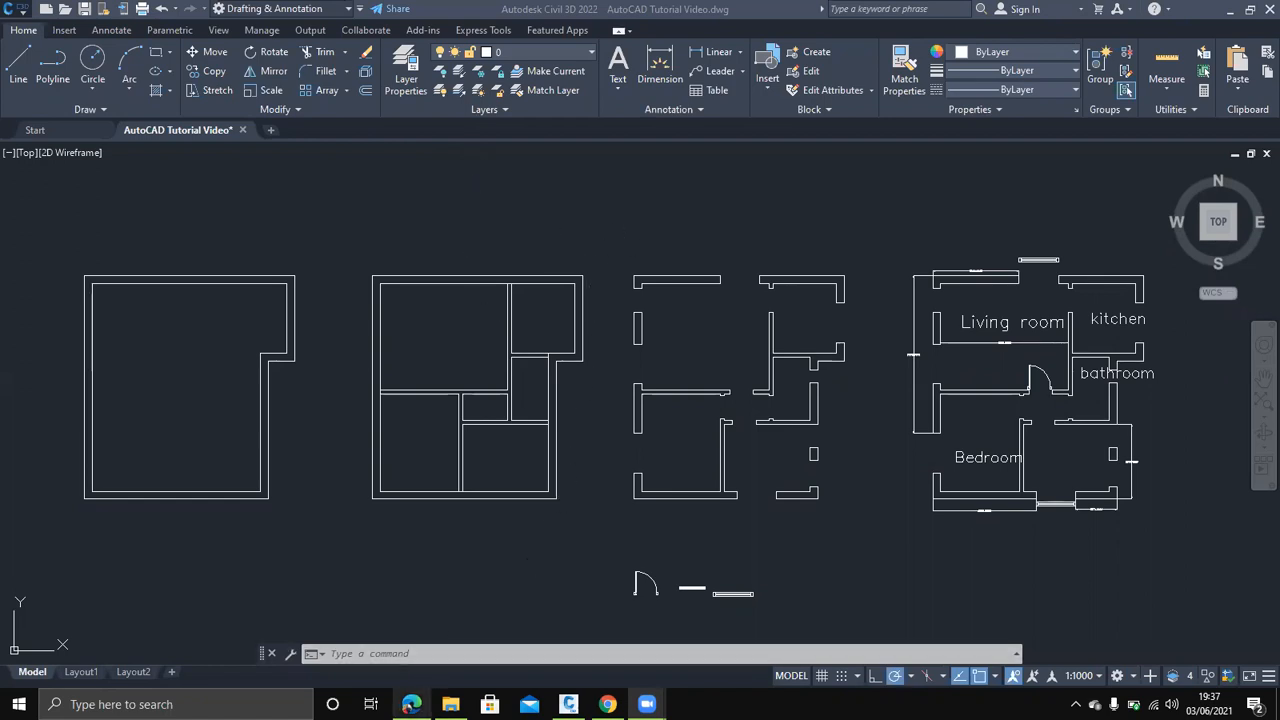
Switch to the exercise PDF in Edge, enlarge the dimensioned floor plan to examine it, and return to the drawing
left_click(411, 704)
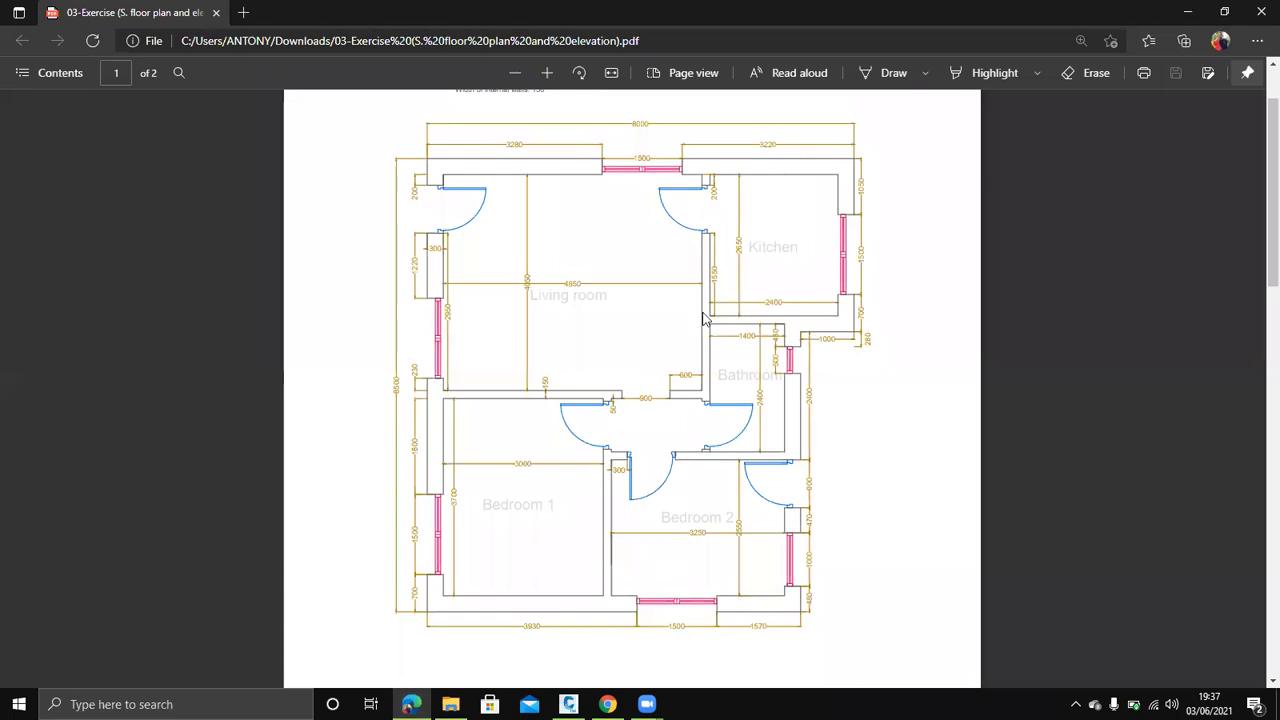
left_click(545, 74)
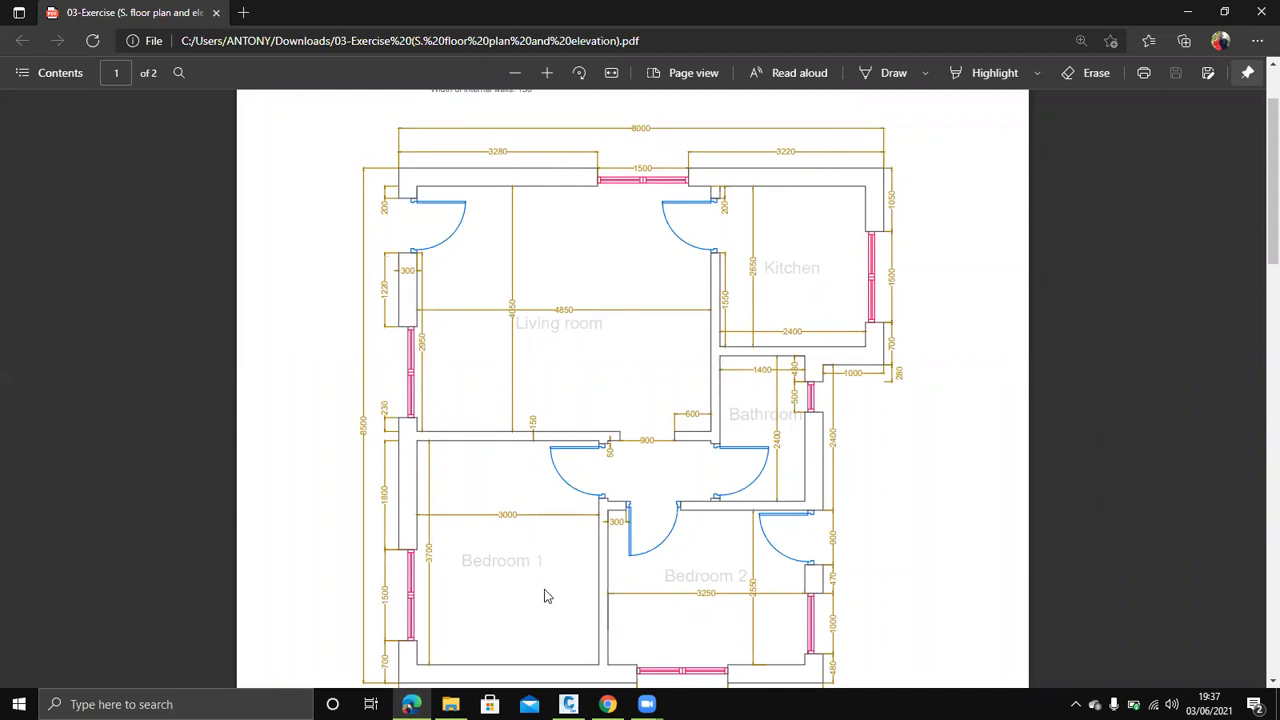
left_click(1187, 11)
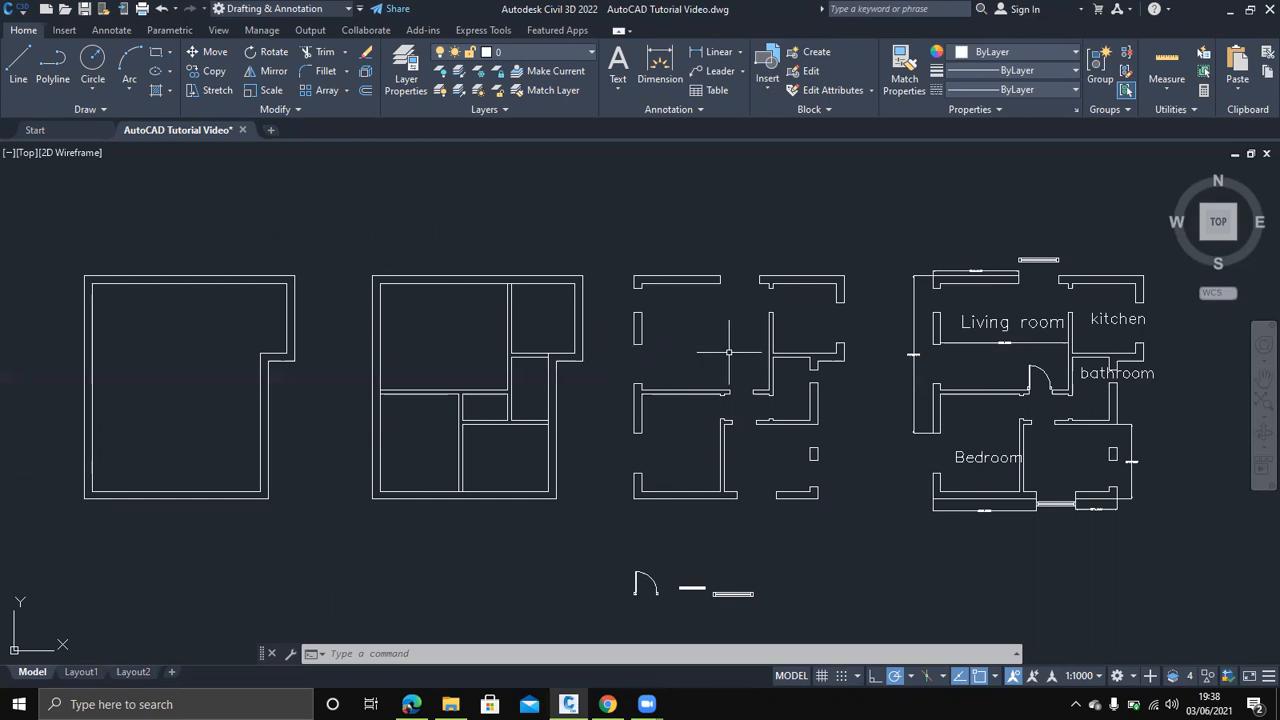
Examine the floor plan stages in the drawing, from the outer walls to the labelled plan, plus the door and window symbols
scroll(696, 575, "down", 2)
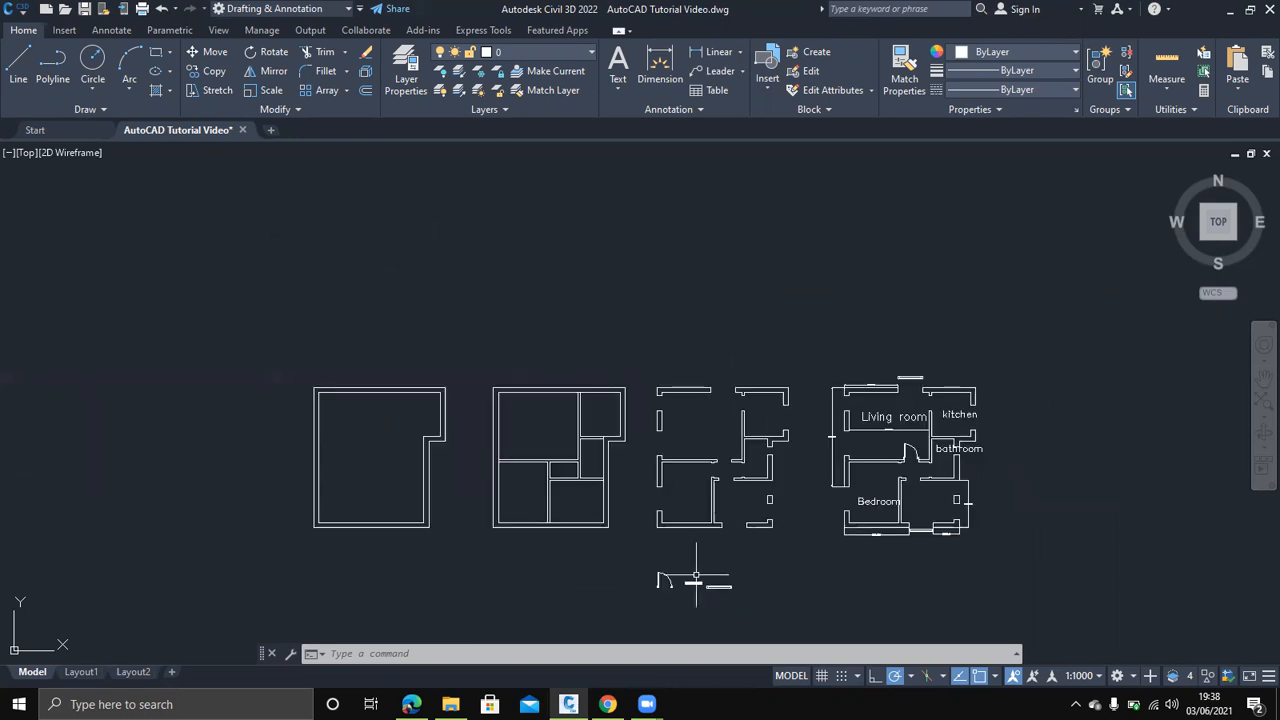
scroll(686, 586, "up", 4)
middle_click_drag(676, 550, 674, 498)
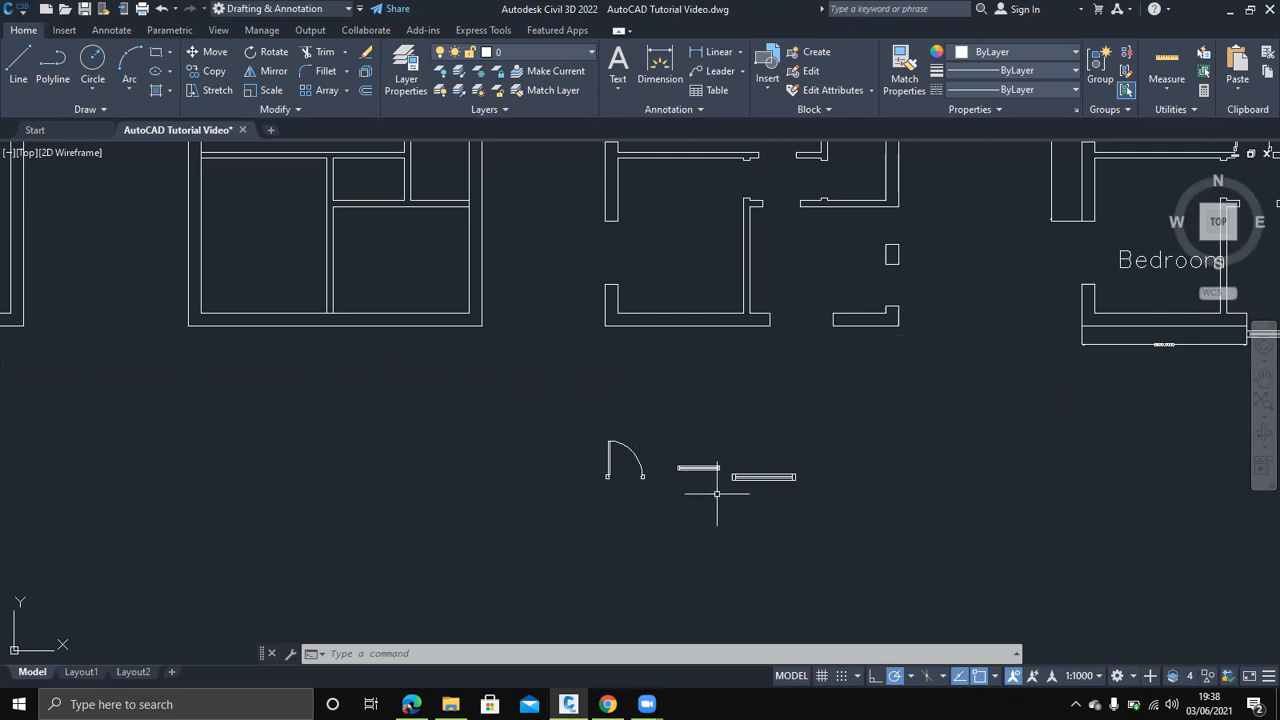
middle_click_drag(866, 408, 407, 629)
scroll(407, 629, "up", 1)
scroll(1042, 454, "down", 1)
middle_click_drag(1042, 454, 800, 515)
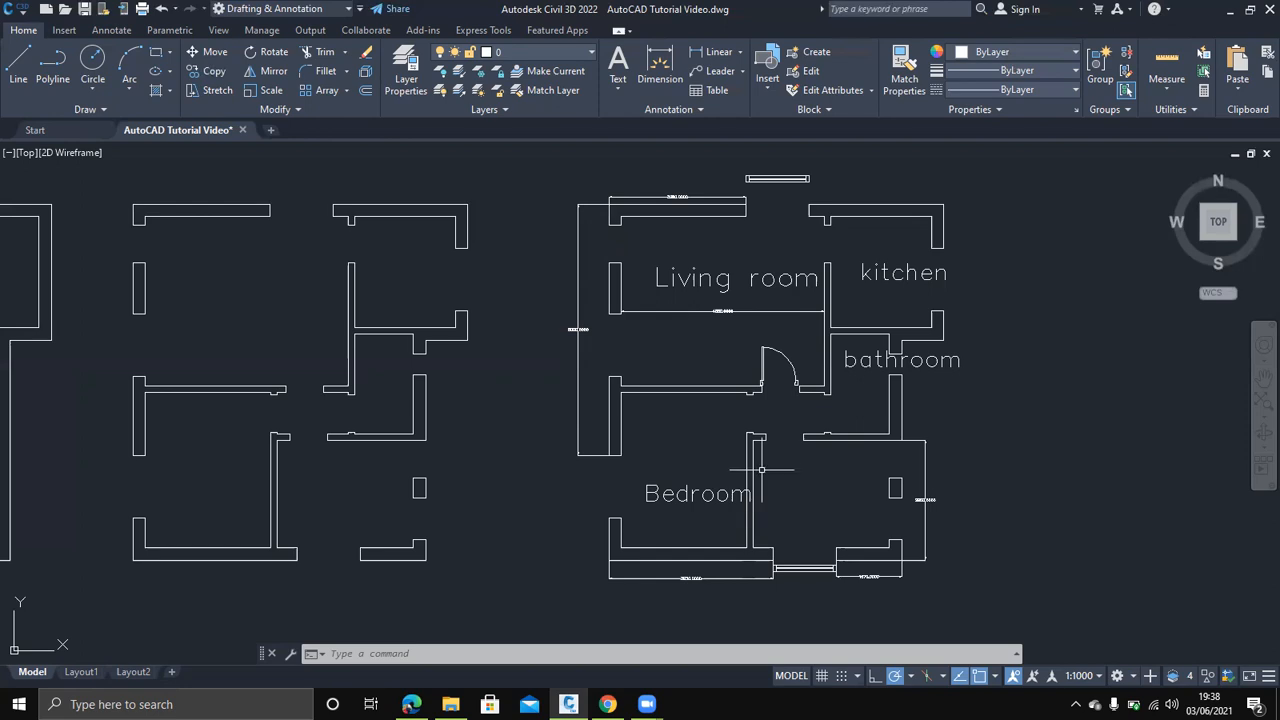
middle_click_drag(580, 474, 777, 478)
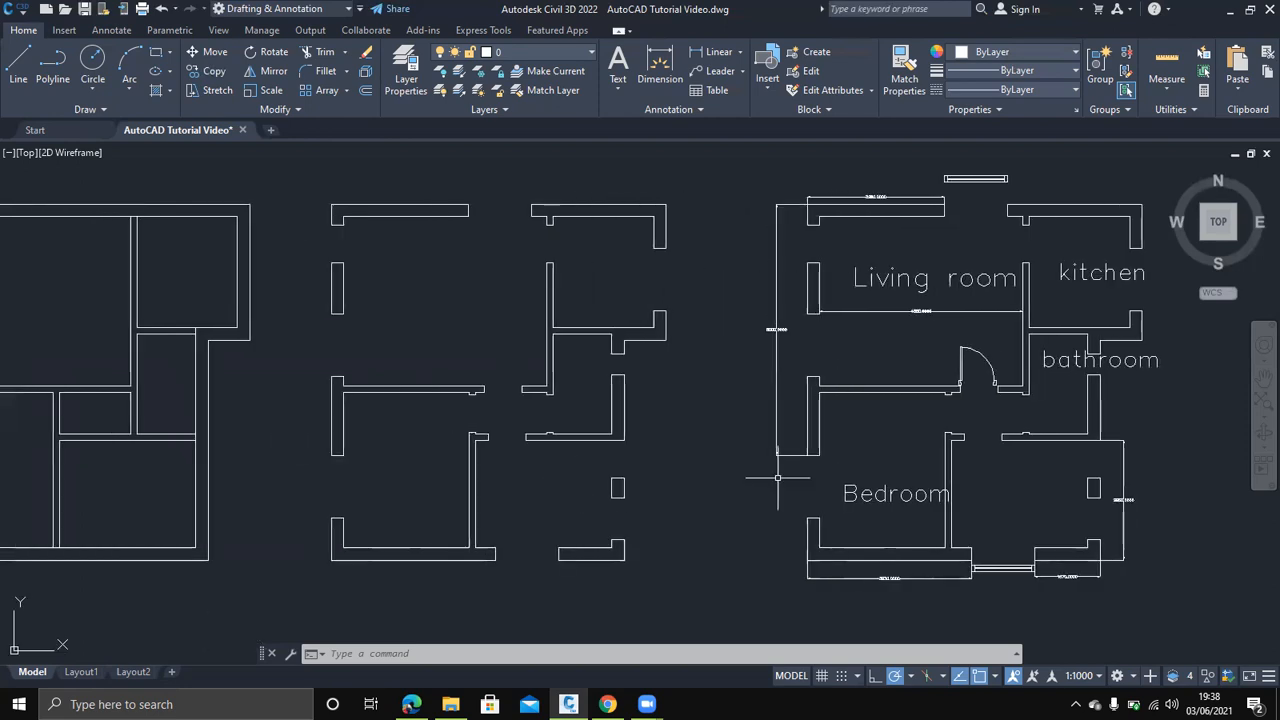
scroll(777, 478, "down", 2)
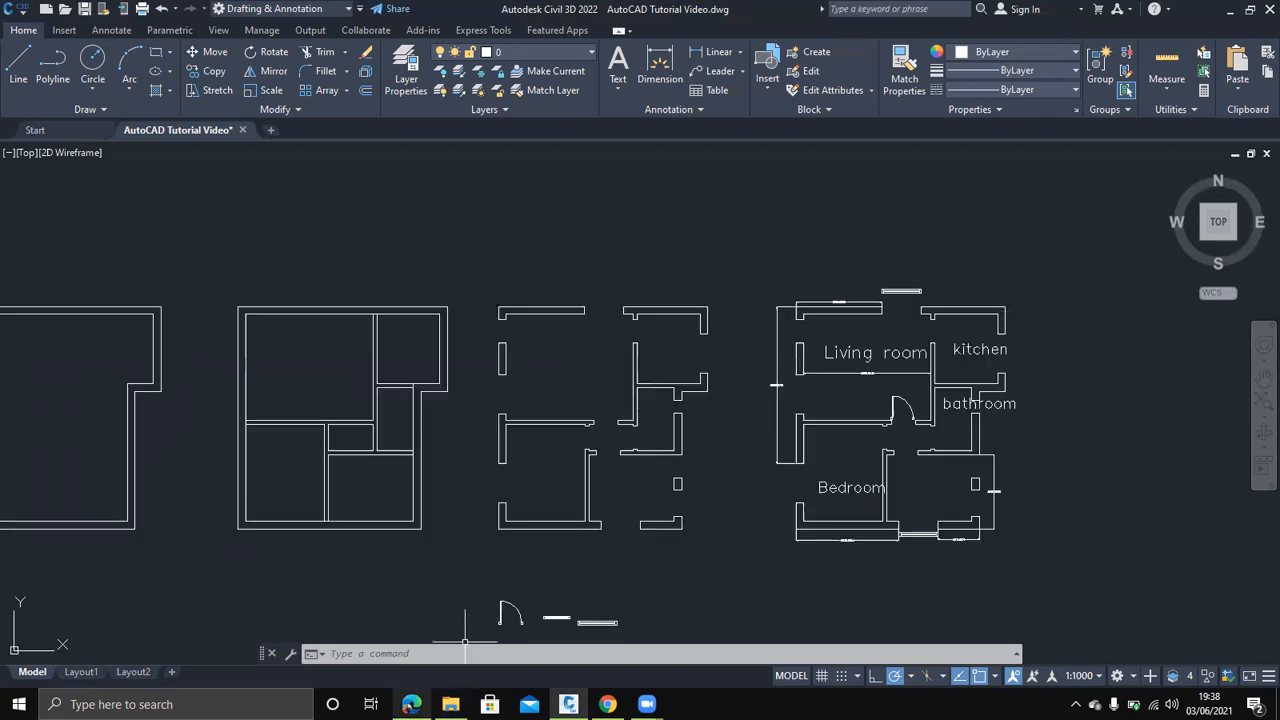
Check the room layout and dimensions in the exercise PDF in Edge against the finished plan stages in the drawing
left_click(411, 704)
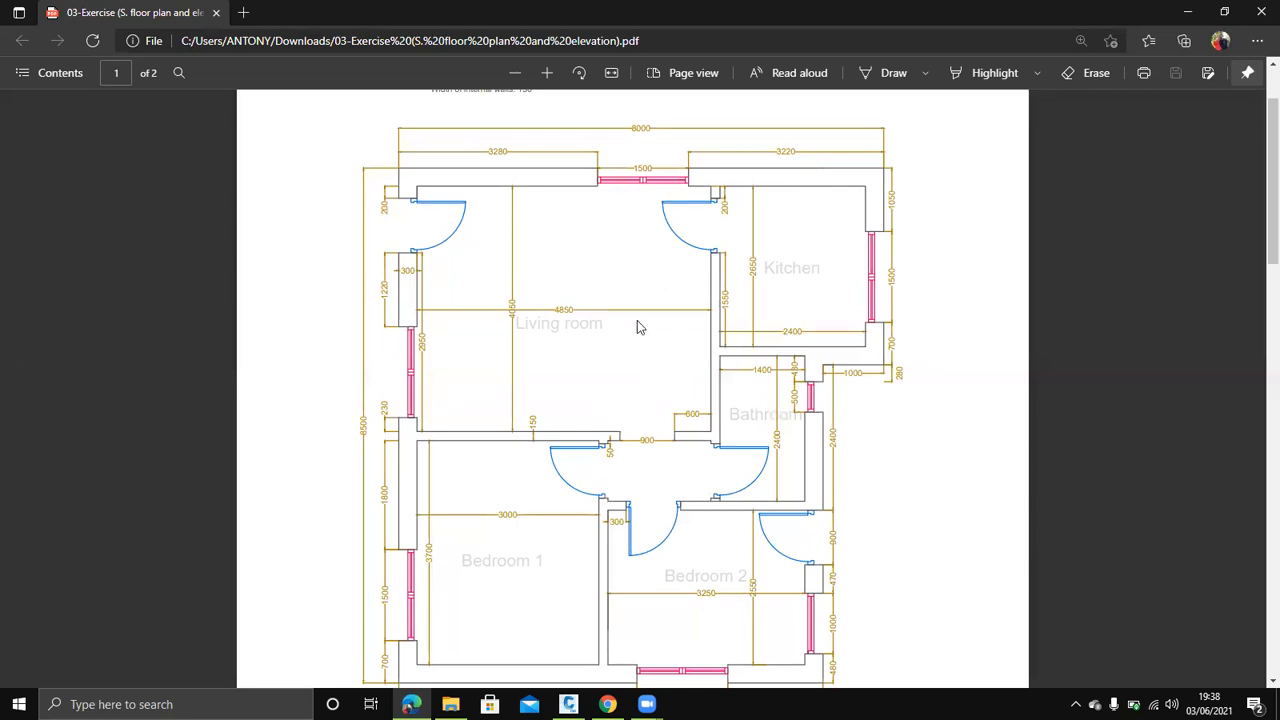
left_click(1185, 12)
middle_click_drag(595, 380, 725, 349)
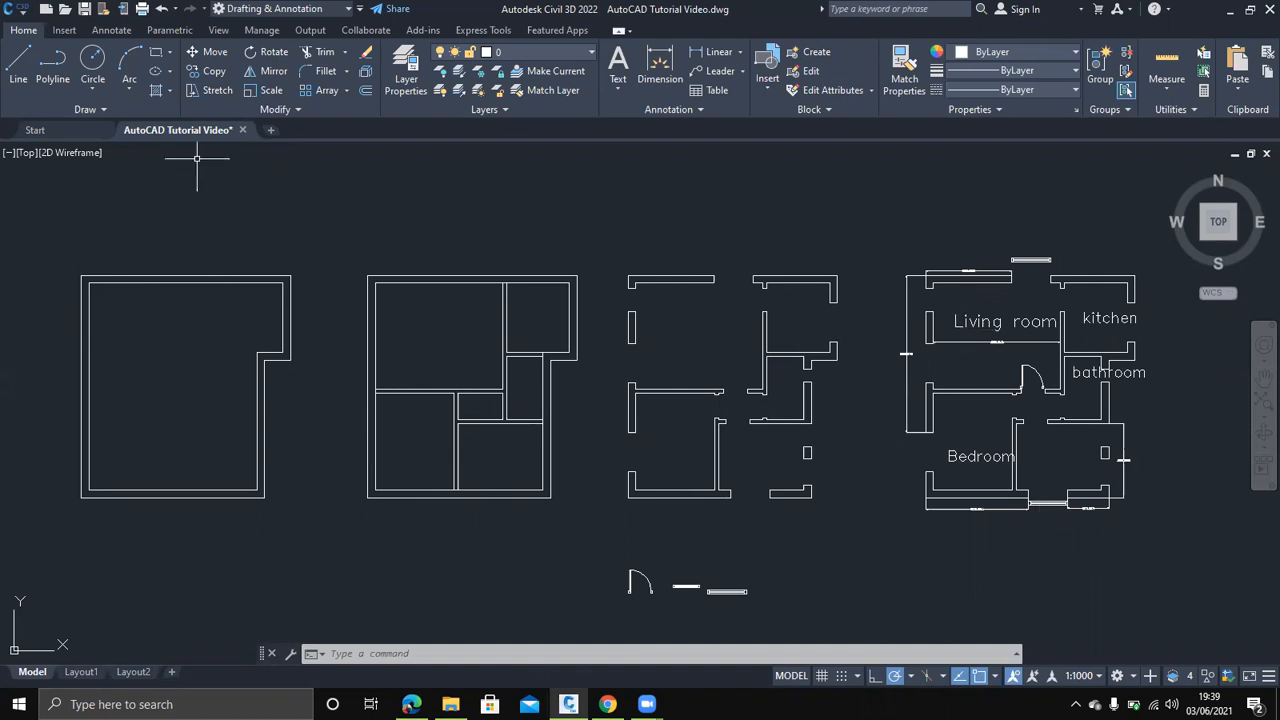
Close the AutoCAD Tutorial Video drawing and create a new blank drawing
left_click(243, 130)
left_click(607, 383)
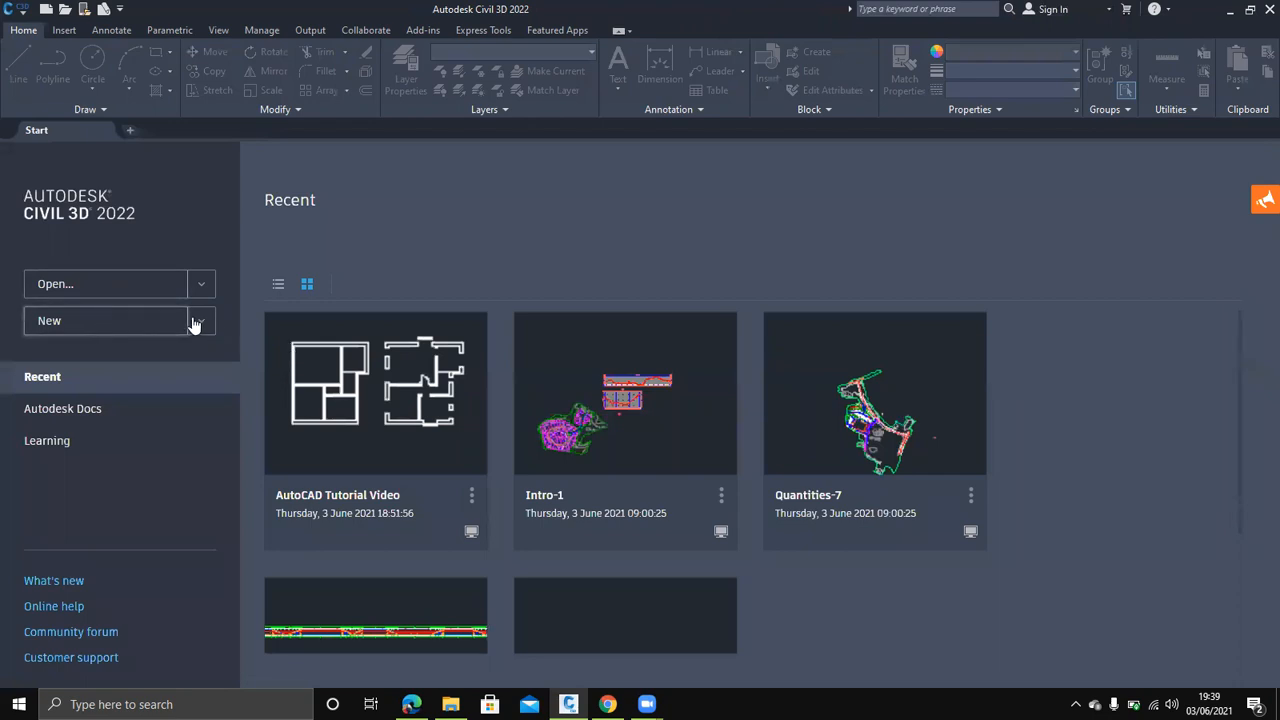
left_click(136, 320)
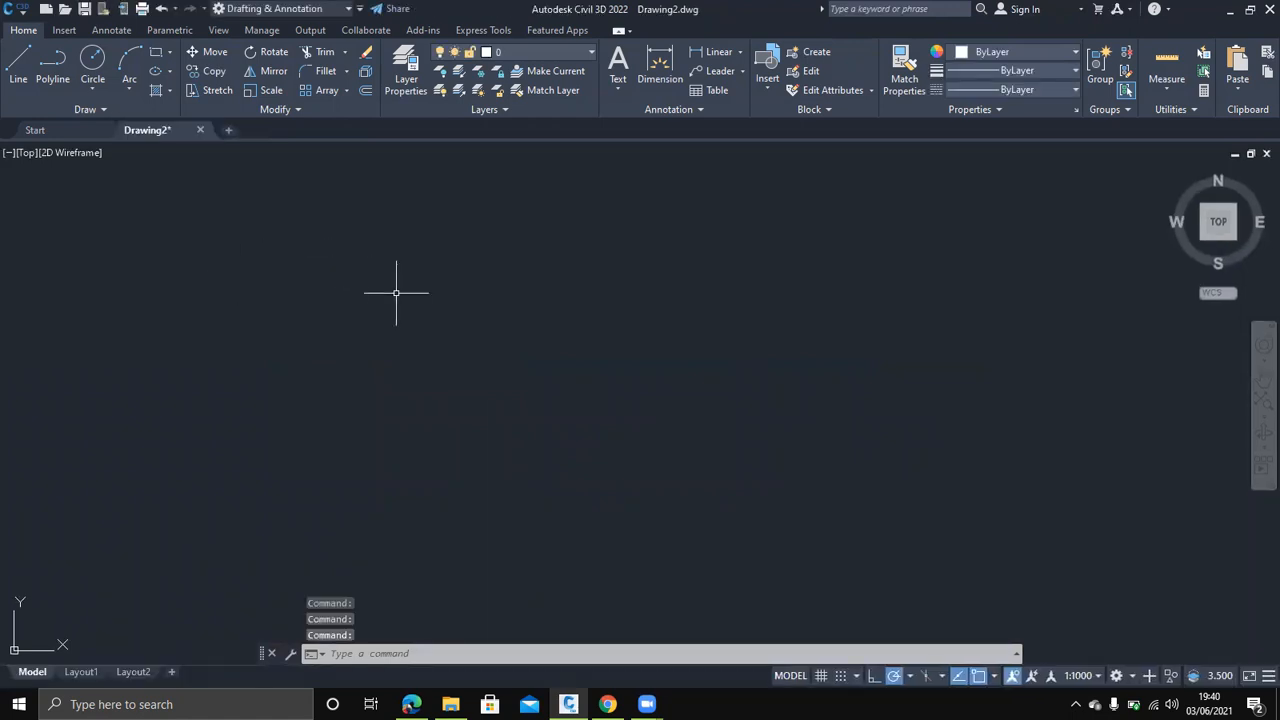
In the drawing units, set the length precision to 0 and the angle type to Decimal Degrees with precision 0
type("units")
key("Return")
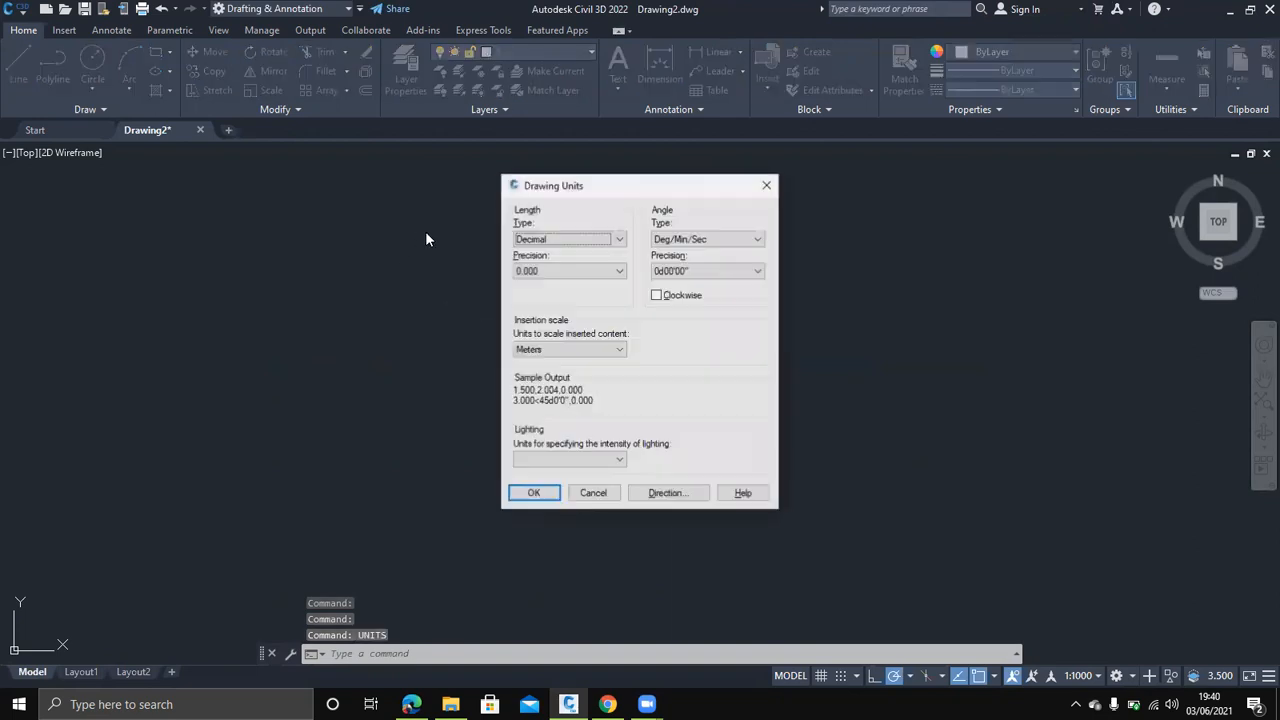
left_click(619, 272)
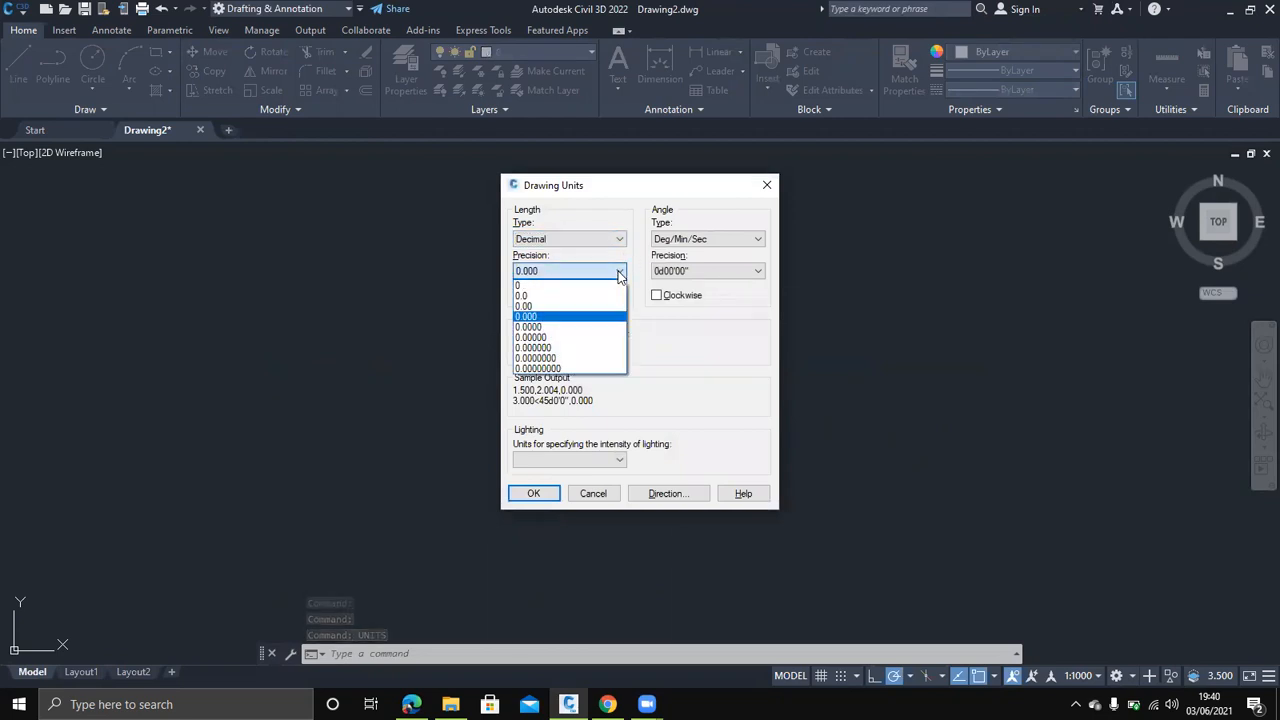
left_click(567, 286)
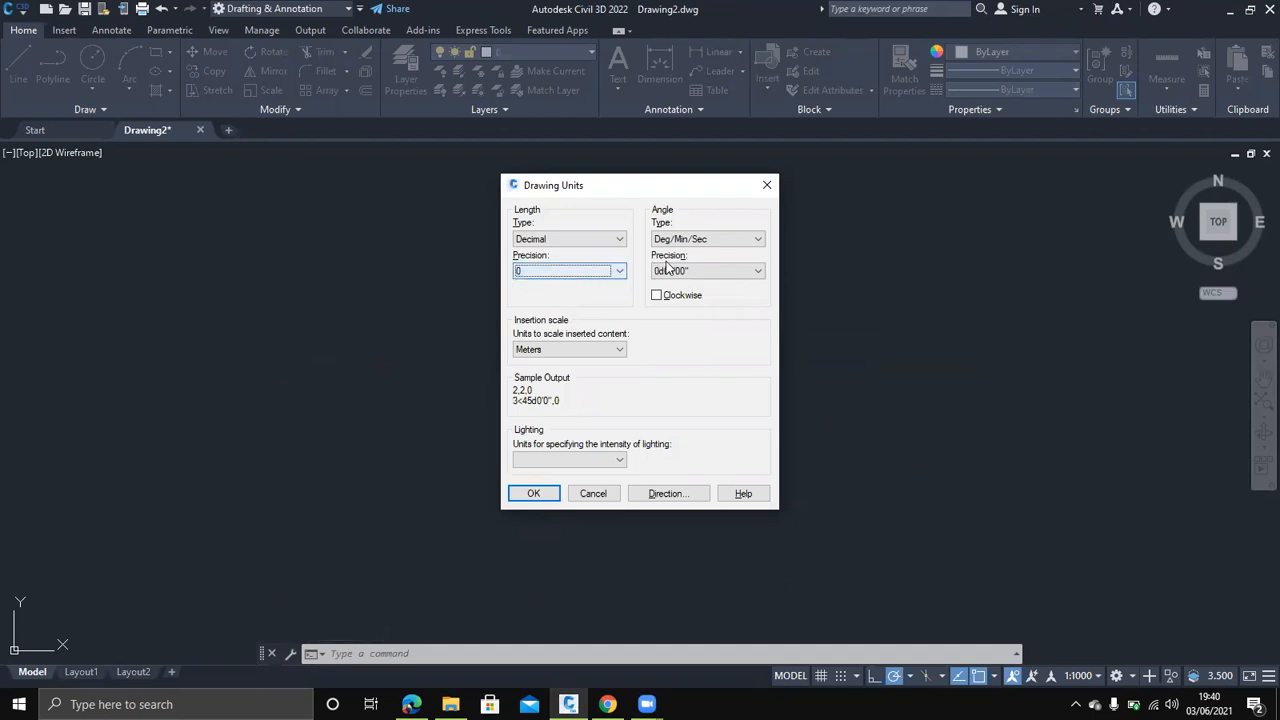
left_click(720, 238)
left_click(709, 252)
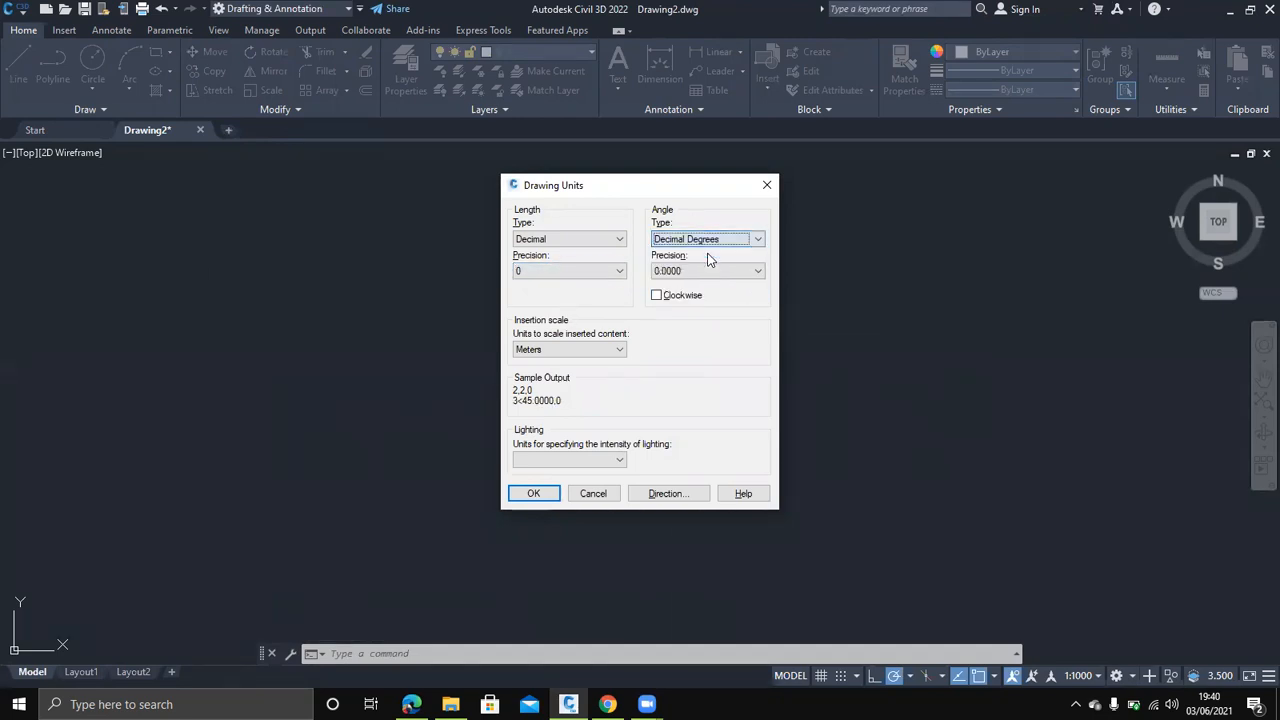
left_click(712, 267)
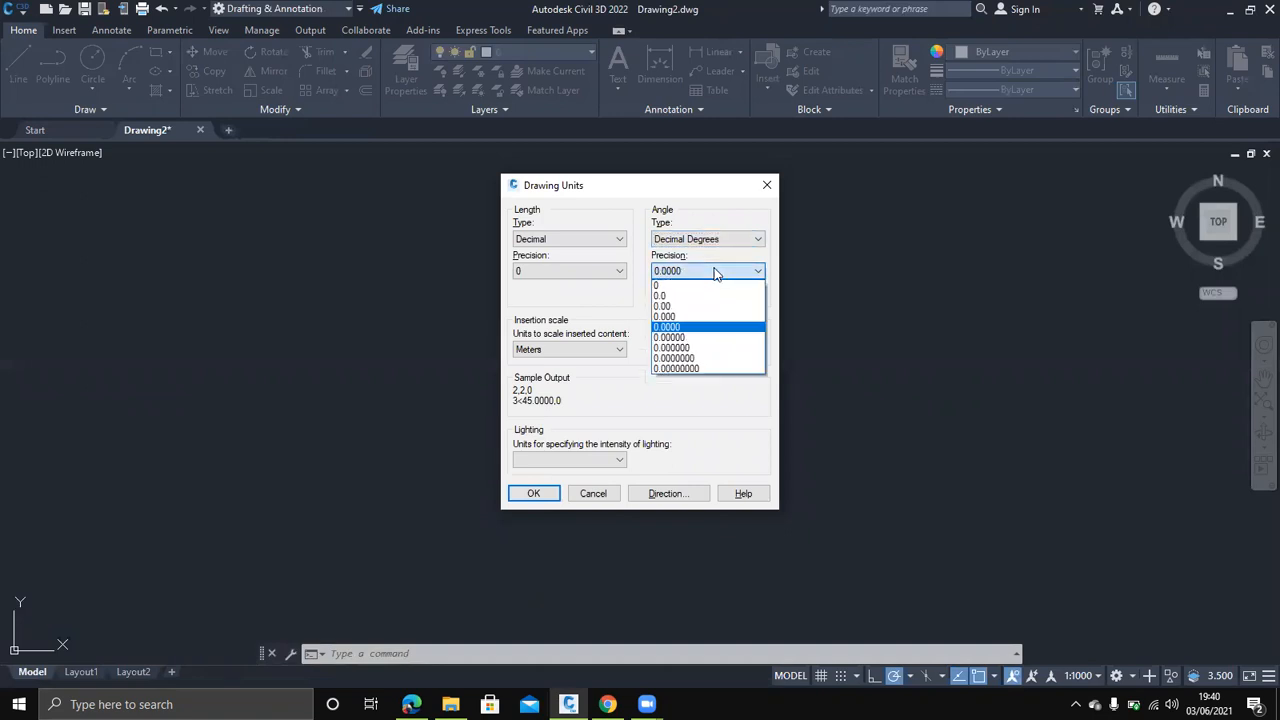
left_click(694, 288)
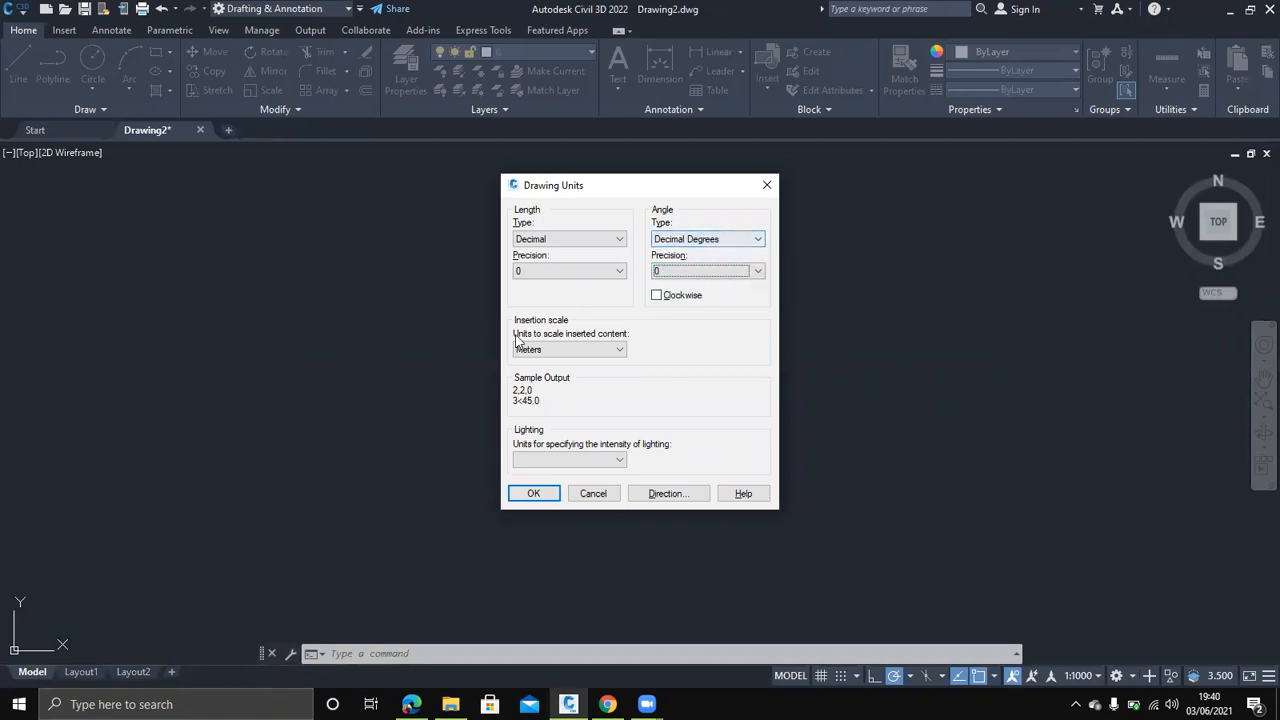
Set the insertion scale to Millimeters and the lighting units to International, and apply the drawing units
left_click(614, 350)
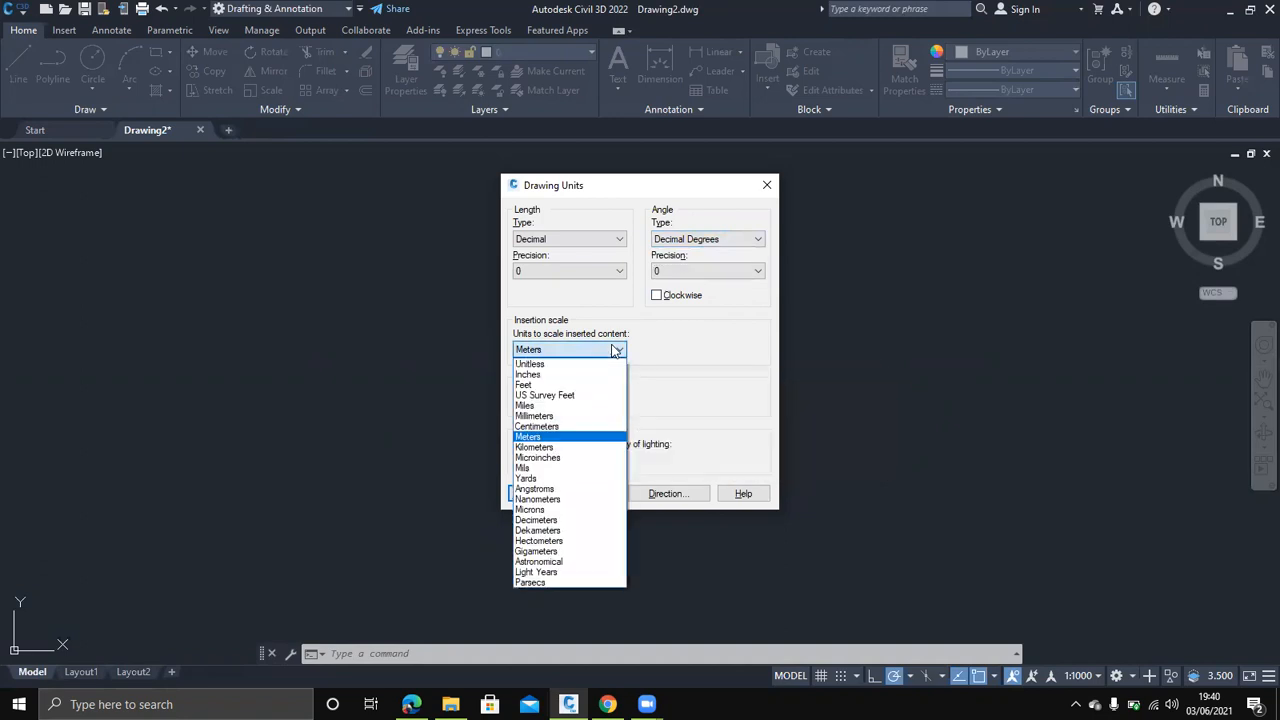
left_click(552, 420)
left_click(549, 459)
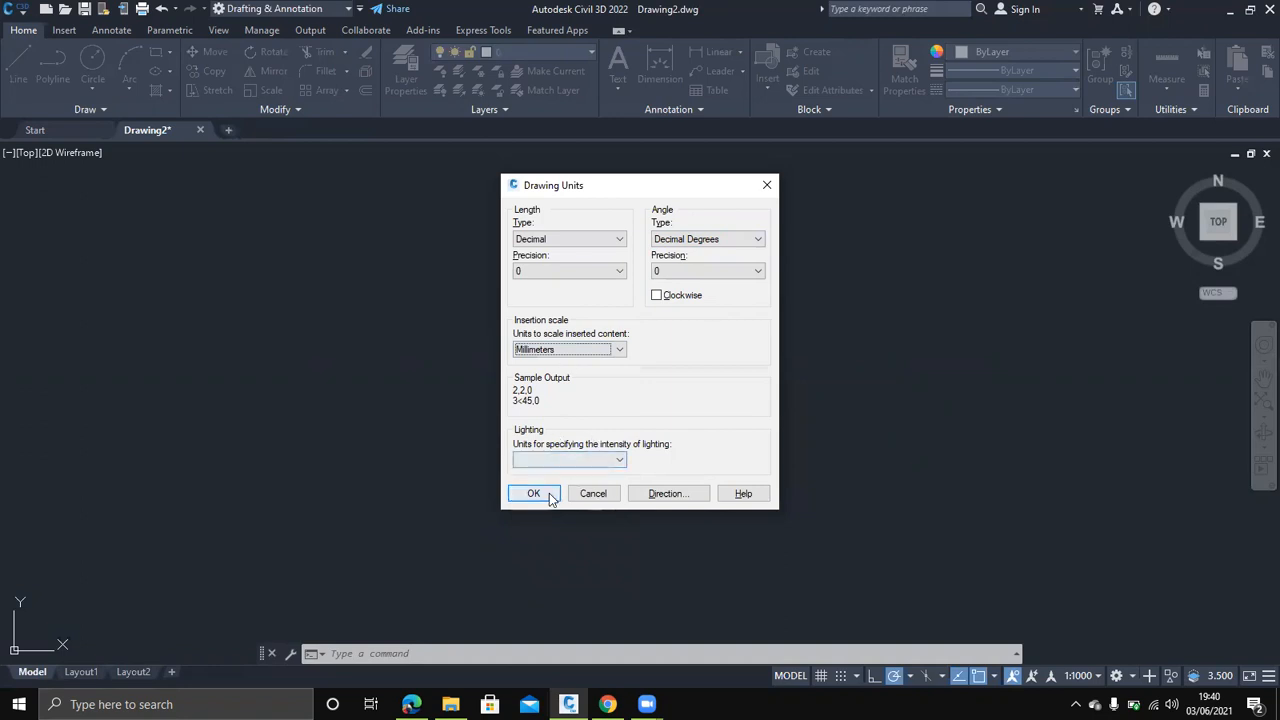
left_click(585, 463)
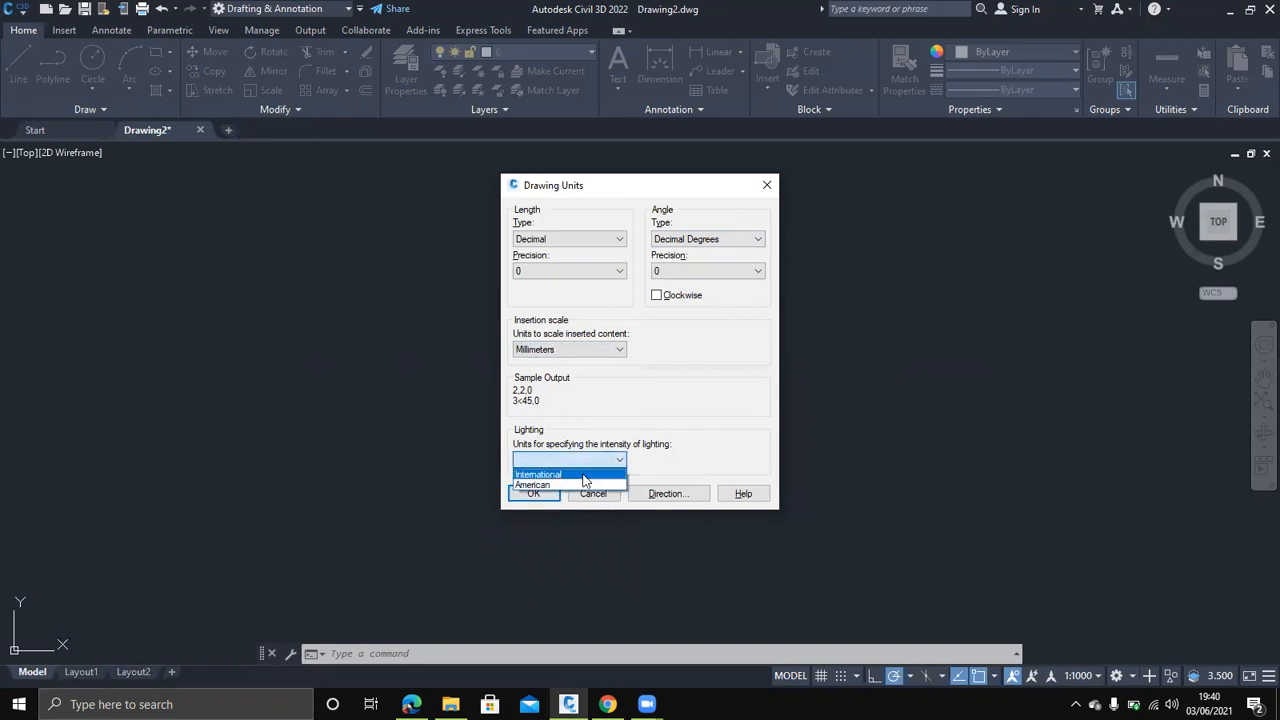
left_click(583, 474)
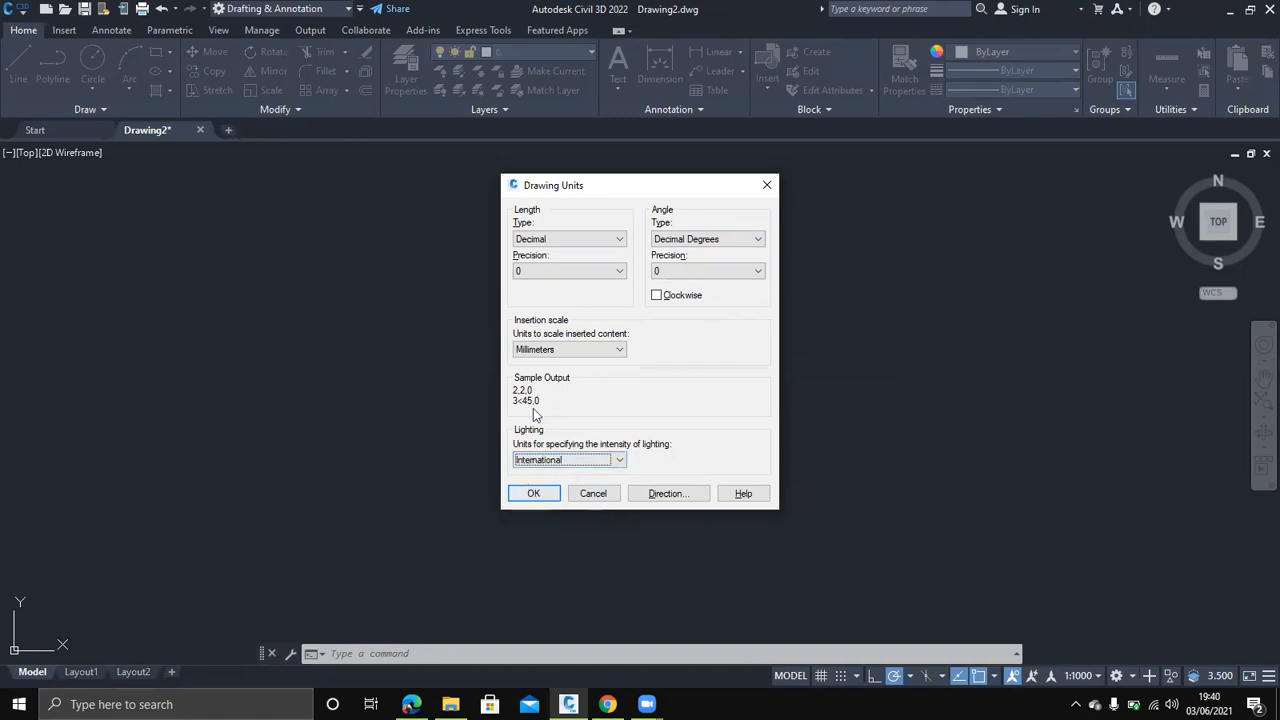
left_click(540, 500)
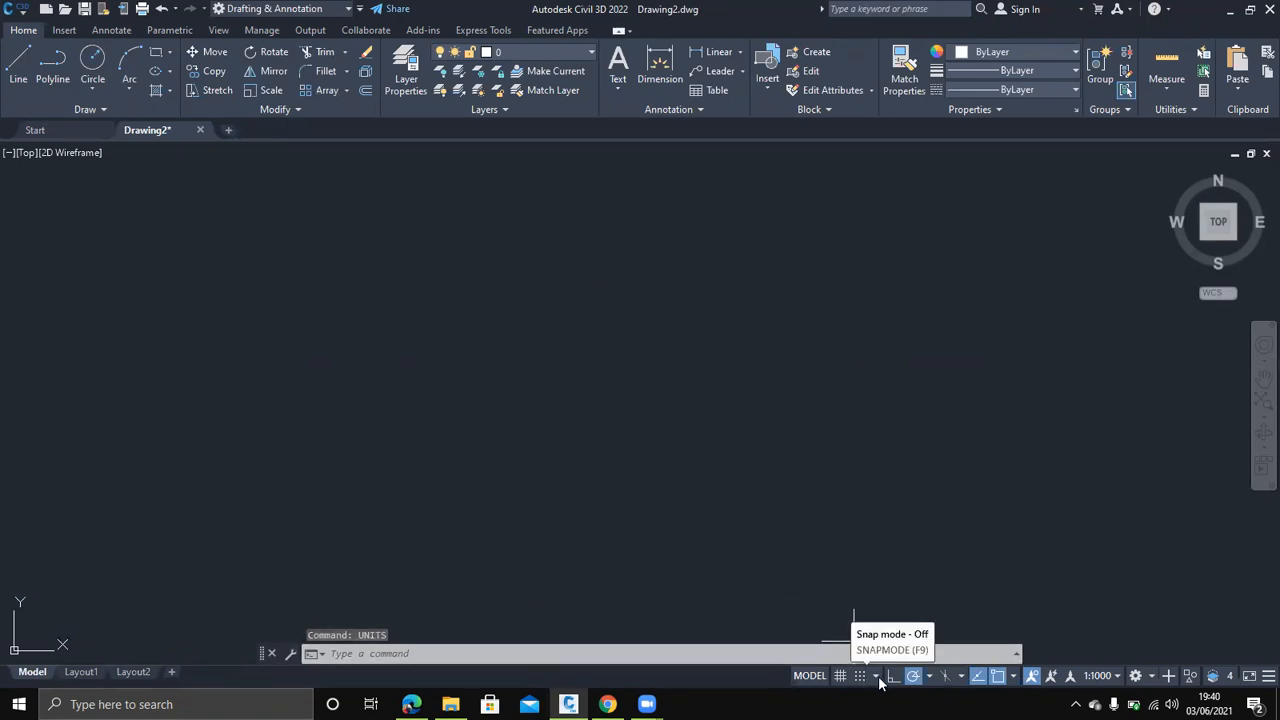
Review the polar tracking angles, the enabled object snap modes and the object snap tracking setting
left_click(931, 677)
left_click(931, 677)
left_click(931, 677)
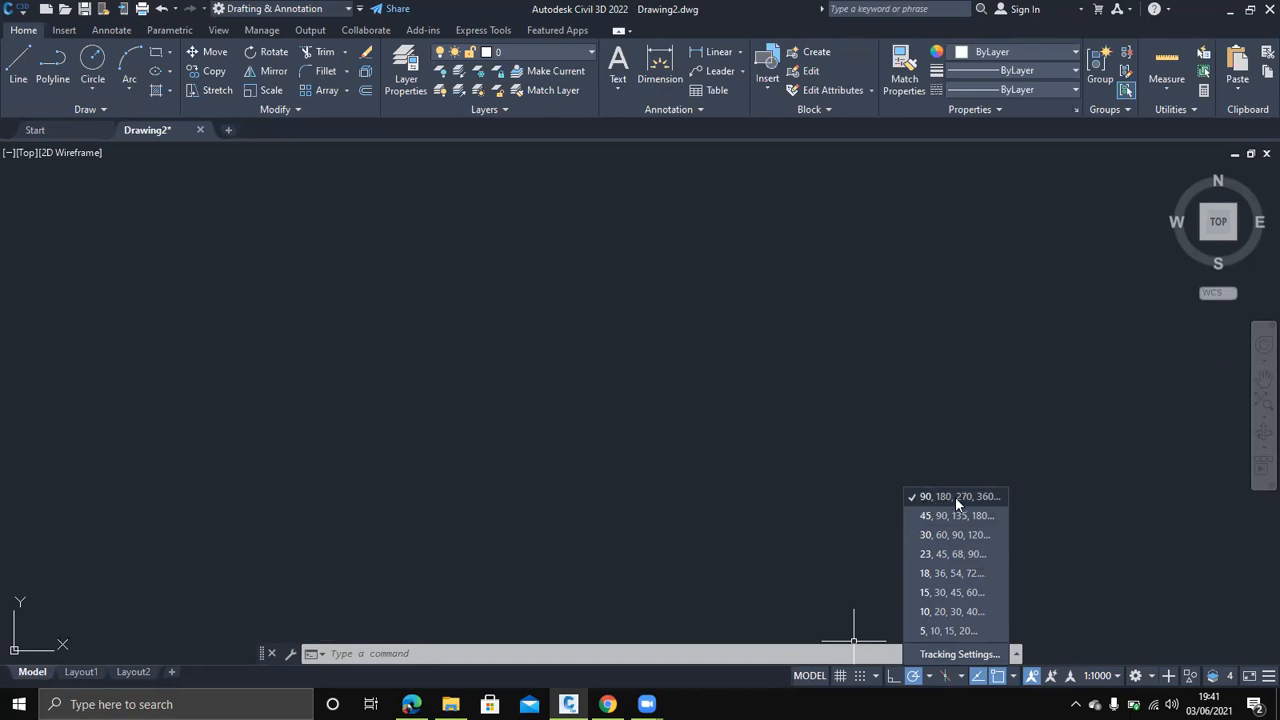
left_click(1014, 677)
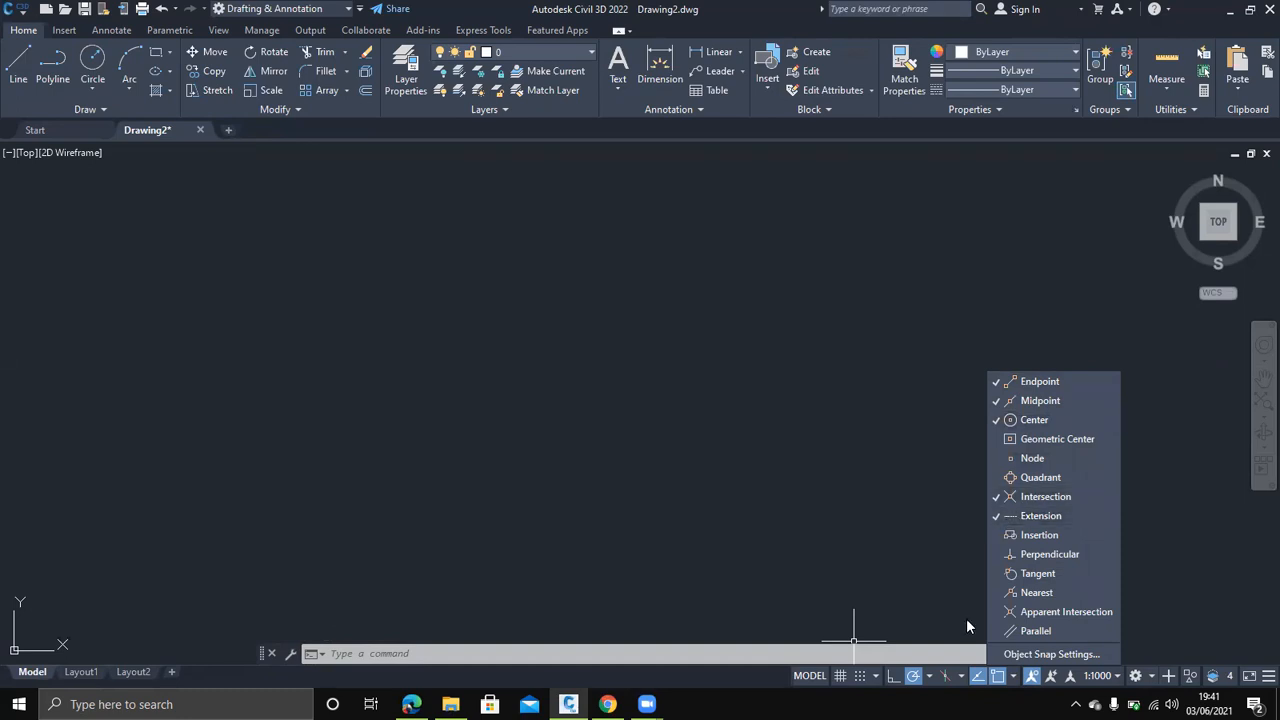
left_click(979, 678)
left_click(979, 678)
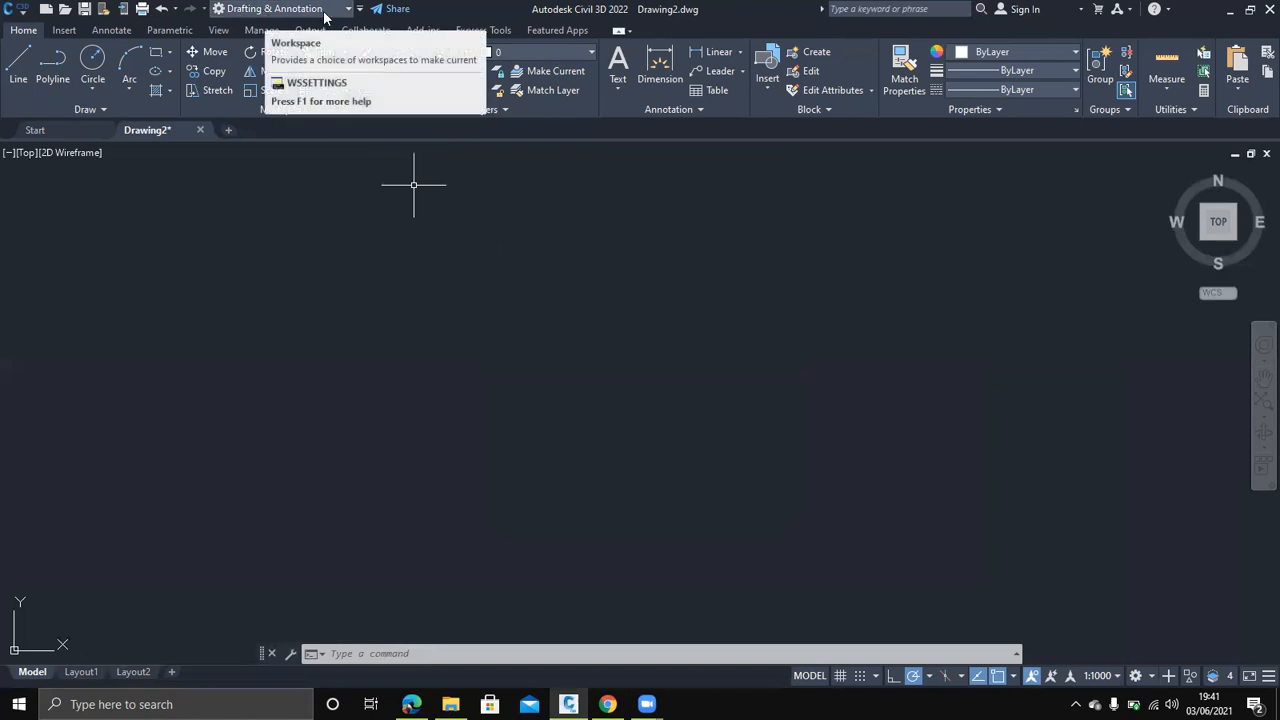
Save the drawing to the Desktop as "AutoCAD 2D simple floor plan" in the AutoCAD 2018 Drawing format
left_click(10, 12)
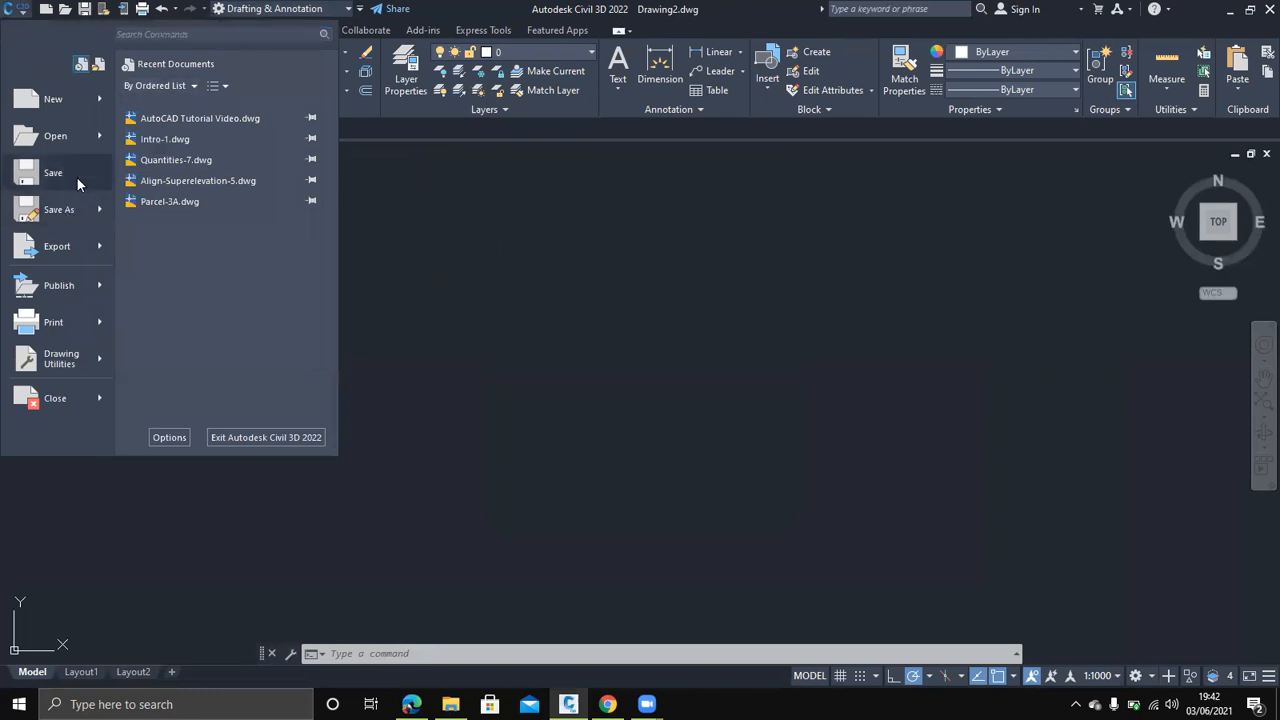
left_click(77, 209)
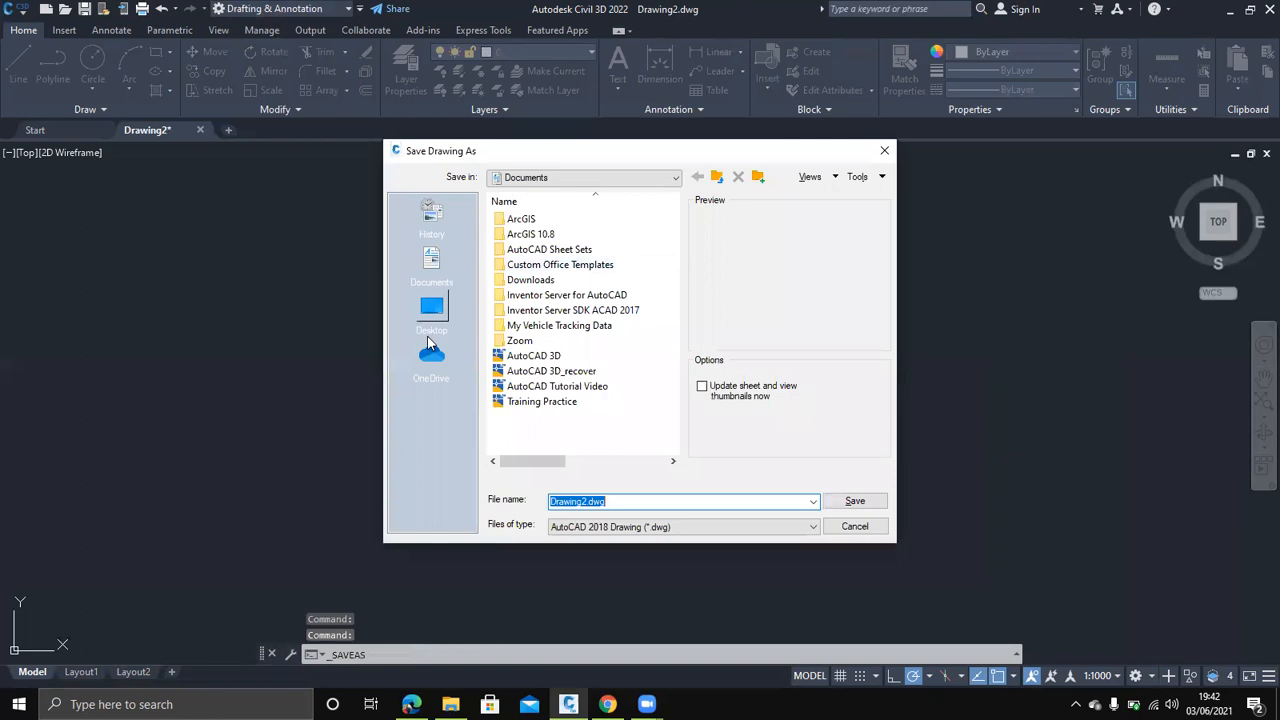
left_click(433, 310)
left_click(622, 500)
double_click(622, 500)
type("AutoCAD 2D simple floor plan")
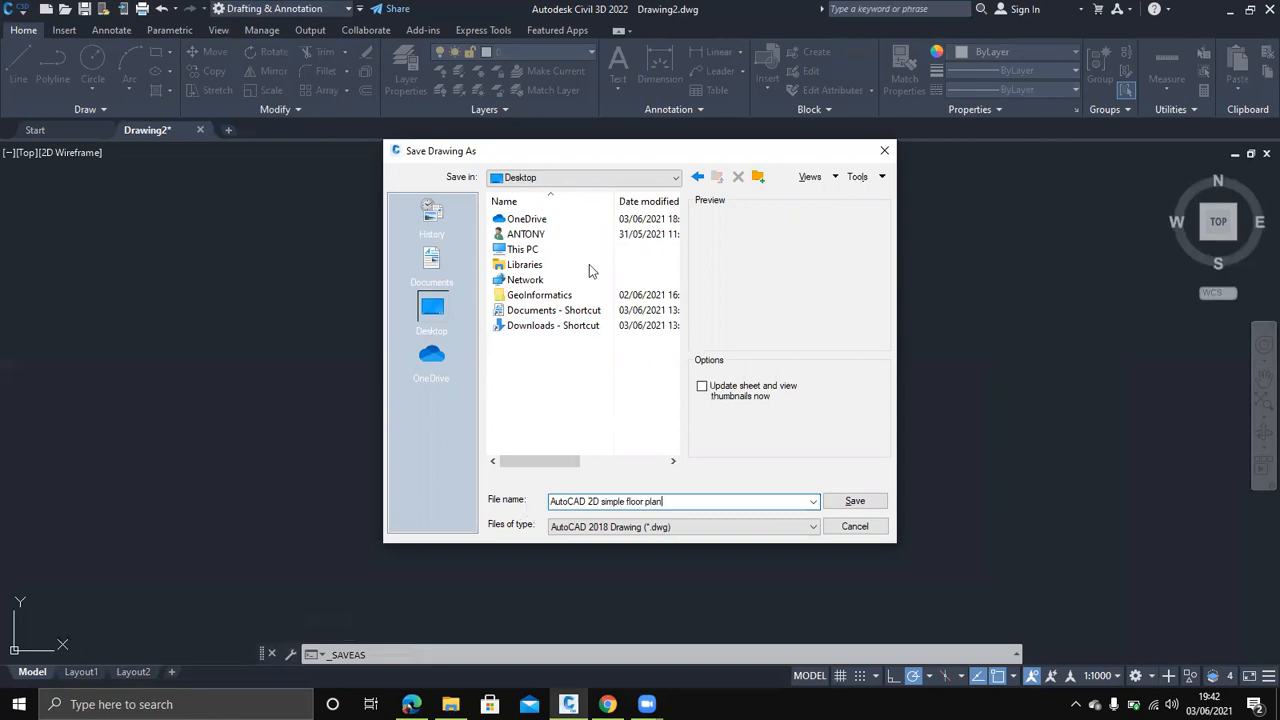
left_click(855, 505)
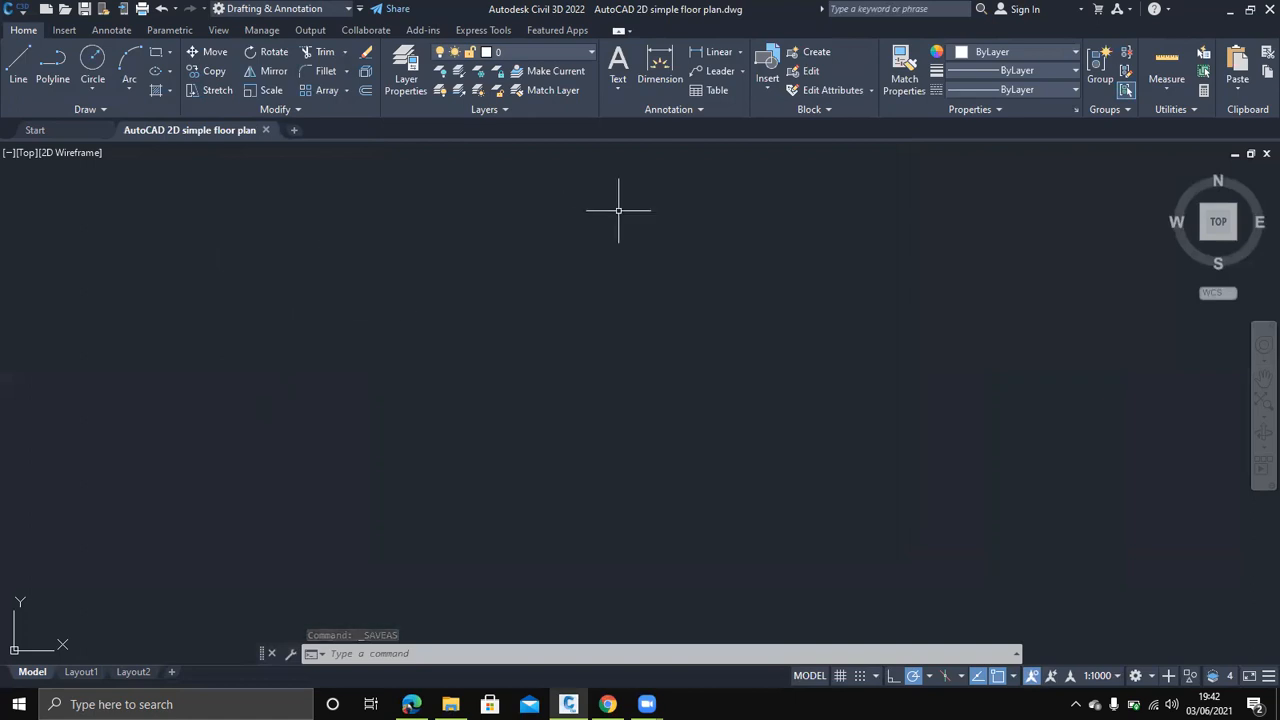
Examine the lower part of the floor plan in the exercise PDF in Edge, including both bedrooms, and return to the drawing
left_click(411, 704)
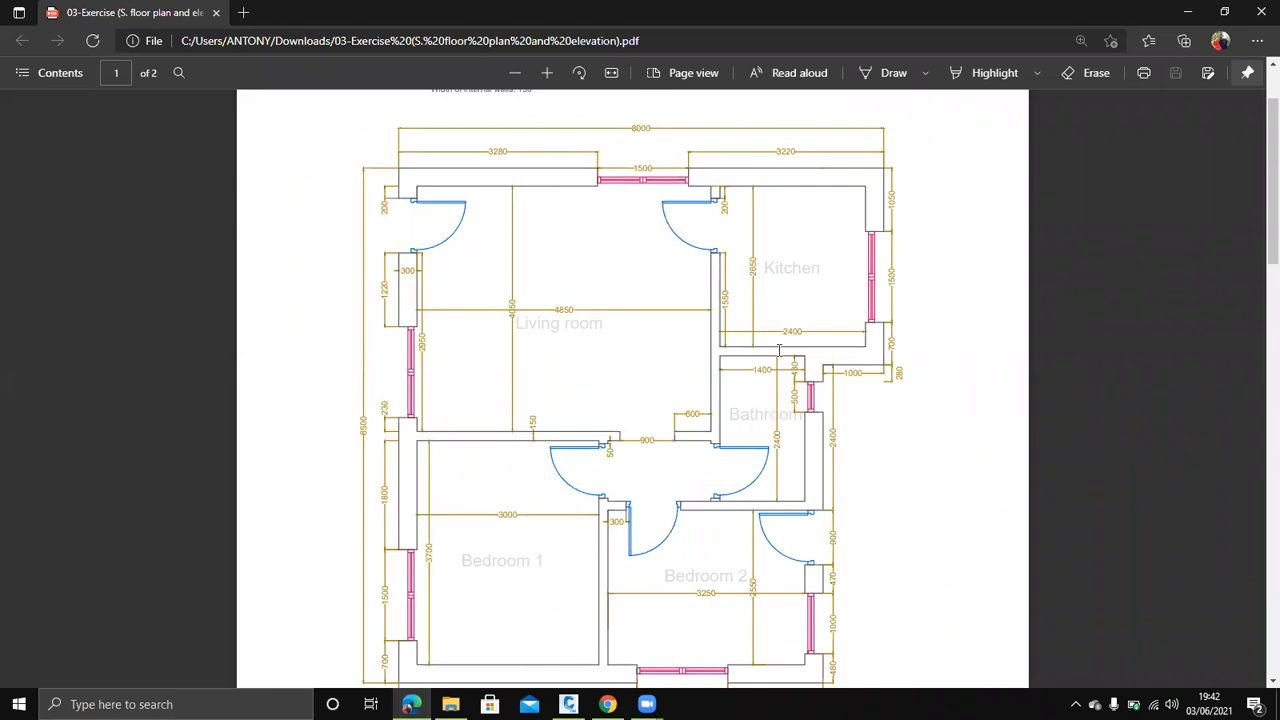
scroll(562, 465, "down", 2)
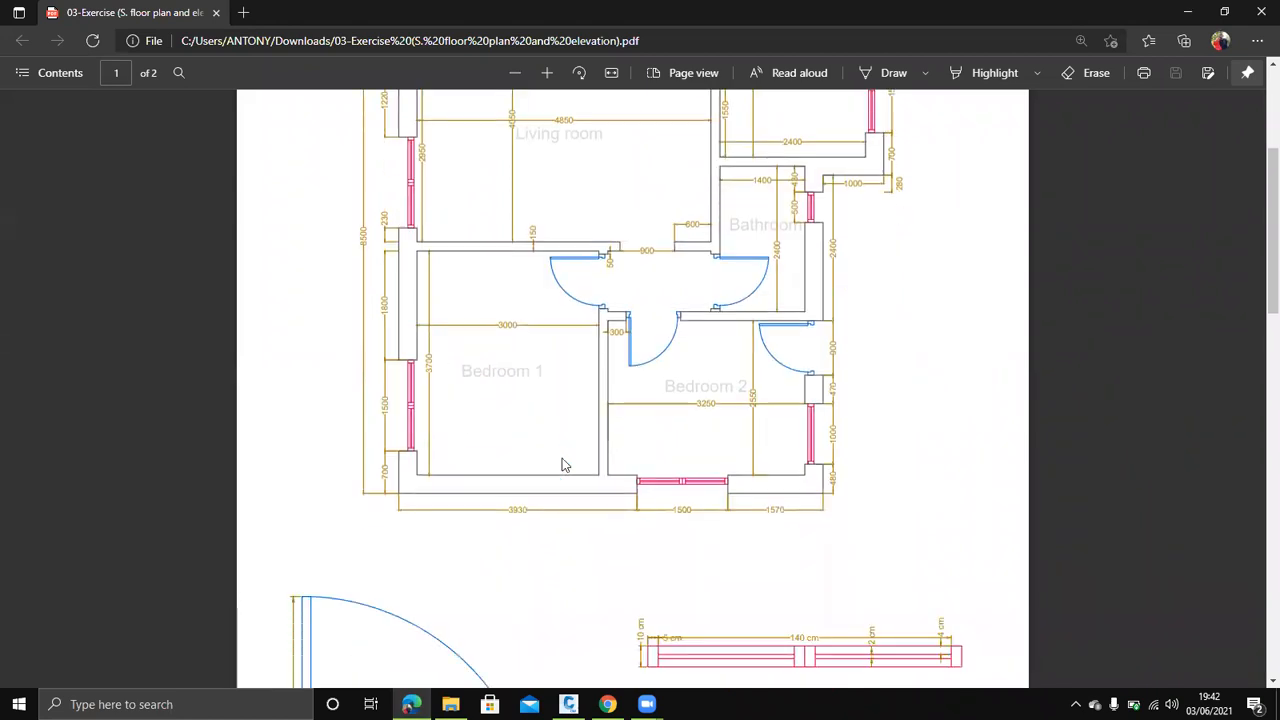
scroll(548, 420, "up", 1)
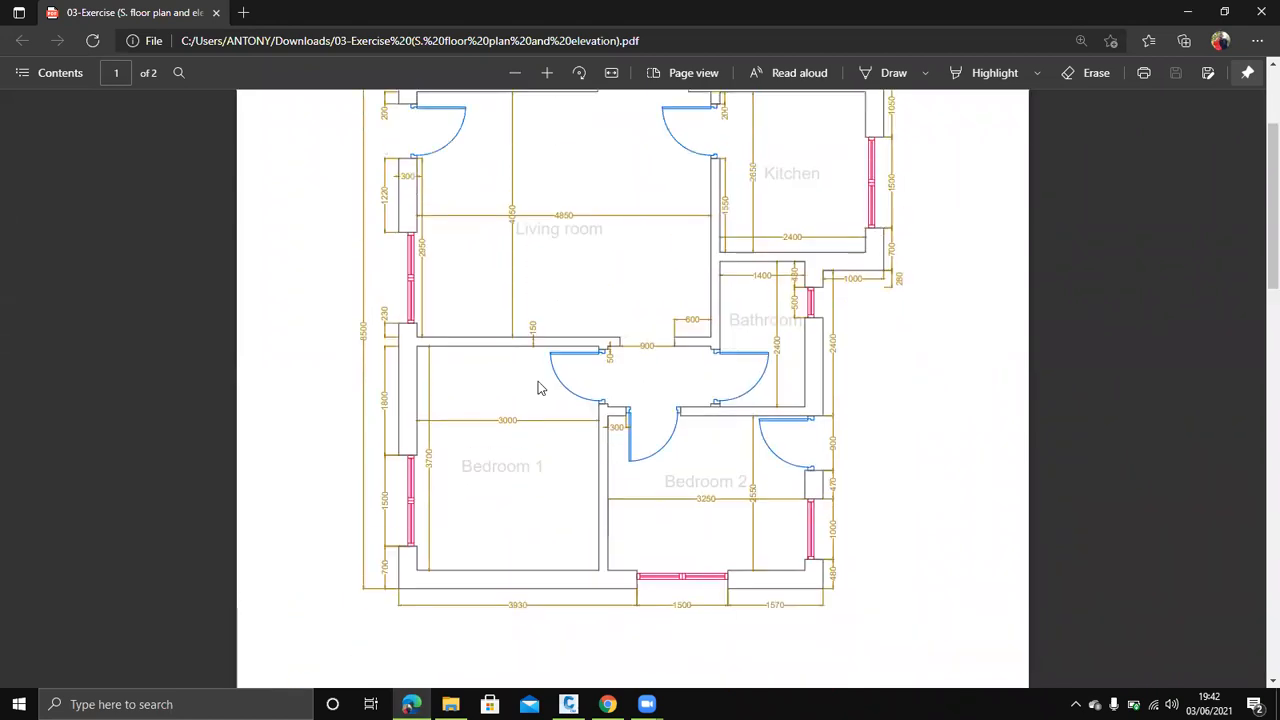
left_click(1189, 11)
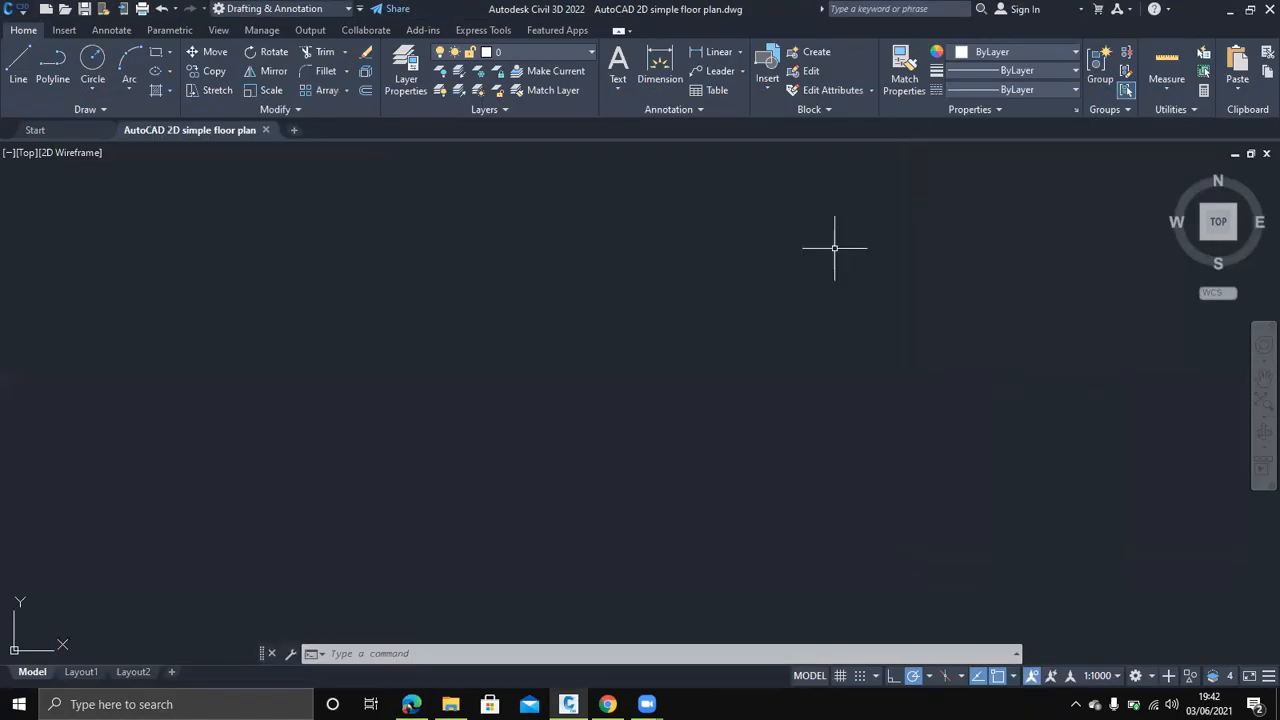
Place the drawing and the exercise PDF in Edge side by side, with the floor plan's full width in view
key("super+Right")
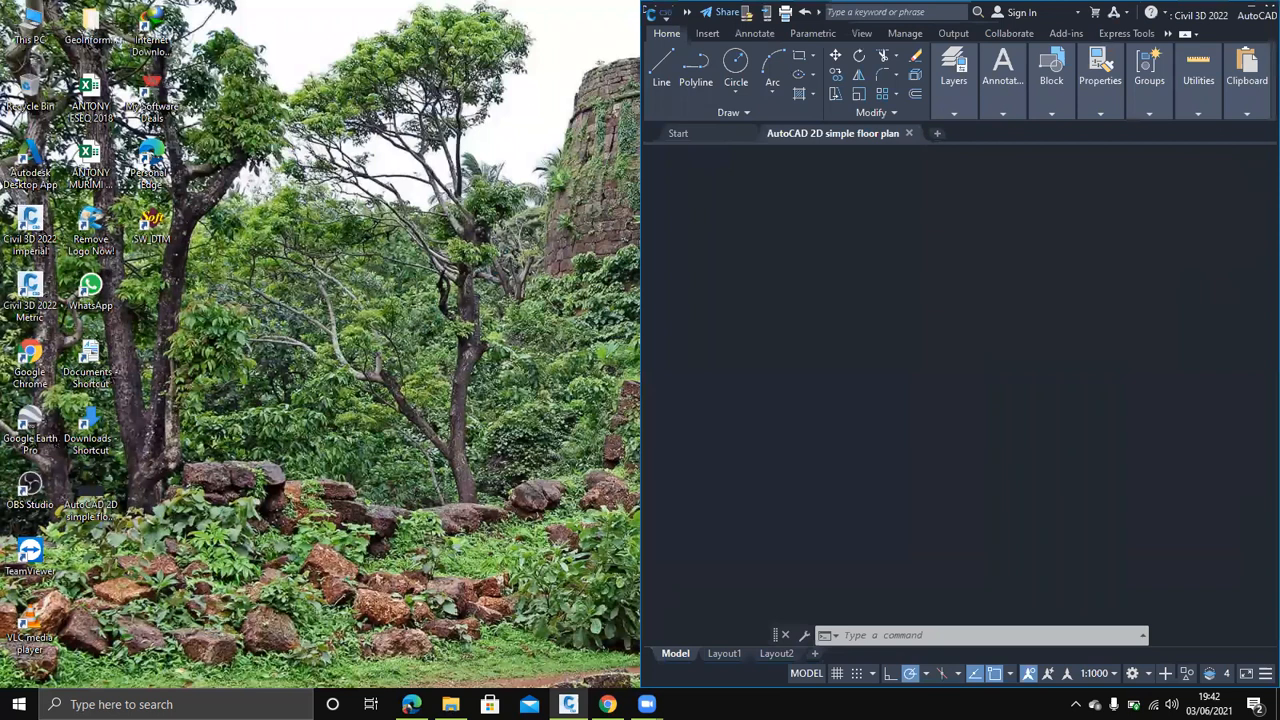
left_click(257, 292)
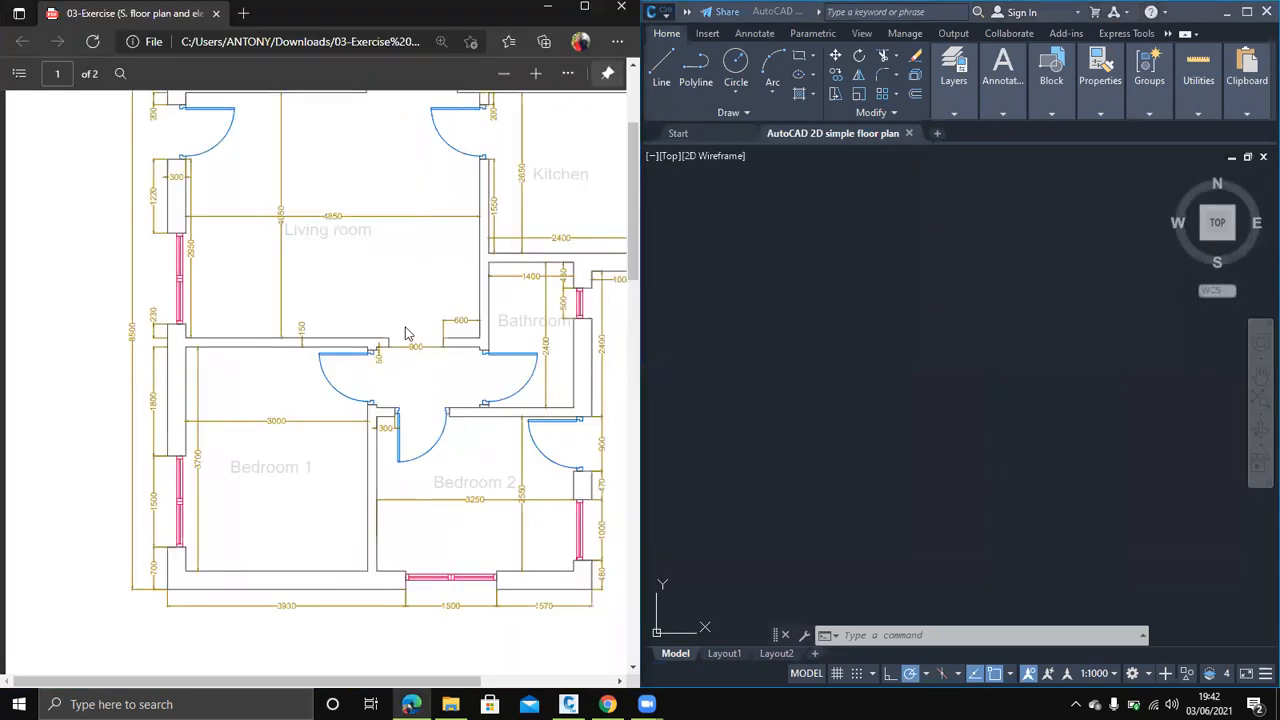
middle_click(420, 257)
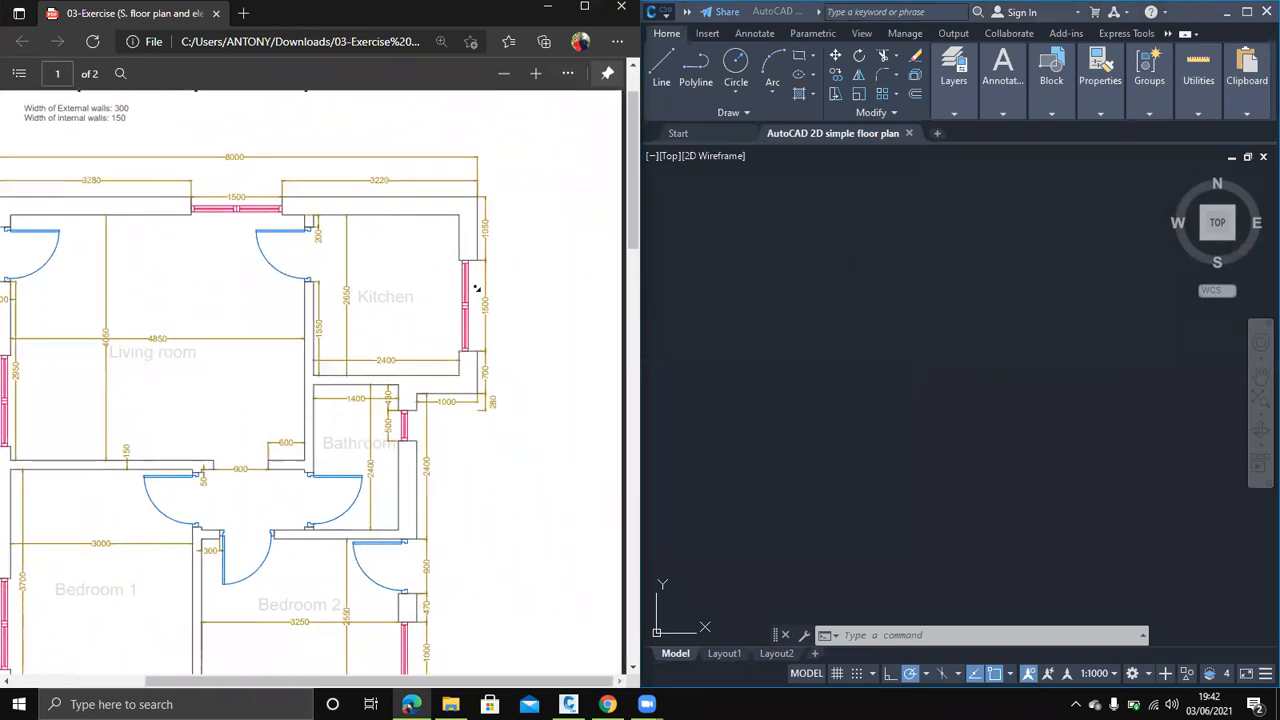
middle_click(476, 287)
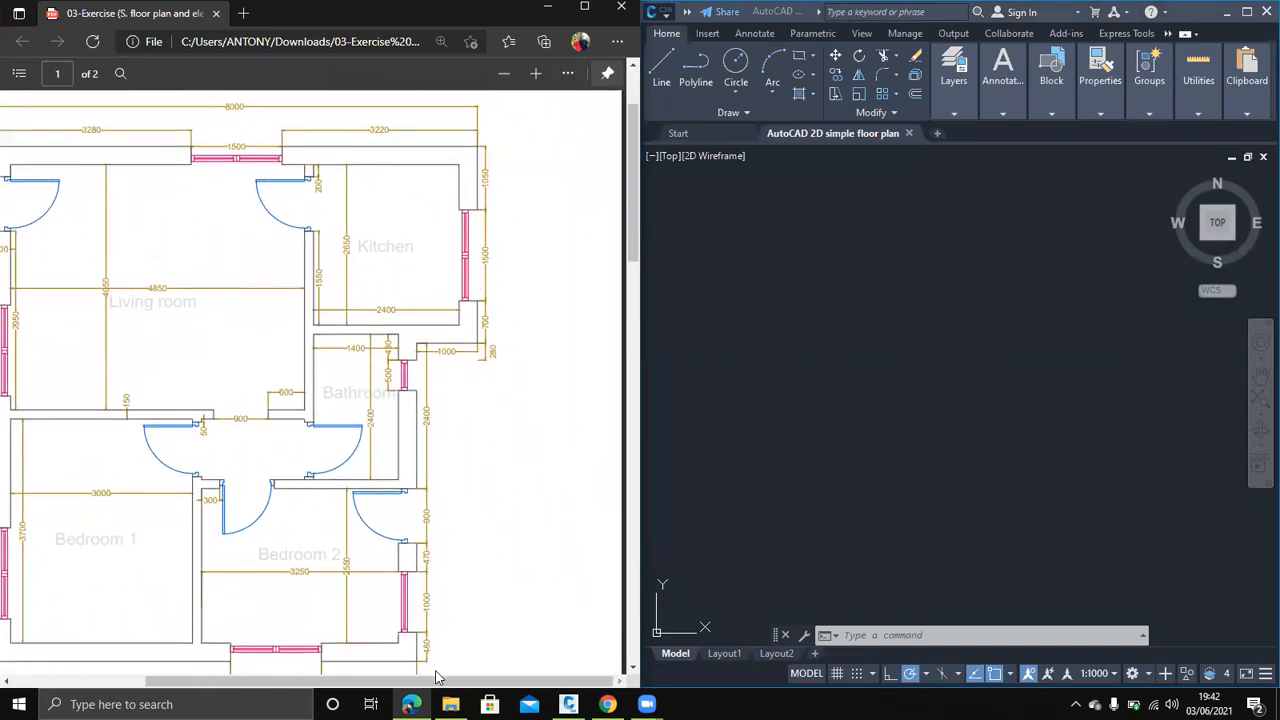
left_click_drag(440, 681, 405, 681)
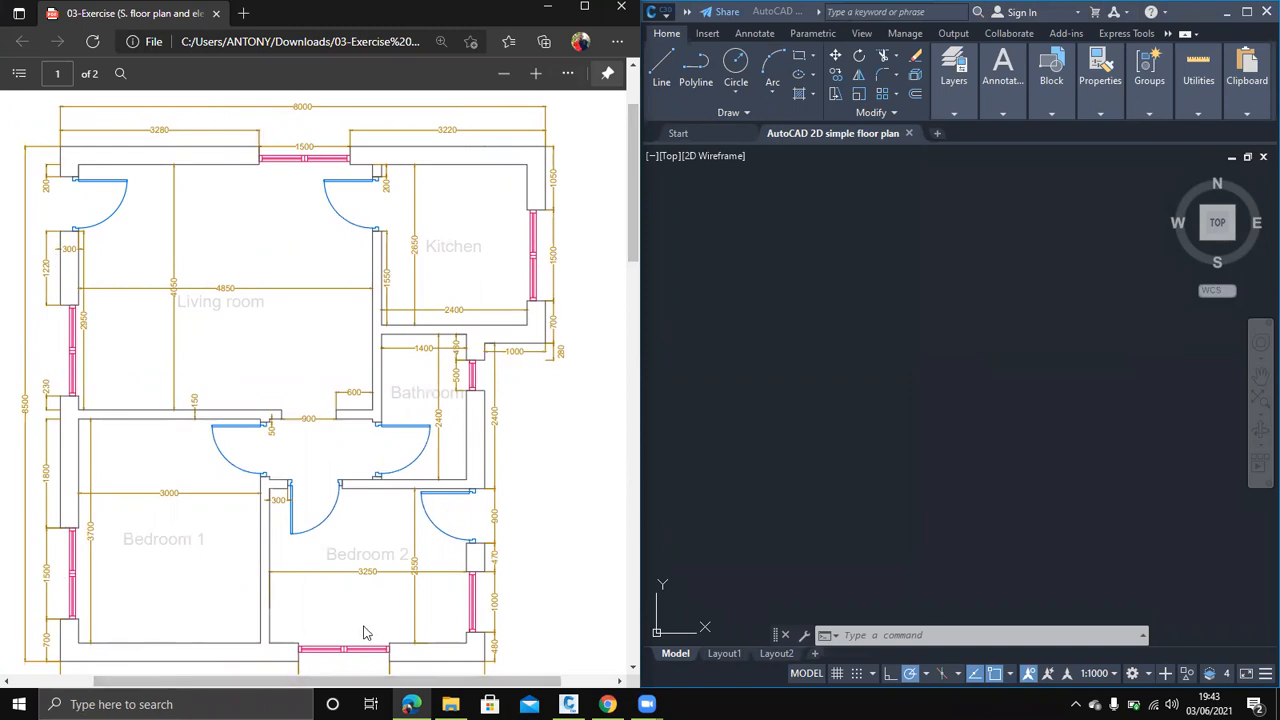
scroll(364, 632, "down", 1)
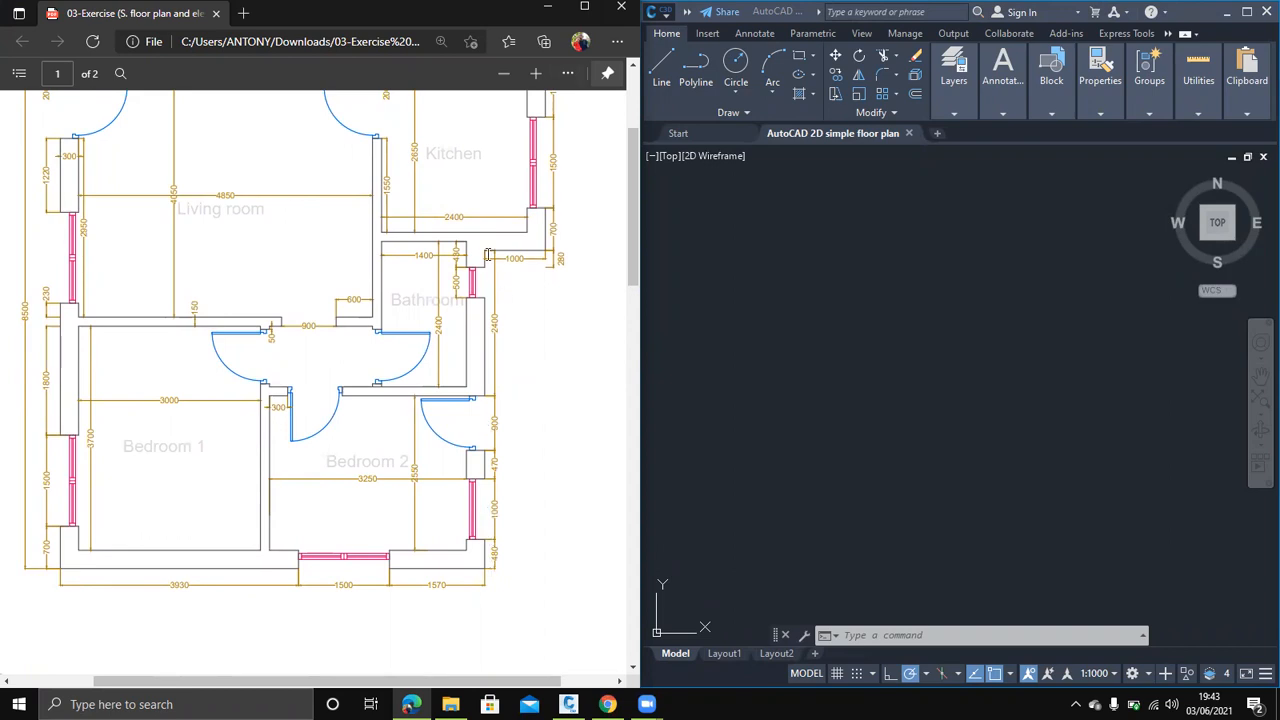
scroll(540, 263, "up", 3)
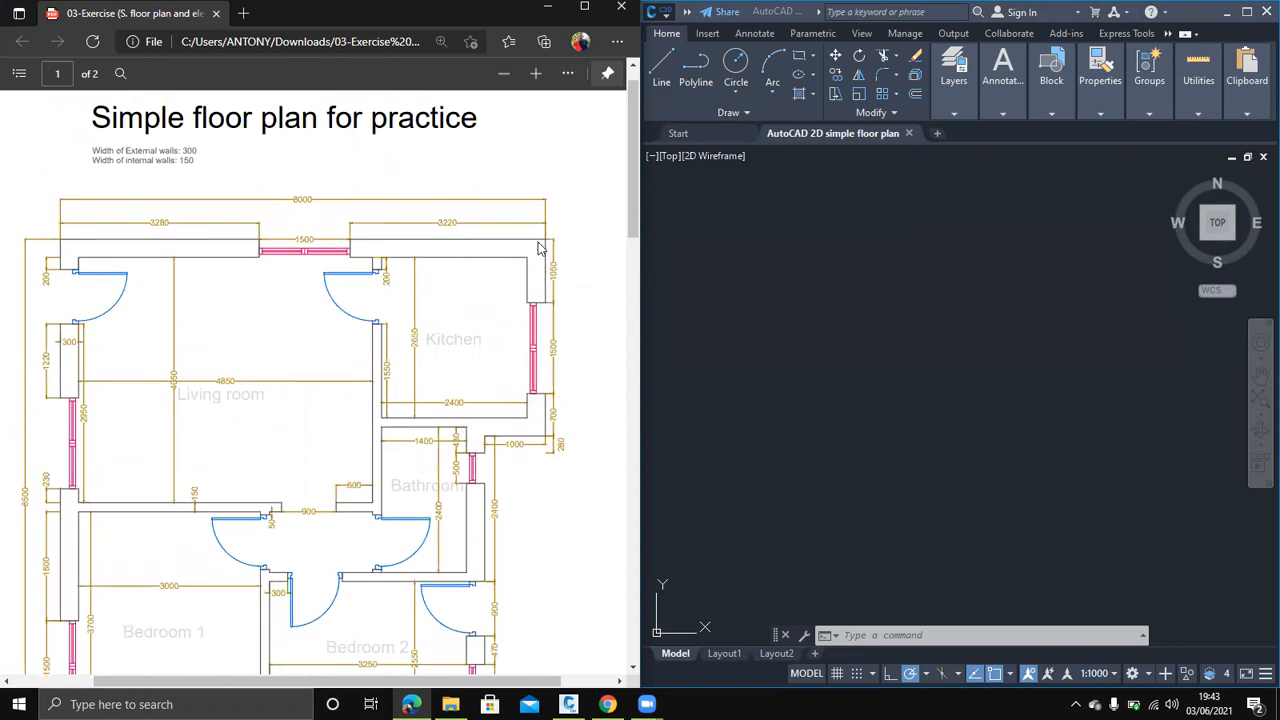
In the drawing, start the exterior wall outline as a polyline running 8000 mm left, 8500 mm down and 7000 mm right
left_click(1106, 240)
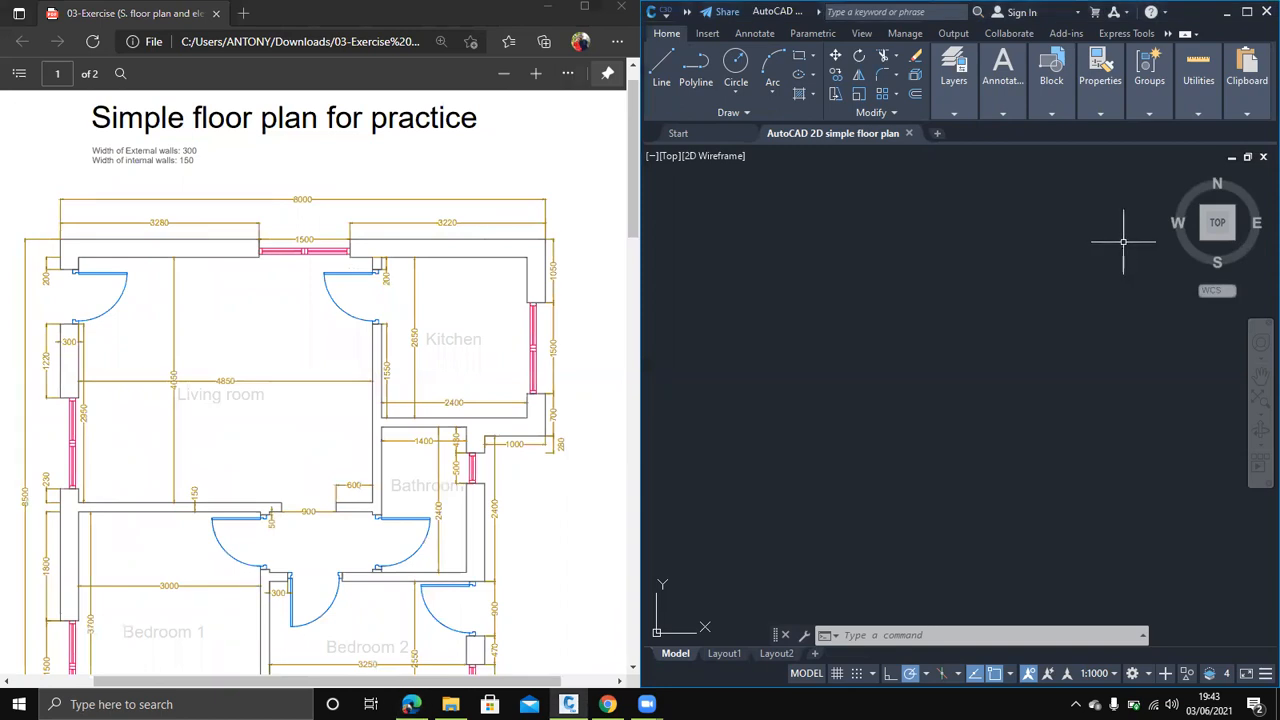
type("pl")
key("Return")
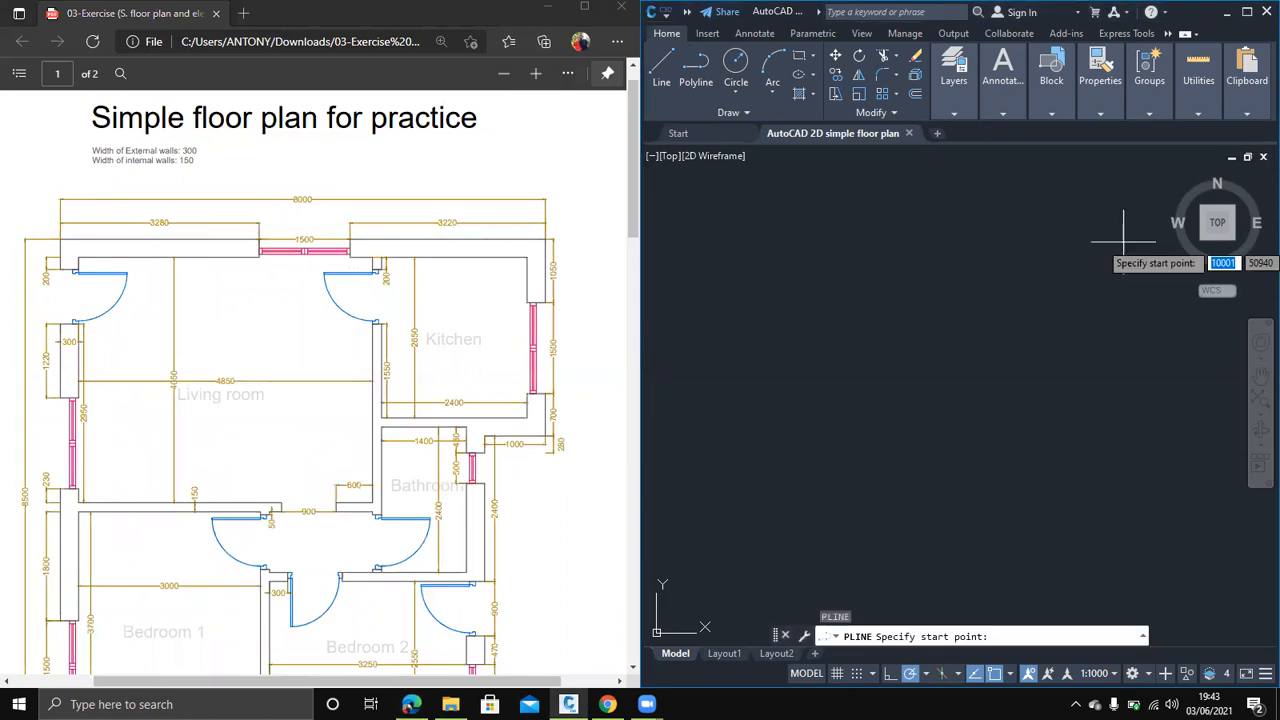
left_click(1136, 254)
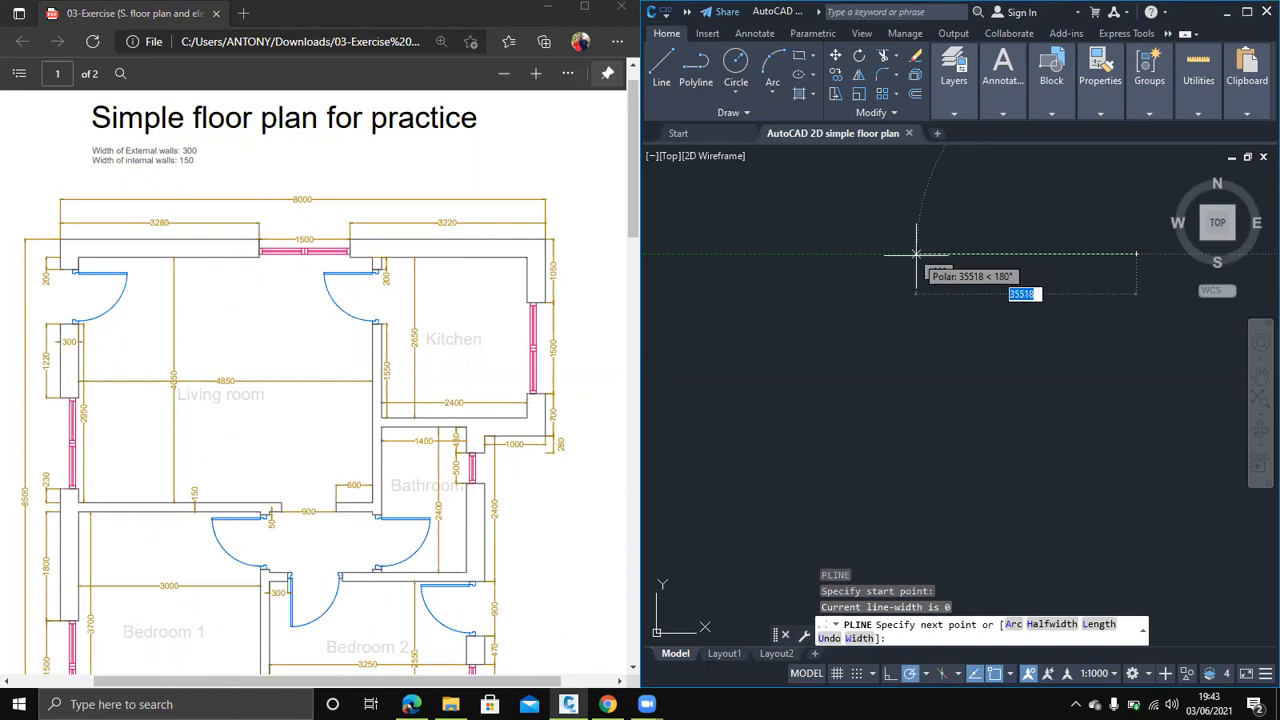
type("8000")
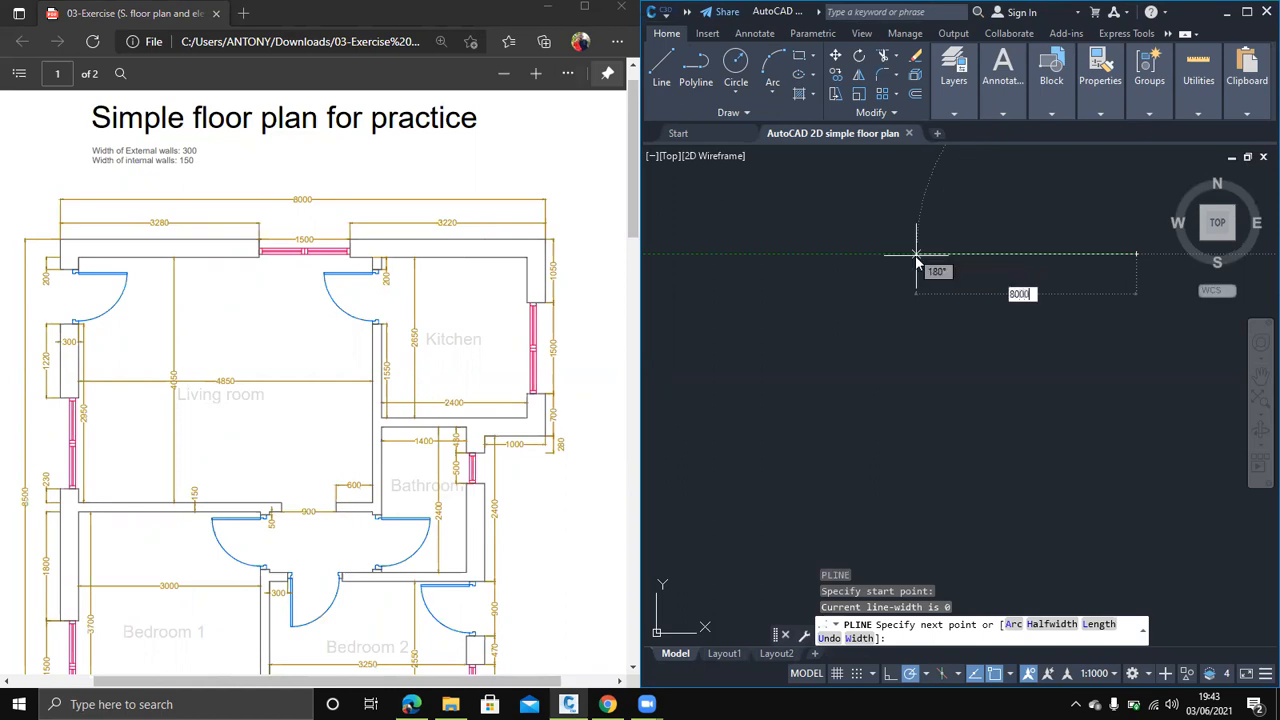
key("Return")
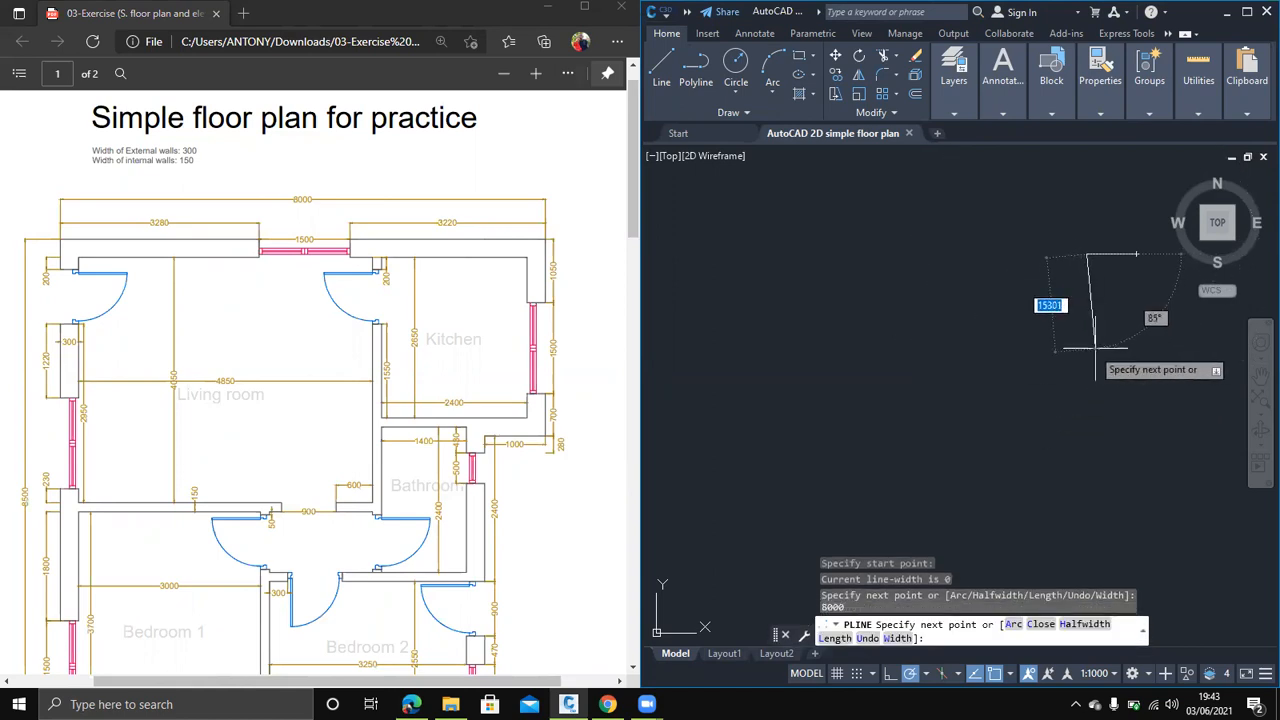
type("8")
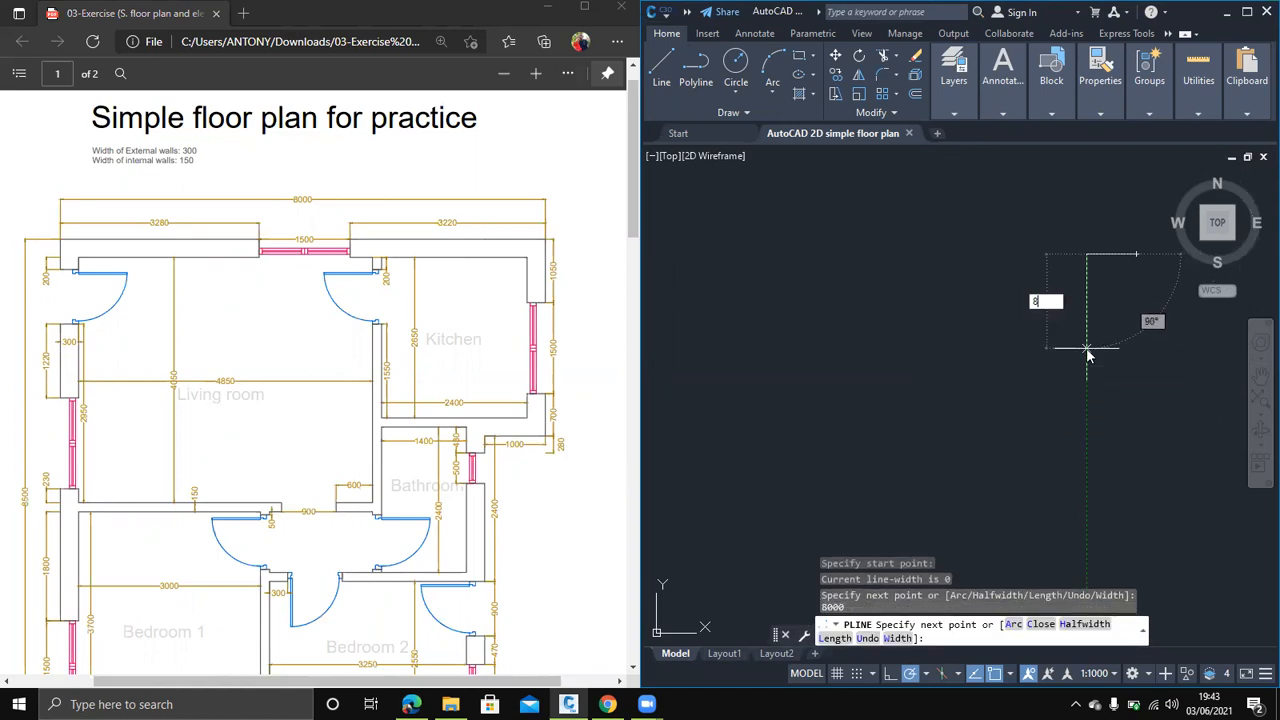
type("500")
key("Return")
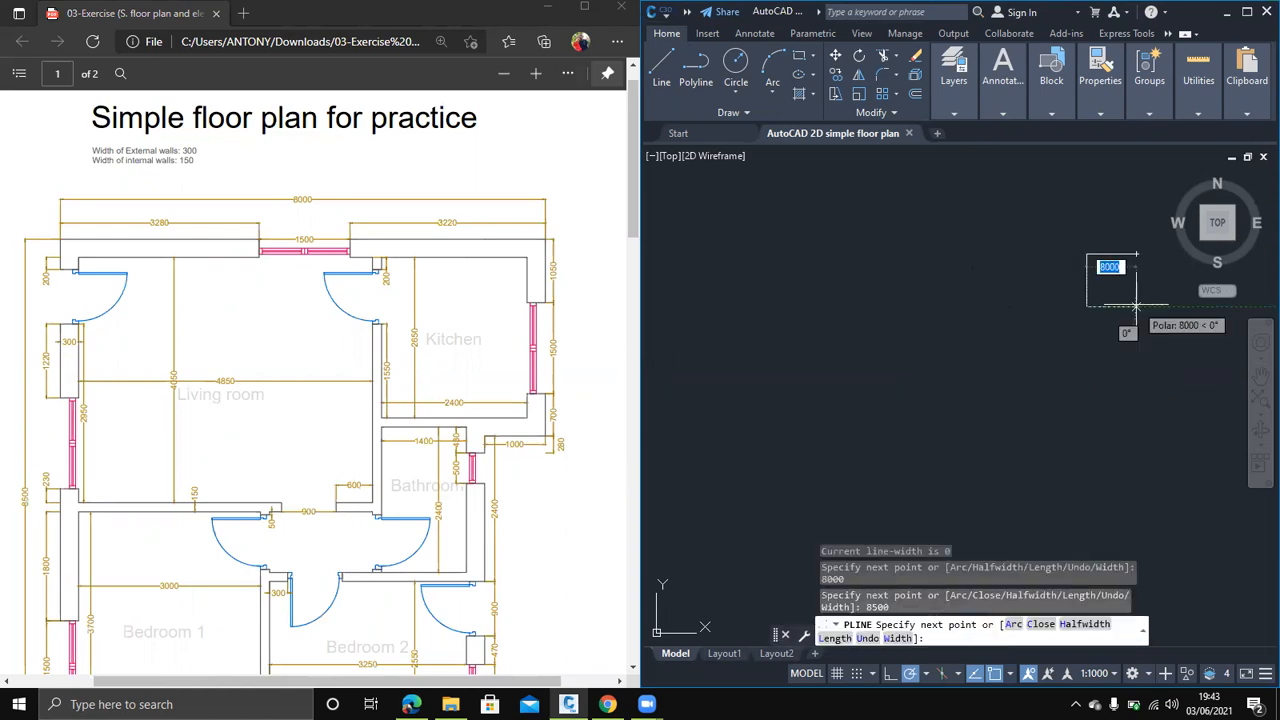
type("7000")
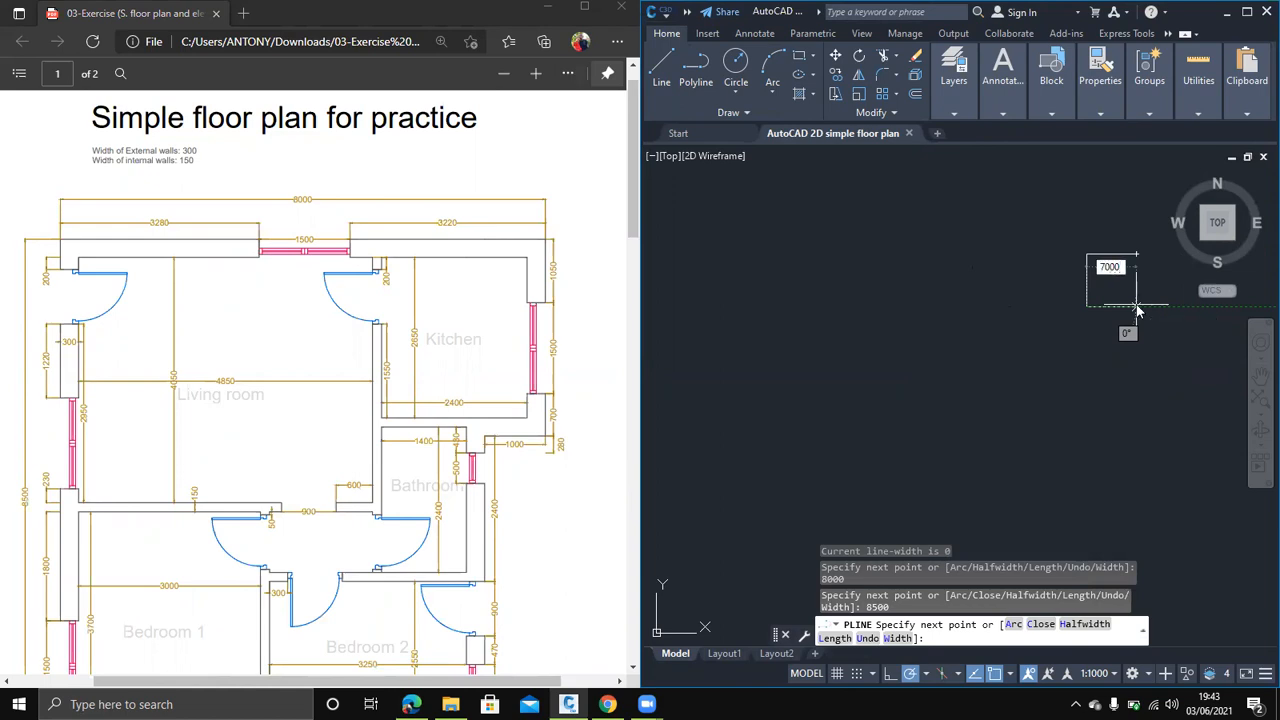
key("Return")
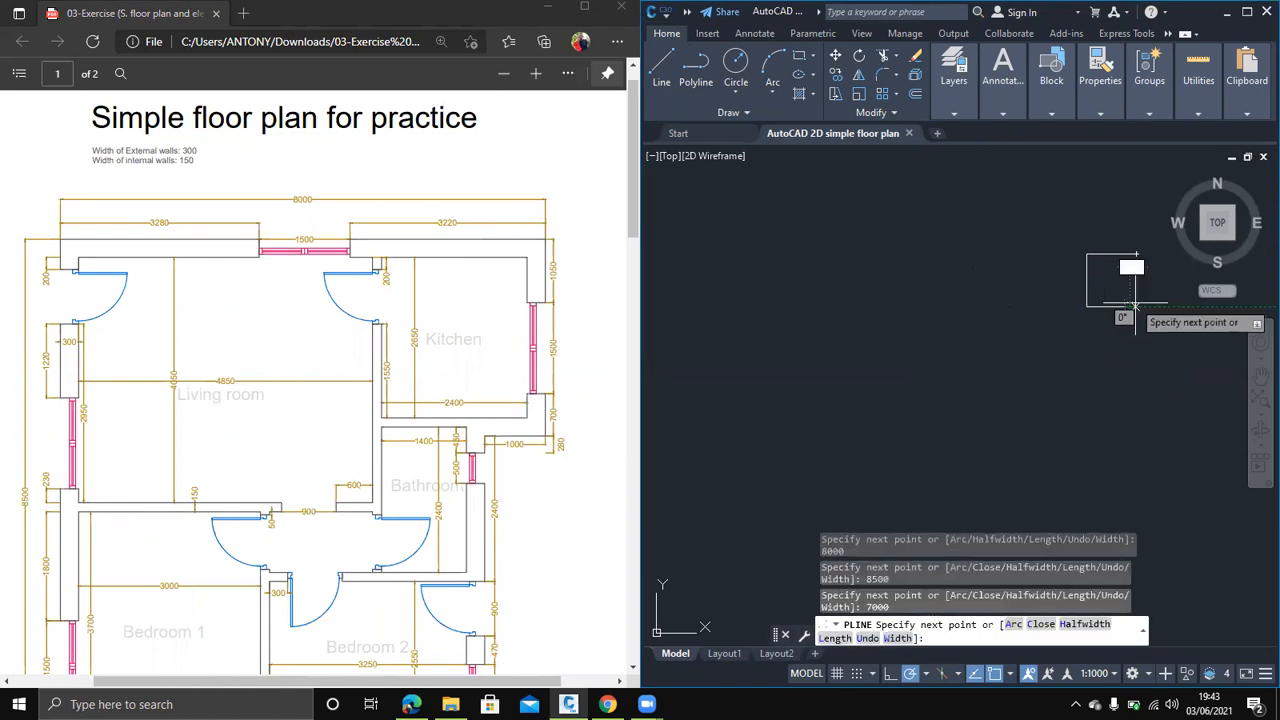
Continue the exterior outline 5250 mm up and 1000 mm right, and close the polyline back to its start point
middle_click_drag(1112, 315, 962, 388)
scroll(1012, 360, "up", 2)
scroll(1010, 360, "up", 2)
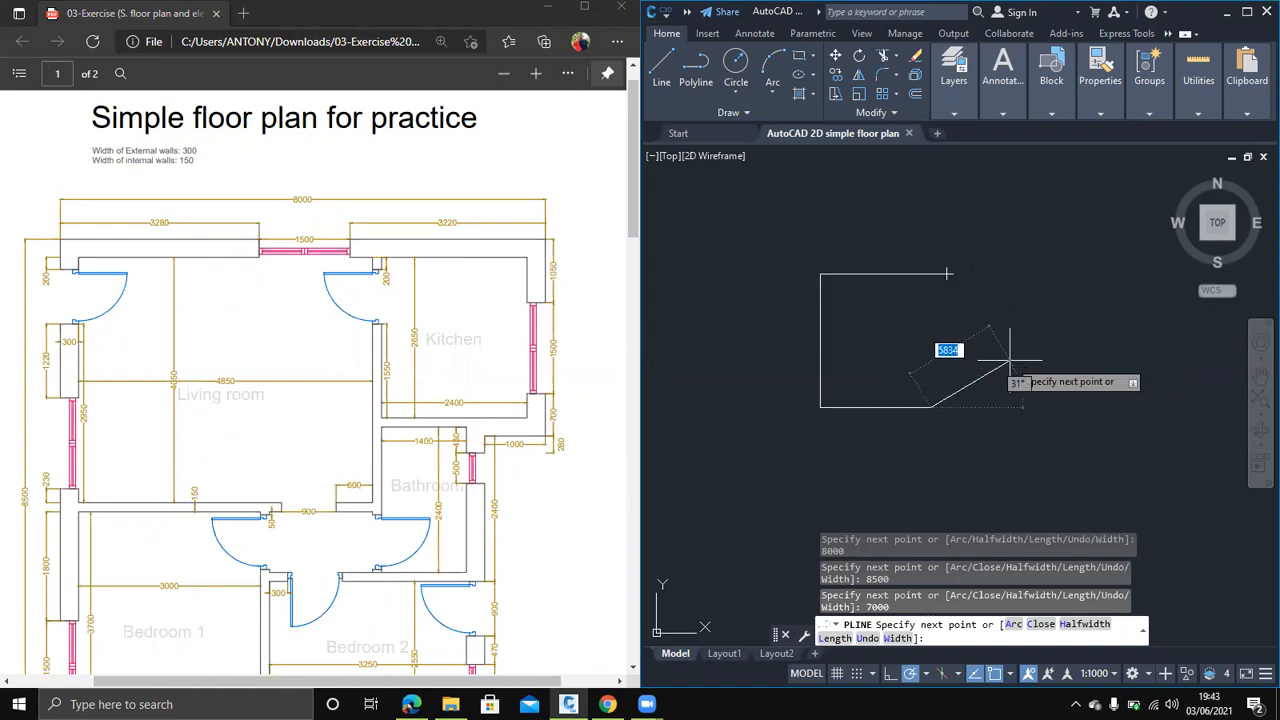
scroll(1010, 360, "up", 2)
middle_click_drag(1010, 360, 1112, 392)
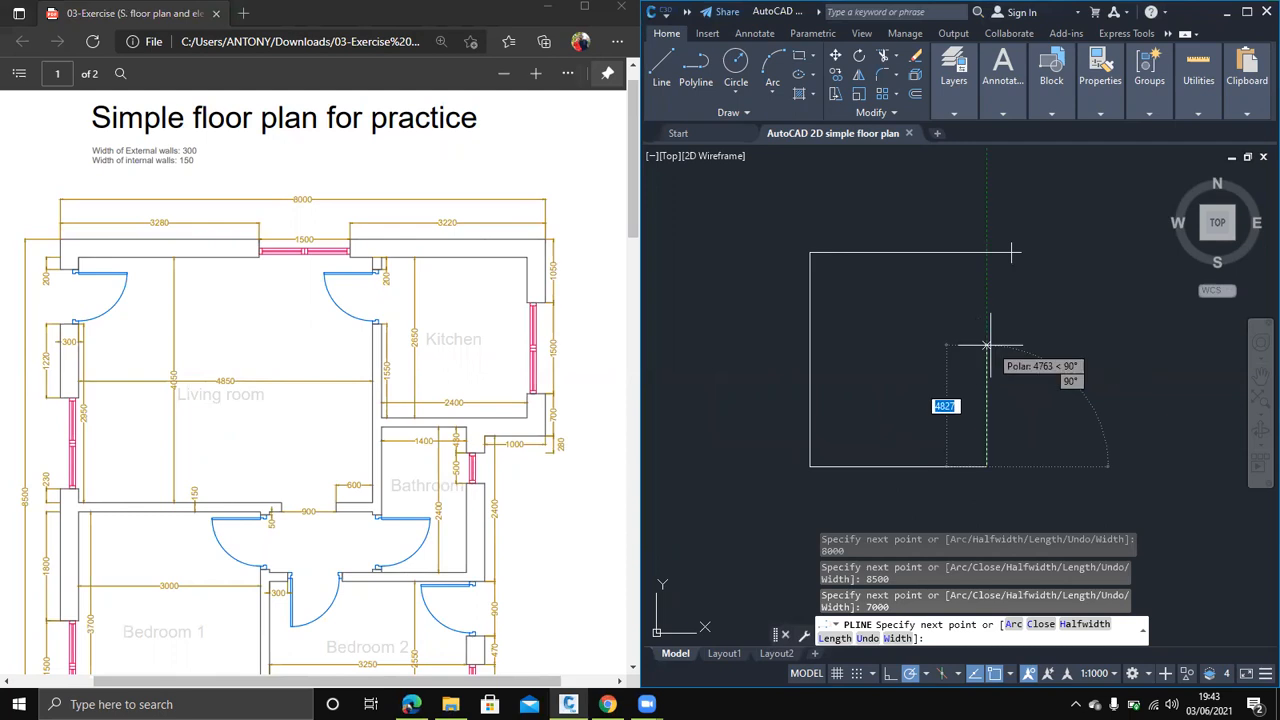
scroll(986, 345, "up", 2)
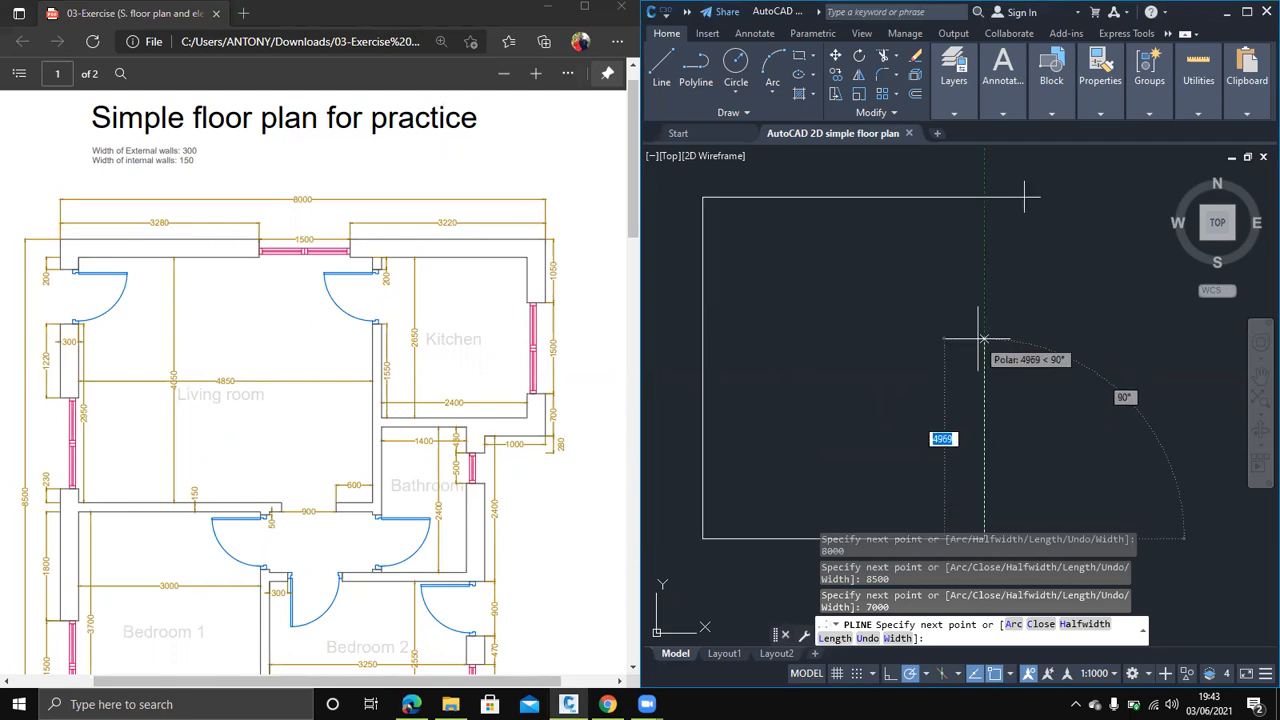
type("525")
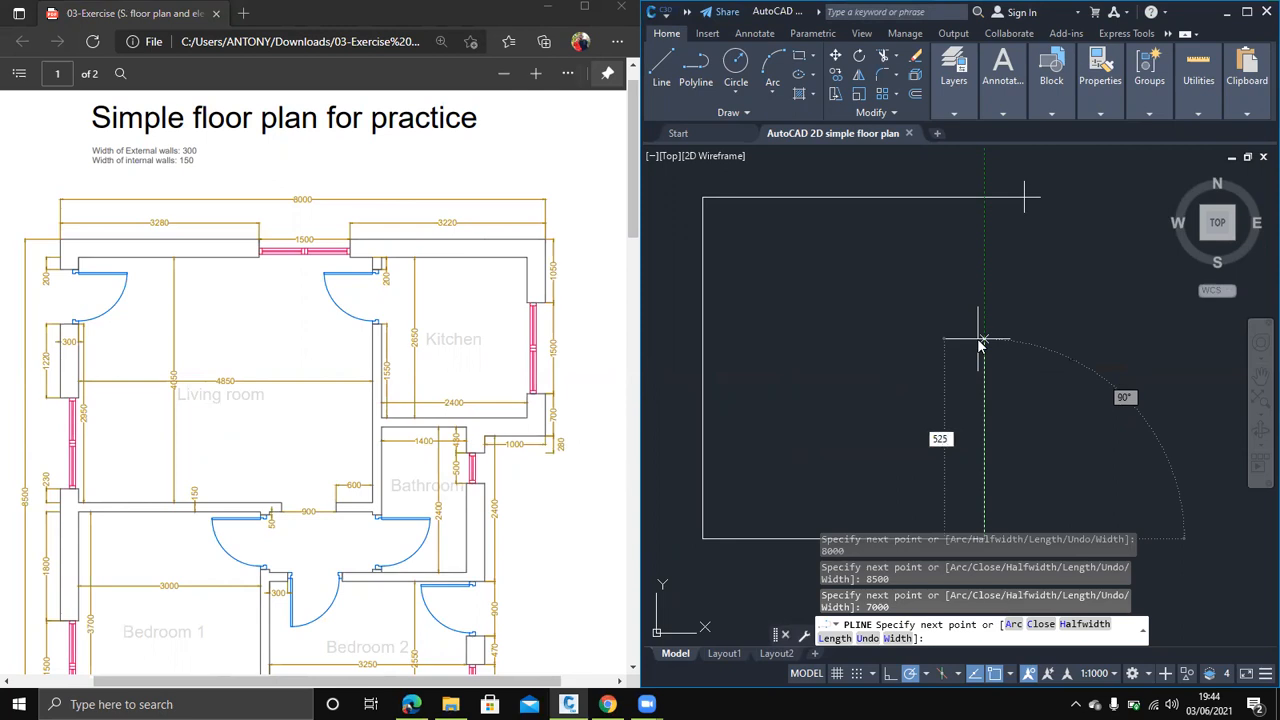
type("0")
key("Return")
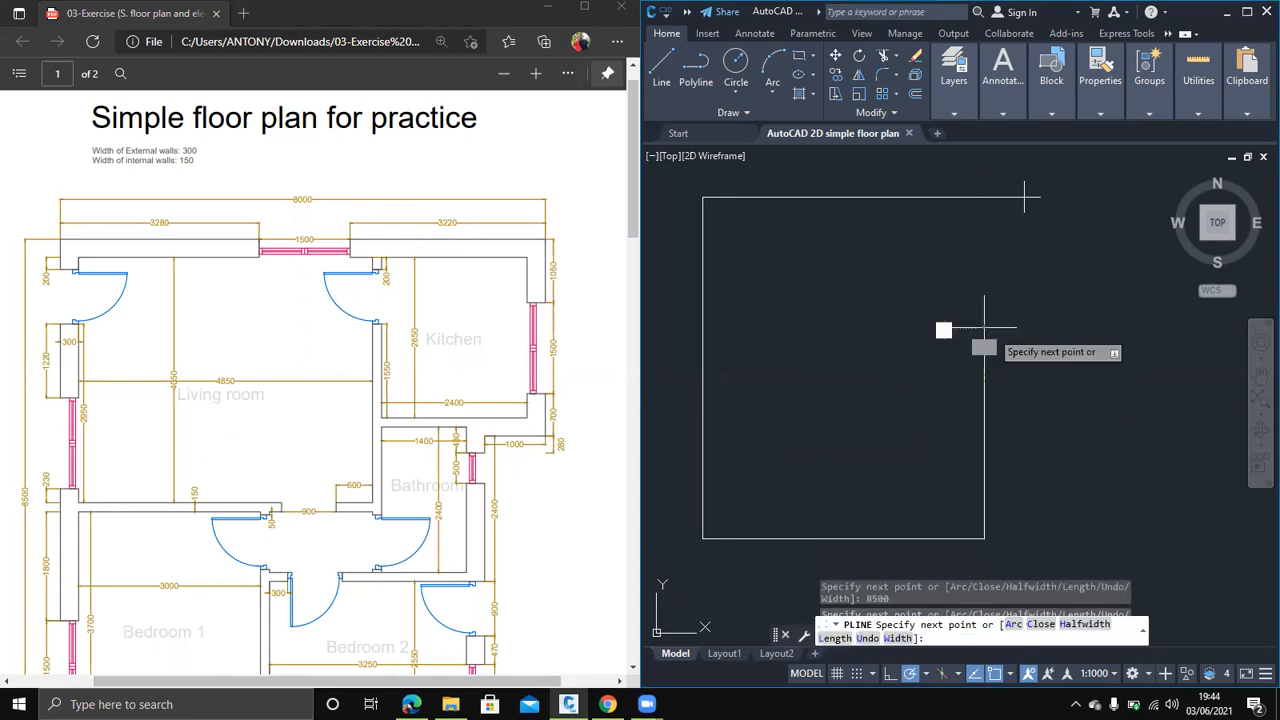
type("1000")
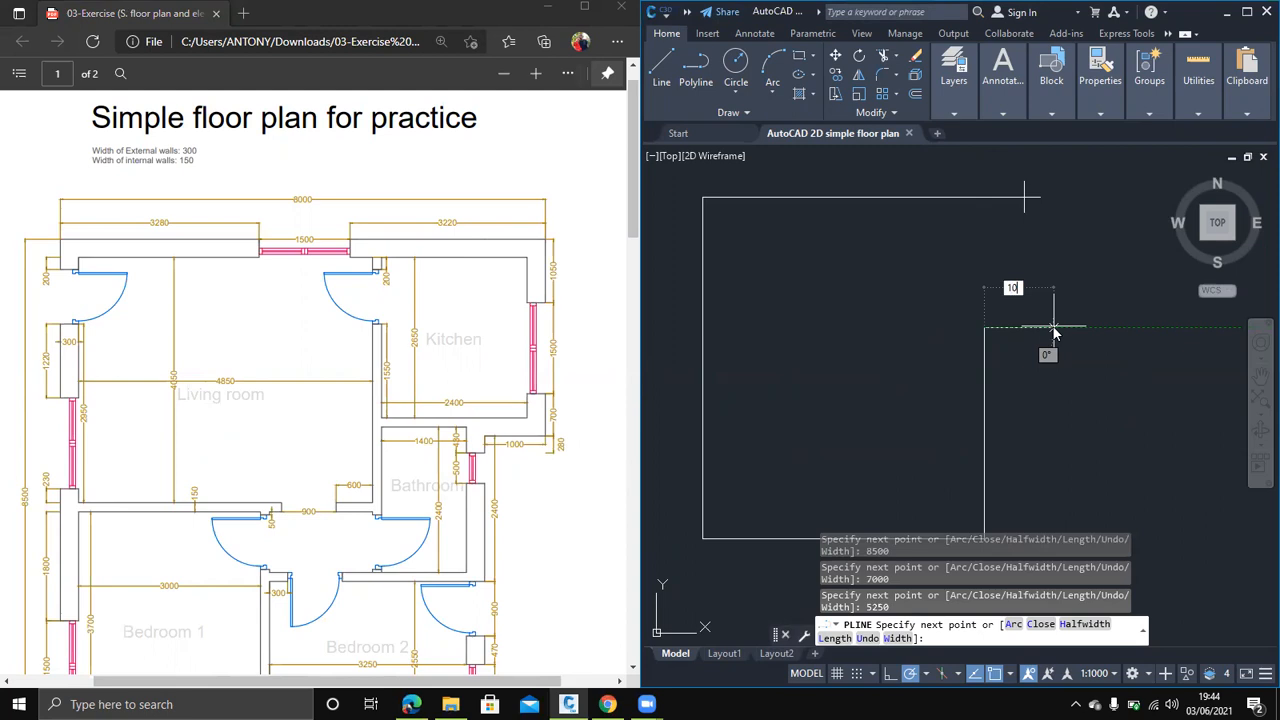
key("Return")
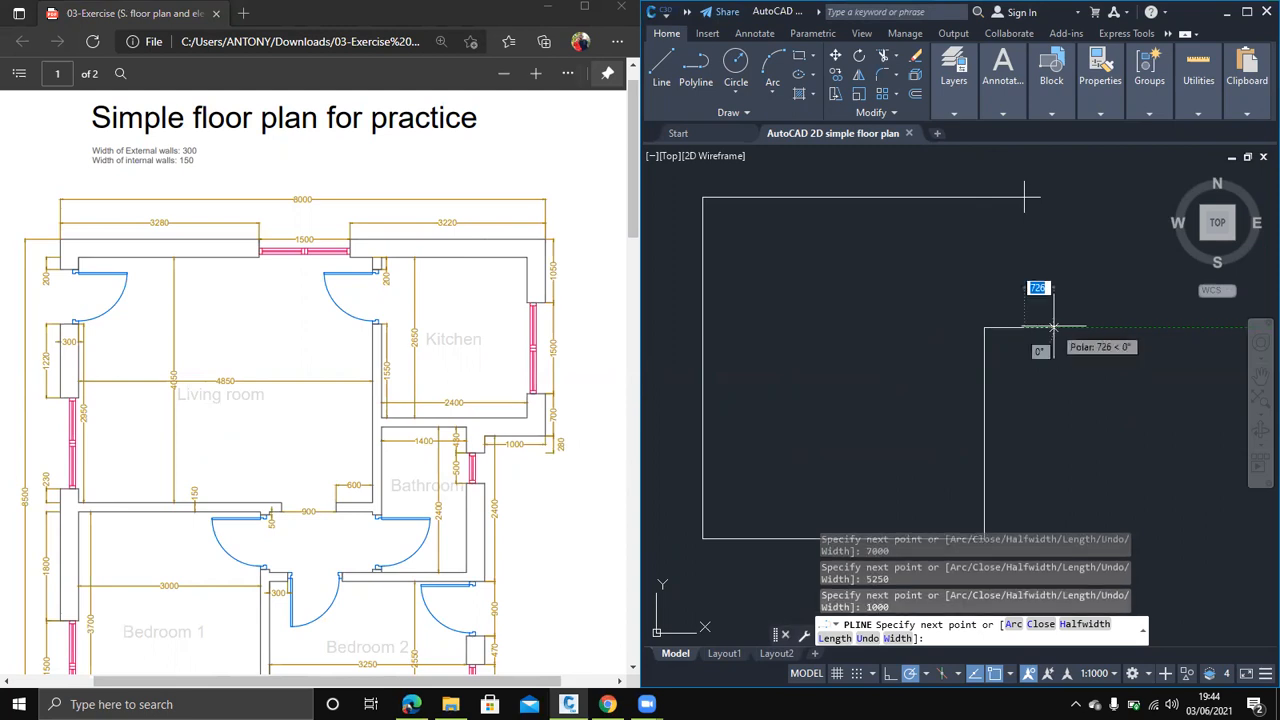
type("c")
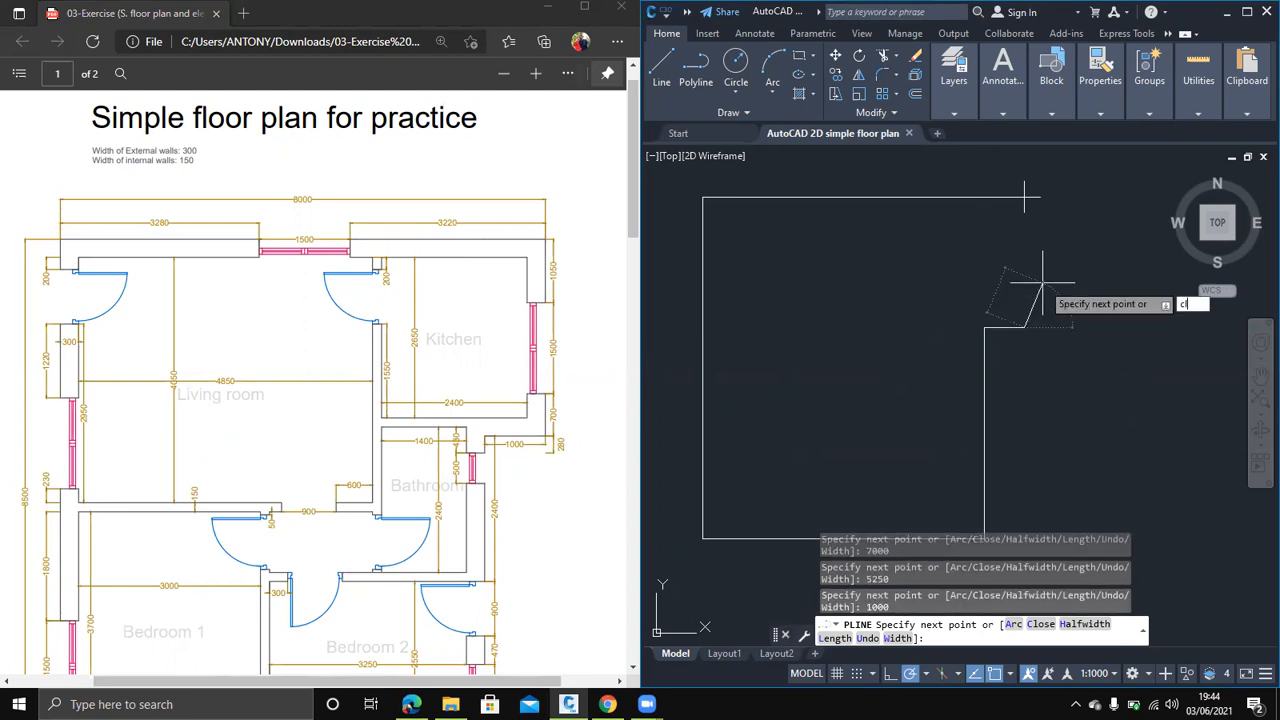
type("cl")
key("Return")
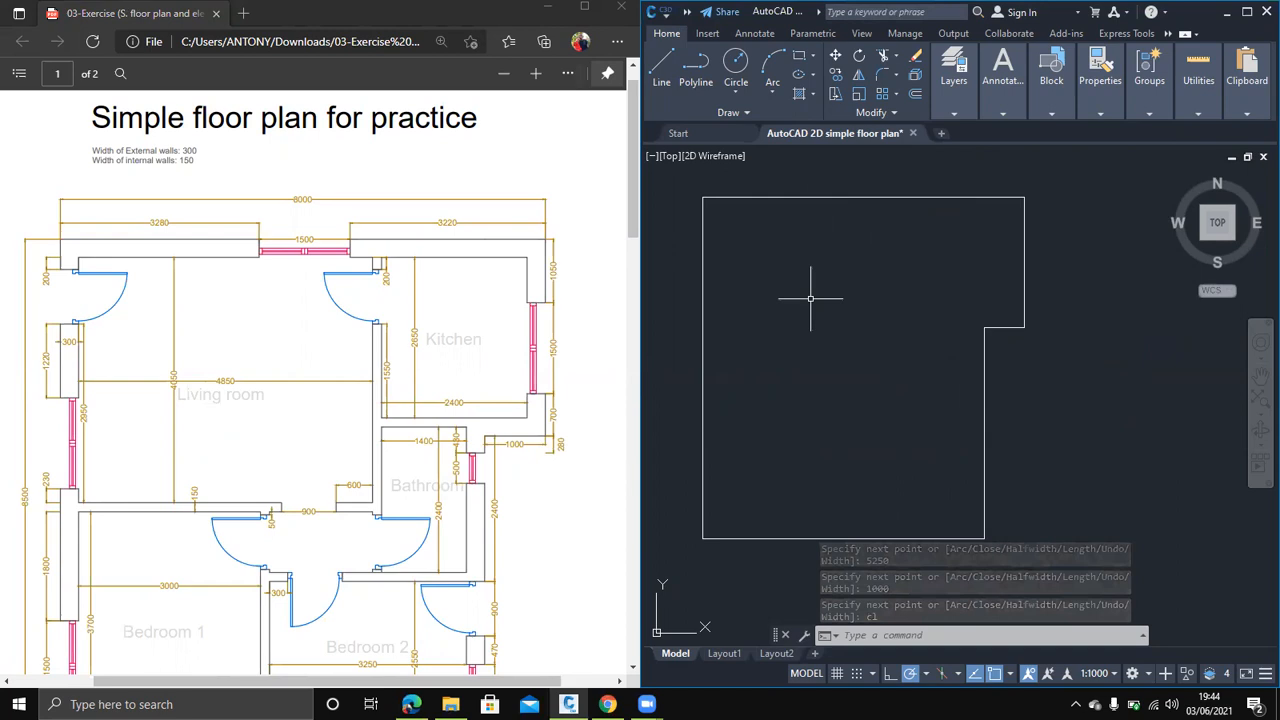
Offset the closed exterior outline 300 mm inward to form the external wall thickness shown in the PDF
type("o")
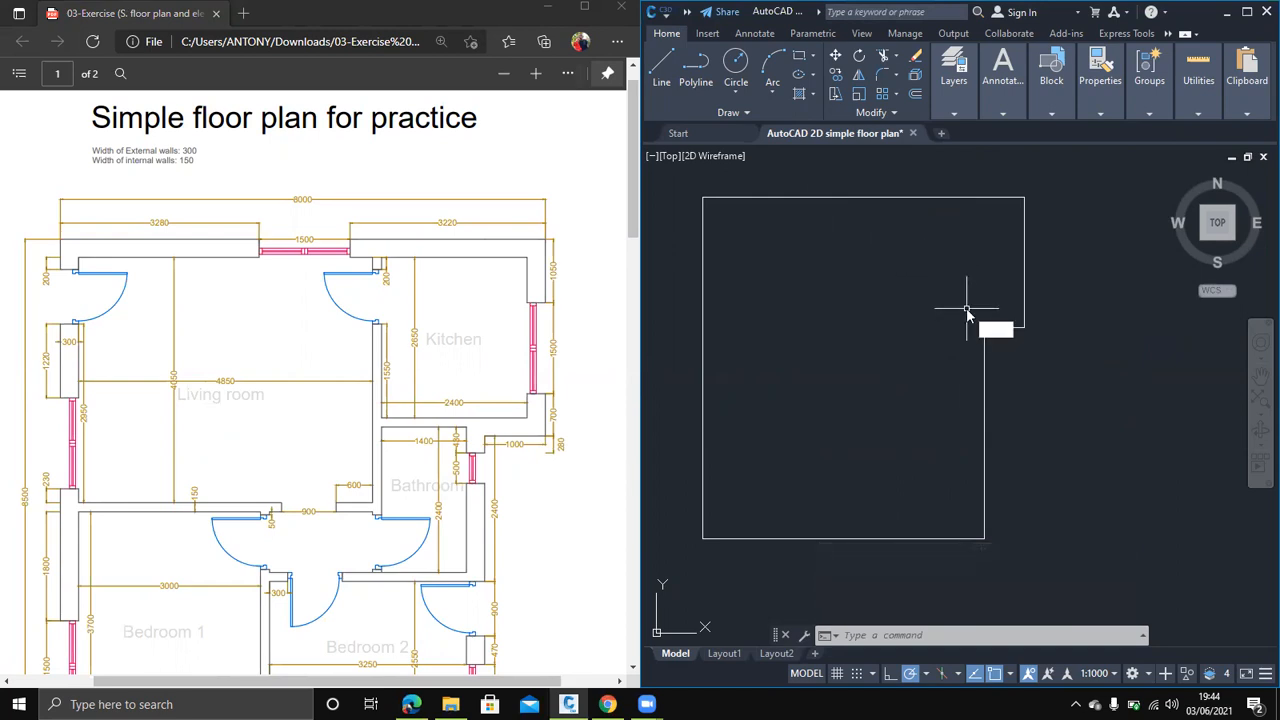
key("Return")
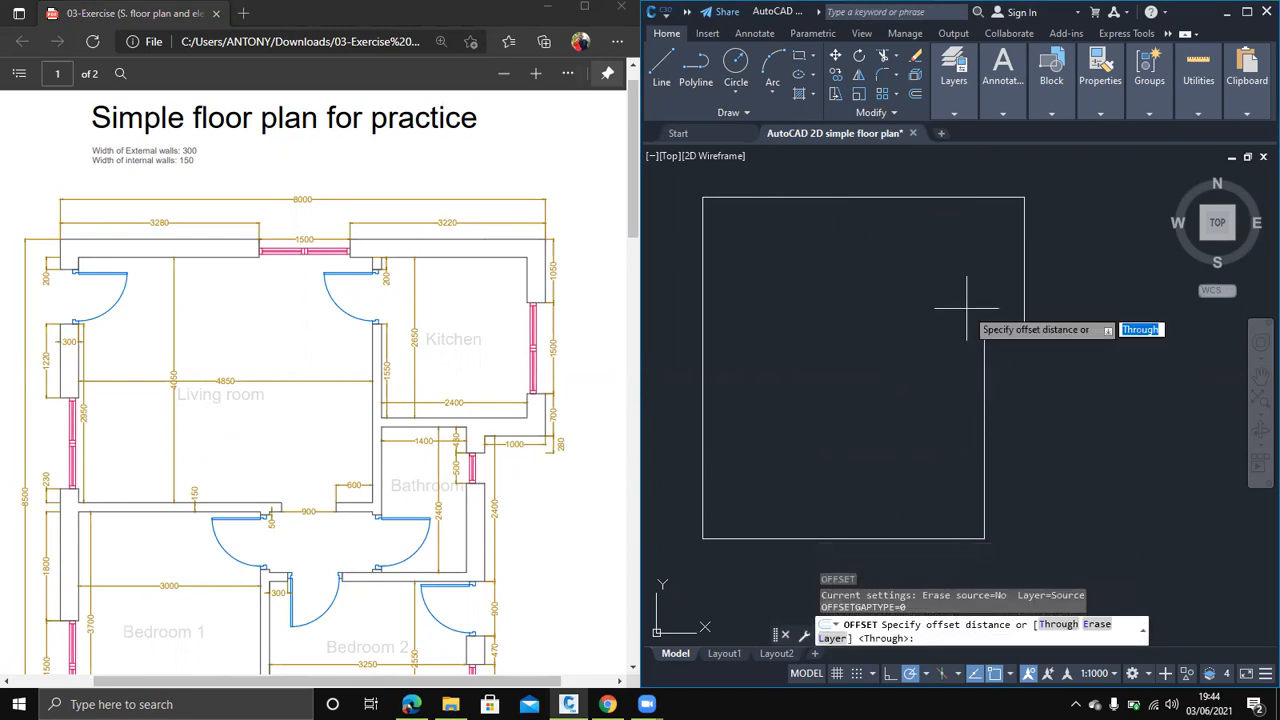
left_click(121, 406)
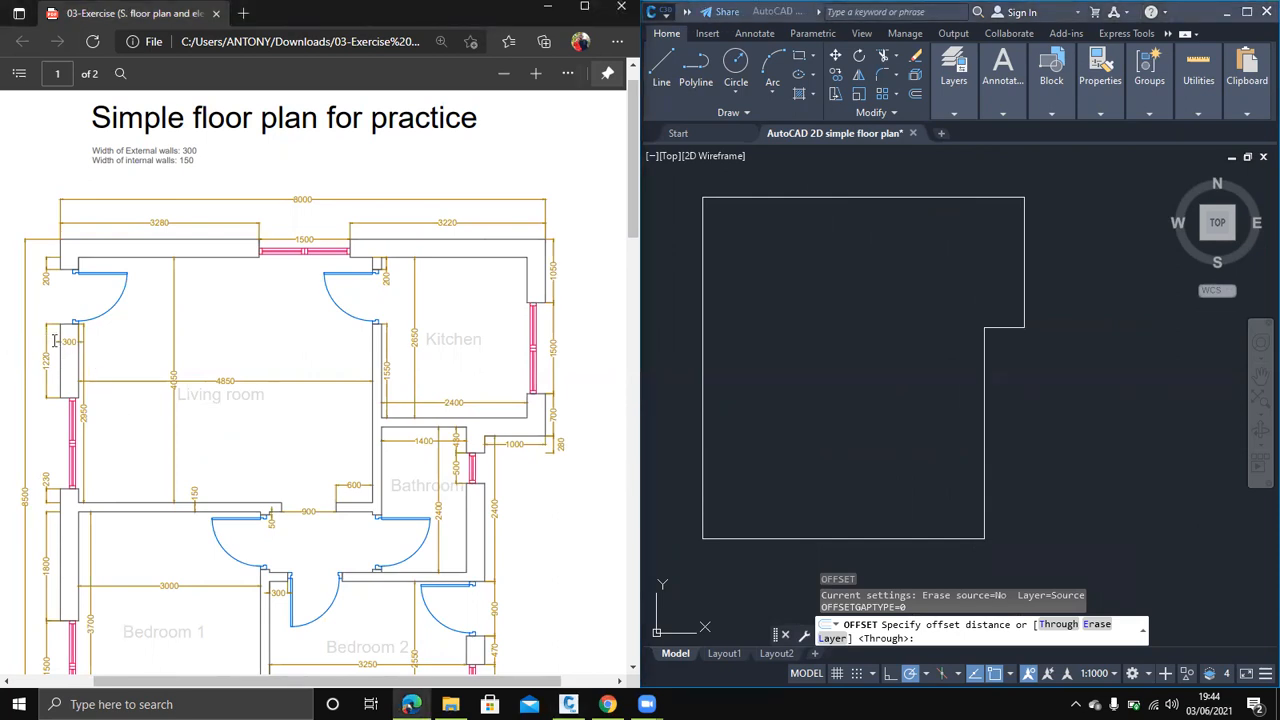
left_click(933, 314)
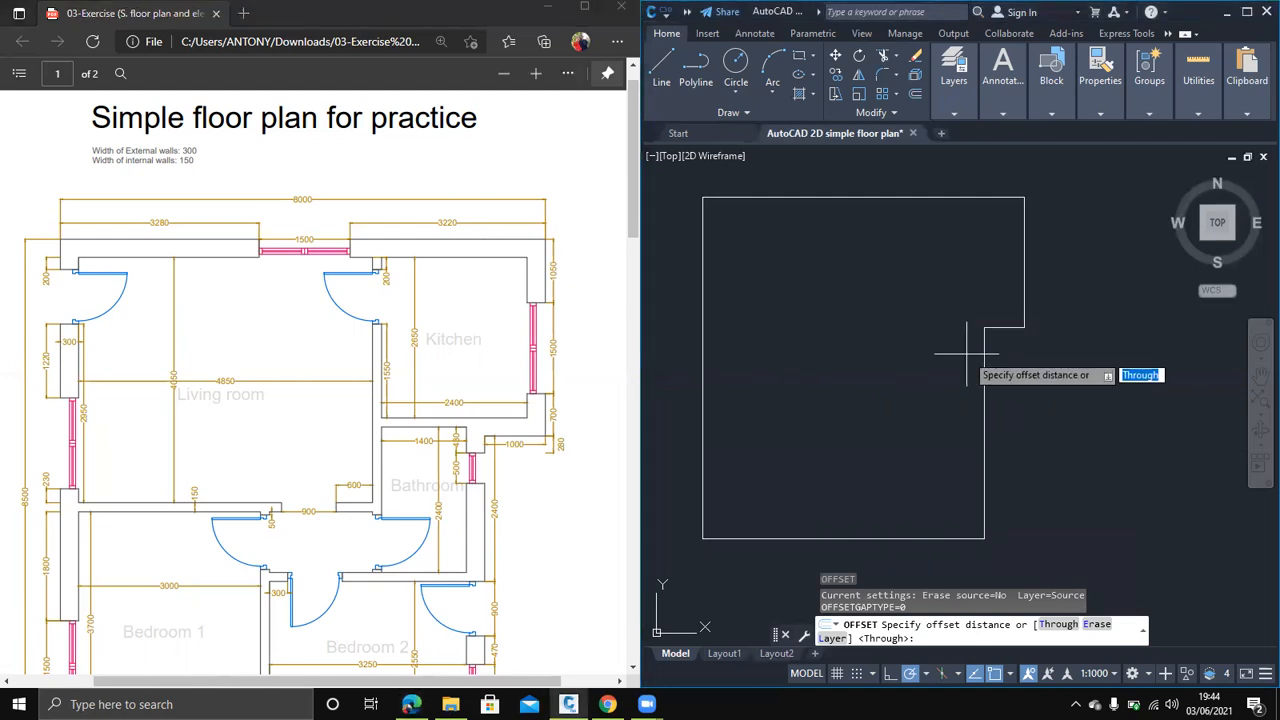
type("3")
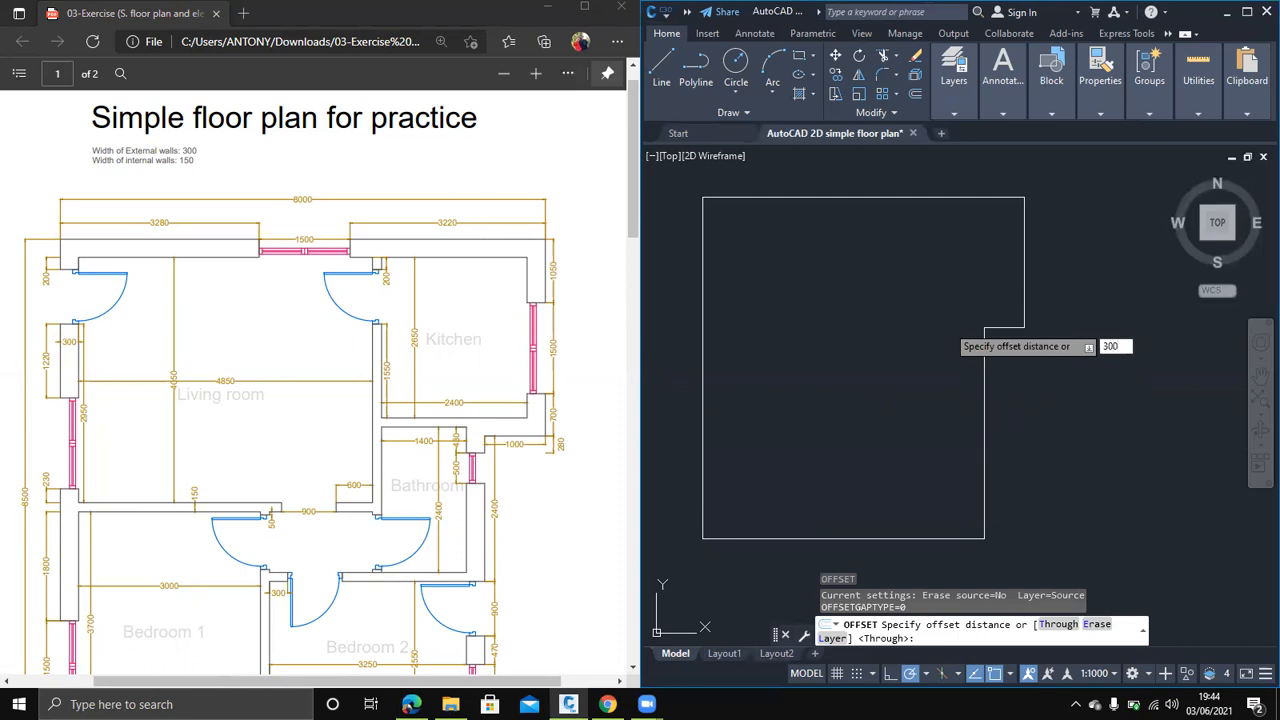
type("00")
key("Return")
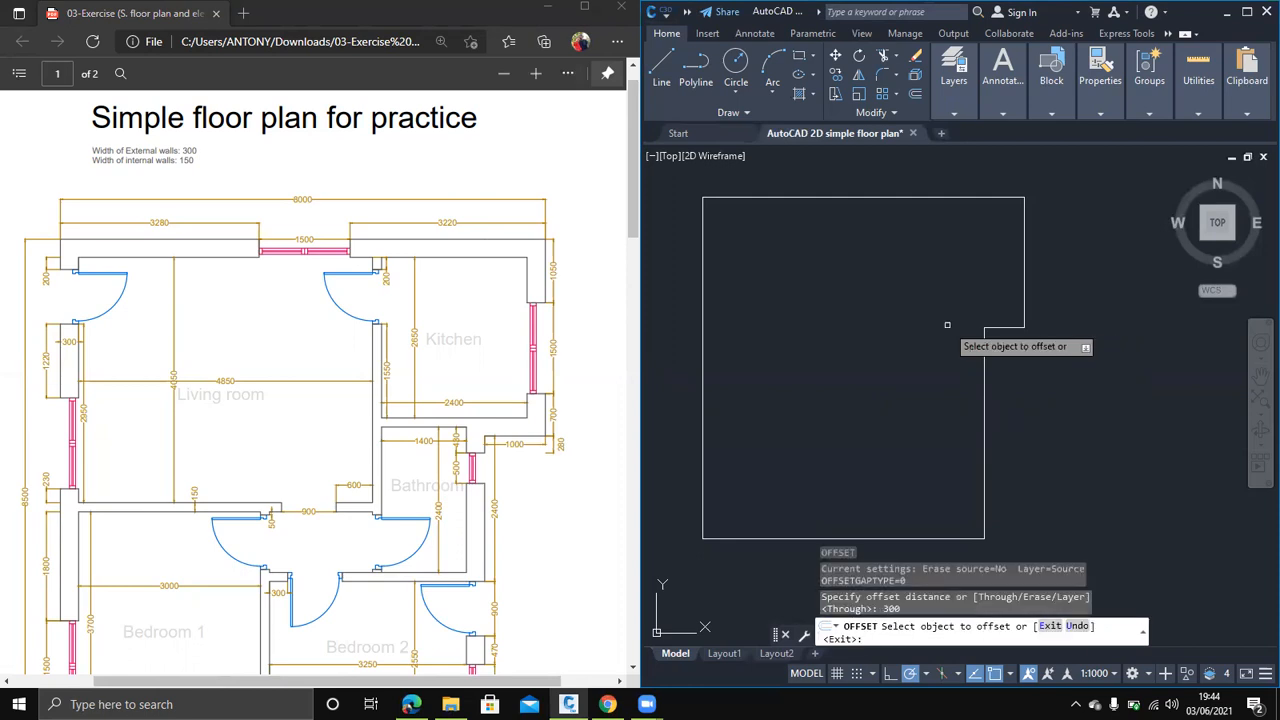
left_click(984, 364)
left_click(940, 363)
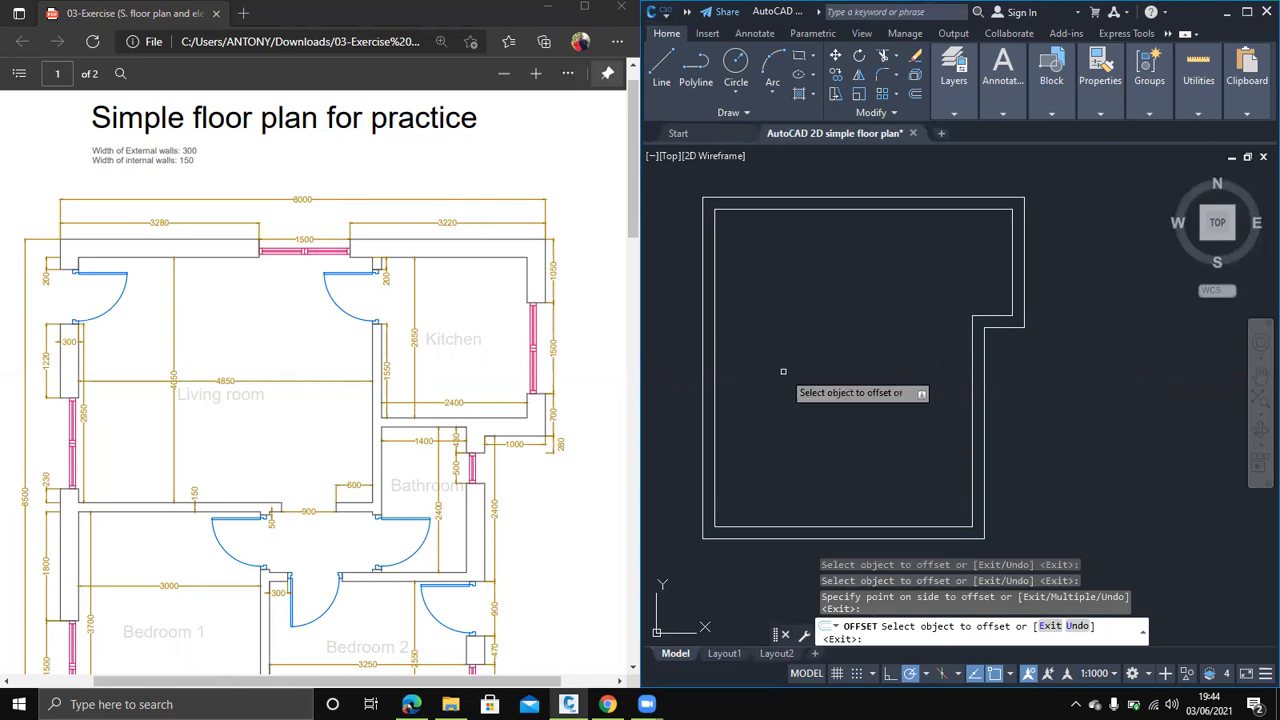
key("Return")
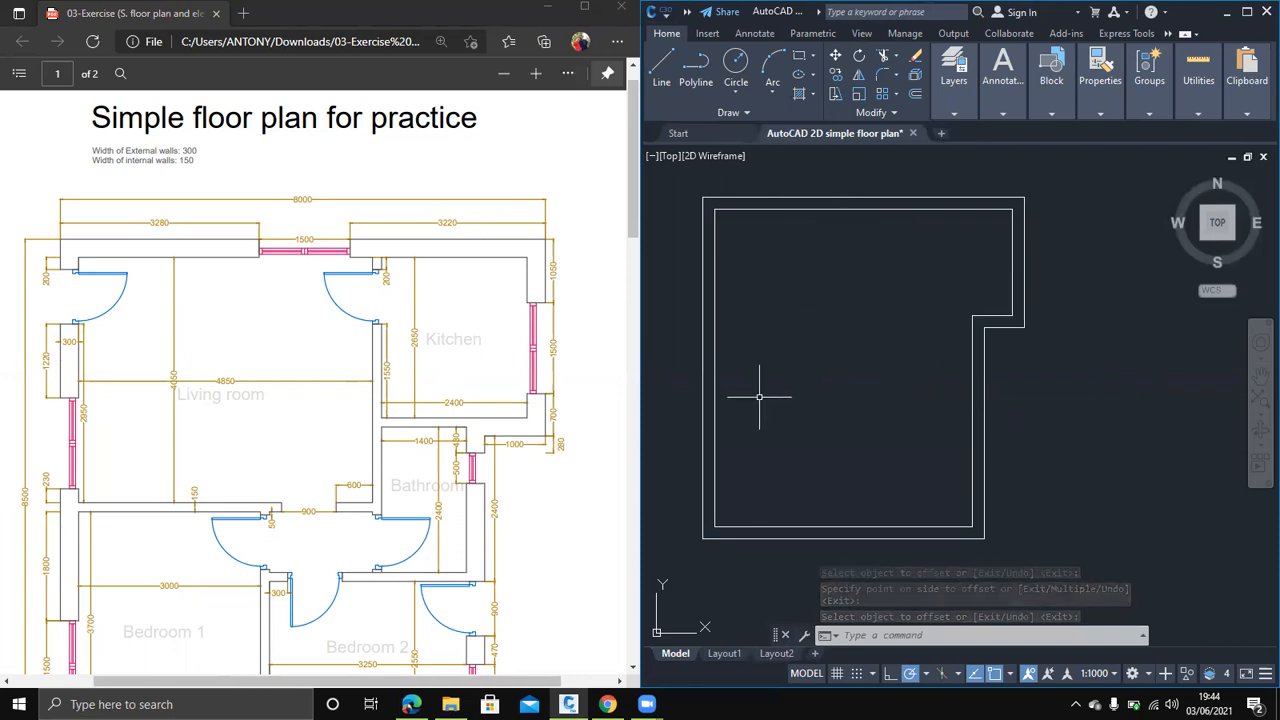
Draw the living room's wall polyline from 4850 mm right of the inner upper-left corner, 4050 mm down, and left to the external wall's inner face
scroll(318, 325, "down", 3)
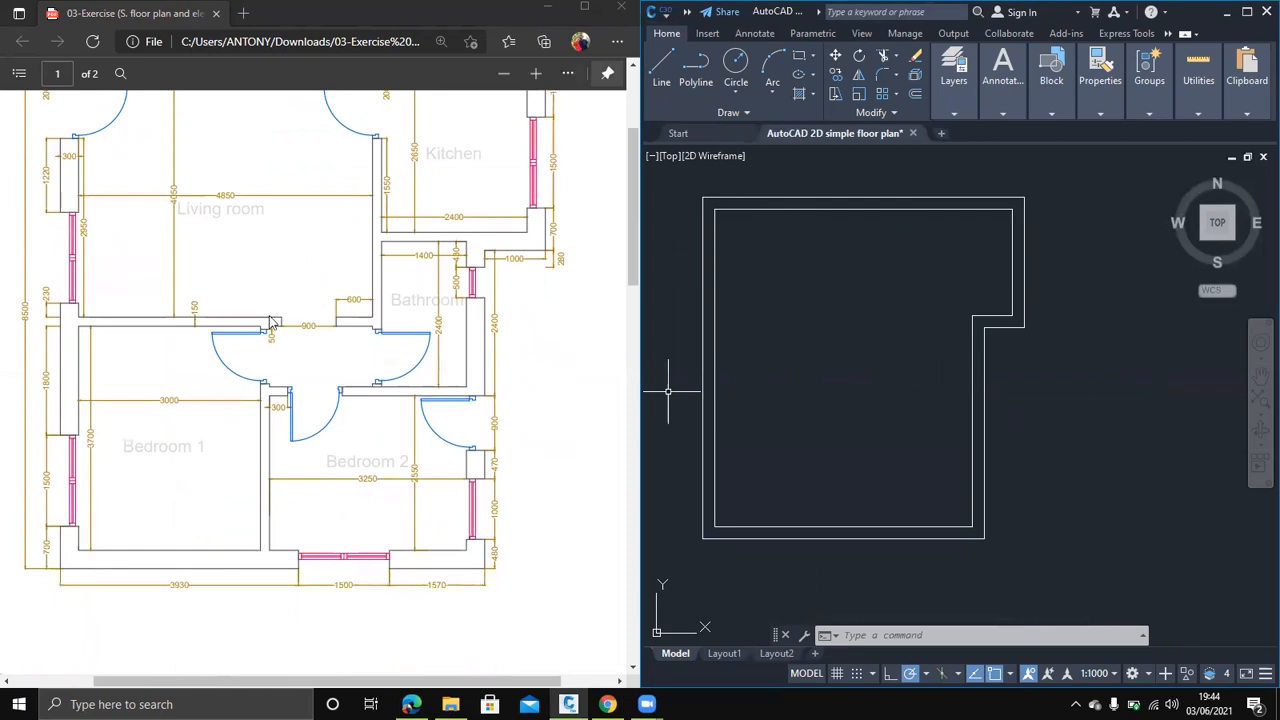
scroll(258, 320, "up", 3)
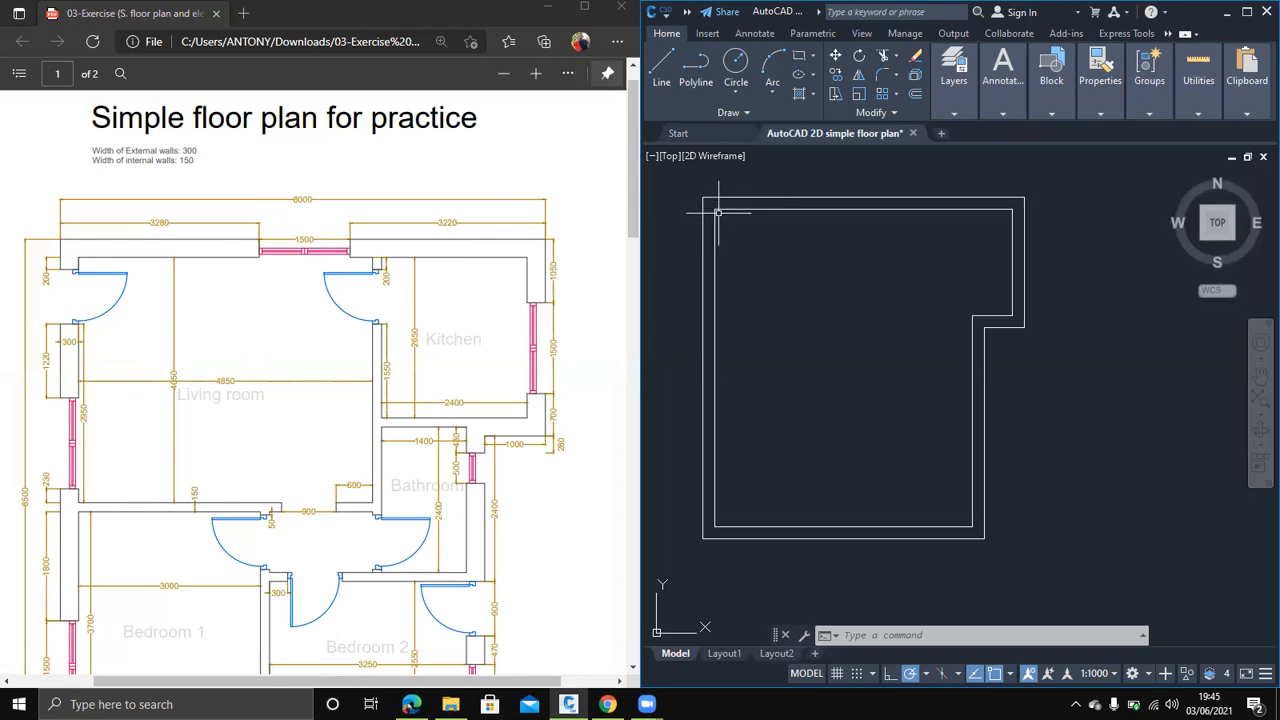
key("Return")
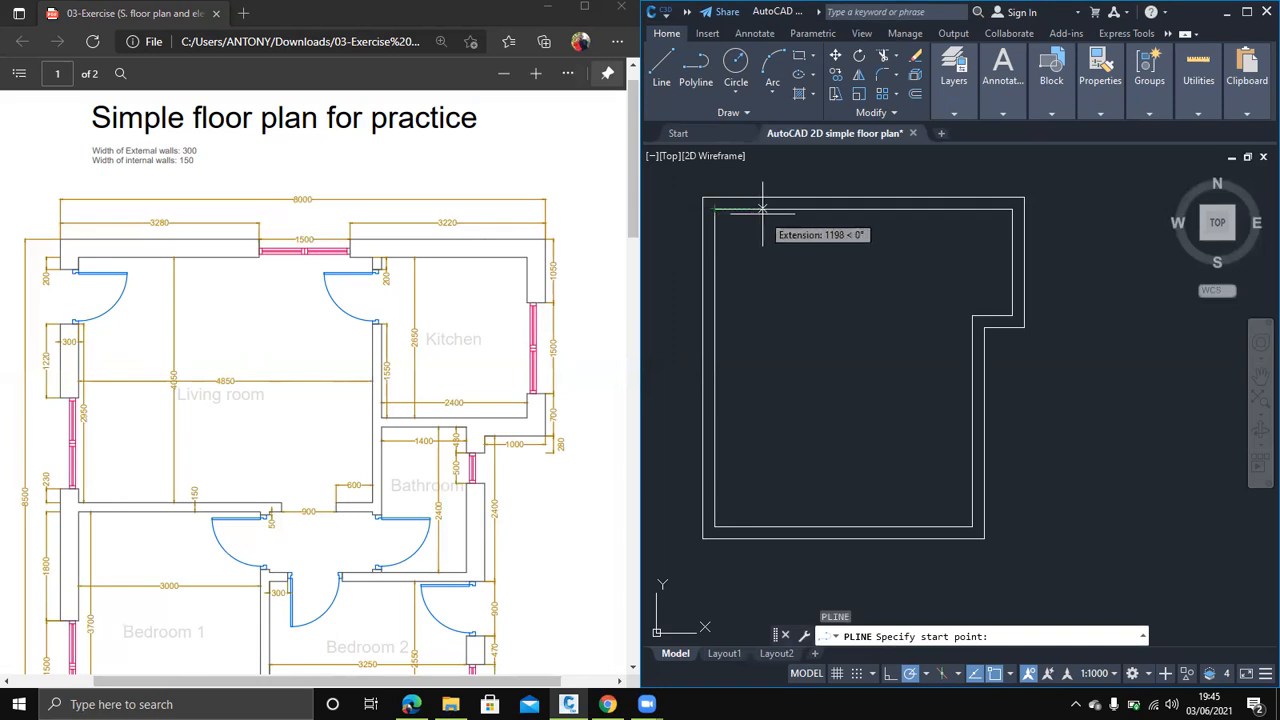
type("4850")
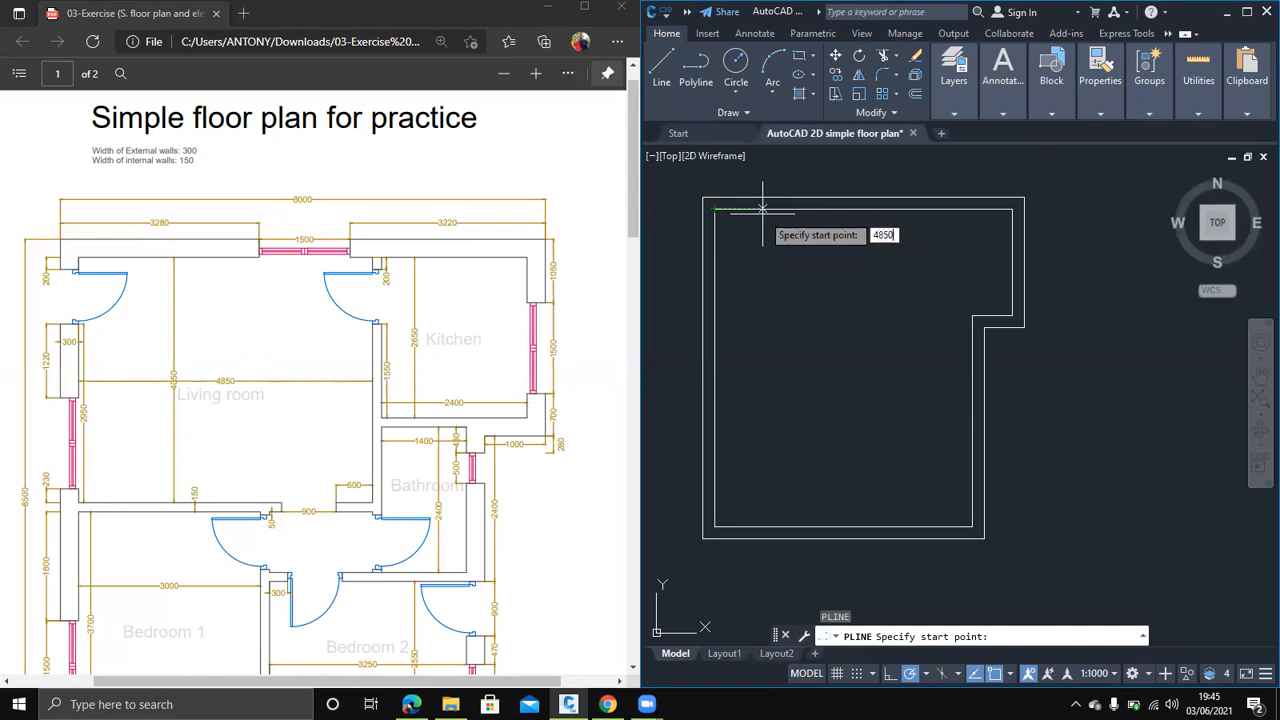
key("Return")
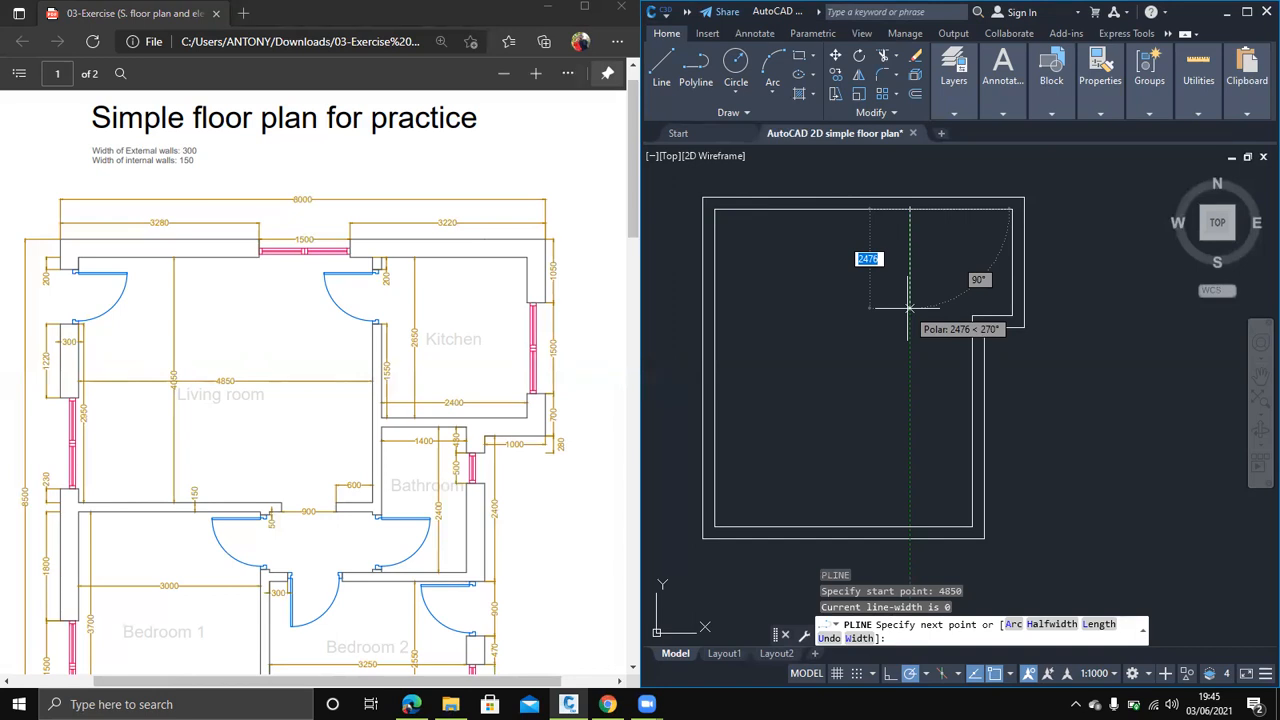
type("4050")
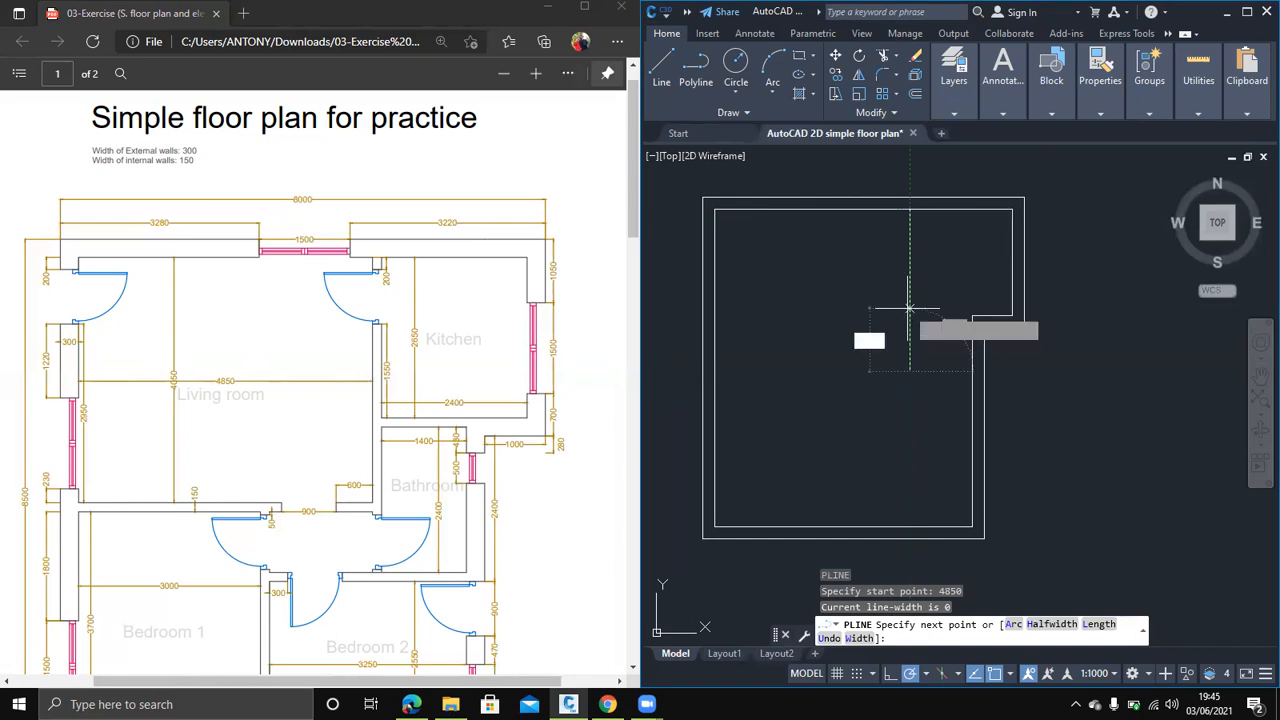
key("Return")
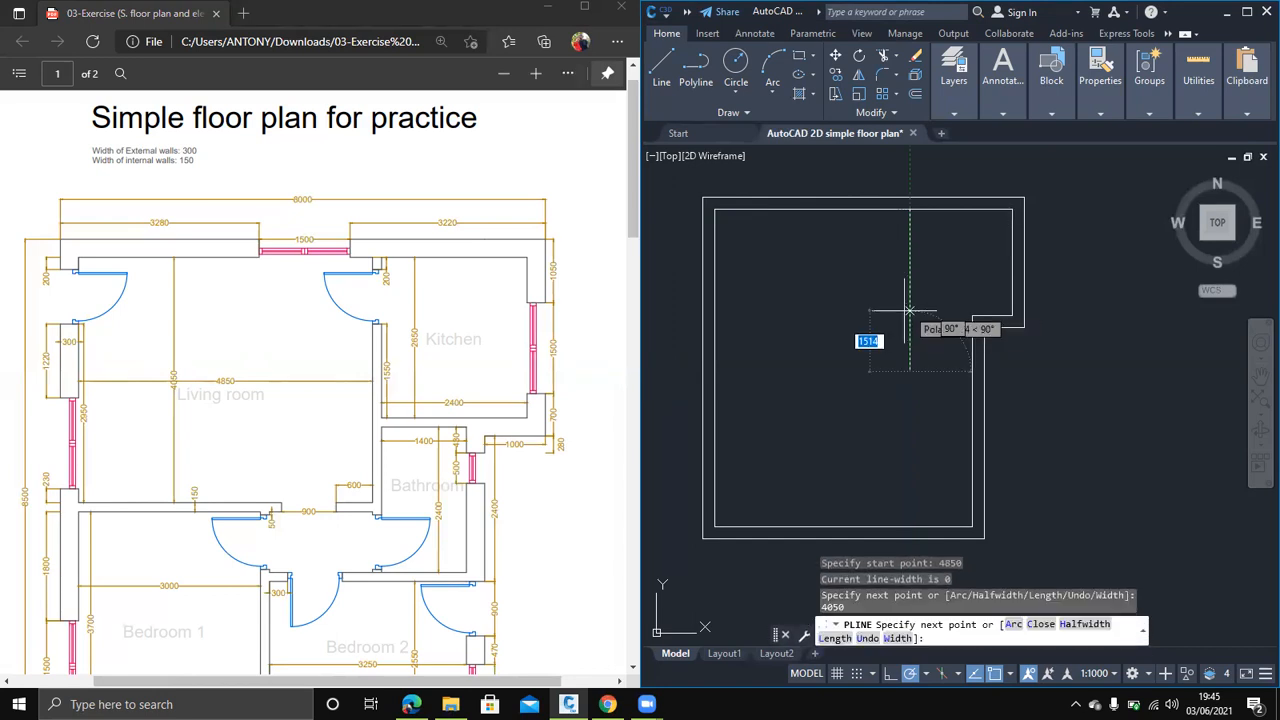
left_click(714, 371)
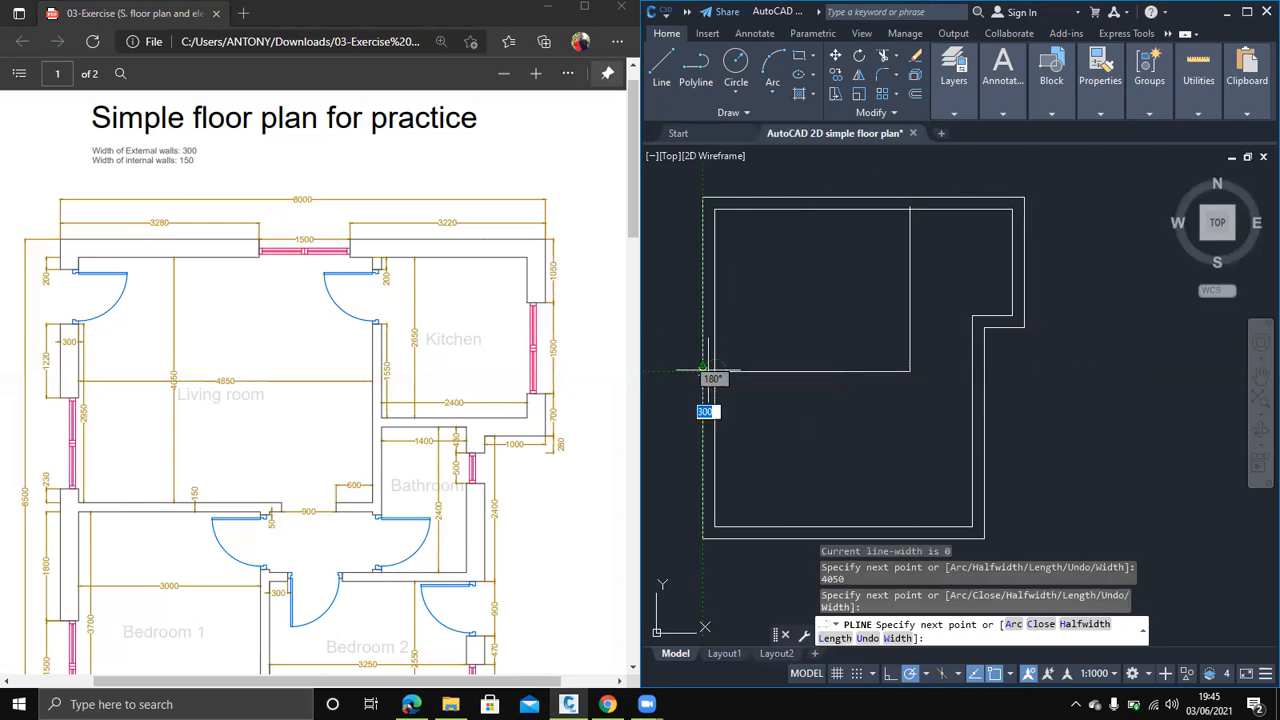
key("Escape")
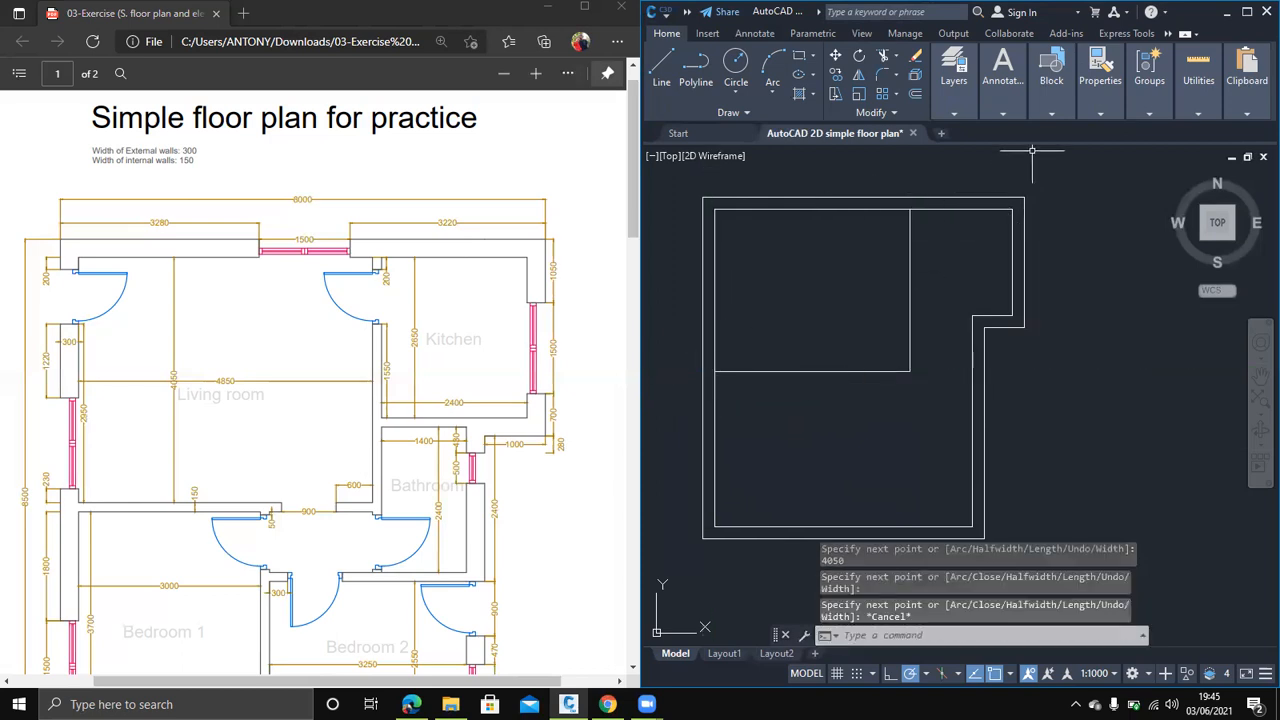
Maximize the drawing window and bring the upper part of the floor plan, where the kitchen goes, into view
left_click(1247, 12)
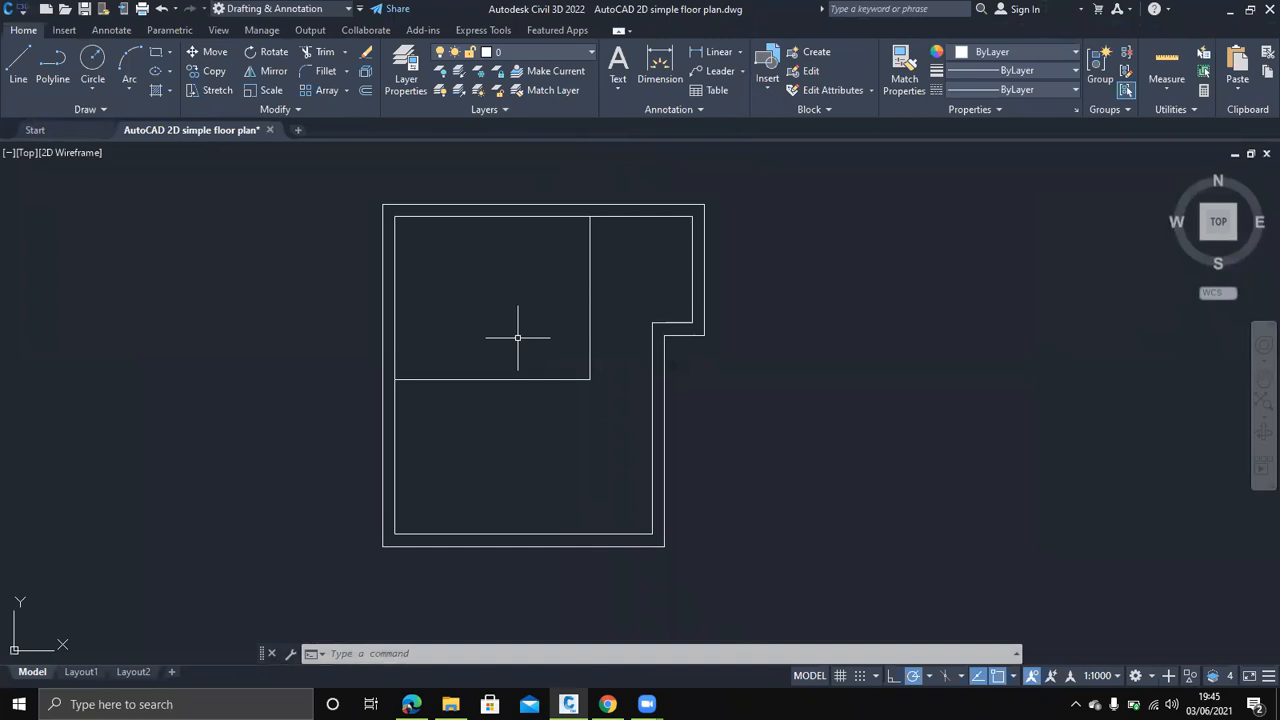
scroll(518, 338, "down", 2)
scroll(518, 338, "up", 2)
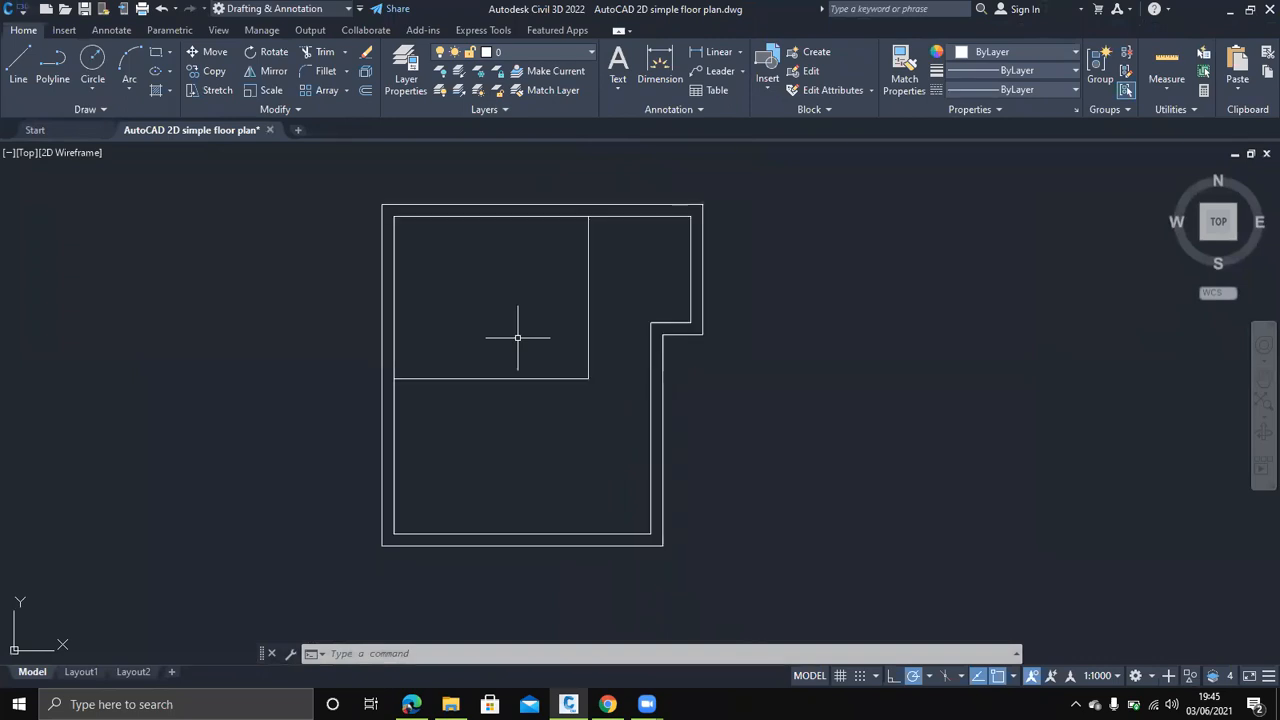
scroll(518, 338, "up", 2)
middle_click_drag(531, 337, 565, 383)
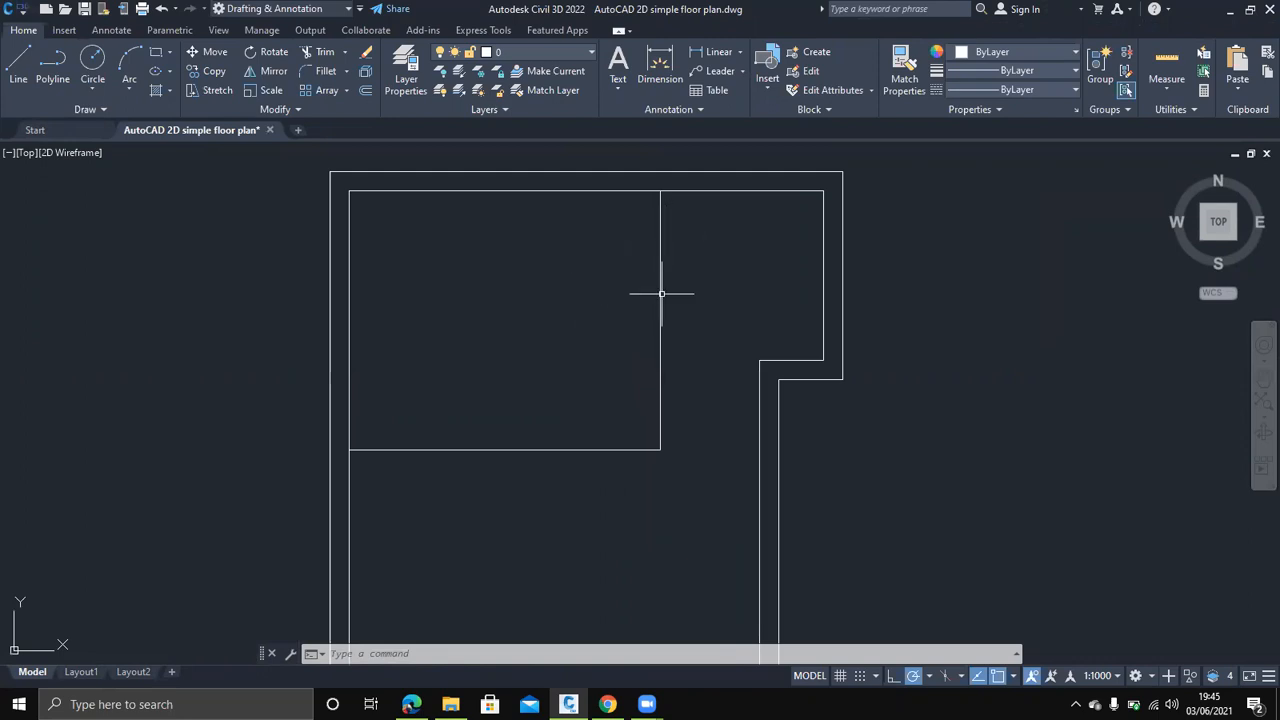
middle_click_drag(636, 415, 668, 351)
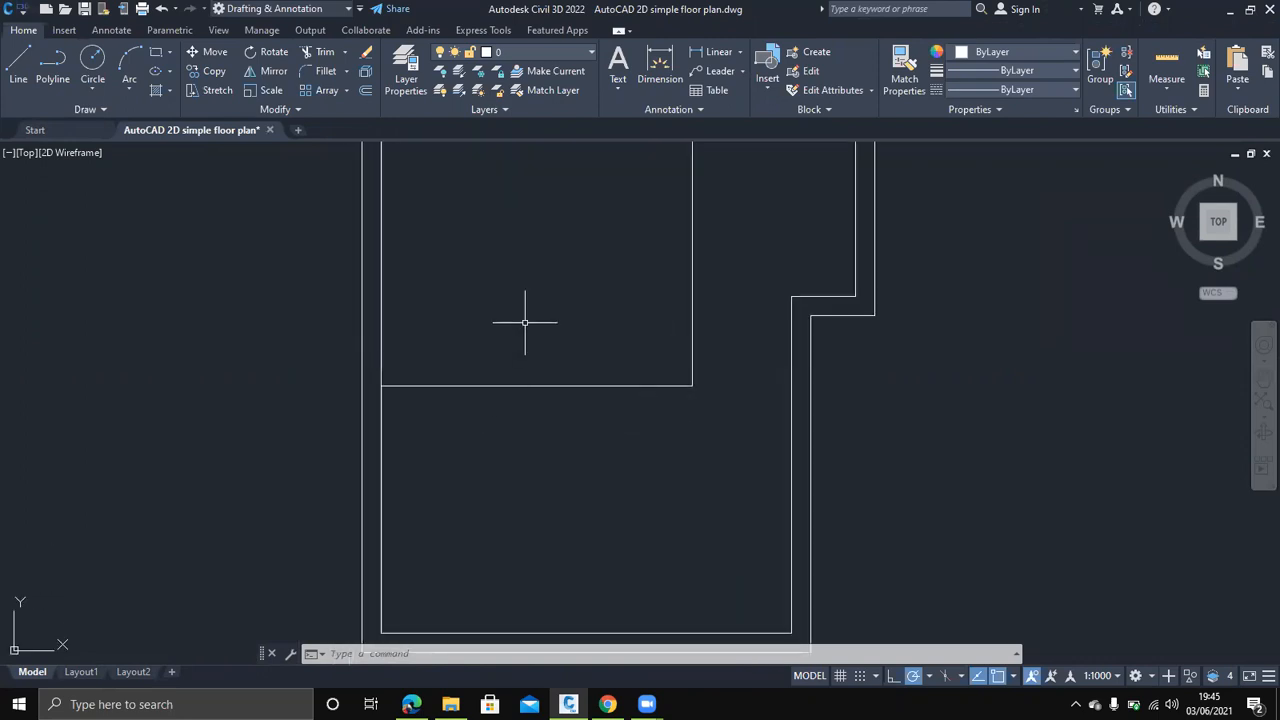
middle_click_drag(534, 306, 592, 318)
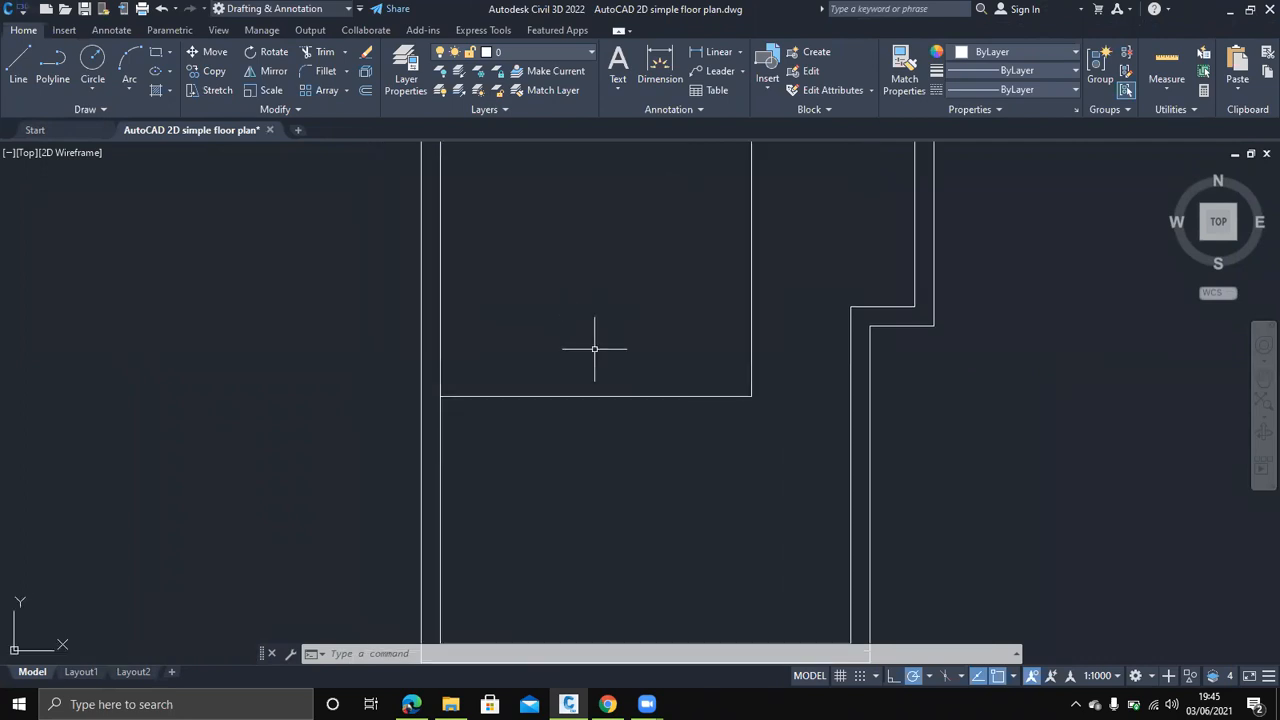
middle_click_drag(720, 337, 542, 468)
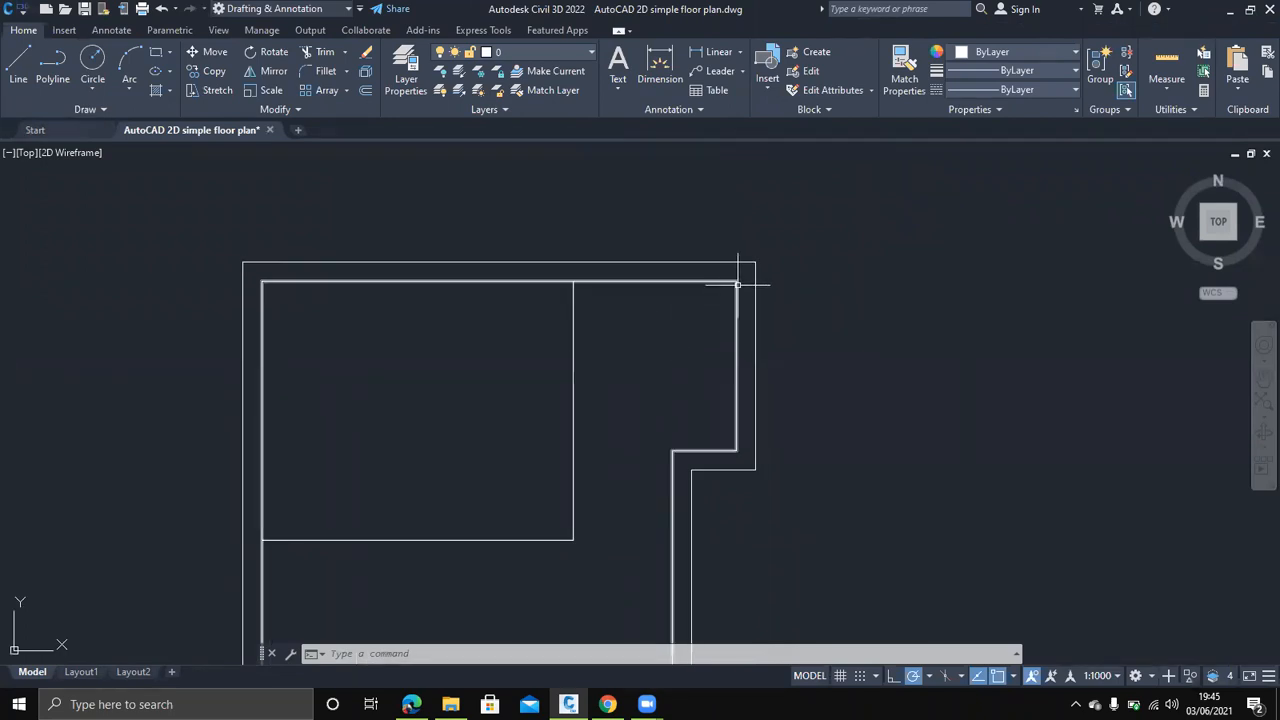
Draw the kitchen's wall polyline from 2400 mm left of the inner upper-right corner, 2650 mm down, and right to the inner wall corner
type("pl")
key("Return")
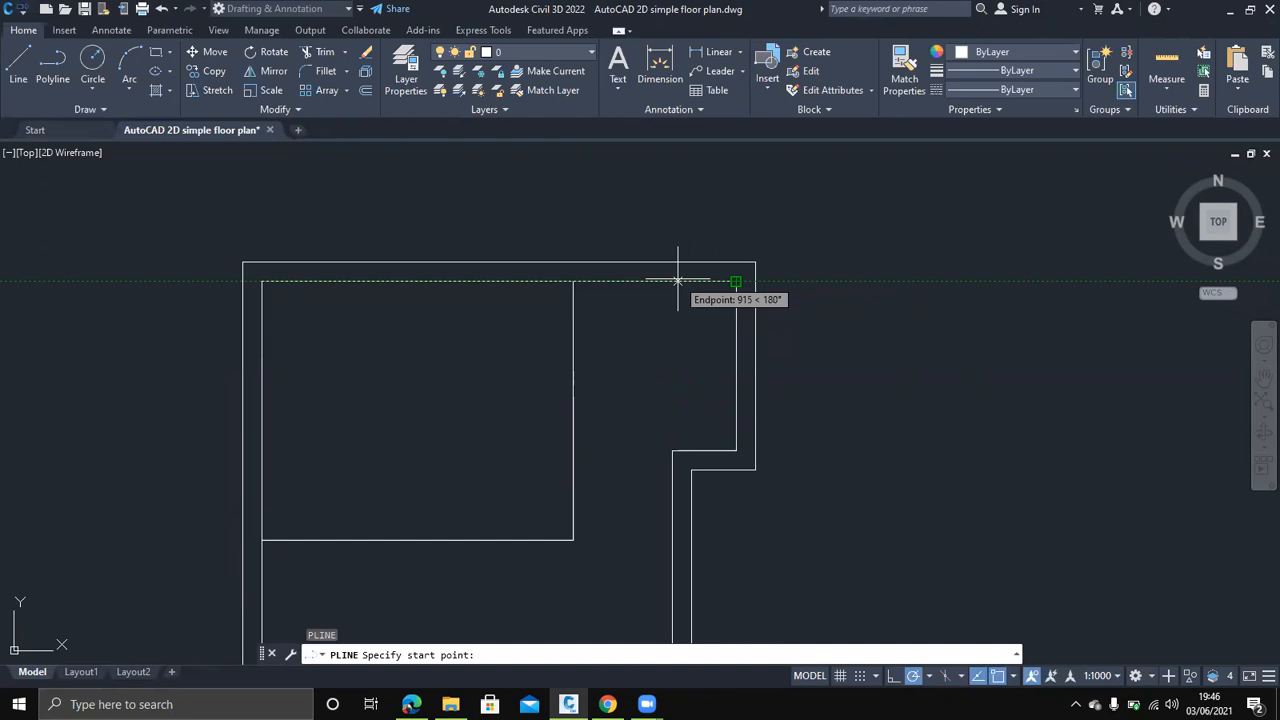
type("2")
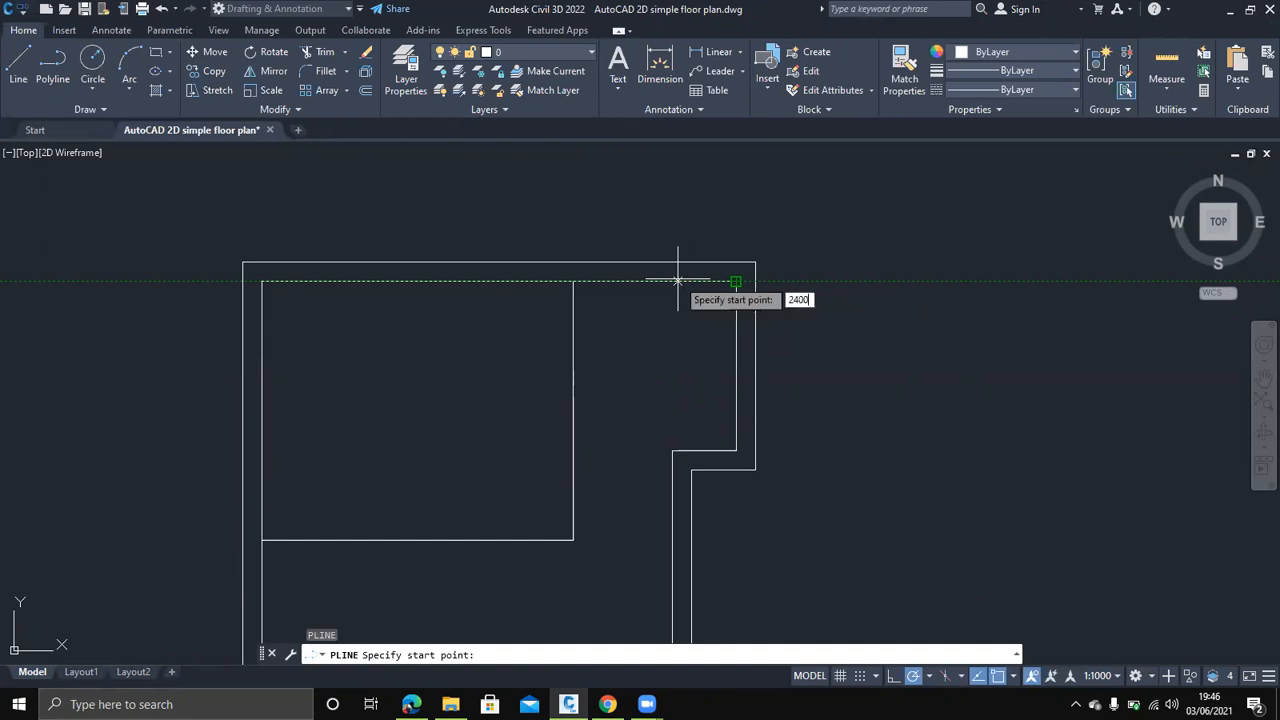
type("400")
key("Return")
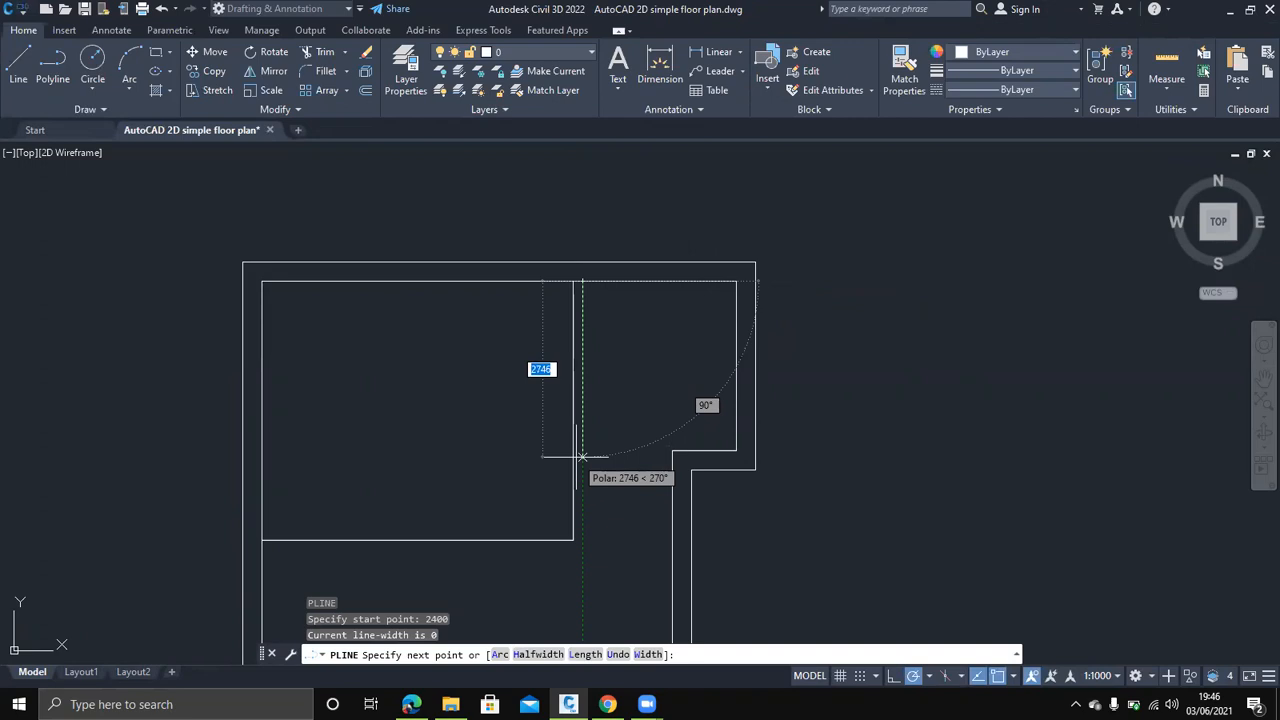
type("2")
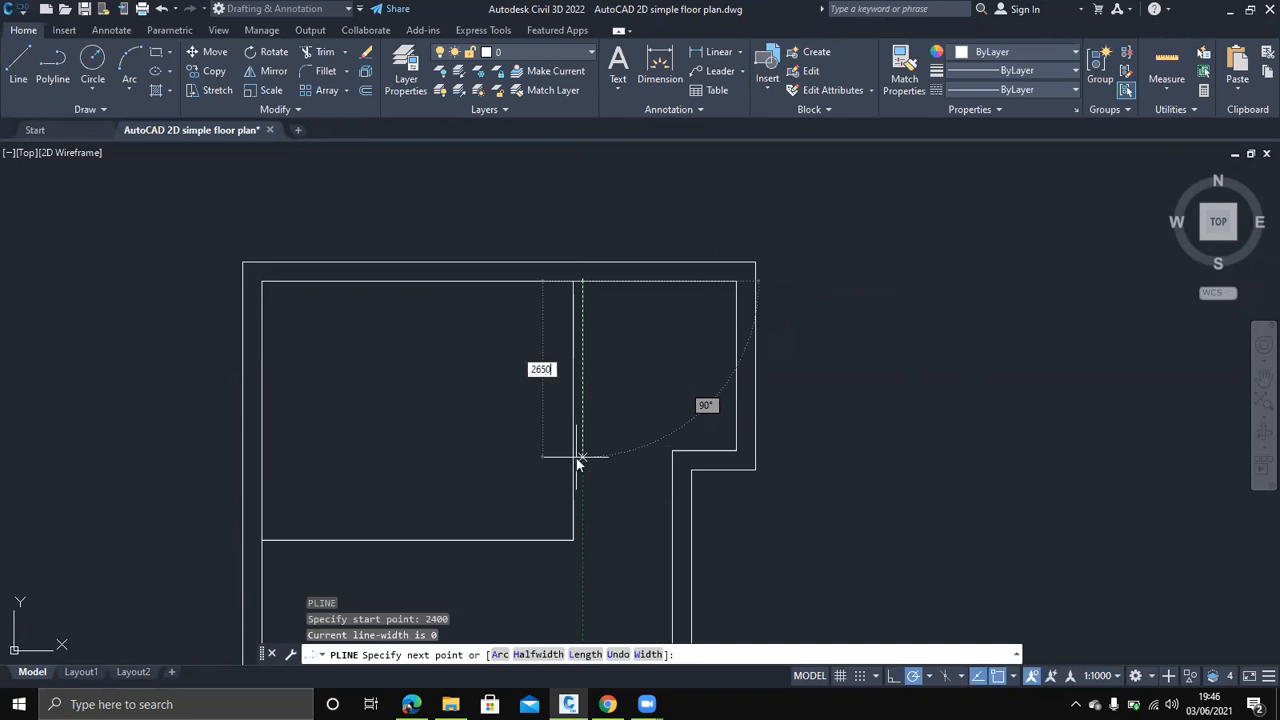
type("650")
key("Return")
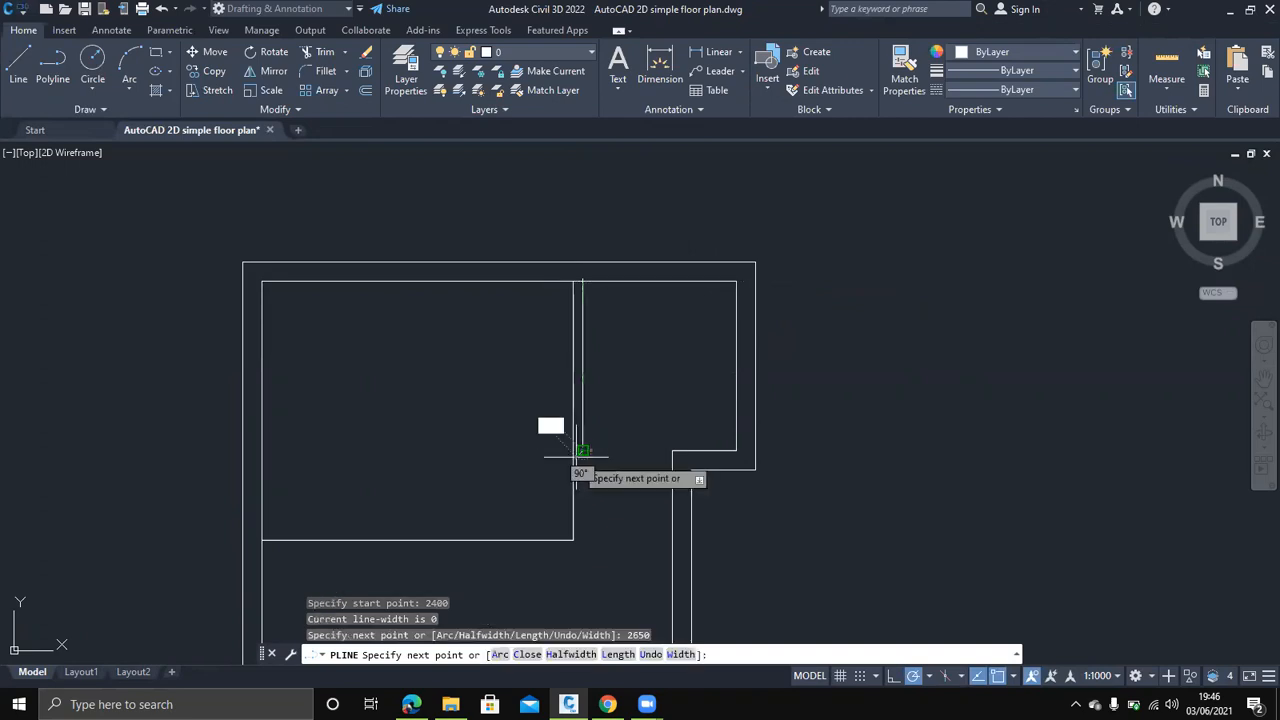
left_click(672, 450)
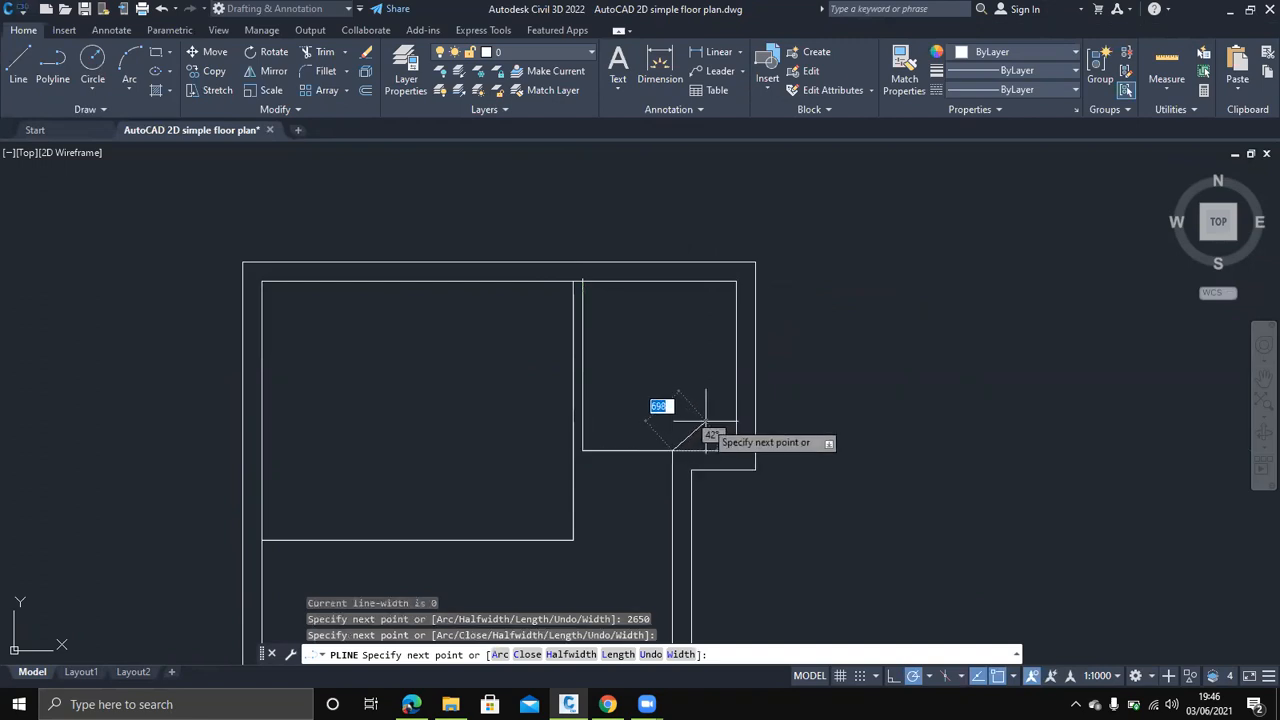
key("Escape")
Draw Bedroom 1's wall polyline from 3700 mm above the inner lower-left corner, 3000 mm right, and down to the lower wall's inner face
middle_click_drag(605, 491, 717, 386)
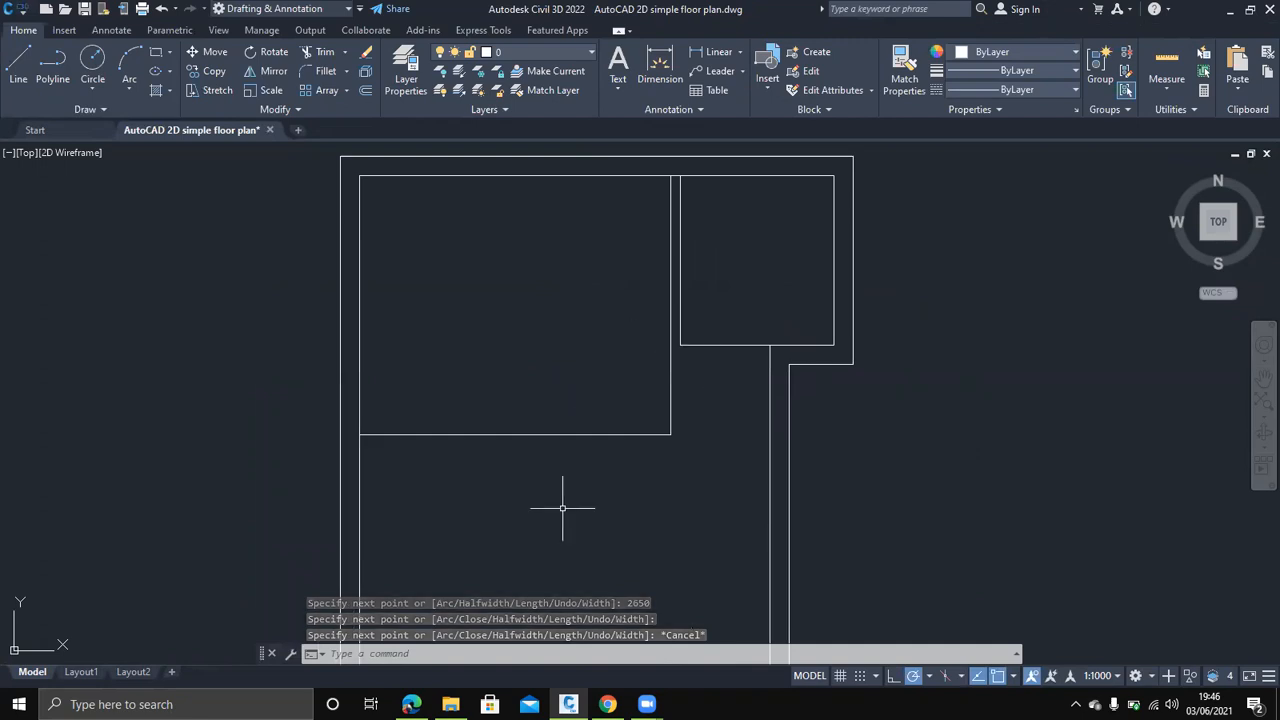
middle_click_drag(551, 517, 721, 359)
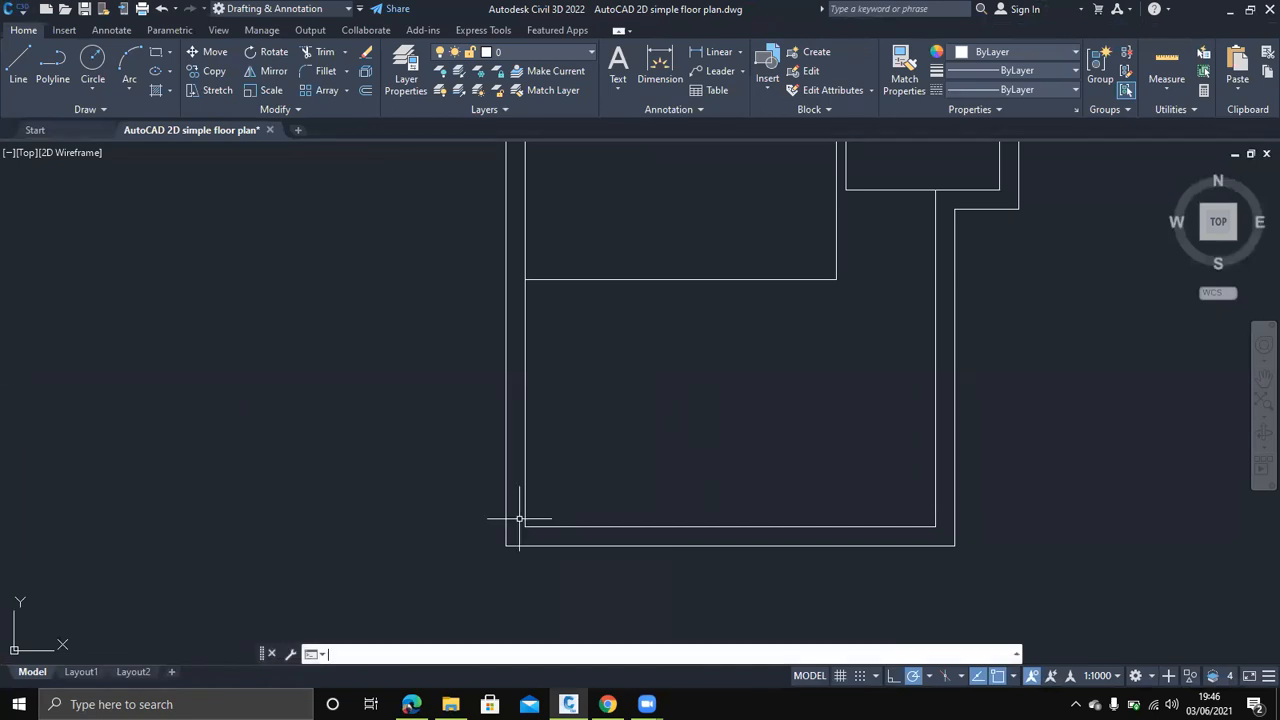
type("pl")
key("Return")
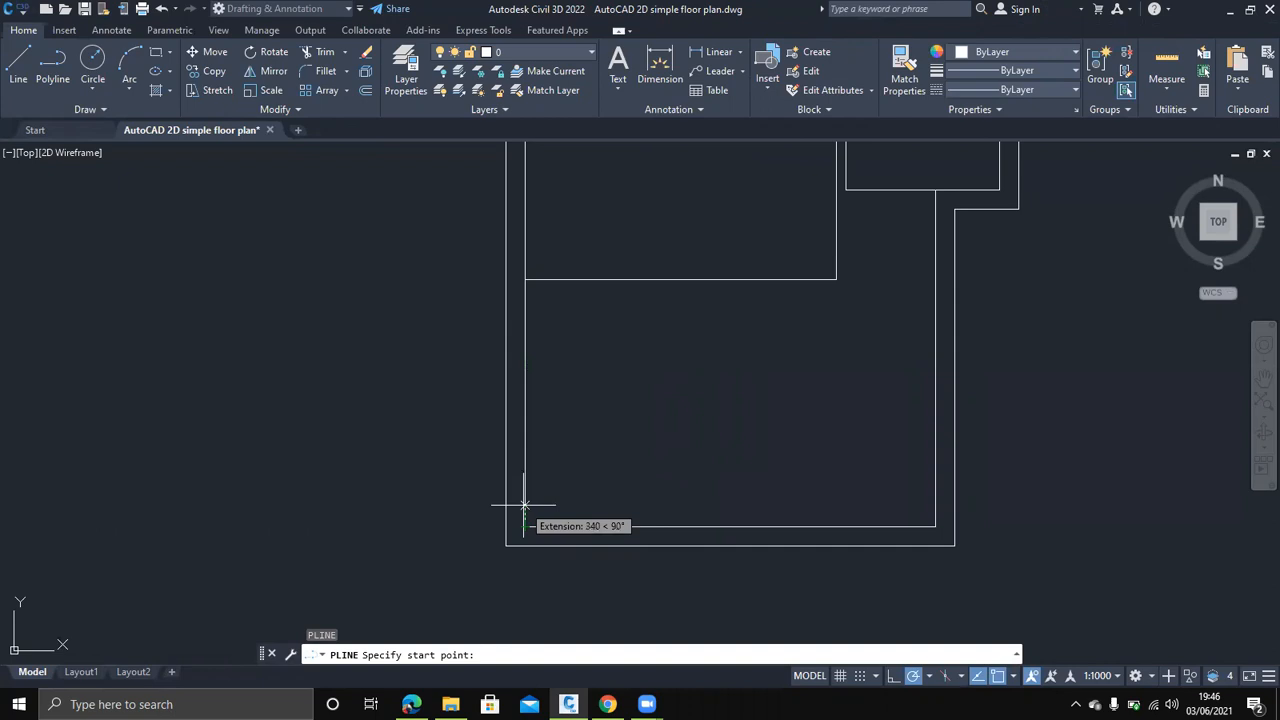
type("37")
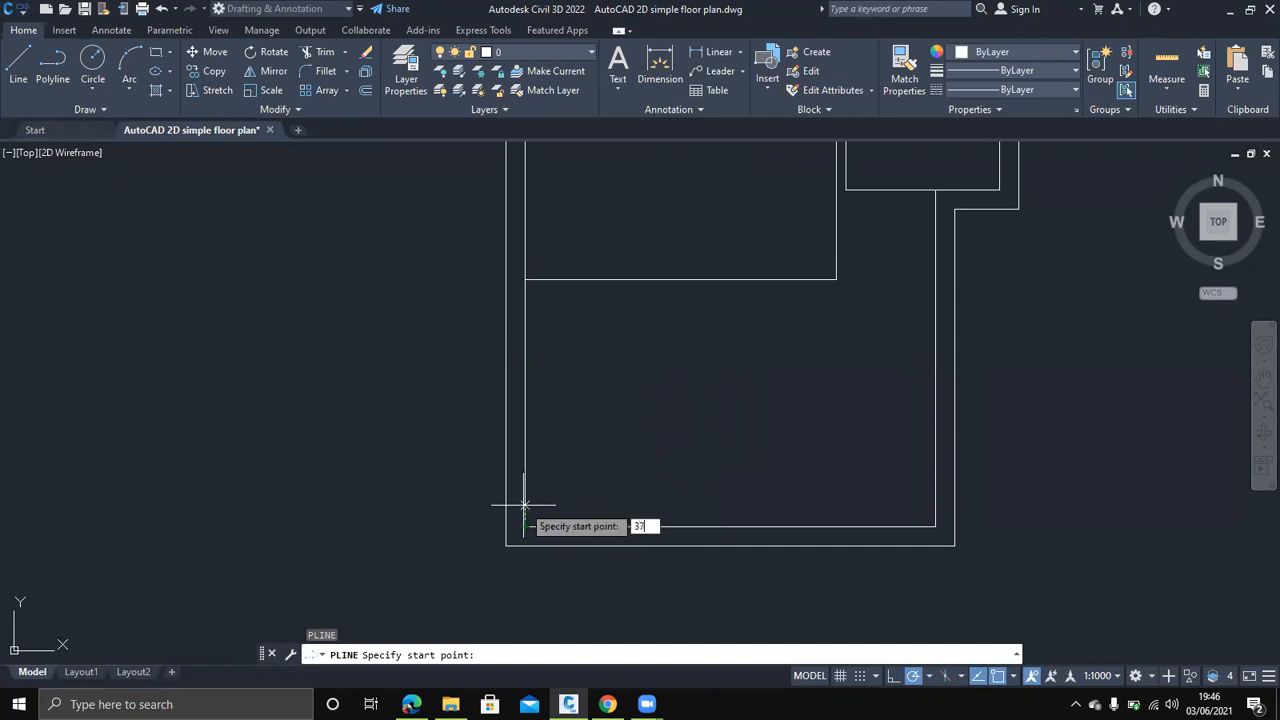
type("00")
key("Return")
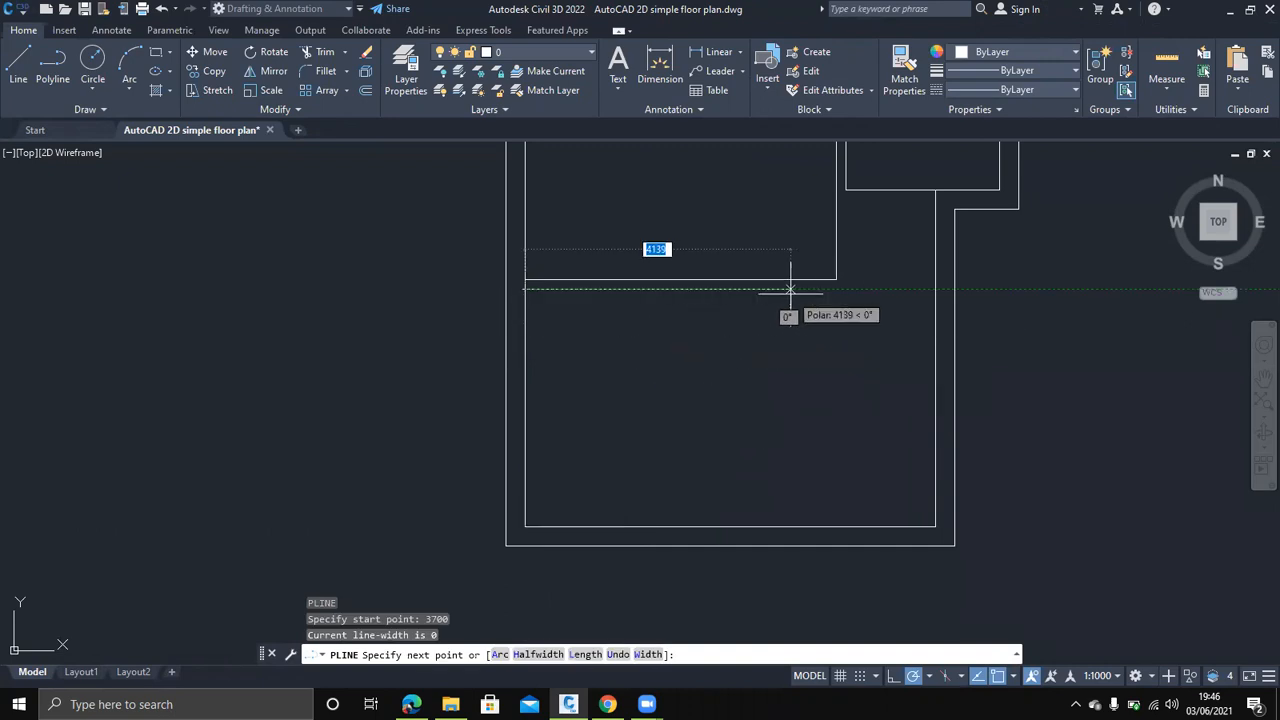
type("30")
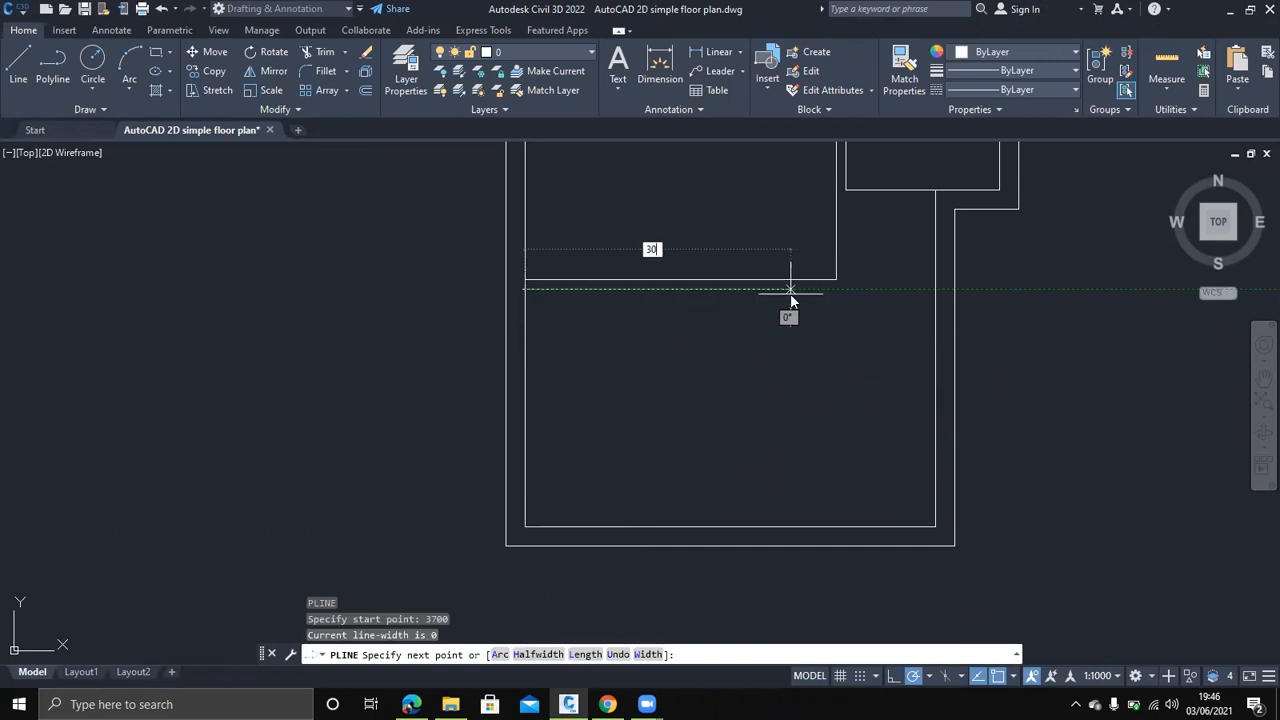
type("00")
key("Return")
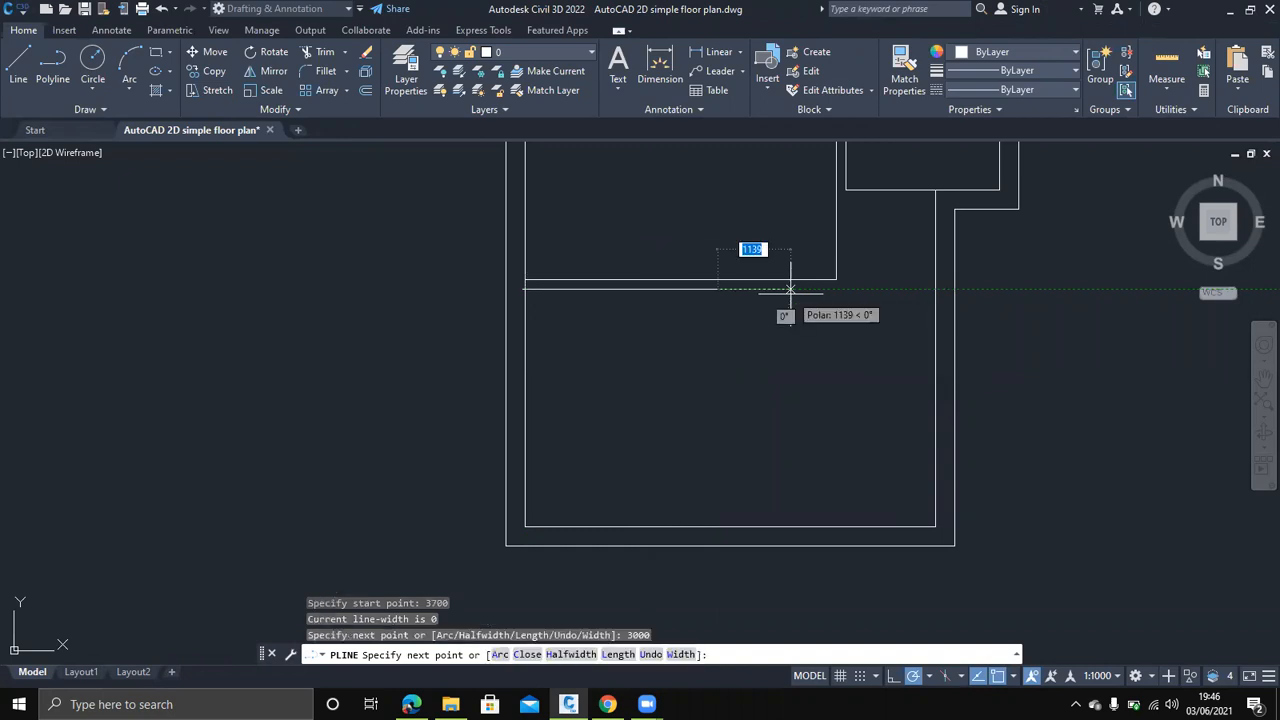
left_click(717, 525)
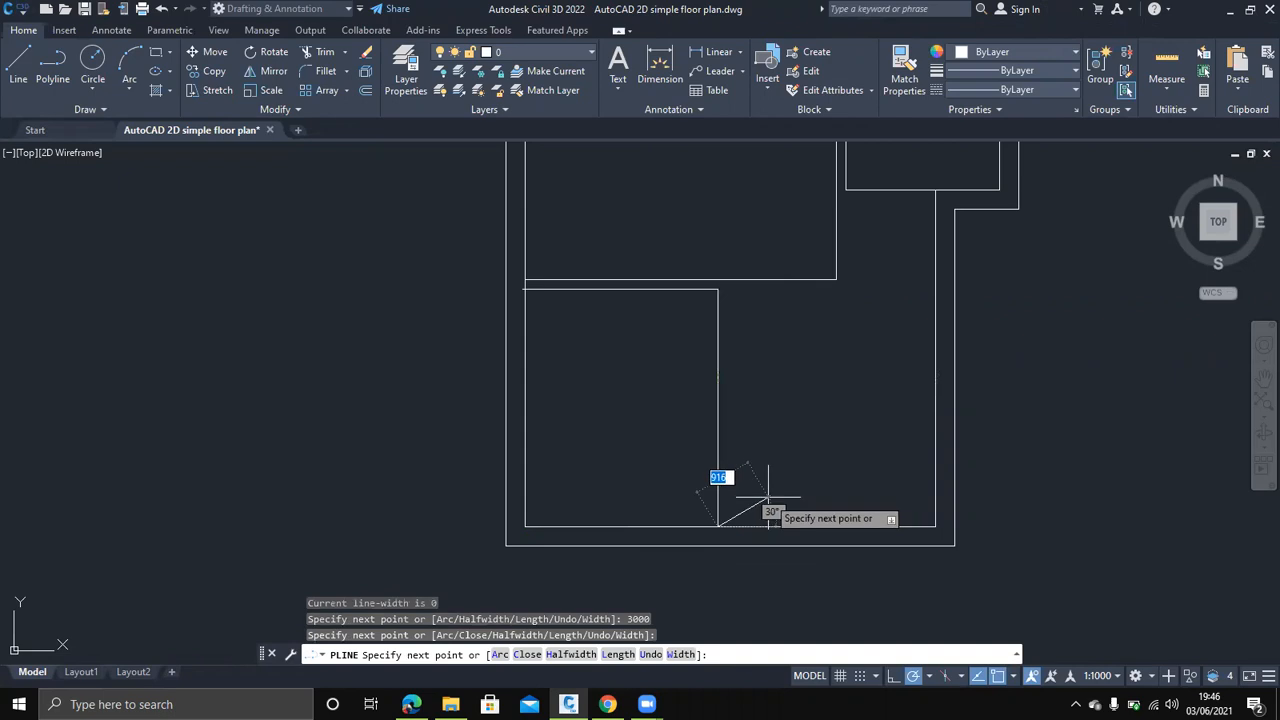
key("Escape")
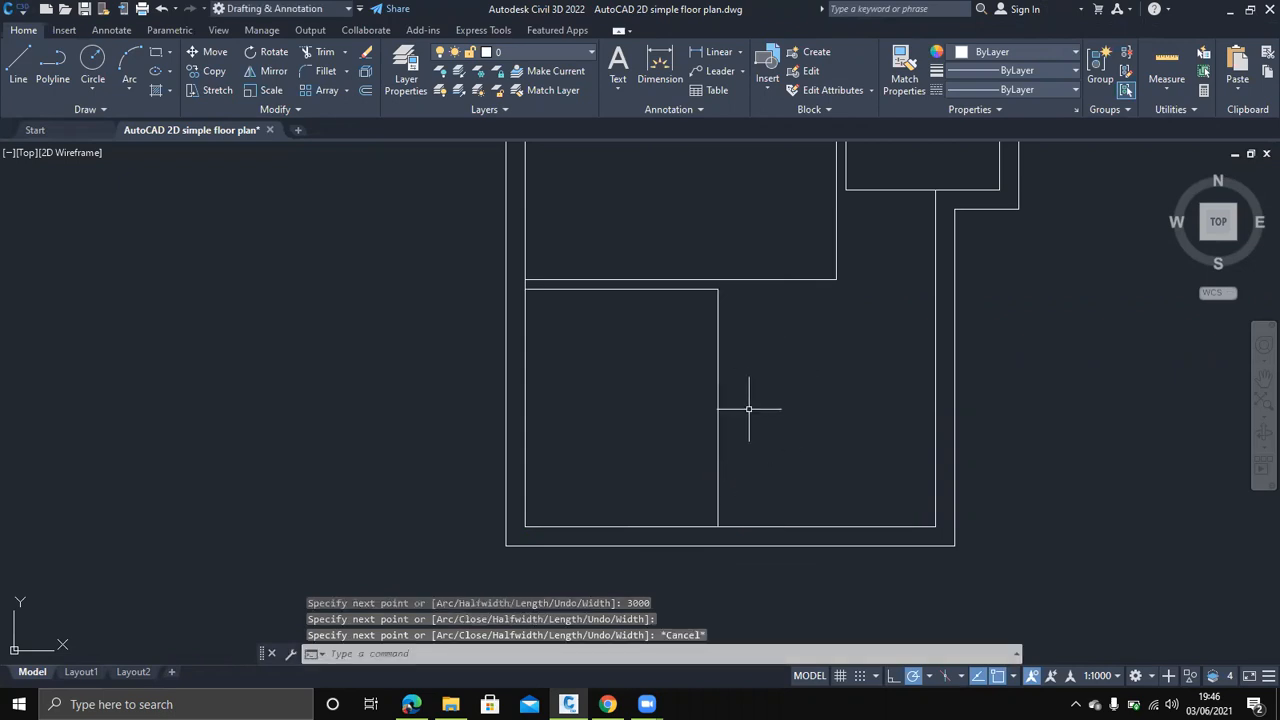
Draw Bedroom 2's wall polyline from 3250 mm left of the inner lower-right corner, 2550 mm up, and right to the external wall's inner face
middle_click_drag(794, 402, 686, 389)
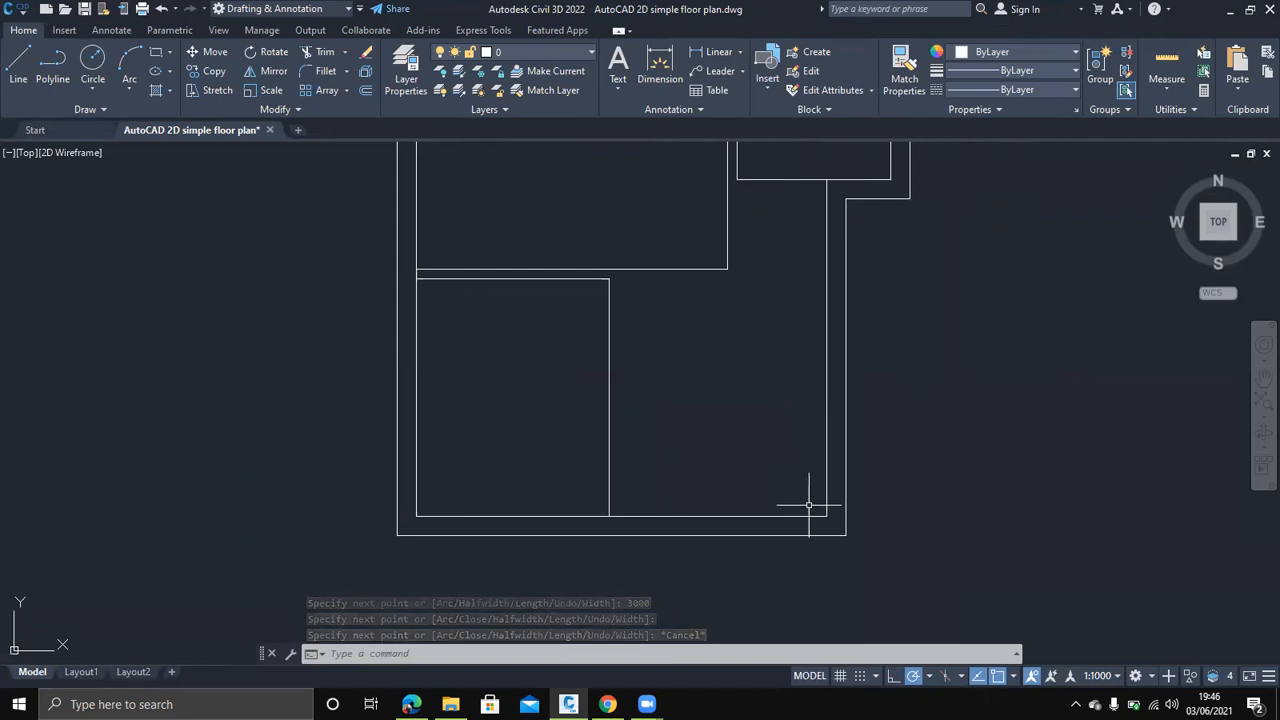
key("Return")
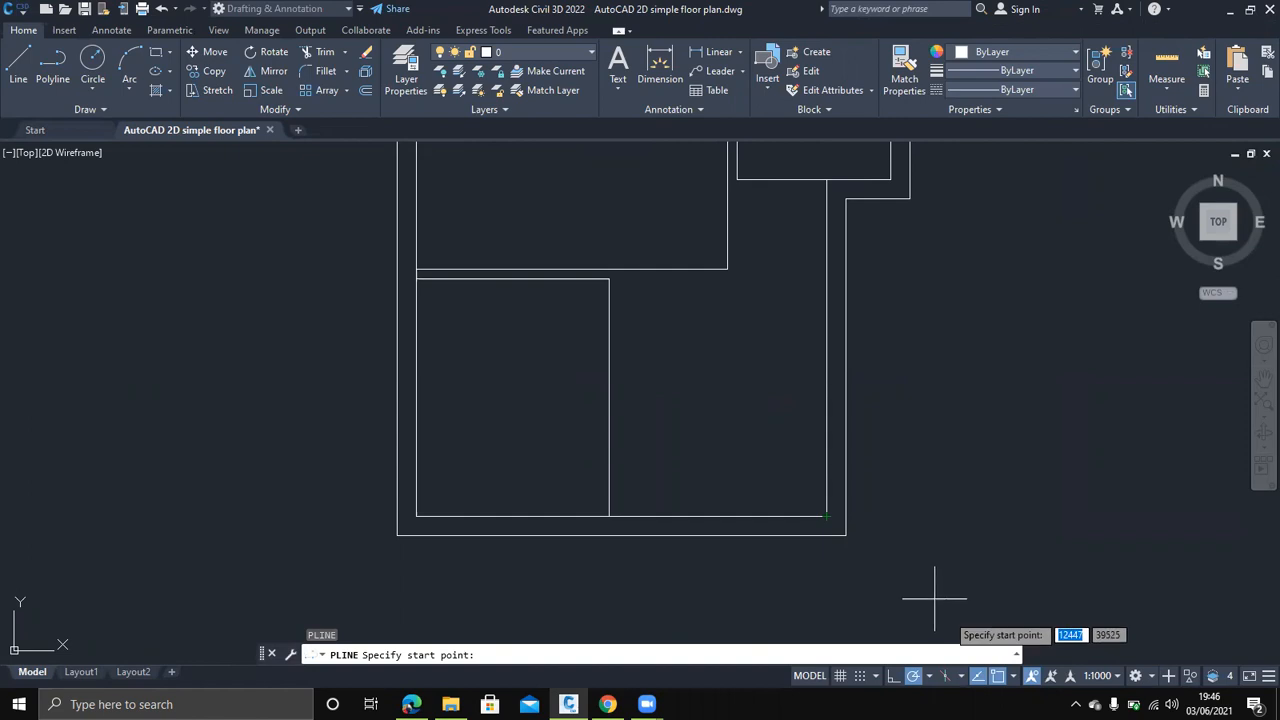
left_click(1013, 676)
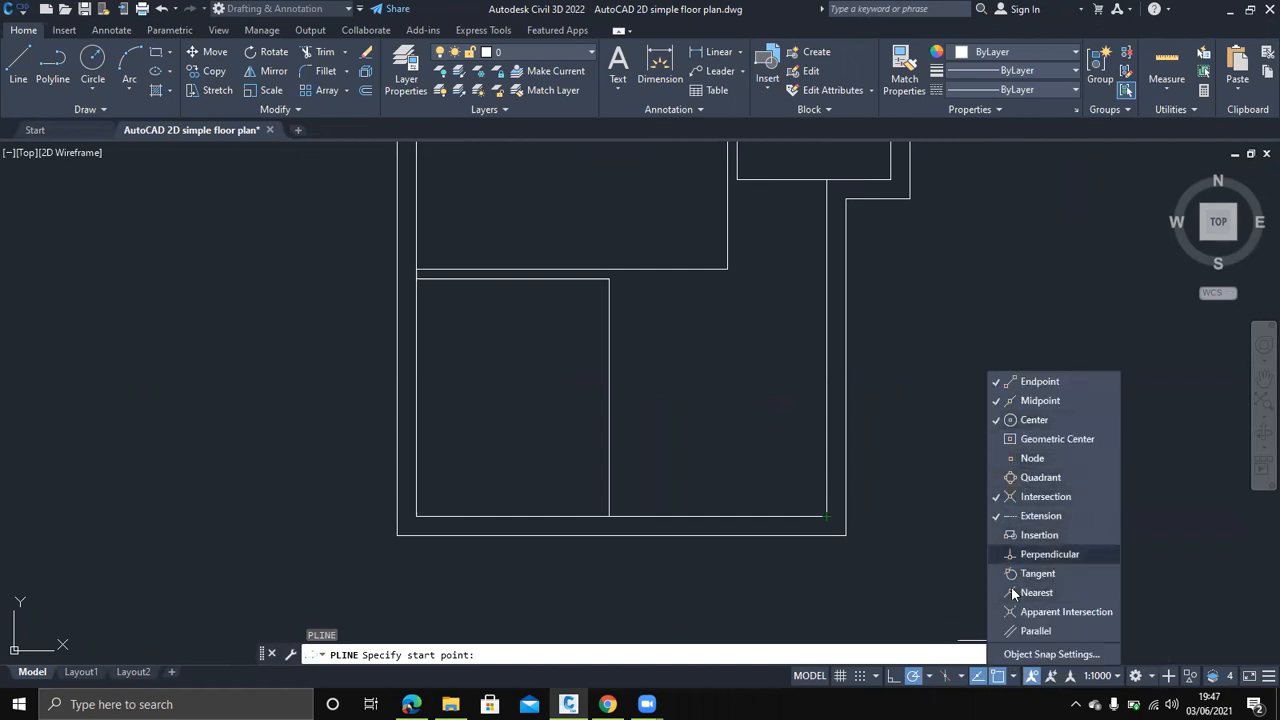
left_click(1012, 683)
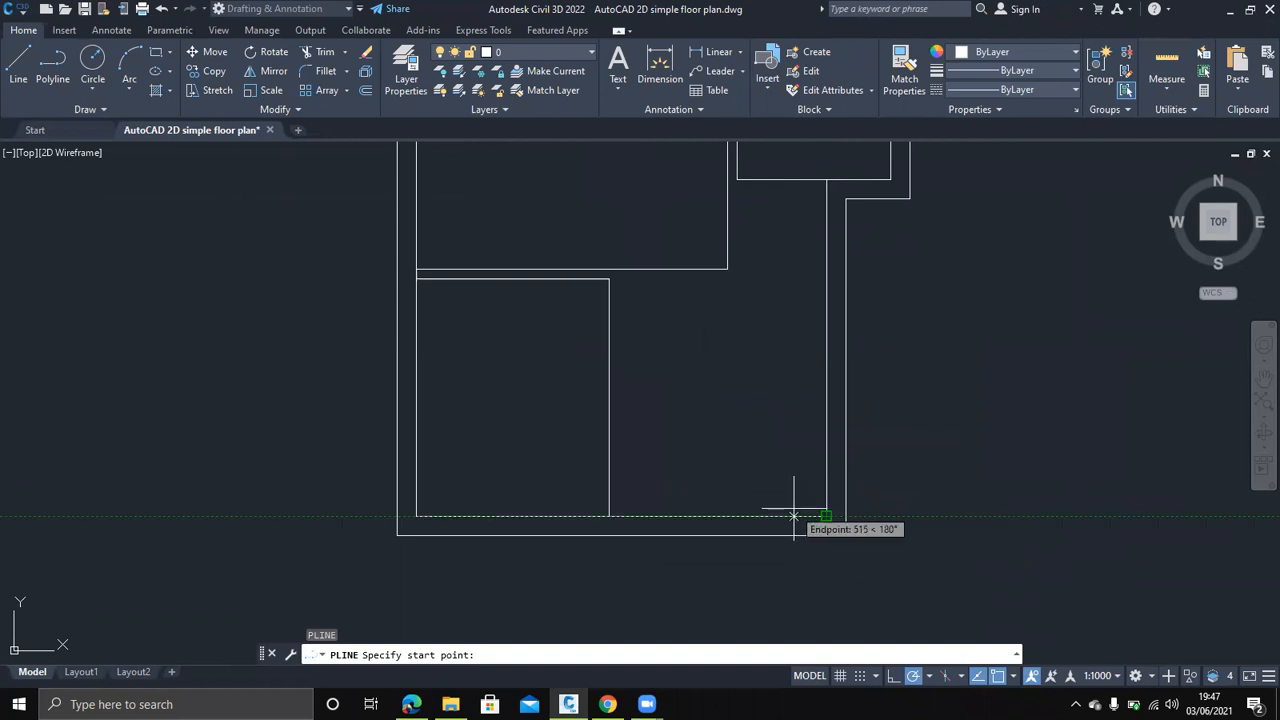
type("325")
key("Return")
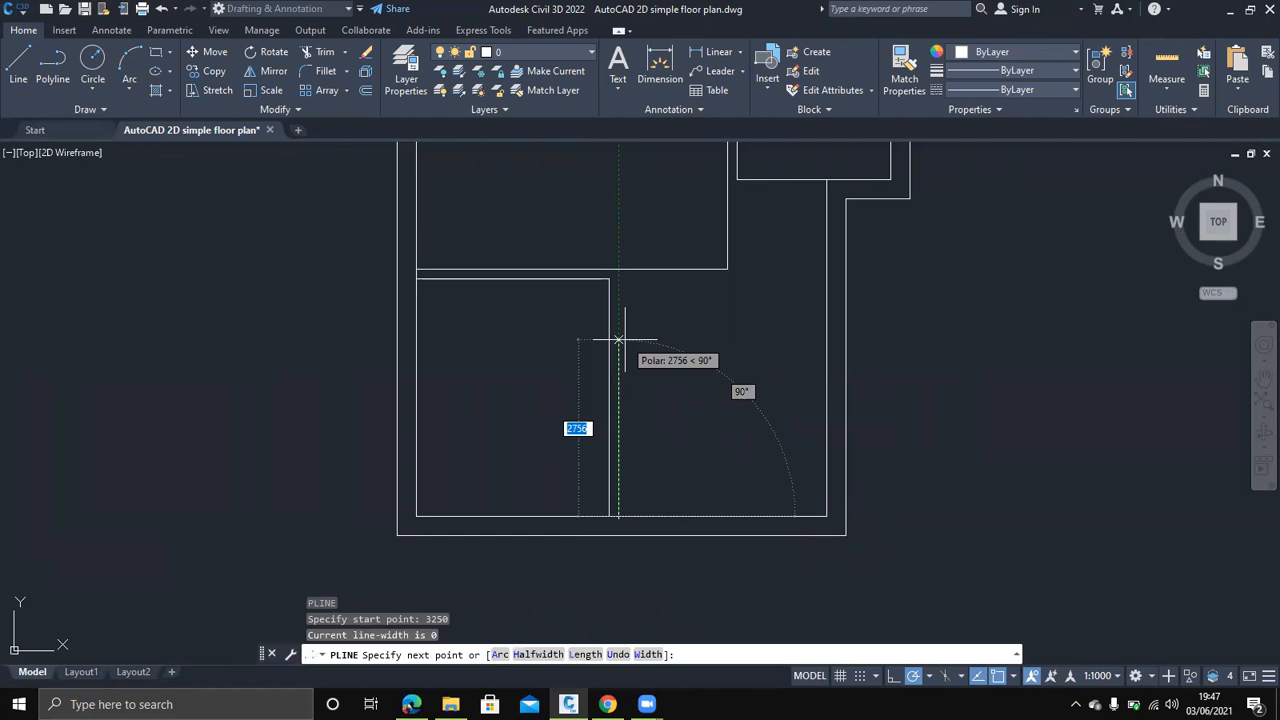
type("2")
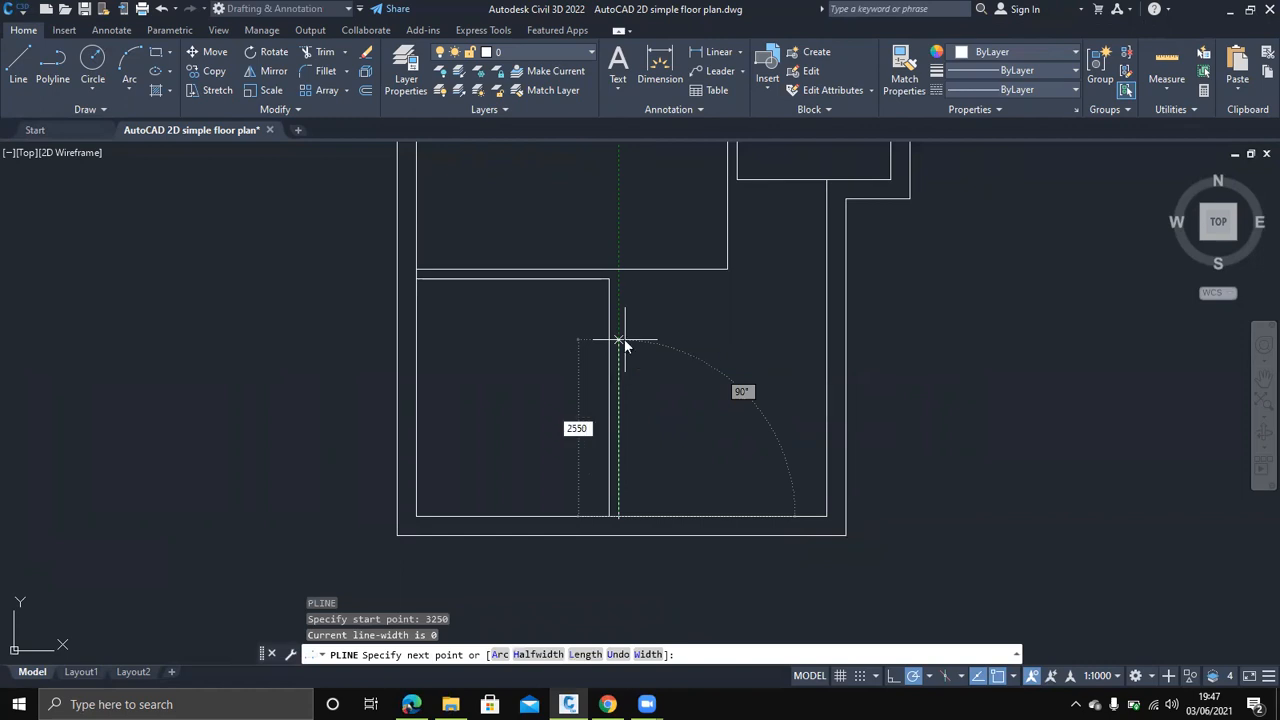
type("550")
key("Return")
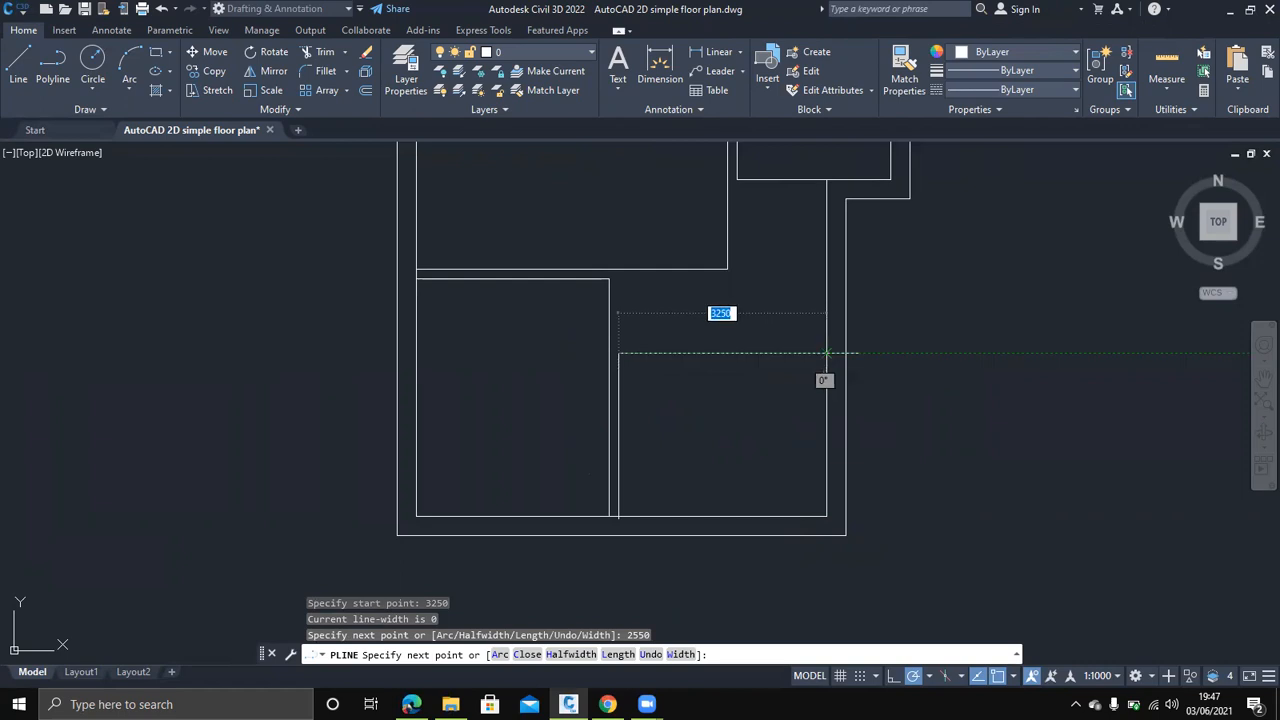
left_click(826, 350)
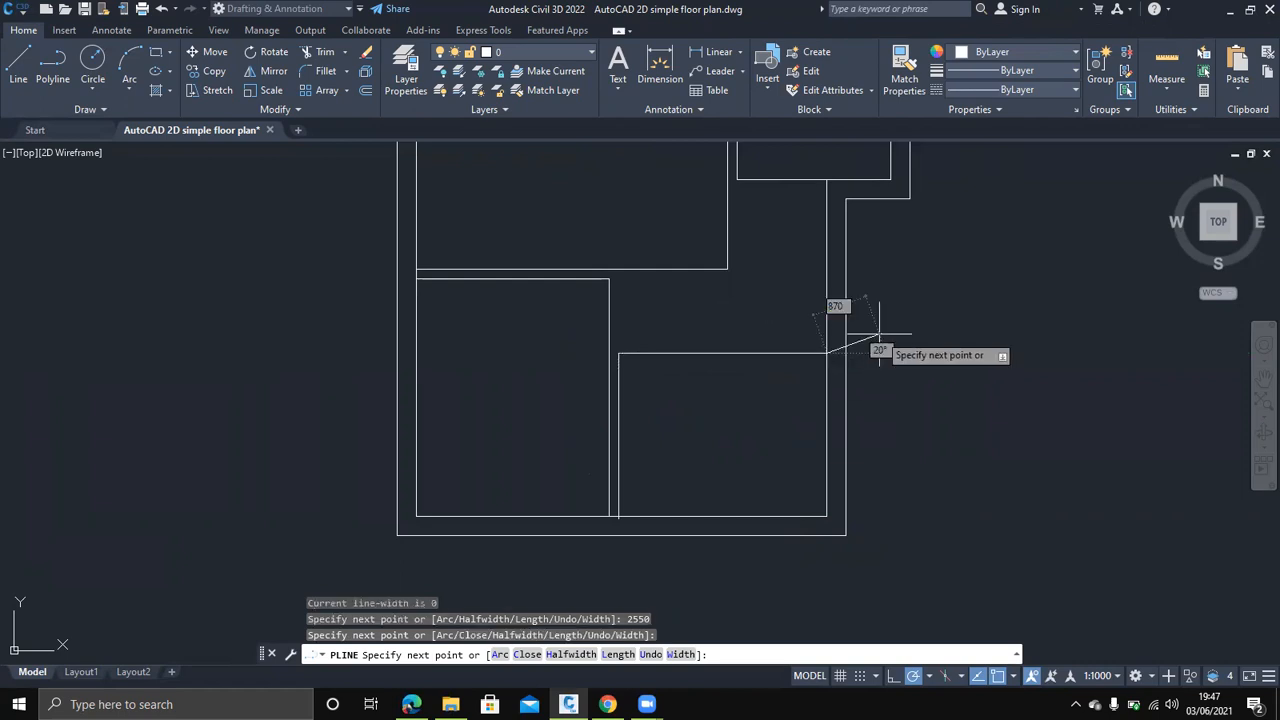
key("Escape")
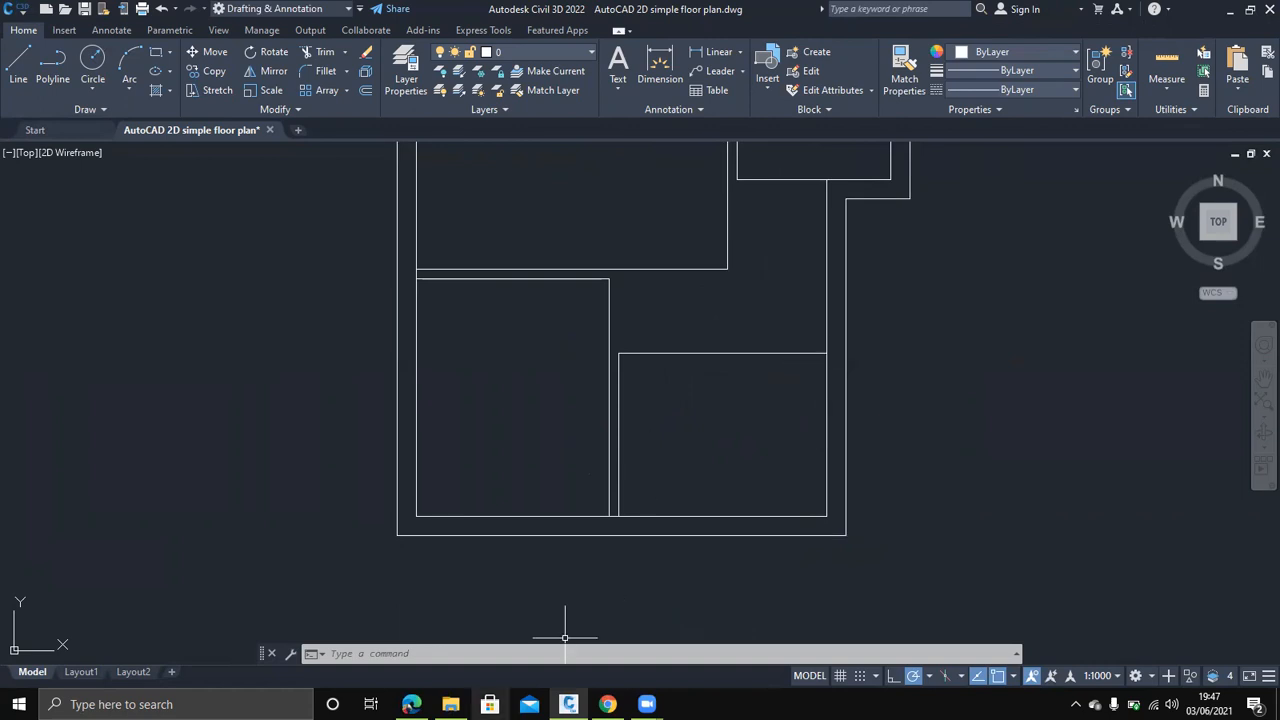
Examine the bathroom, corridor and bedroom dimensions in the exercise PDF, then return to the drawing
left_click(411, 704)
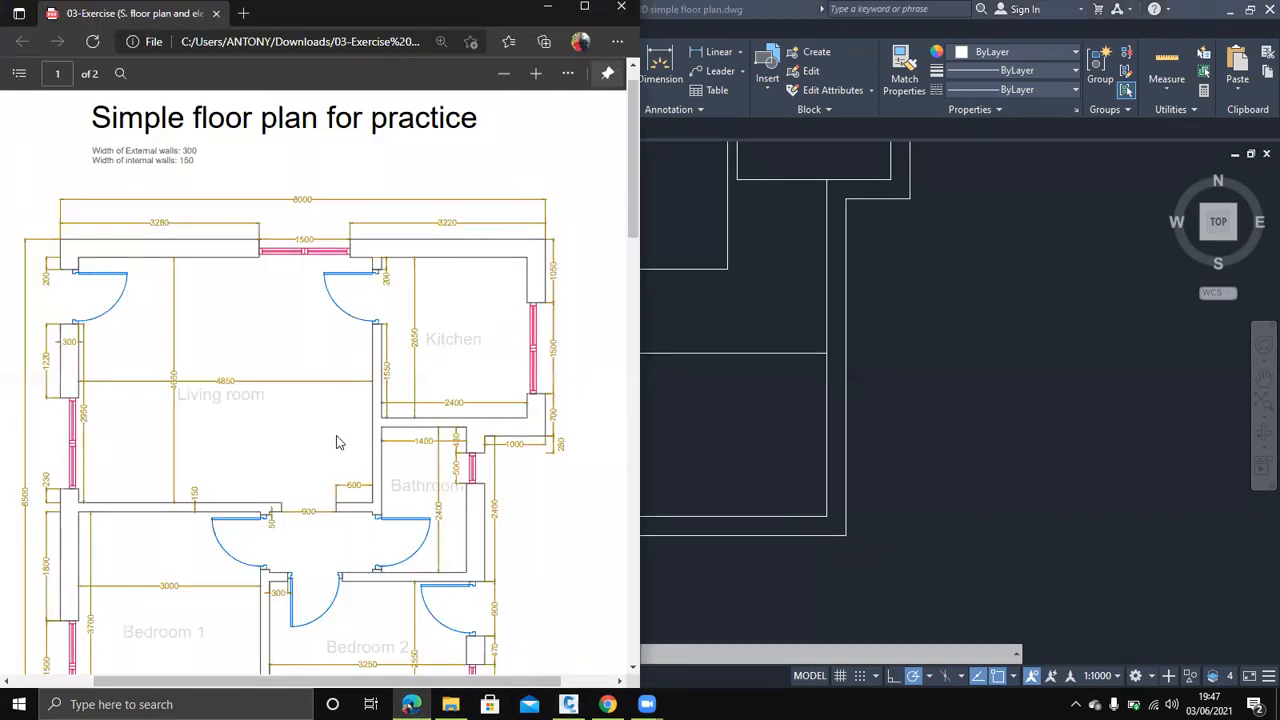
scroll(296, 442, "down", 1)
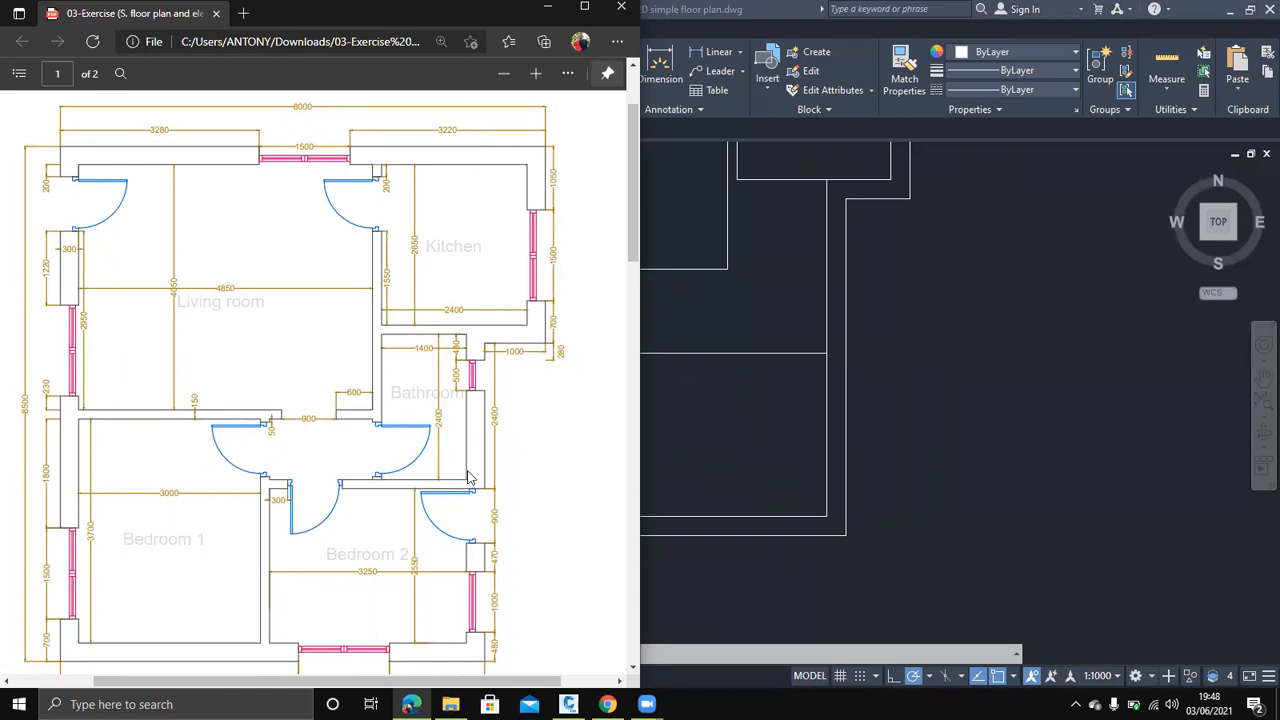
scroll(468, 490, "down", 1)
scroll(435, 487, "up", 1)
left_click(535, 74)
left_click(535, 74)
left_click(535, 74)
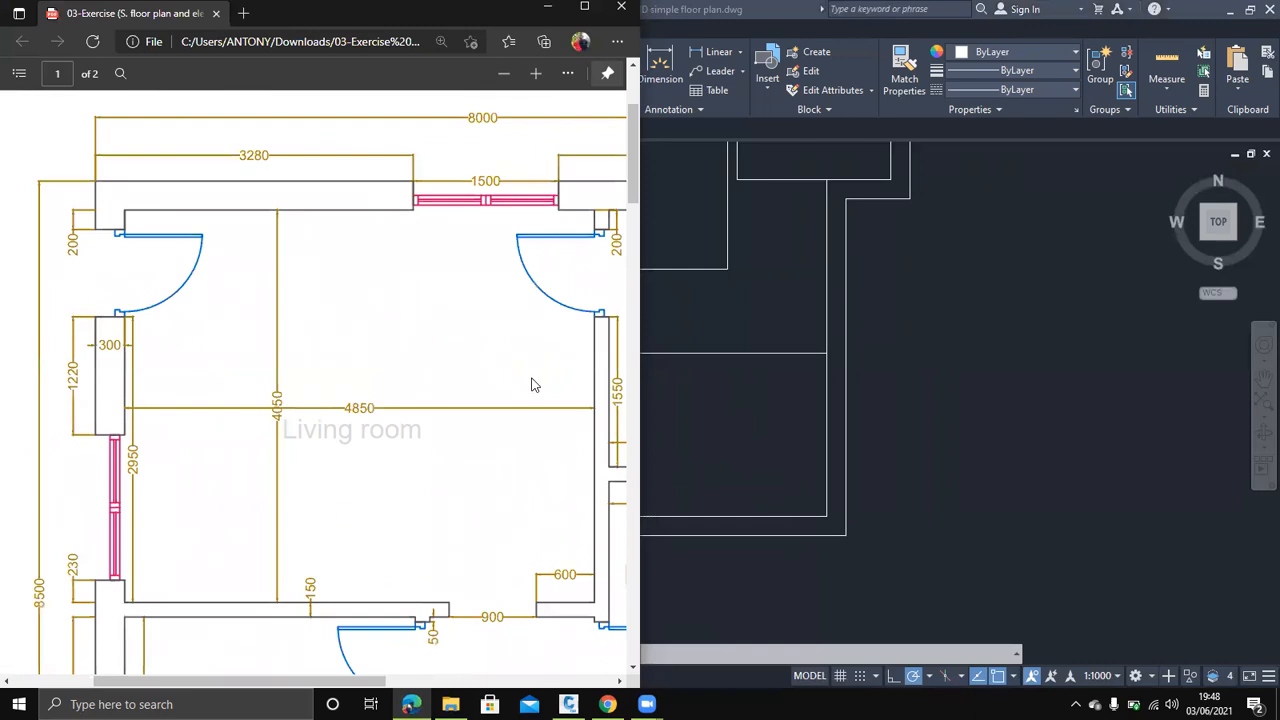
scroll(351, 294, "left", 2)
scroll(420, 432, "up", 1)
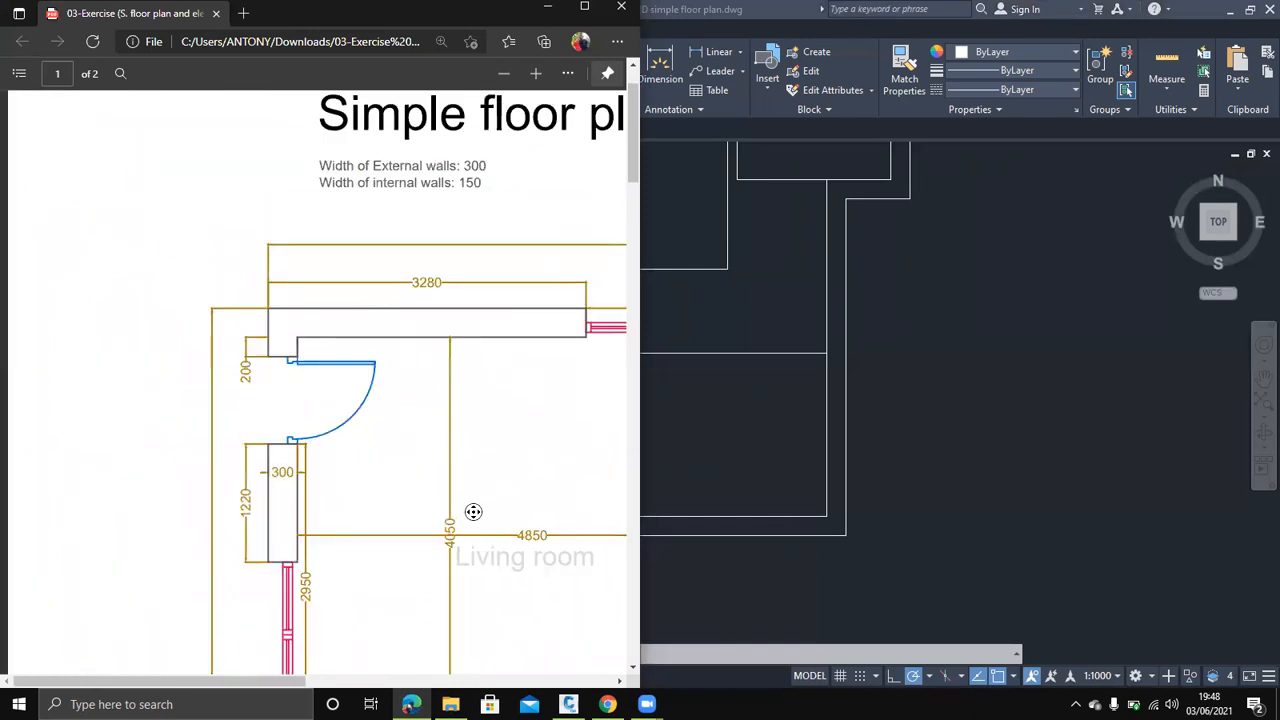
scroll(471, 510, "down", 5)
scroll(471, 510, "right", 4)
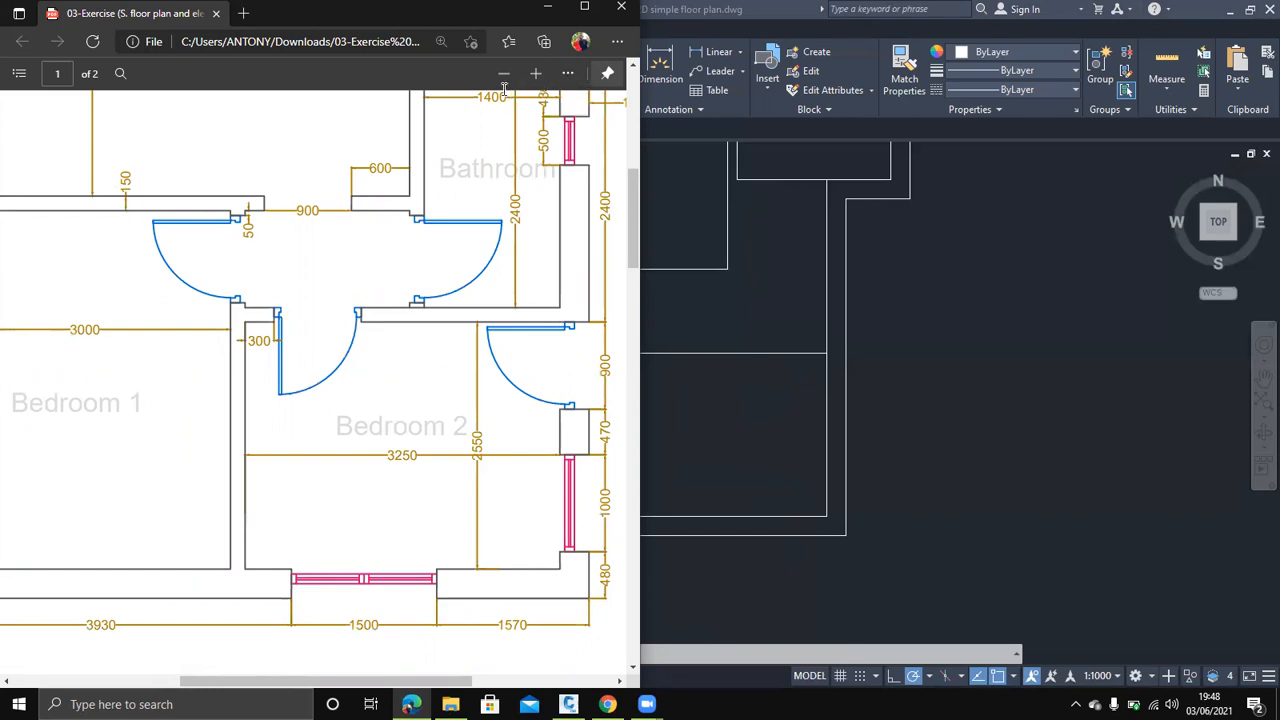
left_click(411, 704)
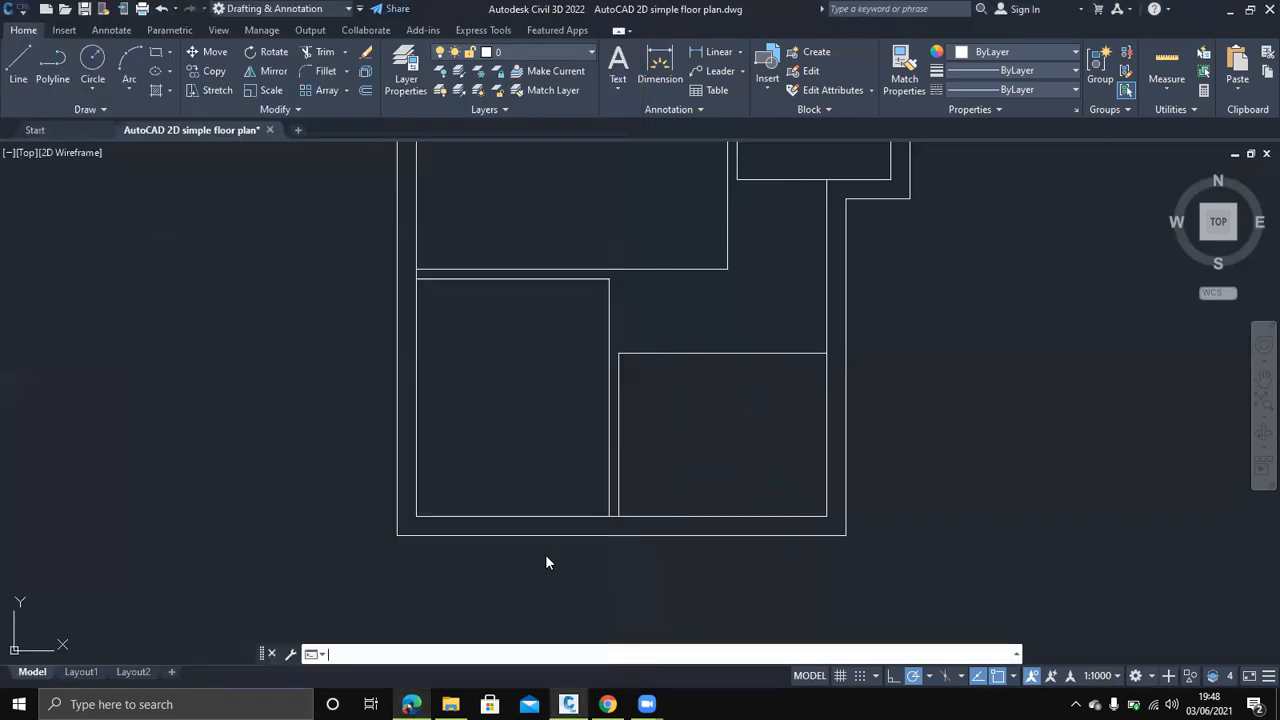
Draw the bathroom's wall polyline from 150 mm above Bedroom 2's upper-right corner, 1400 mm left, 2400 mm up, and right to the external wall's inner face
scroll(811, 327, "up", 6)
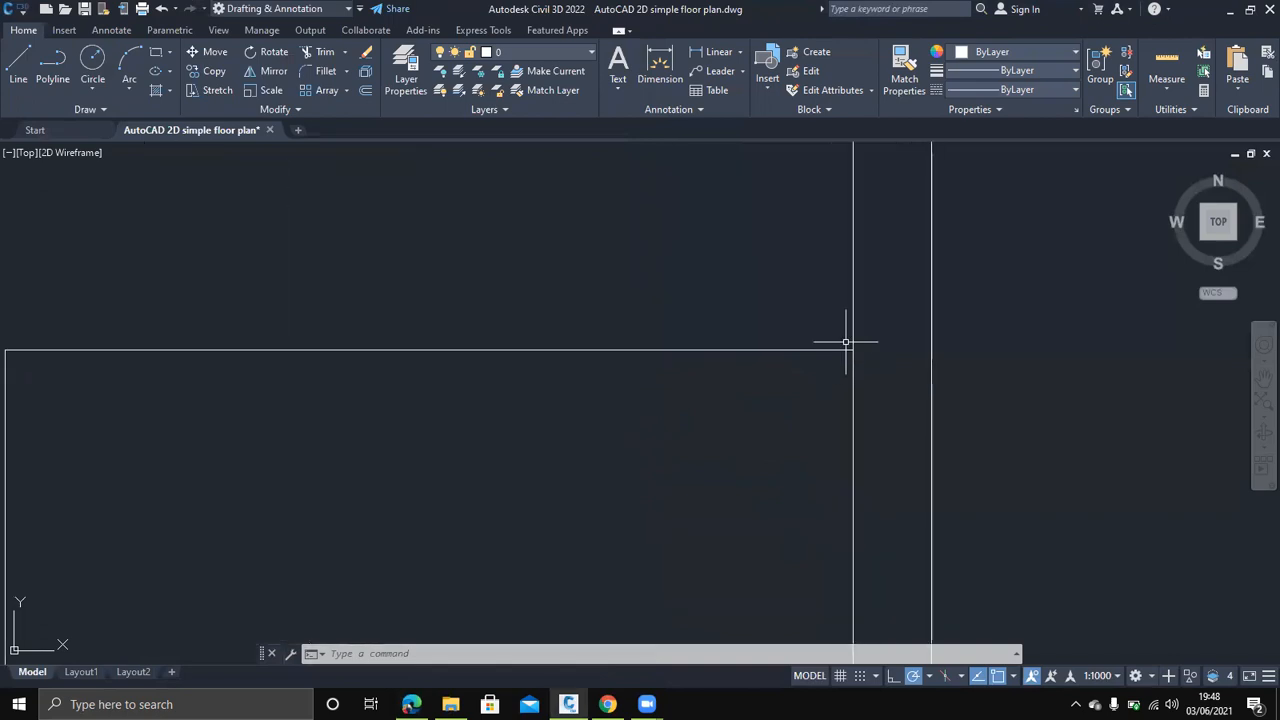
key("Return")
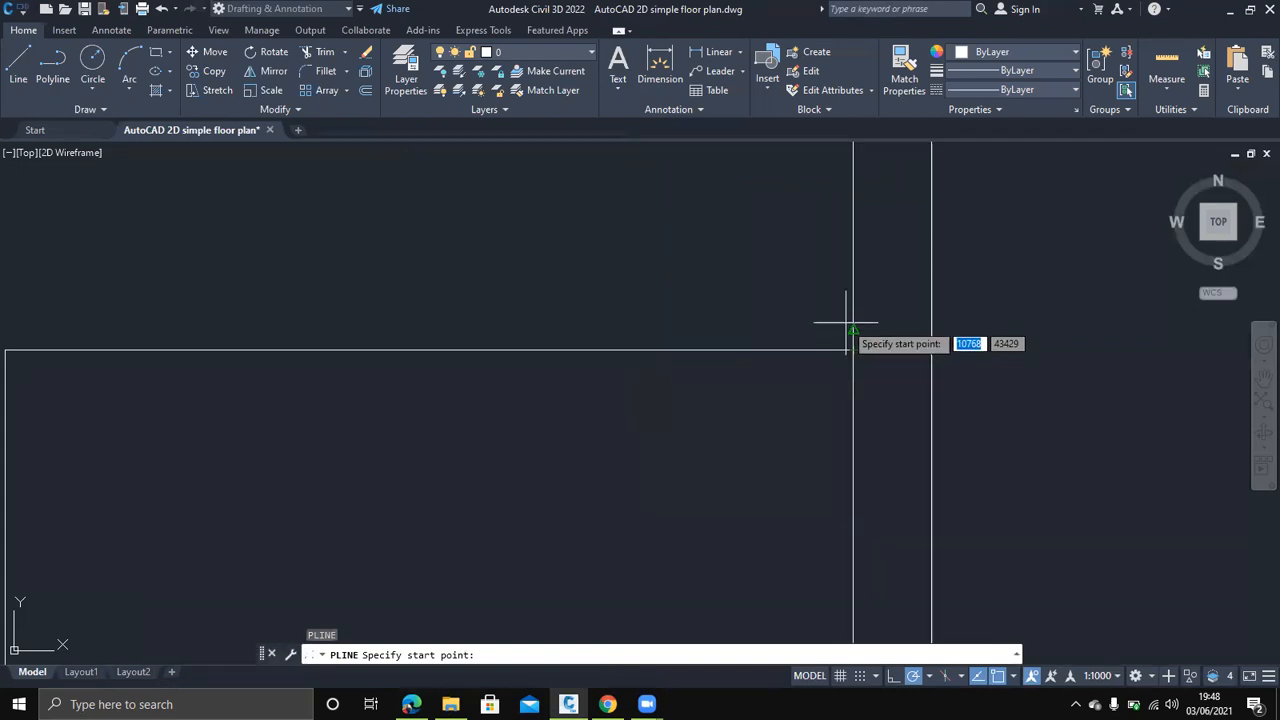
type("1")
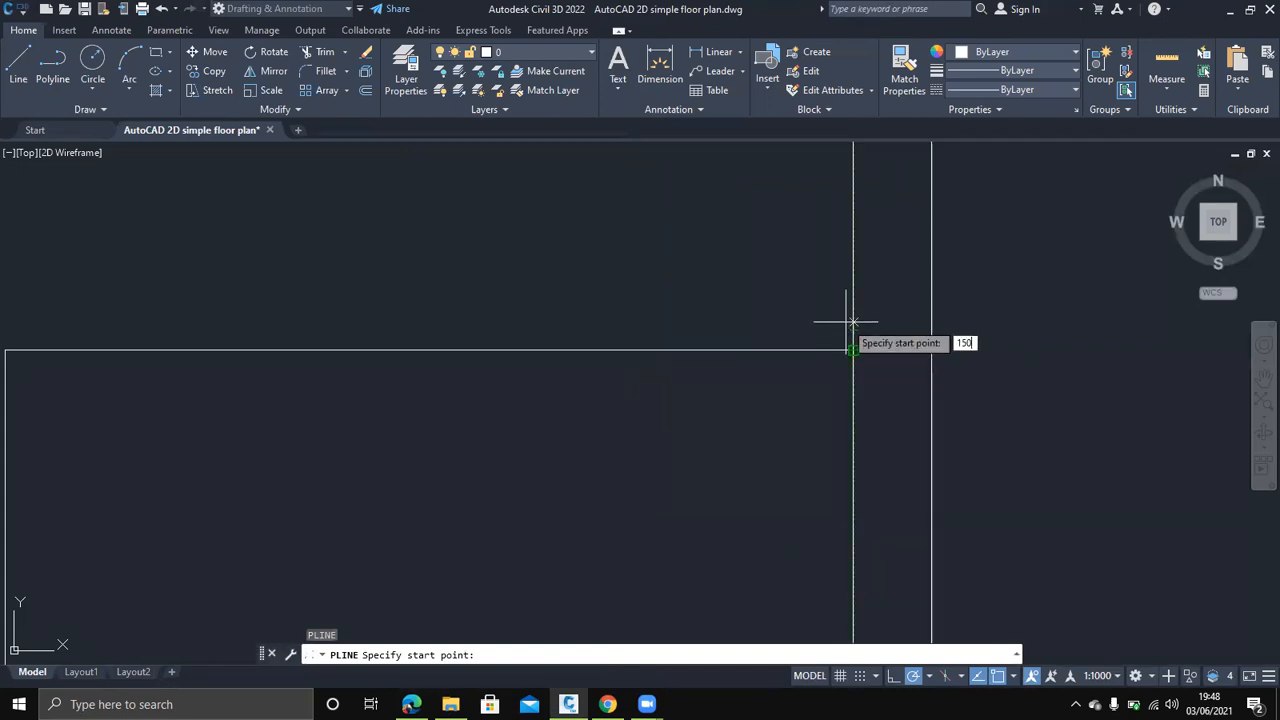
type("50")
key("Return")
type("1400")
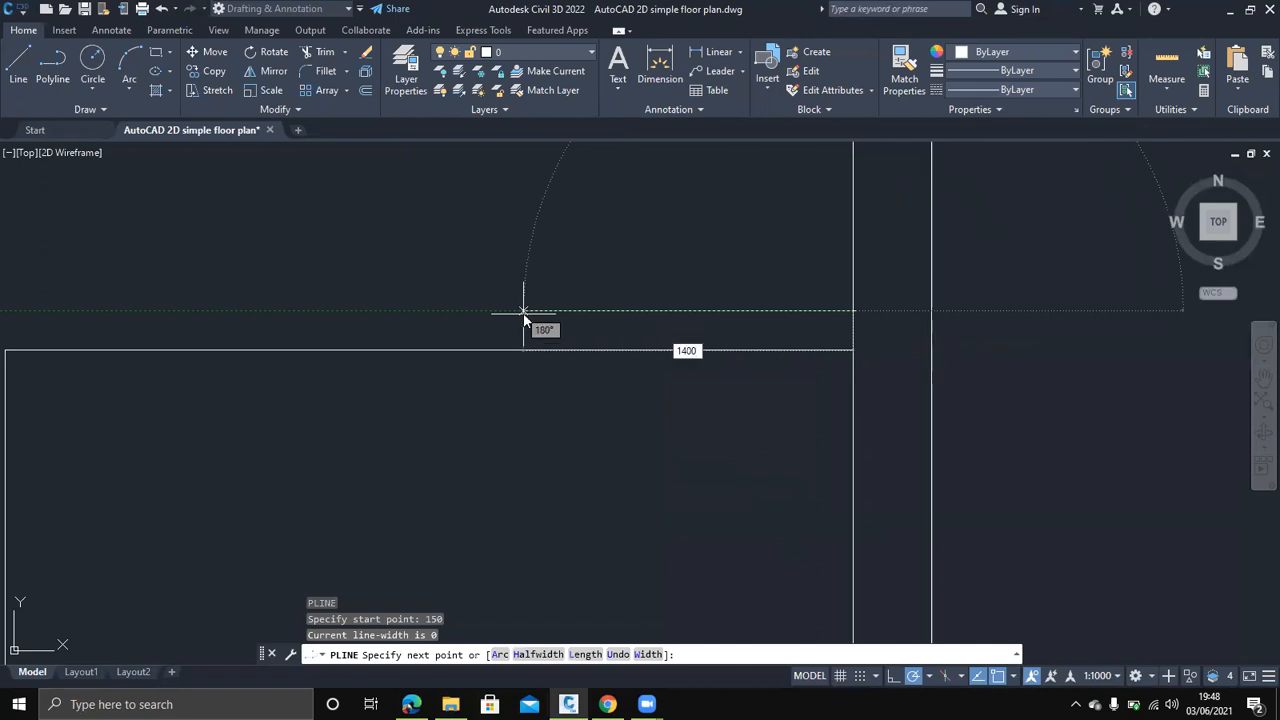
key("Return")
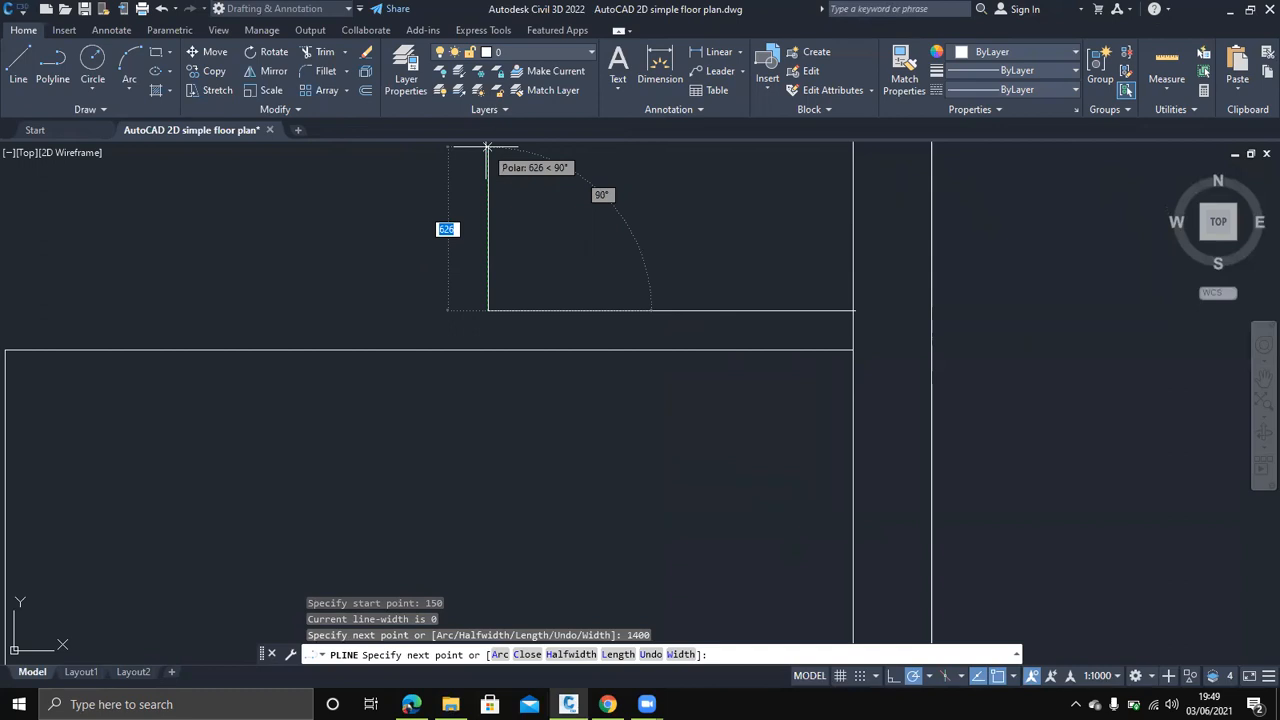
type("2")
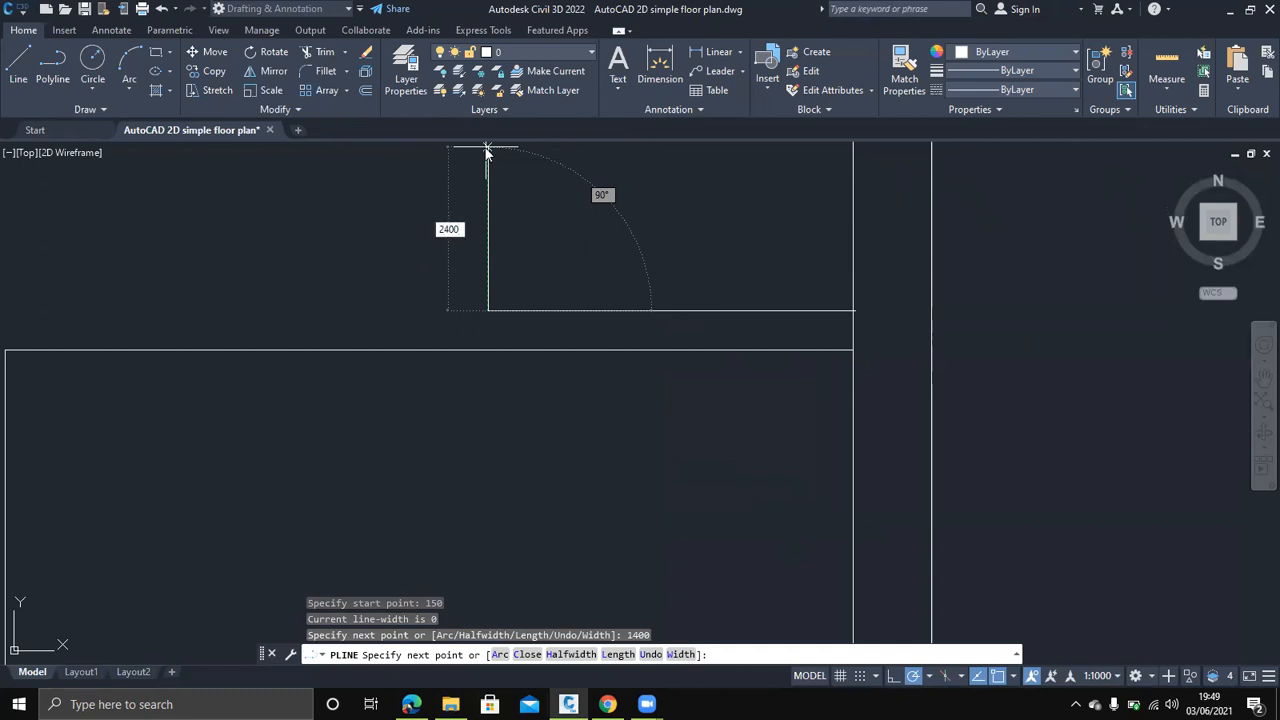
type("400")
key("Return")
scroll(466, 120, "down", 4)
mouse_move(477, 314)
middle_mouse_down()
mouse_move(523, 397)
mouse_move(531, 483)
middle_mouse_up()
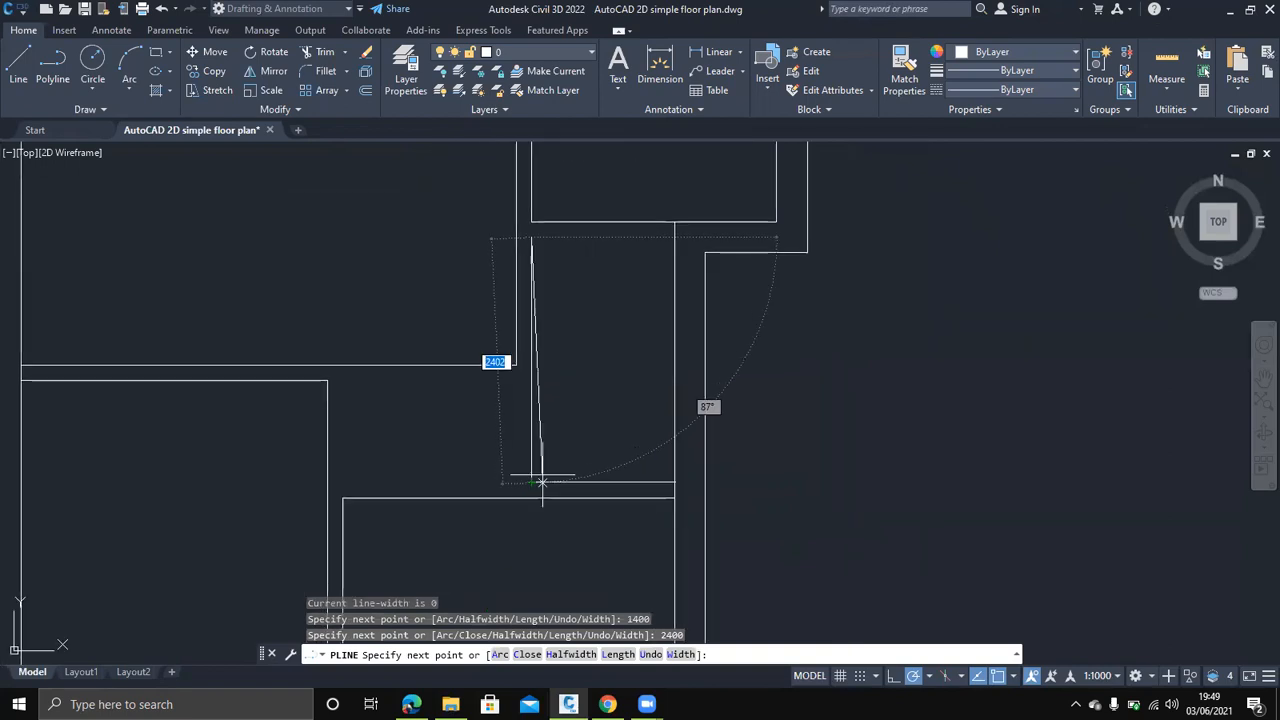
left_click(675, 237)
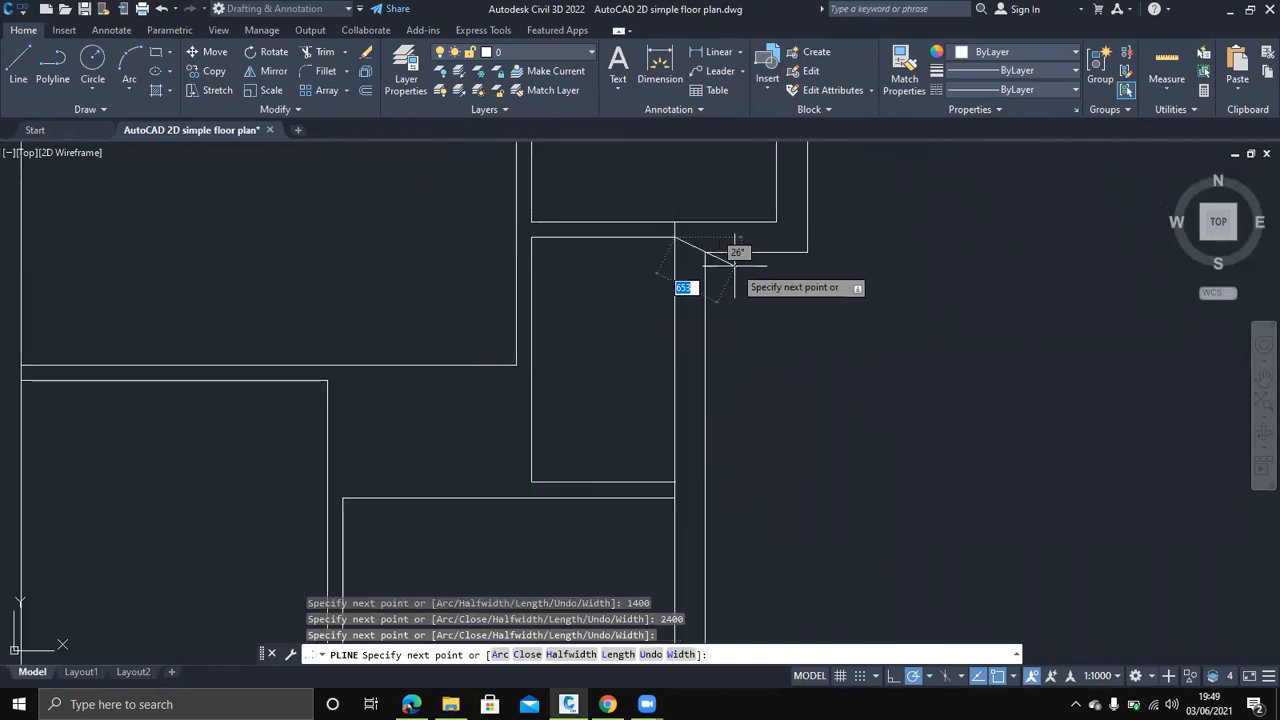
key("Escape")
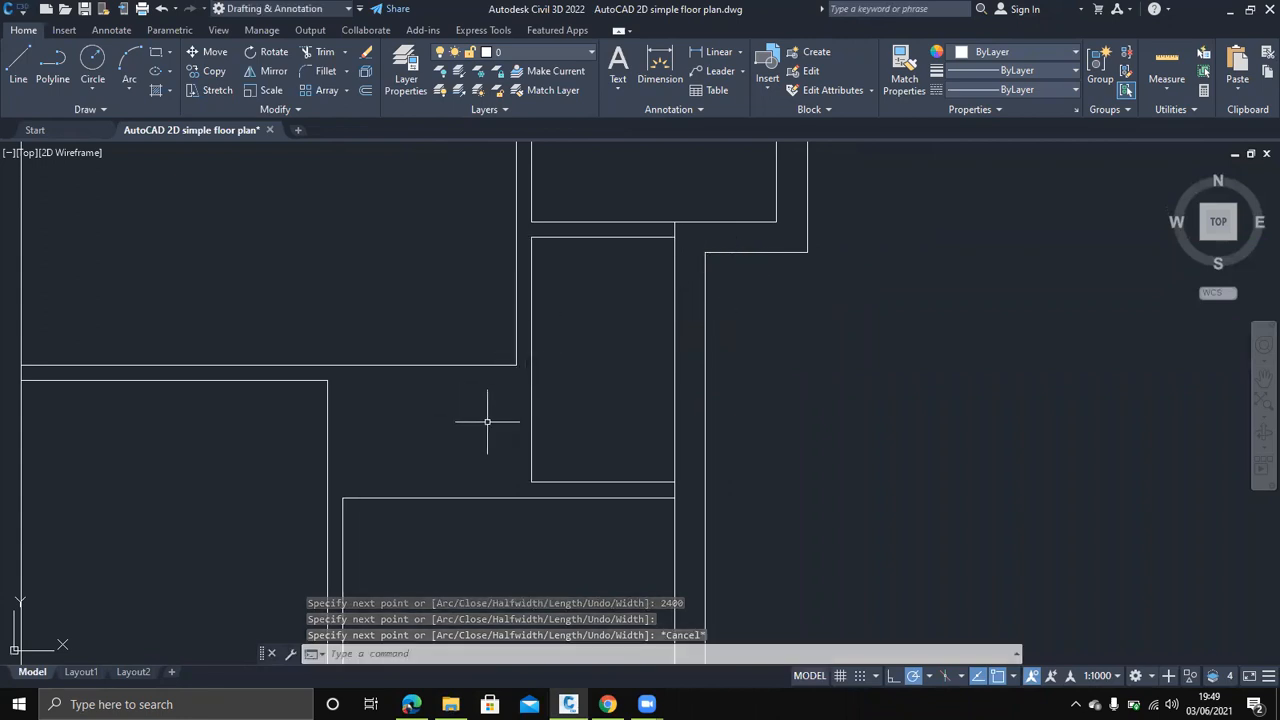
Draw the corridor's closed polyline from 150 mm below the living room's lower-right corner, aligned with the bathroom's lower line, Bedroom 2's left line and Bedroom 1's upper line
middle_click_drag(528, 449, 780, 414)
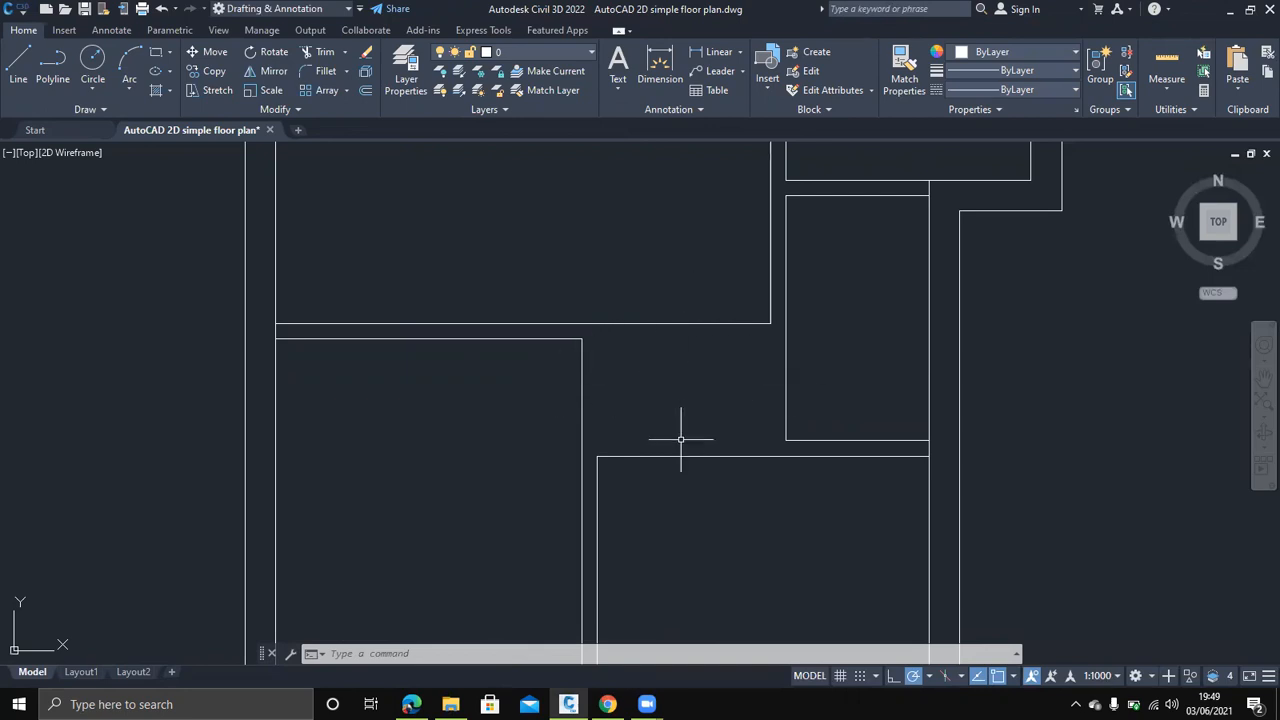
type("pl")
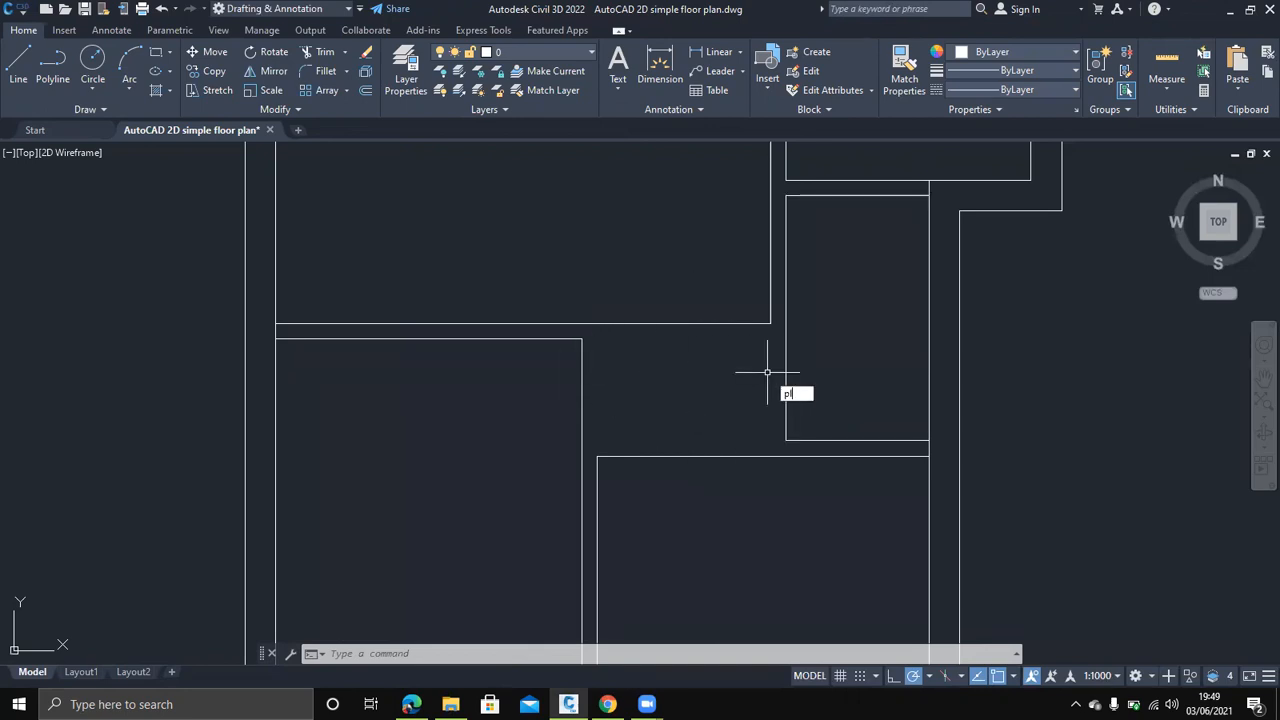
key("Return")
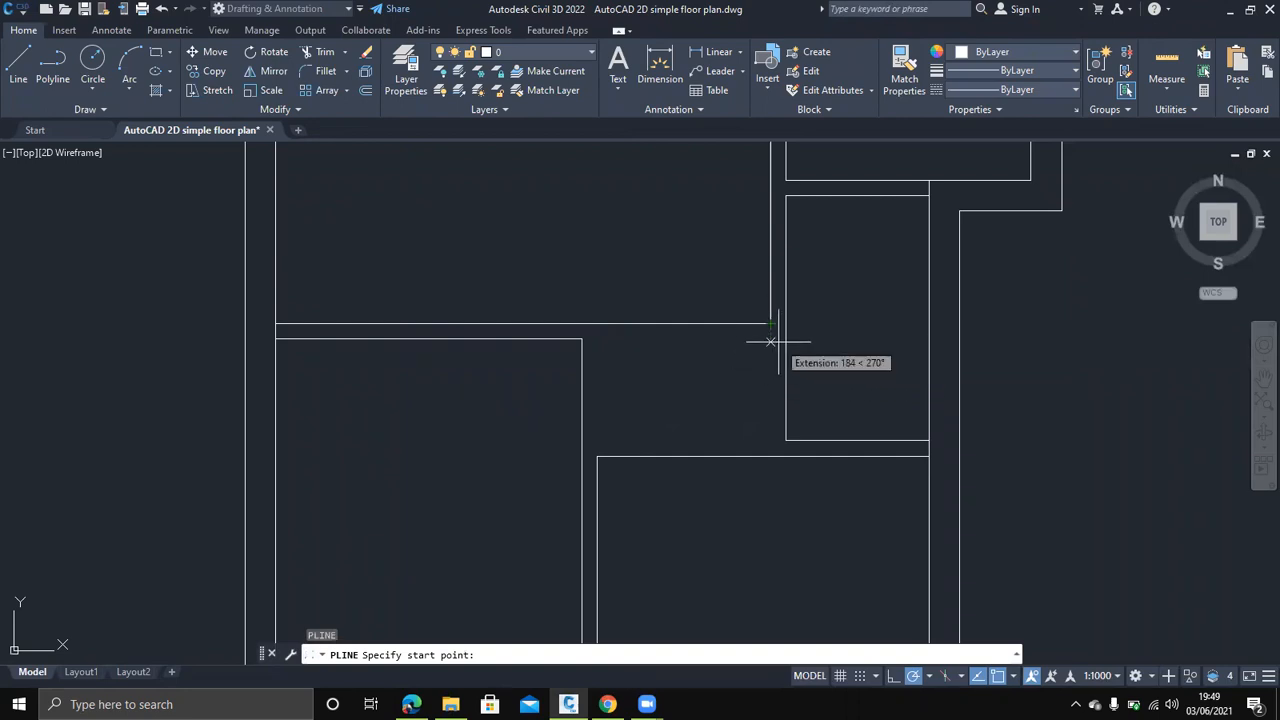
type("150")
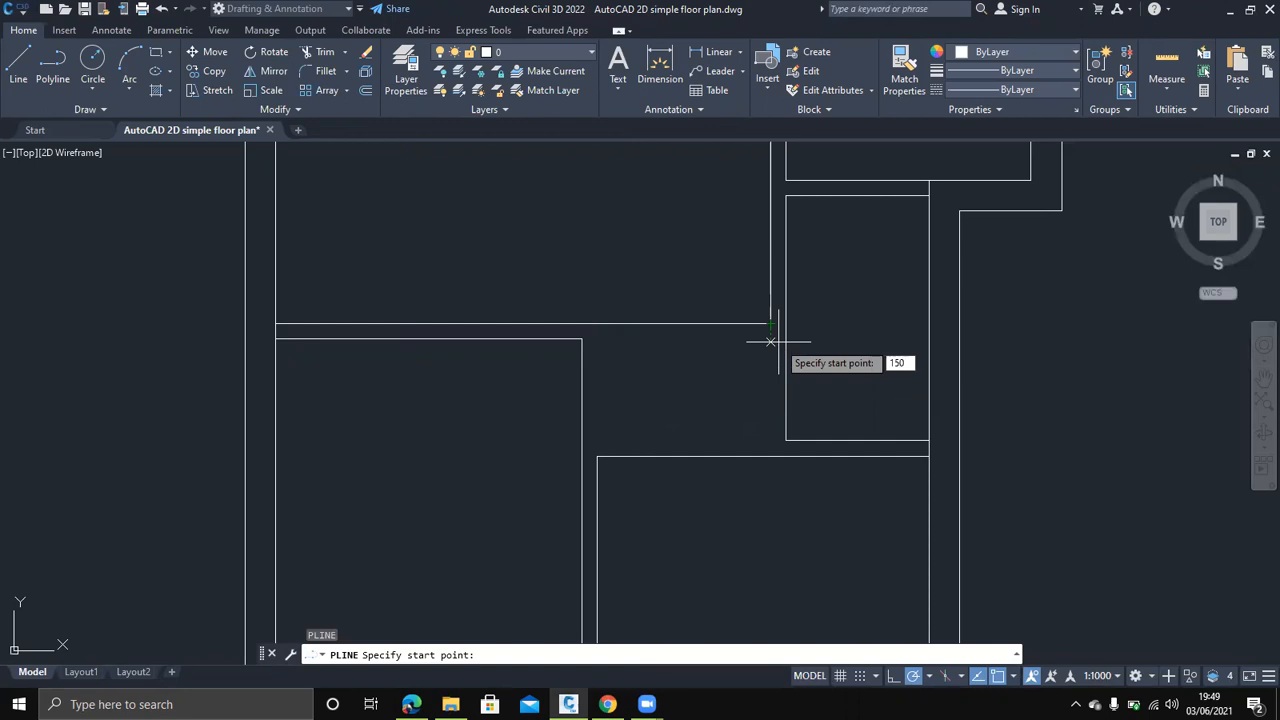
key("Return")
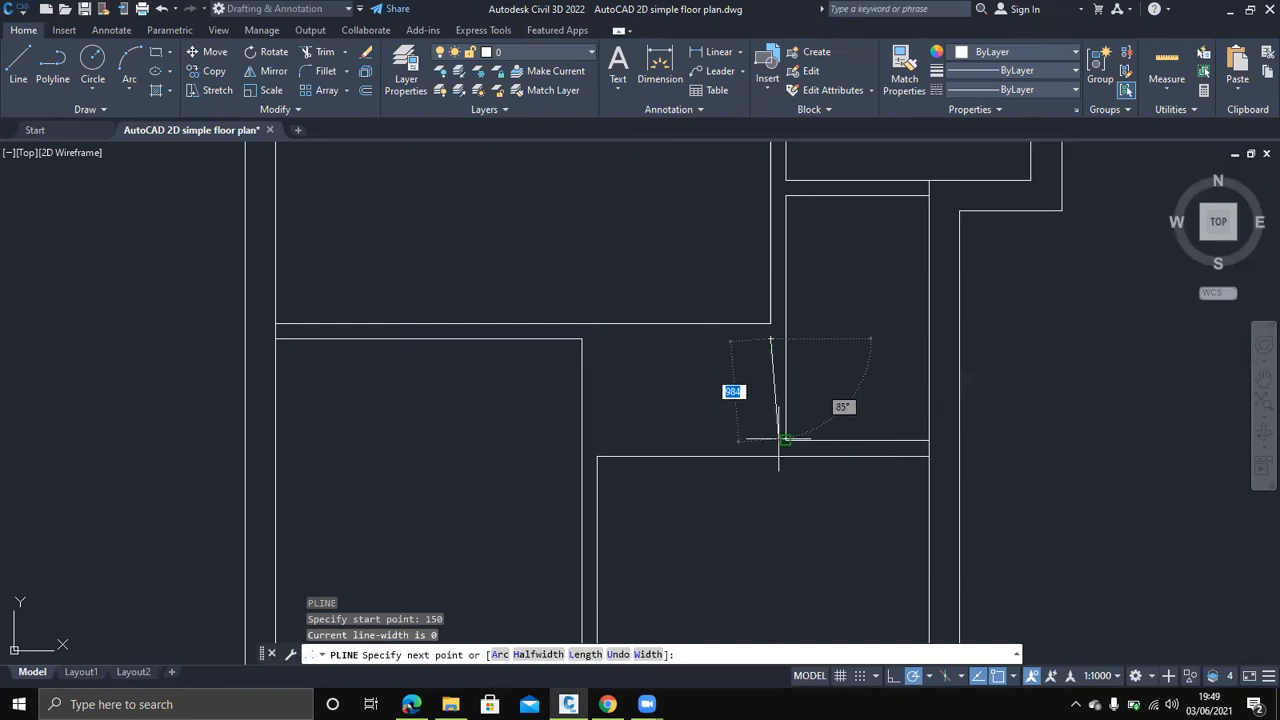
scroll(785, 440, "down", 4)
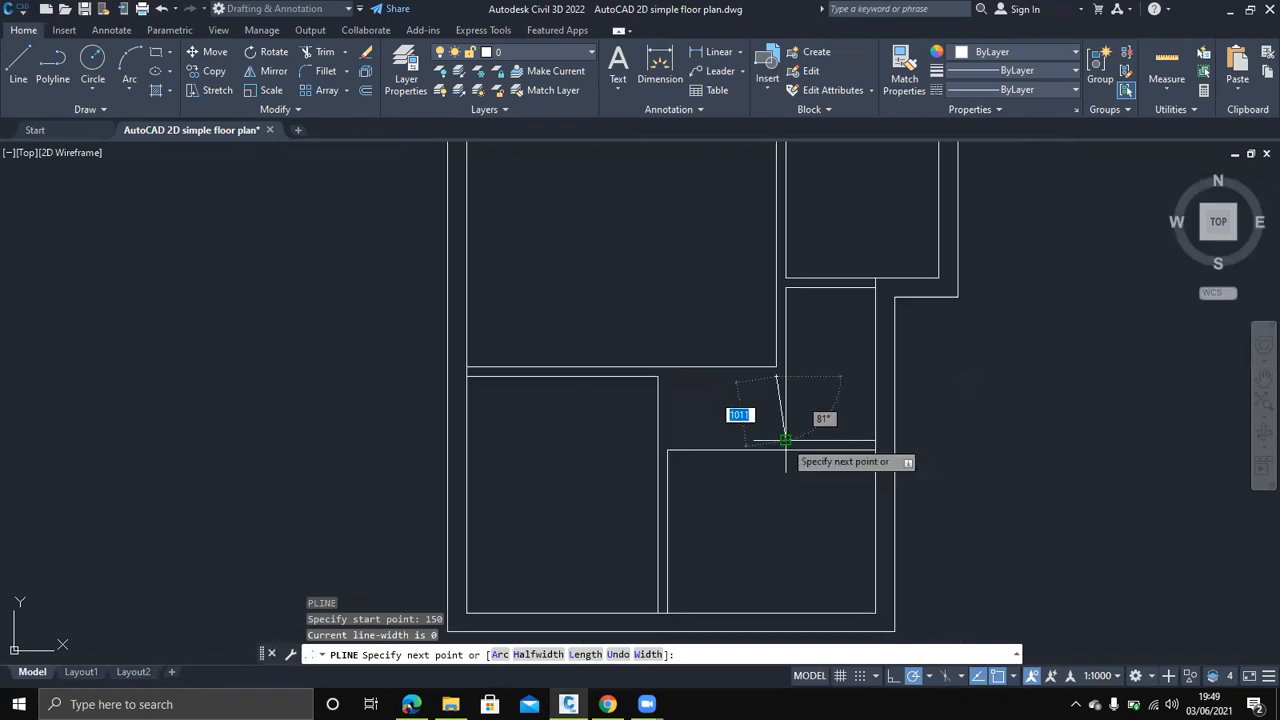
scroll(781, 440, "up", 8)
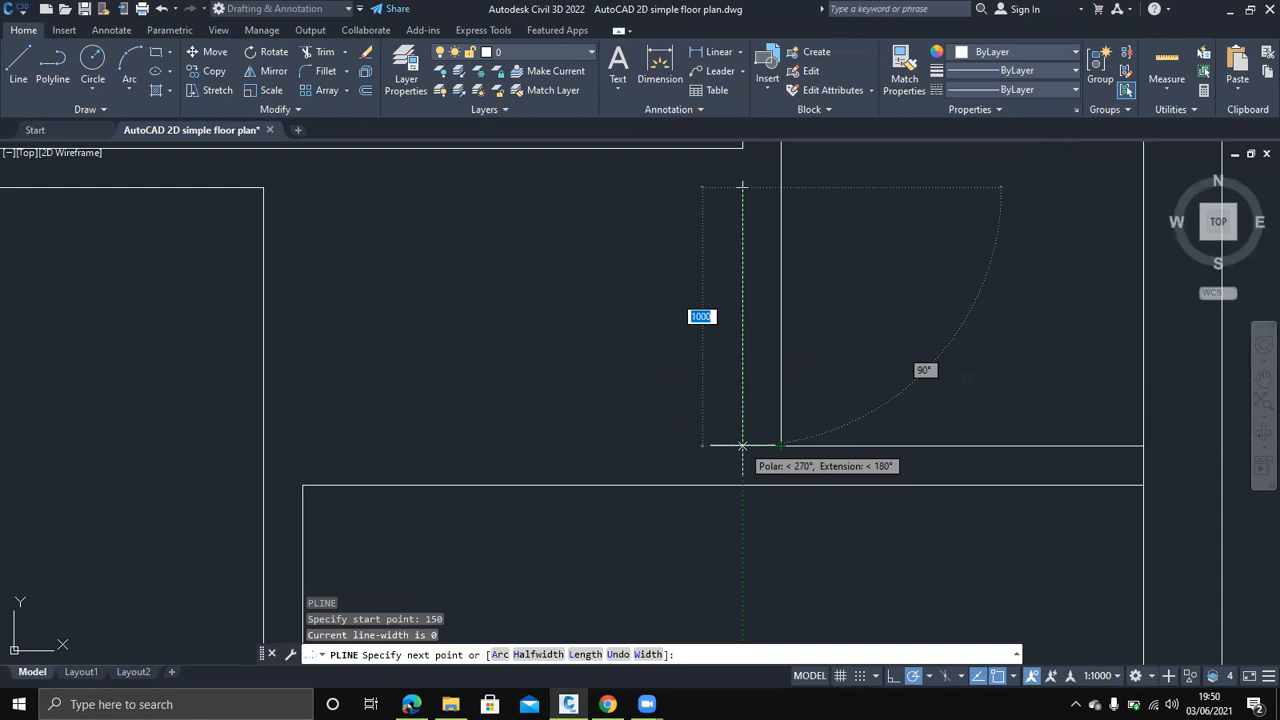
left_click(742, 445)
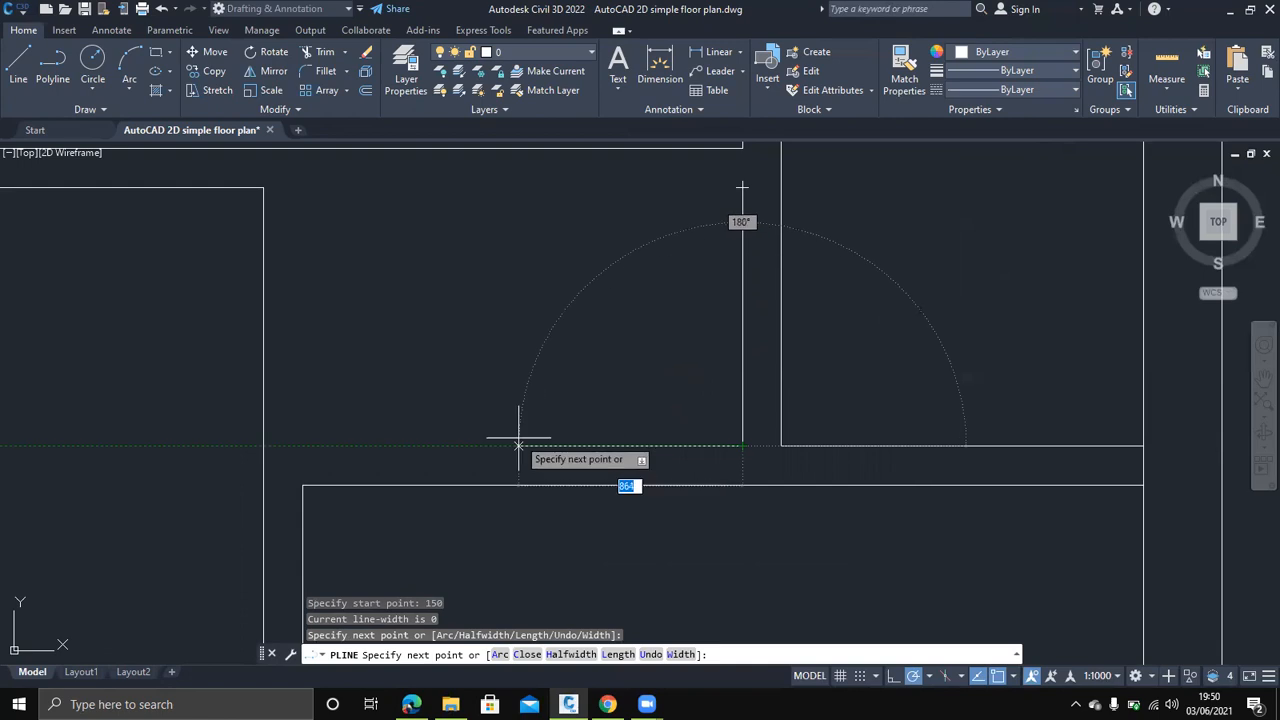
left_click(303, 446)
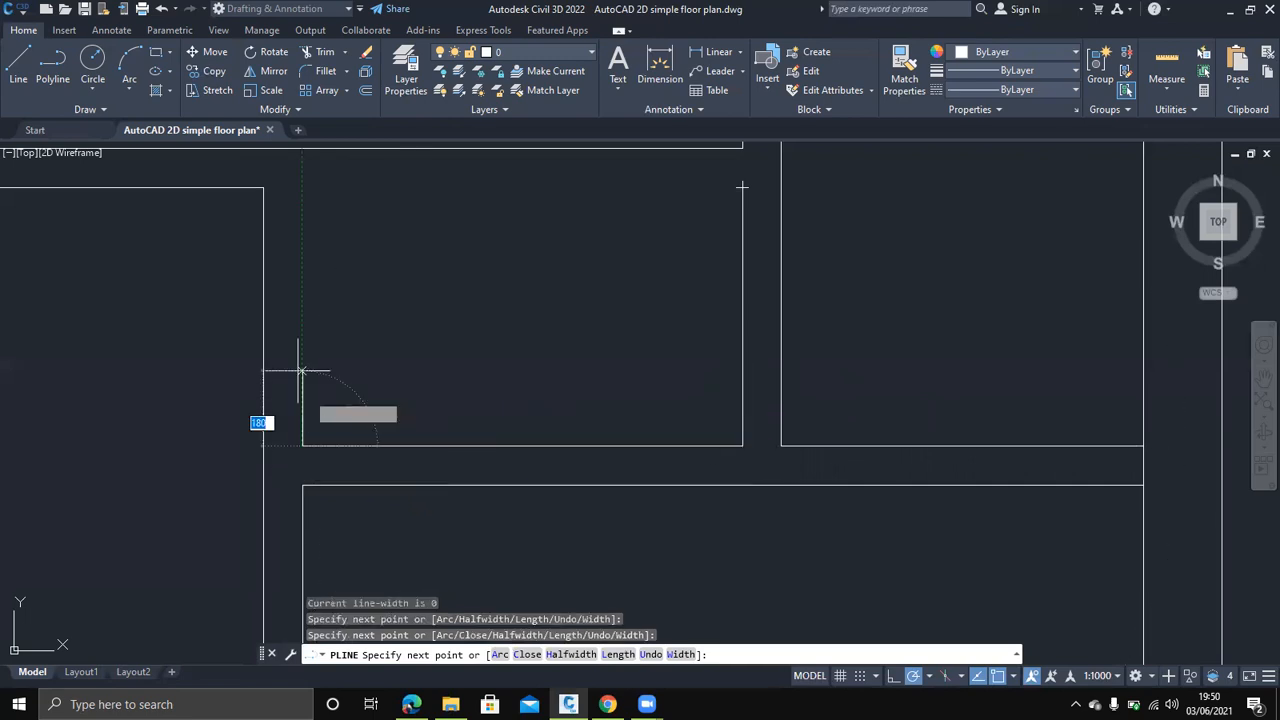
left_click(302, 187)
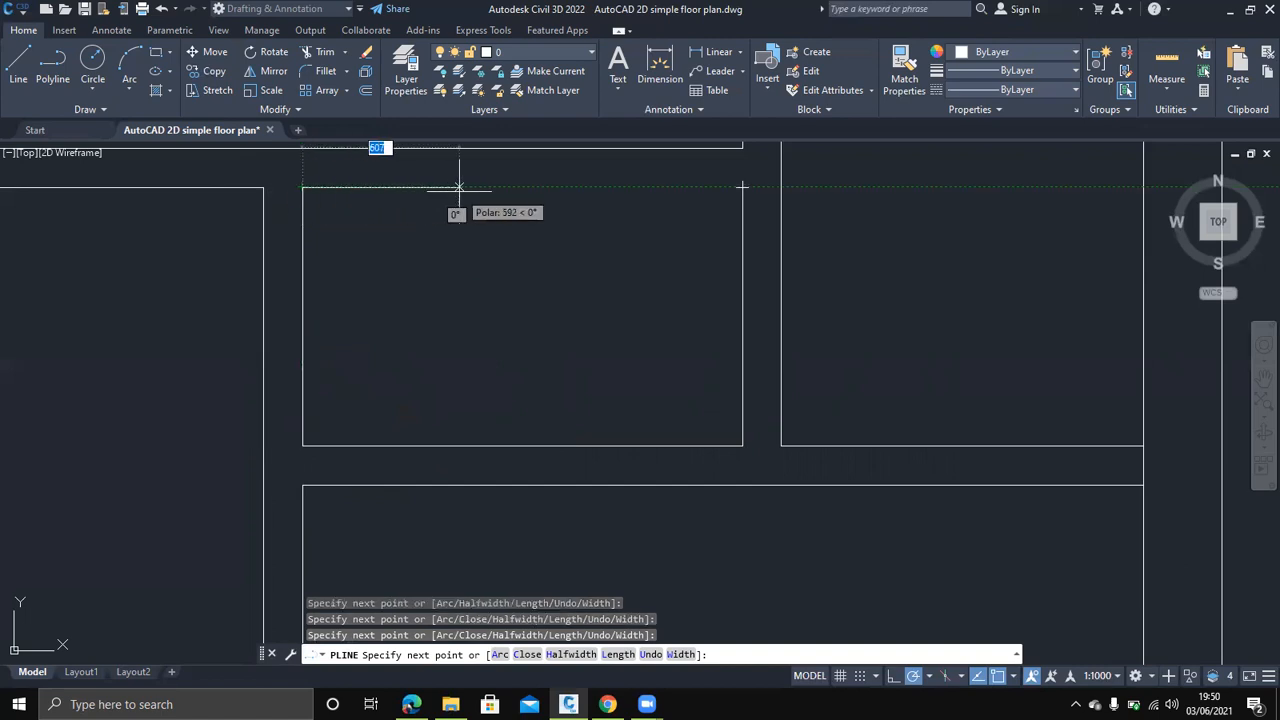
type("cl")
key("Return")
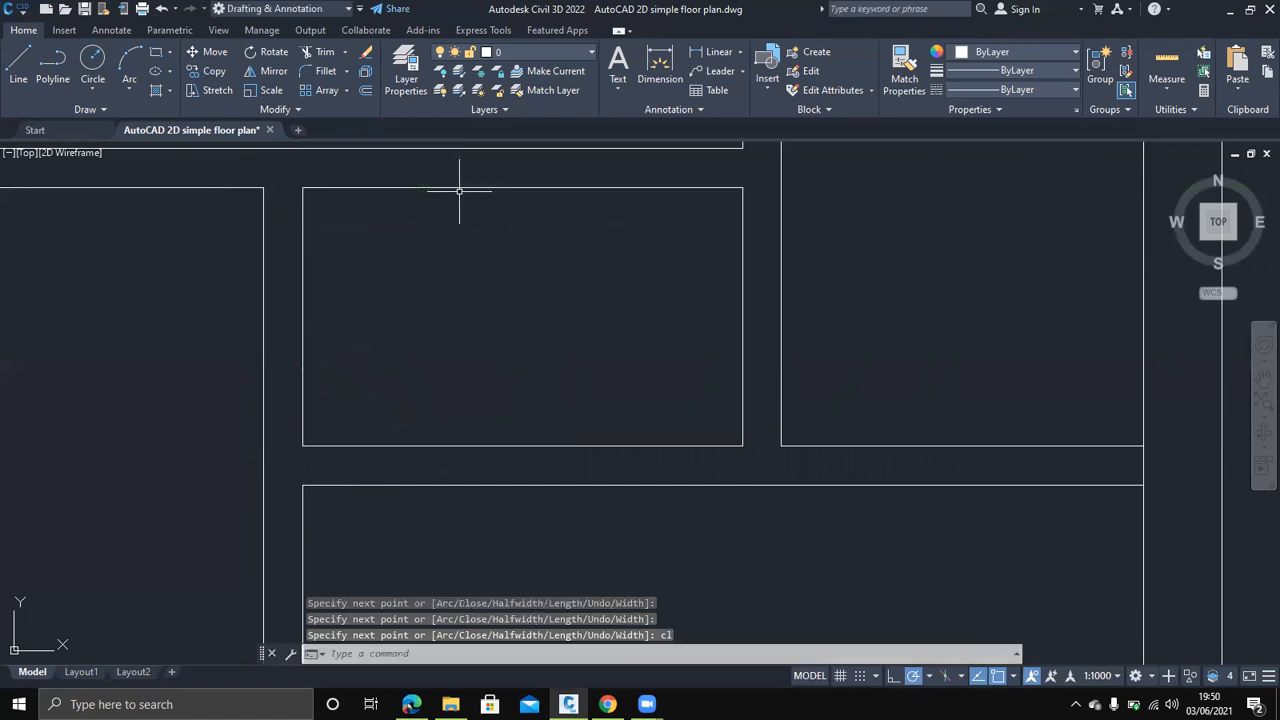
Draw a jamb line across the left external wall, starting 200 mm below the living room's upper-left inner corner and ending at the outer face
scroll(555, 311, "down", 2)
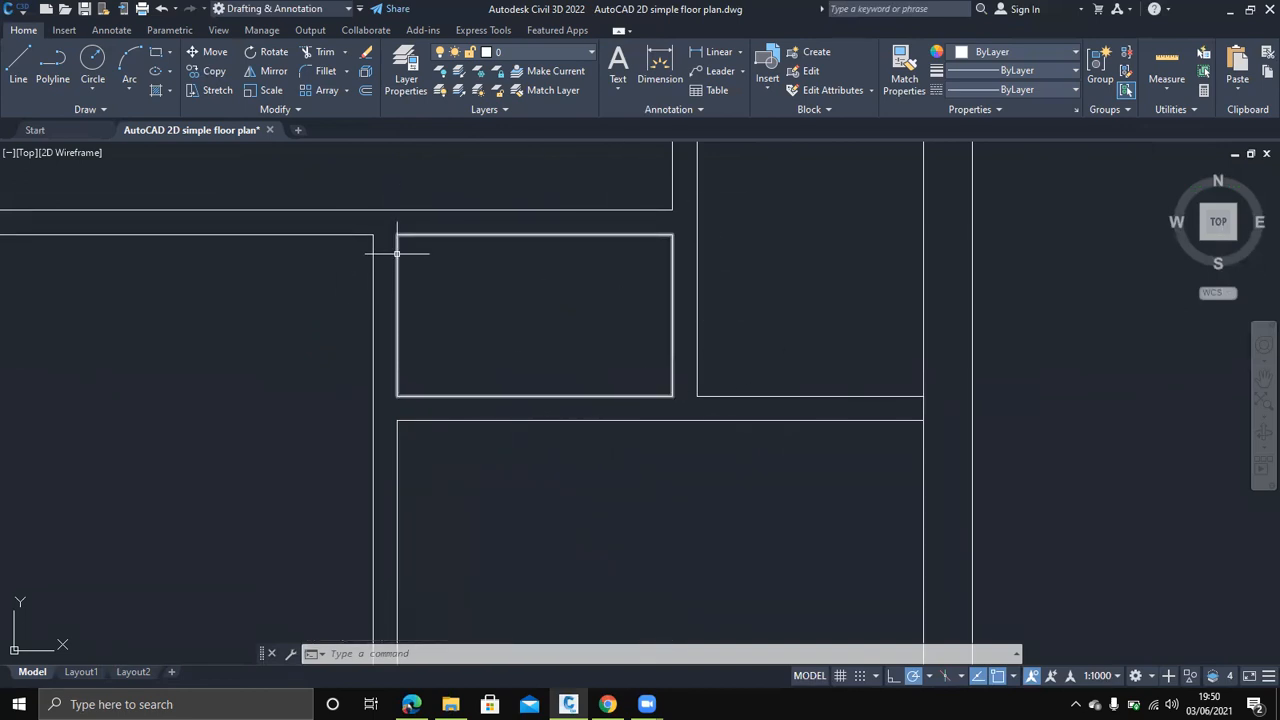
scroll(571, 323, "down", 3)
middle_click_drag(571, 323, 607, 409)
scroll(607, 409, "down", 2)
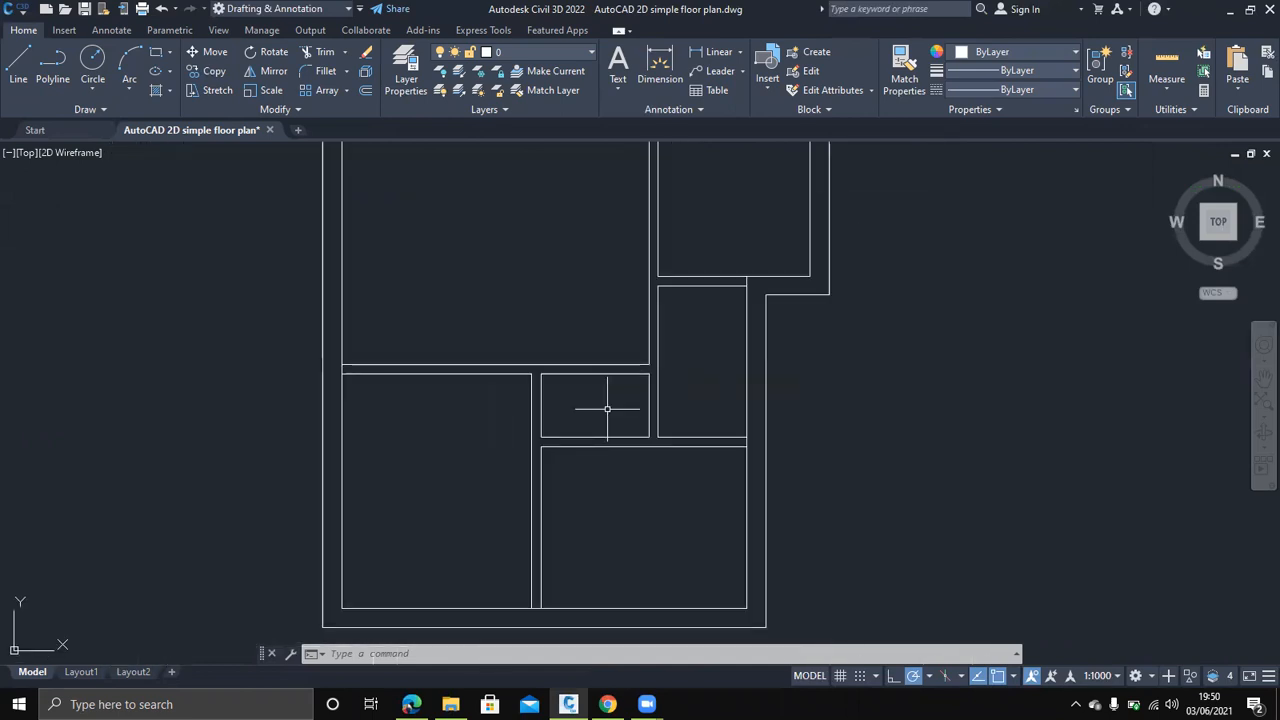
scroll(607, 409, "down", 3)
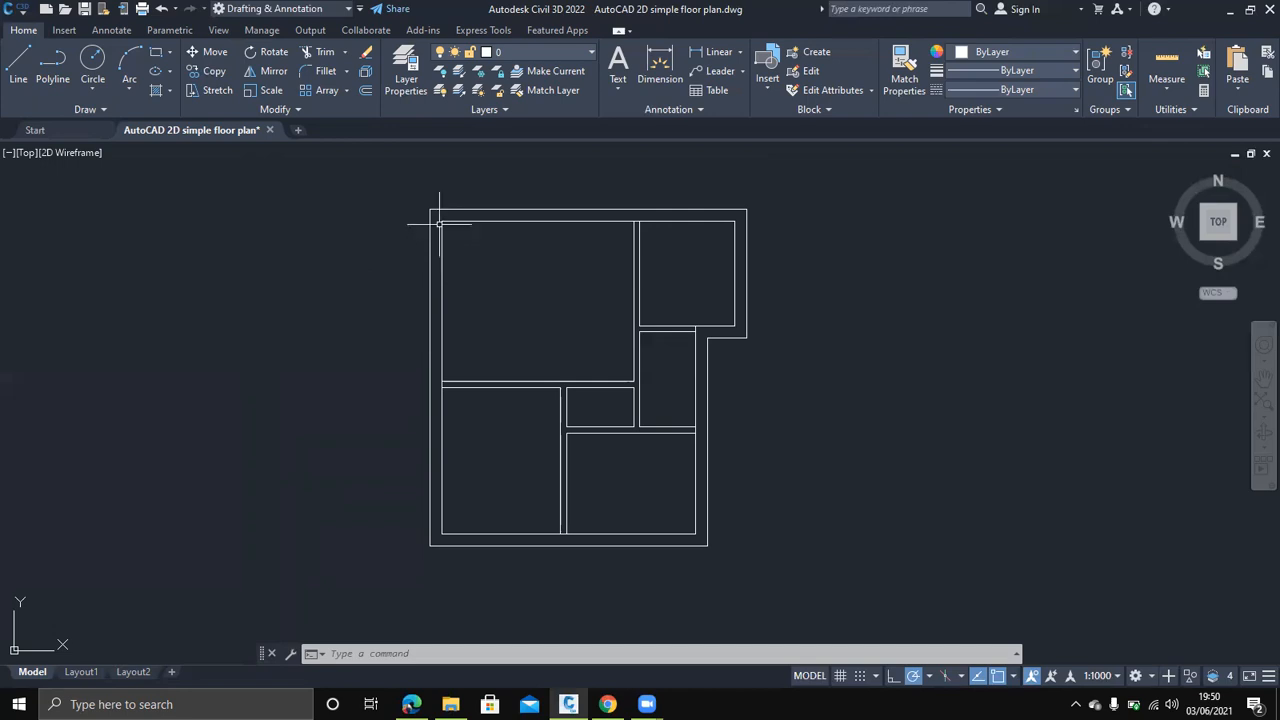
left_click(18, 65)
scroll(459, 277, "up", 2)
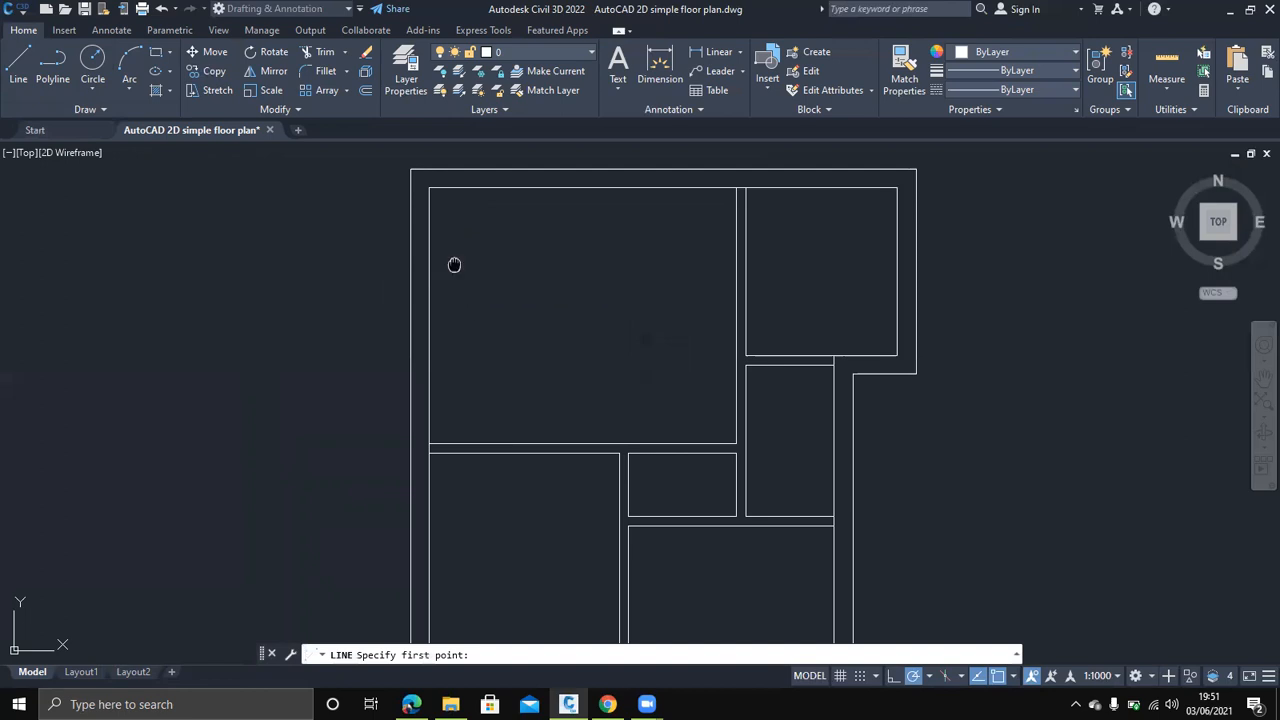
scroll(451, 263, "up", 2)
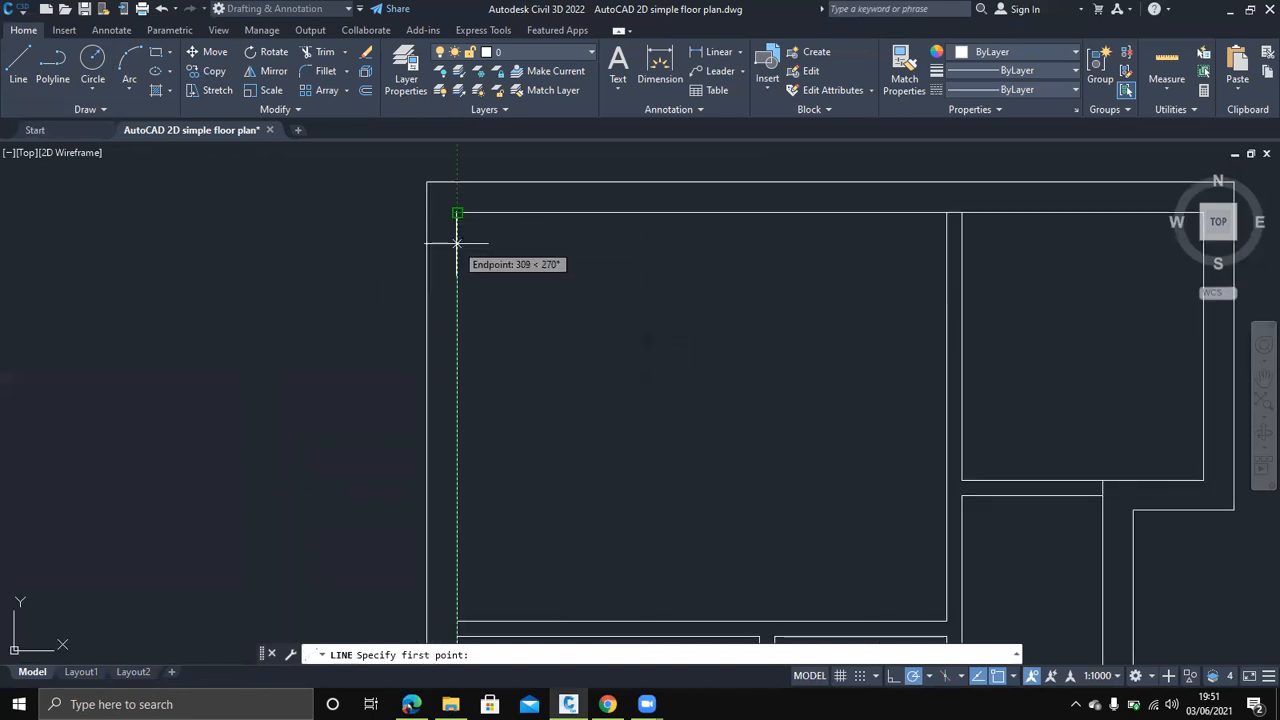
type("200")
key("Return")
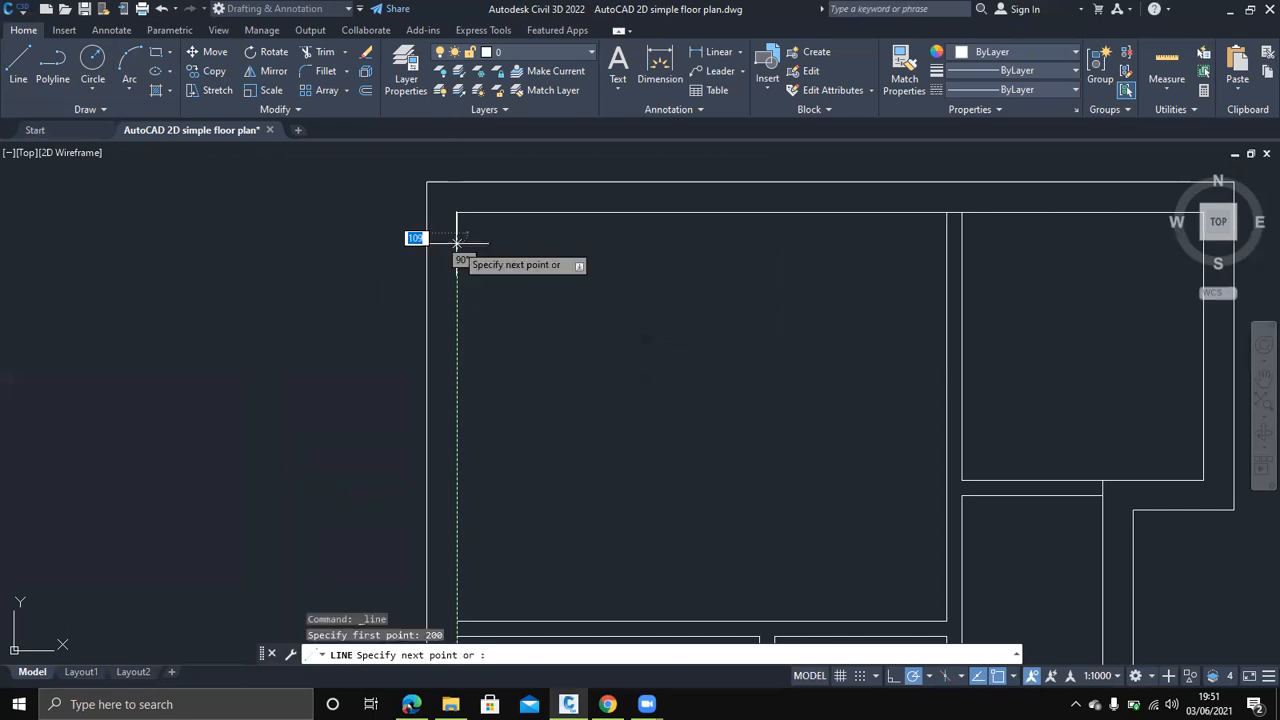
left_click(427, 231)
key("Escape")
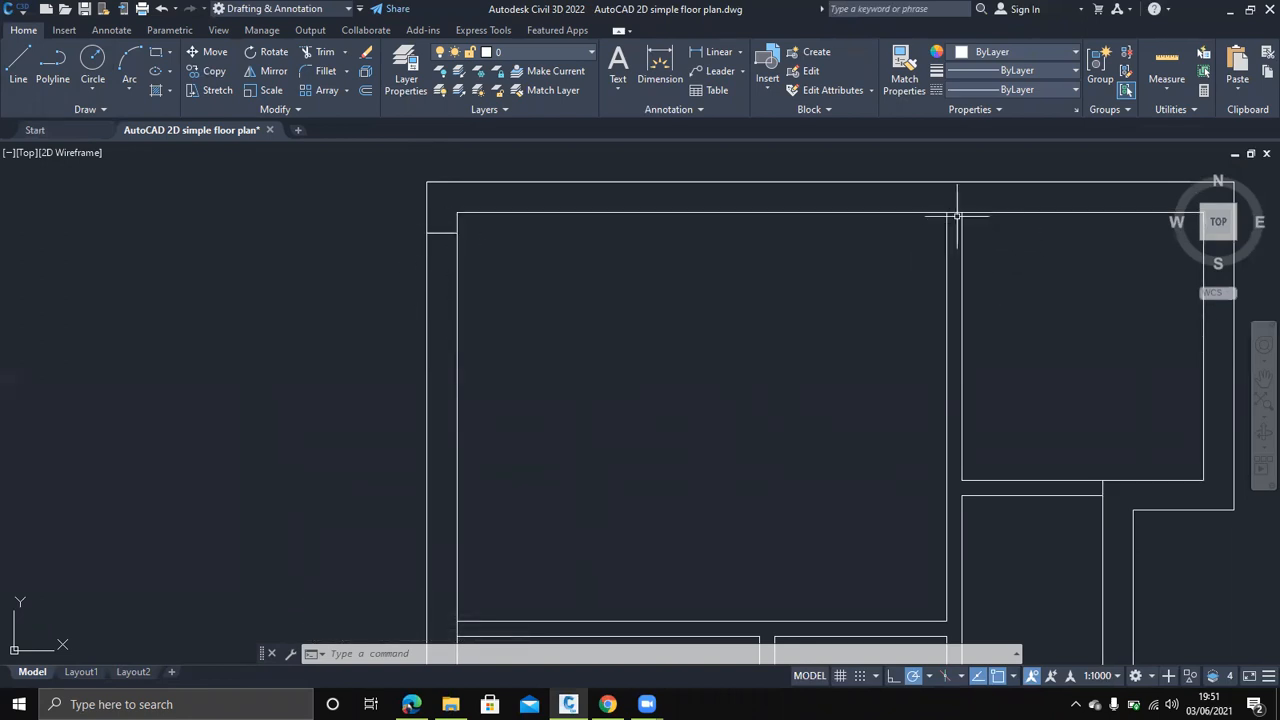
Draw a line from 200 mm below the upper-right room's upper-left corner across the internal wall to the living room's right line
type("l")
key("Return")
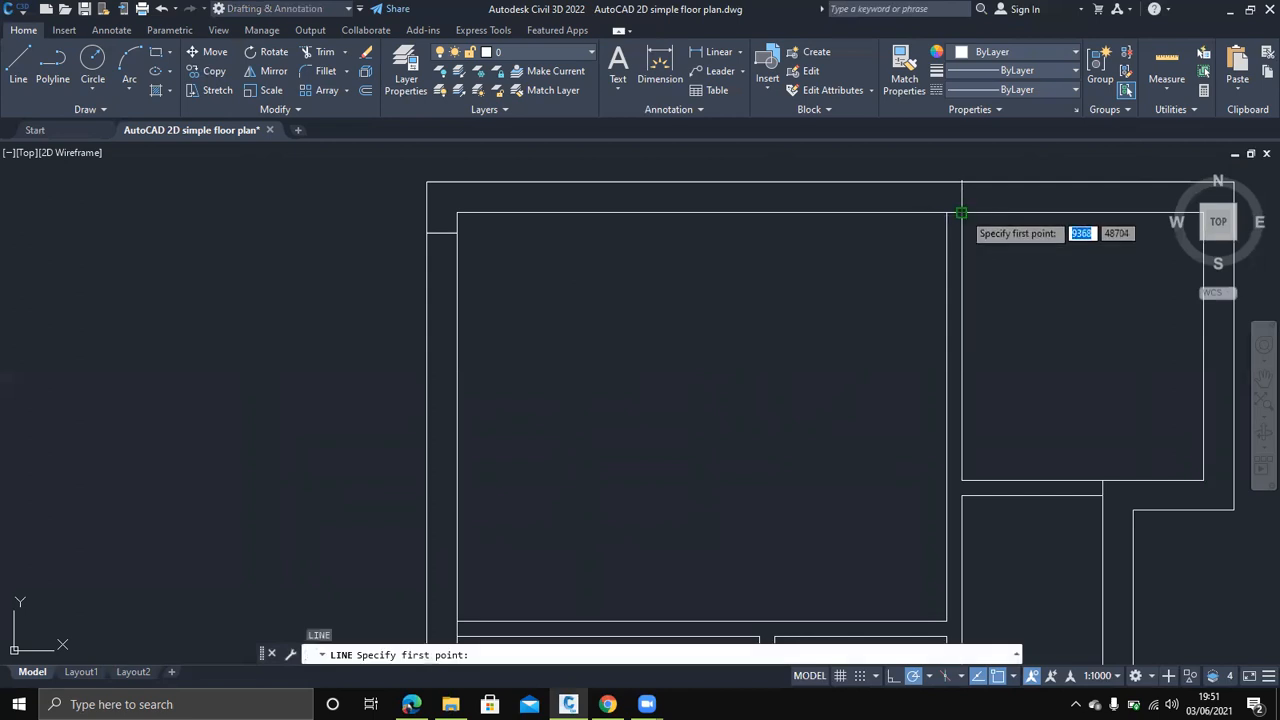
type("2")
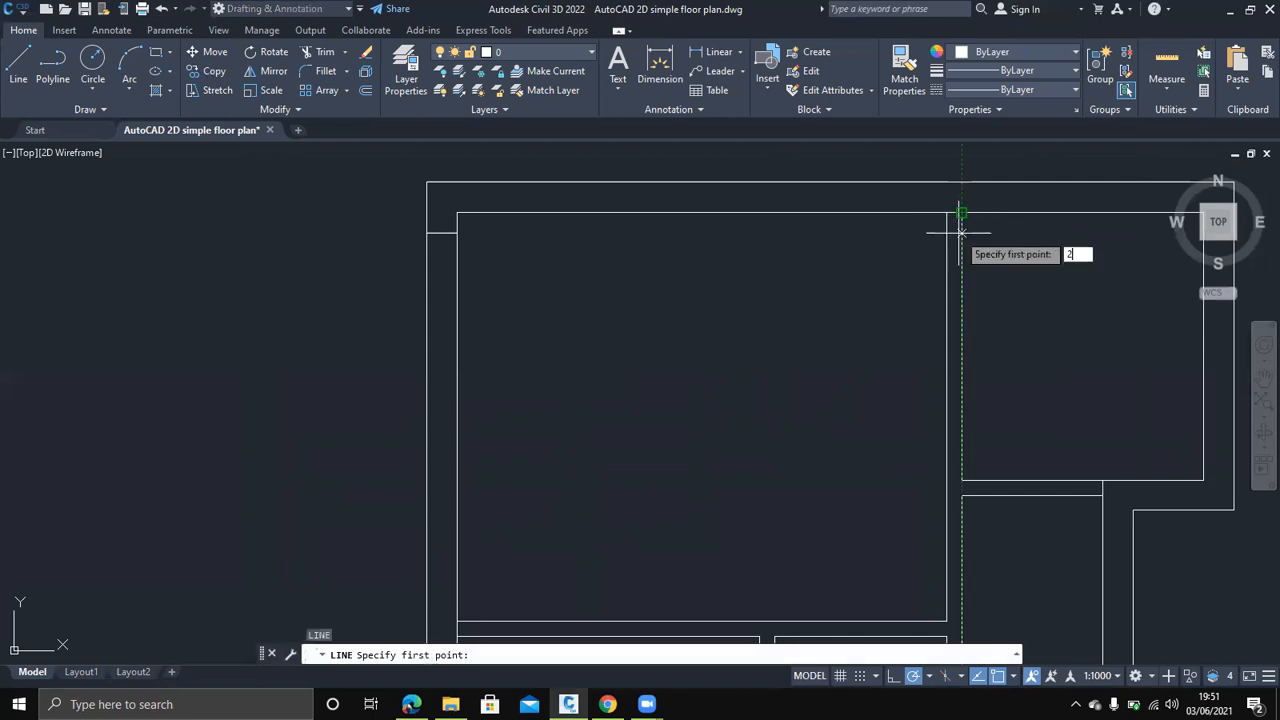
type("00")
key("Return")
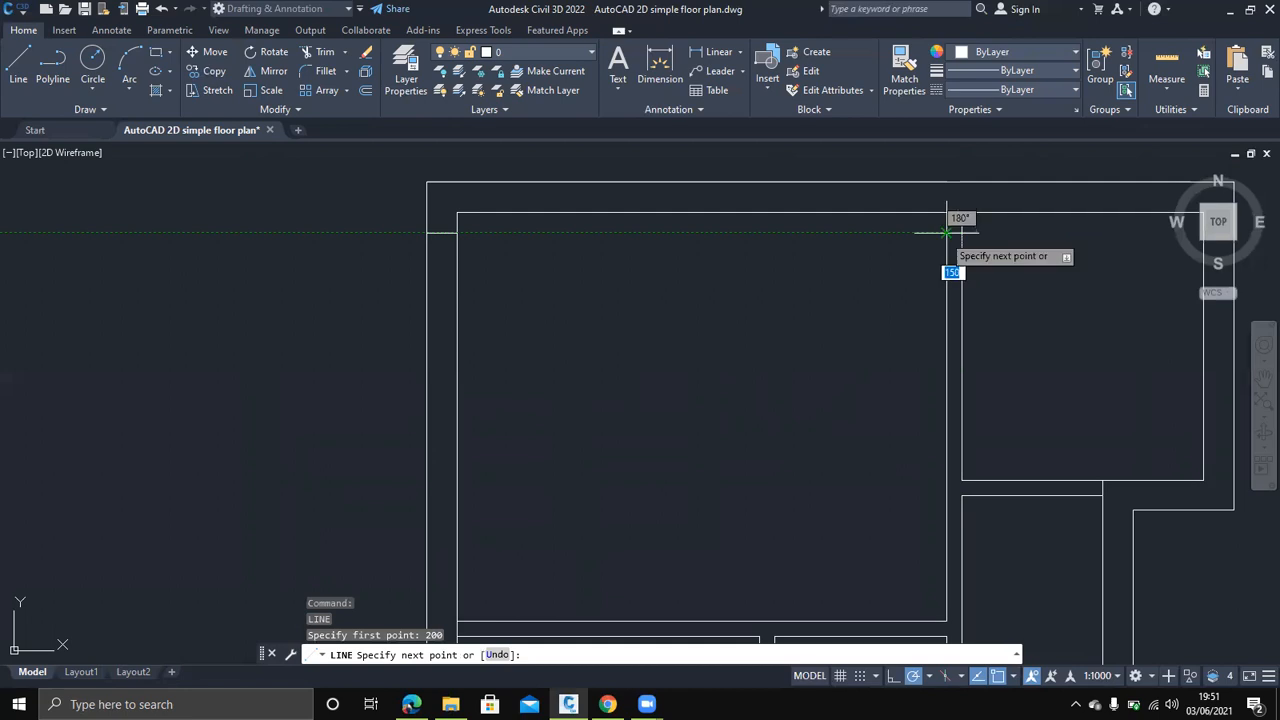
left_click(946, 233)
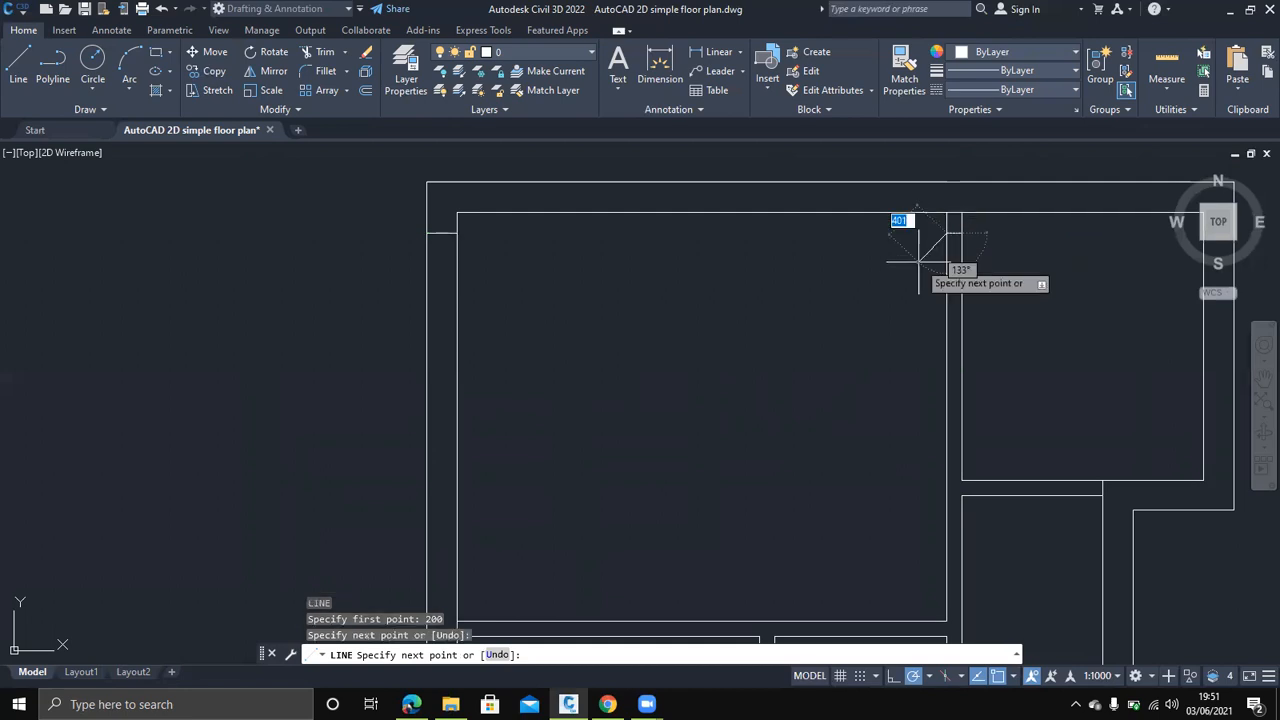
key("Escape")
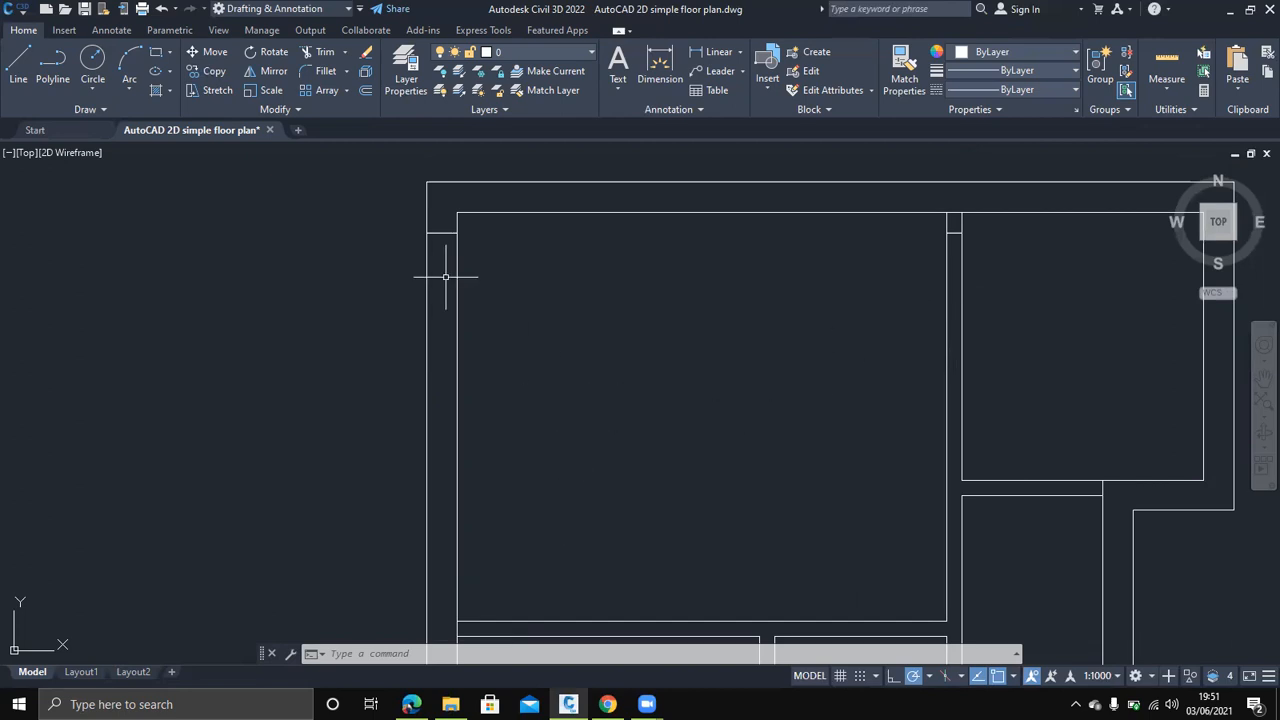
Draw a line from 50 mm below the corridor's upper-left corner across the internal wall to Bedroom 1's right line
mouse_move(446, 233)
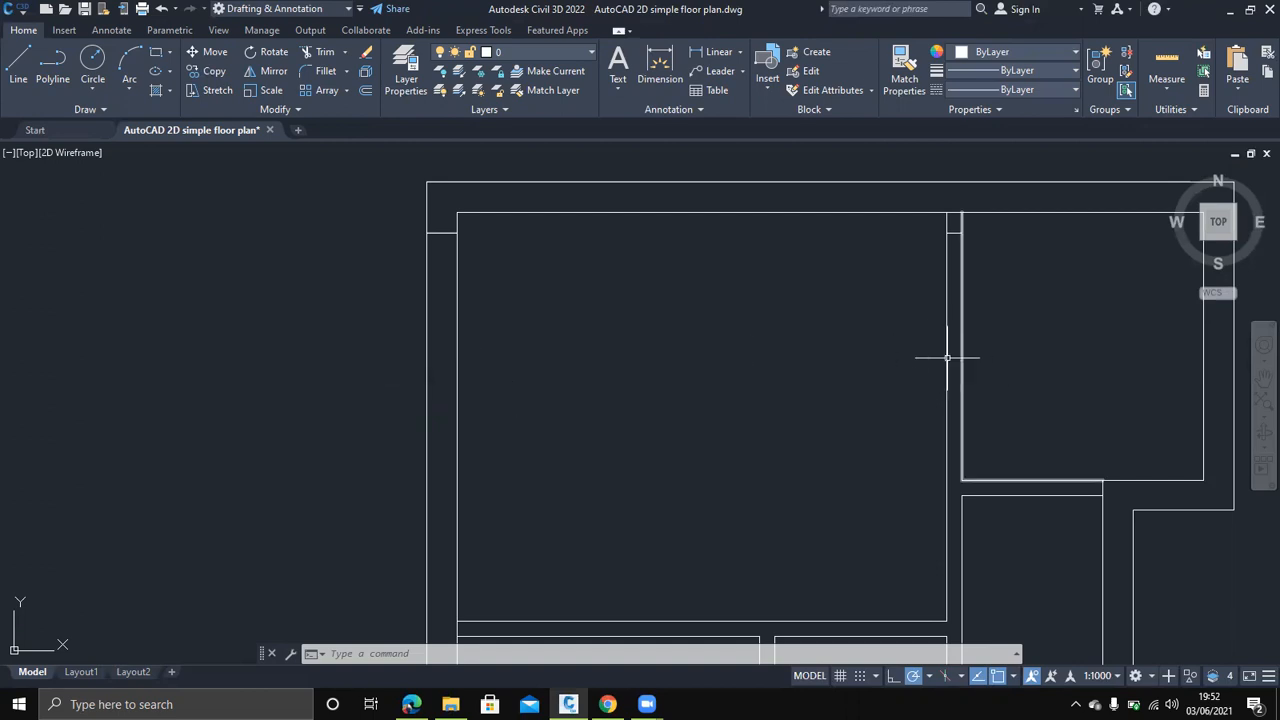
middle_click_drag(823, 440, 809, 246)
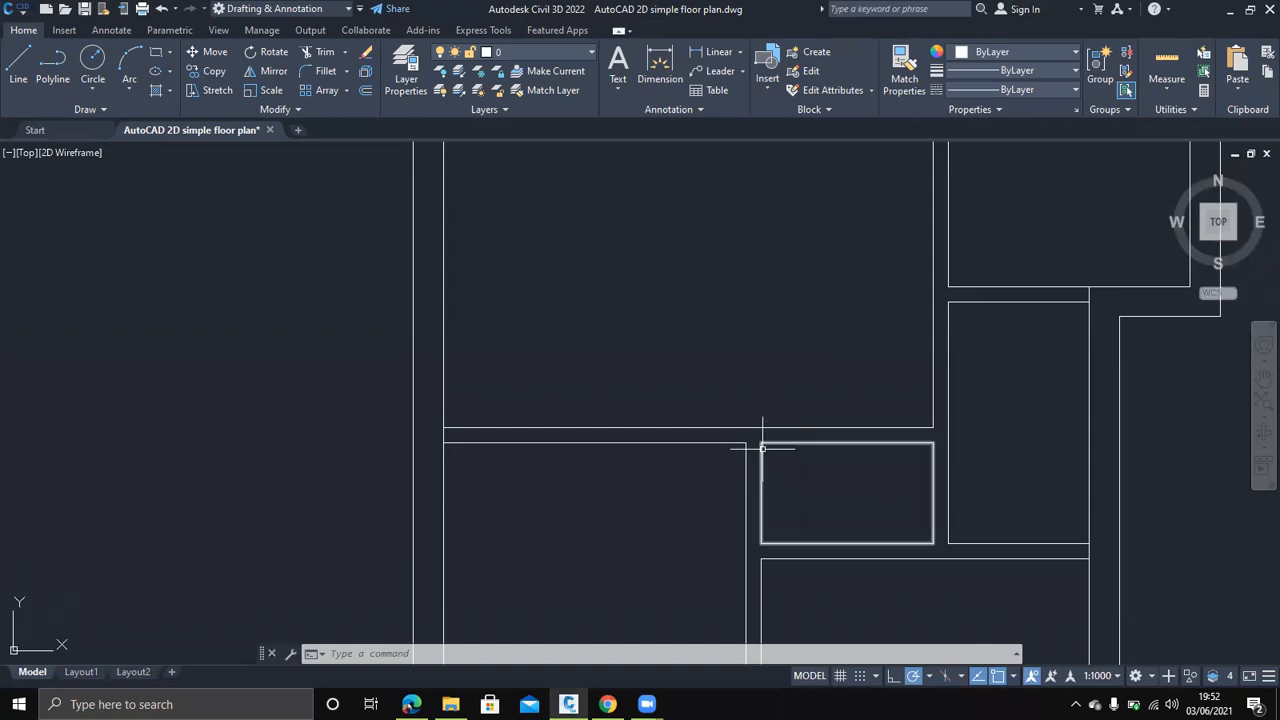
type("l")
key("Return")
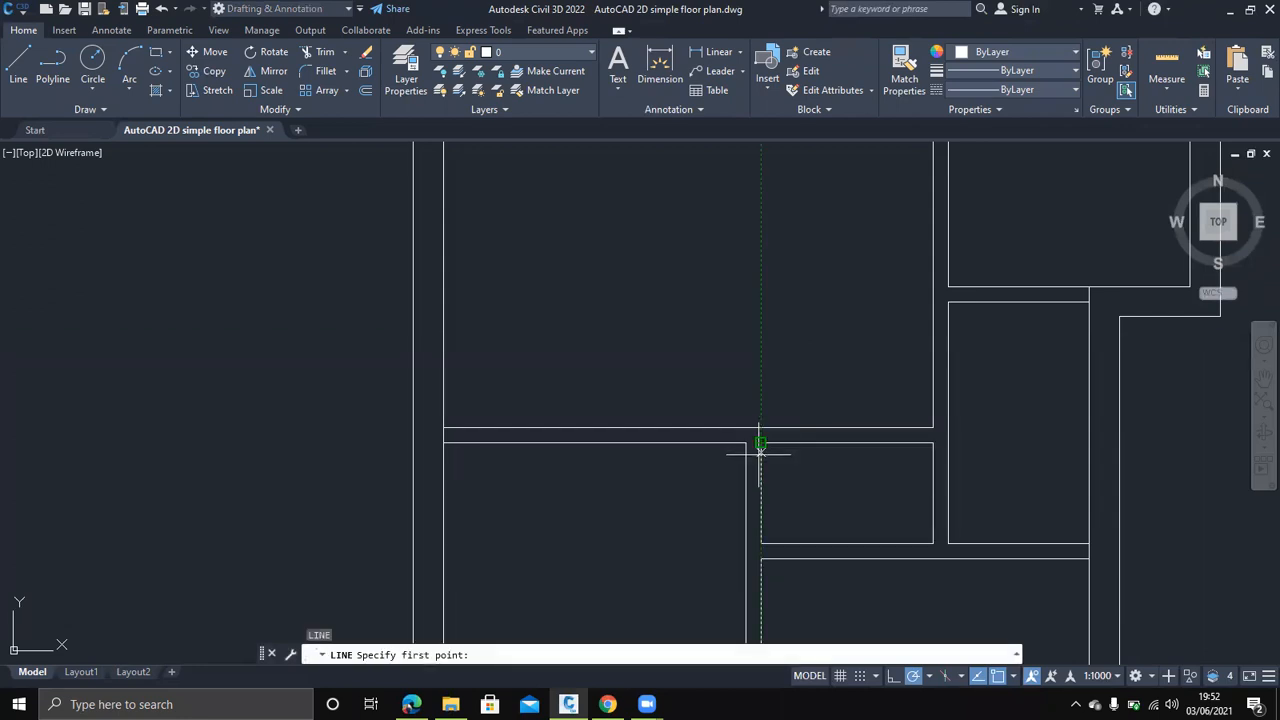
type("5")
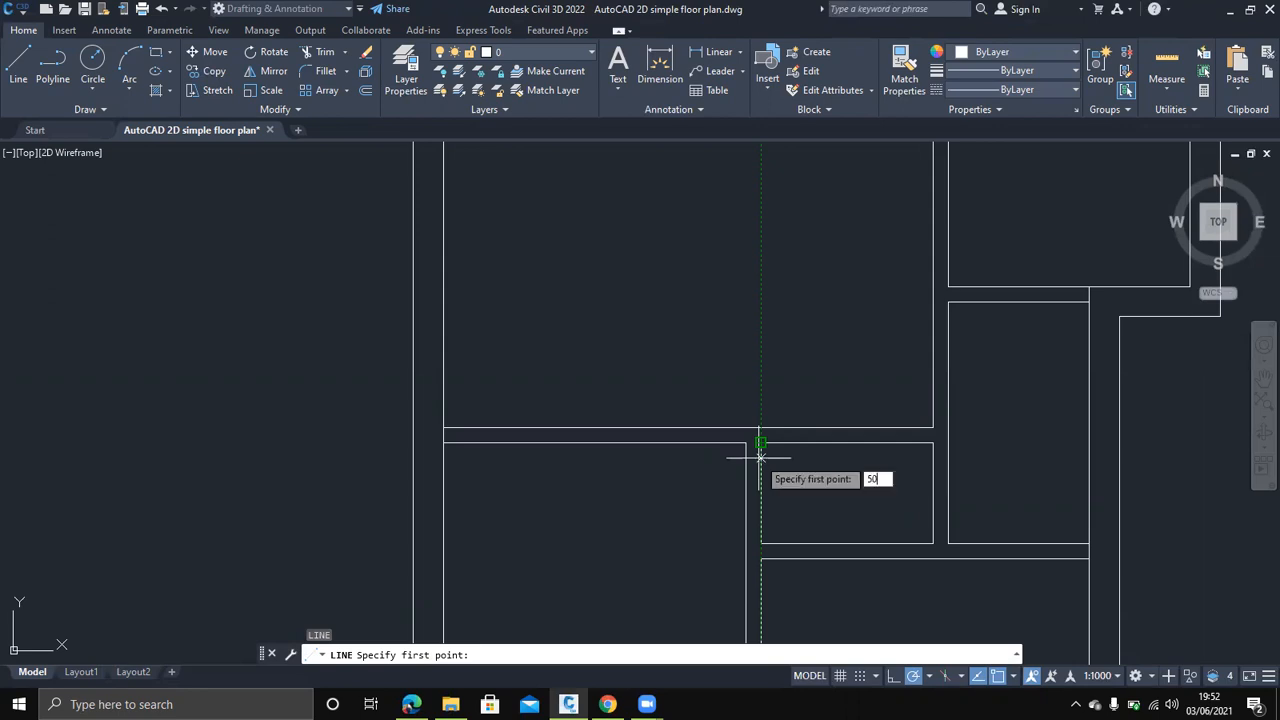
type("0")
key("Return")
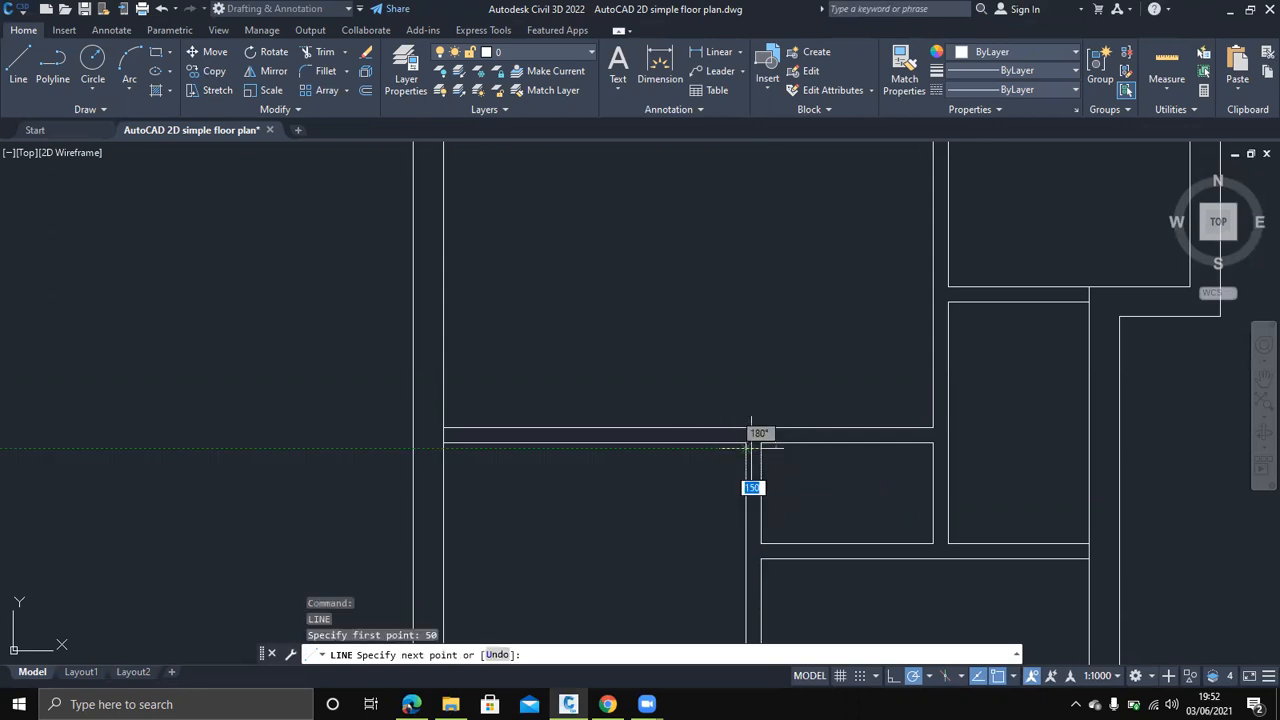
left_click(751, 447)
key("Escape")
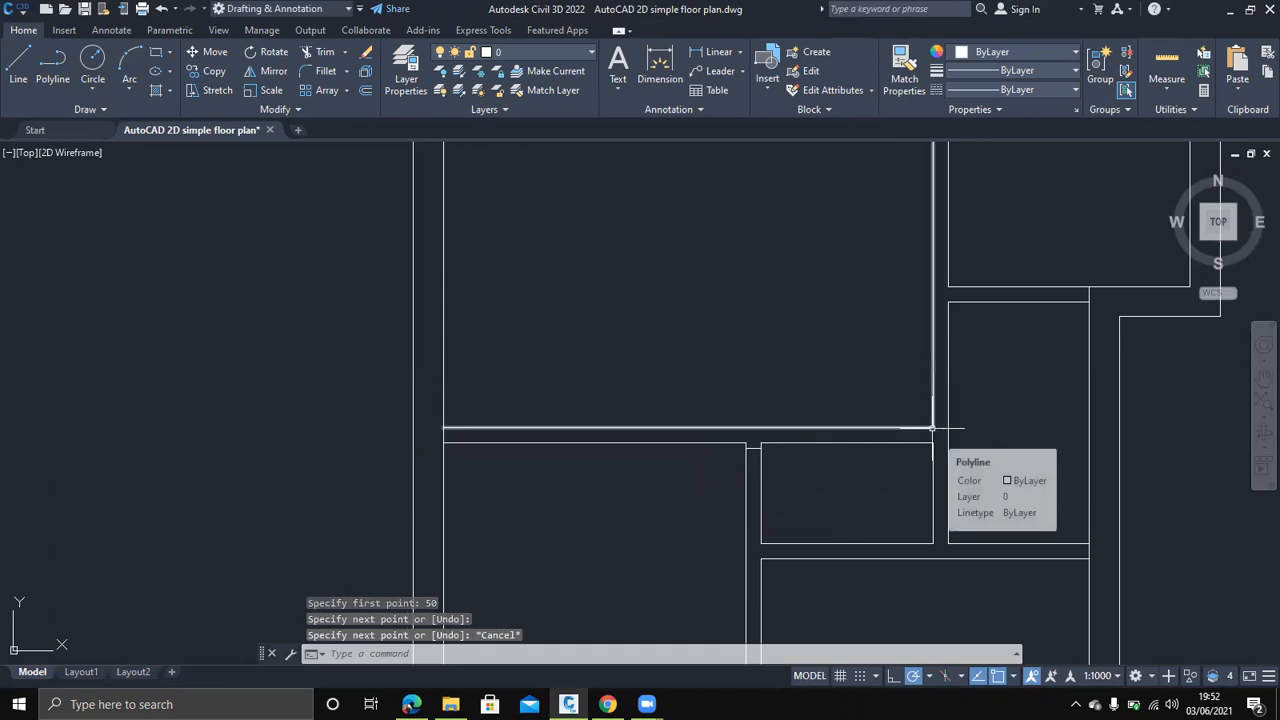
Draw a line from 600 mm left of the living room's lower-right corner down across the wall to the corridor's upper line
key("Return")
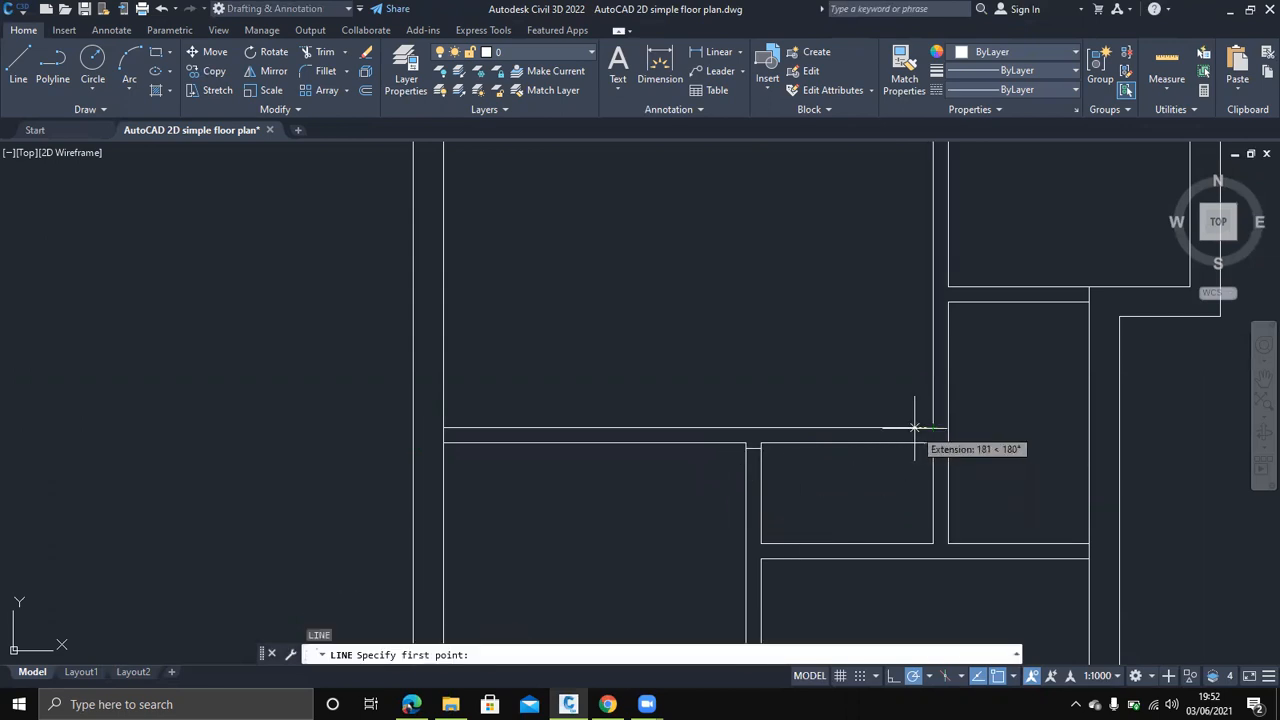
type("600")
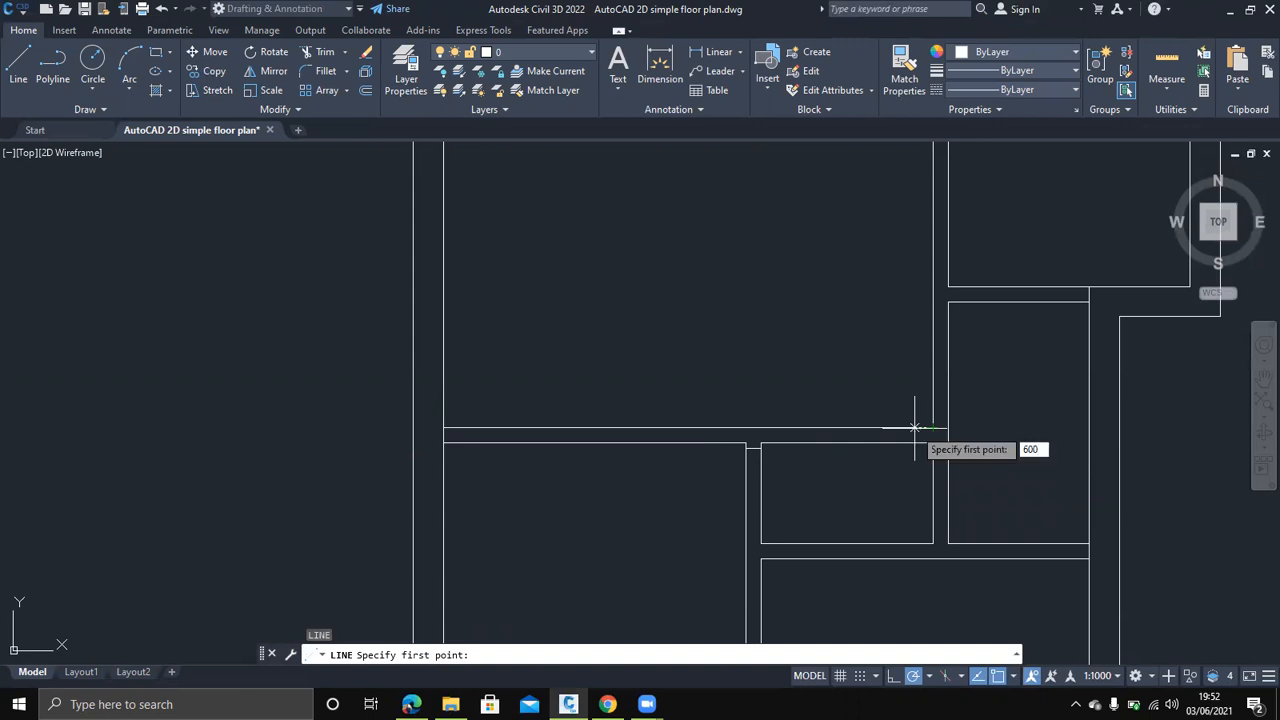
key("Return")
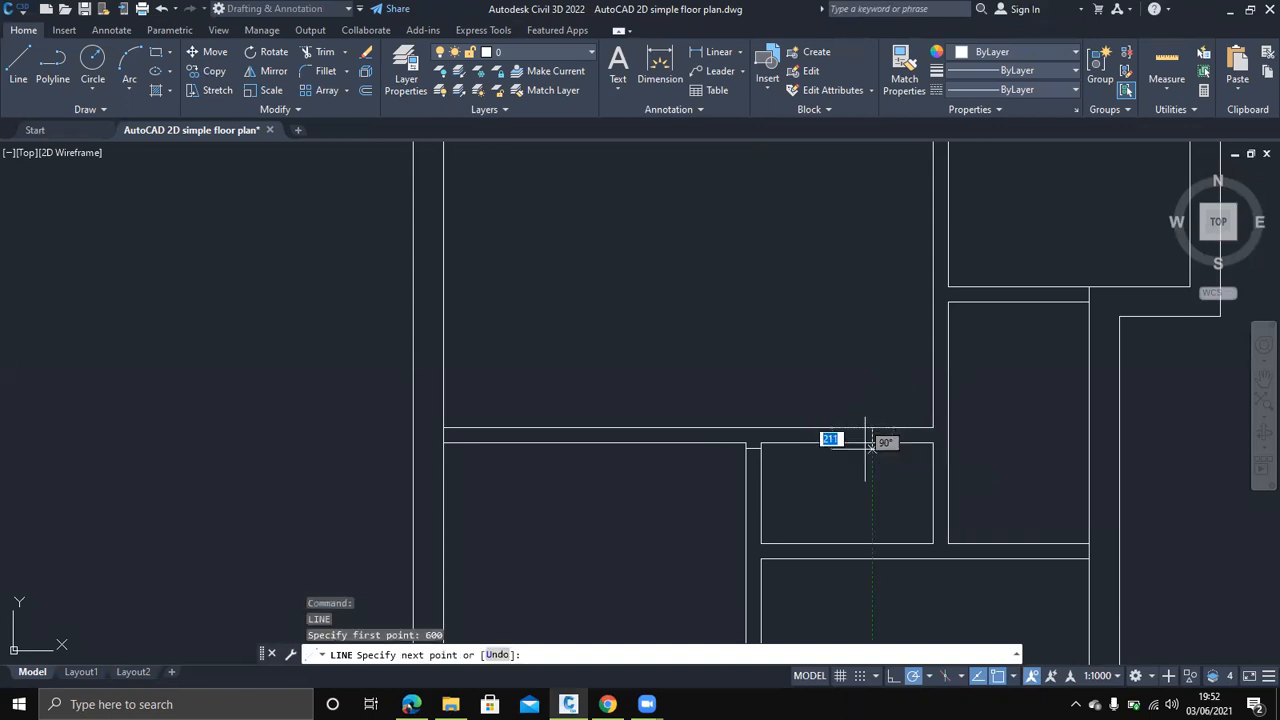
left_click(872, 441)
key("Escape")
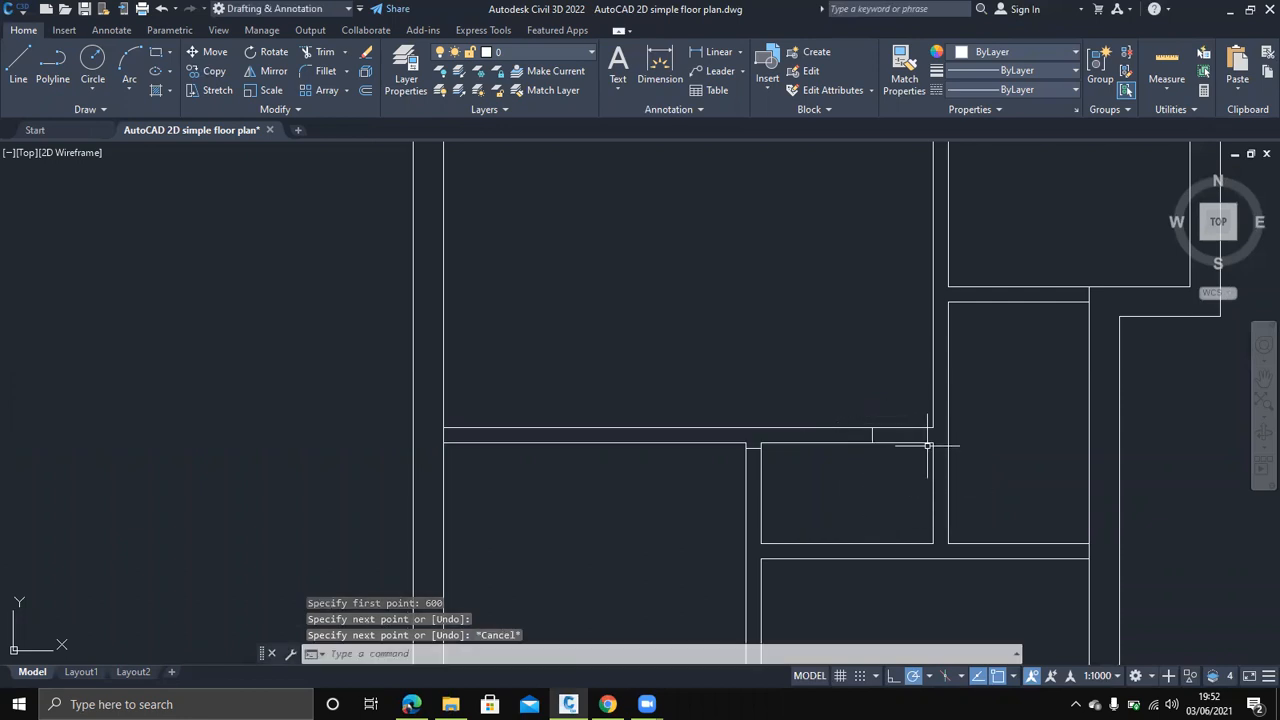
Draw a line from 50 mm below the corridor's upper-right corner across the internal wall to the bathroom's left line
key("Return")
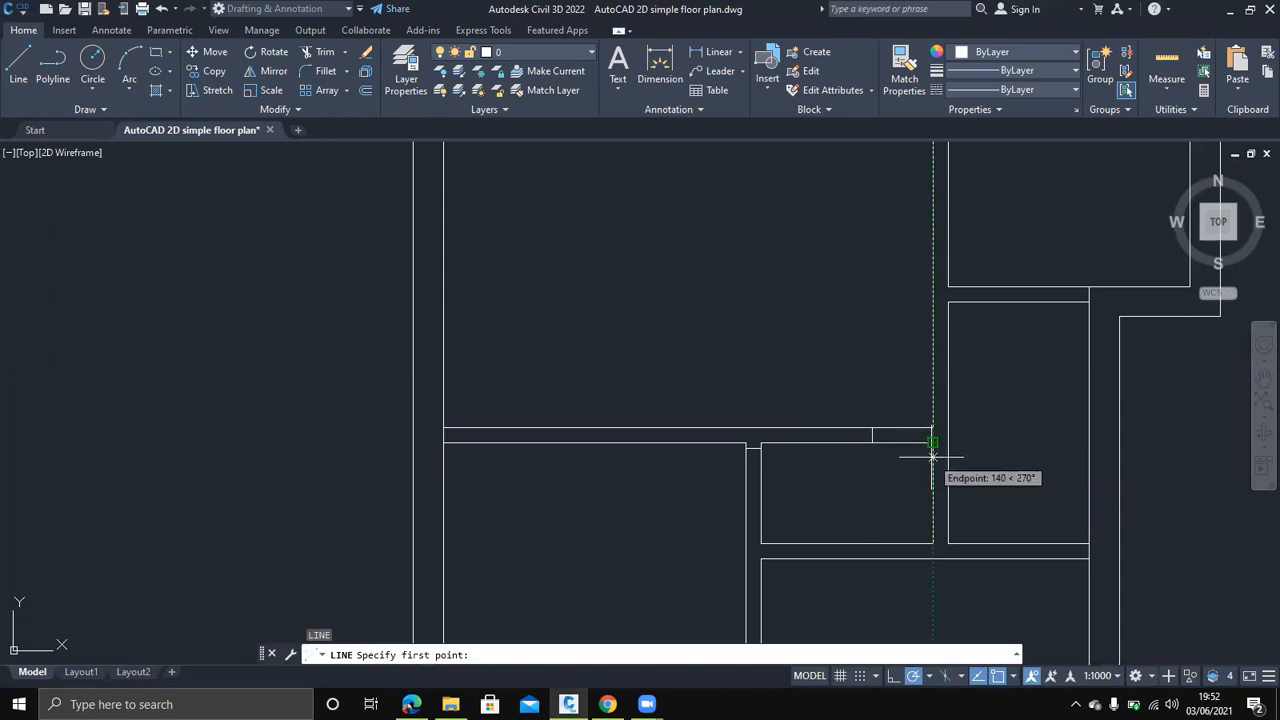
type("50")
key("Return")
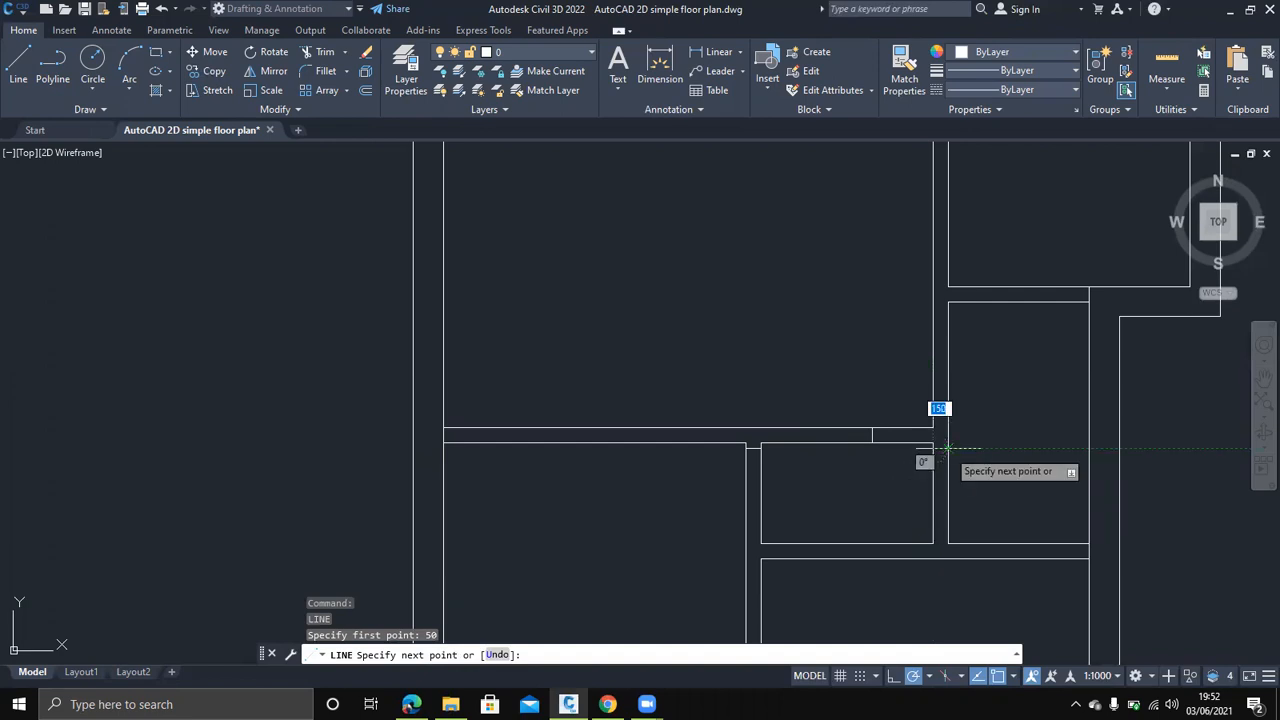
left_click(947, 448)
key("Escape")
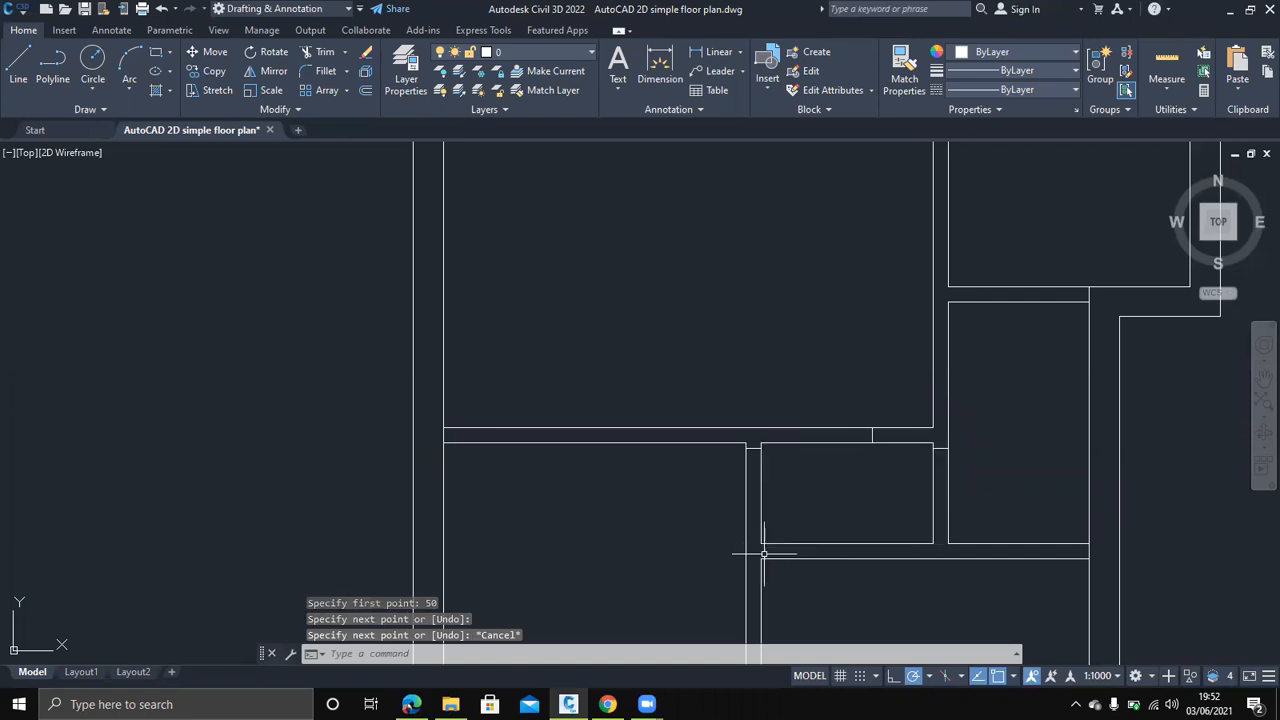
Draw a line from 300 mm right of Bedroom 2's upper-left corner up across the wall to the corridor's lower line
key("Return")
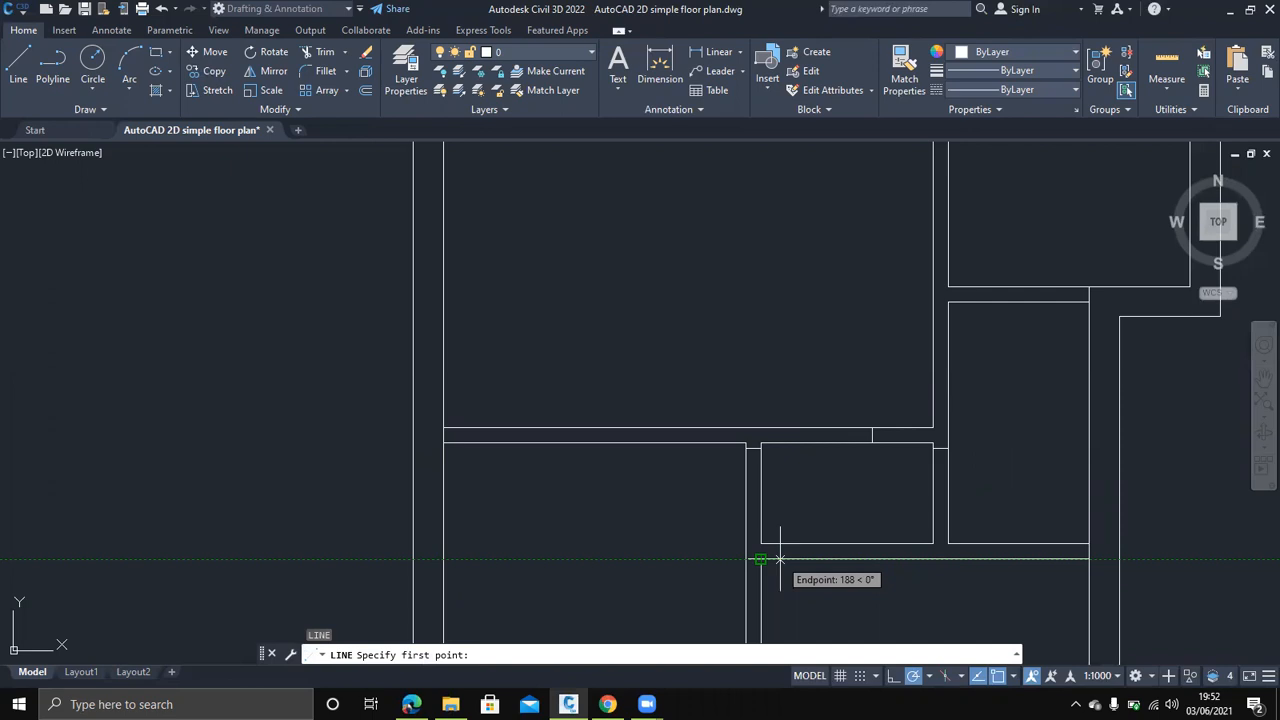
type("30")
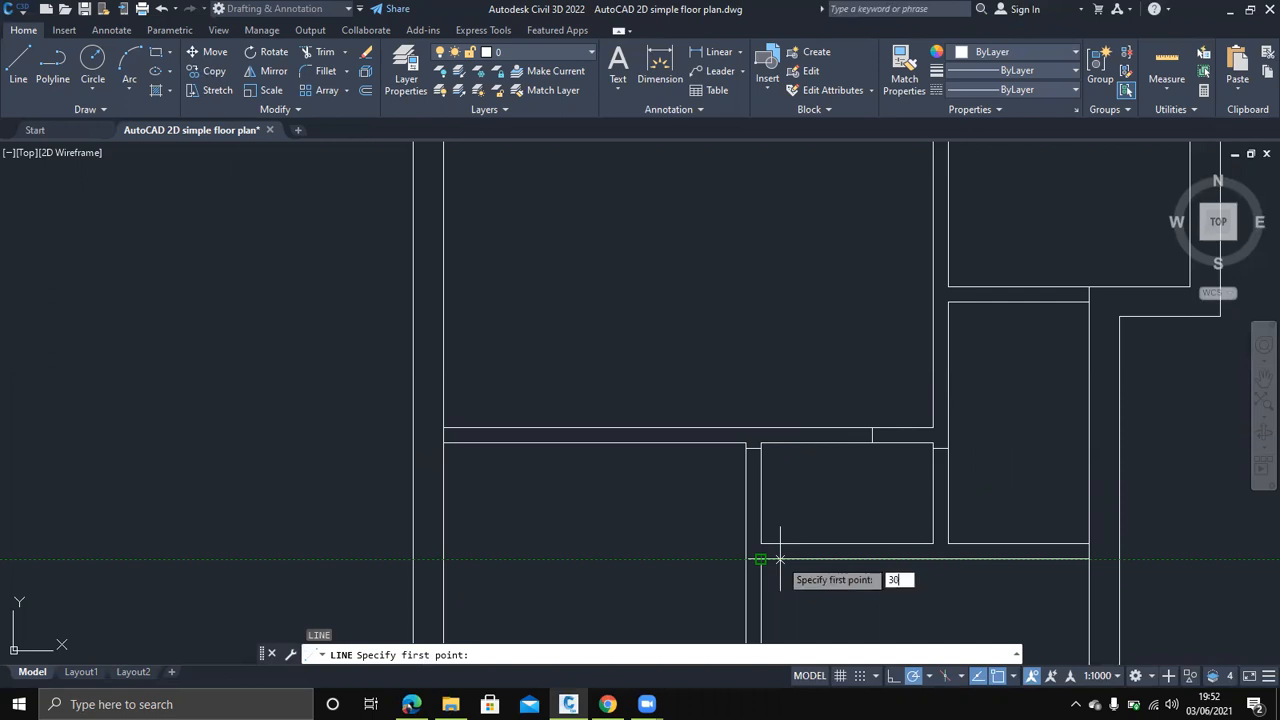
type("0")
key("Return")
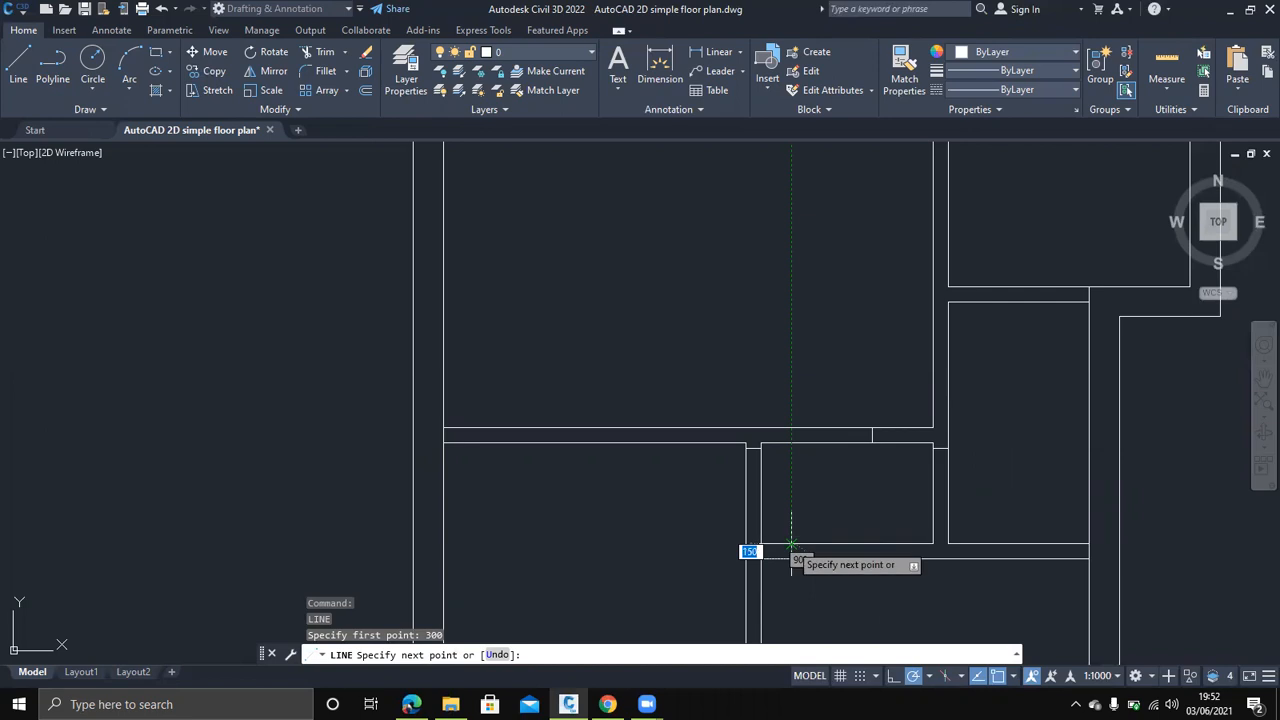
key("Escape")
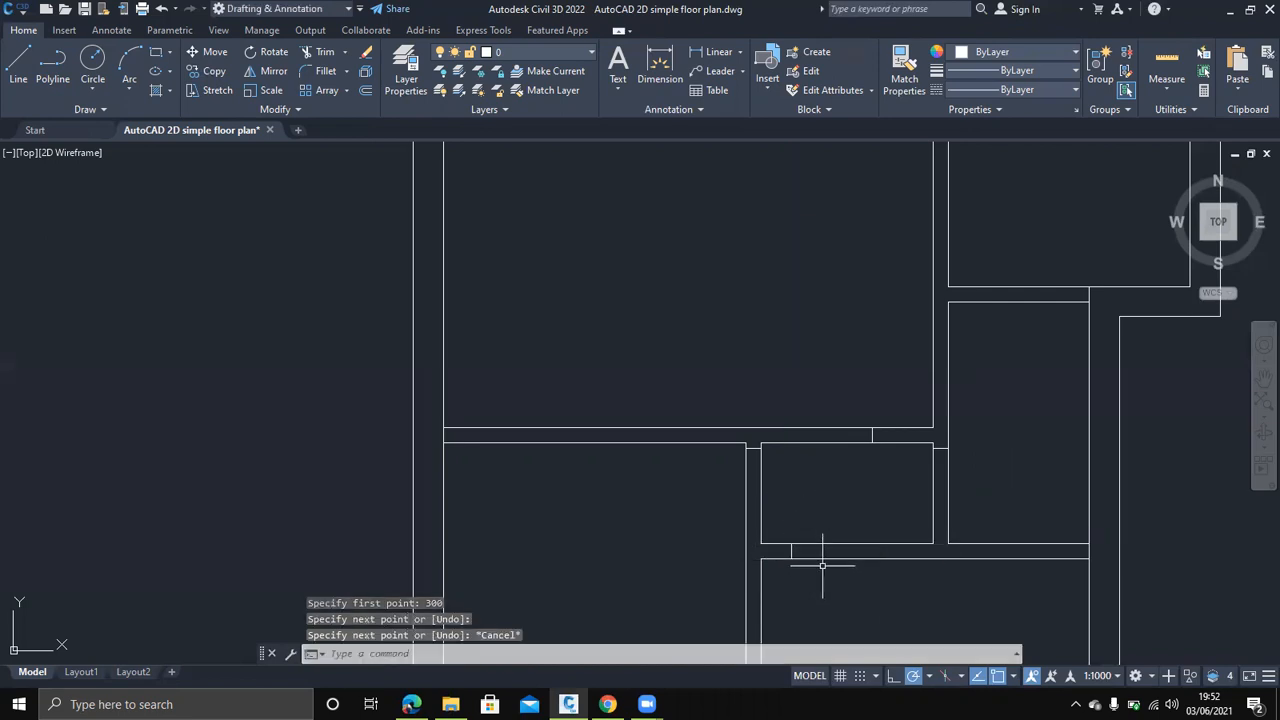
Draw a line from Bedroom 2's upper-right corner straight across the right external wall to its outer face
middle_click_drag(849, 586, 757, 471)
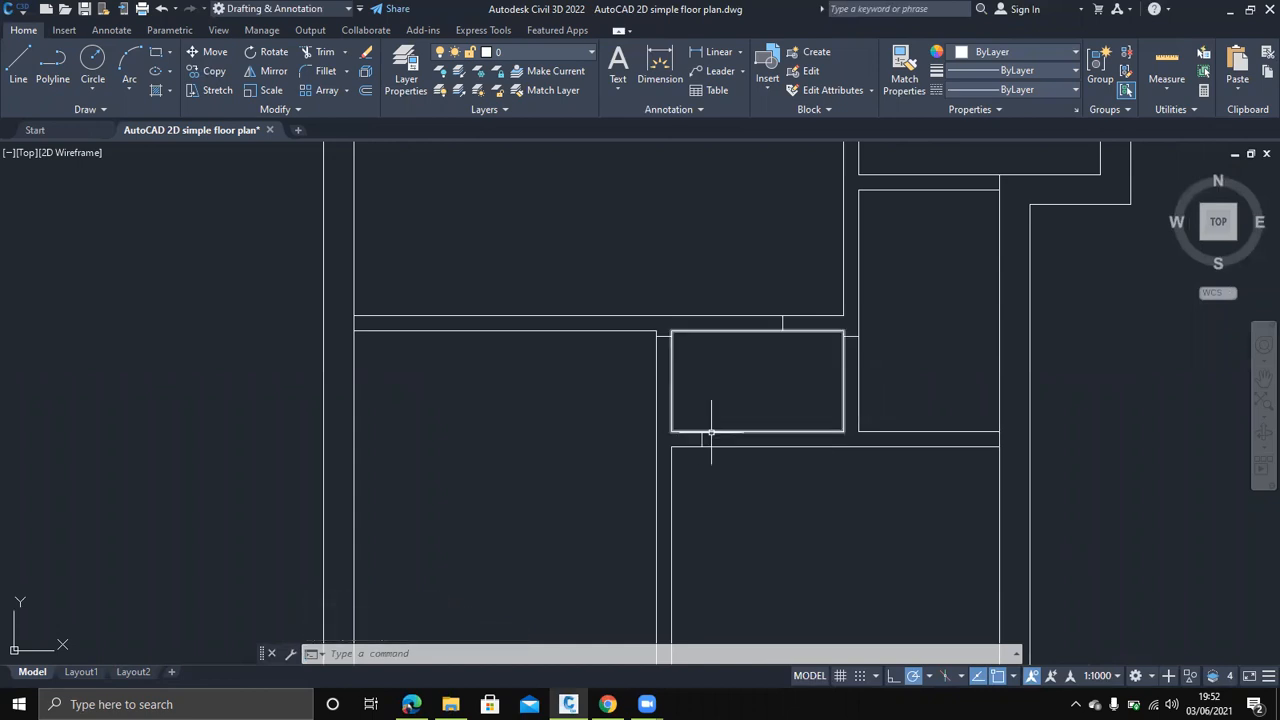
middle_click_drag(731, 486, 694, 423)
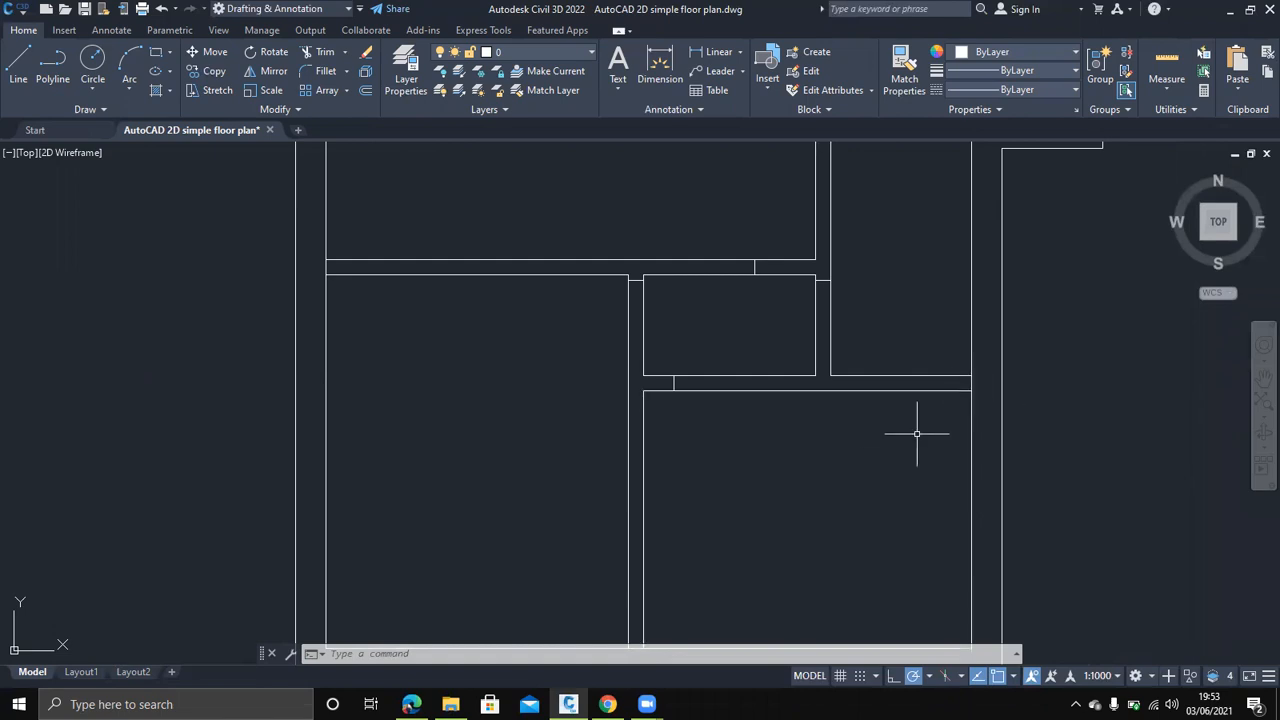
type("l")
key("Return")
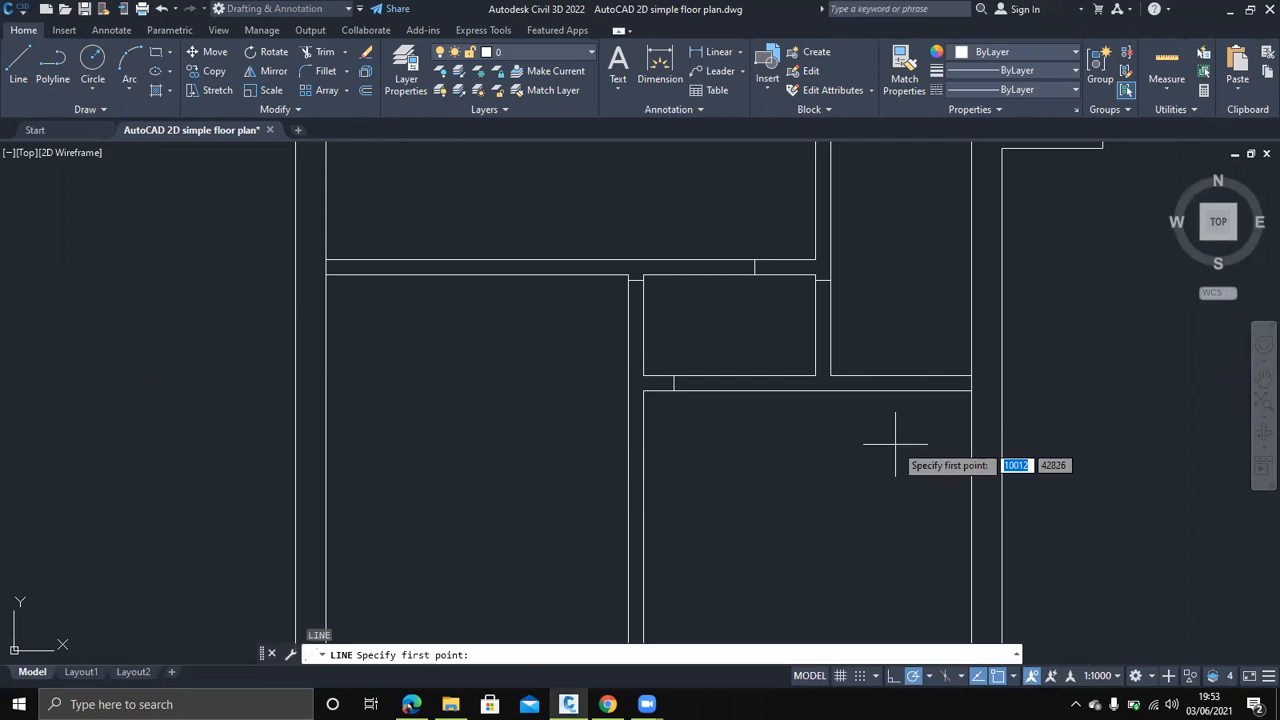
left_click(974, 388)
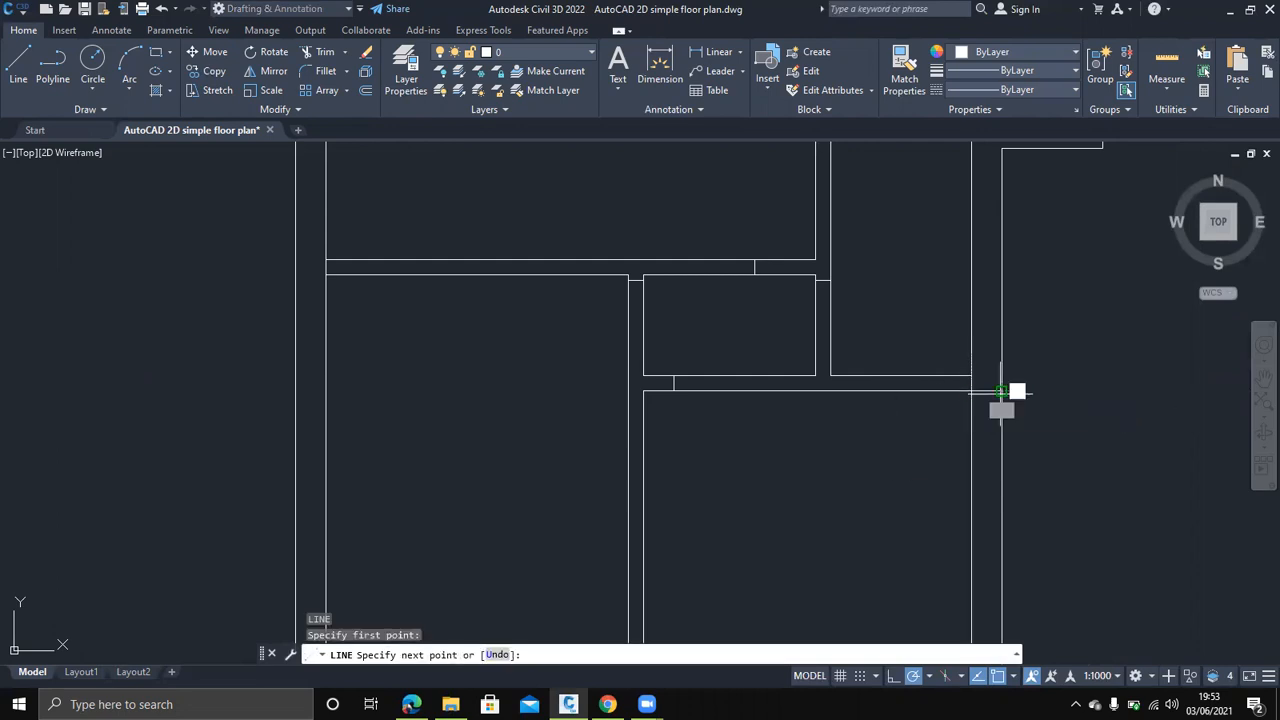
left_click(1003, 390)
key("Escape")
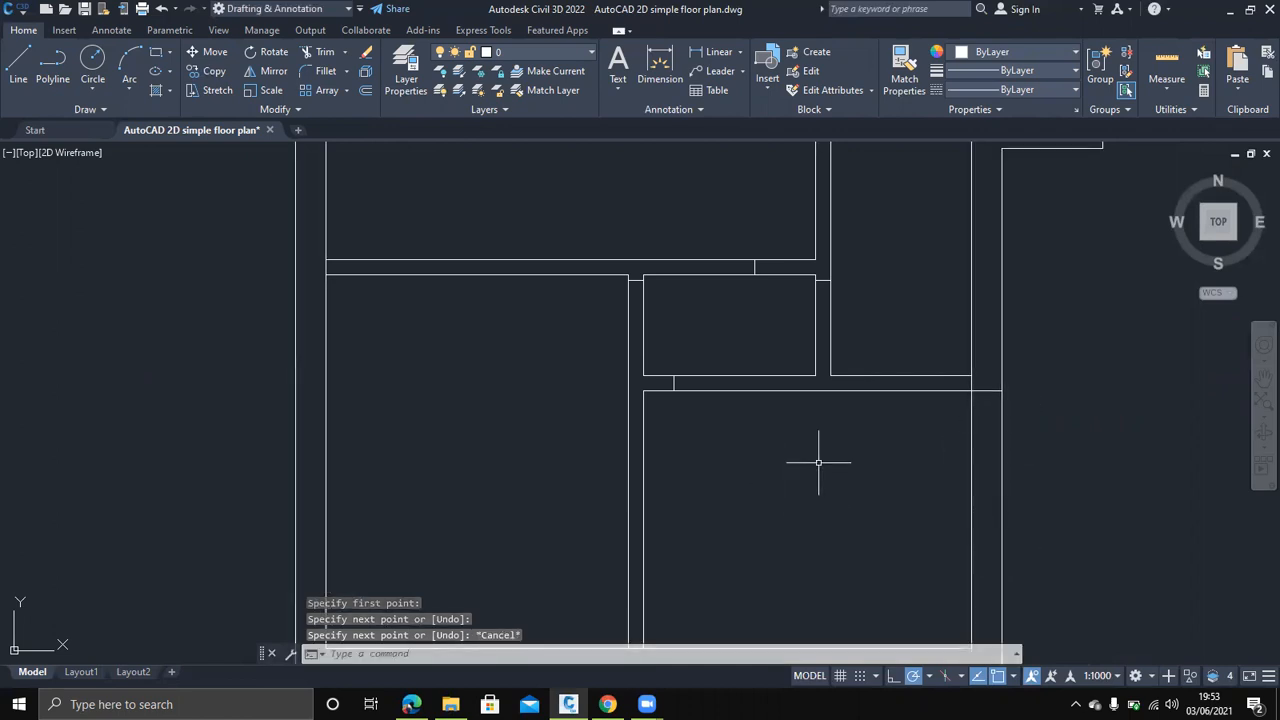
scroll(766, 517, "up", 1)
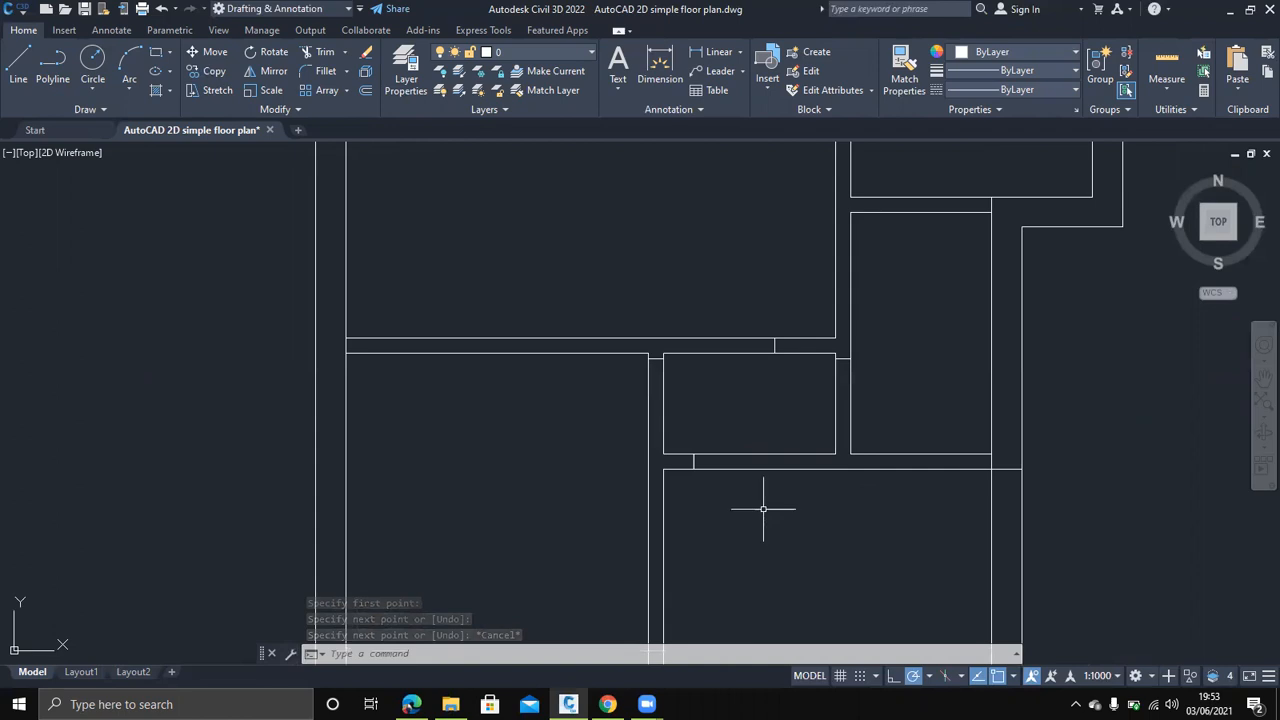
Offset the opening lines in the living room's left external wall and right internal wall 900 mm downward
scroll(763, 508, "up", 1)
scroll(757, 486, "down", 1)
scroll(751, 480, "down", 1)
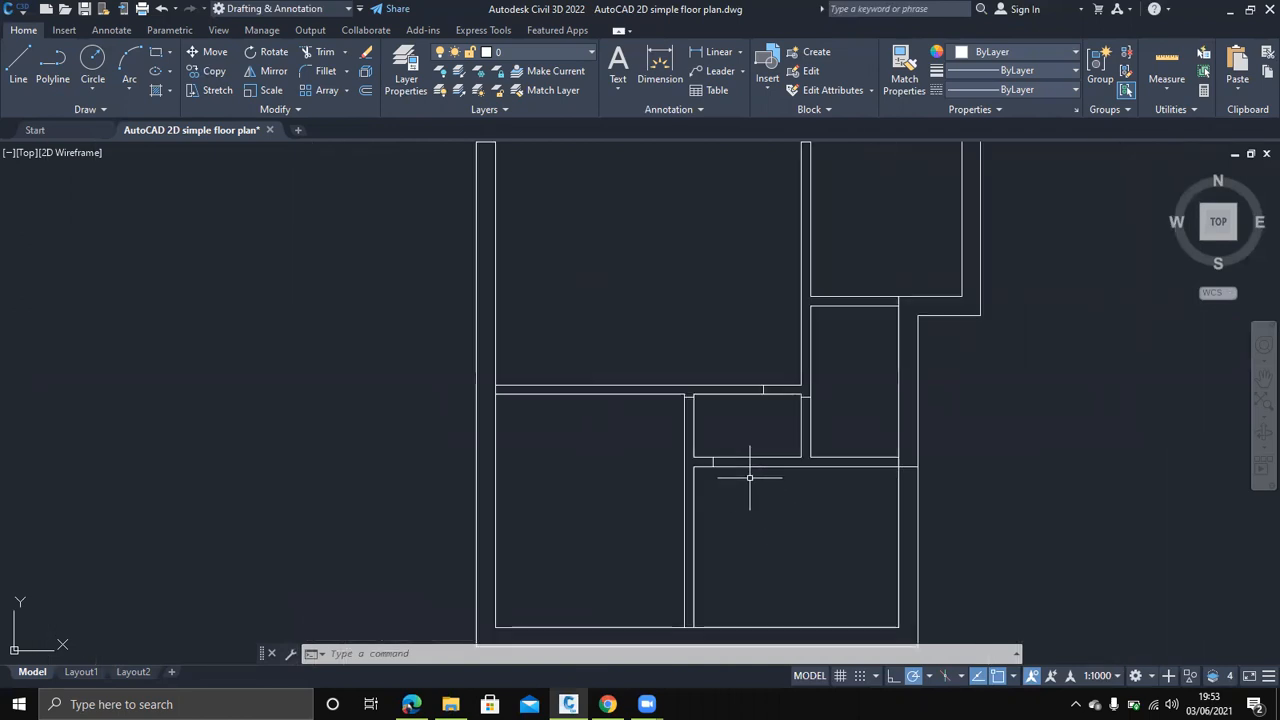
middle_click_drag(672, 299, 726, 361)
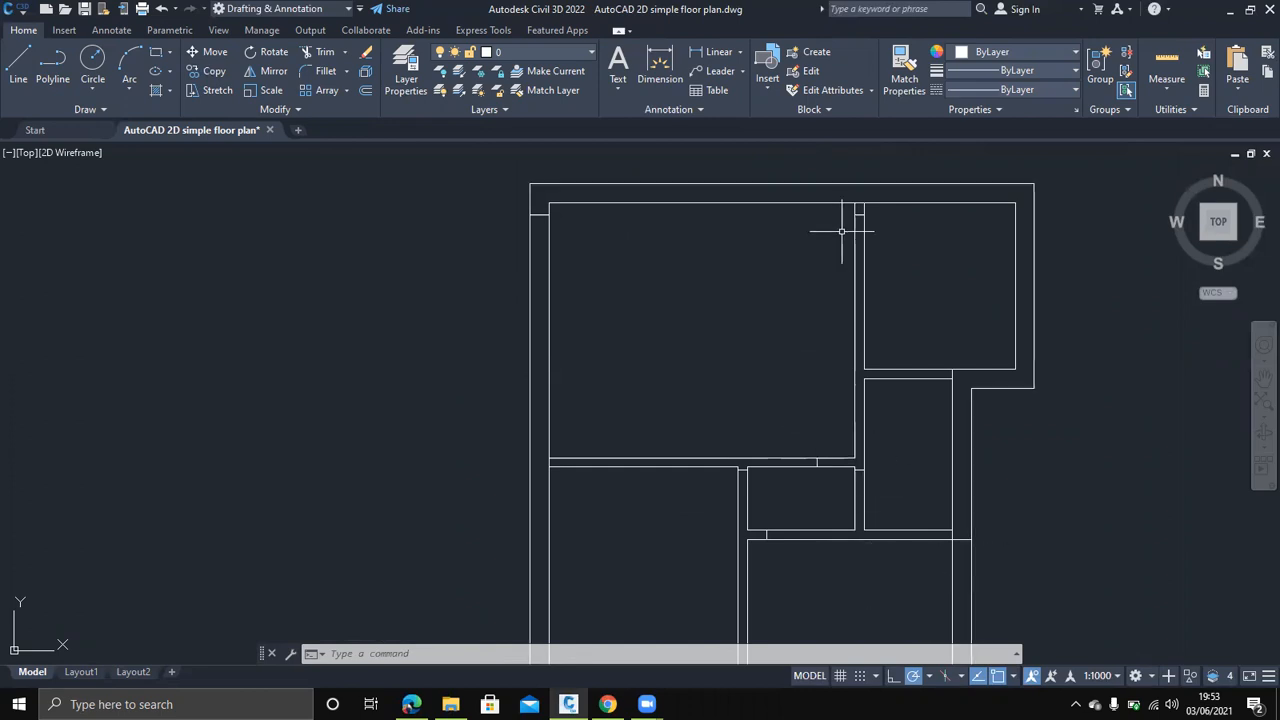
type("o")
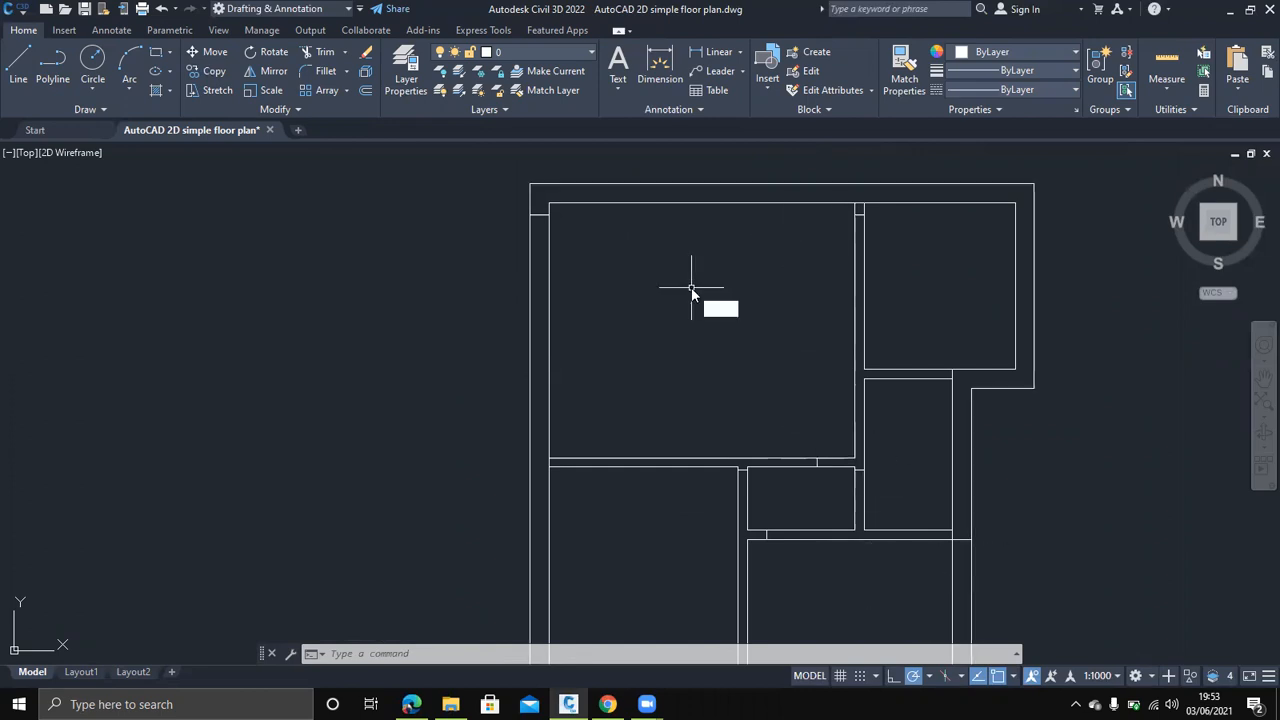
key("Return")
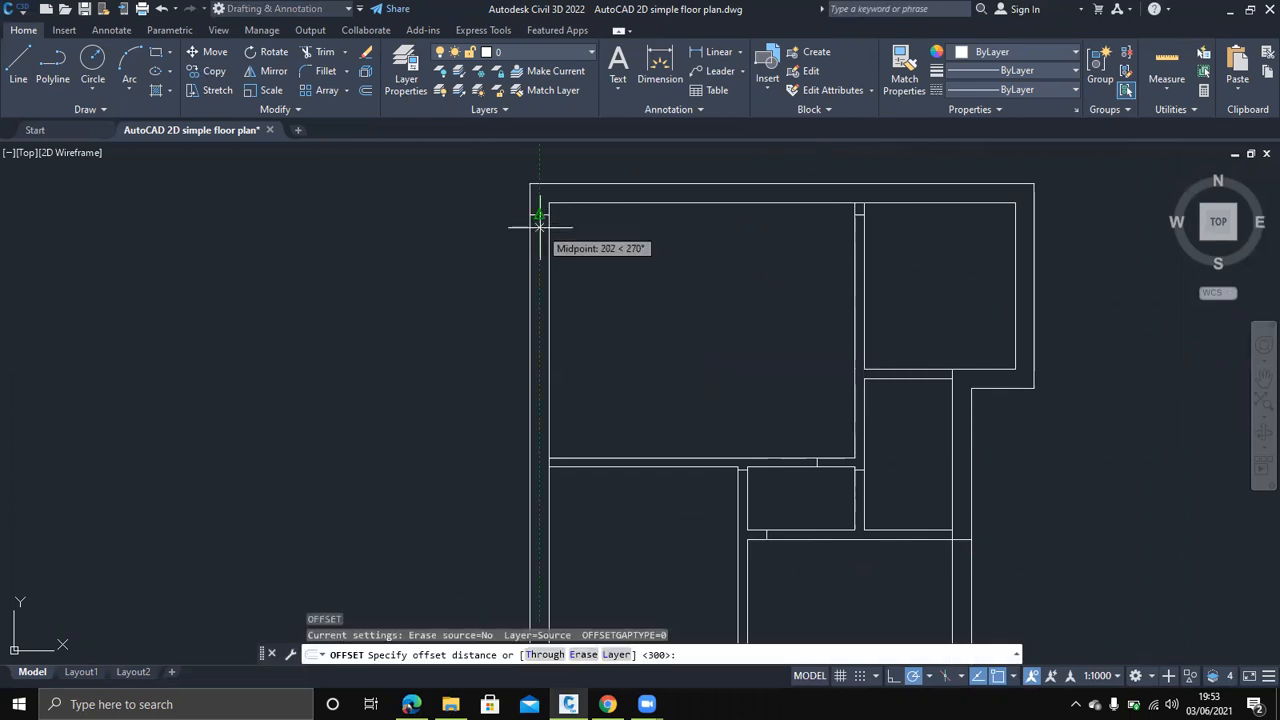
scroll(543, 226, "up", 2)
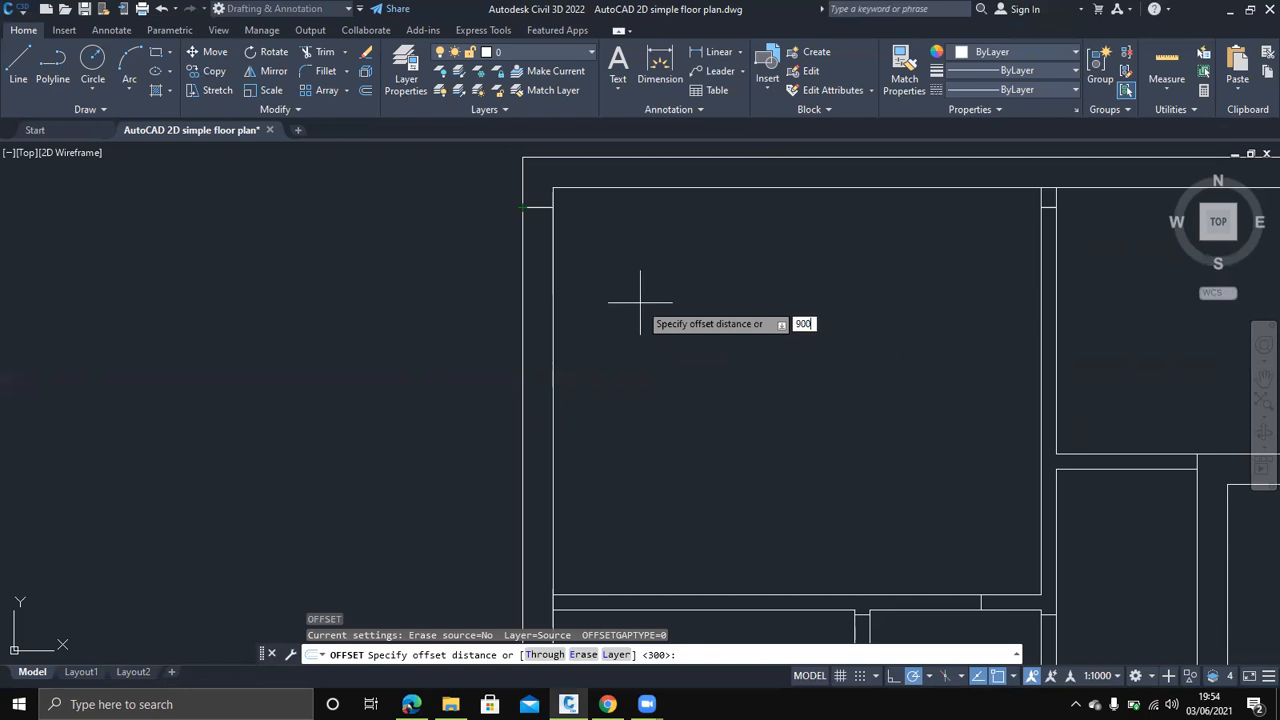
key("Return")
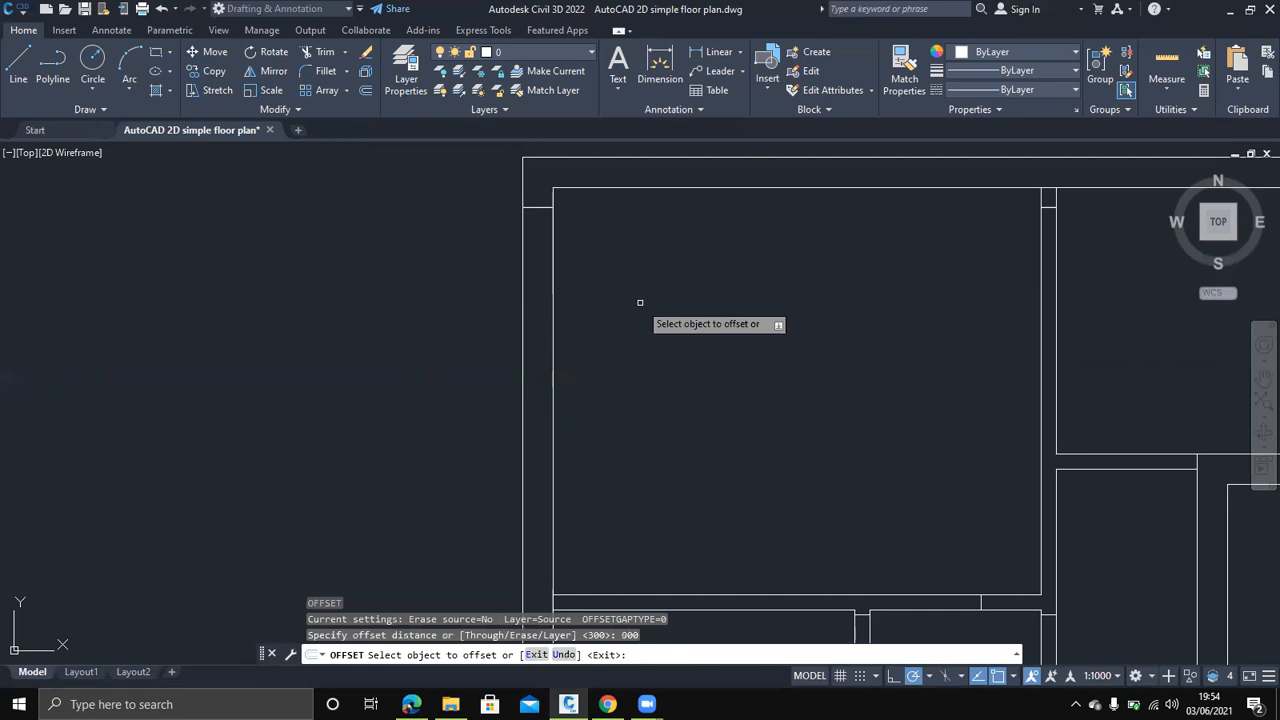
left_click(522, 207)
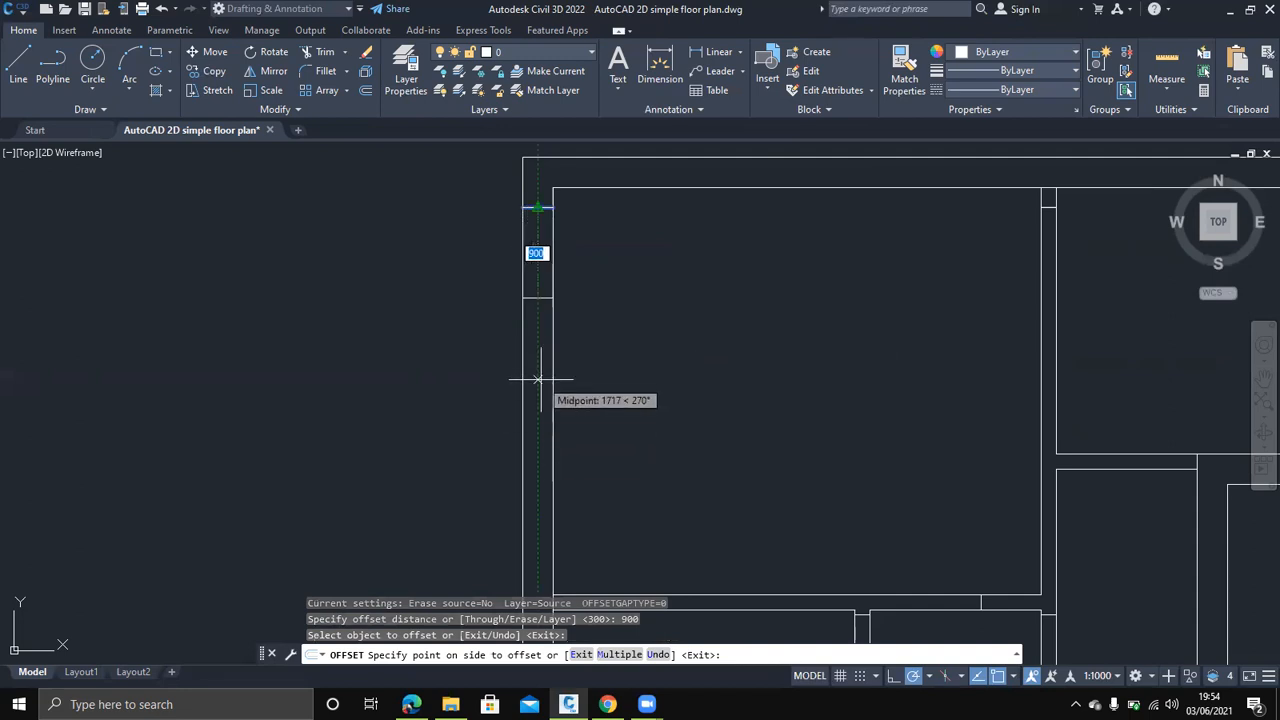
left_click(537, 380)
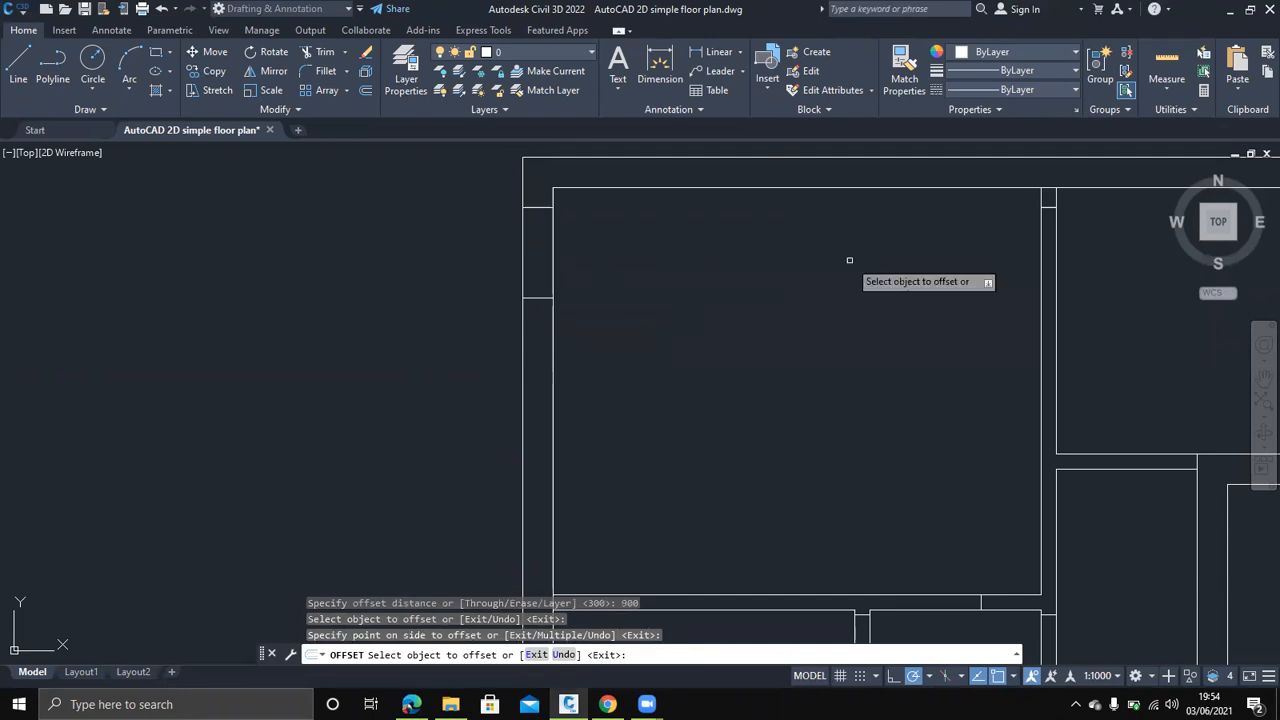
left_click(1046, 213)
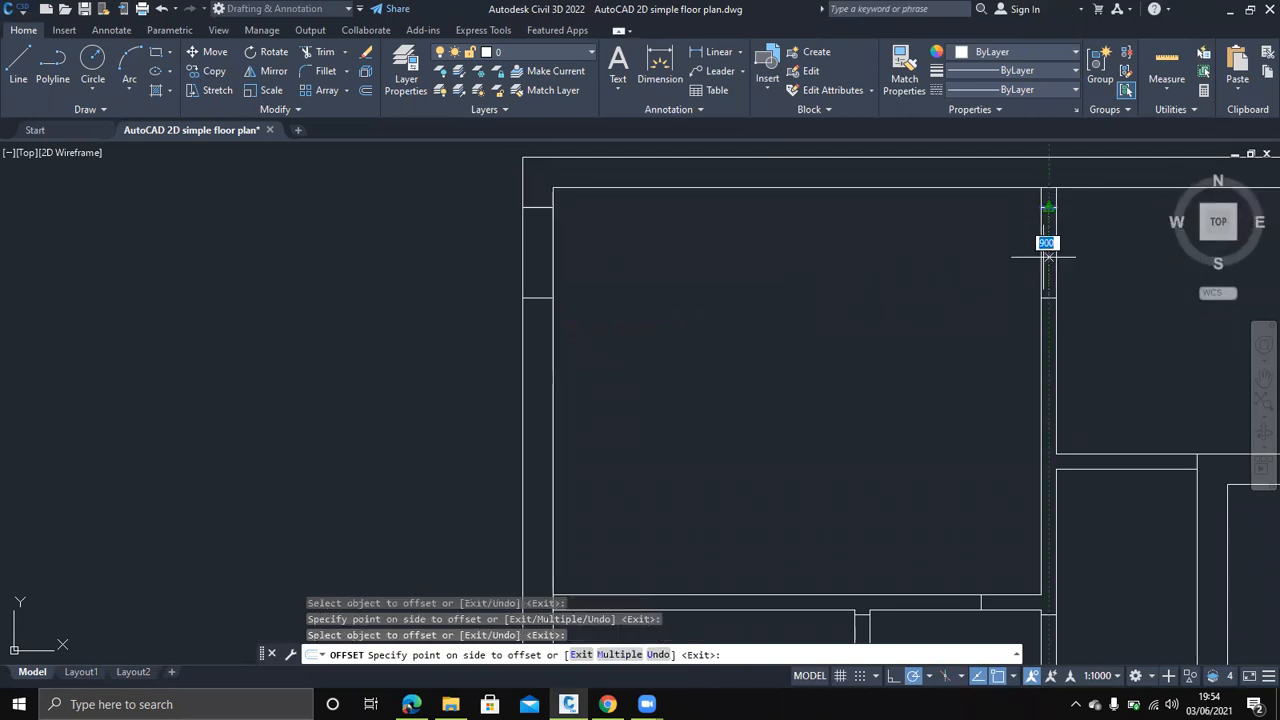
left_click(1048, 314)
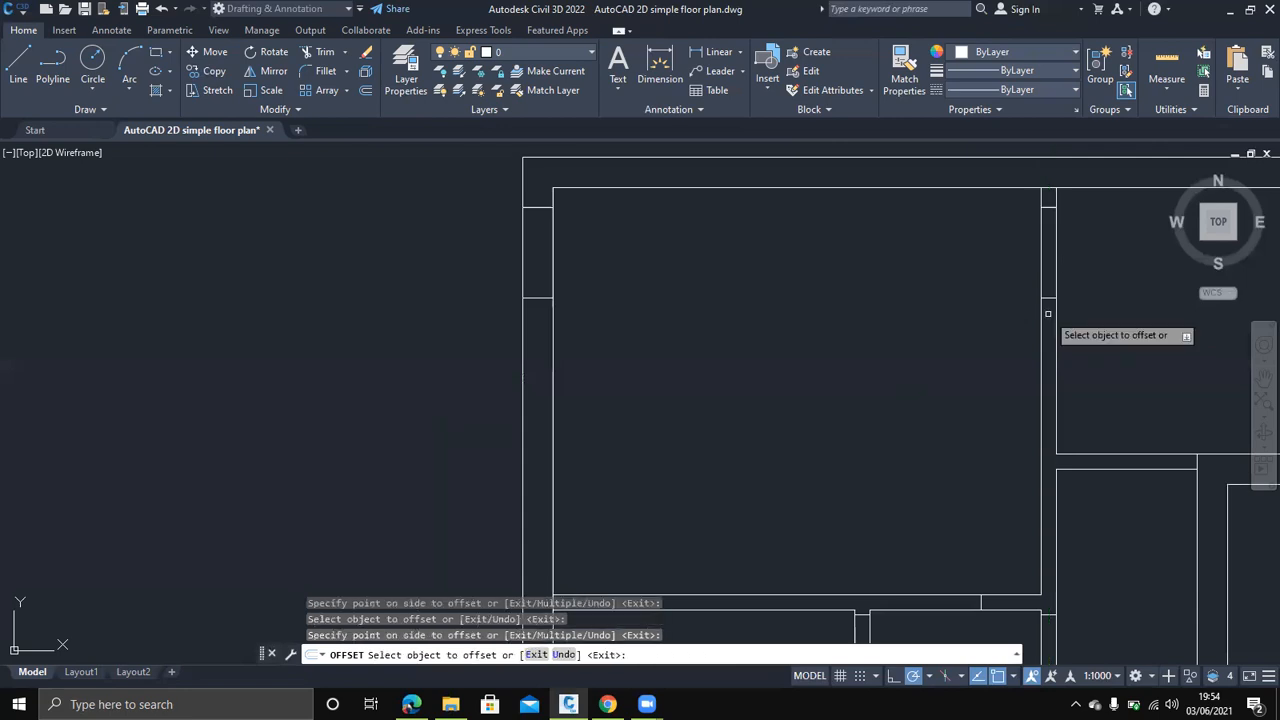
Offset the opening line above the corridor 900 mm to the left and the one in the corridor's left wall 900 mm down
middle_click_drag(930, 421, 914, 291)
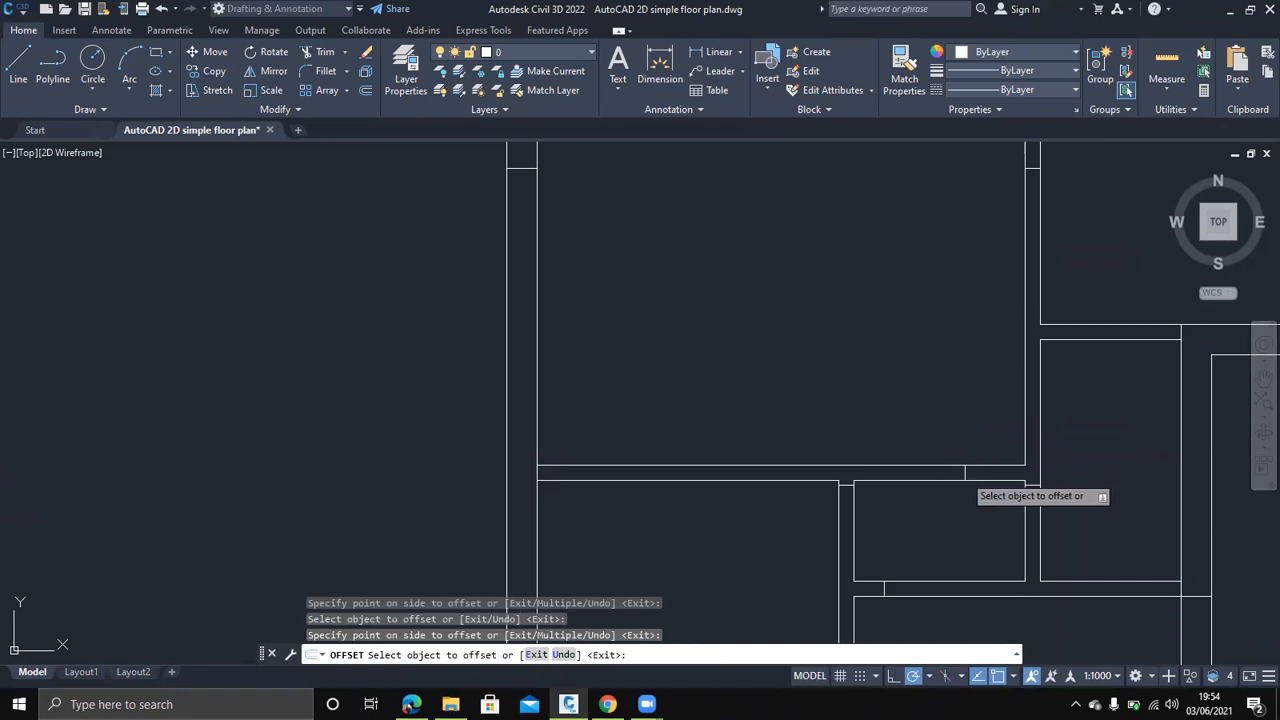
left_click(963, 475)
left_click(860, 471)
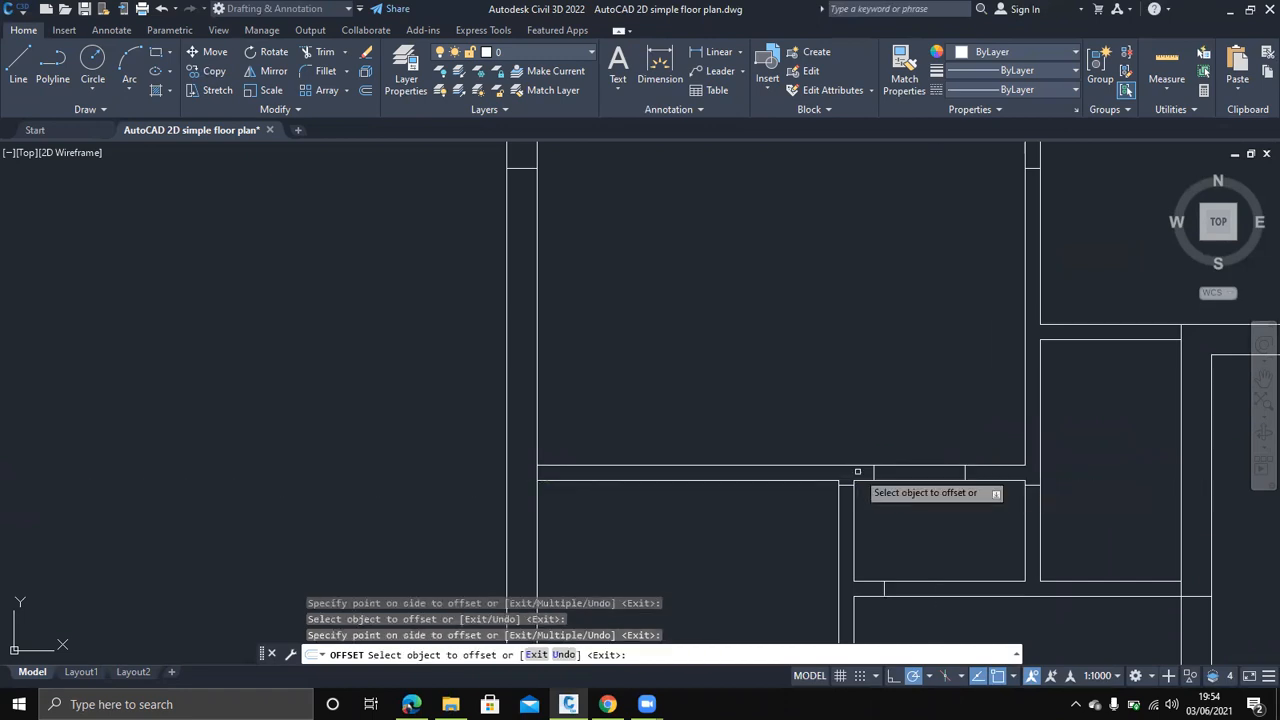
left_click(840, 495)
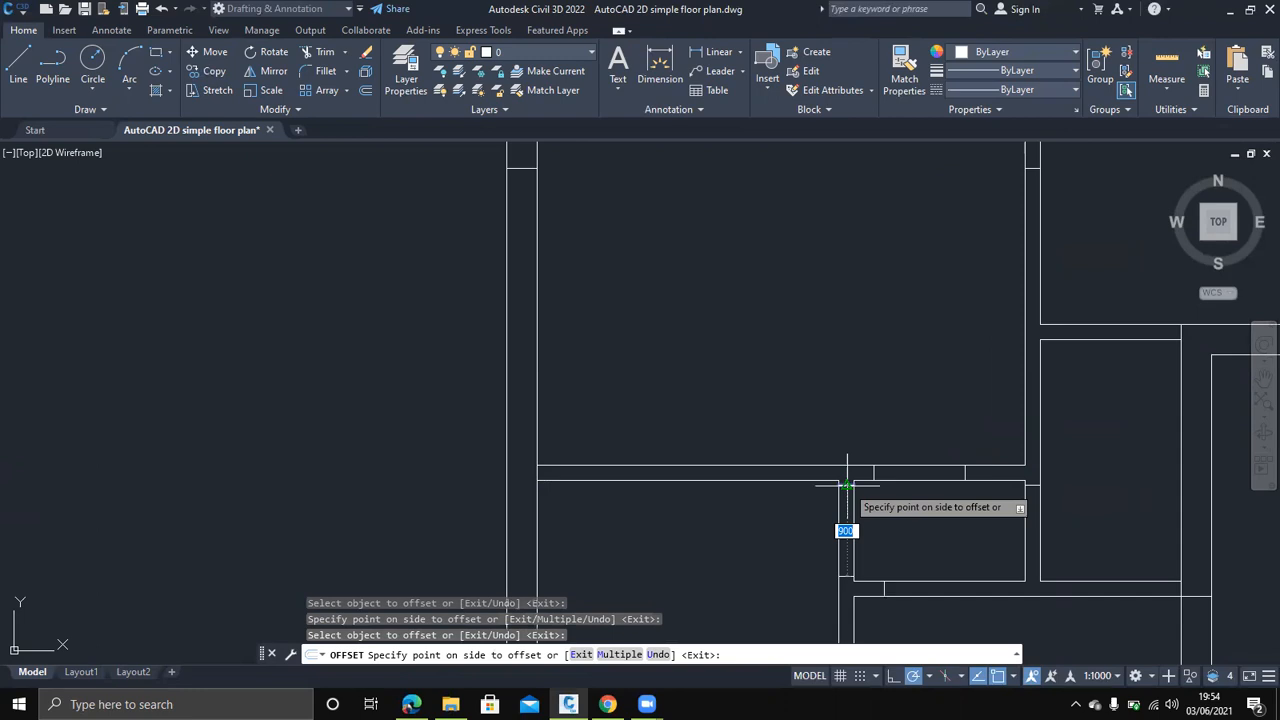
left_click(852, 535)
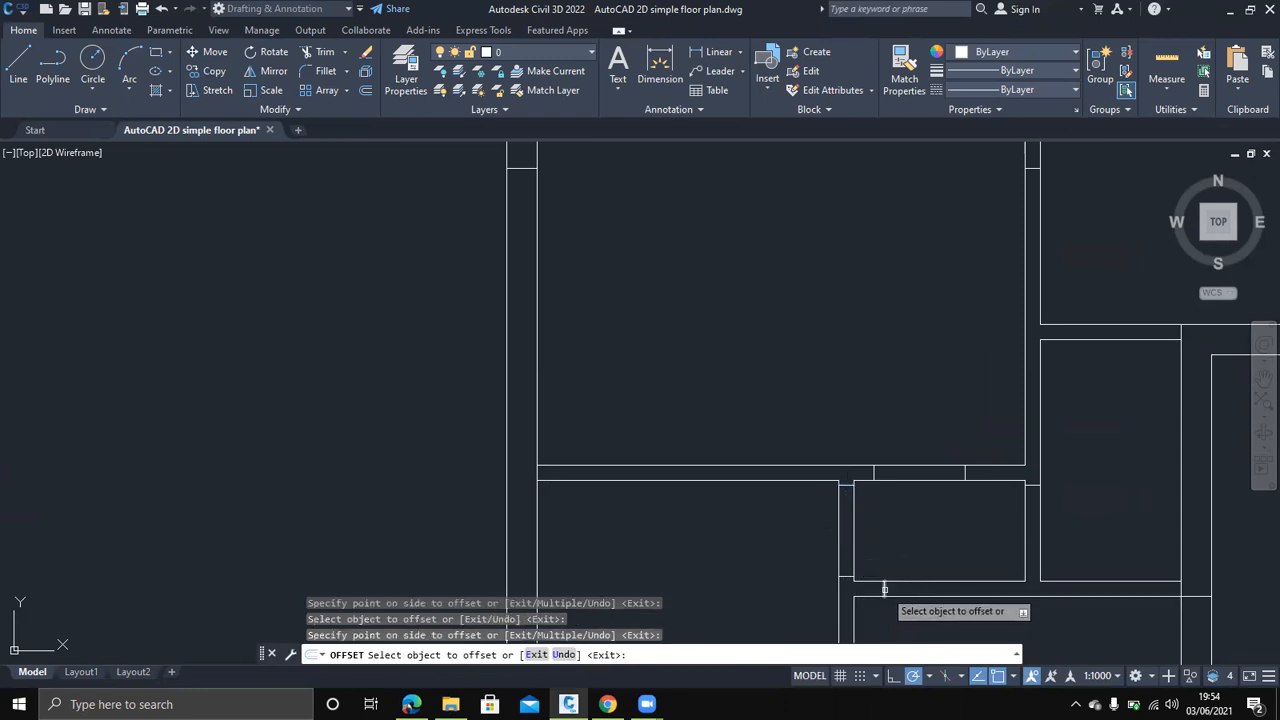
Offset Bedroom 2's upper-wall opening line 900 mm to the right and the corridor–bathroom wall's opening line 900 mm down
left_click(877, 592)
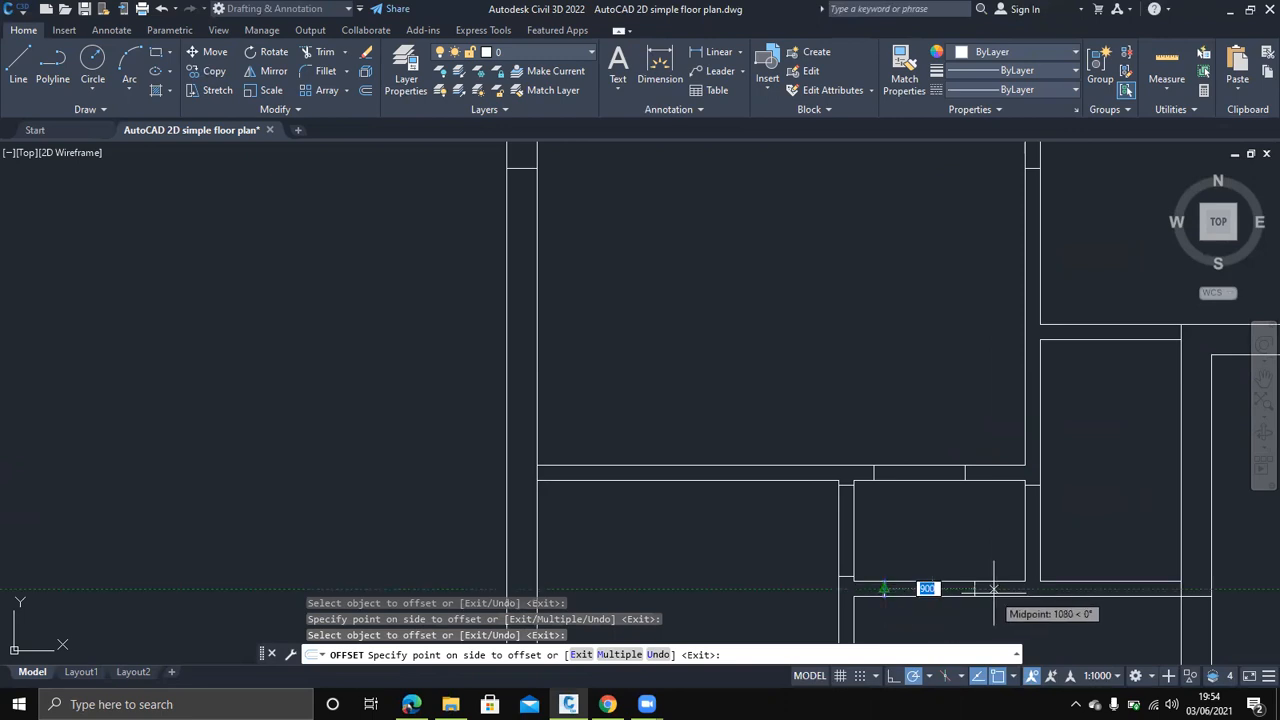
left_click(978, 589)
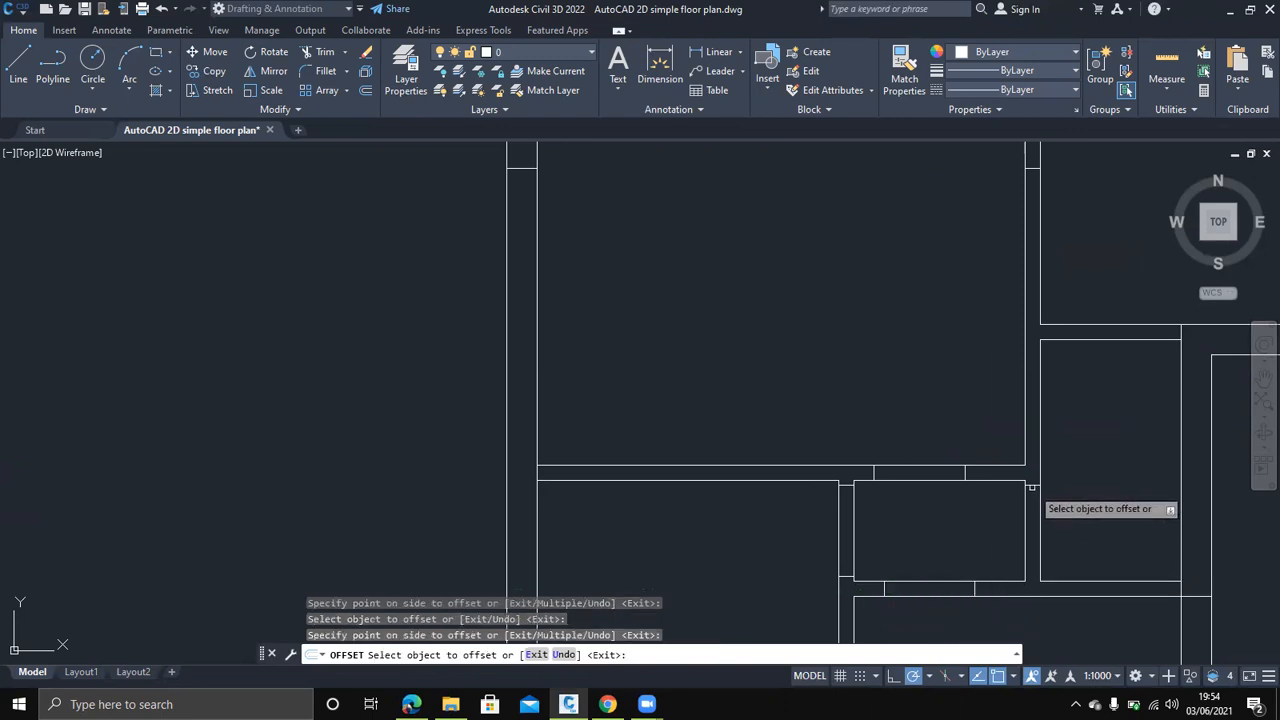
left_click(1030, 445)
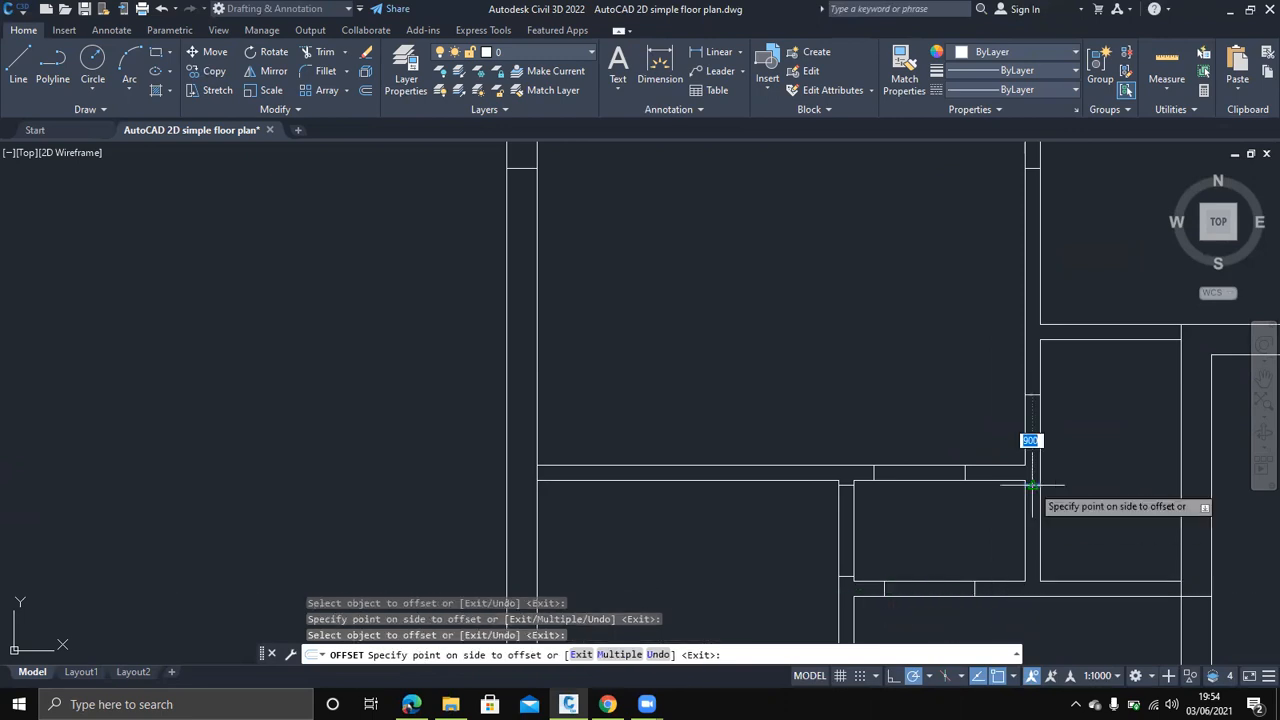
left_click(1031, 540)
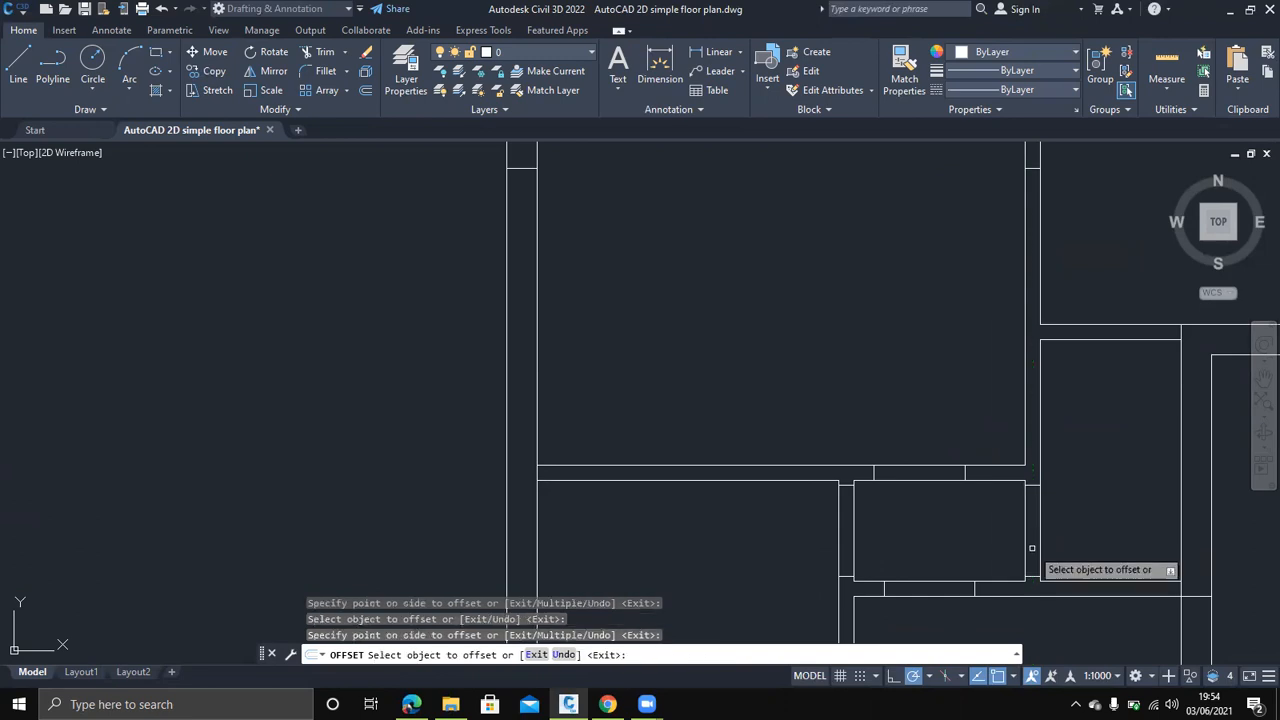
Offset the opening line in Bedroom 2's right external wall 900 mm downward
left_click(1196, 597)
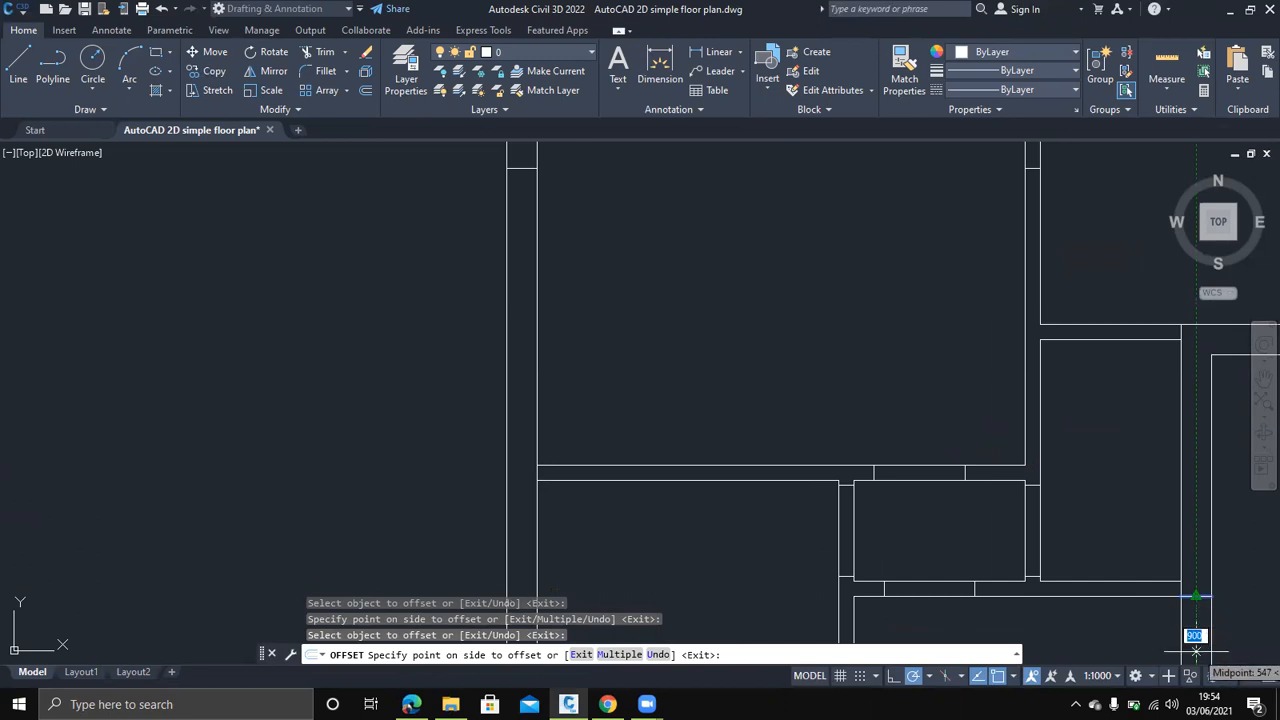
left_click(1195, 607)
scroll(1194, 610, "down", 2)
middle_click_drag(1194, 616, 1194, 467)
middle_click_drag(1070, 524, 868, 545)
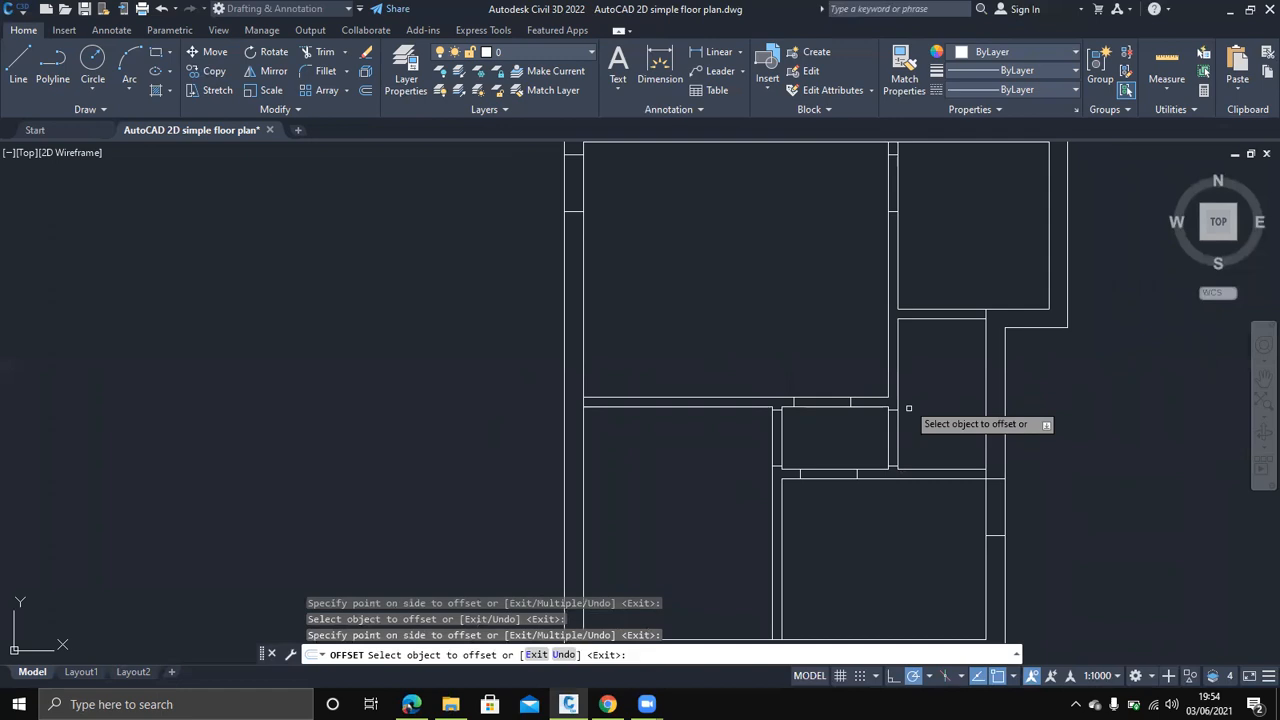
scroll(789, 343, "down", 2)
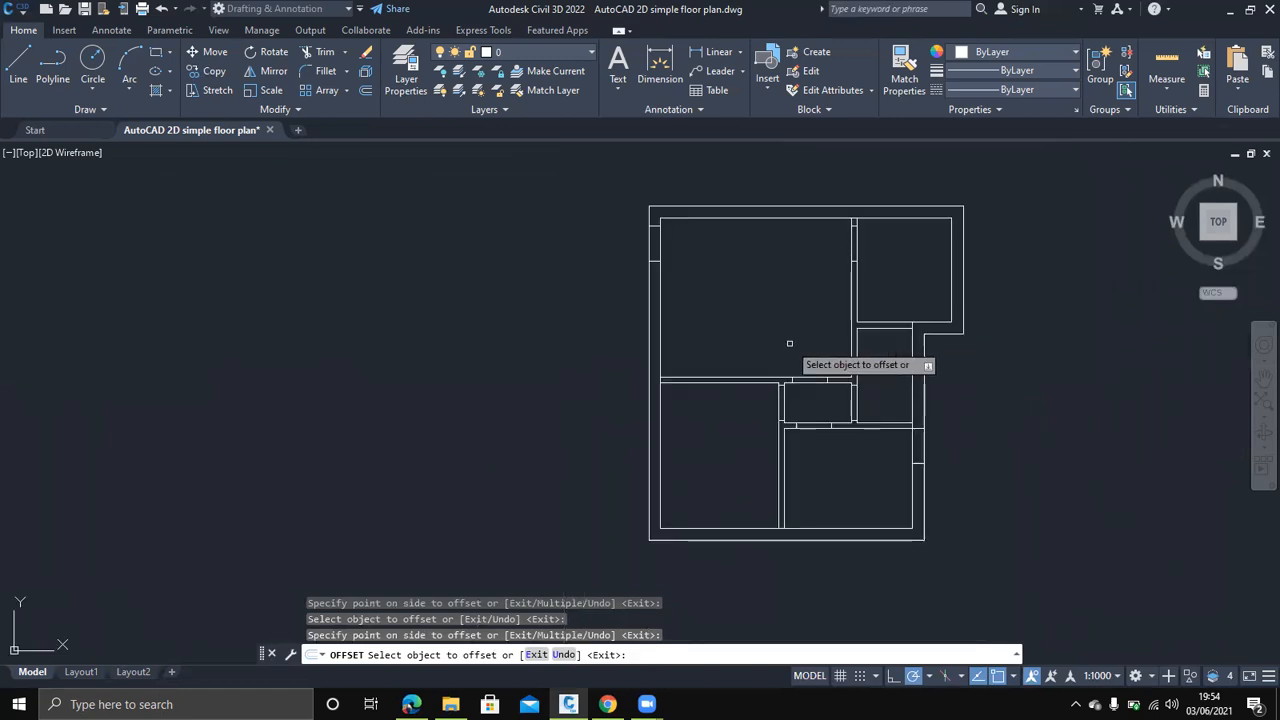
scroll(789, 343, "up", 2)
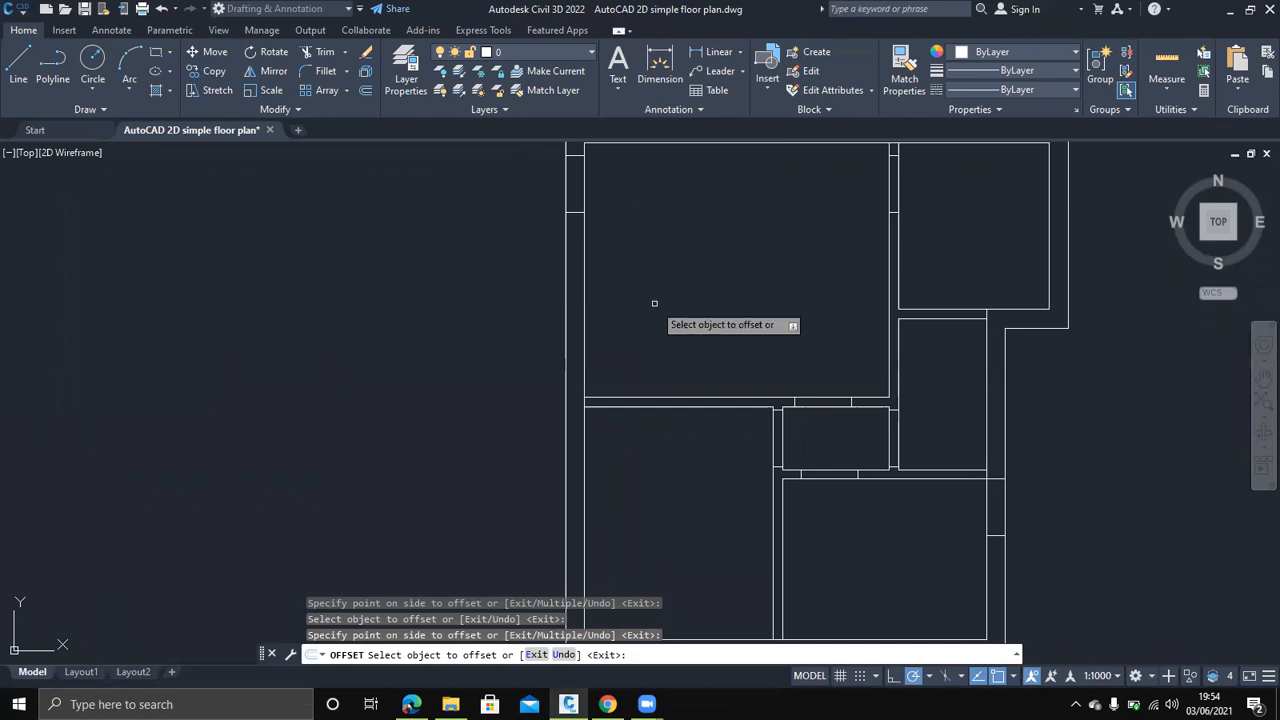
key("Return")
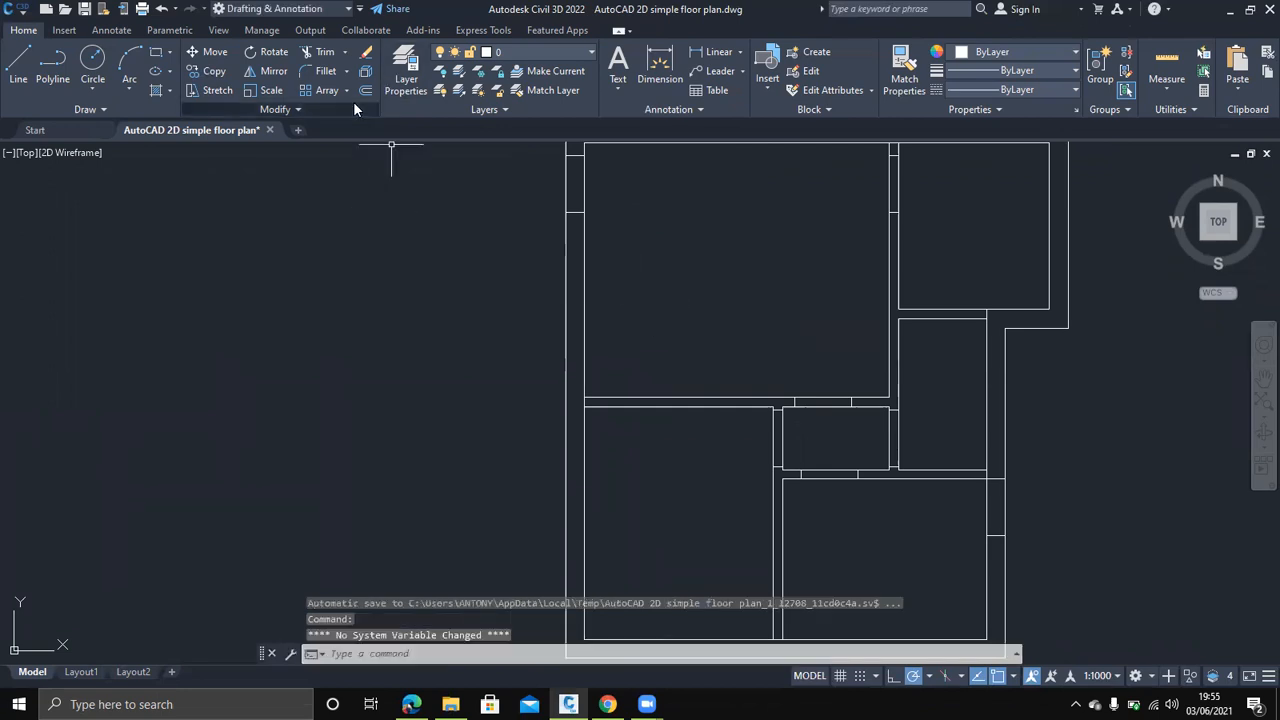
Trim the wall lines between each pair of opening lines to cut the openings in the external, living room and four corridor walls
left_click(353, 101)
left_click(317, 50)
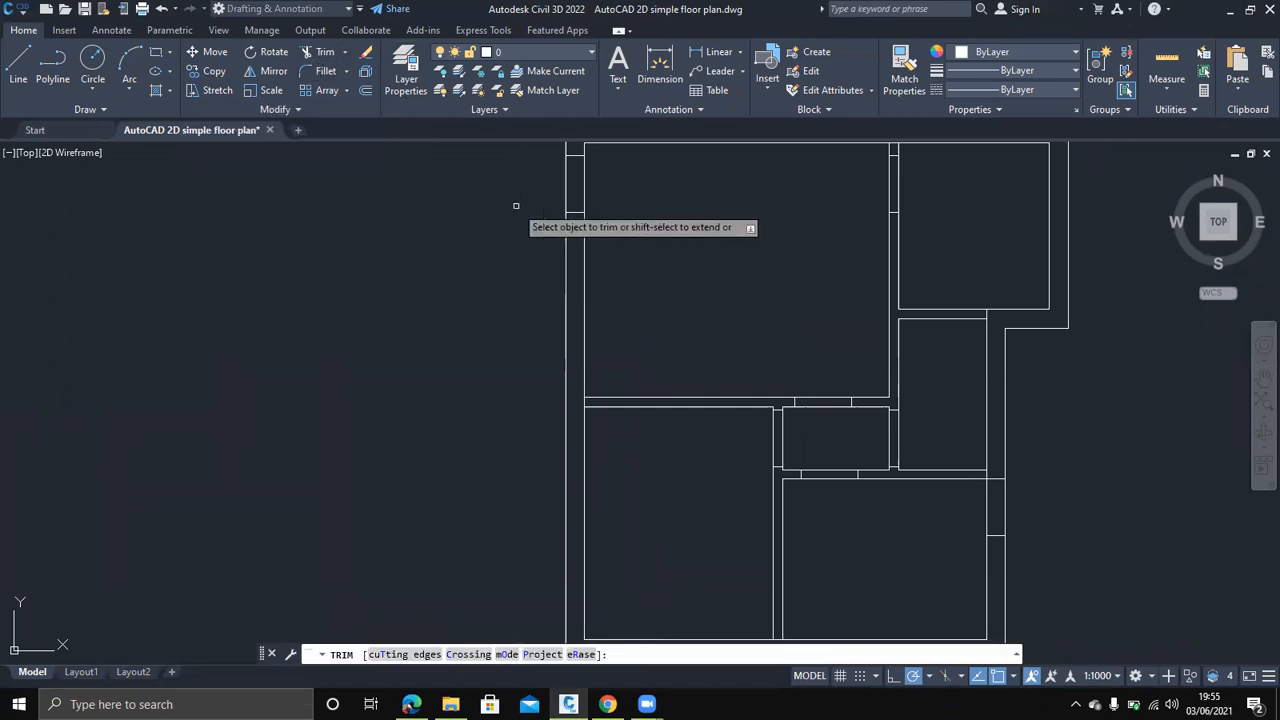
left_click_drag(516, 205, 622, 194)
left_click_drag(856, 212, 932, 195)
mouse_move(810, 361)
left_mouse_down()
mouse_move(850, 514)
mouse_move(840, 497)
left_mouse_up()
left_click_drag(703, 446, 932, 448)
left_click_drag(921, 523, 1055, 515)
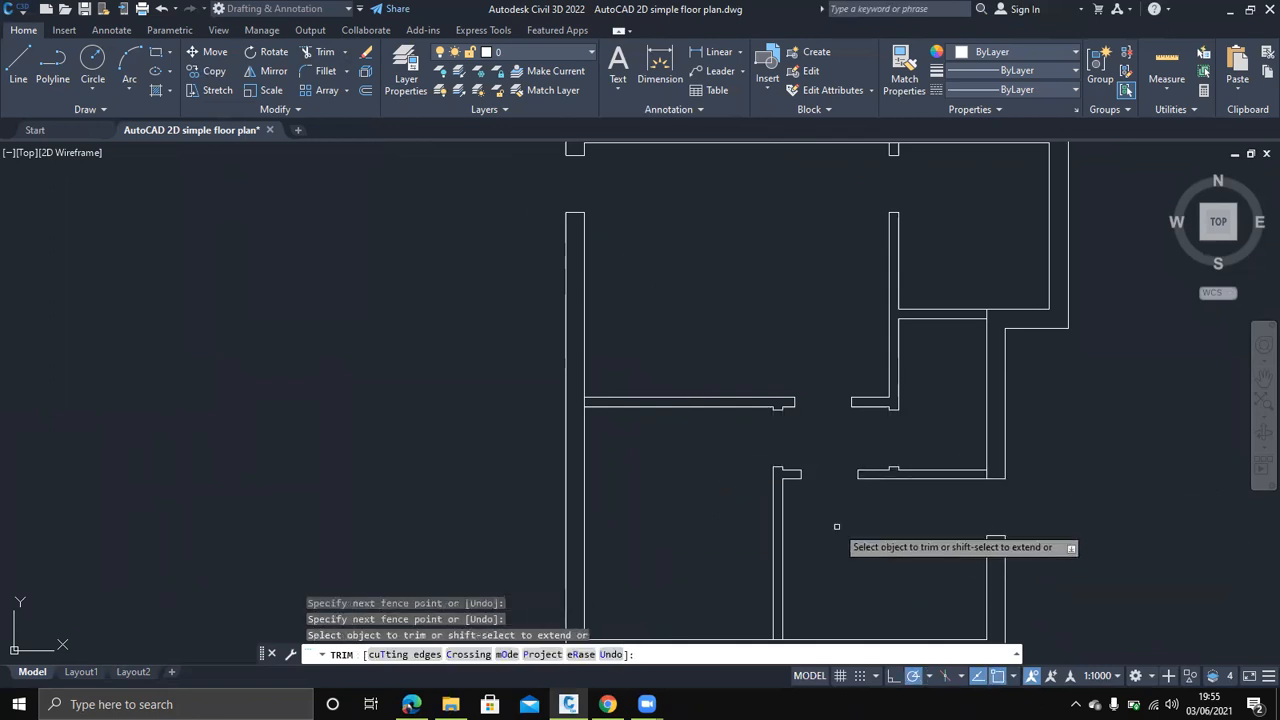
scroll(731, 503, "down", 2)
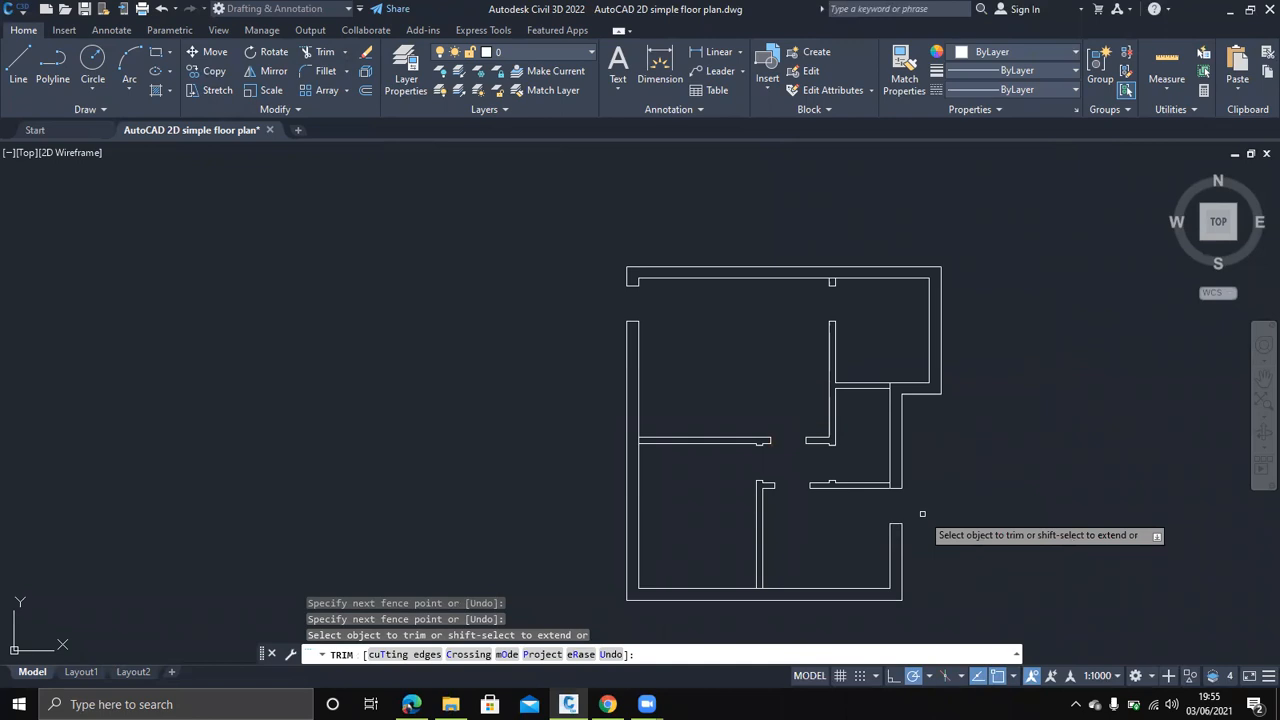
key("Return")
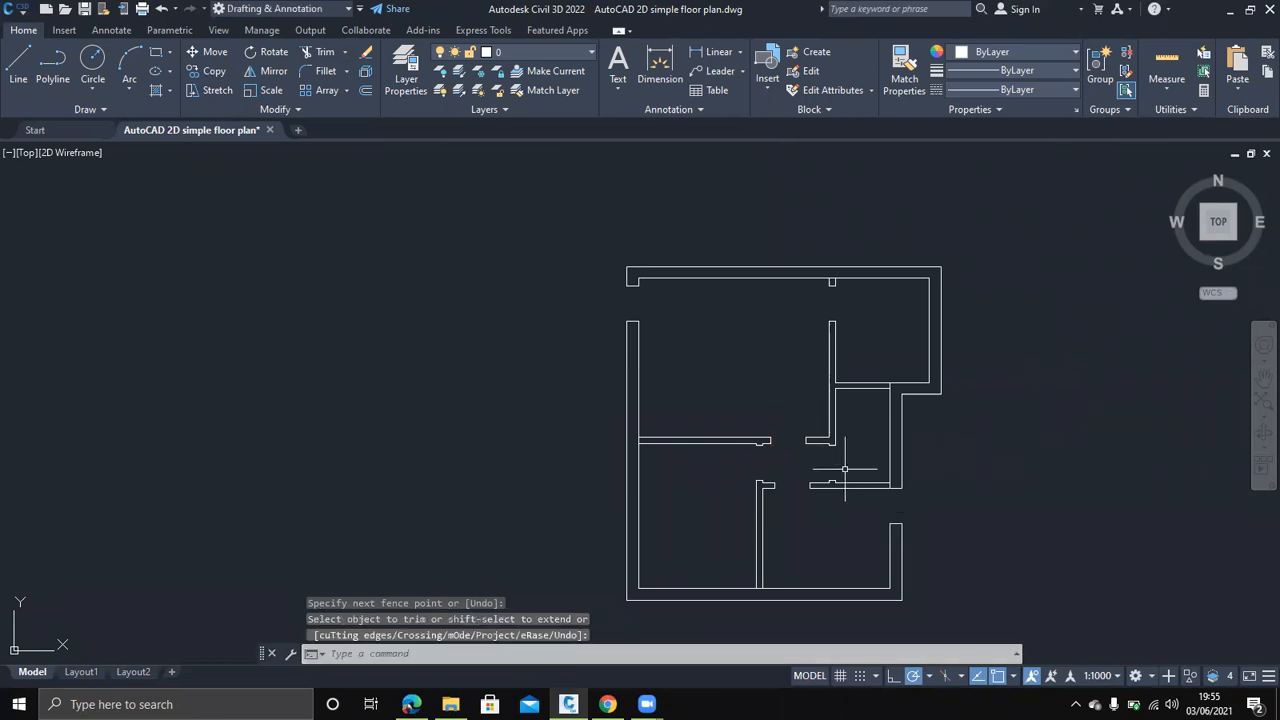
Trim the leftover line across the wall between the upper-right room and the bathroom, at its junction with the external wall
scroll(860, 485, "up", 5)
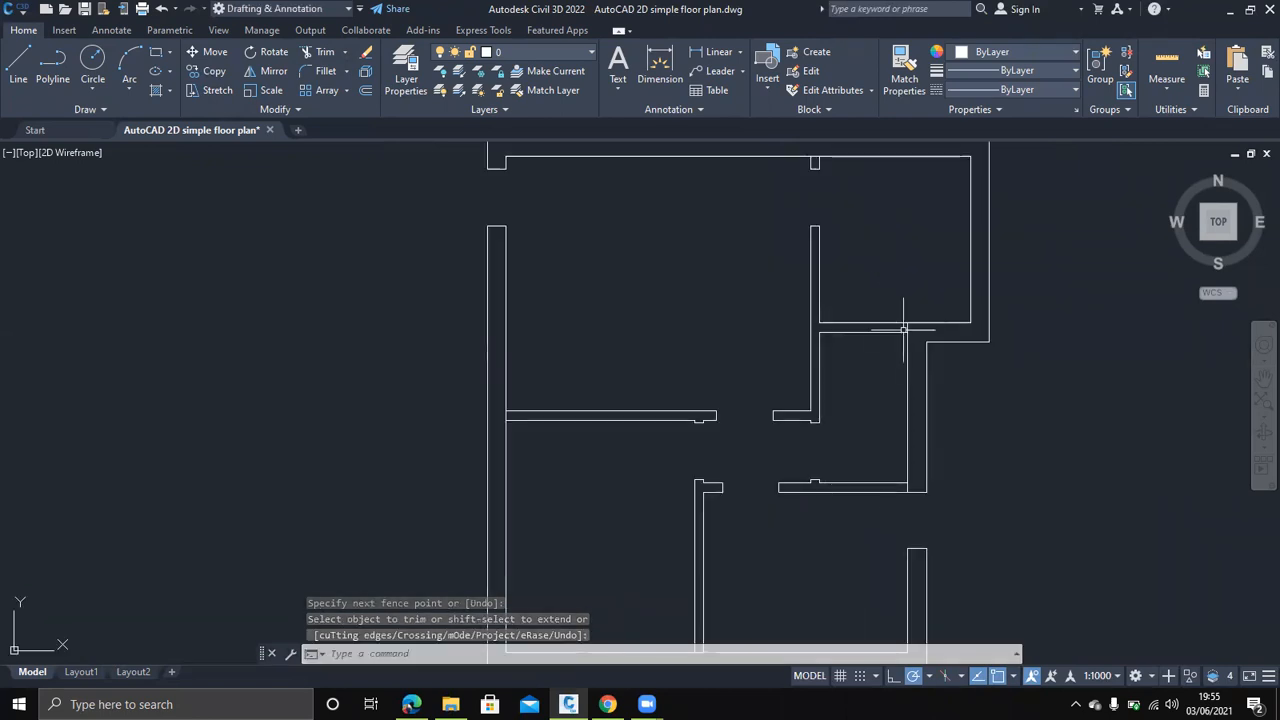
scroll(905, 320, "up", 2)
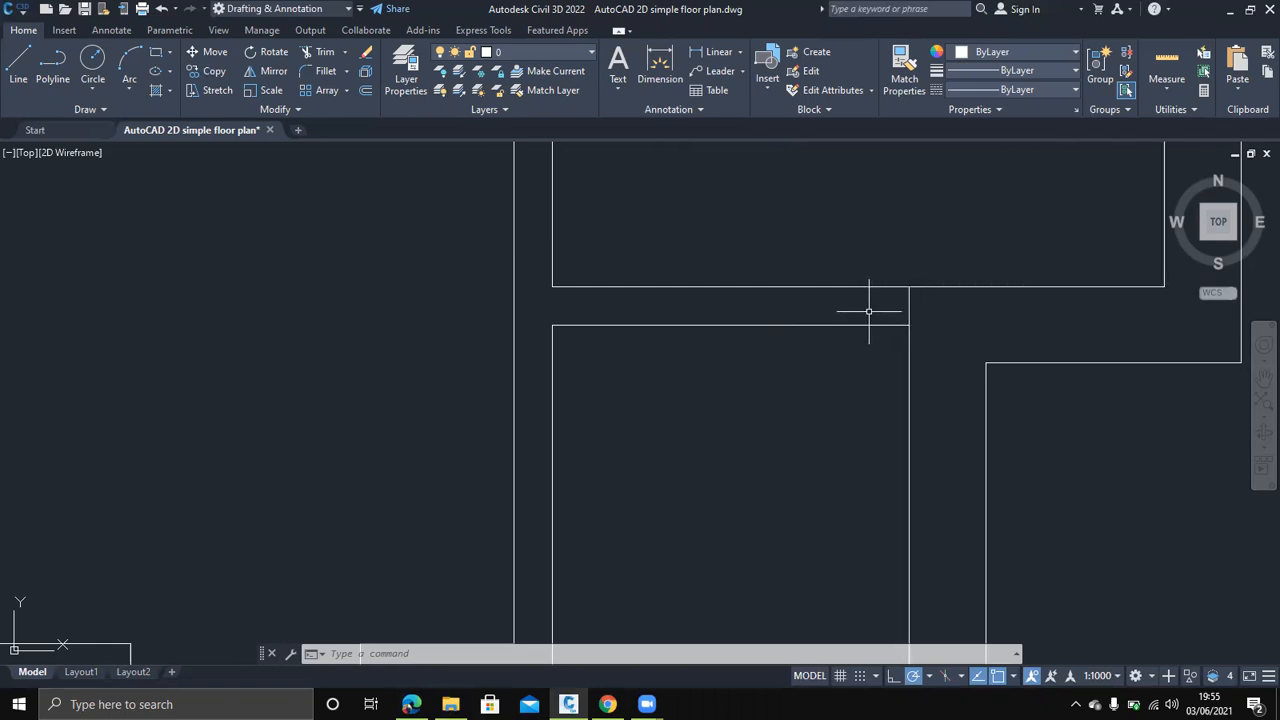
key("Return")
left_click_drag(876, 309, 981, 309)
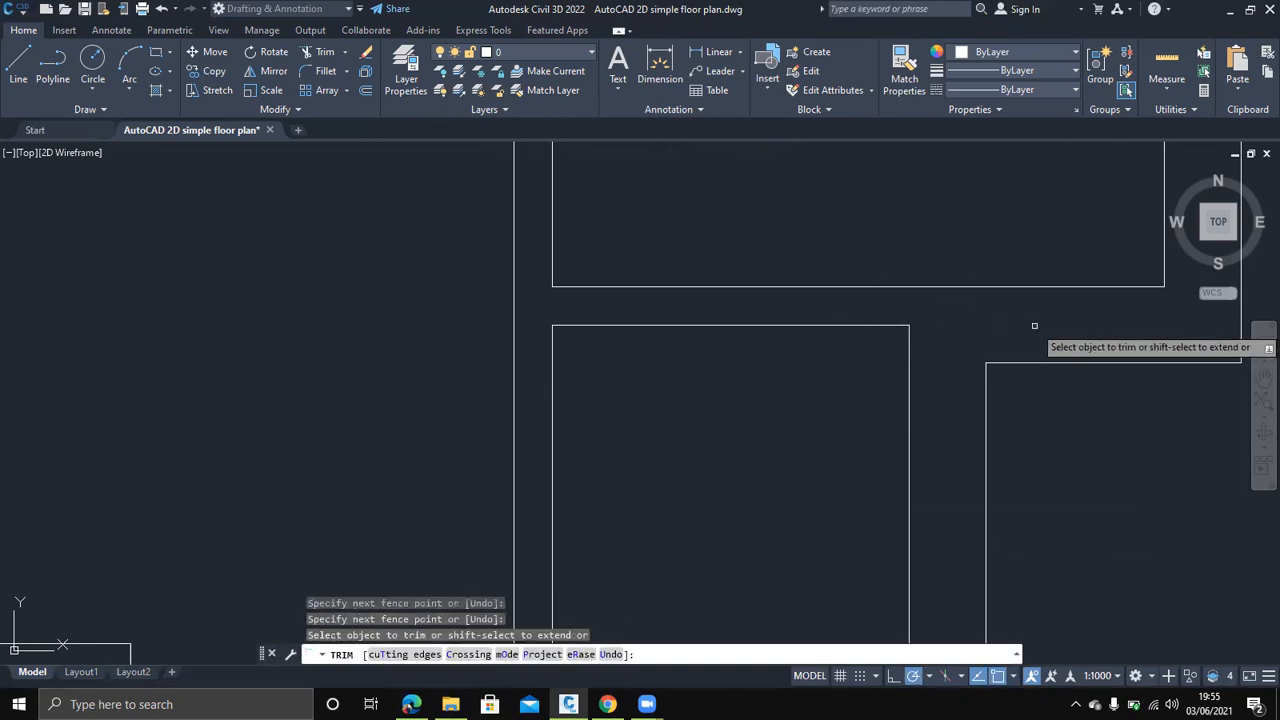
Trim the leftover wall line at the bathroom's lower-right corner, where the internal wall meets the external wall
middle_click_drag(1028, 343, 1024, 115)
middle_click_drag(886, 535, 981, 232)
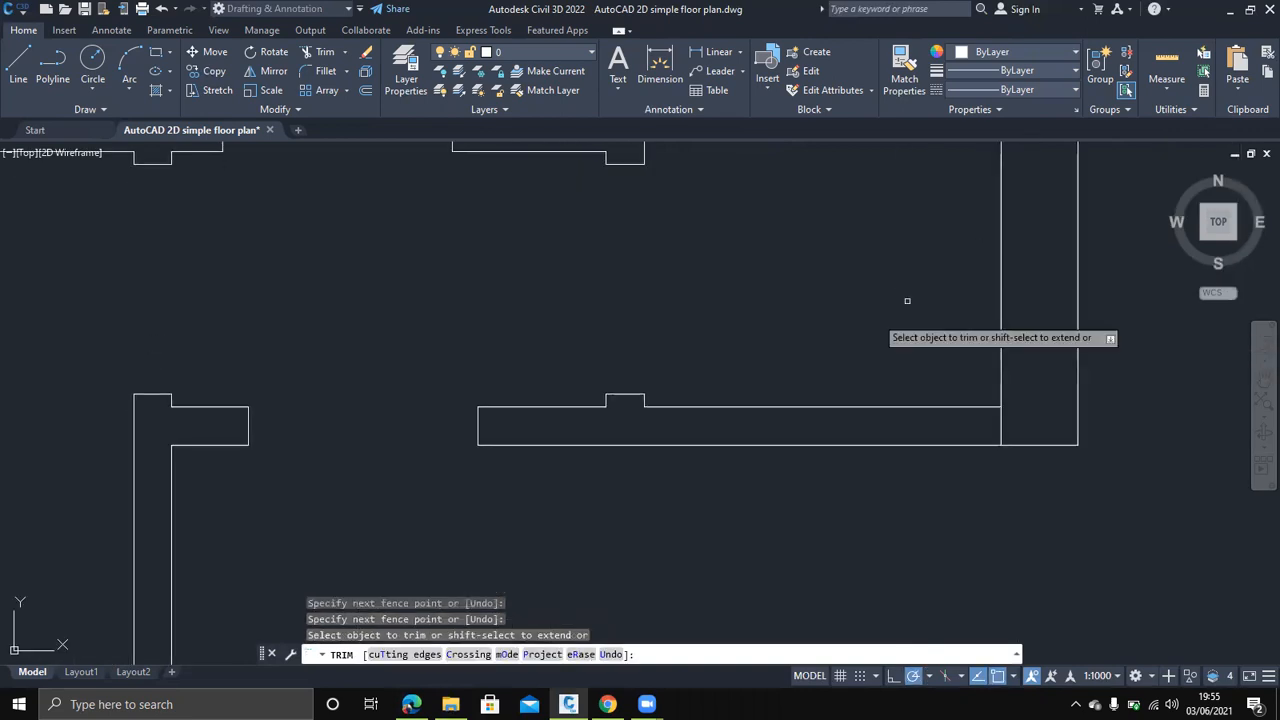
mouse_move(967, 418)
left_mouse_down()
mouse_move(943, 429)
mouse_move(1014, 423)
mouse_move(980, 425)
left_mouse_up()
scroll(706, 409, "down", 2)
scroll(560, 371, "down", 3)
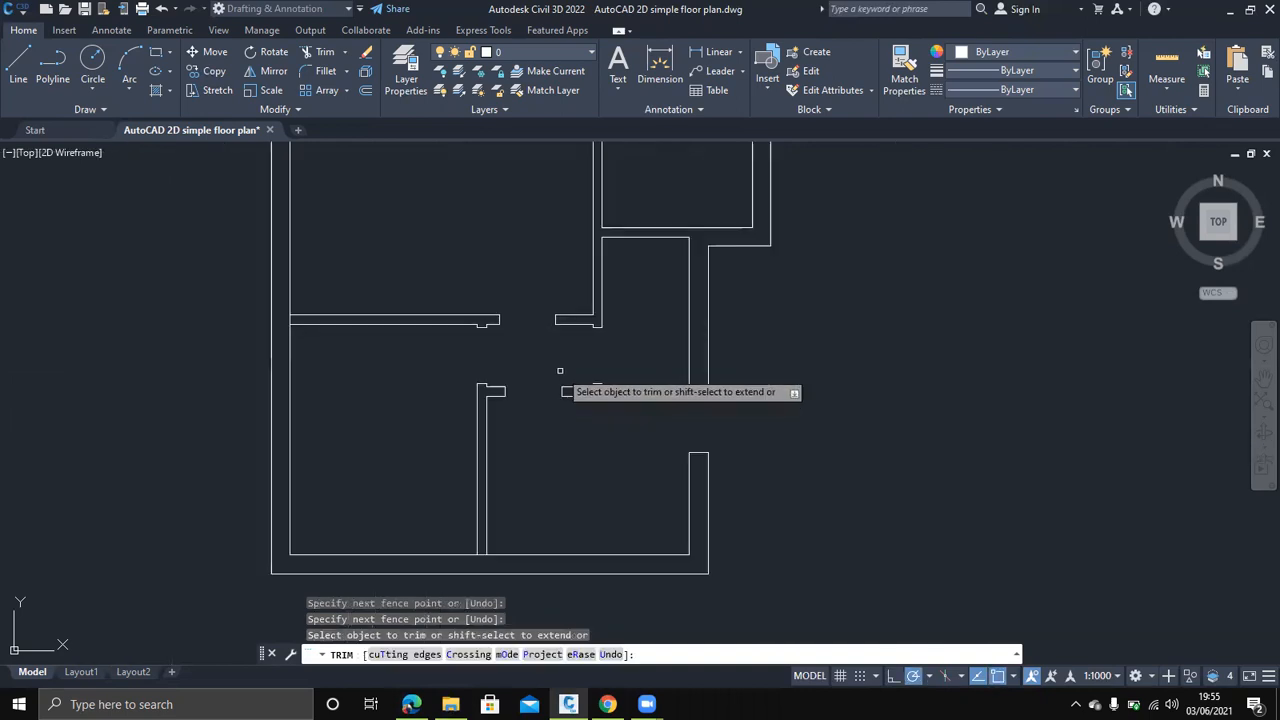
Trim the lower external wall's inner line between the two faces of the partition separating the bedrooms
scroll(492, 552, "up", 6)
left_click_drag(477, 521, 477, 578)
scroll(662, 397, "up", 3)
scroll(662, 397, "down", 4)
scroll(690, 360, "up", 3)
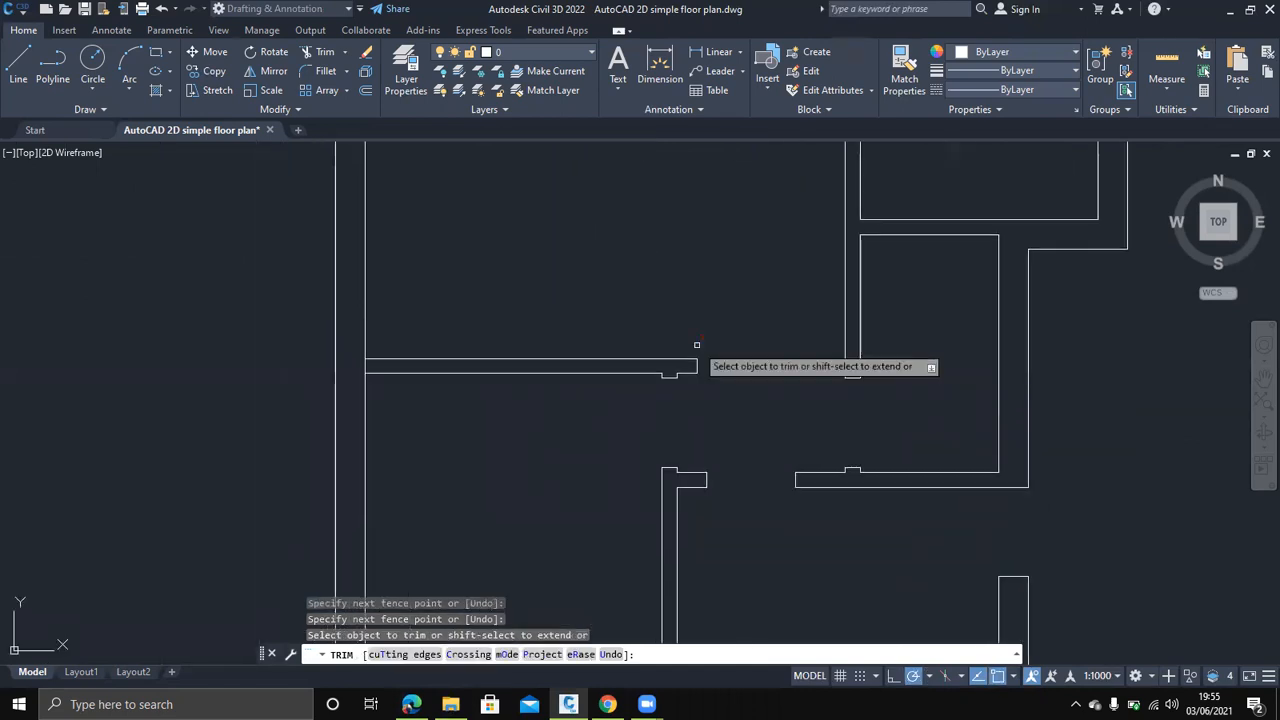
Trim the upper external wall's inner line between the two faces of the living room's right internal wall
scroll(697, 345, "down", 3)
scroll(909, 175, "up", 4)
scroll(909, 178, "up", 2)
left_click_drag(757, 163, 750, 222)
key("Return")
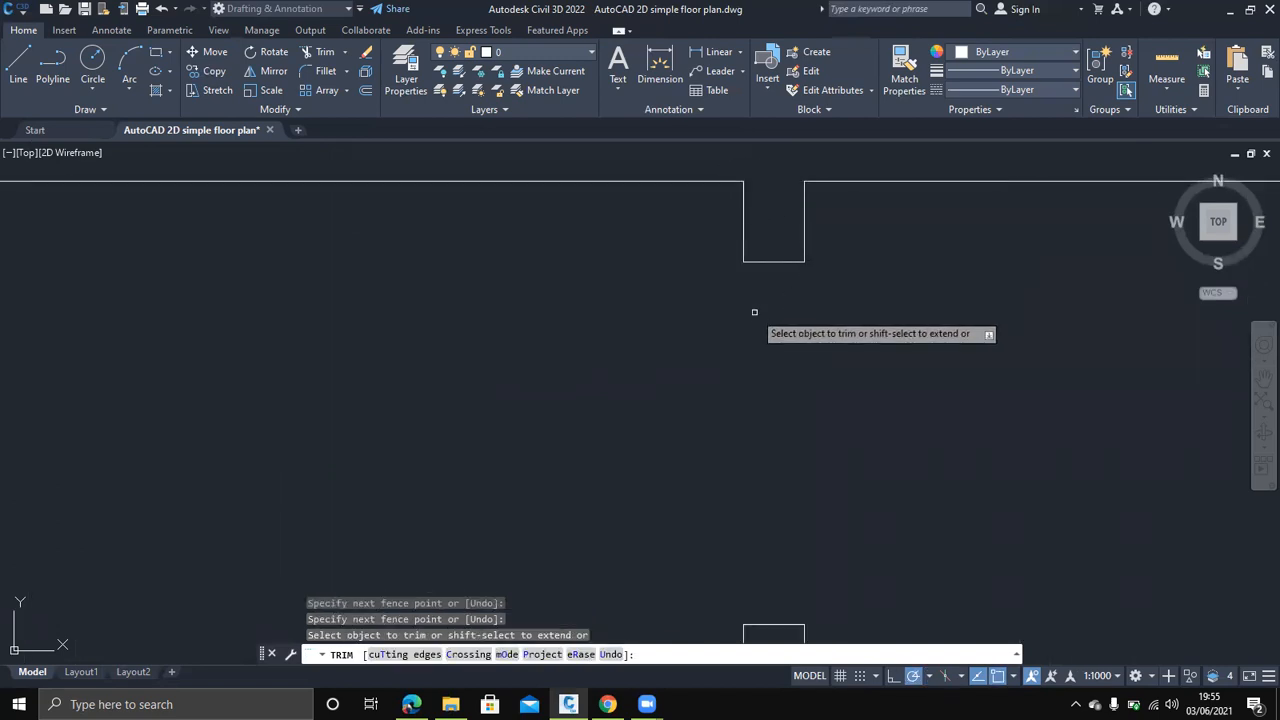
key("Return")
scroll(755, 312, "down", 5)
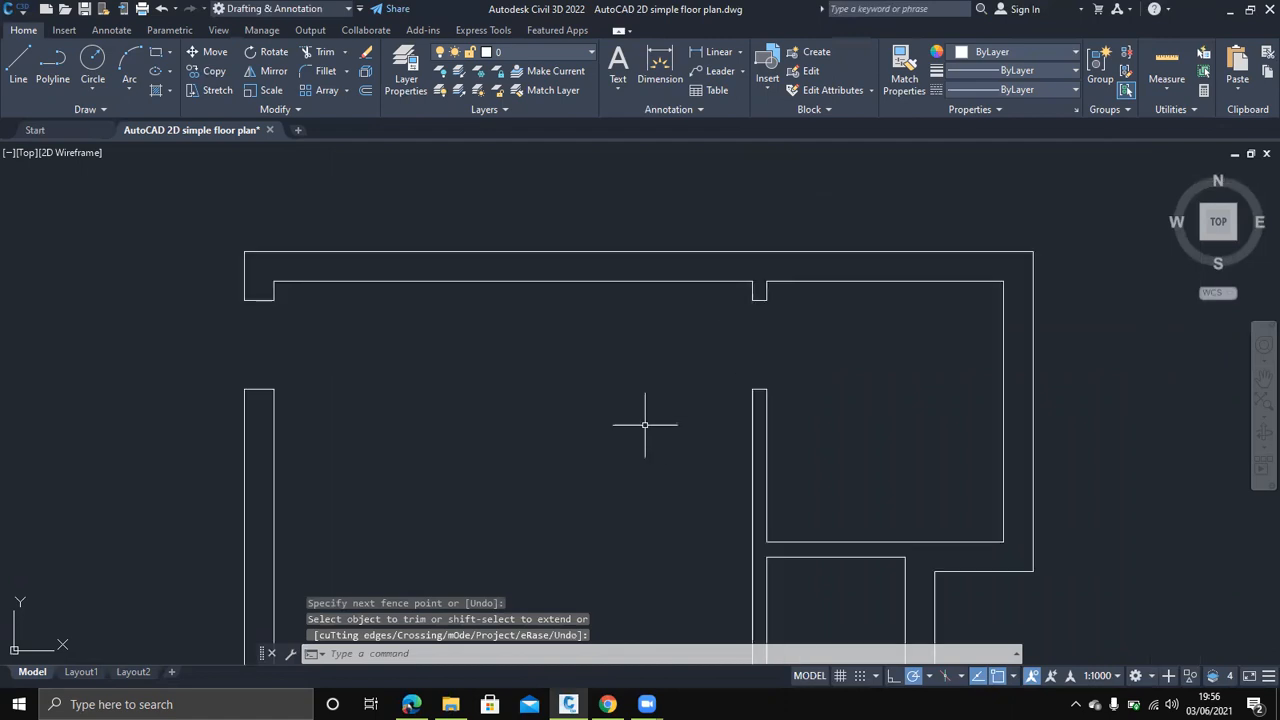
Switch to the exercise PDF and examine the window positions and their offset dimensions along the external walls
scroll(742, 309, "down", 2)
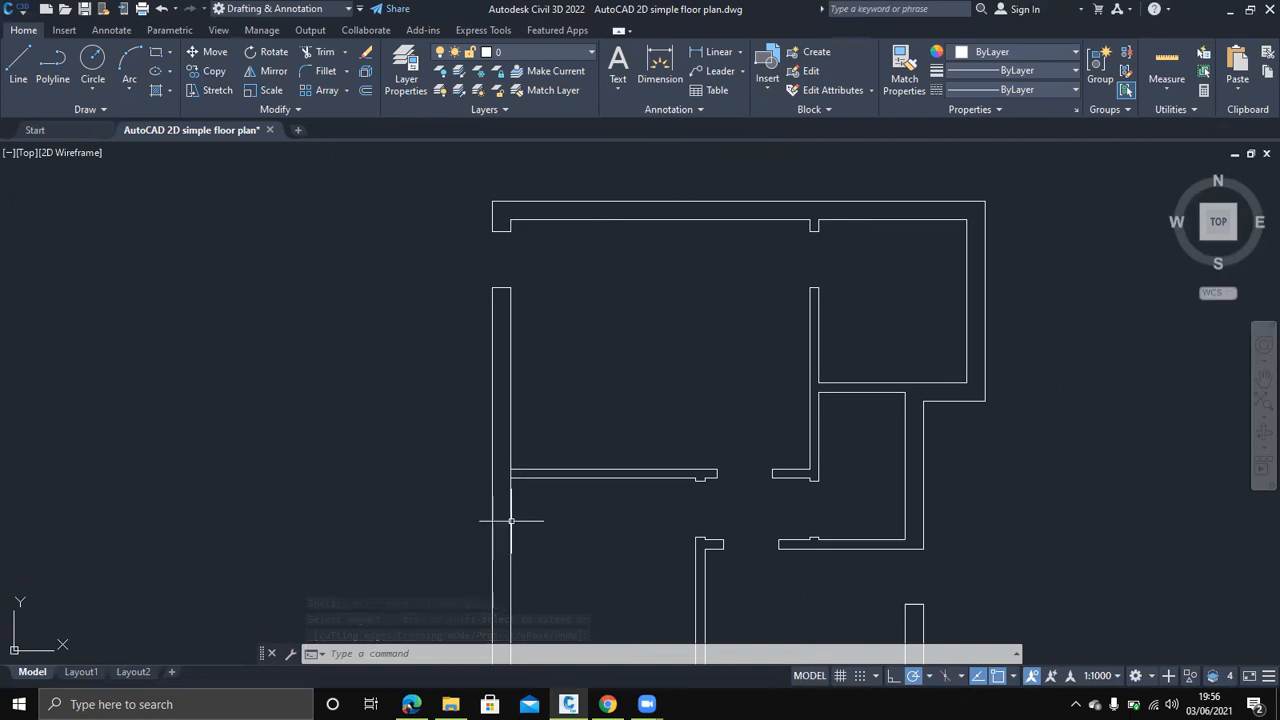
left_click(411, 704)
scroll(522, 473, "down", 1)
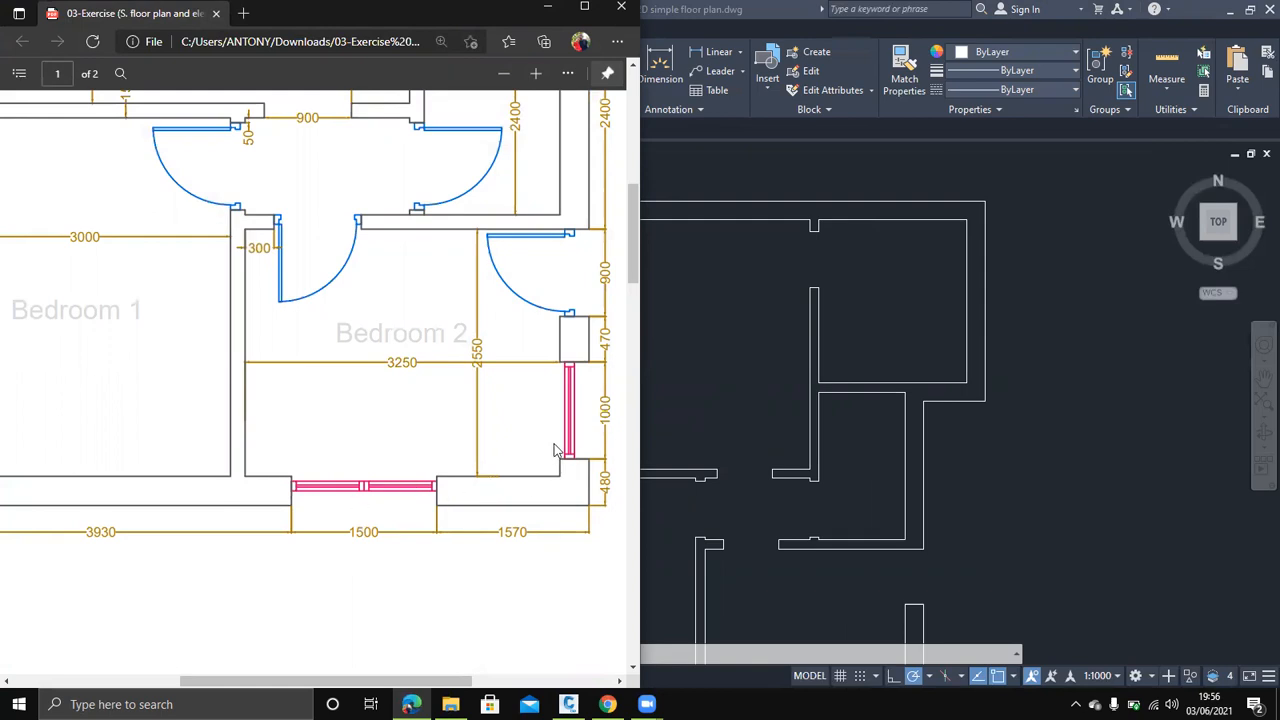
scroll(575, 420, "up", 4)
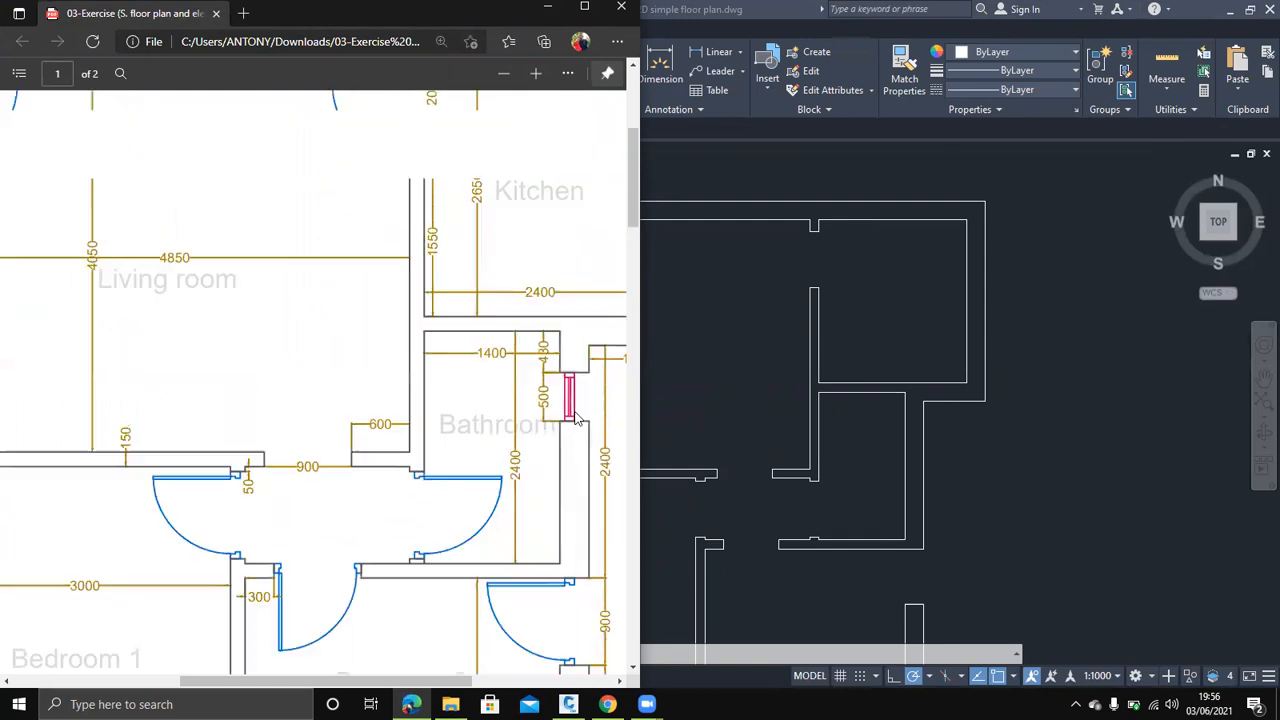
scroll(565, 413, "up", 4)
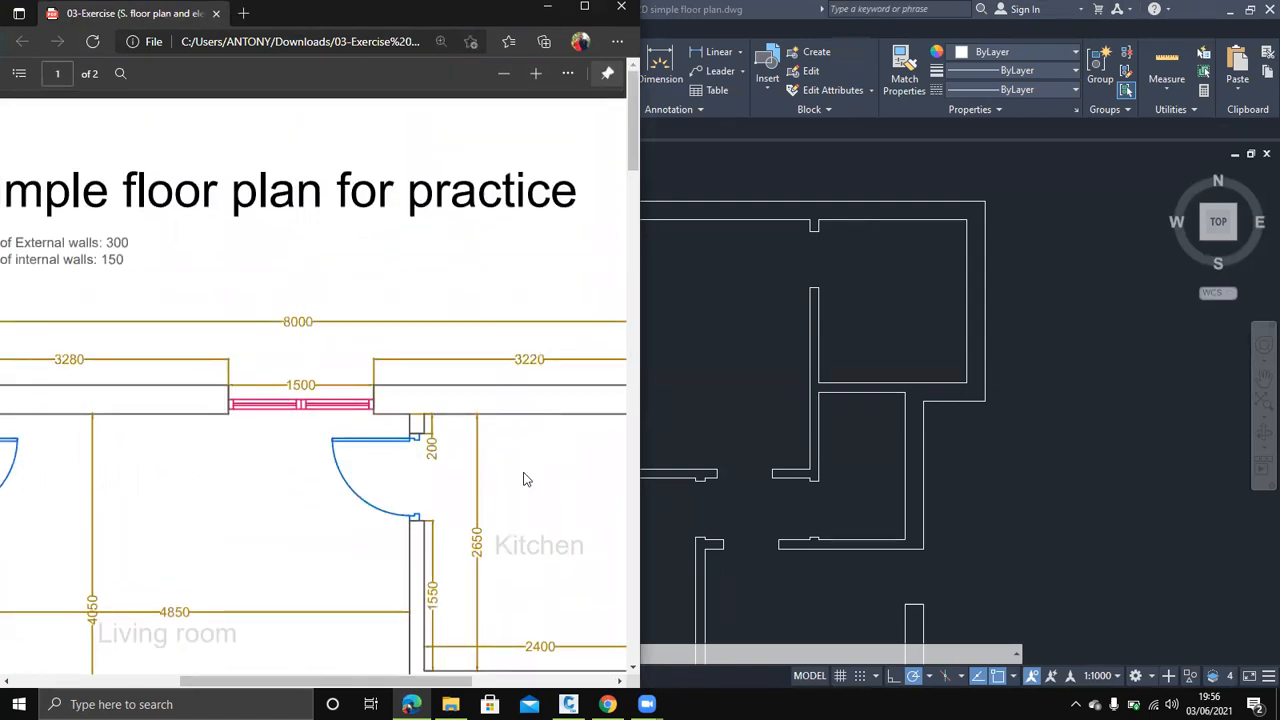
scroll(450, 465, "left", 4, "shift")
scroll(371, 477, "down", 2)
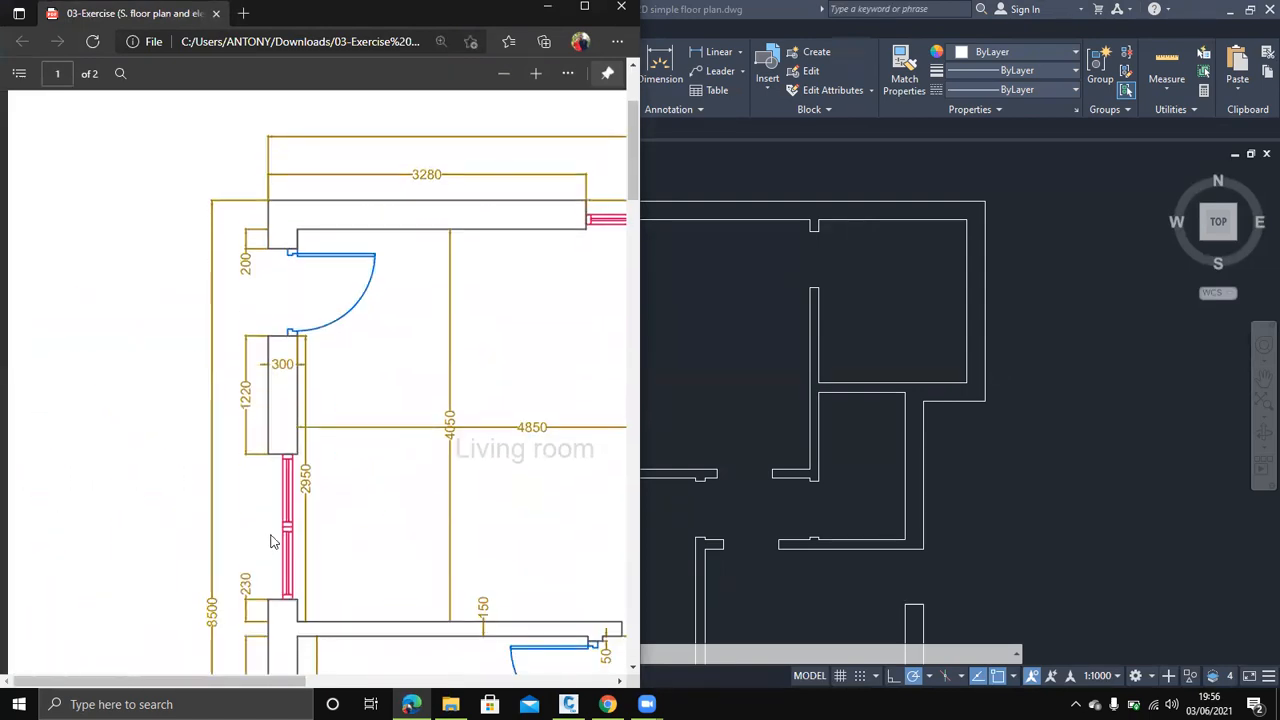
scroll(270, 541, "down", 2)
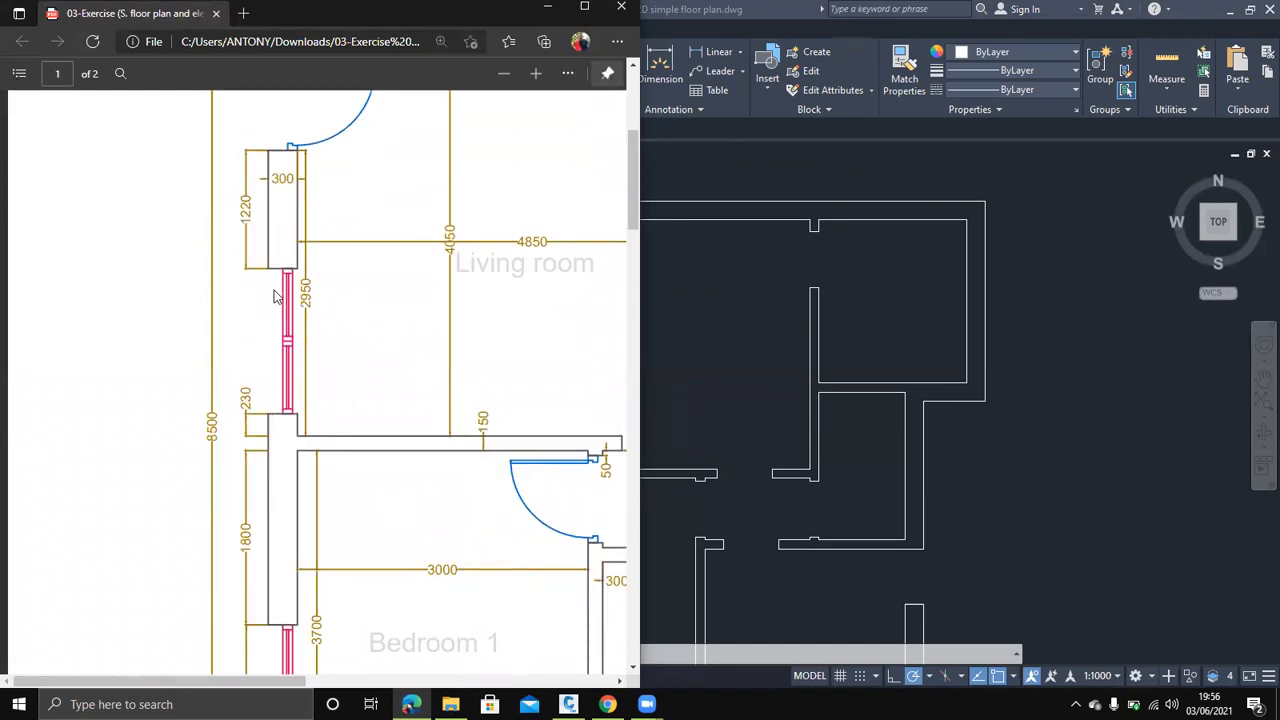
scroll(284, 397, "down", 3)
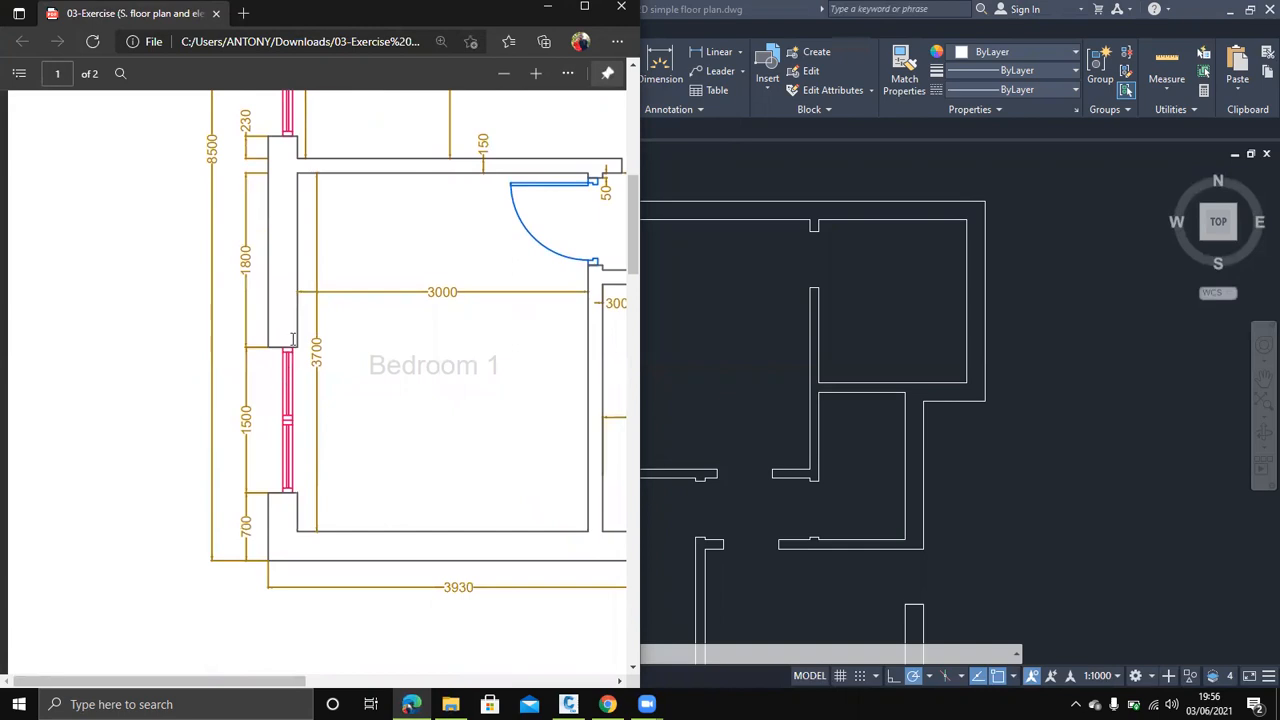
scroll(480, 392, "up", 4)
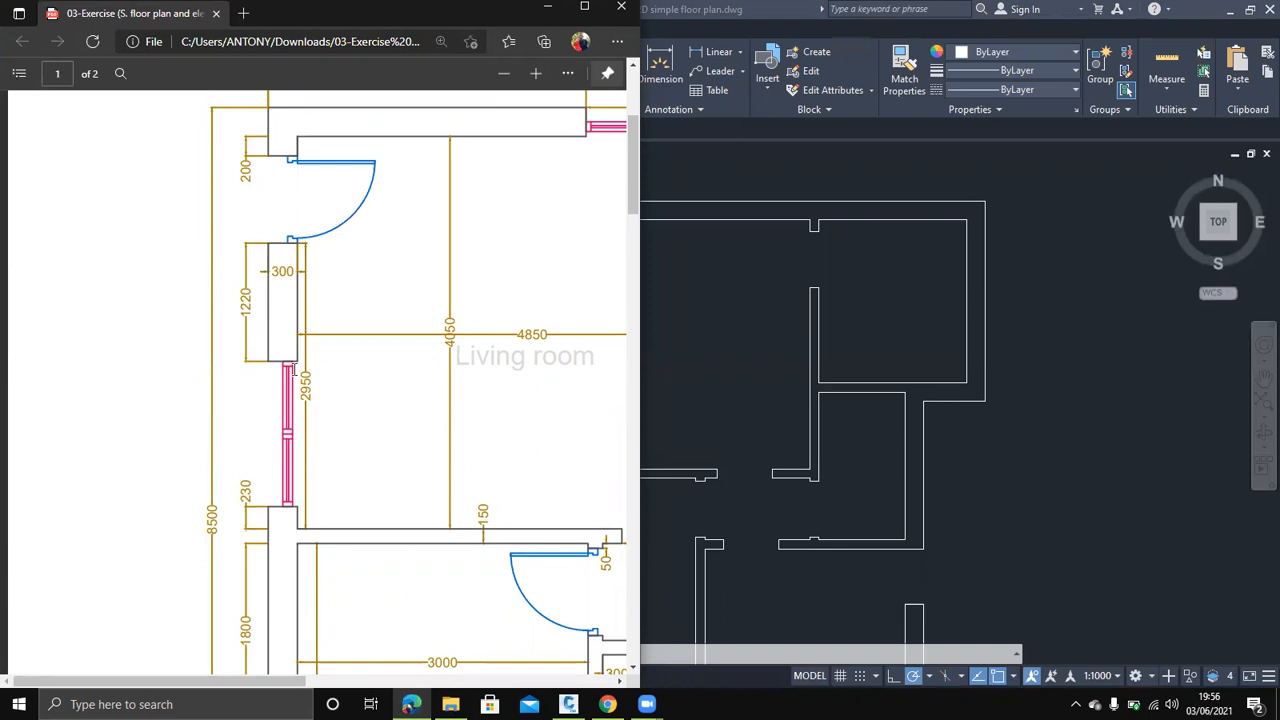
Back in Civil 3D, draw a line across the left external wall 1220 mm below the living room's door opening
left_click(744, 431)
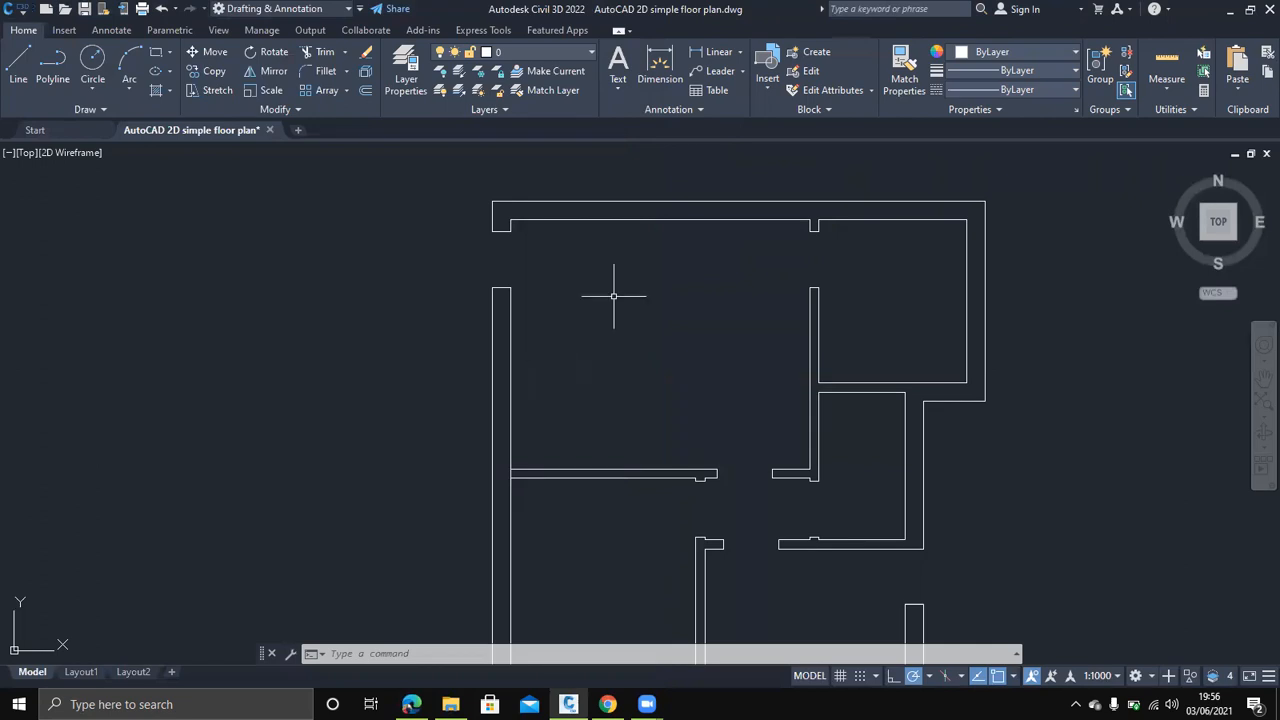
type("l")
key("Return")
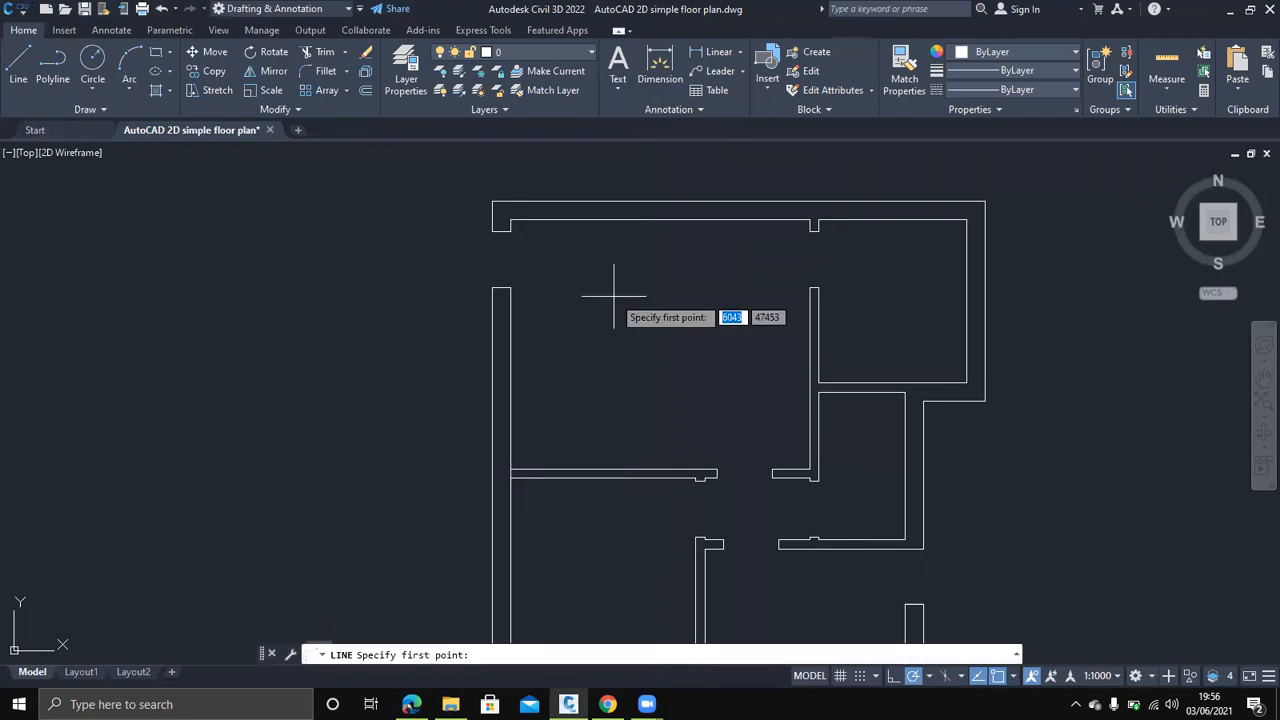
scroll(509, 418, "down", 3)
scroll(509, 418, "up", 5)
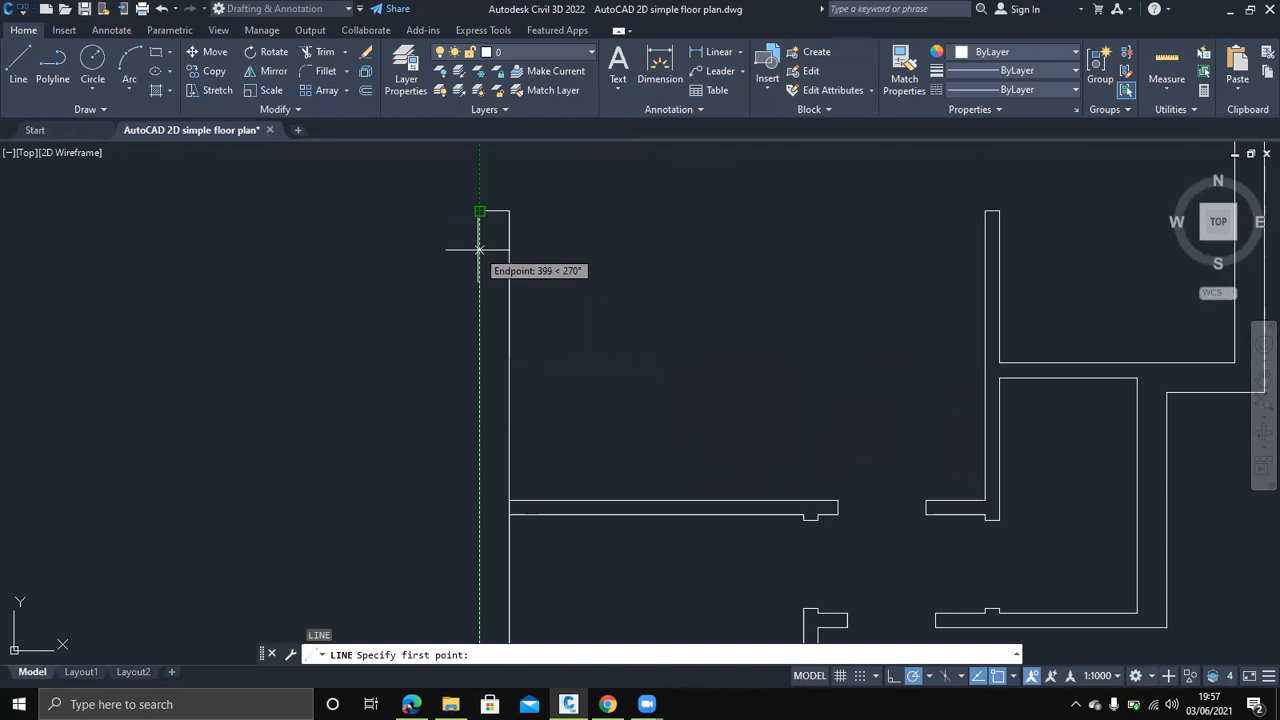
type("1220")
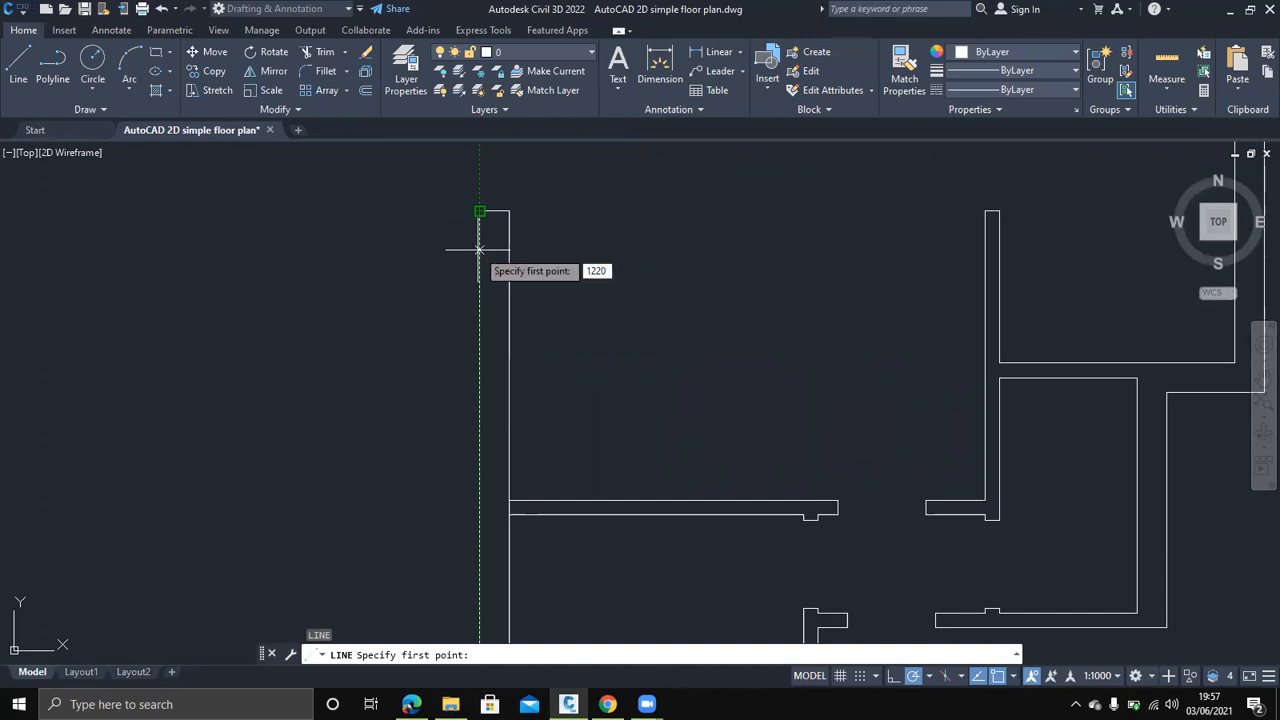
key("Return")
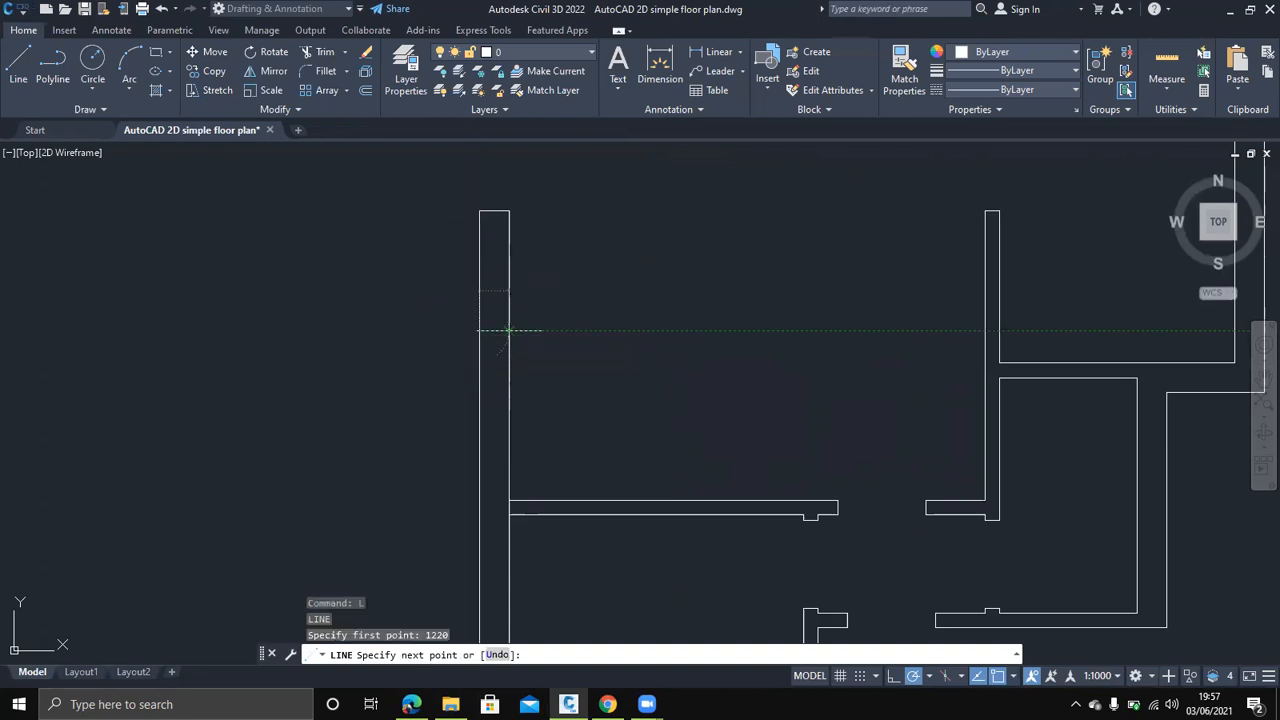
left_click(509, 330)
key("Escape")
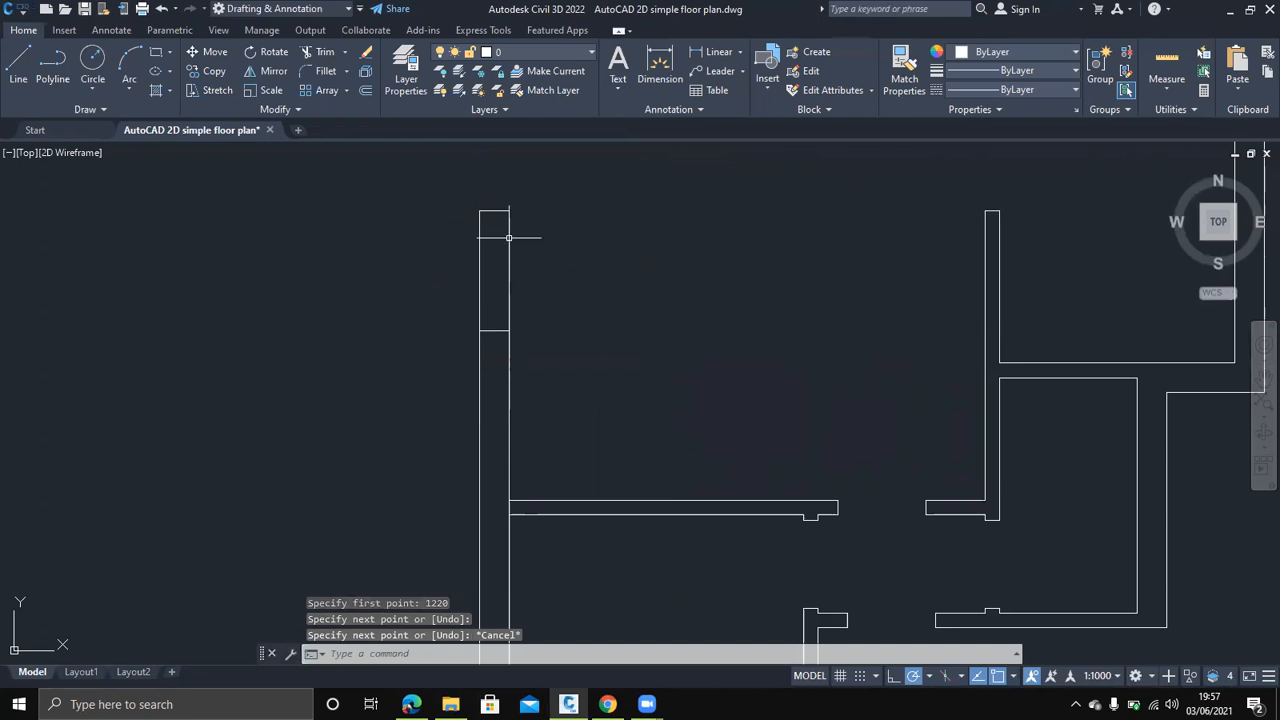
Check Bedroom 1's window offset in the PDF, and draw a line across the left external wall 700 mm above the plan's lower-left outer corner
scroll(508, 448, "down", 2)
middle_click_drag(508, 448, 557, 266)
scroll(546, 382, "up", 2)
scroll(546, 382, "up", 2)
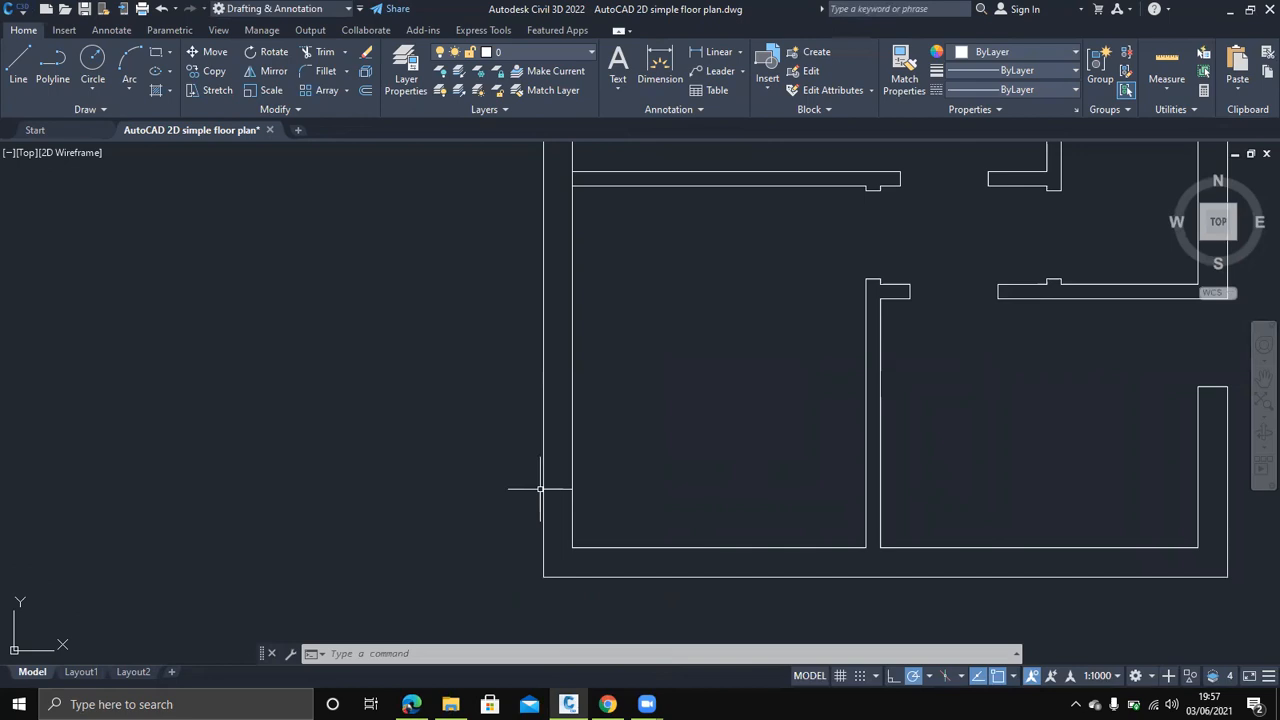
scroll(382, 647, "down", 5)
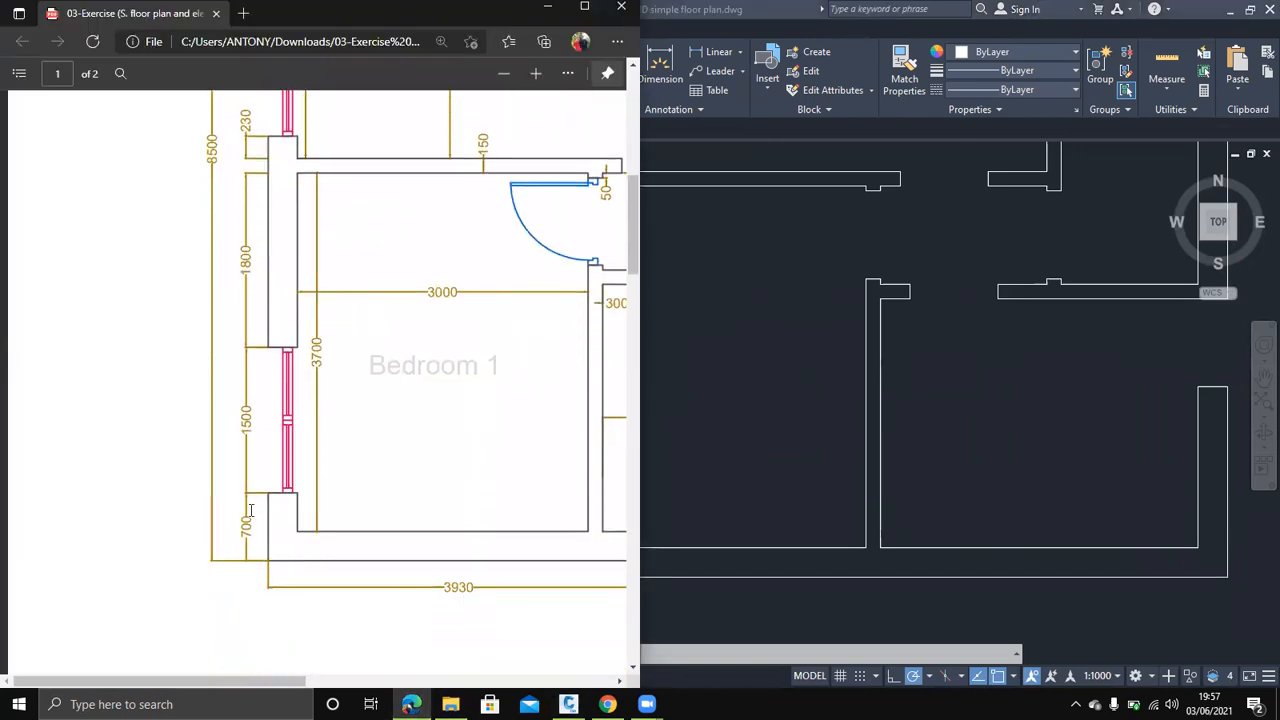
left_click(755, 351)
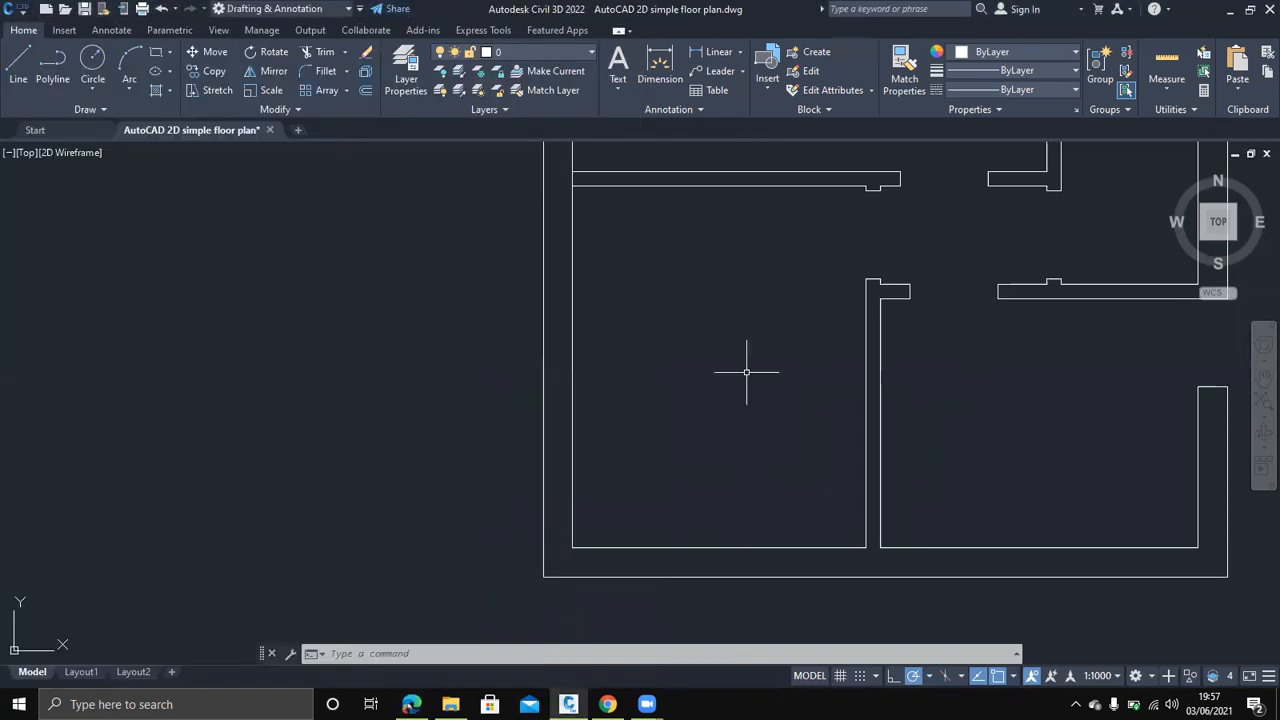
scroll(557, 577, "up", 4)
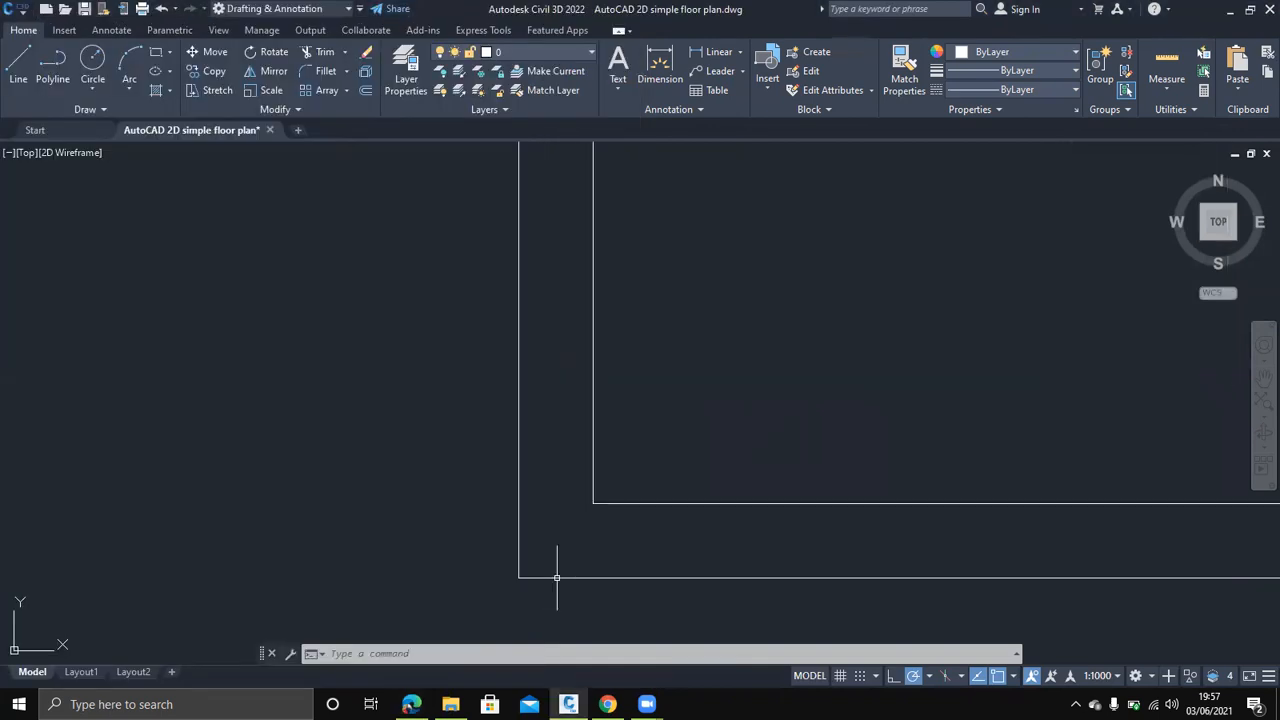
type("l")
key("Return")
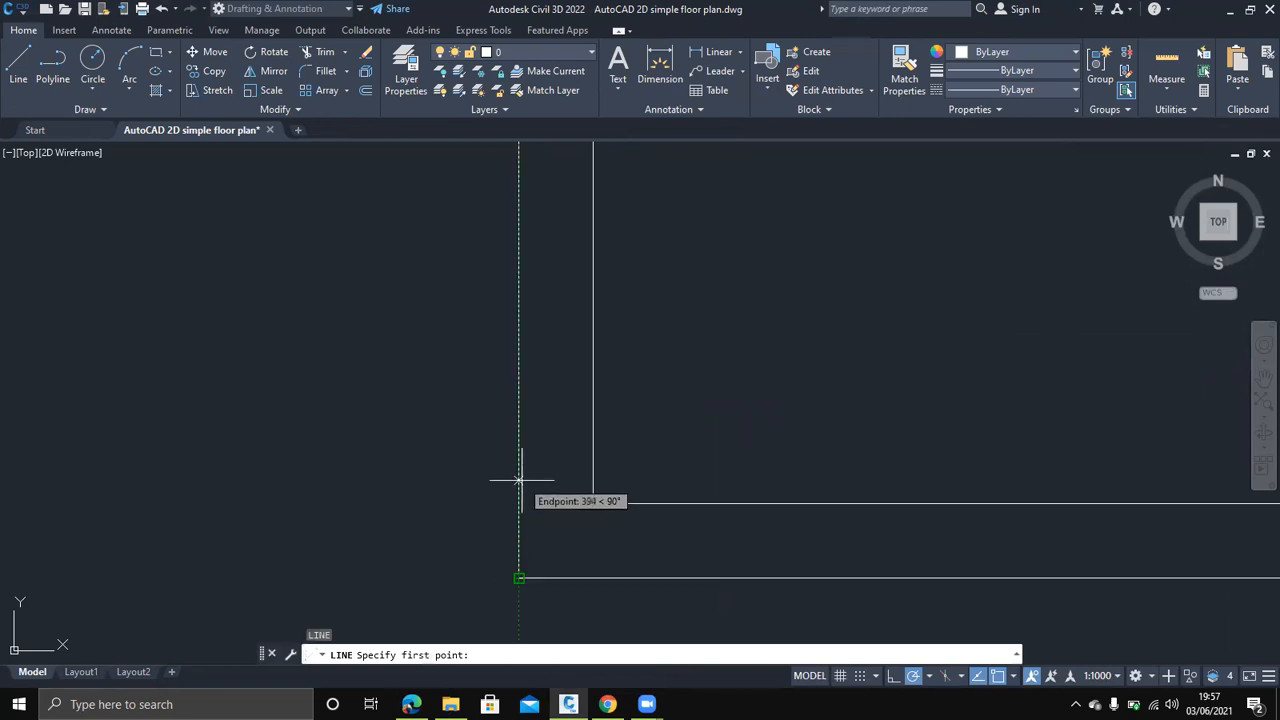
type("70")
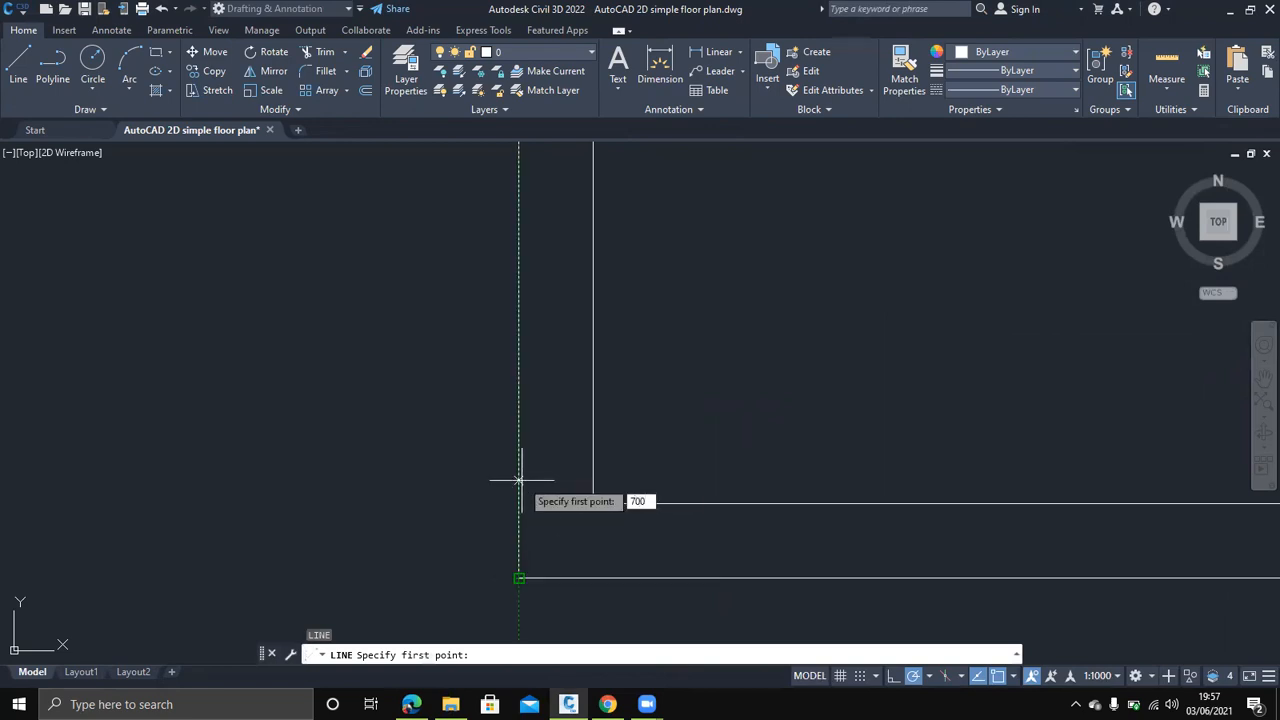
type("0")
key("Return")
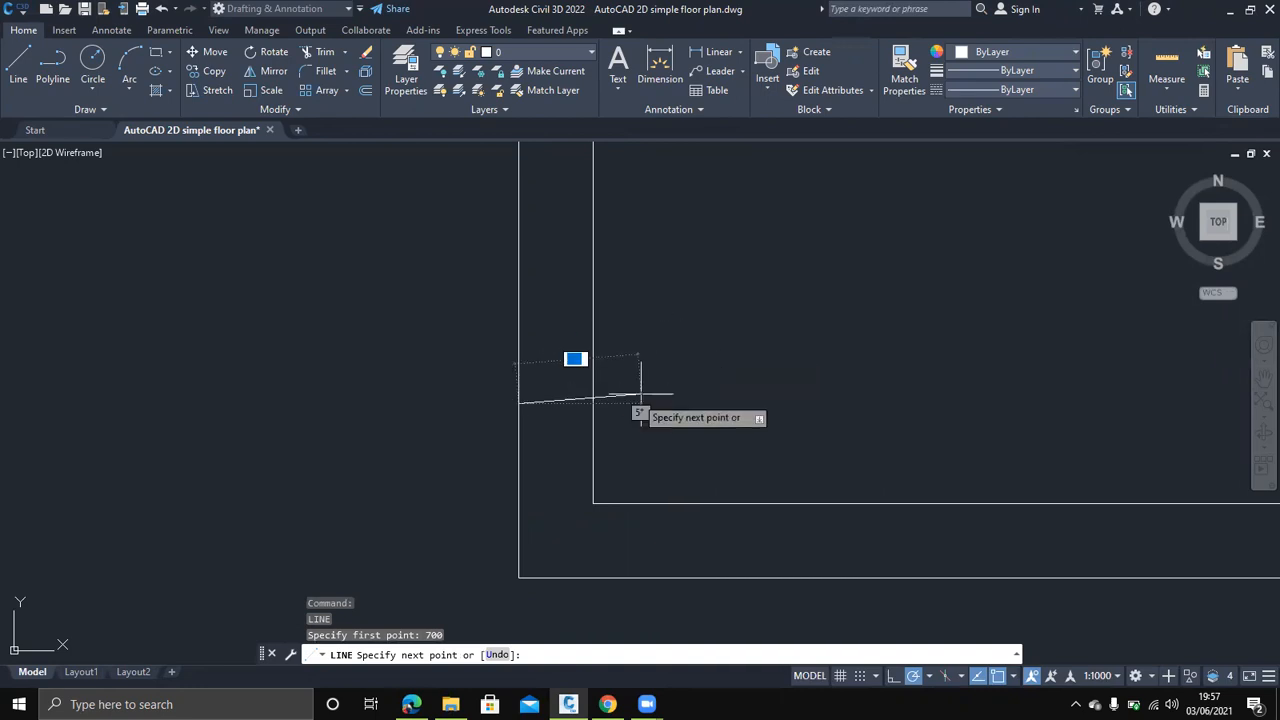
left_click(594, 404)
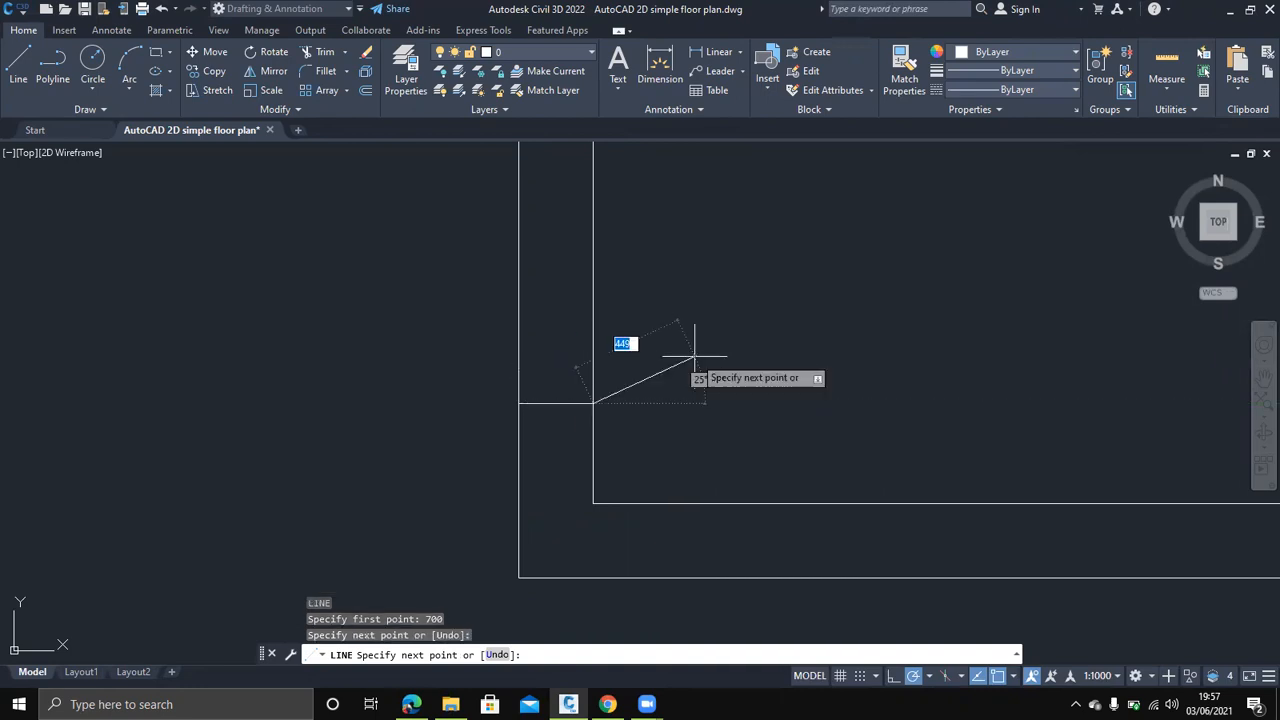
key("Escape")
Draw a line across the lower external wall 3930 mm from the plan's lower-left outer corner
scroll(834, 380, "down", 2)
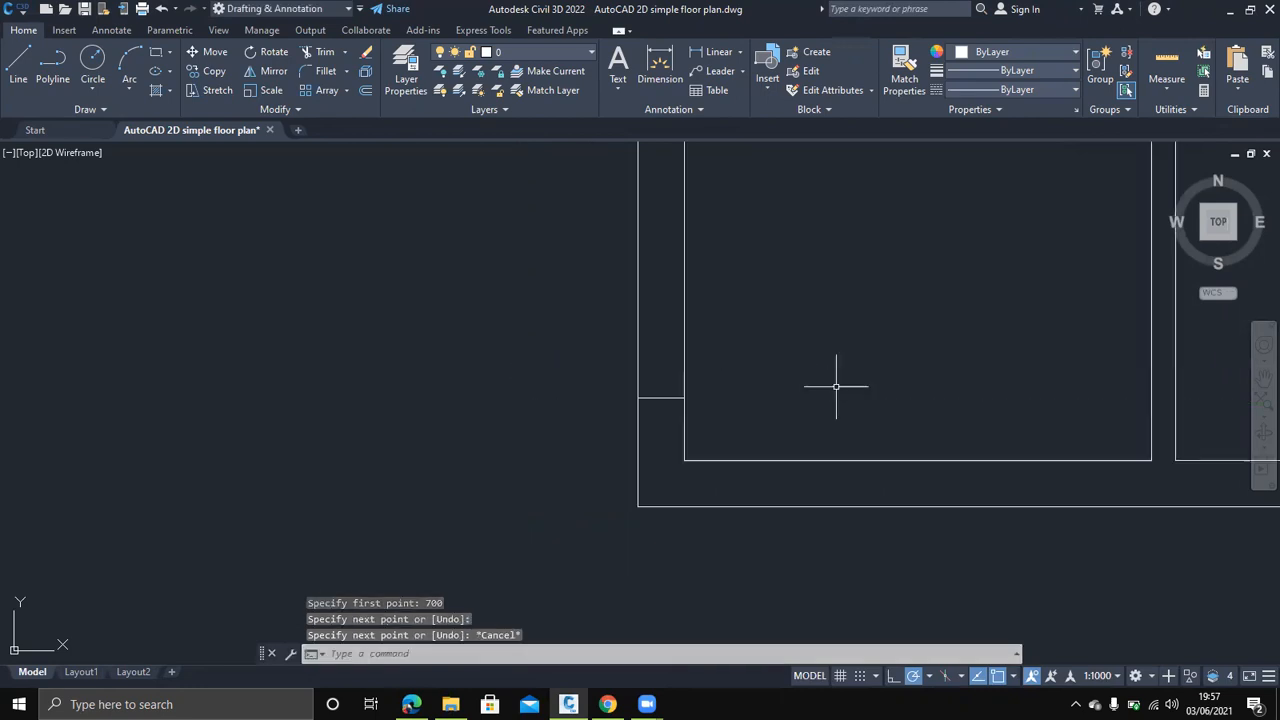
middle_click_drag(903, 396, 579, 353)
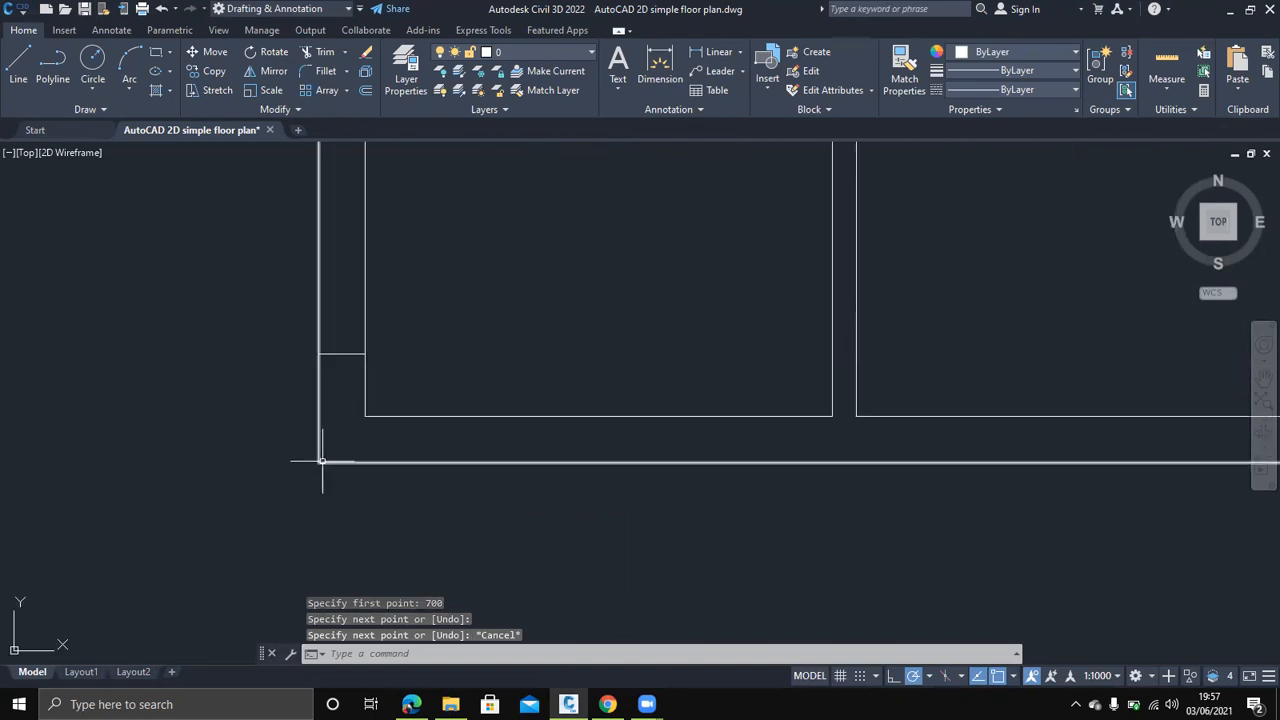
type("l")
key("Return")
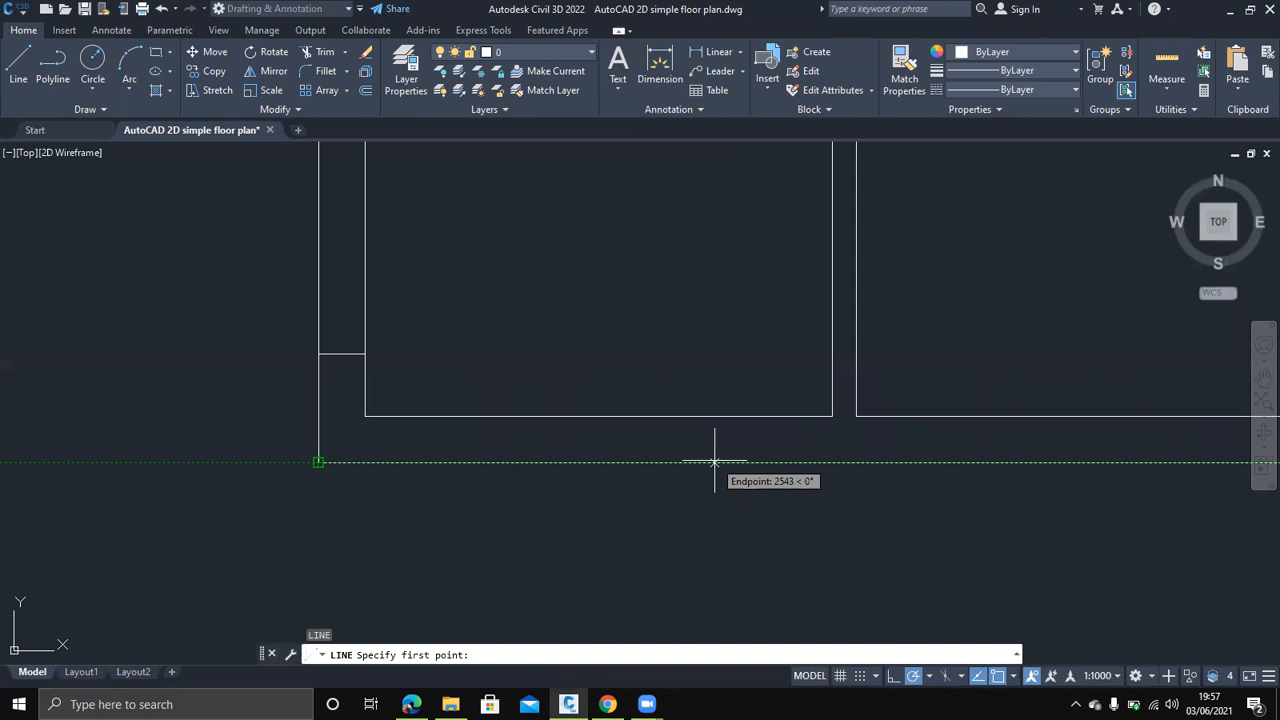
type("39")
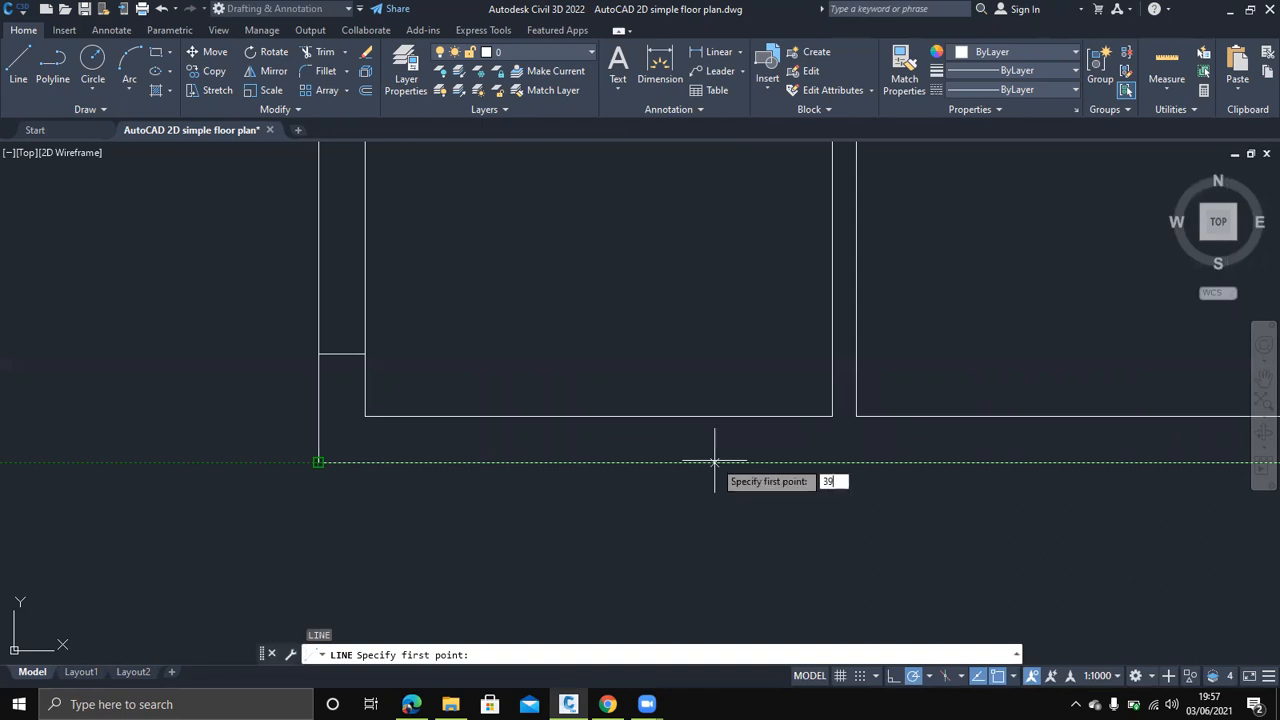
key("Return")
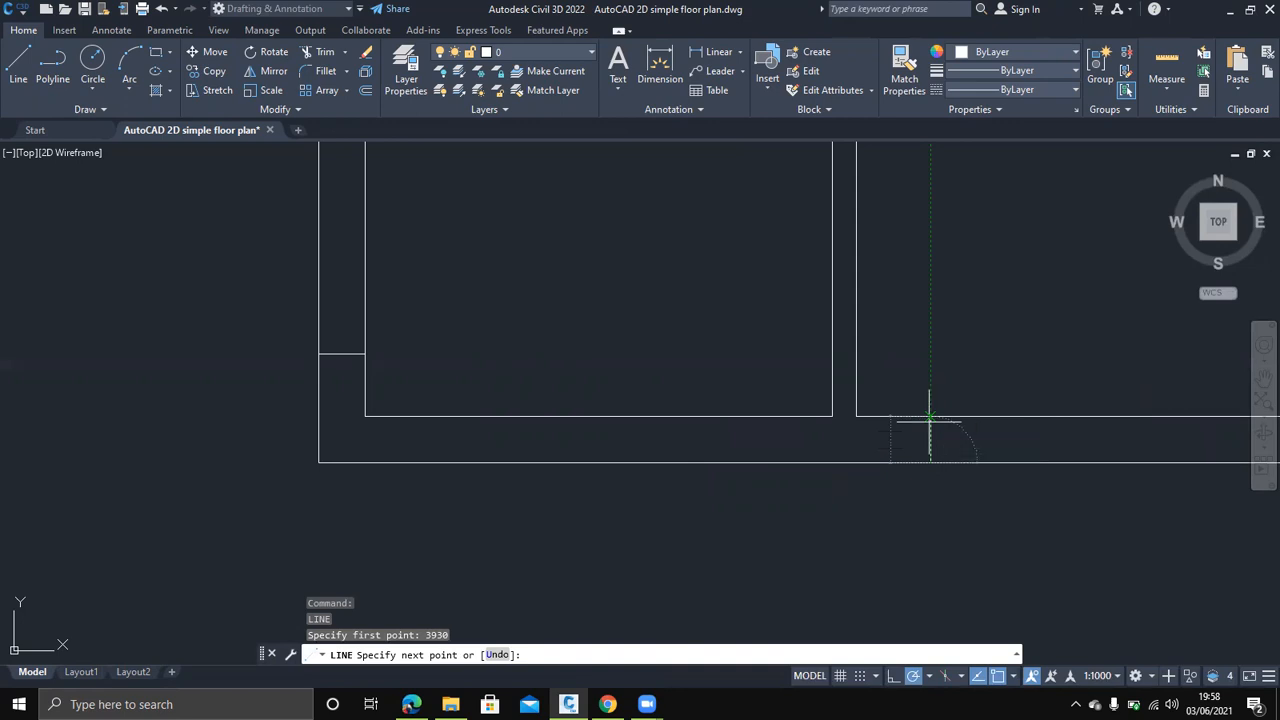
left_click(930, 416)
key("Escape")
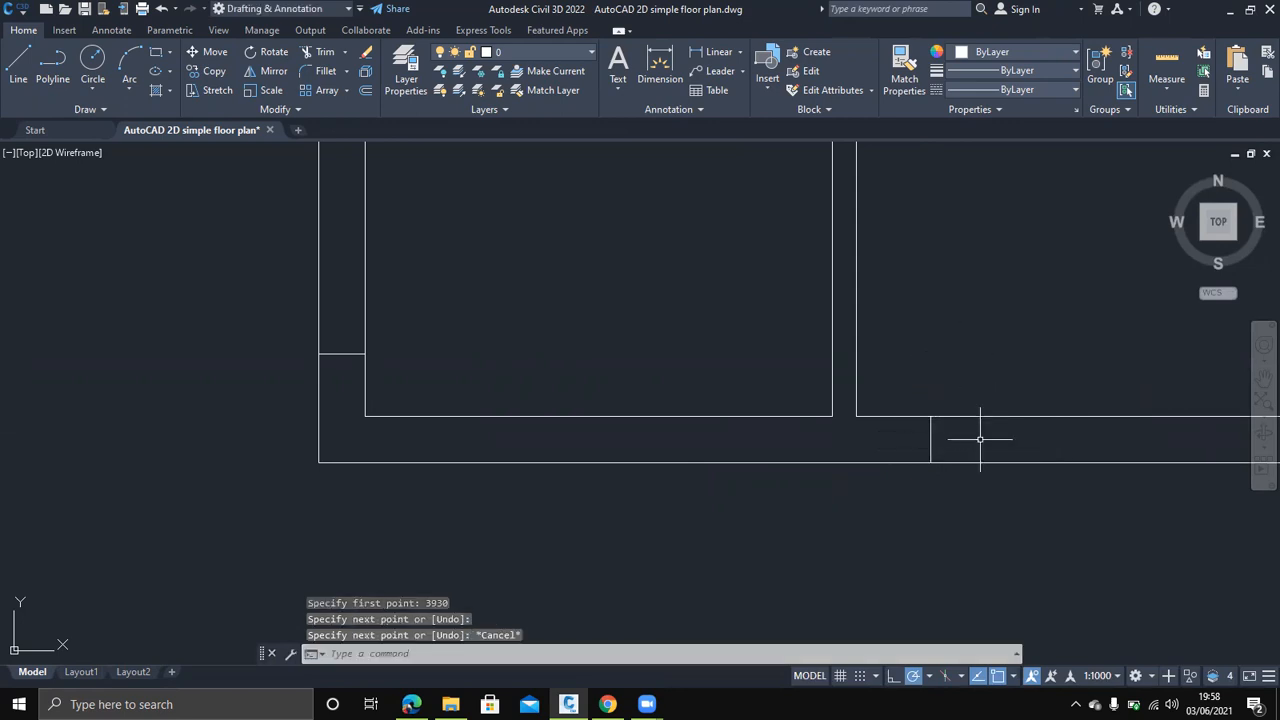
Draw a line across Bedroom 2's right external wall 480 mm above the plan's lower-right outer corner
middle_click_drag(980, 438, 814, 386)
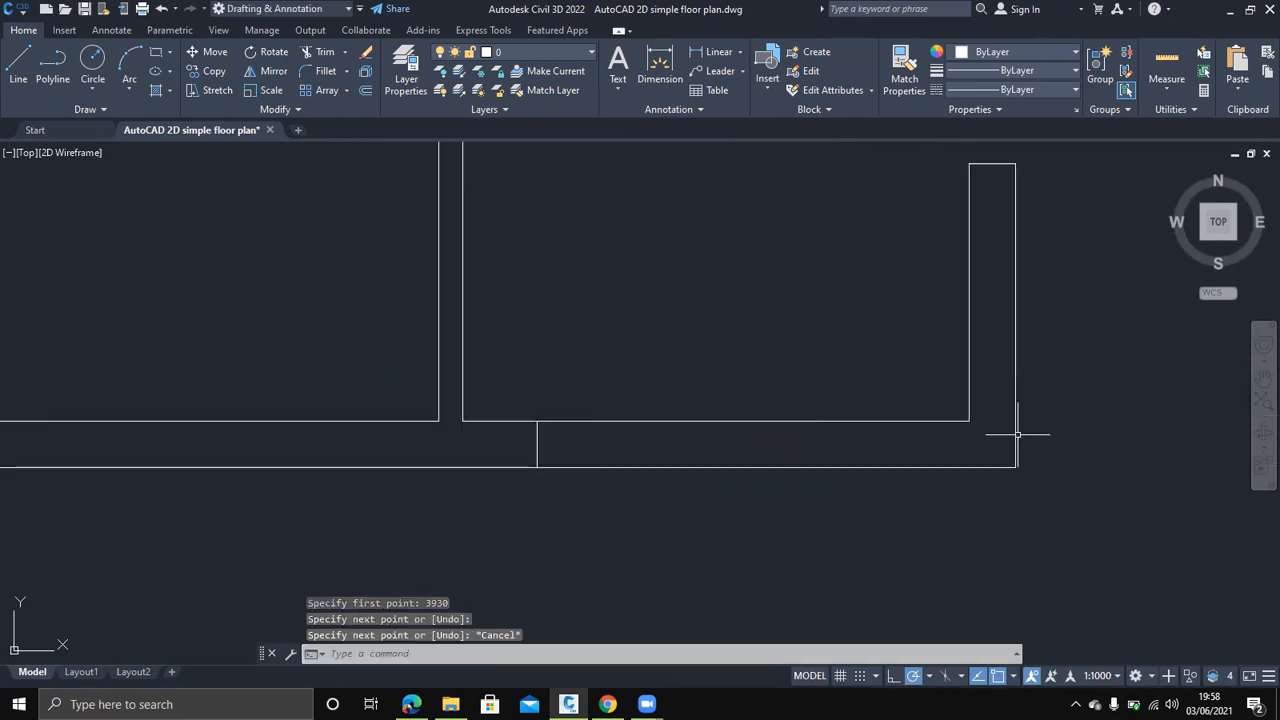
key("Return")
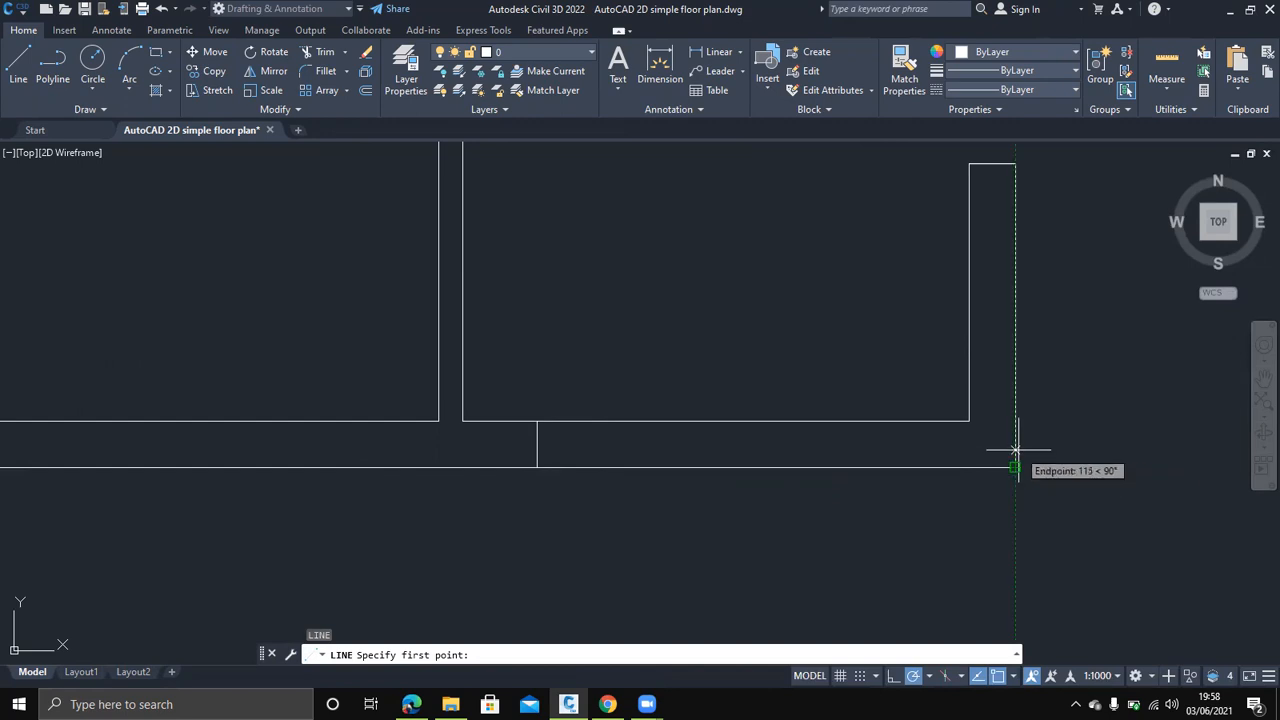
type("480")
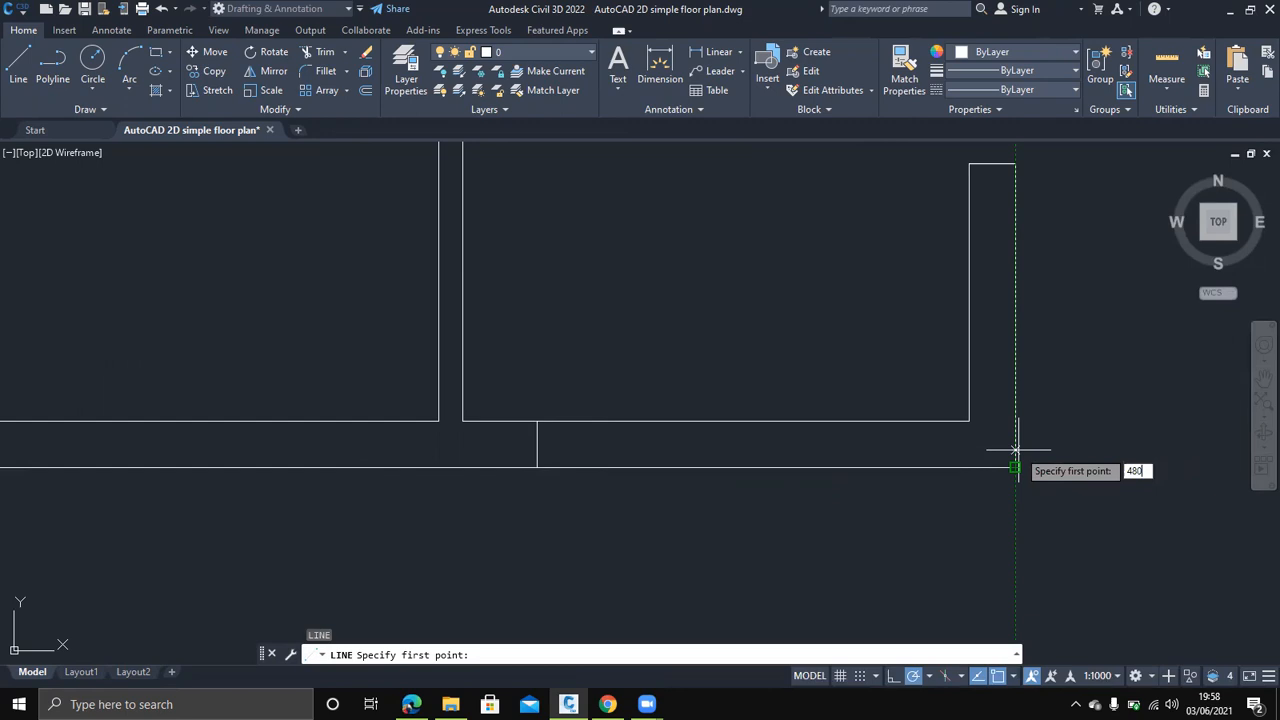
key("Return")
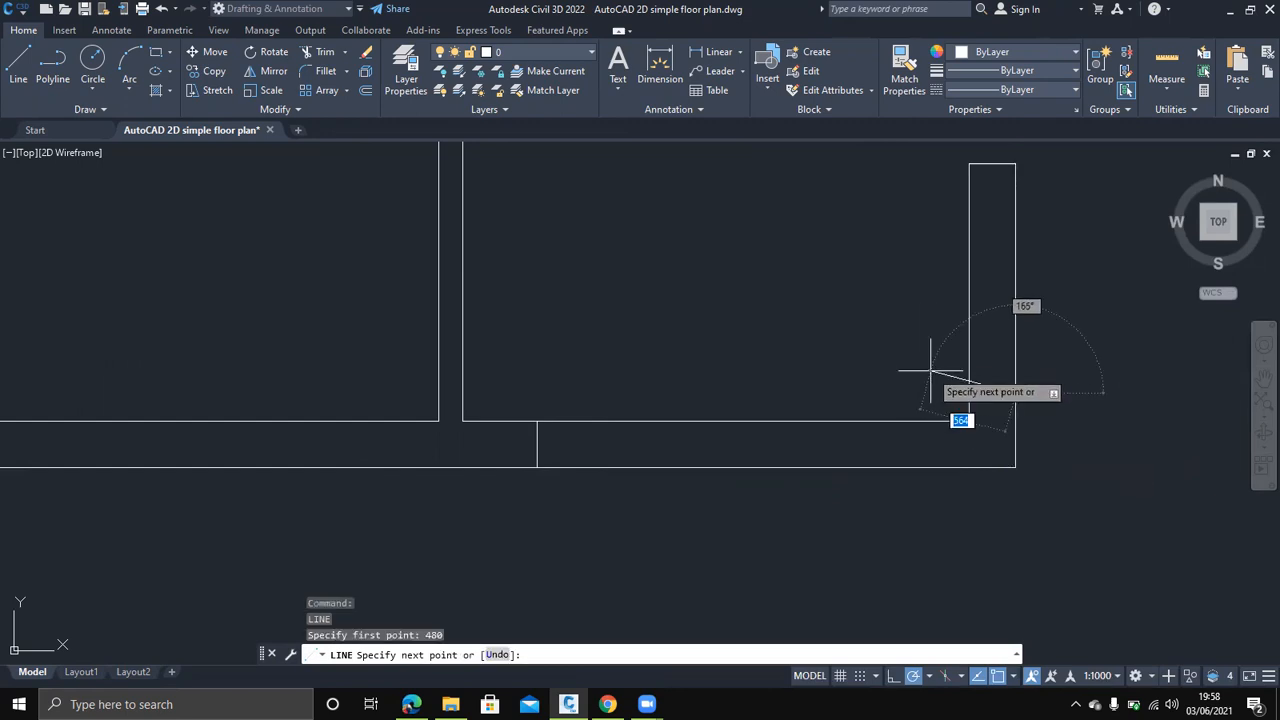
left_click(969, 393)
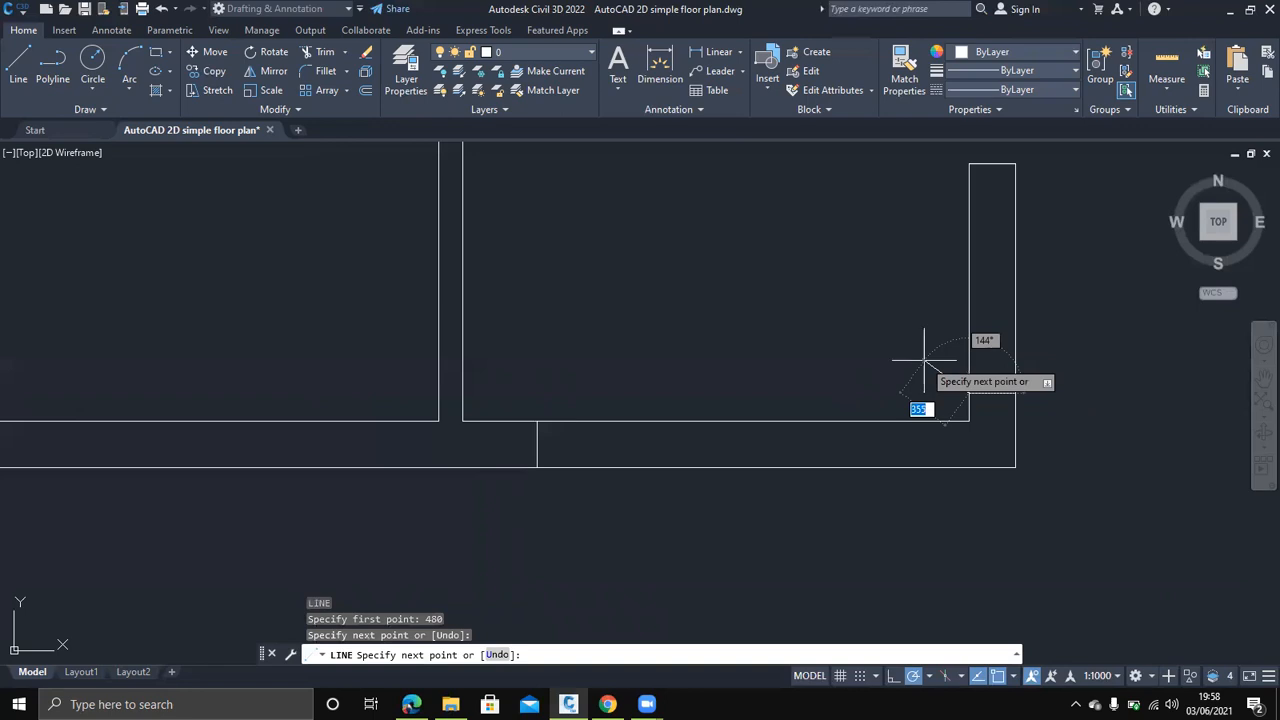
key("Escape")
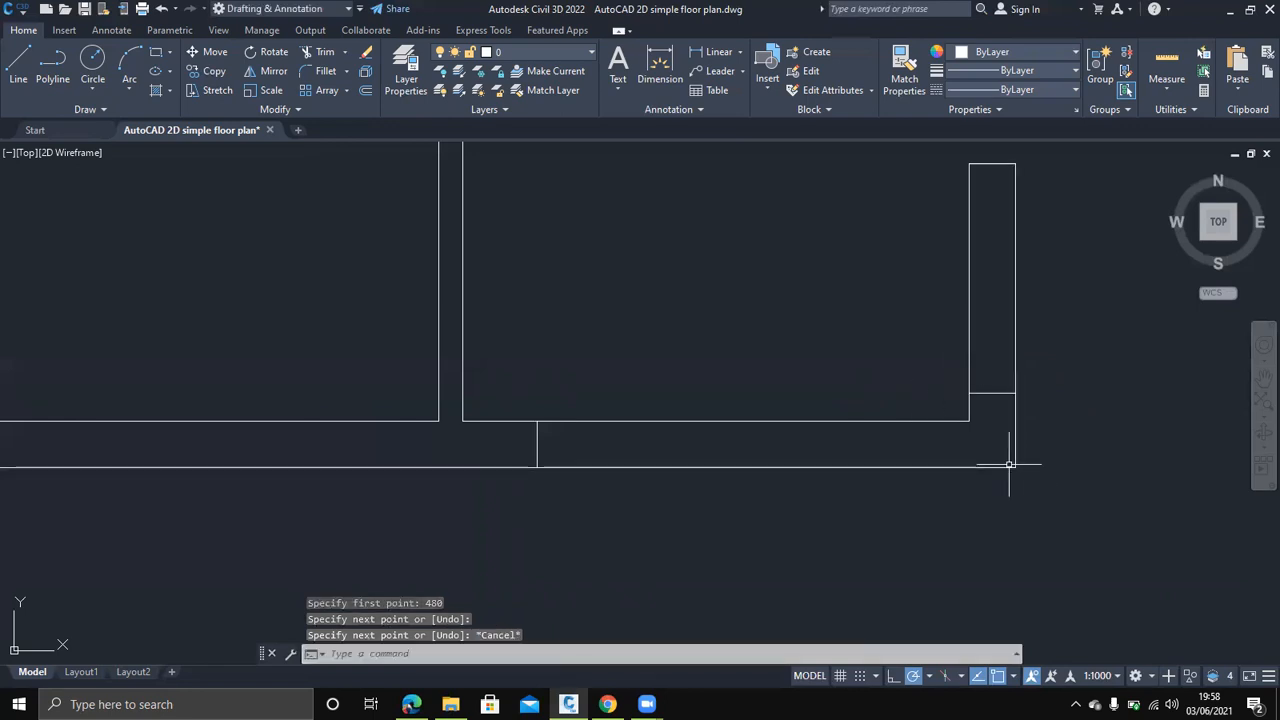
scroll(1011, 354, "up", 3)
scroll(1009, 353, "down", 2)
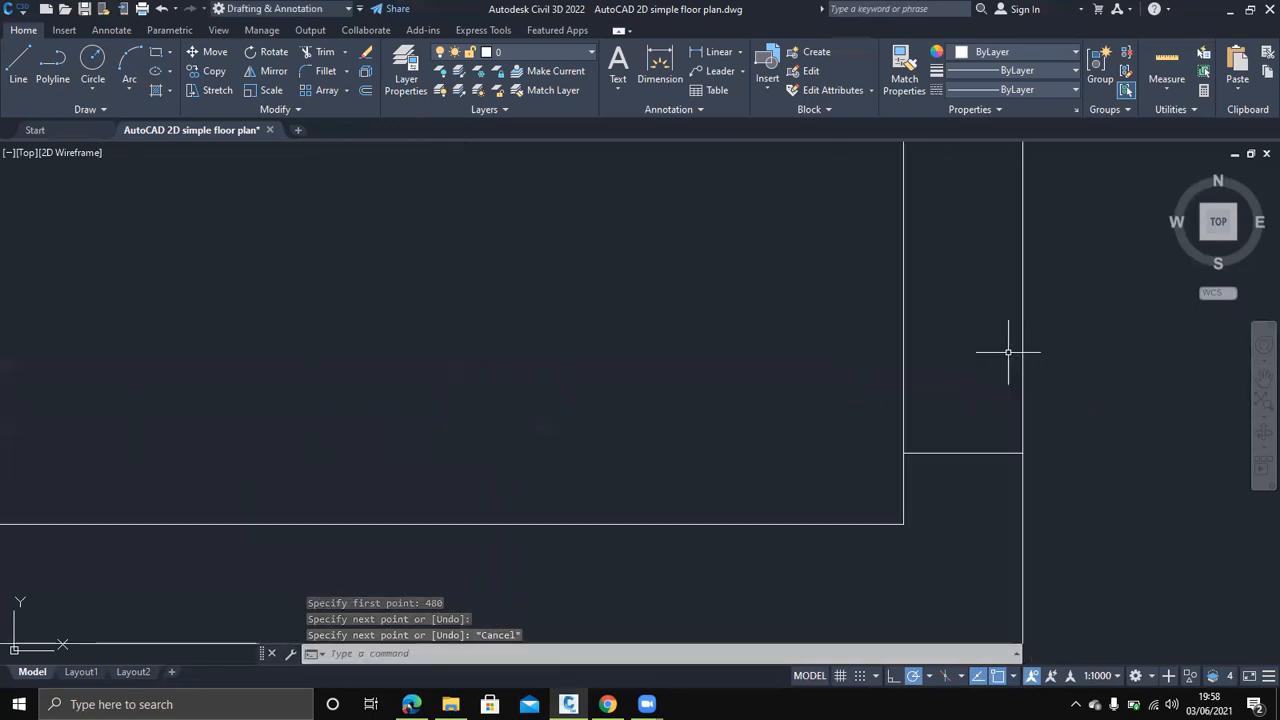
Start a line command for the bathroom window at its upper-right inner corner, and check that window's offset in the exercise PDF
middle_click_drag(1013, 329, 976, 475)
scroll(977, 370, "up", 2)
scroll(986, 357, "down", 2)
mouse_move(1038, 327)
middle_mouse_down()
mouse_move(1061, 444)
mouse_move(1060, 563)
middle_mouse_up()
scroll(1060, 563, "down", 2)
scroll(1041, 459, "down", 2)
middle_click_drag(1063, 409, 828, 623)
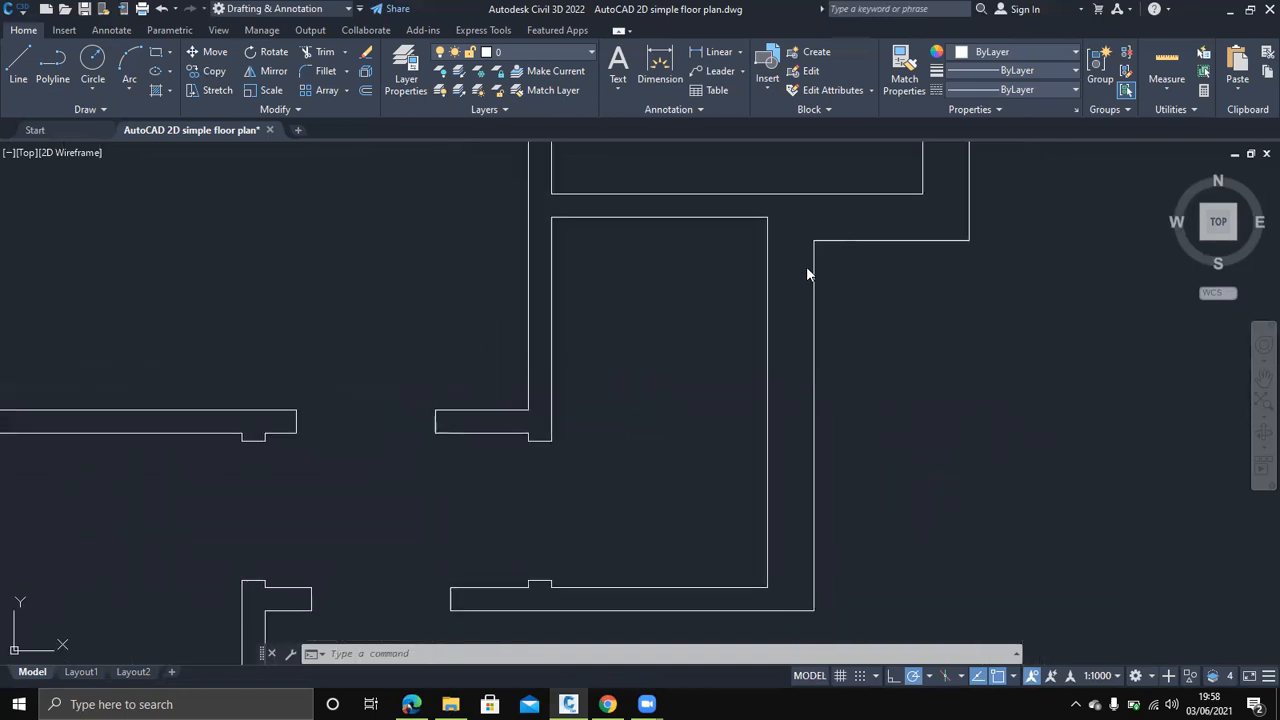
right_click(803, 309)
left_click(703, 259)
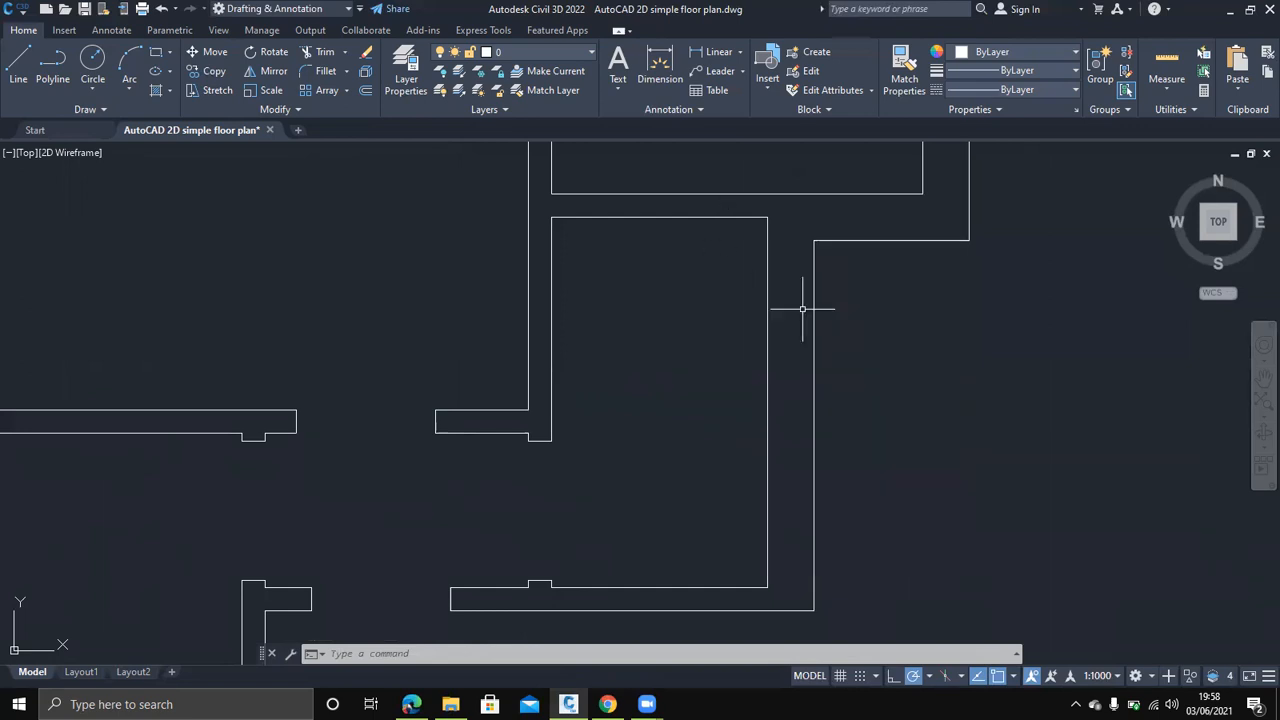
left_click(735, 272)
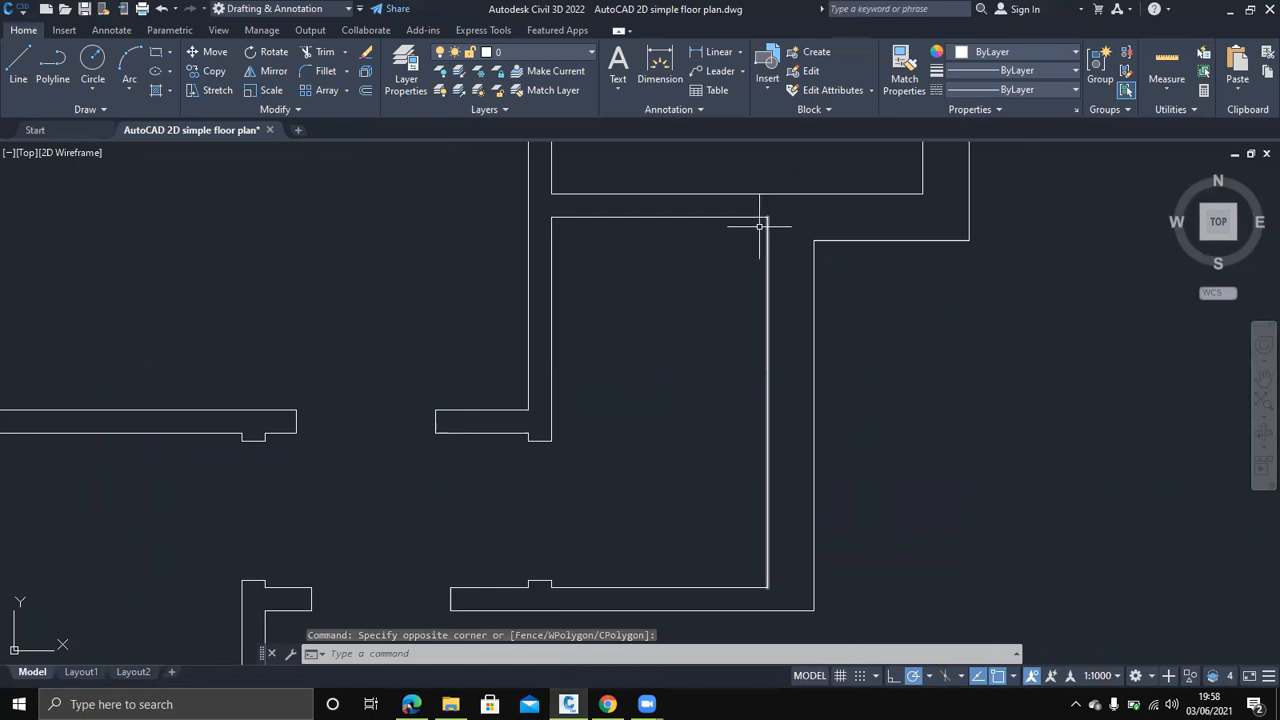
type("l")
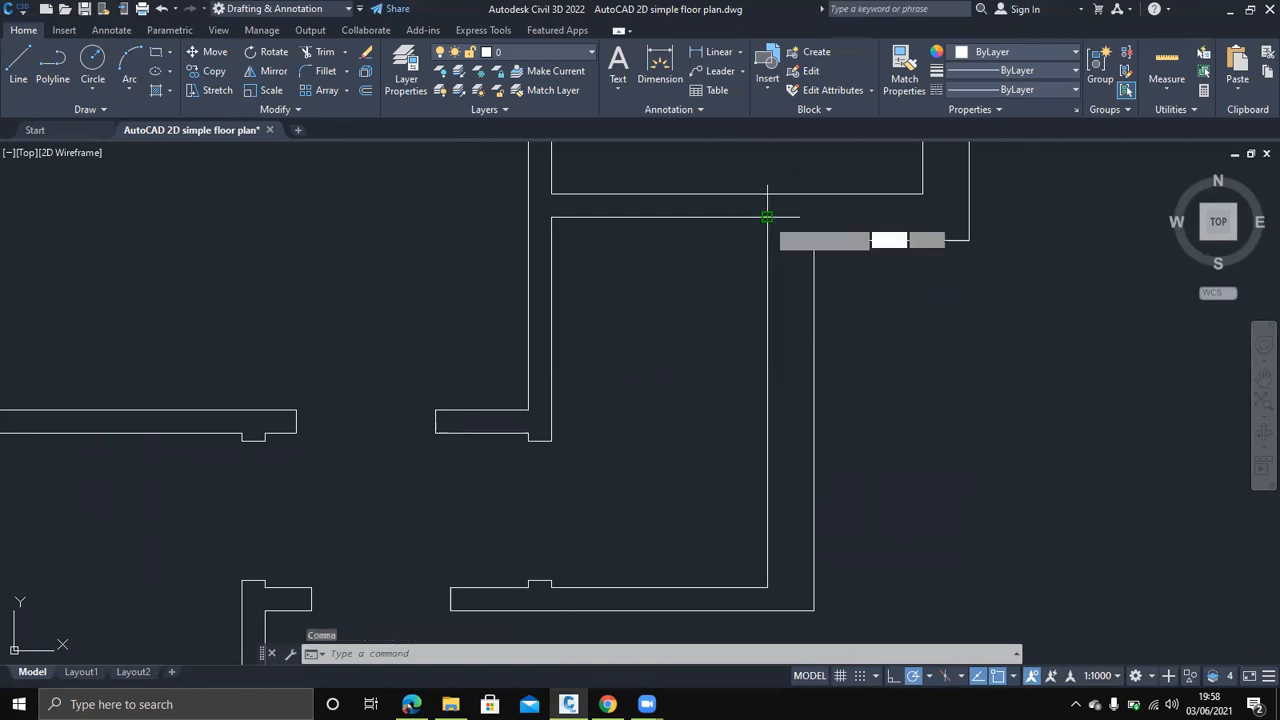
key("Return")
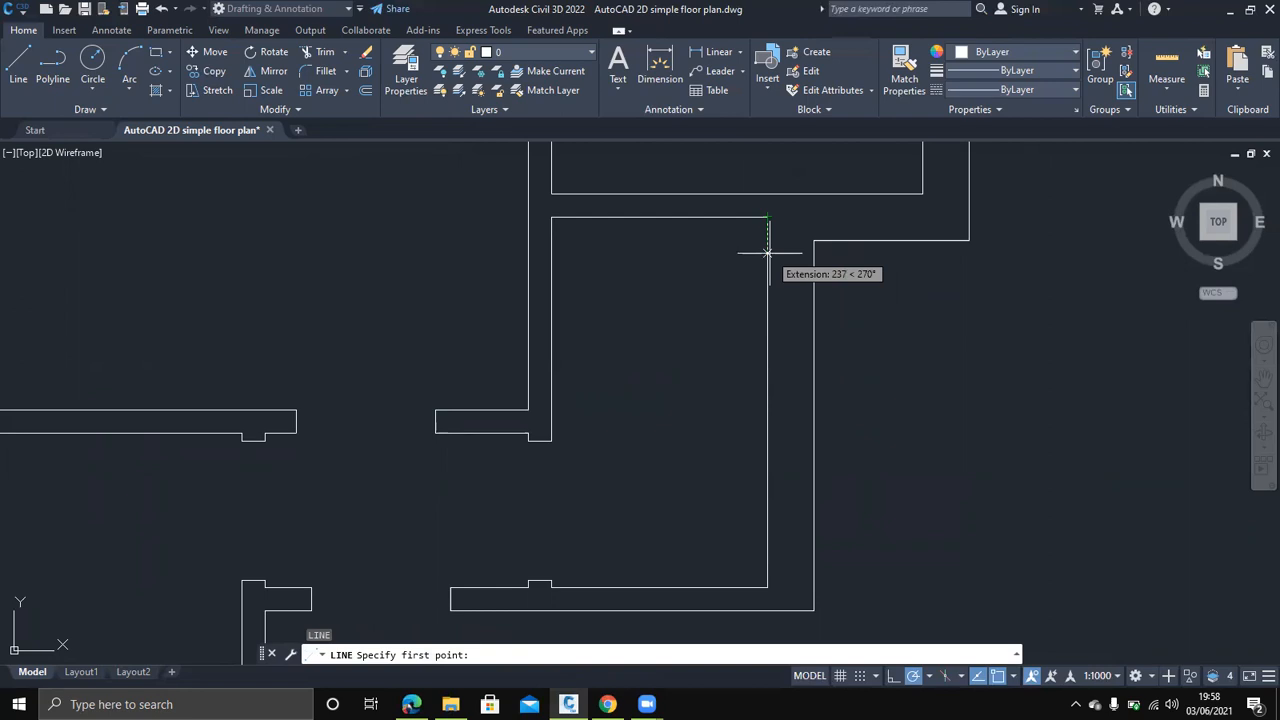
left_click(412, 704)
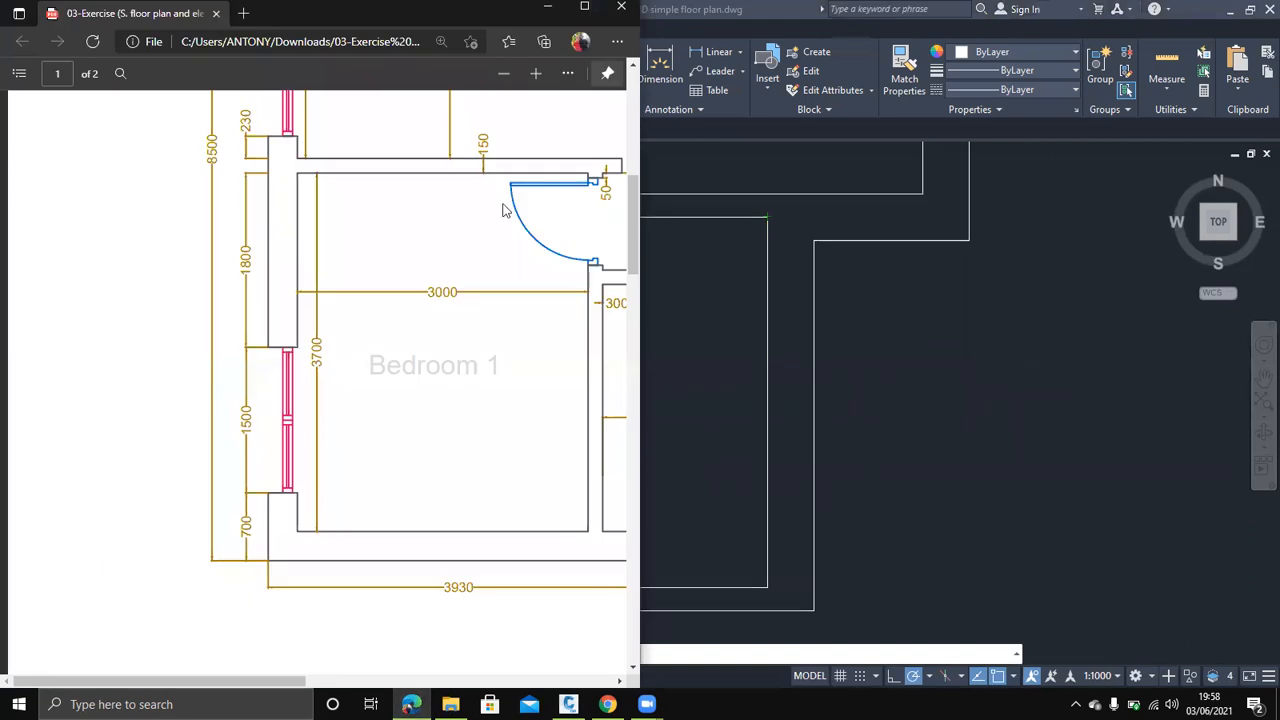
scroll(494, 299, "up", 5)
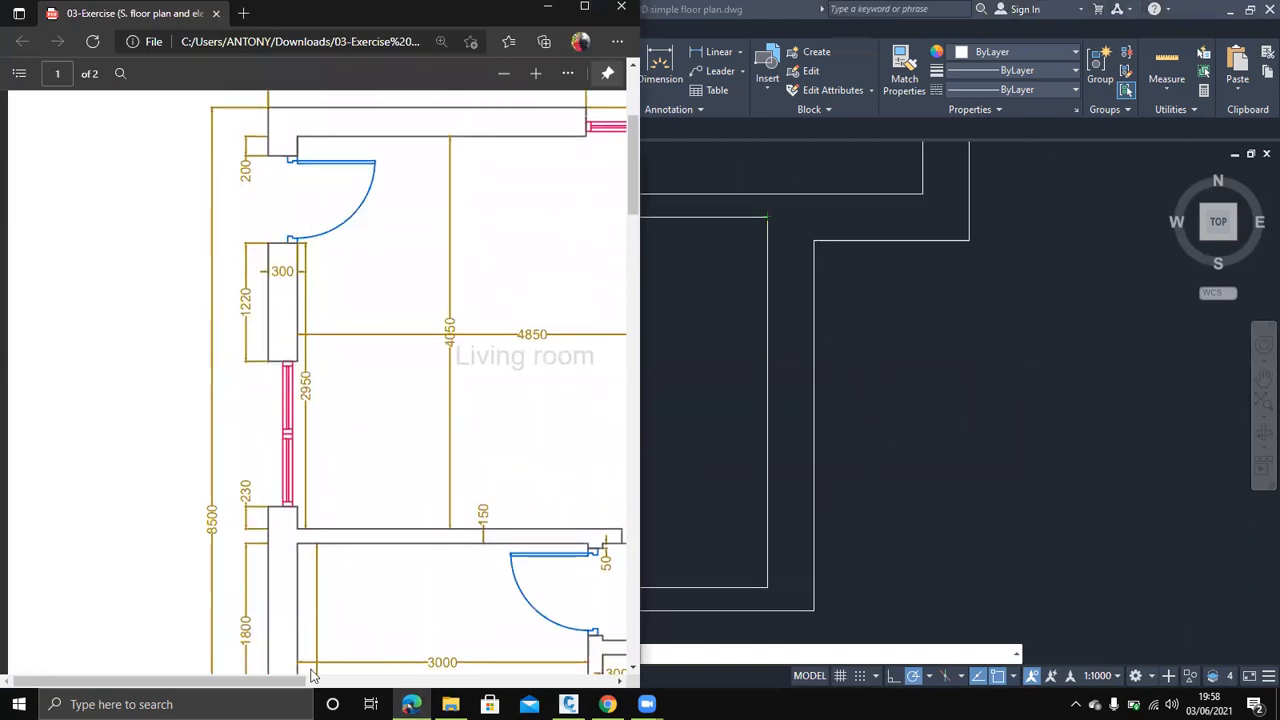
left_click_drag(300, 681, 534, 681)
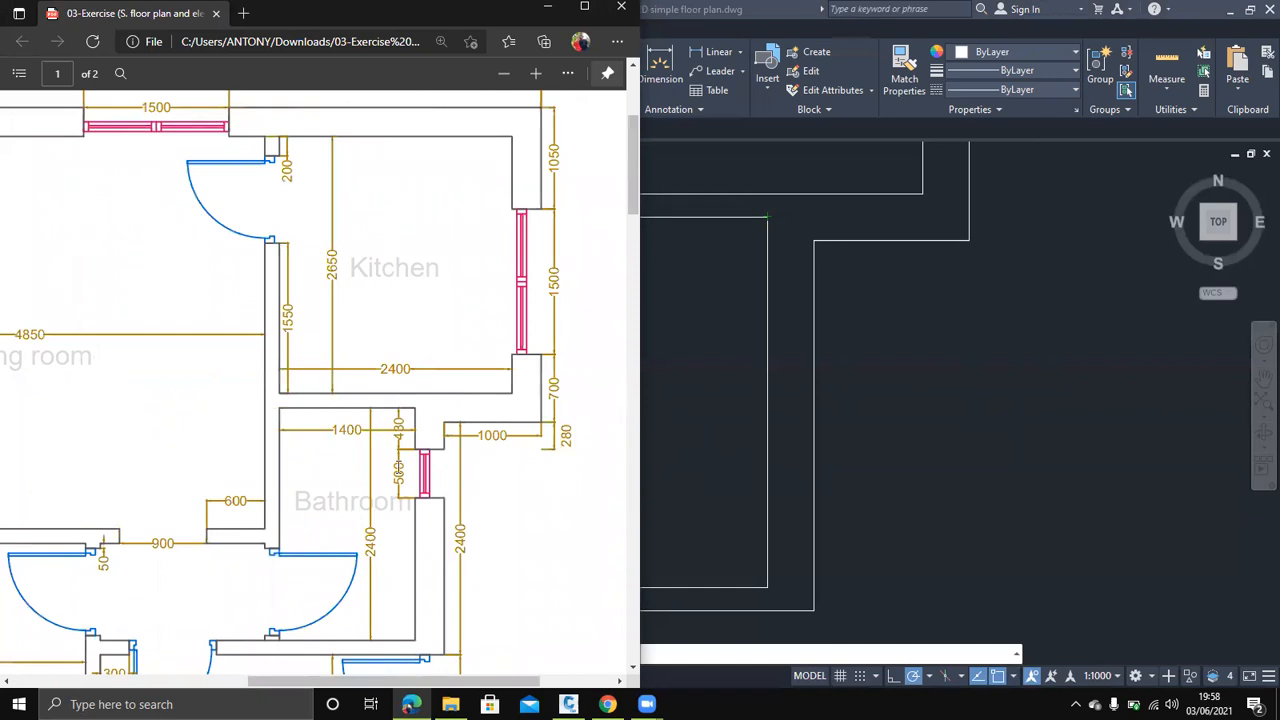
left_click(537, 73)
left_click(537, 73)
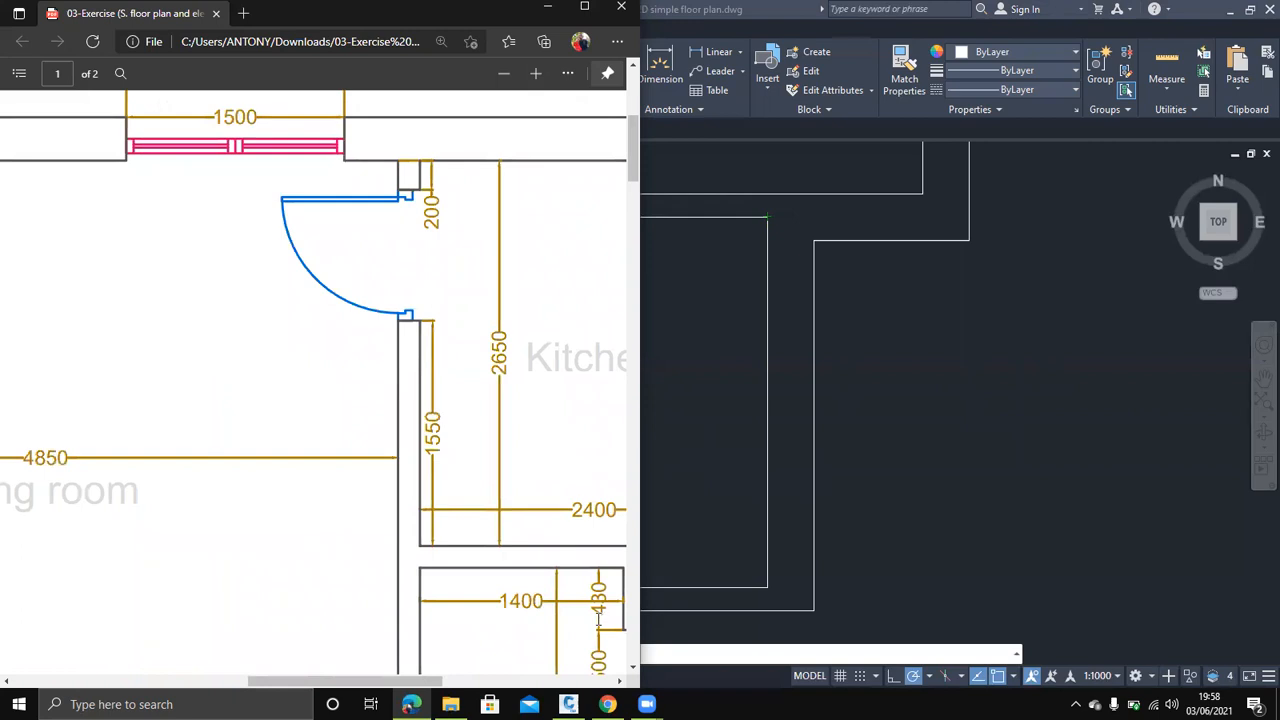
Back in Civil 3D, draw a line across the bathroom's right external wall 430 mm below the room's upper-right inner corner
left_click(755, 297)
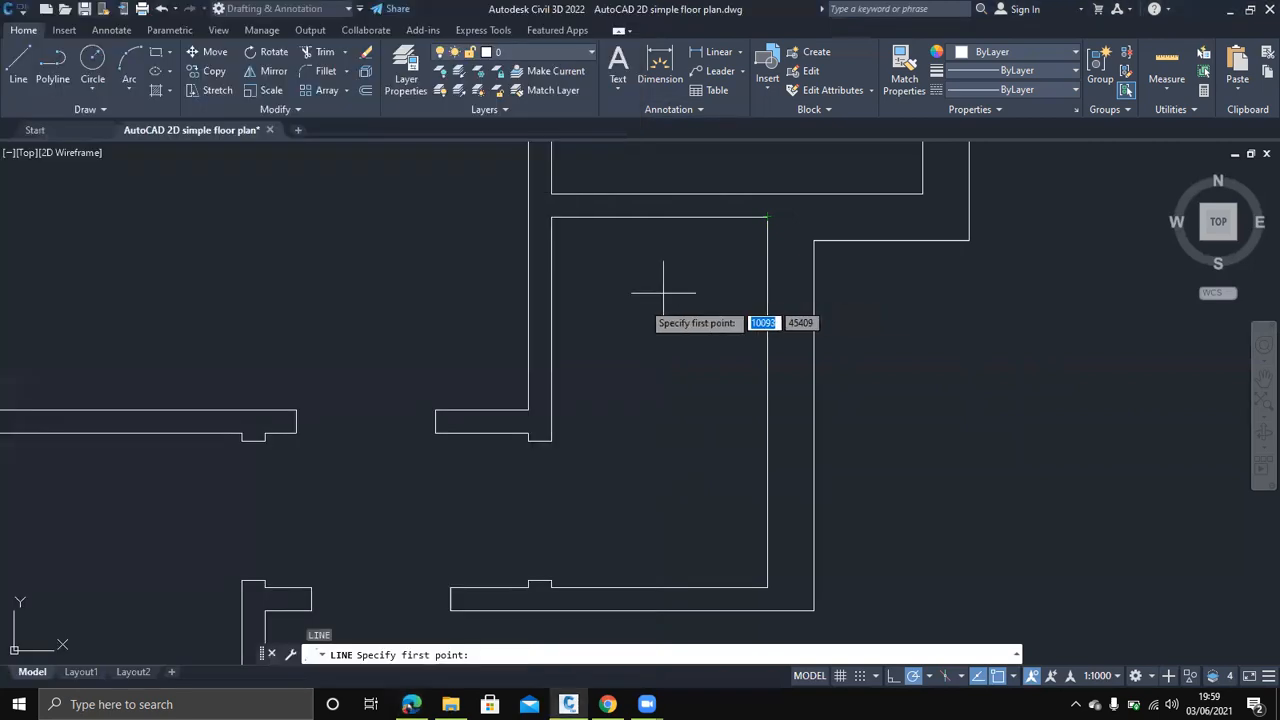
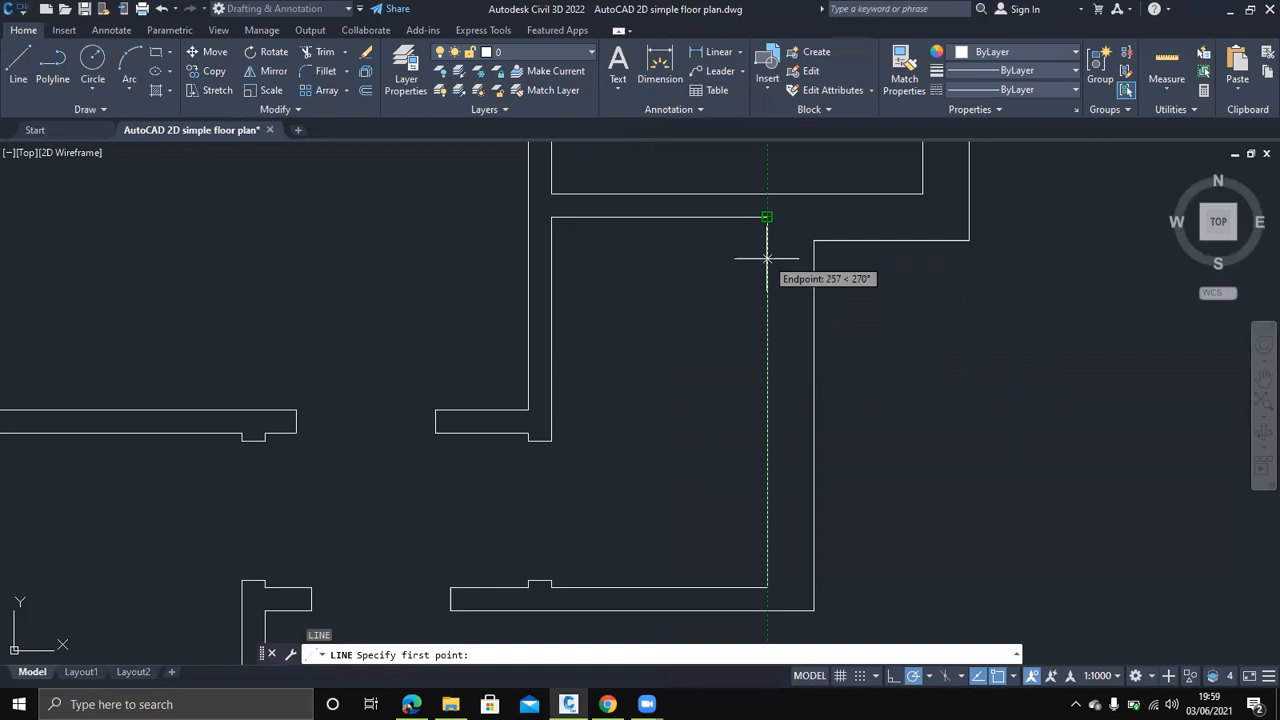
type("430")
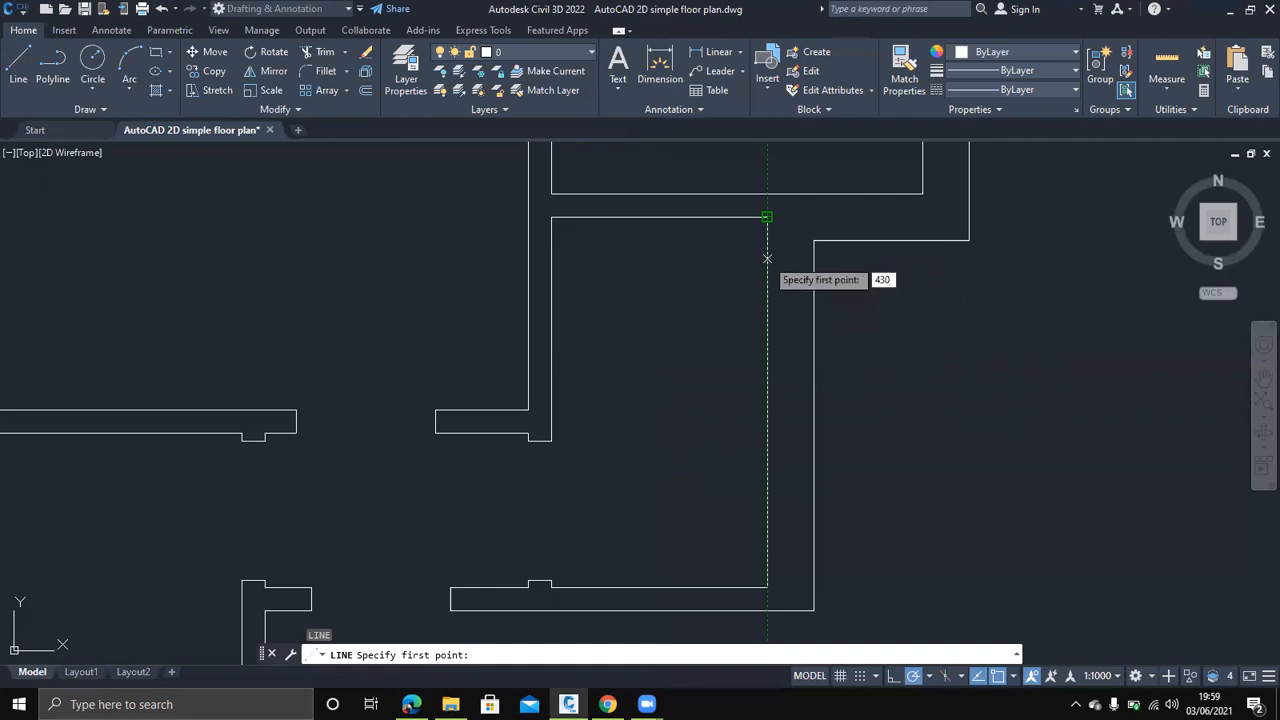
key("Return")
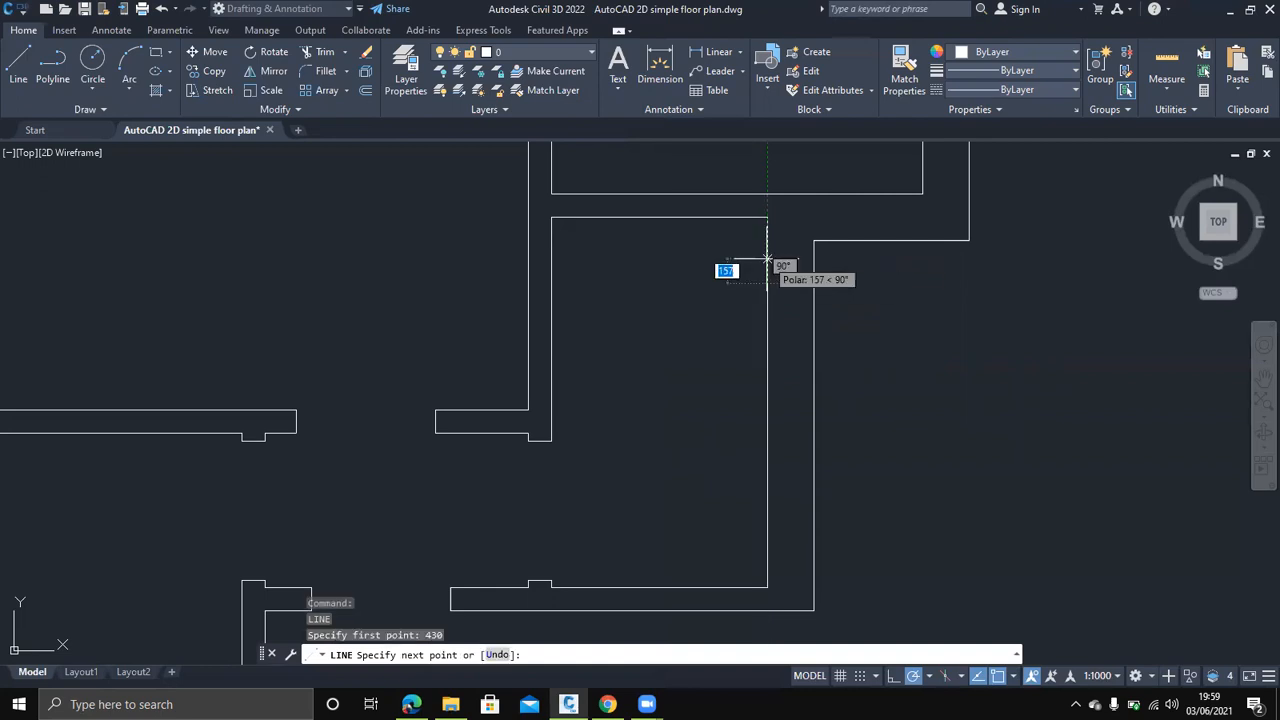
left_click(813, 283)
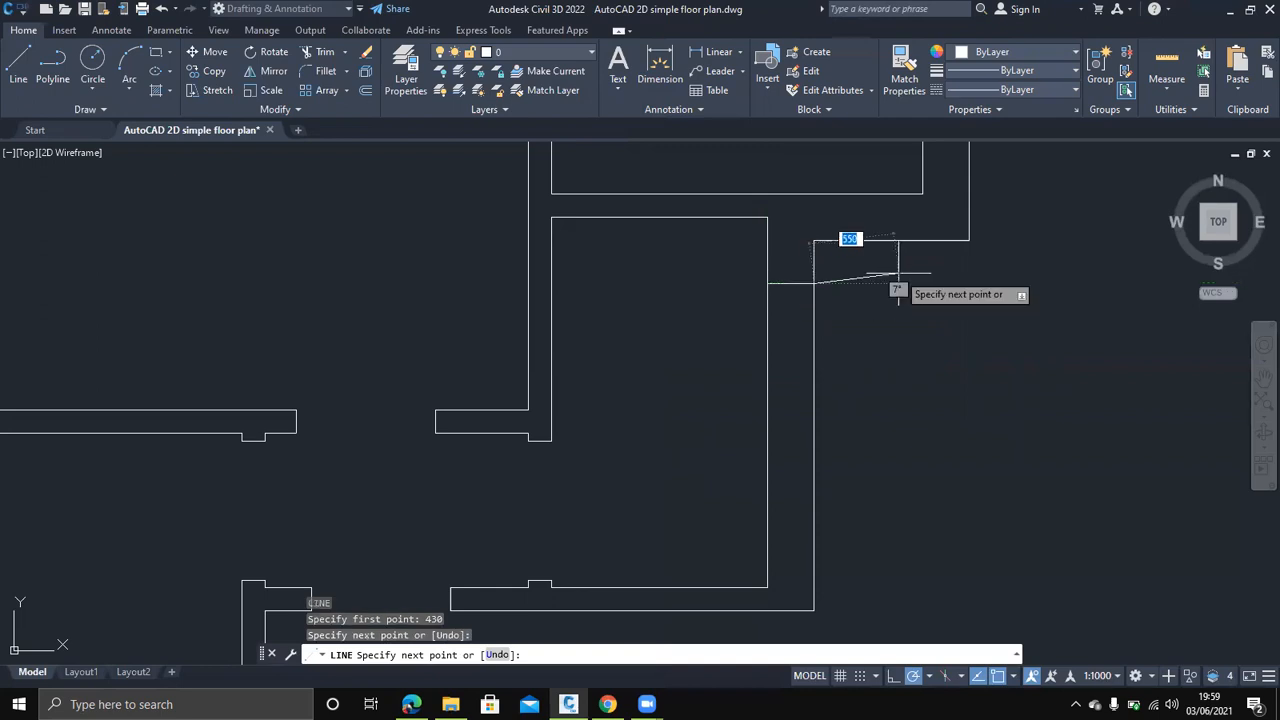
key("Escape")
Draw a line across the kitchen's right external wall 700 mm above the kitchen's lower-right outer corner
scroll(872, 373, "down", 3)
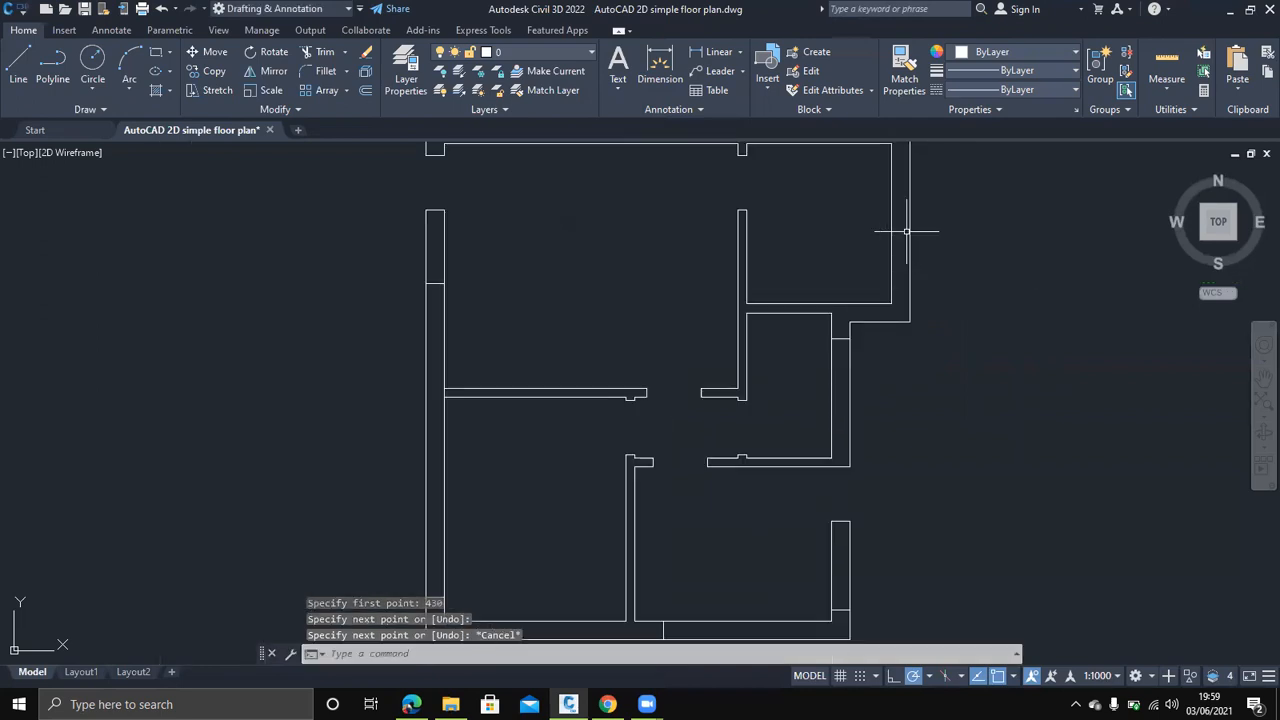
scroll(820, 440, "down", 2)
scroll(816, 423, "up", 4)
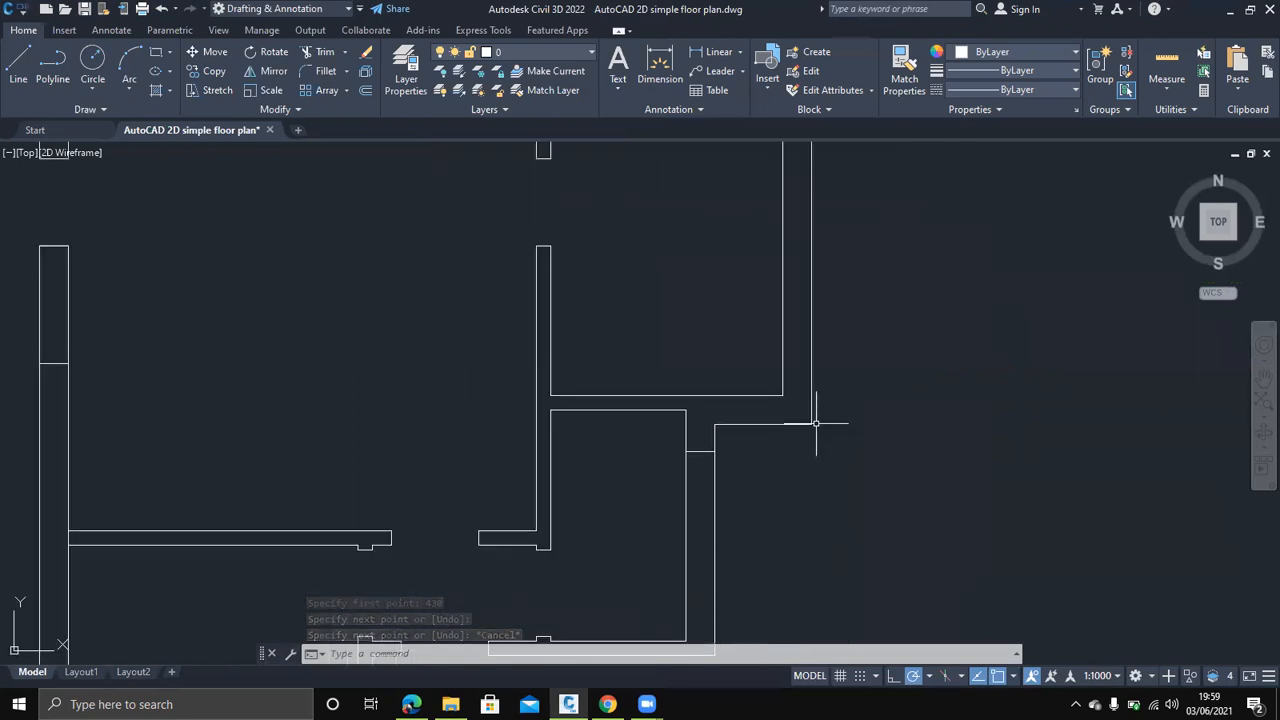
type("l")
key("Return")
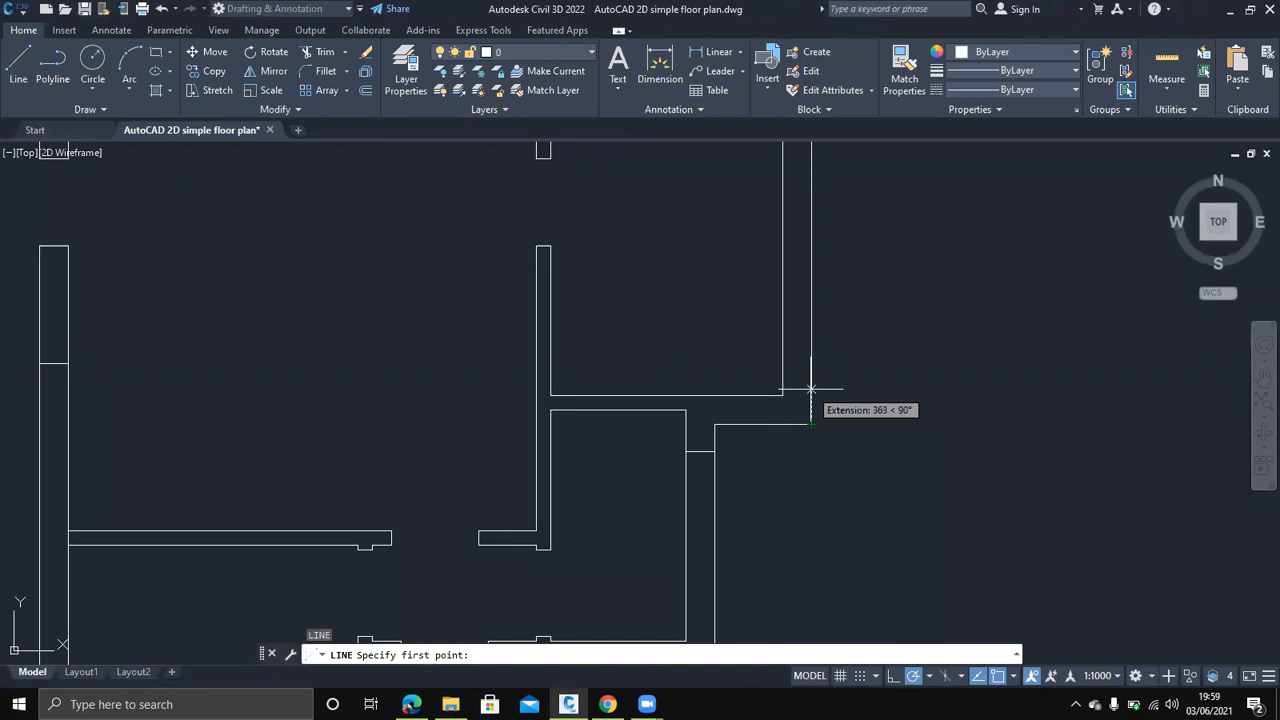
type("7")
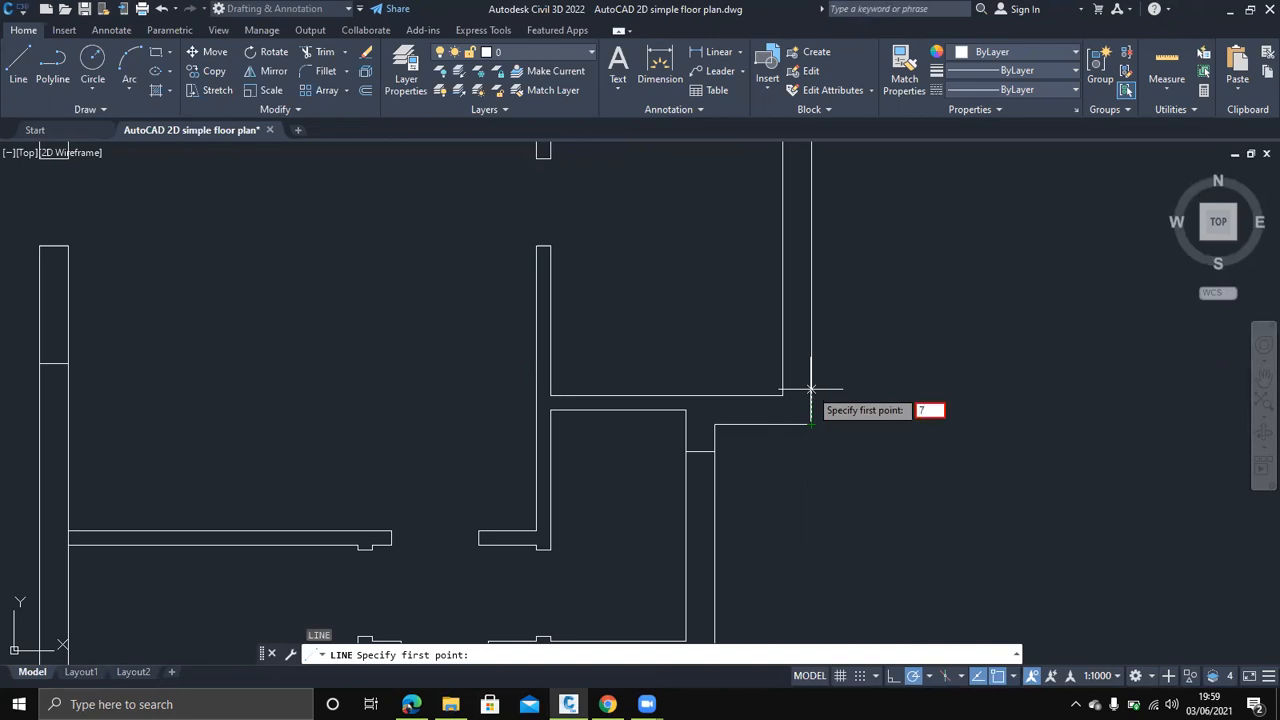
type("00")
key("Return")
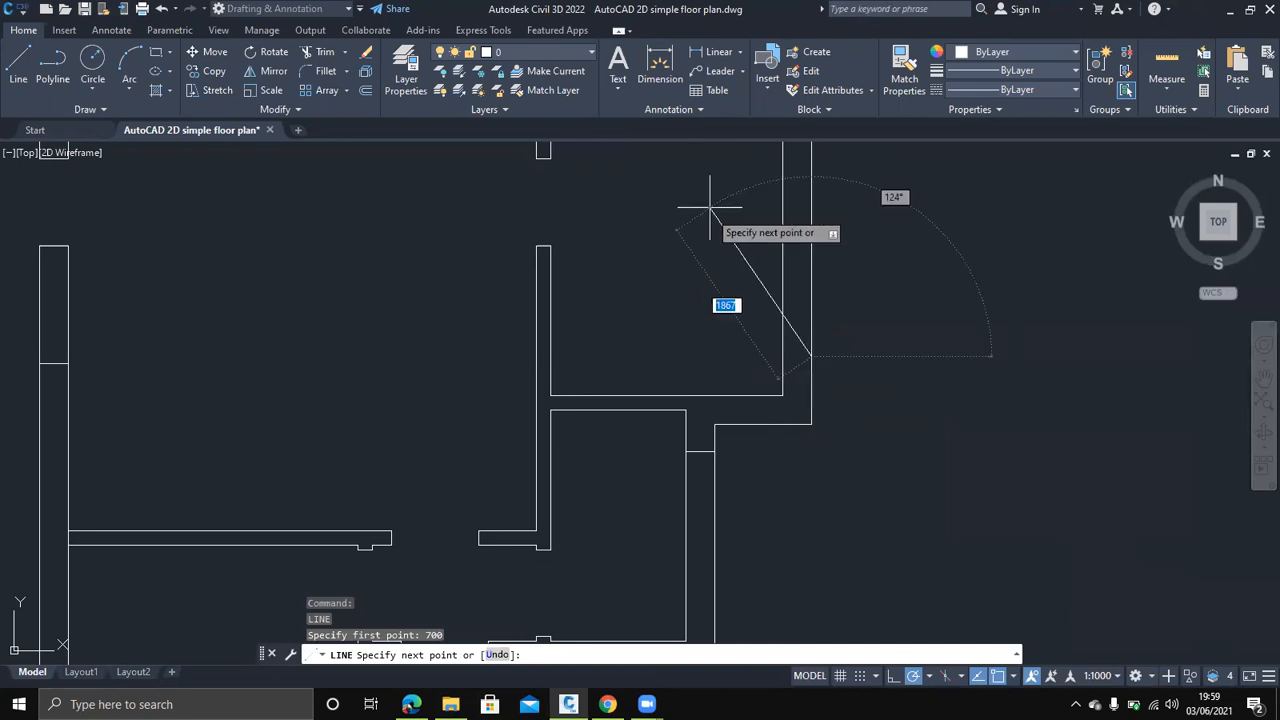
left_click(784, 393)
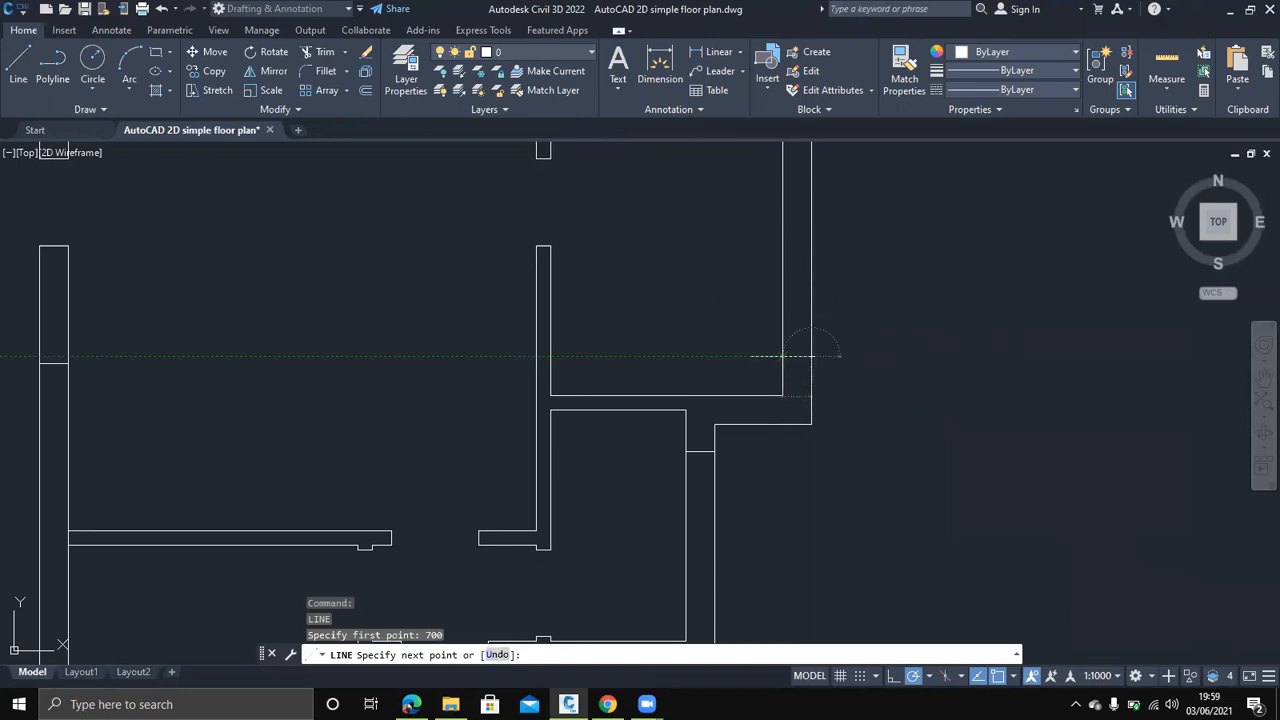
key("Escape")
Draw a line across the upper external wall 3220 mm from the plan's upper-right outer corner
middle_click_drag(756, 328, 803, 549)
type("l")
key("Return")
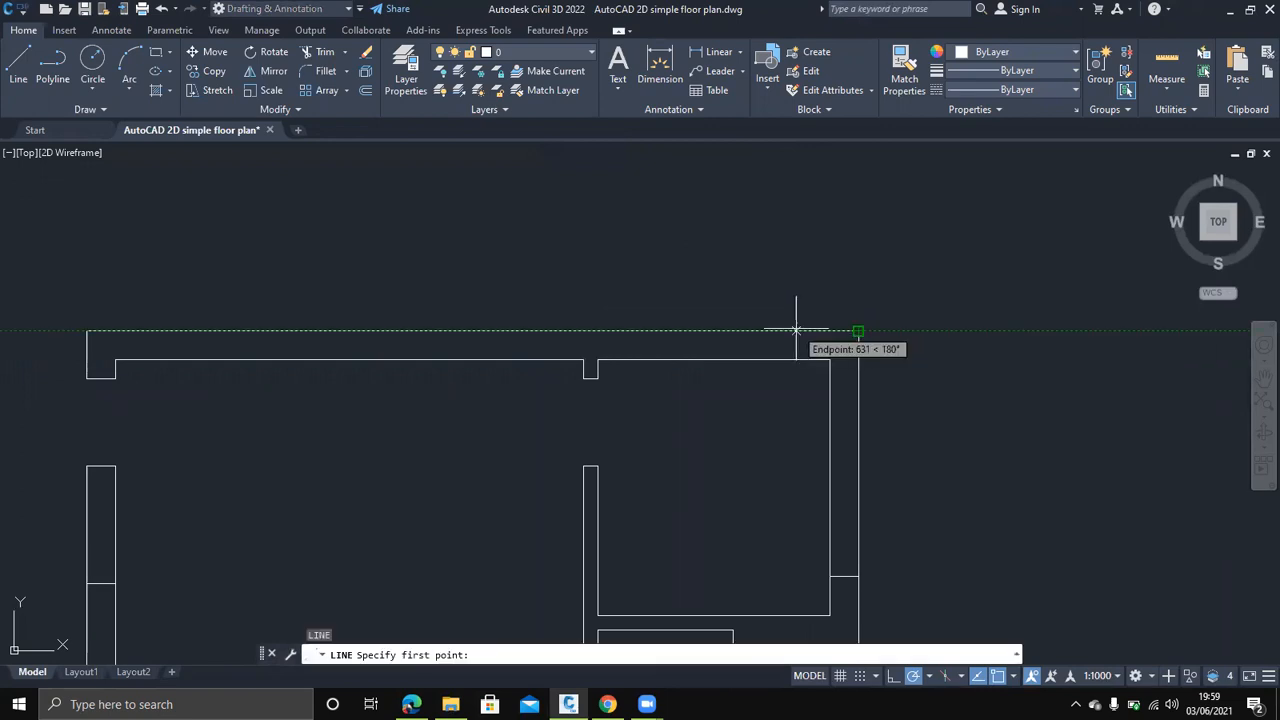
type("32")
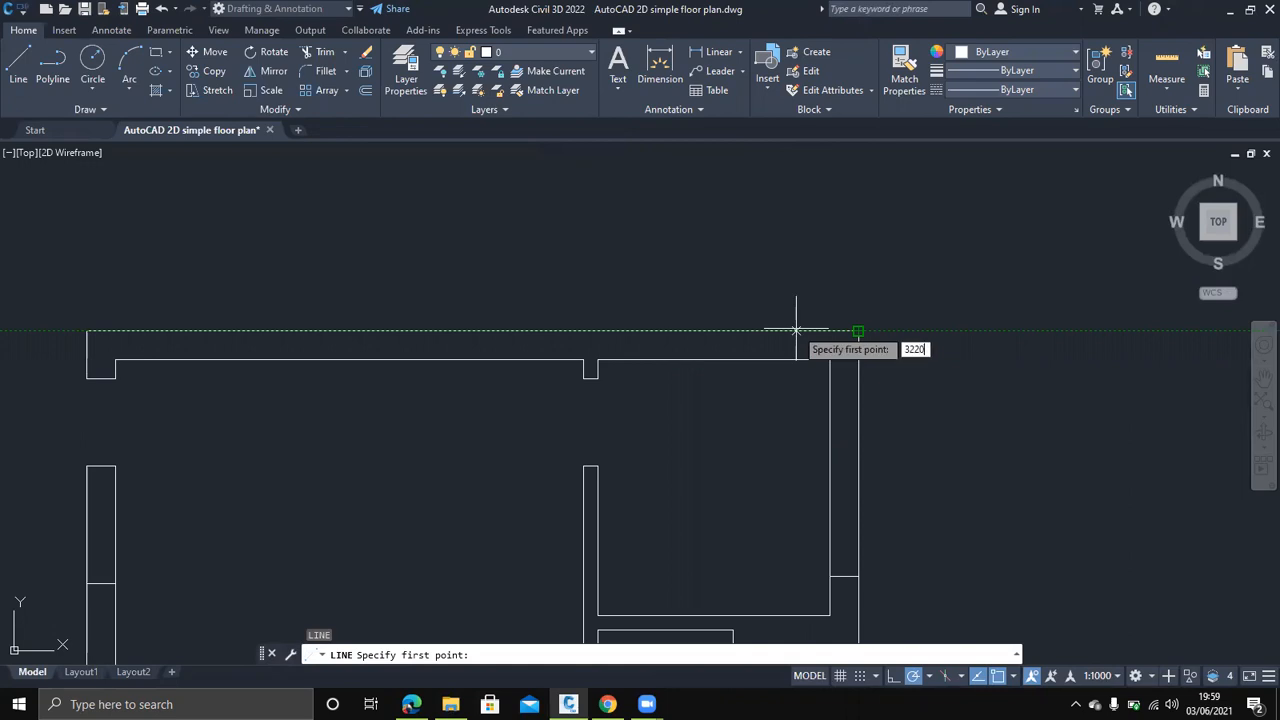
type("20")
key("Return")
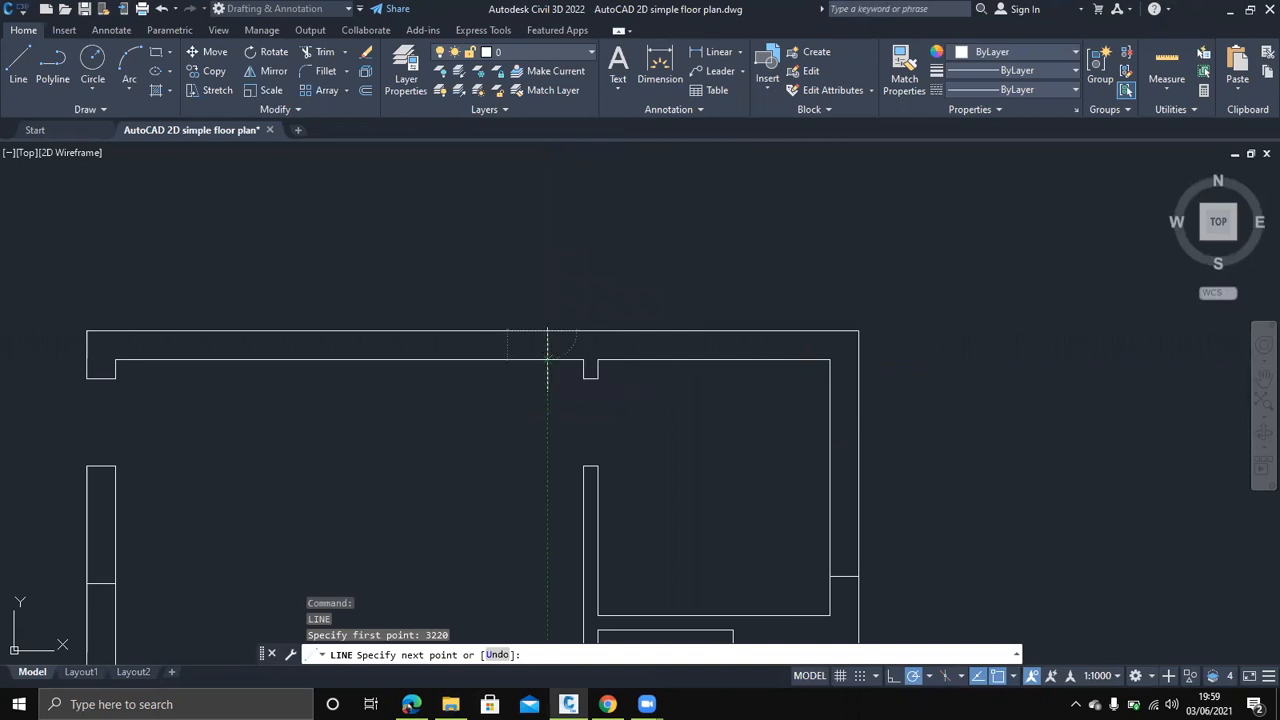
left_click(546, 359)
key("Escape")
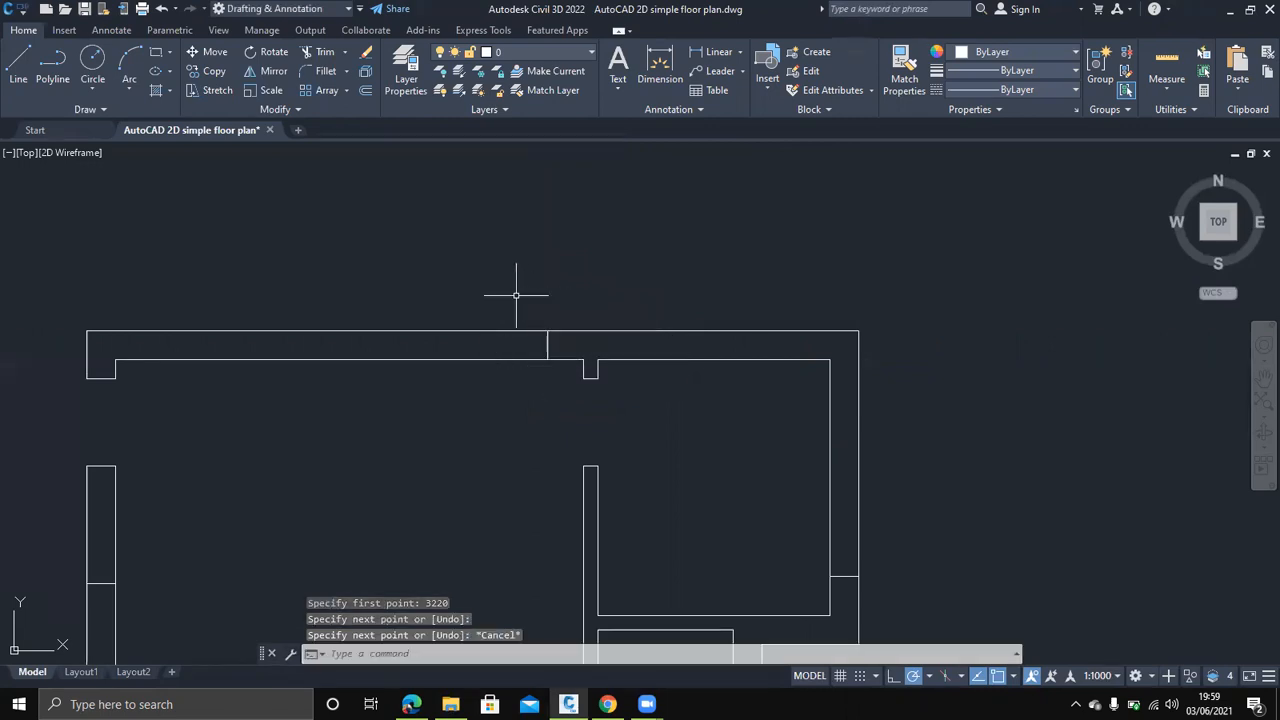
Offset the living room's window line in the left external wall 1500 mm downward
scroll(528, 398, "down", 2)
middle_click_drag(508, 420, 605, 328)
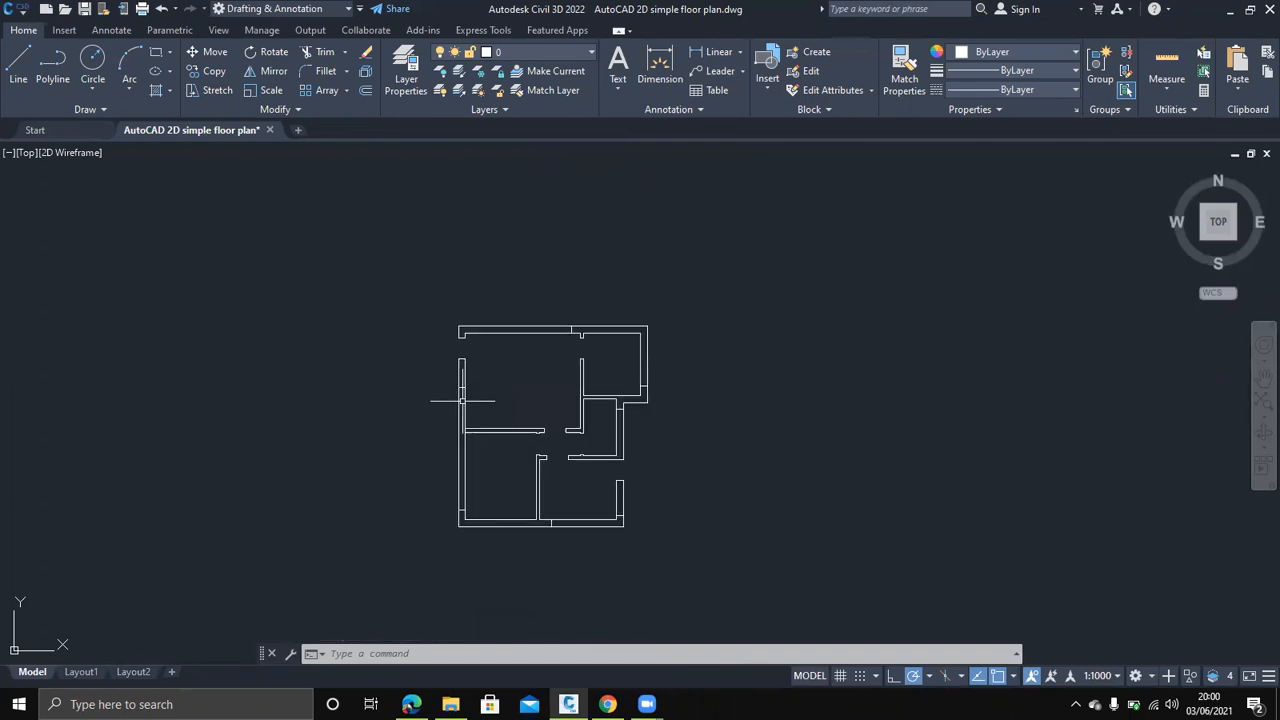
scroll(464, 400, "up", 2)
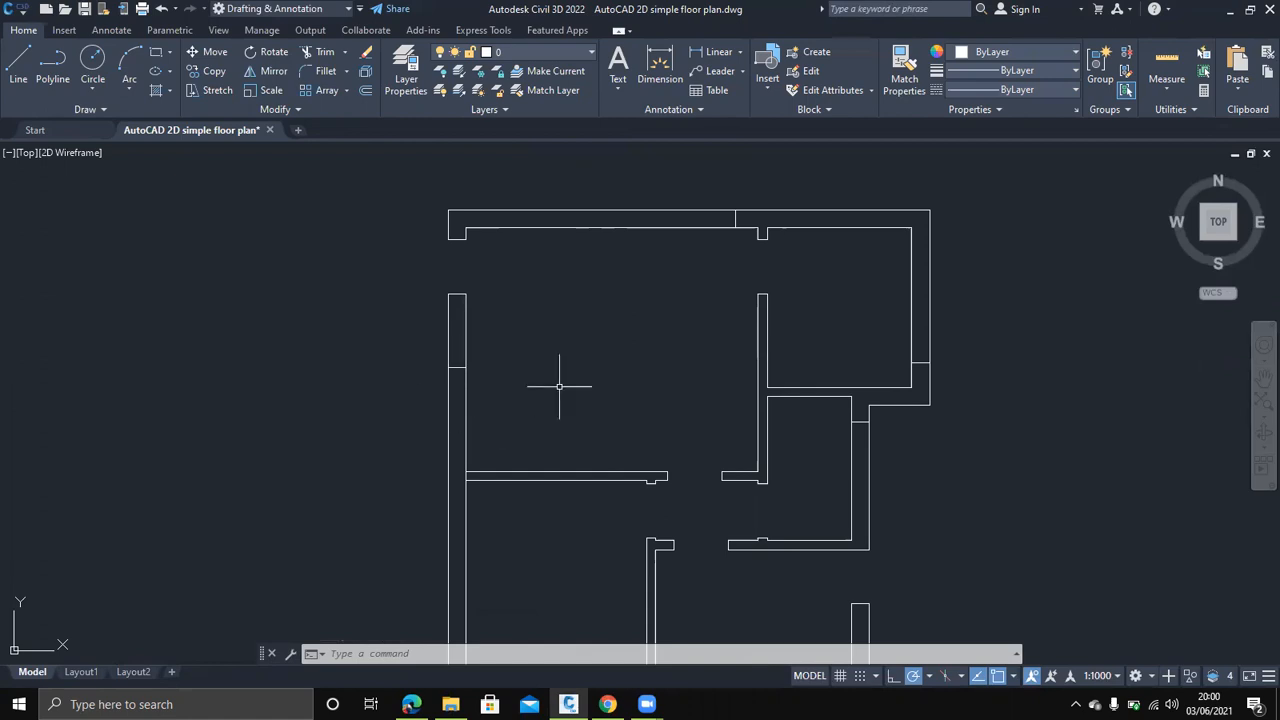
key("Return")
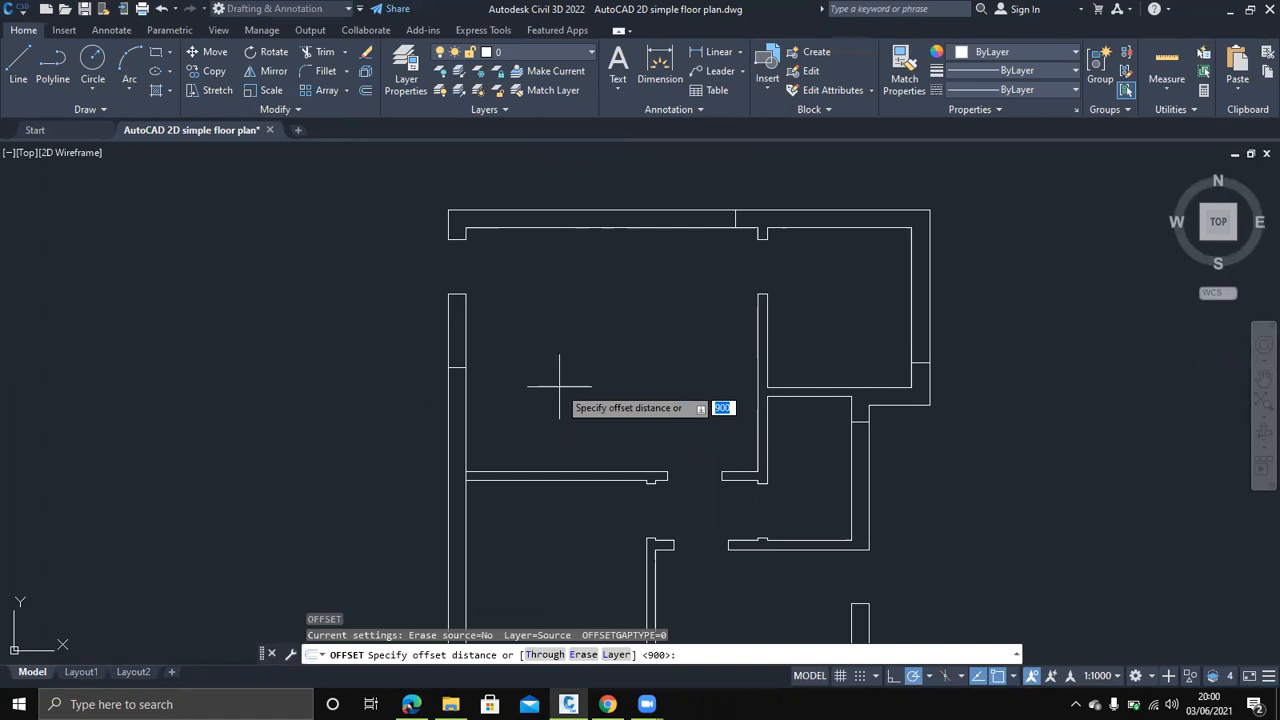
type("1500")
key("Return")
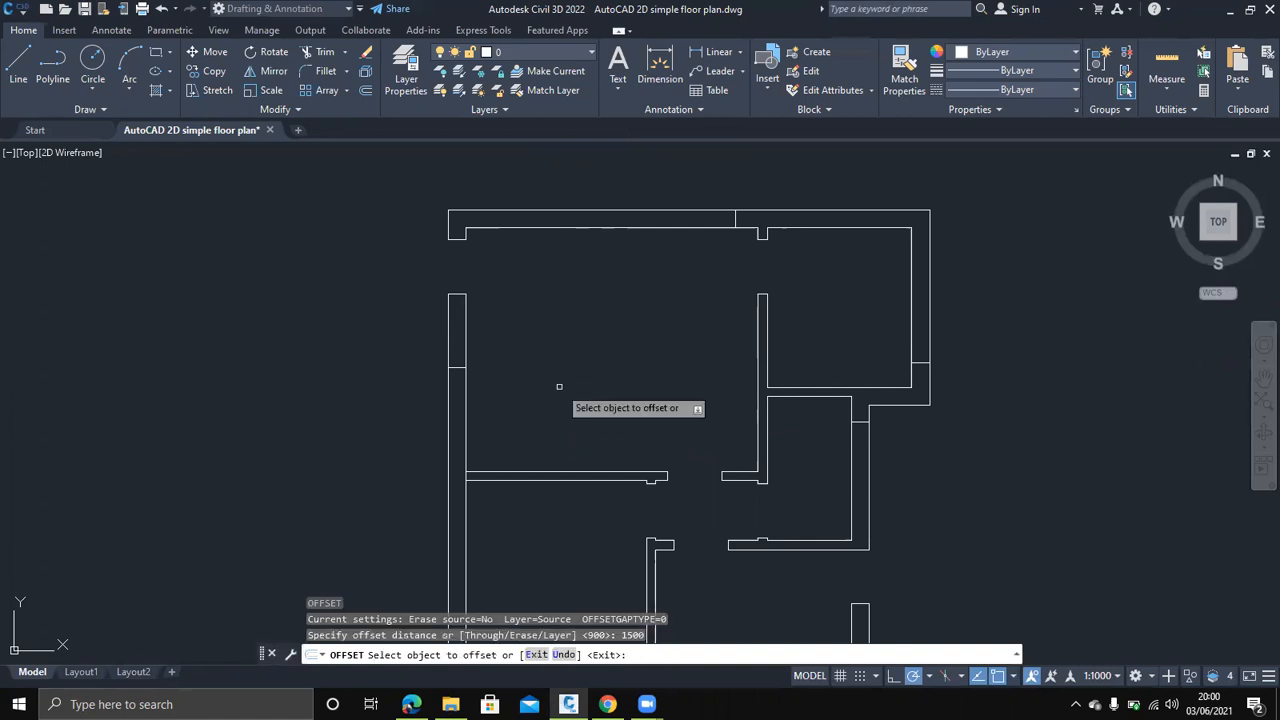
left_click(455, 370)
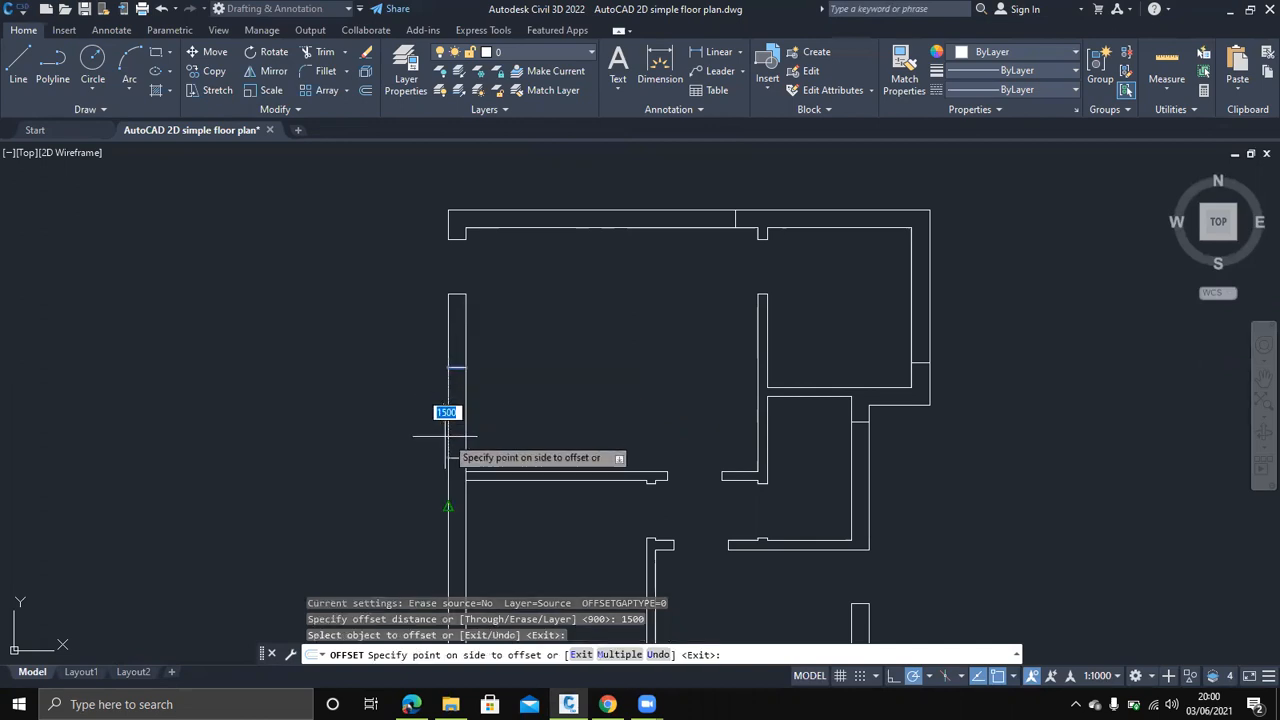
left_click(457, 432)
Offset Bedroom 1's window line 1500 mm upward and the lower external wall's window line 1500 mm to the right
middle_click_drag(503, 489, 537, 397)
middle_click_drag(506, 543, 523, 502)
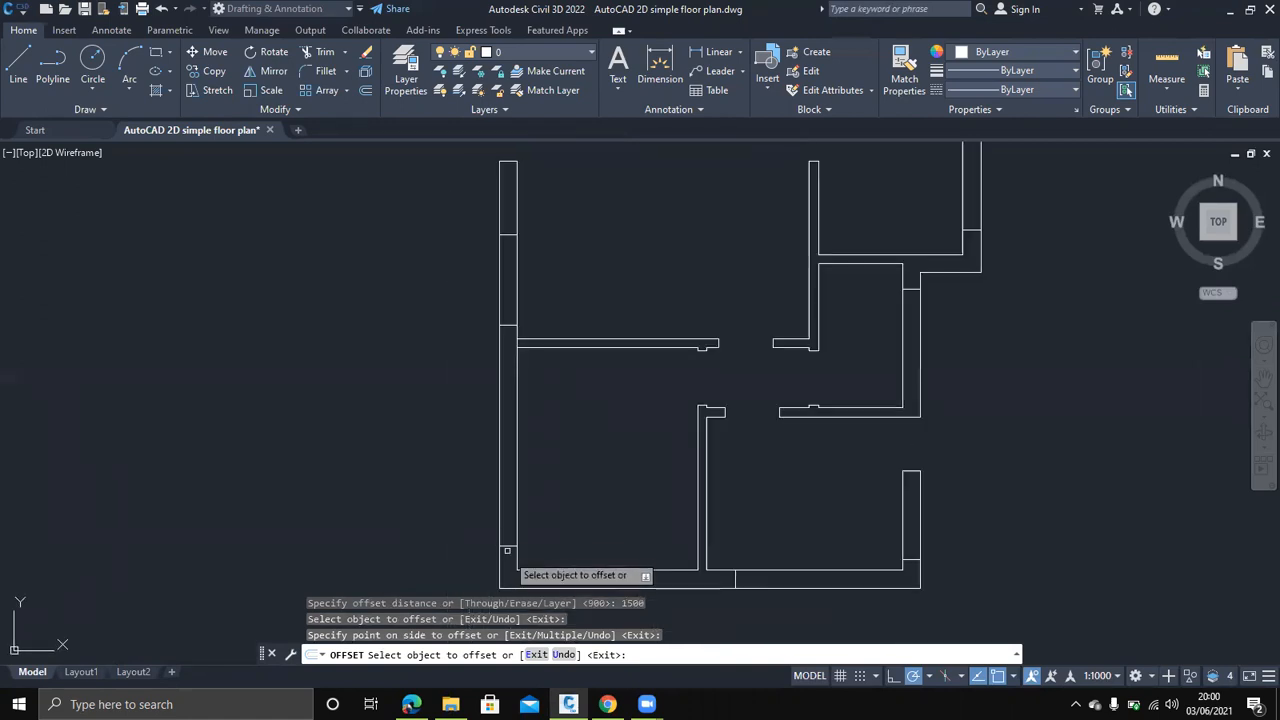
left_click(506, 546)
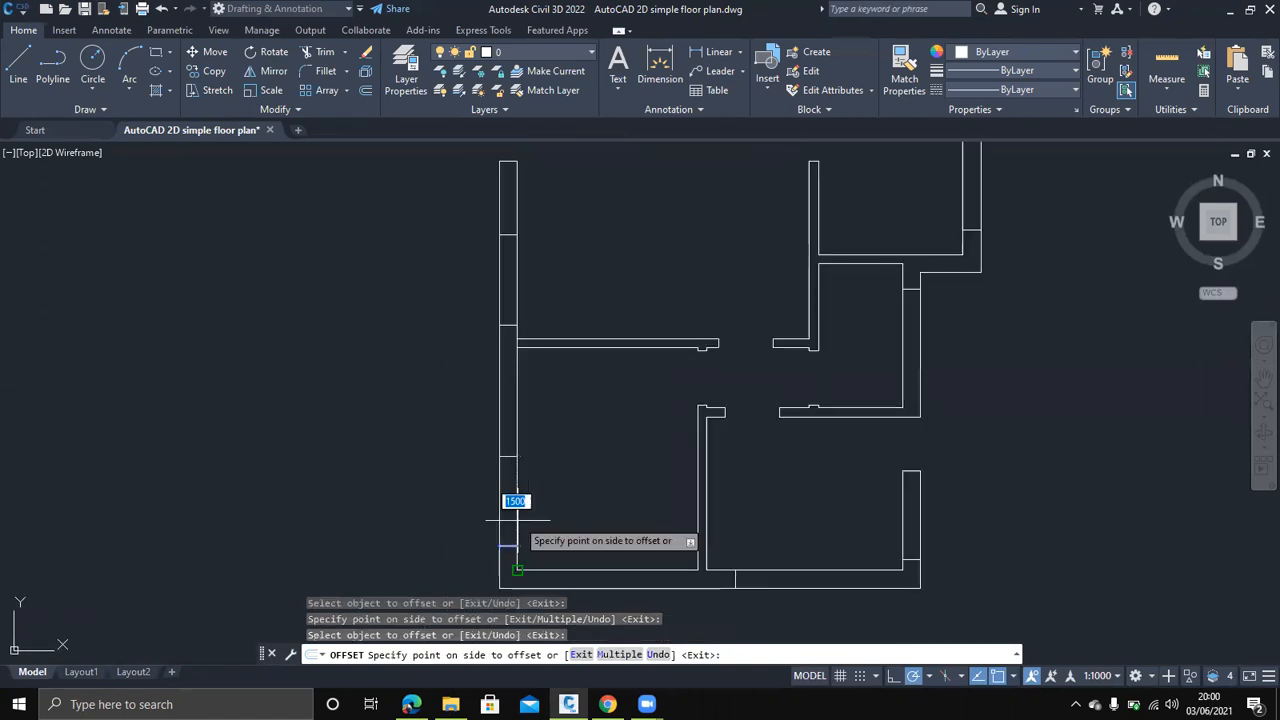
left_click(511, 437)
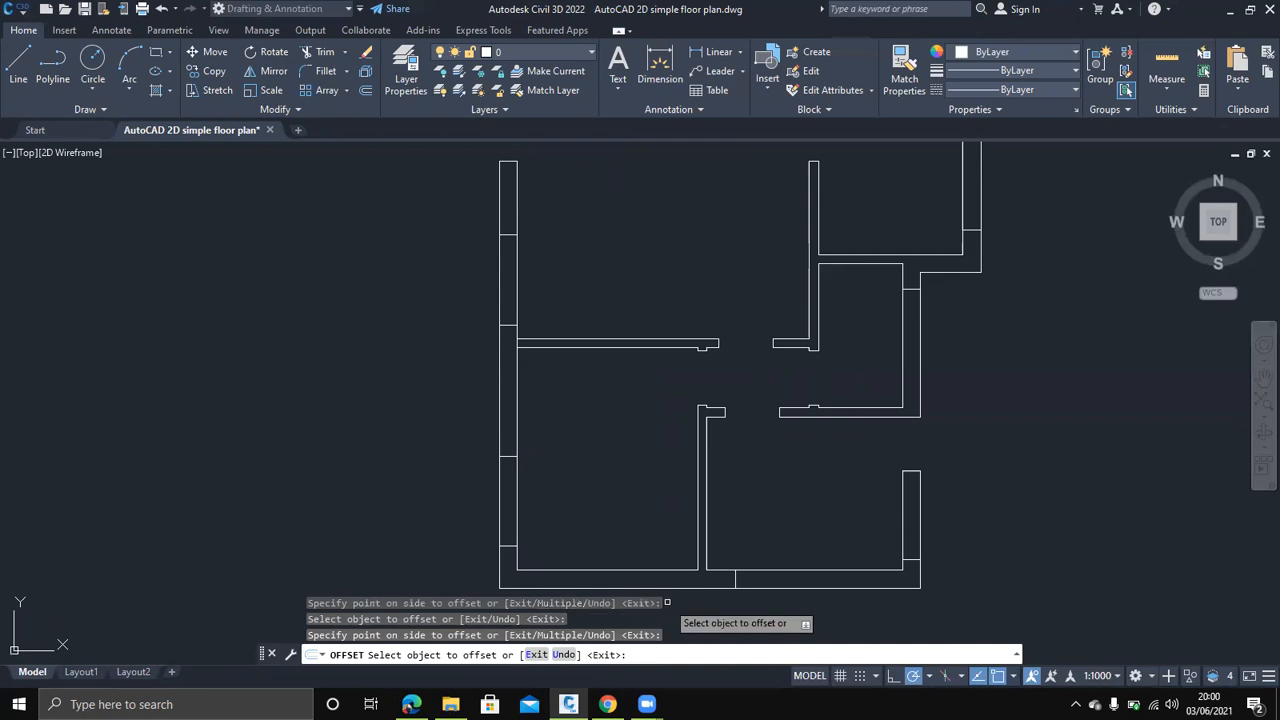
left_click(734, 582)
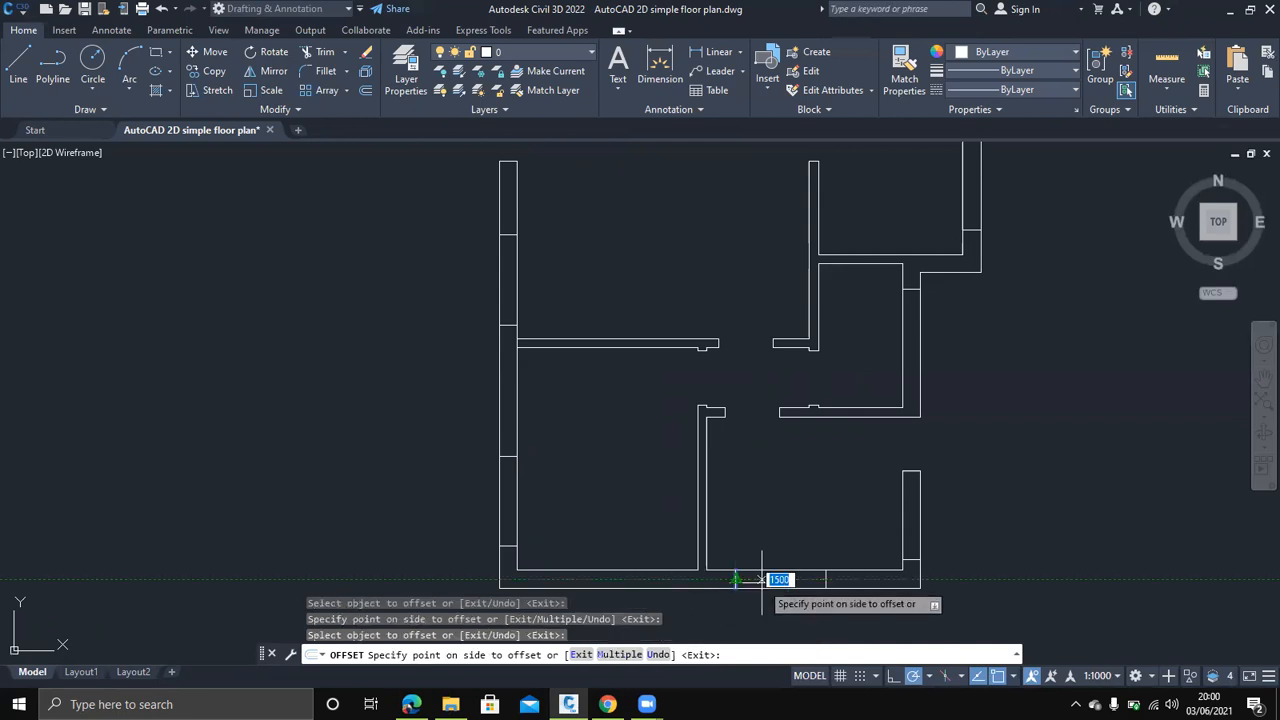
left_click(865, 587)
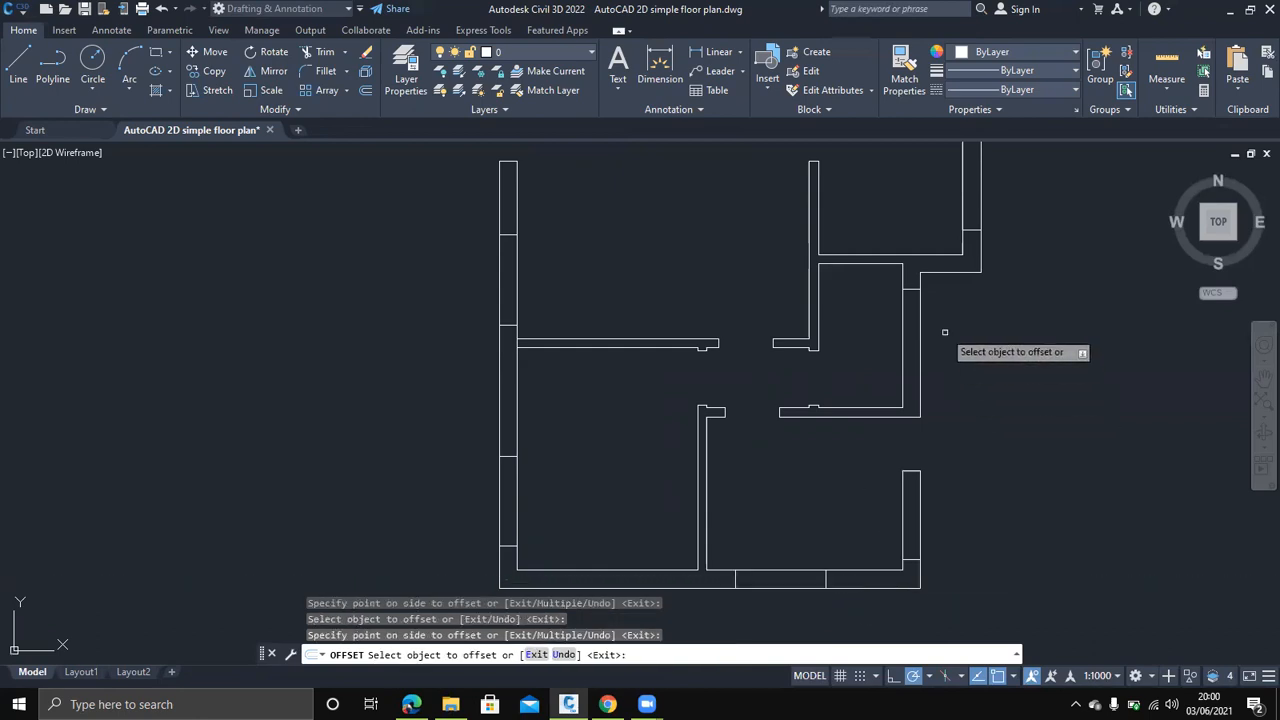
Offset the kitchen's right-wall window line 1500 mm upward and the upper external wall's window line 1500 mm to the left
middle_click_drag(969, 343, 781, 572)
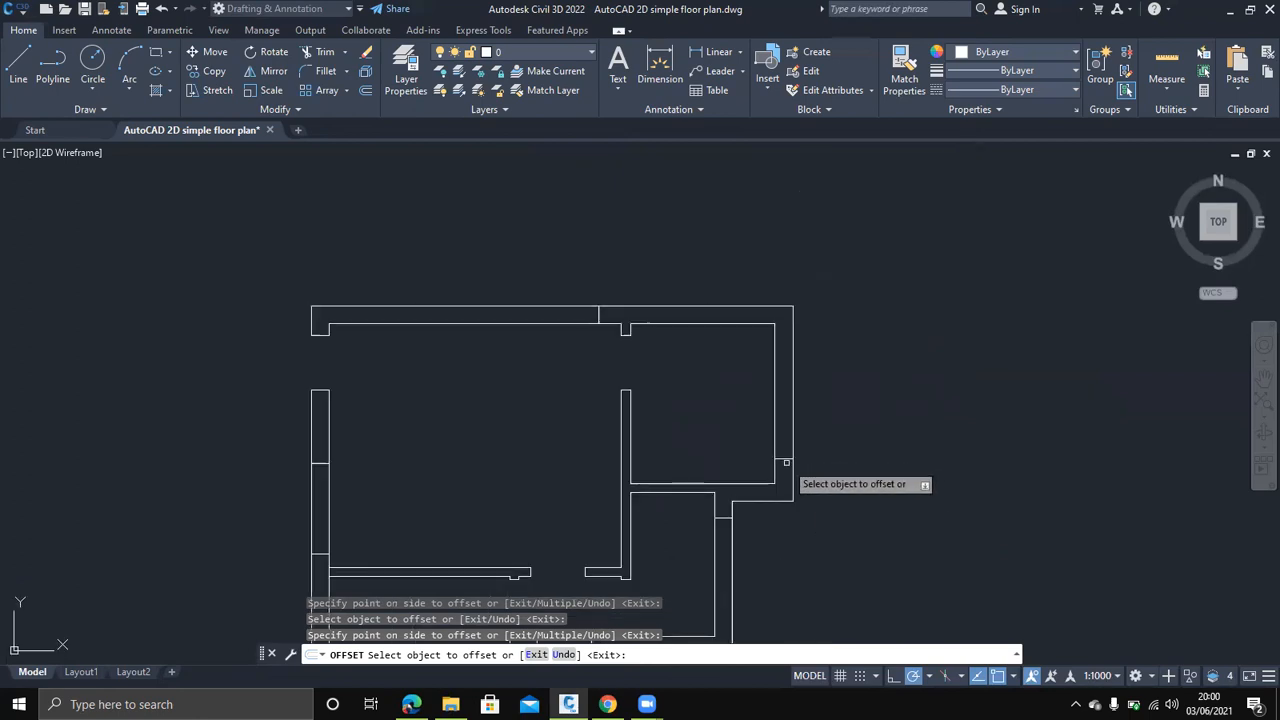
left_click(785, 461)
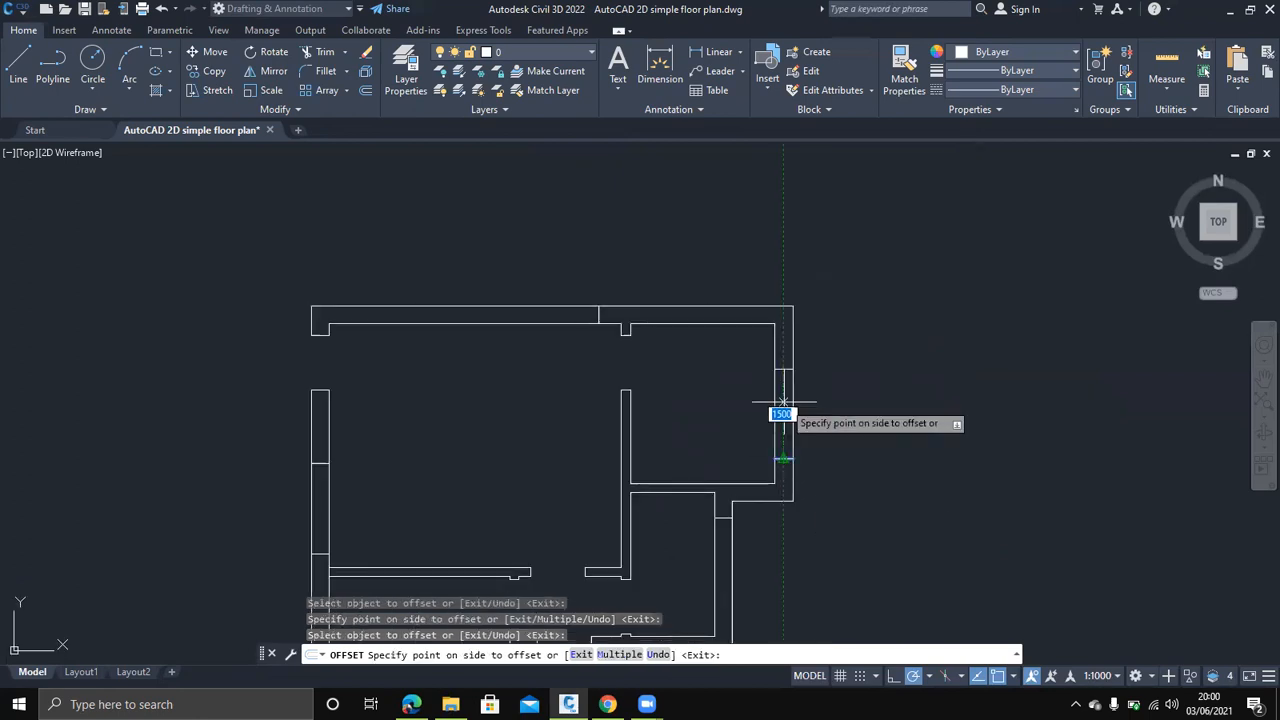
left_click(783, 345)
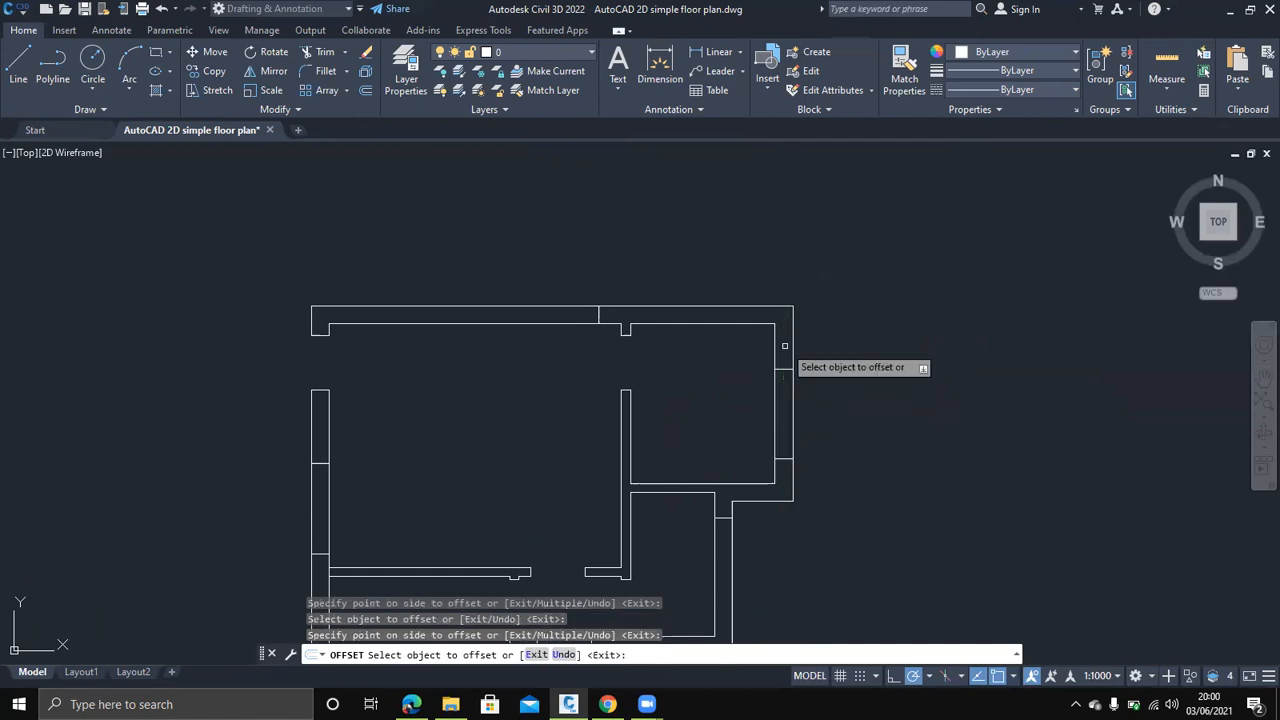
left_click(598, 313)
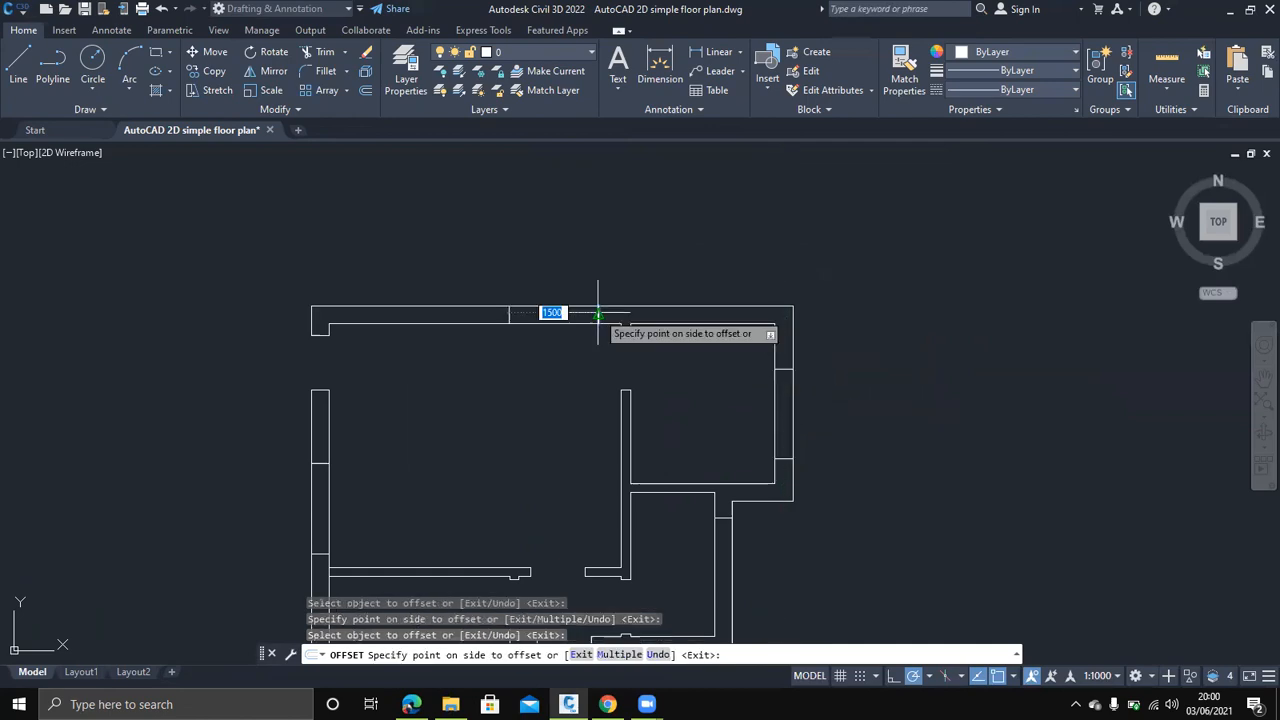
left_click(477, 314)
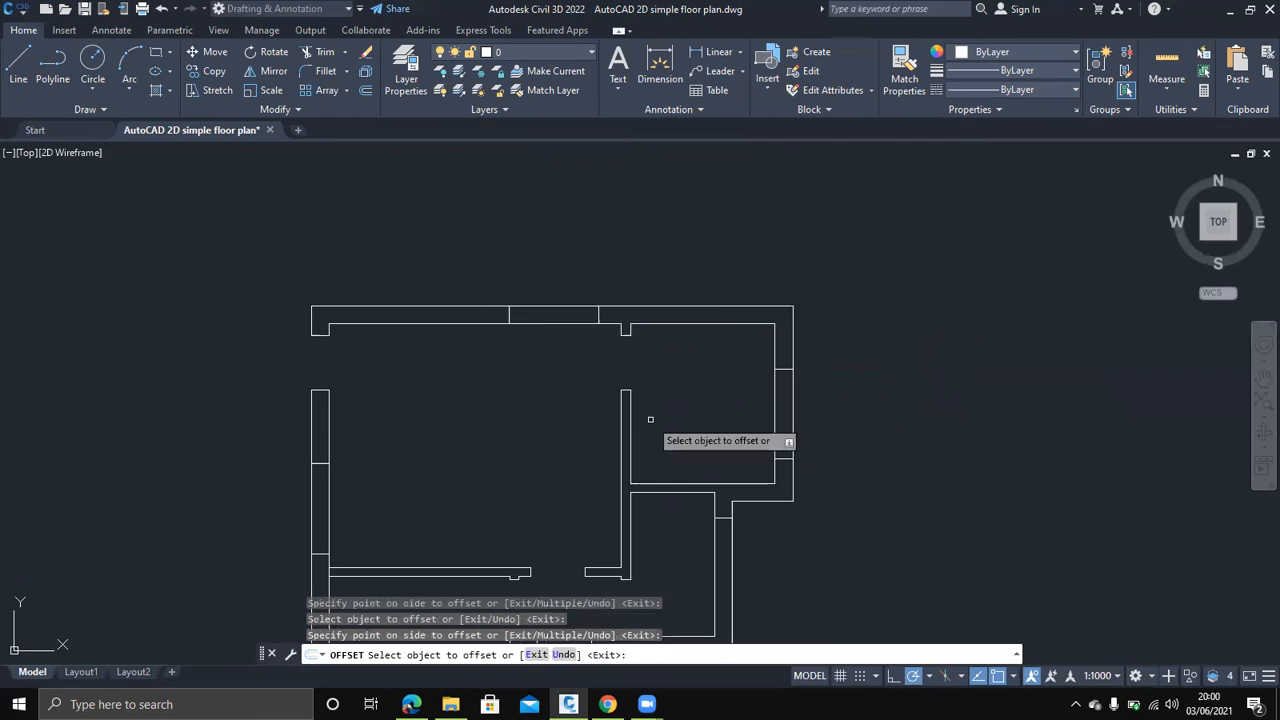
key("Escape")
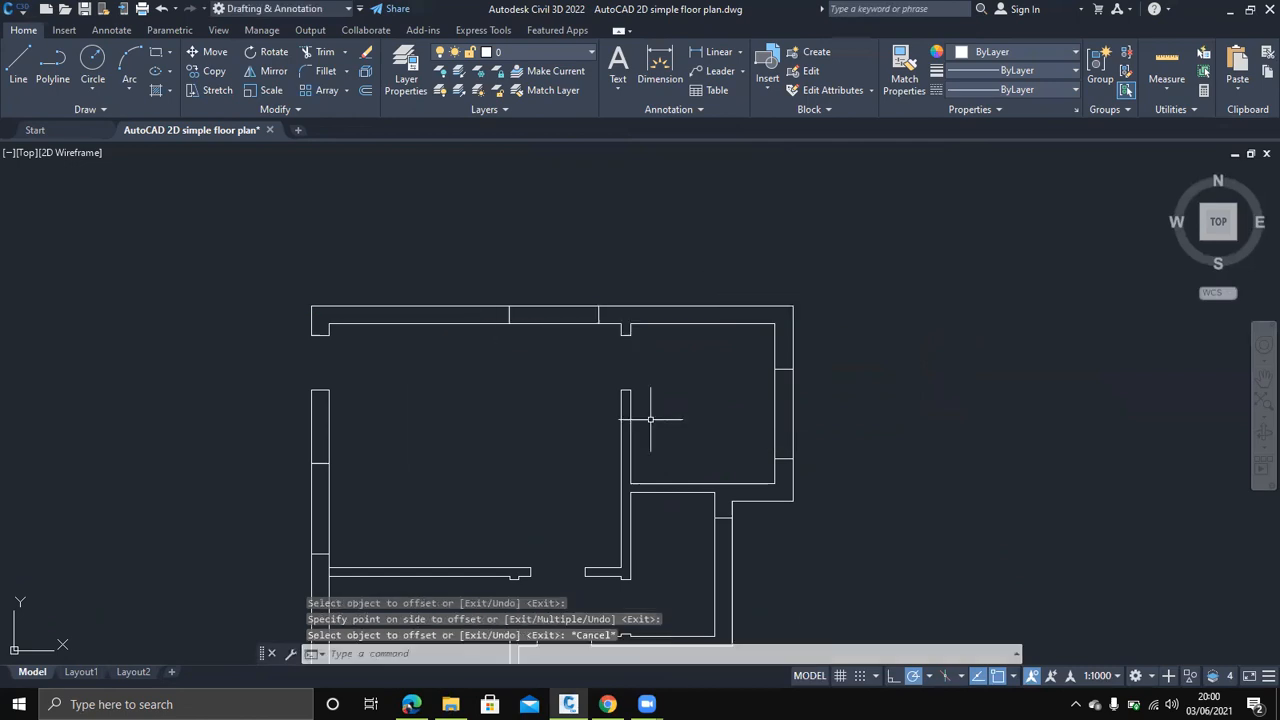
Offset the window line in the lower-right room's right external wall 1000 mm upward
middle_click_drag(657, 429, 729, 357)
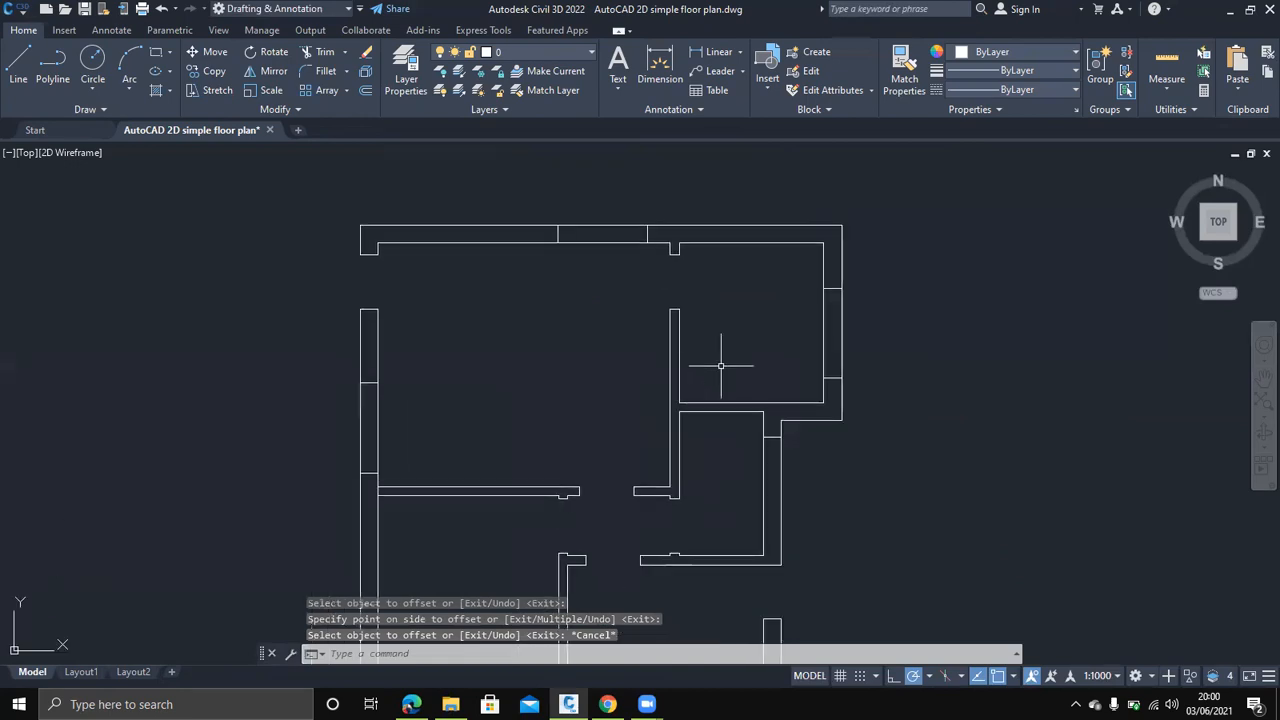
middle_click_drag(686, 443, 804, 339)
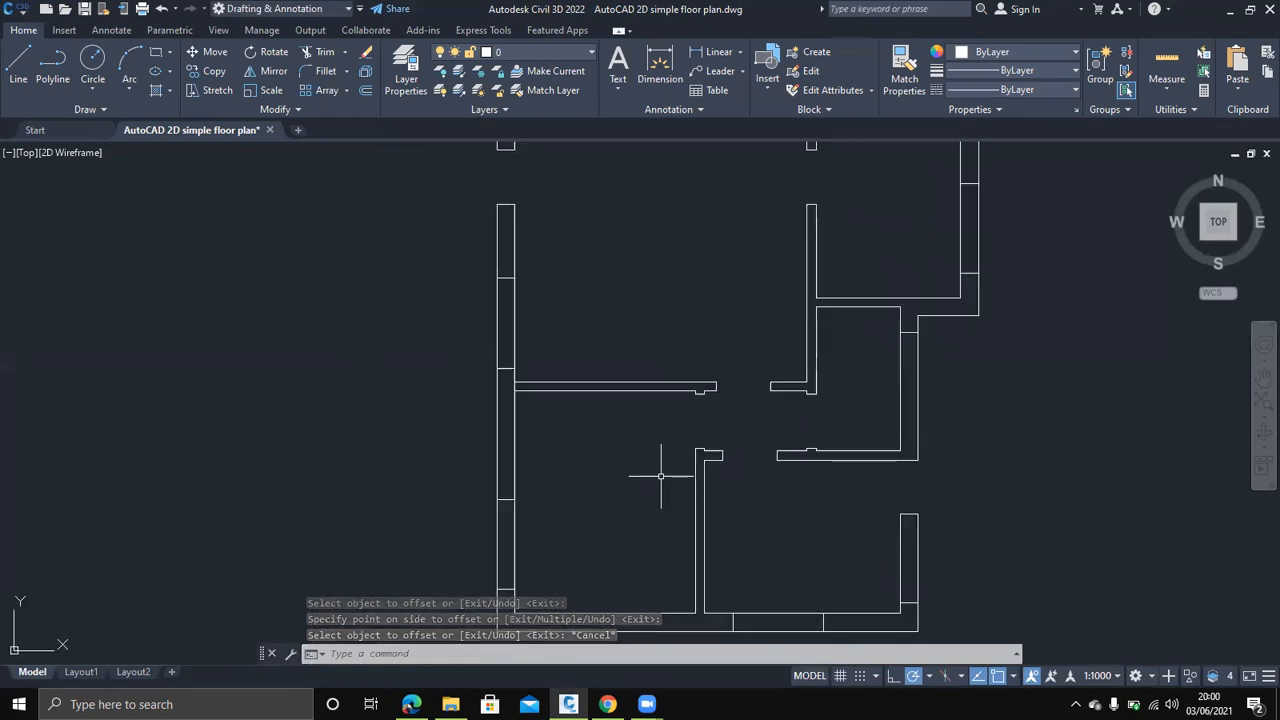
type("o")
key("Return")
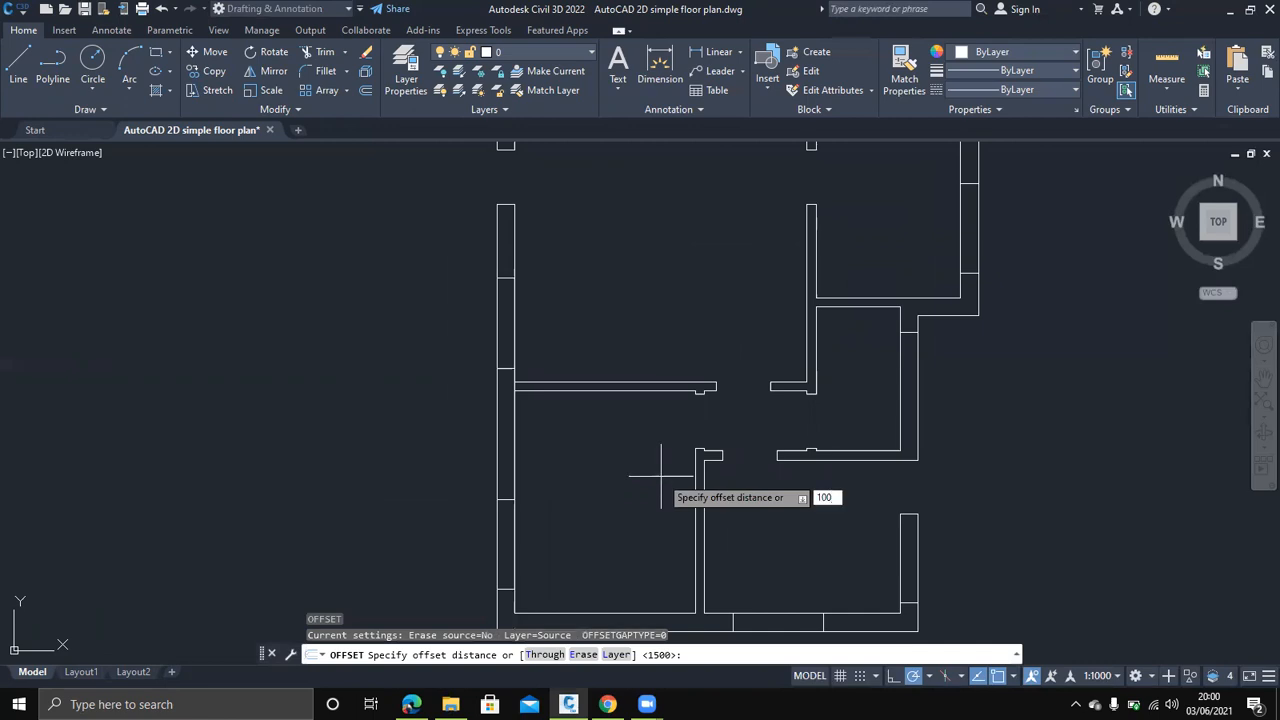
key("Return")
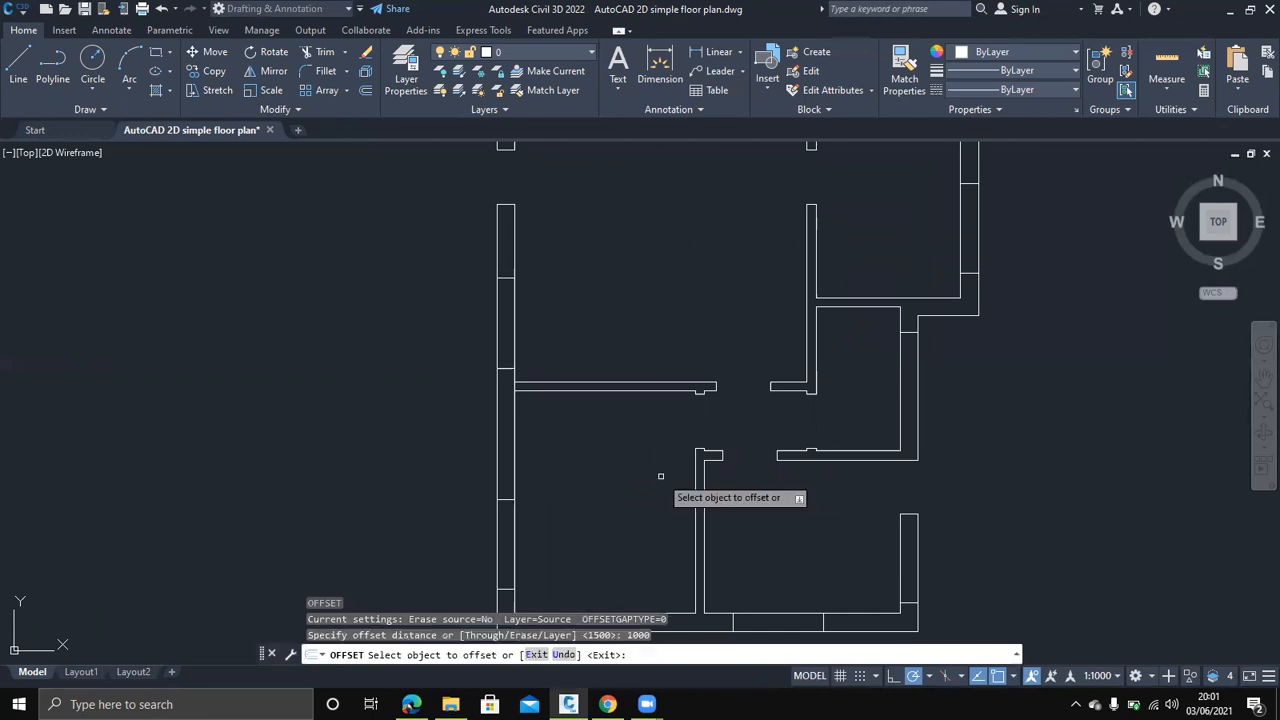
left_click(908, 601)
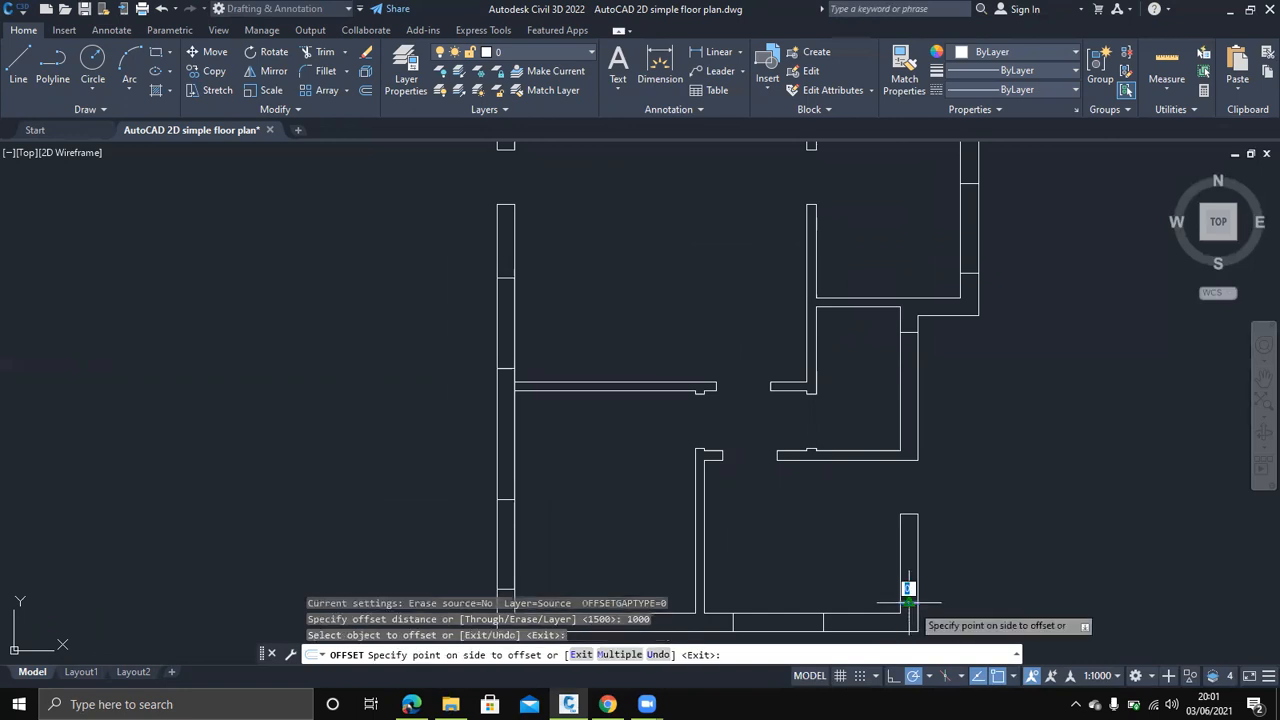
left_click(908, 533)
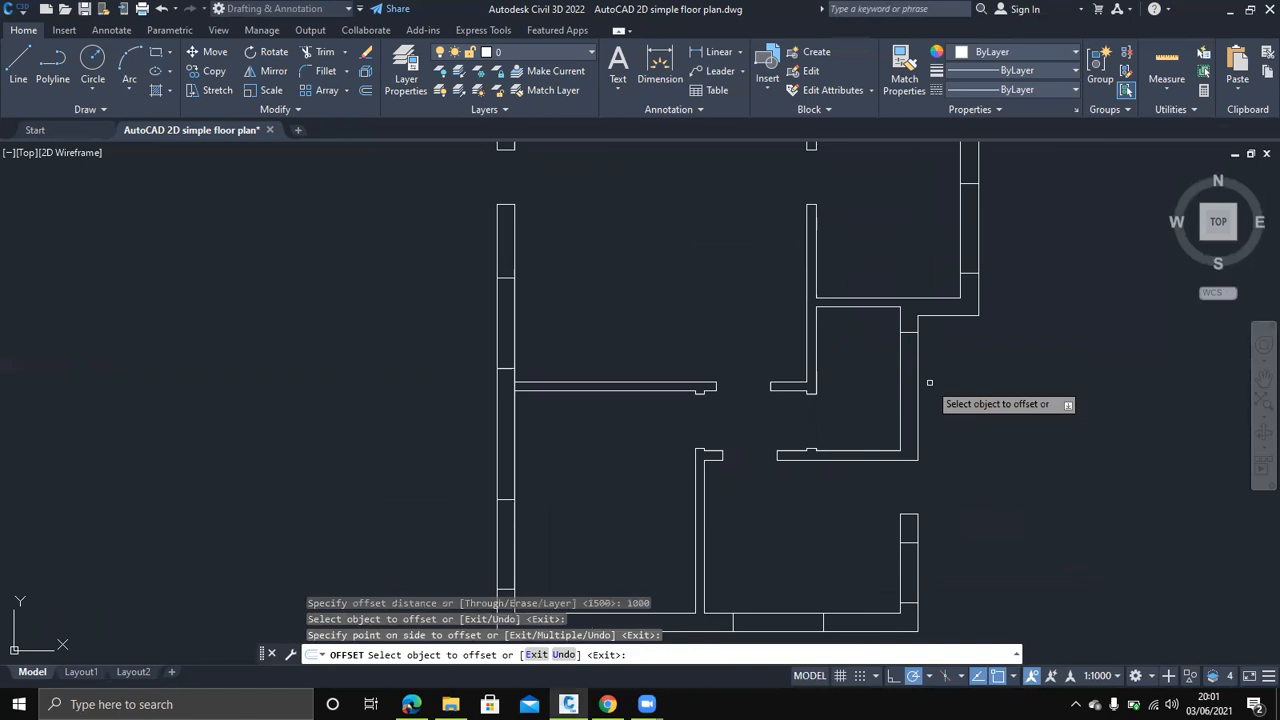
key("Return")
Offset the window line in the right external wall of the small room below the kitchen 500 mm downward
type("o")
key("Return")
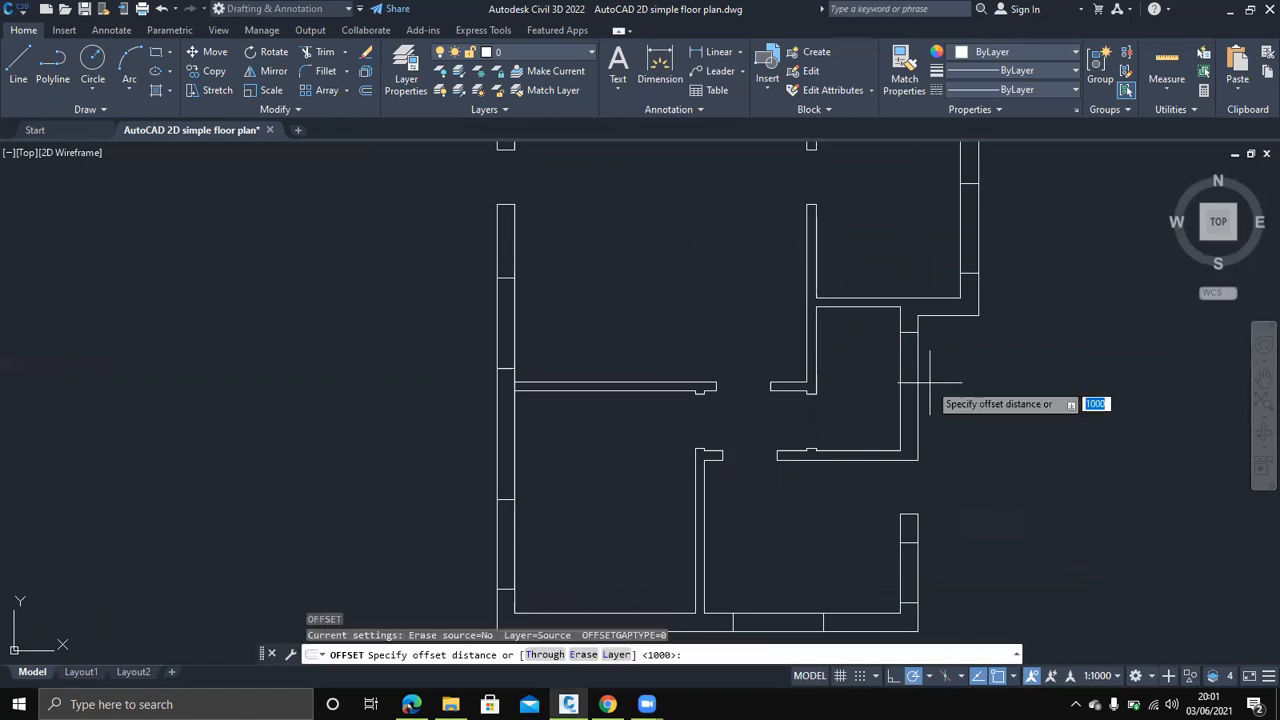
key("Return")
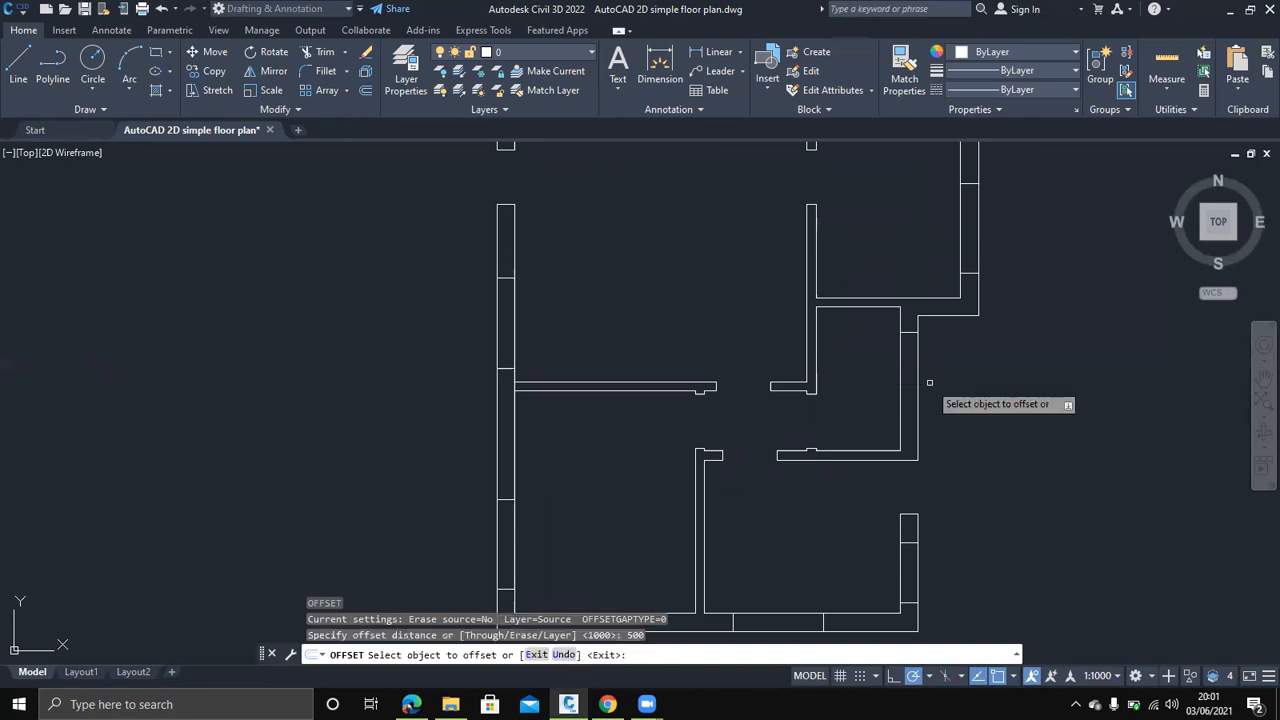
left_click(909, 333)
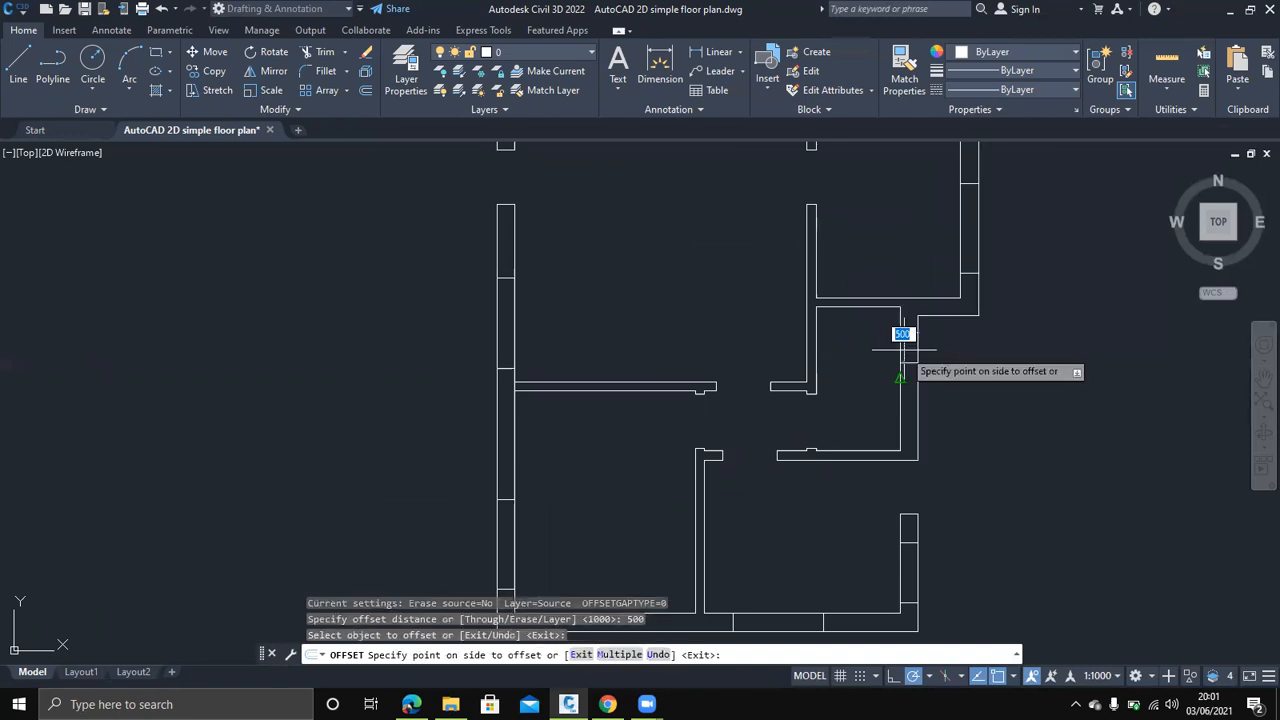
left_click(903, 400)
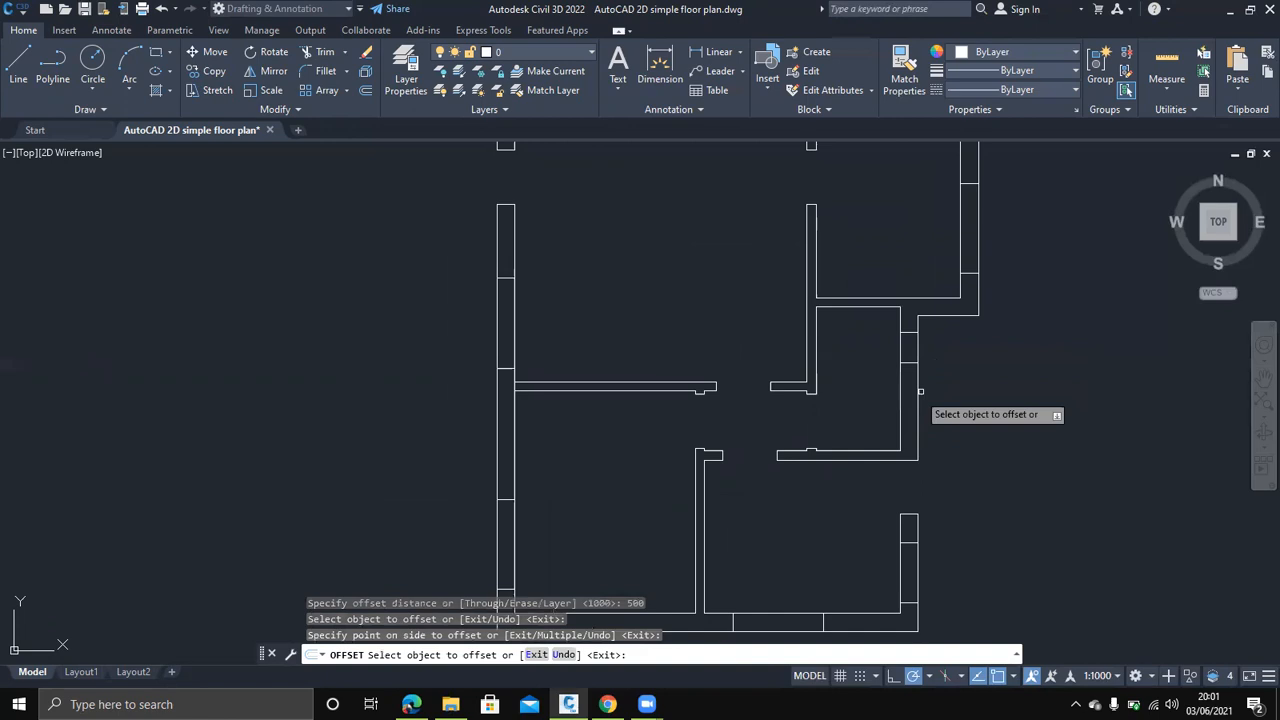
key("Return")
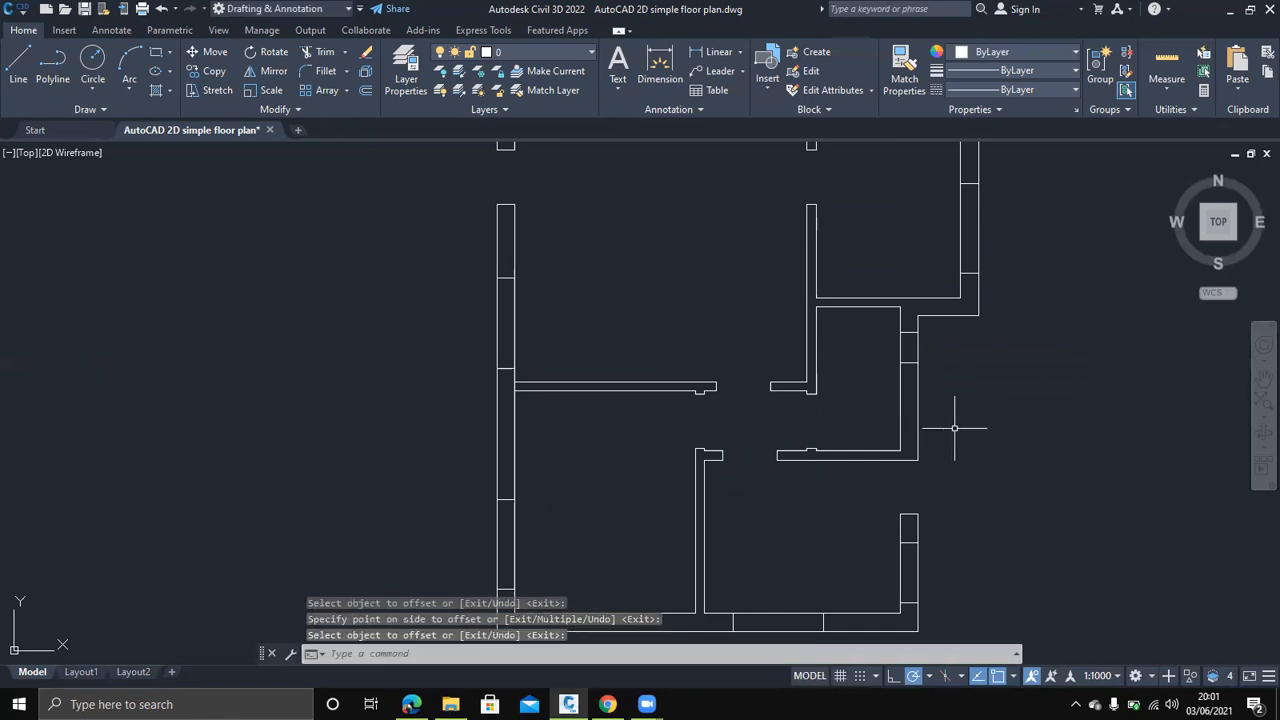
Trim the wall lines between the window lines in the living room's left wall, the upper external wall and the kitchen's right wall
scroll(951, 423, "down", 4)
scroll(944, 424, "up", 2)
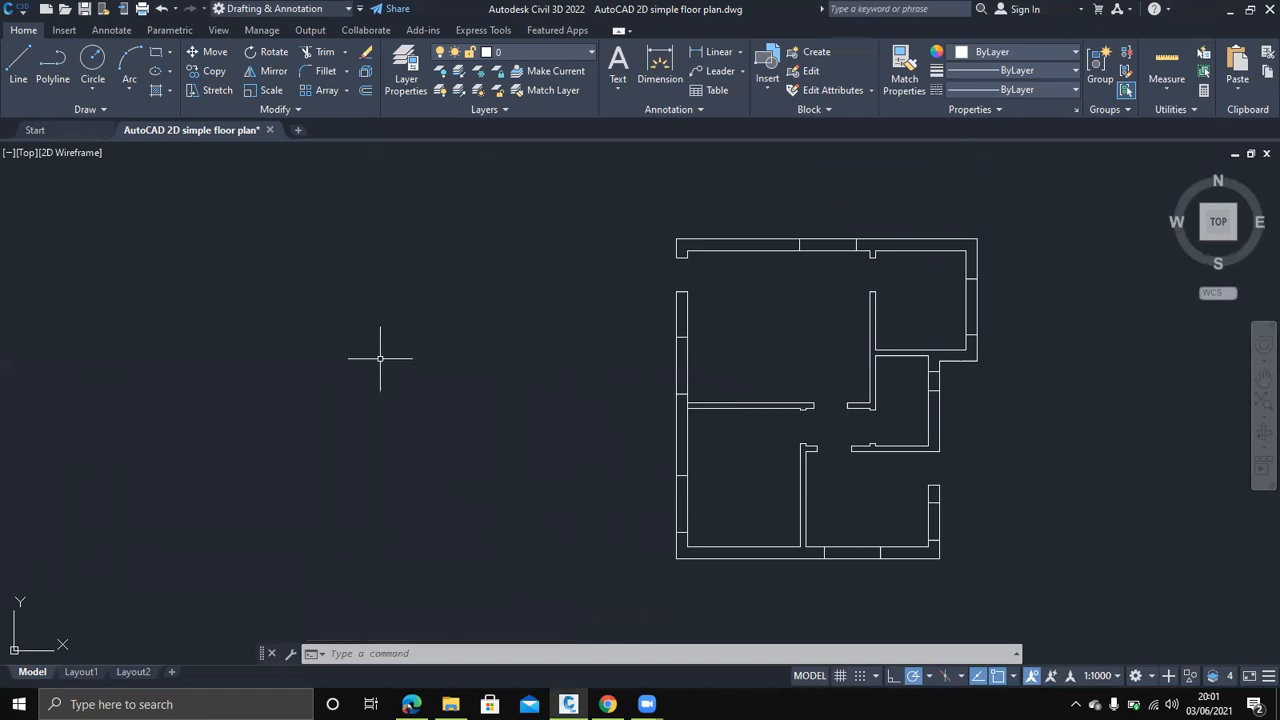
key("Return")
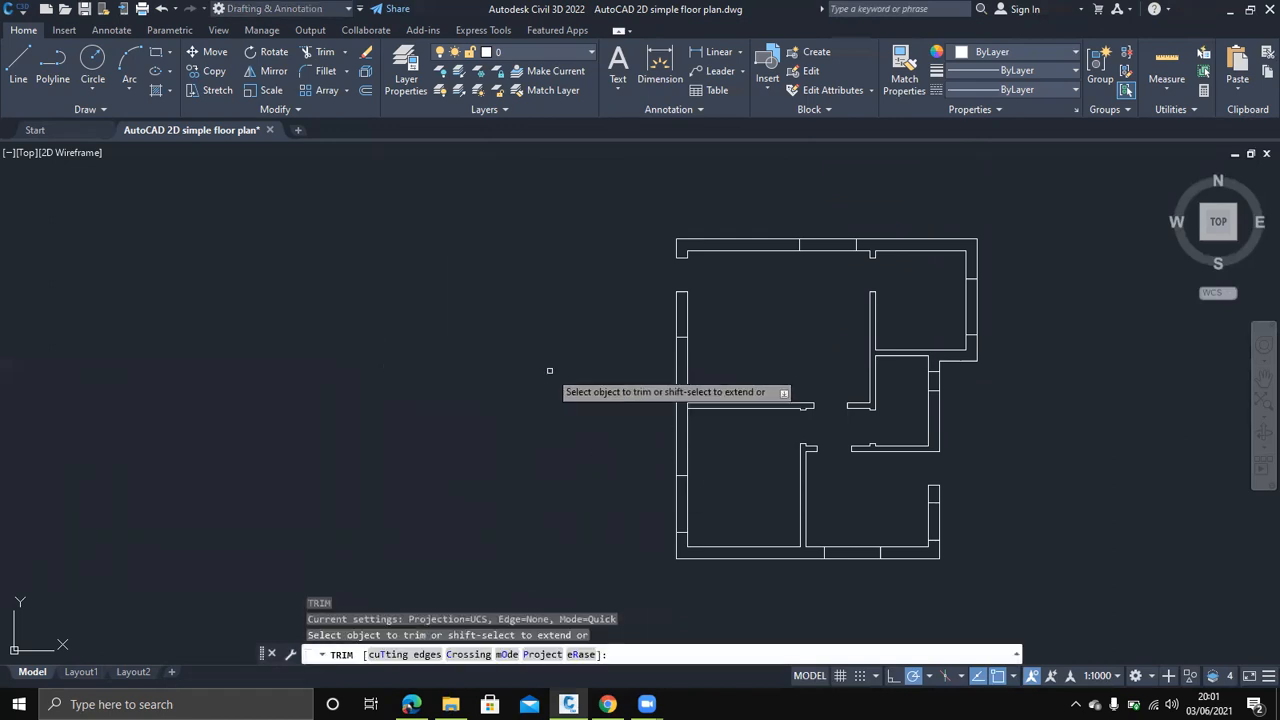
left_click(575, 378)
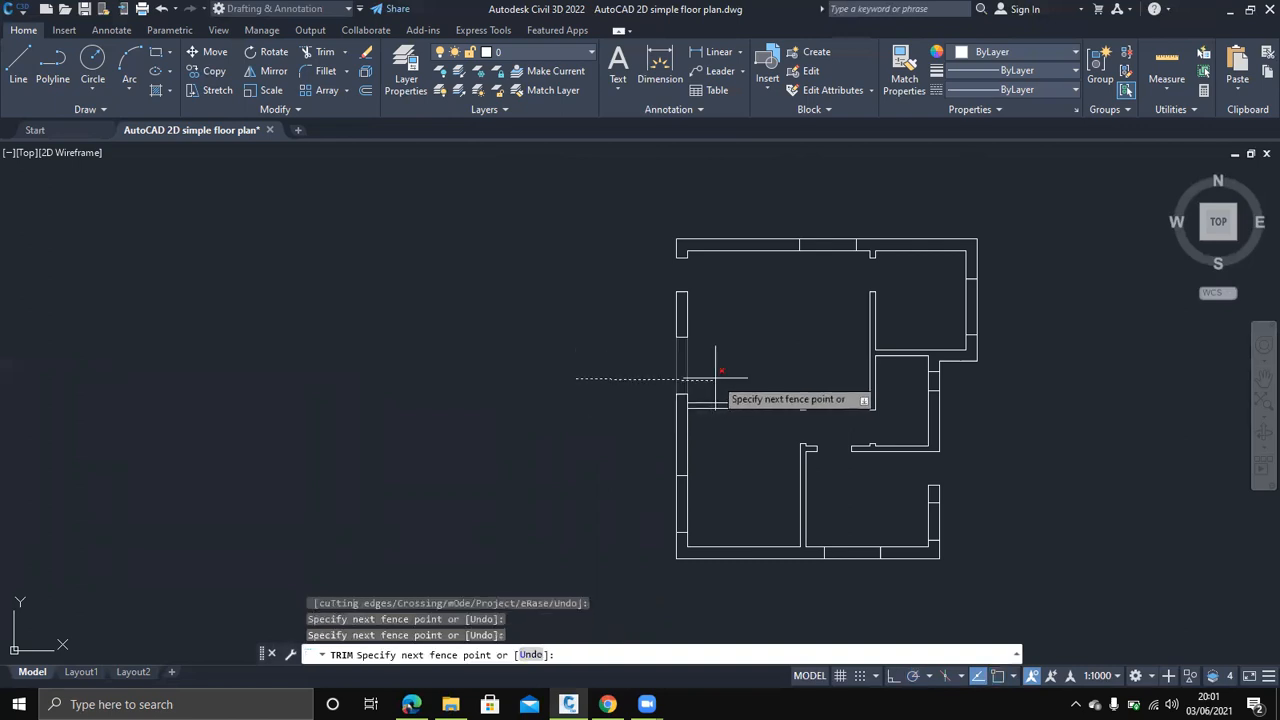
left_click(716, 377)
left_click(825, 212)
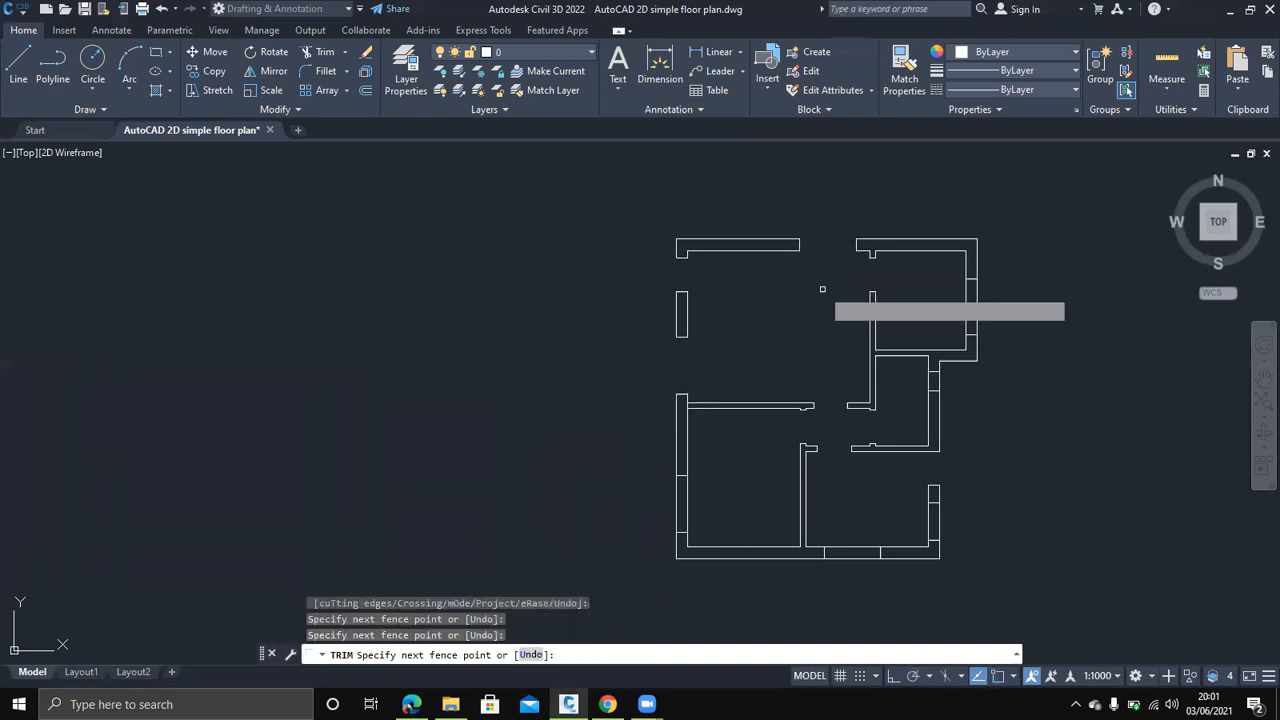
left_click(825, 290)
left_click(921, 306)
left_click(1055, 303)
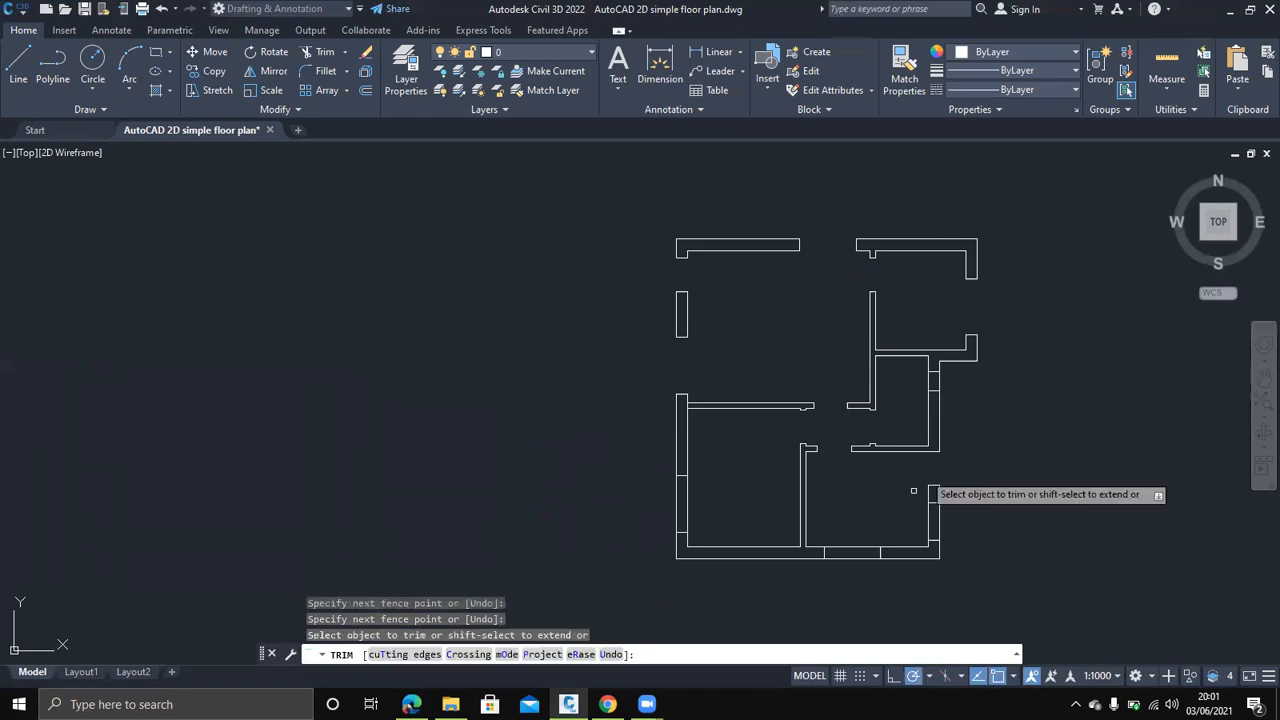
Trim out the window openings in the small room's right wall below the kitchen and in Bedroom 1's left external wall
left_click(908, 386)
left_click(955, 386)
key("Return")
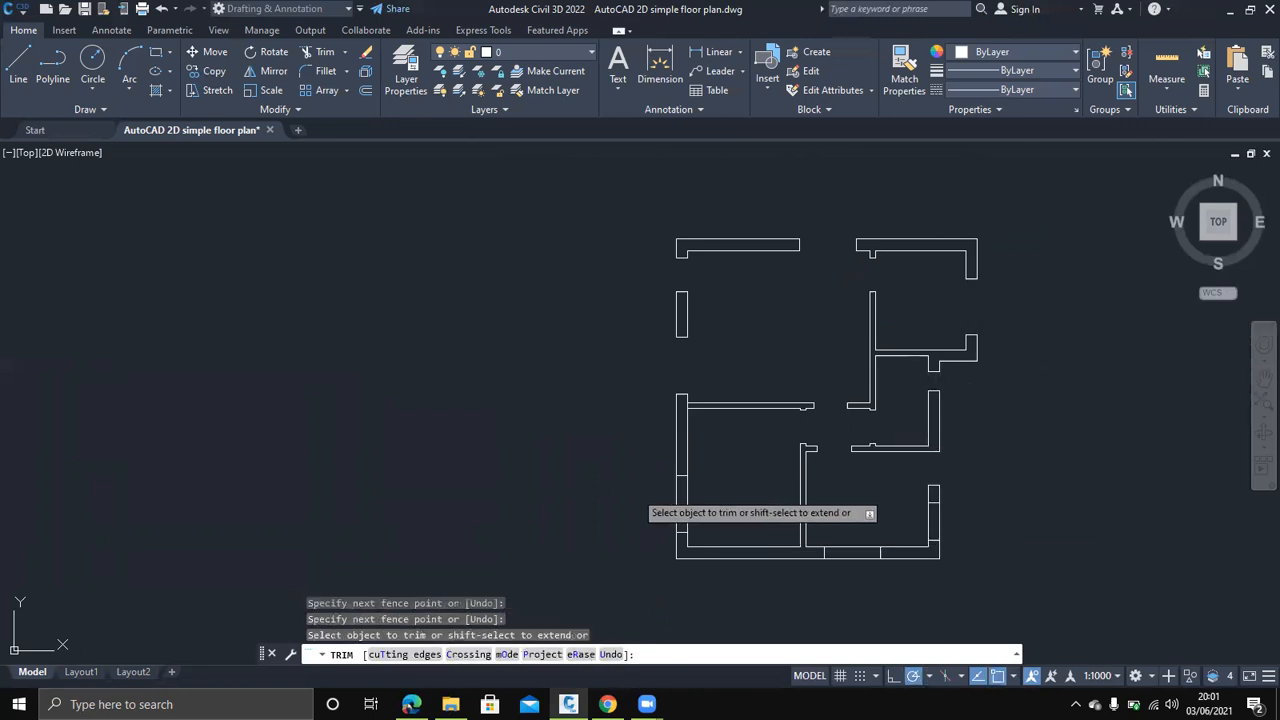
left_click(635, 492)
left_click(714, 491)
key("Return")
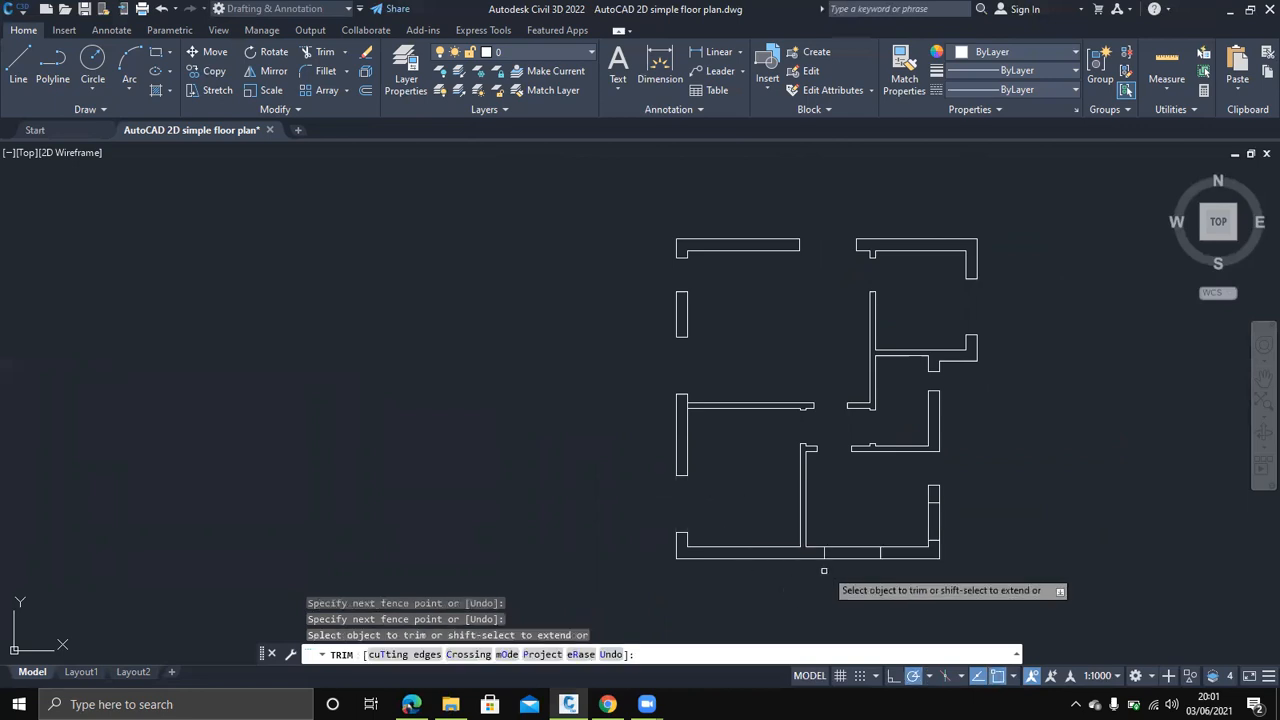
Trim out the window openings in the lower external wall and in the lower-right room's right external wall
left_click(835, 521)
left_click(849, 585)
key("Return")
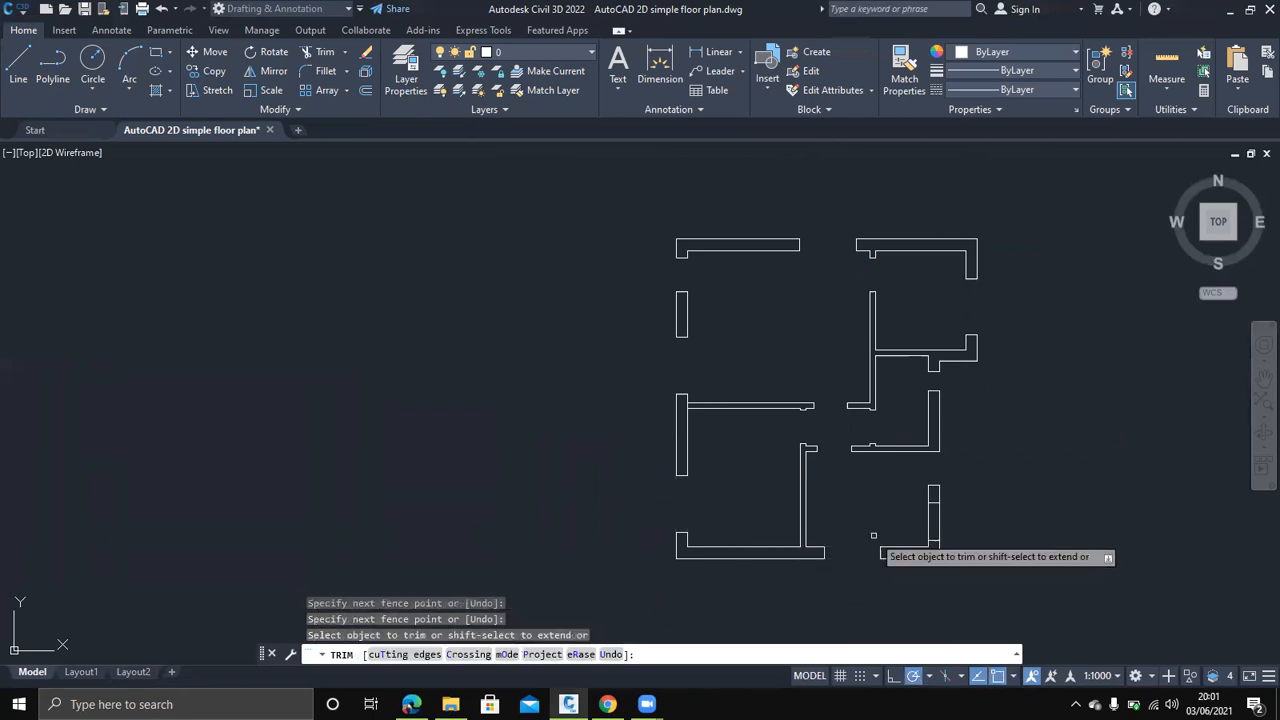
left_click(887, 524)
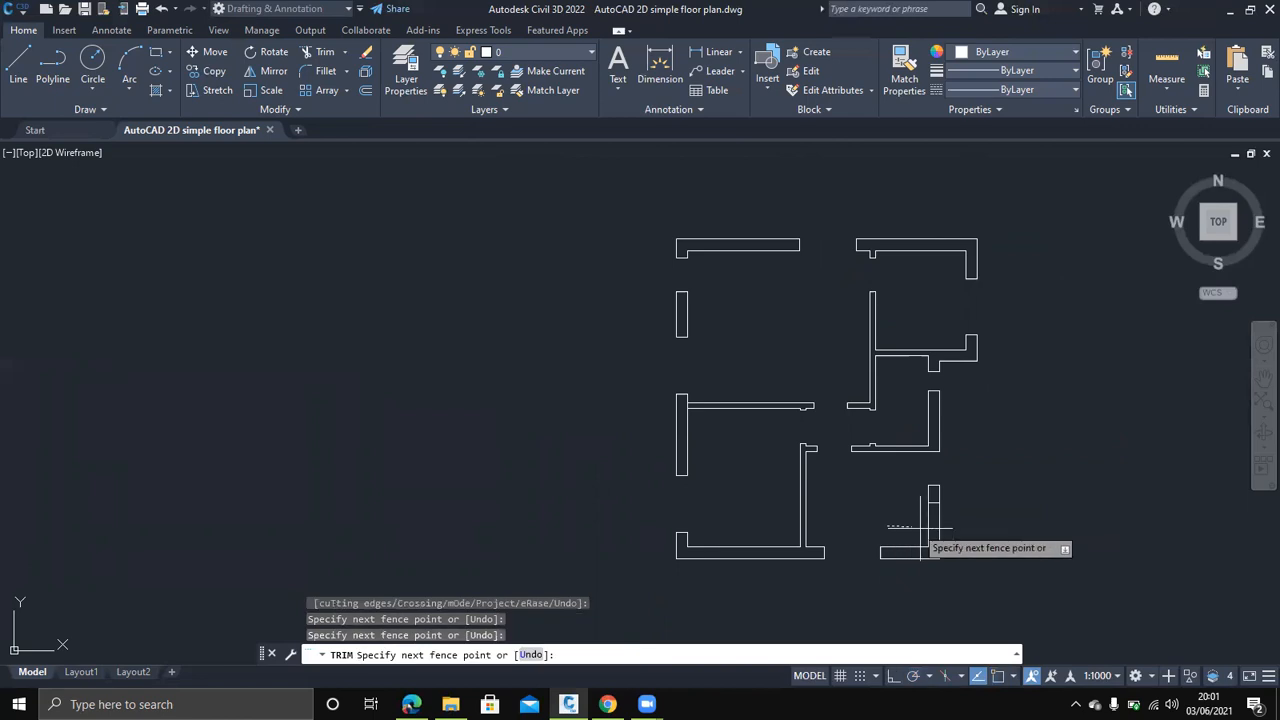
left_click(960, 524)
key("Return")
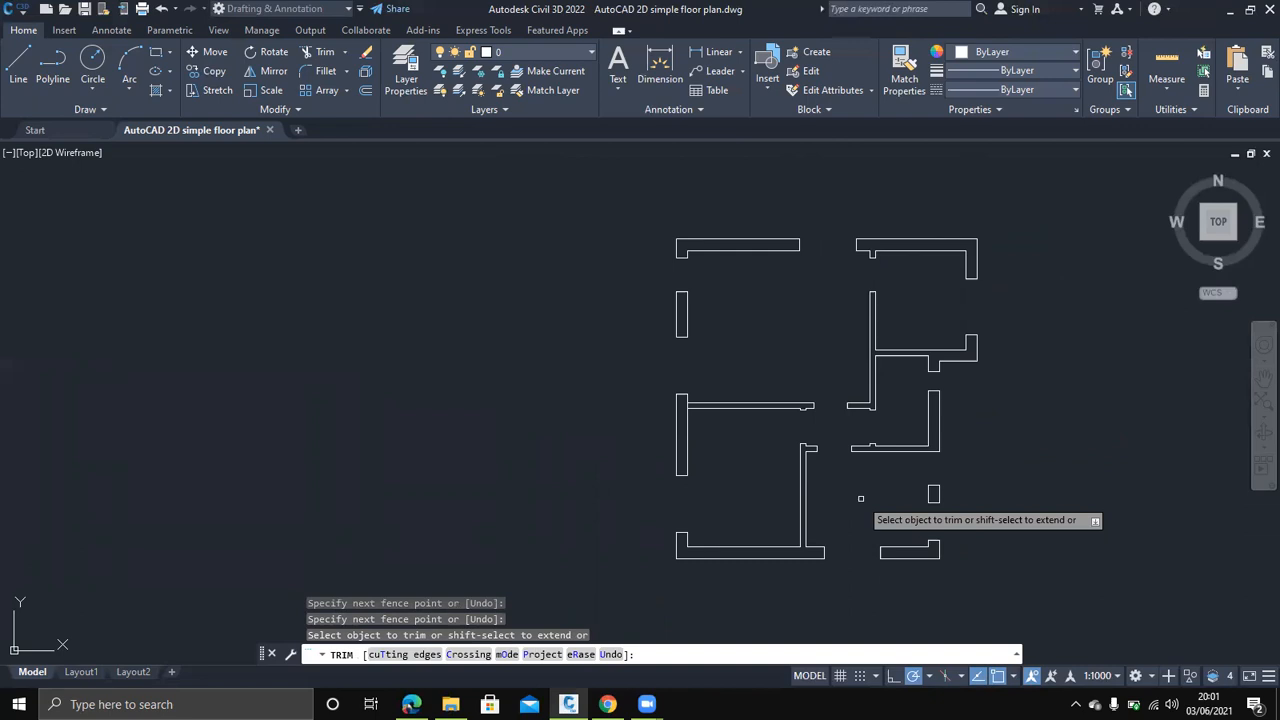
key("Return")
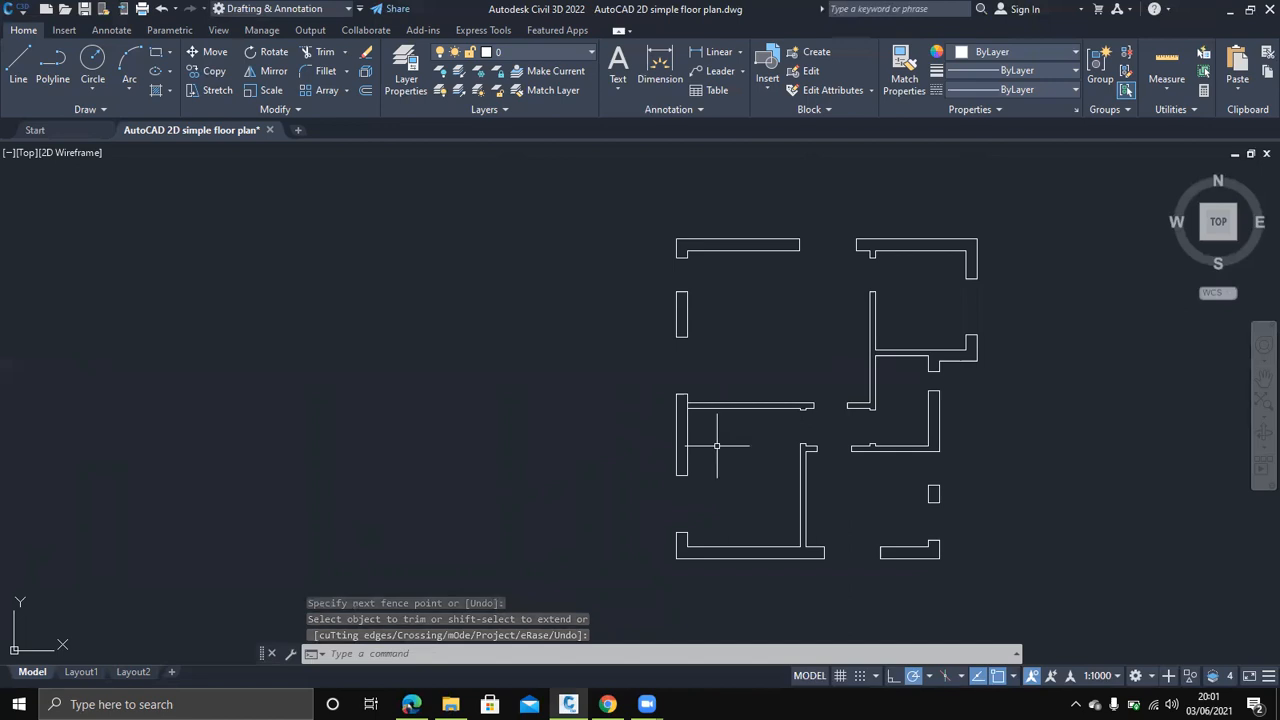
Trim the left external wall's inner line where the partition between the living room and Bedroom 1 meets it
scroll(711, 436, "up", 4)
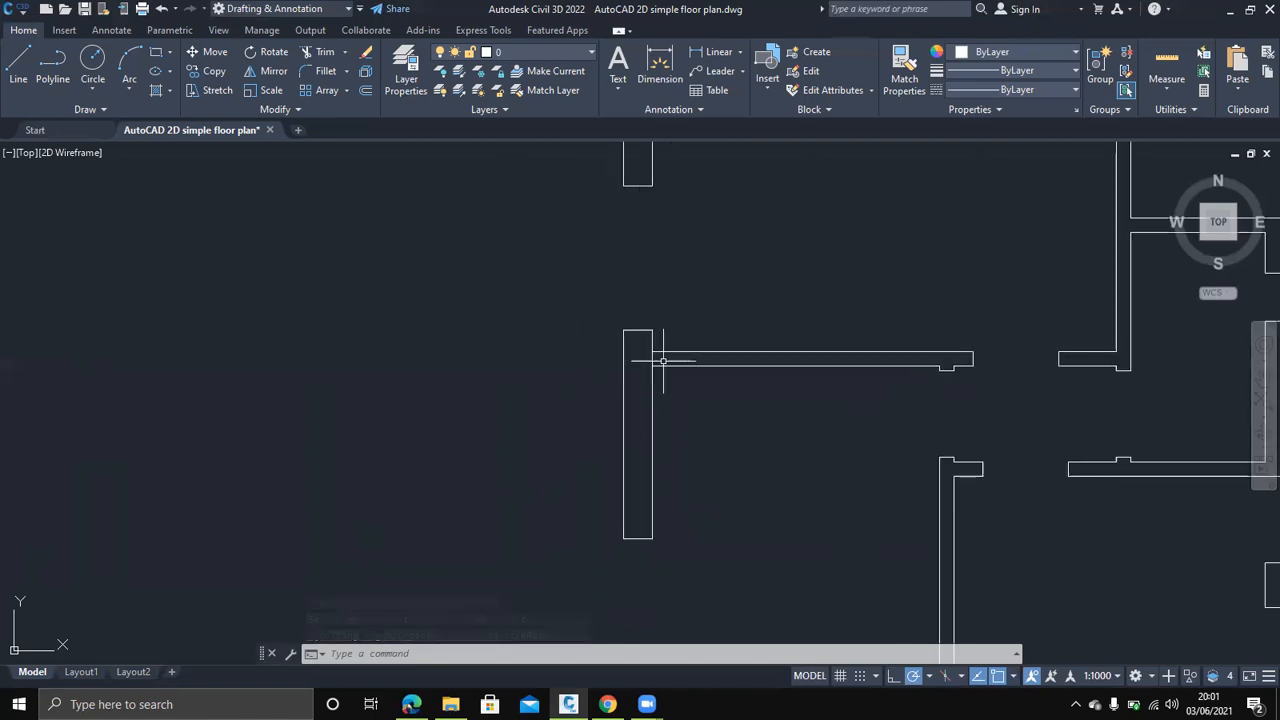
scroll(663, 357, "up", 2)
key("Return")
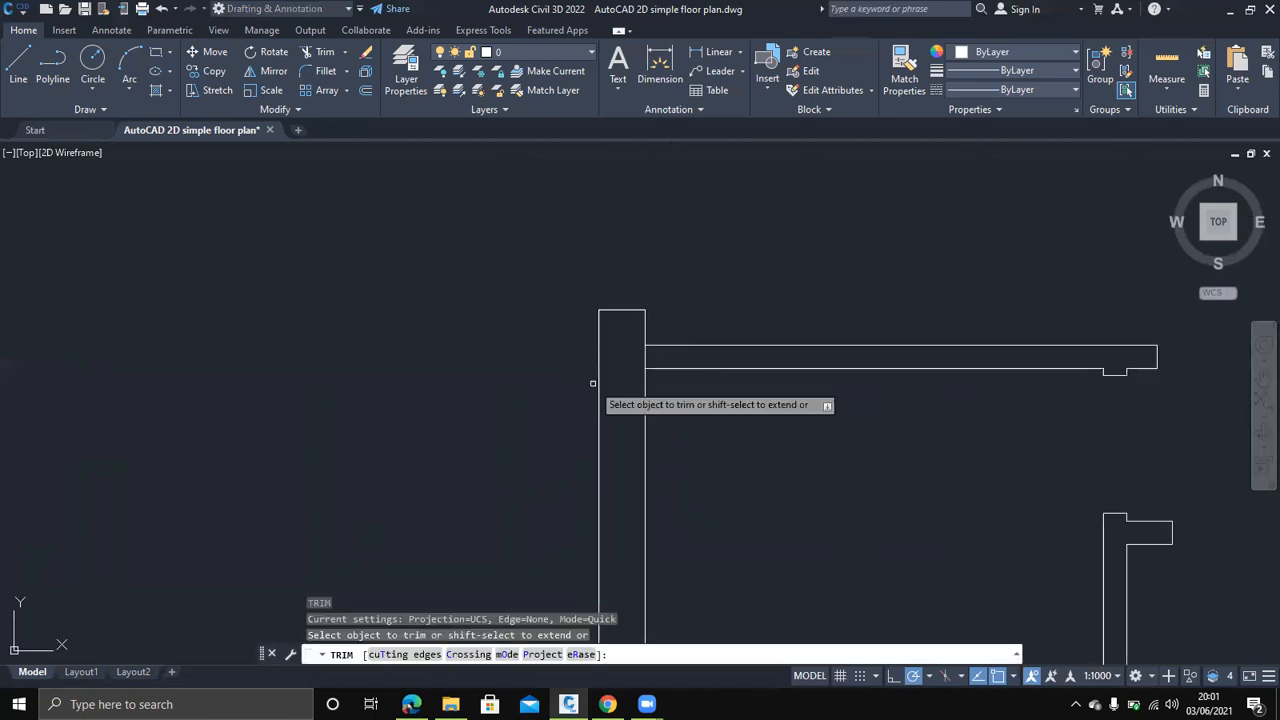
left_click(619, 356)
left_click(660, 357)
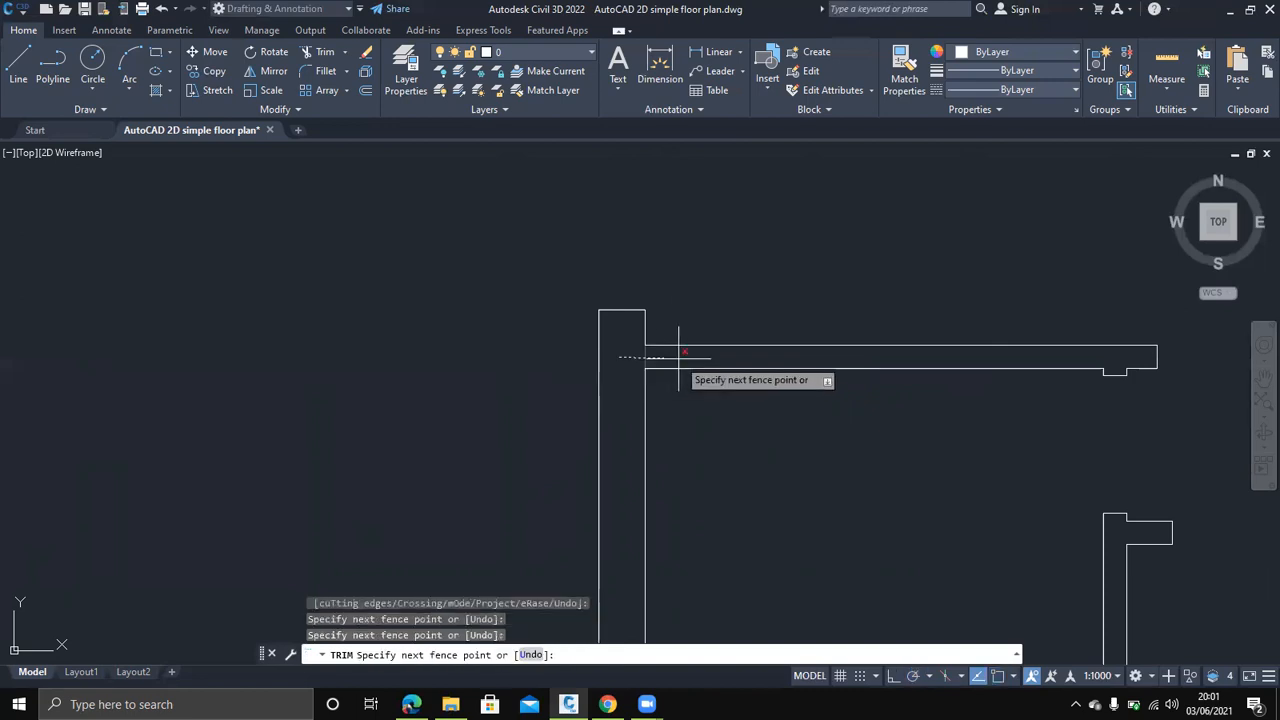
key("Return")
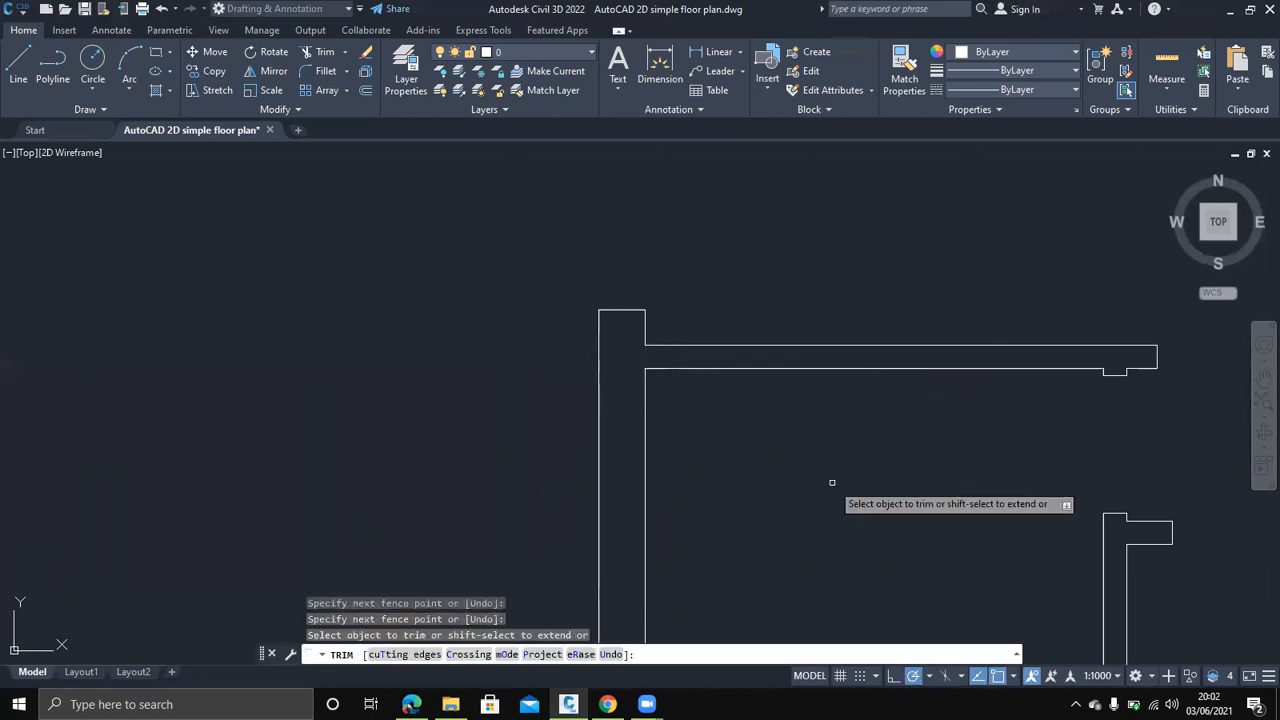
key("Return")
Examine the whole floor plan, checking the wall junctions and the door and window openings in every room
scroll(748, 432, "down", 4)
middle_click_drag(766, 480, 680, 491)
scroll(757, 430, "down", 3)
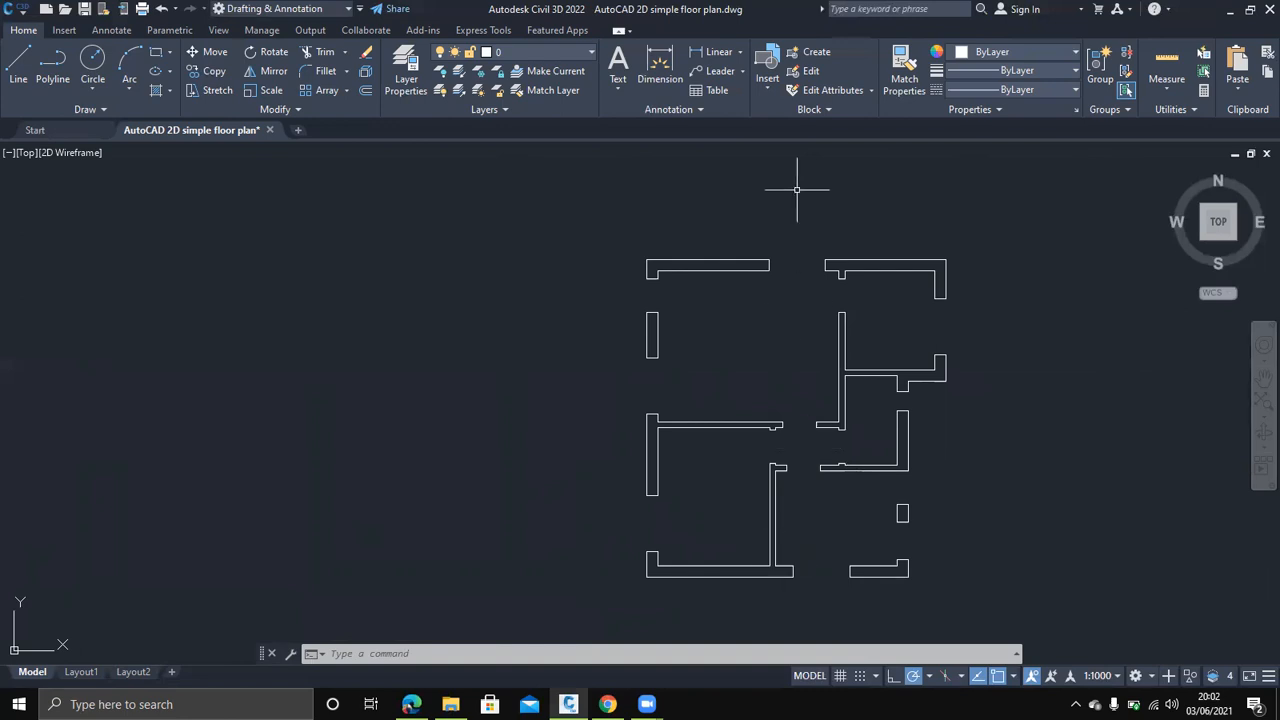
middle_click_drag(863, 508, 681, 492)
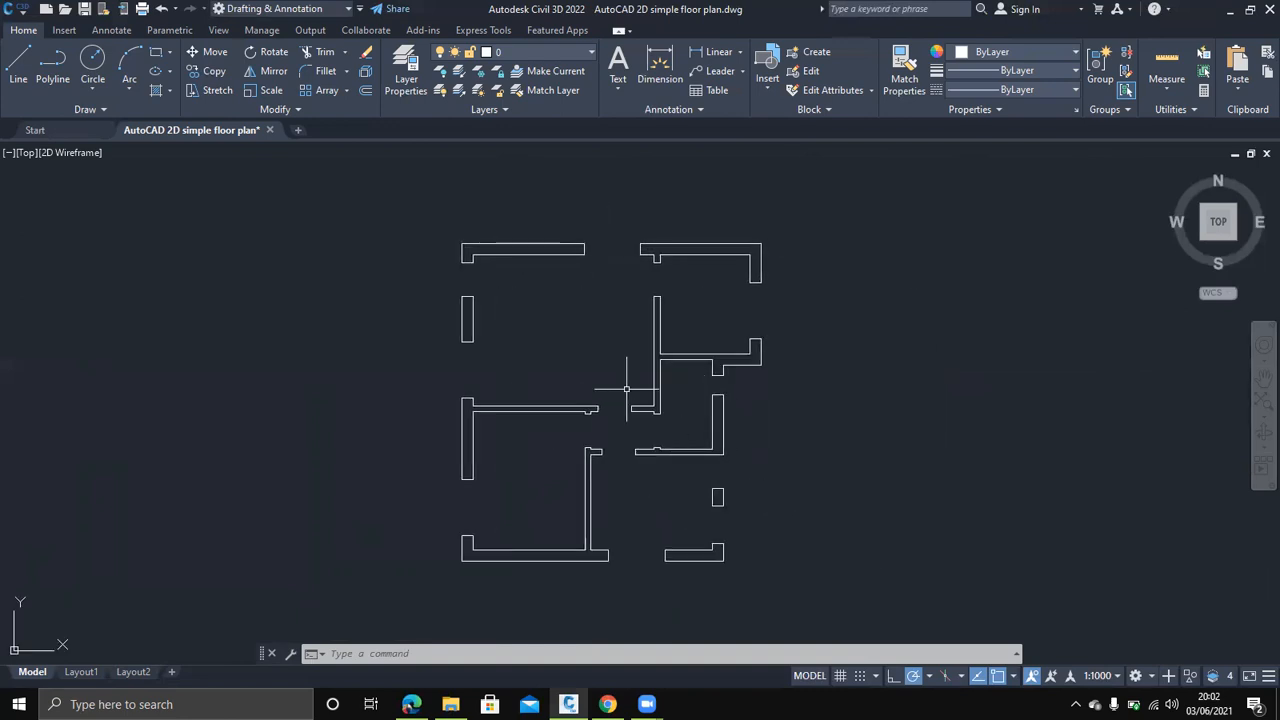
scroll(625, 388, "up", 2)
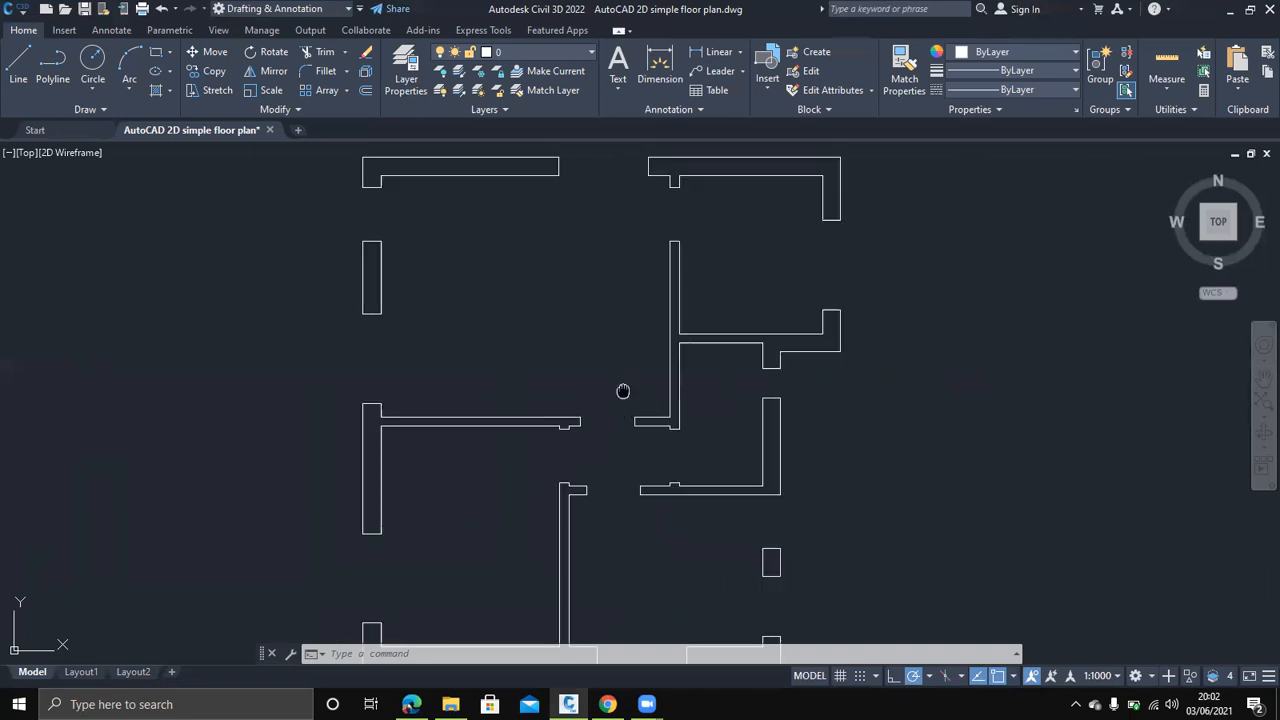
middle_click_drag(622, 391, 657, 352)
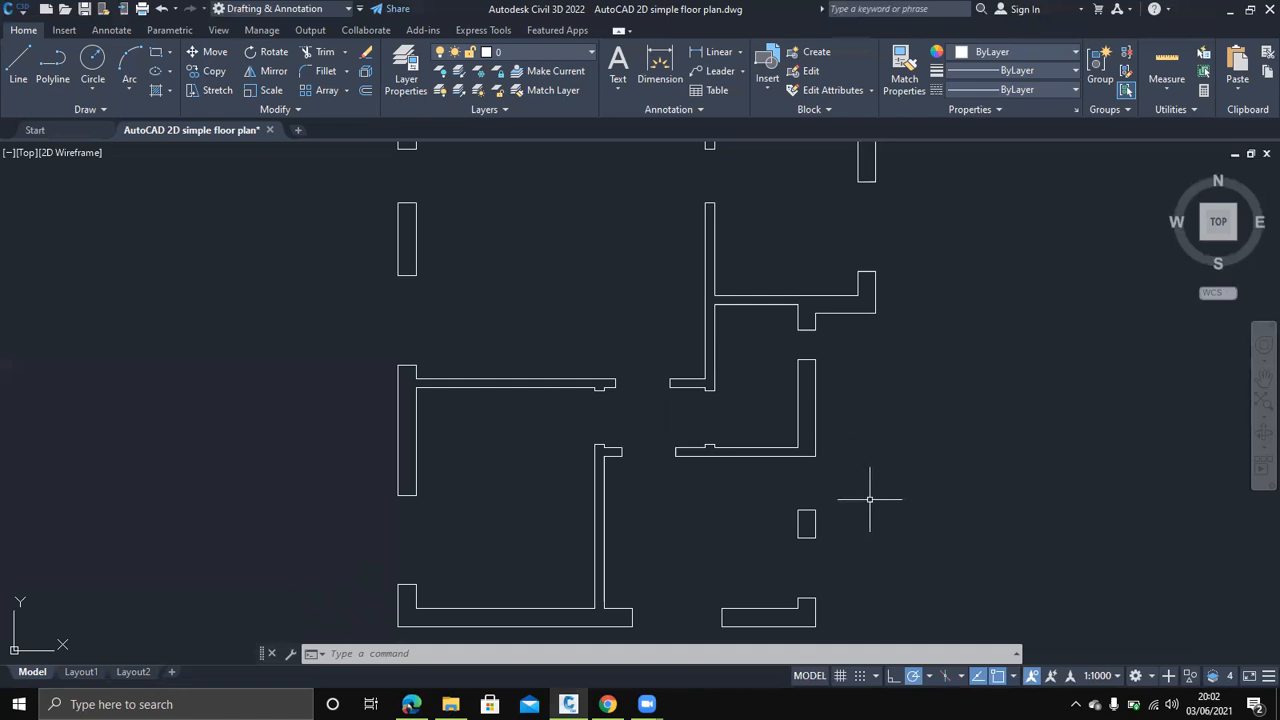
middle_click_drag(860, 542, 887, 485)
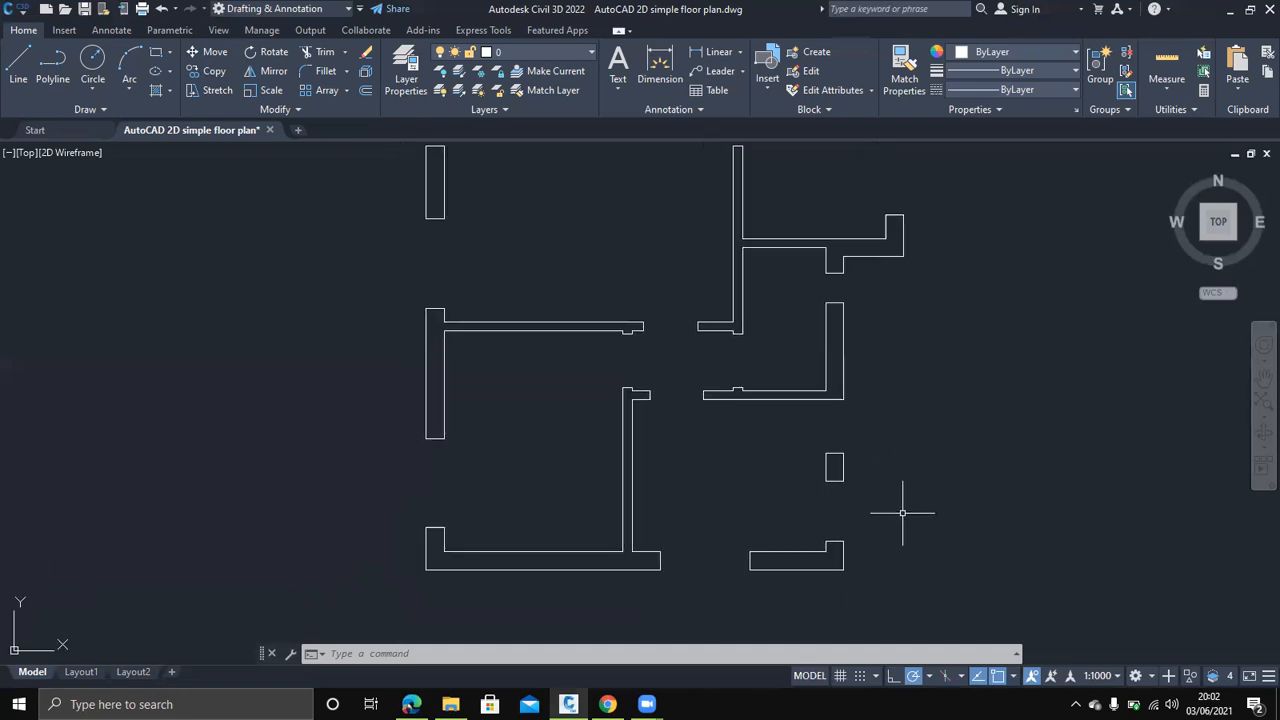
middle_click_drag(713, 511, 749, 509)
middle_click_drag(706, 360, 754, 431)
middle_click_drag(746, 363, 748, 390)
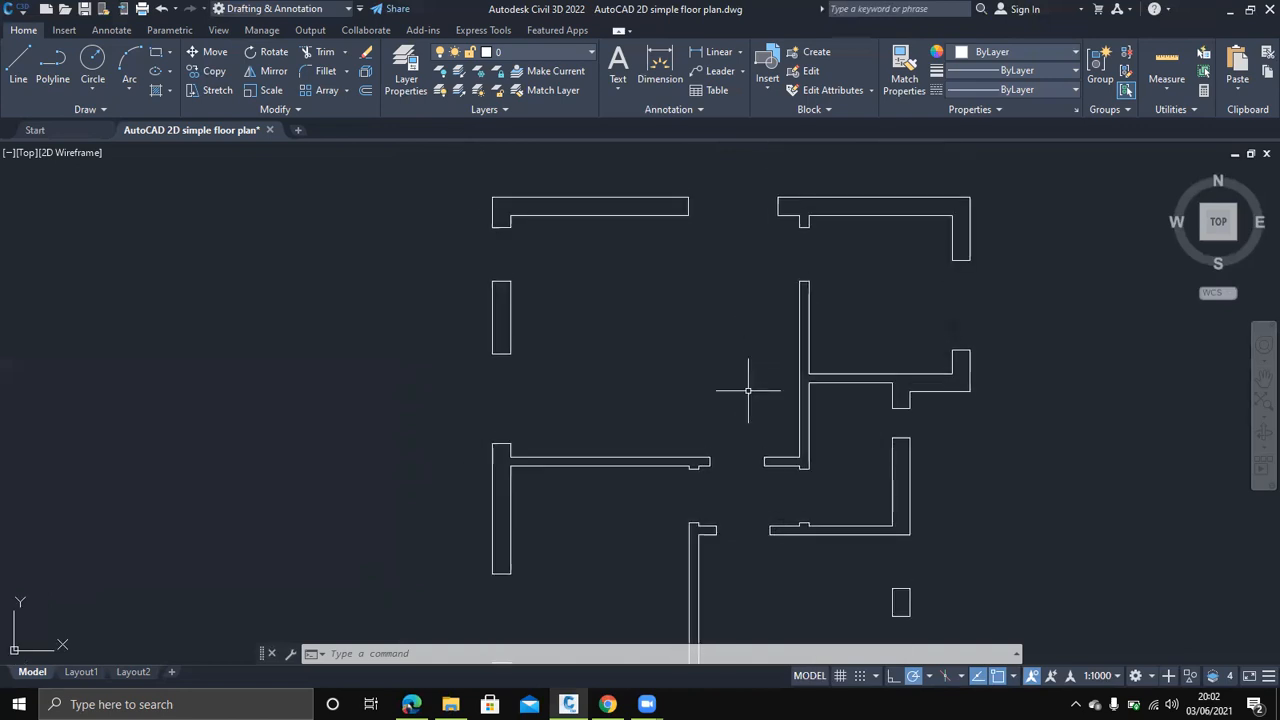
middle_click_drag(600, 403, 582, 347)
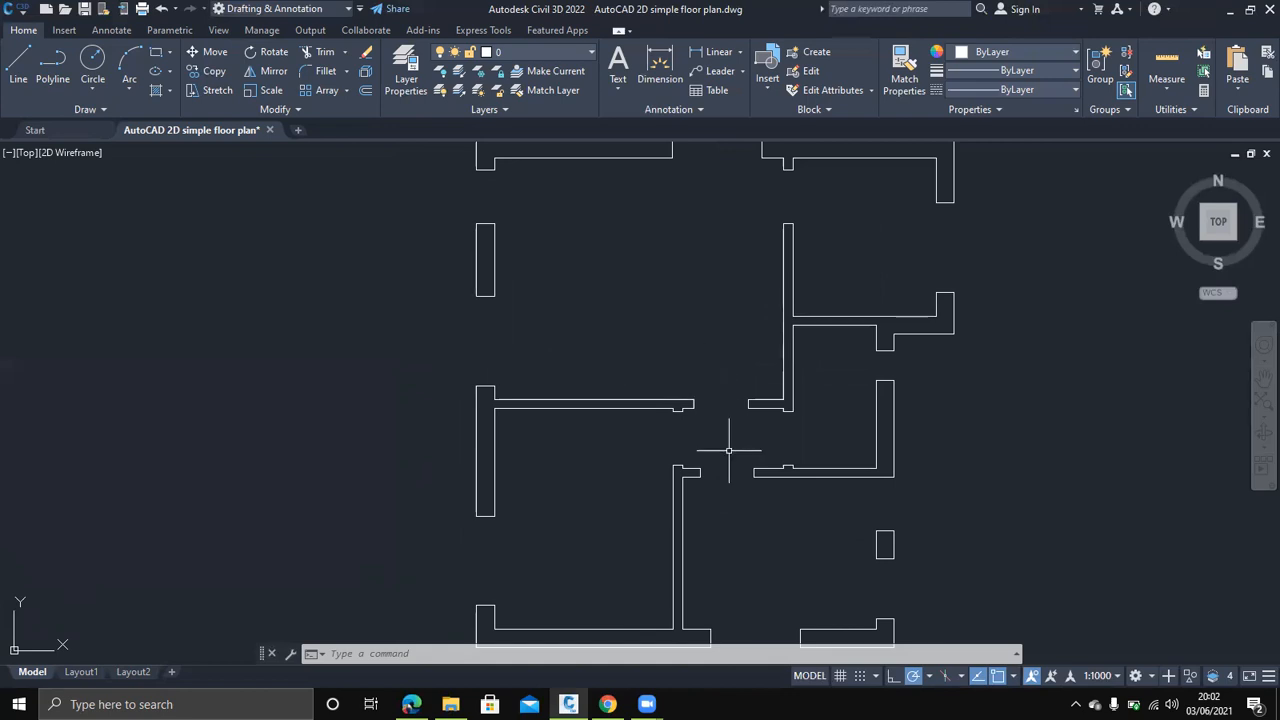
middle_click_drag(731, 471, 737, 443)
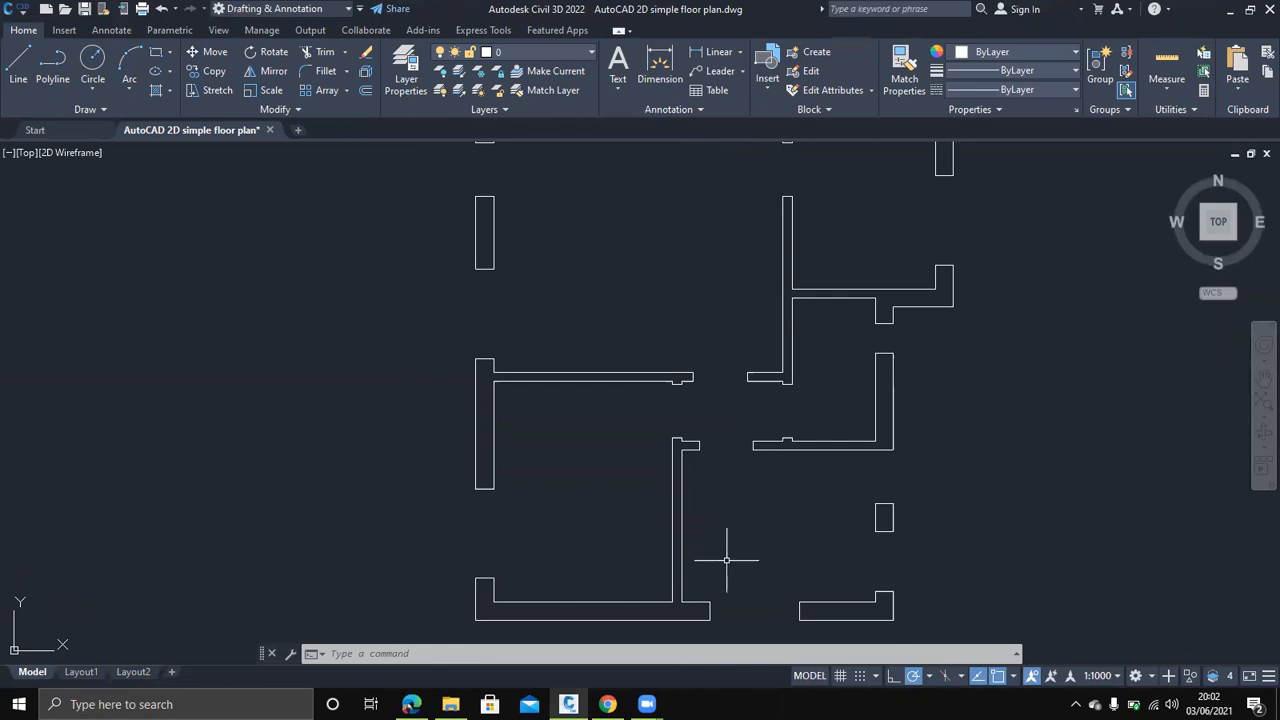
middle_click_drag(766, 523, 552, 510)
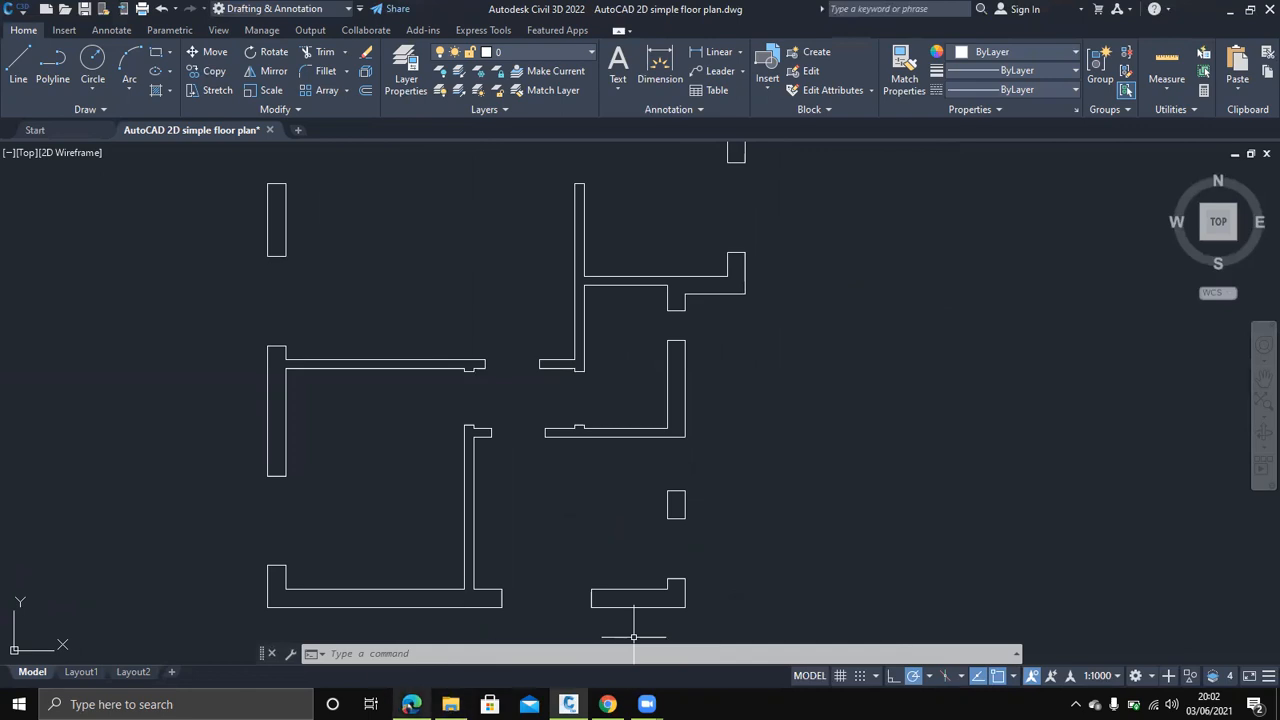
scroll(790, 461, "down", 2)
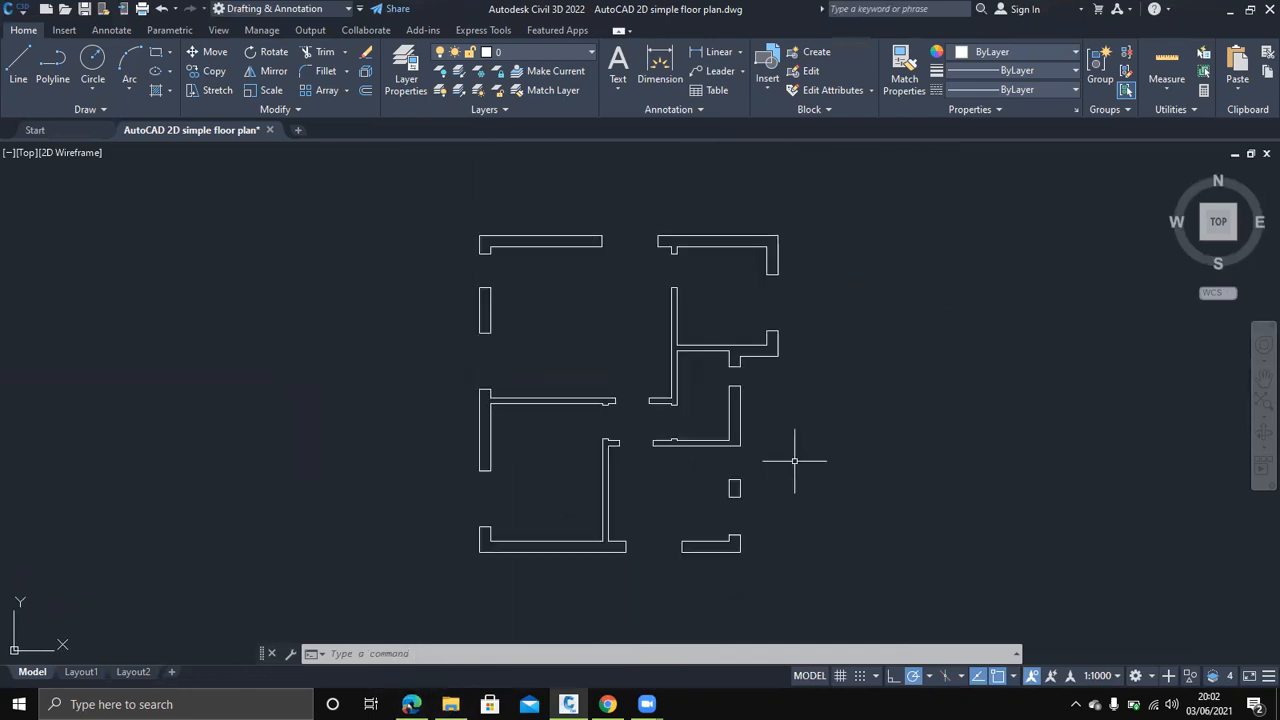
left_click(842, 583)
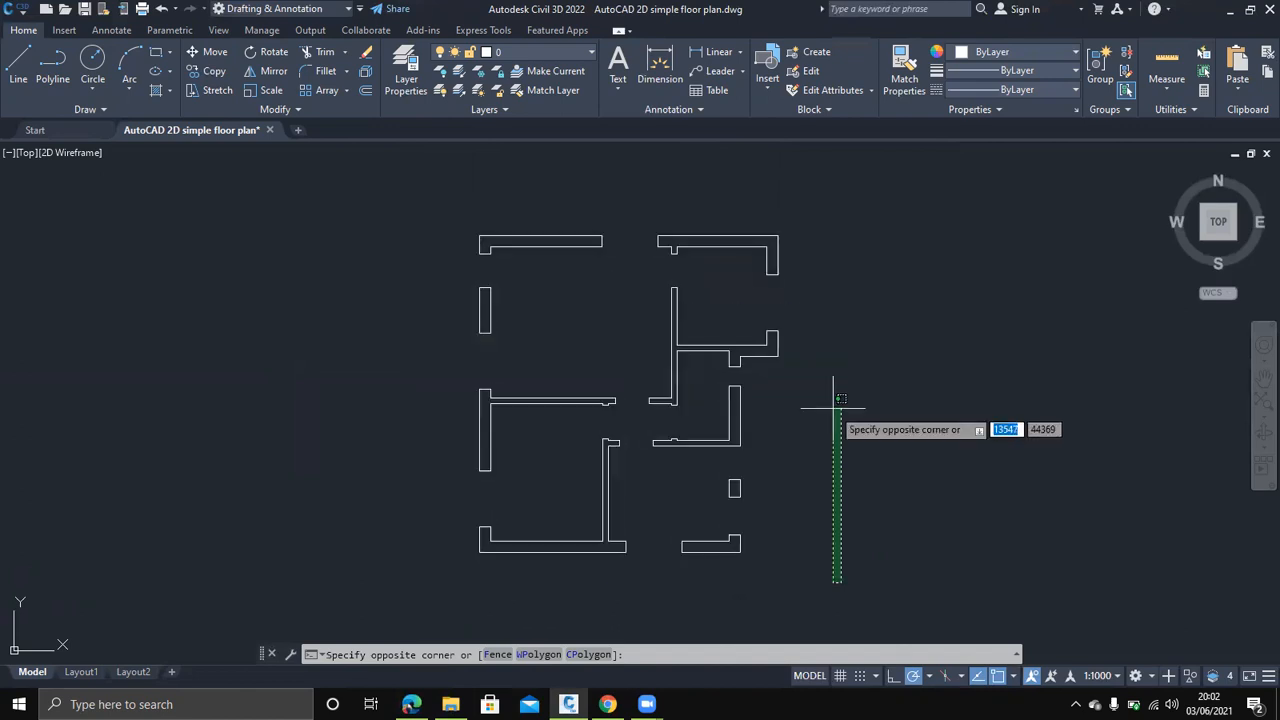
left_click(875, 424)
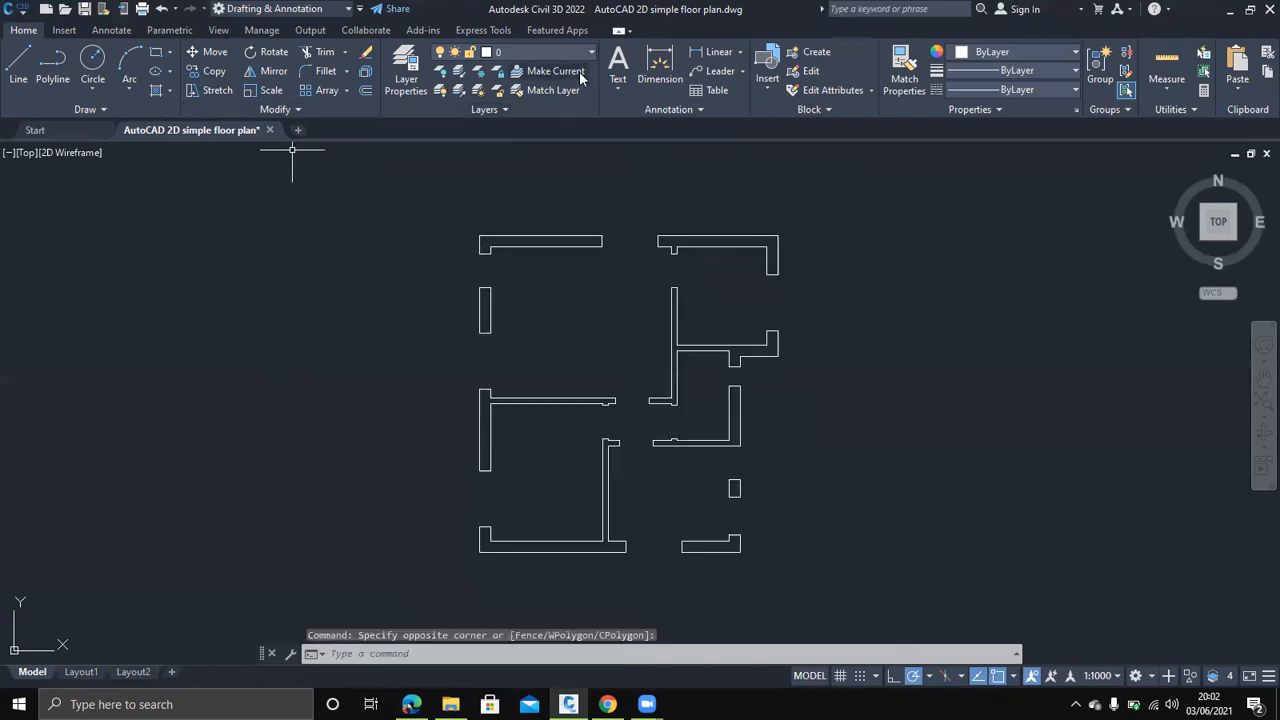
Open the Layer Properties Manager and go through the layer list down to its last entries
left_click(391, 80)
left_click(332, 134)
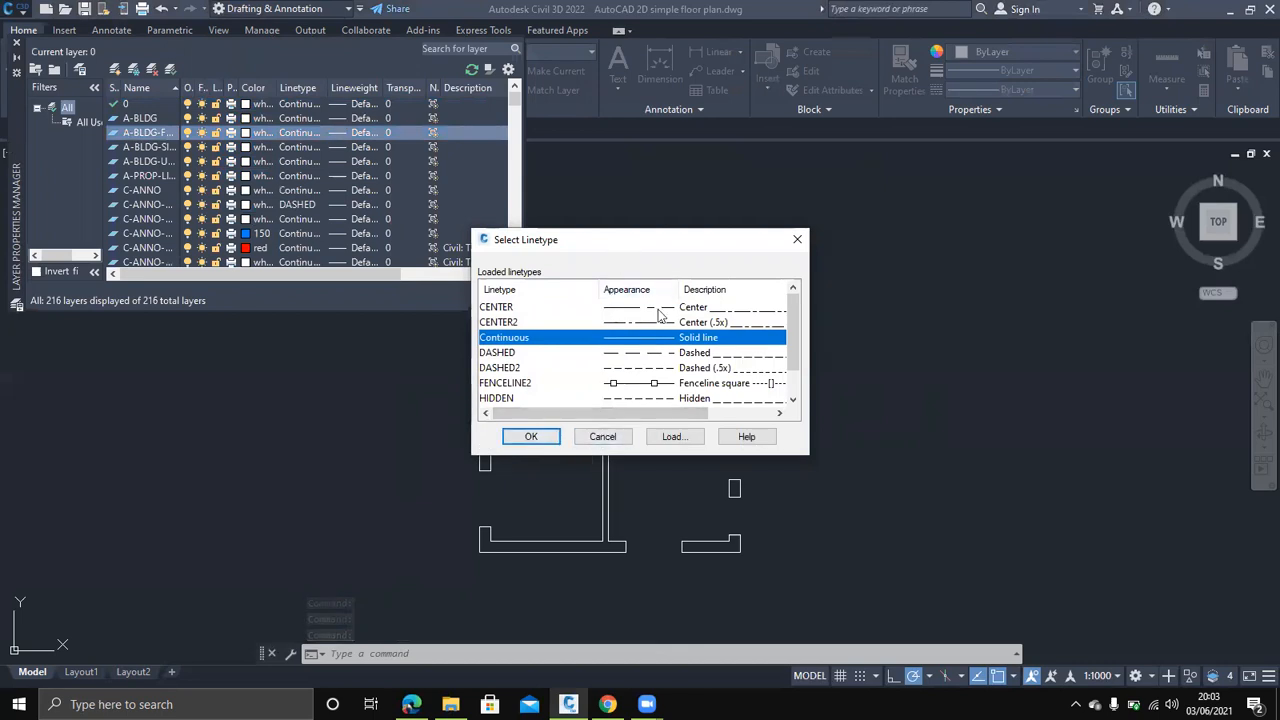
left_click(610, 438)
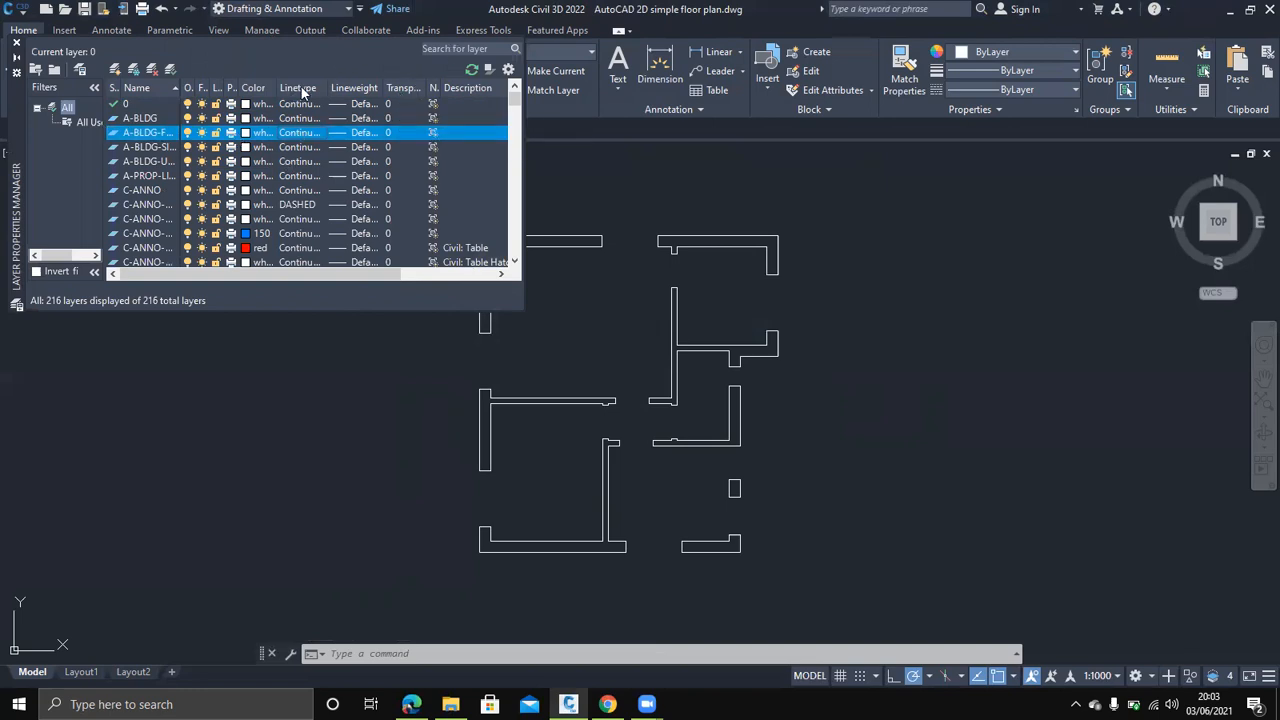
scroll(128, 187, "down", 10)
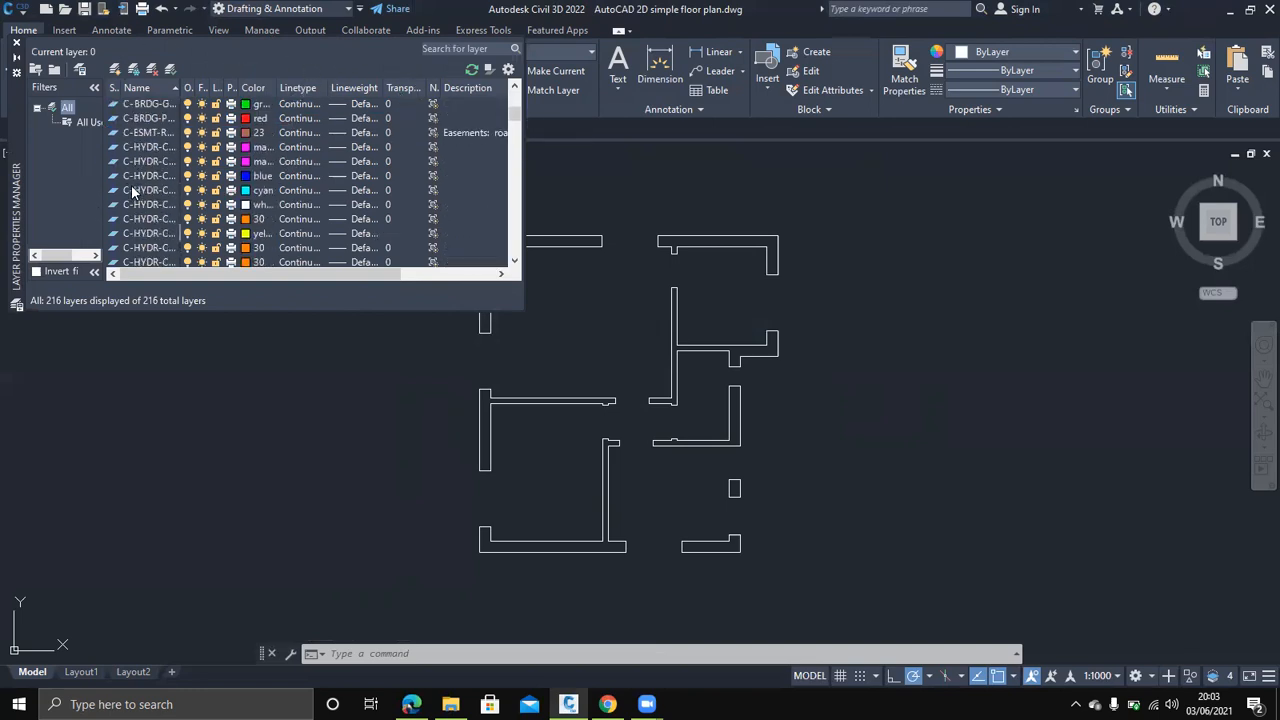
scroll(203, 183, "down", 6)
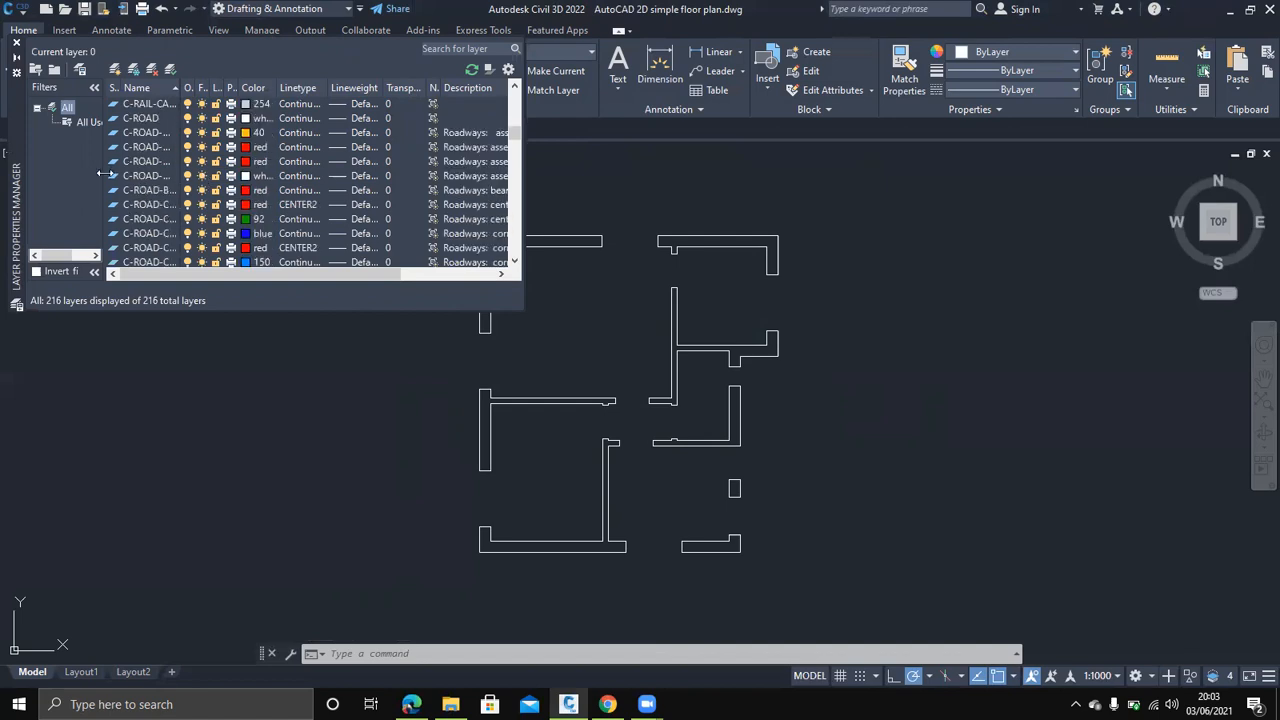
left_click_drag(512, 143, 512, 248)
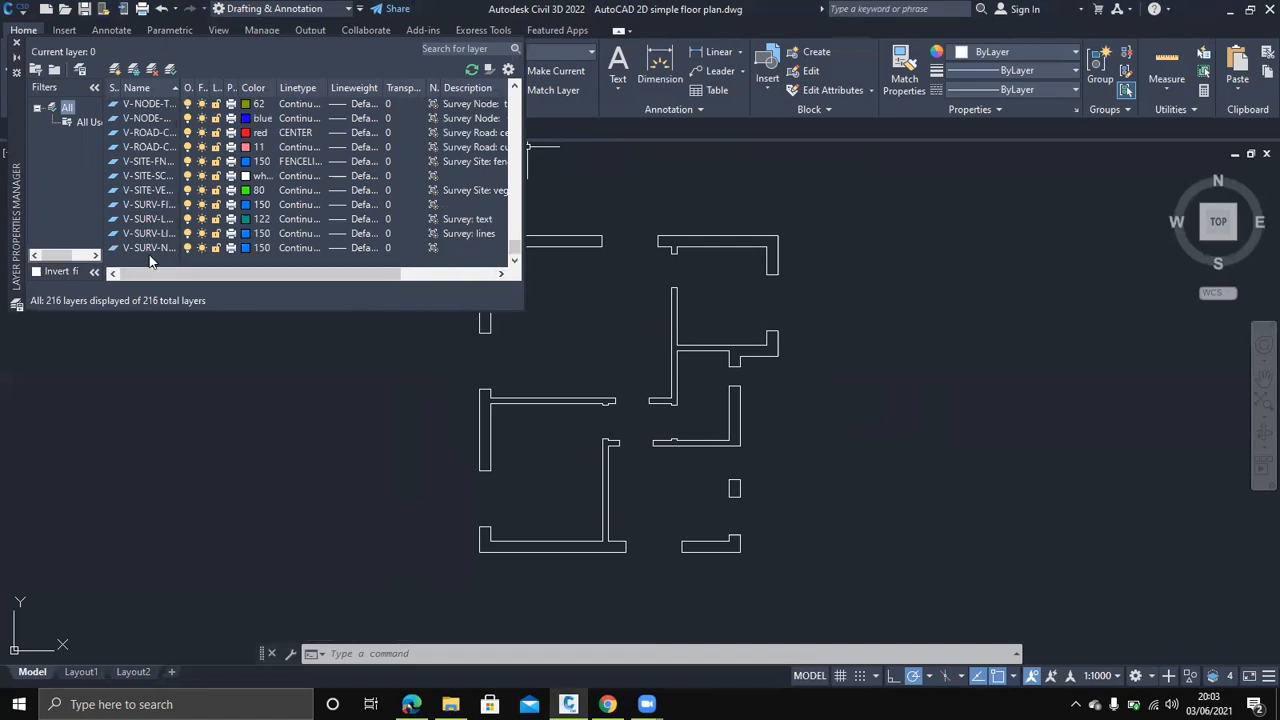
right_click(150, 263)
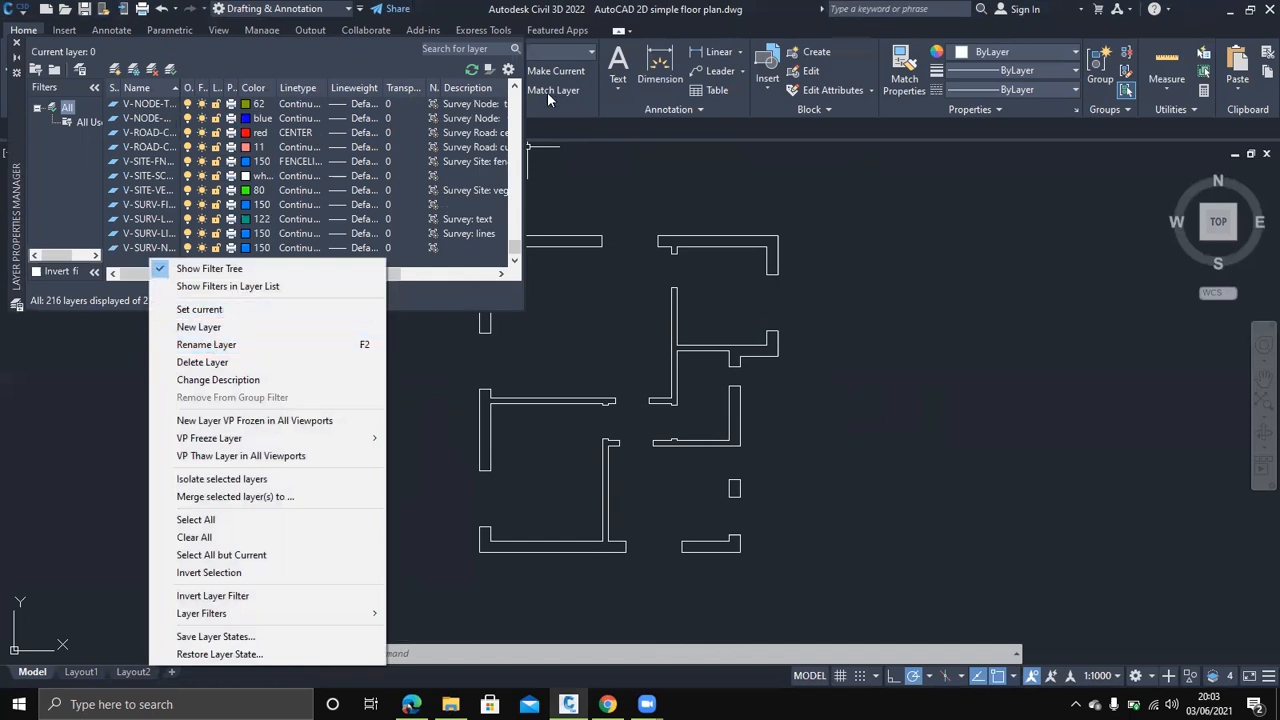
left_click(579, 183)
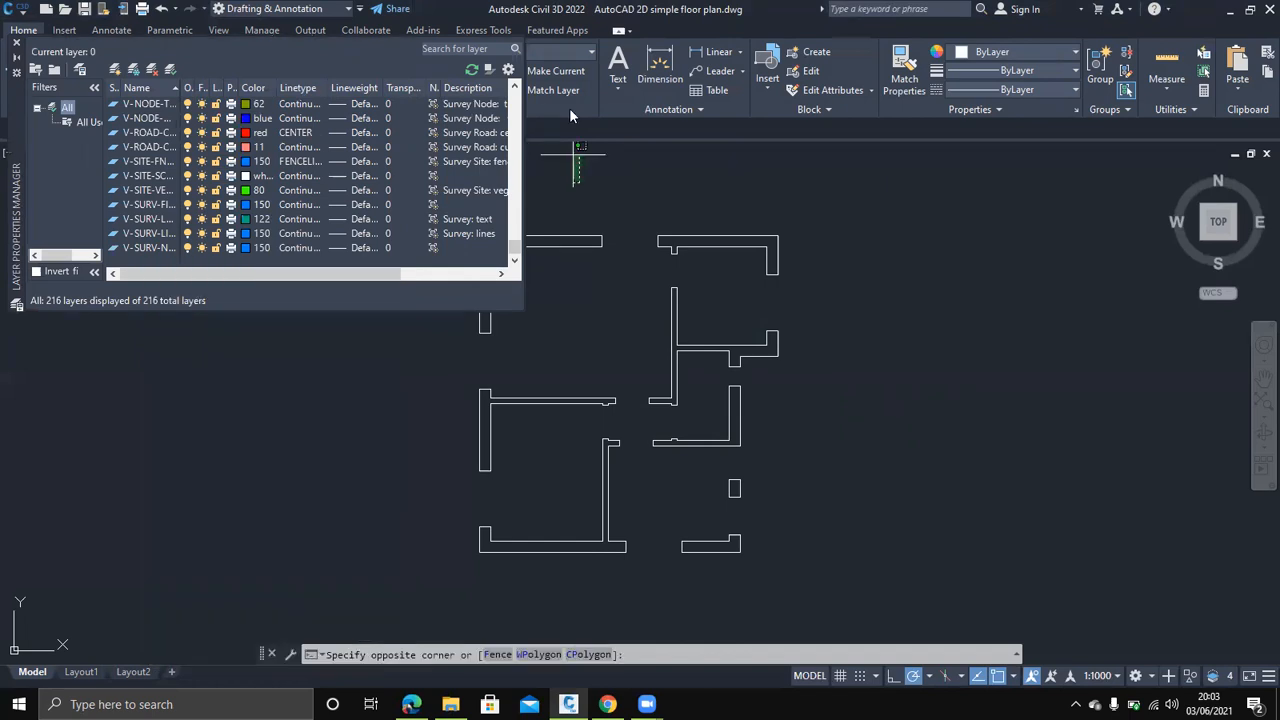
left_click(584, 54)
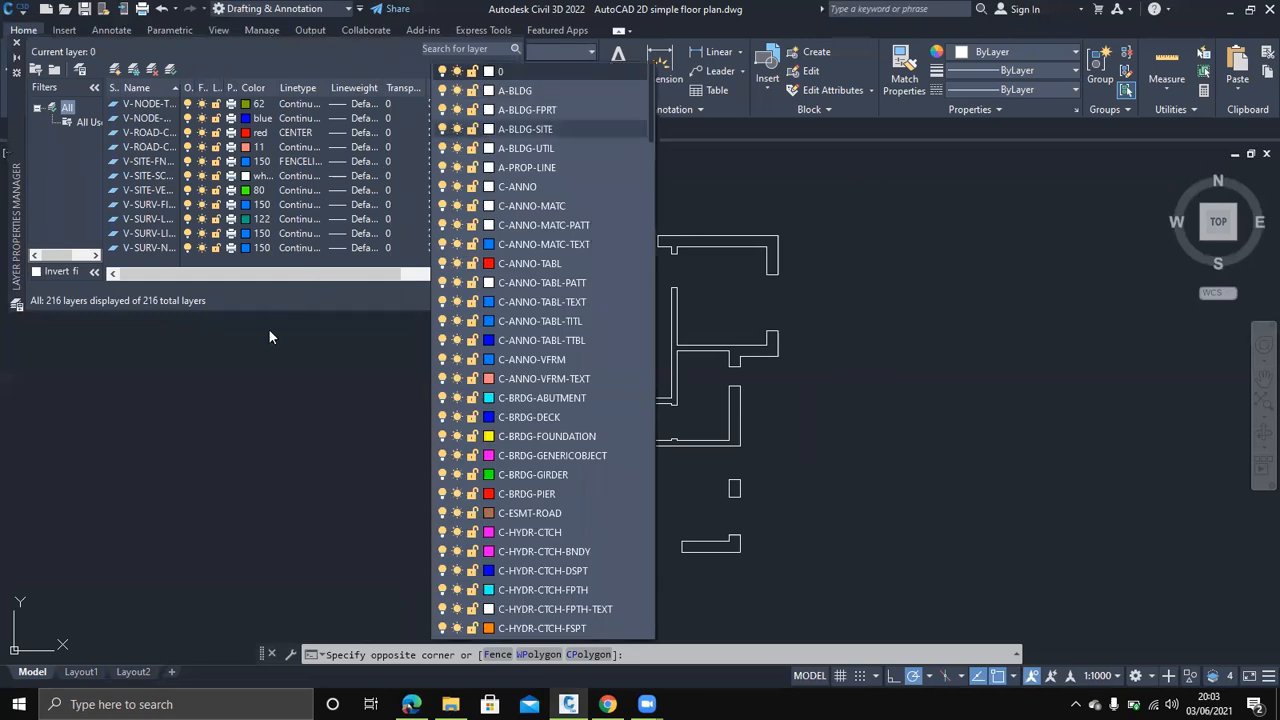
left_click(69, 178)
double_click(139, 254)
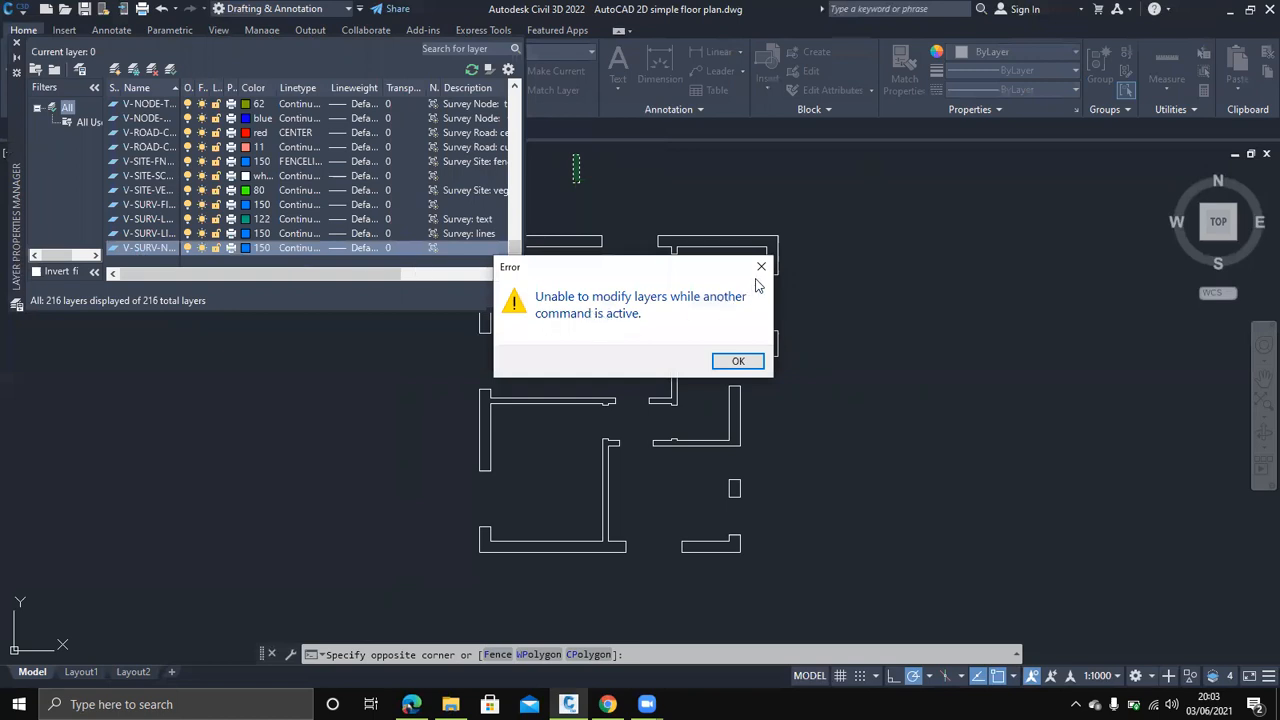
left_click(760, 270)
left_click(761, 267)
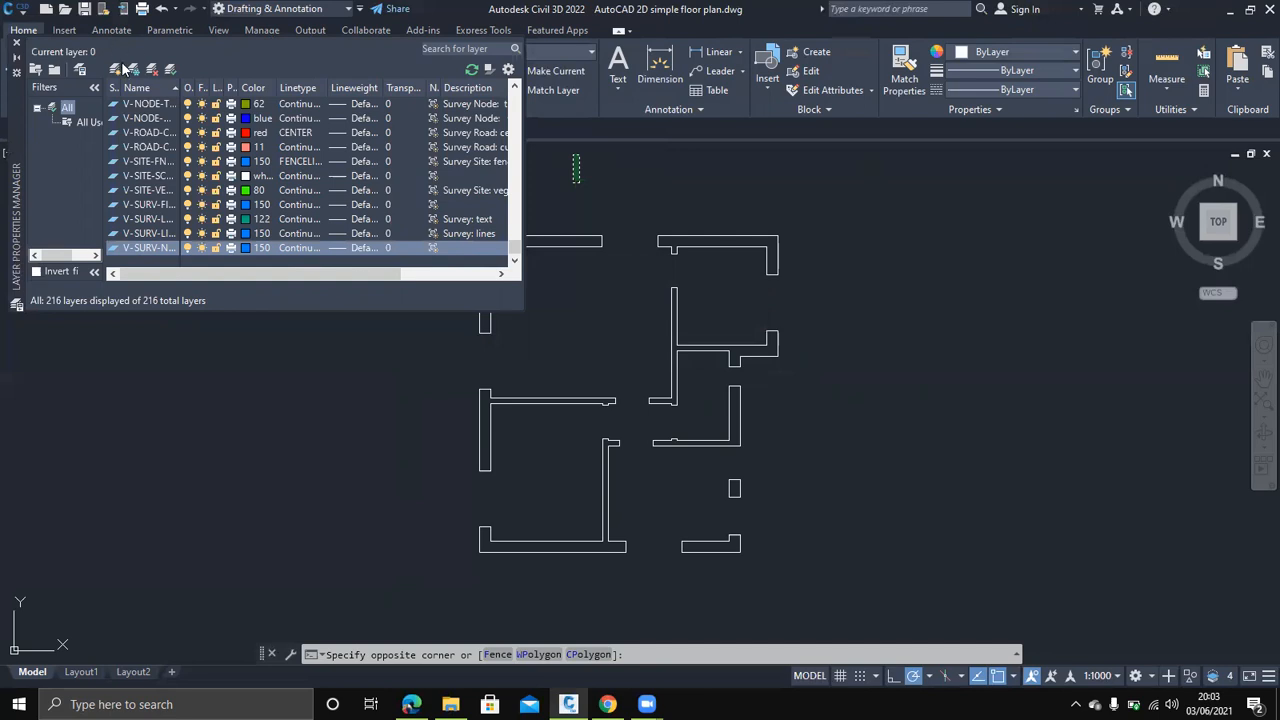
Dock the Layer Properties Manager beside the drawing and widen it to show the color, linetype and lineweight columns
left_click_drag(17, 94, 18, 195)
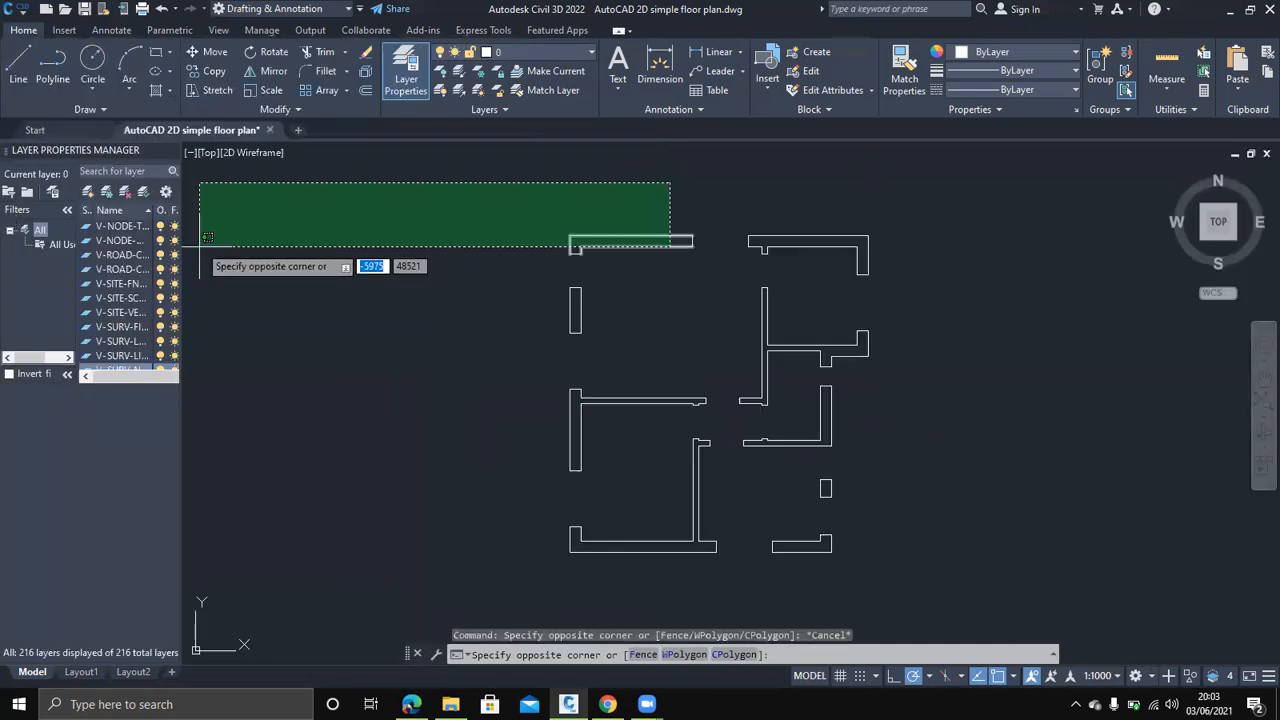
left_click(200, 338)
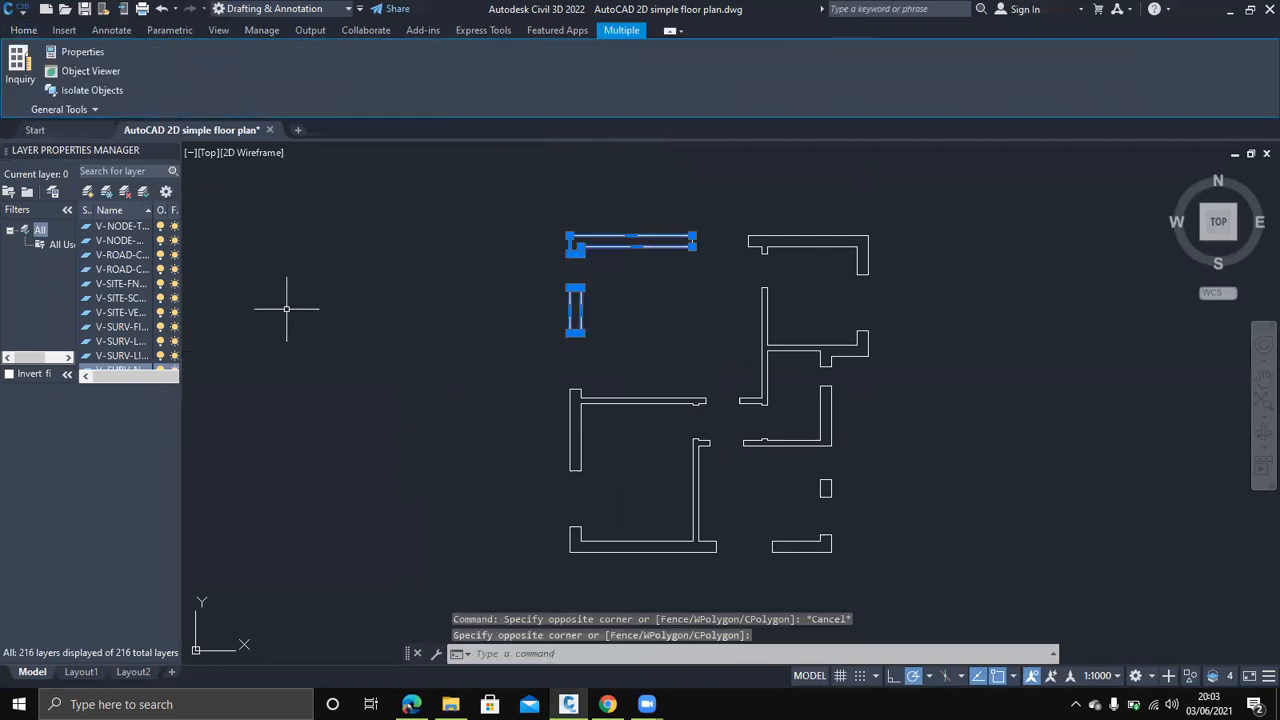
key("Escape")
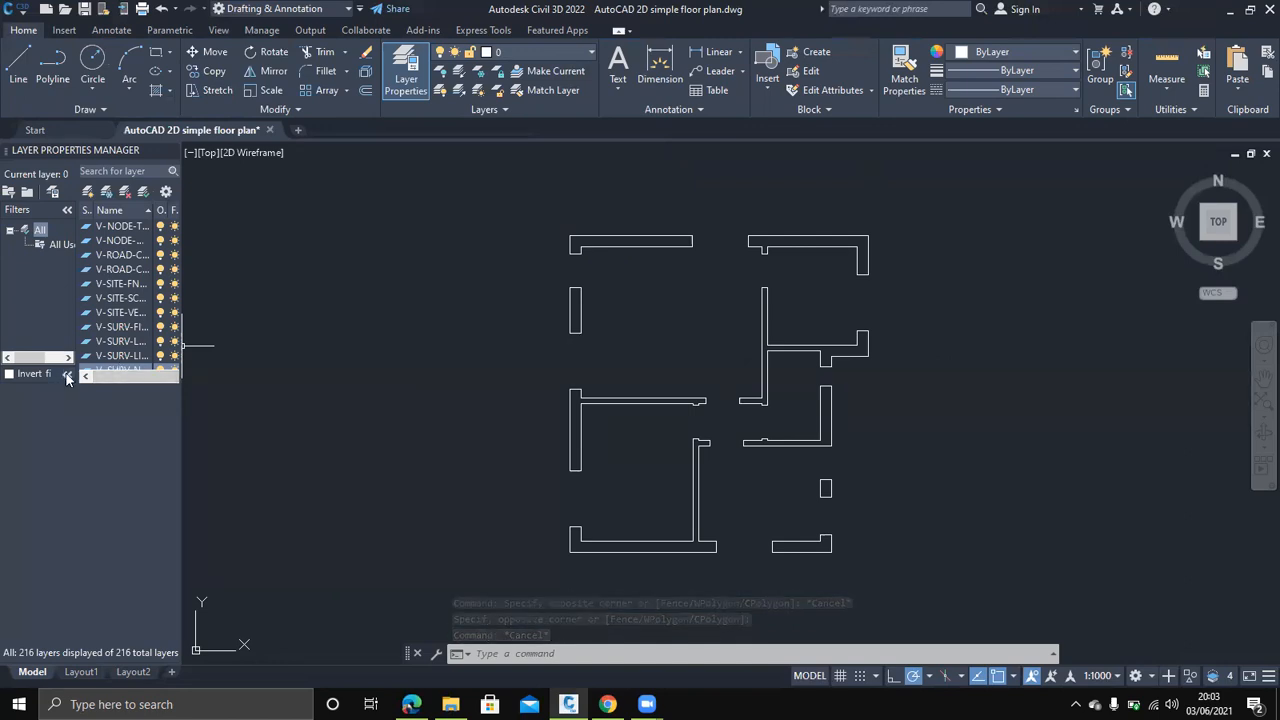
left_click(120, 370)
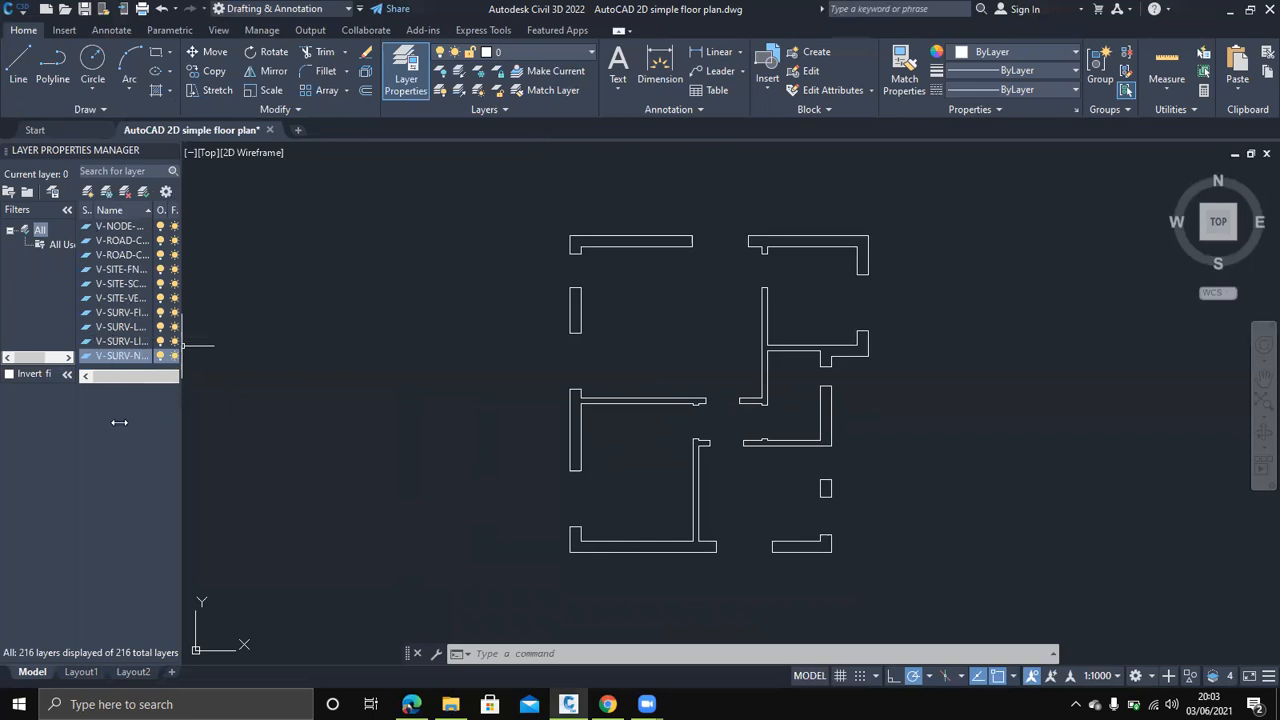
left_click_drag(38, 360, 60, 365)
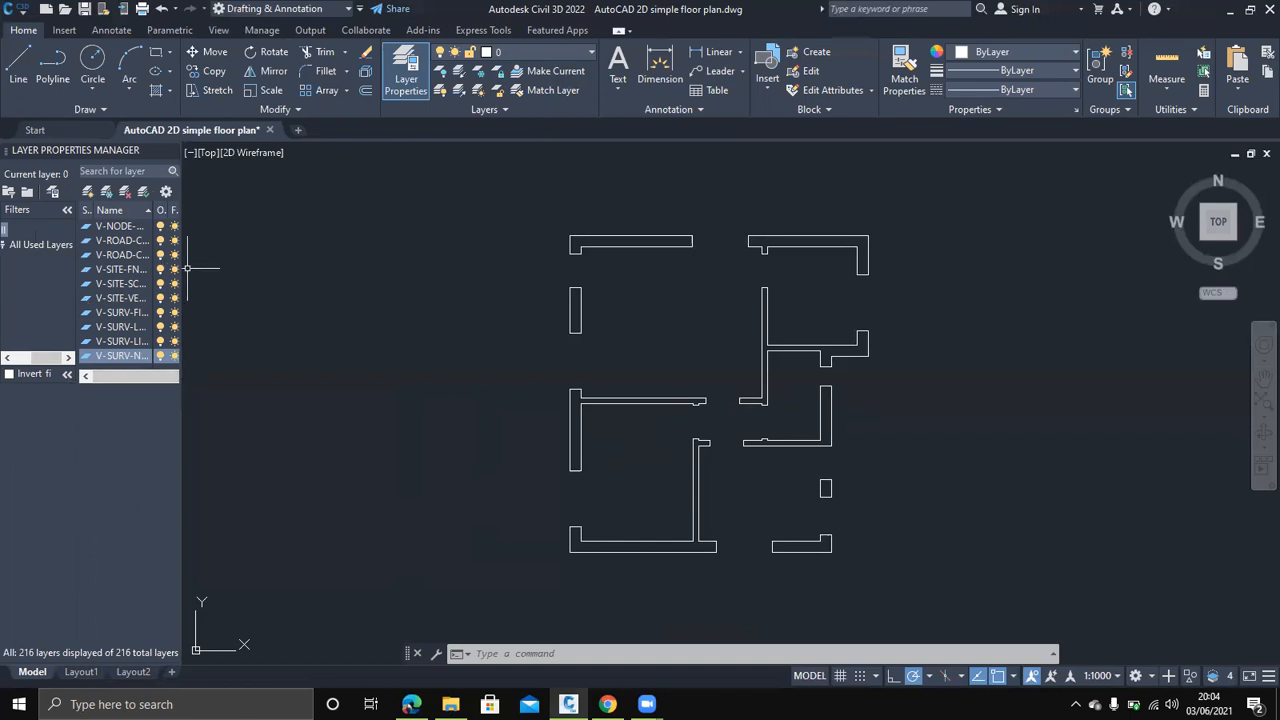
left_click_drag(181, 278, 370, 295)
scroll(240, 462, "down", 1)
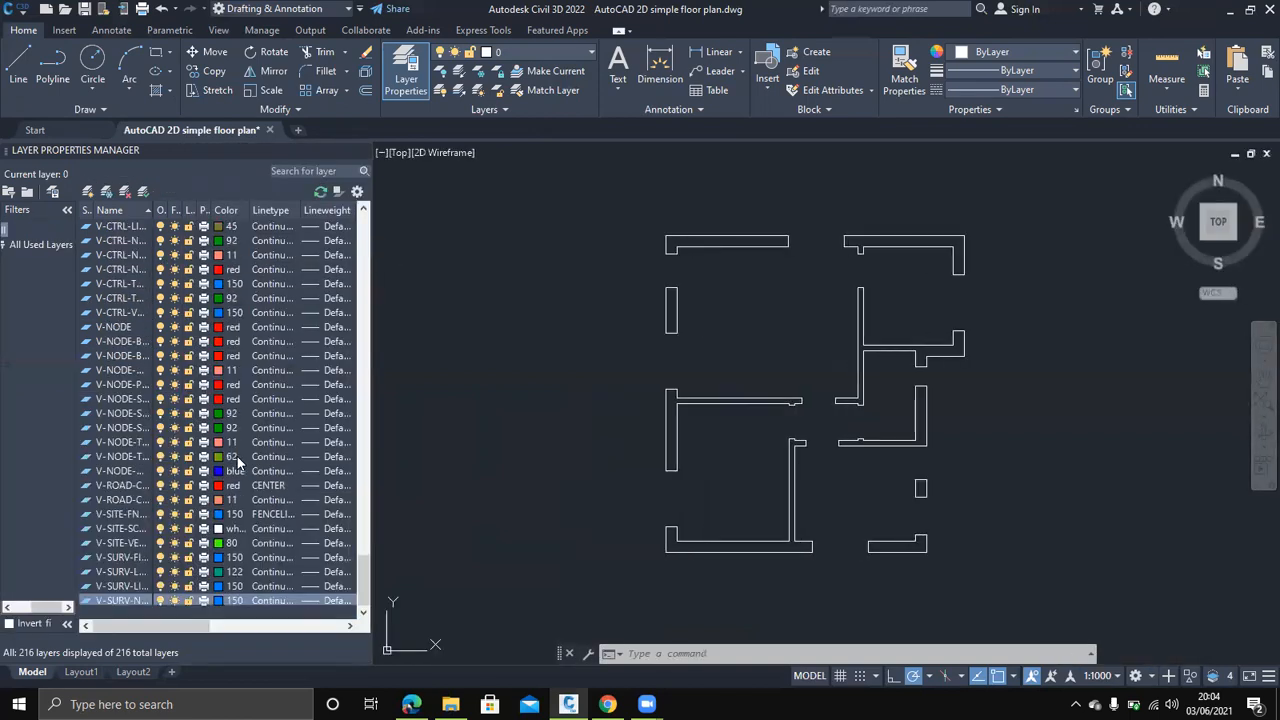
Create a new layer named "wall"
left_click(126, 606)
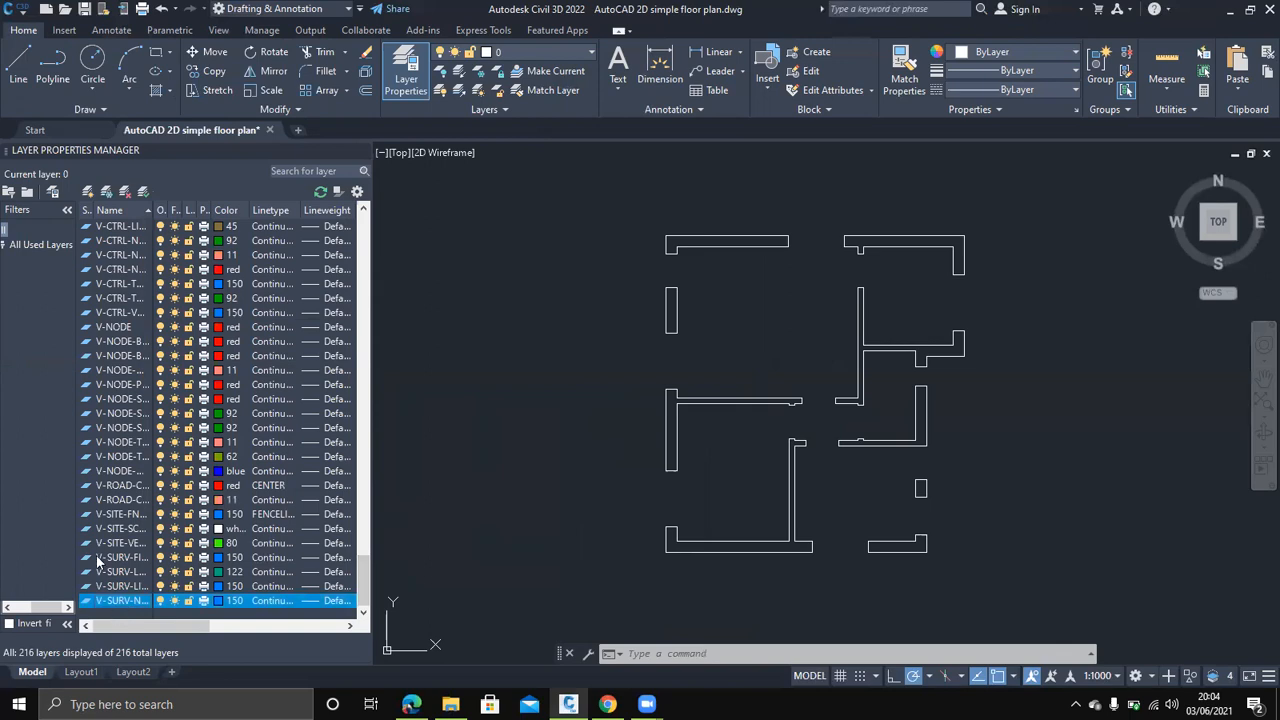
right_click(119, 614)
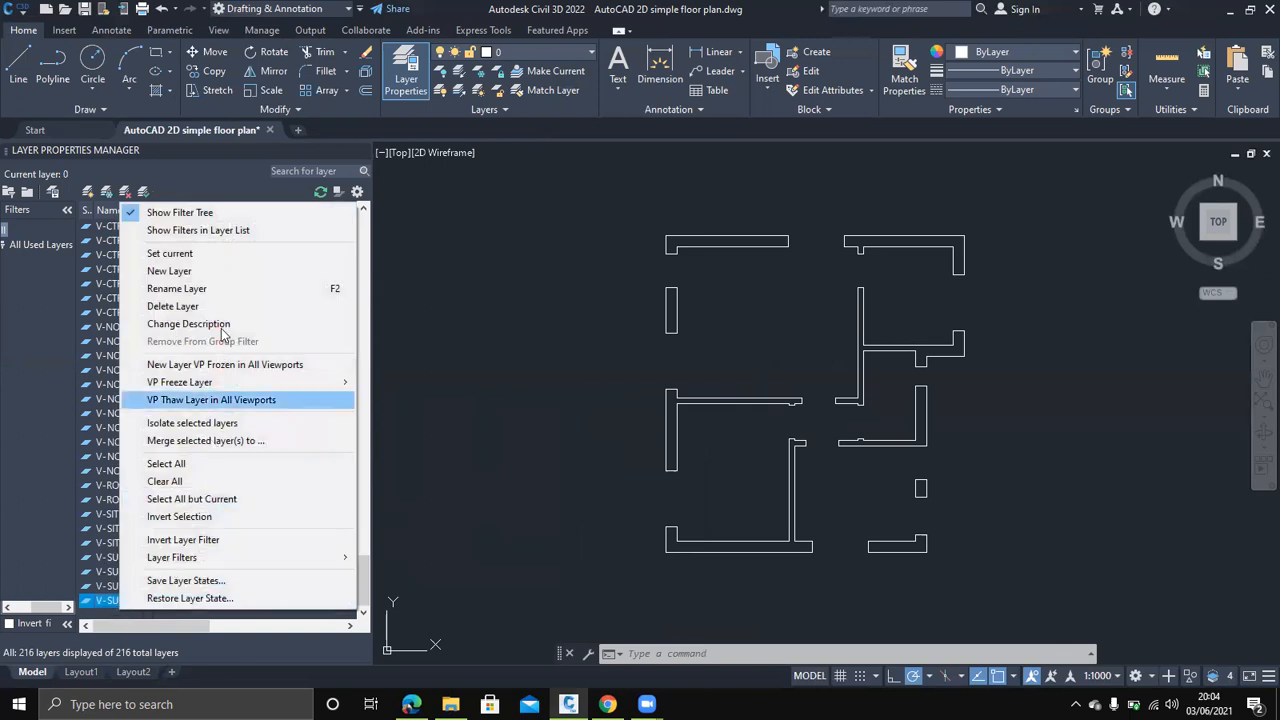
left_click(170, 271)
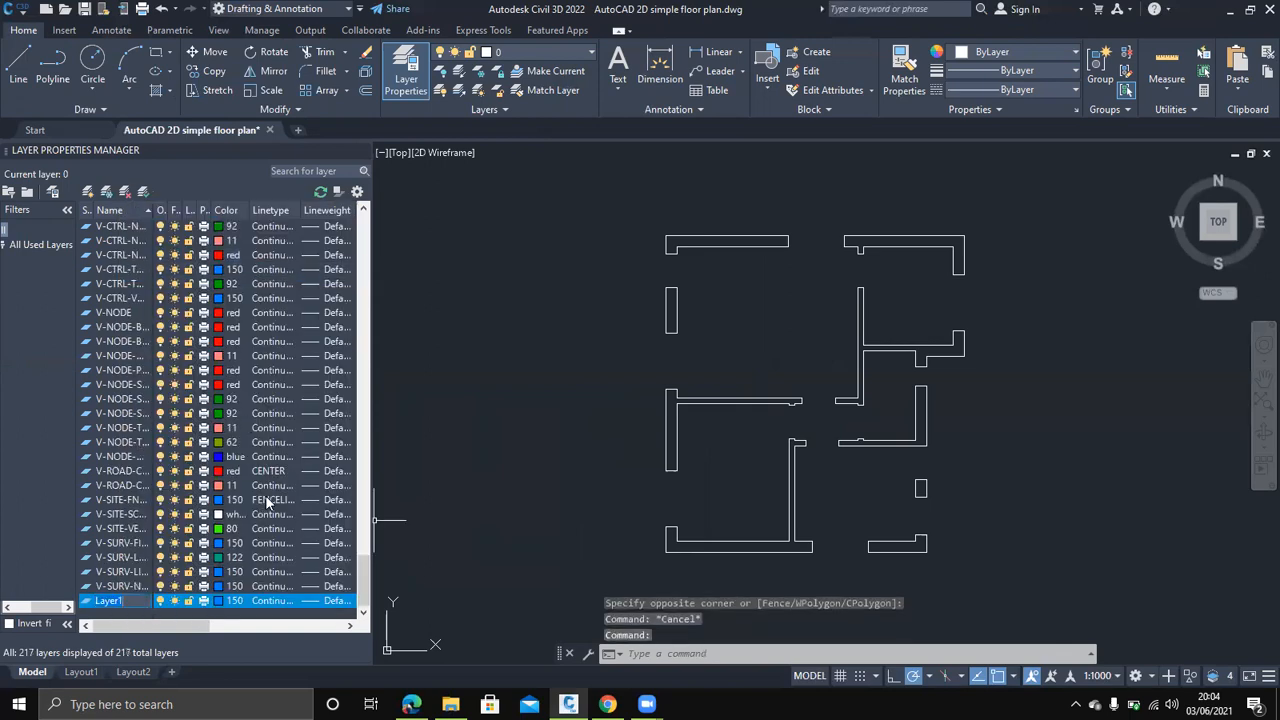
type("wall")
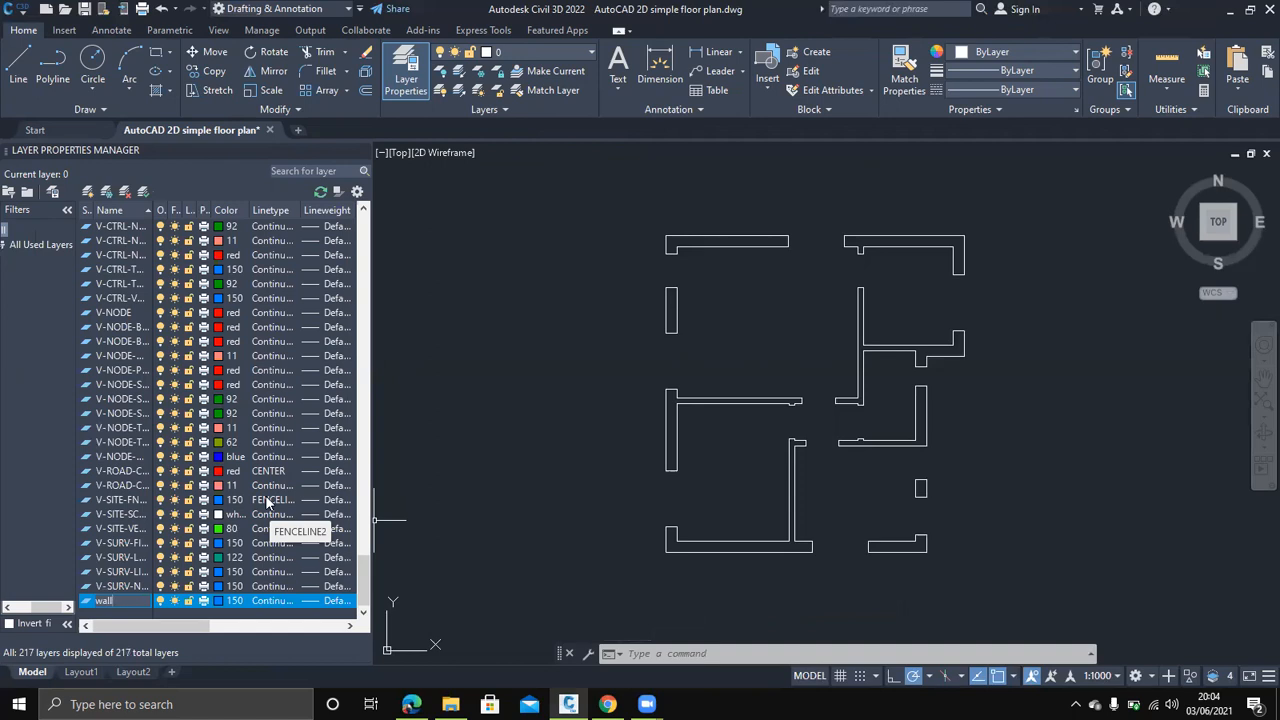
key("Return")
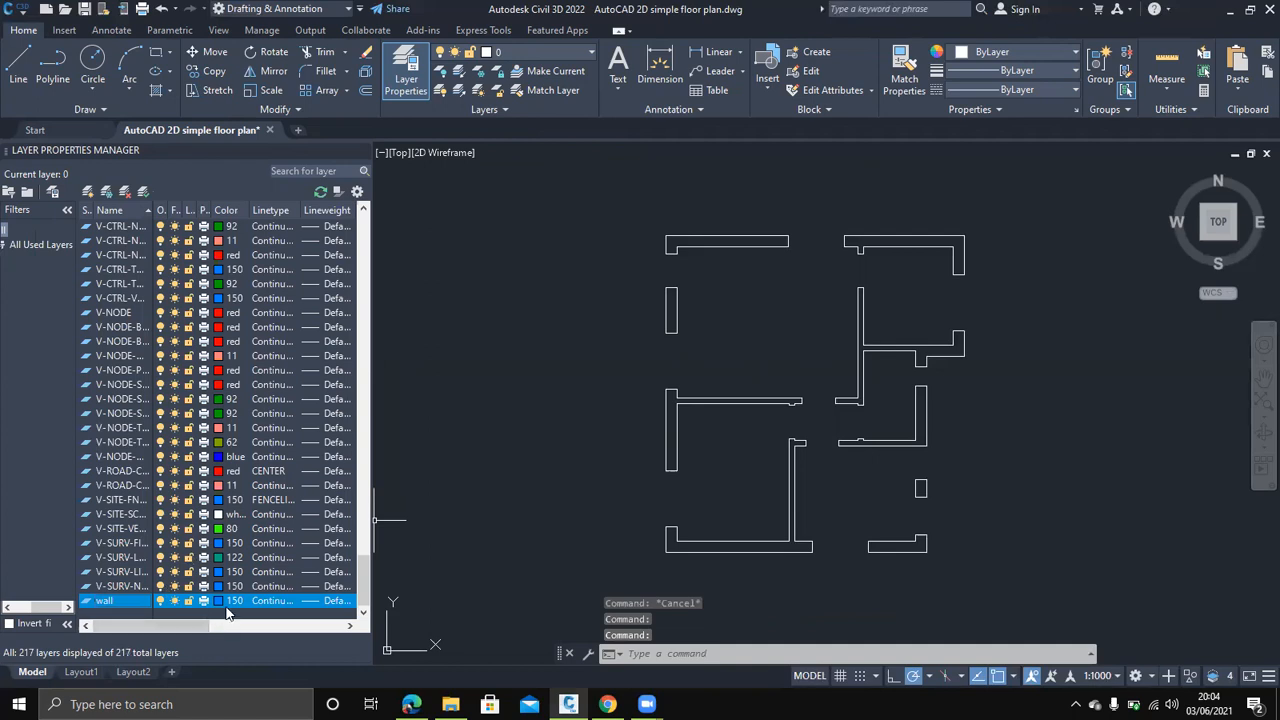
Set the color of the wall layer to white
left_click(220, 601)
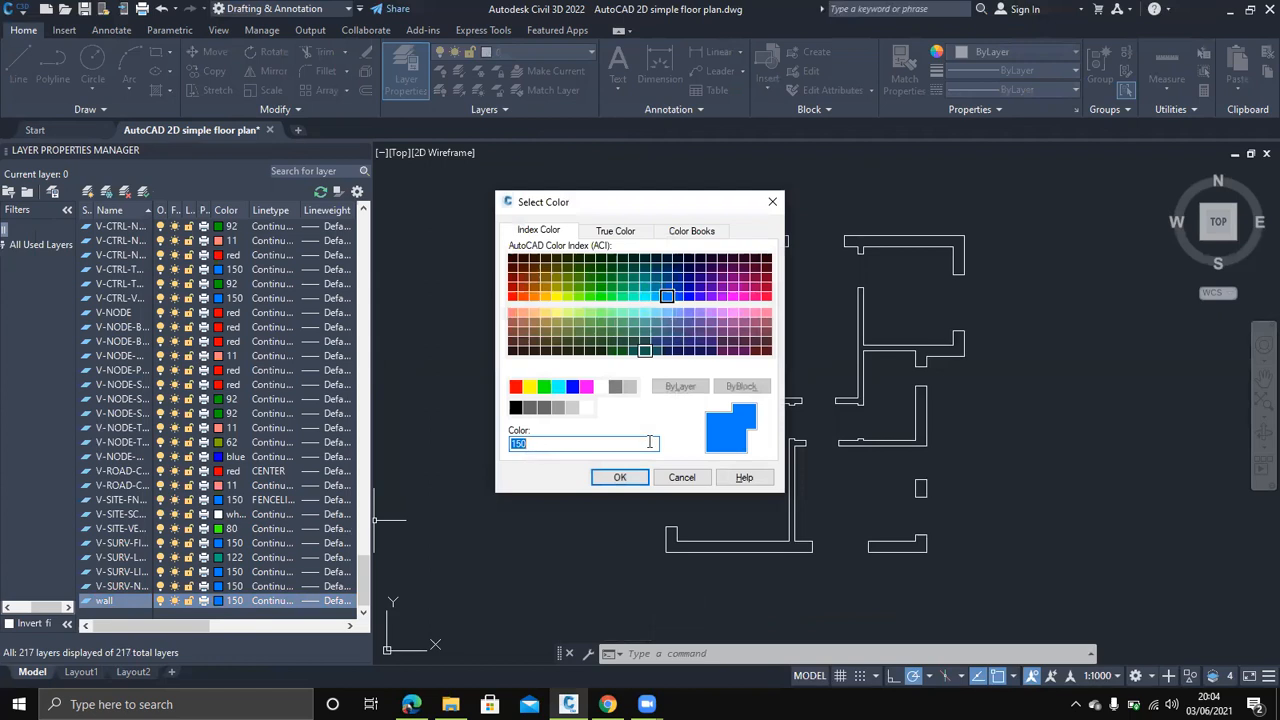
left_click(601, 387)
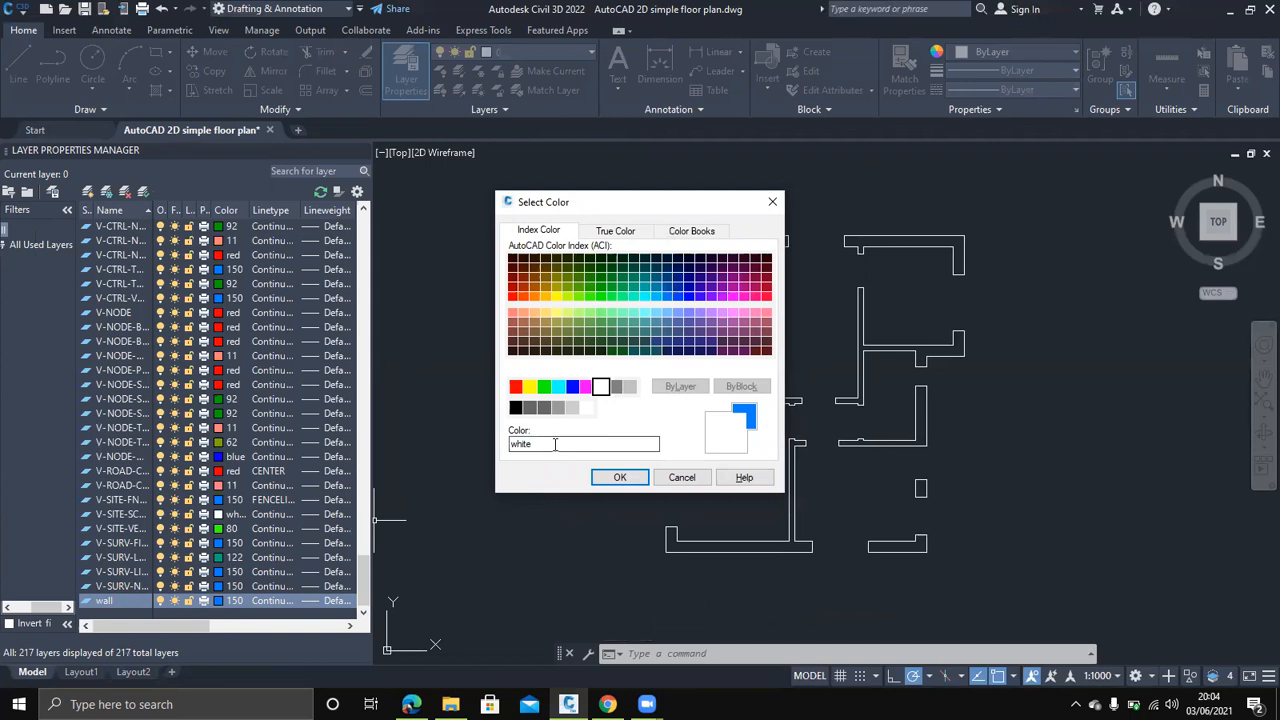
left_click(620, 477)
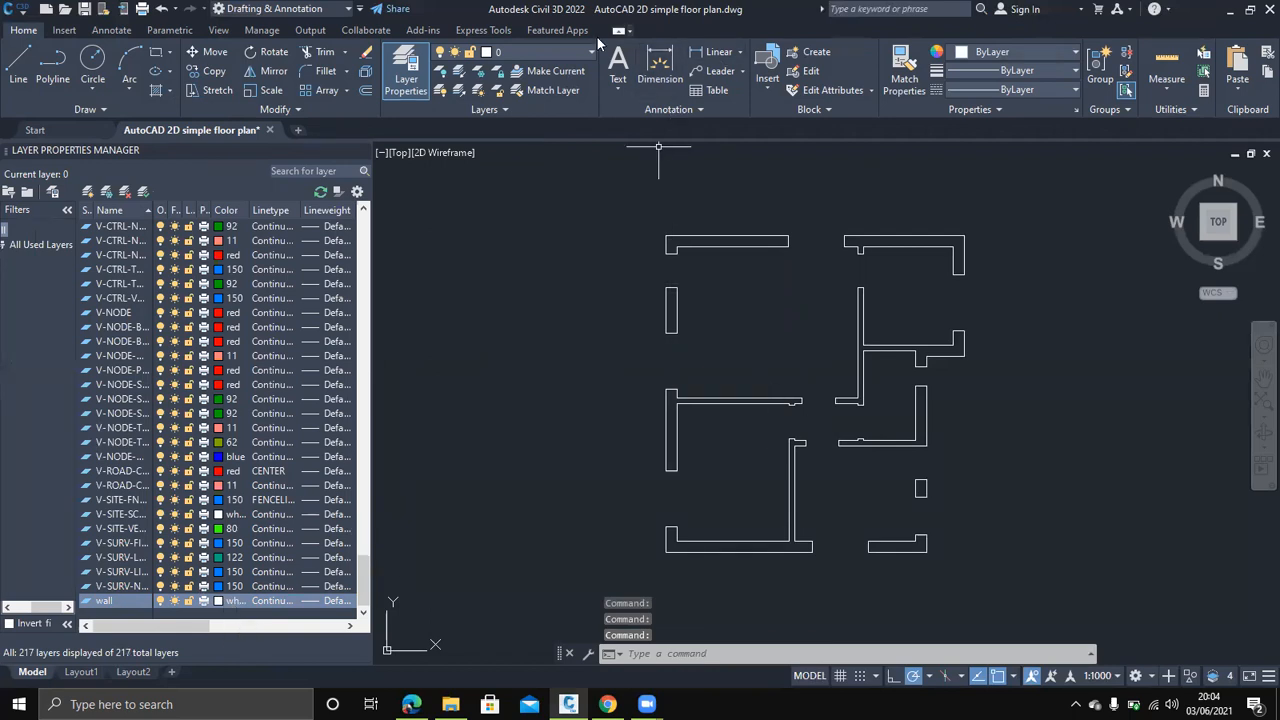
Select all the wall lines of the floor plan, assign them to the wall layer and clear the selection
left_click(1012, 589)
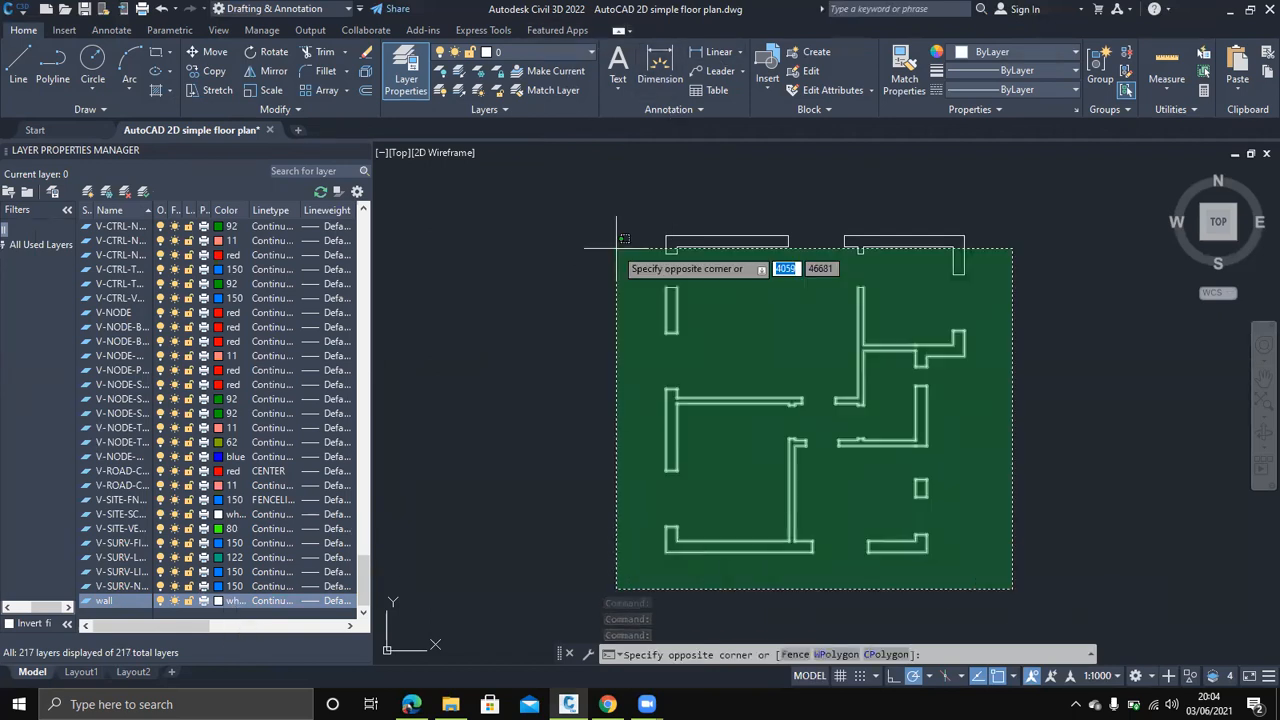
left_click(576, 153)
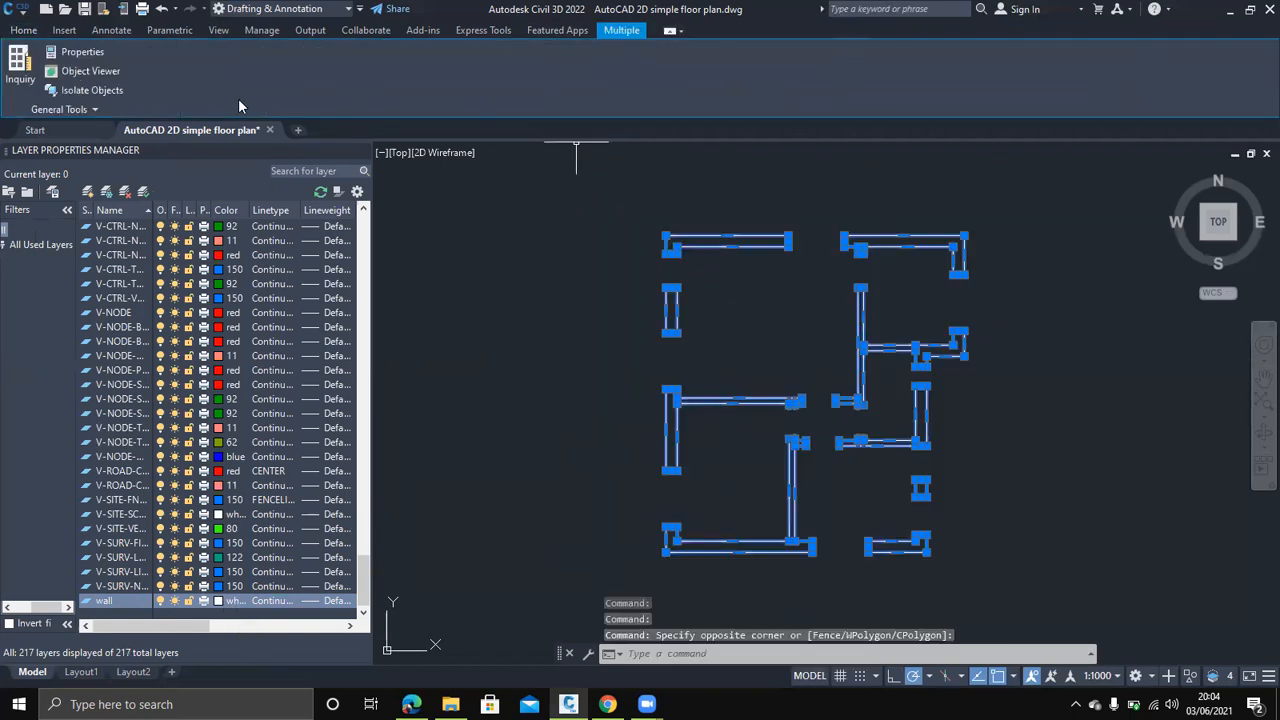
left_click(23, 30)
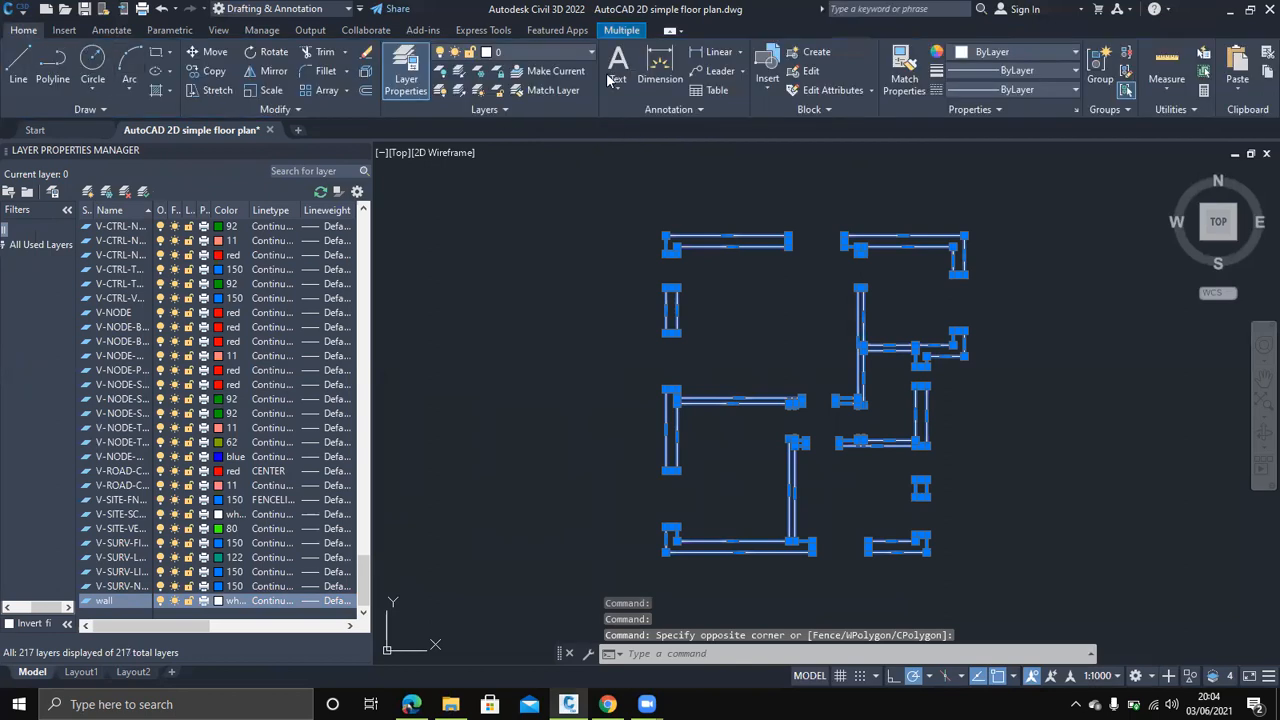
left_click(591, 52)
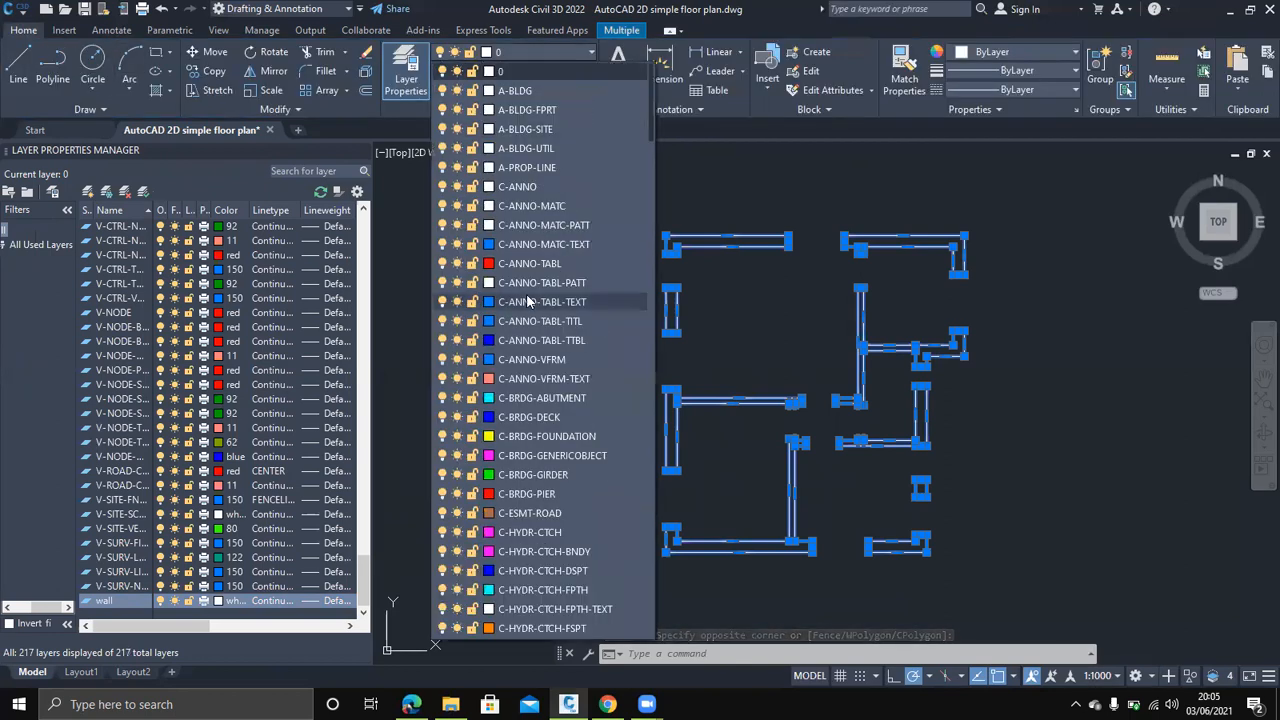
scroll(600, 300, "down", 10)
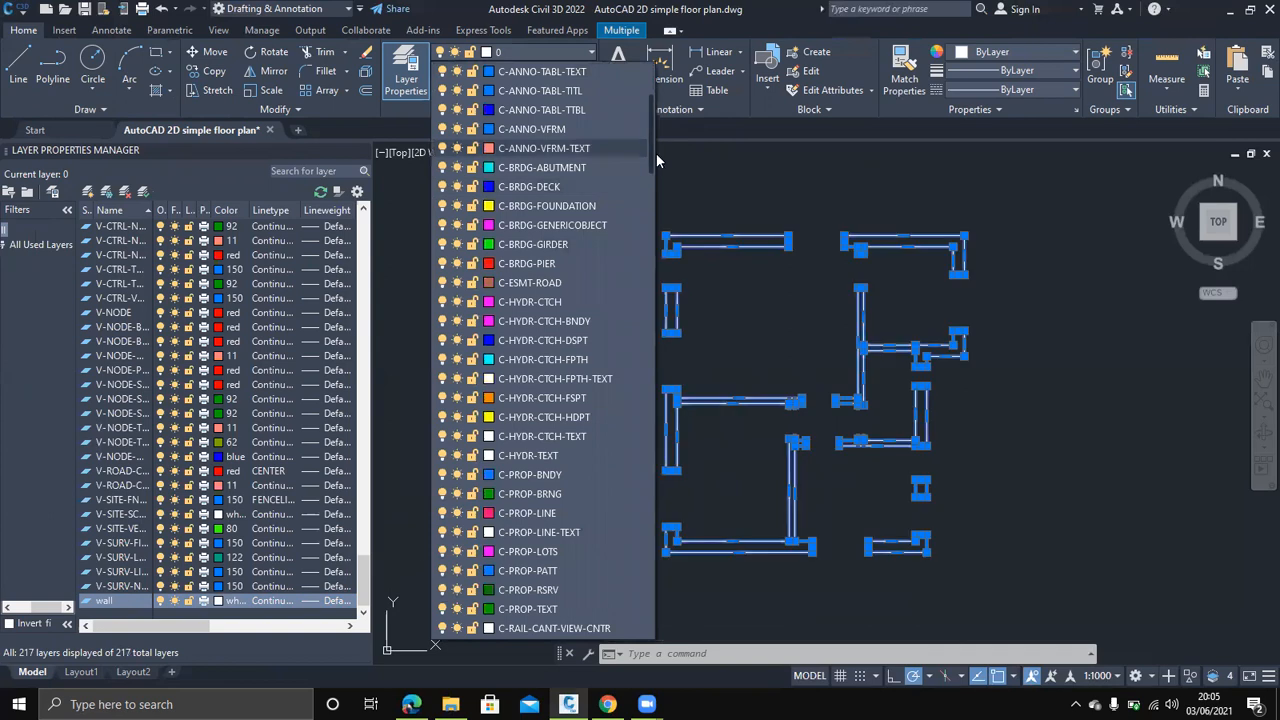
scroll(643, 345, "down", 20)
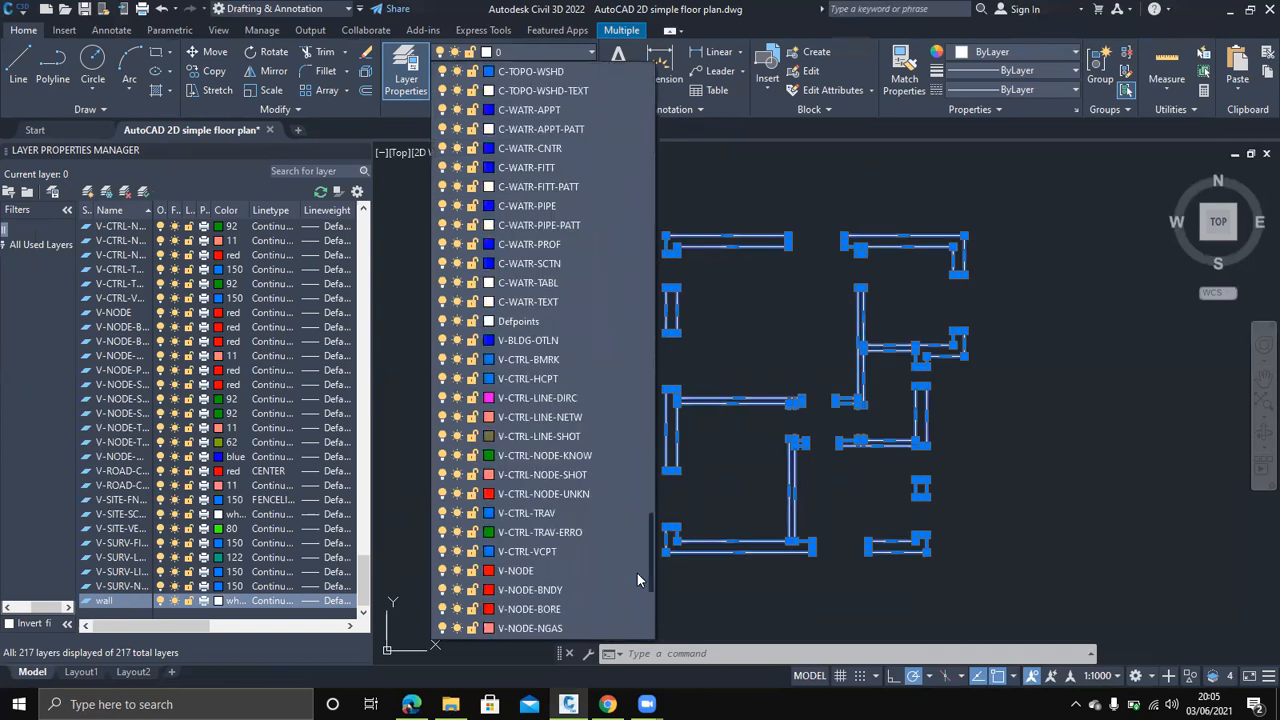
scroll(640, 606, "down", 4)
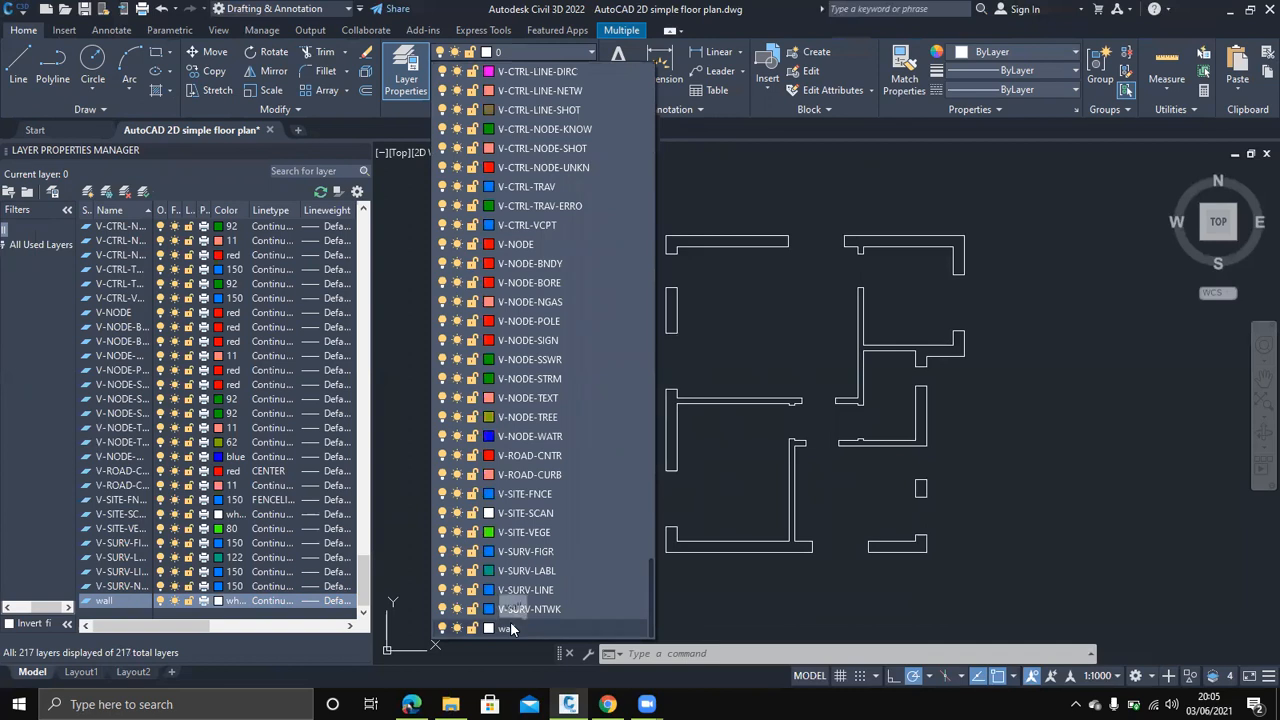
left_click(510, 628)
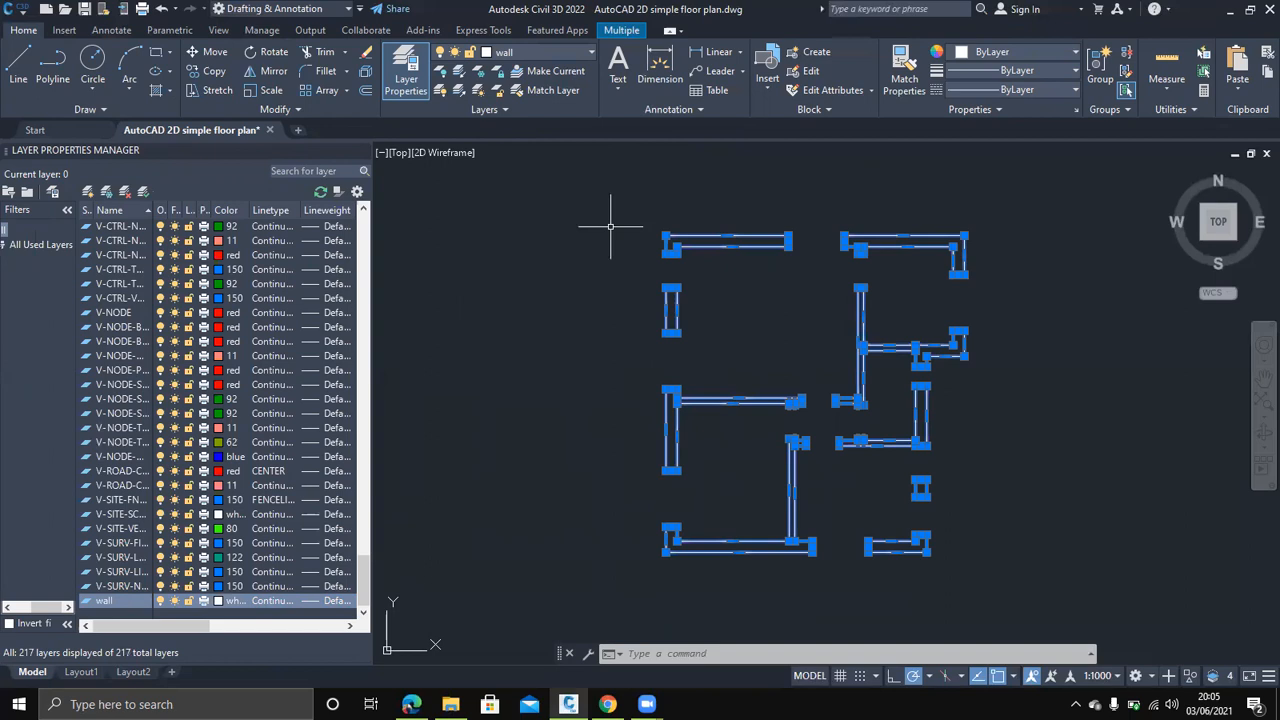
key("Escape")
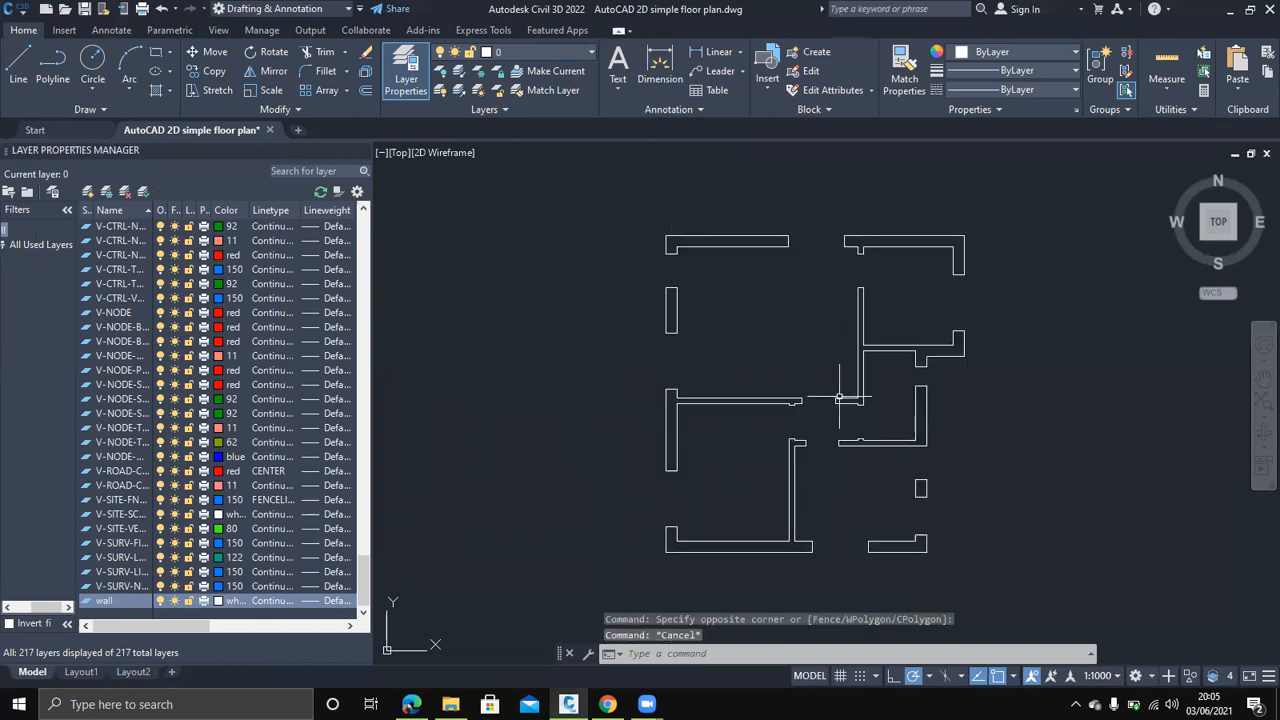
Create a new layer named "doors" below the wall layer in the Layer Properties Manager
middle_click_drag(838, 398, 629, 380)
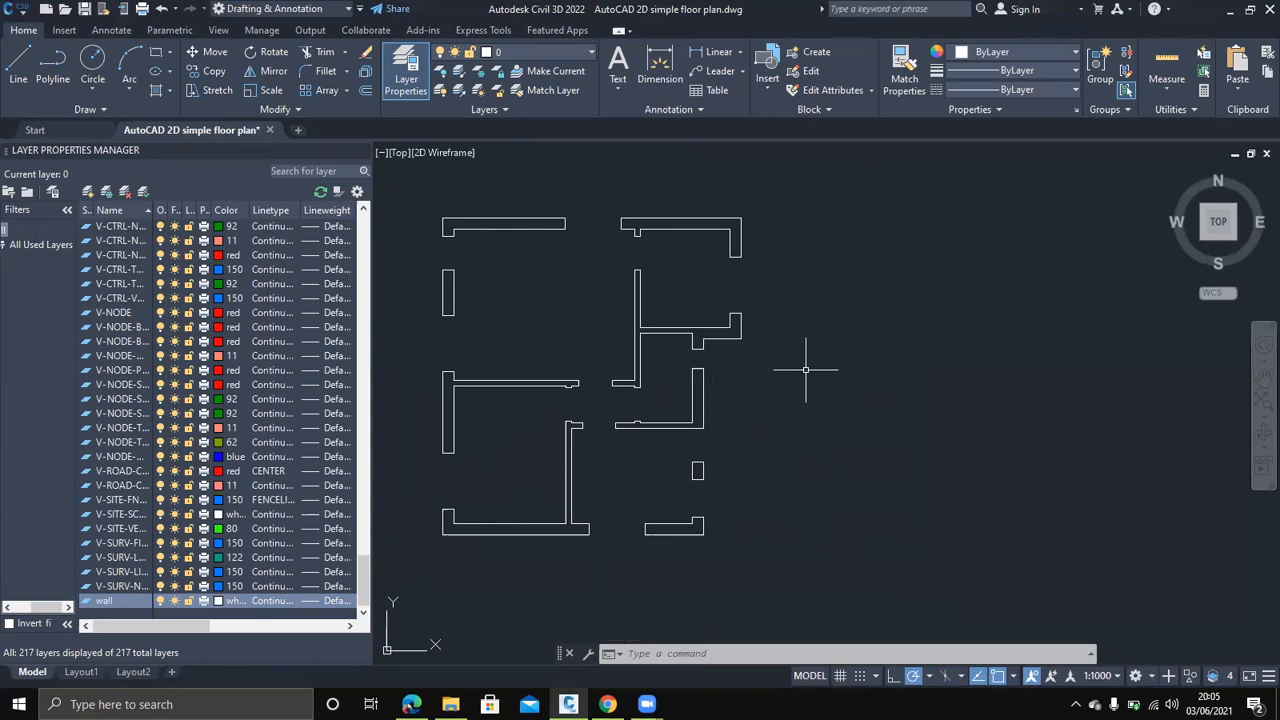
right_click(127, 615)
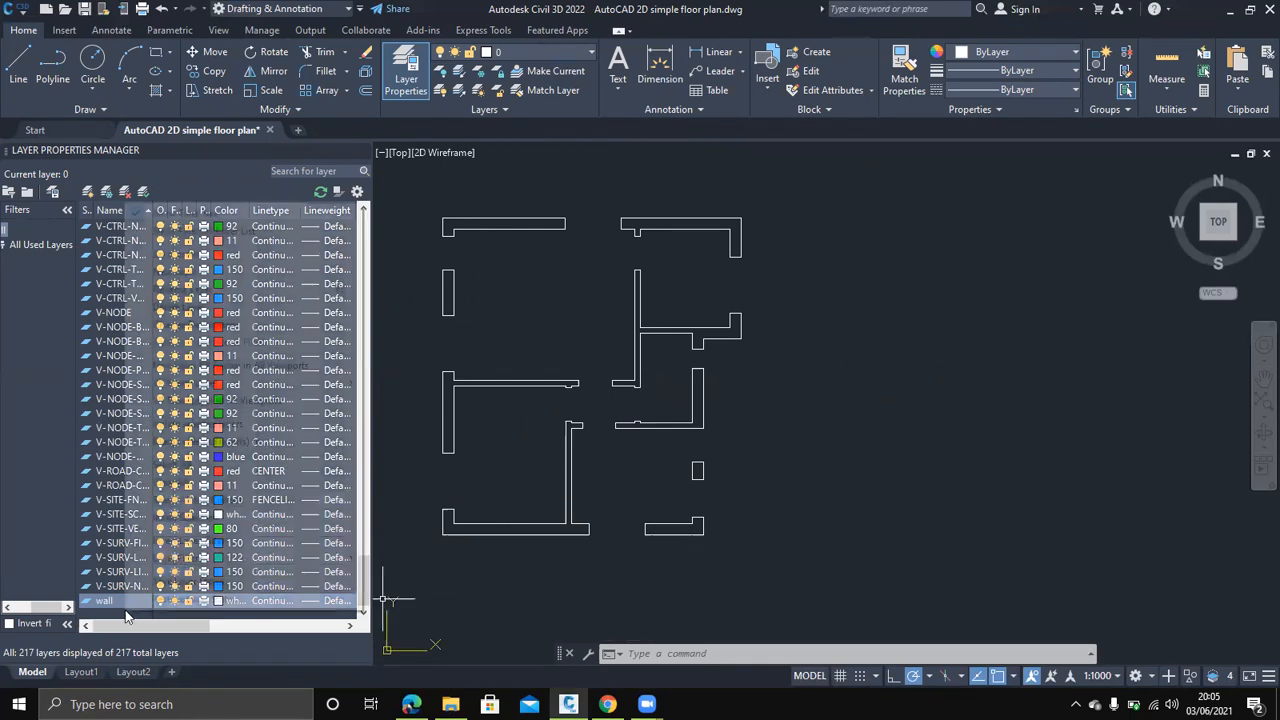
left_click(276, 273)
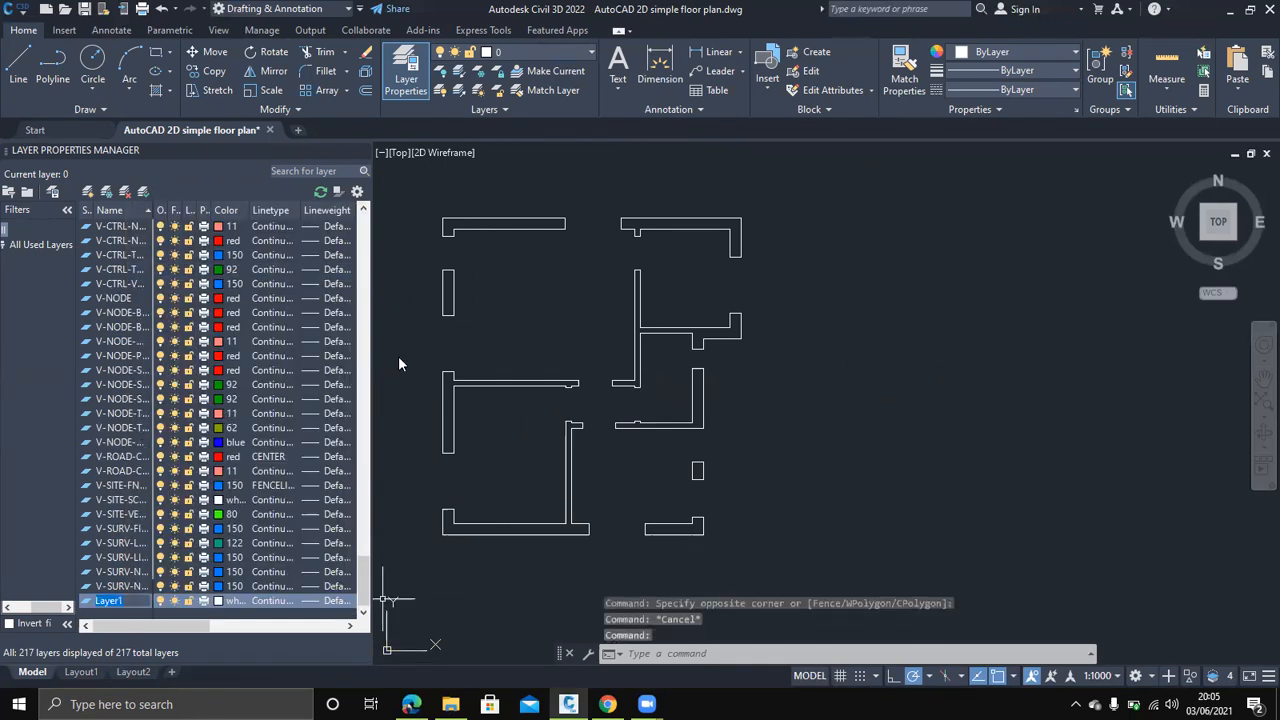
type("d")
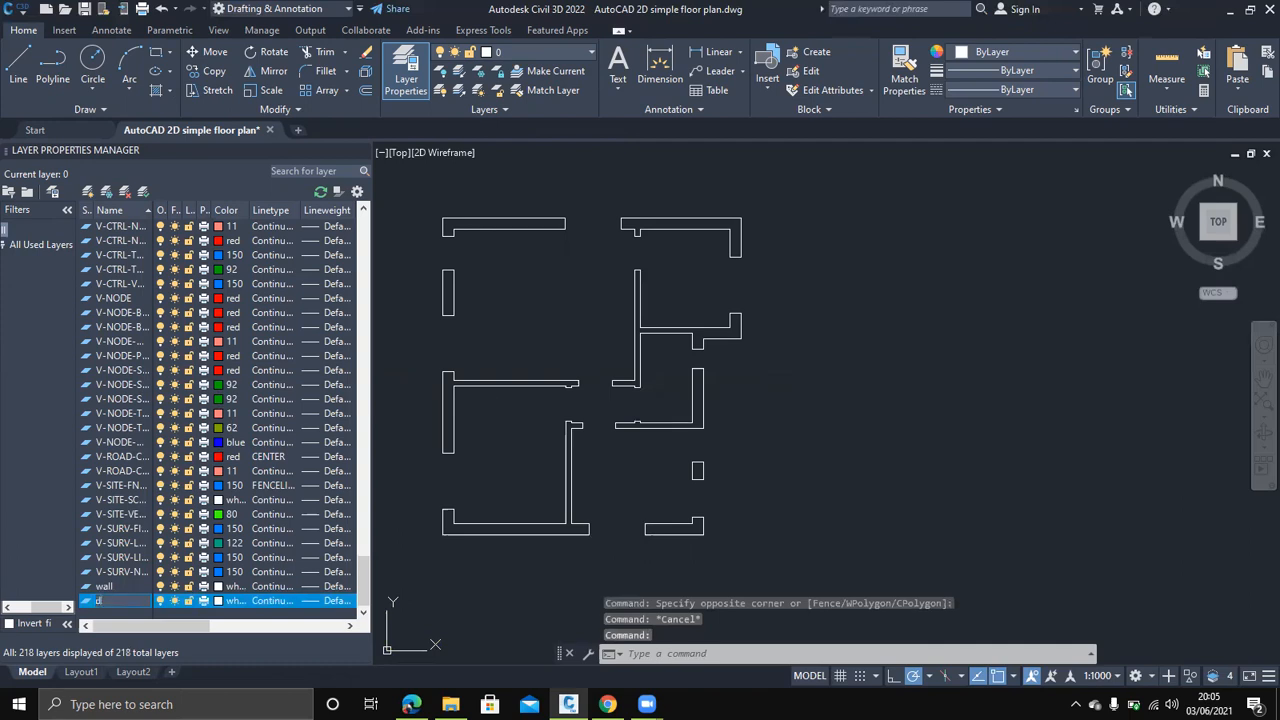
type("oors")
key("Return")
Add another new layer named "windows" to the layer list
right_click(128, 613)
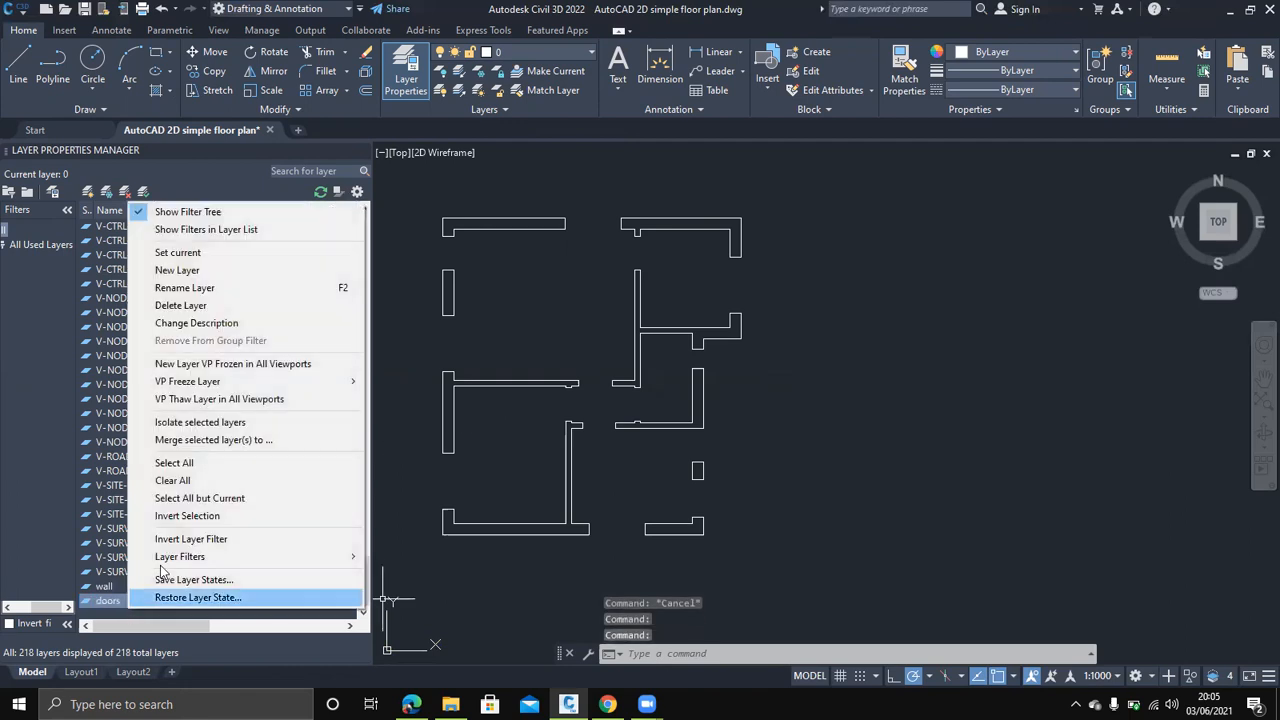
left_click(230, 271)
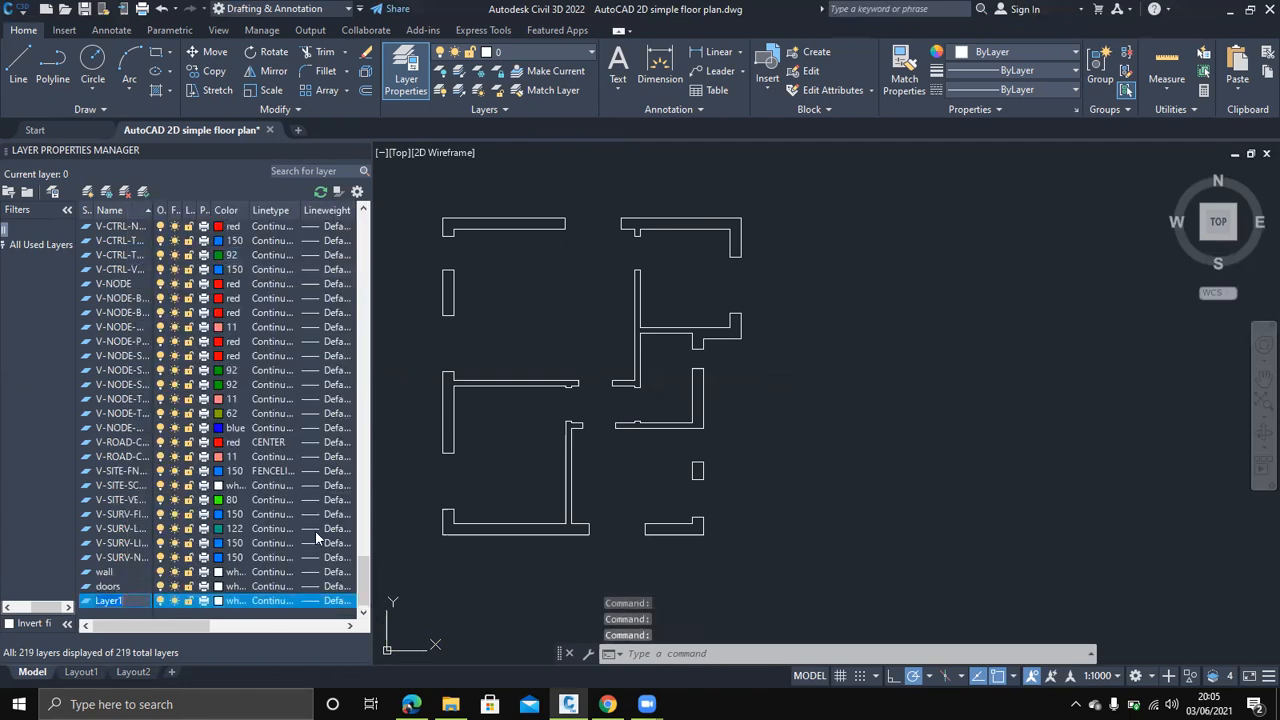
type("windows")
key("Return")
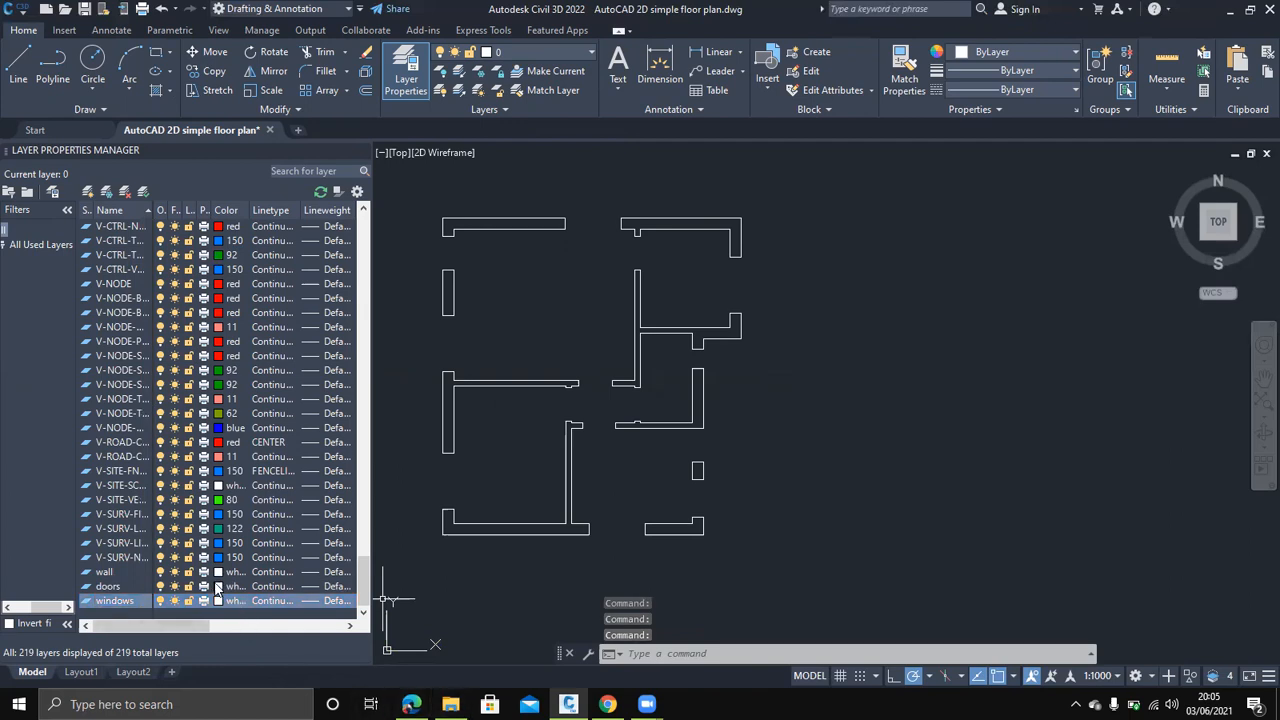
Set the color of the doors layer to blue
left_click(216, 587)
left_click(216, 589)
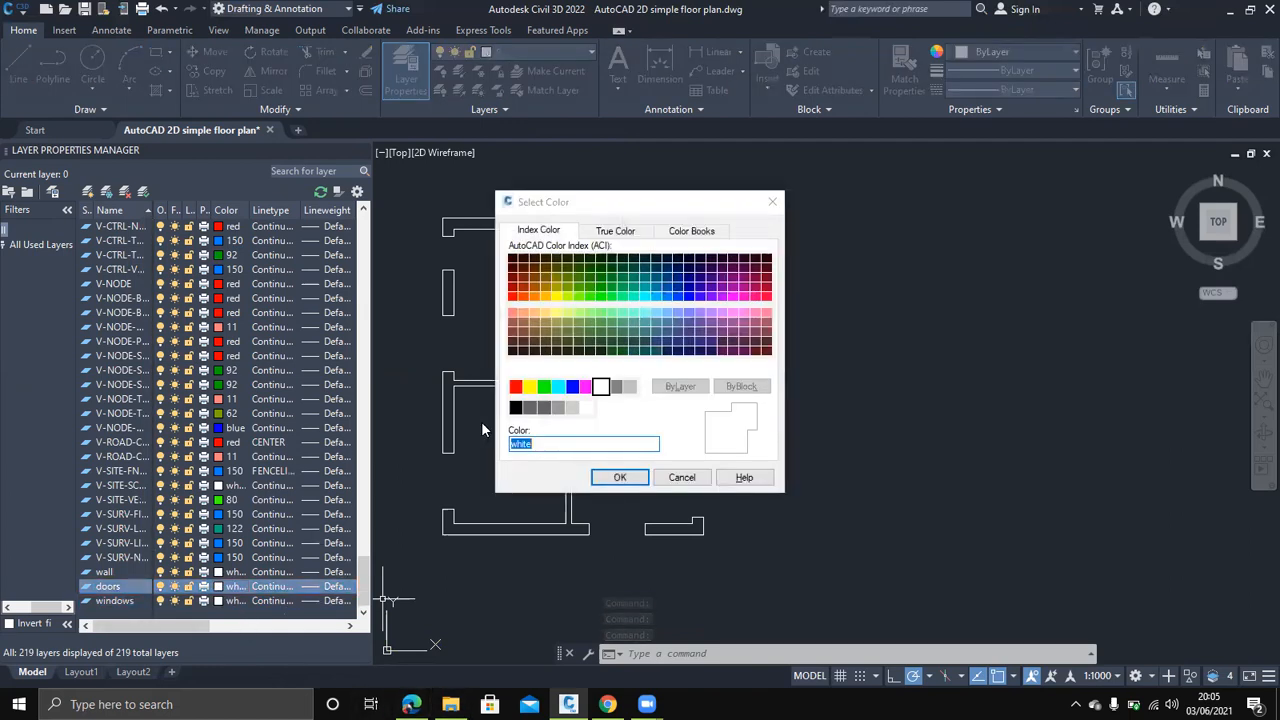
left_click(575, 389)
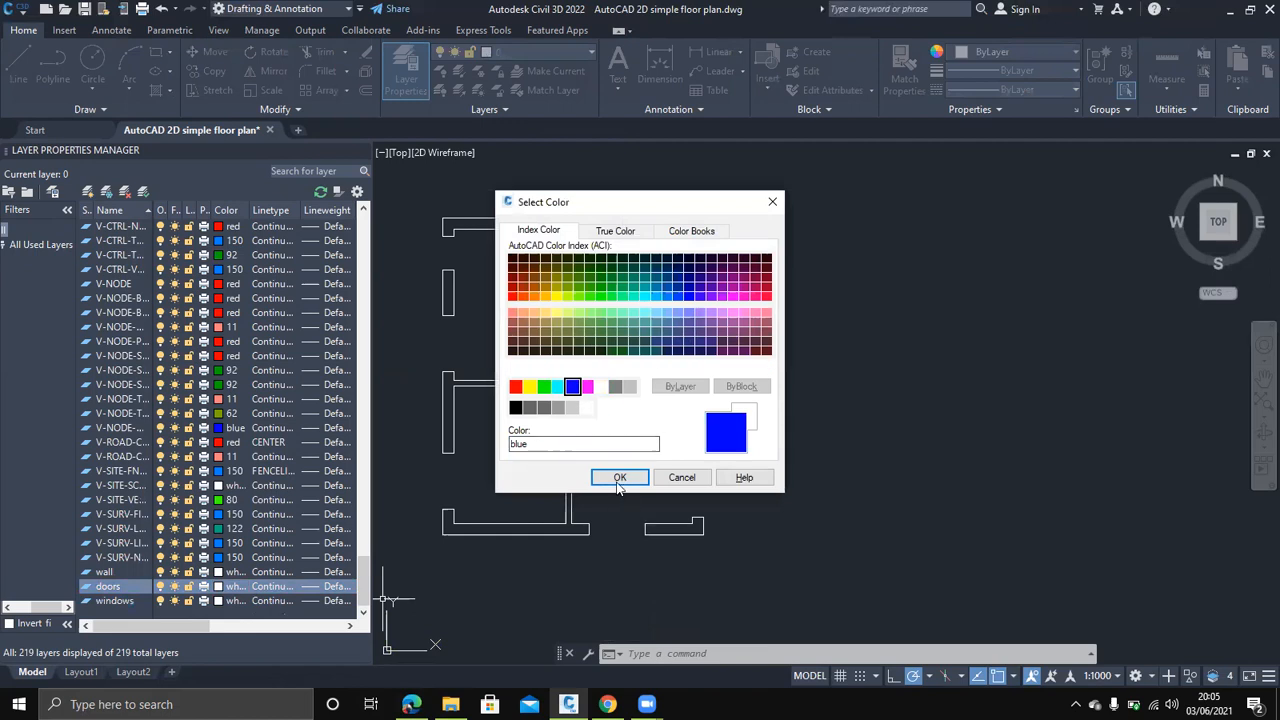
left_click(620, 477)
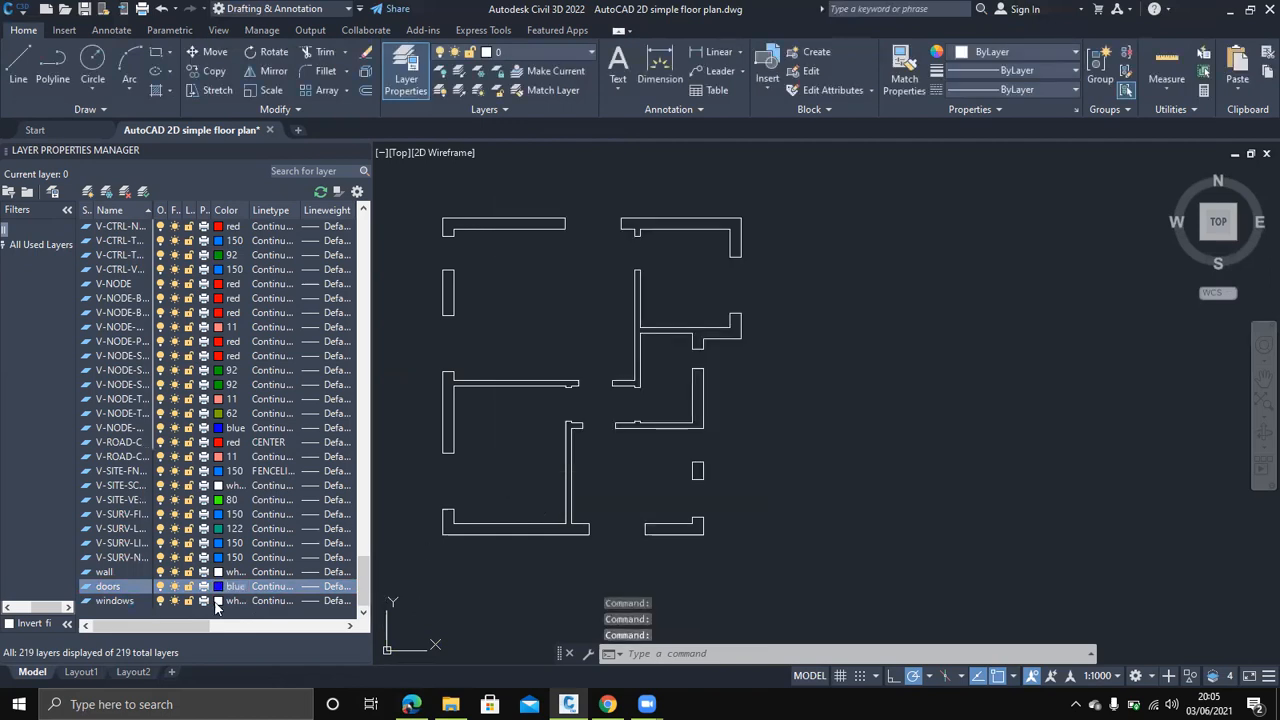
Set the color of the windows layer to red
left_click(216, 602)
left_click(216, 601)
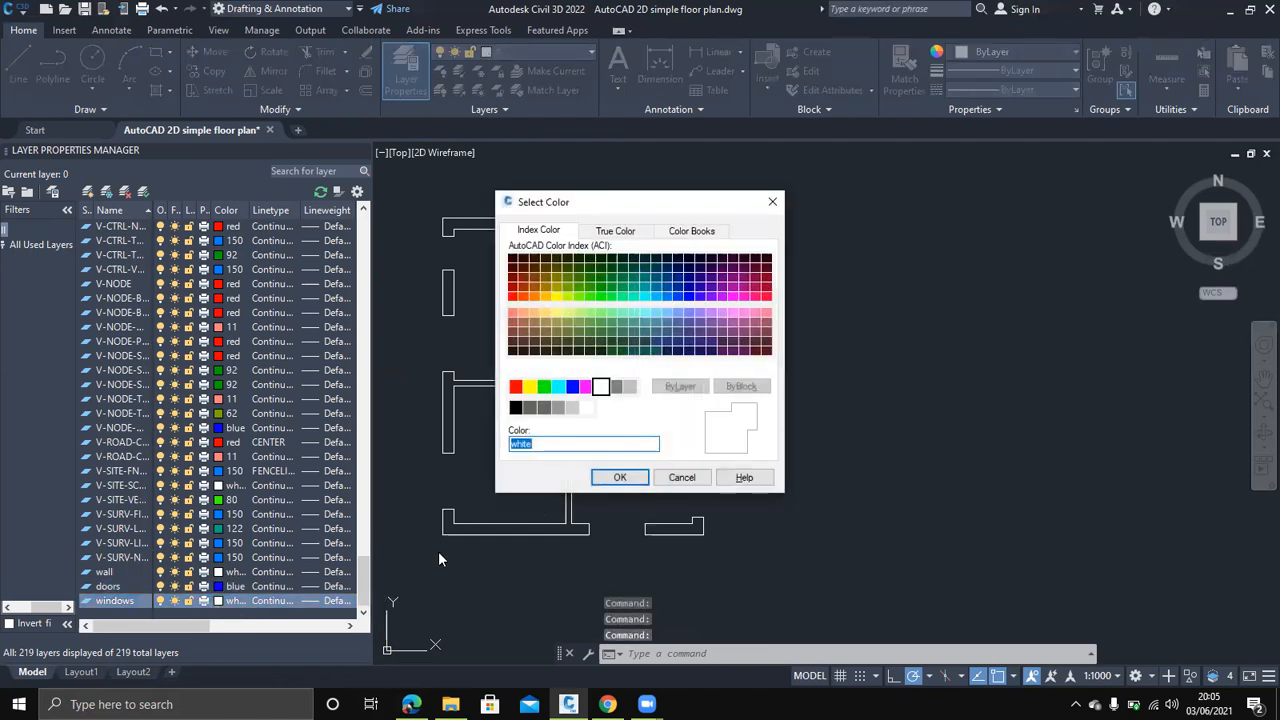
left_click(516, 388)
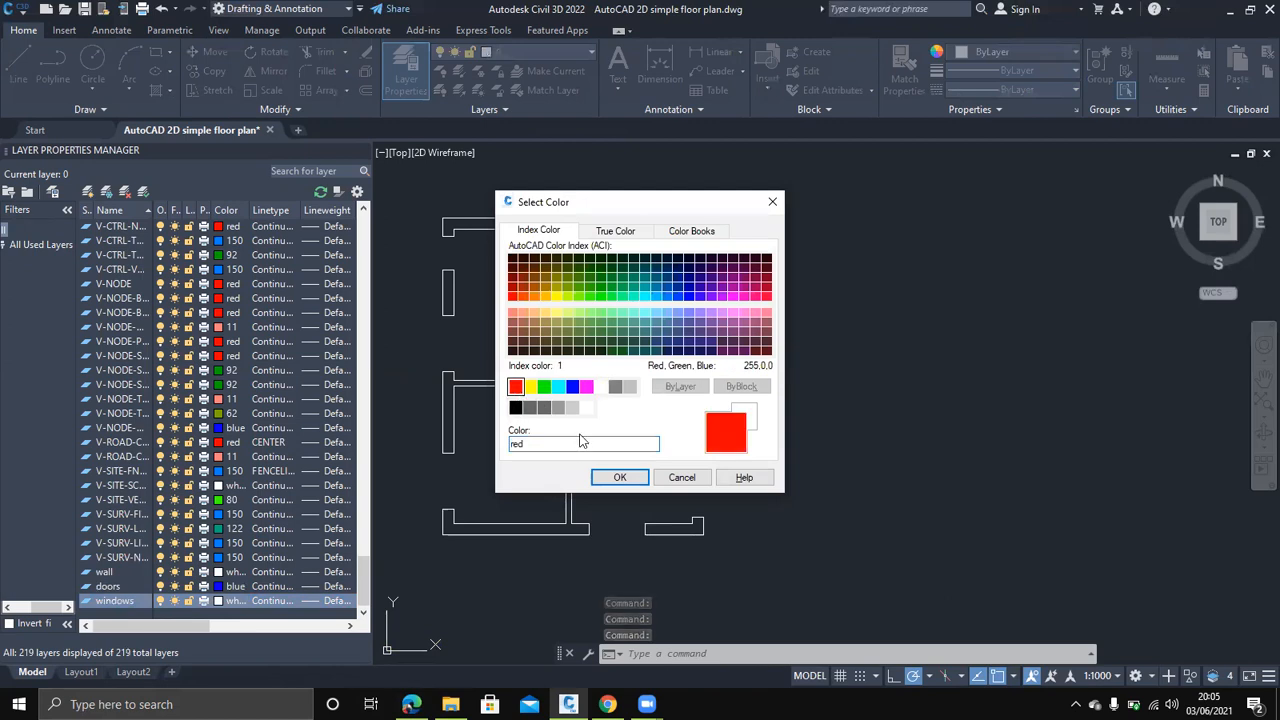
left_click(620, 477)
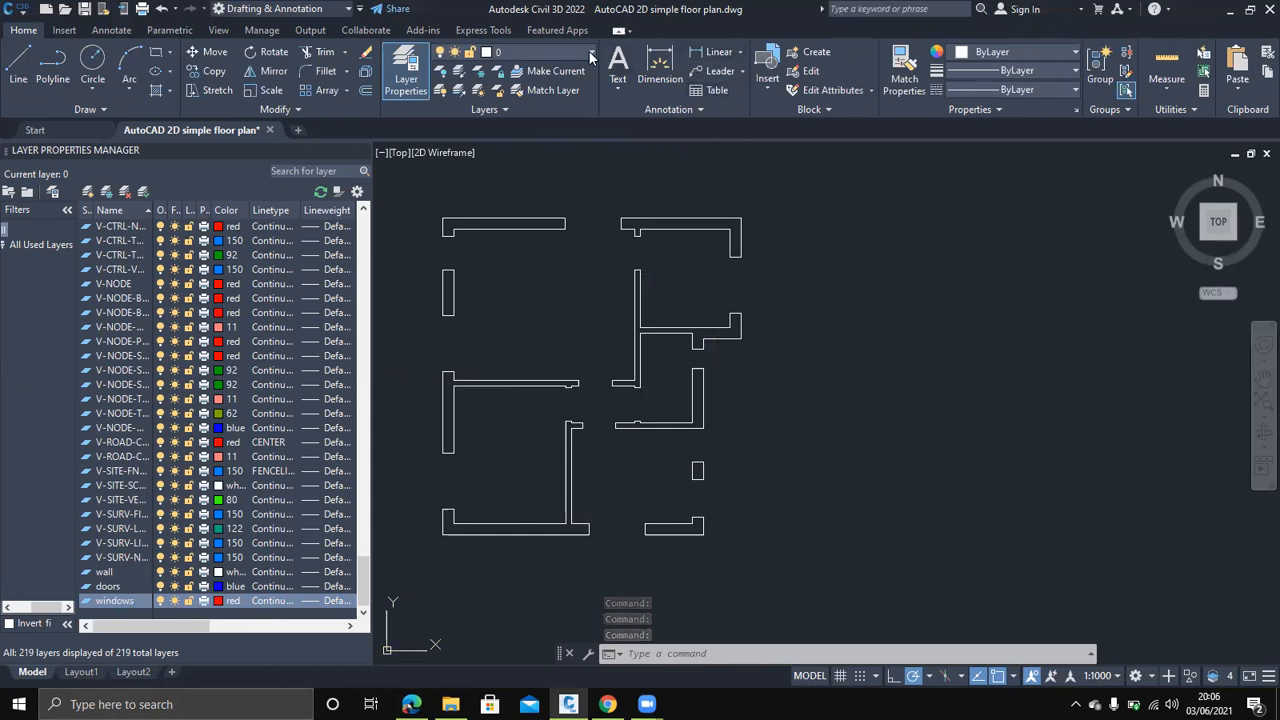
Make the doors layer the current layer and bring empty drawing space beside the floor plan into view
left_click(540, 52)
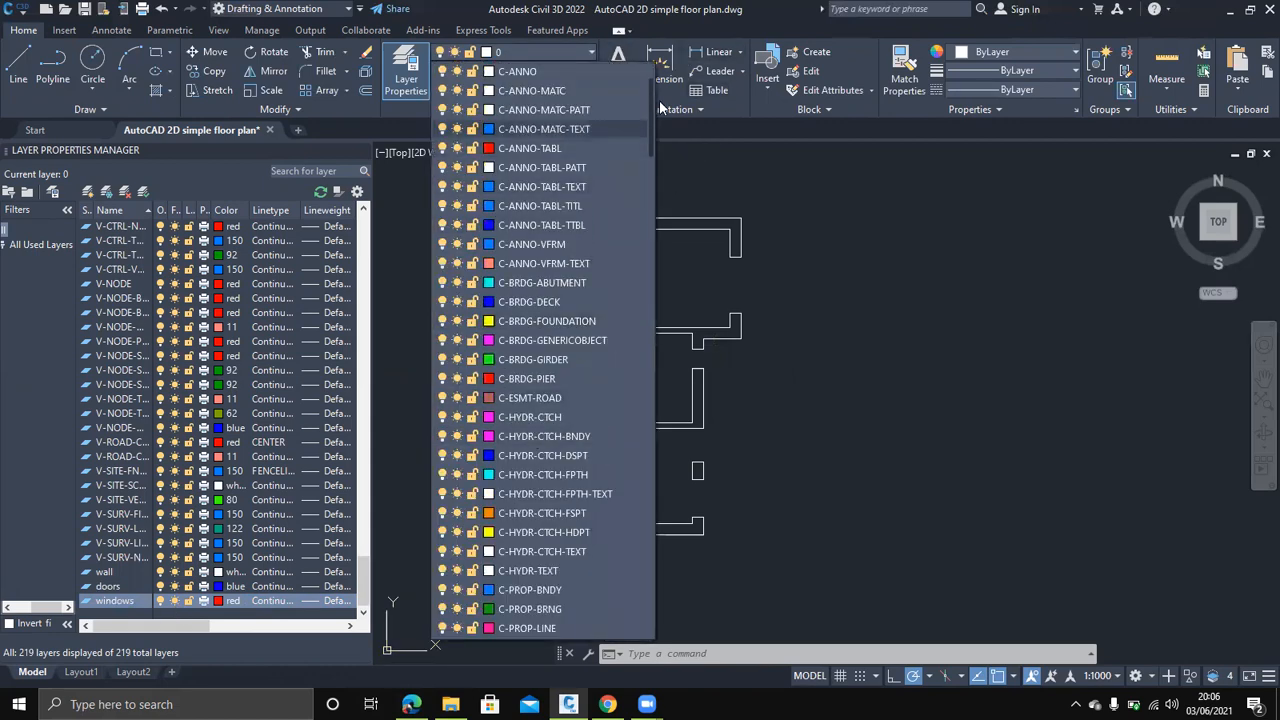
left_click_drag(655, 110, 648, 608)
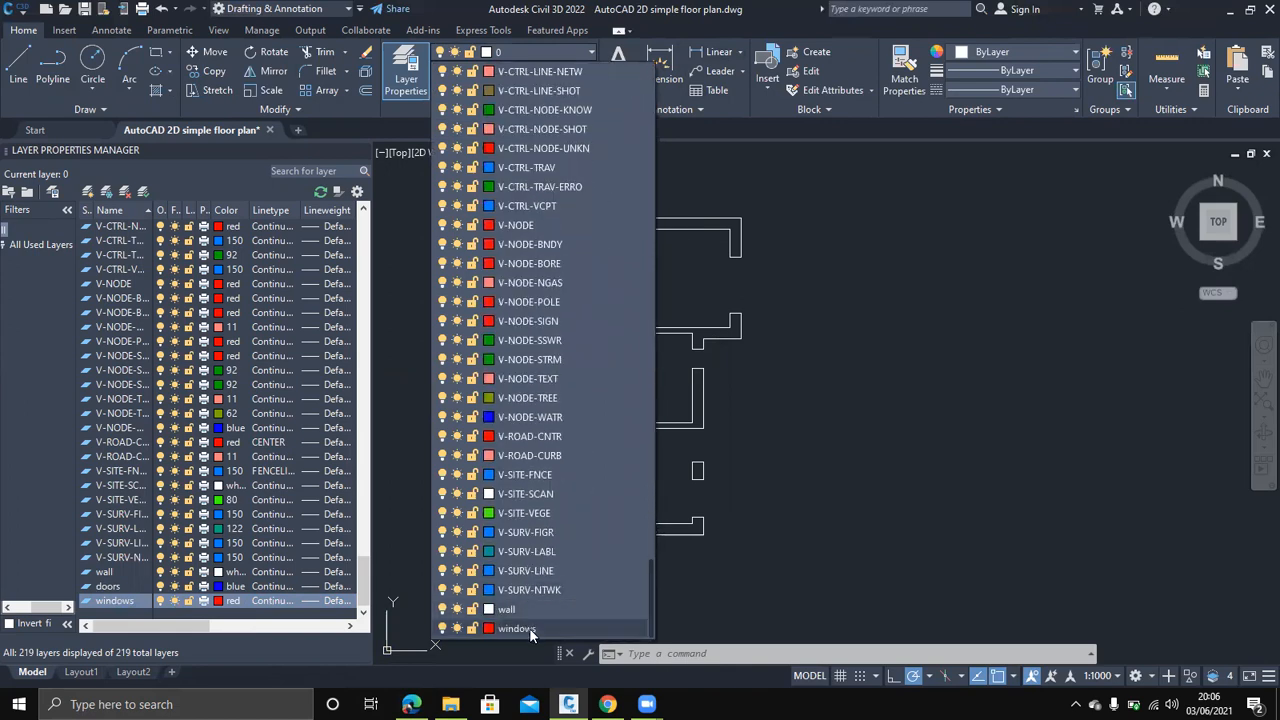
left_click_drag(649, 591, 648, 510)
left_click(515, 437)
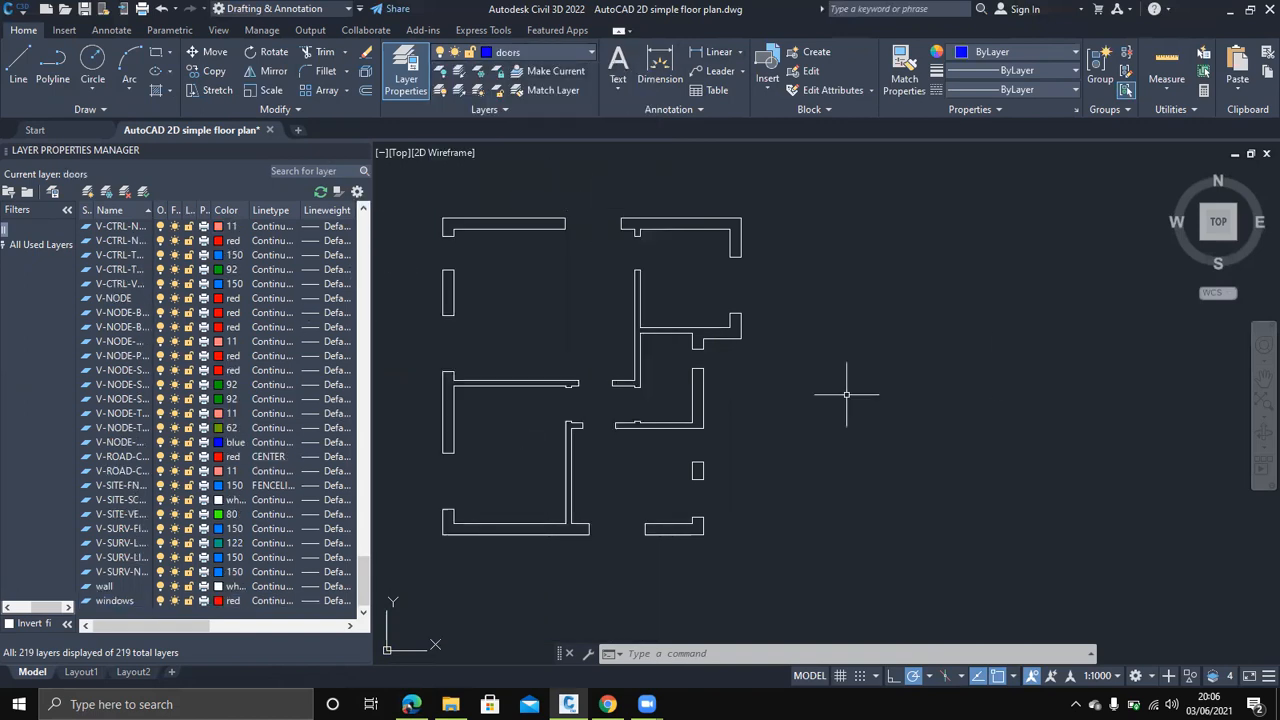
middle_click_drag(988, 360, 872, 364)
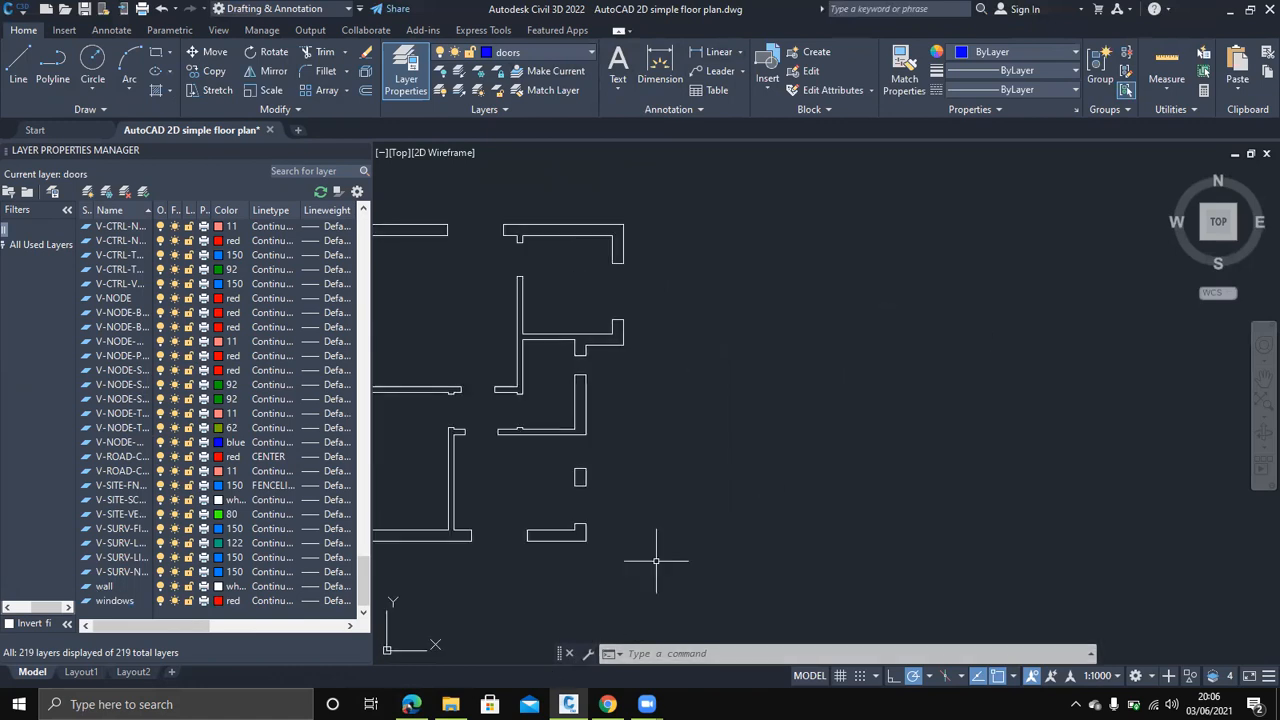
Switch to the exercise PDF in Edge, find the door and window details below the floor plan, and return to Civil 3D
left_click(411, 704)
scroll(406, 460, "down", 1)
scroll(406, 460, "down", 3)
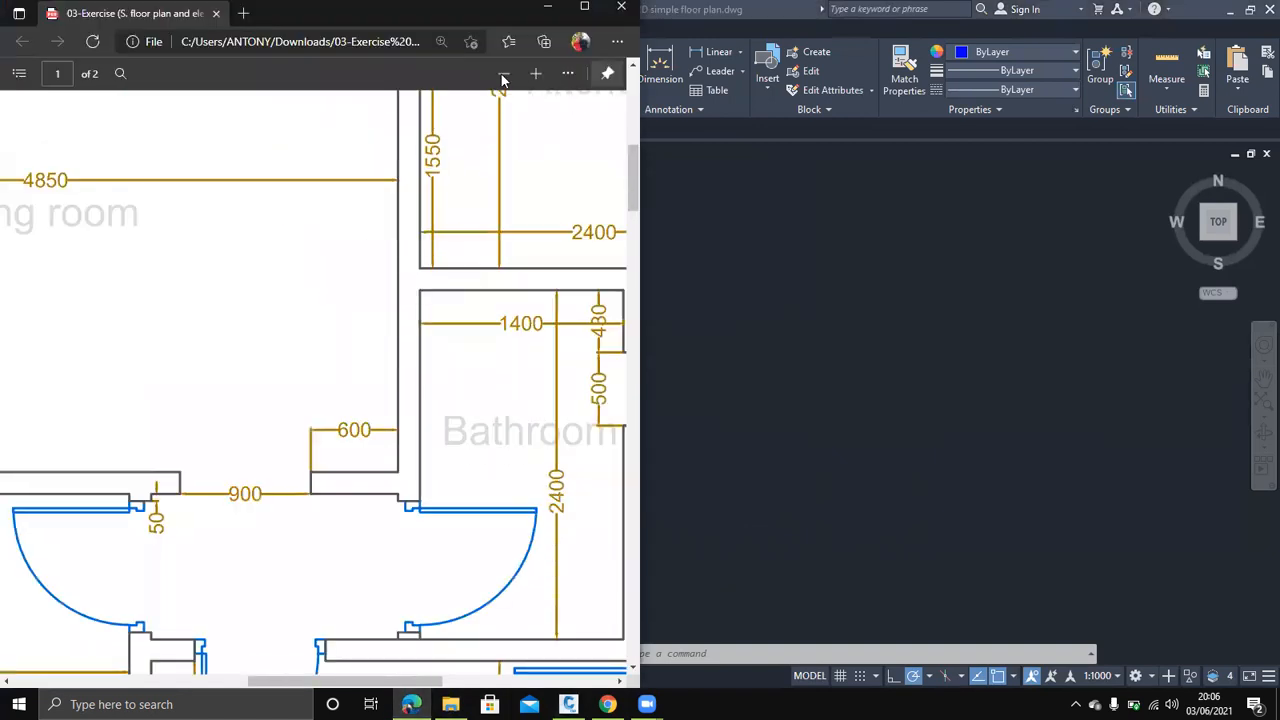
left_click(503, 74)
scroll(477, 302, "down", 5)
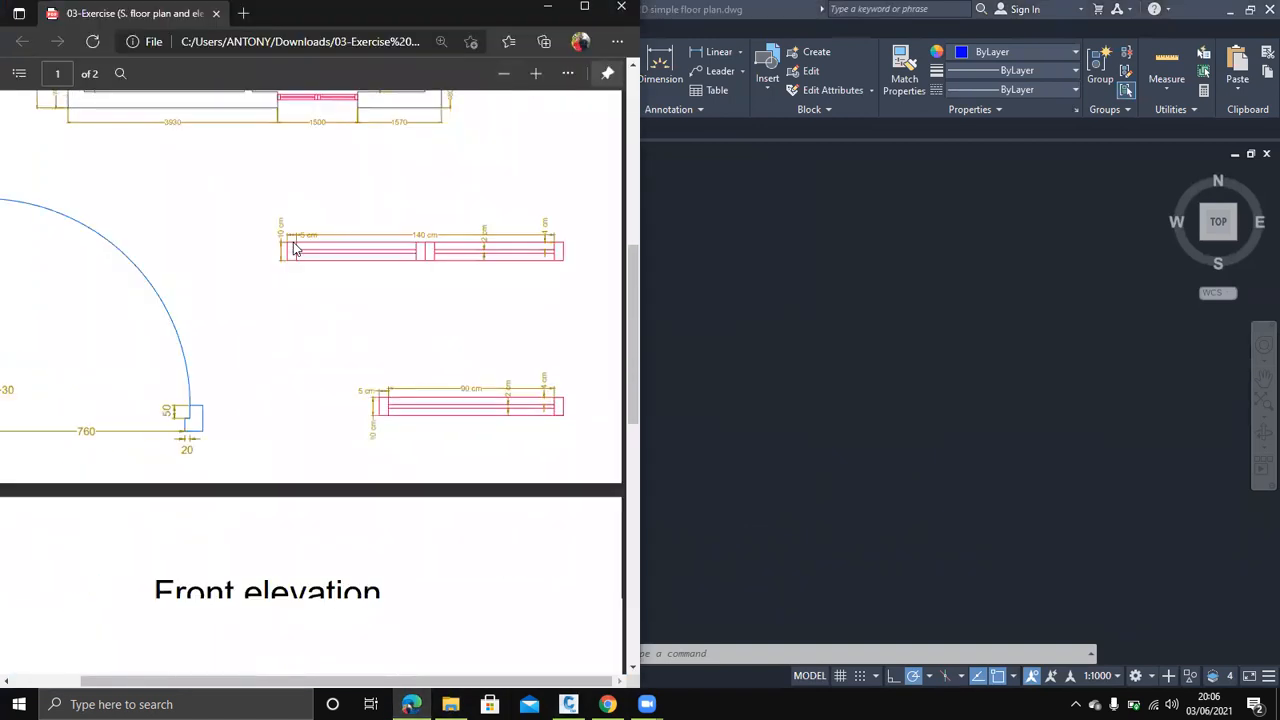
scroll(477, 302, "down", 1)
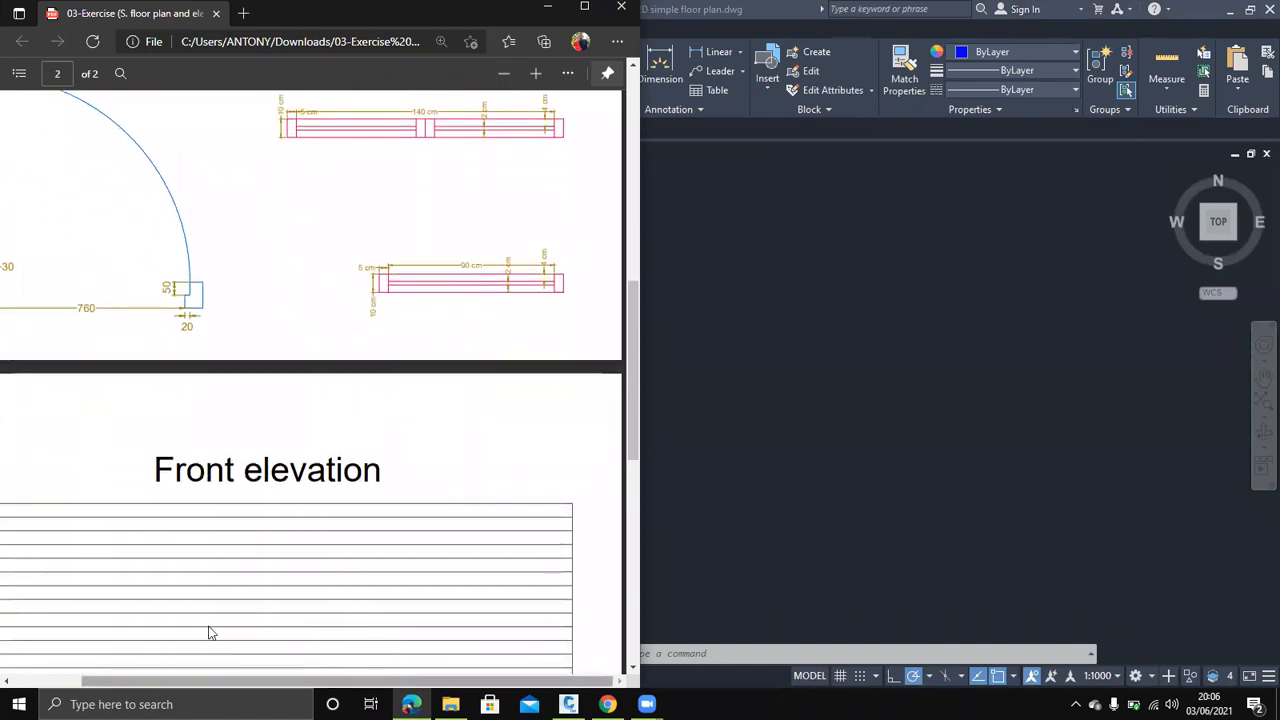
scroll(210, 632, "left", 2)
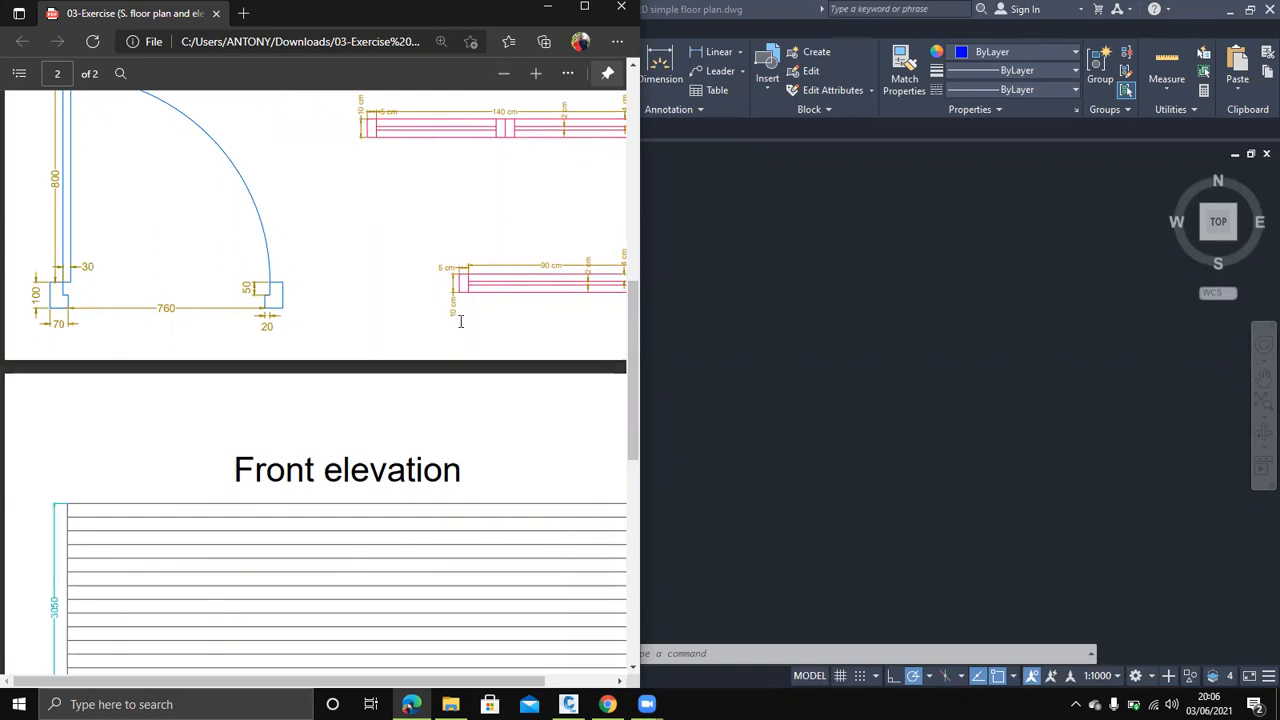
scroll(403, 294, "up", 3)
middle_click_drag(374, 328, 282, 330)
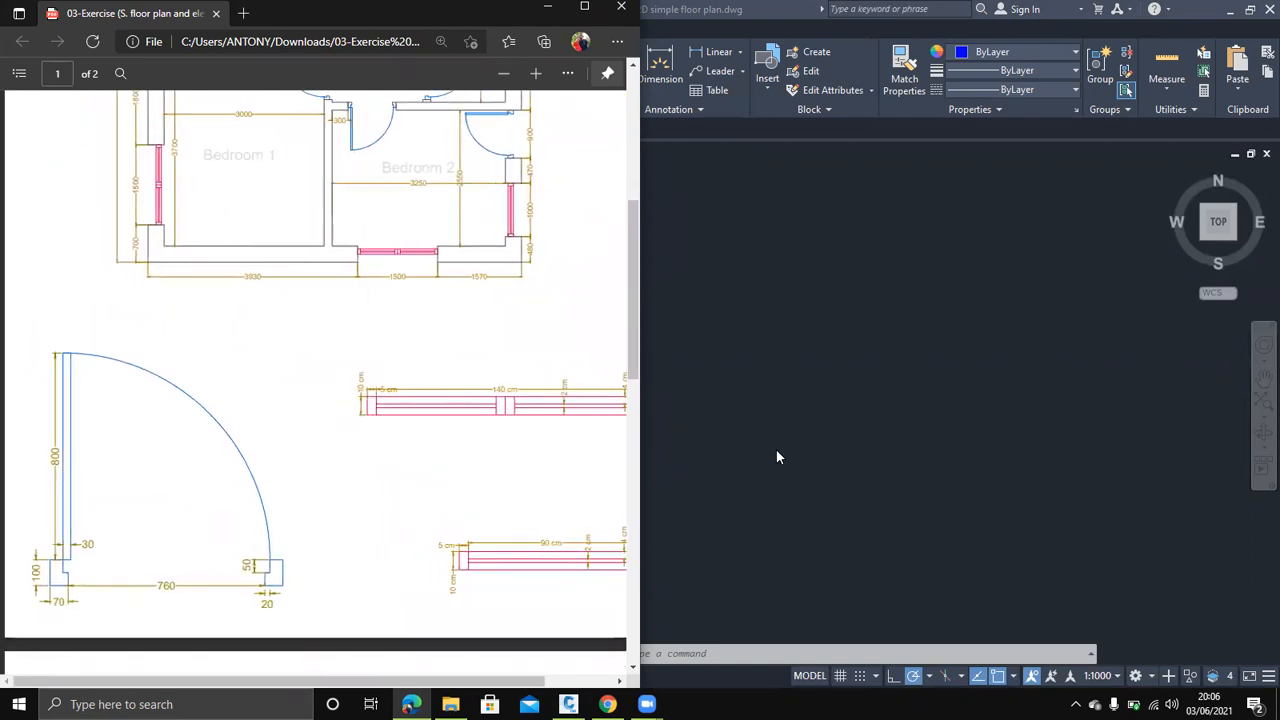
left_click(885, 393)
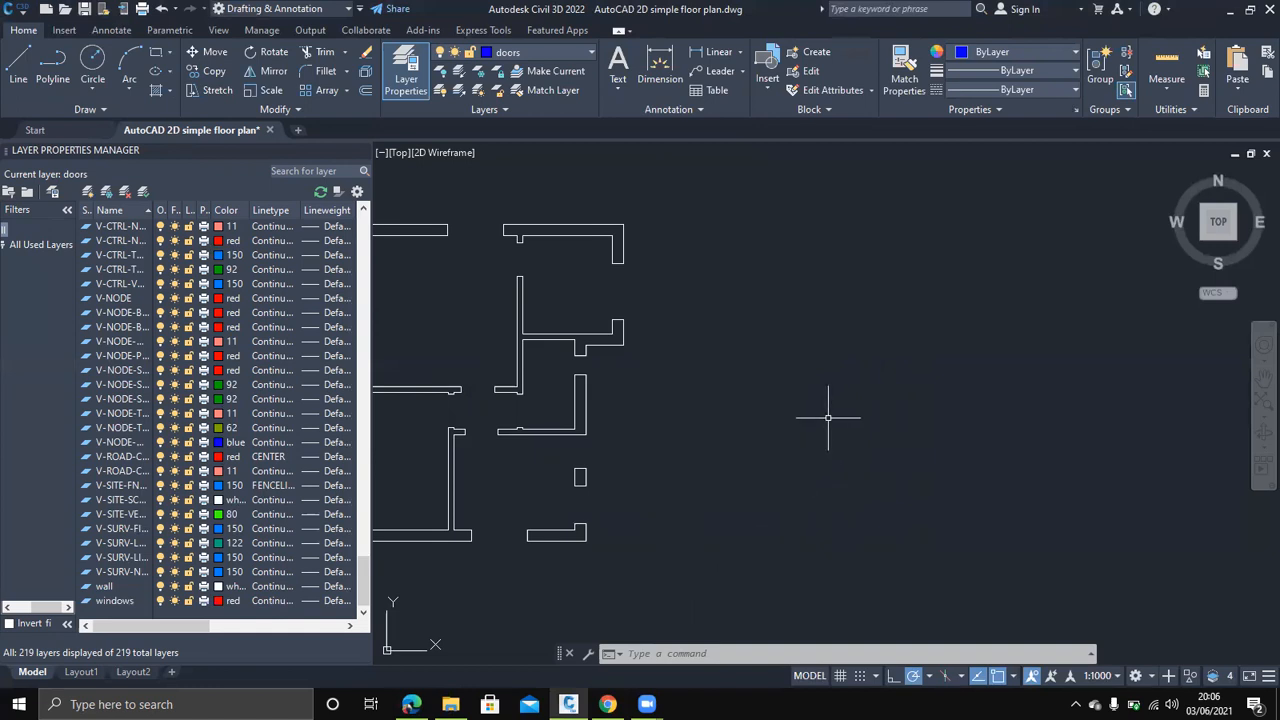
Reopen the exercise PDF in Edge and examine the dimensions of the door detail's frame, leaf and swing arc up close
left_click(411, 704)
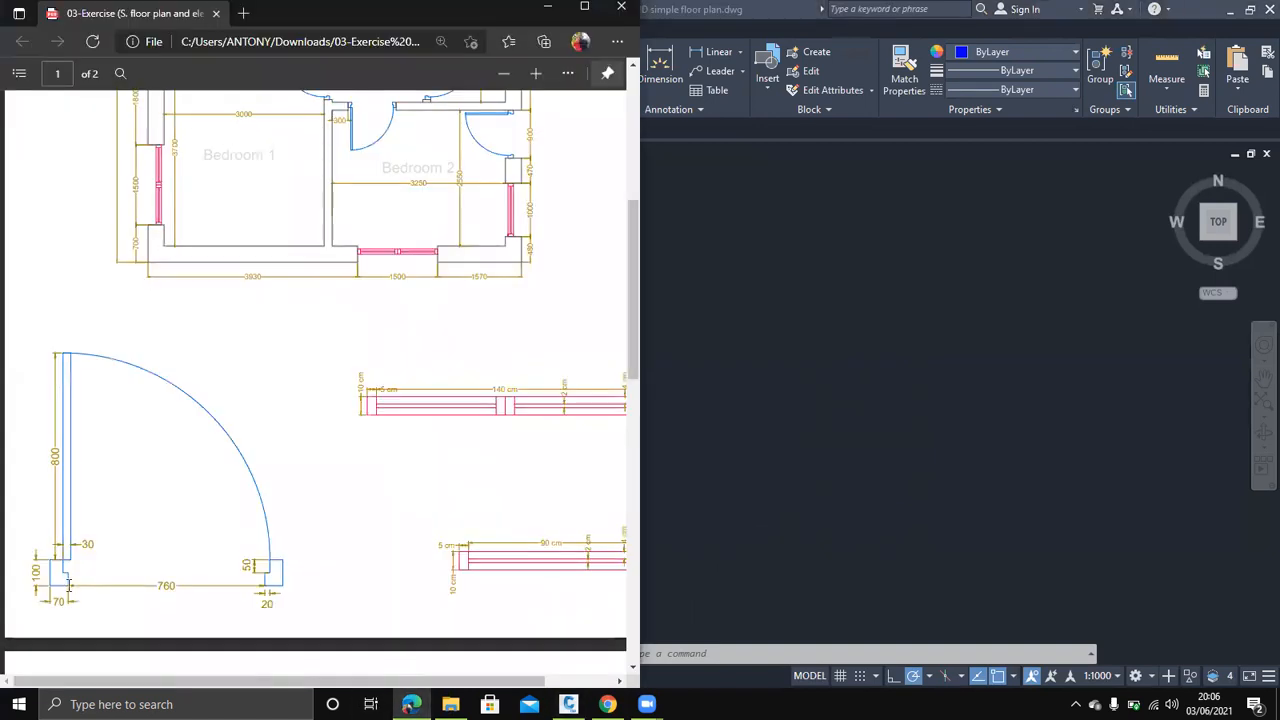
left_click(536, 73)
scroll(554, 575, "down", 5)
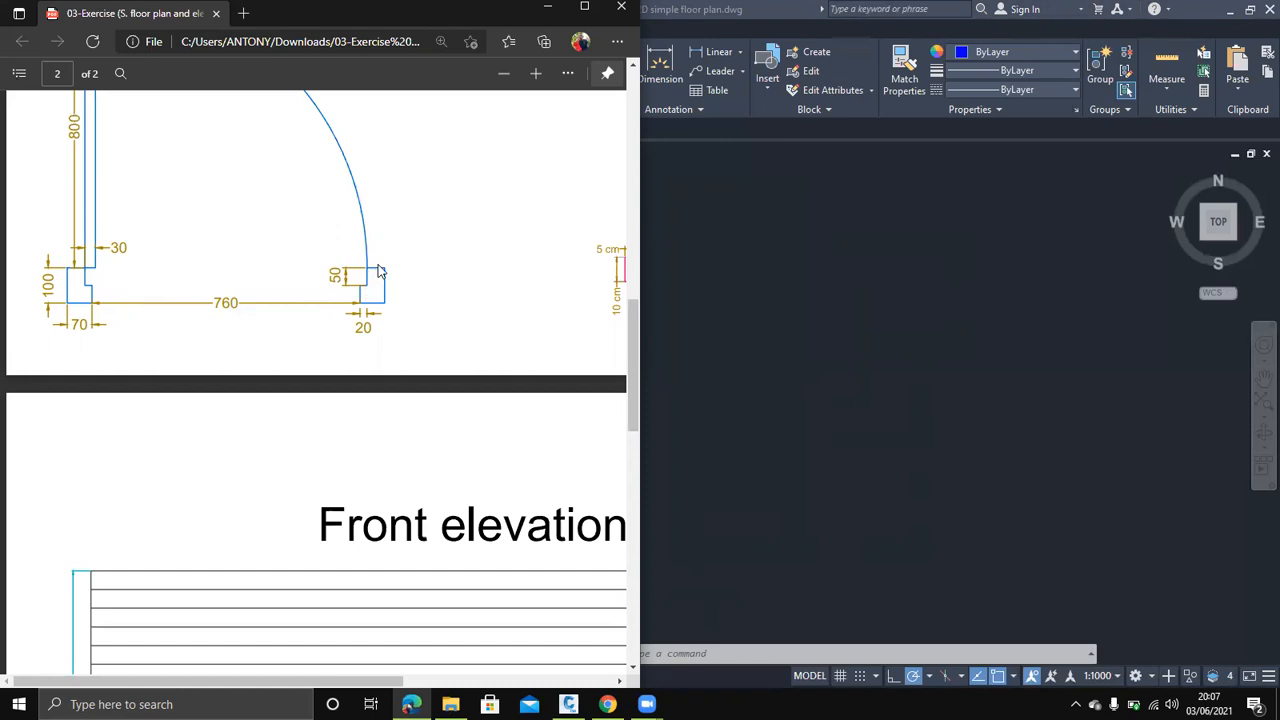
scroll(294, 289, "up", 2)
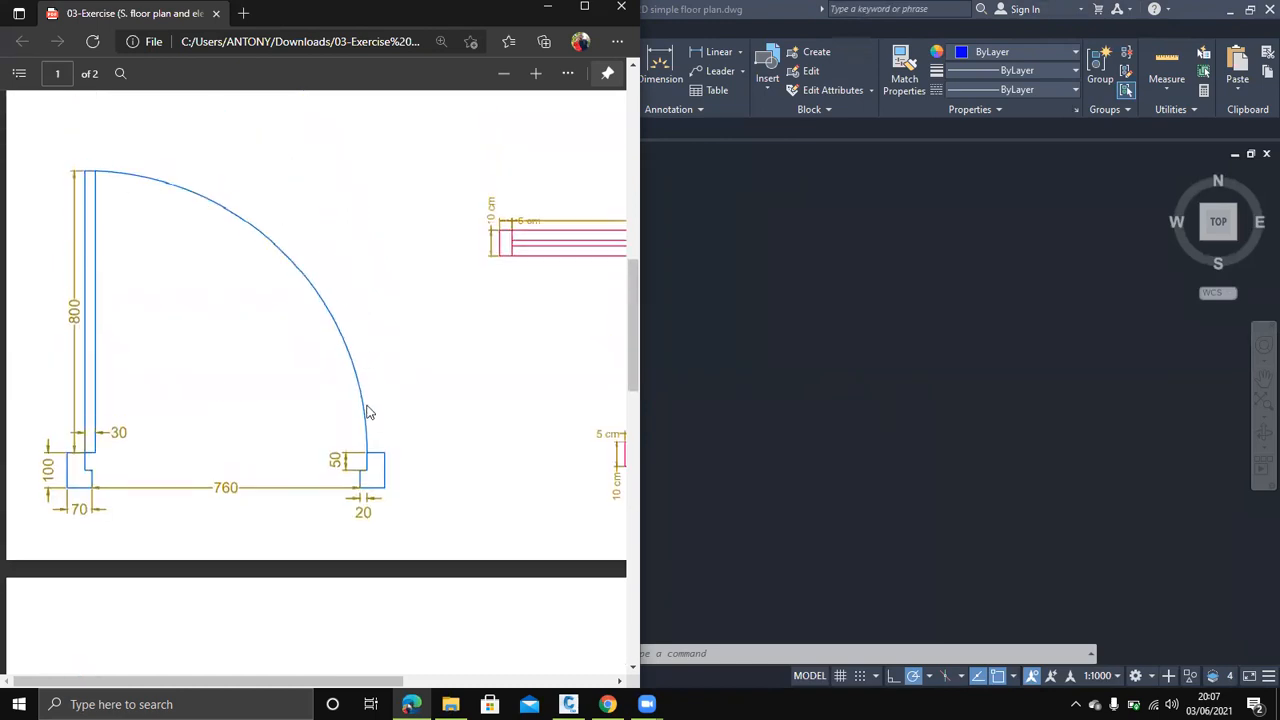
Return to Civil 3D and start the door jamb as a polyline in empty space beside the plan, with a 100 segment straight down
scroll(367, 412, "down", 1)
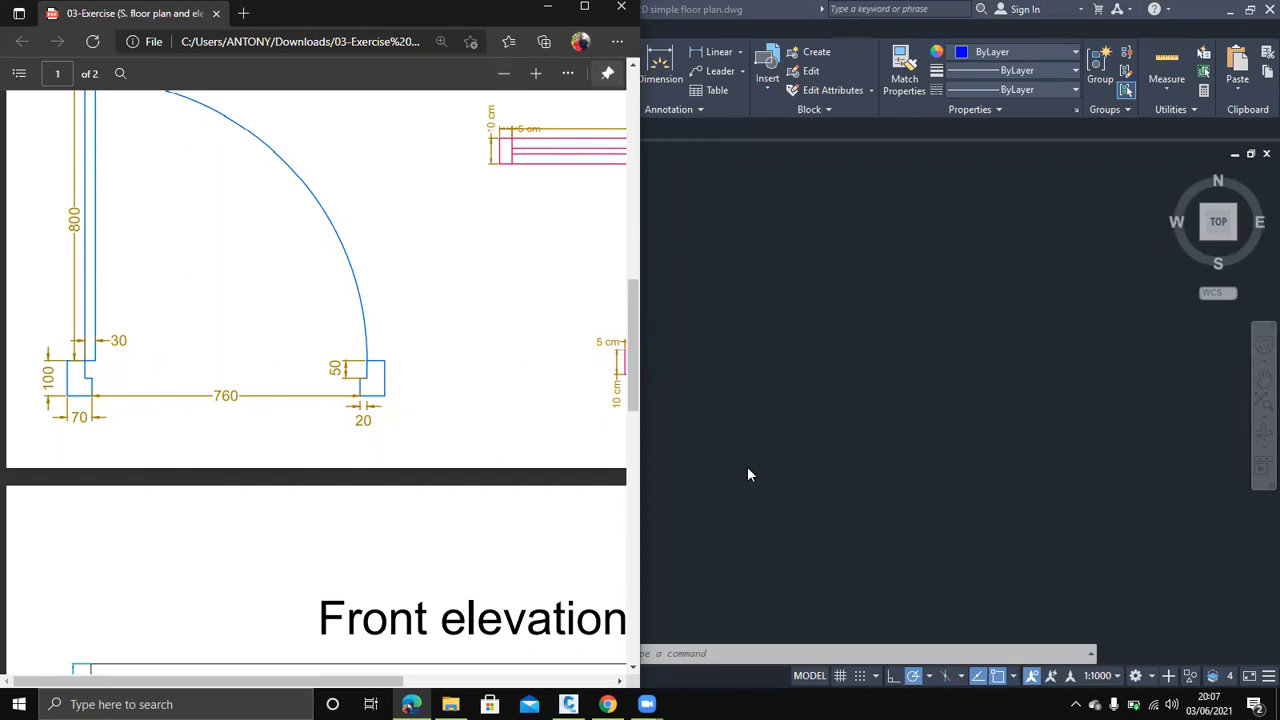
left_click(855, 392)
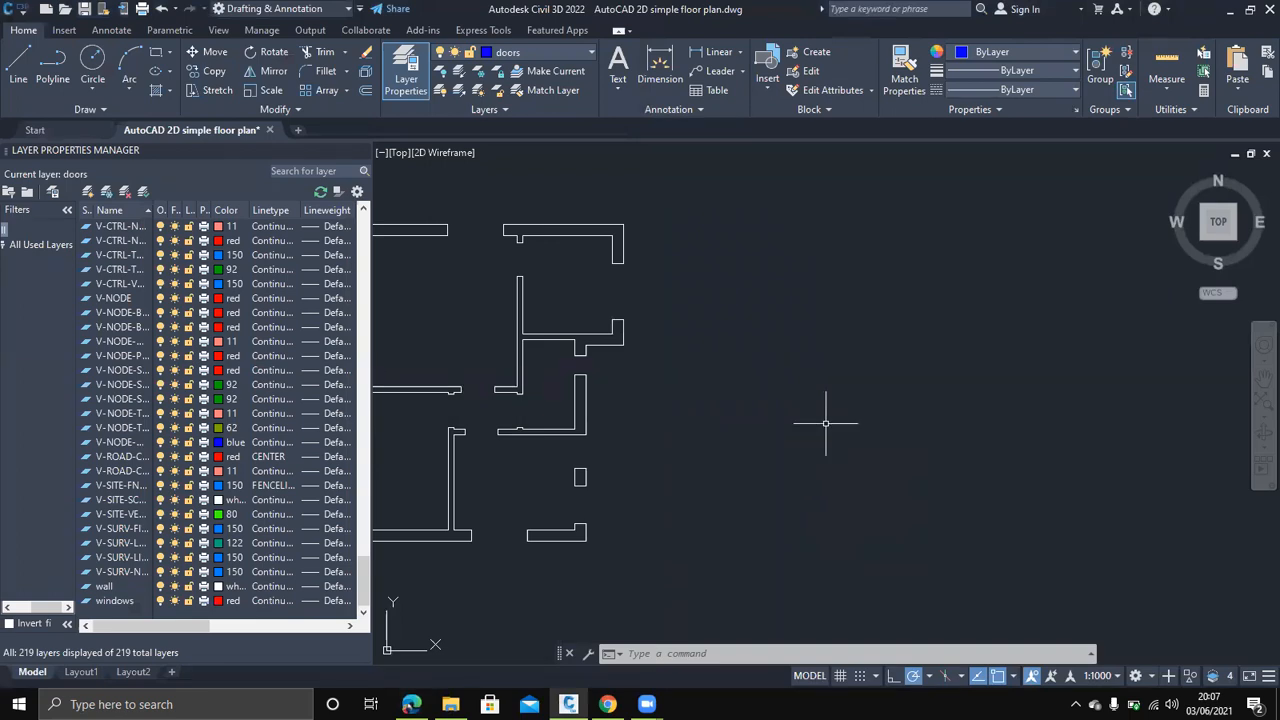
type("pl")
key("Return")
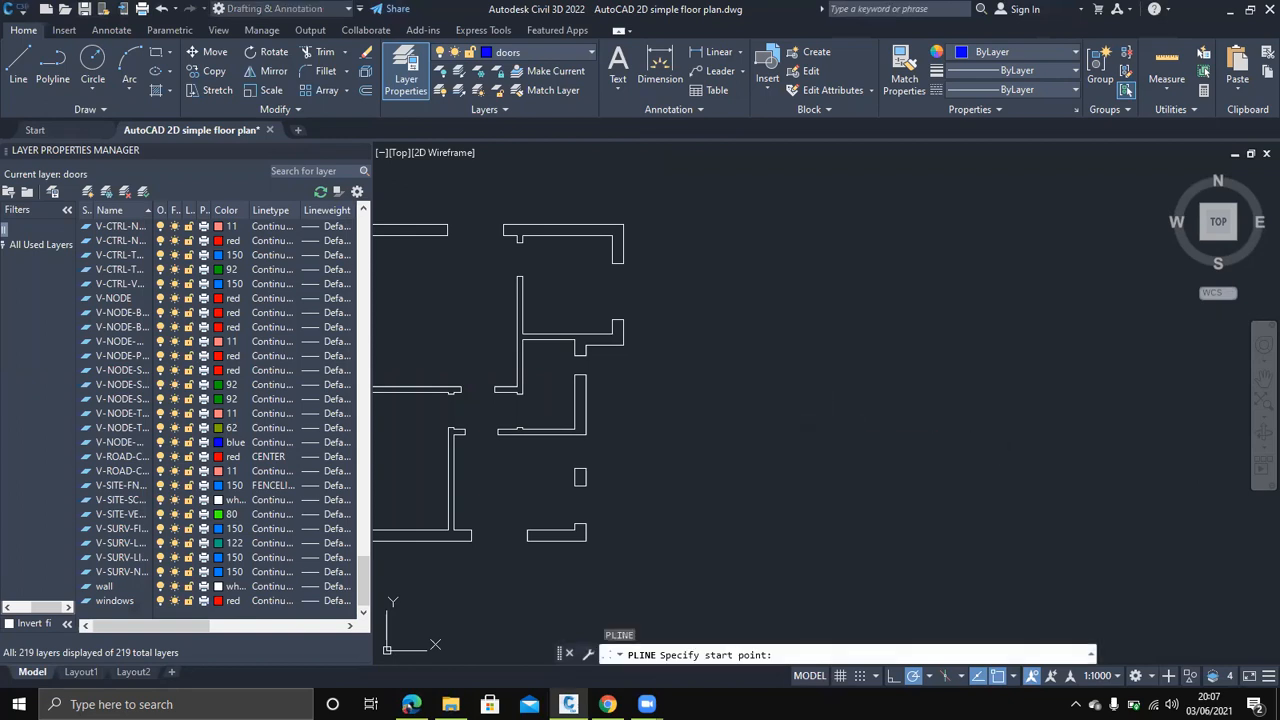
left_click(827, 422)
type("1")
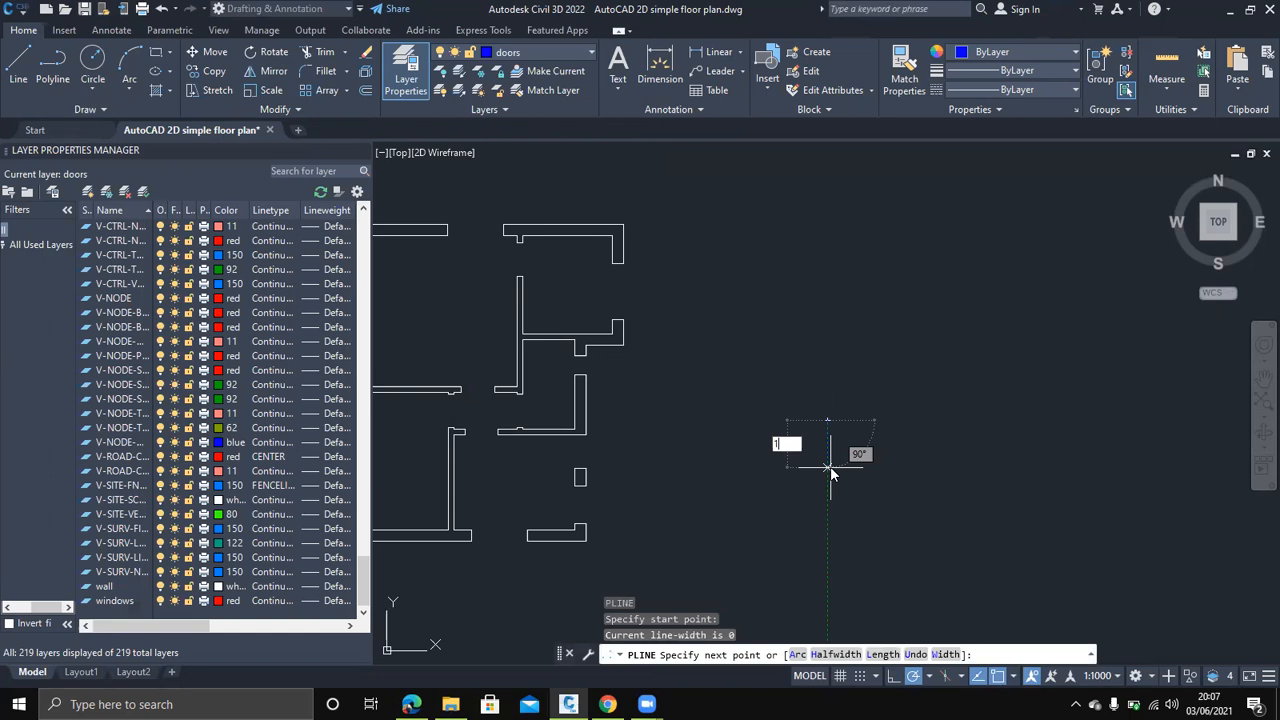
type("00")
key("Return")
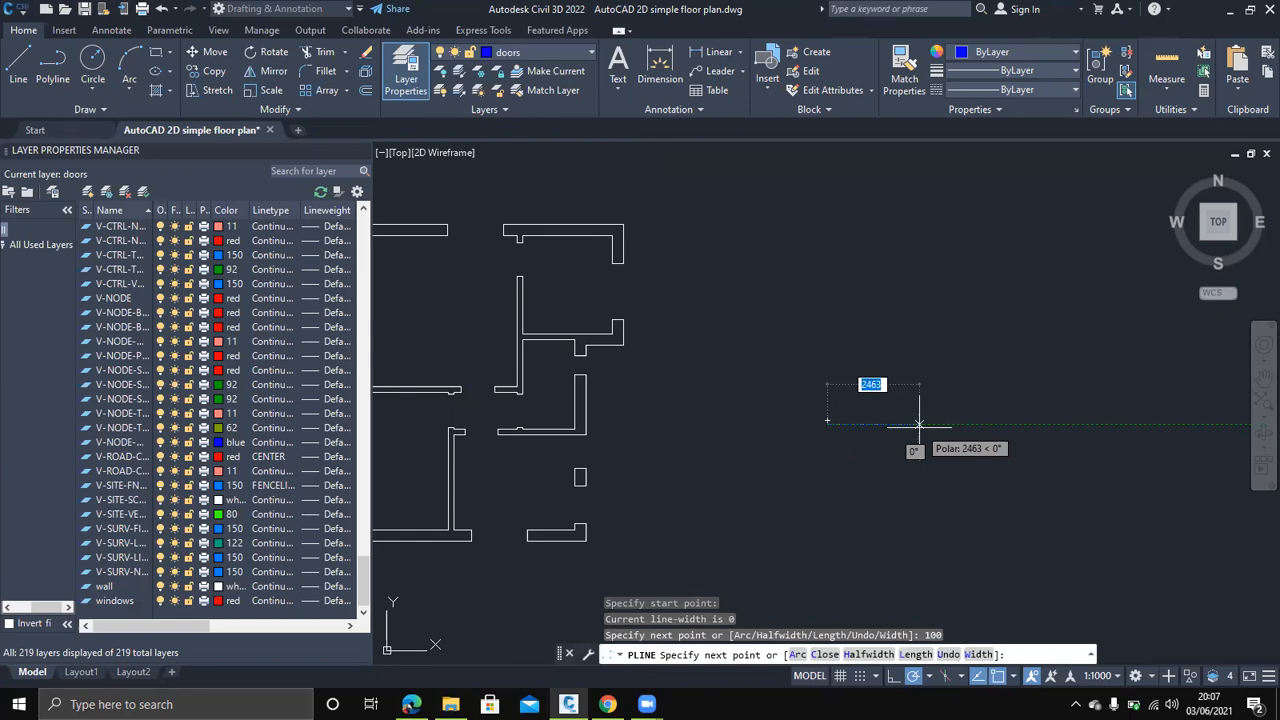
Continue the jamb polyline with a 70 segment to the right and a 50 segment straight up
type("9")
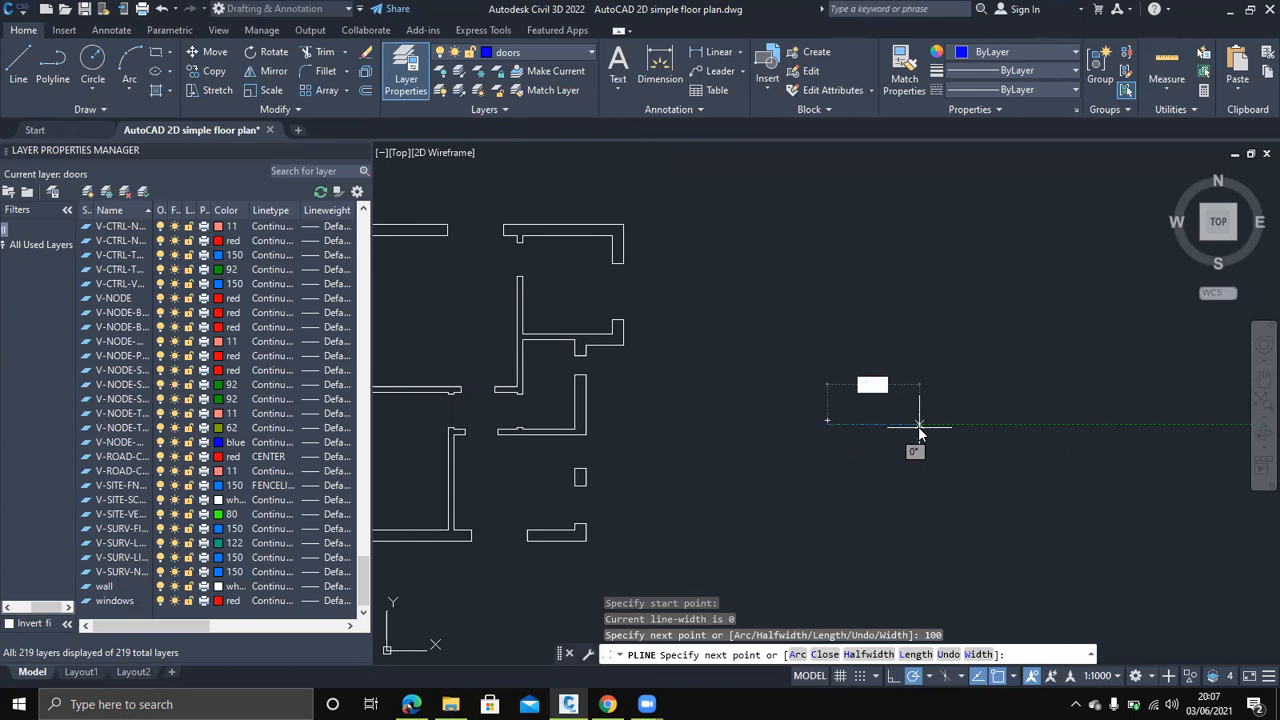
type("0")
key("Return")
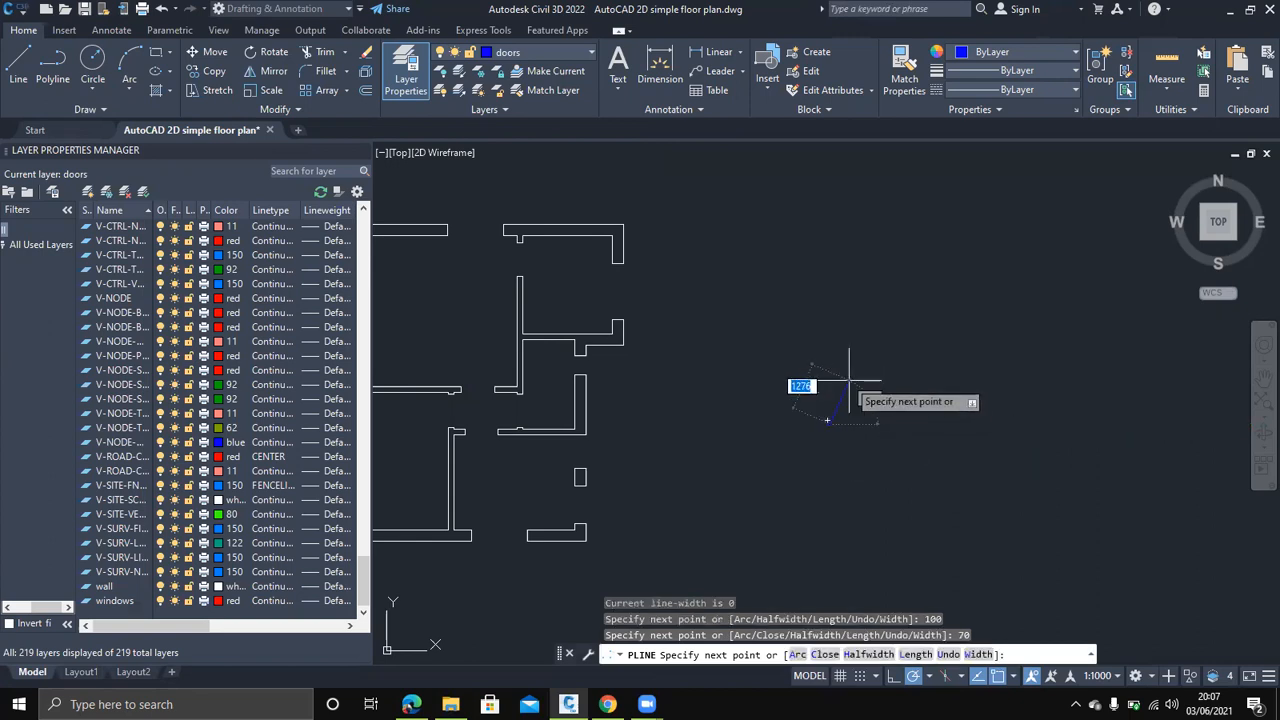
type("5")
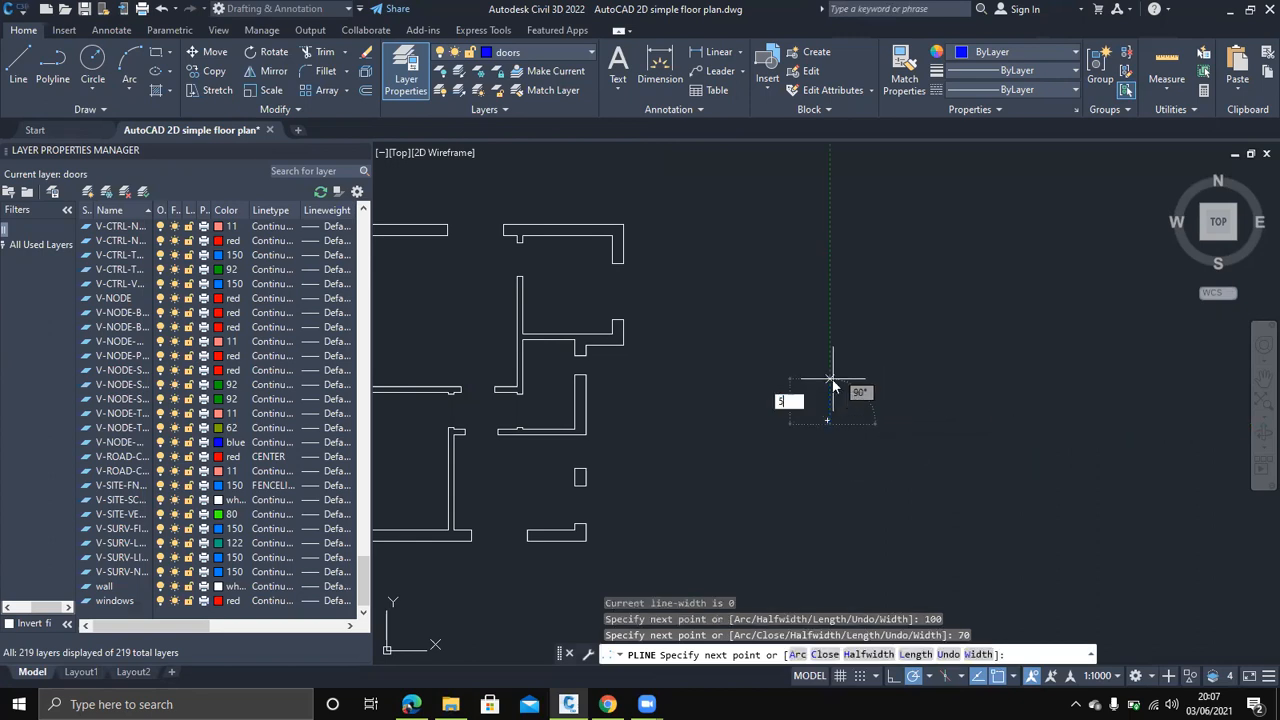
type("0")
key("Return")
Finish the jamb outline with a 20 segment to the left and a 50 segment upward, and close the polyline
scroll(834, 378, "down", 2)
scroll(836, 380, "up", 4)
scroll(843, 546, "up", 6)
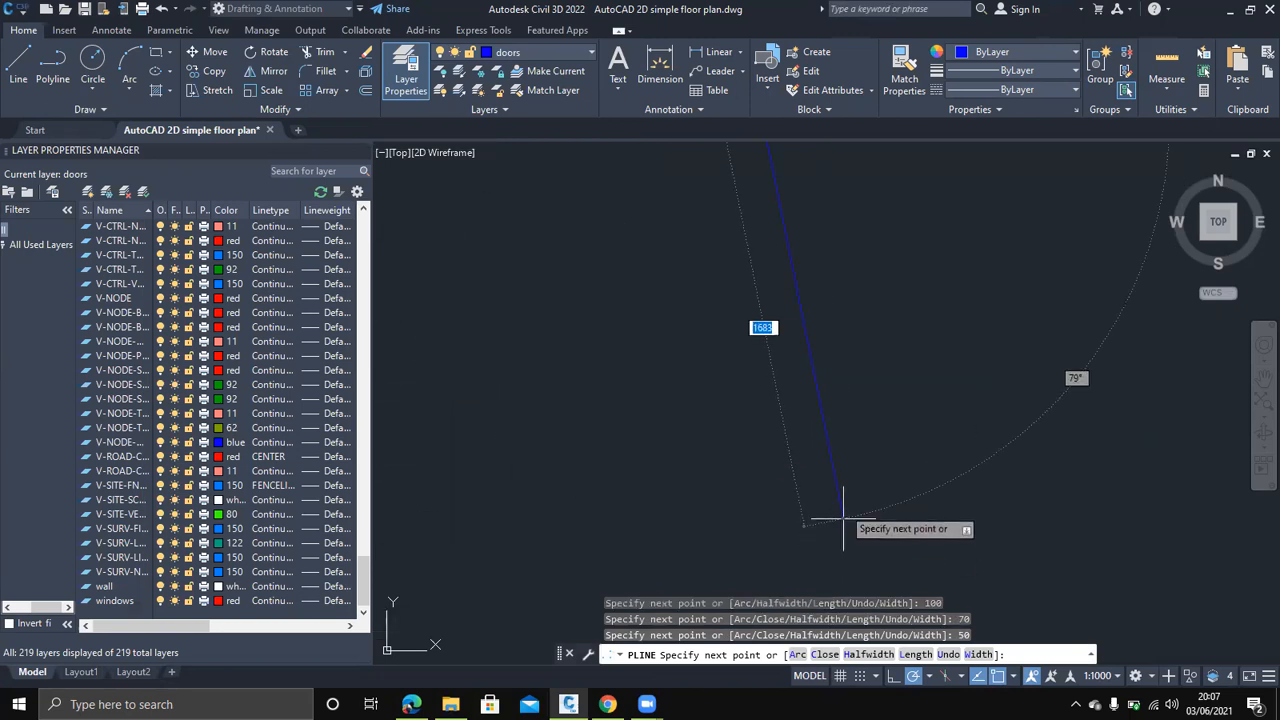
scroll(860, 408, "down", 5)
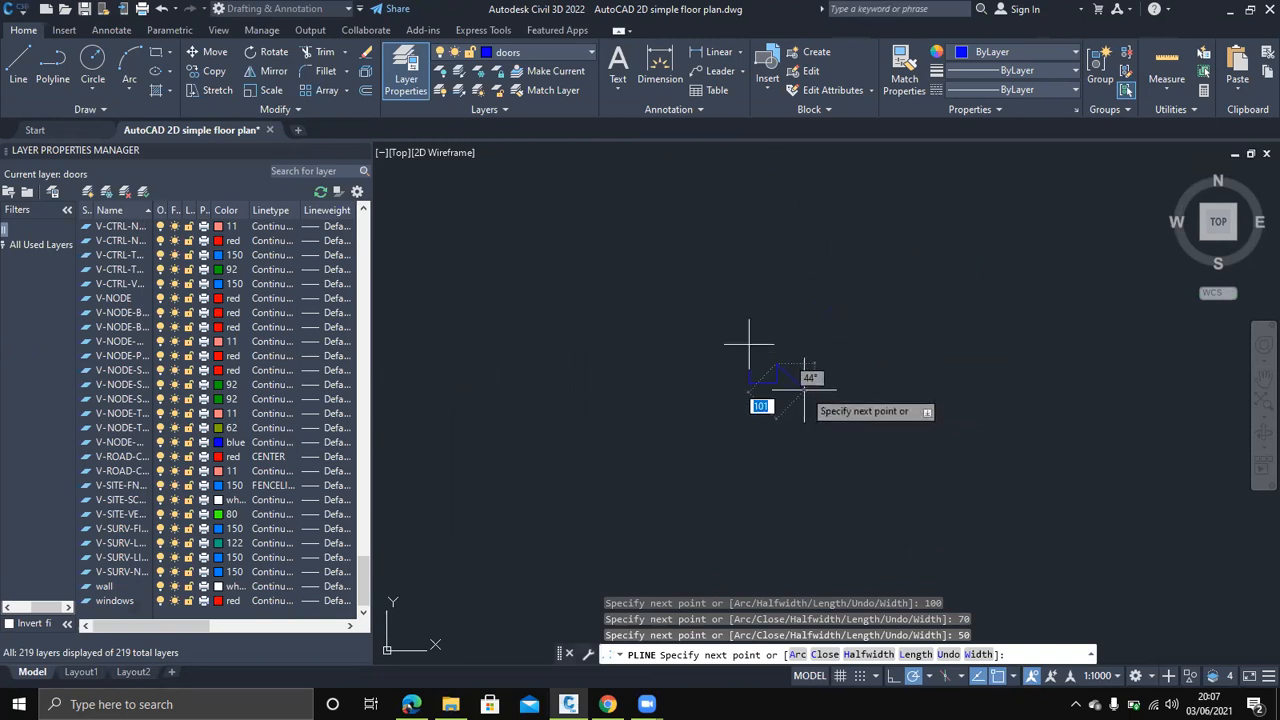
scroll(800, 370, "up", 3)
scroll(796, 367, "up", 4)
mouse_move(796, 367)
middle_mouse_down()
mouse_move(1034, 434)
mouse_move(1092, 469)
middle_mouse_up()
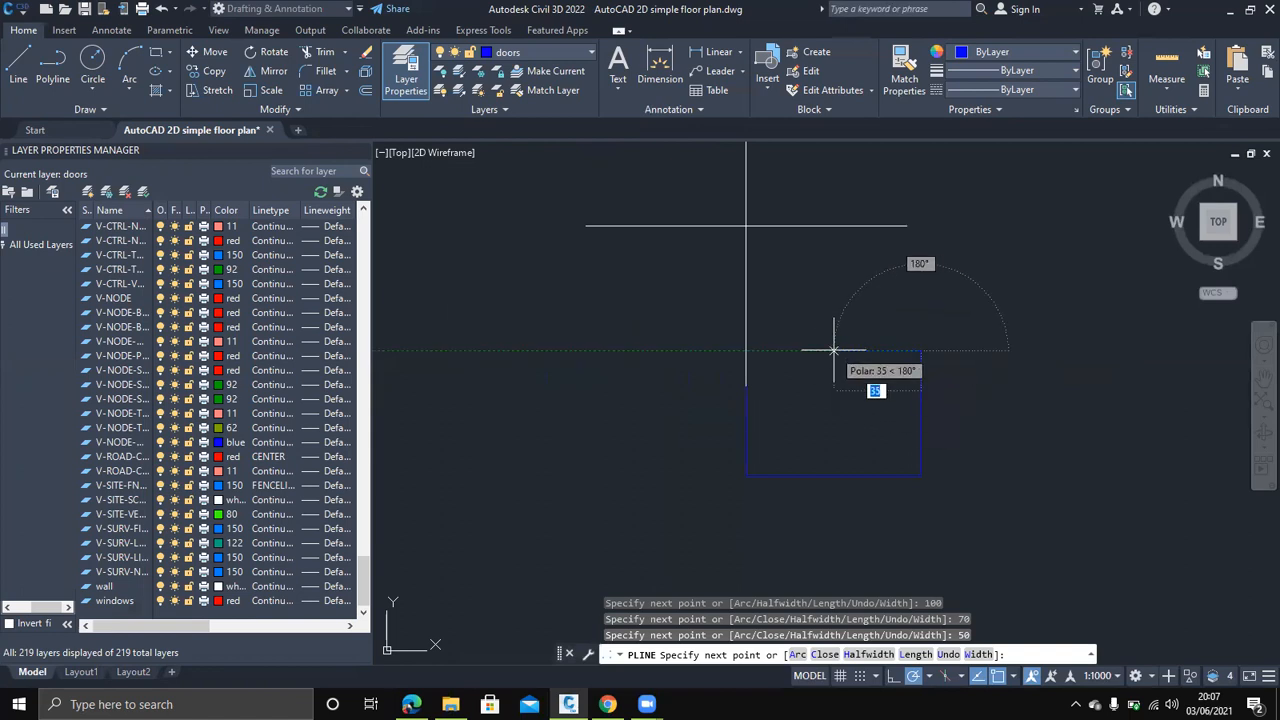
type("20")
key("Return")
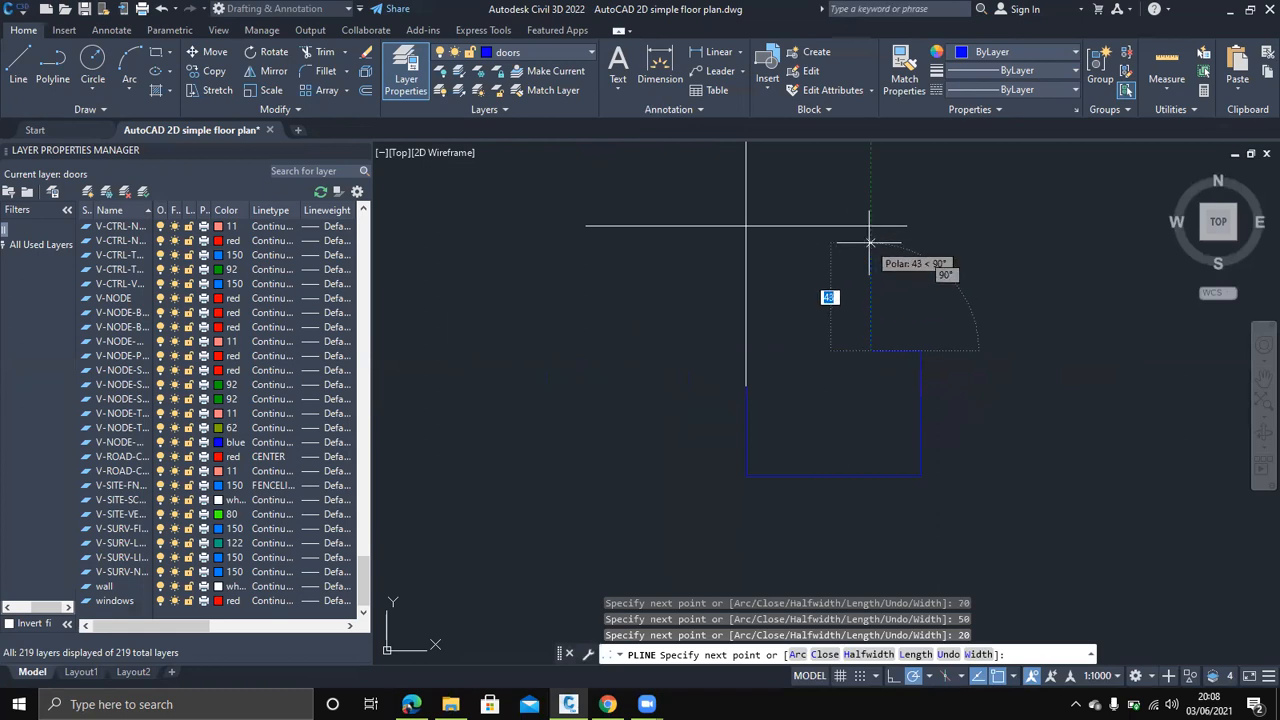
type("50")
key("Return")
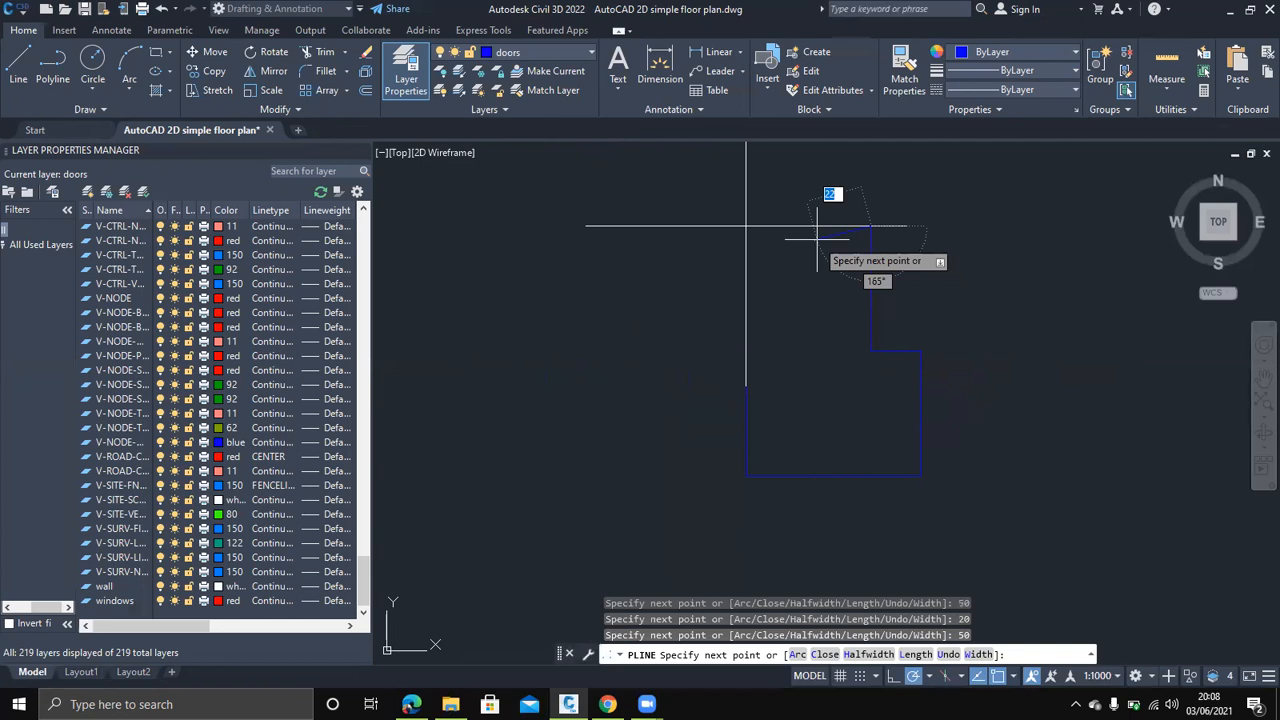
type("cl")
key("Return")
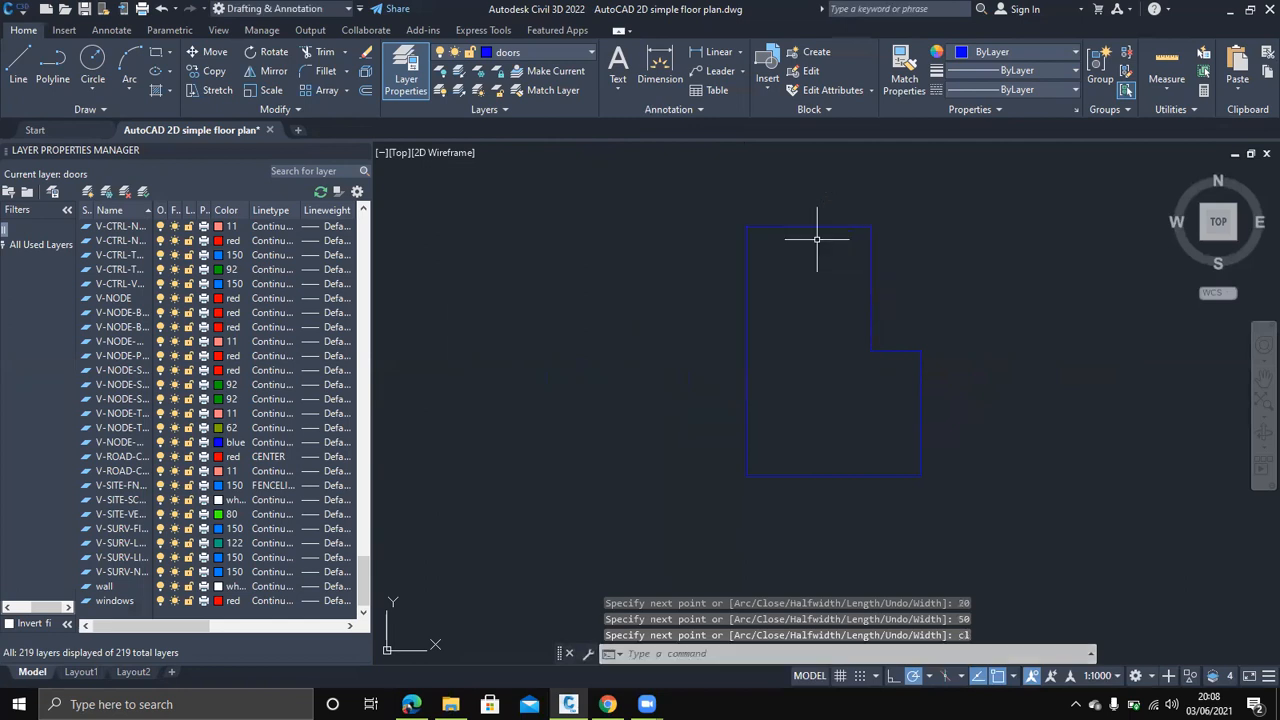
Draw an 800 horizontal guide line to the right from the upper inner corner of the door jamb
middle_click_drag(997, 389, 881, 389)
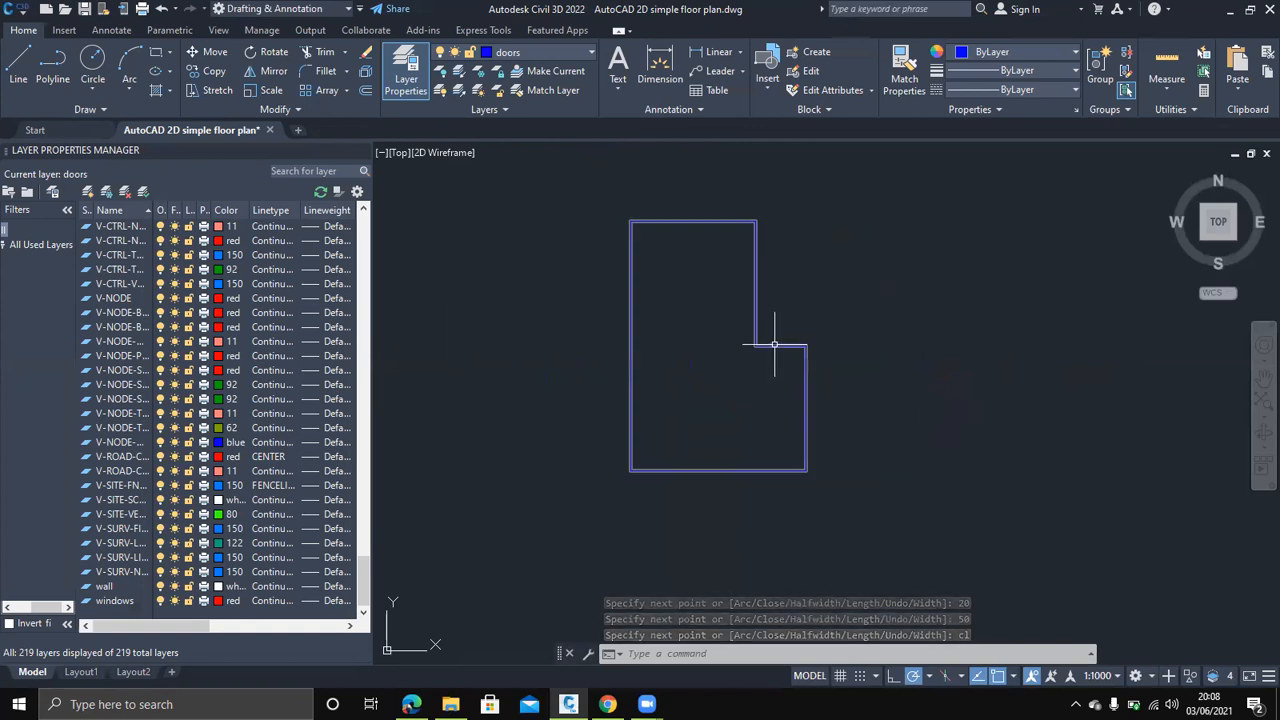
scroll(950, 392, "down", 2)
middle_click_drag(951, 401, 766, 394)
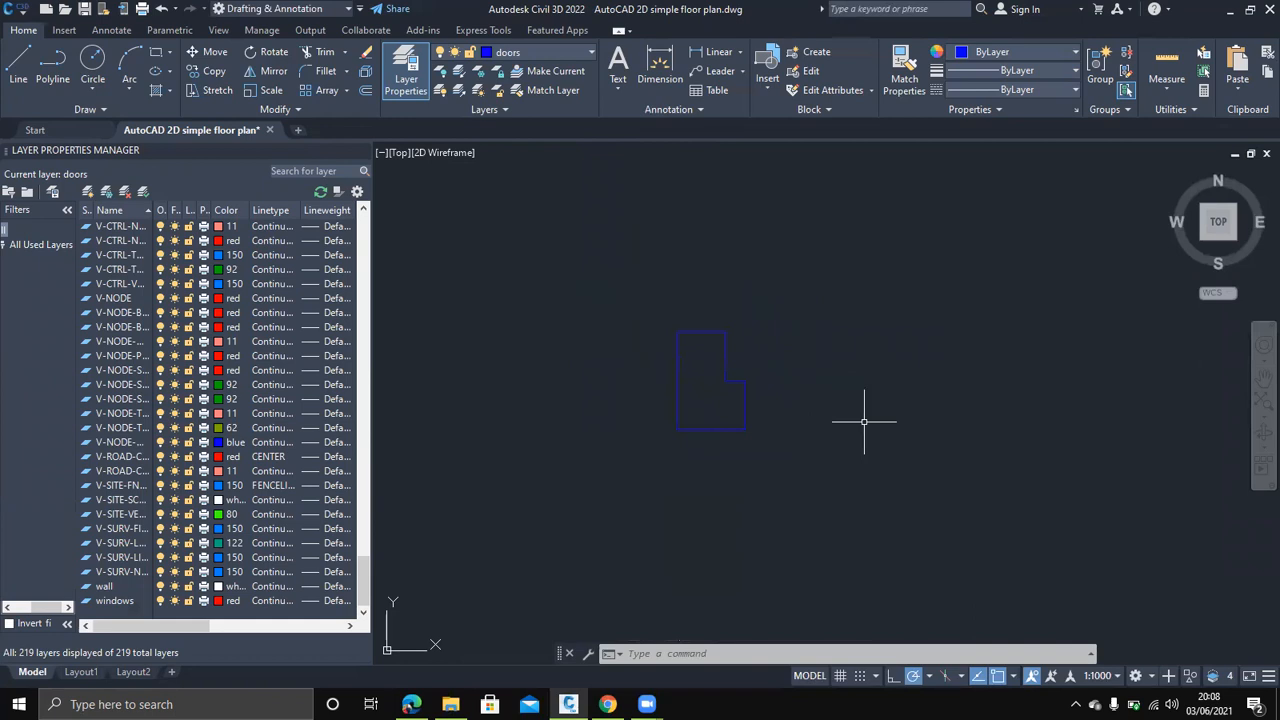
middle_click_drag(864, 422, 674, 406)
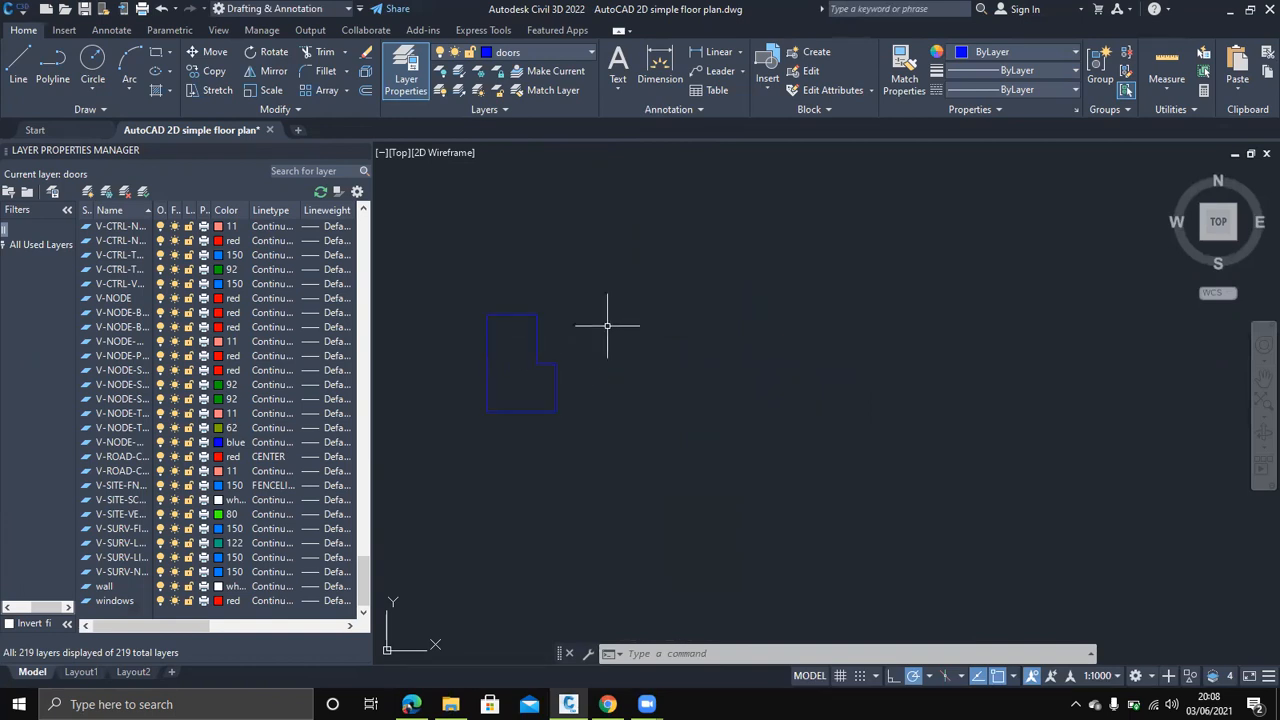
key("Return")
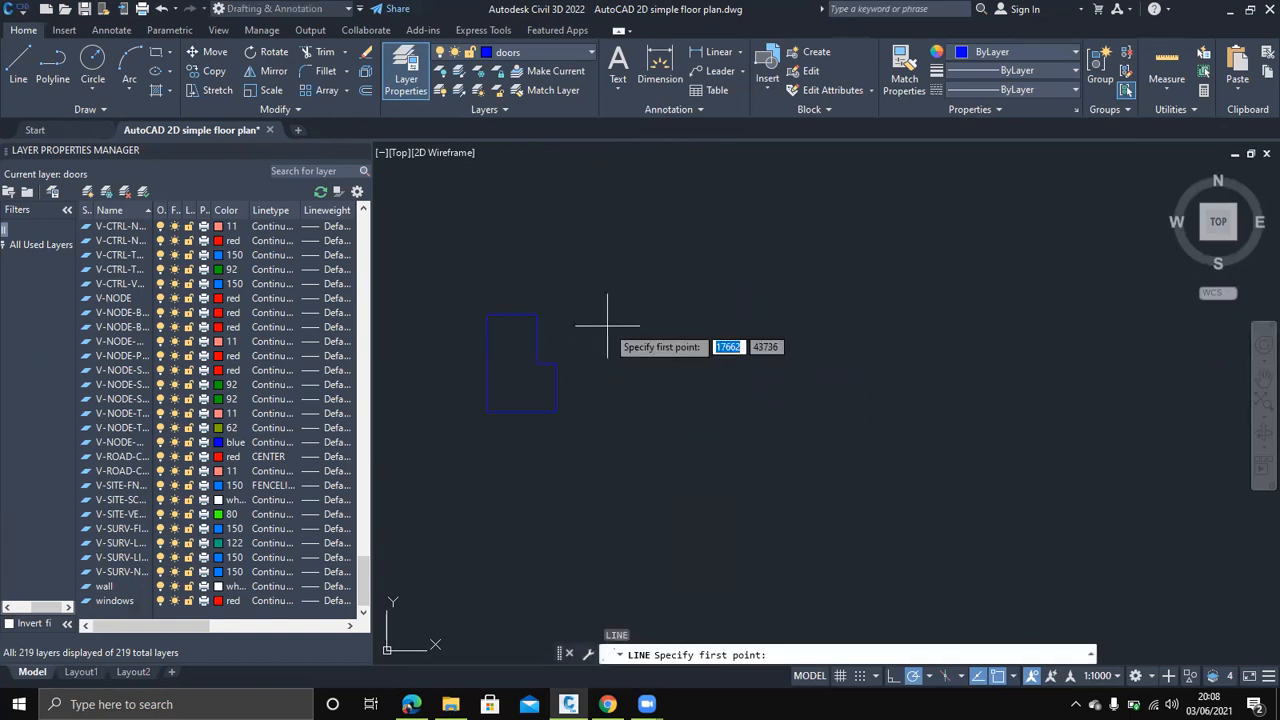
left_click(536, 315)
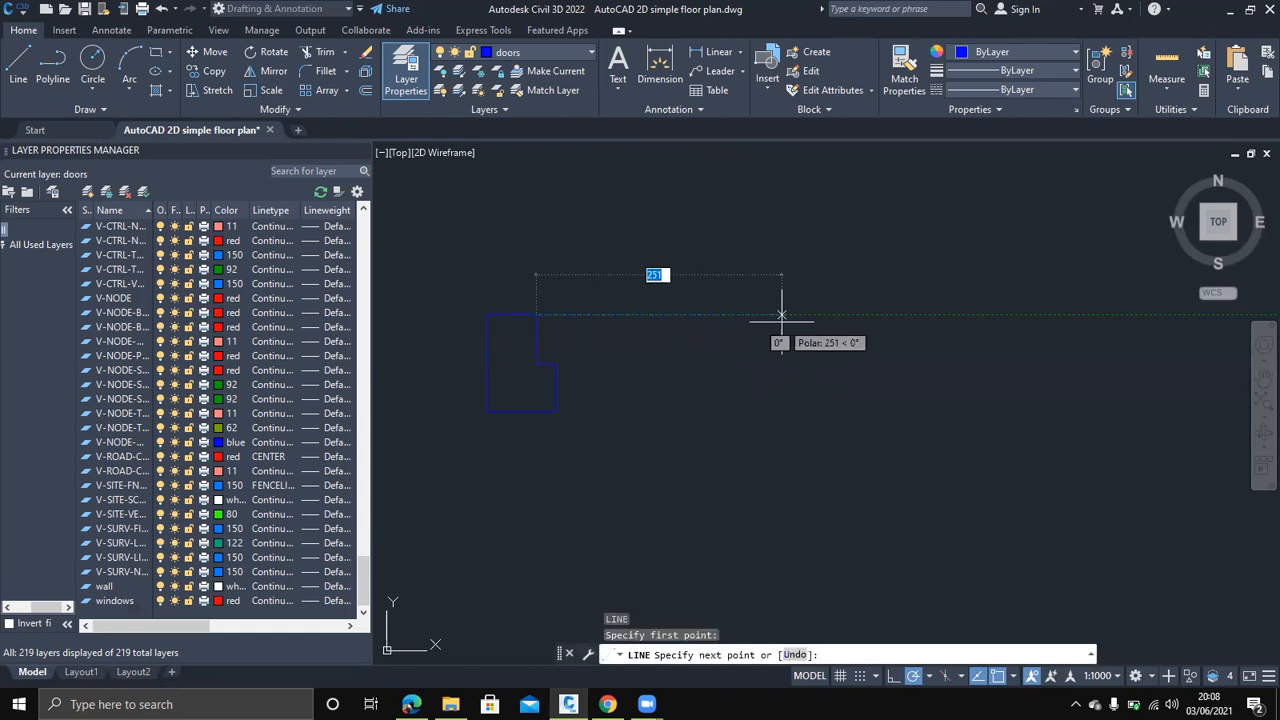
type("800")
key("Return")
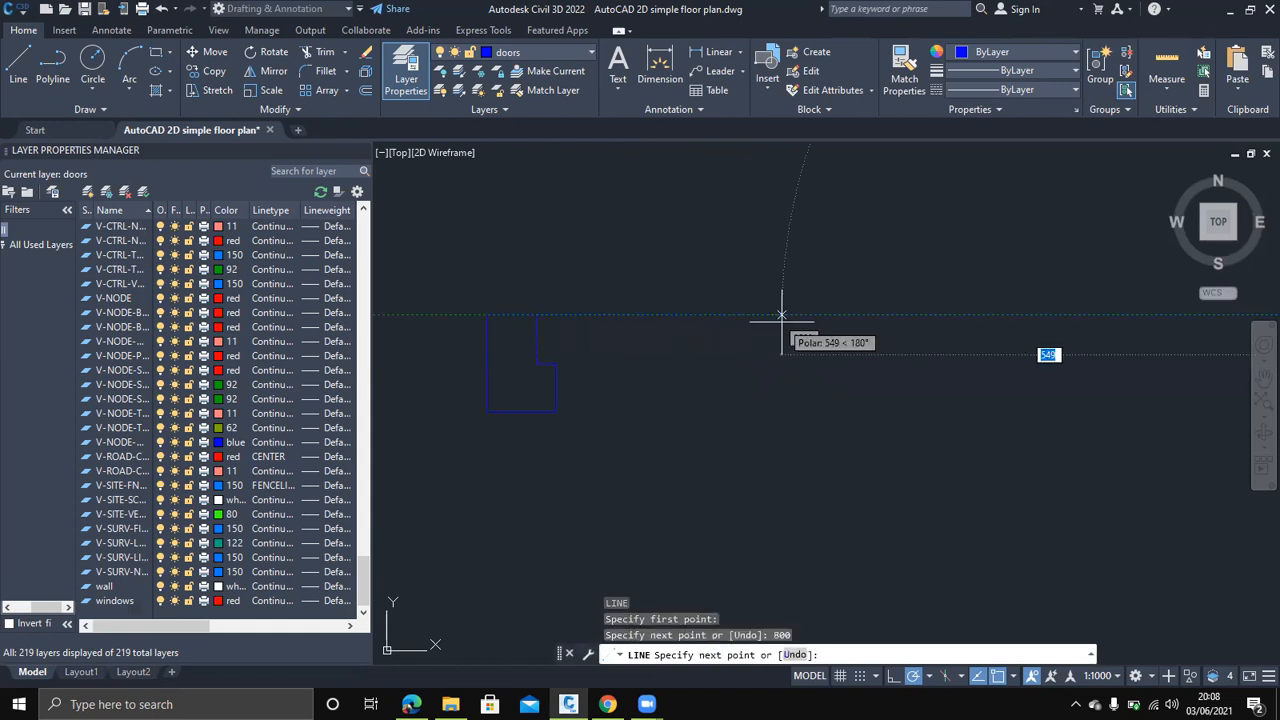
key("Escape")
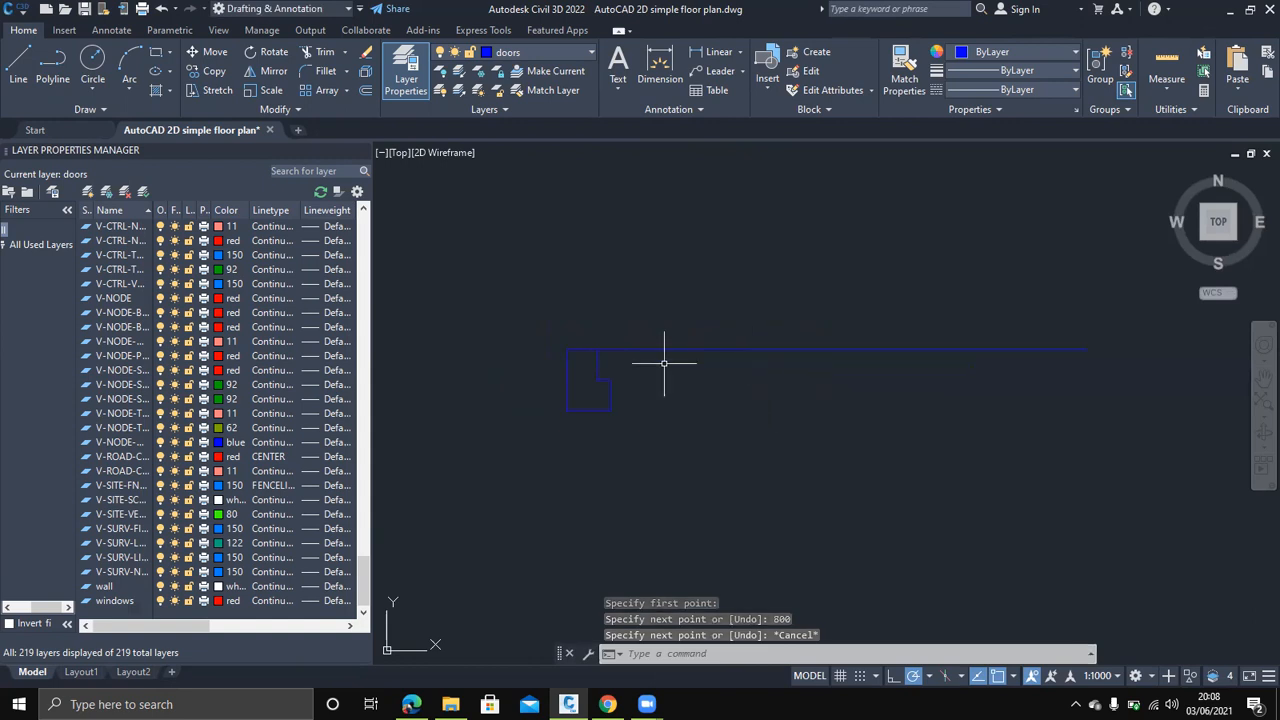
Mirror the jamb about a vertical axis through the guide line's midpoint, keeping the original, and delete the guide line
type("mi")
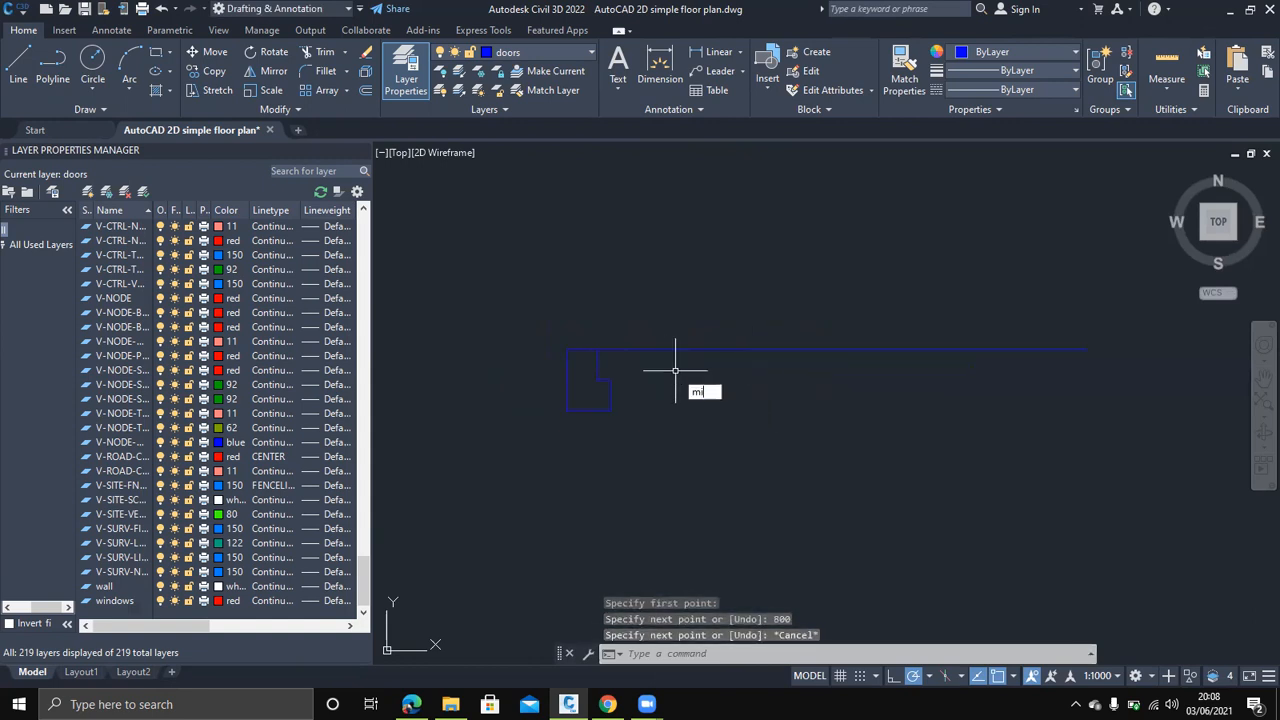
key("Return")
left_click(665, 422)
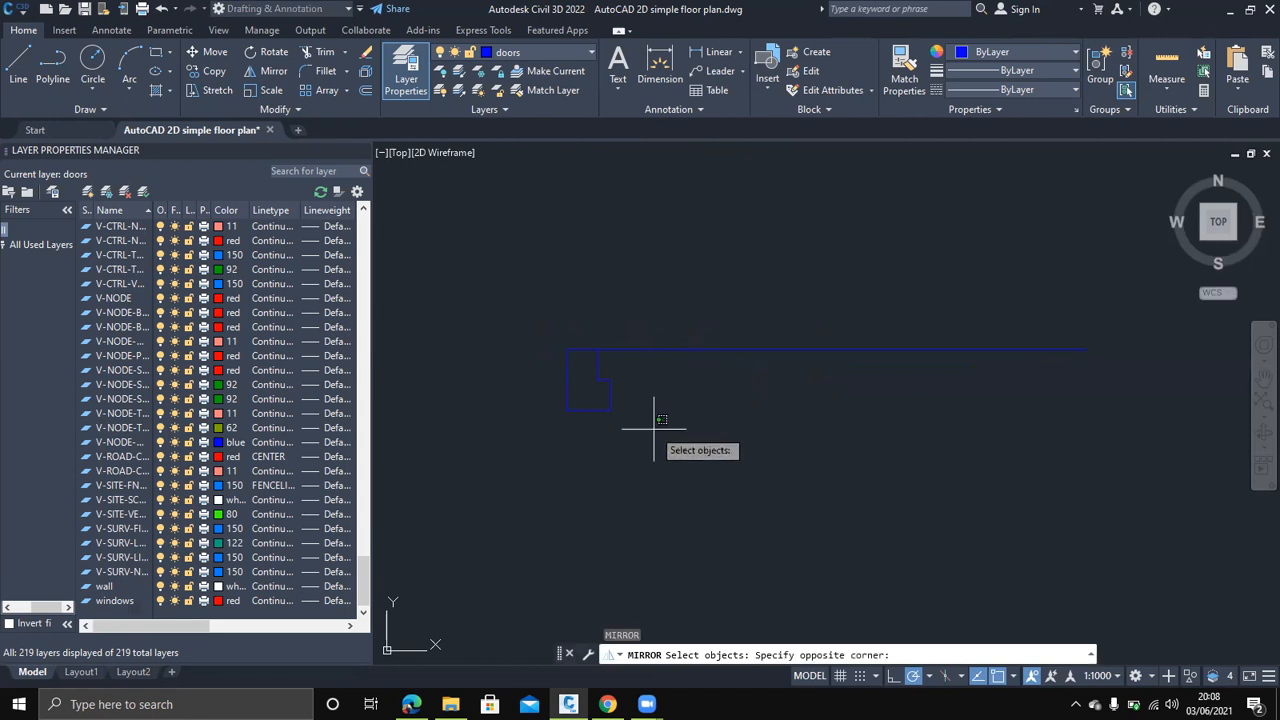
left_click(548, 400)
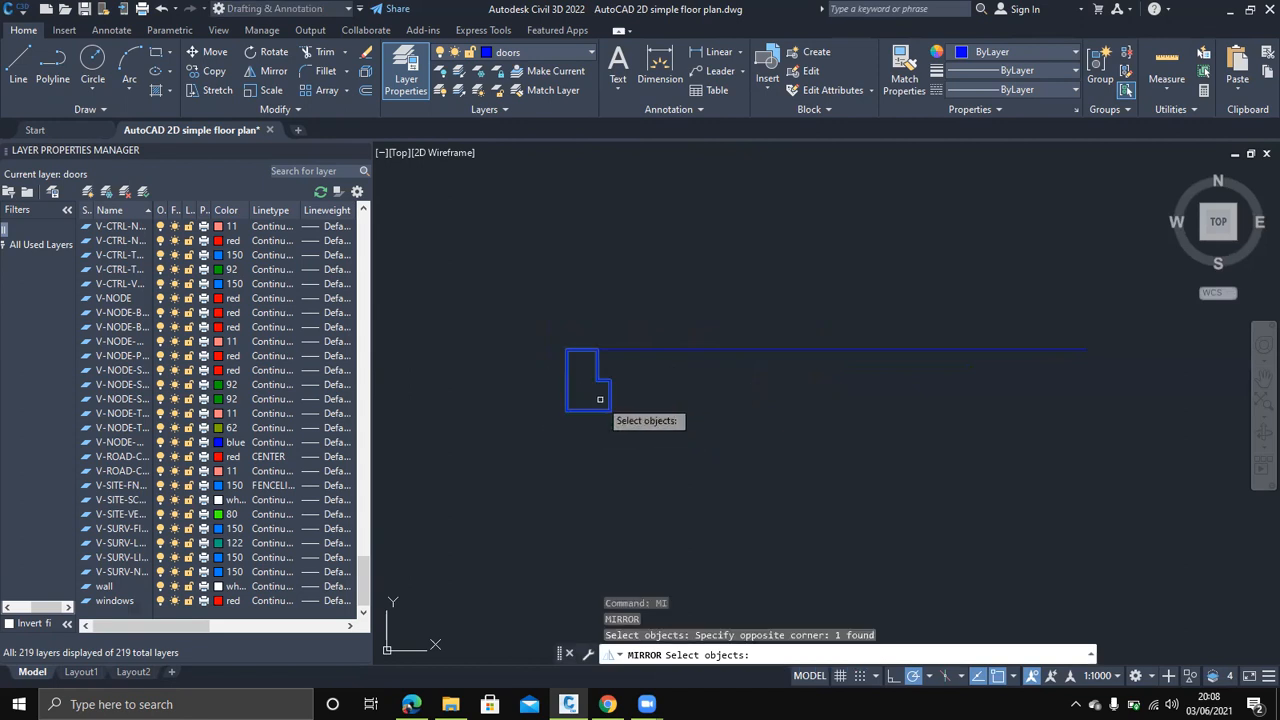
key("Return")
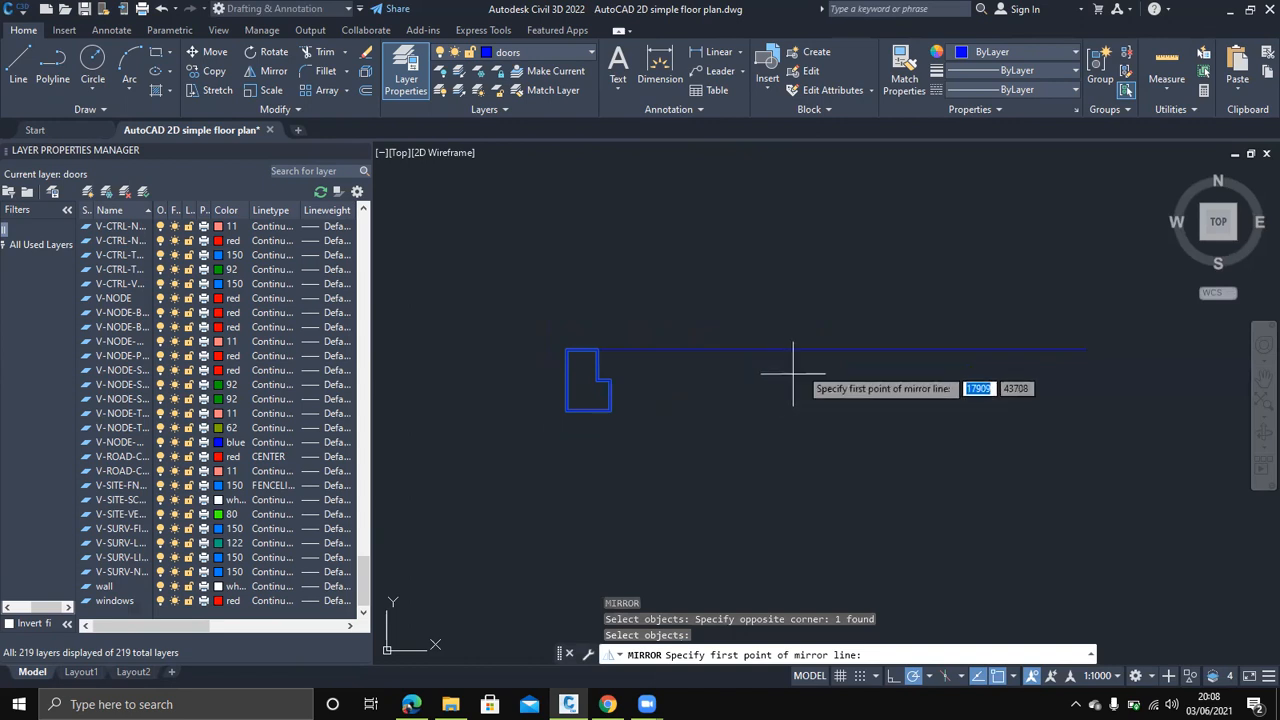
left_click(842, 350)
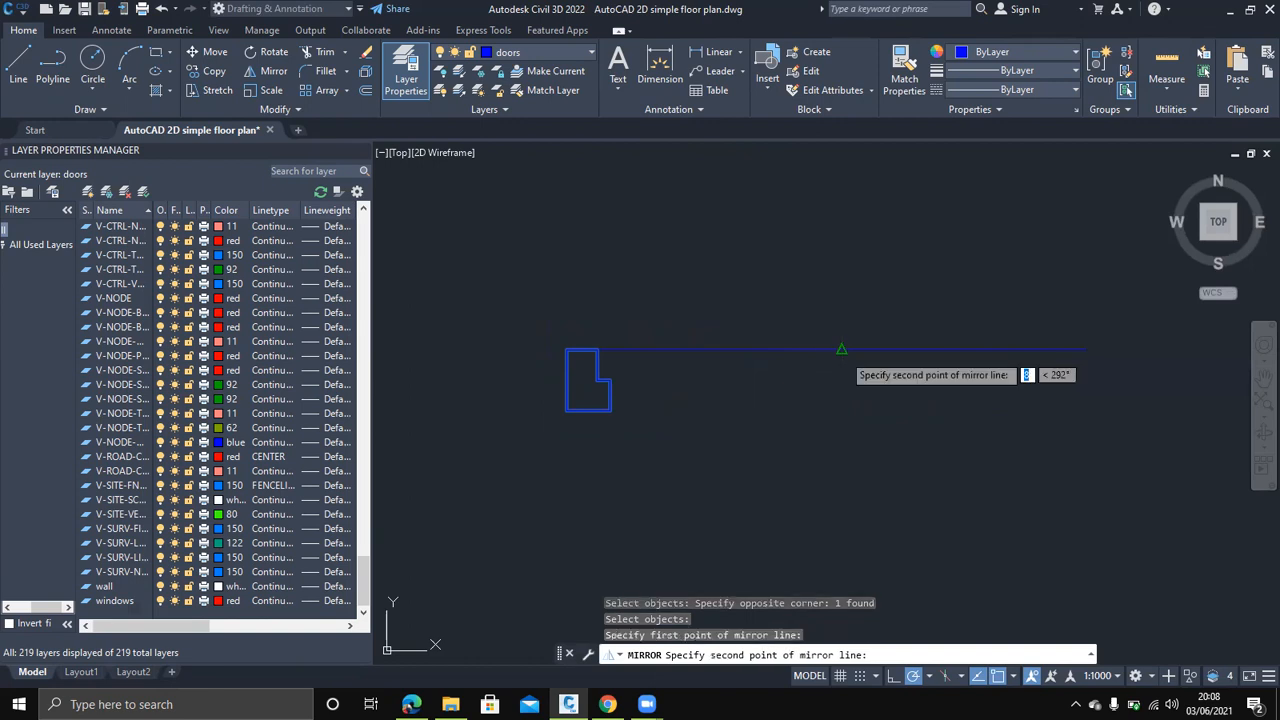
left_click(843, 419)
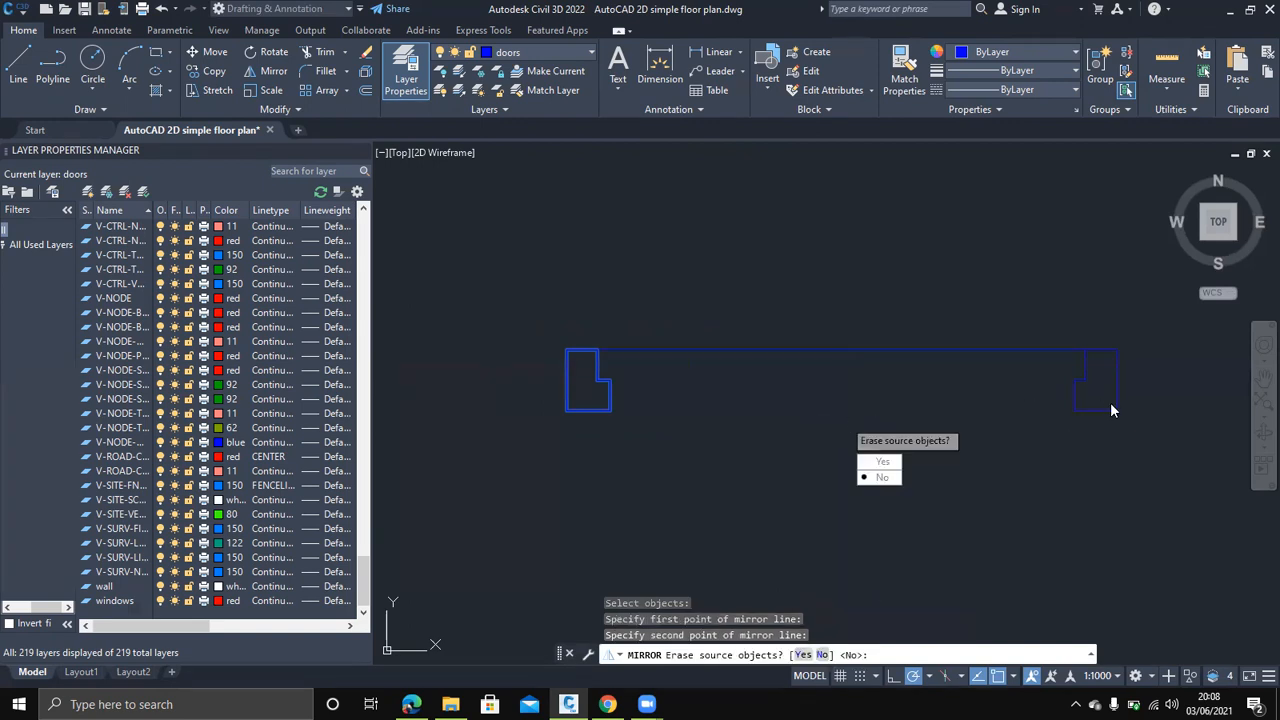
left_click(881, 478)
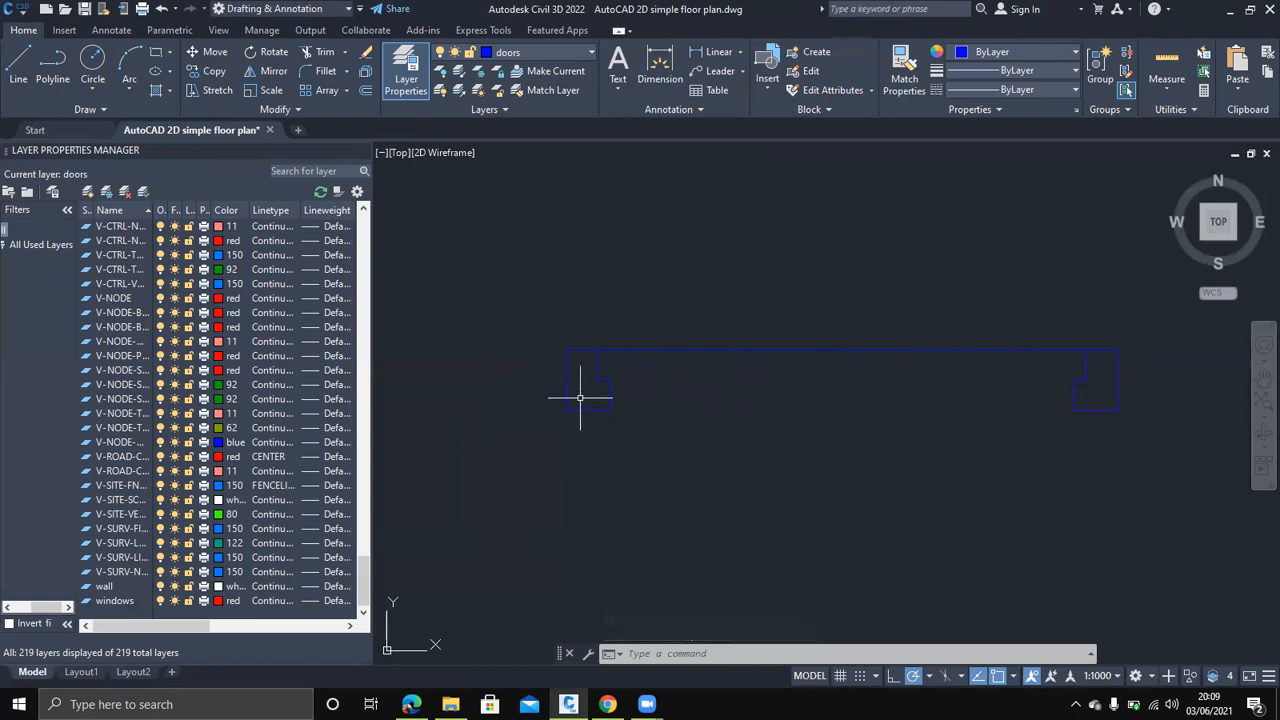
left_click(902, 350)
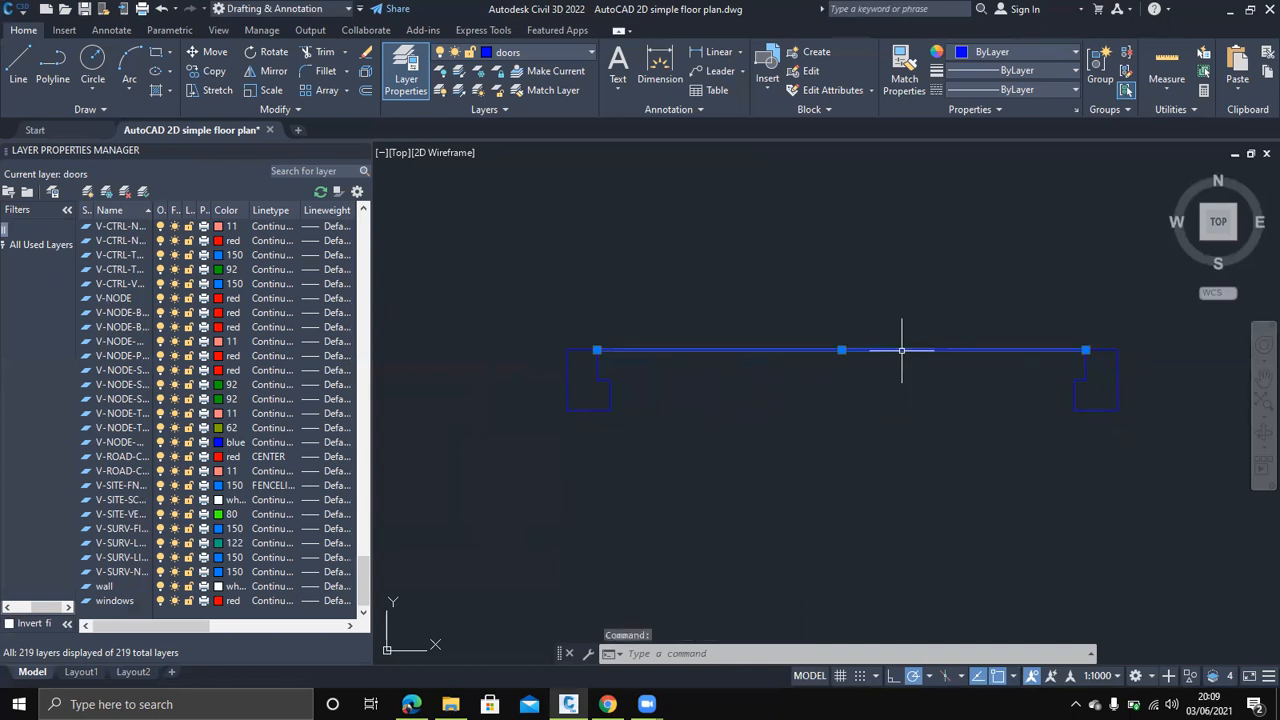
key("Delete")
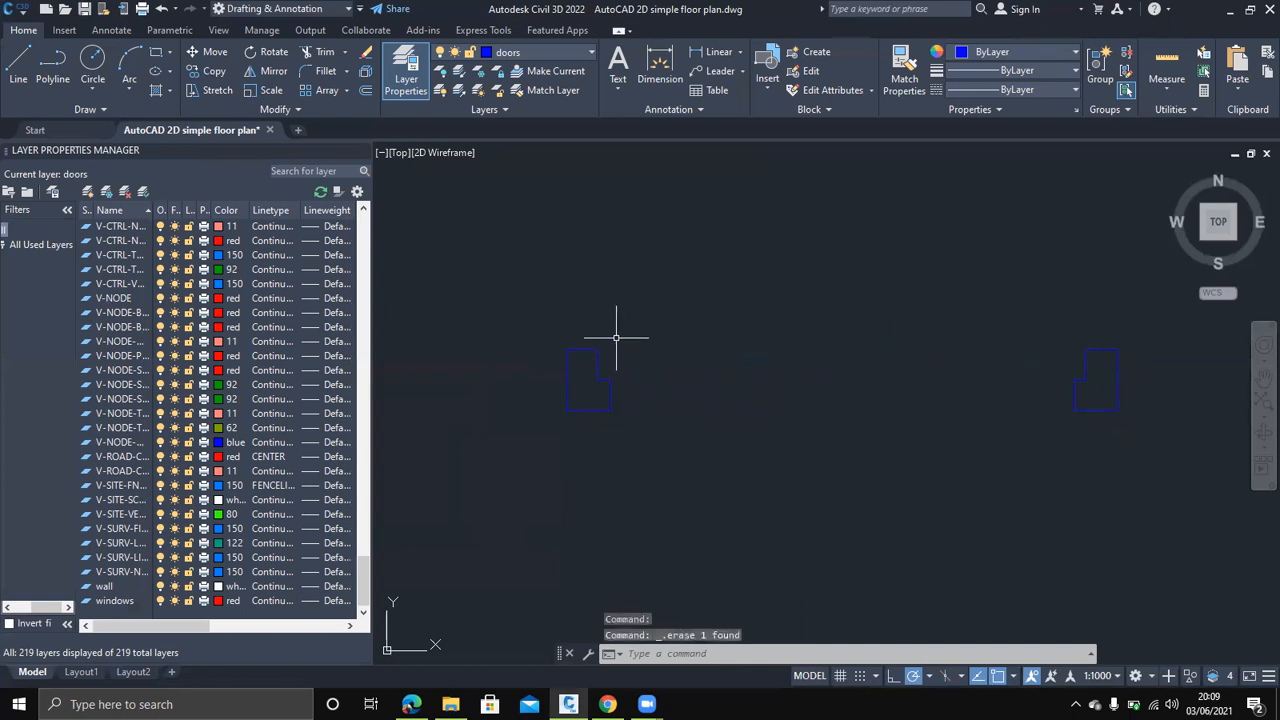
Start the door leaf polyline at the left jamb's upper inner corner with a 30 segment to the right and an 800 segment upward
key("Return")
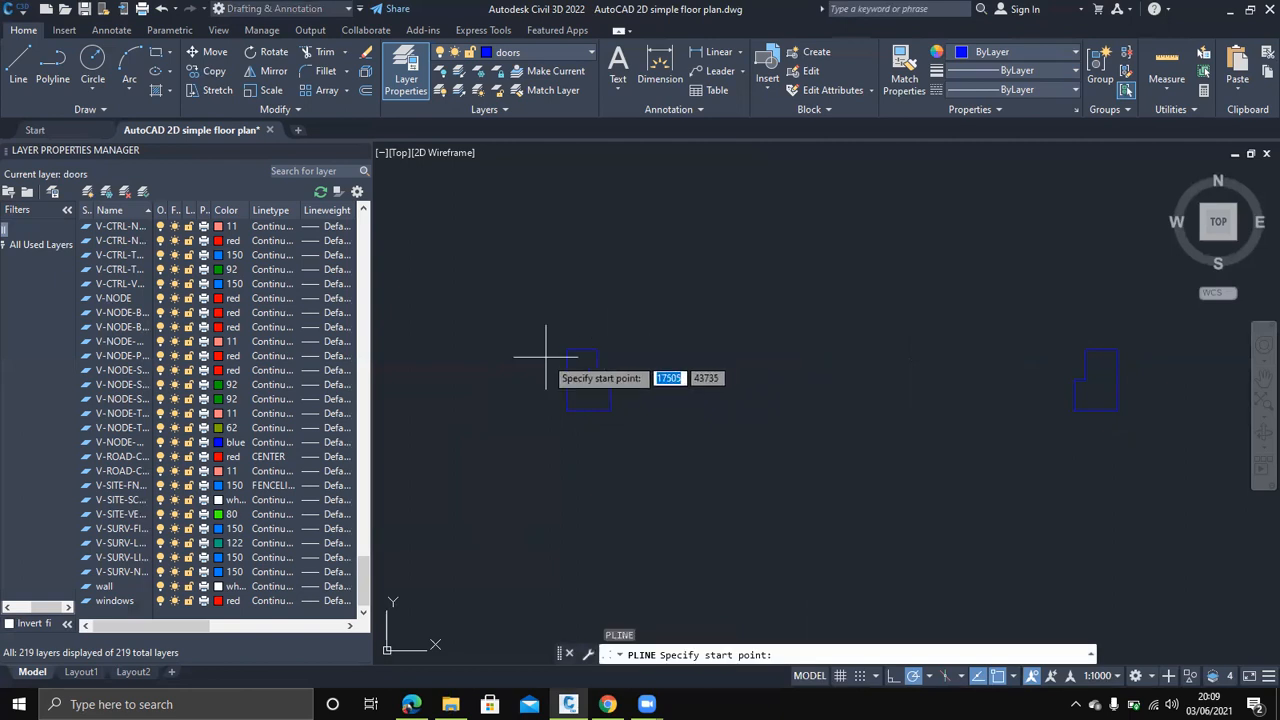
left_click(597, 350)
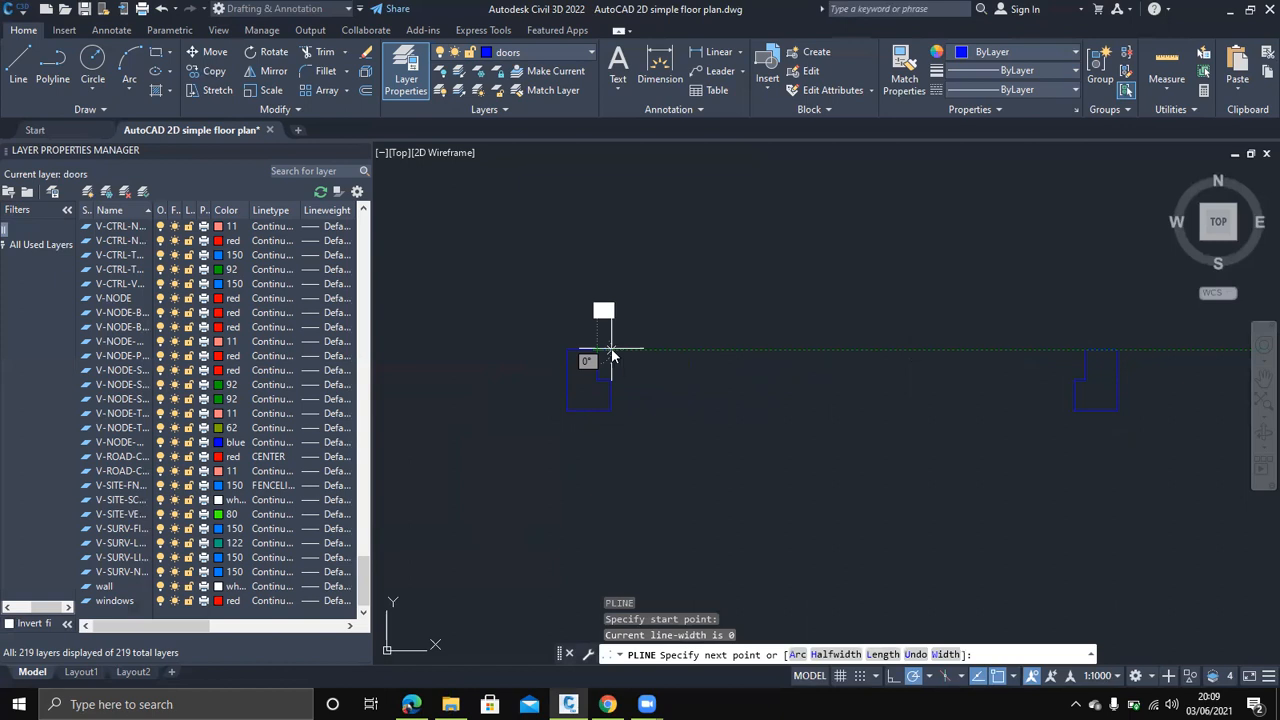
type("30")
key("Return")
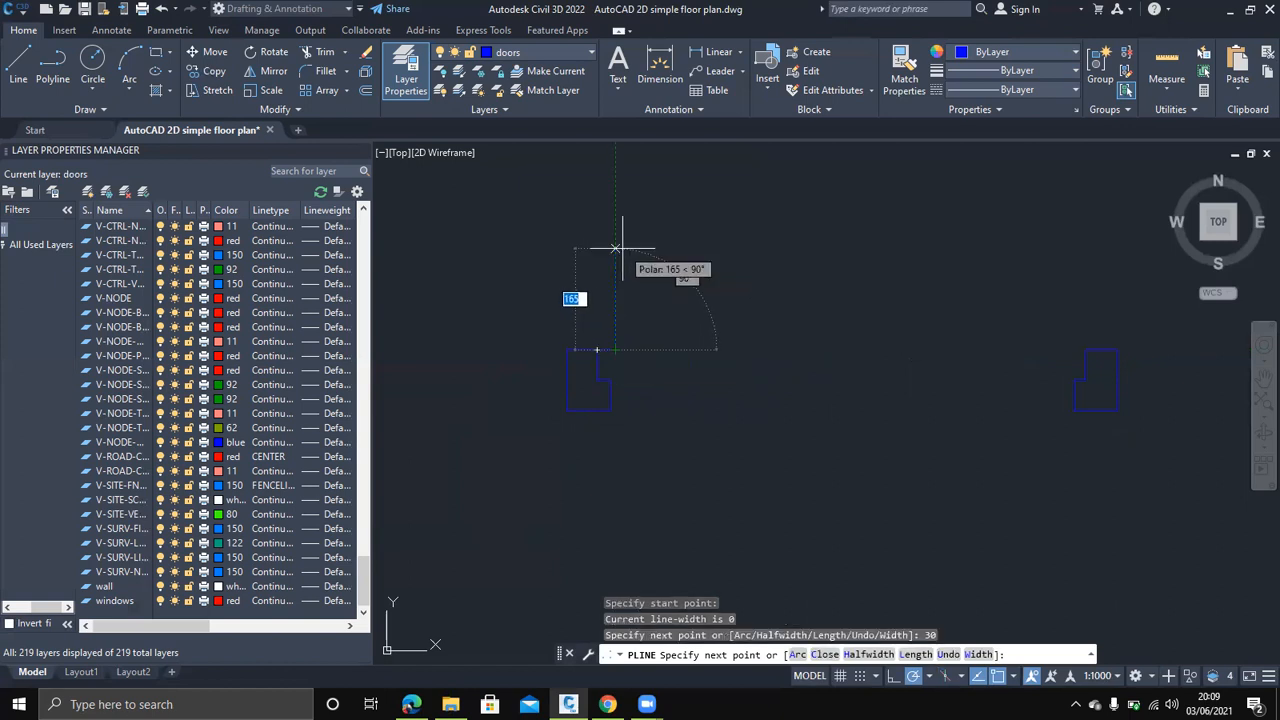
type("800")
key("Return")
Finish the door leaf outline with a 30 segment to the left and close the polyline
scroll(622, 249, "down", 4)
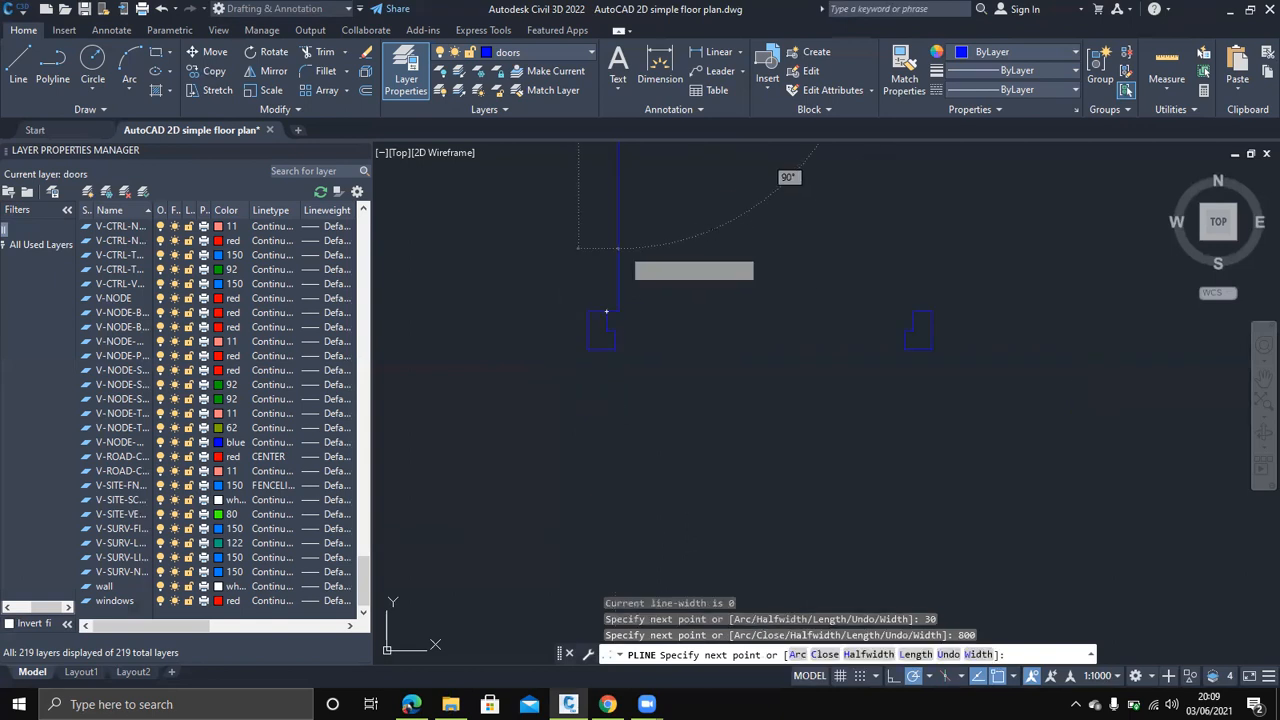
middle_click_drag(640, 252, 666, 509)
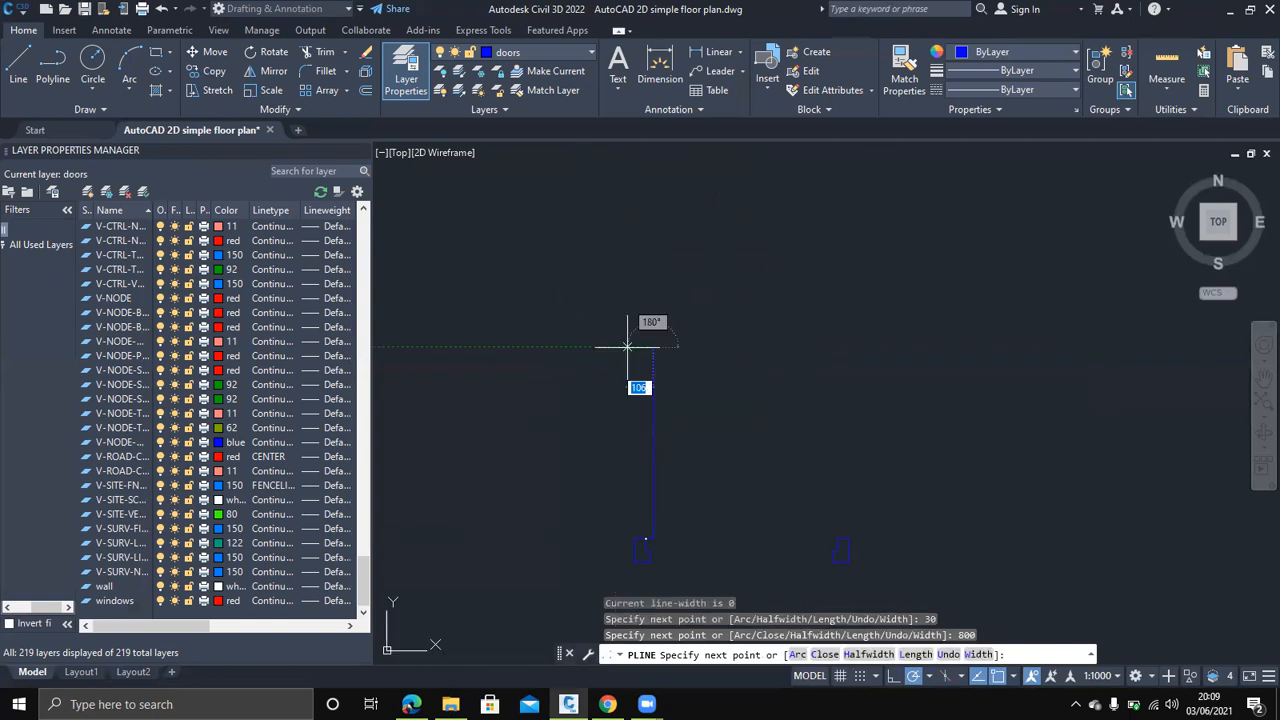
type("3")
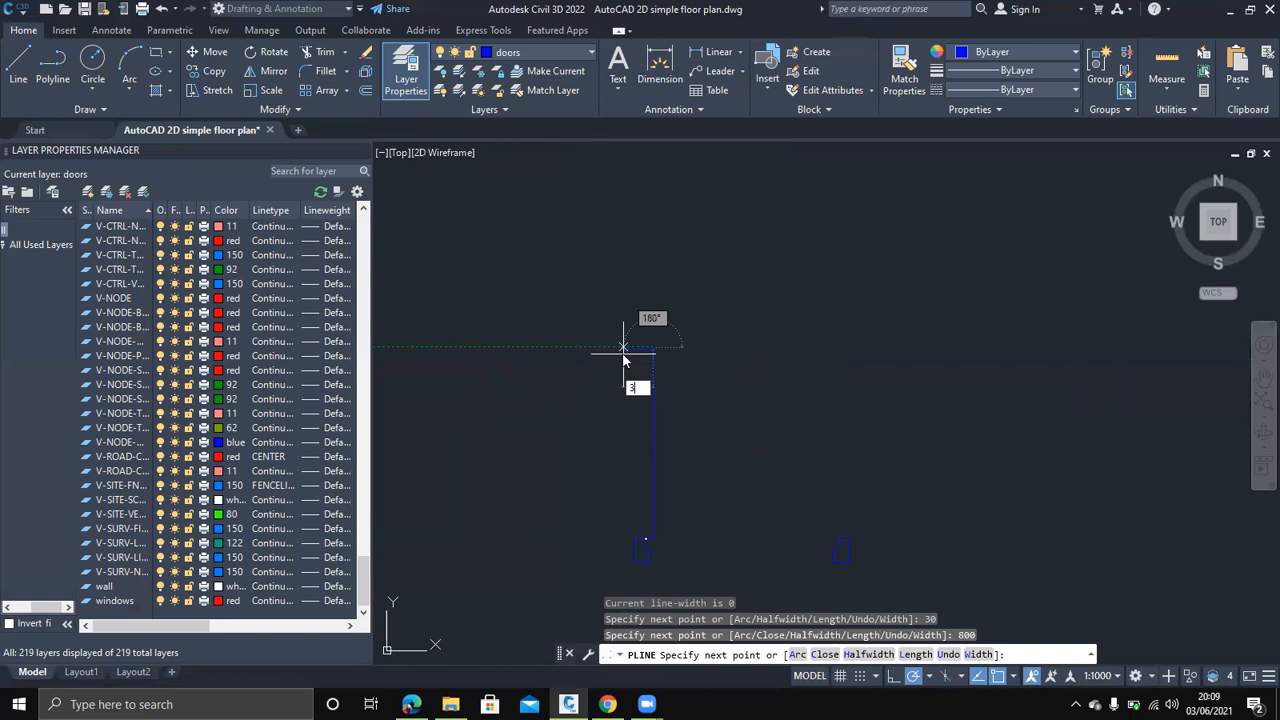
type("0")
key("Return")
type("cl")
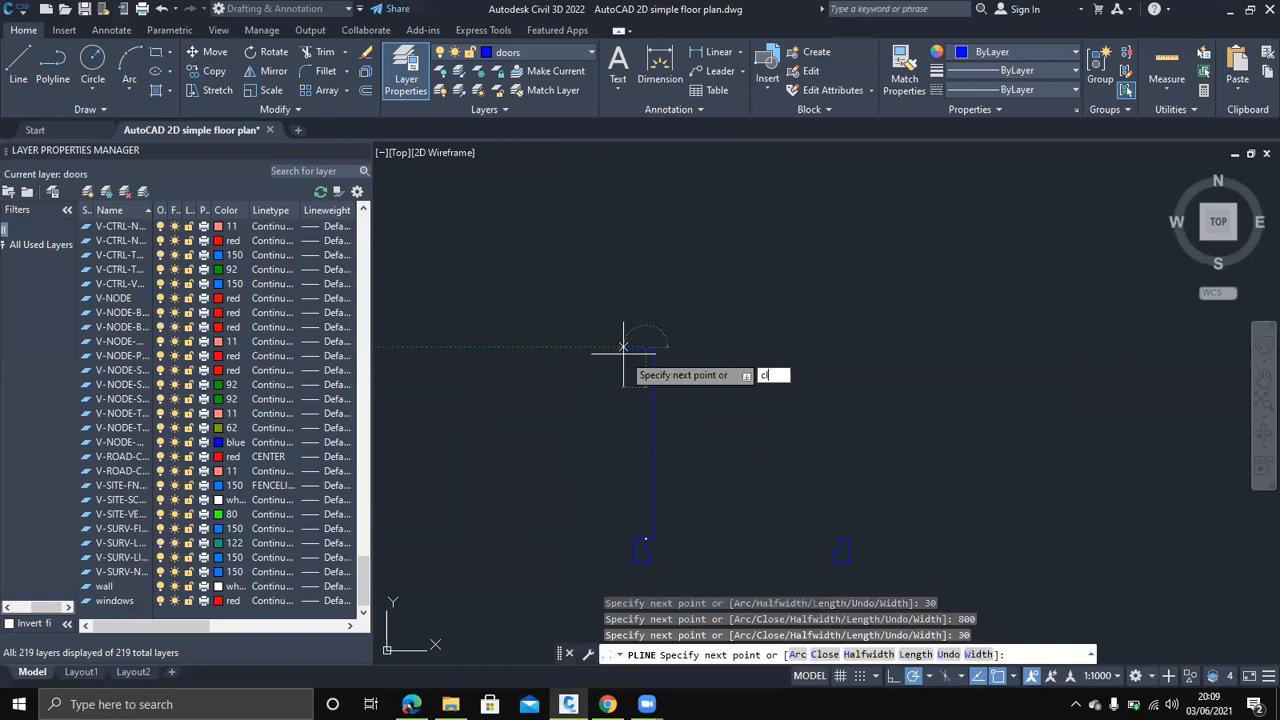
key("Return")
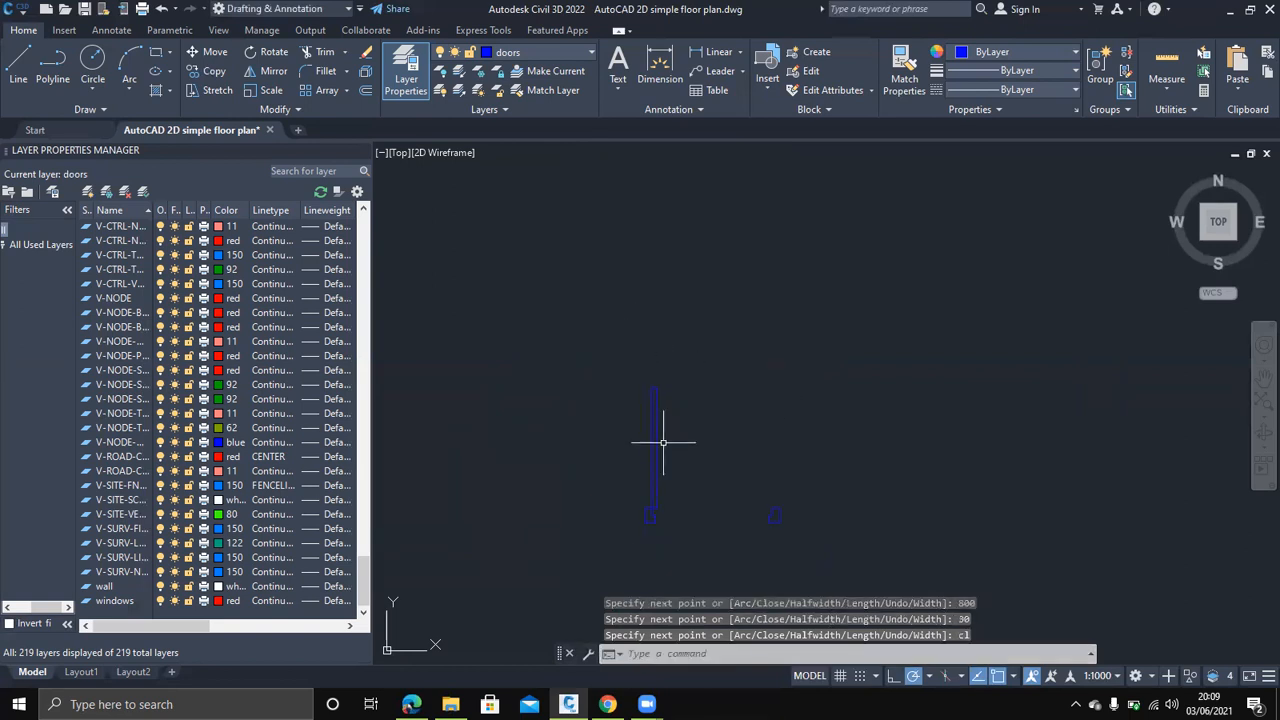
Draw a circle of radius 800 centred on the left jamb's upper inner corner, at the foot of the leaf
scroll(705, 500, "up", 3)
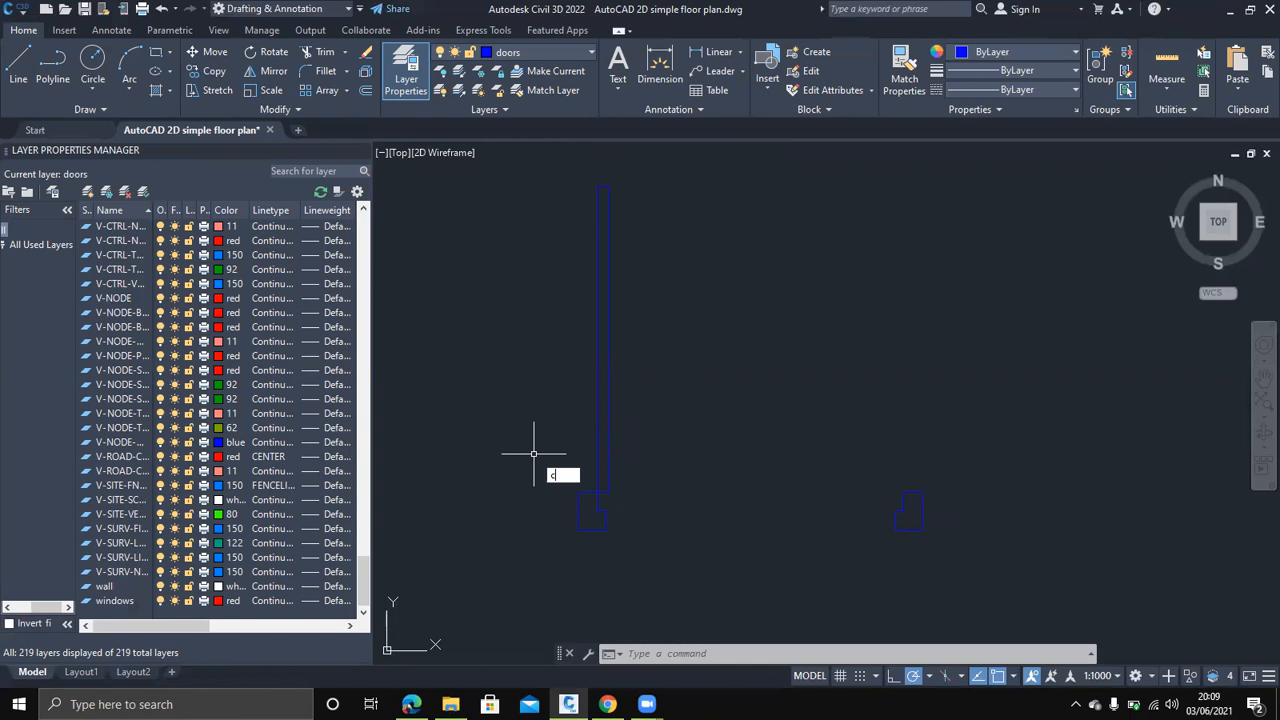
key("Return")
scroll(590, 492, "up", 4)
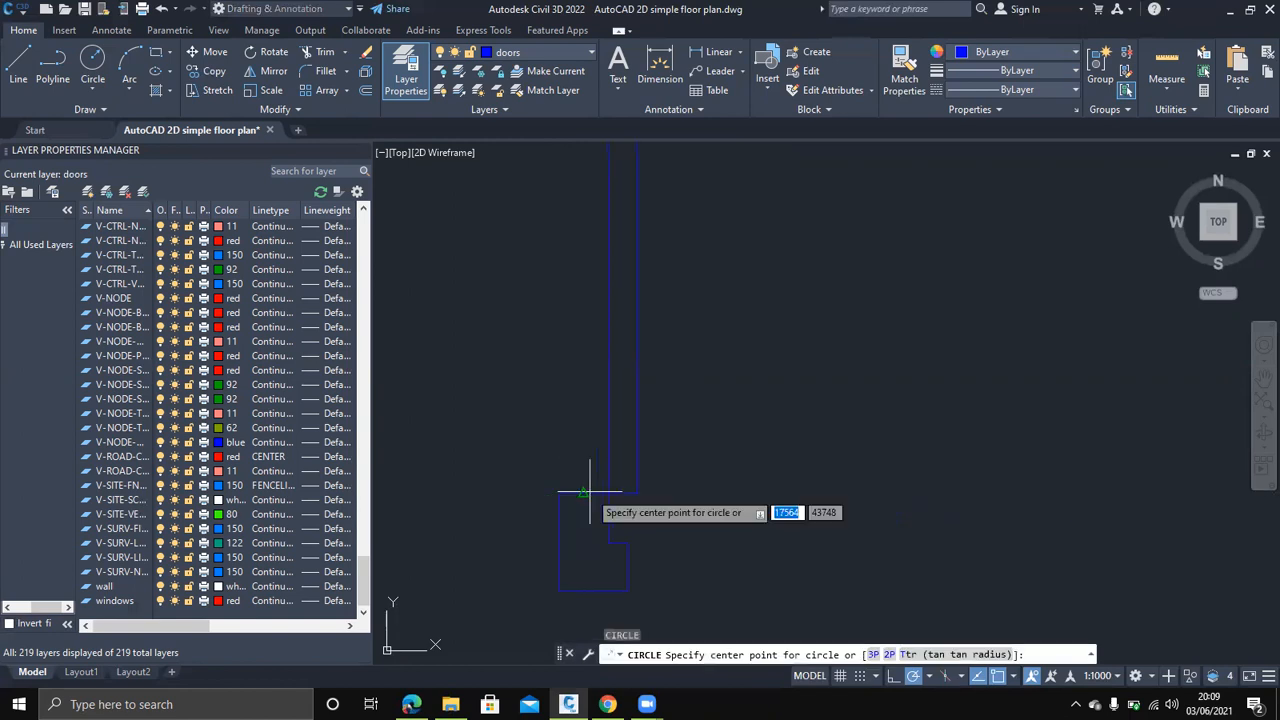
left_click(609, 493)
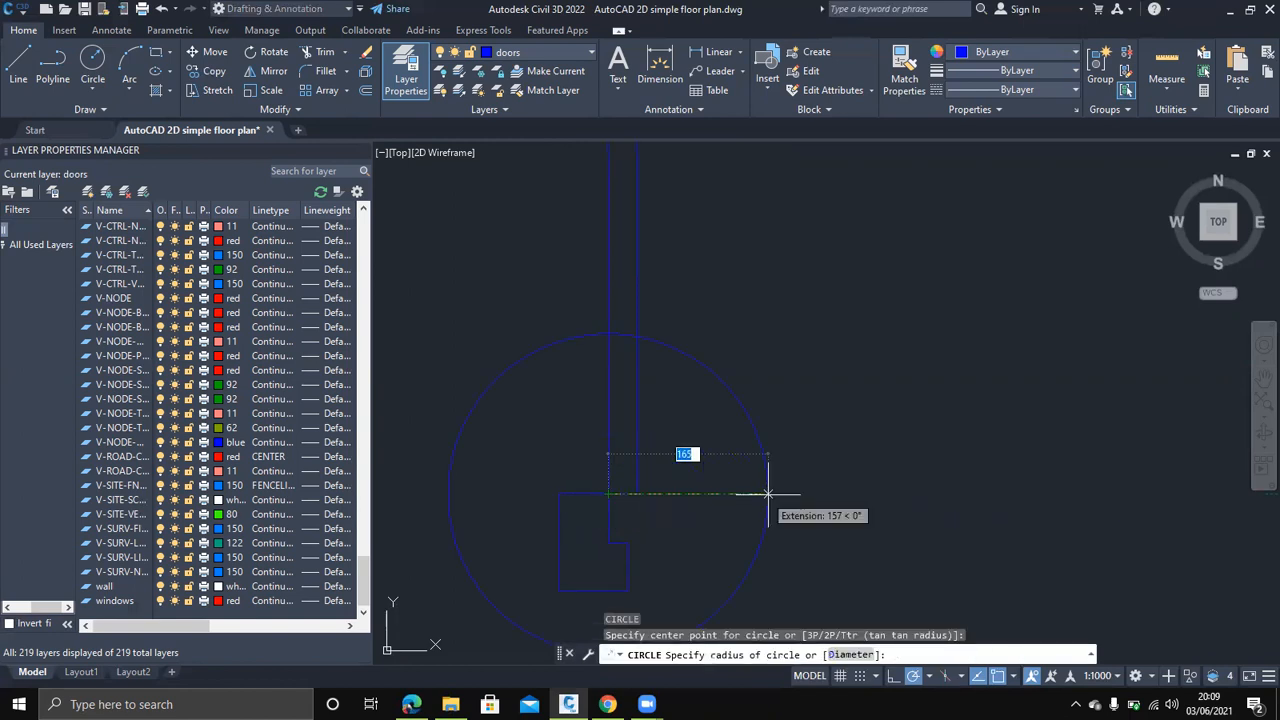
type("800")
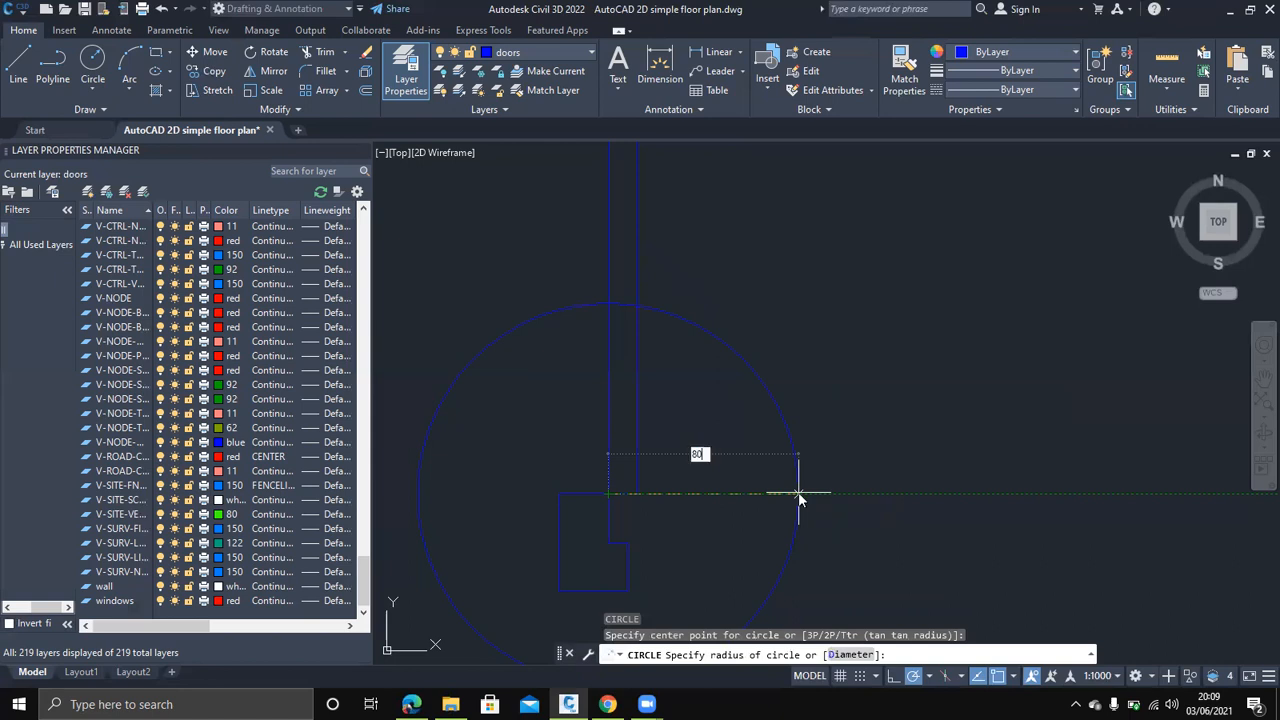
key("Return")
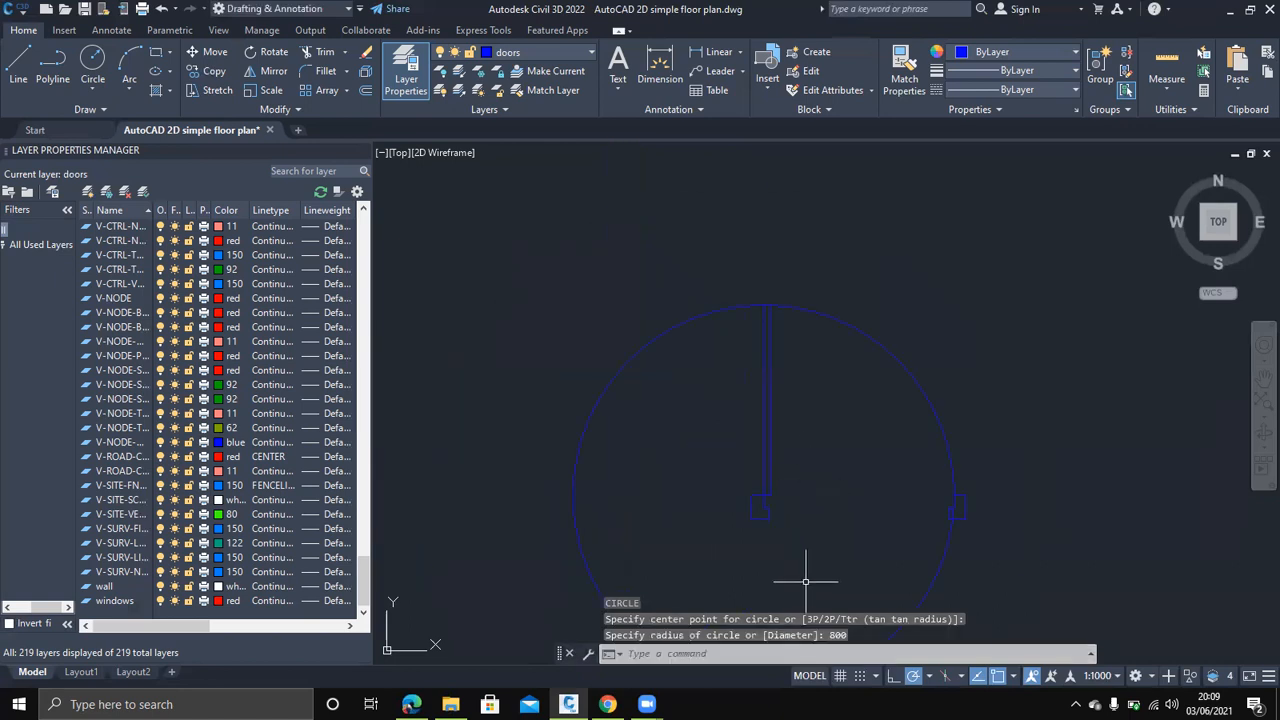
Trim the part of the circle that crosses the top end of the door leaf
middle_click_drag(855, 523, 843, 462)
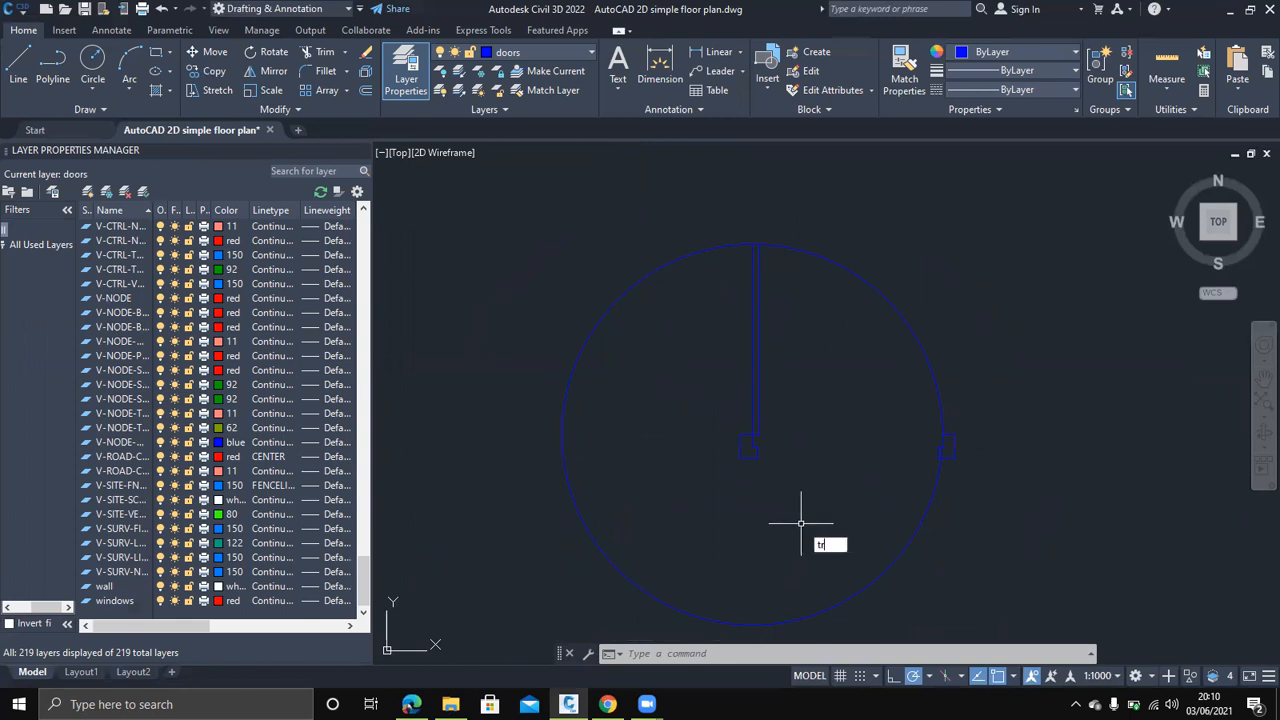
key("Return")
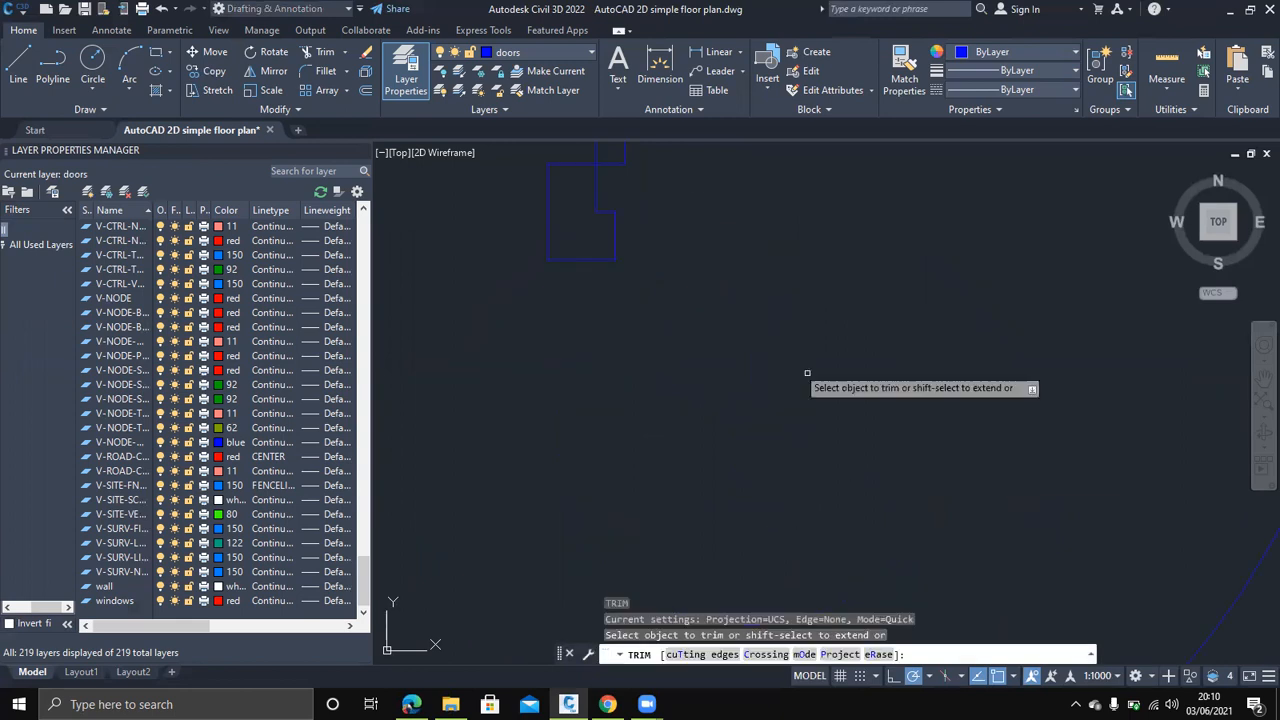
scroll(679, 464, "up", 4)
scroll(629, 365, "down", 3)
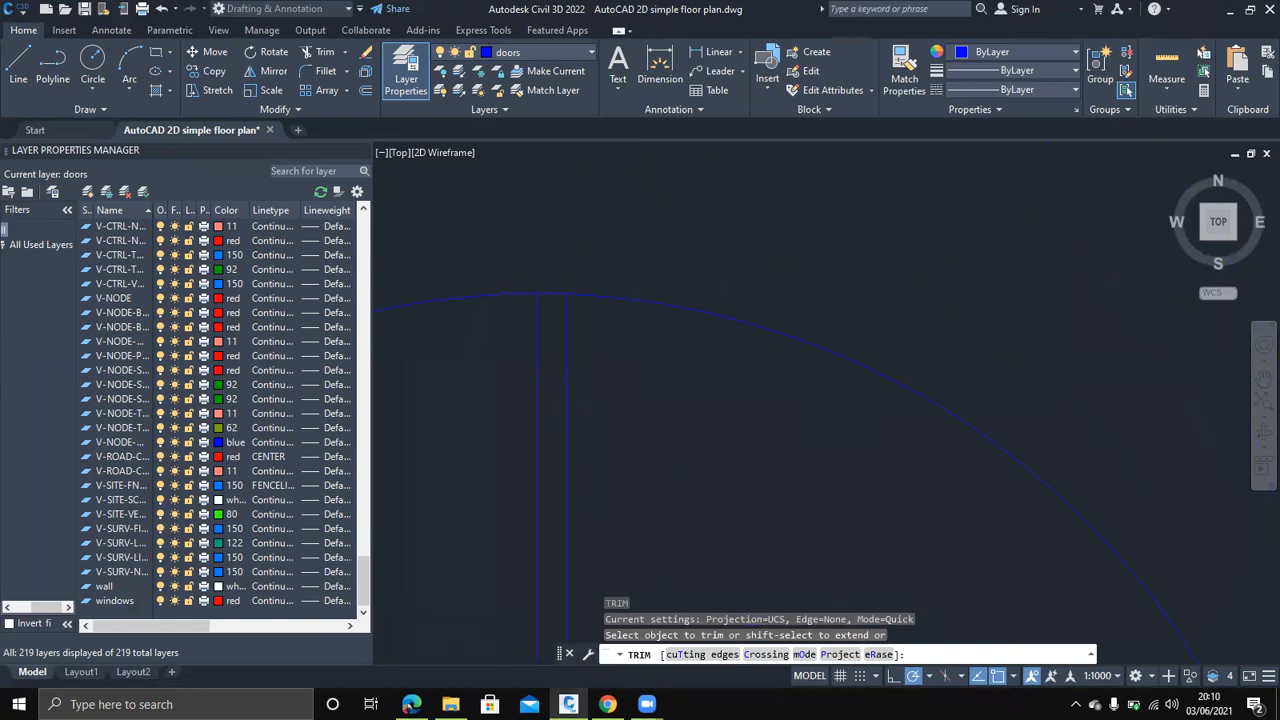
scroll(680, 548, "up", 3)
left_click(771, 326)
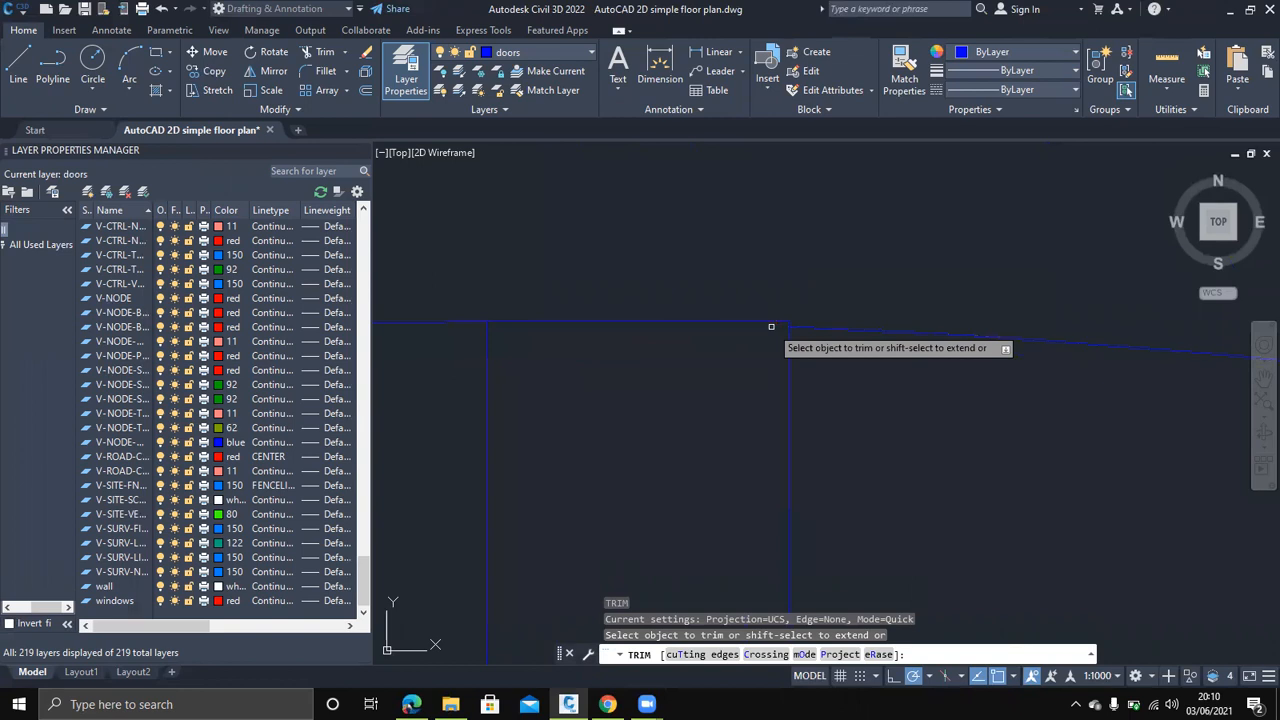
Trim the parts of the circle that run along and inside the right jamb
middle_click_drag(853, 400, 876, 183)
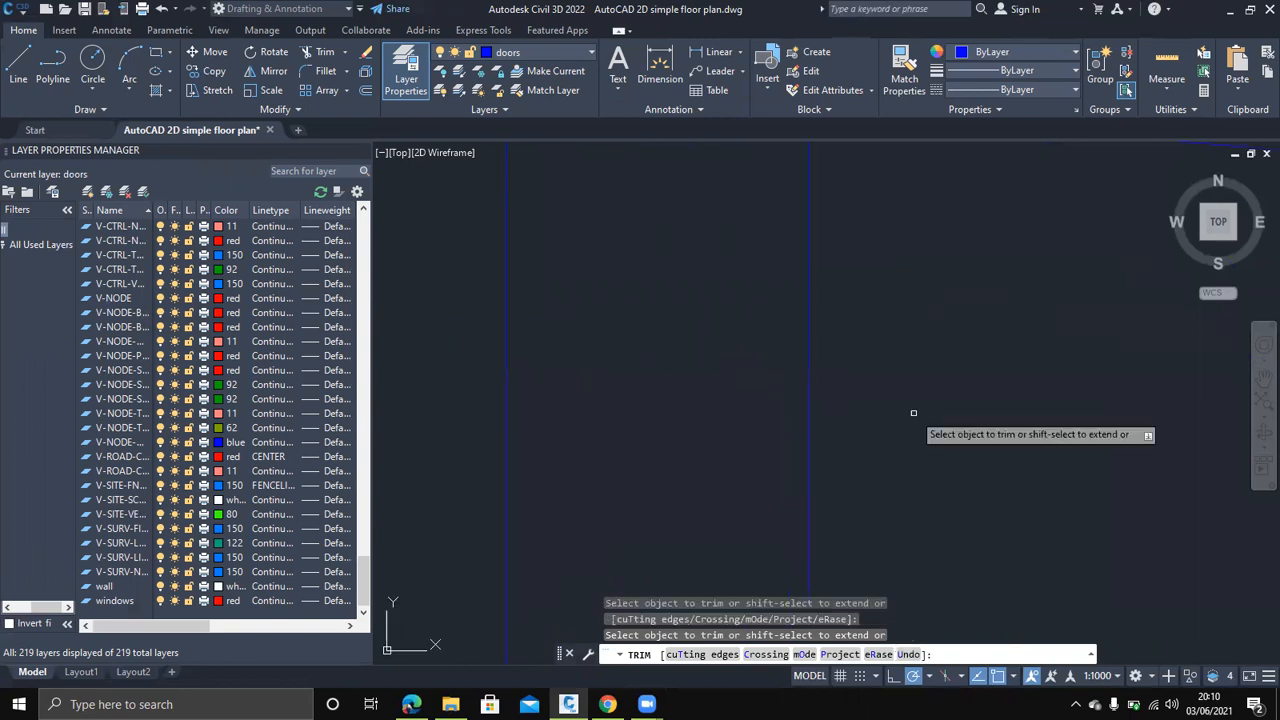
scroll(914, 415, "down", 6)
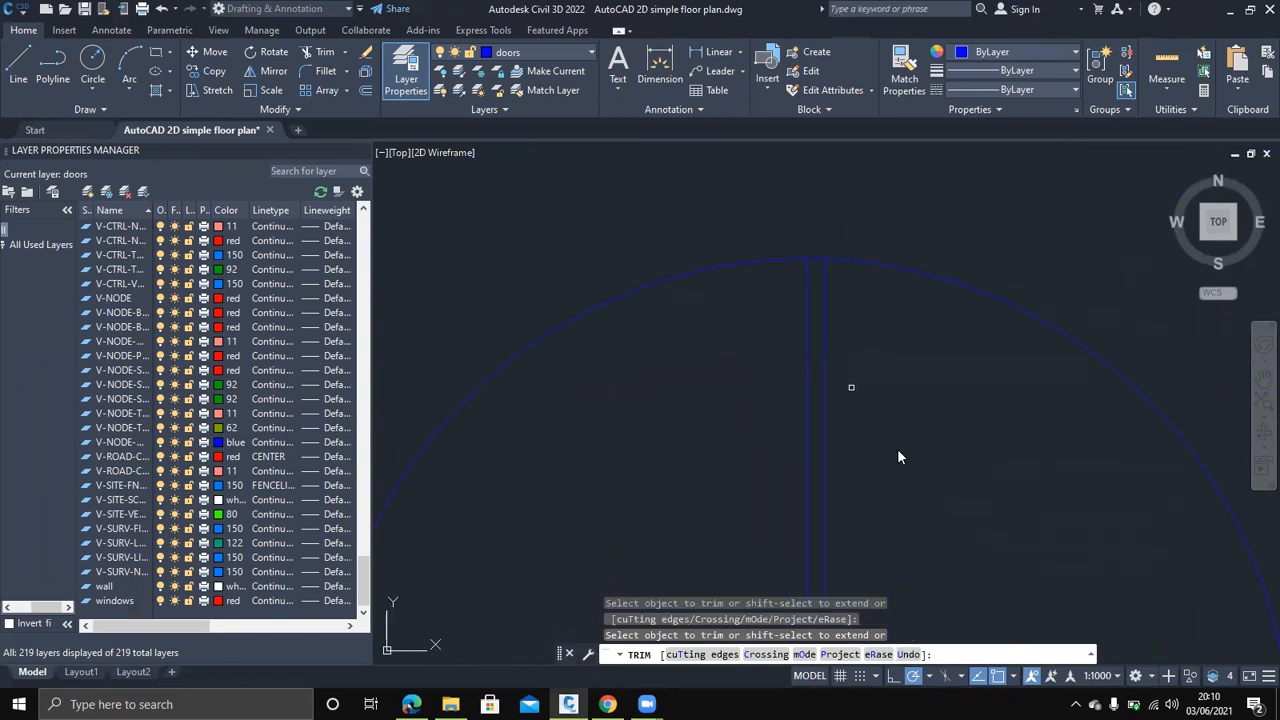
middle_click_drag(920, 484, 870, 202)
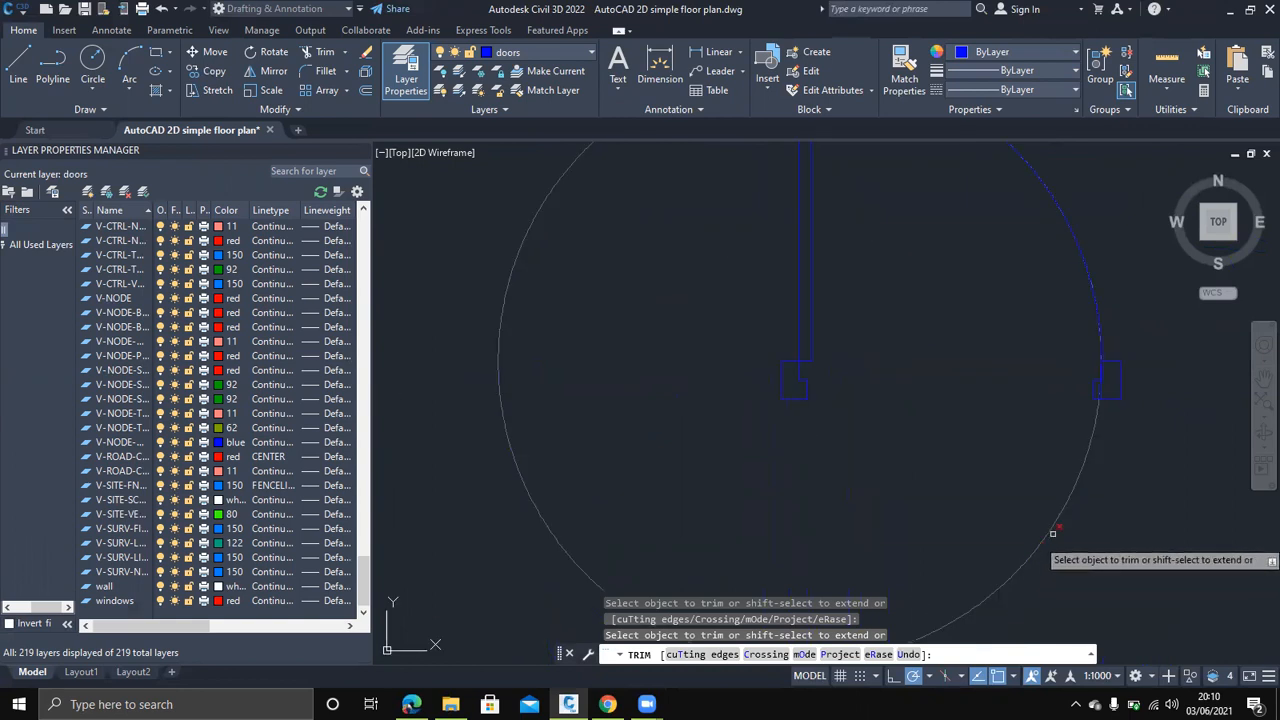
middle_click_drag(1086, 513, 961, 554)
scroll(983, 480, "up", 8)
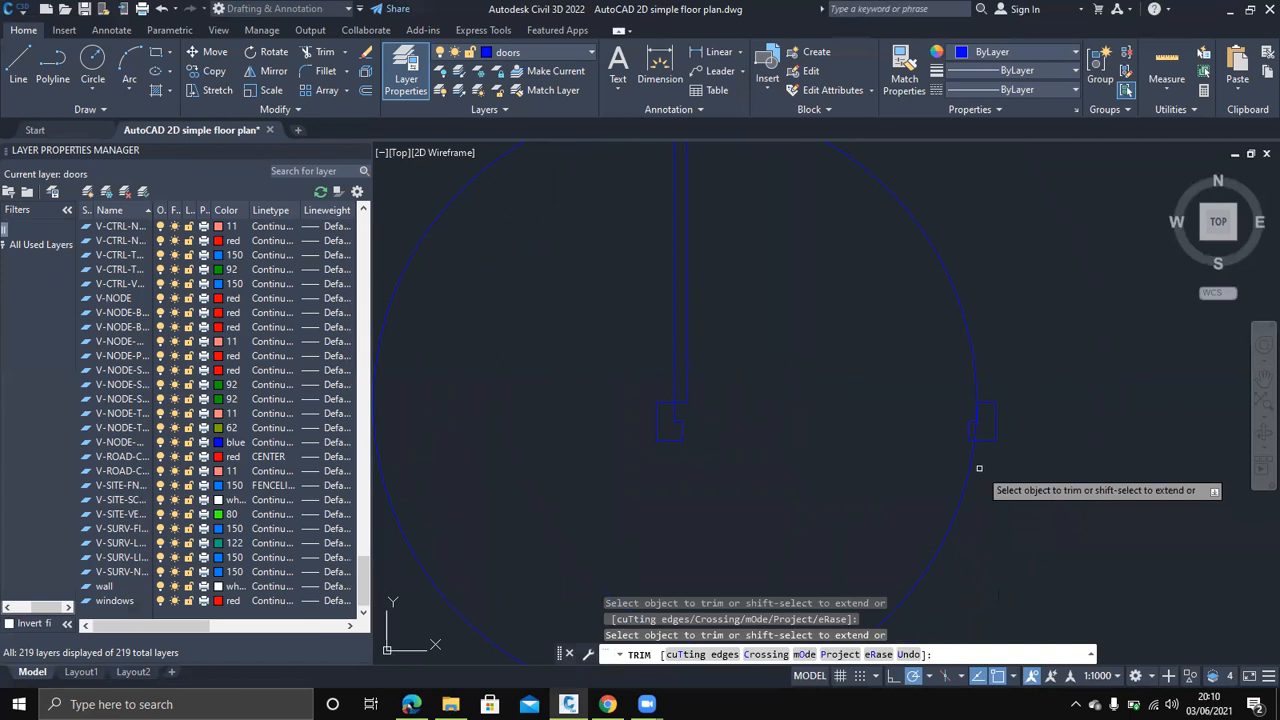
scroll(983, 297, "up", 2)
middle_click_drag(1024, 283, 964, 560)
left_click(945, 472)
left_click(938, 542)
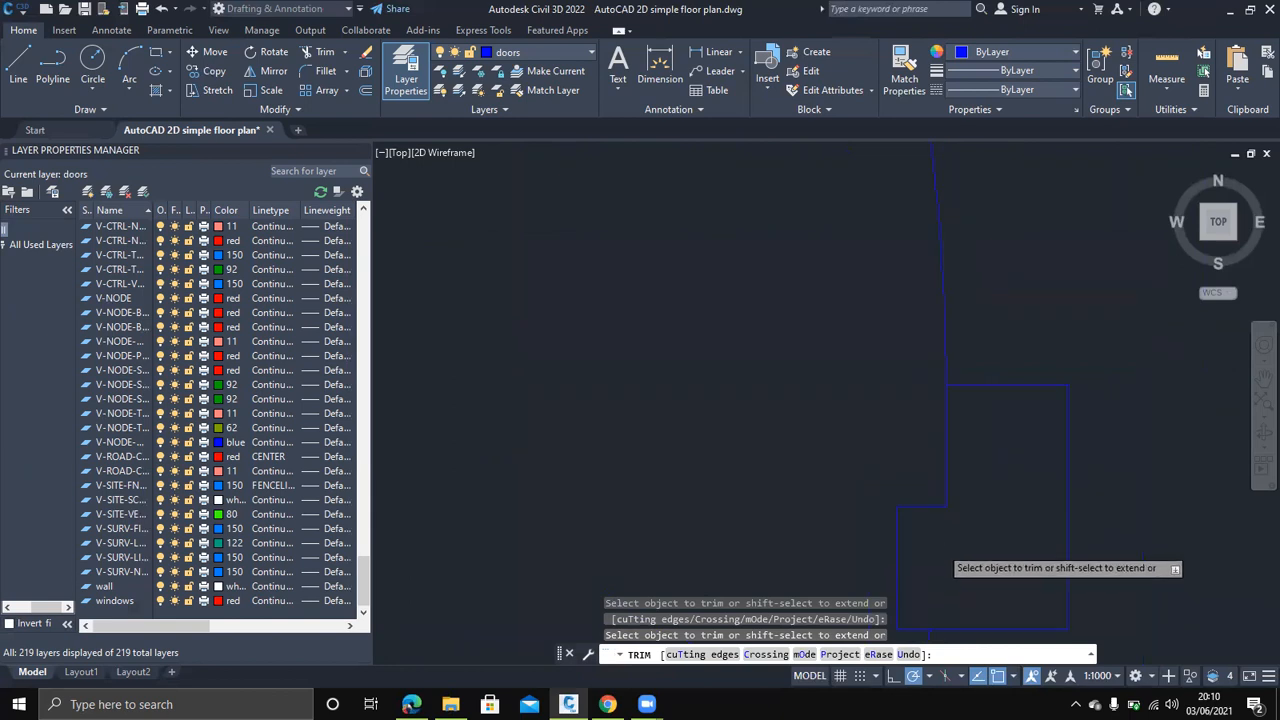
Trim away the rest of the circle so only the swing arc from the leaf's top to the right jamb remains, and end trimming
scroll(710, 458, "down", 3)
middle_click_drag(710, 458, 915, 363)
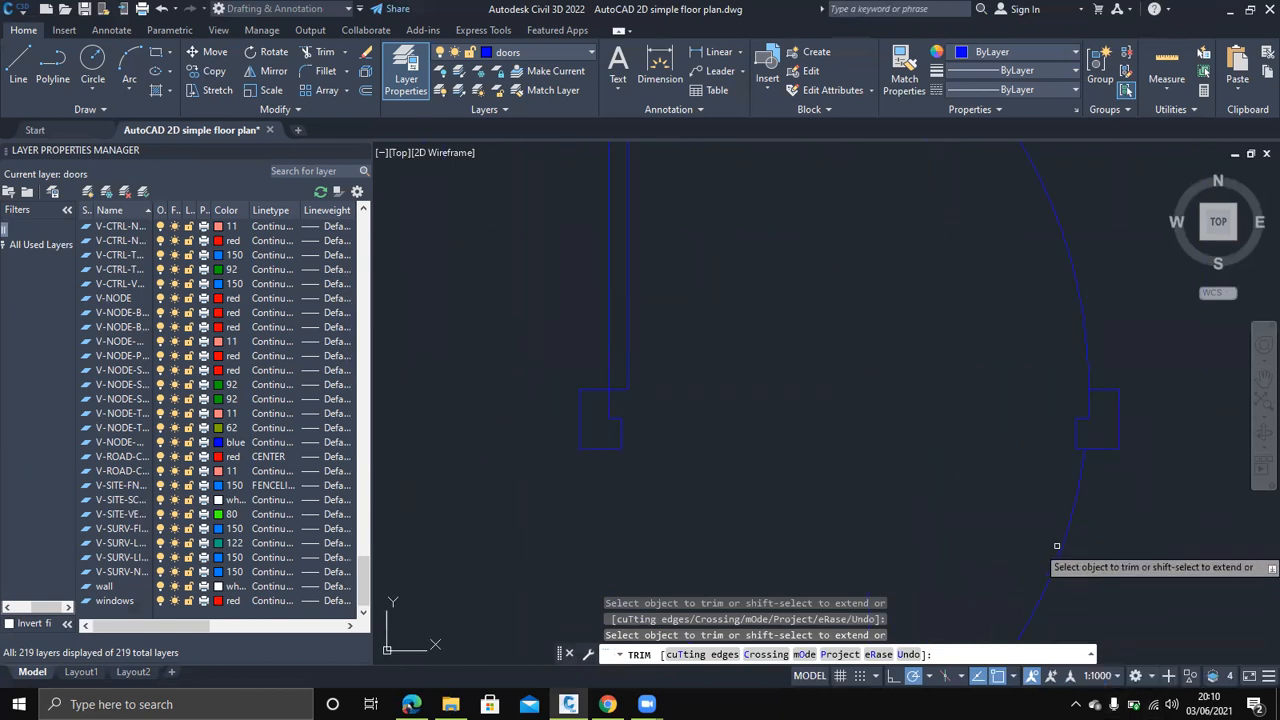
scroll(984, 573, "down", 6)
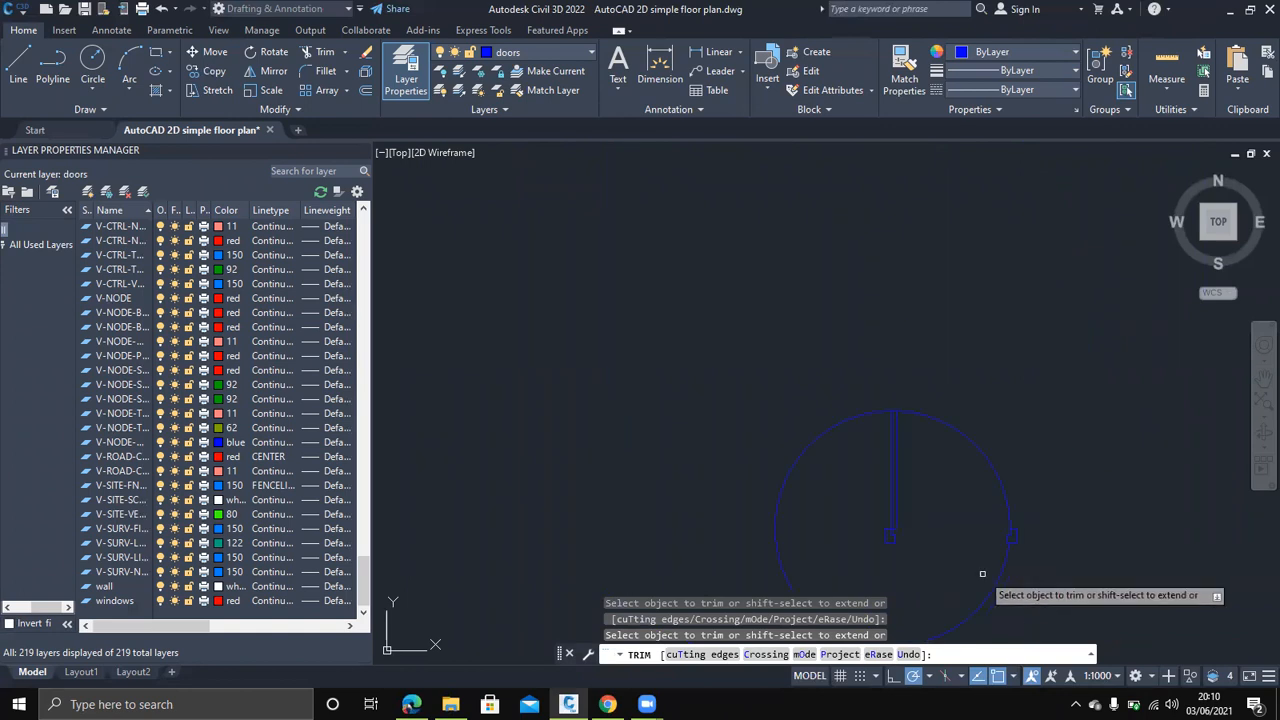
left_click(847, 421)
middle_click_drag(969, 532, 890, 471)
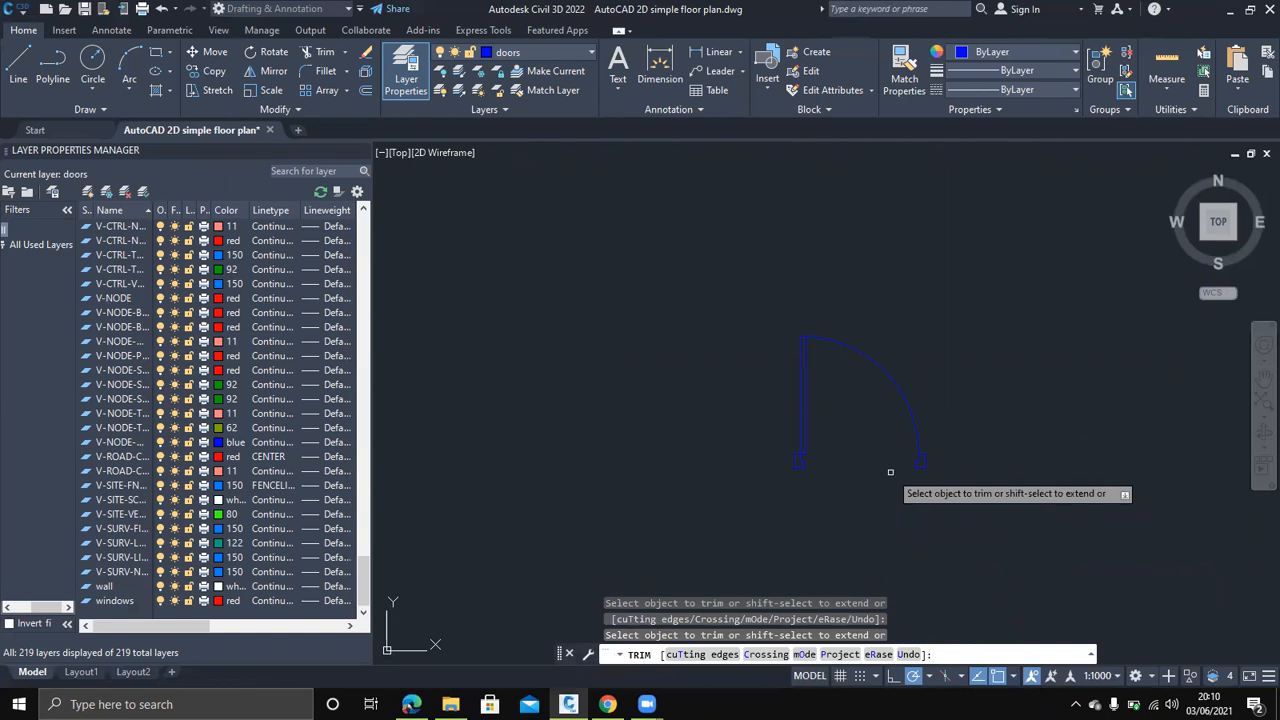
key("Return")
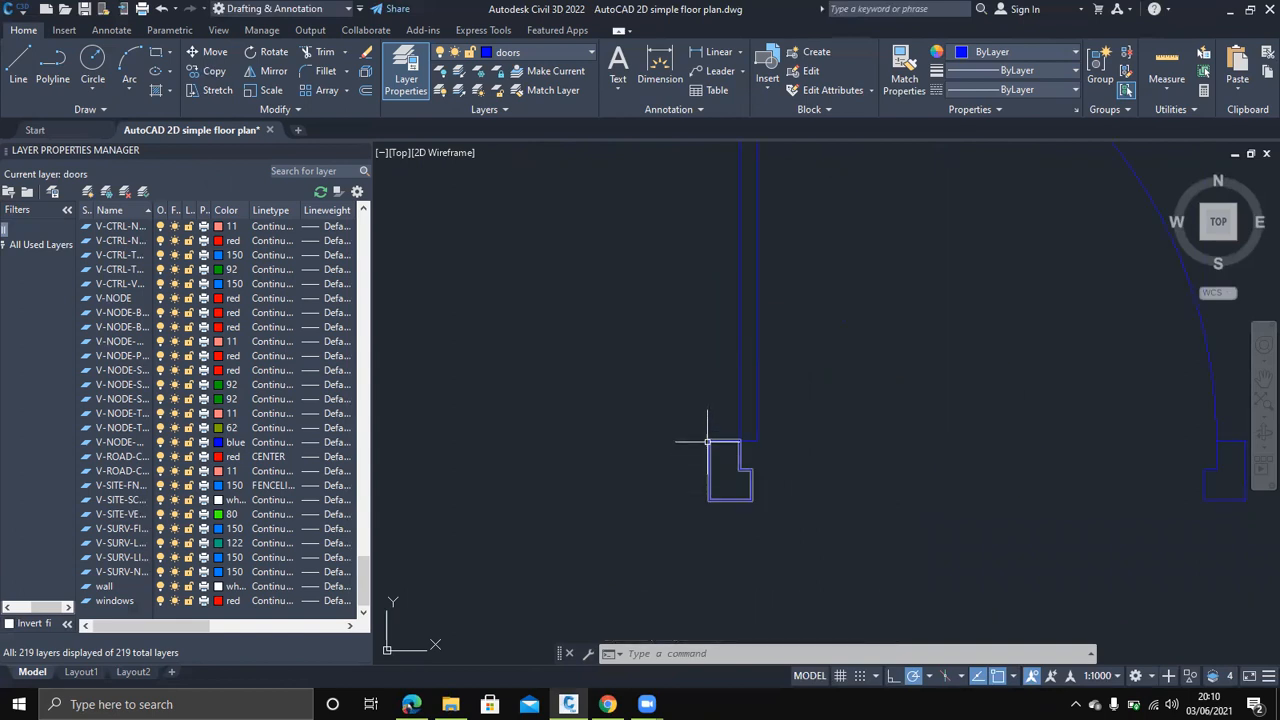
Select the complete door with jambs, leaf and swing arc, and start defining it as a block named "door"
middle_click_drag(778, 468, 729, 618)
middle_click_drag(737, 234, 758, 340)
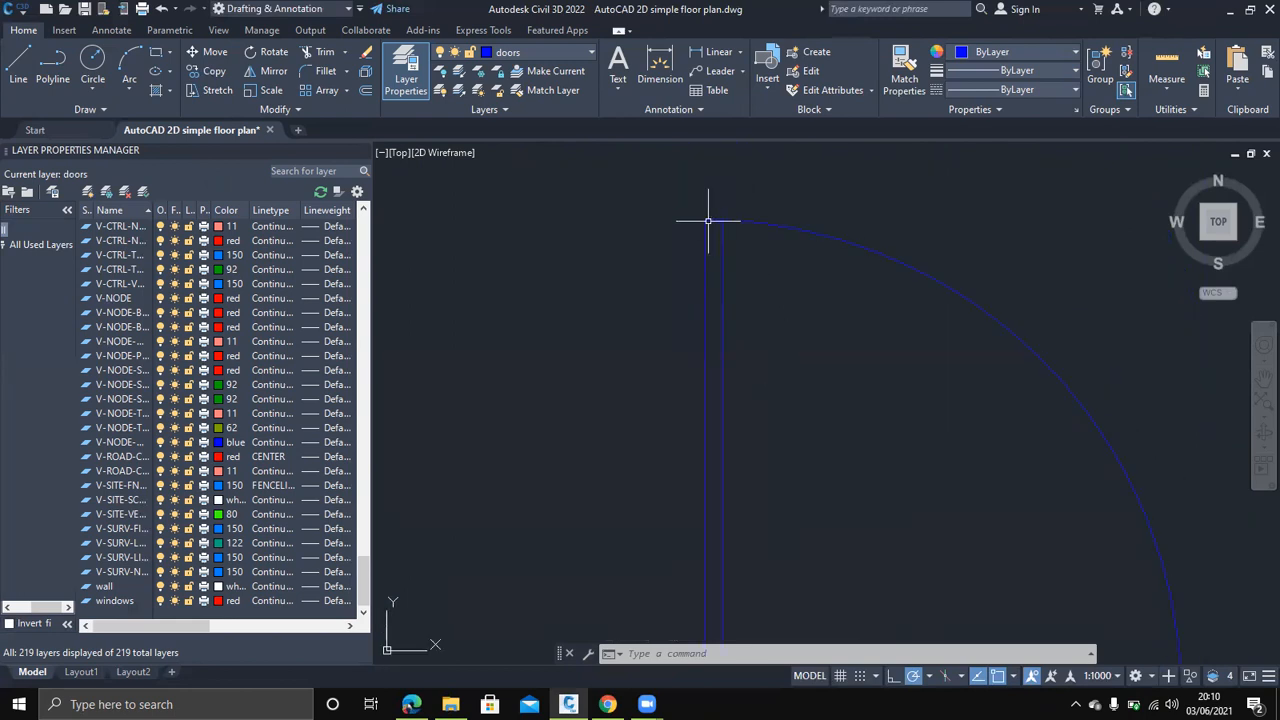
scroll(787, 395, "down", 2)
mouse_move(787, 395)
middle_mouse_down()
mouse_move(791, 371)
mouse_move(776, 373)
middle_mouse_up()
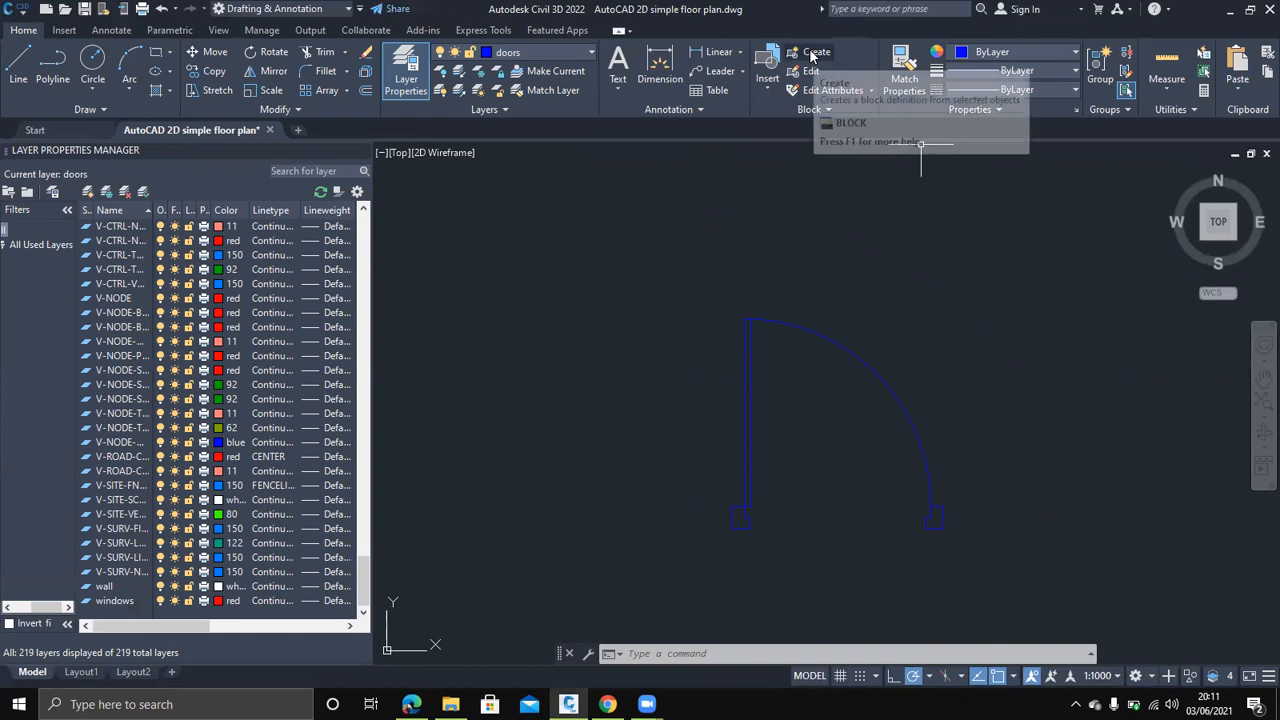
left_click(1007, 568)
left_click(638, 272)
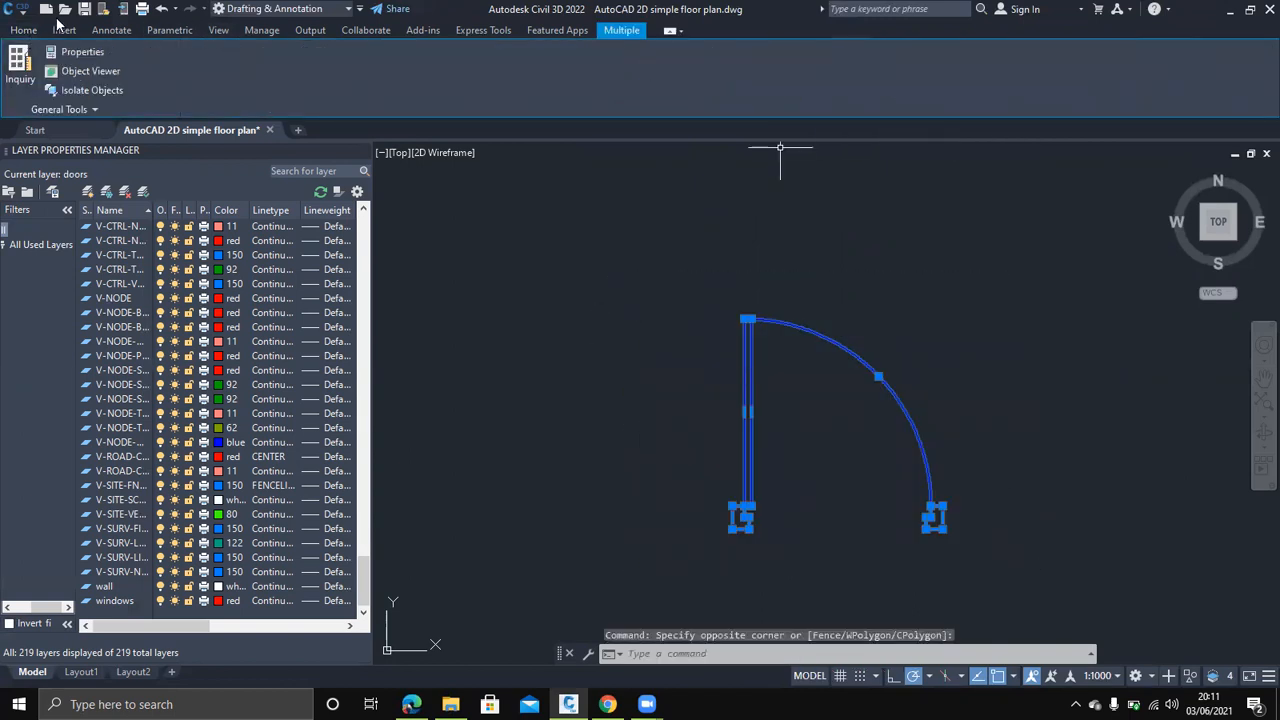
left_click(14, 29)
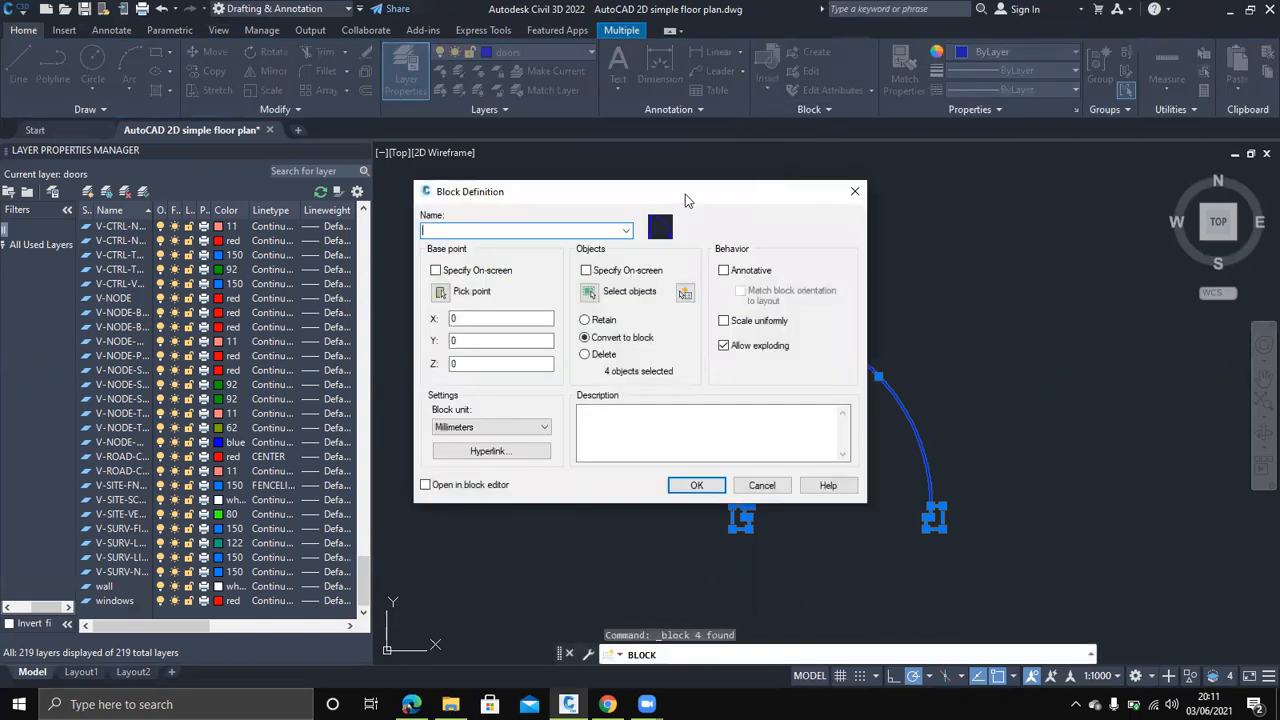
left_click_drag(686, 195, 842, 98)
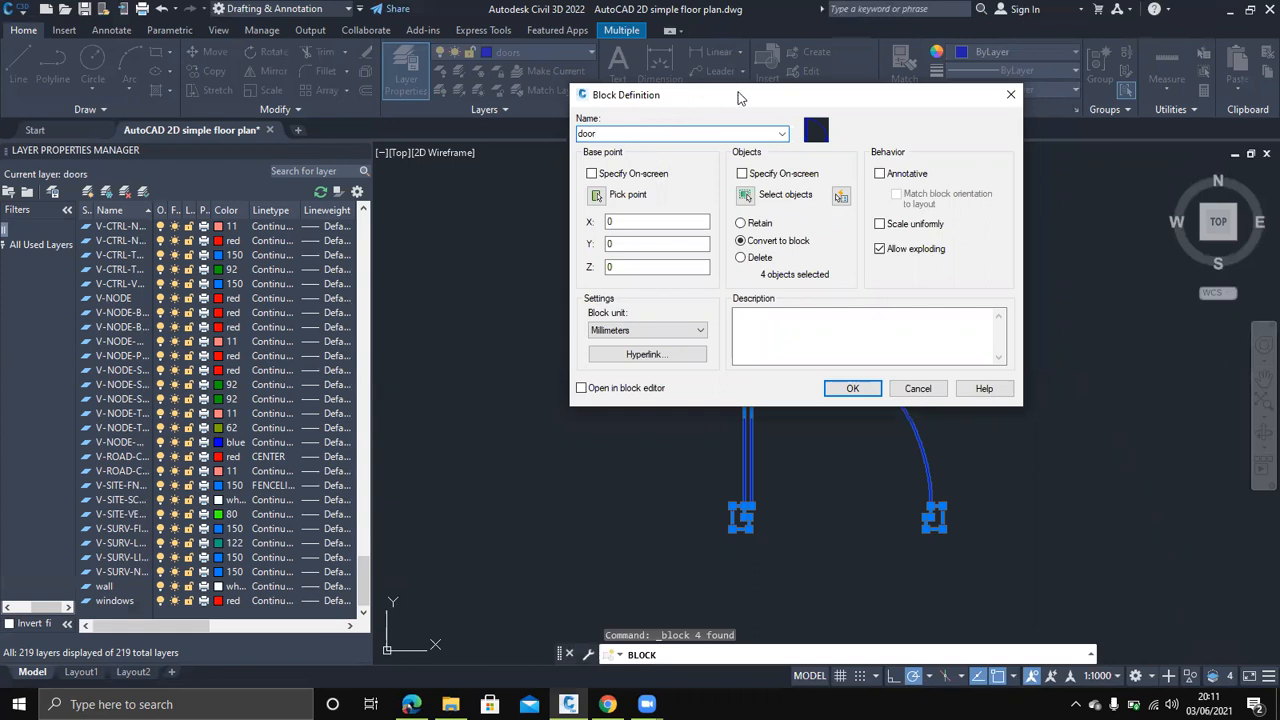
left_click_drag(738, 103, 663, 153)
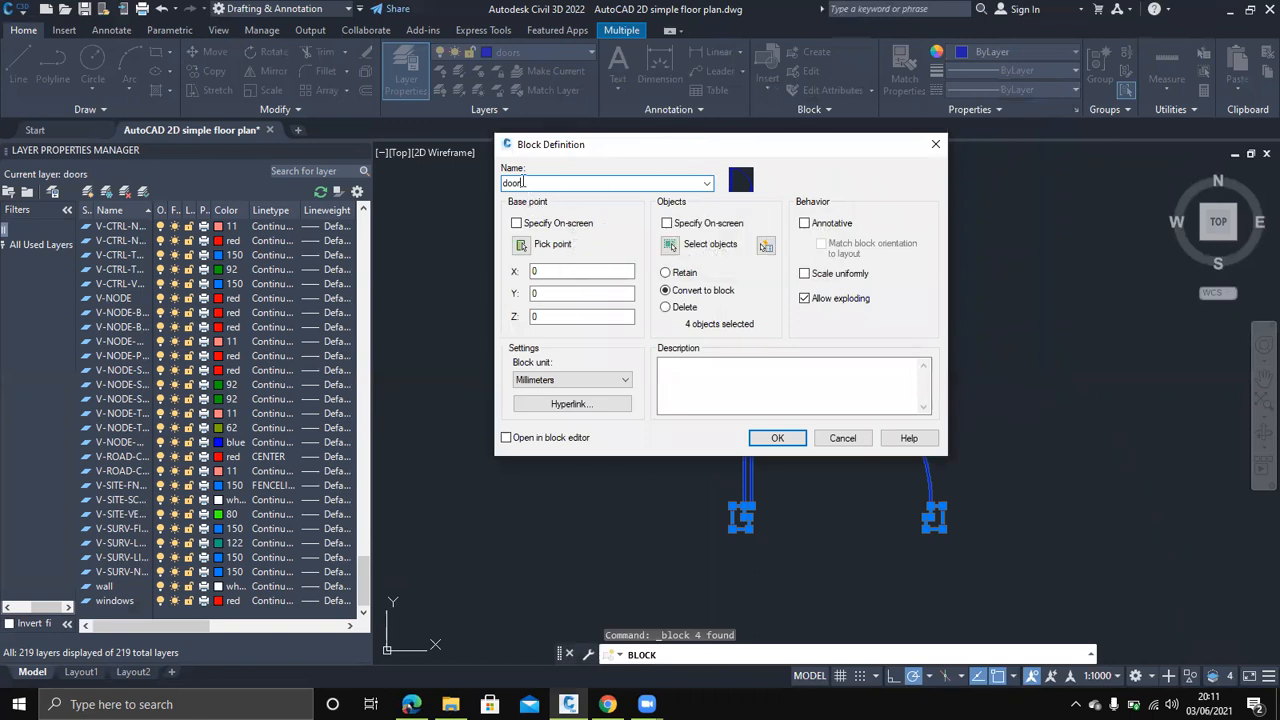
Set the block's base point at the left jamb's lower outer corner and create the block
left_click(521, 245)
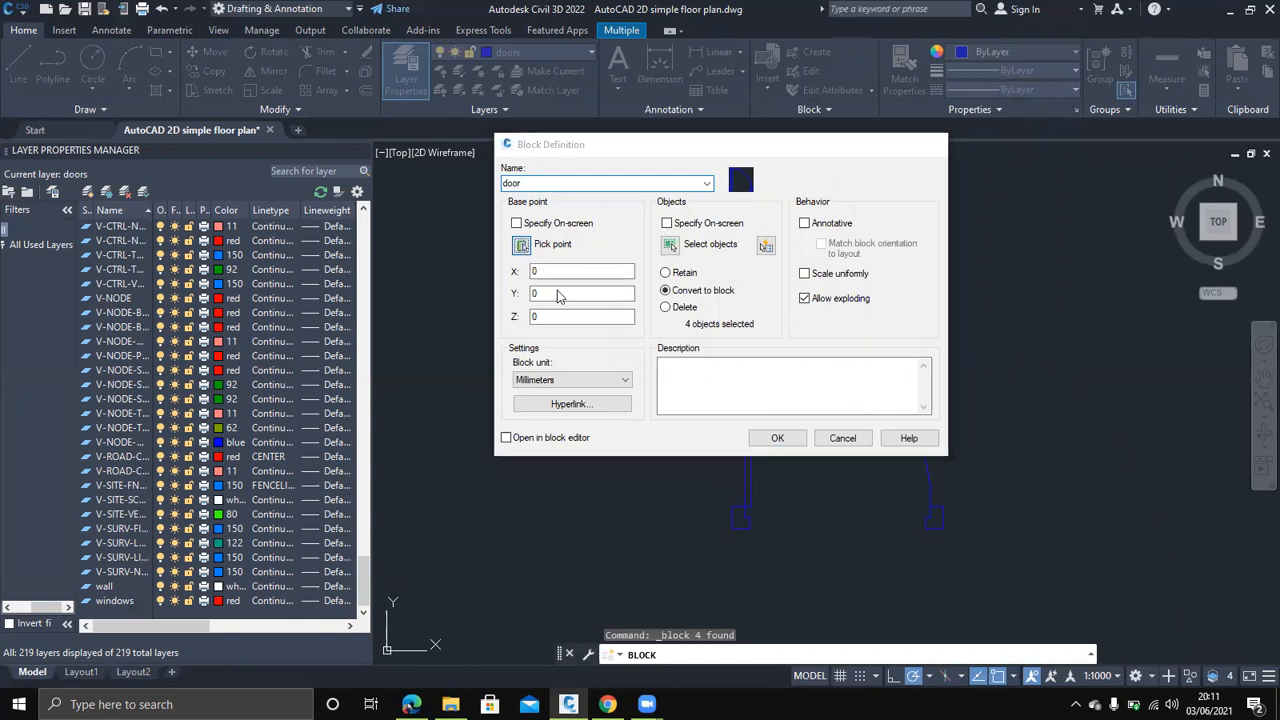
left_click(733, 528)
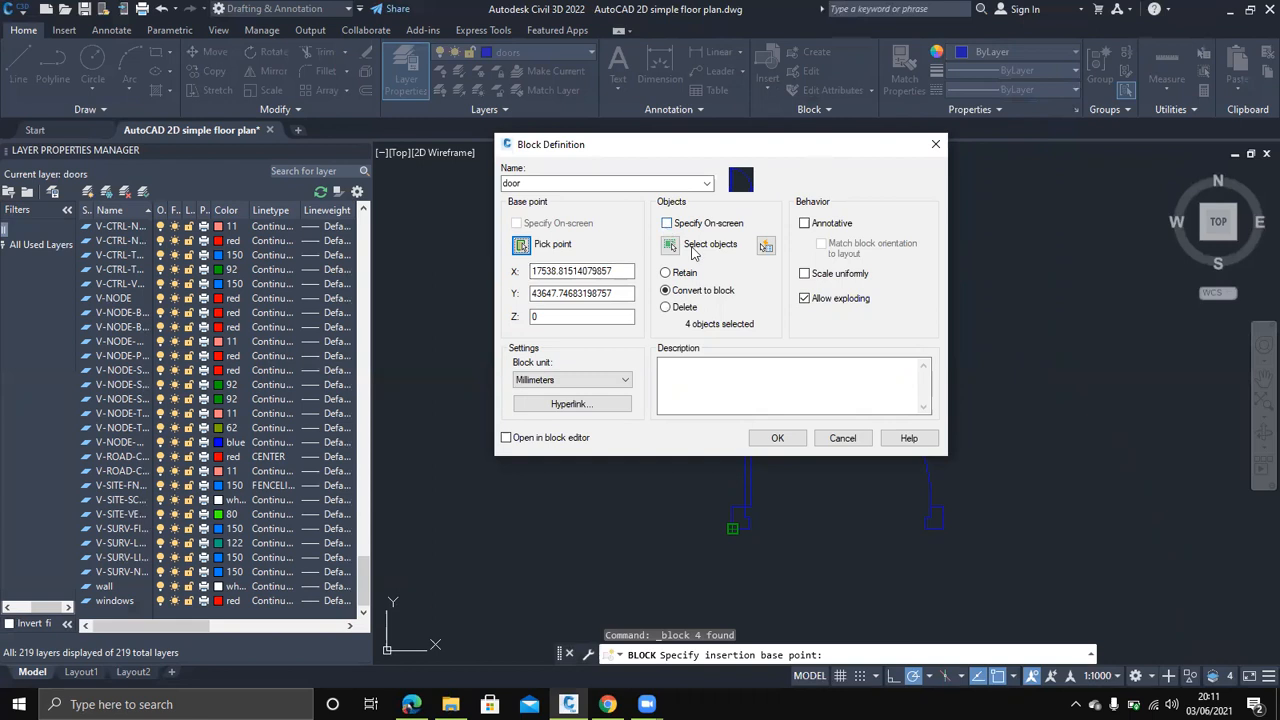
left_click(781, 438)
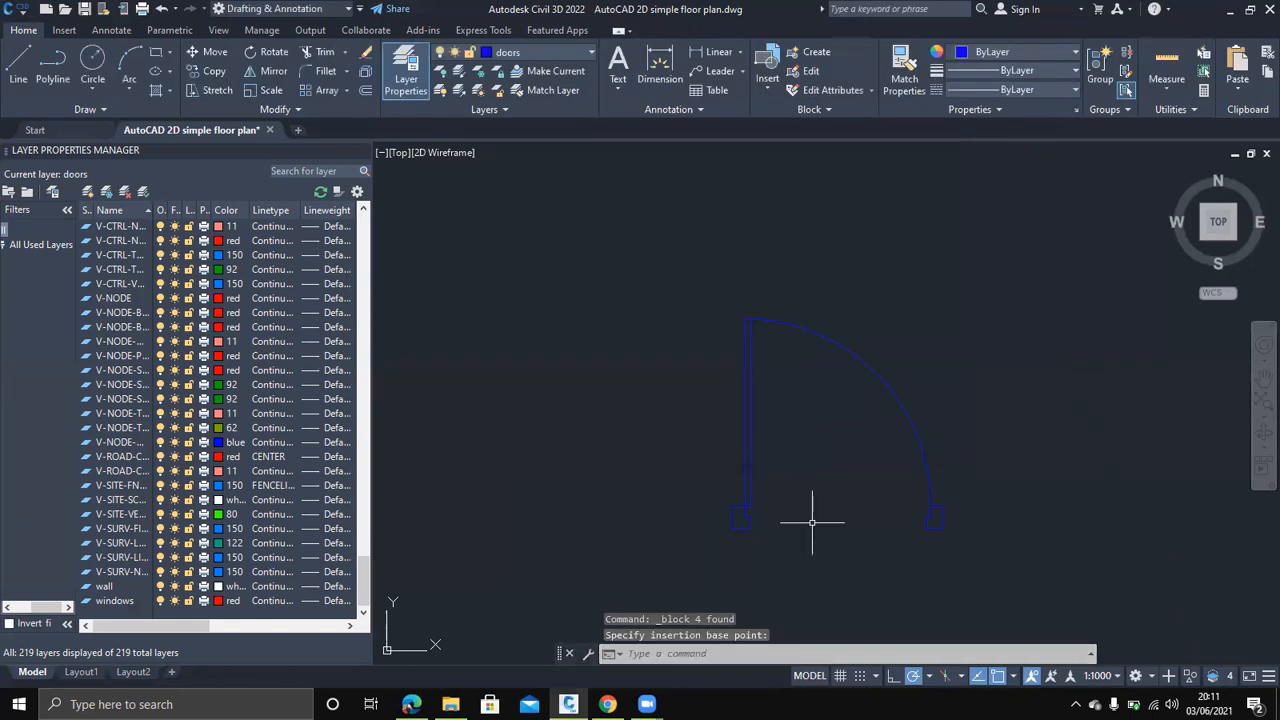
Select the new door block and examine its single base-point grip and its size beside the floor plan
left_click(738, 527)
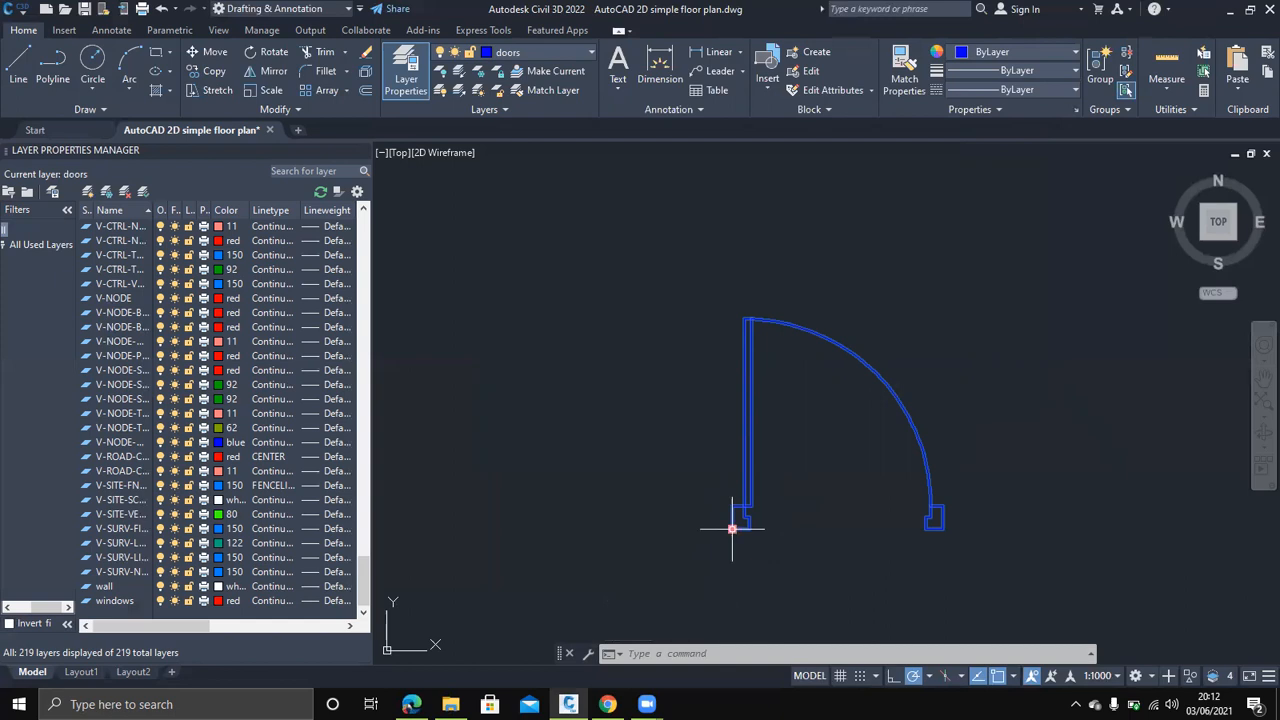
scroll(888, 494, "down", 2)
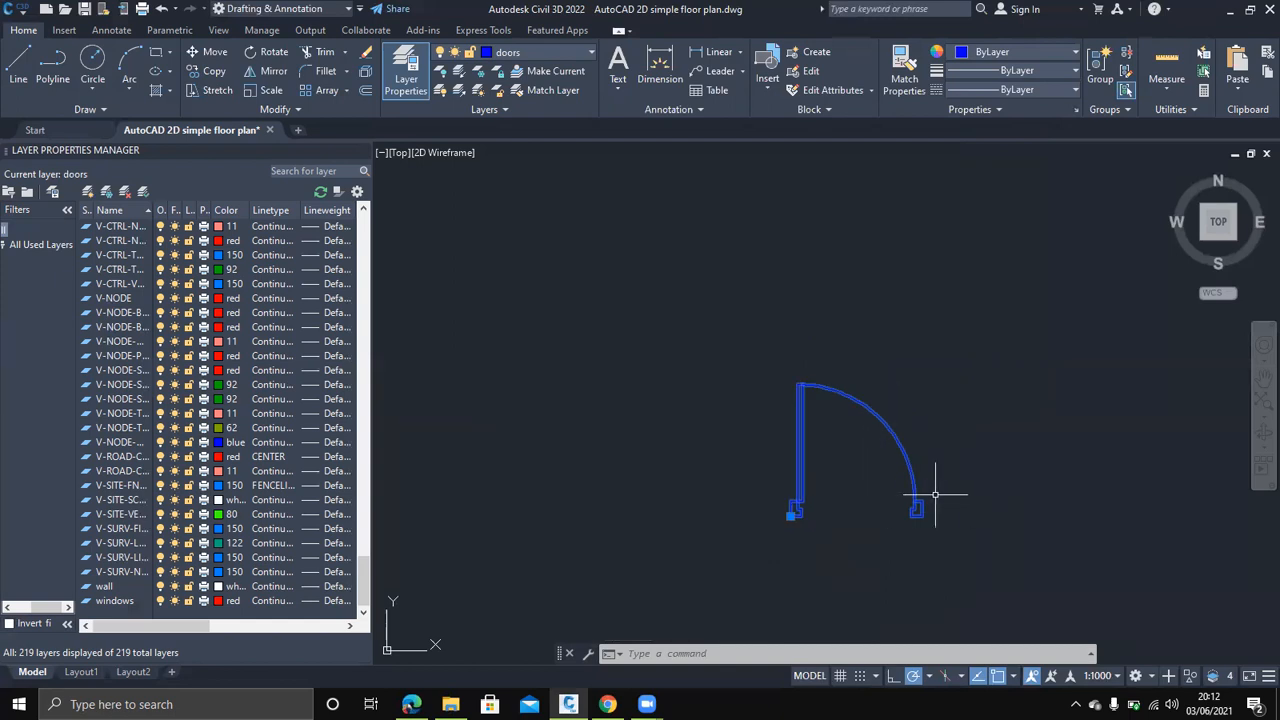
scroll(945, 489, "down", 2)
middle_click_drag(945, 489, 814, 474)
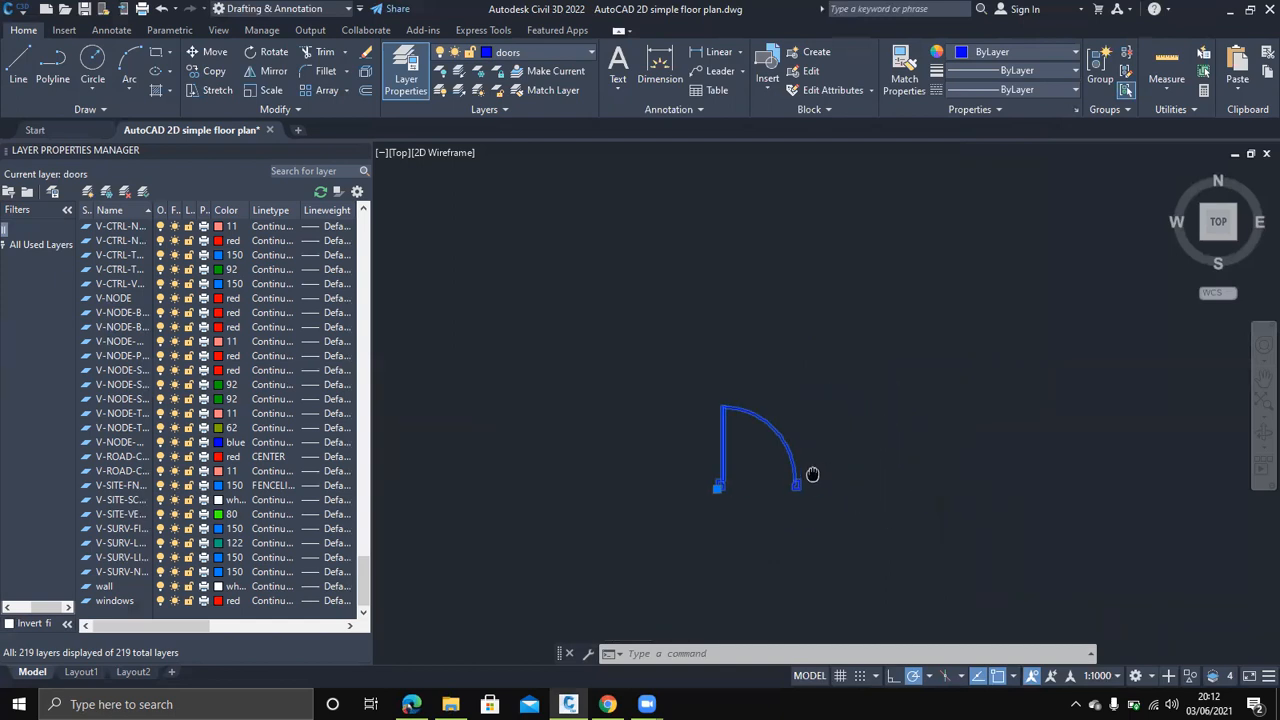
scroll(866, 462, "down", 2)
scroll(866, 461, "down", 2)
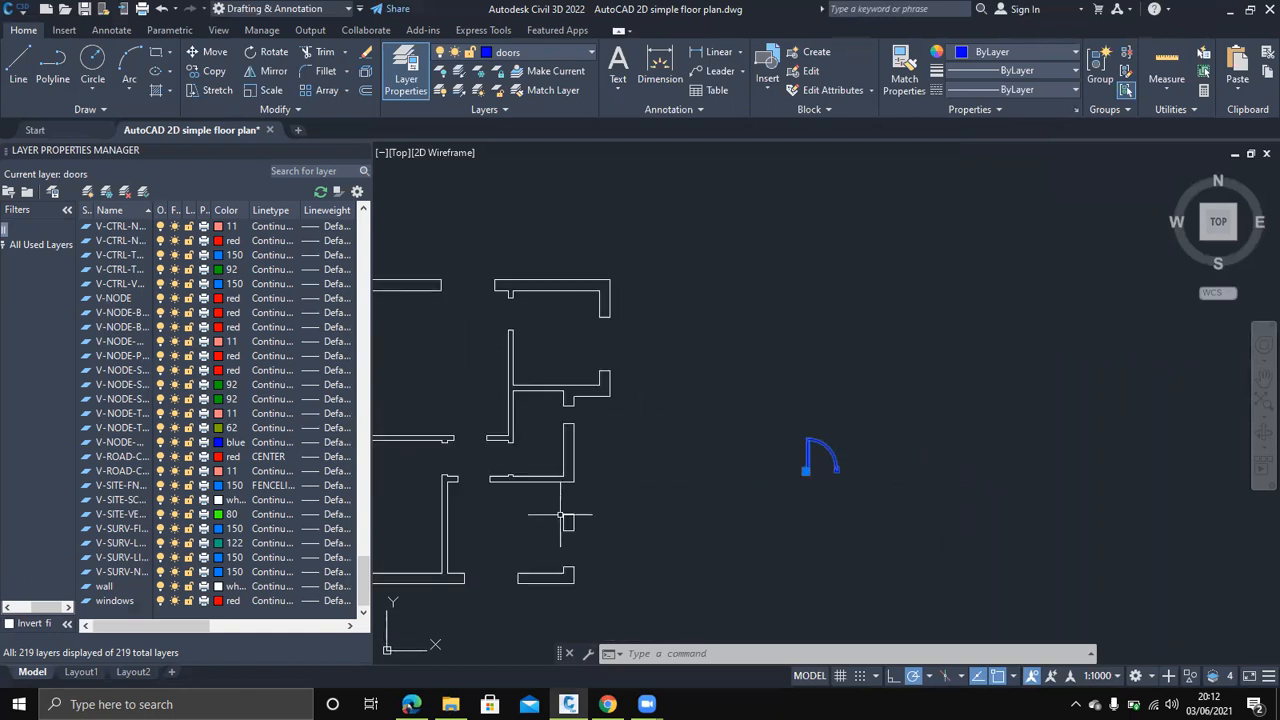
middle_click_drag(589, 495, 680, 480)
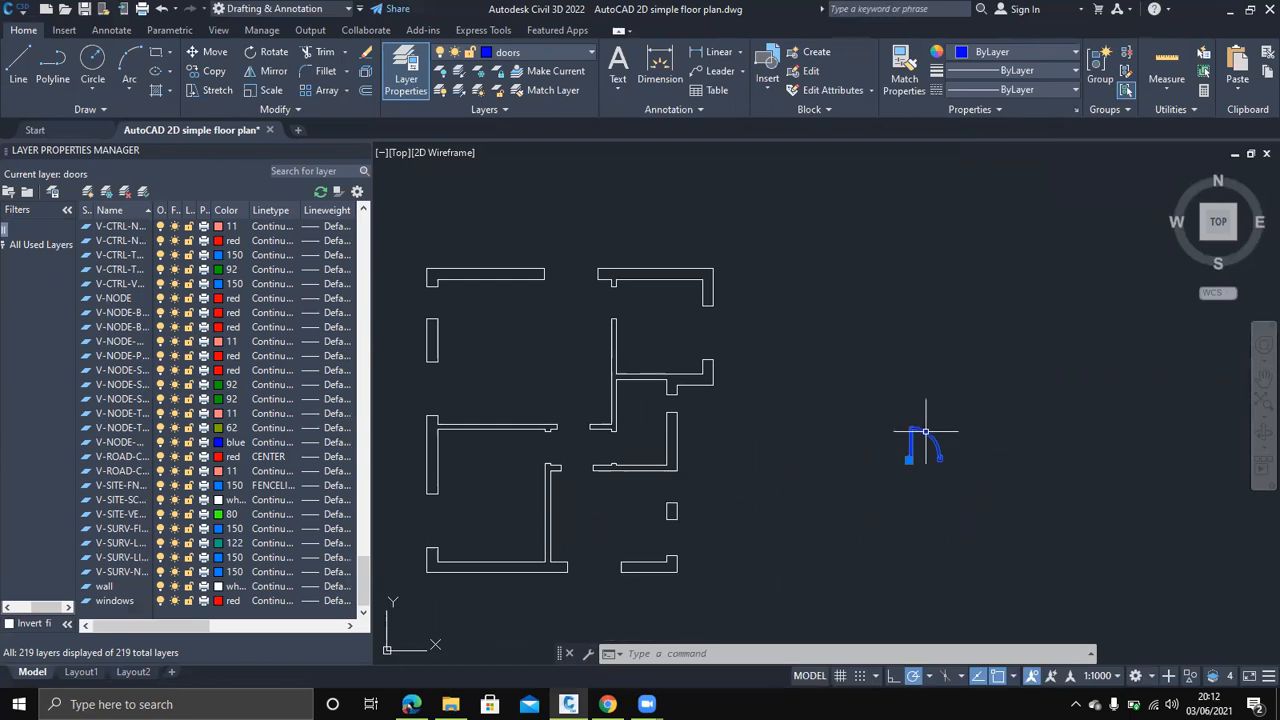
middle_click_drag(925, 432, 868, 432)
scroll(868, 430, "up", 3)
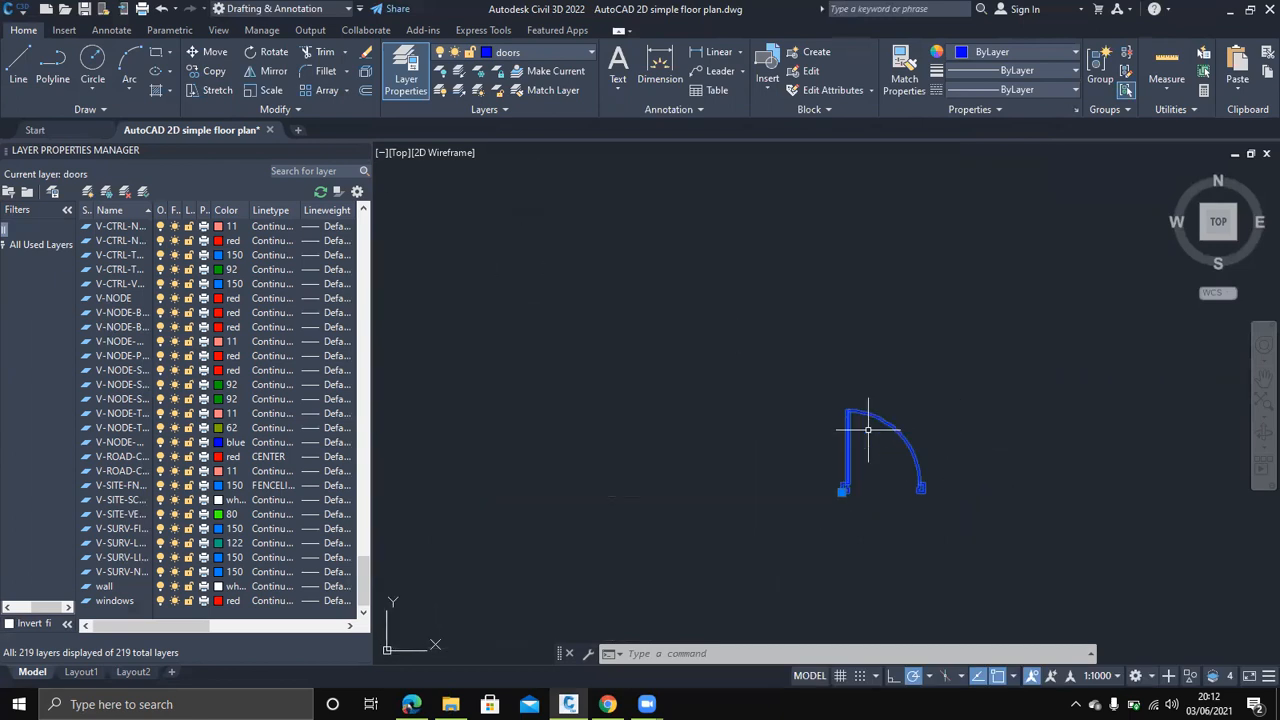
middle_click_drag(957, 479, 922, 425)
key("Escape")
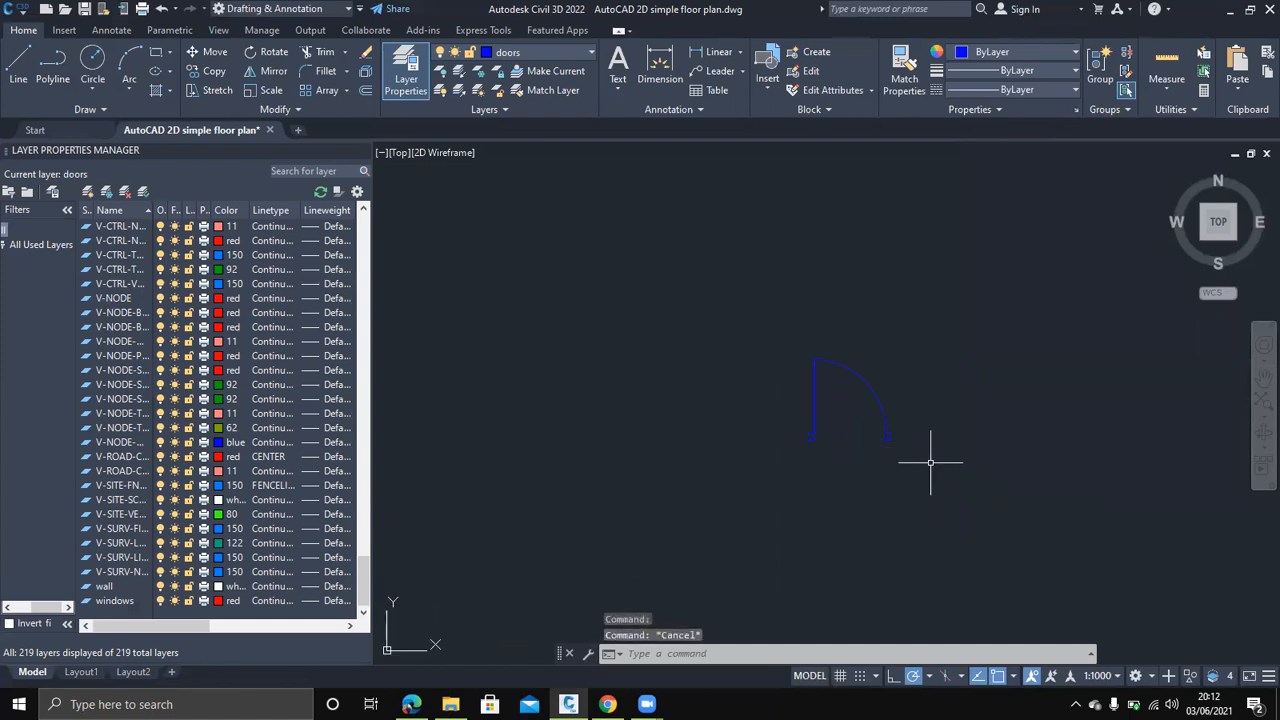
Select the door block beside the floor plan
scroll(930, 462, "down", 5)
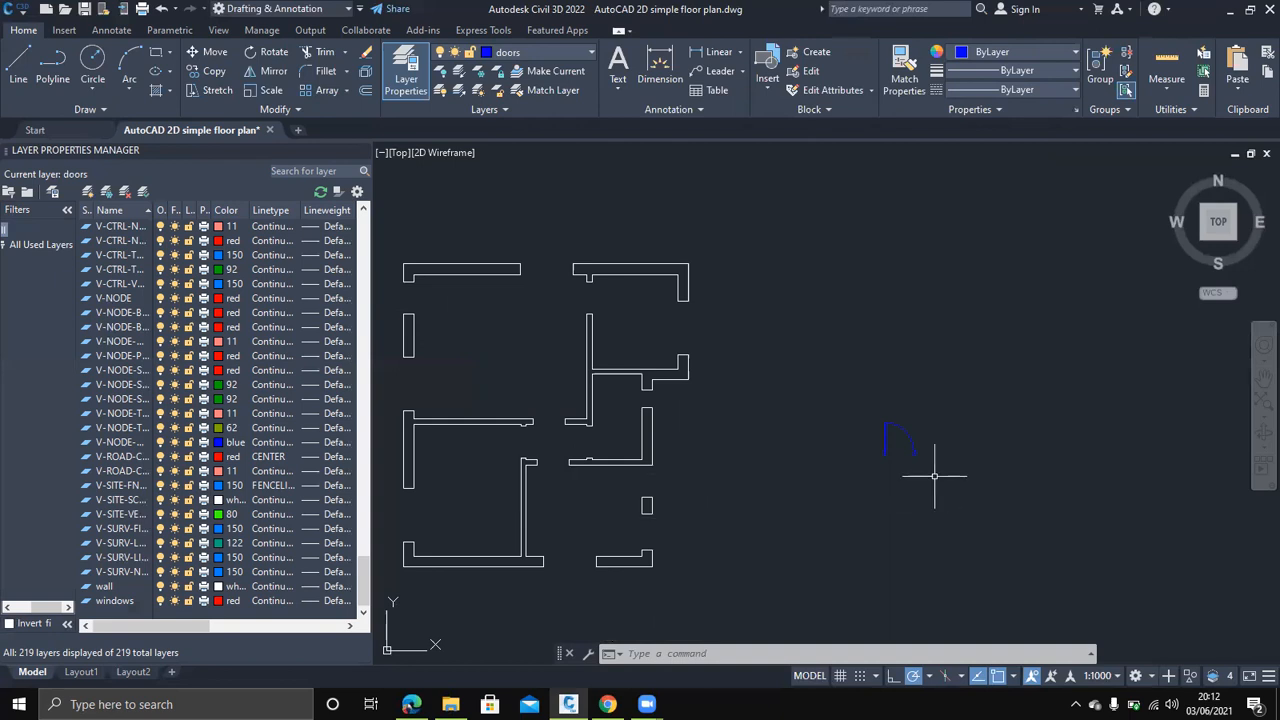
left_click(950, 475)
left_click(838, 396)
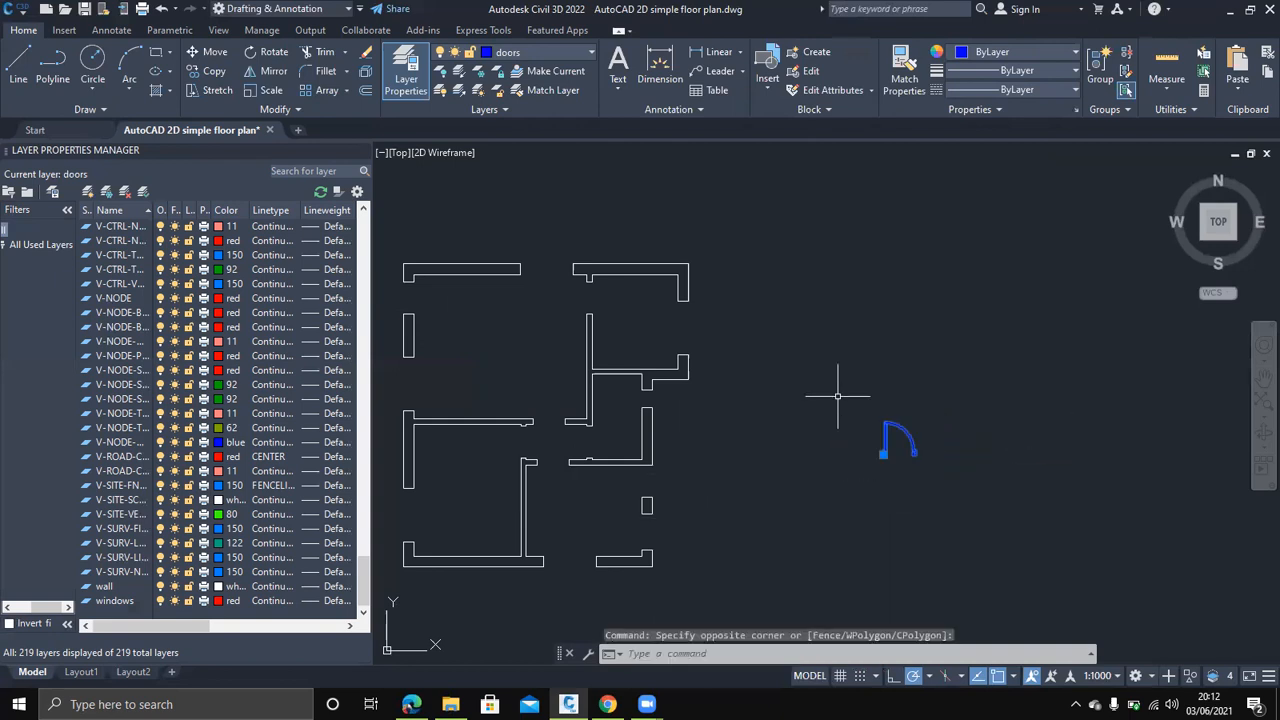
type("b")
key("Return")
key("Escape")
key("Escape")
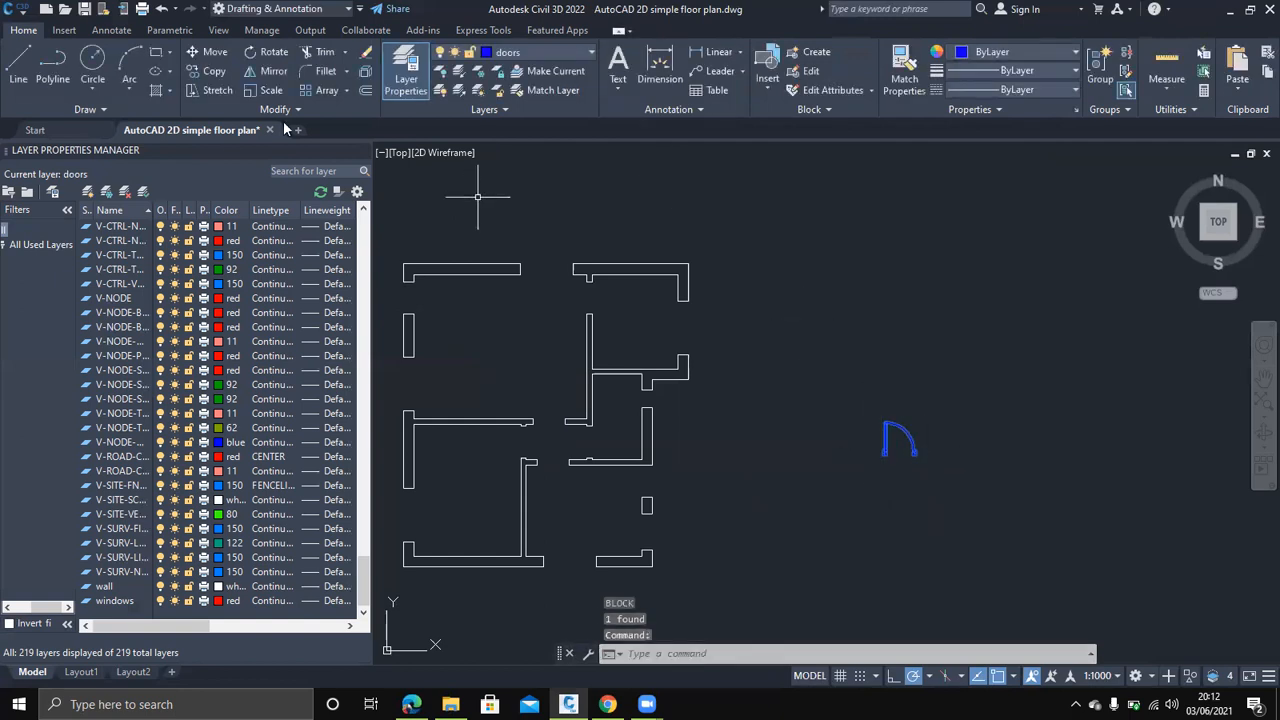
Copy the selected door block once, about 1500 mm to its right, using its lower-left jamb corner as base point
left_click(210, 72)
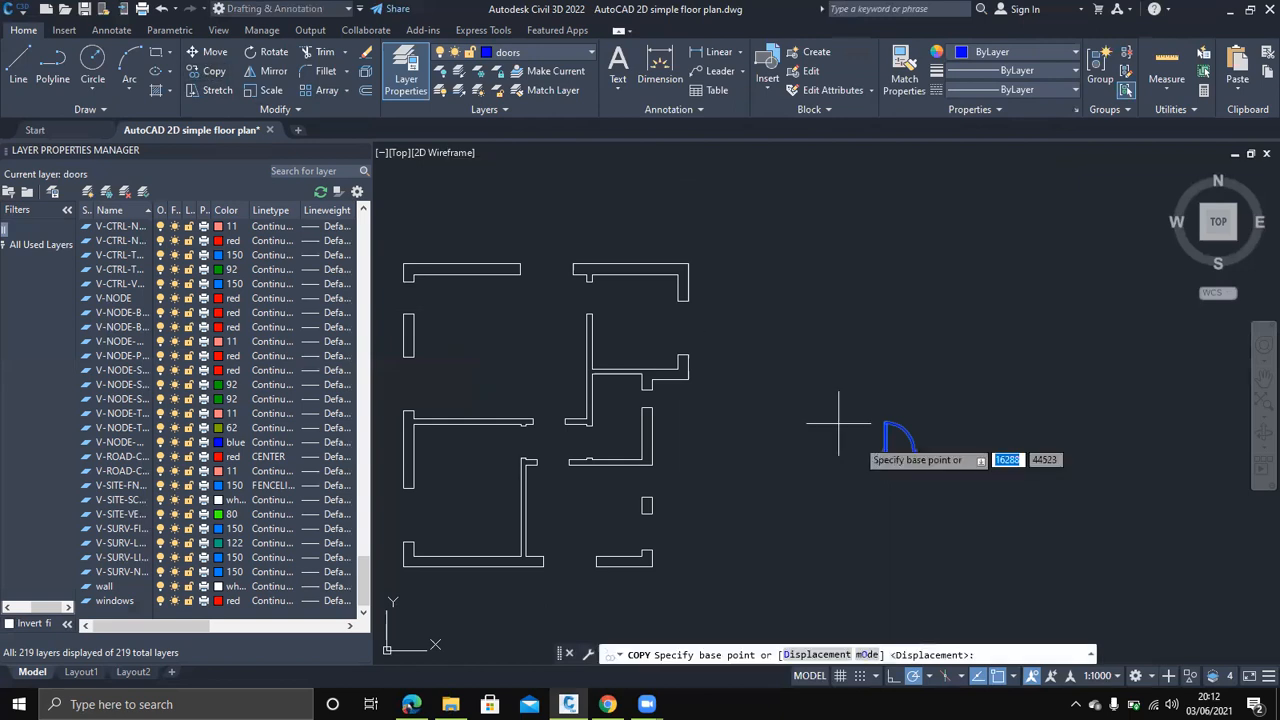
left_click(885, 455)
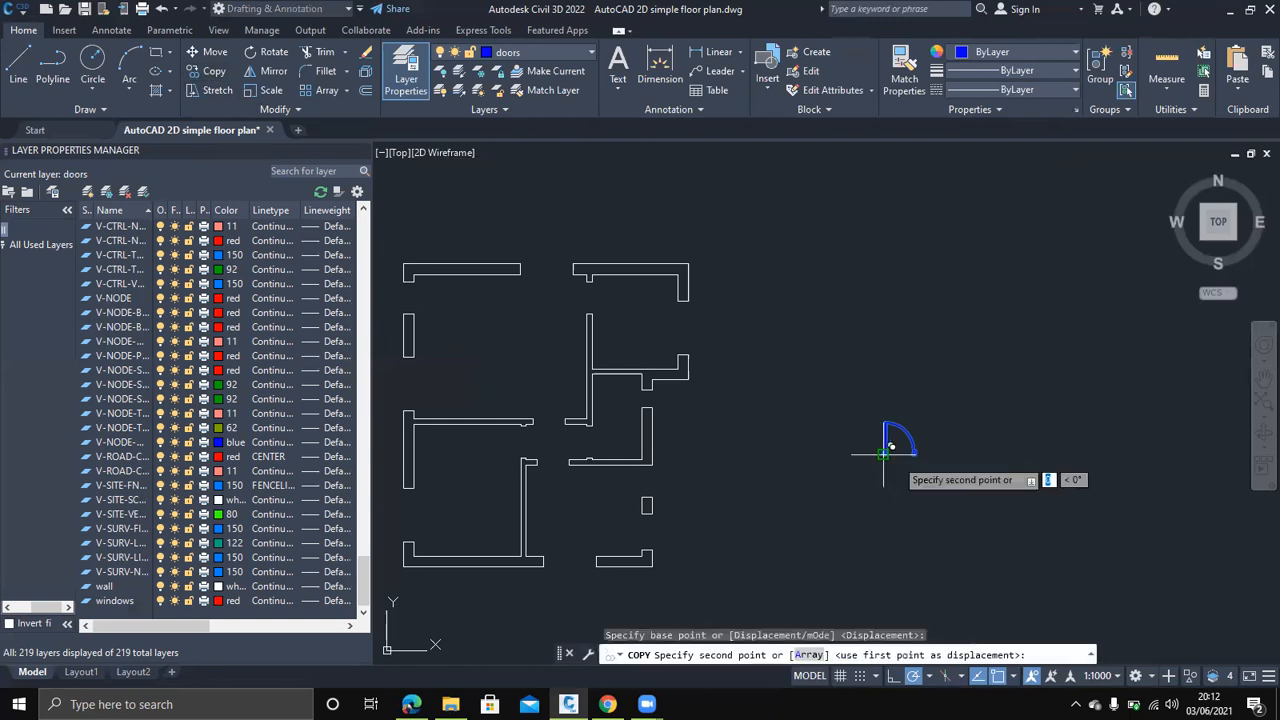
left_click(937, 455)
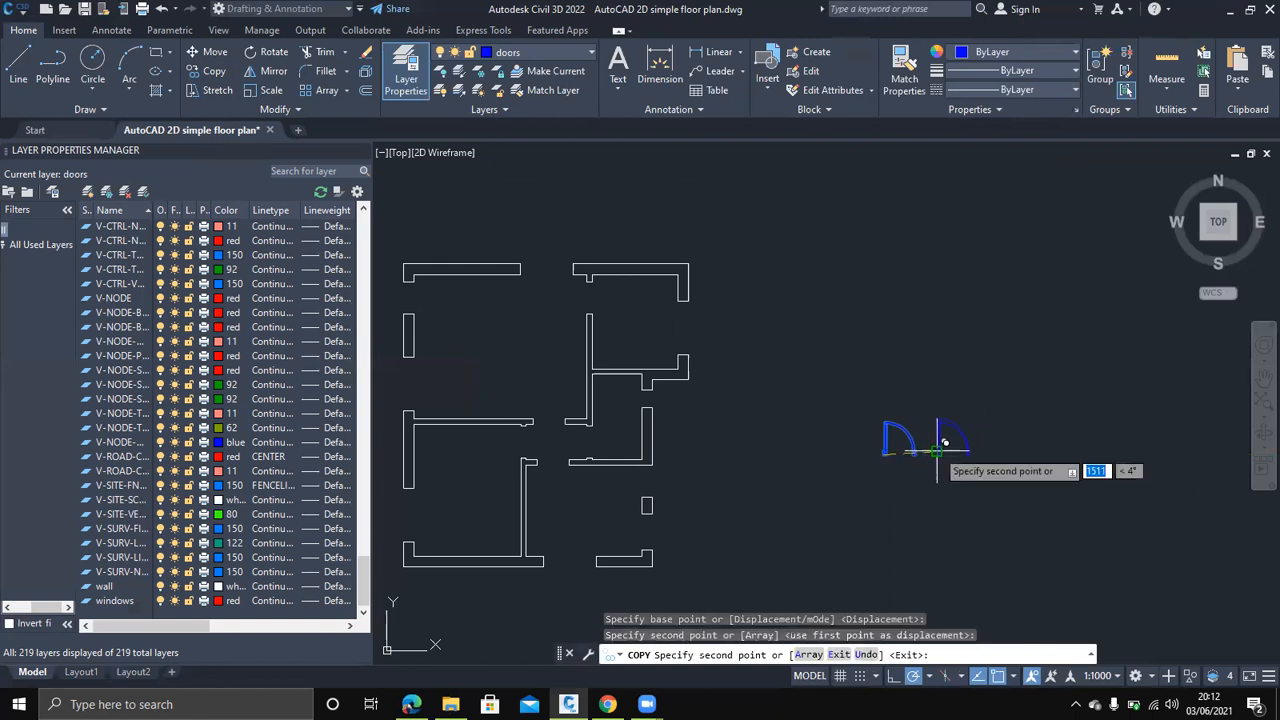
key("Escape")
Mirror both doors downward about a horizontal line just below them, keeping the source doors
scroll(951, 463, "up", 2)
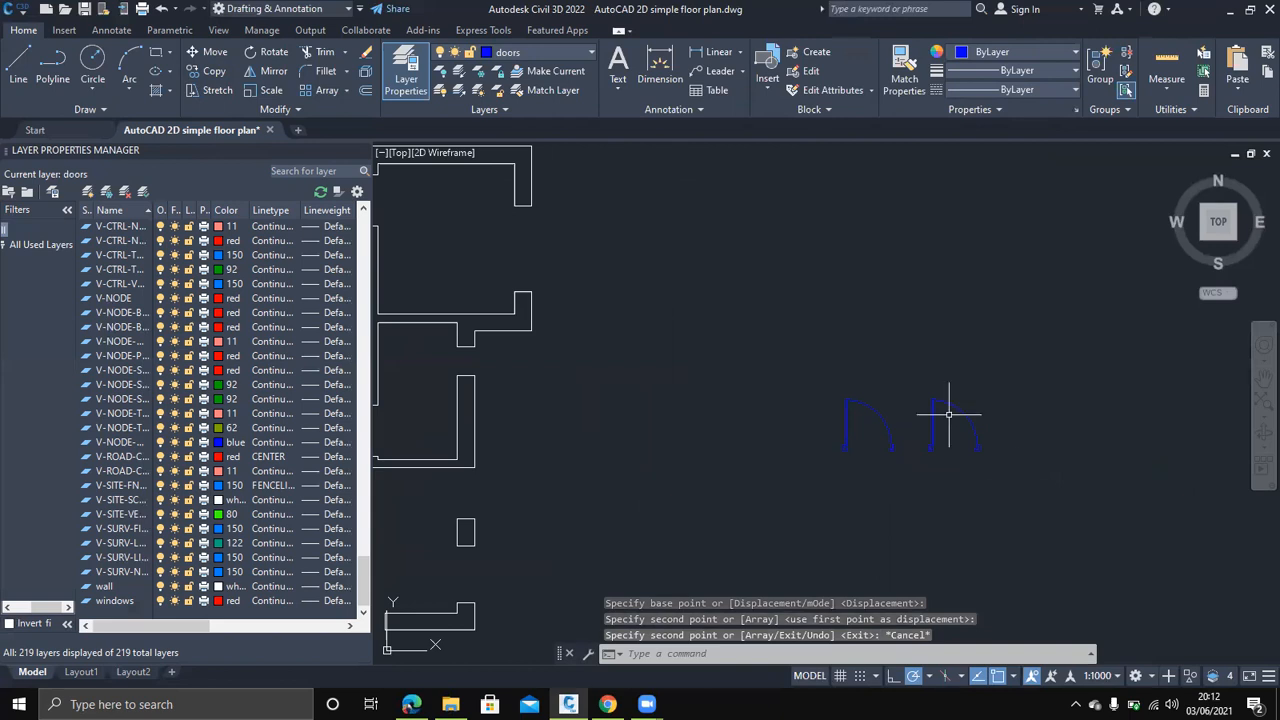
left_click(264, 71)
left_click(1004, 482)
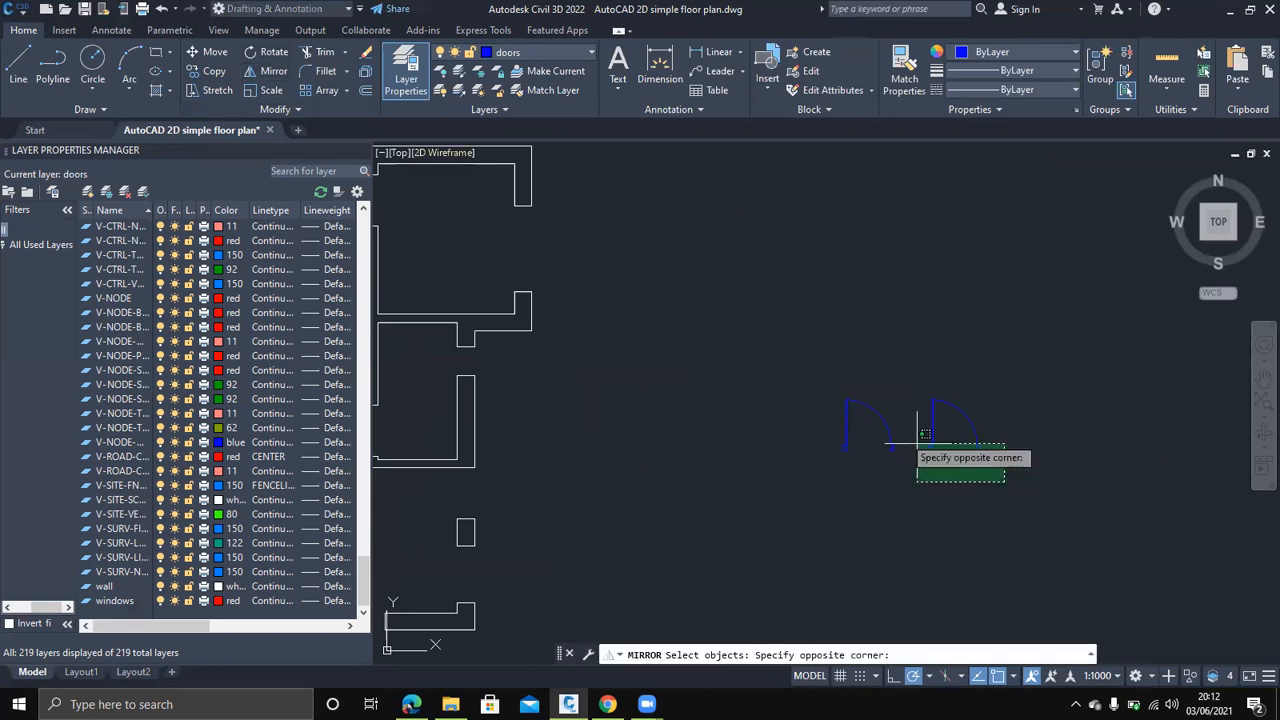
left_click(800, 370)
key("Return")
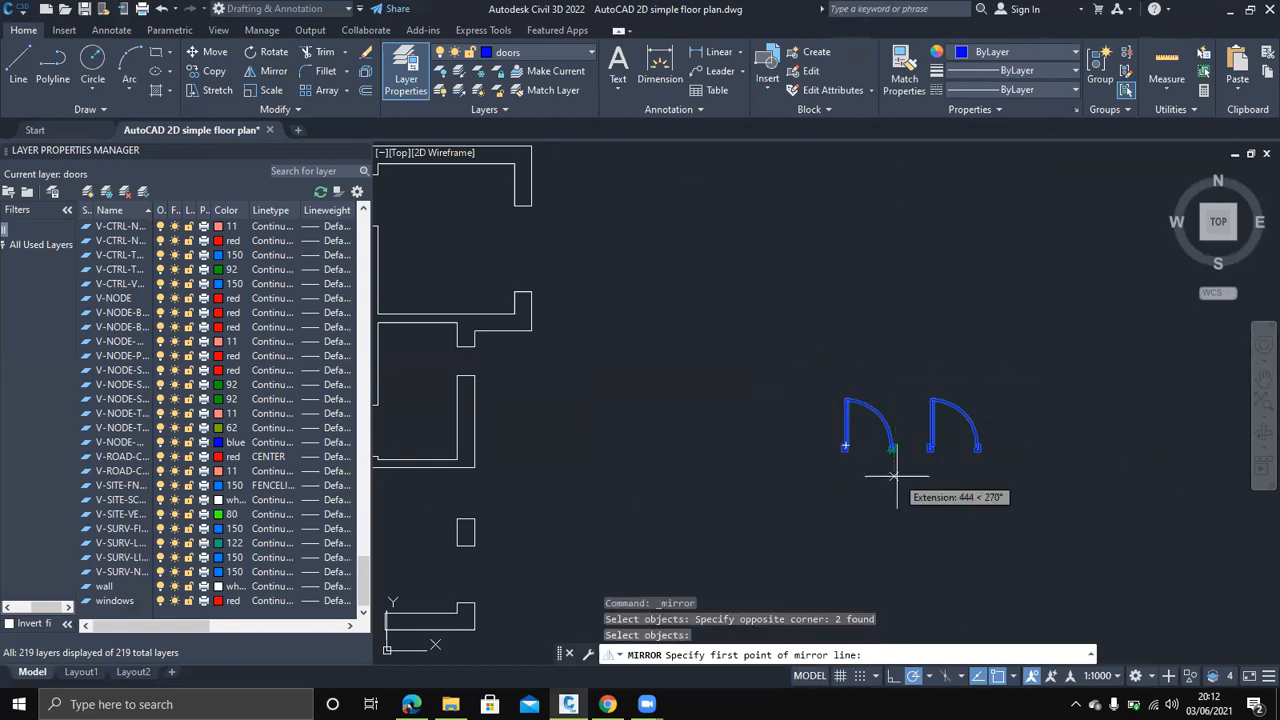
left_click(911, 474)
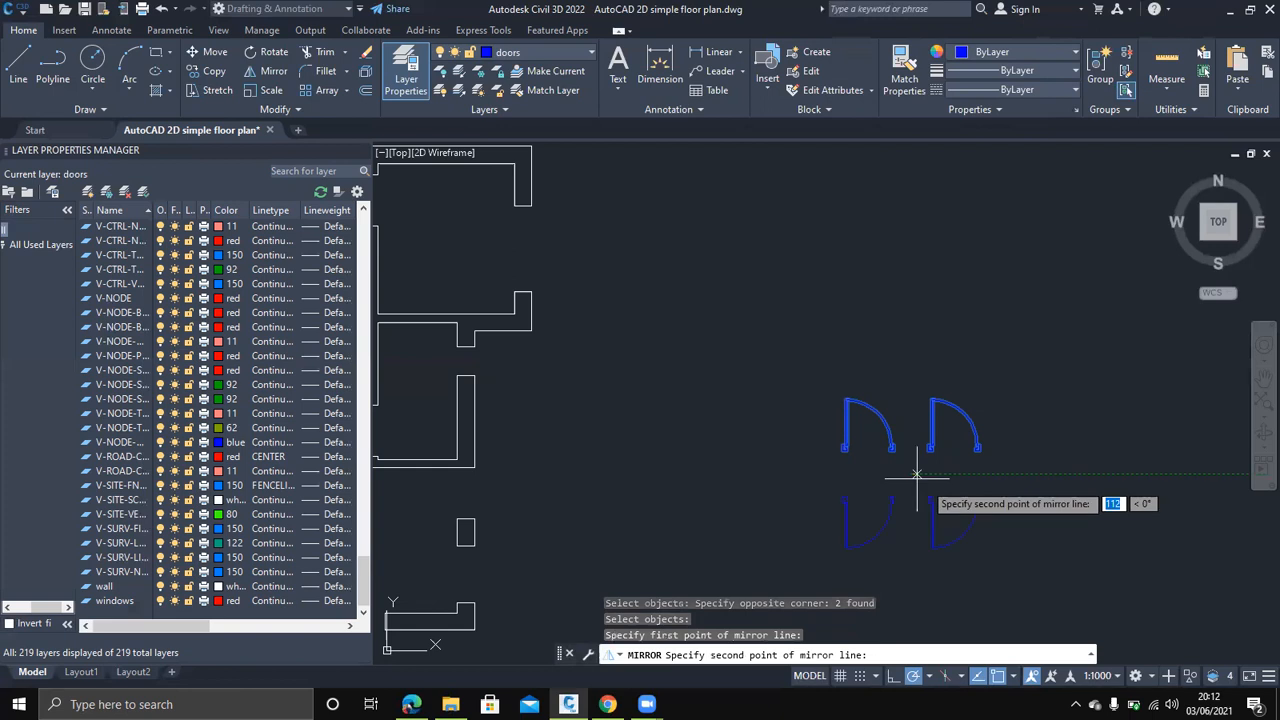
left_click(993, 477)
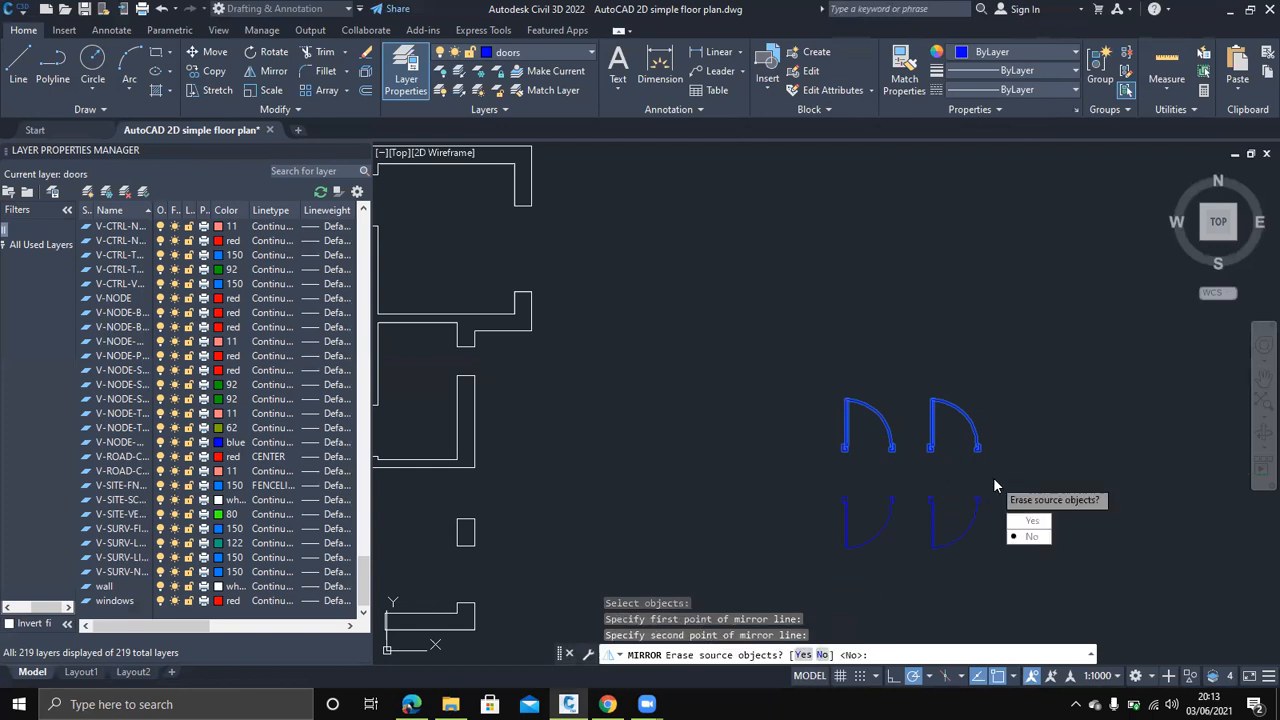
left_click(1020, 539)
Copy all four doors horizontally about 3200 mm to the right
middle_click_drag(1023, 449, 1003, 397)
scroll(1000, 401, "down", 2)
scroll(1000, 402, "up", 2)
scroll(1000, 401, "up", 2)
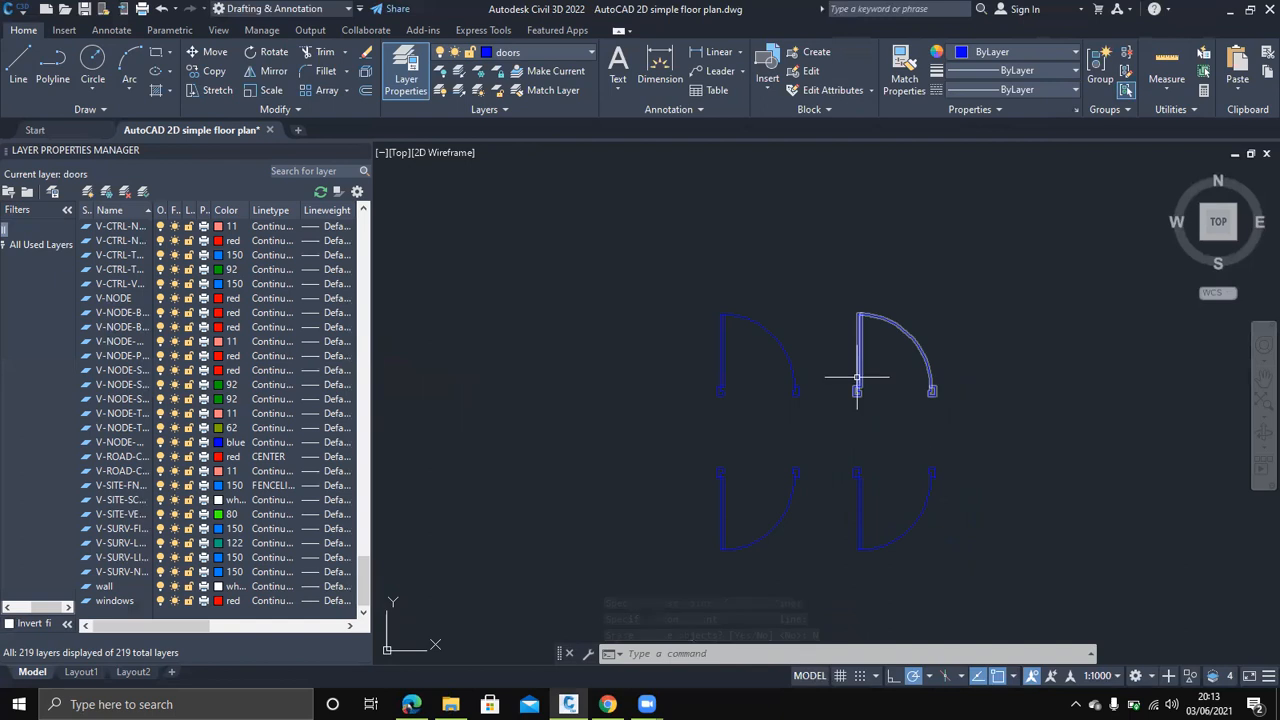
left_click(990, 575)
left_click(600, 222)
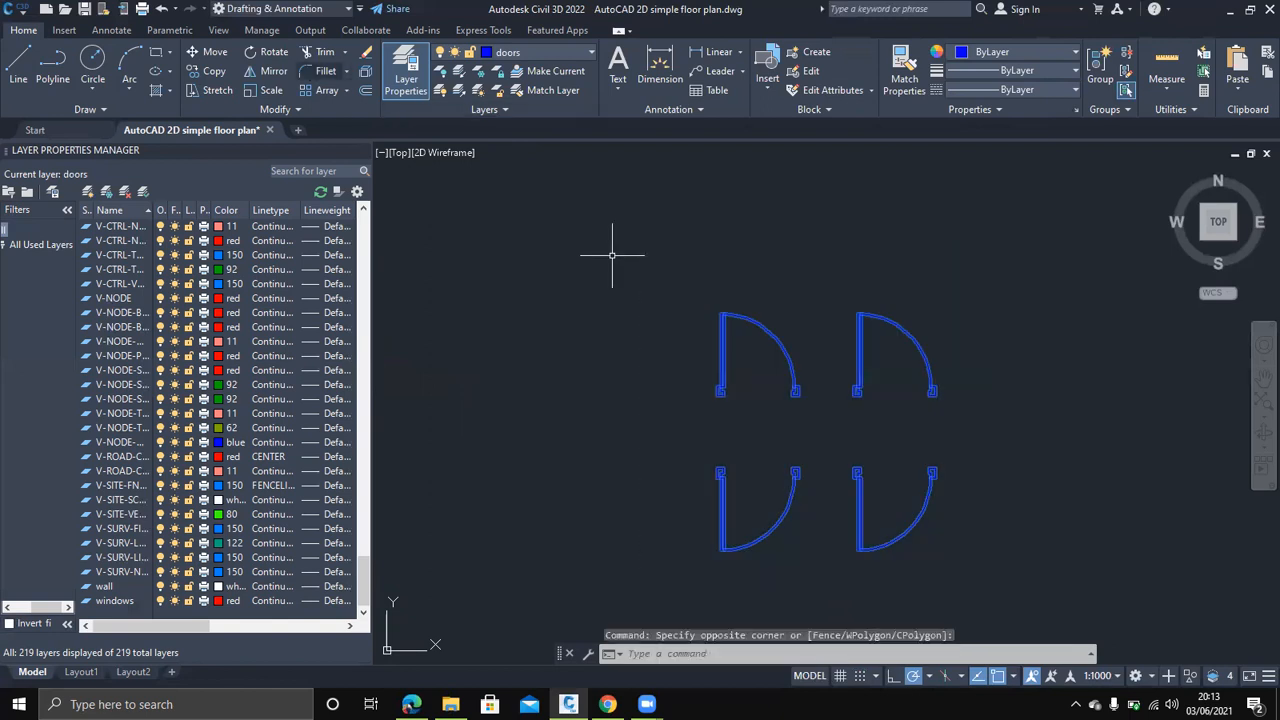
key("Return")
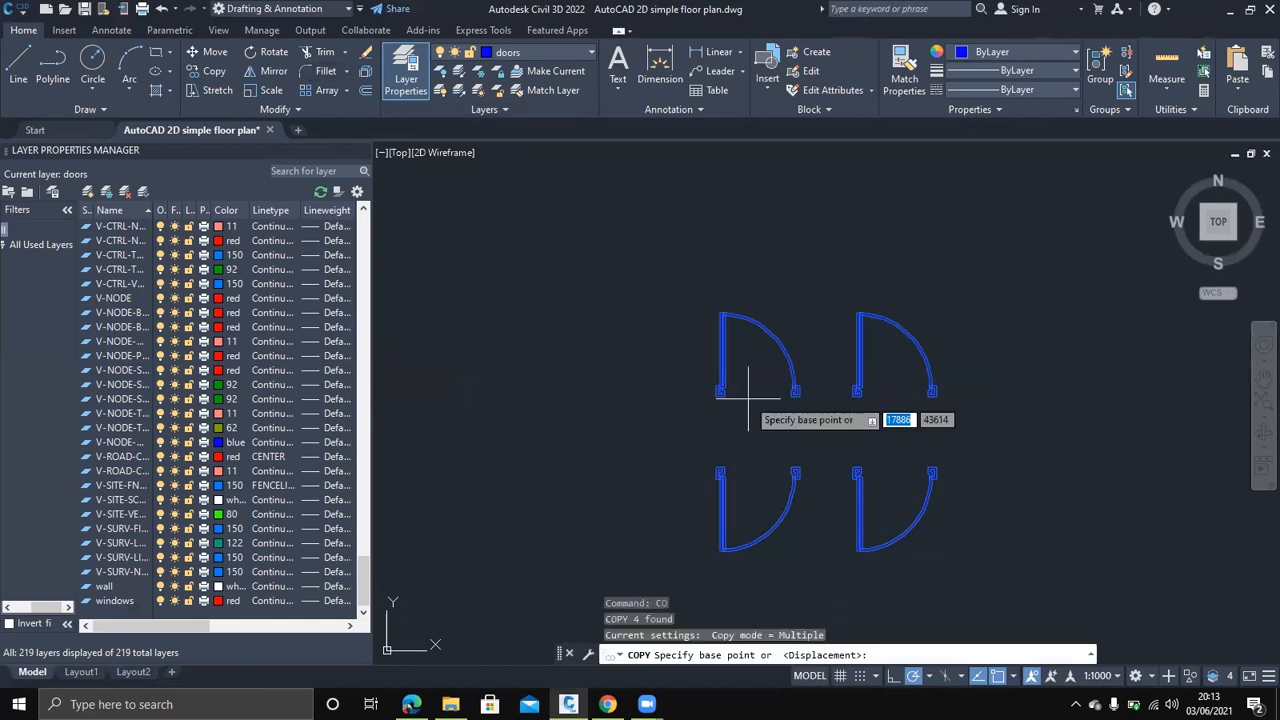
left_click(828, 438)
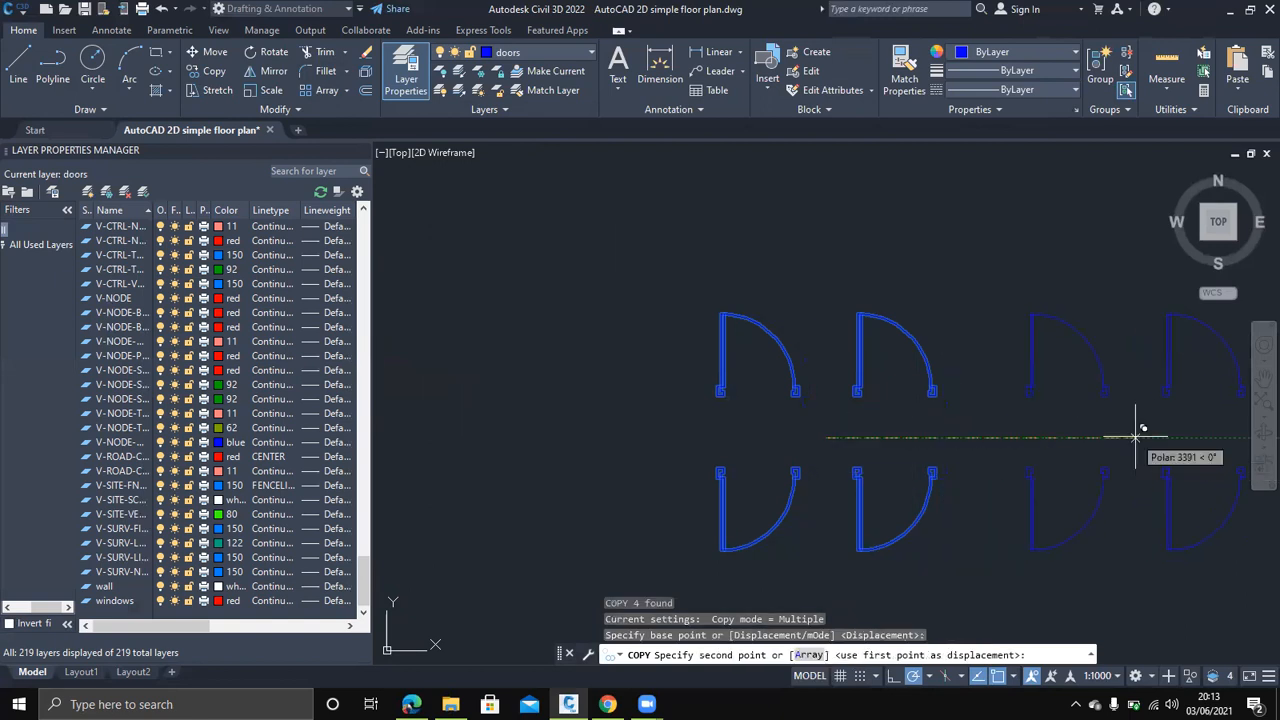
left_click(1118, 437)
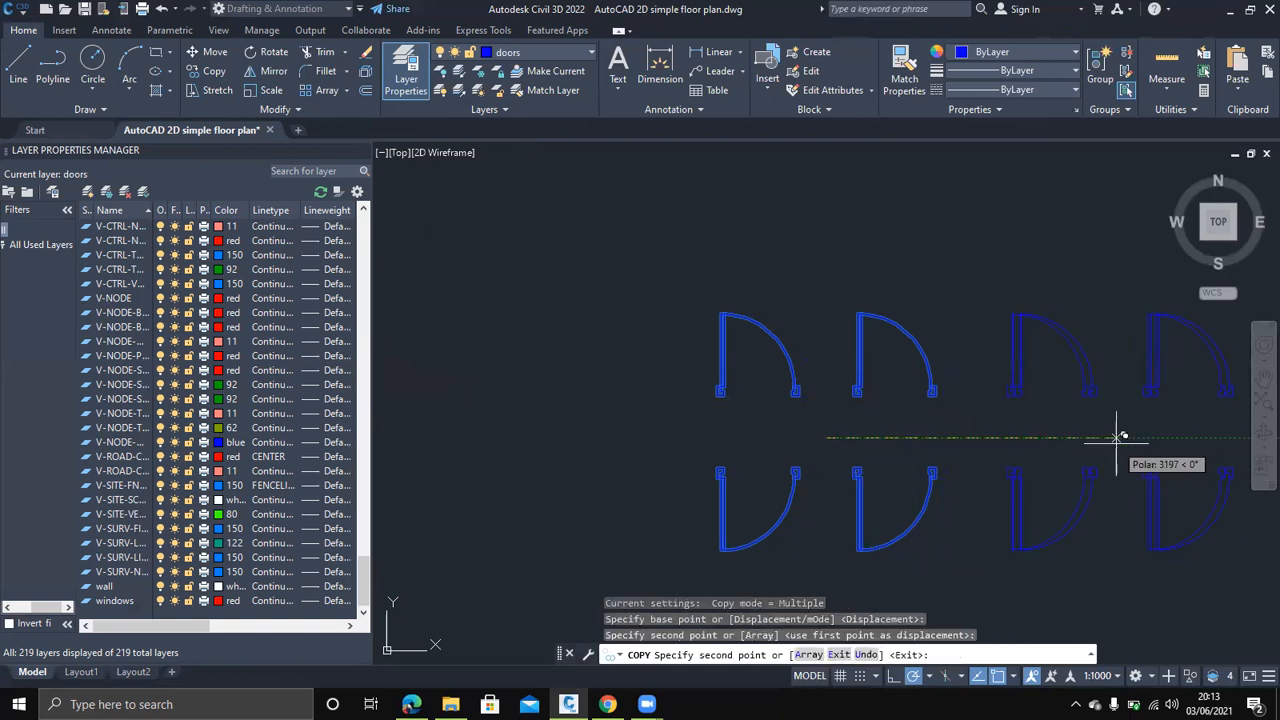
key("Return")
Rotate the four copied doors on the right 90° clockwise about a point between them
middle_click_drag(1077, 474, 997, 454)
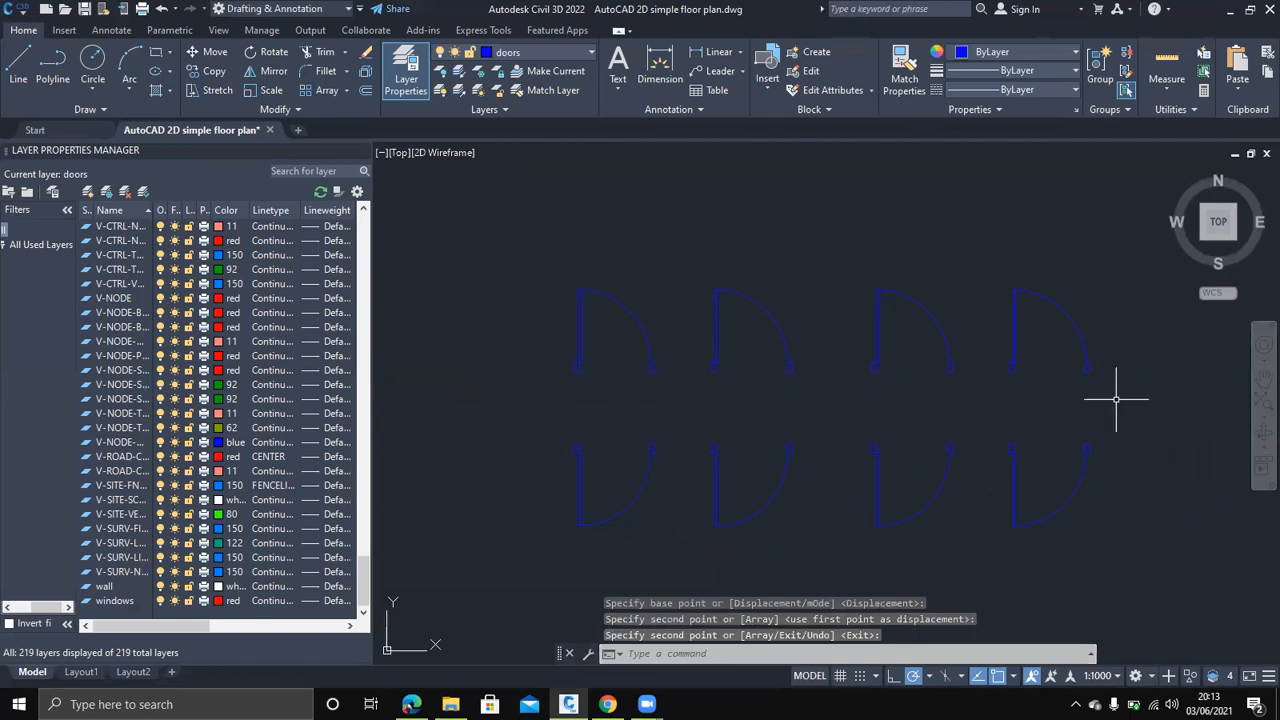
left_click(1141, 539)
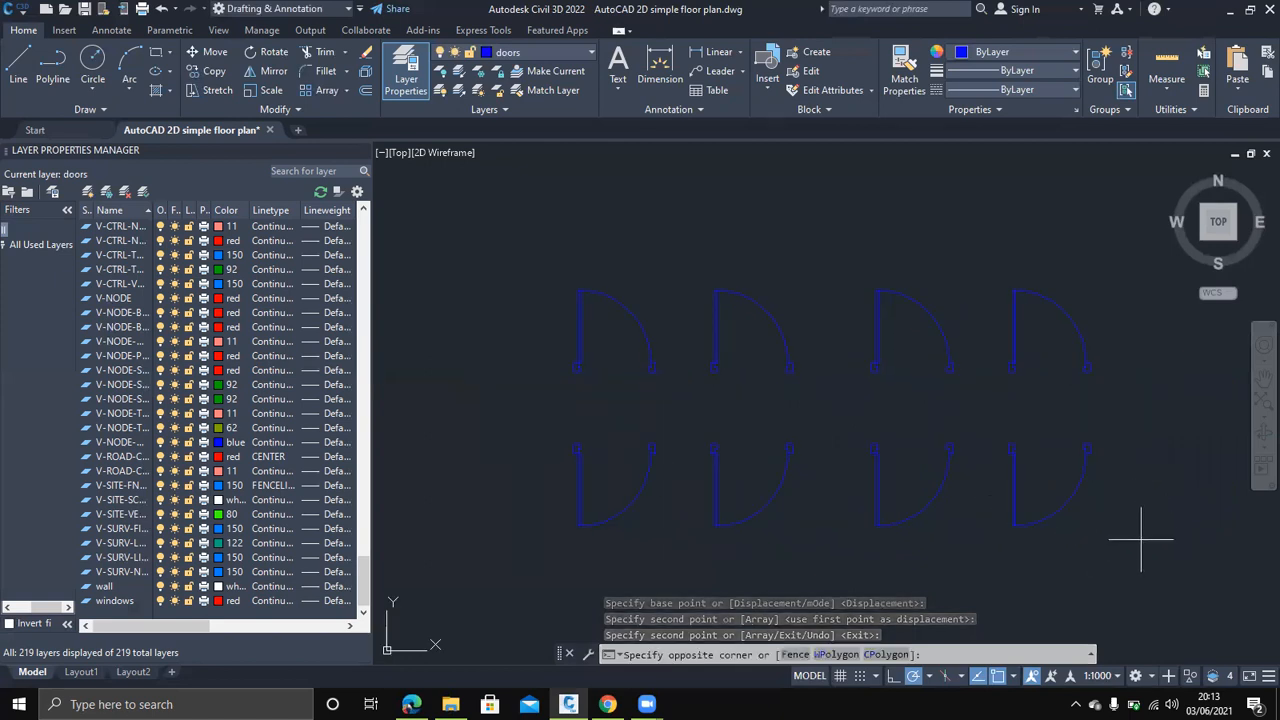
left_click(875, 286)
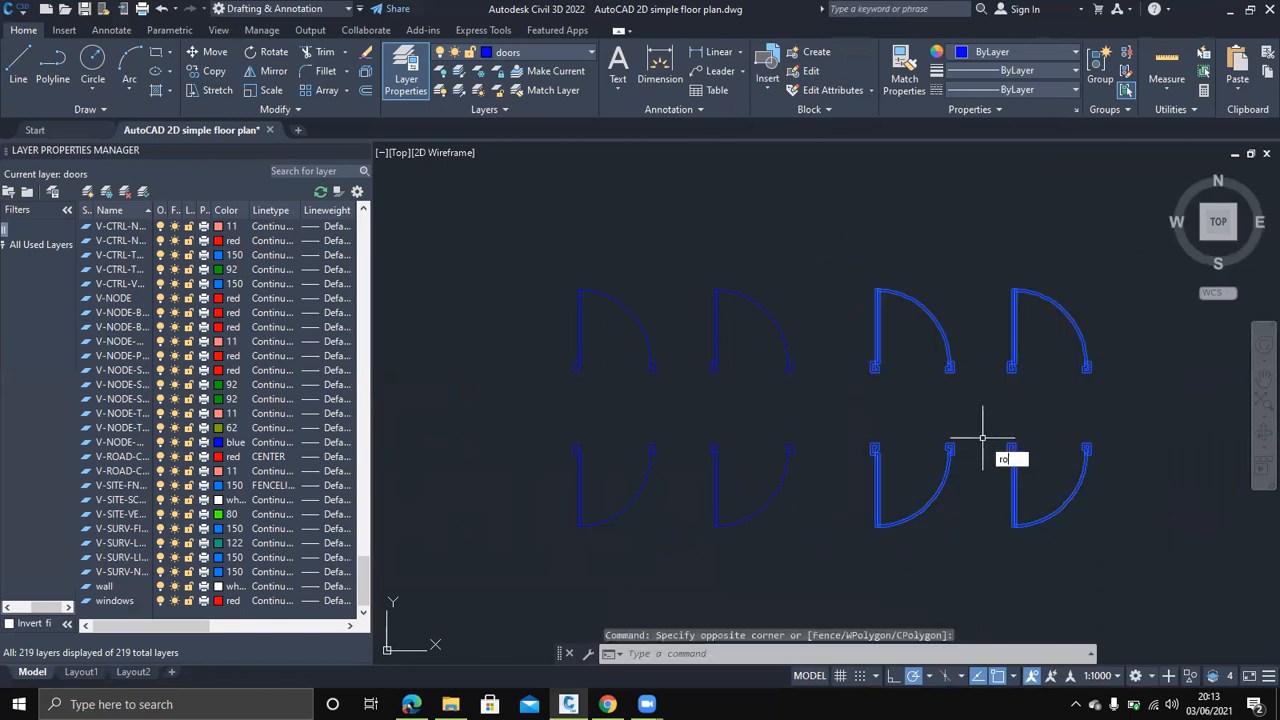
key("Return")
left_click(978, 411)
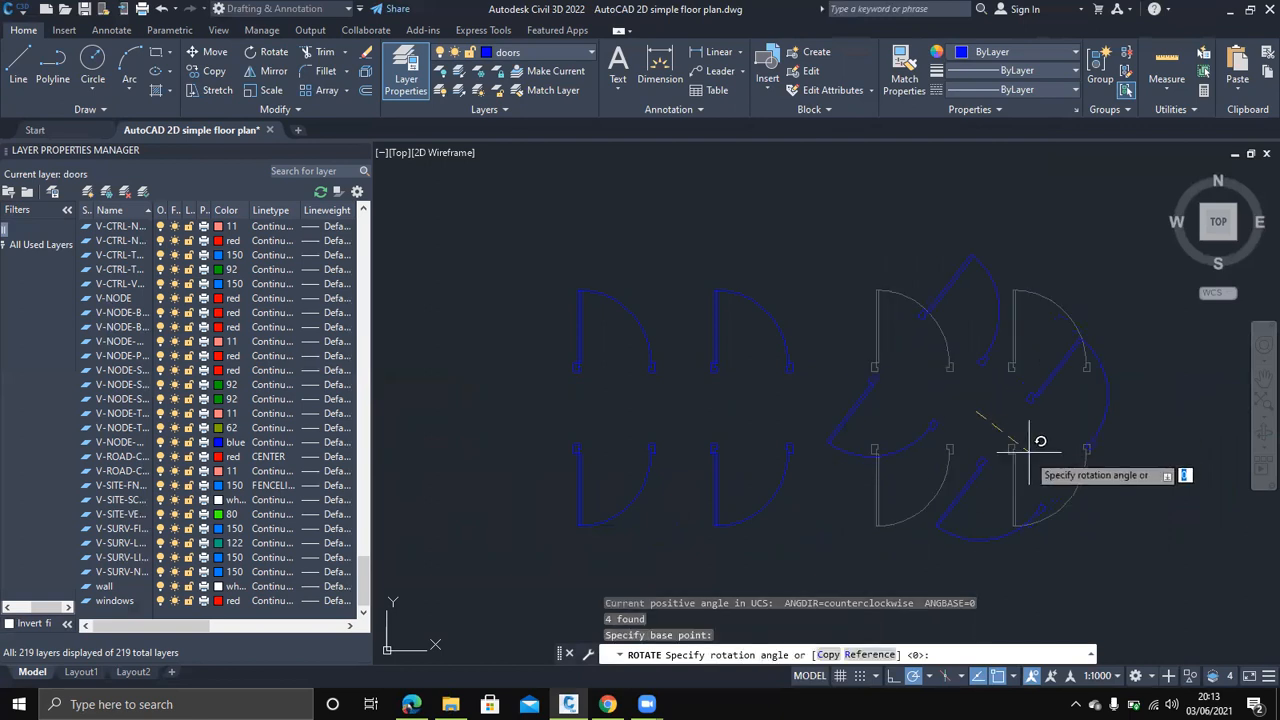
left_click(975, 512)
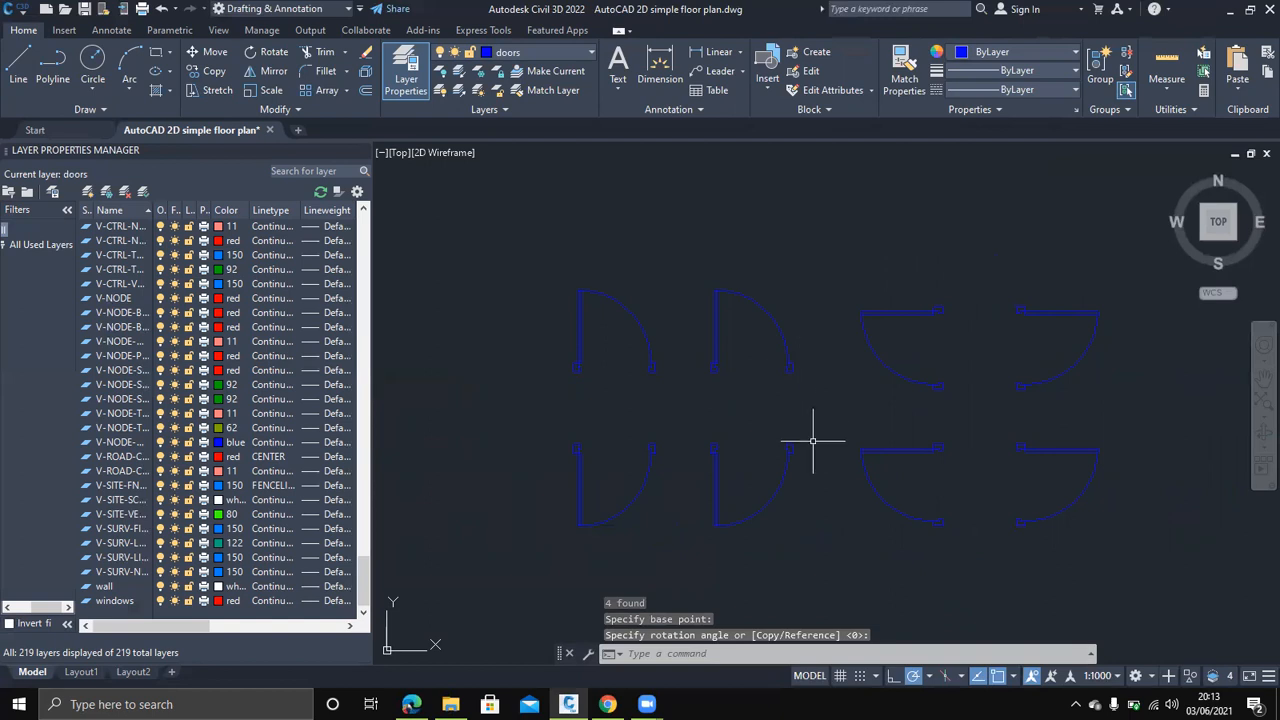
Close the Layer Properties Manager to enlarge the drawing area, leaving no door selected
left_click(406, 70)
middle_click_drag(647, 386, 737, 371)
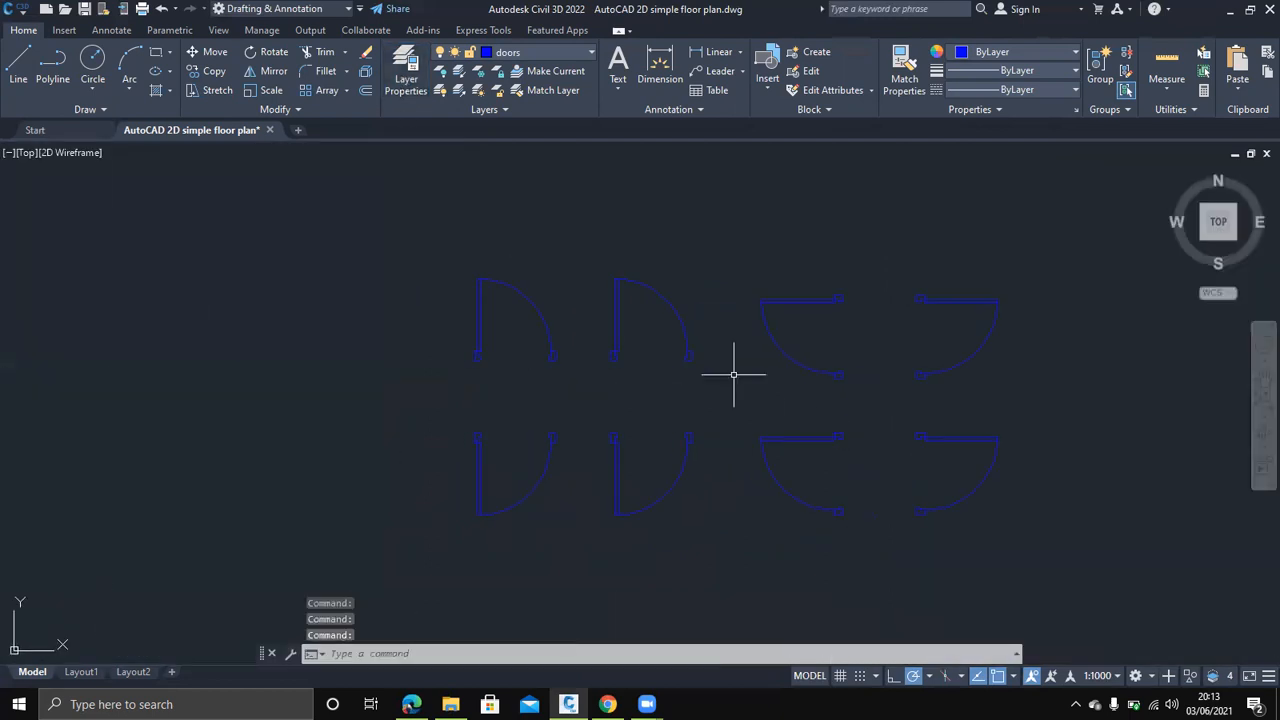
scroll(737, 371, "down", 4)
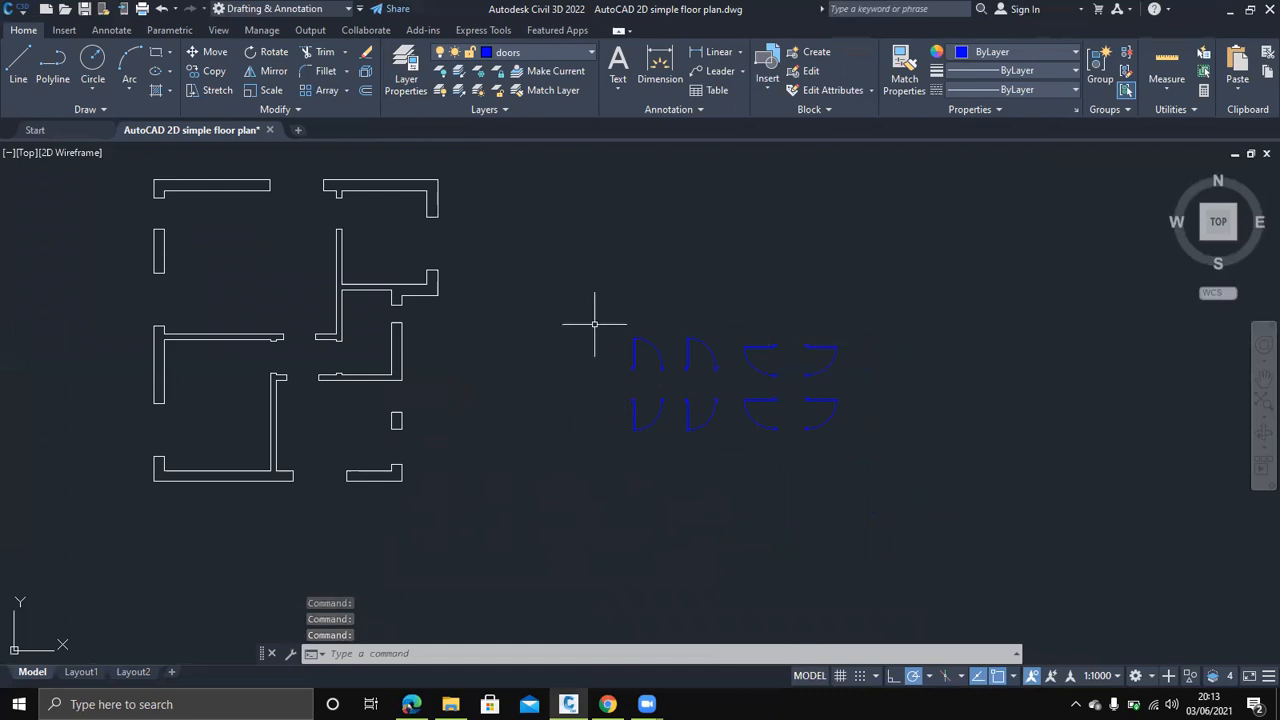
middle_click_drag(689, 423, 842, 433)
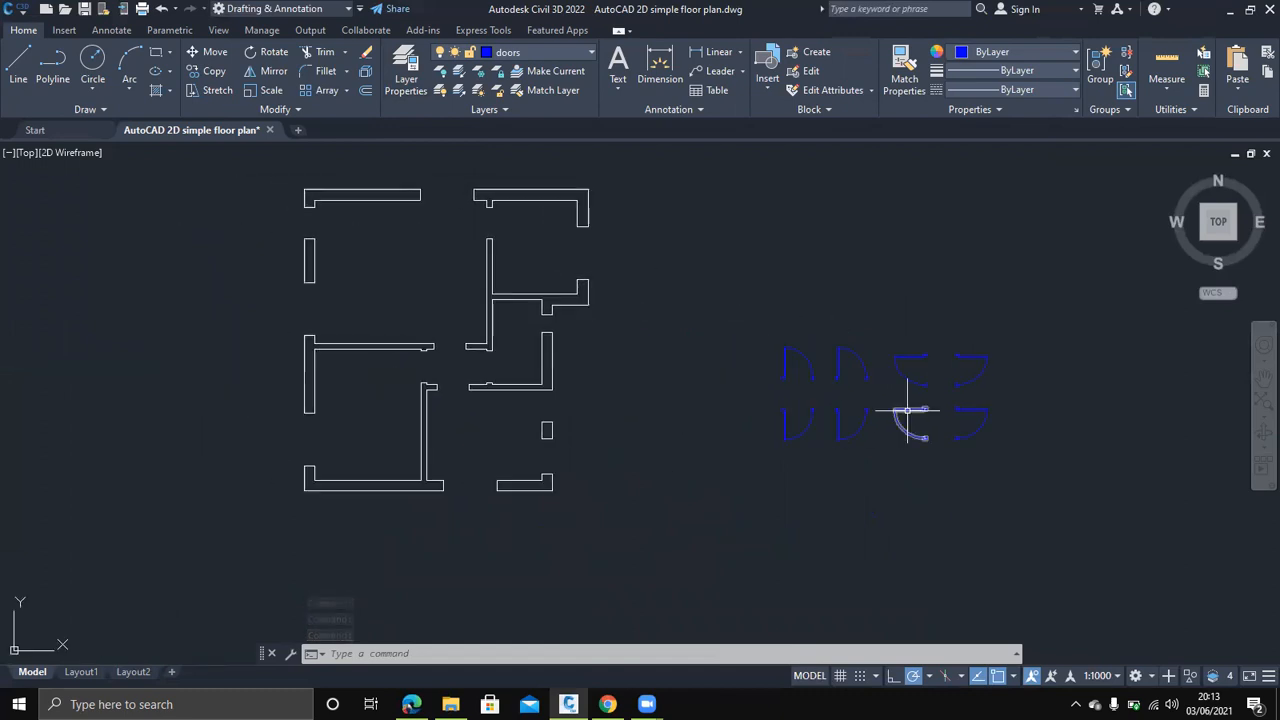
left_click(840, 425)
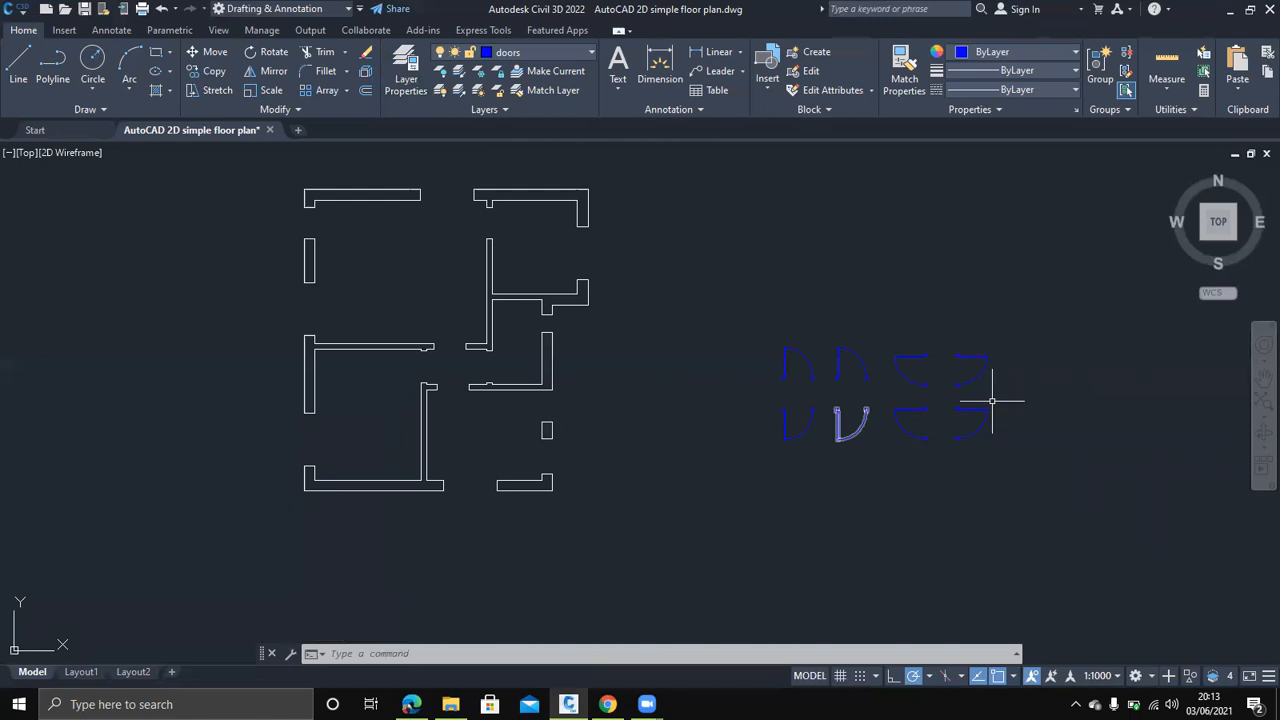
key("Escape")
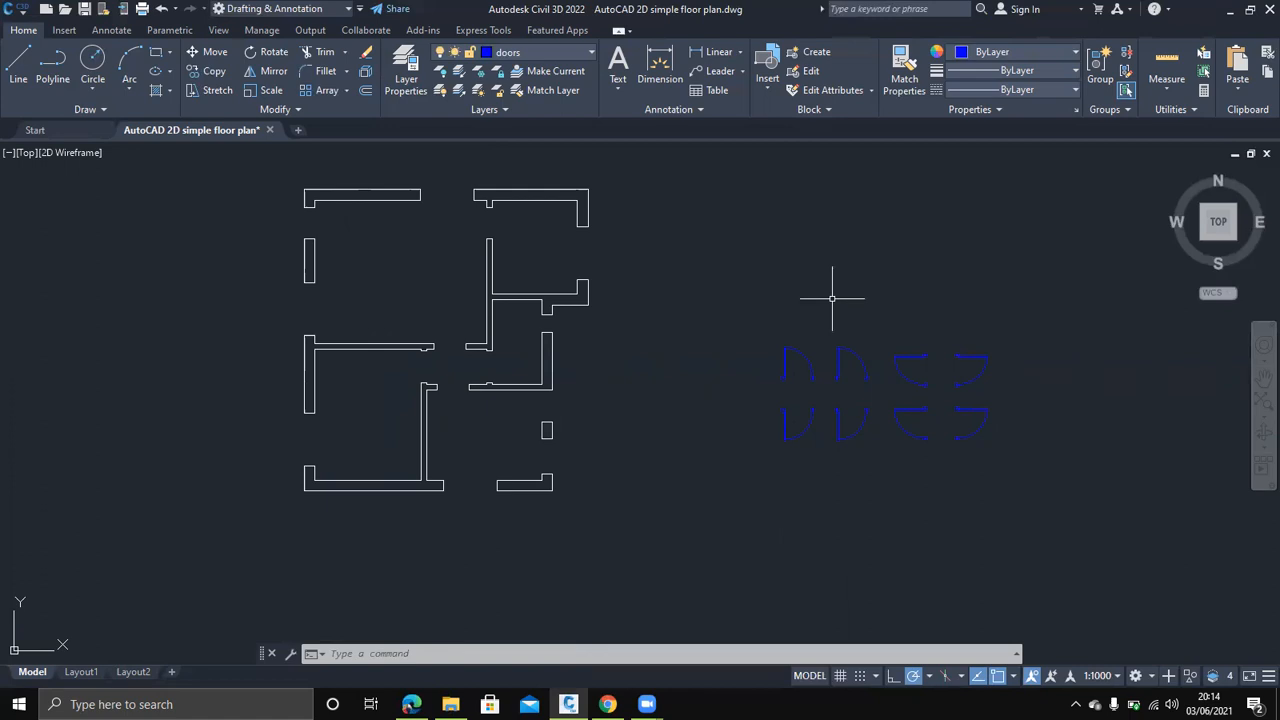
Copy the upper door at the far right of the door set into the uppermost opening of the plan's left outer wall
left_click(245, 160)
left_click(214, 72)
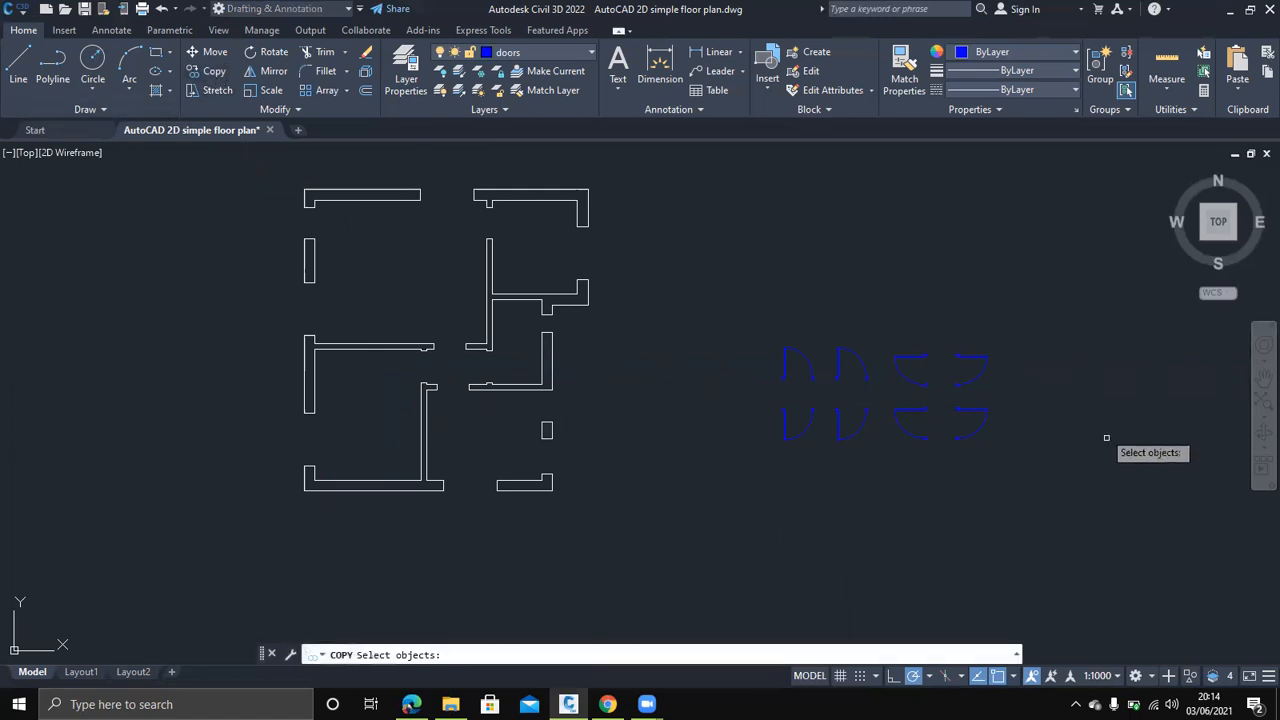
left_click(981, 369)
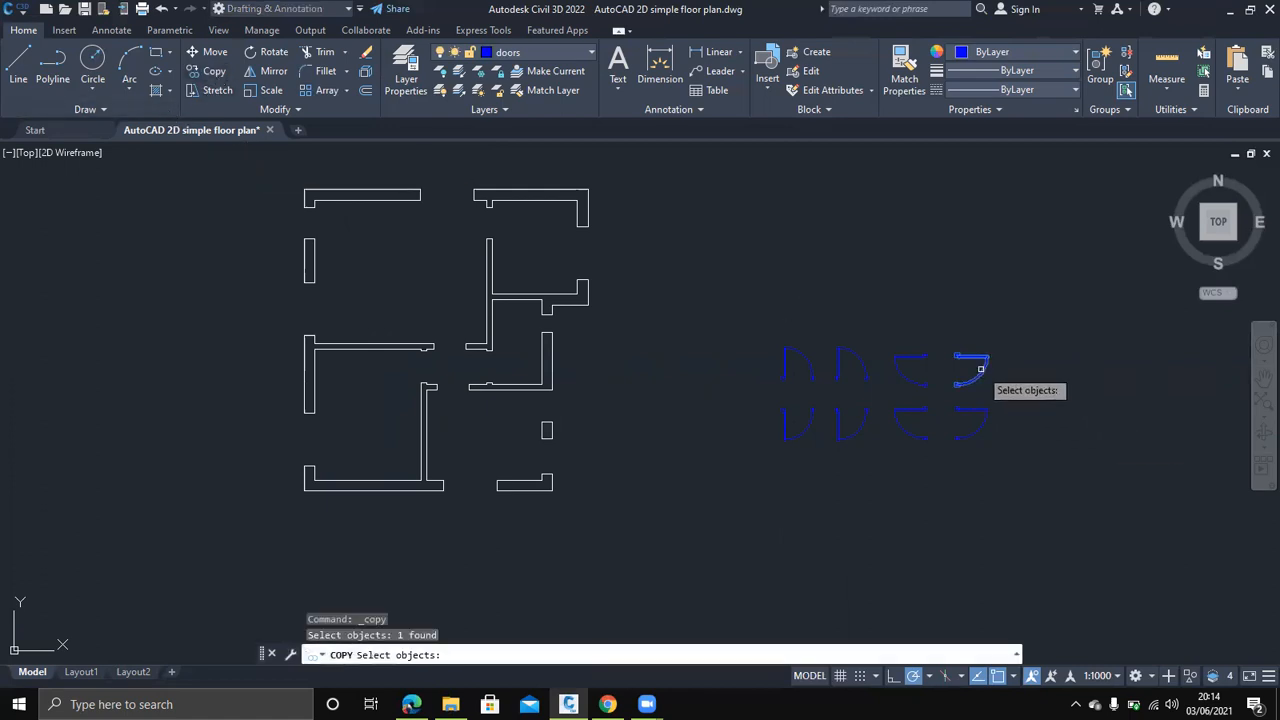
key("Return")
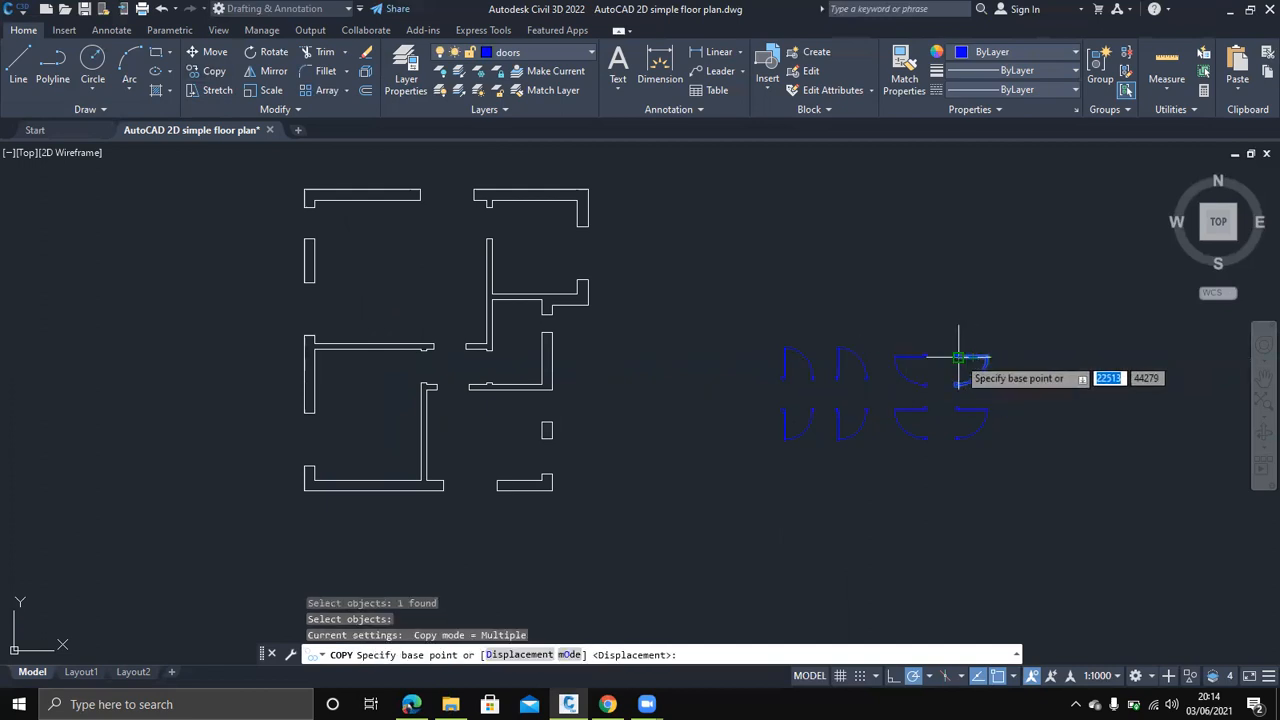
left_click(957, 355)
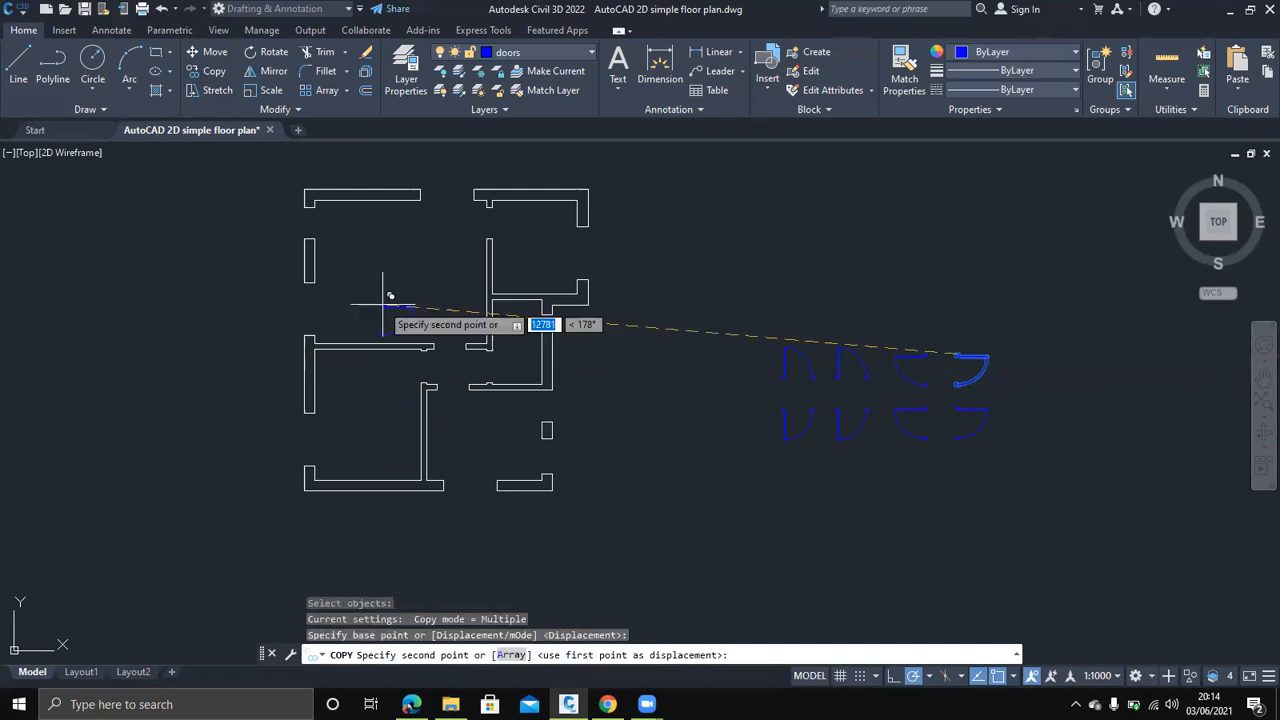
scroll(386, 286, "up", 2)
middle_click_drag(386, 286, 539, 504)
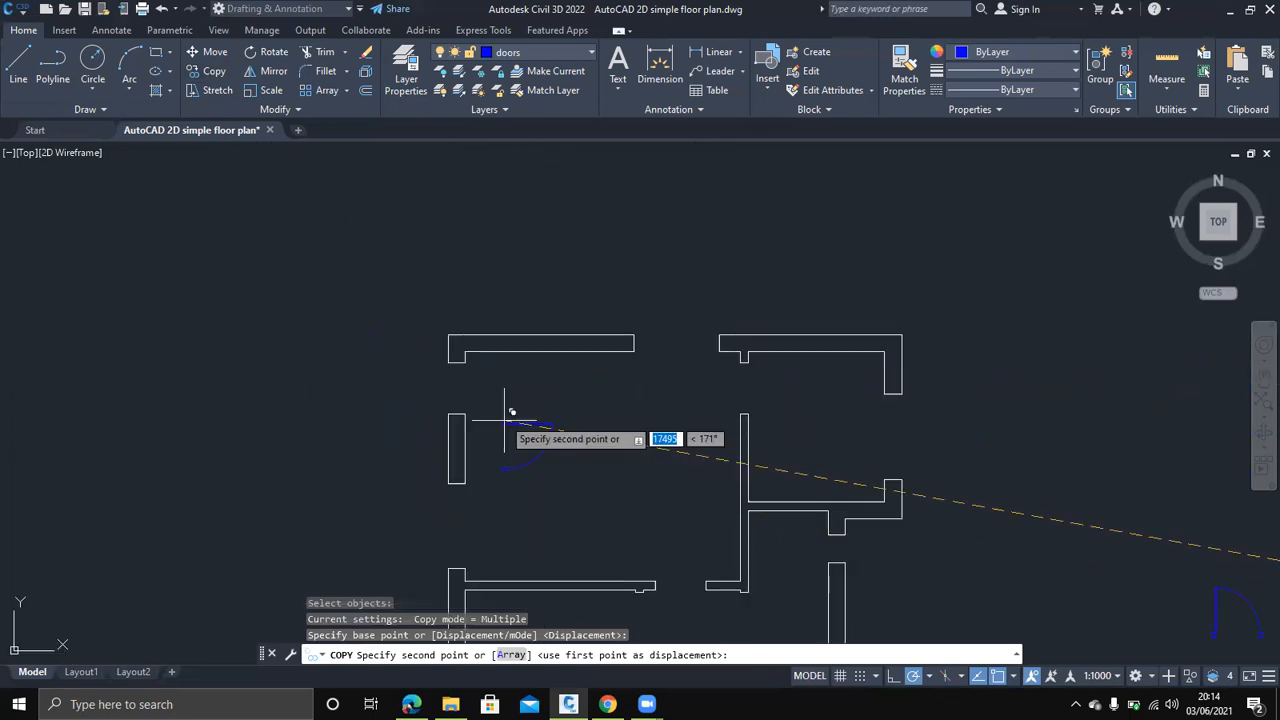
left_click(459, 362)
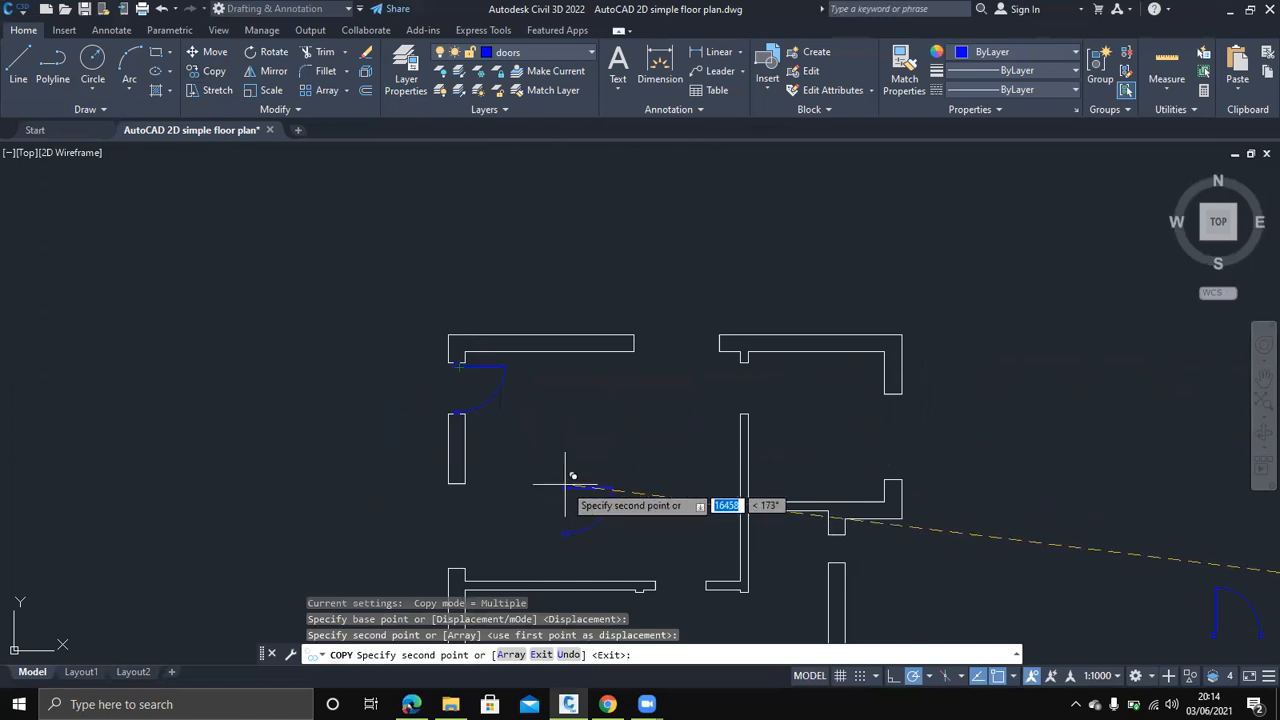
key("Escape")
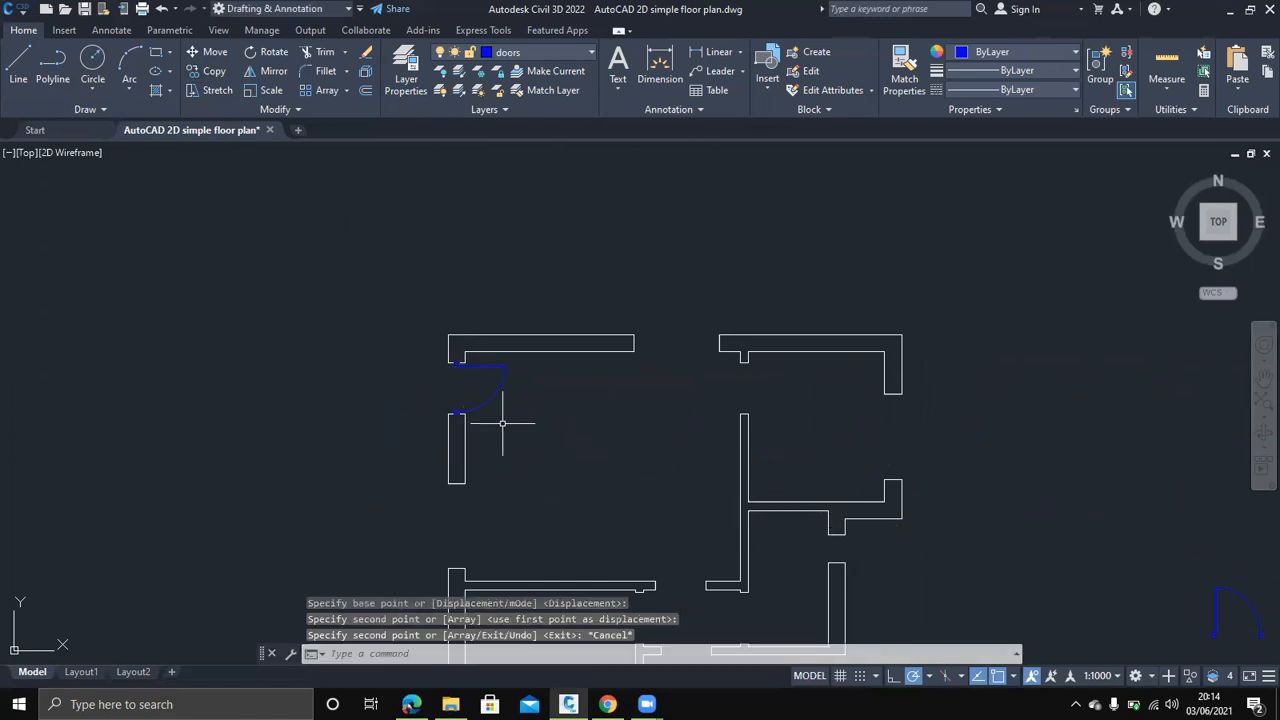
Try to copy the same door, based at its frame's outer corner, into the upper inner wall opening, and undo the copy
scroll(523, 443, "down", 3)
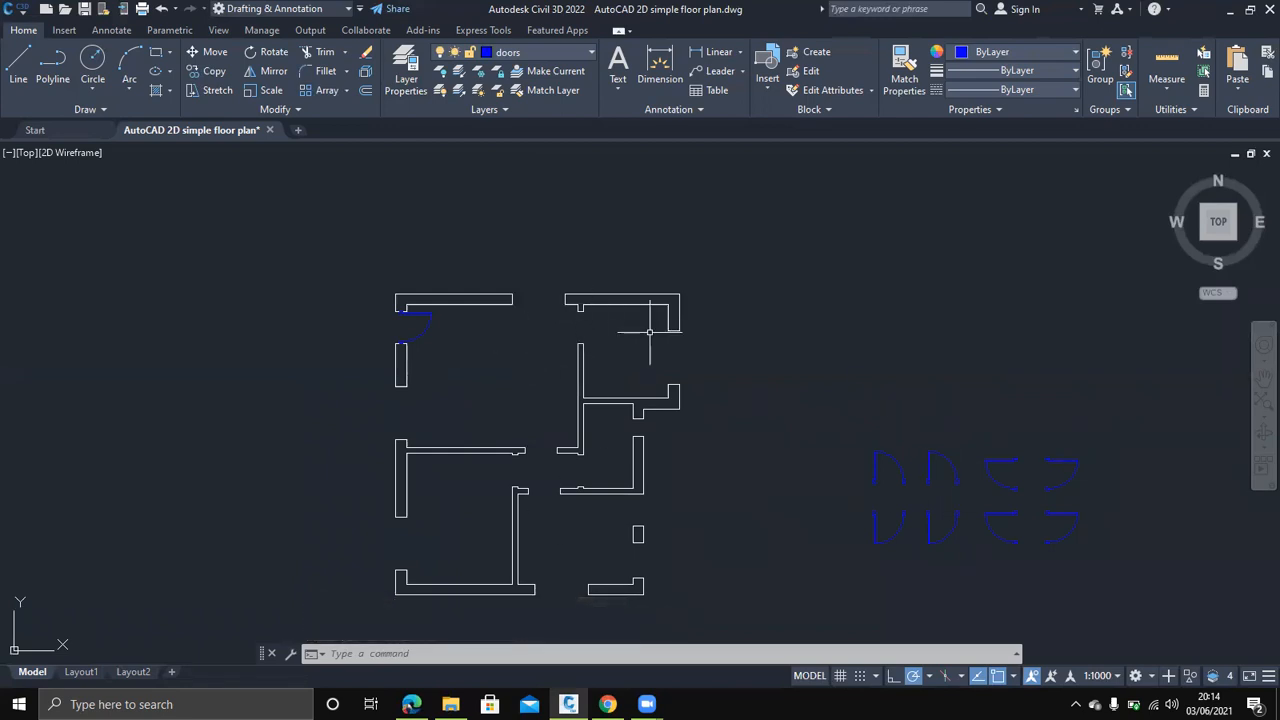
left_click(1119, 496)
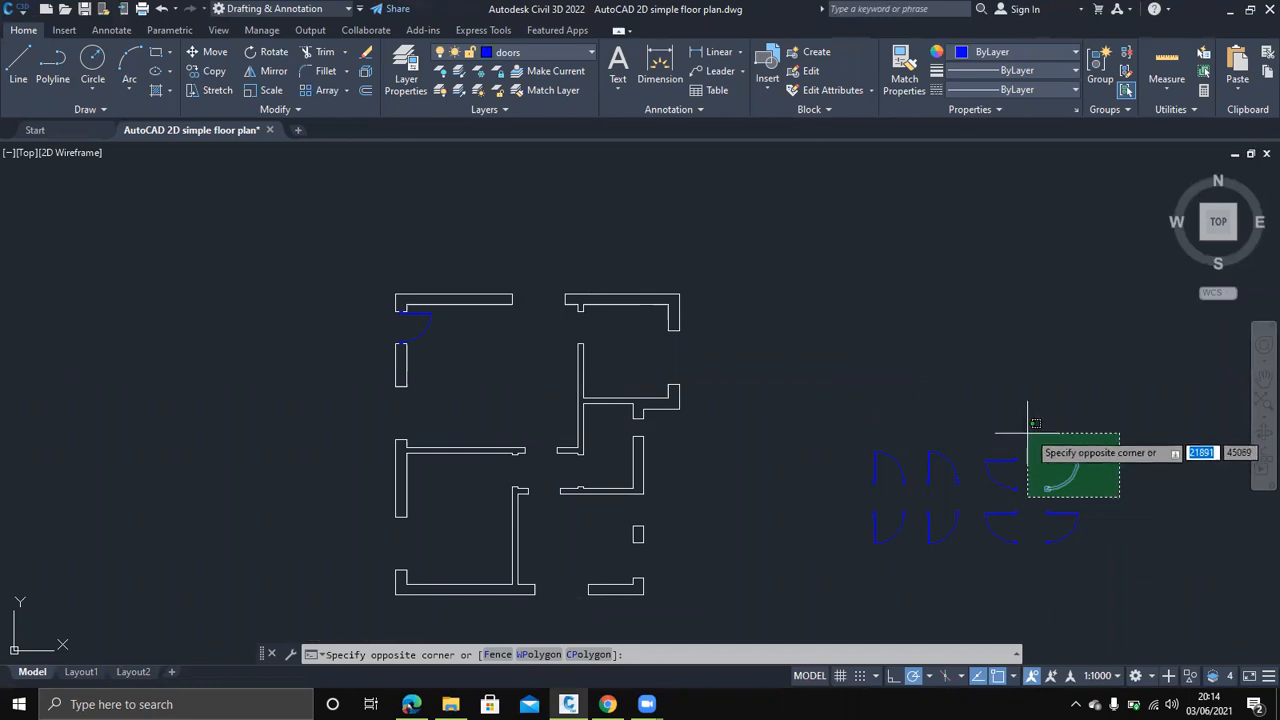
left_click(1030, 428)
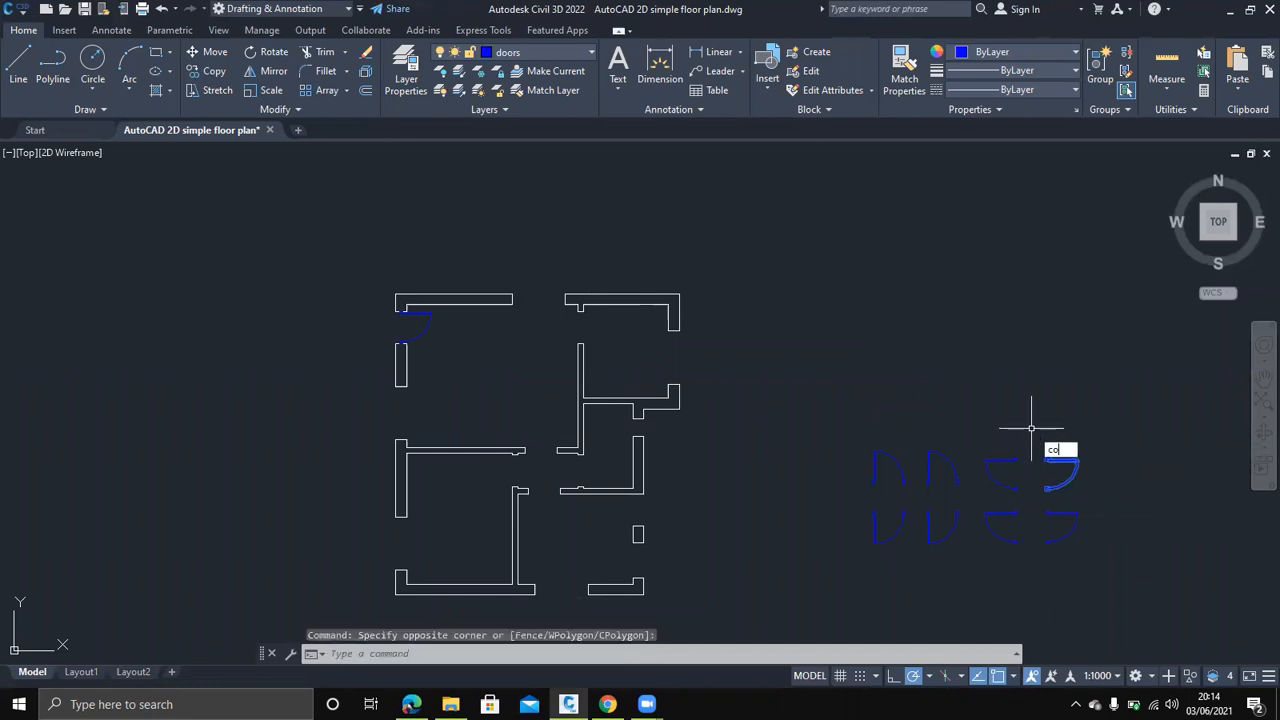
key("Return")
scroll(1035, 435, "up", 2)
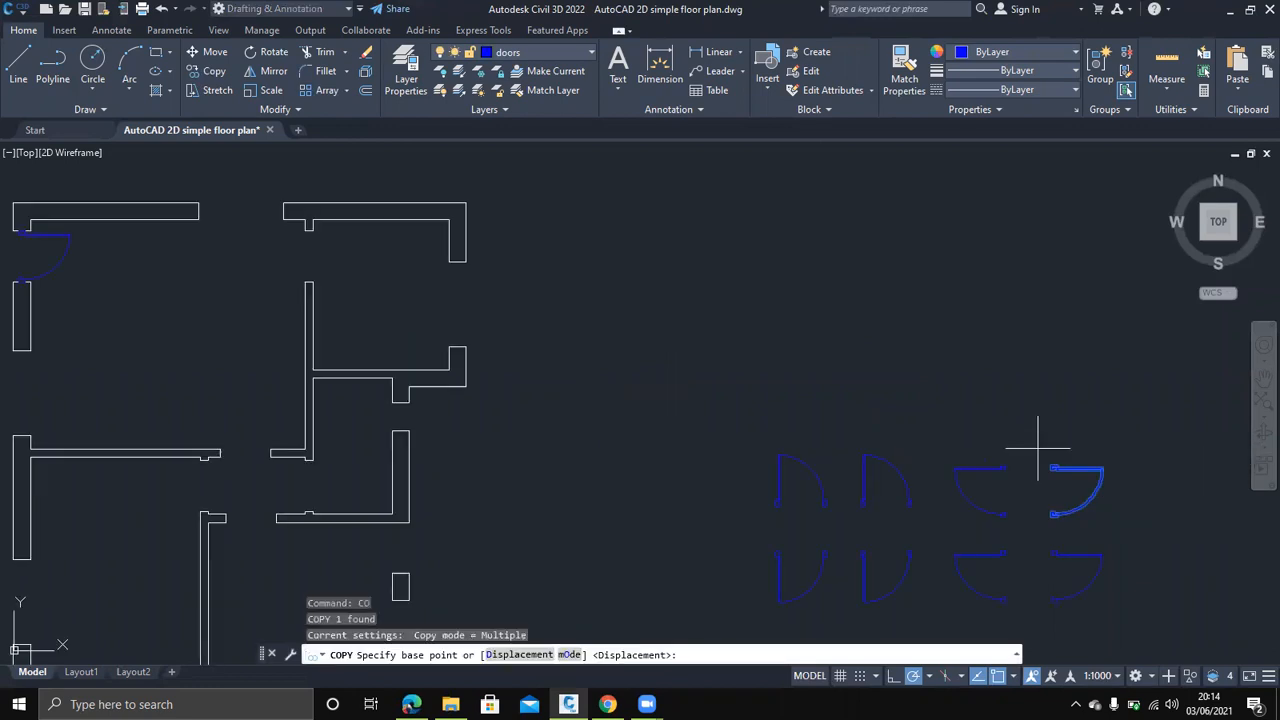
scroll(1045, 480, "up", 3)
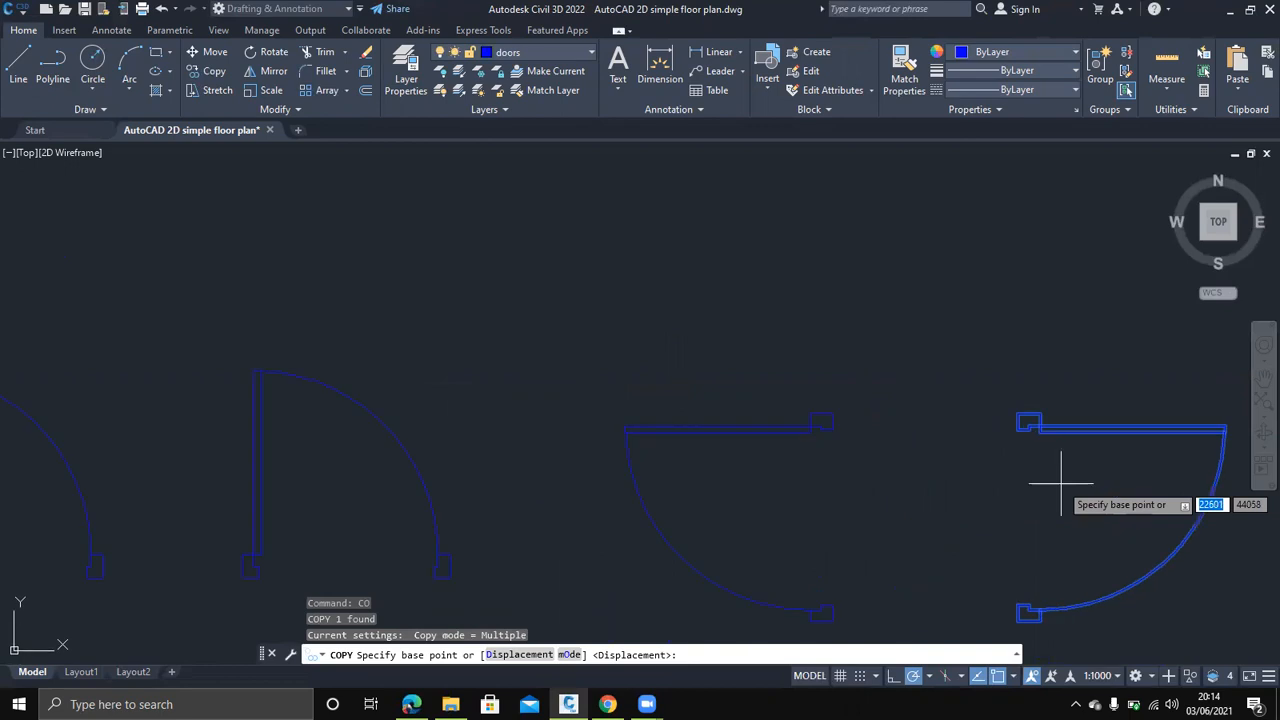
left_click(1018, 414)
scroll(971, 434, "down", 3)
middle_click_drag(171, 194, 484, 356)
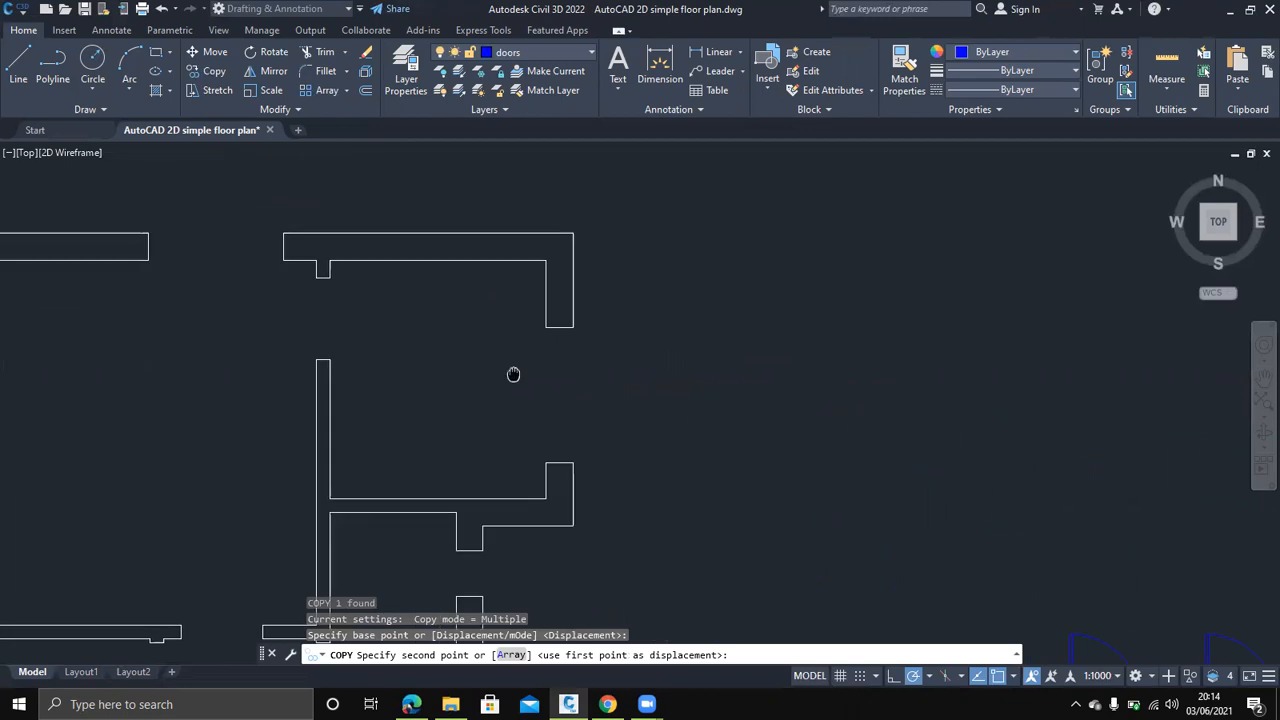
left_click(318, 277)
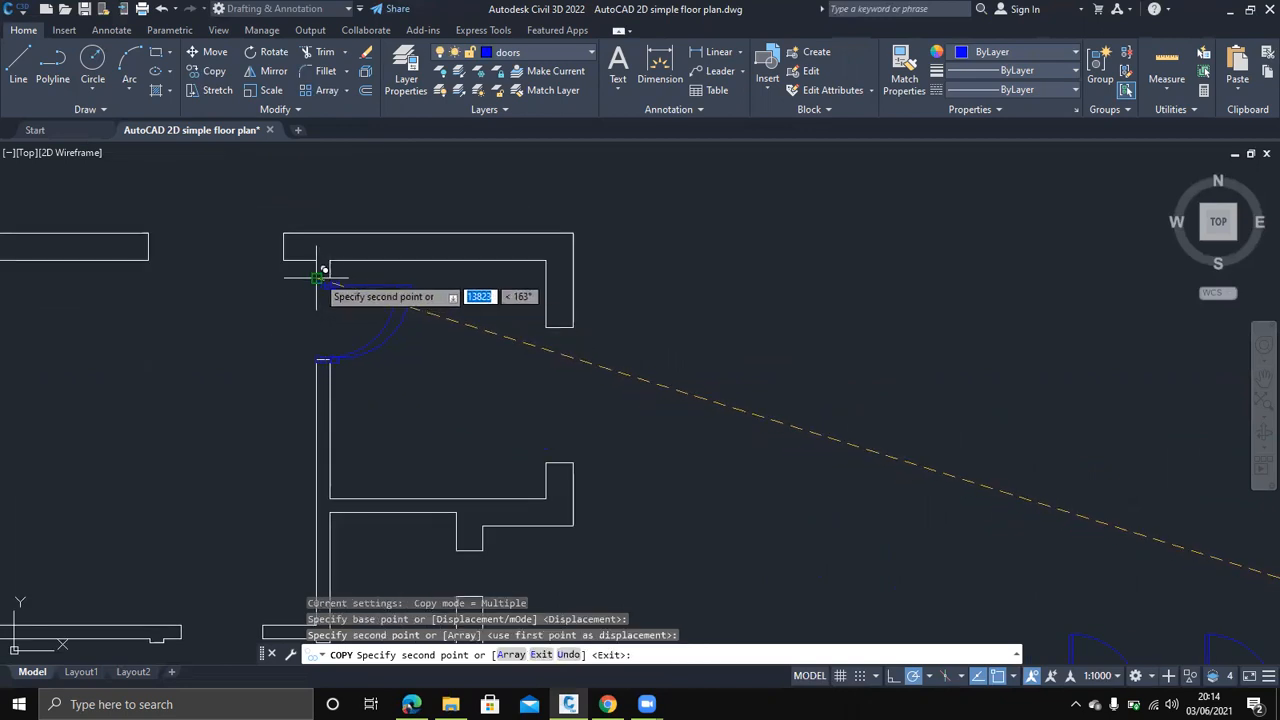
left_click(322, 278)
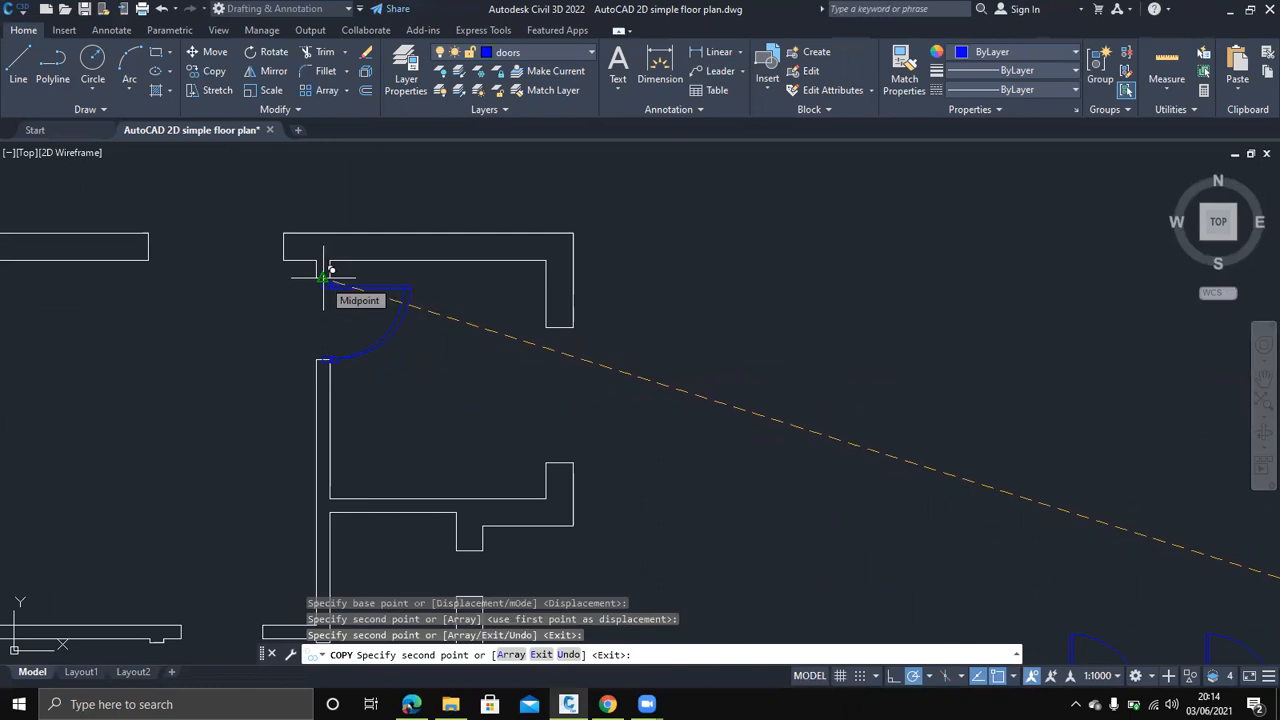
key("Escape")
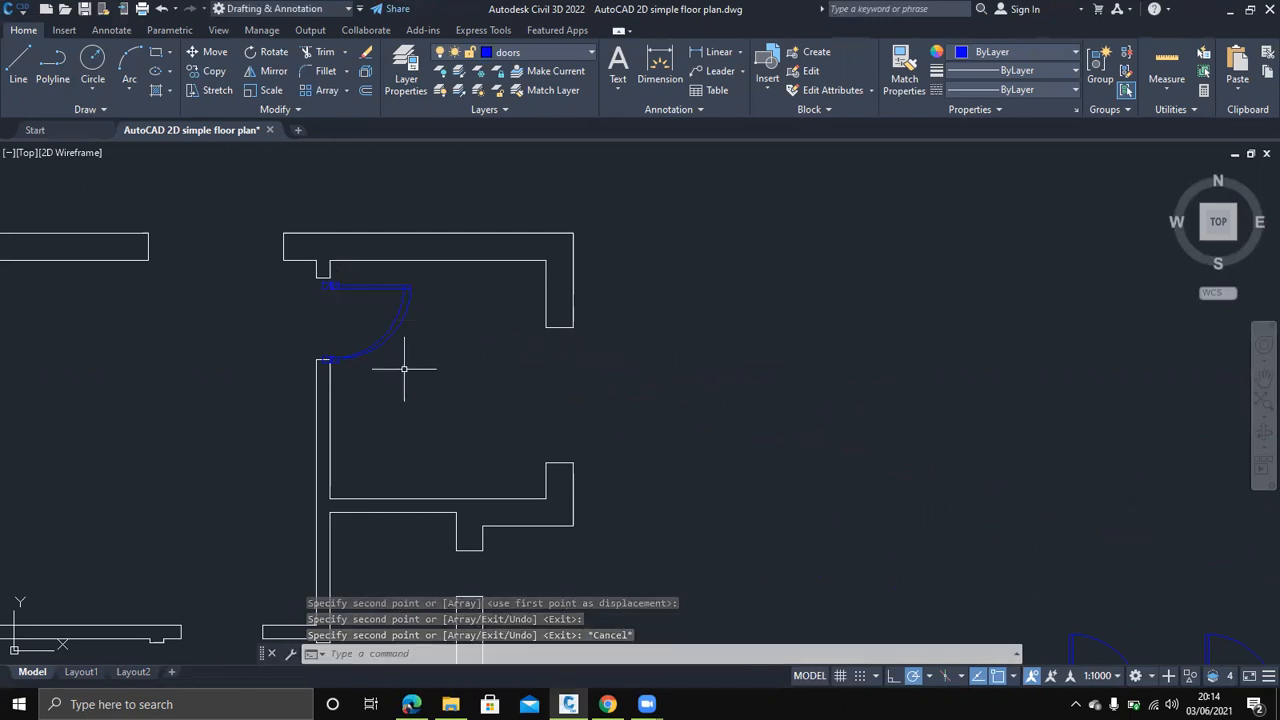
key("ctrl+z")
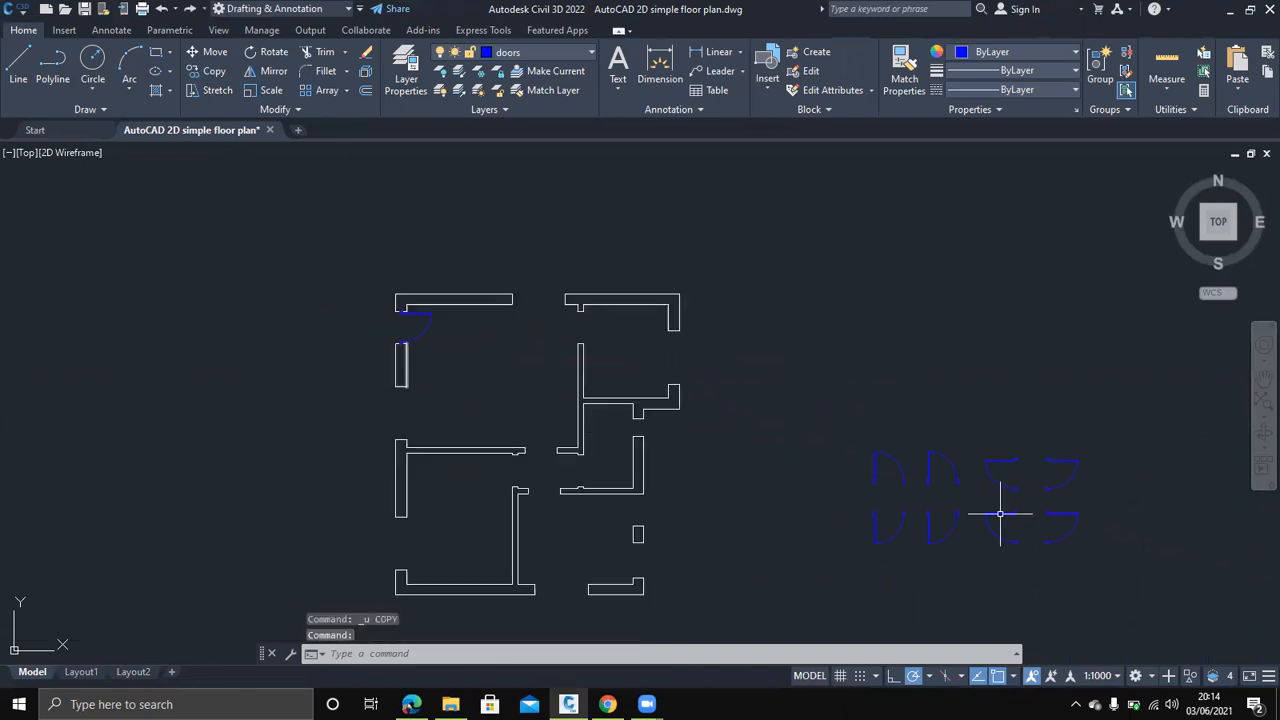
Copy the upper far-right door of the set to the midpoint of the wall stub's end above the upper inner wall opening
left_click(1099, 503)
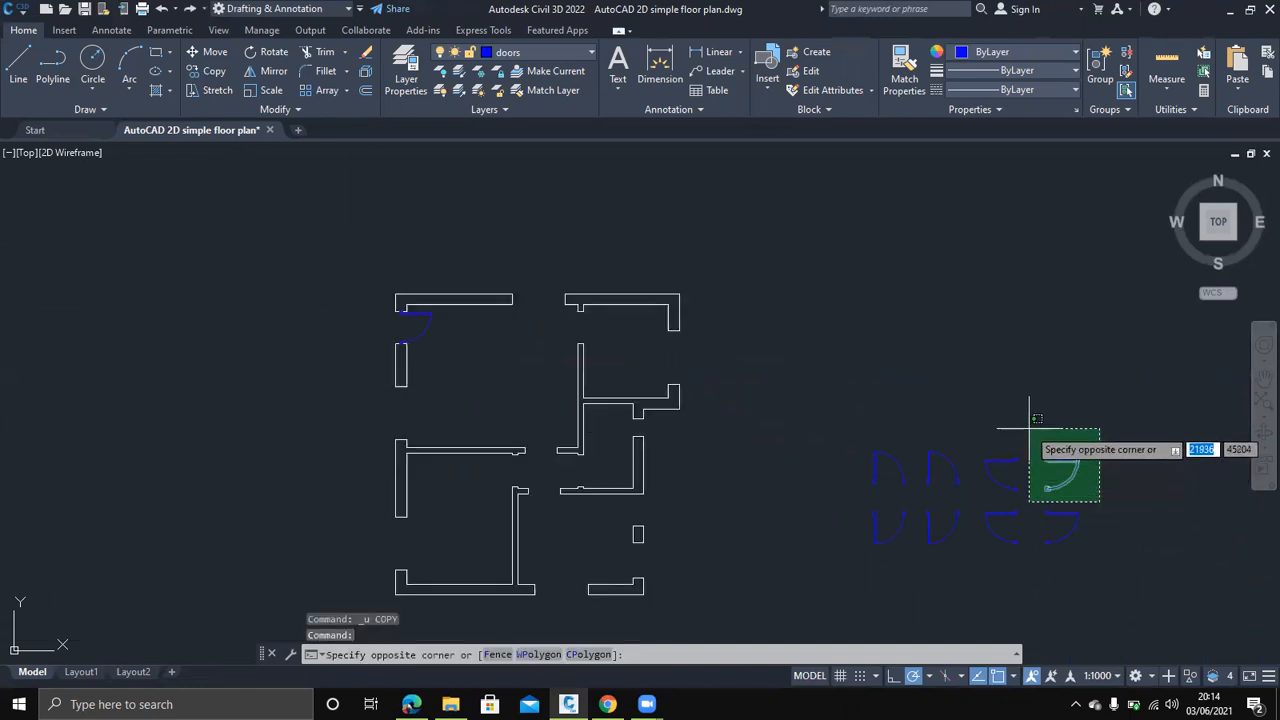
left_click(1029, 427)
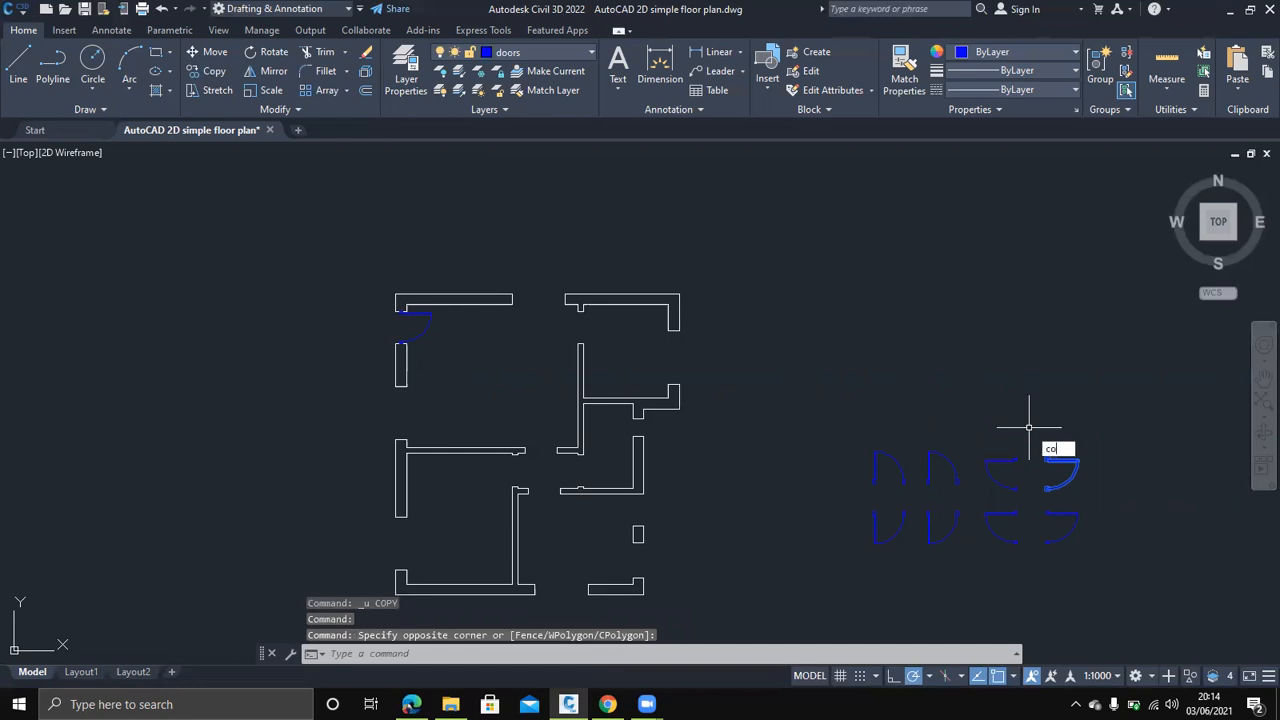
type("co")
key("Return")
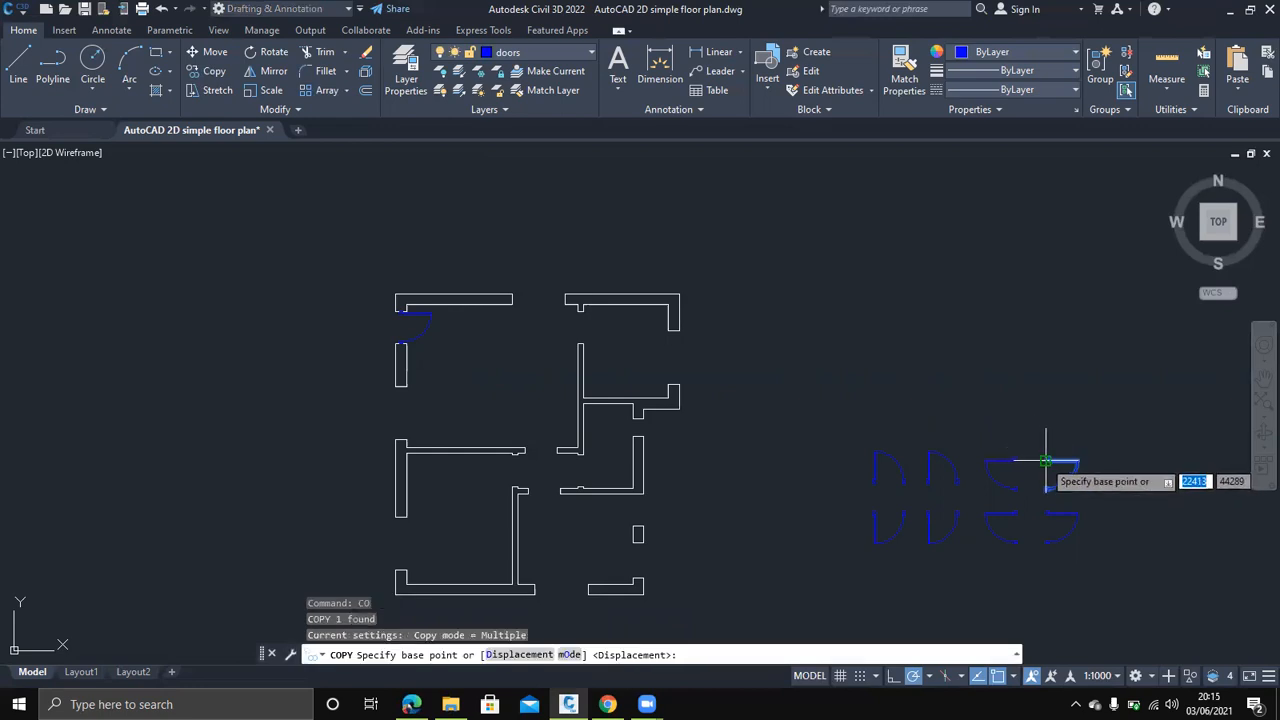
left_click(1047, 461)
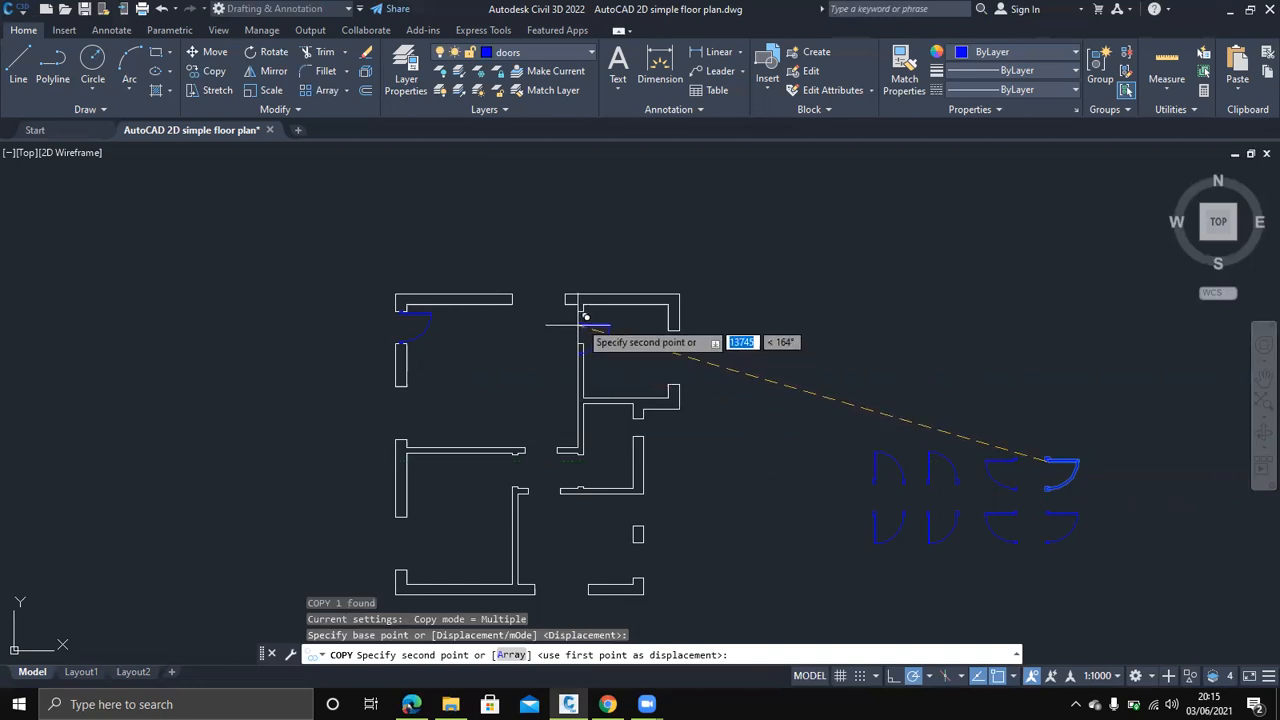
scroll(580, 311, "up", 5)
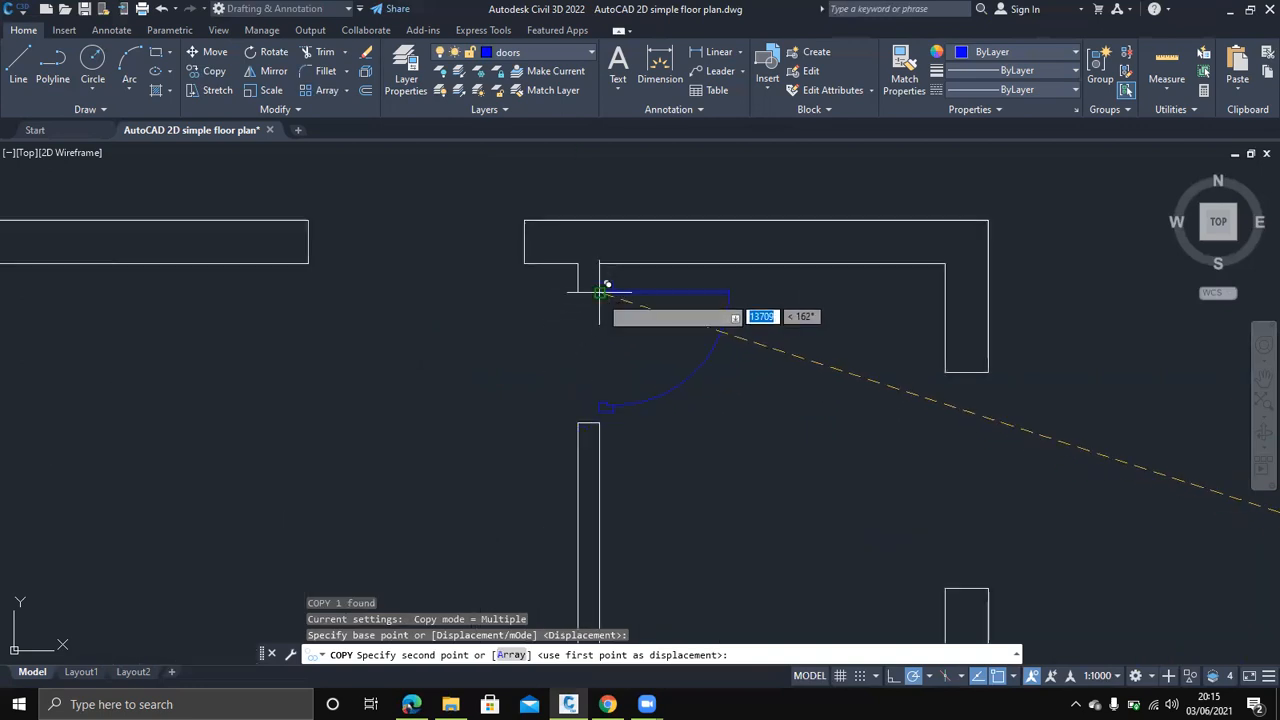
left_click(590, 292)
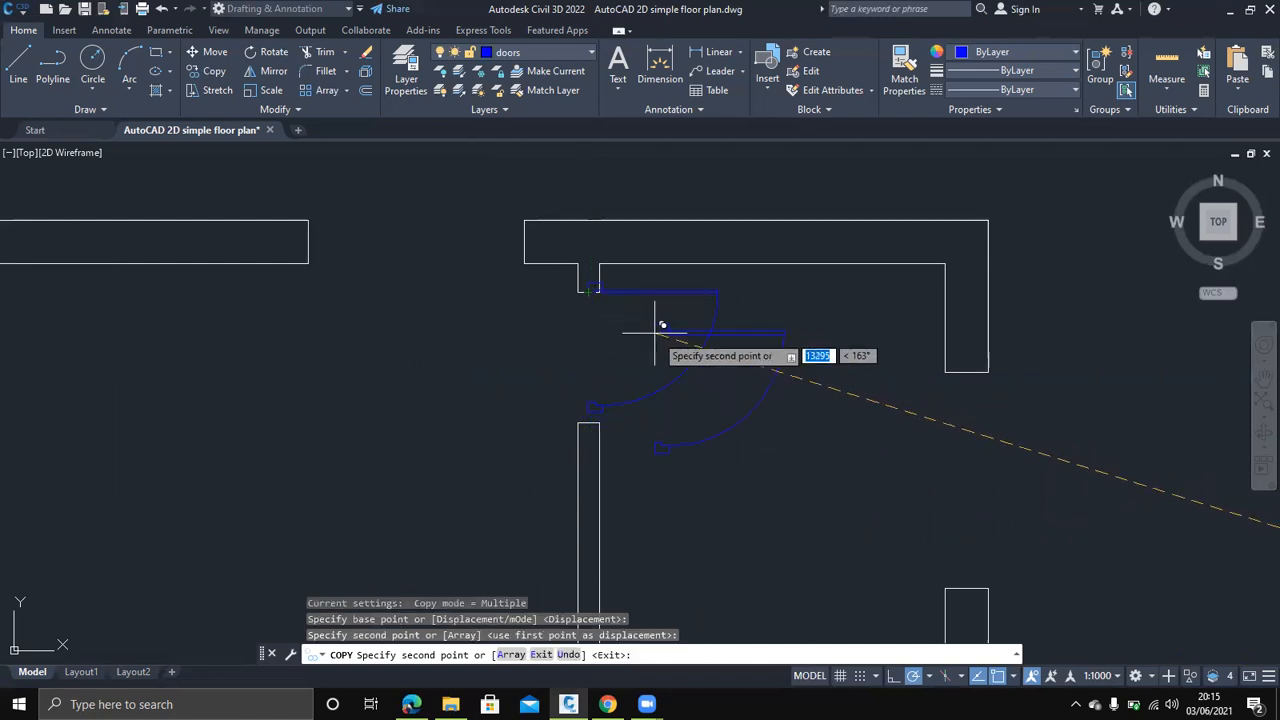
key("Escape")
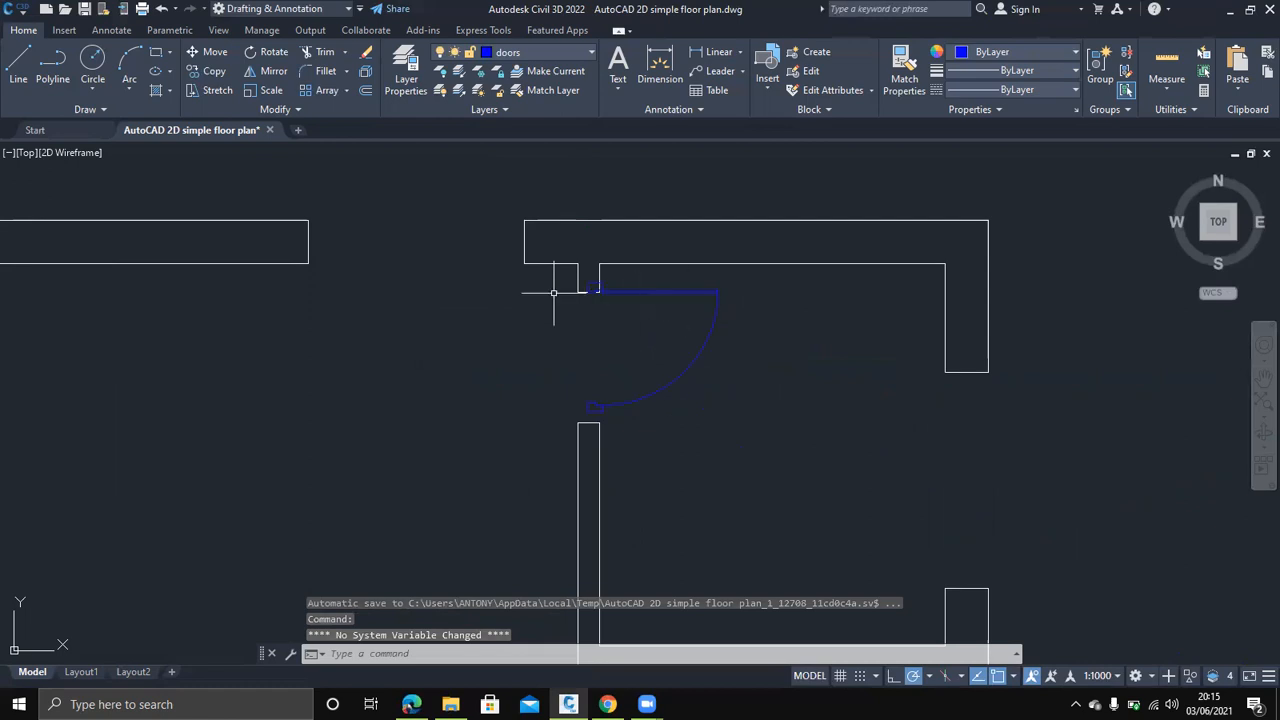
Move the copied door down about 70 mm so its upper frame sits against the end of the inner wall stub
left_click(214, 52)
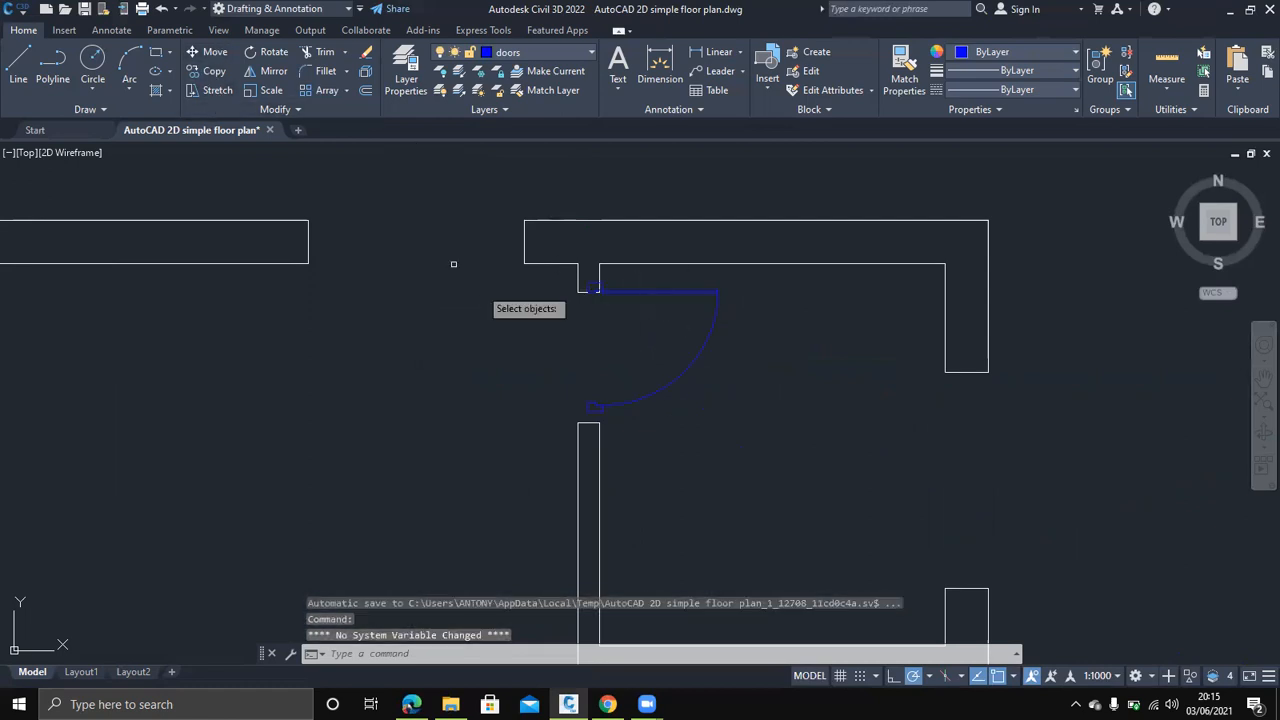
left_click(702, 377)
left_click(682, 362)
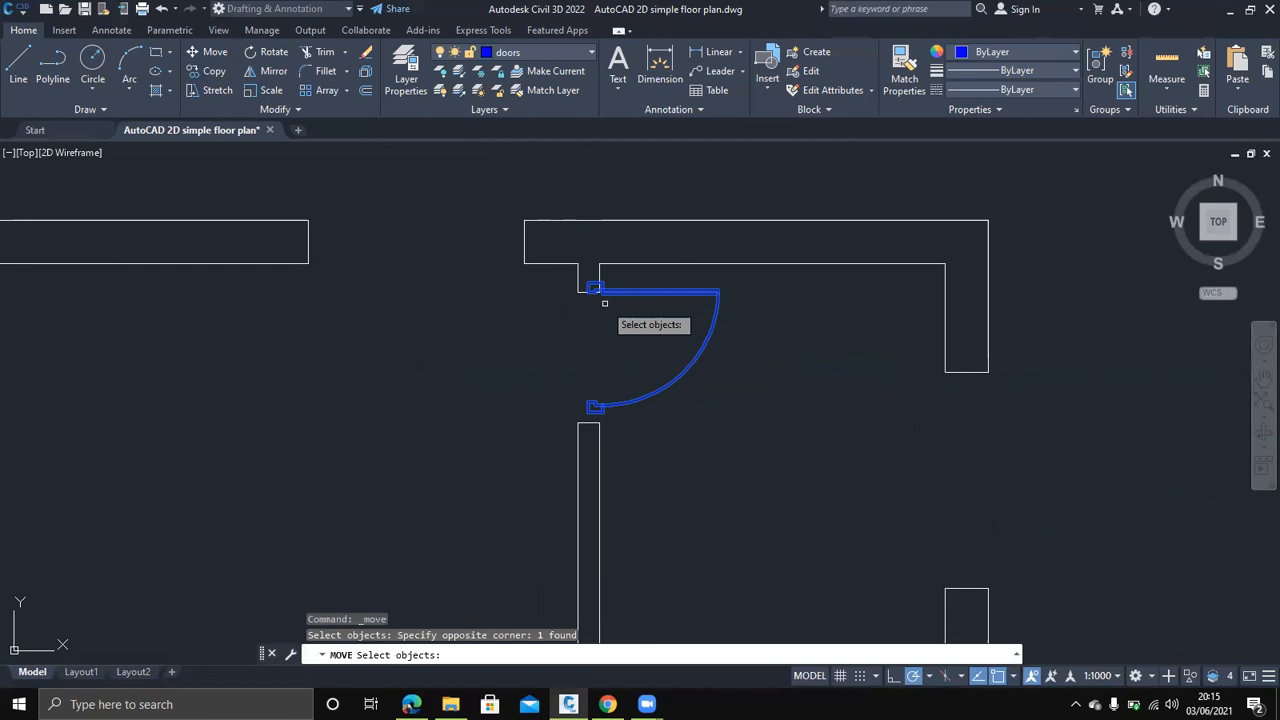
key("Return")
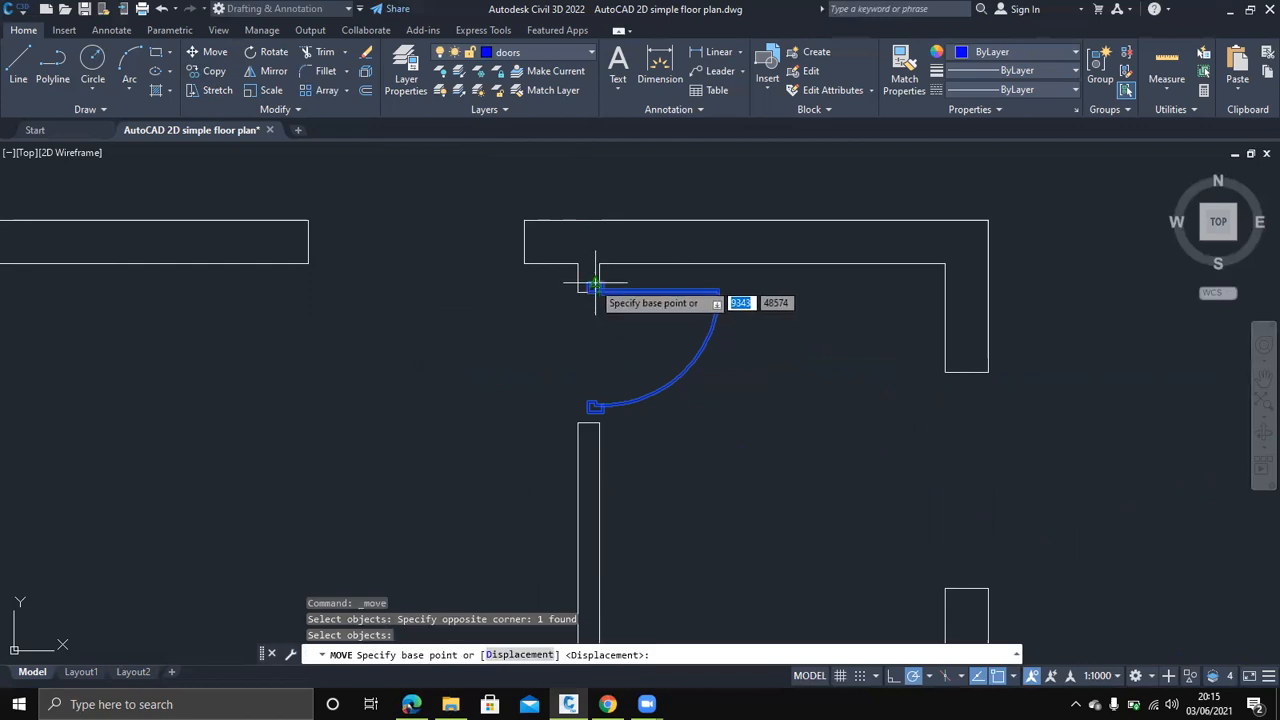
left_click(589, 284)
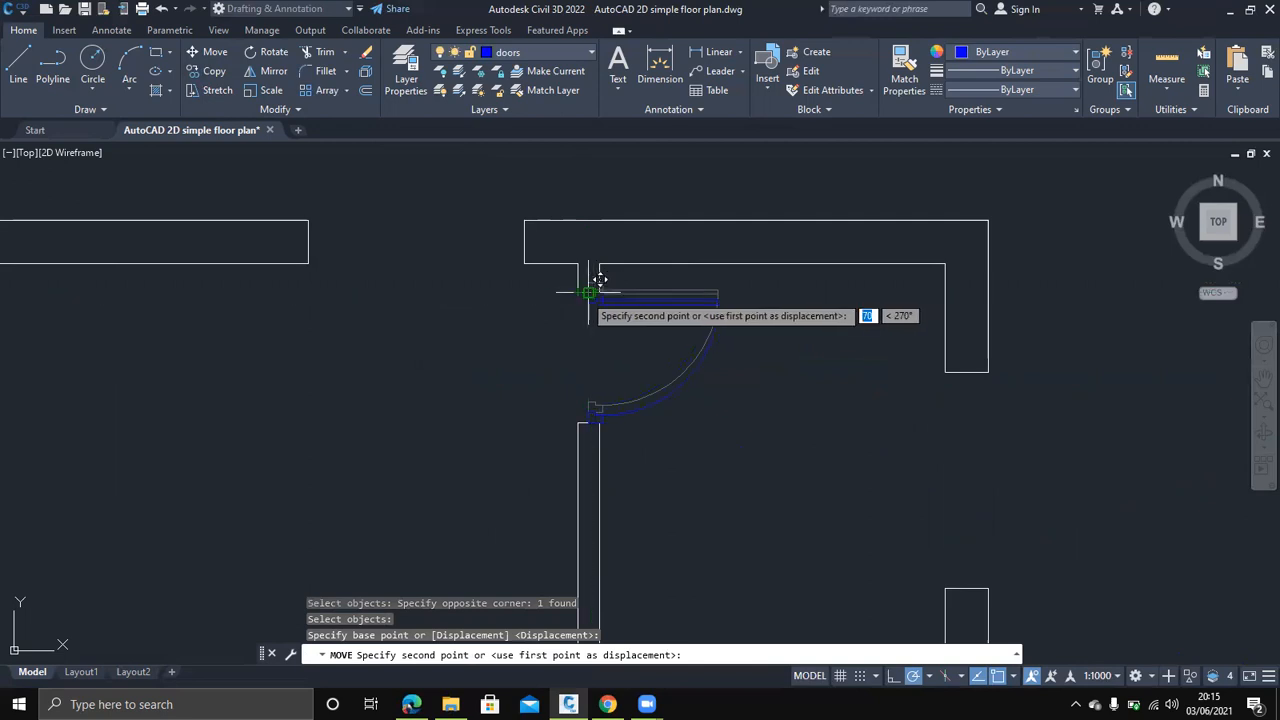
left_click(585, 295)
Switch to the exercise PDF in Edge and examine the door positions and swing directions around the living room, bedrooms and bathroom
scroll(745, 325, "down", 4)
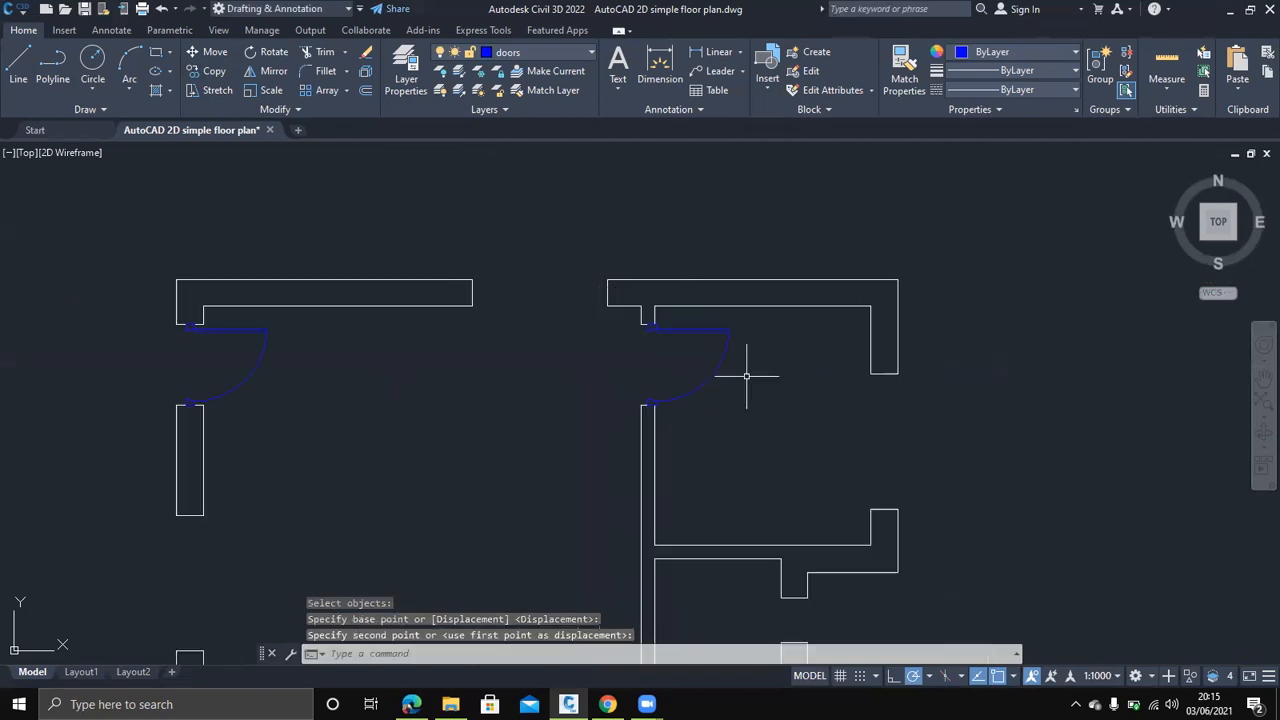
scroll(761, 421, "down", 4)
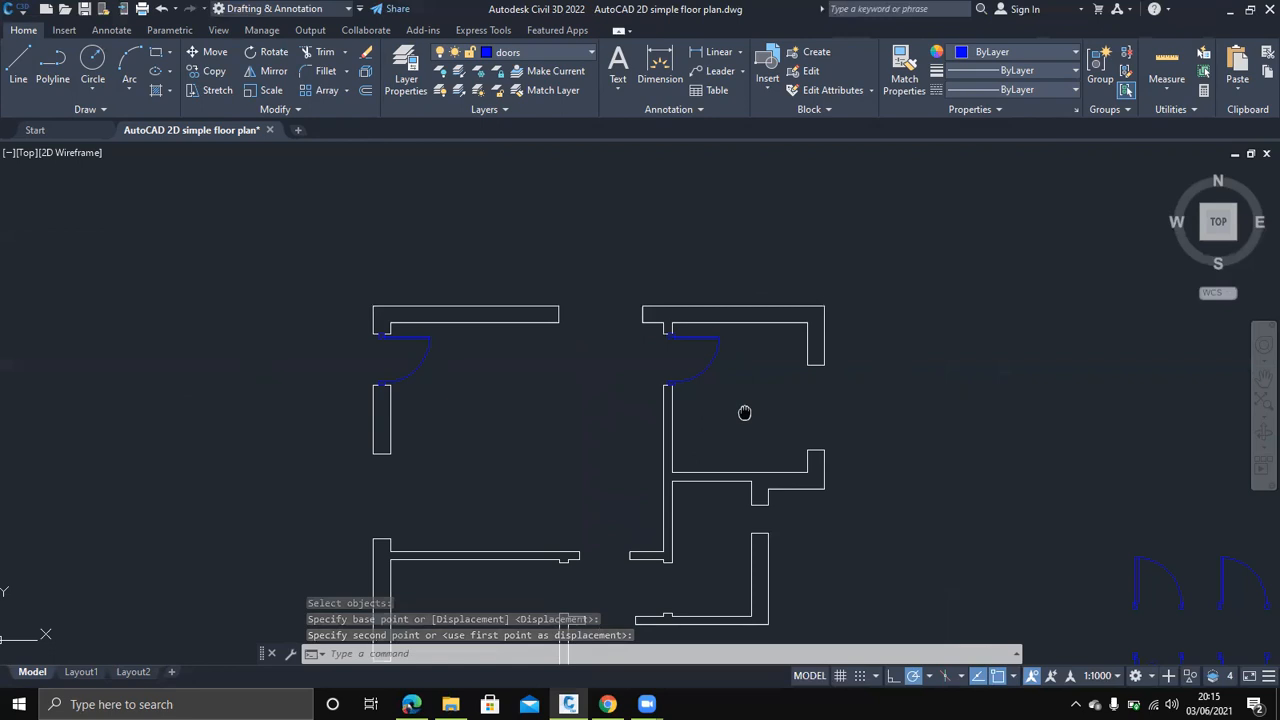
middle_click_drag(768, 453, 765, 355)
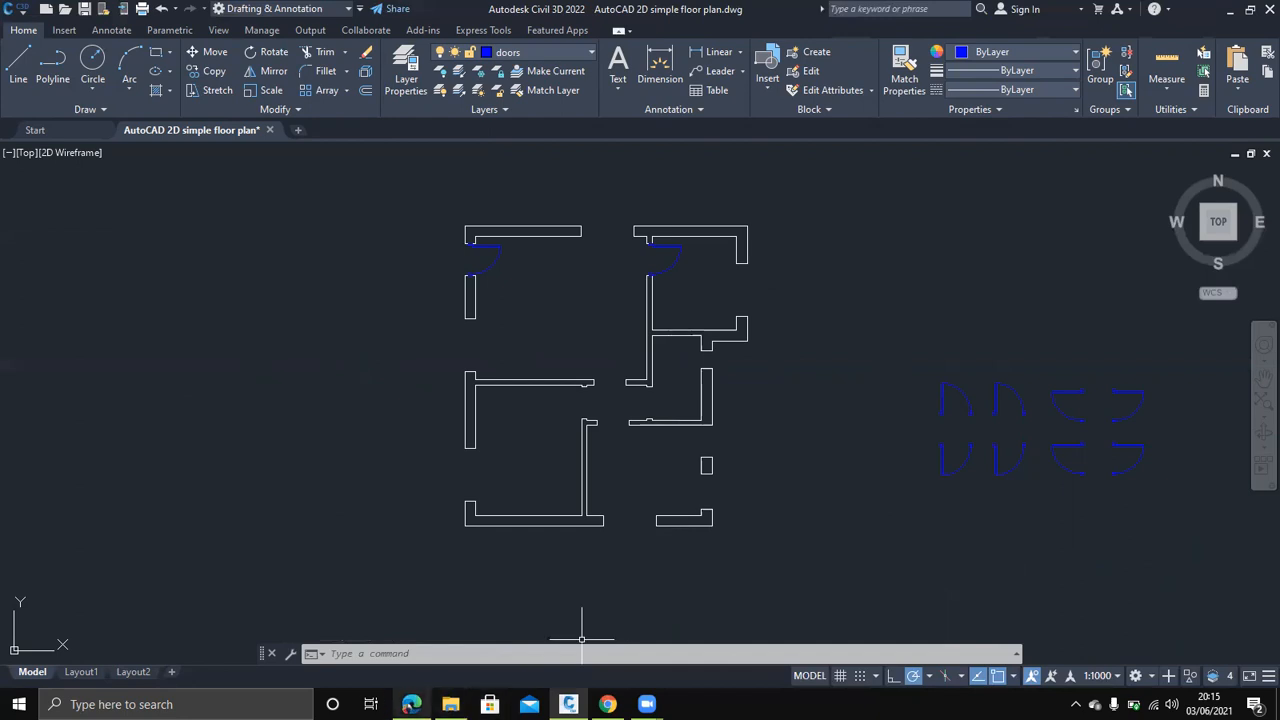
left_click(411, 704)
scroll(210, 313, "up", 10)
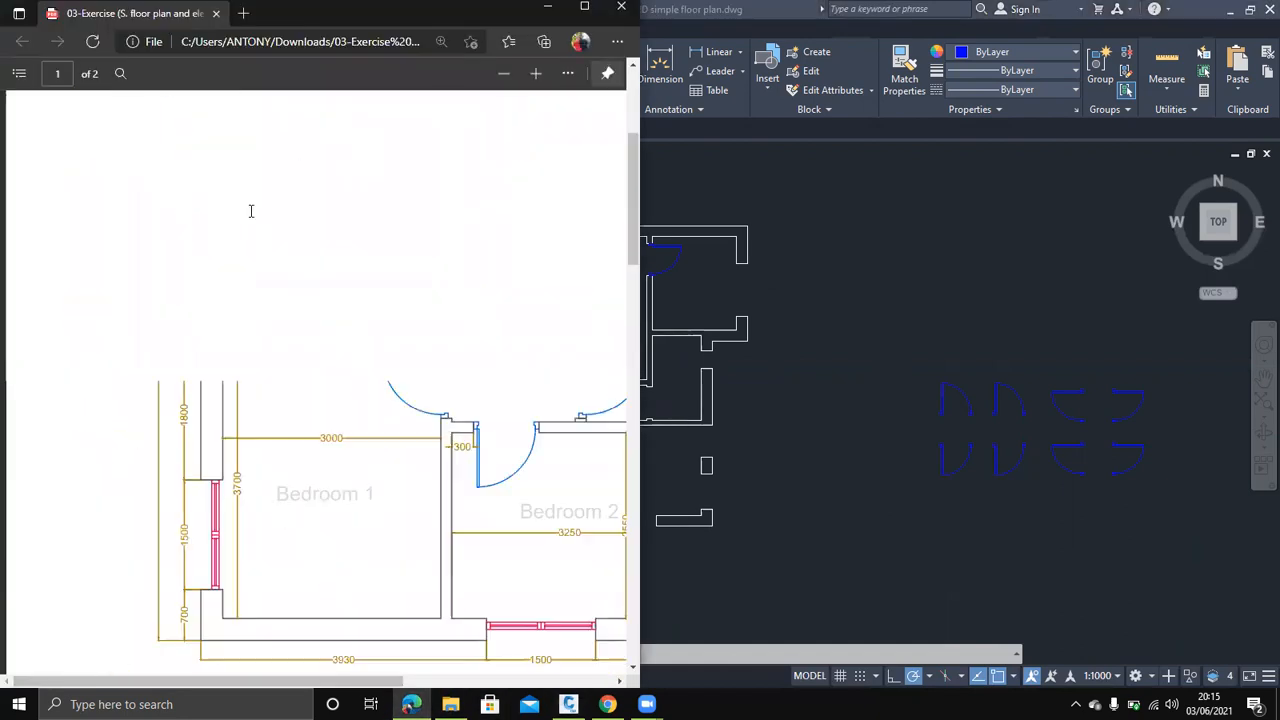
left_click(535, 75)
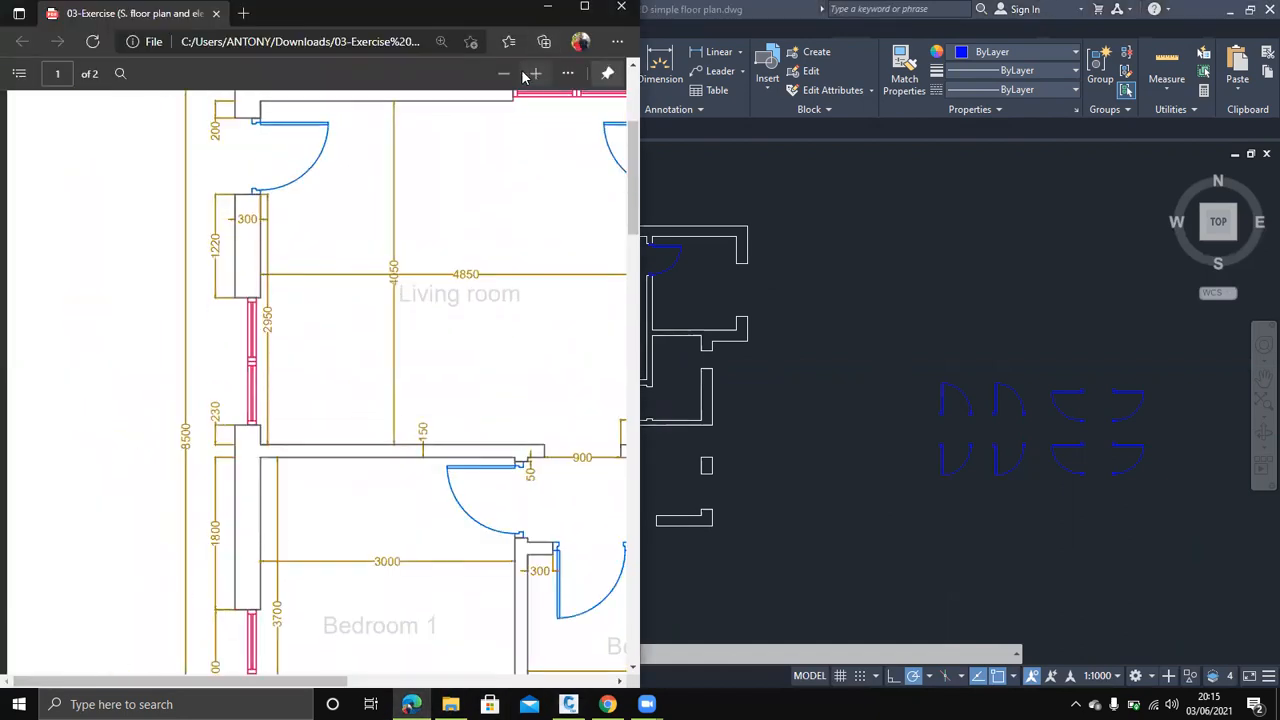
left_click(503, 75)
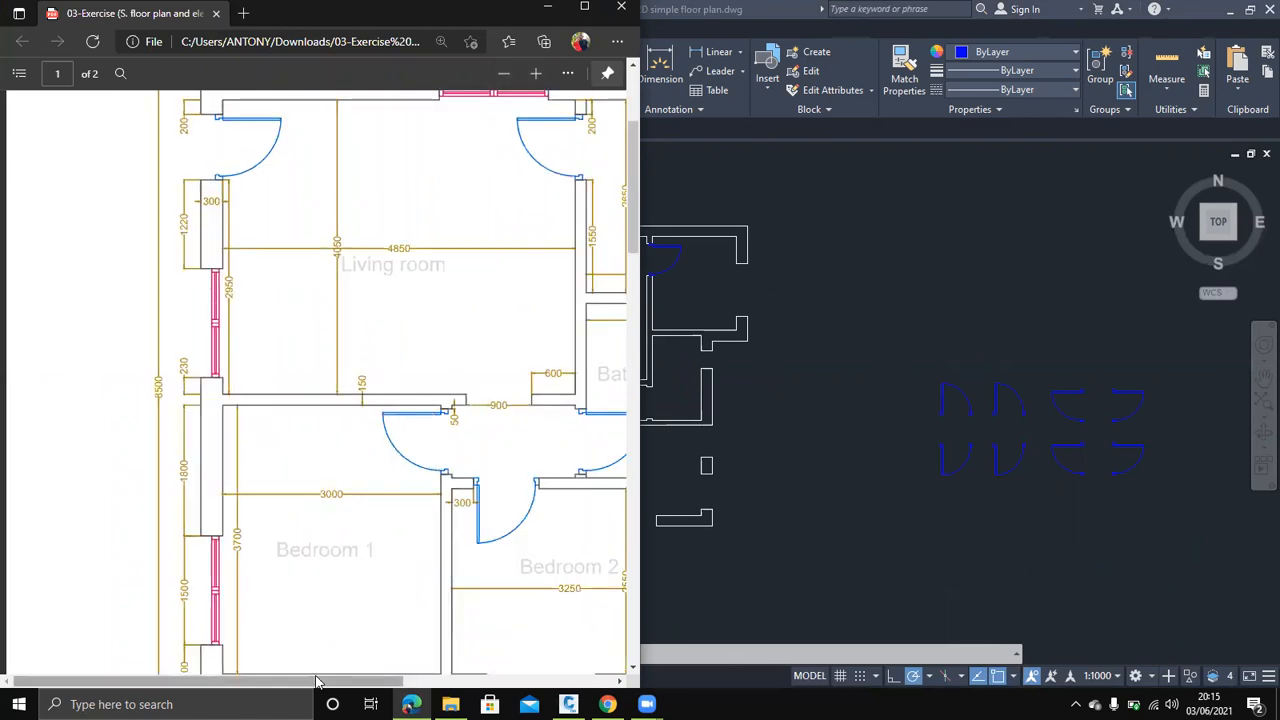
scroll(345, 660, "right", 3)
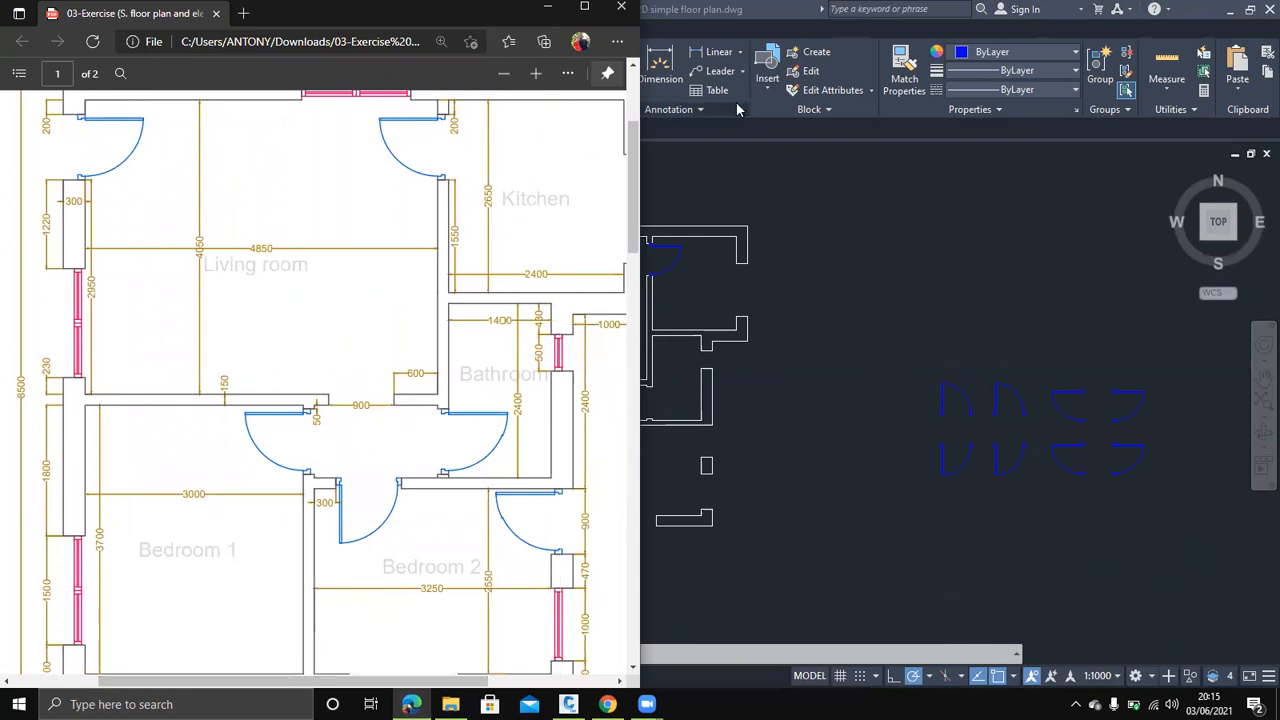
Return to the floor plan drawing and erase the door in the upper inner wall opening between the living room and kitchen
left_click(869, 258)
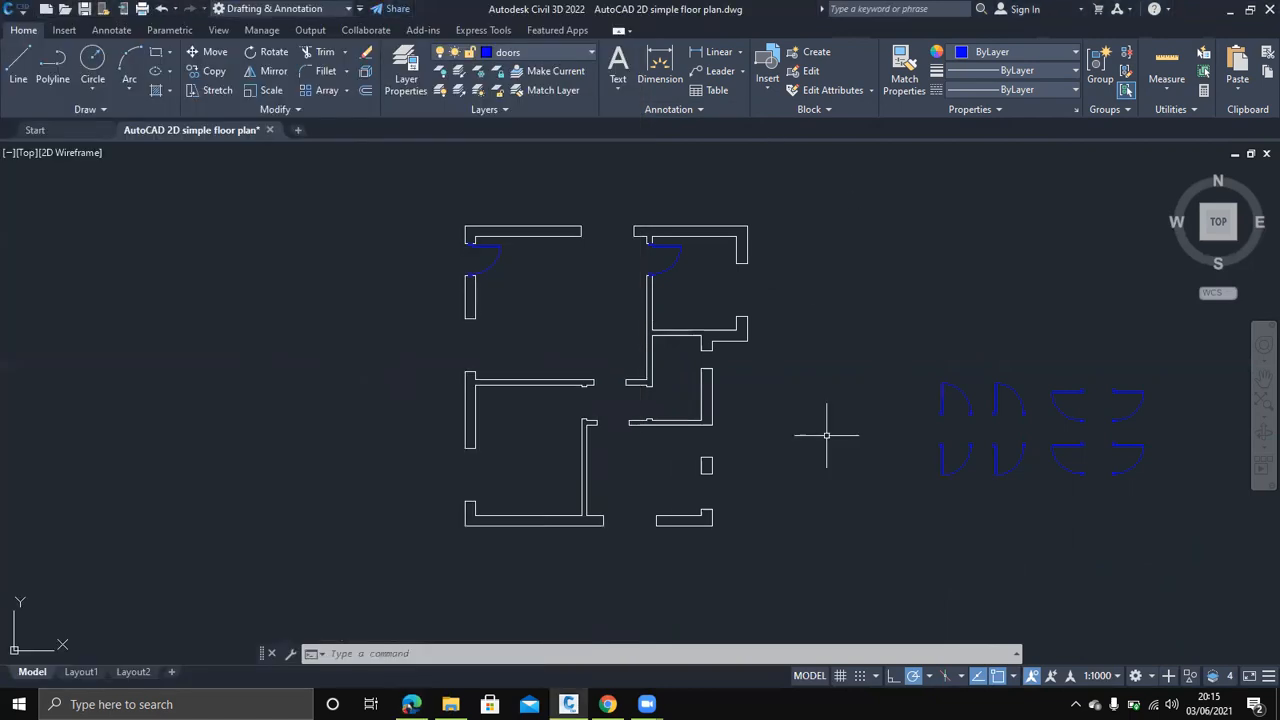
left_click(680, 281)
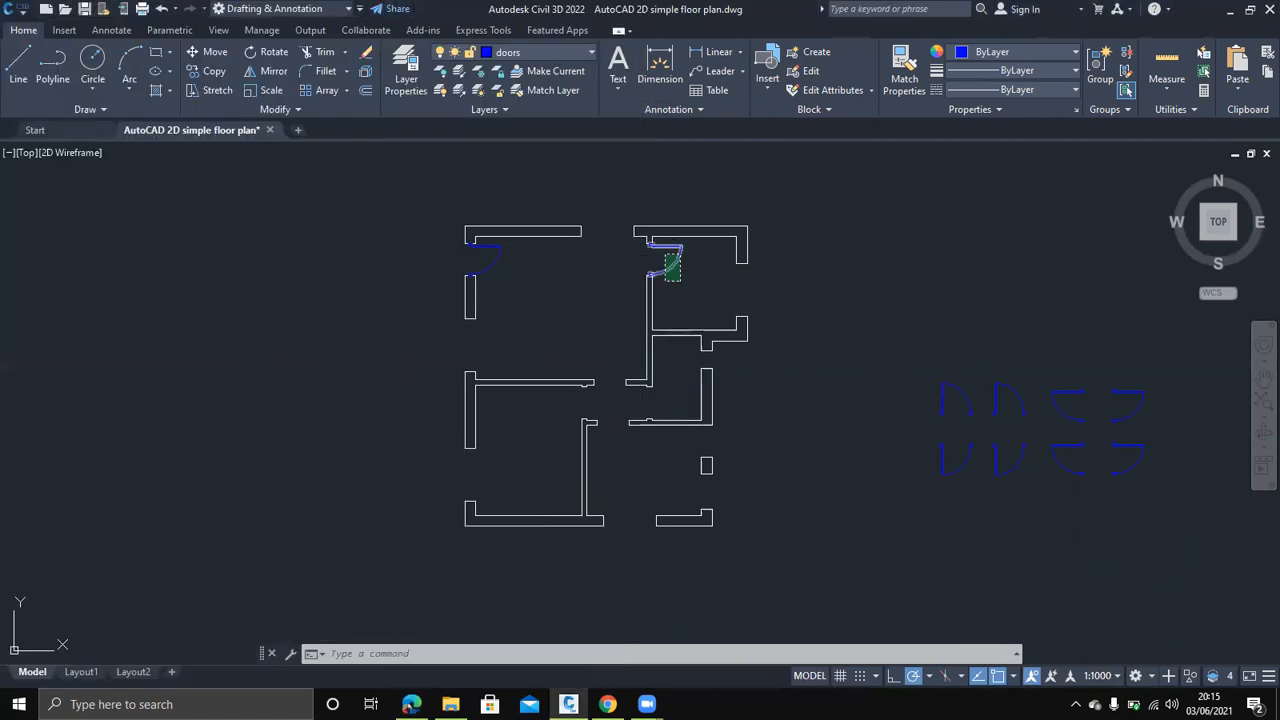
left_click(665, 252)
key("Delete")
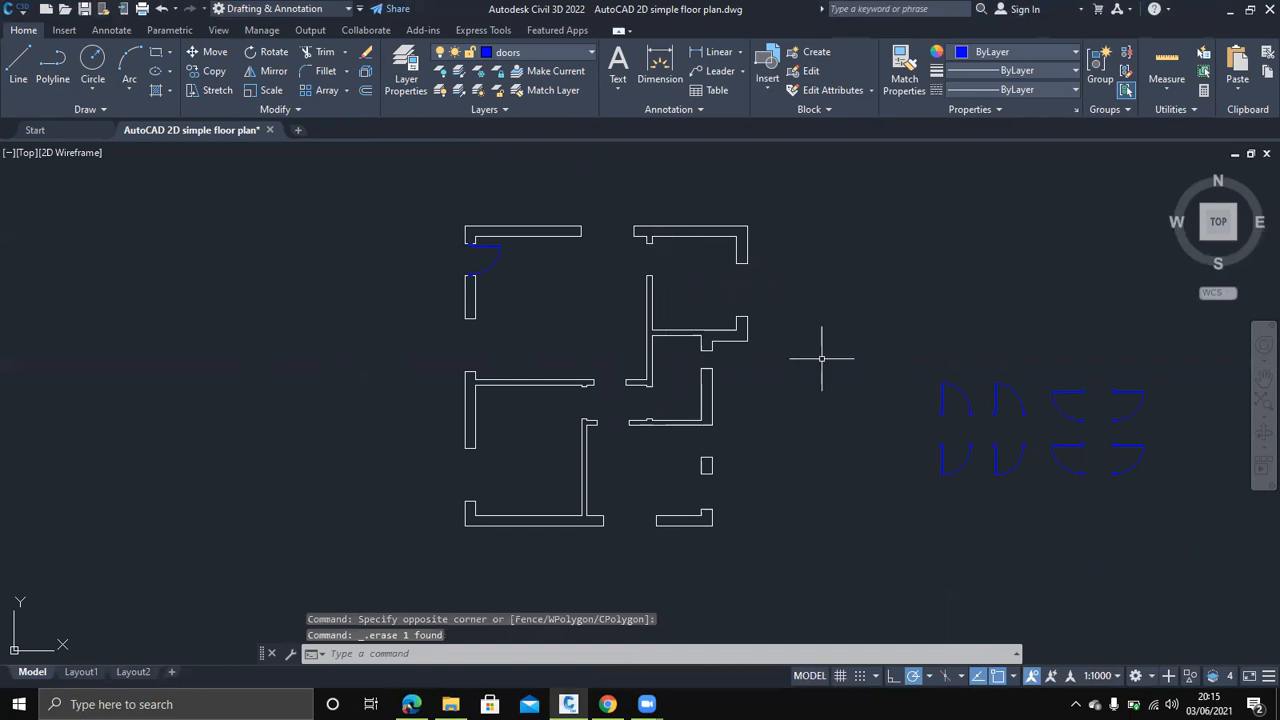
Copy the upper door in the set's third column by its upper frame corner to the right corner of the stub above the kitchen opening
left_click(1080, 431)
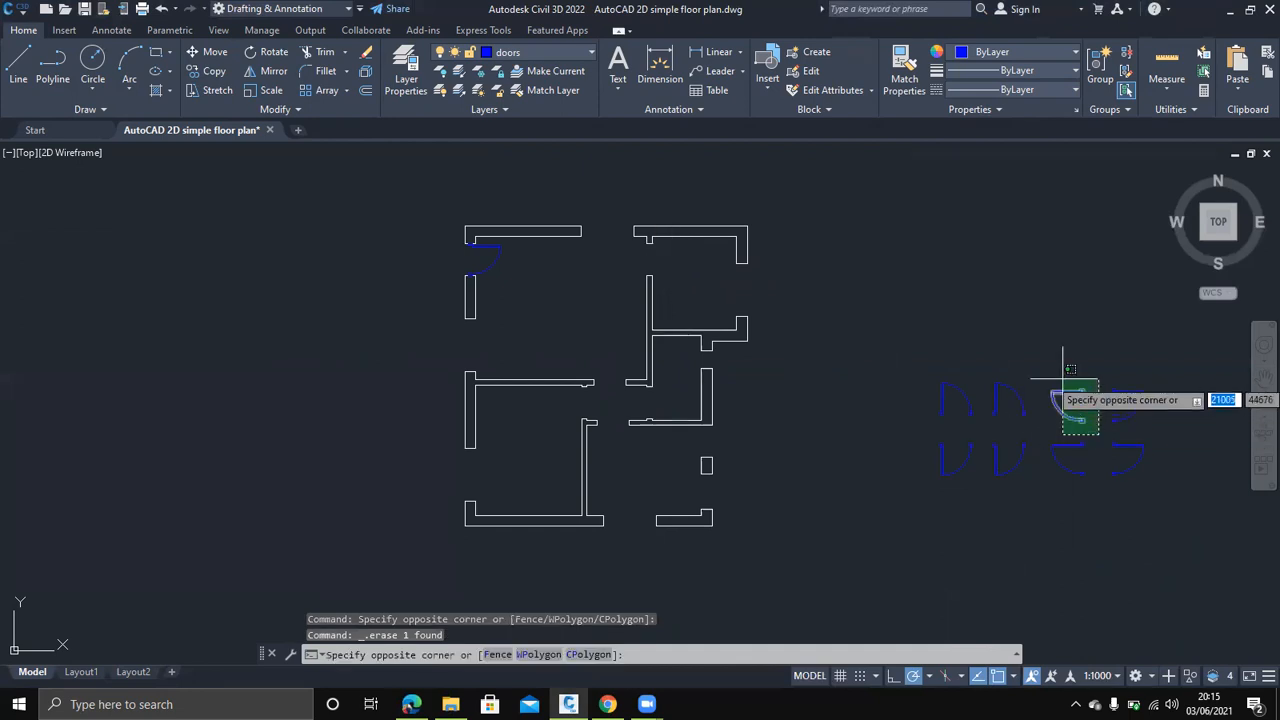
left_click(1036, 367)
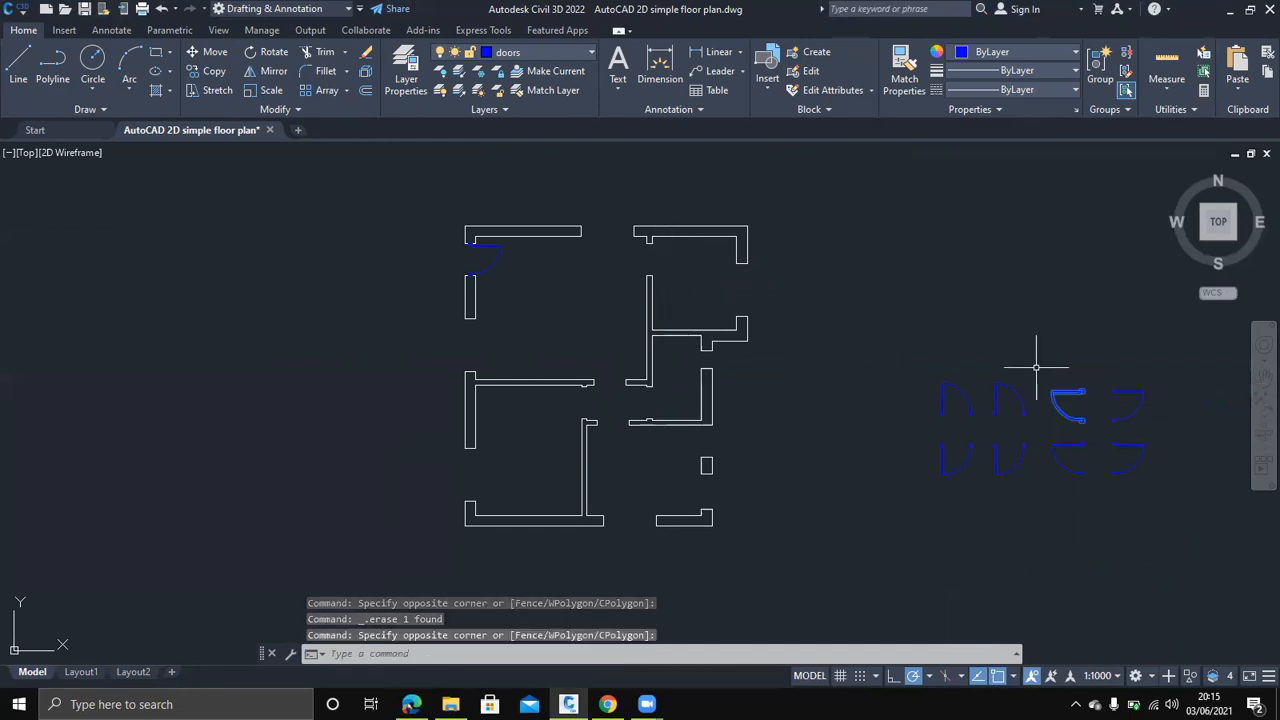
key("Return")
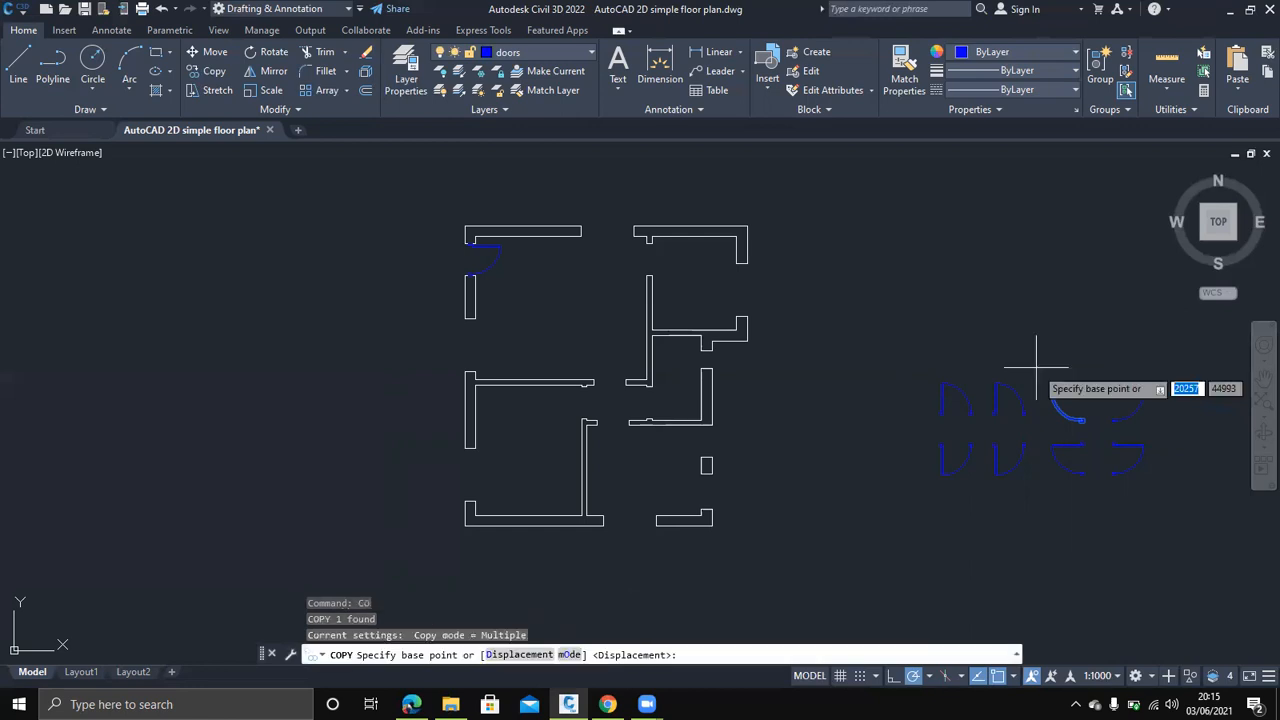
left_click(1083, 390)
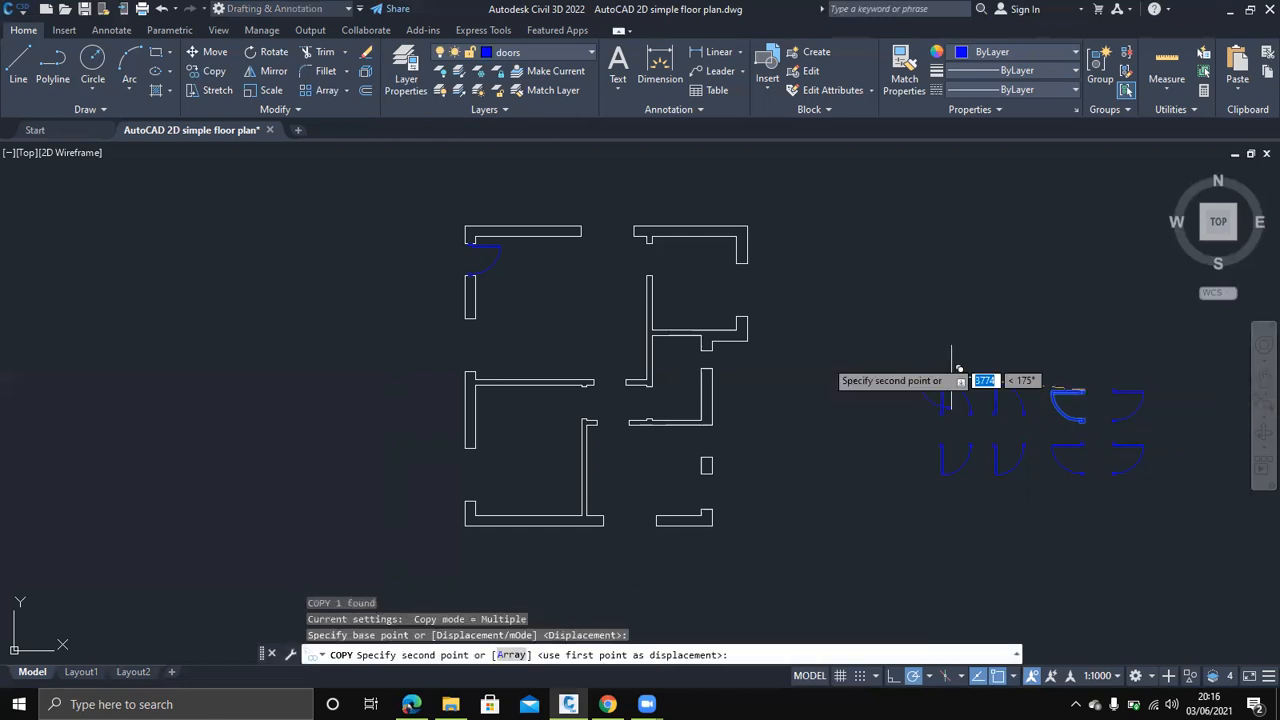
scroll(652, 241, "up", 8)
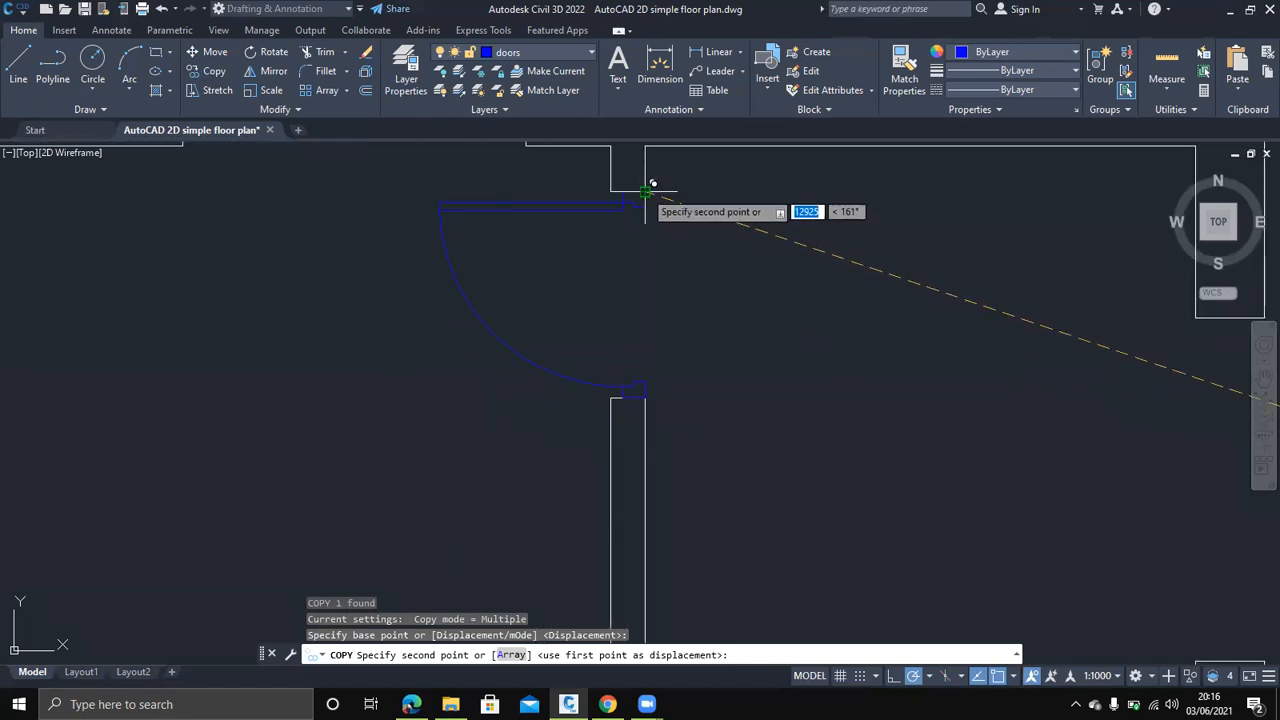
left_click(645, 190)
Check the exercise PDF, then place another copy of this door at the right corner of the wall stub above the Bedroom 1 opening
scroll(706, 425, "down", 4)
middle_click_drag(714, 444, 712, 322)
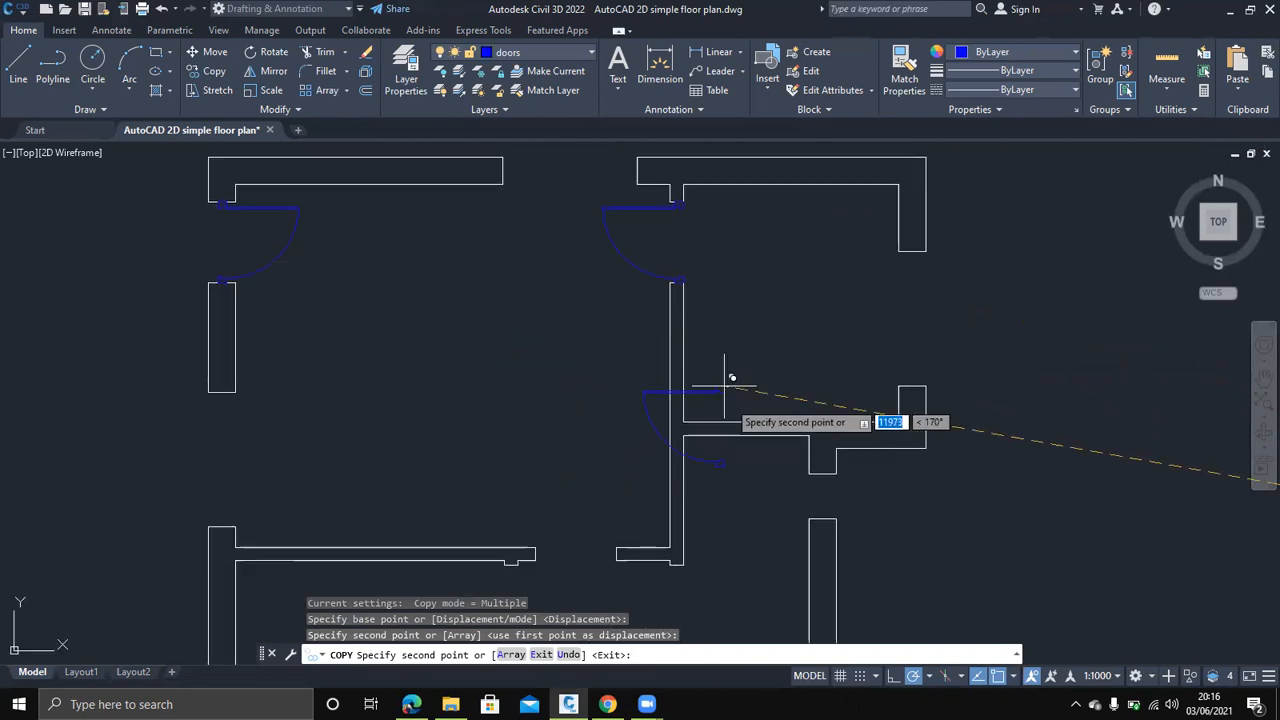
middle_click_drag(729, 429, 723, 357)
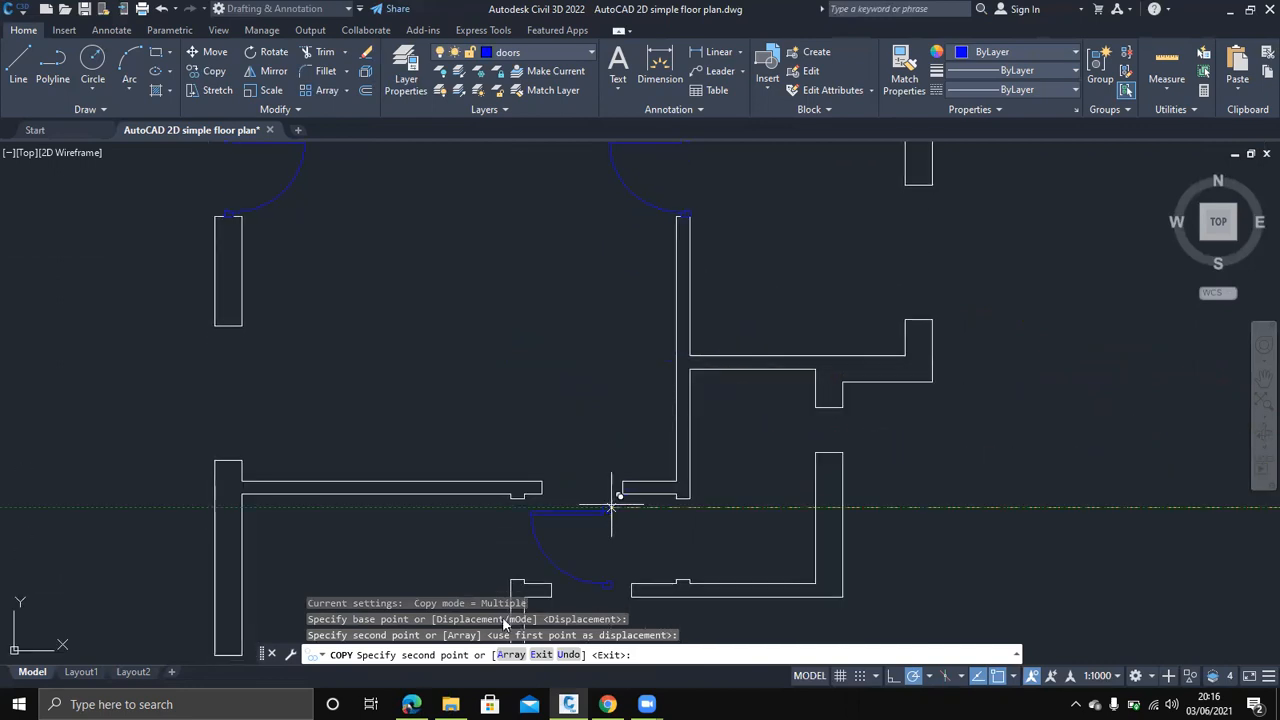
left_click(411, 704)
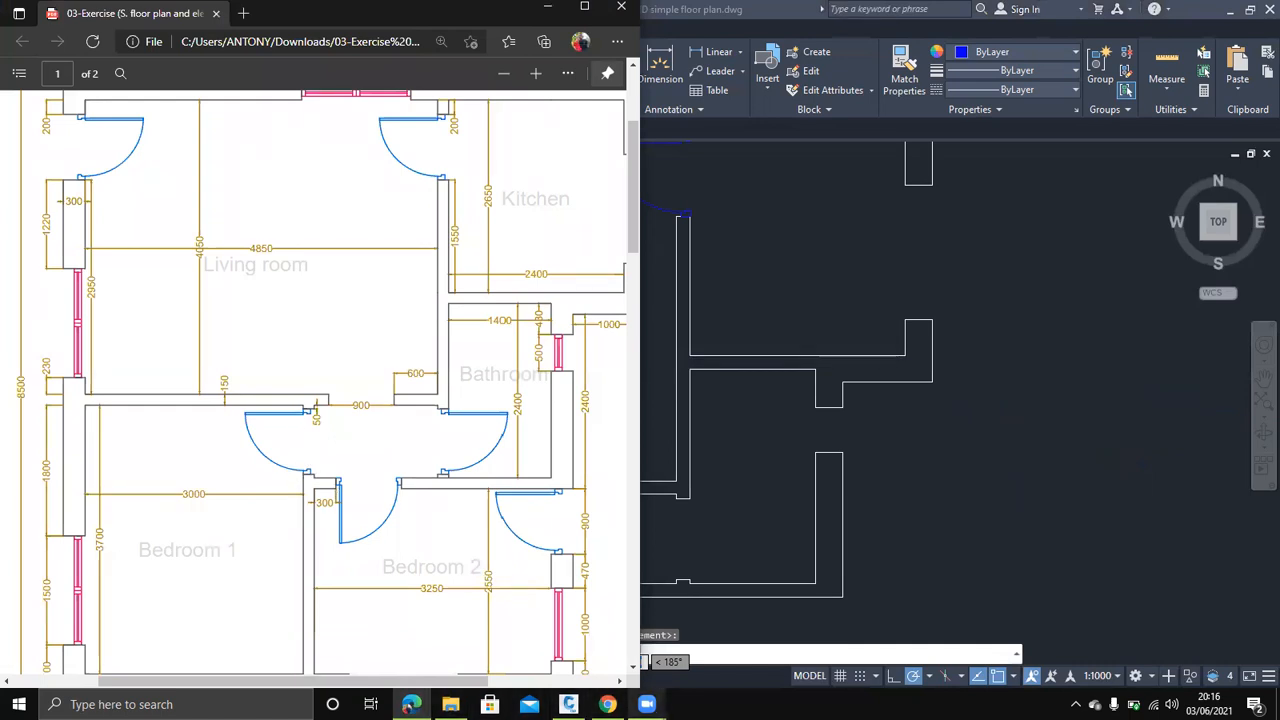
left_click(748, 514)
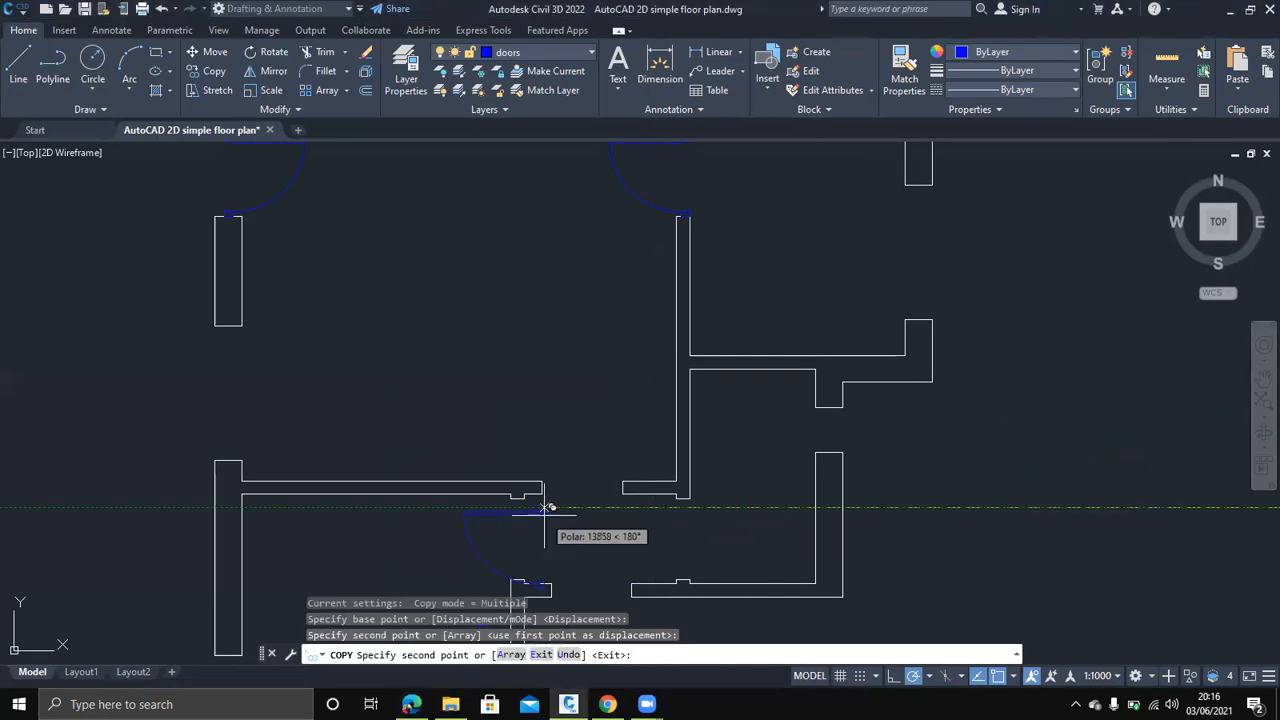
scroll(516, 508, "up", 2)
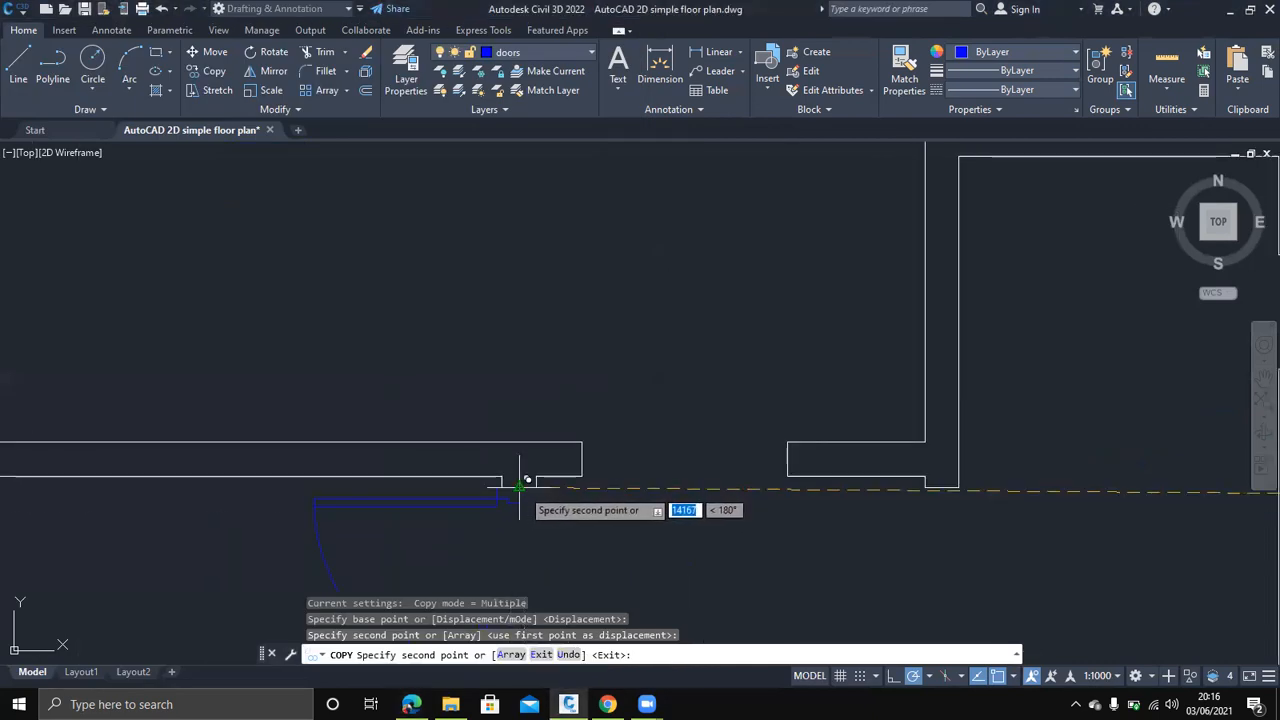
left_click(540, 484)
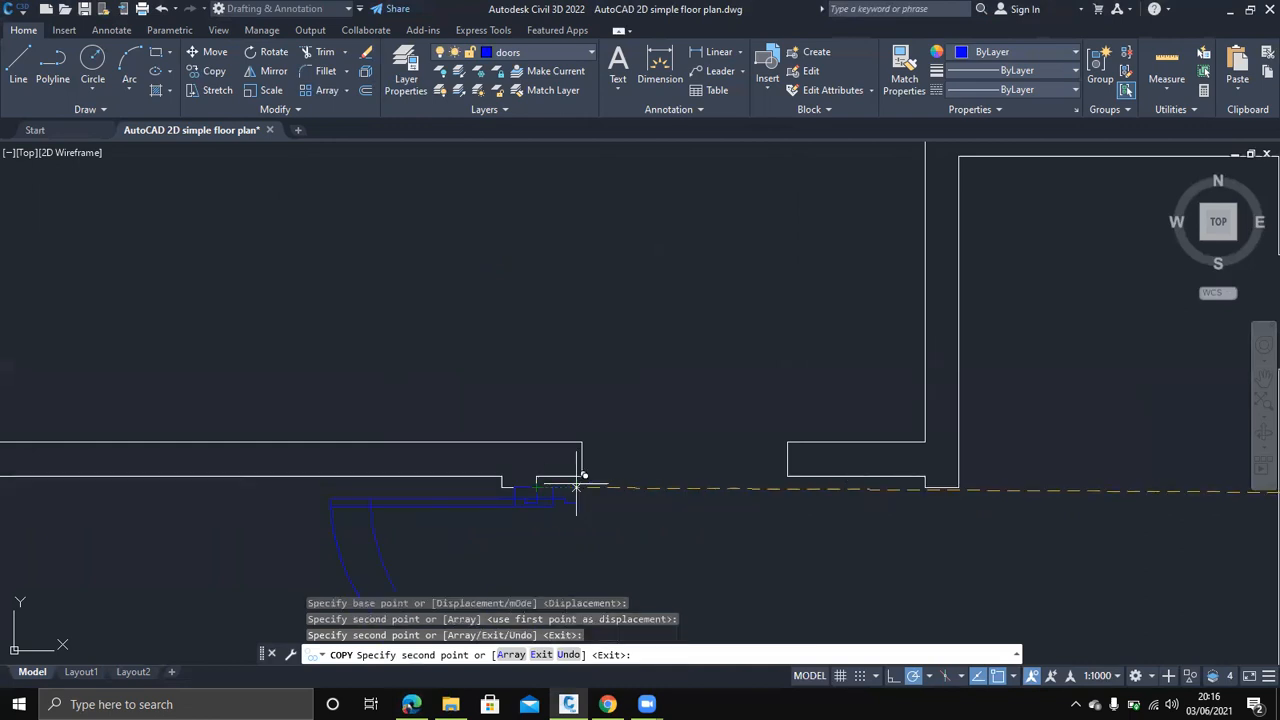
key("Escape")
scroll(697, 522, "down", 1)
scroll(697, 522, "down", 3)
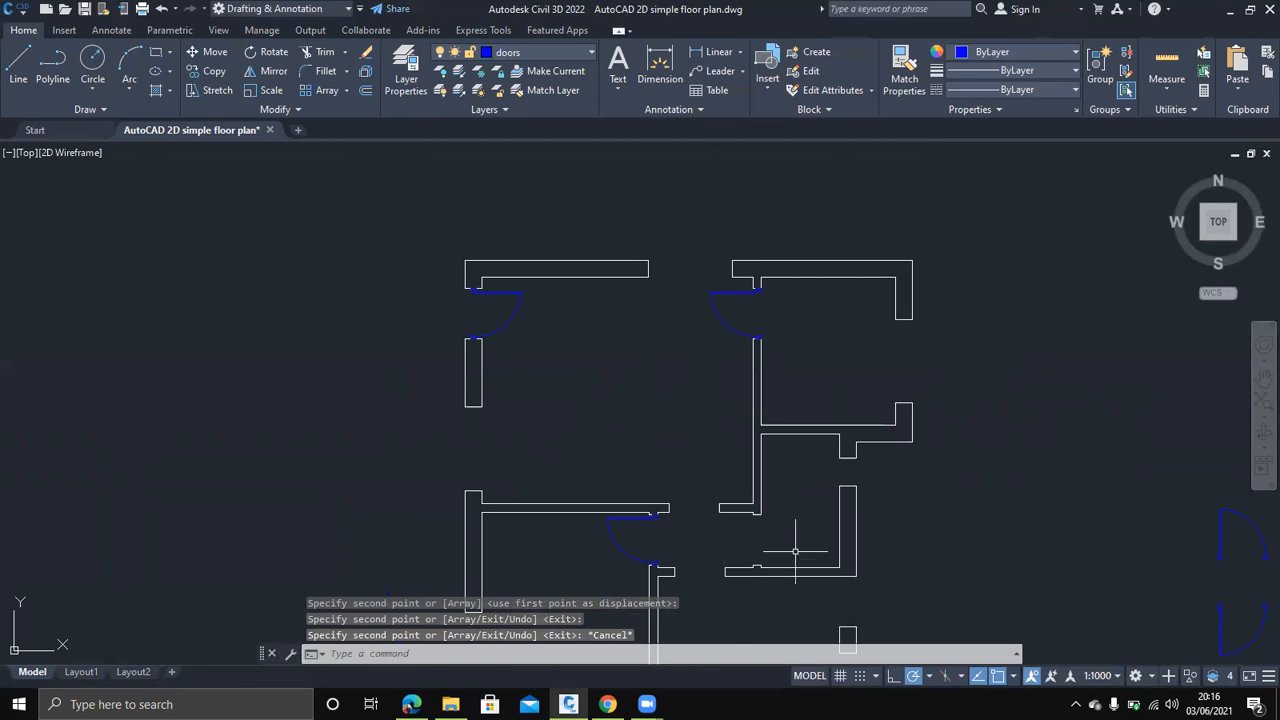
Copy the lower far-right door of the set, based on its upper frame, to the end of the wall stub above the bathroom opening
middle_click_drag(876, 548, 705, 474)
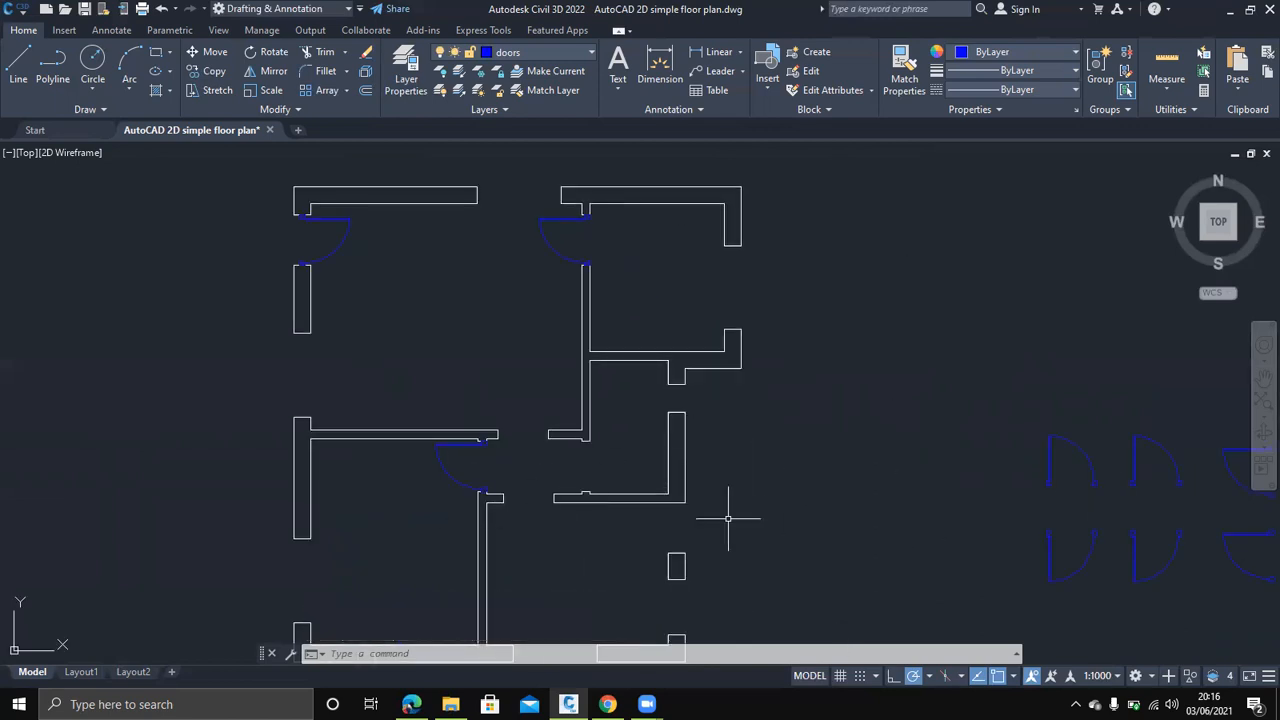
middle_click_drag(728, 518, 711, 488)
middle_click_drag(1077, 571, 988, 518)
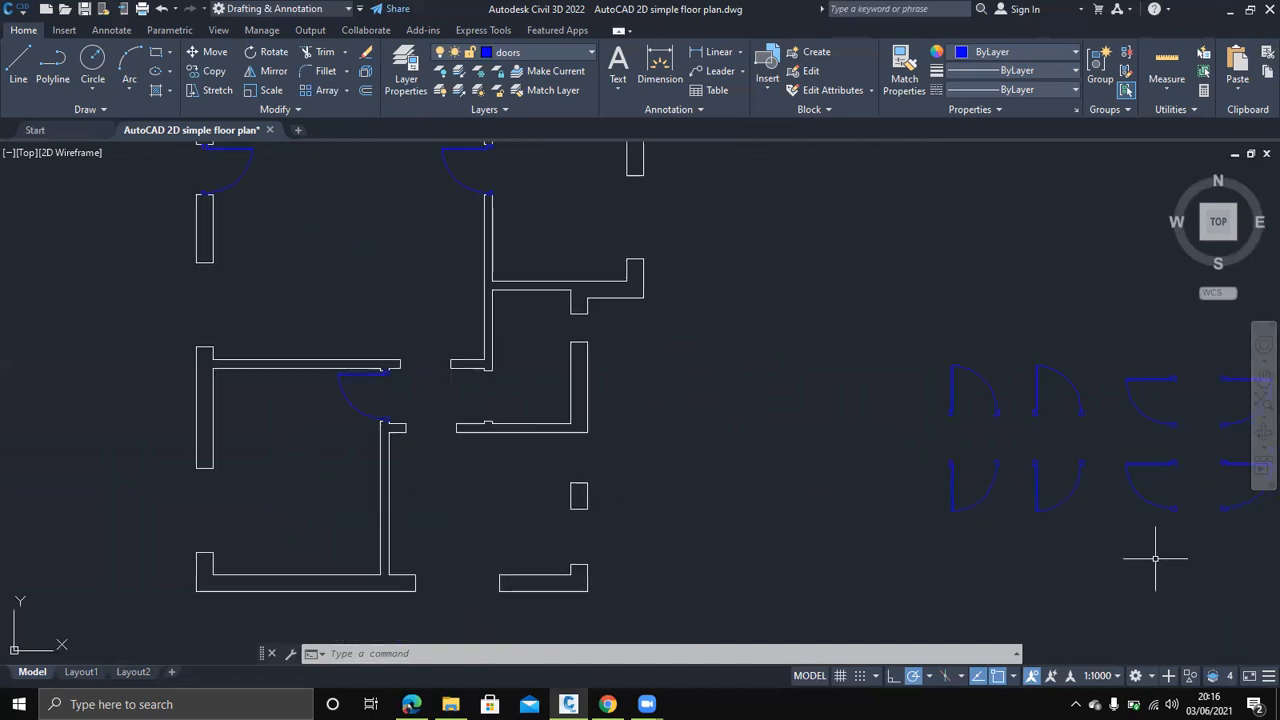
left_click(1264, 529)
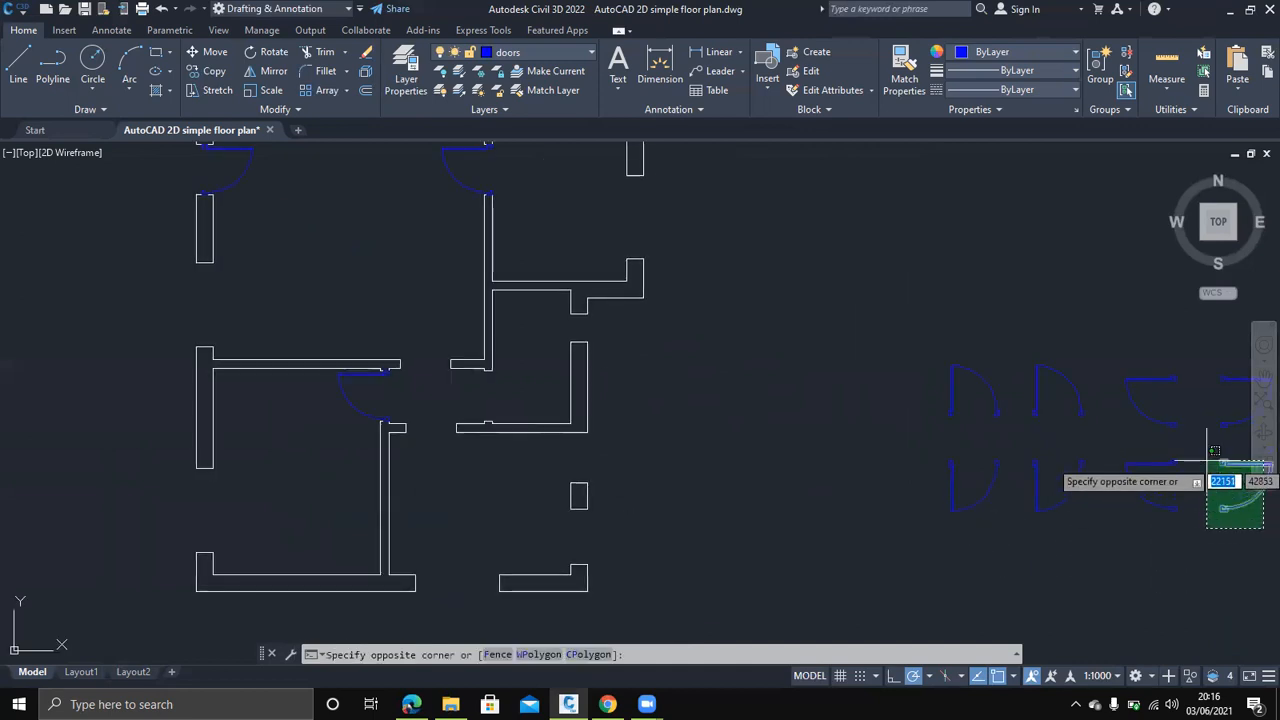
left_click(1207, 461)
type("co")
key("Return")
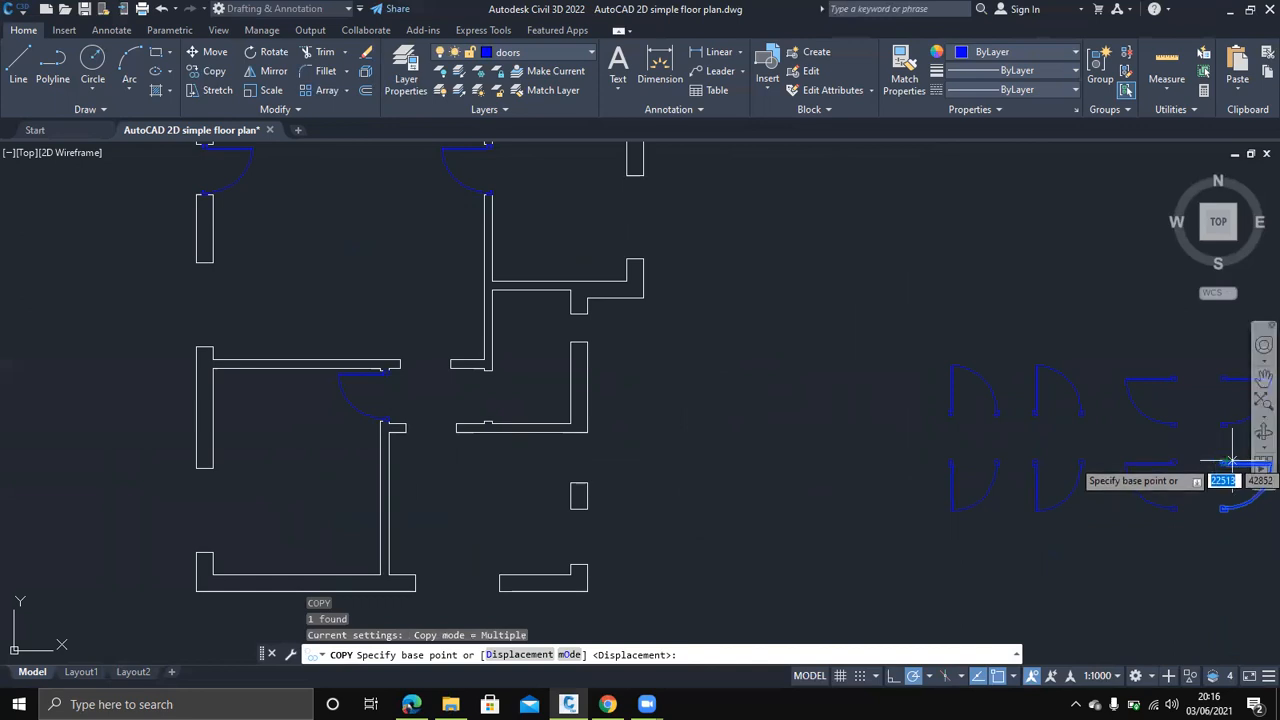
left_click(1226, 462)
scroll(640, 481, "up", 4)
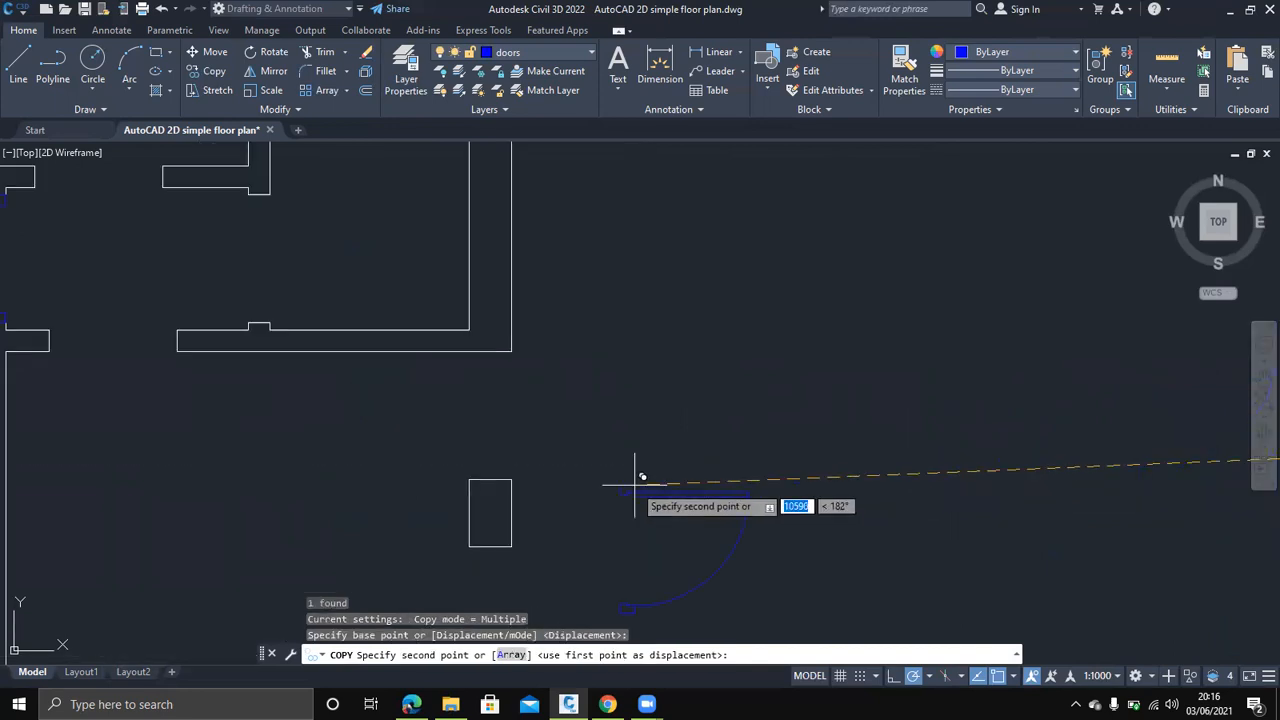
left_click(188, 318)
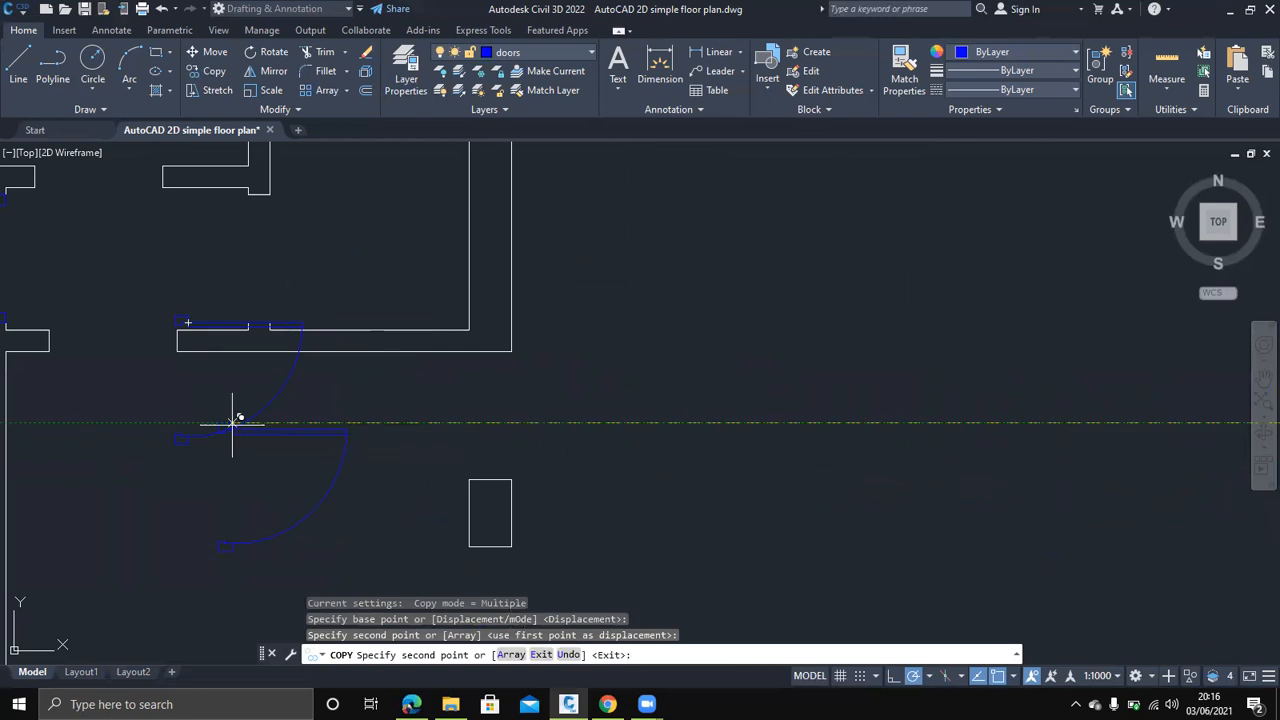
left_click(257, 196)
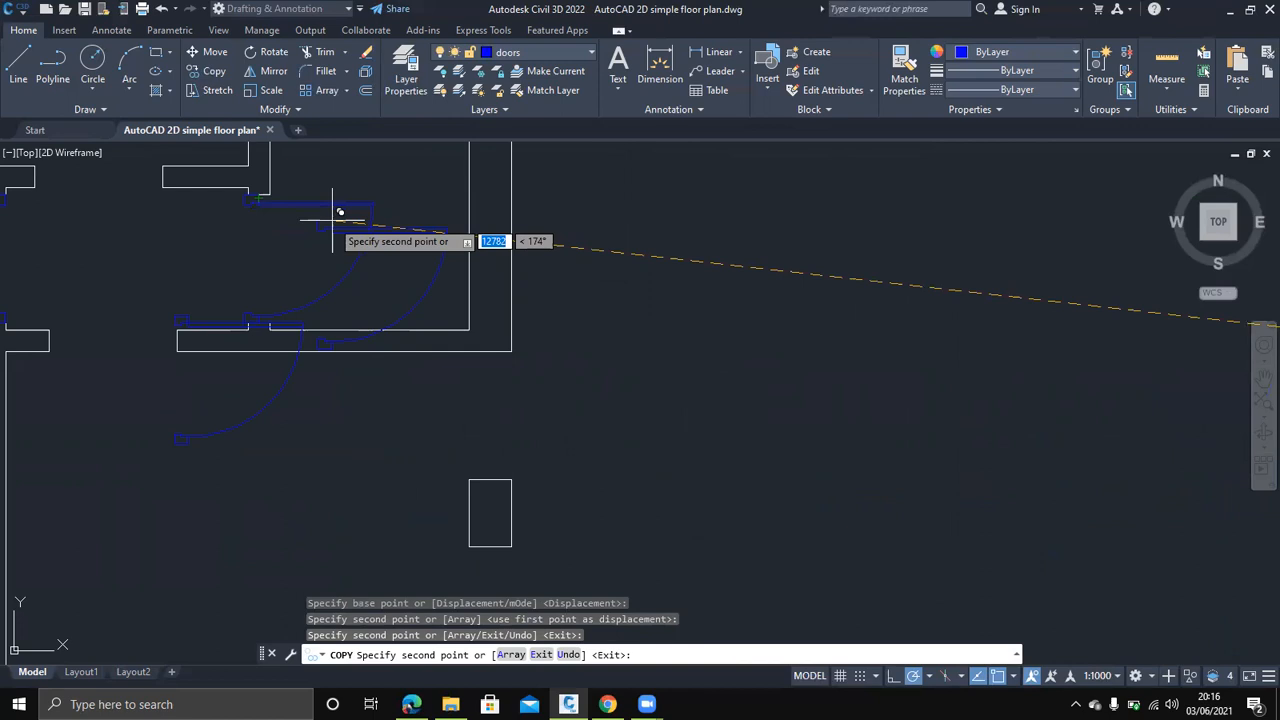
key("Escape")
Erase the stray door copy overlapping the wall below the bathroom
left_click(256, 402)
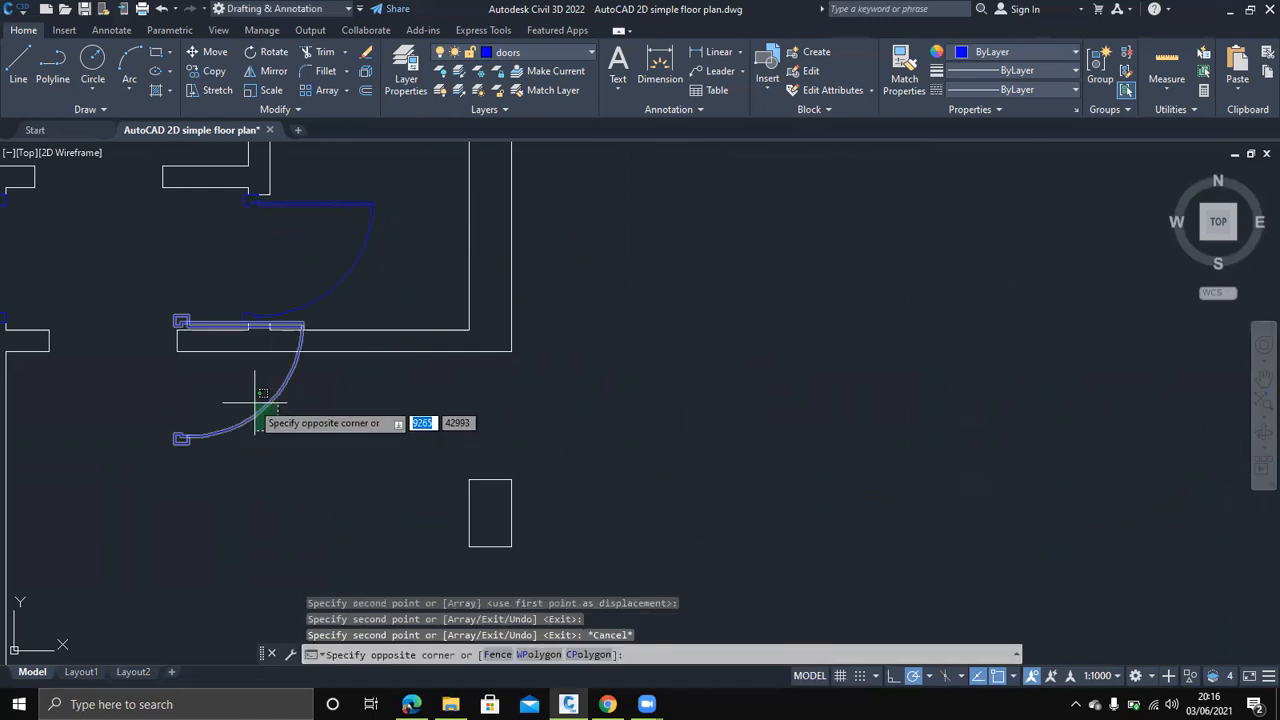
key("Escape")
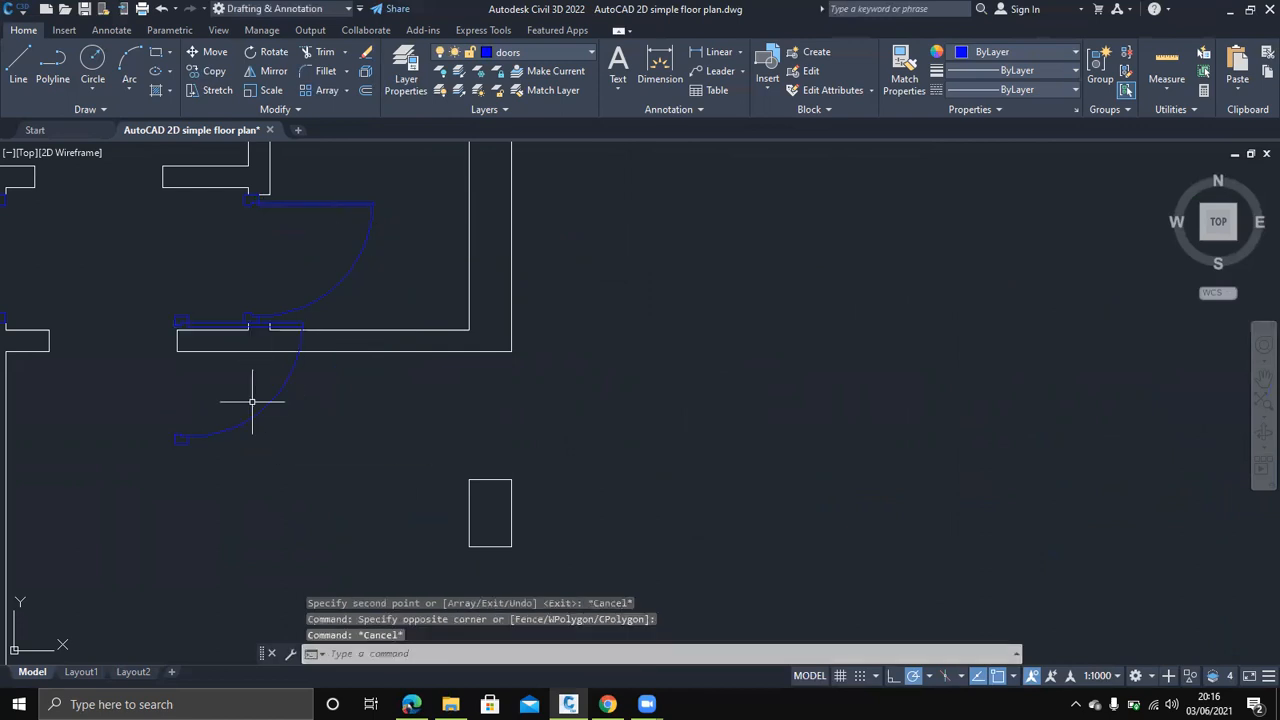
left_click(276, 433)
left_click(252, 378)
key("Escape")
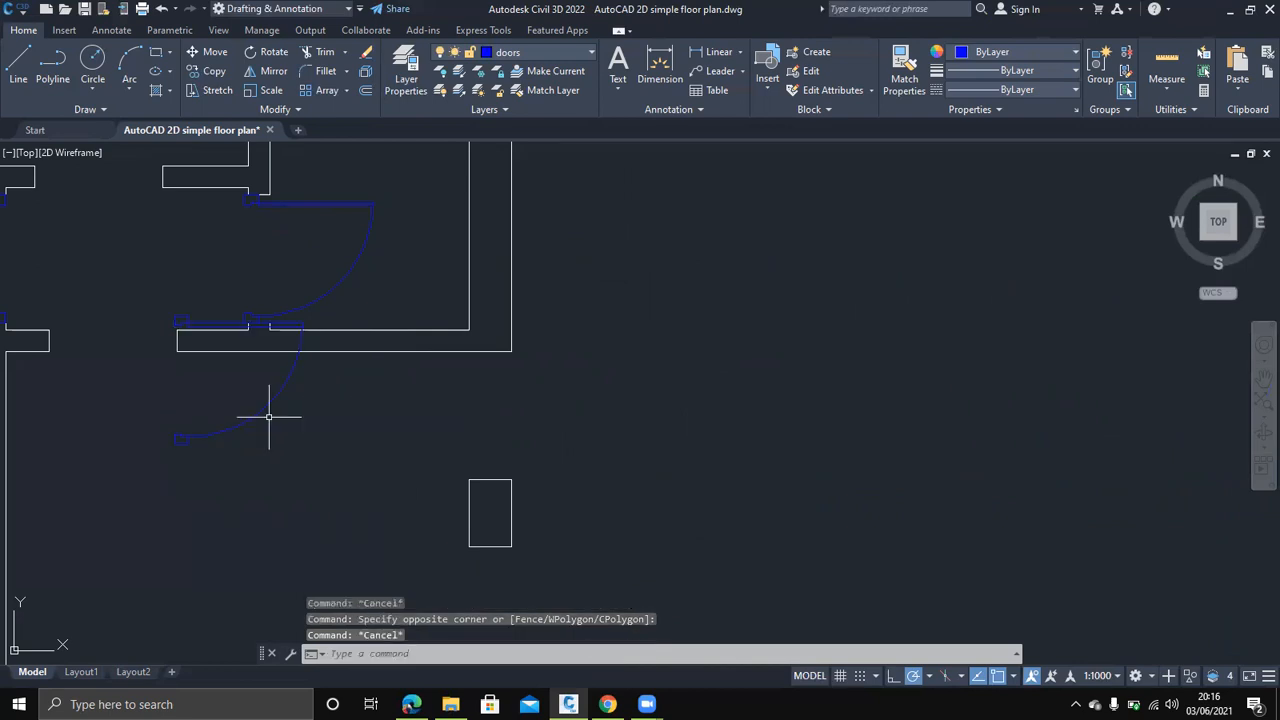
left_click(279, 431)
left_click(243, 380)
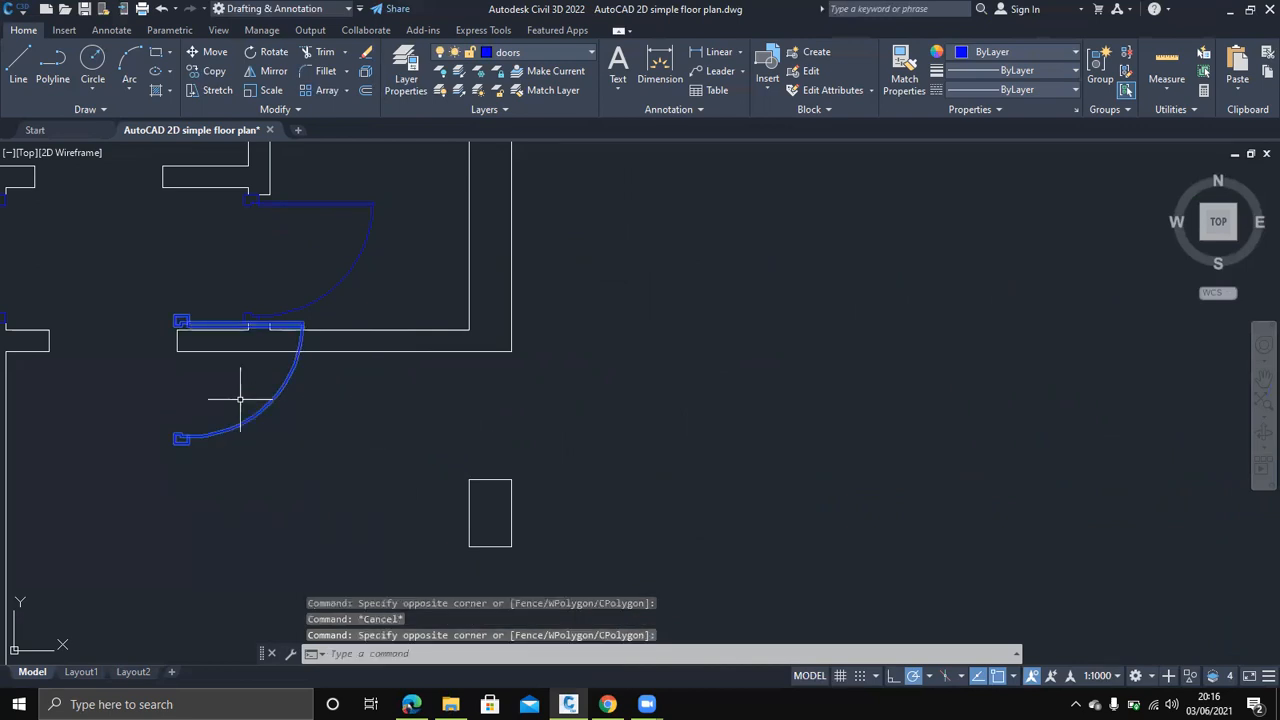
key("Delete")
Check the Bedroom 2 door in the exercise PDF and copy the set's lower first-column door to the left wall end of that opening
scroll(268, 406, "down", 2)
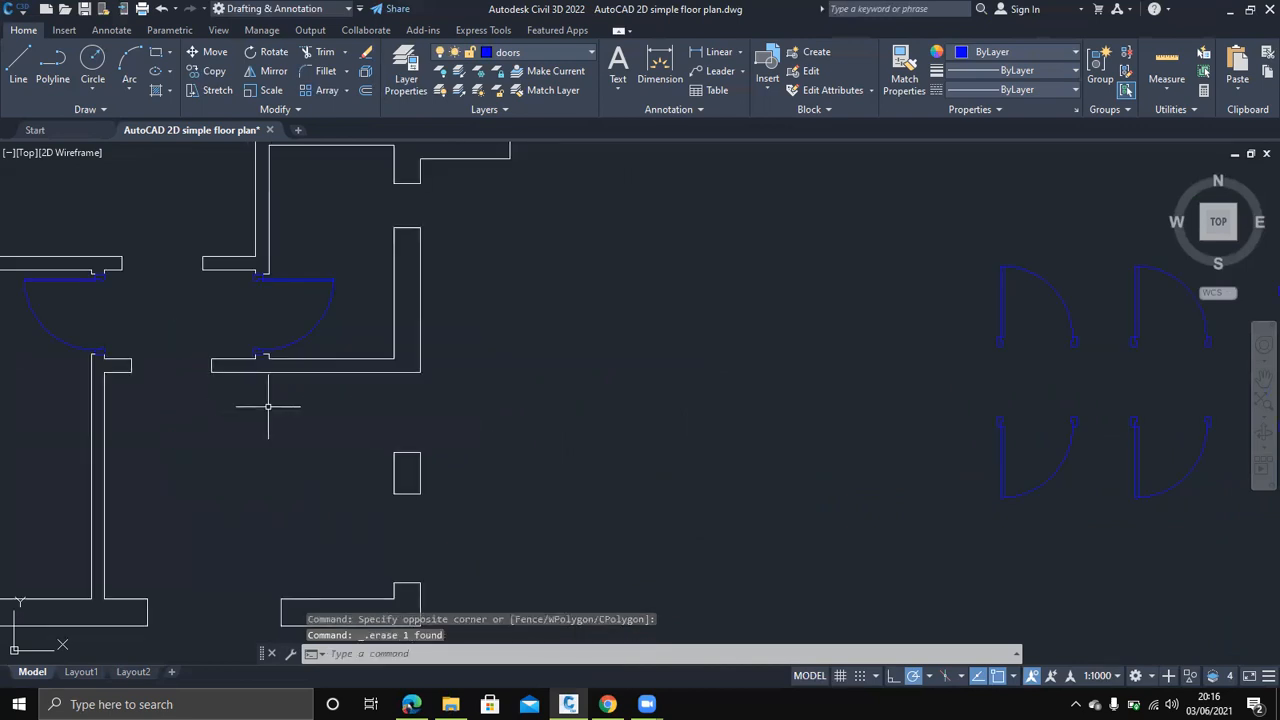
middle_click_drag(268, 406, 441, 411)
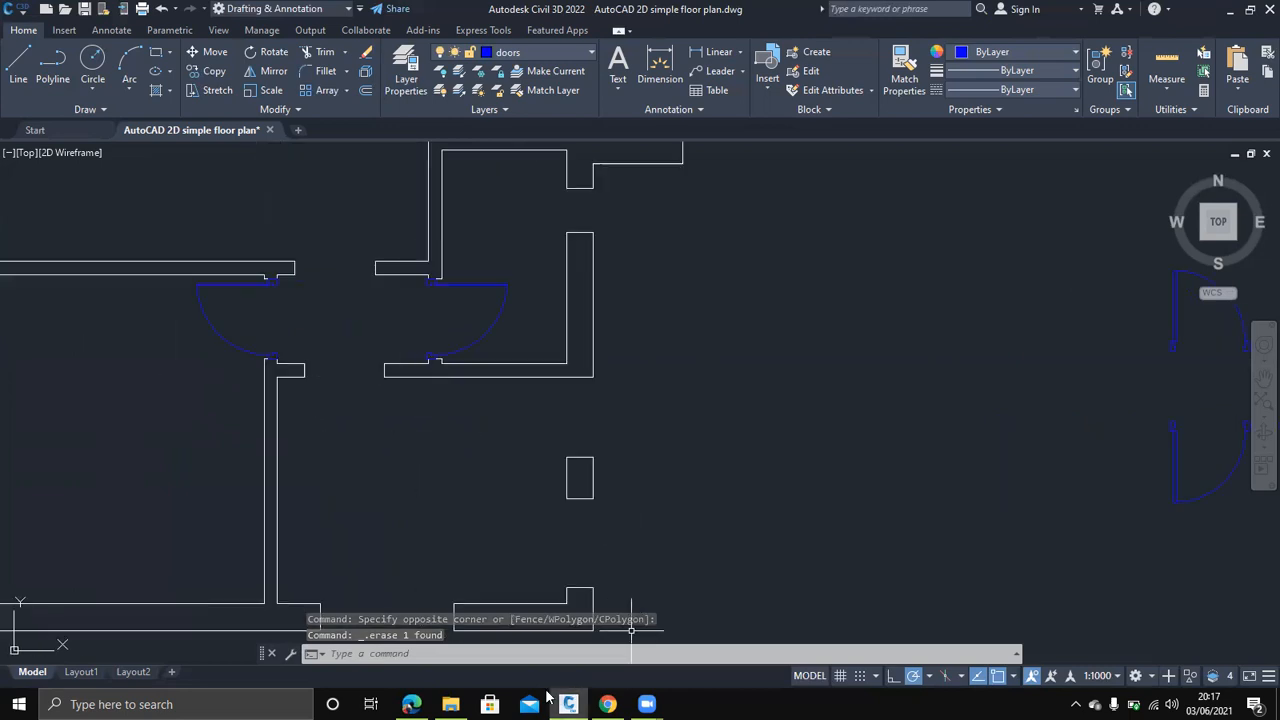
left_click(411, 704)
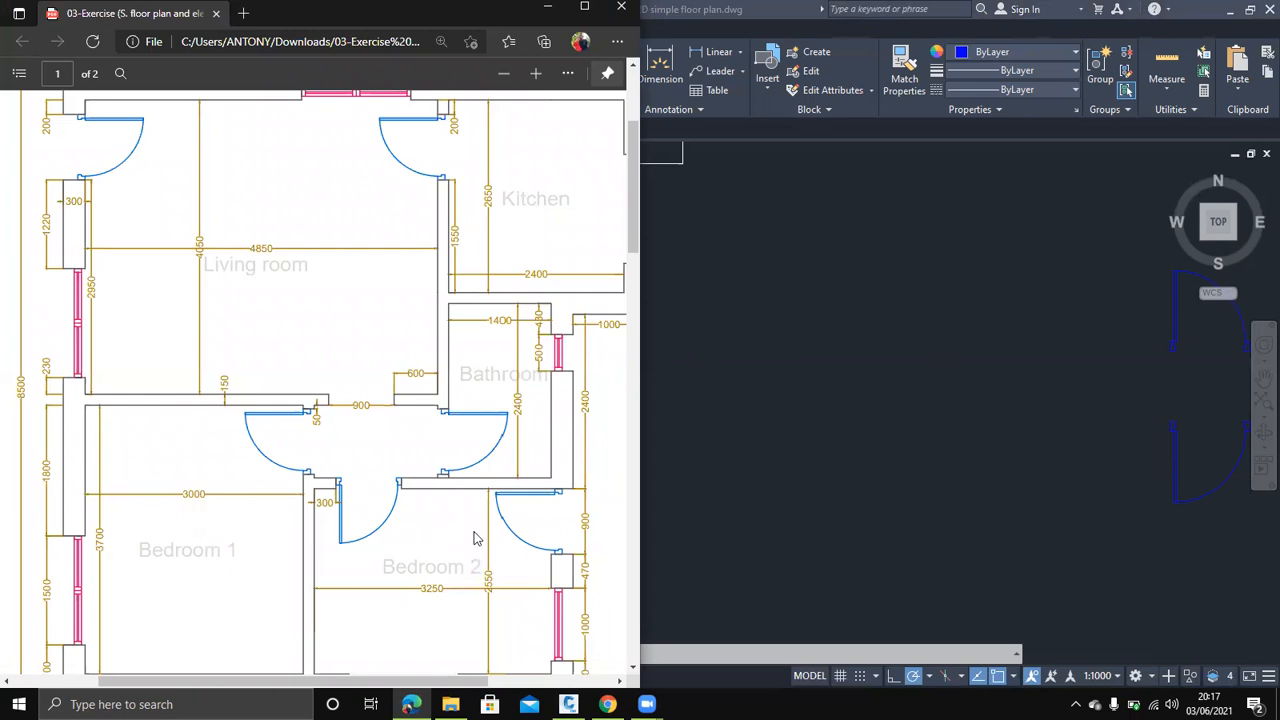
left_click(729, 394)
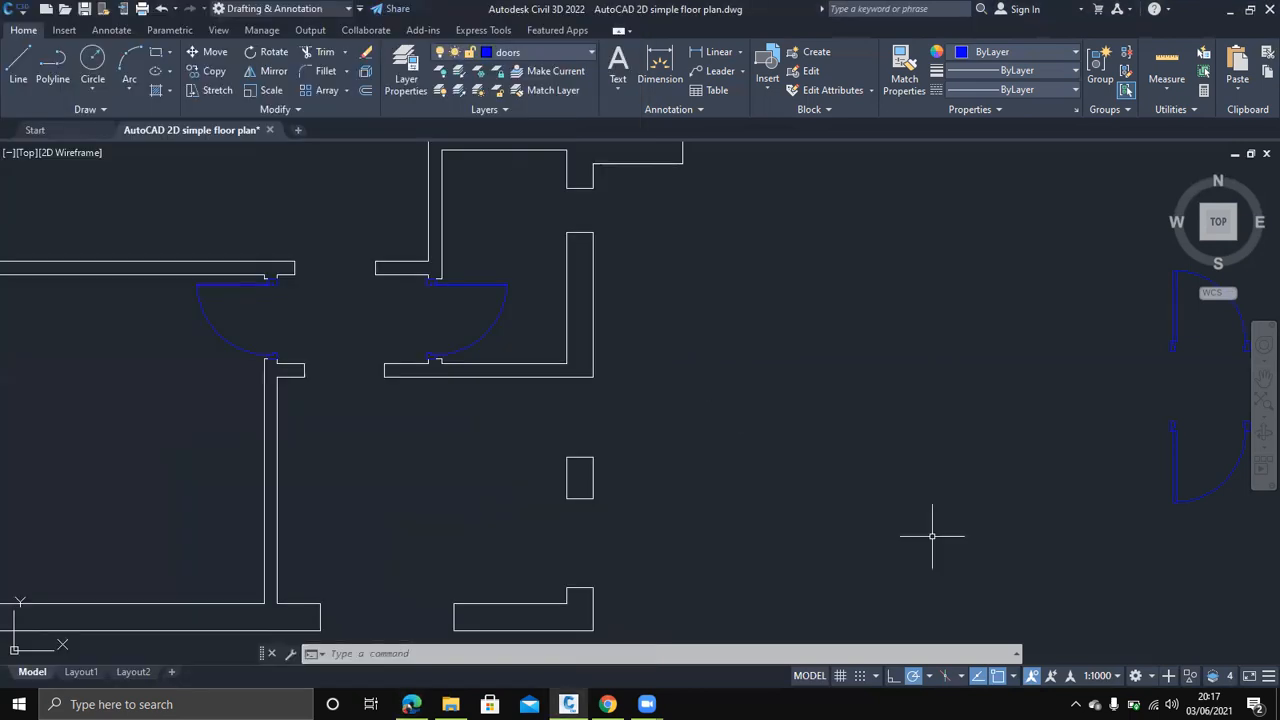
left_click(1208, 518)
left_click(1141, 453)
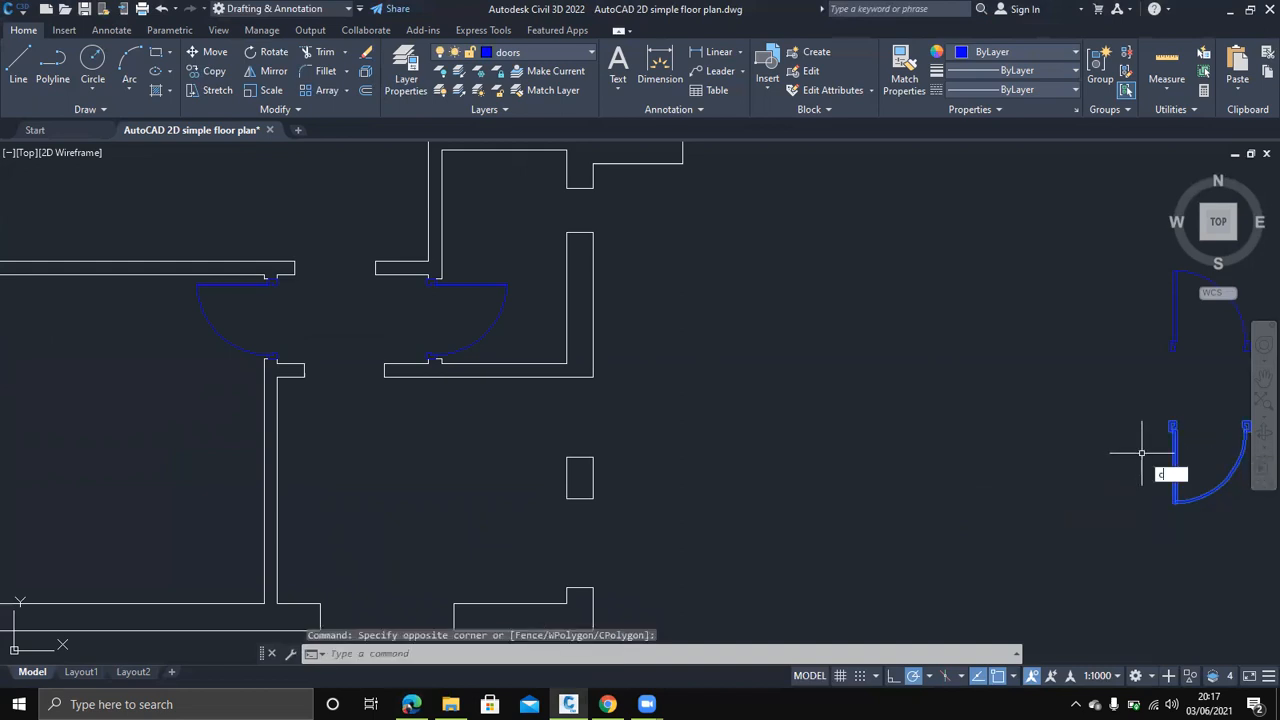
type("co")
key("Return")
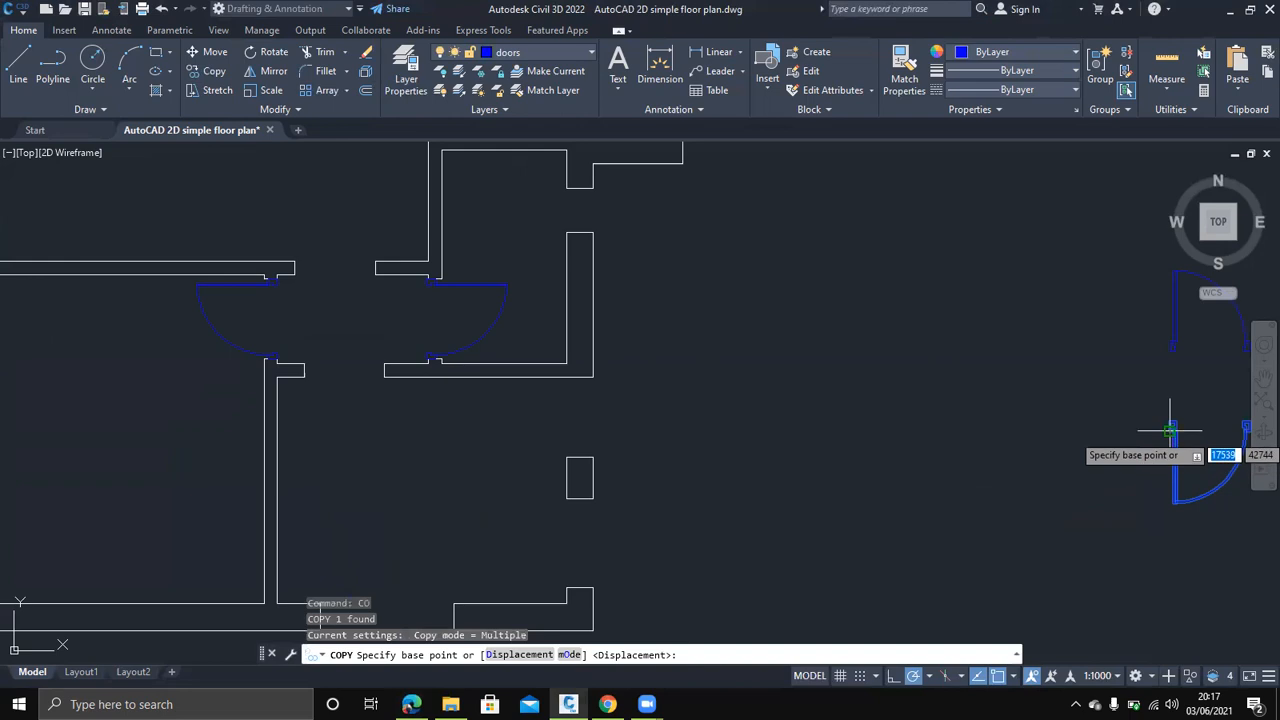
left_click(1170, 424)
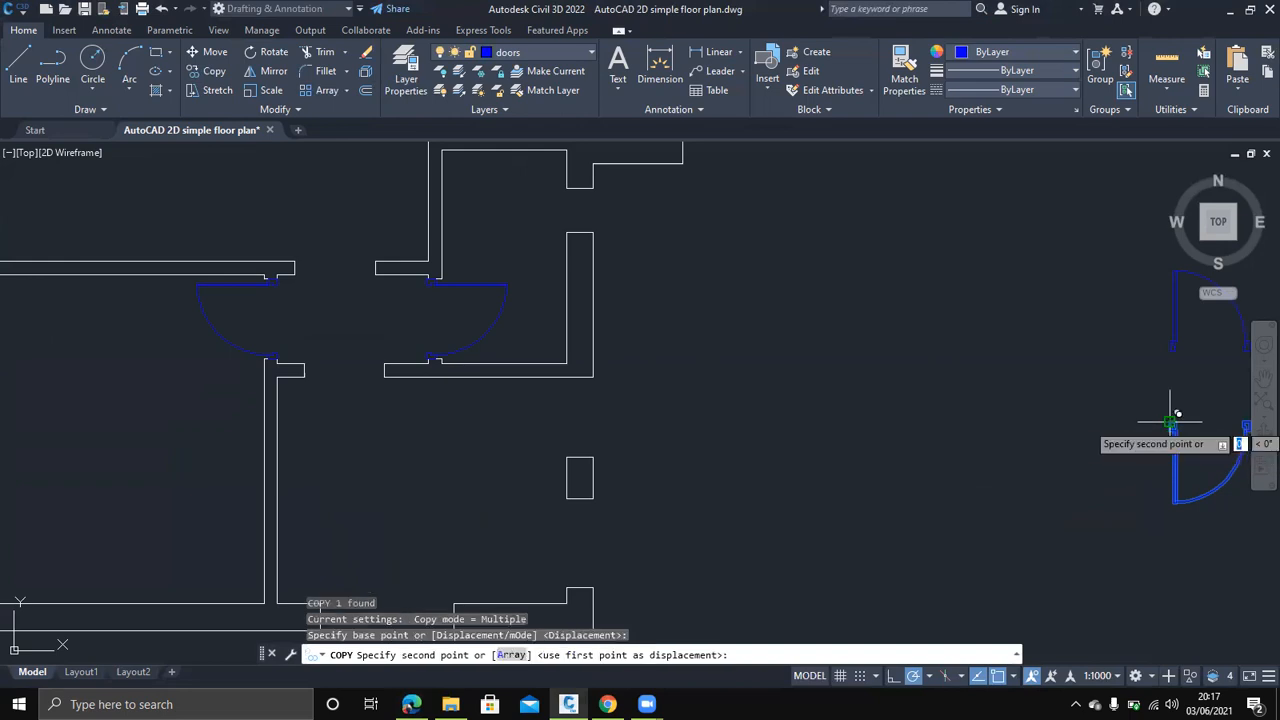
left_click(304, 369)
key("Escape")
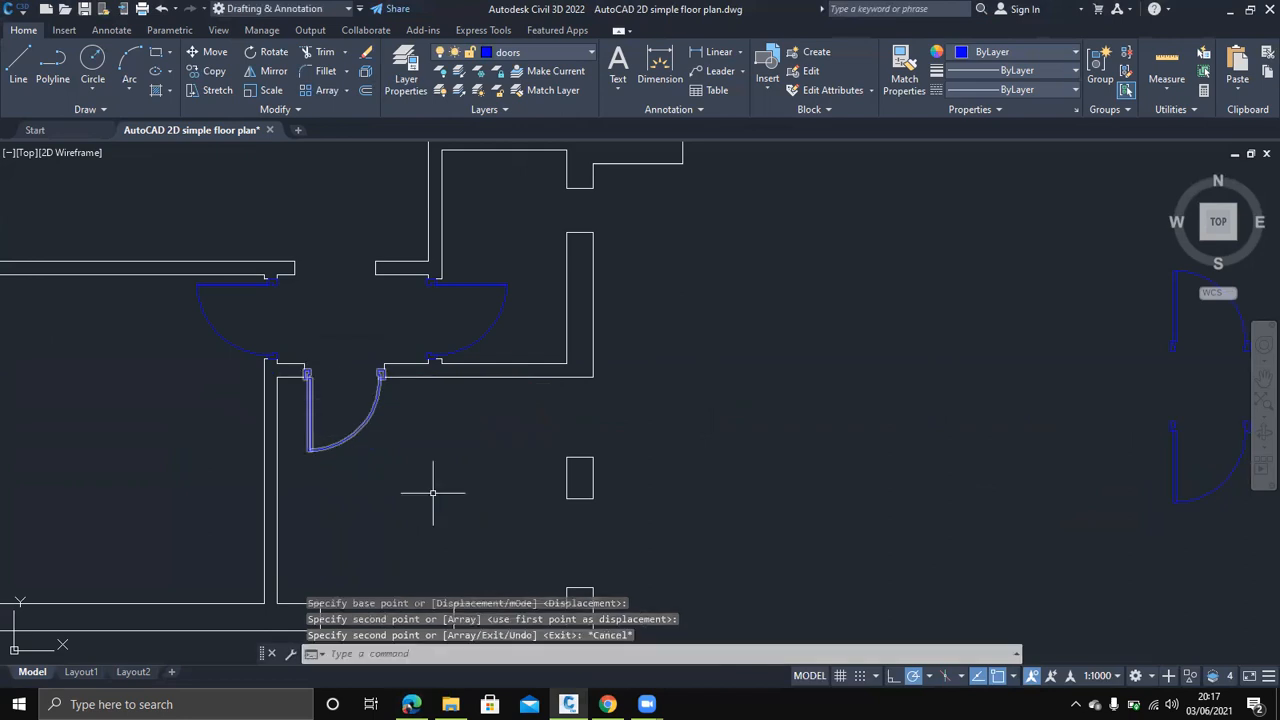
middle_click_drag(1048, 481, 777, 486)
middle_click_drag(1105, 487, 980, 497)
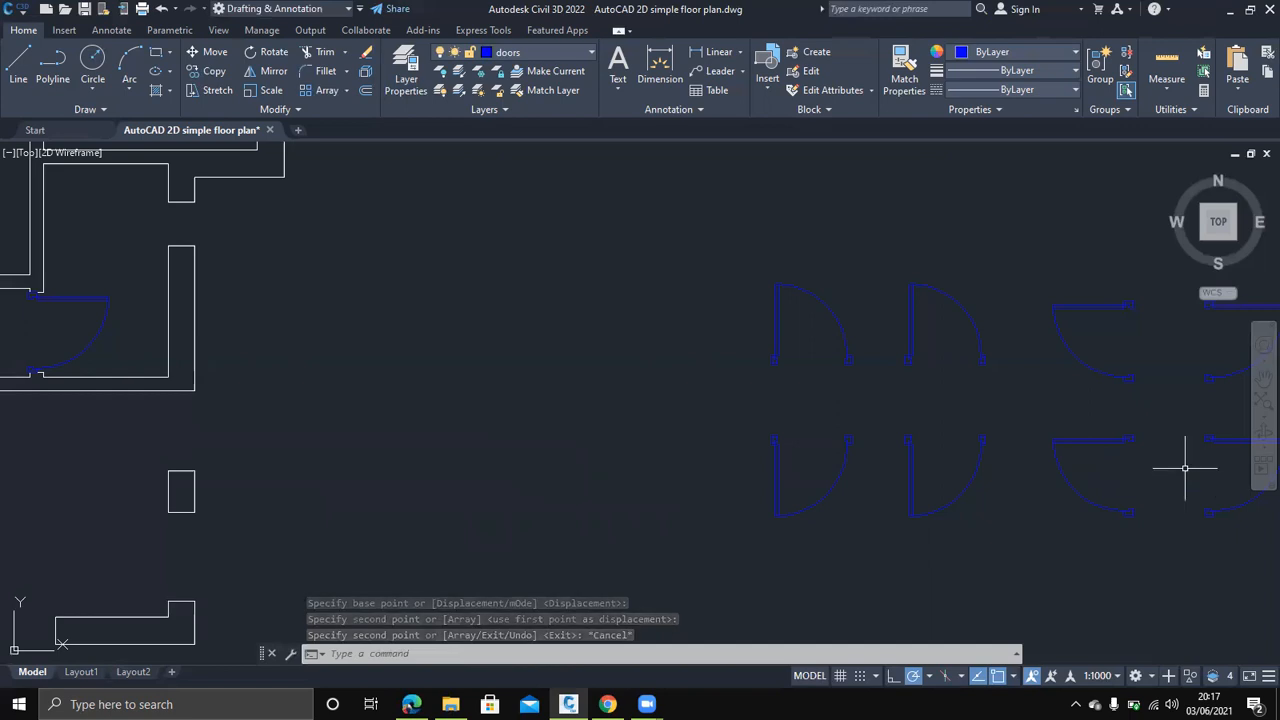
Copy the set's lower third-column door, based on its upper frame, to the wall end above the opening in the plan's lower-right exterior wall
left_click(1148, 568)
left_click(1010, 413)
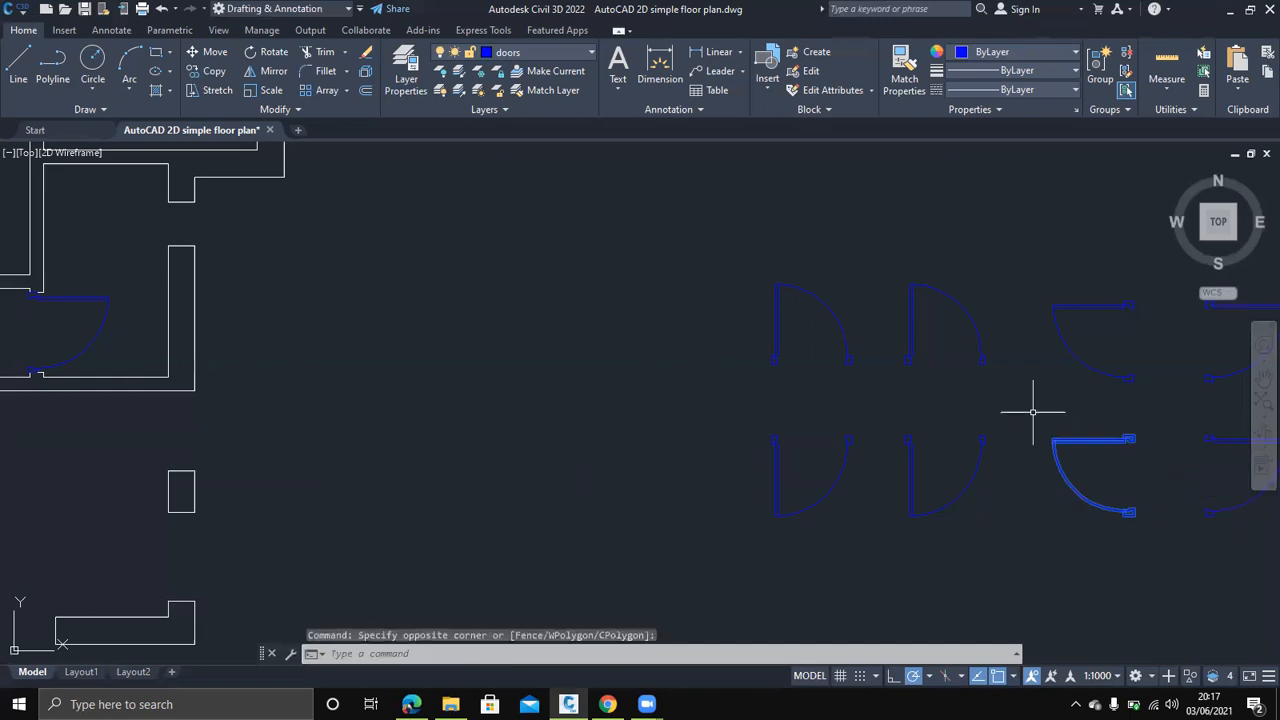
key("Return")
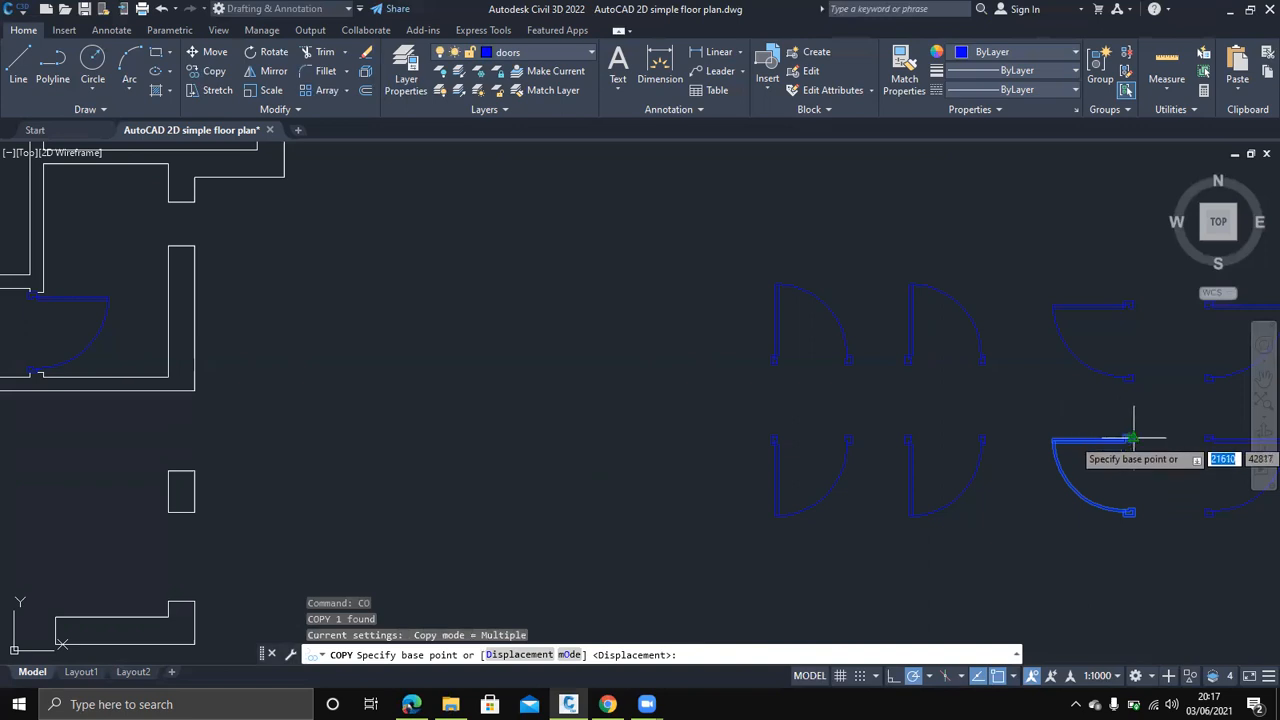
left_click(1129, 437)
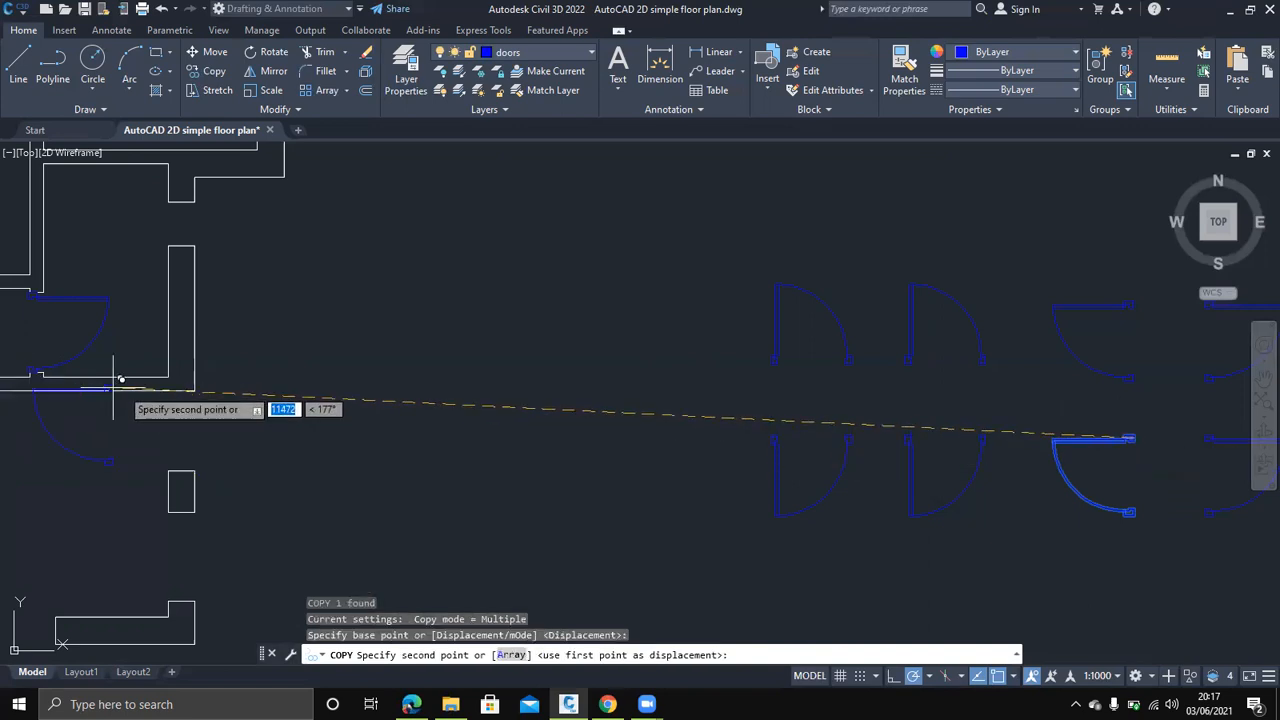
left_click(168, 393)
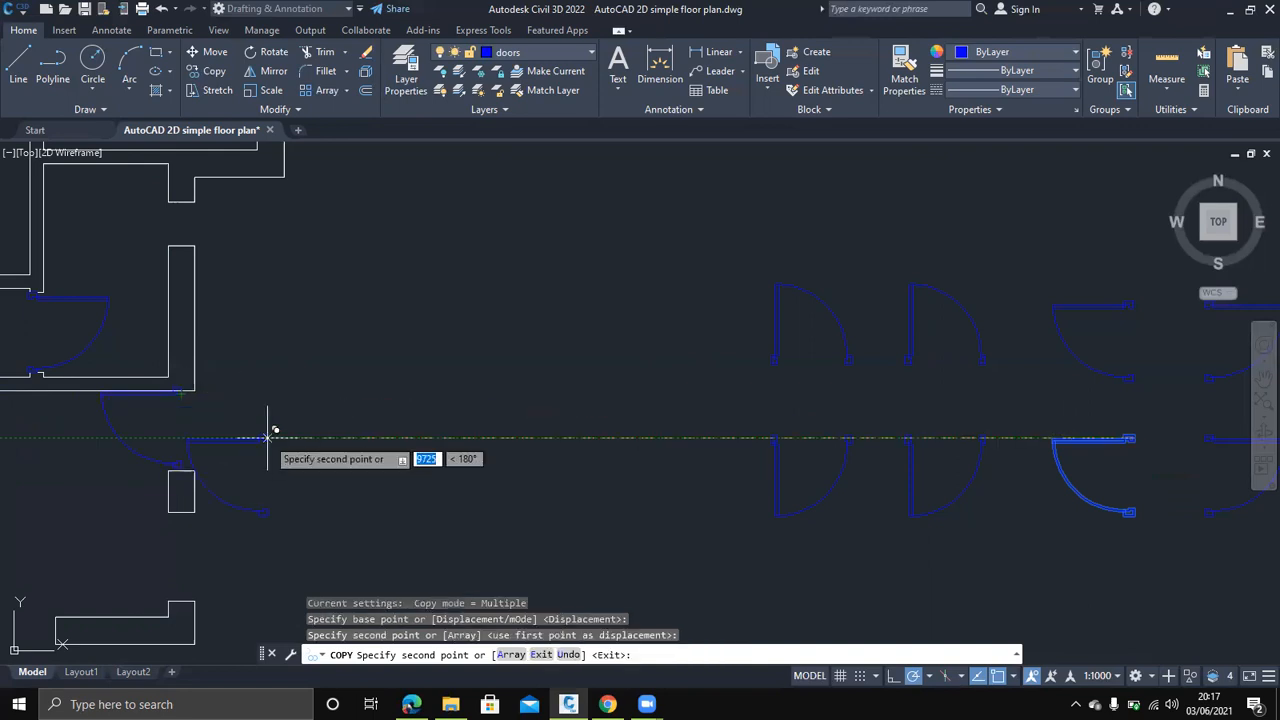
key("Escape")
Move that door copy from its upper frame's outer corner onto the exterior wall's outer corner so it sits within the opening
scroll(258, 533, "up", 5)
scroll(280, 440, "up", 2)
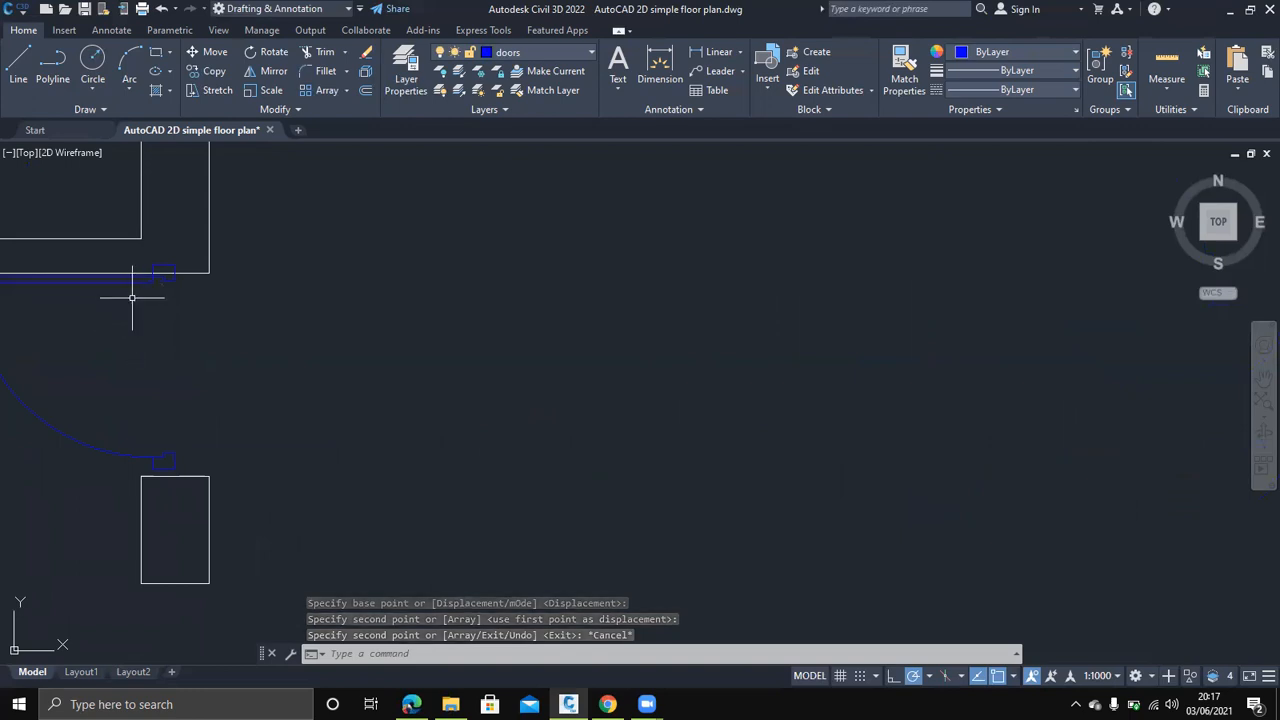
left_click(205, 52)
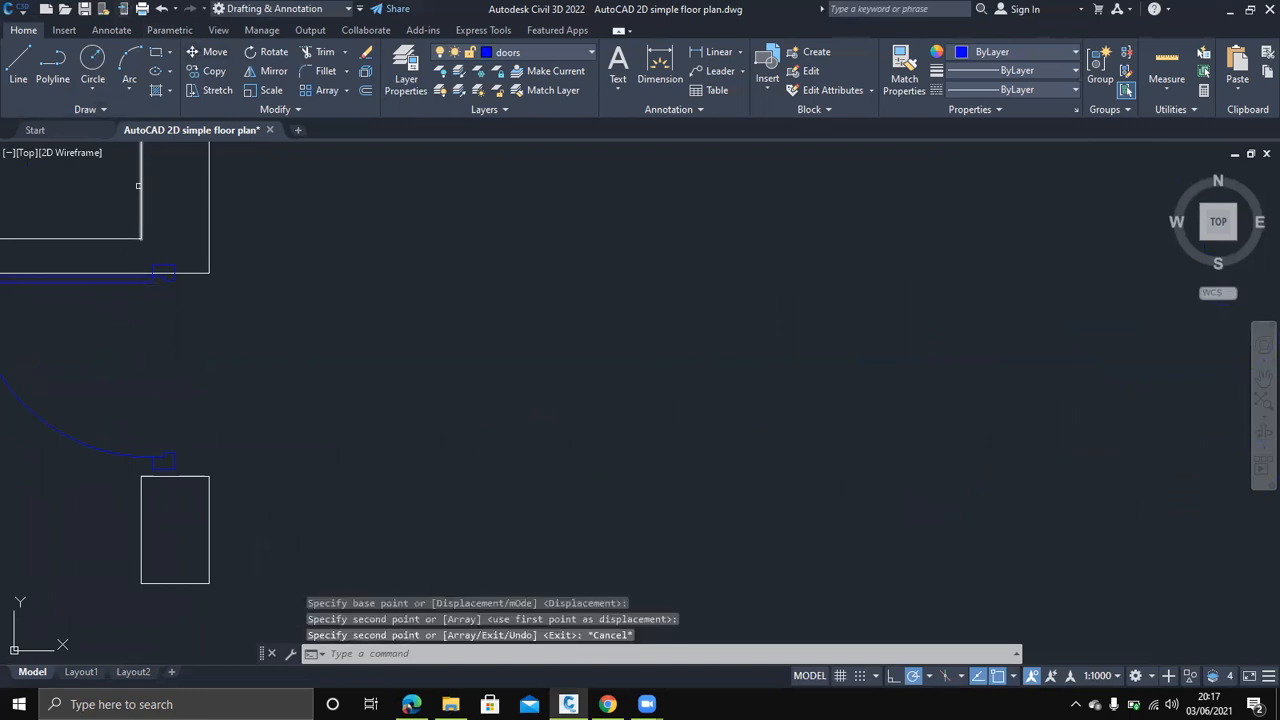
left_click(164, 461)
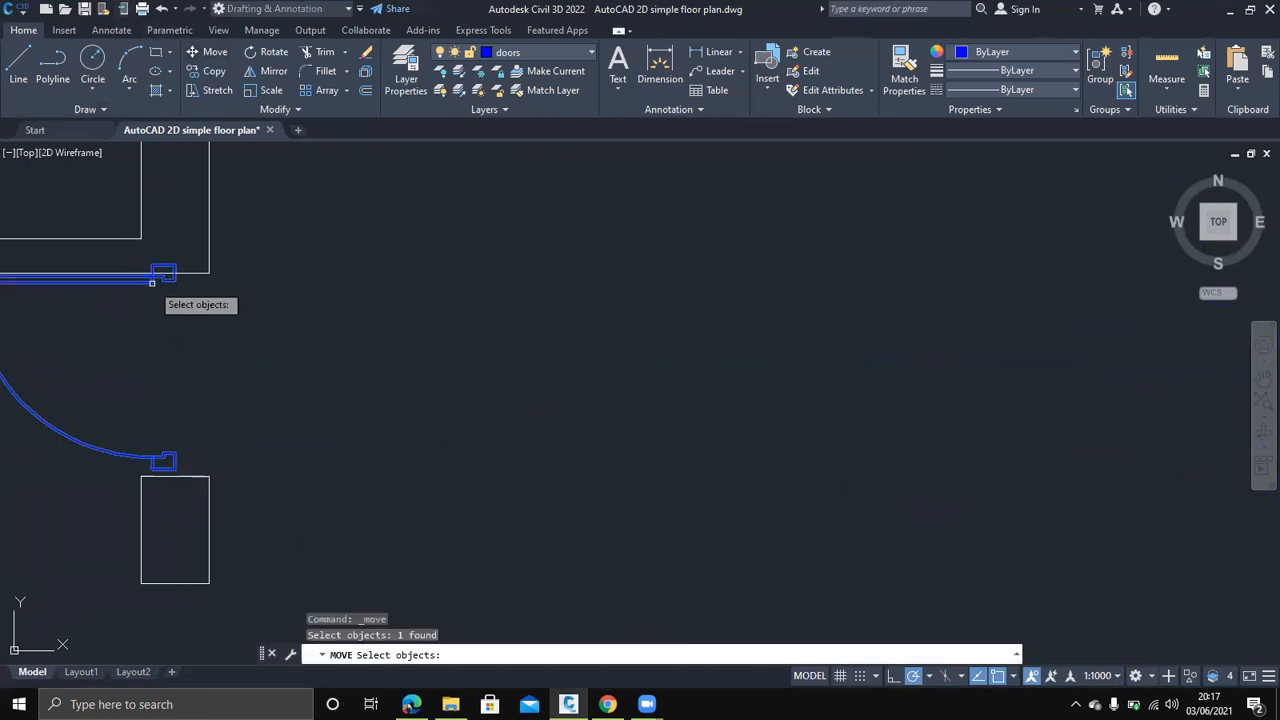
key("Return")
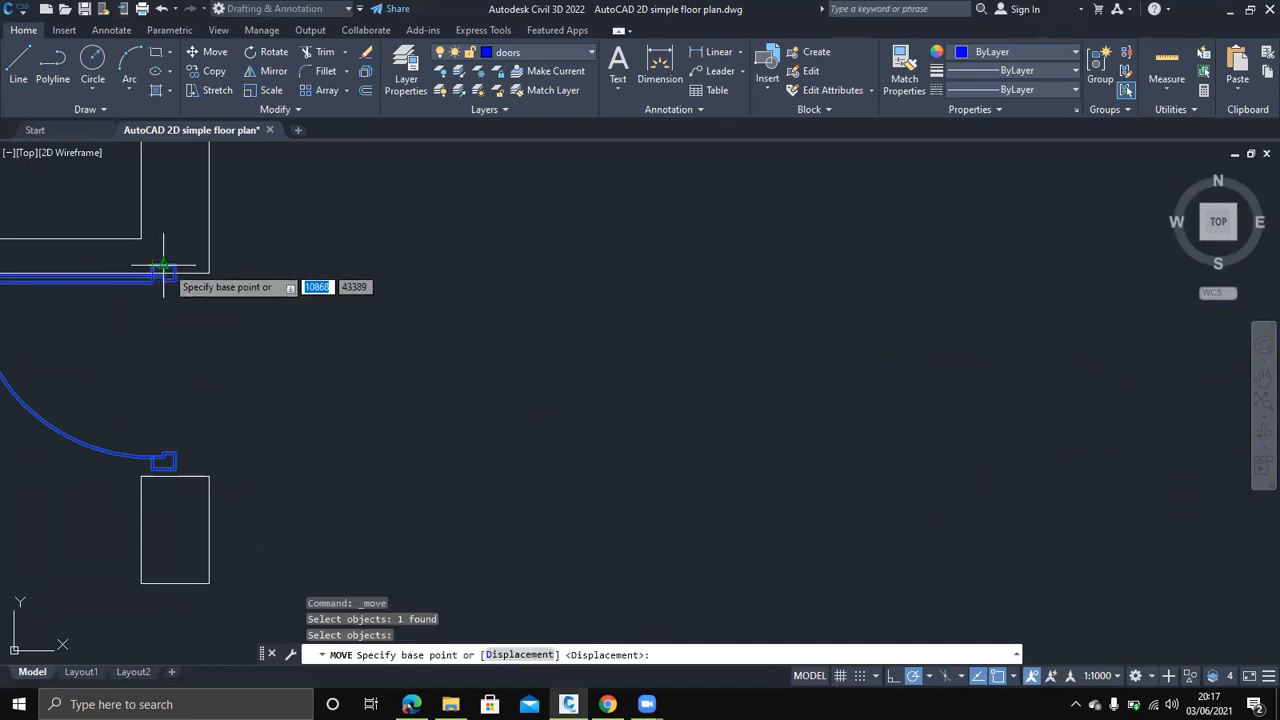
left_click(174, 266)
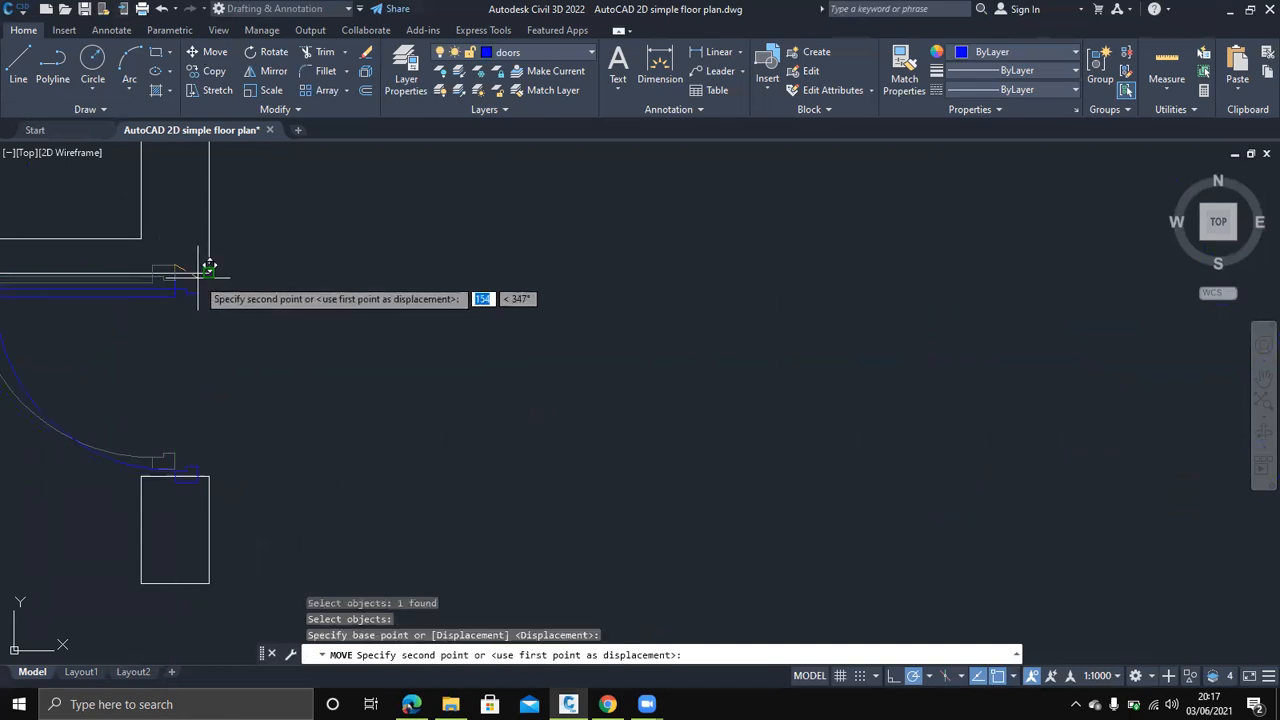
left_click(196, 276)
key("Escape")
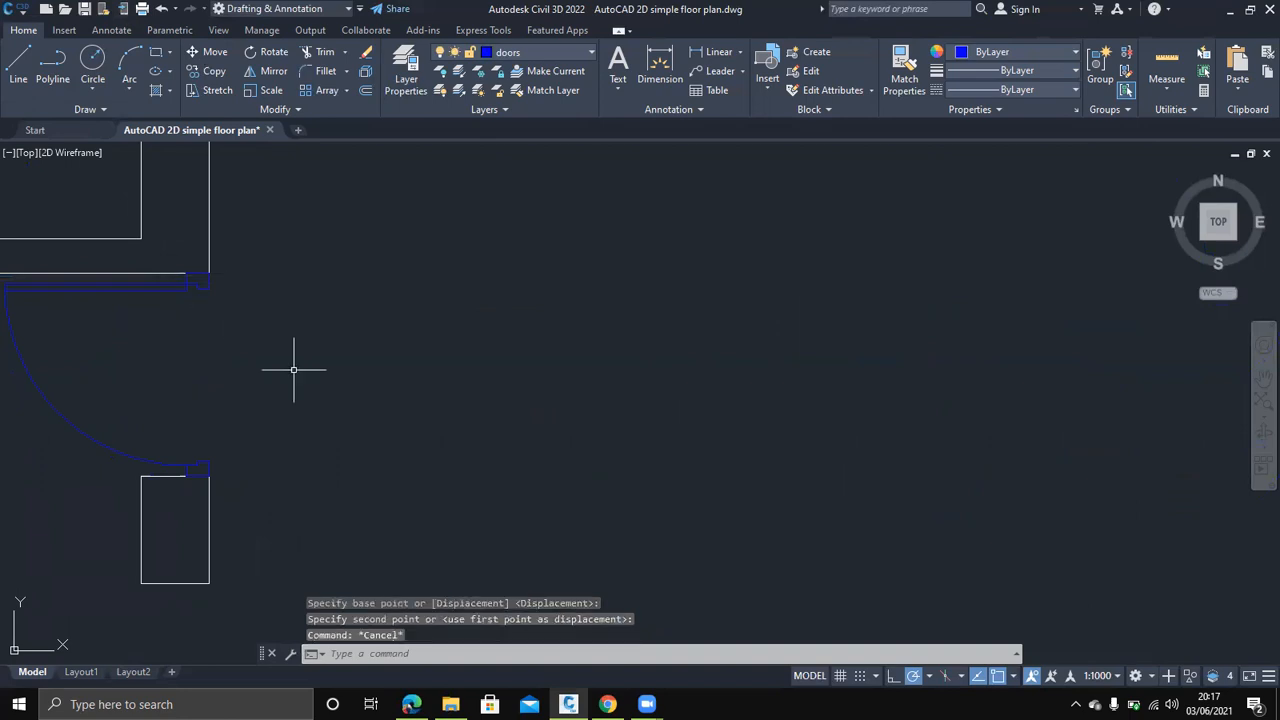
Draw a closed polyline rectangle 50 wide and 100 high in the empty area below the door set, as a window frame
scroll(294, 371, "down", 4)
middle_click_drag(296, 378, 523, 423)
scroll(536, 427, "down", 2)
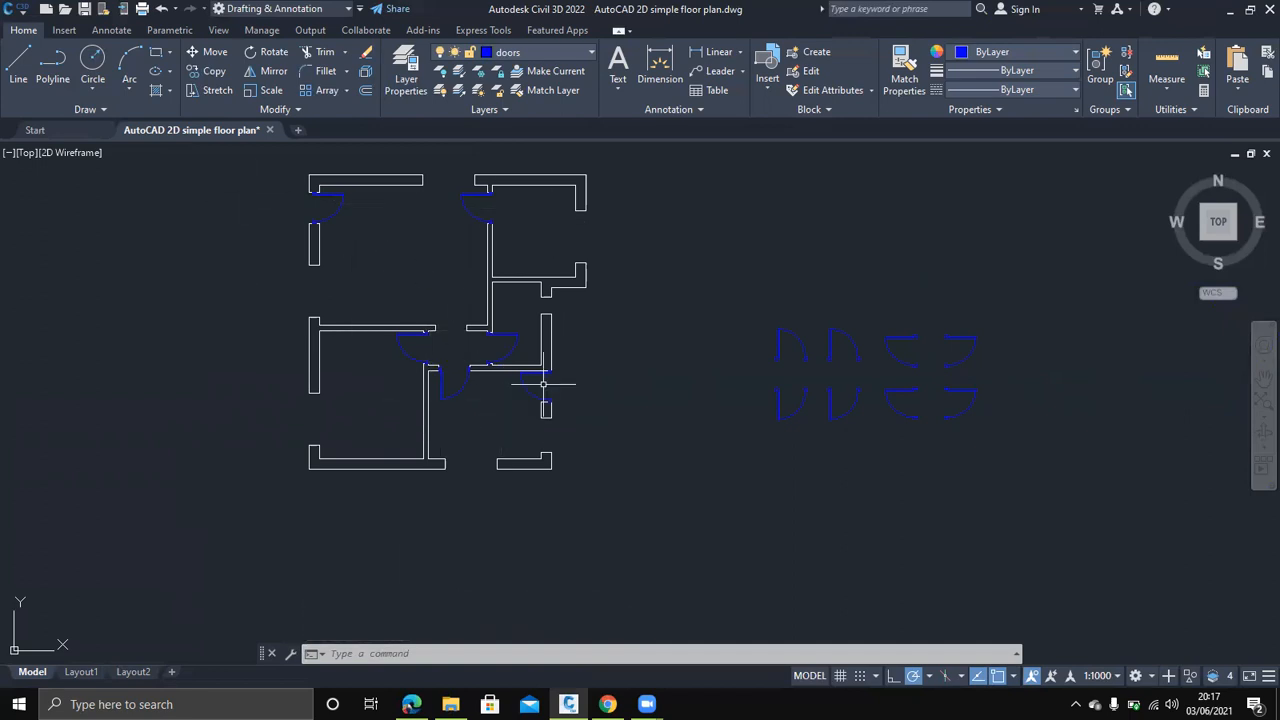
middle_click_drag(509, 363, 549, 396)
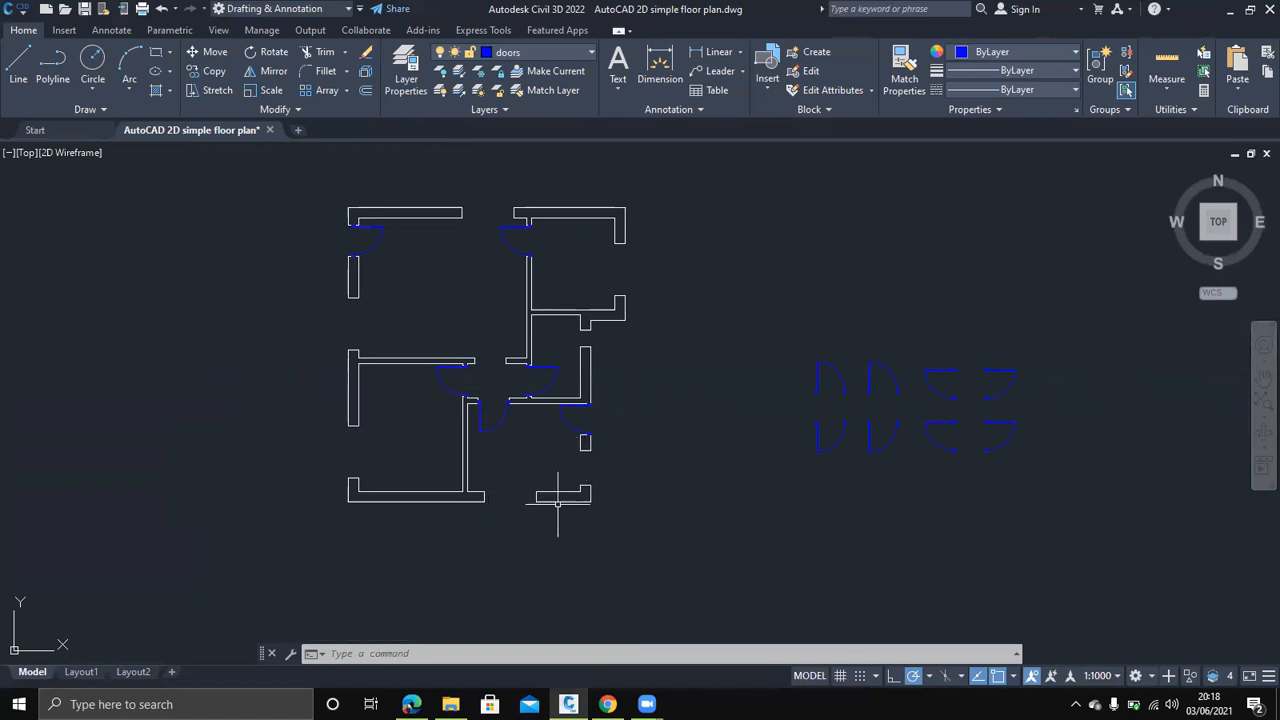
middle_click_drag(565, 542, 551, 514)
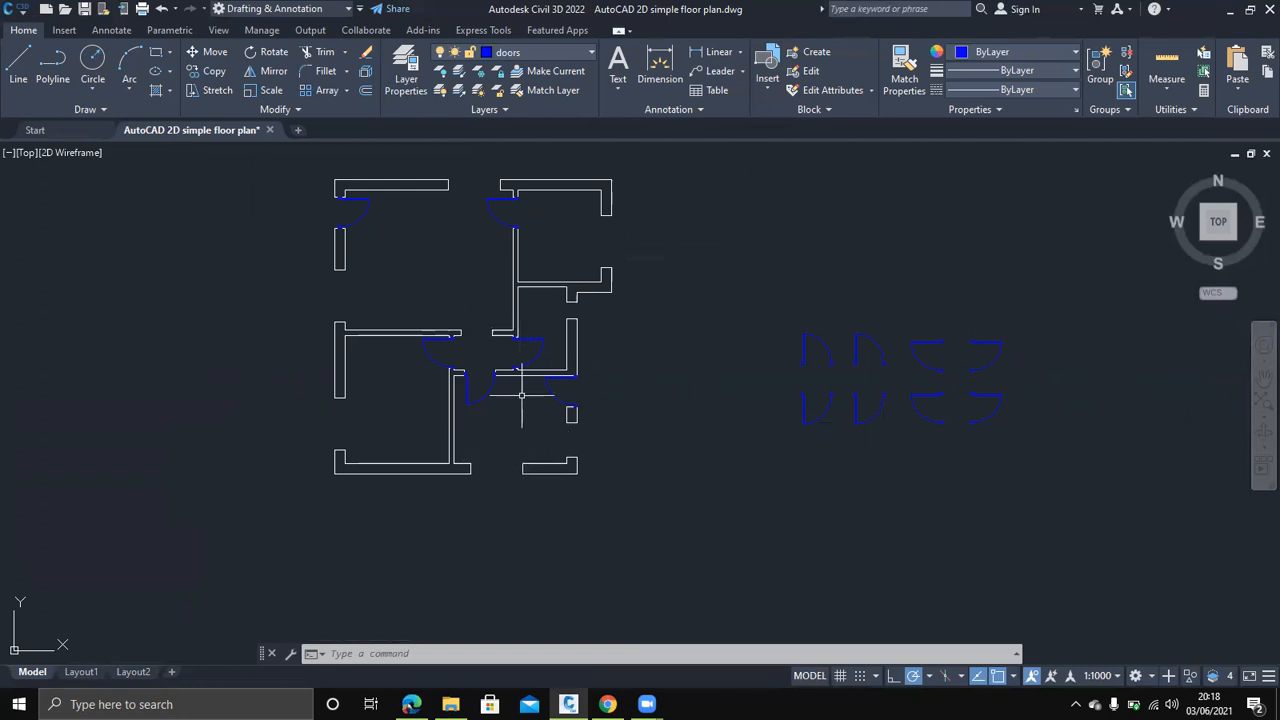
middle_click_drag(654, 451, 636, 426)
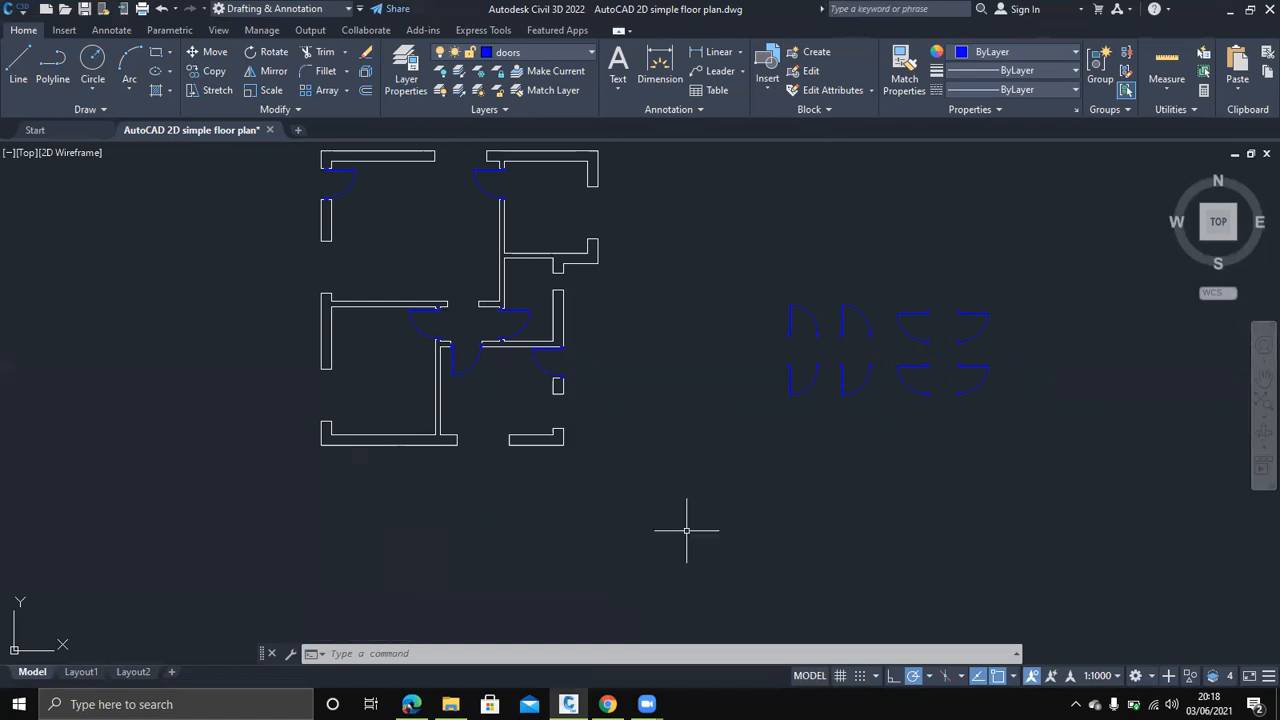
type("l")
key("Return")
left_click(675, 503)
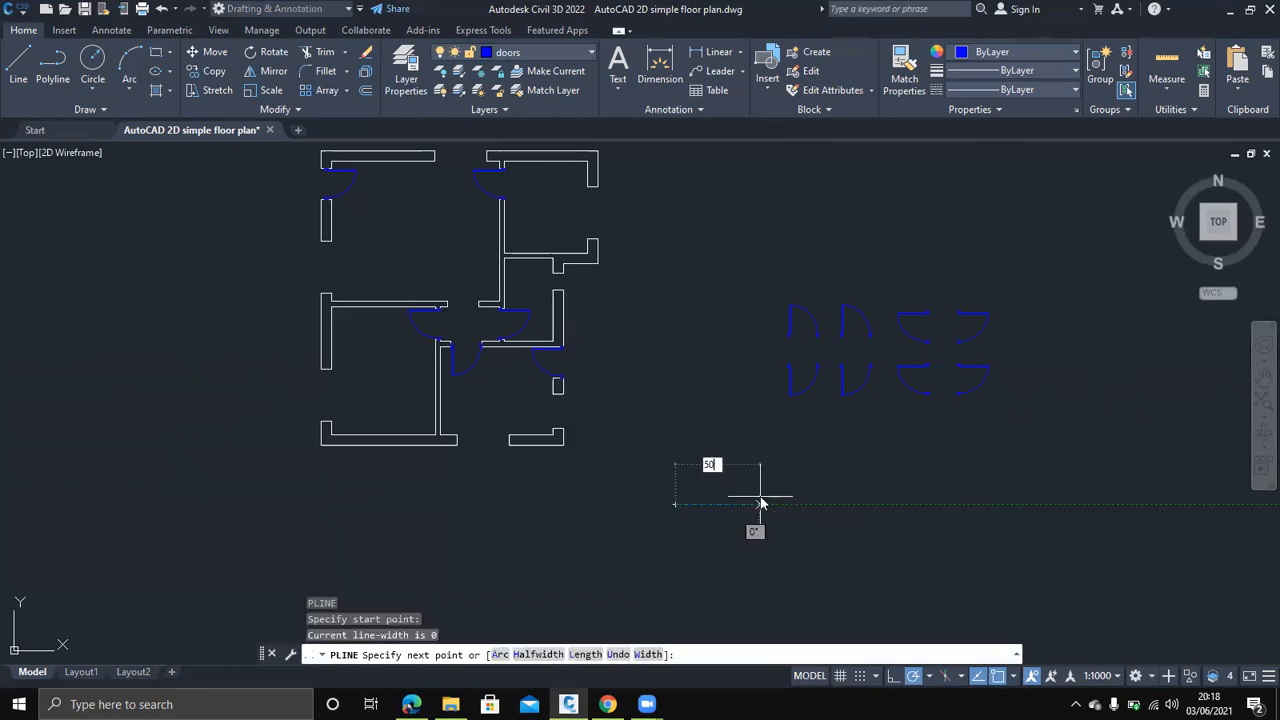
key("Return")
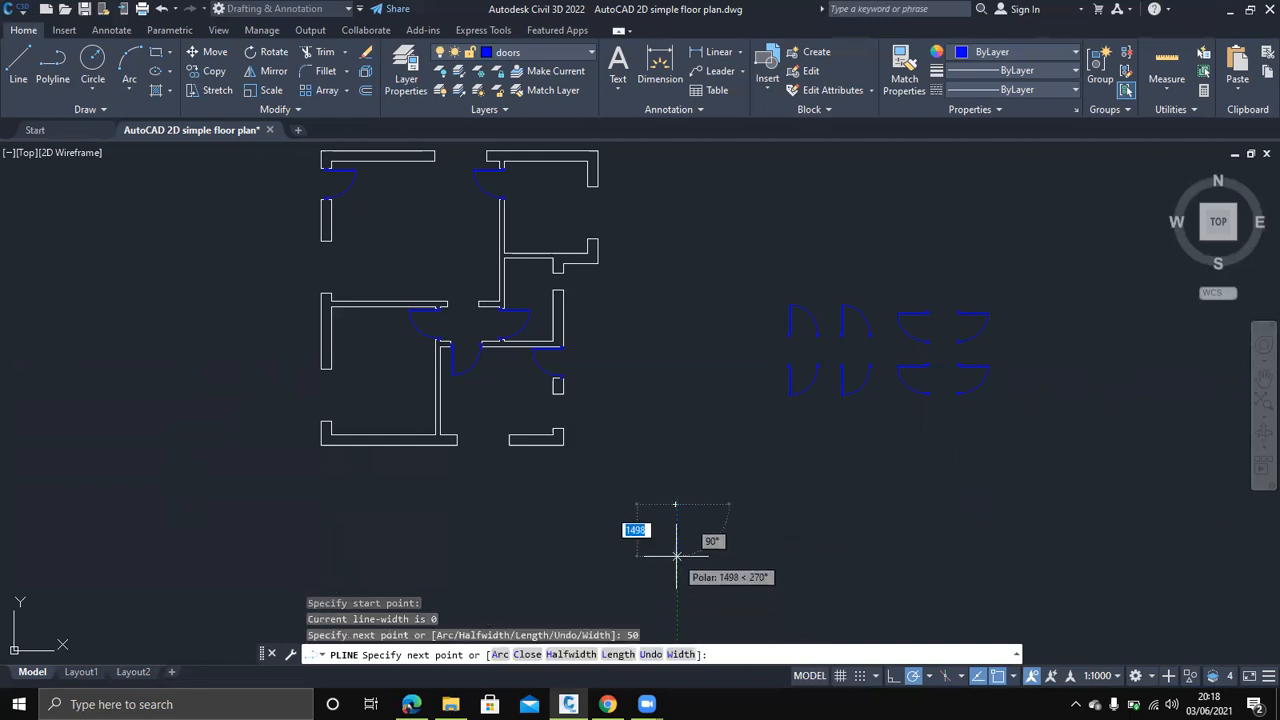
type("100")
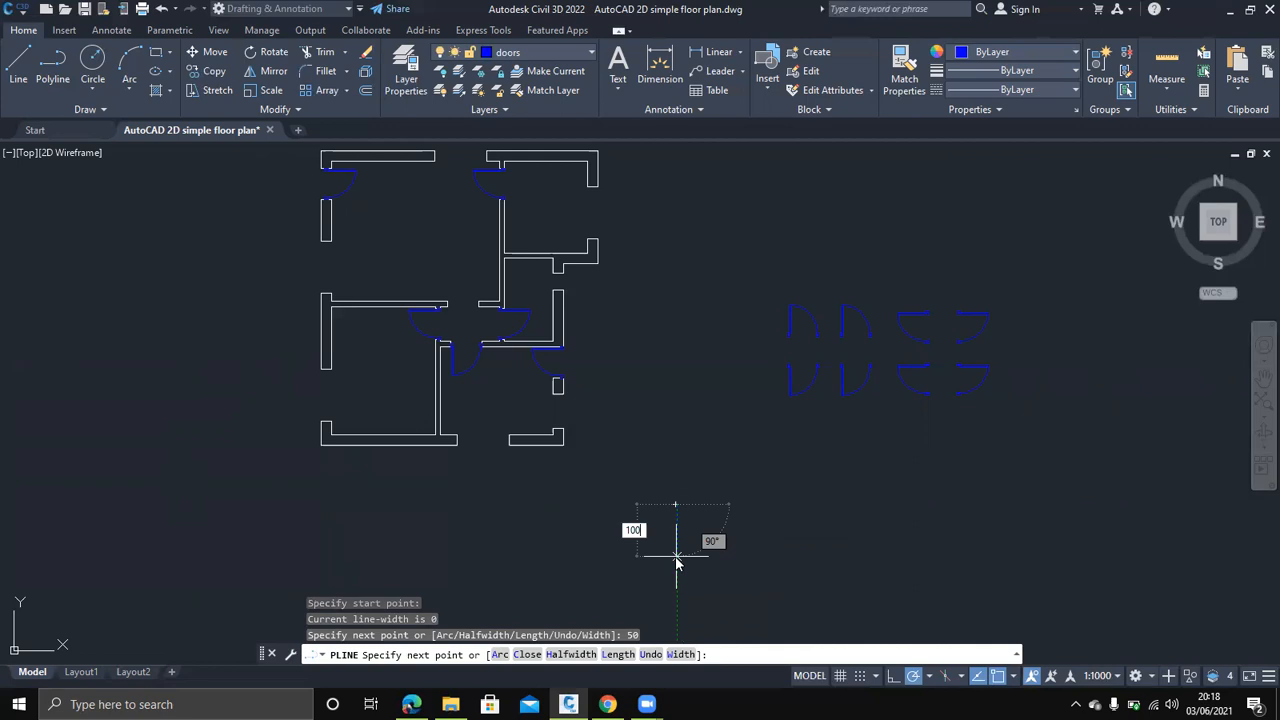
key("Return")
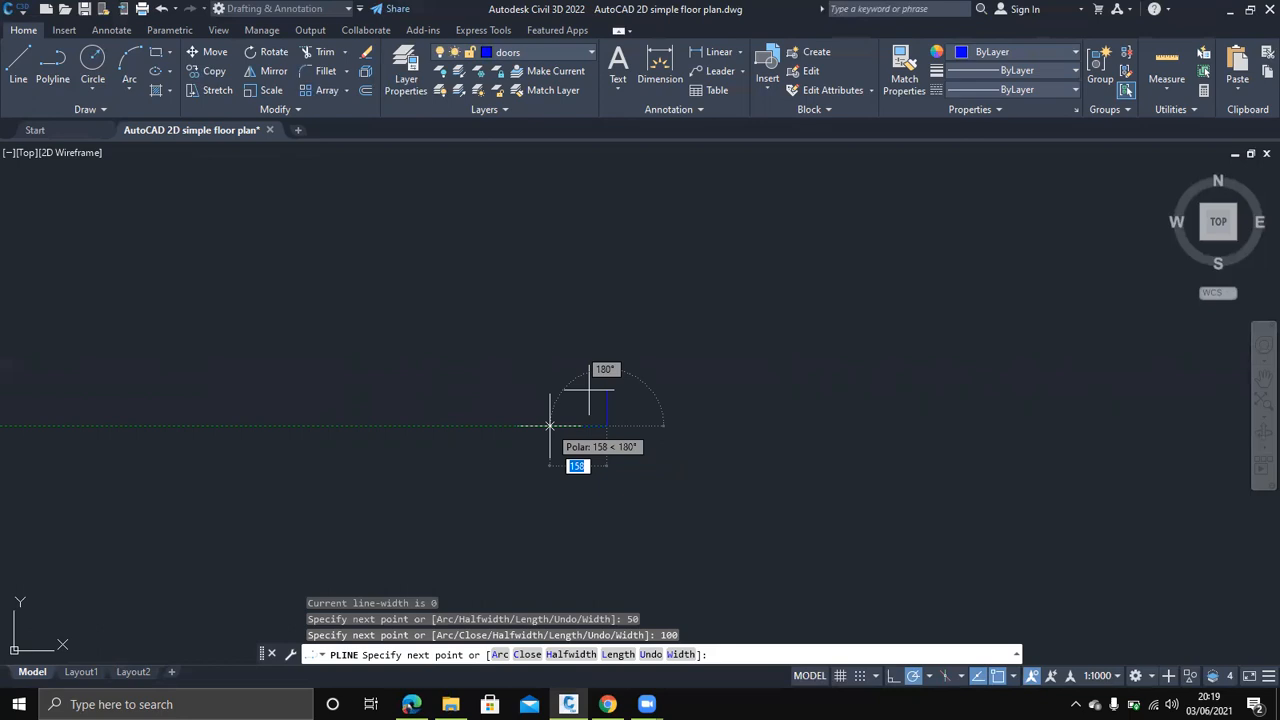
type("50")
key("Return")
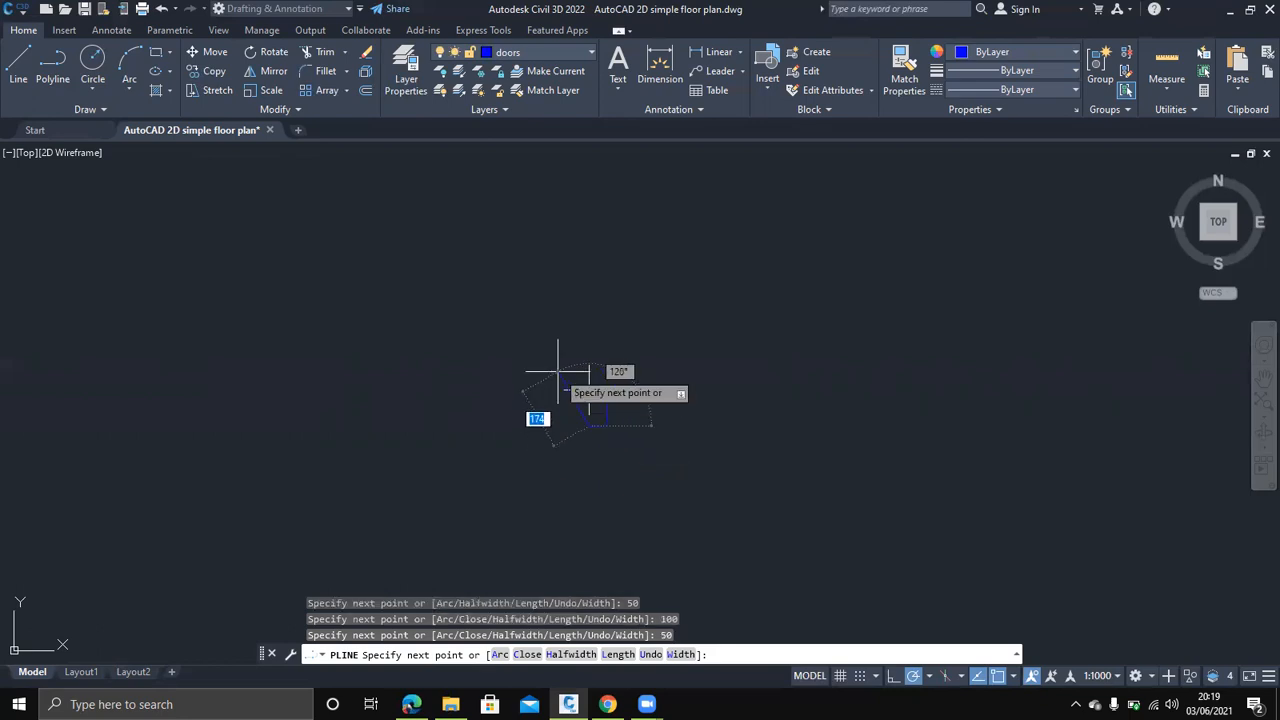
type("cl")
key("Return")
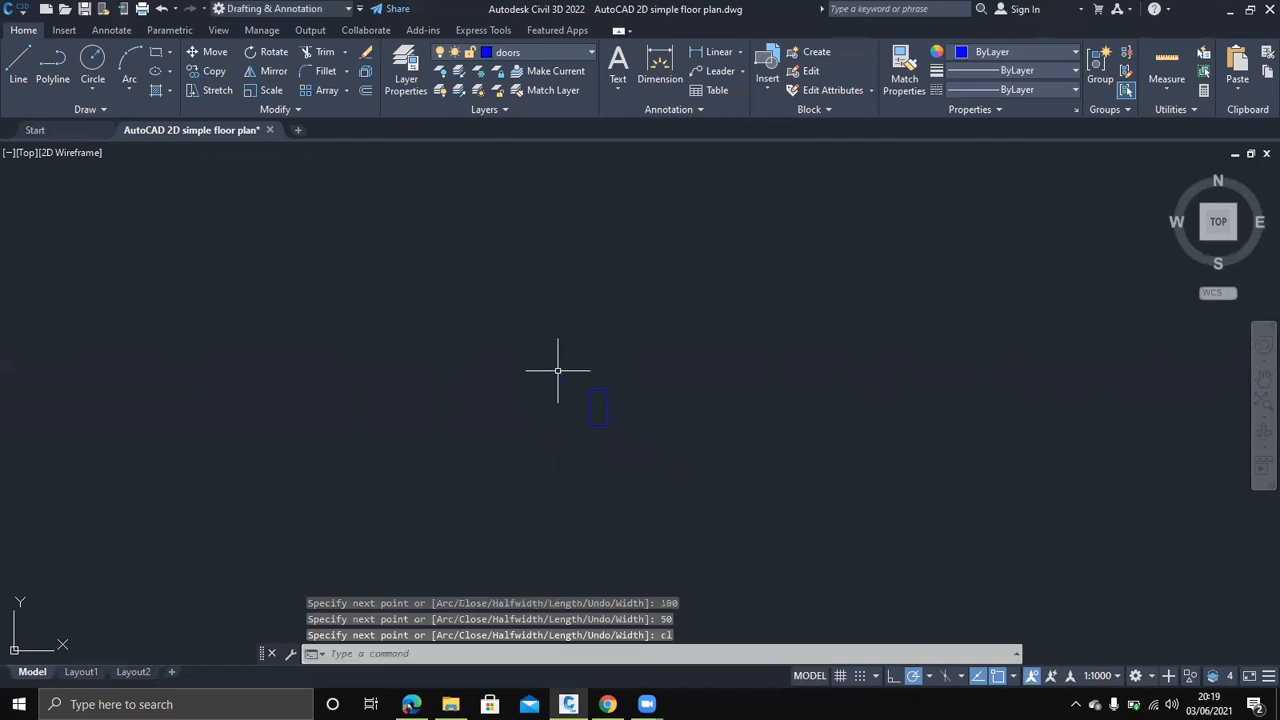
Assign the small frame rectangle to the windows layer
left_click(622, 440)
left_click(565, 365)
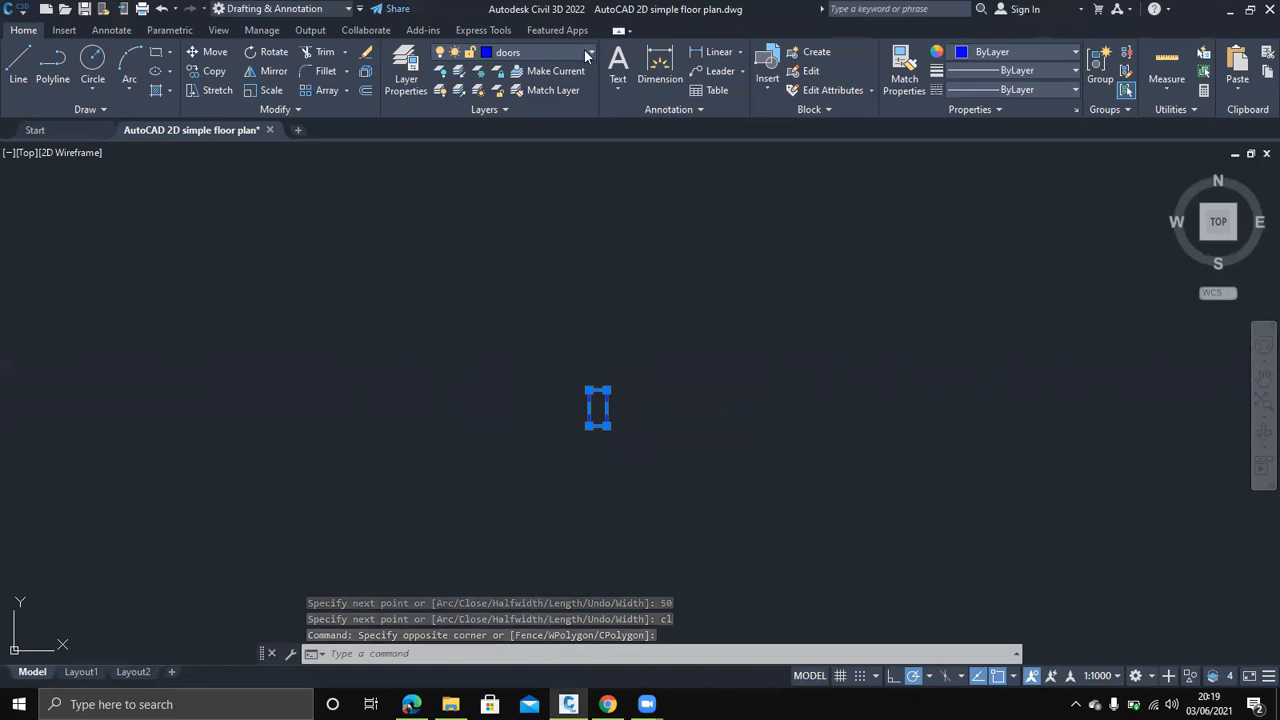
left_click(588, 54)
scroll(536, 322, "down", 10)
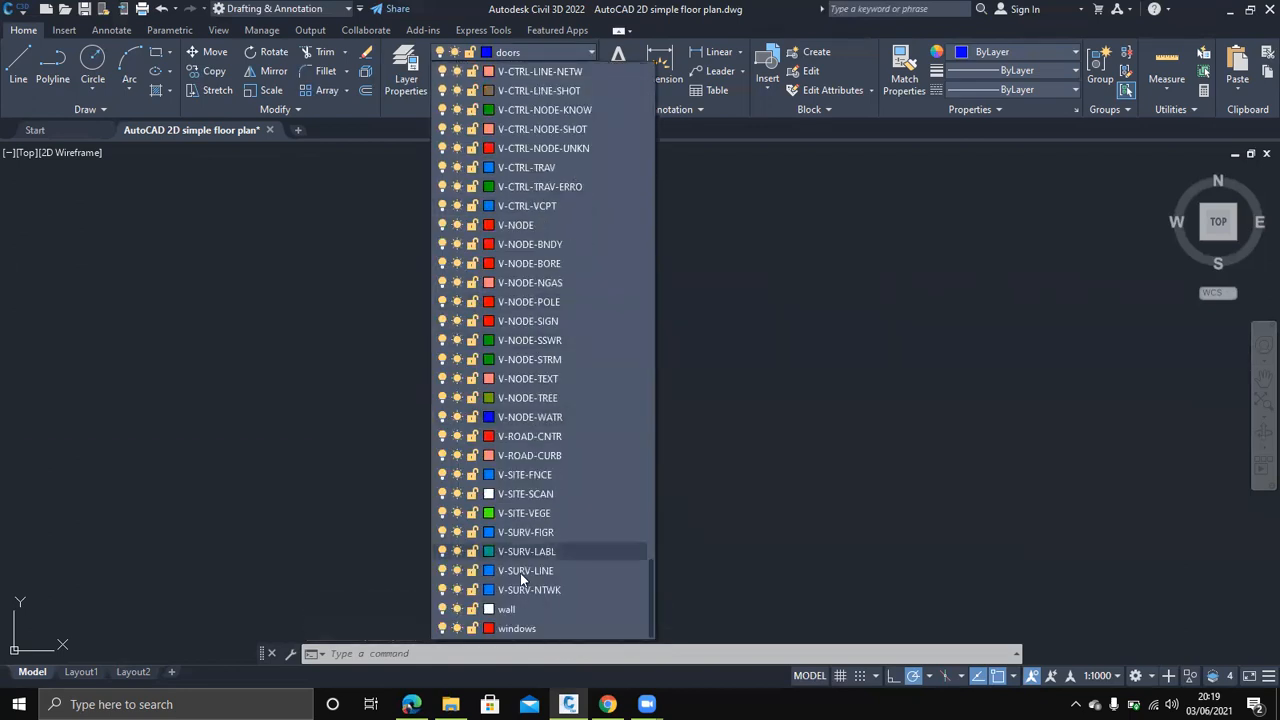
left_click(517, 628)
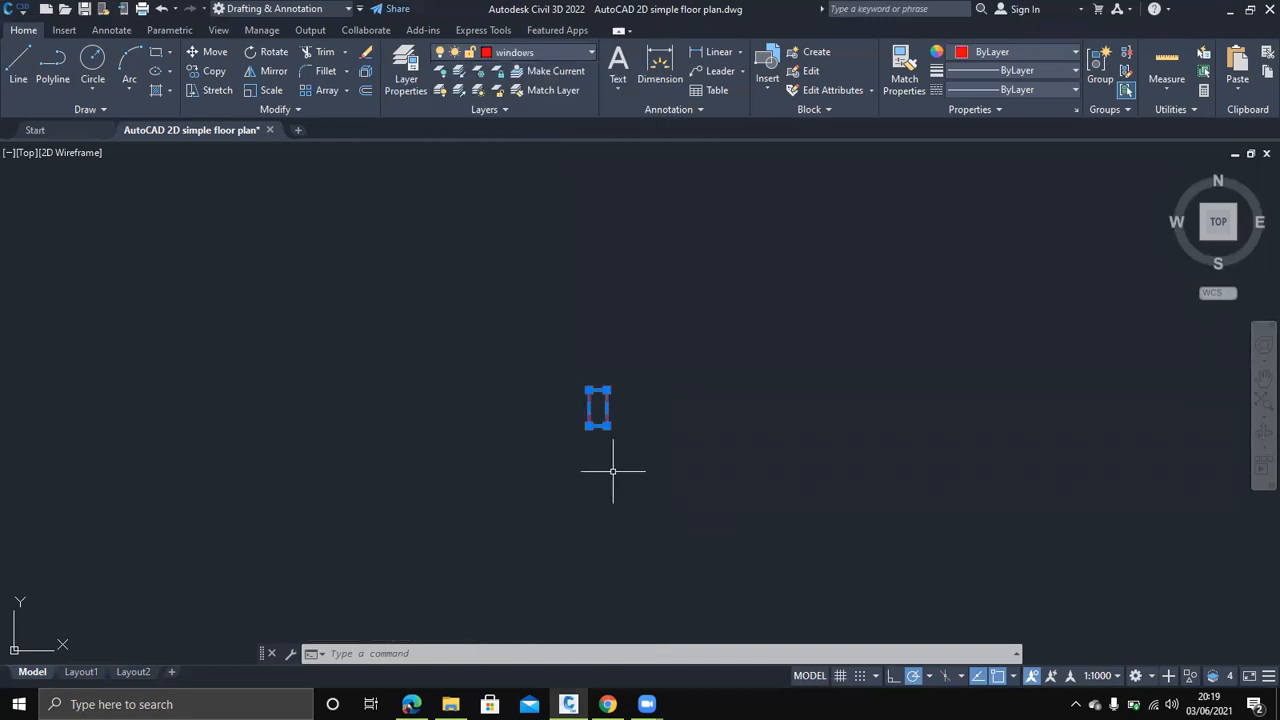
key("Escape")
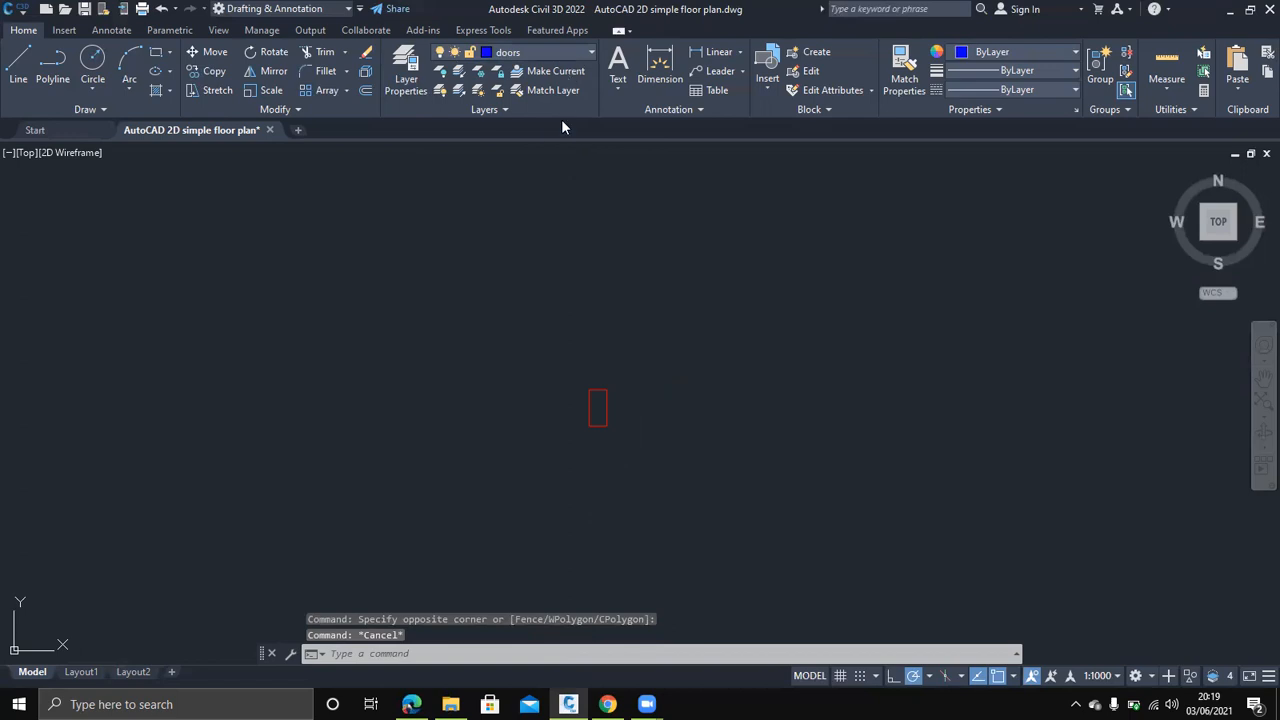
Make windows the current layer
left_click(560, 52)
scroll(543, 553, "down", 2)
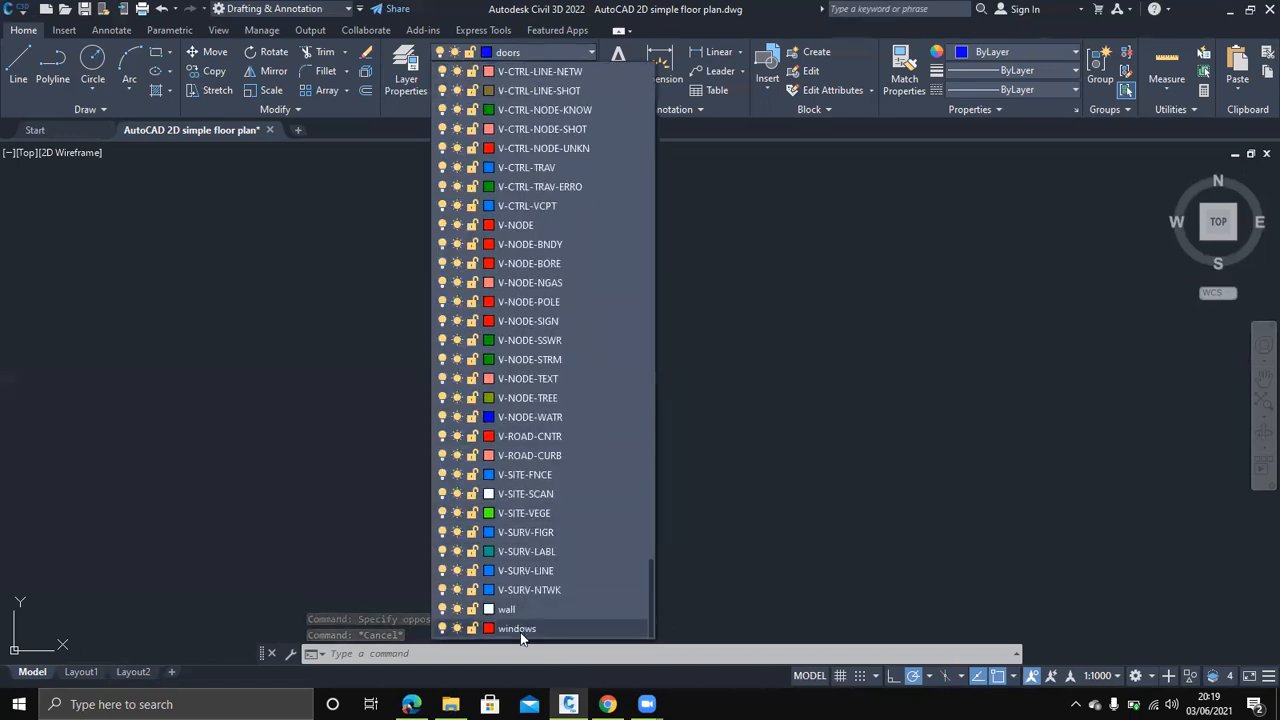
left_click(520, 632)
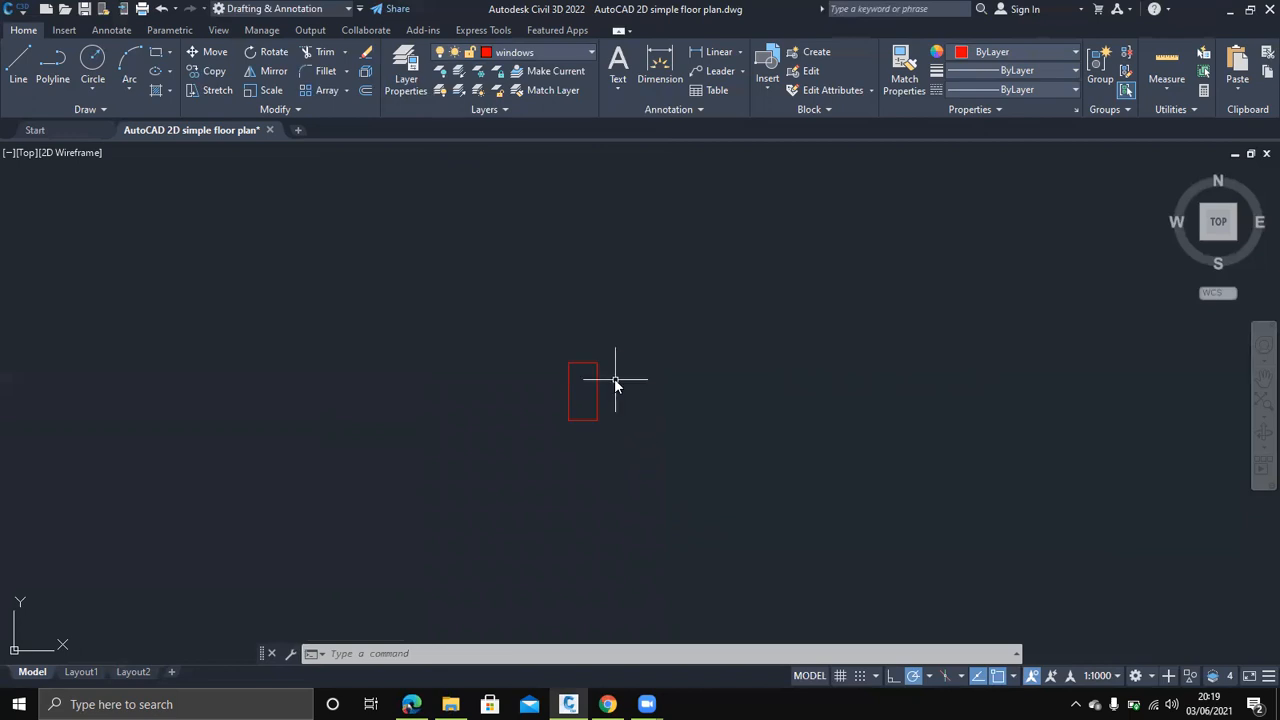
Draw a 1400 long horizontal line rightward from the frame rectangle's right edge, starting 40 below its upper corner
type("l")
key("Return")
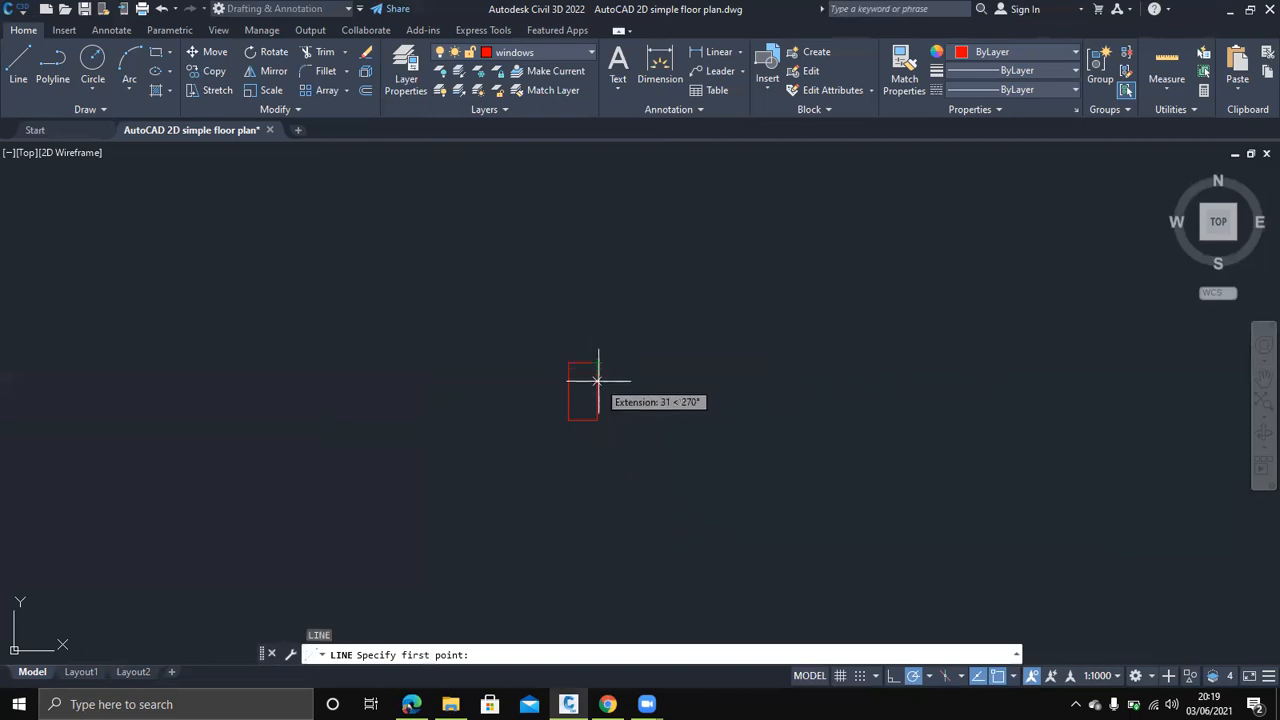
type("4")
key("Return")
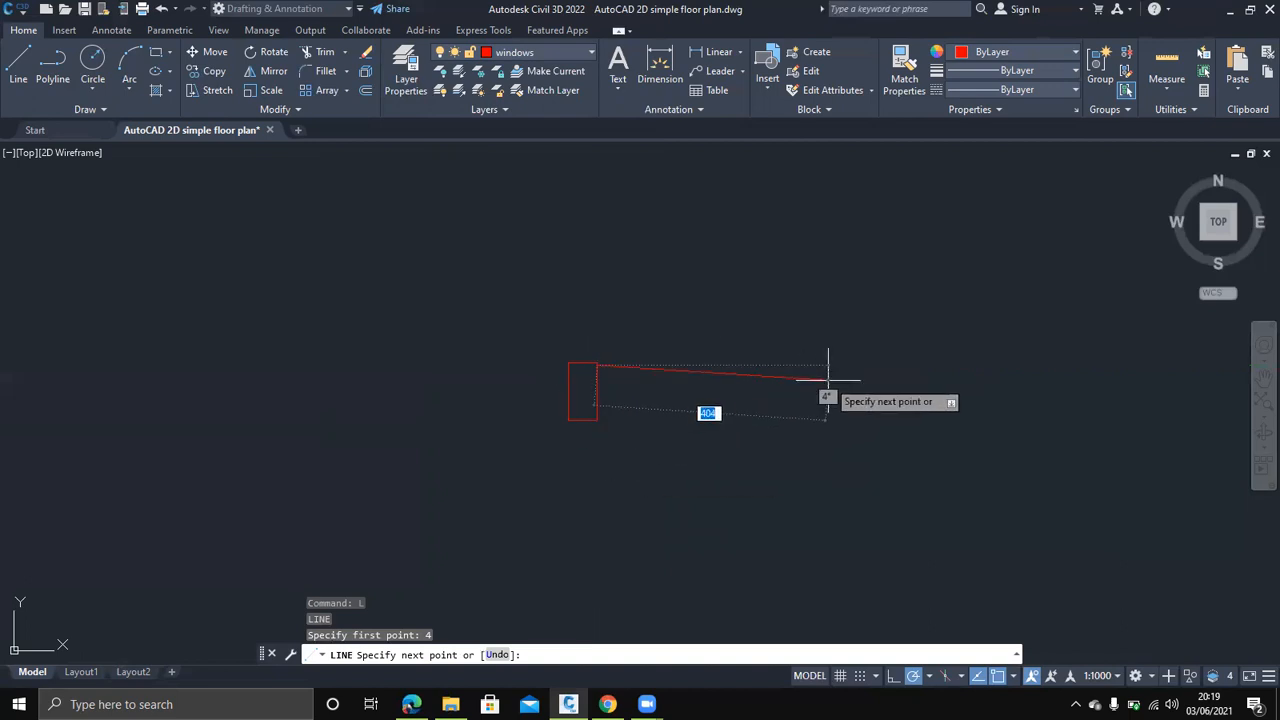
key("ctrl+z")
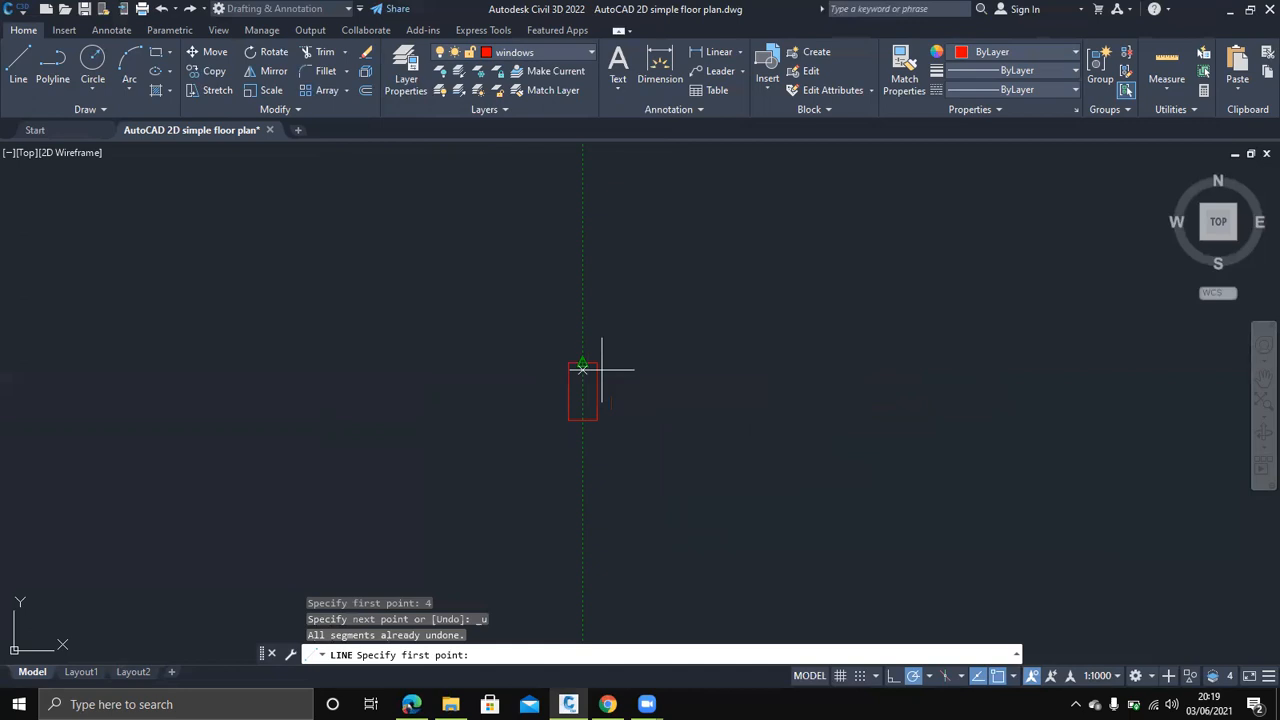
type("4")
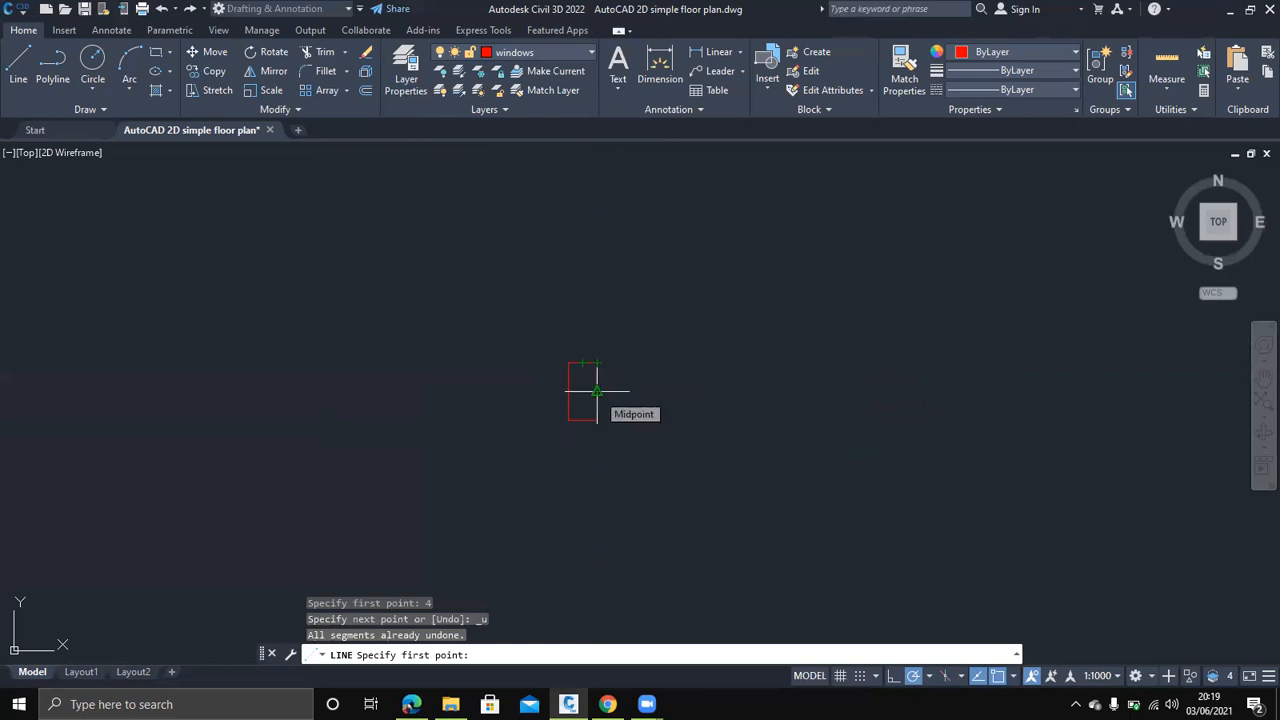
type("0")
key("Return")
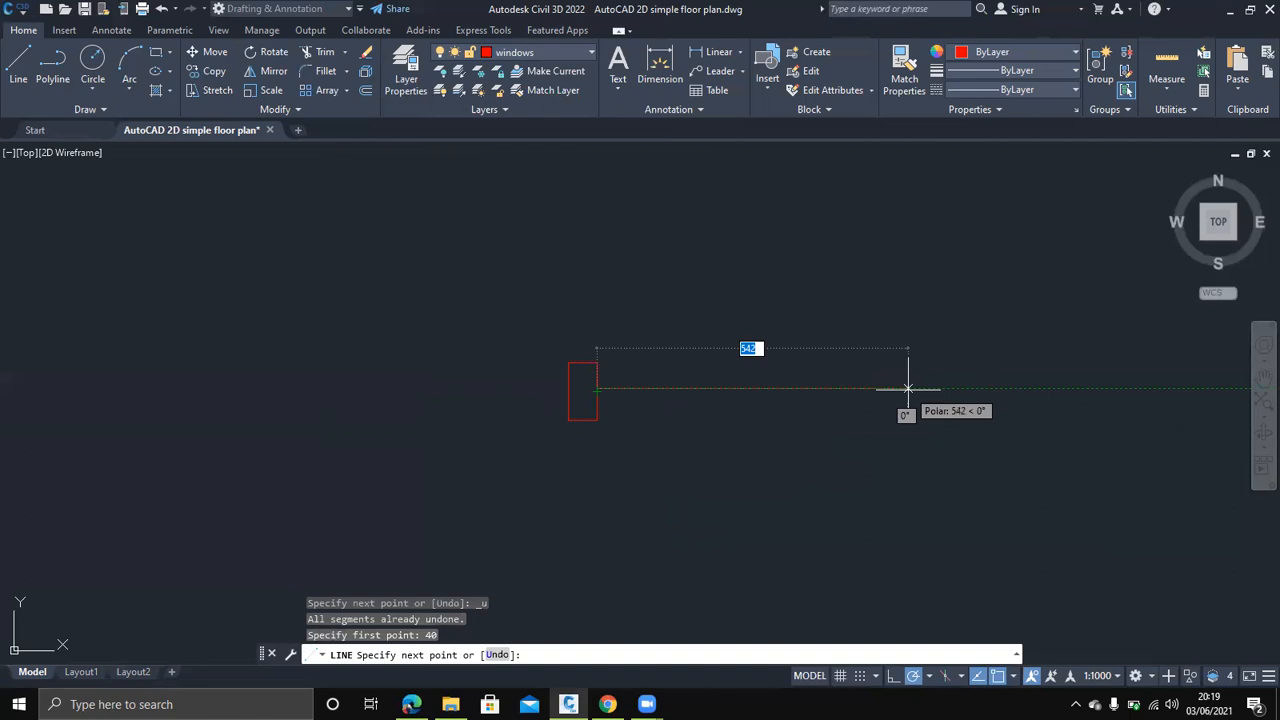
type("1")
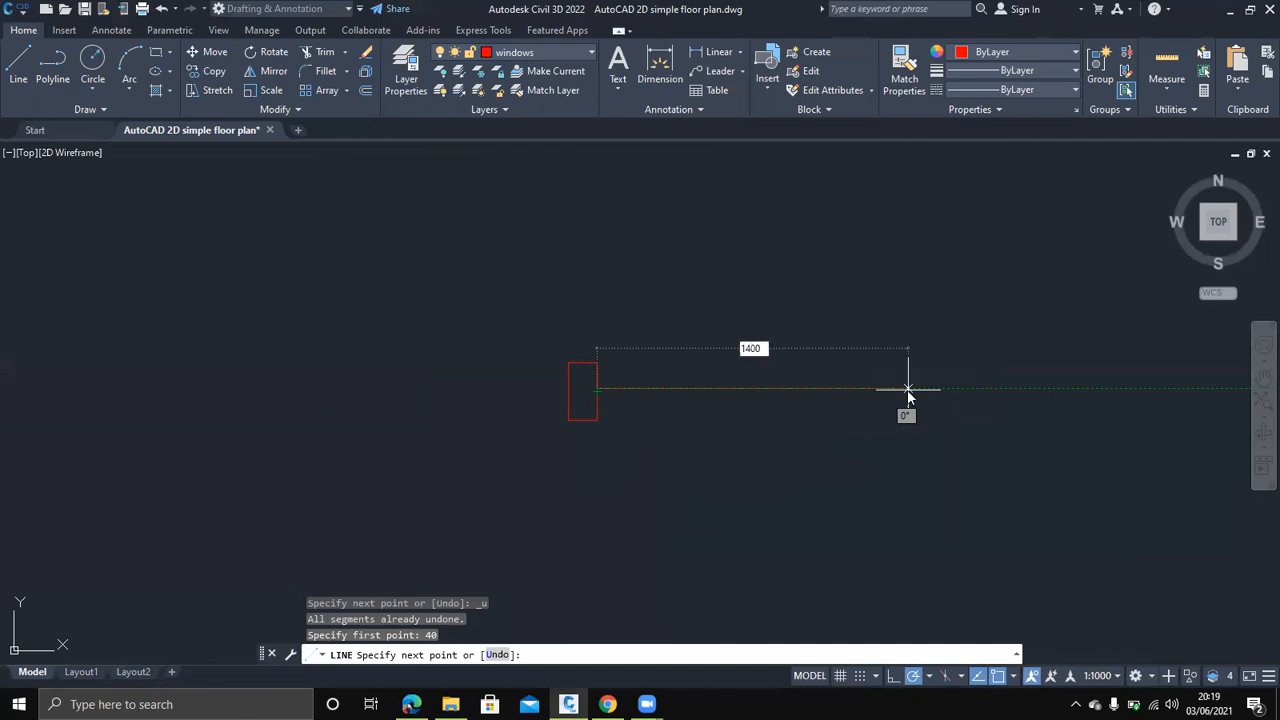
type("400")
key("Return")
middle_click_drag(800, 466, 723, 473)
scroll(723, 473, "down", 4)
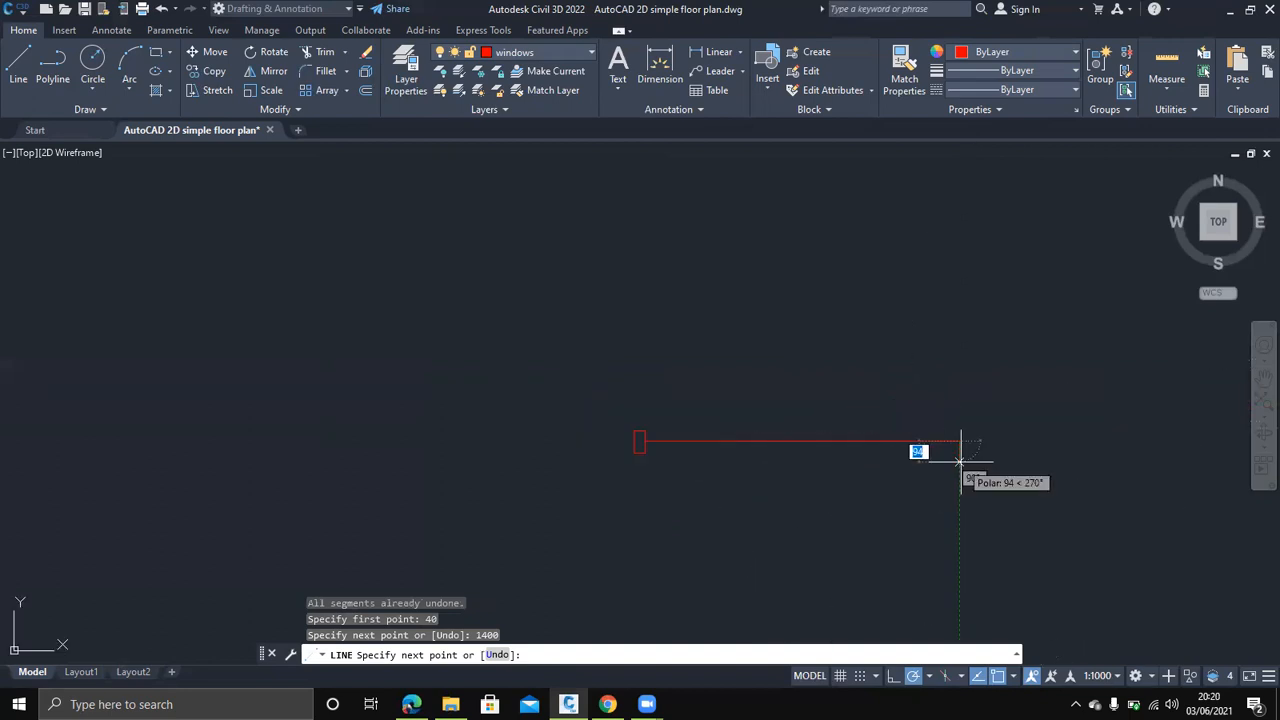
key("Escape")
scroll(660, 470, "up", 2)
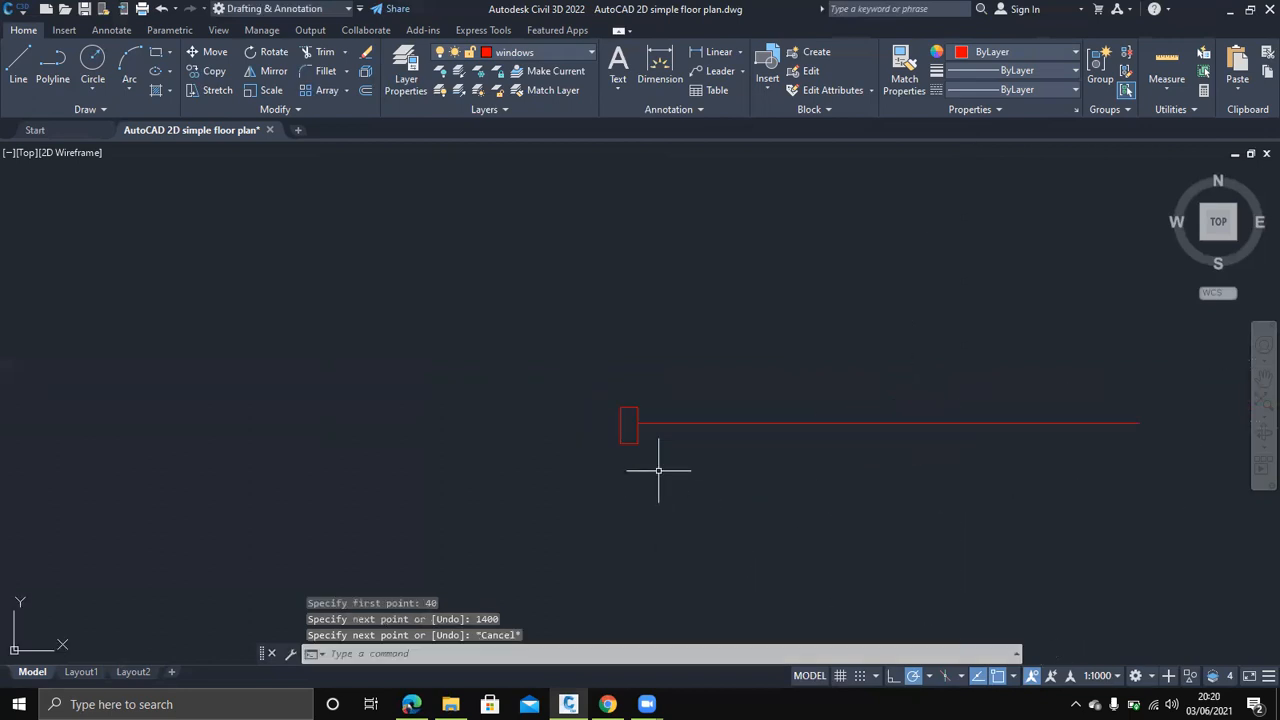
middle_click_drag(676, 481, 548, 481)
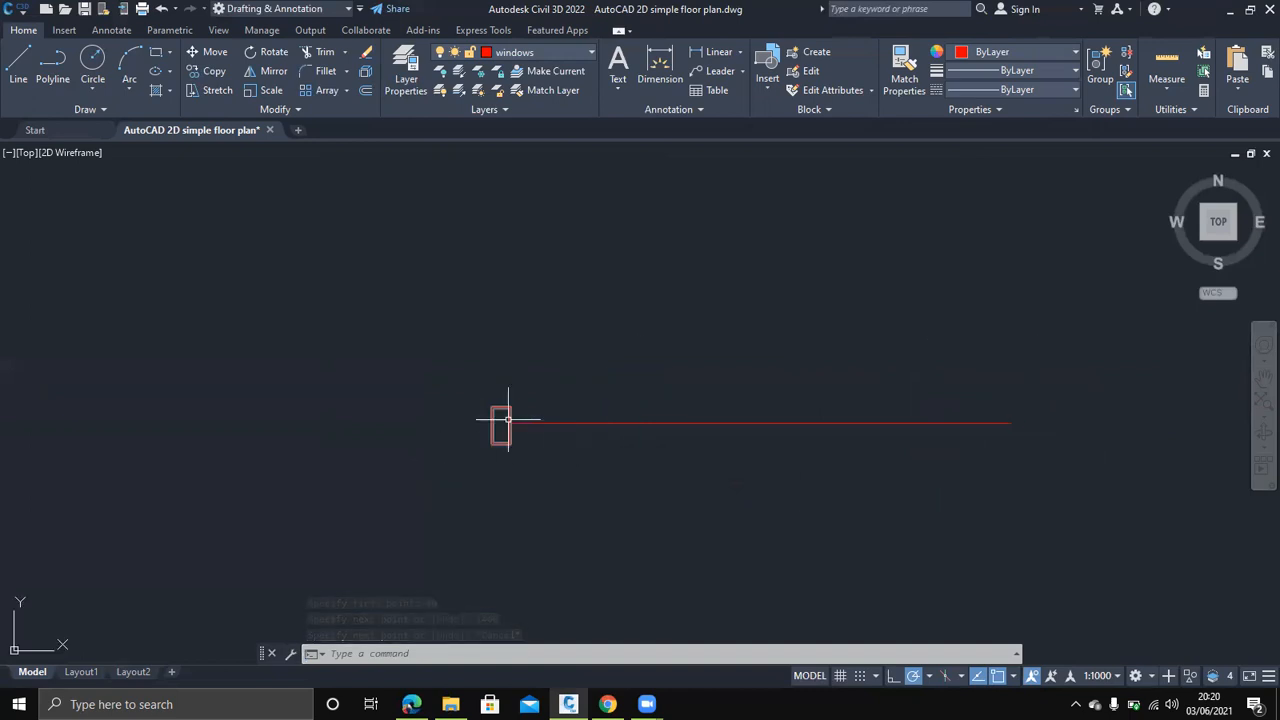
Mirror the frame rectangle about a vertical line through the midpoint of the 1400 line, keeping the original
type("mi")
key("Return")
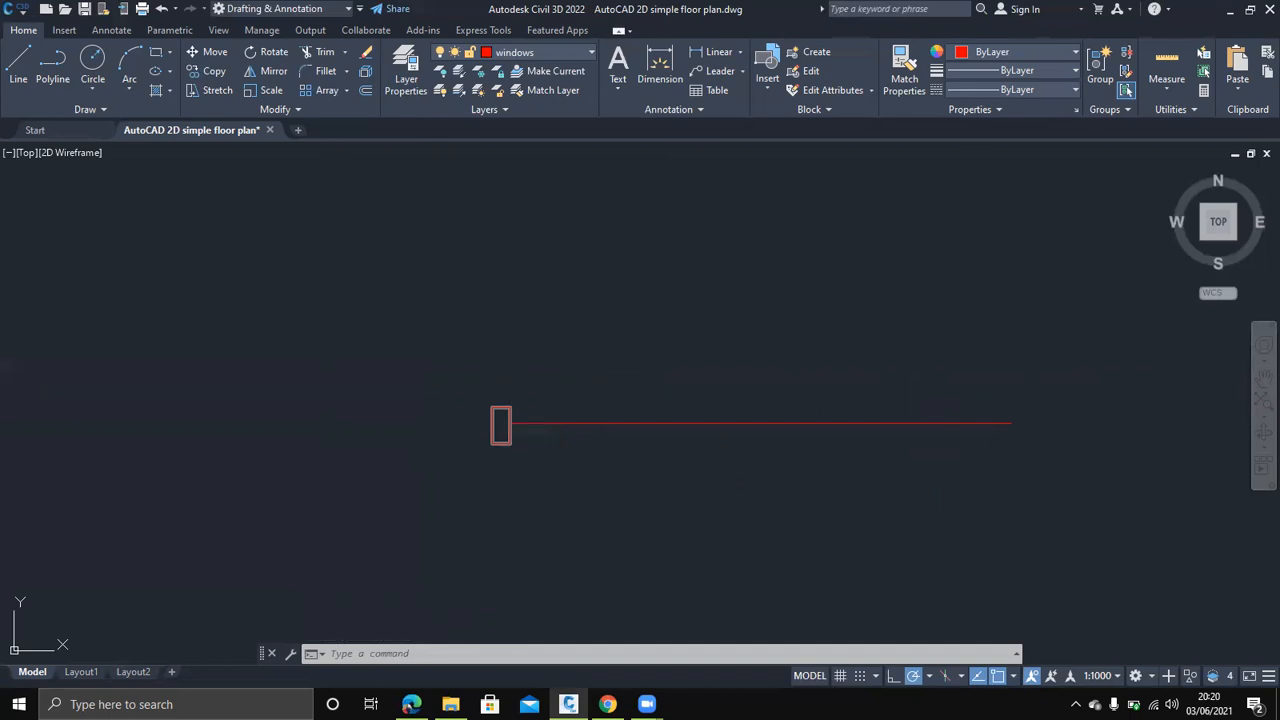
left_click(514, 452)
left_click(470, 406)
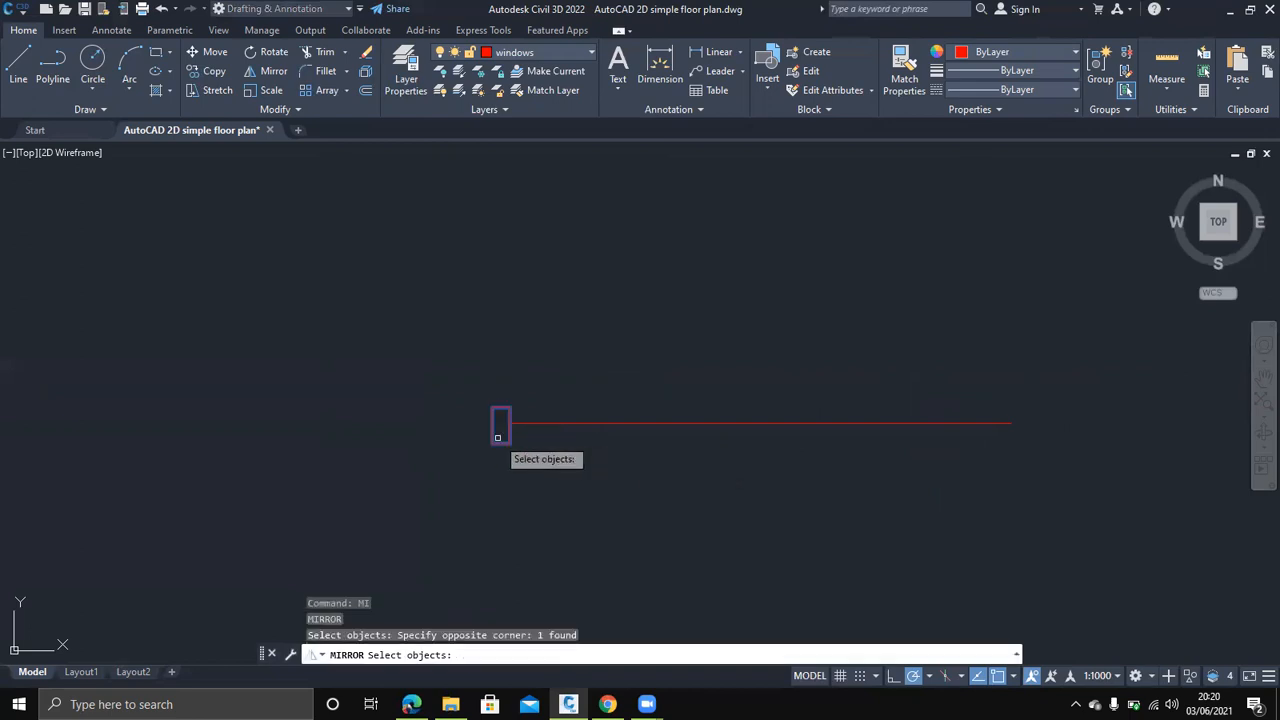
key("Return")
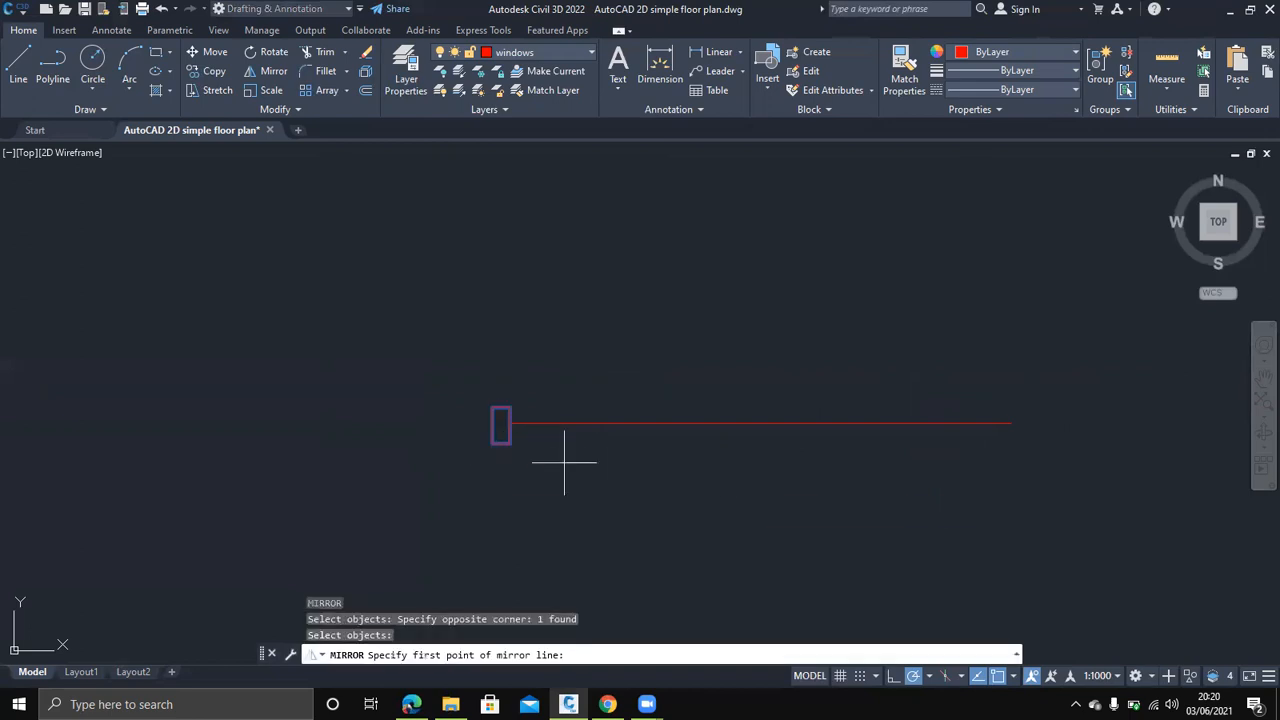
left_click(761, 423)
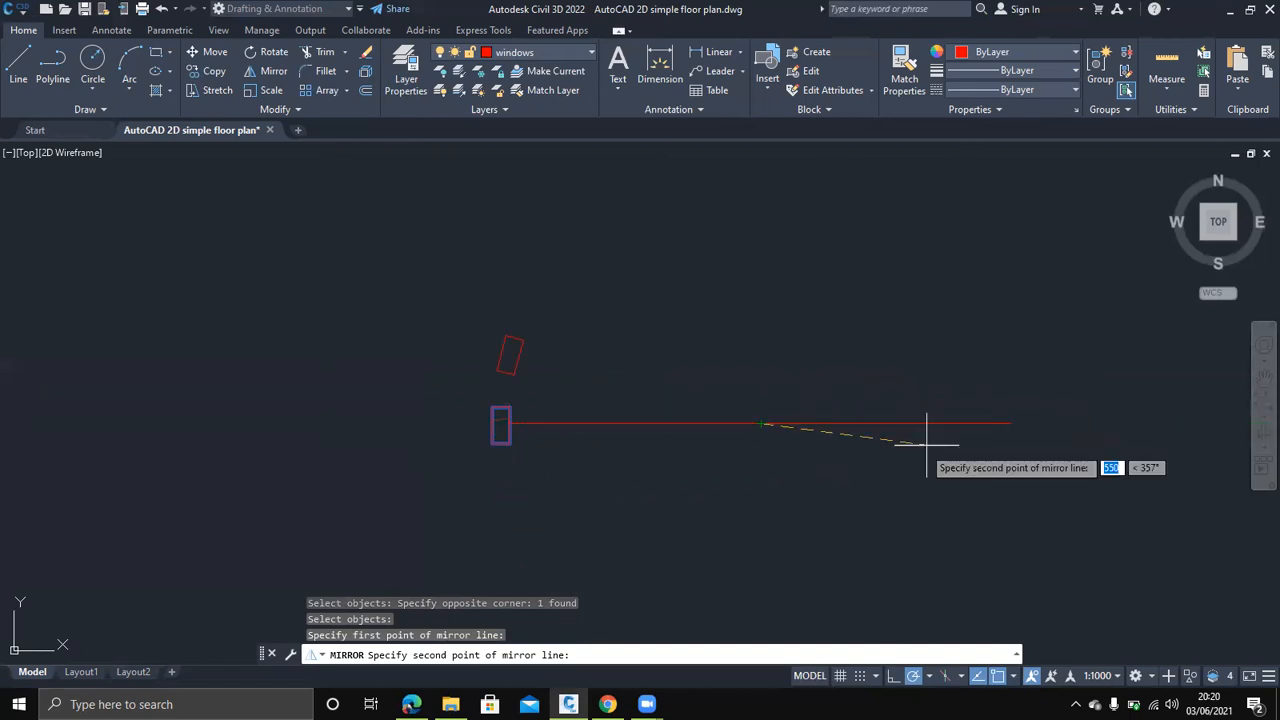
left_click(760, 536)
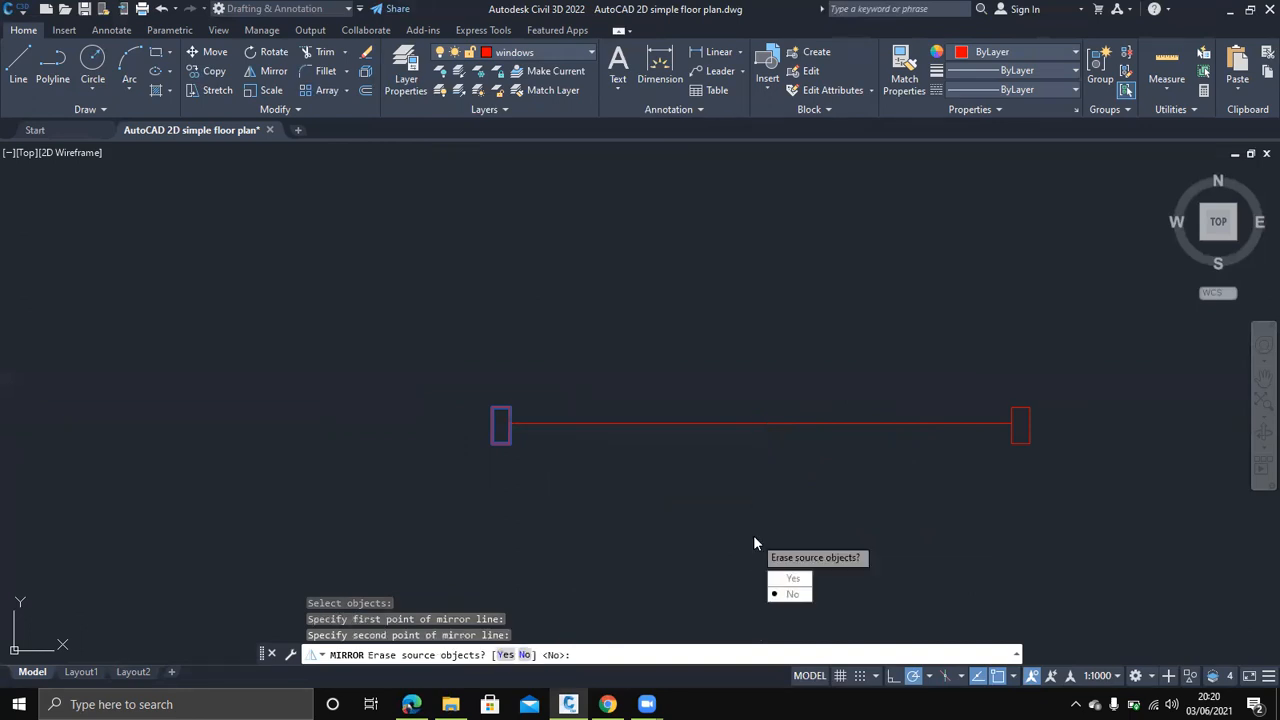
left_click(813, 594)
Draw a second 1400 long horizontal line rightward from the left frame's right edge, starting 40 above its lower corner
scroll(508, 455, "up", 4)
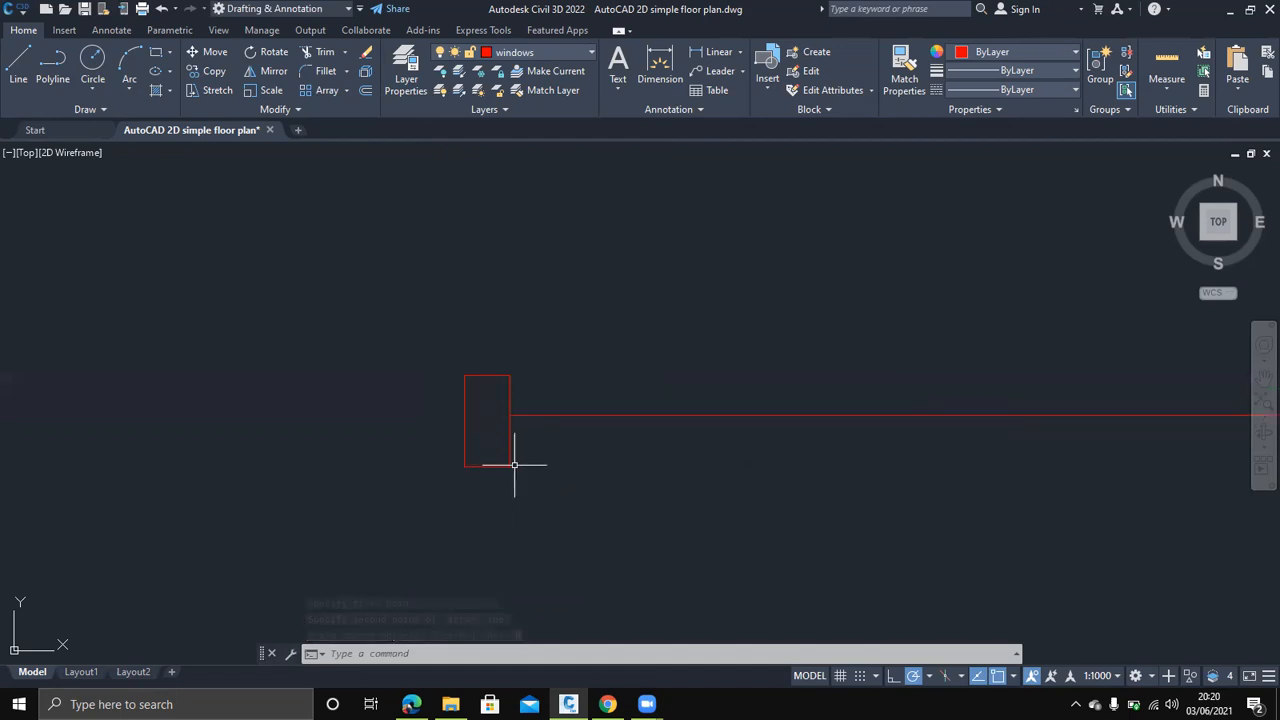
key("Return")
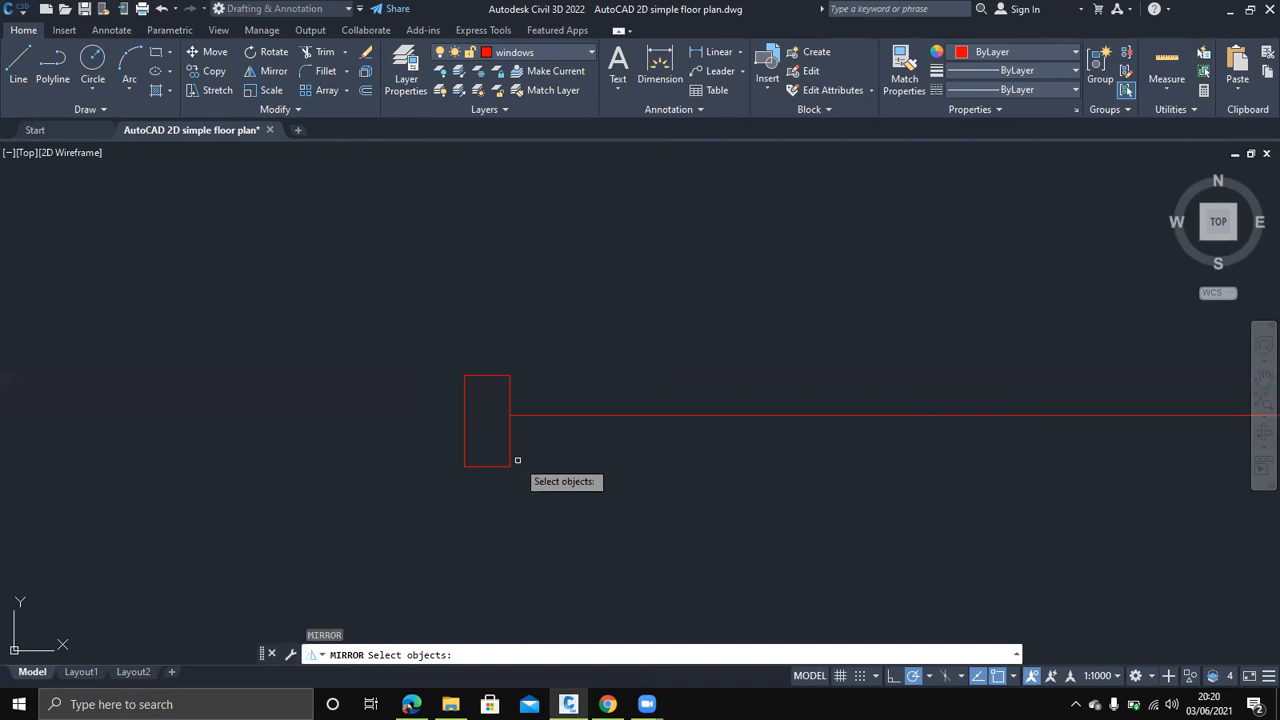
key("Escape")
type("l")
key("Return")
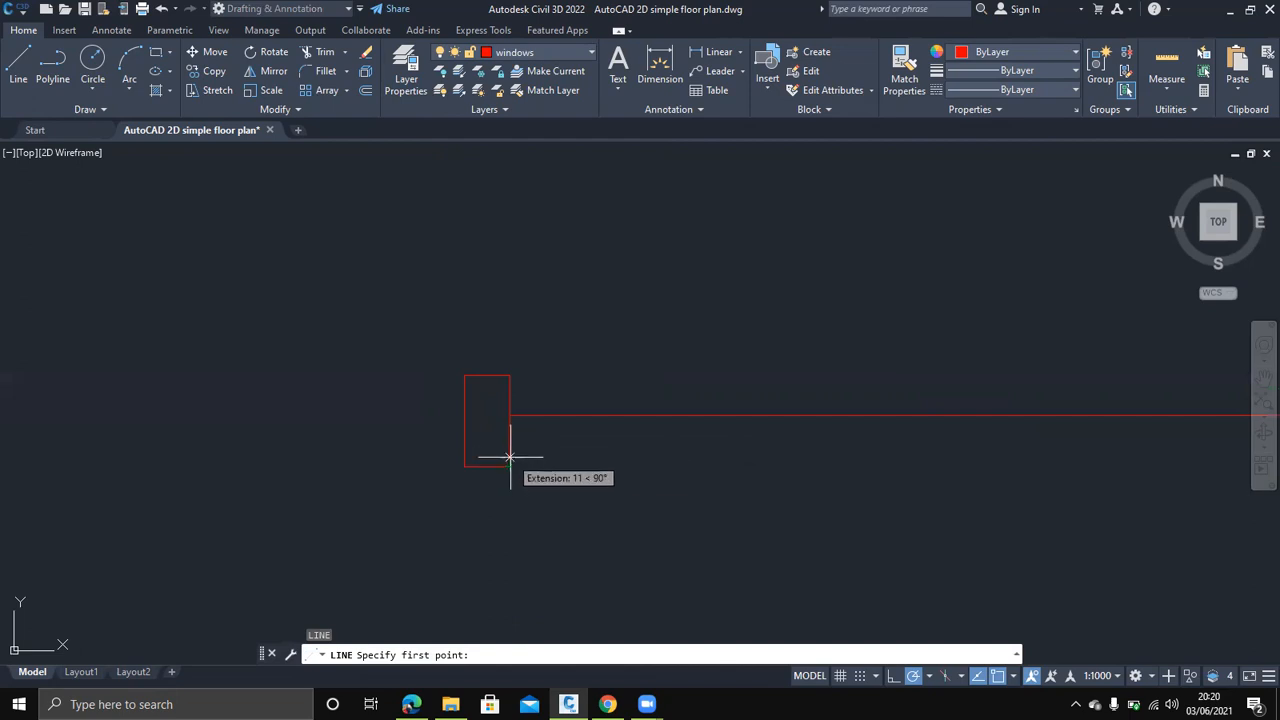
type("4")
key("Return")
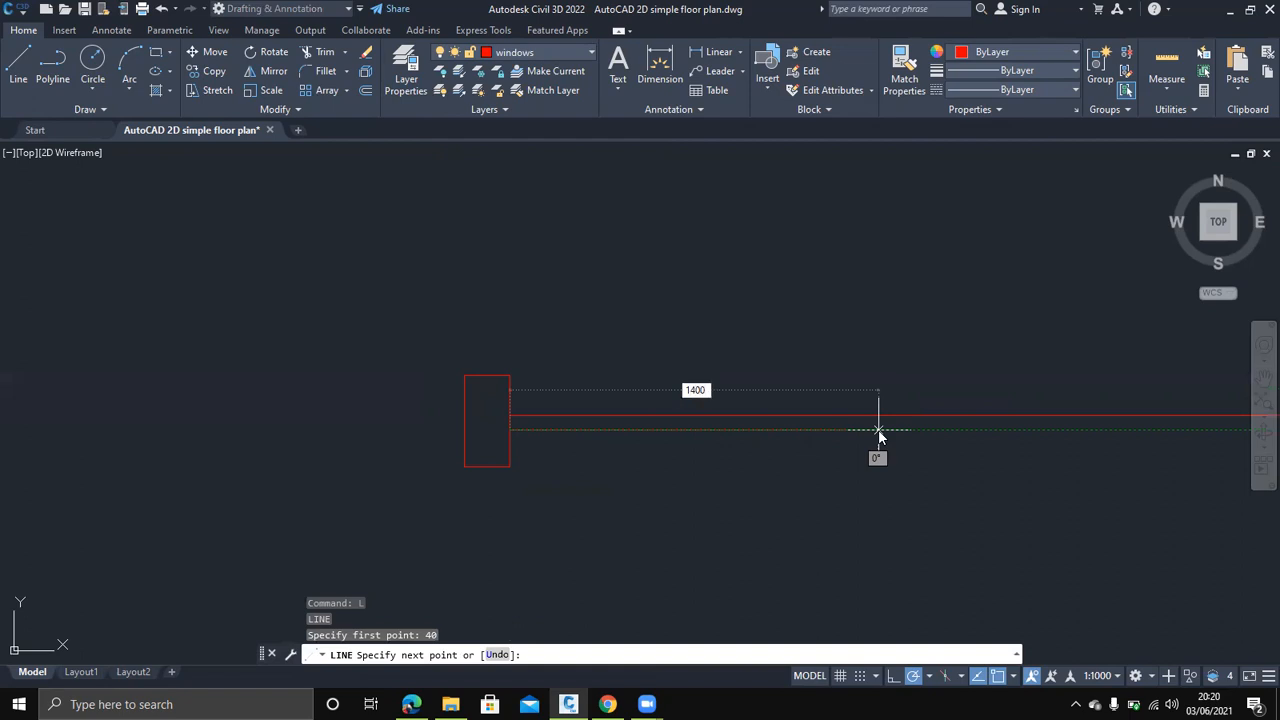
key("Return")
key("Escape")
scroll(887, 471, "down", 3)
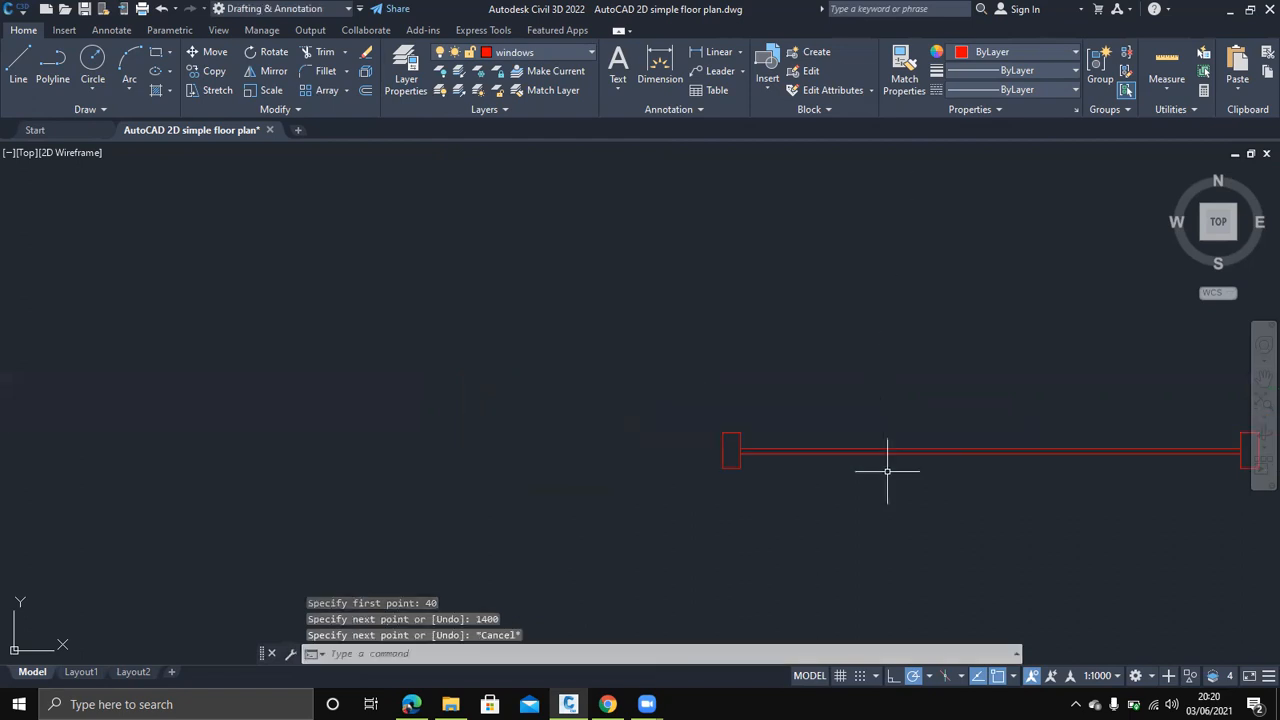
Draw a line joining the upper inner corners of the two window frame rectangles
middle_click_drag(1010, 497, 839, 500)
scroll(677, 491, "up", 2)
middle_click_drag(726, 509, 546, 508)
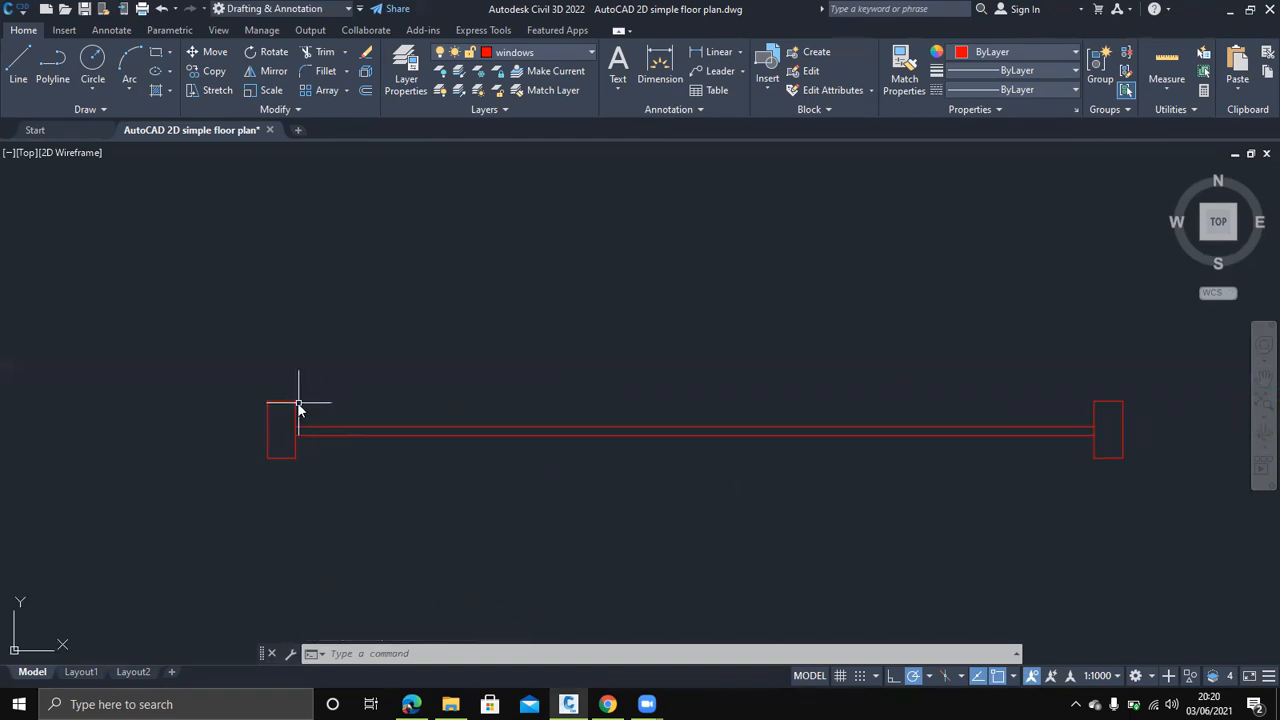
type("L")
key("Return")
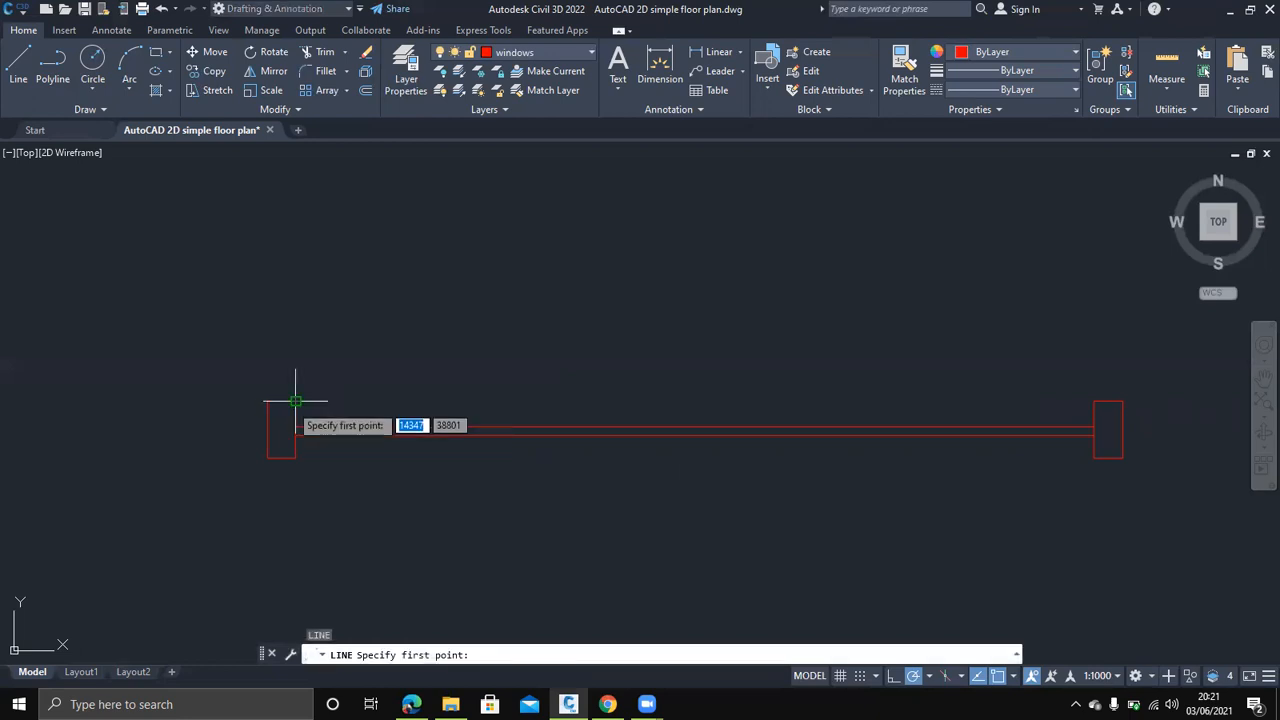
left_click(295, 402)
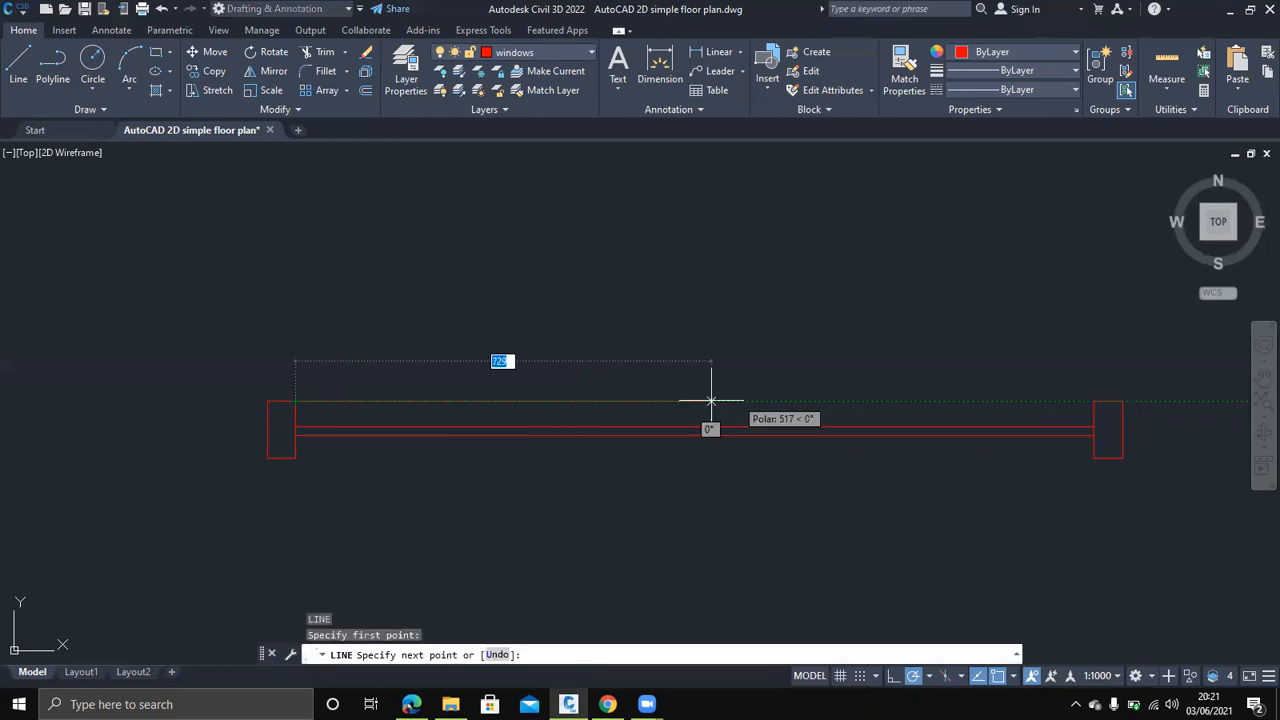
left_click(1093, 402)
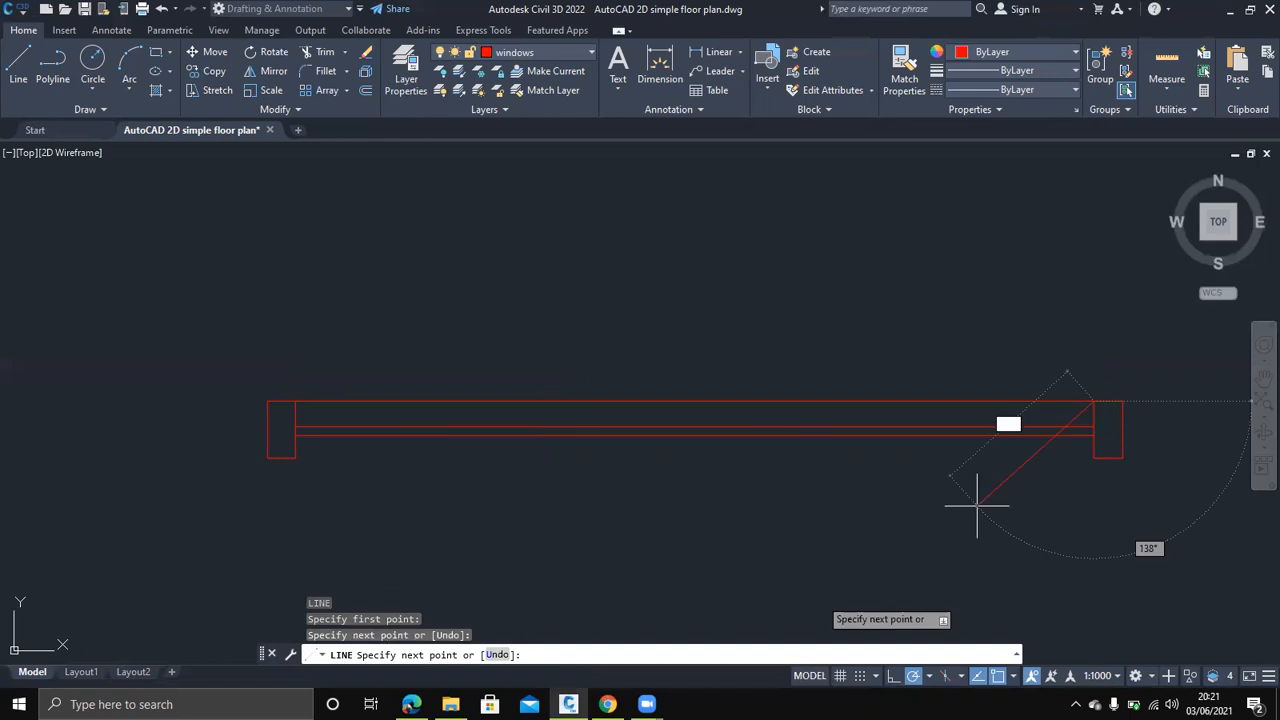
key("Return")
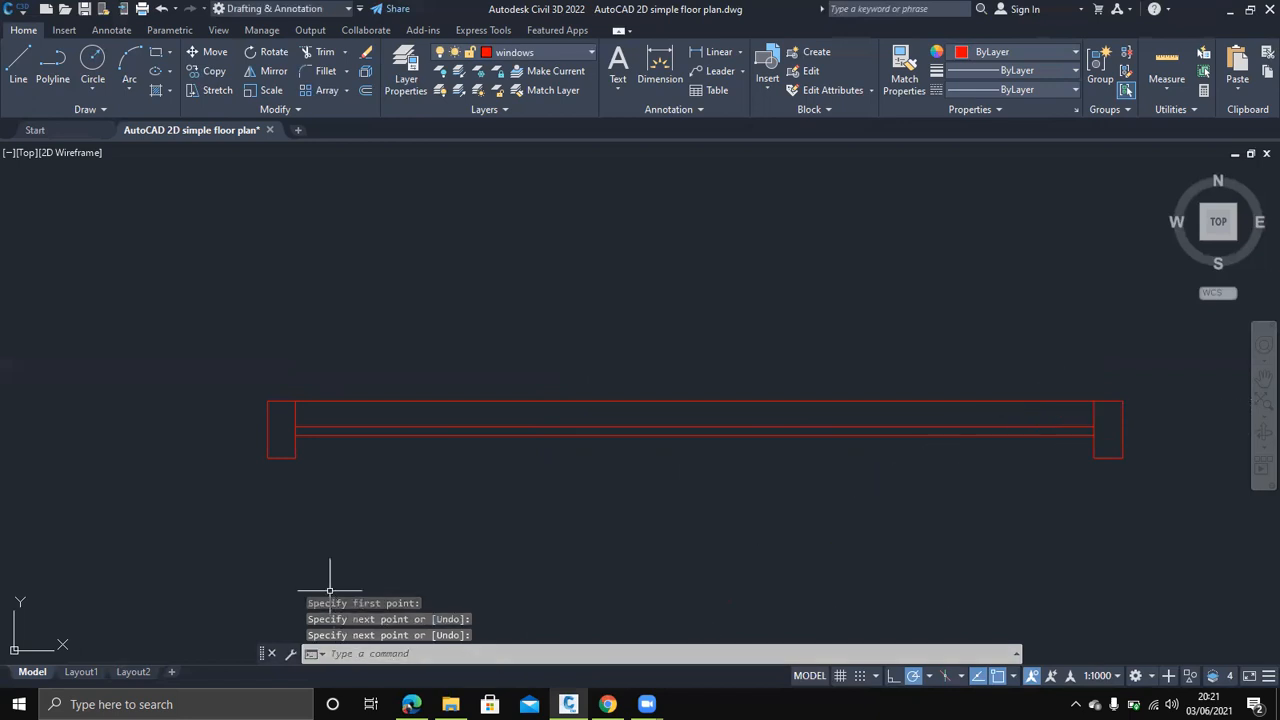
Draw a line joining the lower inner corners of the two window frame rectangles
key("Return")
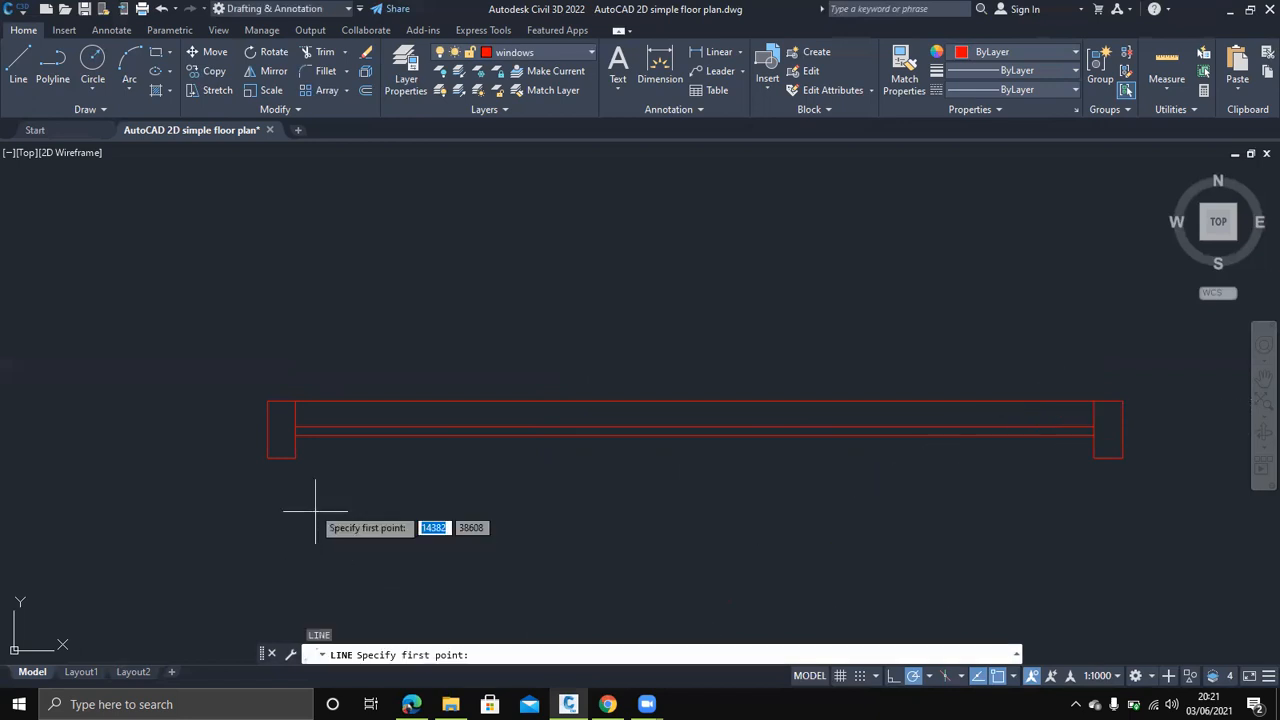
left_click(295, 458)
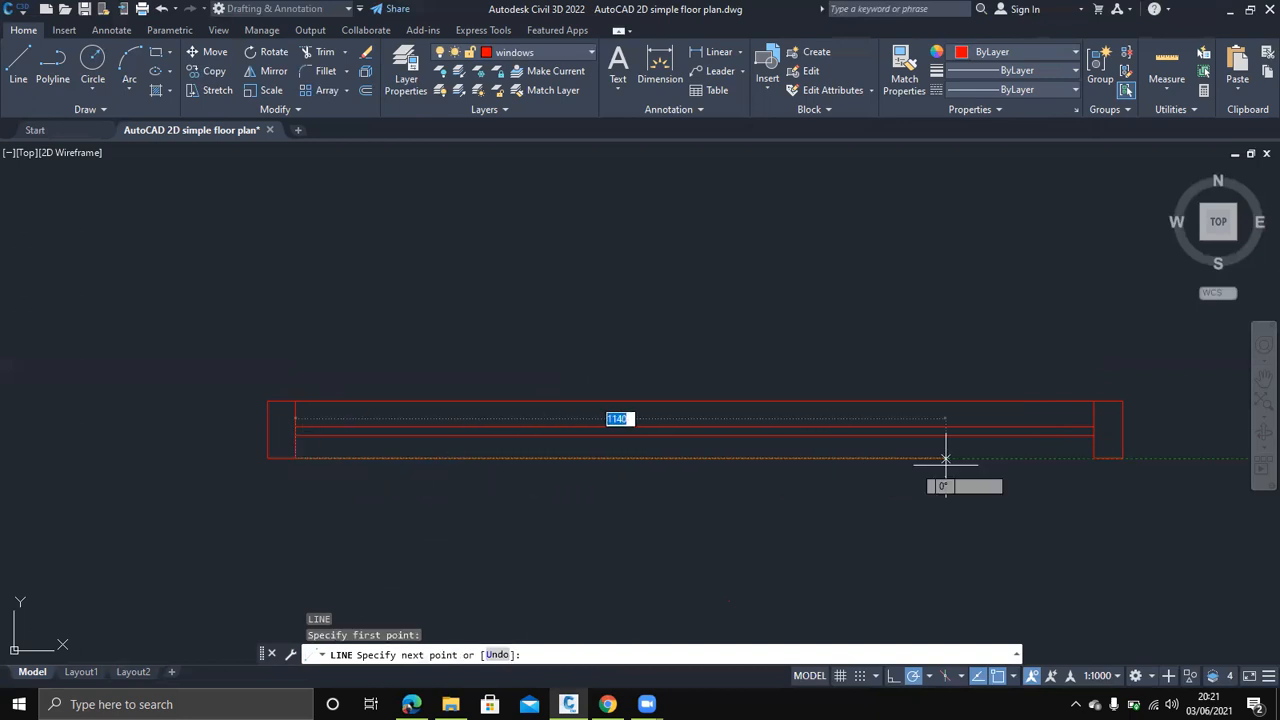
left_click(1094, 458)
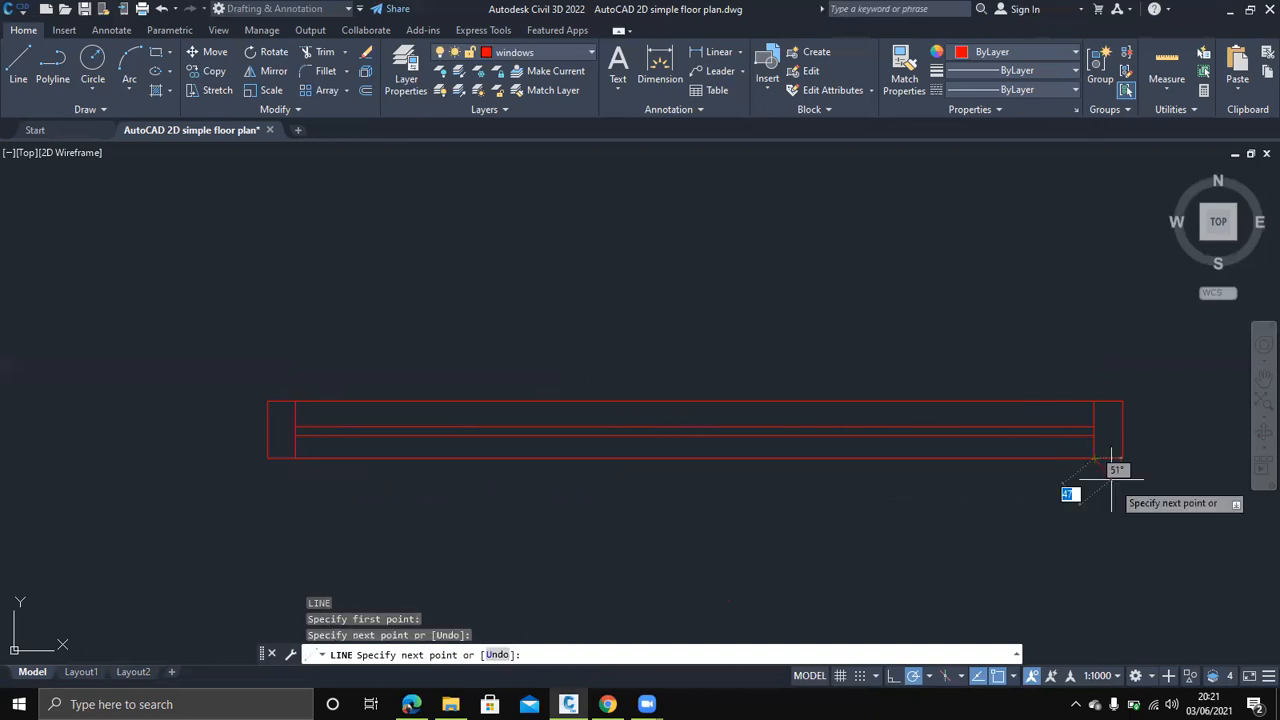
key("Return")
Create a block named window from the whole window symbol, with its base point at the lower-left frame corner
scroll(856, 532, "down", 8)
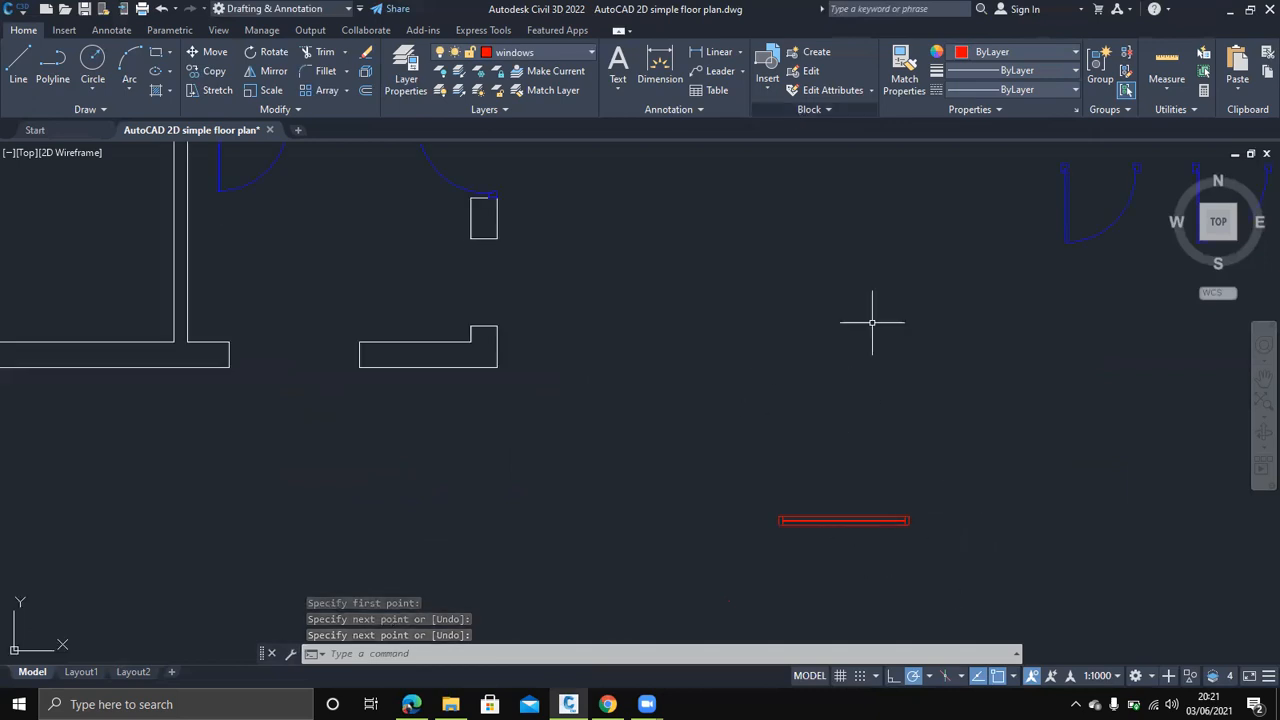
left_click(985, 565)
left_click(744, 473)
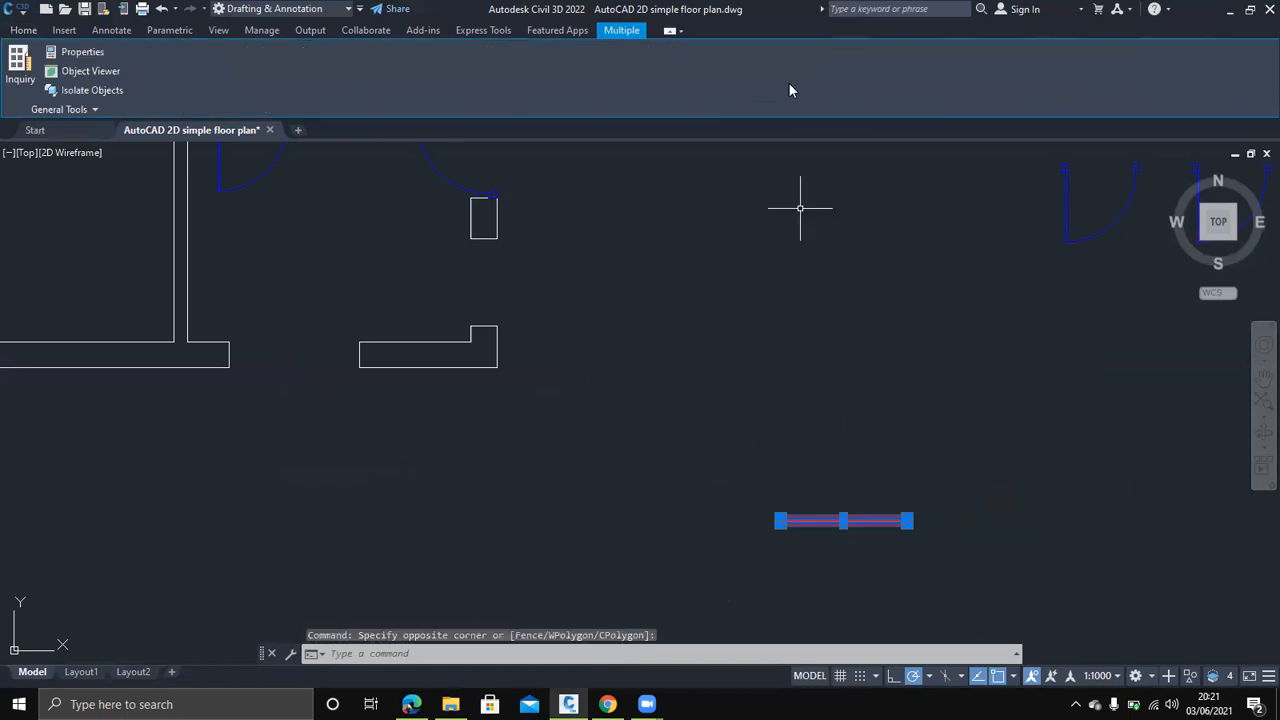
left_click(16, 30)
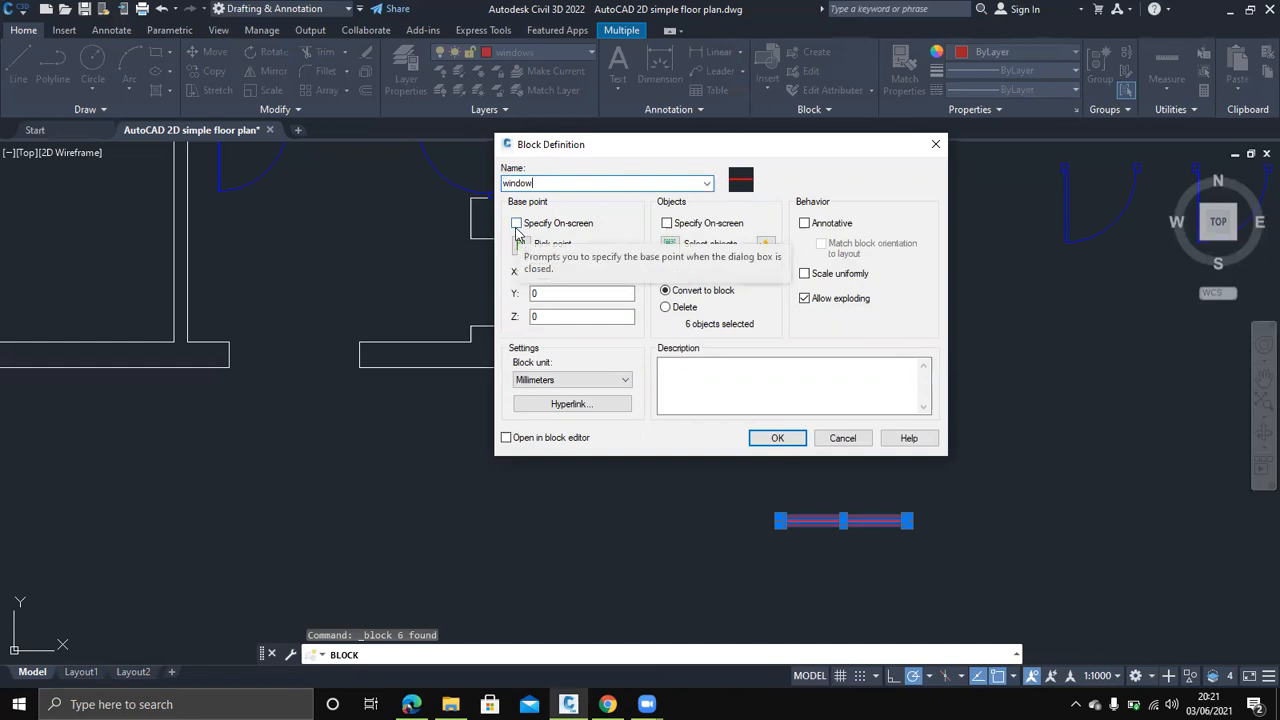
left_click(520, 247)
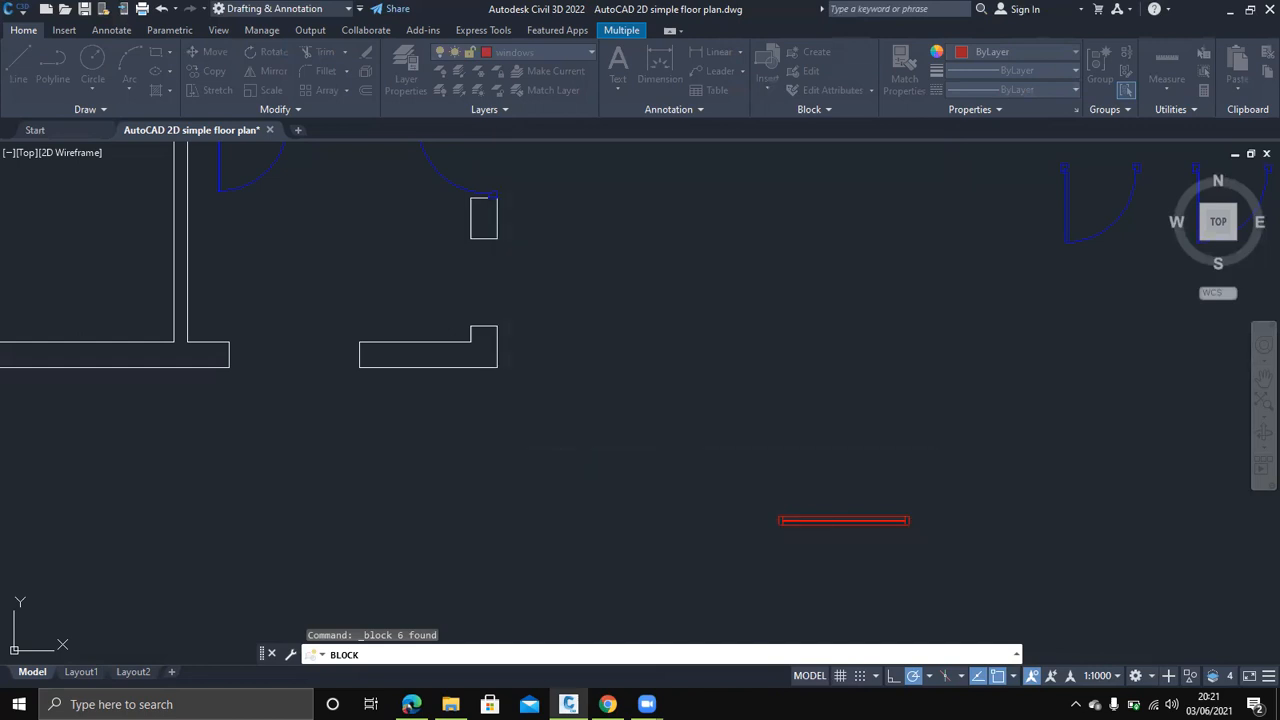
scroll(775, 516, "up", 4)
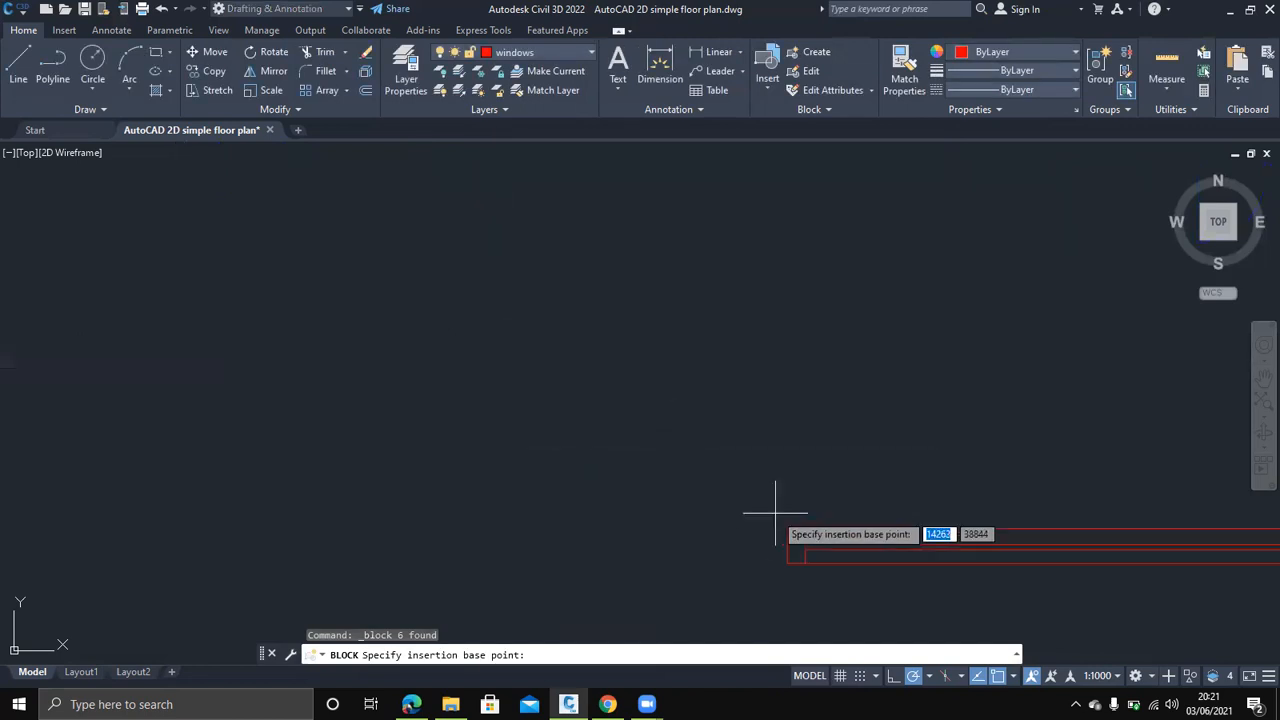
left_click(787, 564)
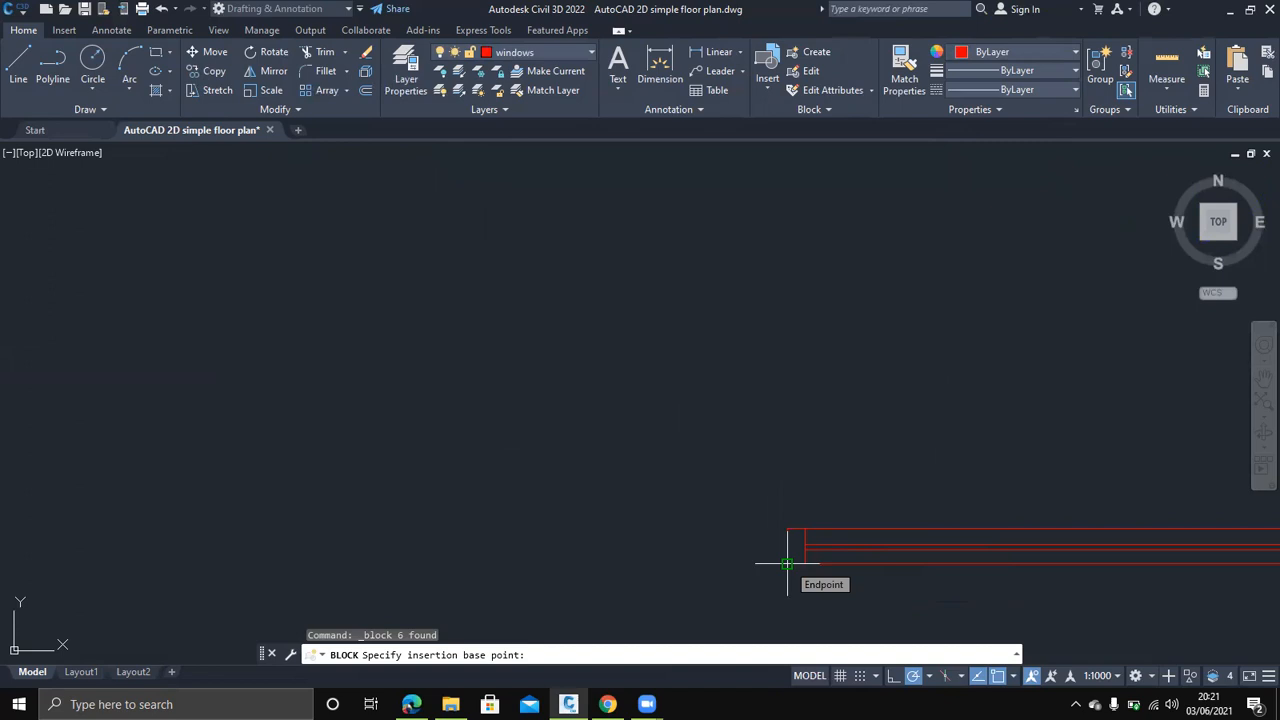
left_click(787, 564)
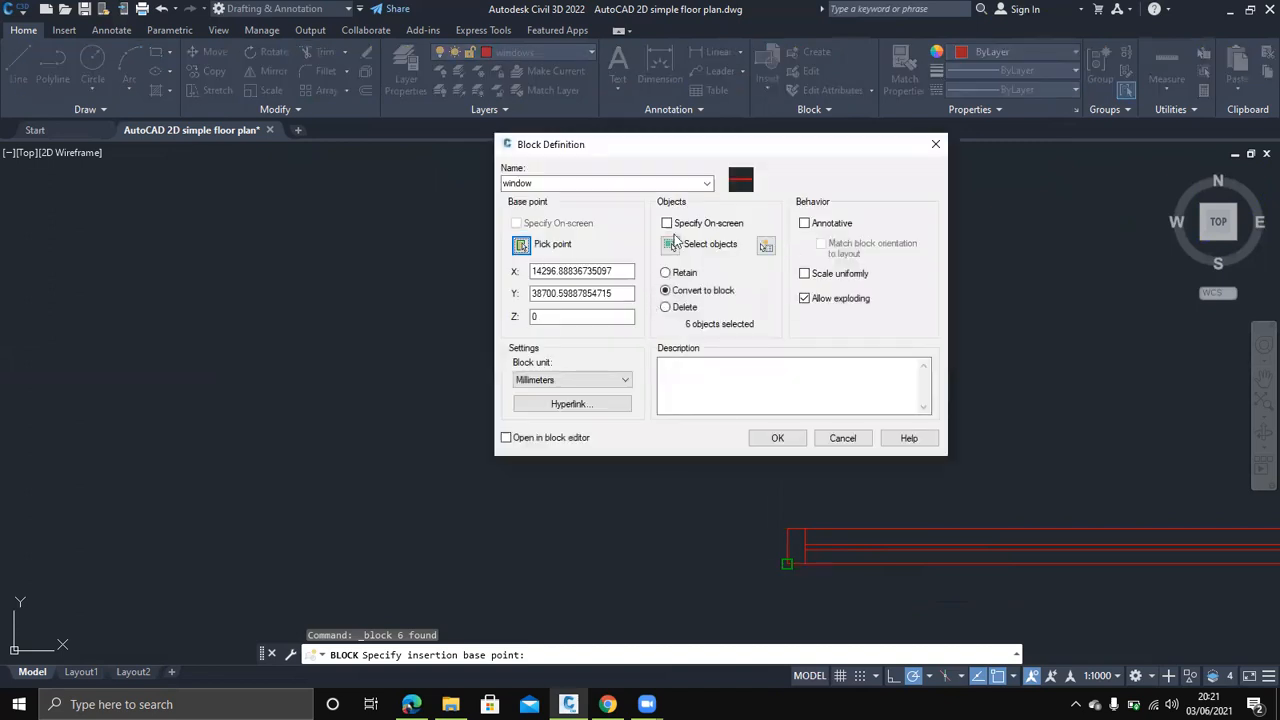
left_click(777, 439)
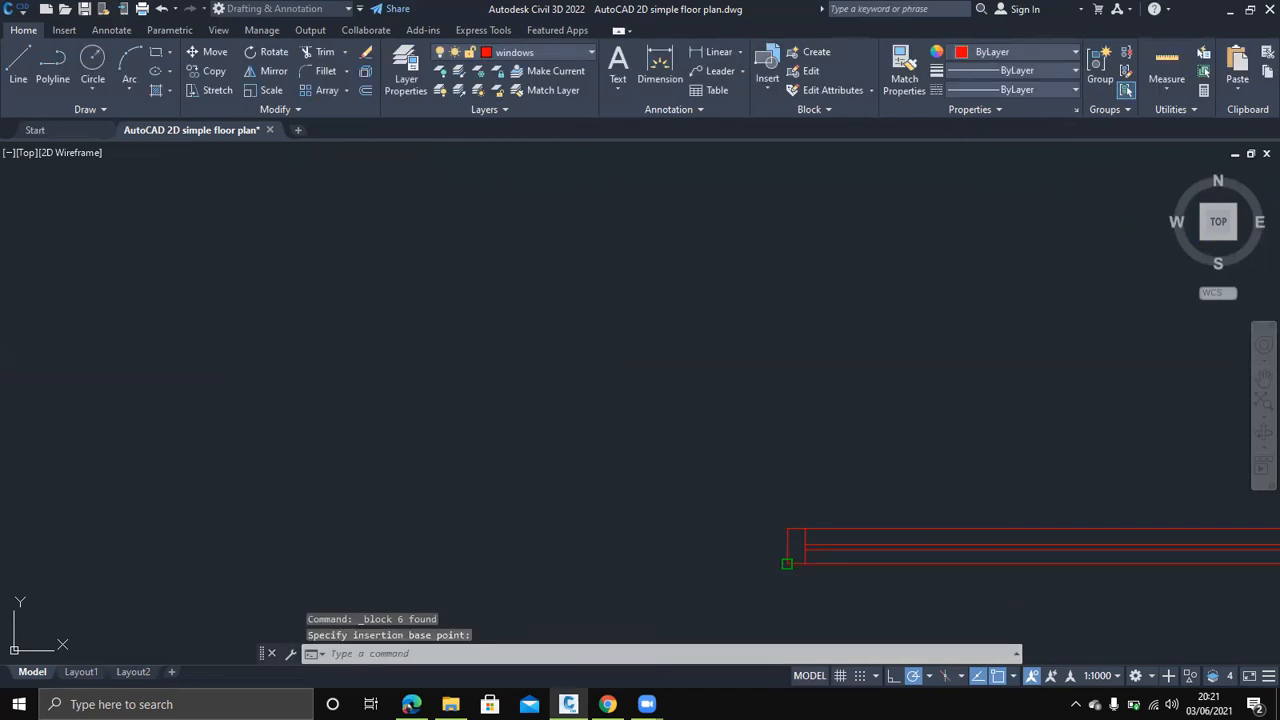
Copy the window block about 2370 to the right of the original
left_click(937, 564)
scroll(987, 535, "down", 3)
mouse_move(987, 535)
middle_mouse_down()
mouse_move(726, 474)
mouse_move(473, 461)
middle_mouse_up()
scroll(607, 481, "down", 2)
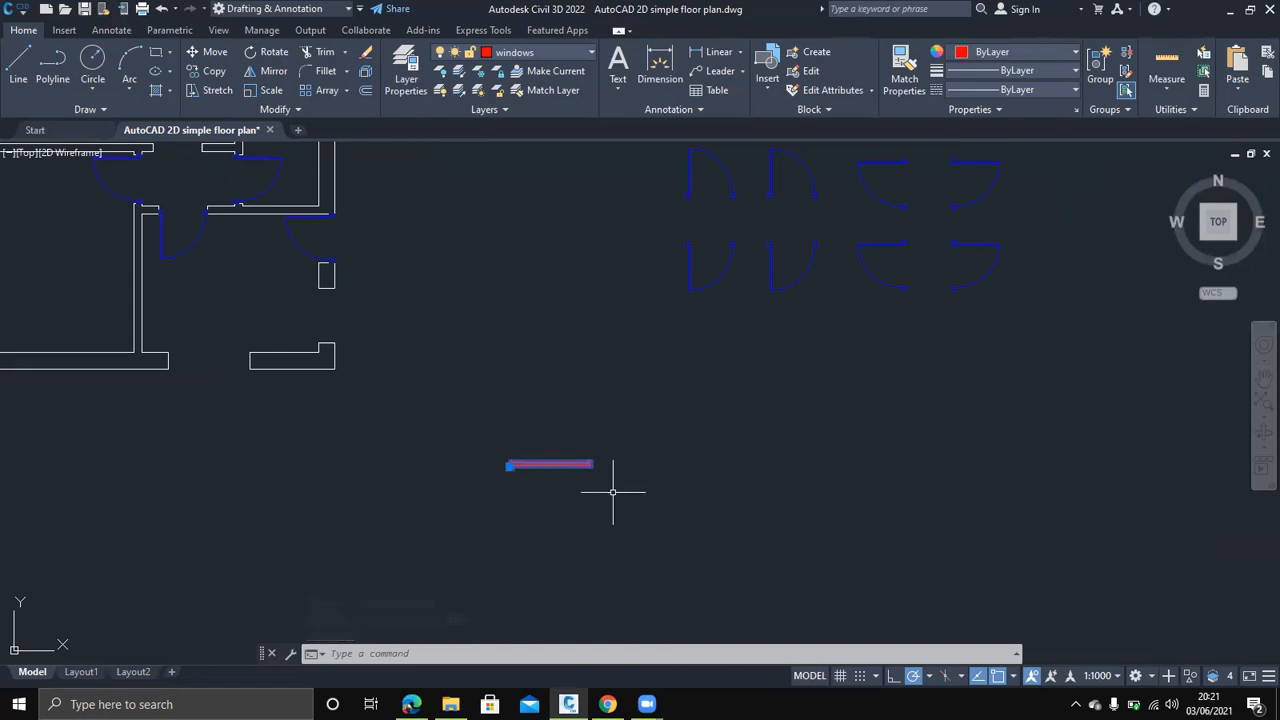
key("Escape")
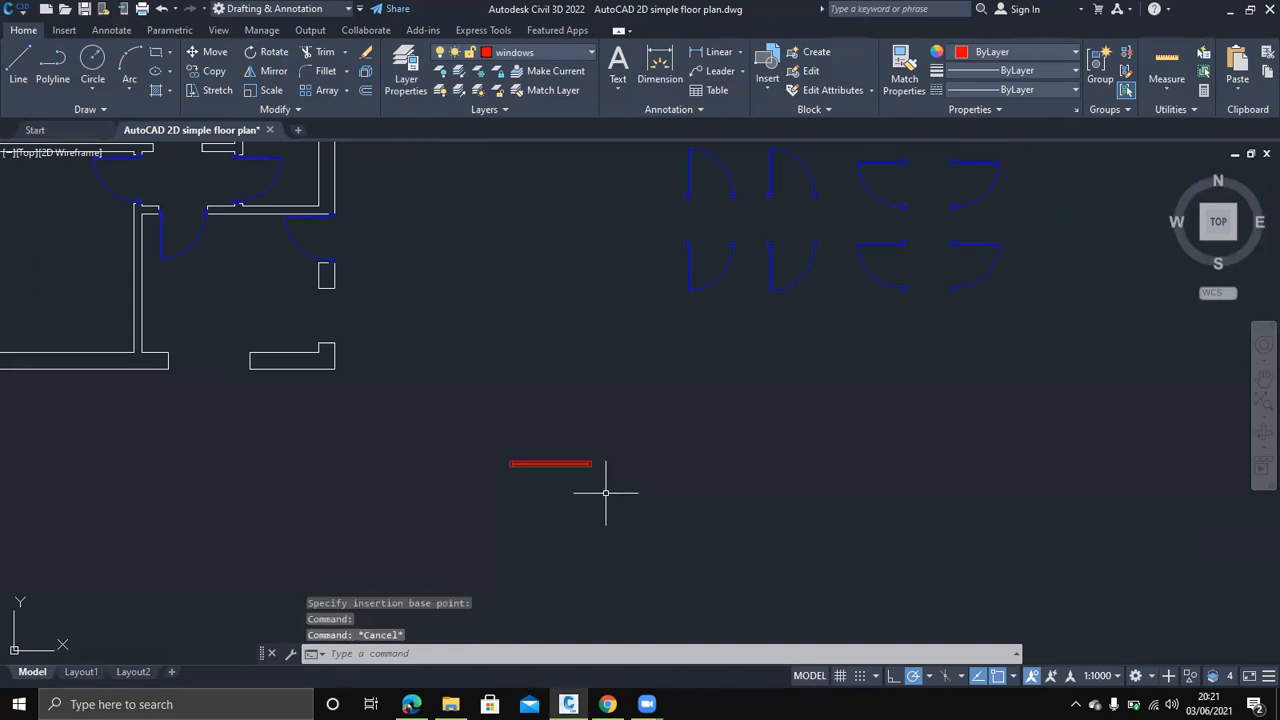
left_click(617, 501)
left_click(457, 414)
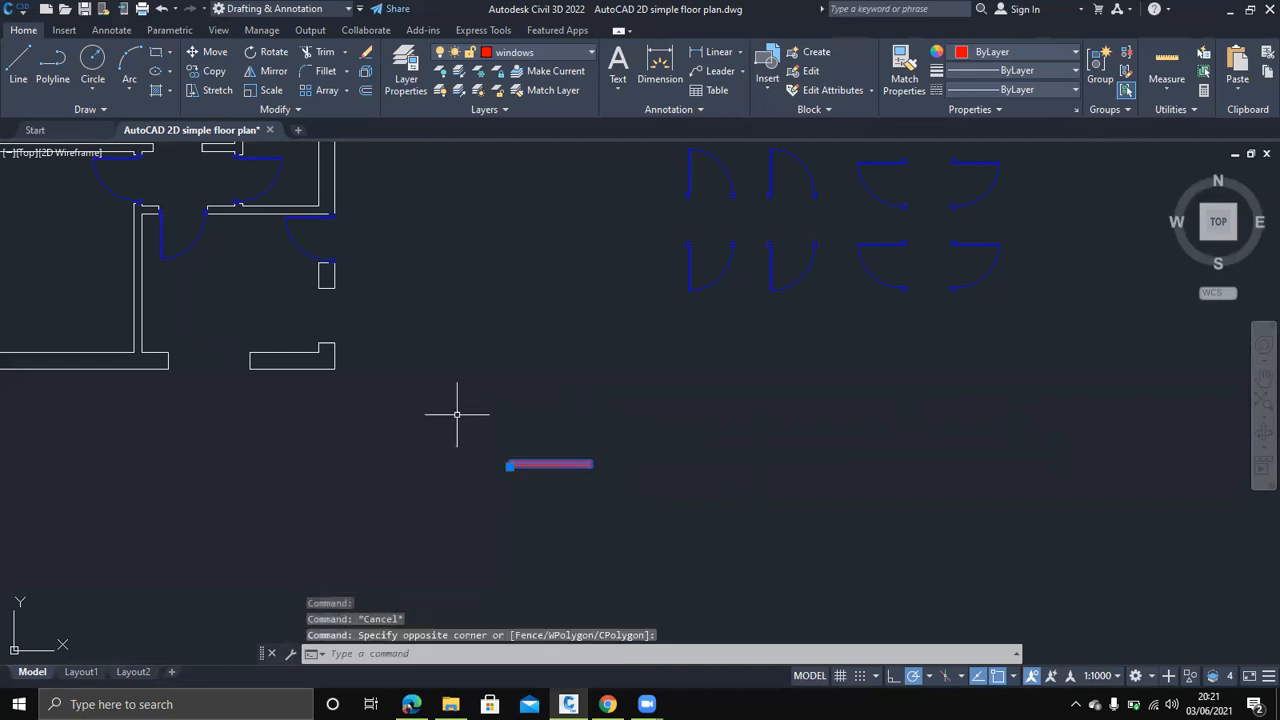
type("co")
key("Return")
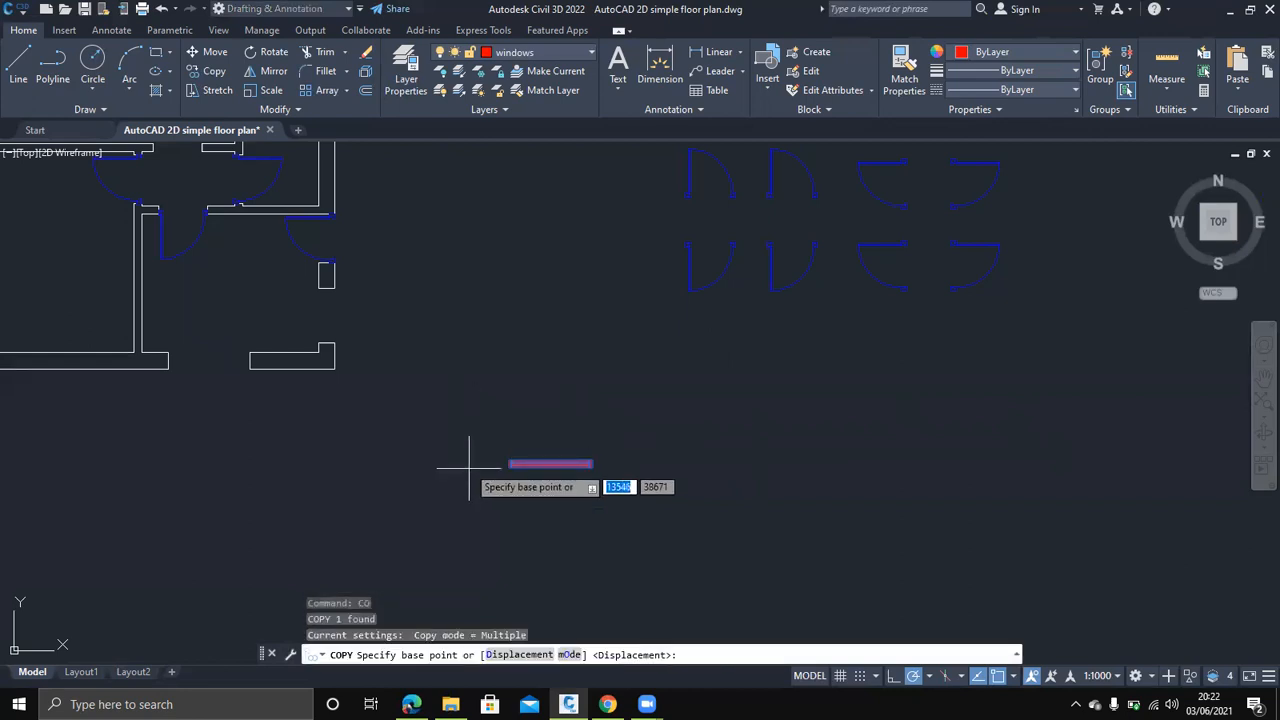
left_click(510, 463)
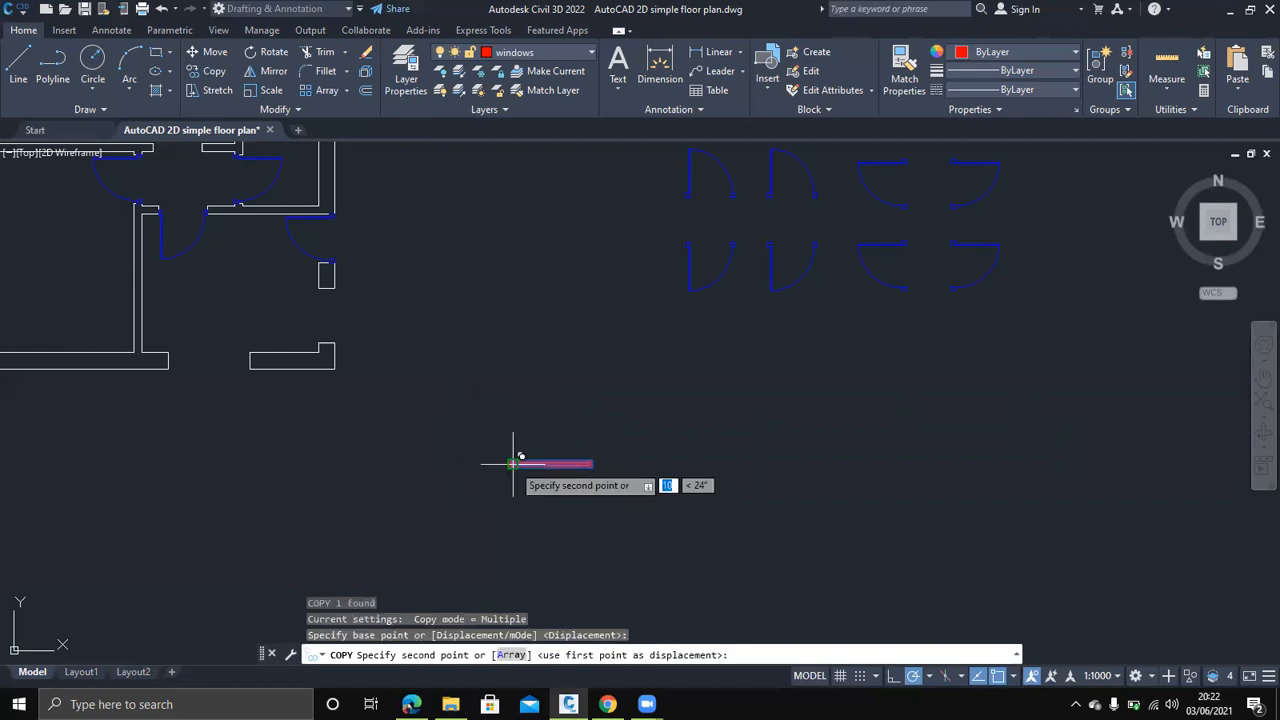
left_click(640, 463)
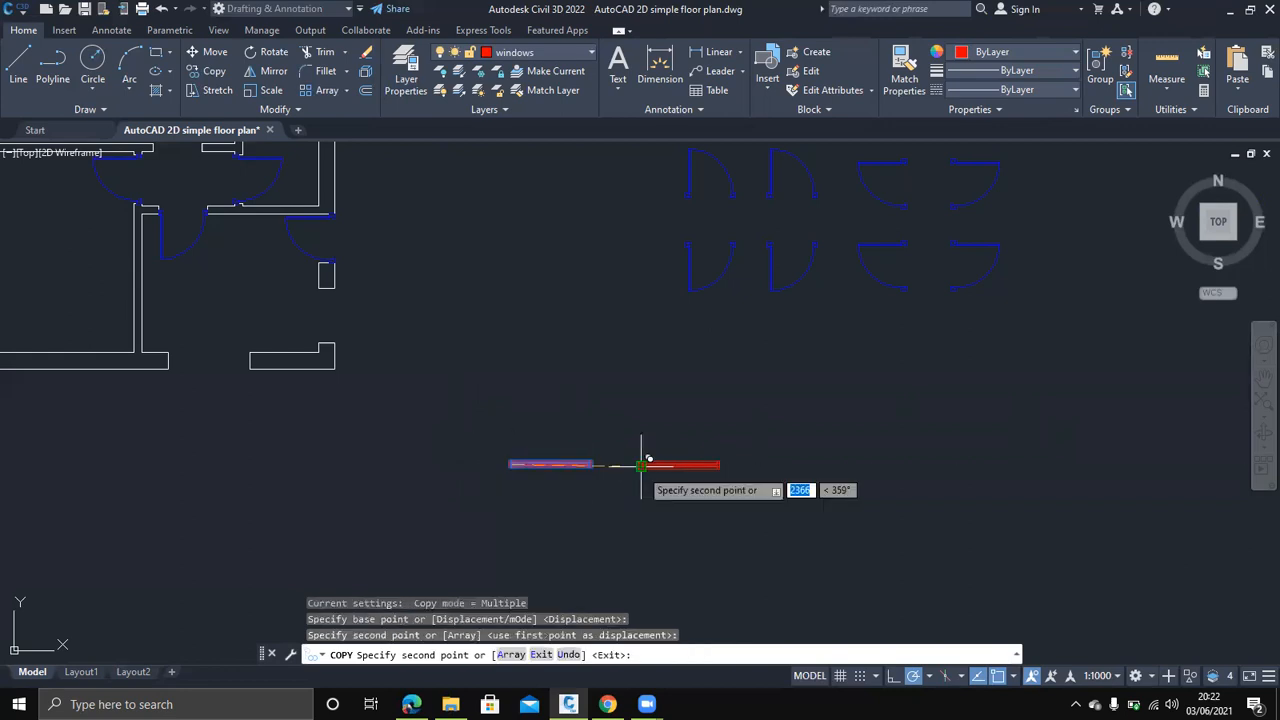
key("Escape")
Rotate the copied window block about its lower-left corner so that it stands vertically
scroll(673, 470, "up", 5)
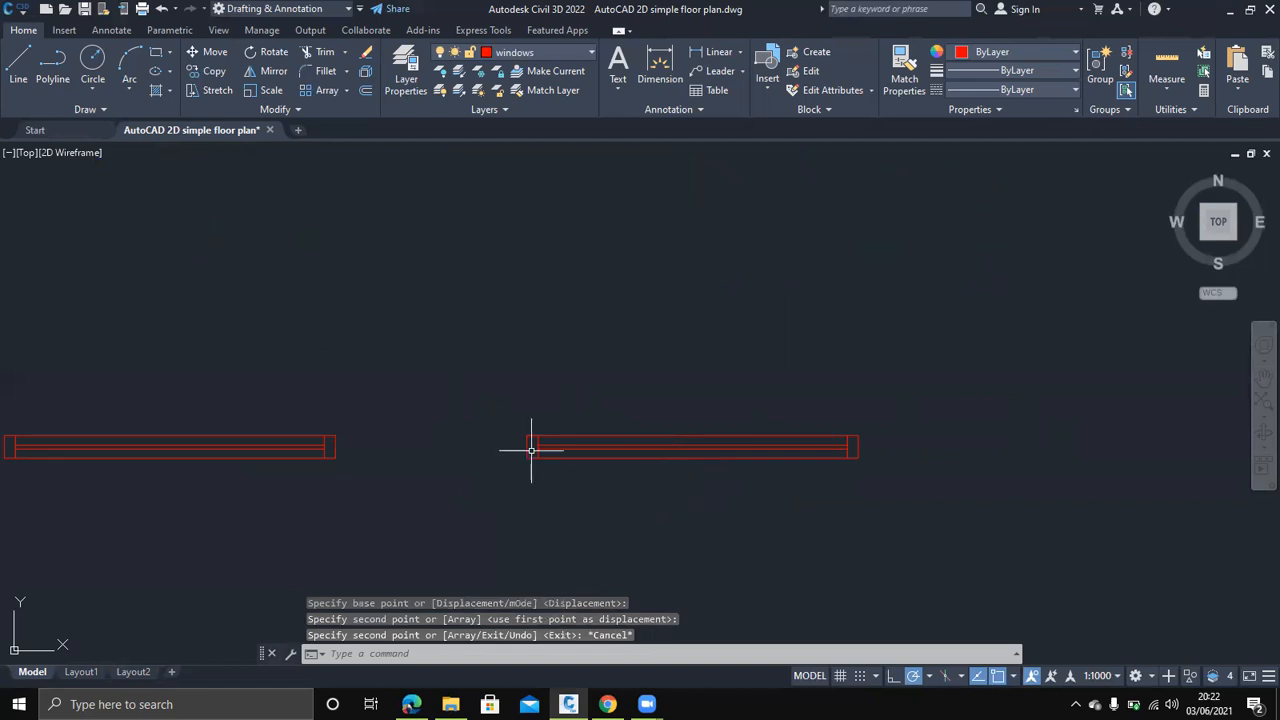
left_click(895, 512)
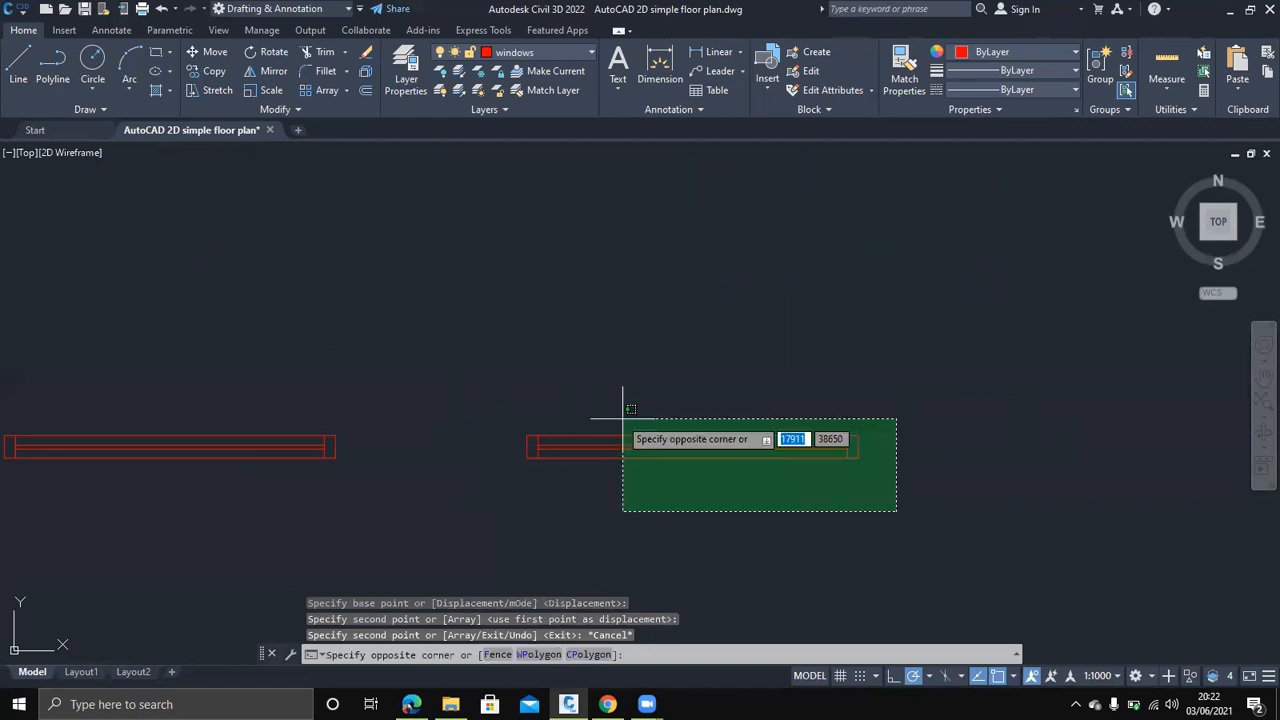
left_click(476, 392)
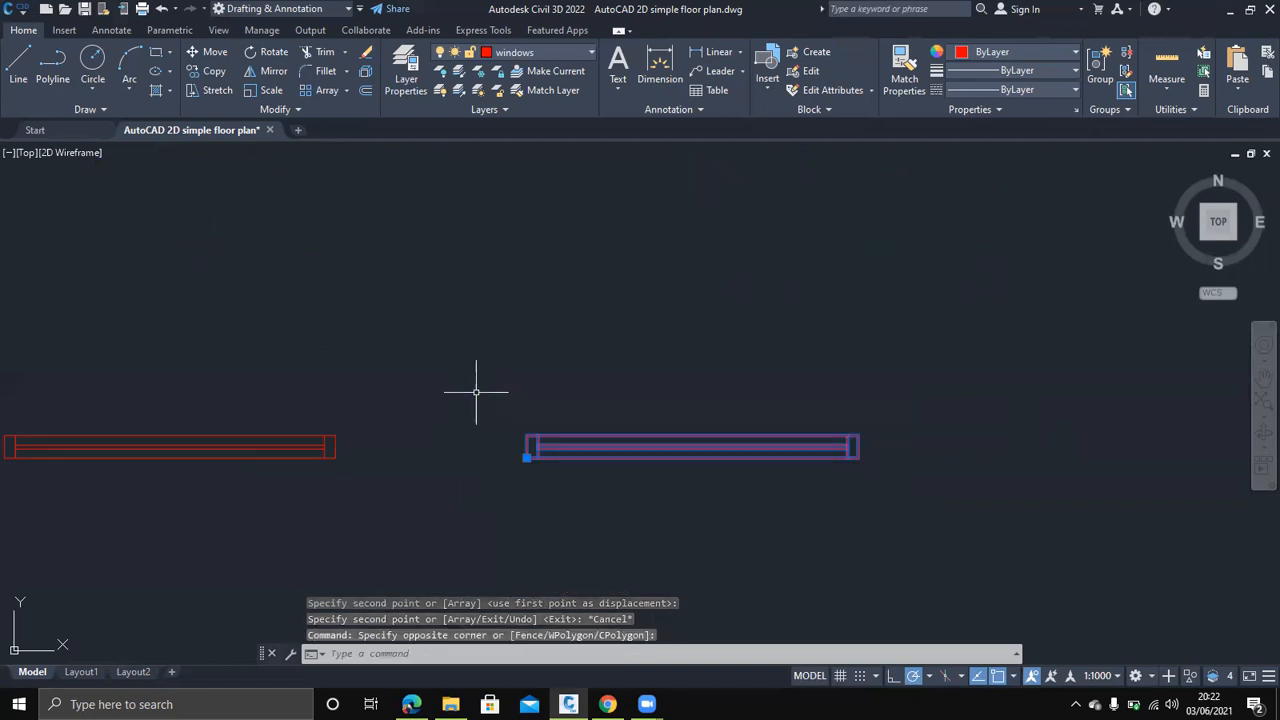
type("r")
key("Return")
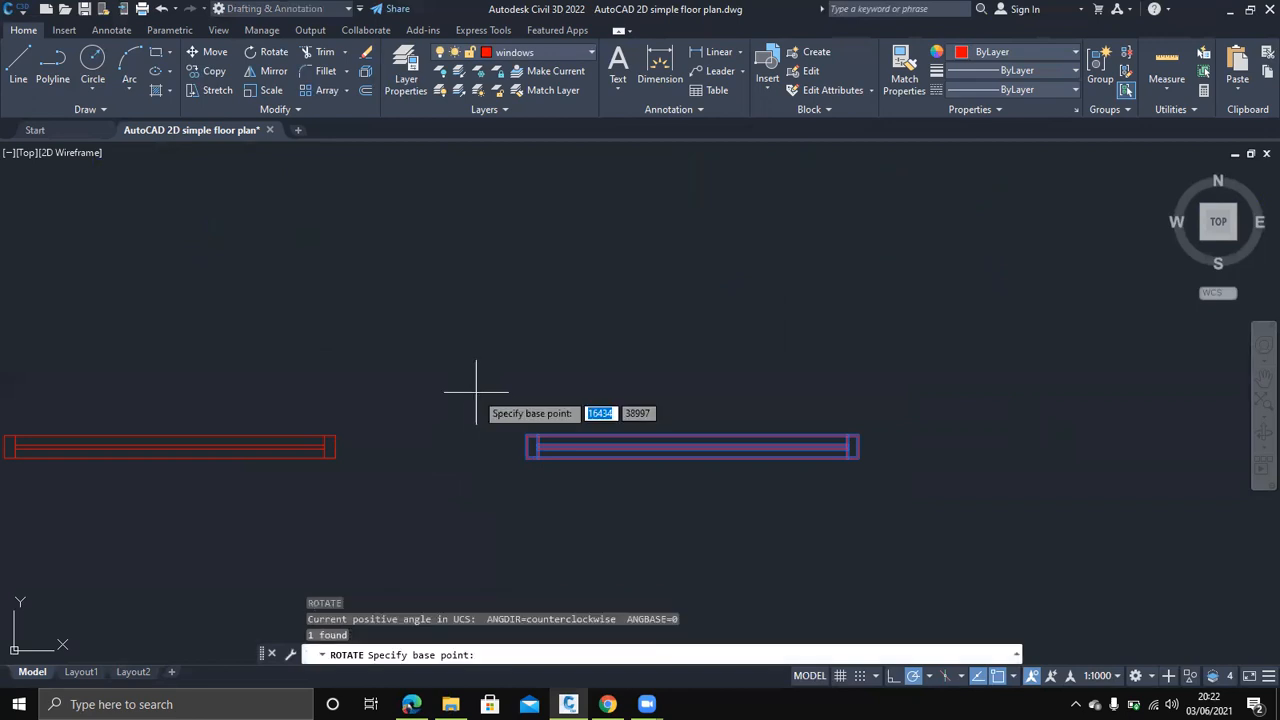
left_click(527, 457)
left_click(535, 390)
Copy the horizontal window block from its left end into the opening in the plan's lower exterior wall
scroll(585, 475, "down", 2)
scroll(585, 475, "down", 2)
middle_click_drag(610, 468, 915, 517)
middle_click_drag(590, 514, 831, 509)
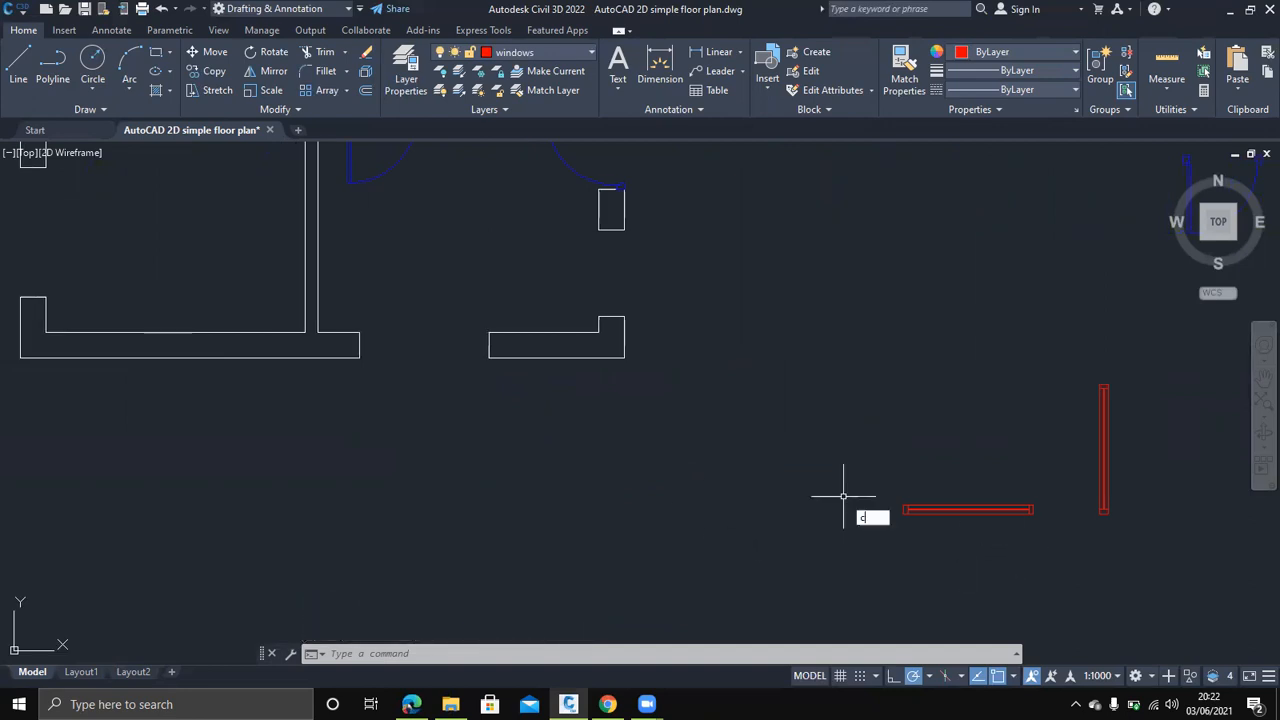
key("Return")
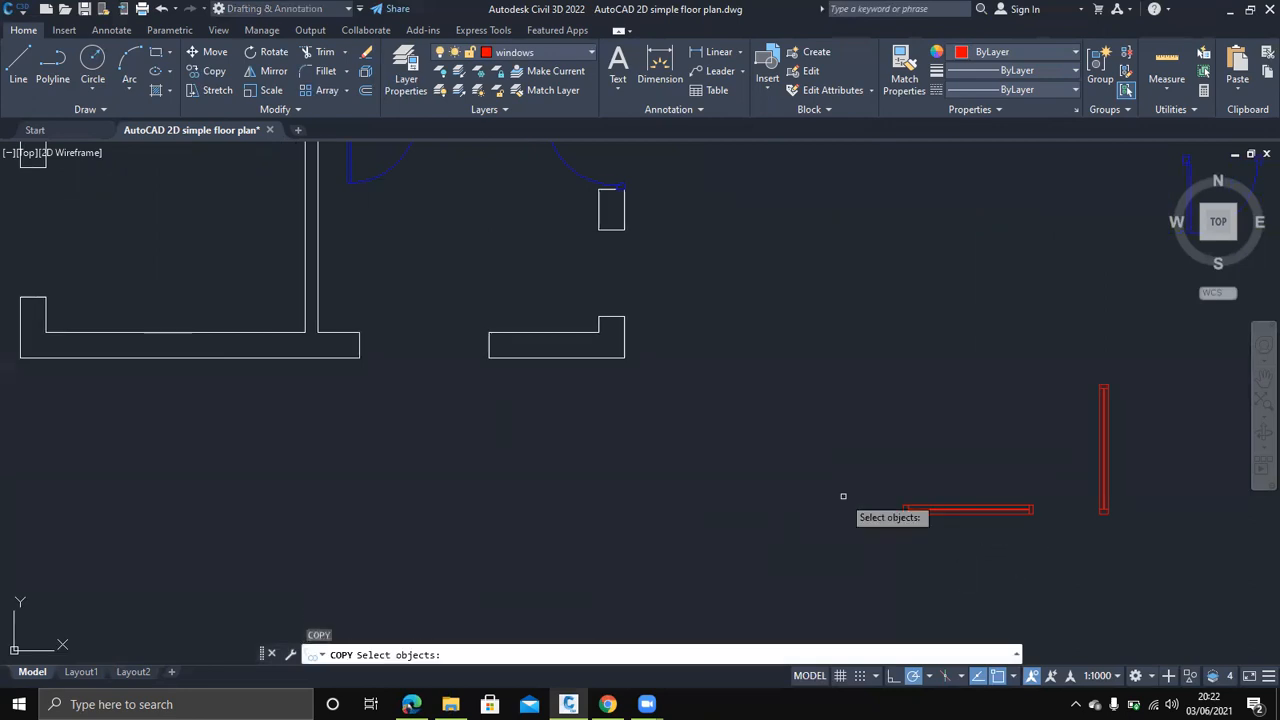
left_click(906, 511)
left_click(908, 500)
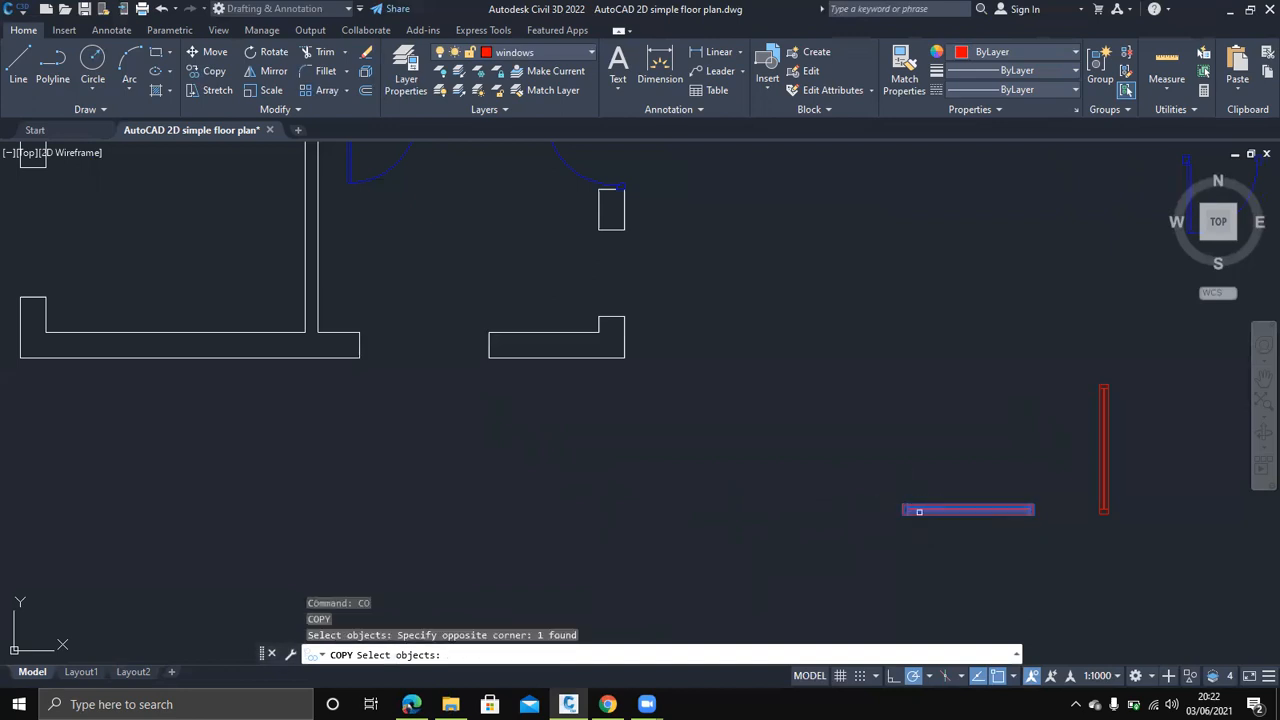
key("Return")
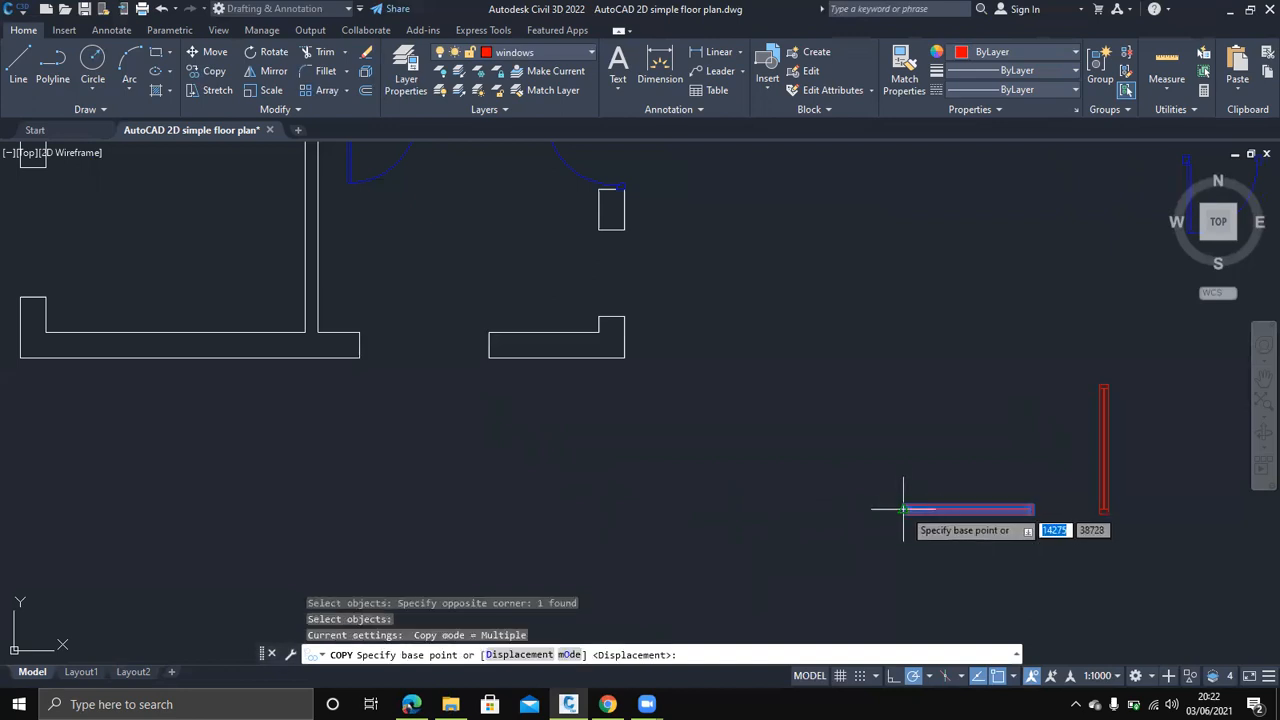
left_click(903, 512)
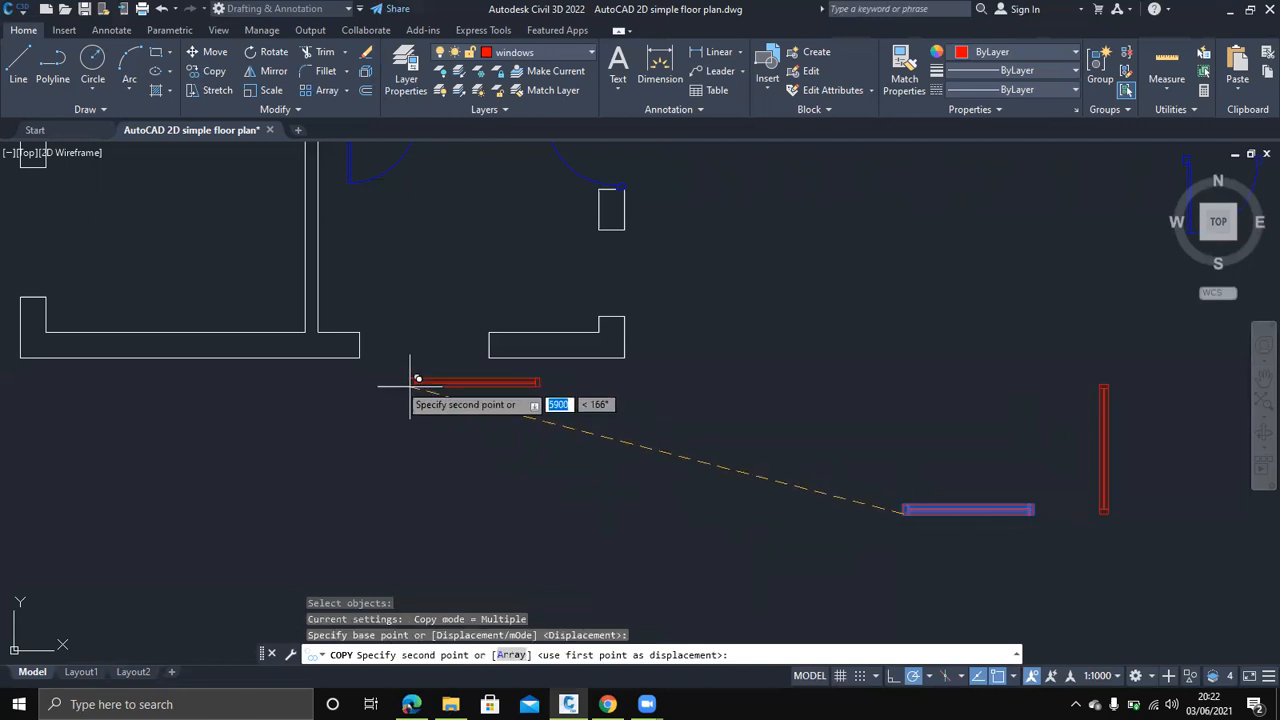
left_click(360, 354)
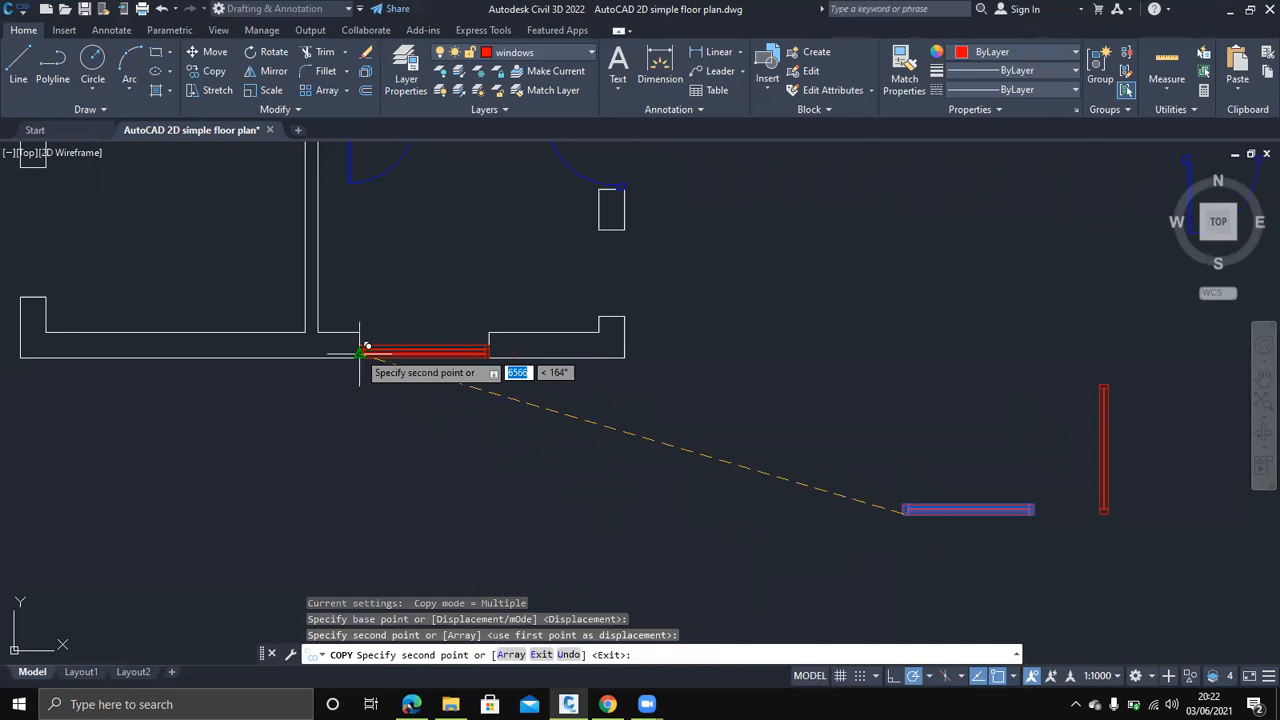
Place another copy of the horizontal window block in the opening of the plan's upper exterior wall
middle_click_drag(313, 413, 757, 577)
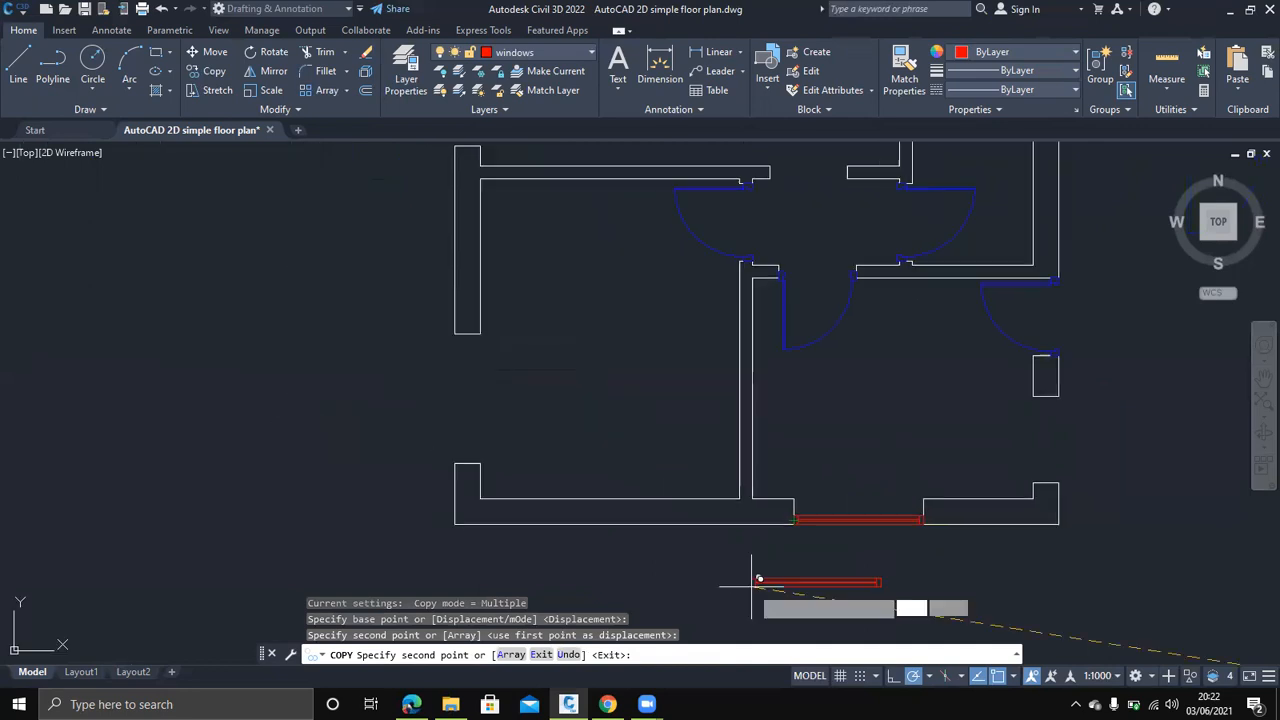
middle_click_drag(600, 423, 497, 585)
middle_click_drag(610, 262, 506, 480)
scroll(509, 474, "up", 2)
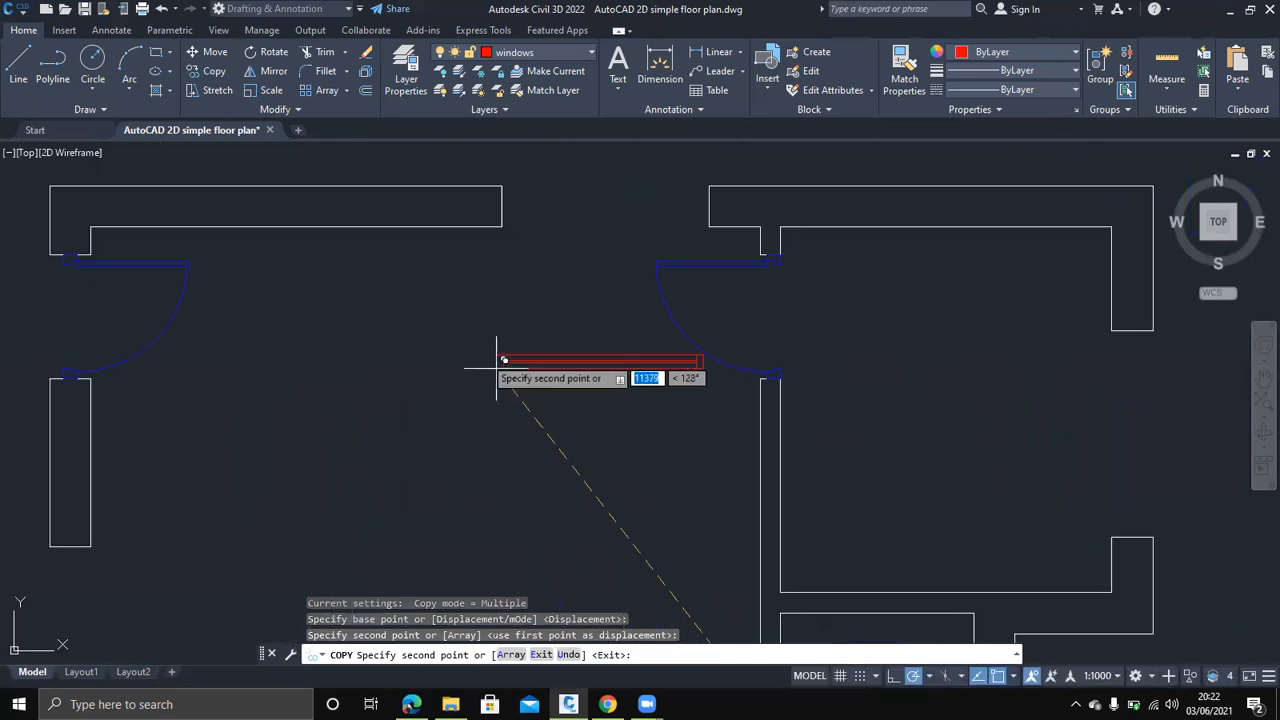
Place a copy of the horizontal window in the opening of the plan's upper exterior wall and finish copying
left_click(502, 213)
scroll(530, 363, "down", 3)
middle_click_drag(519, 363, 540, 118)
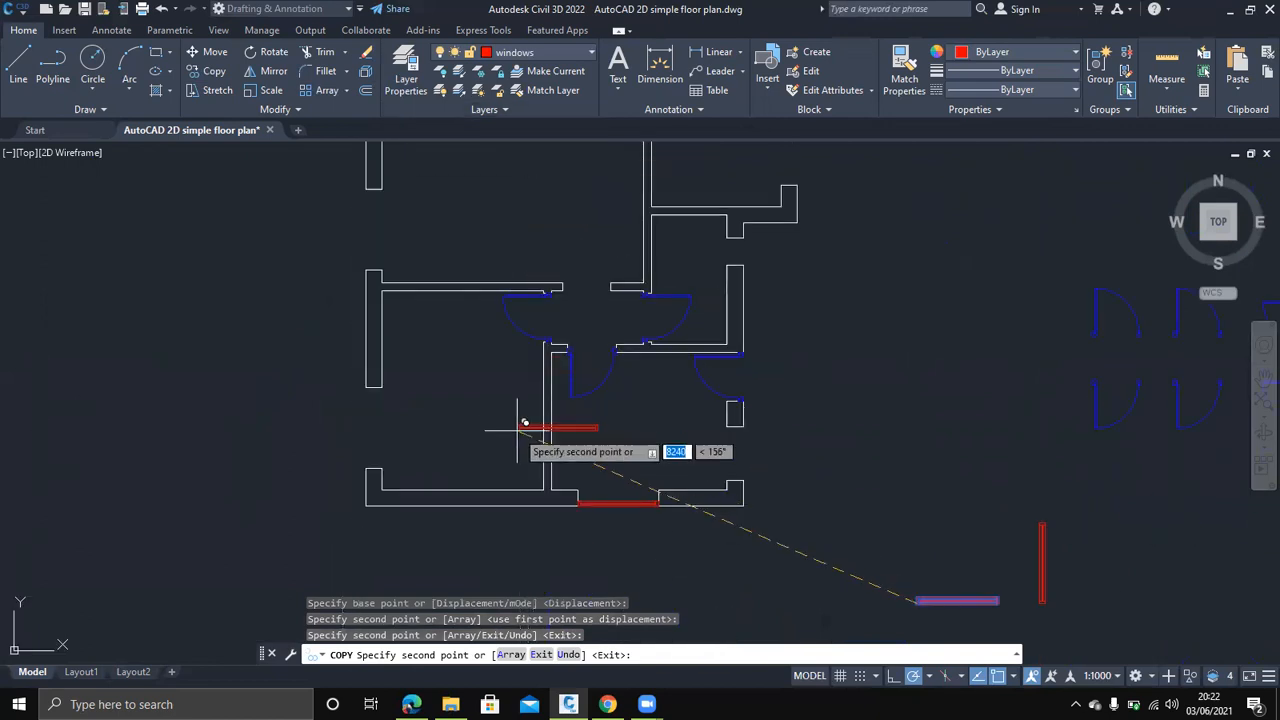
key("Escape")
Move the window in the lower exterior wall straight up from the wall's outer face into the wall thickness
scroll(603, 477, "up", 5)
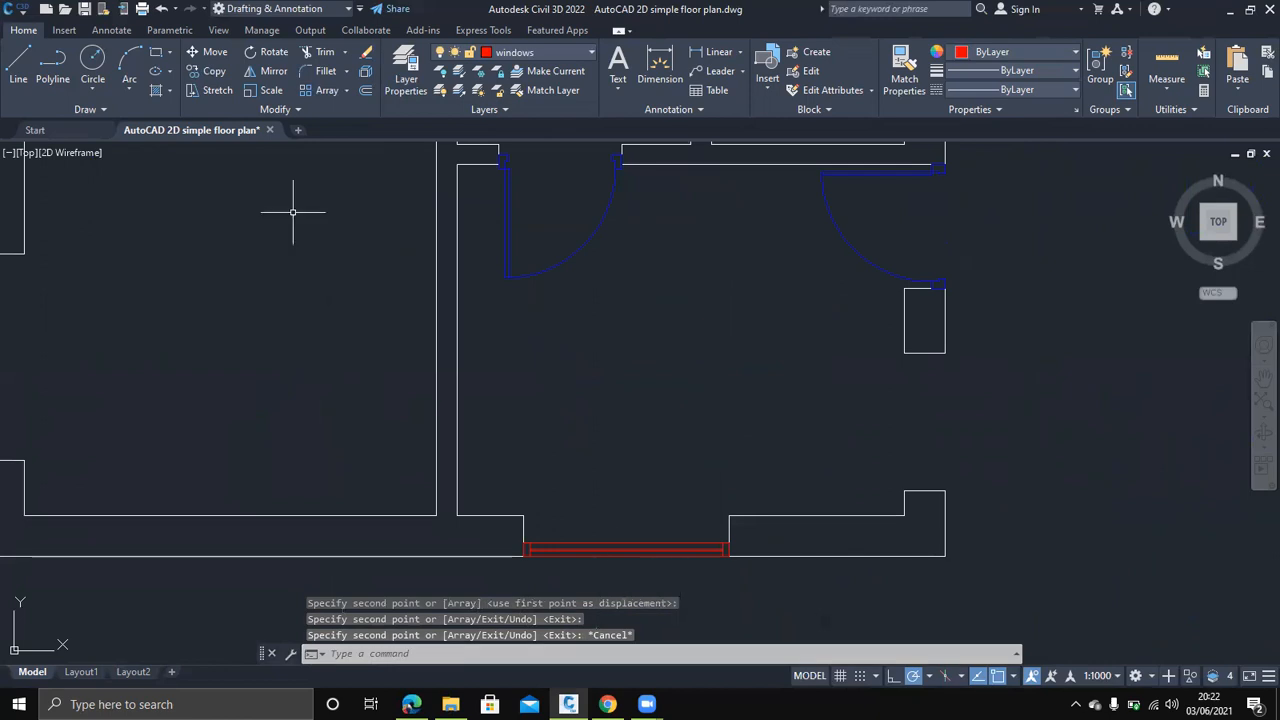
left_click(209, 52)
left_click(687, 580)
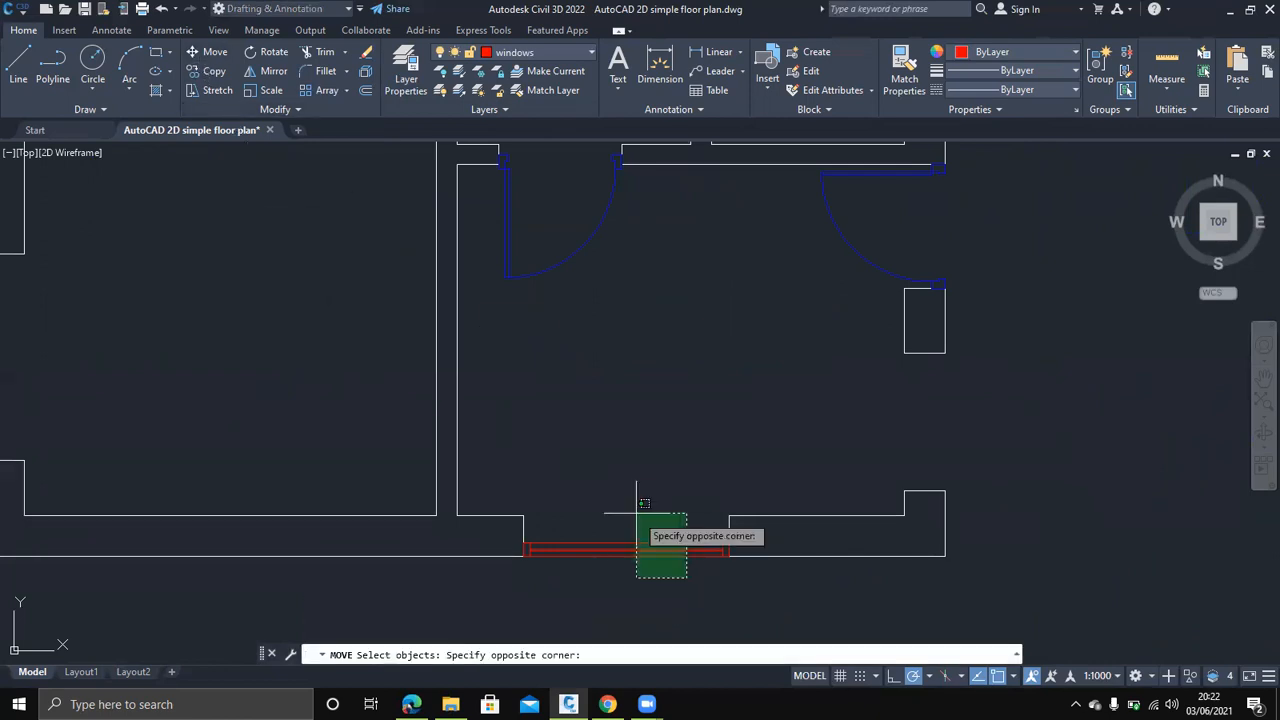
left_click(636, 512)
key("Return")
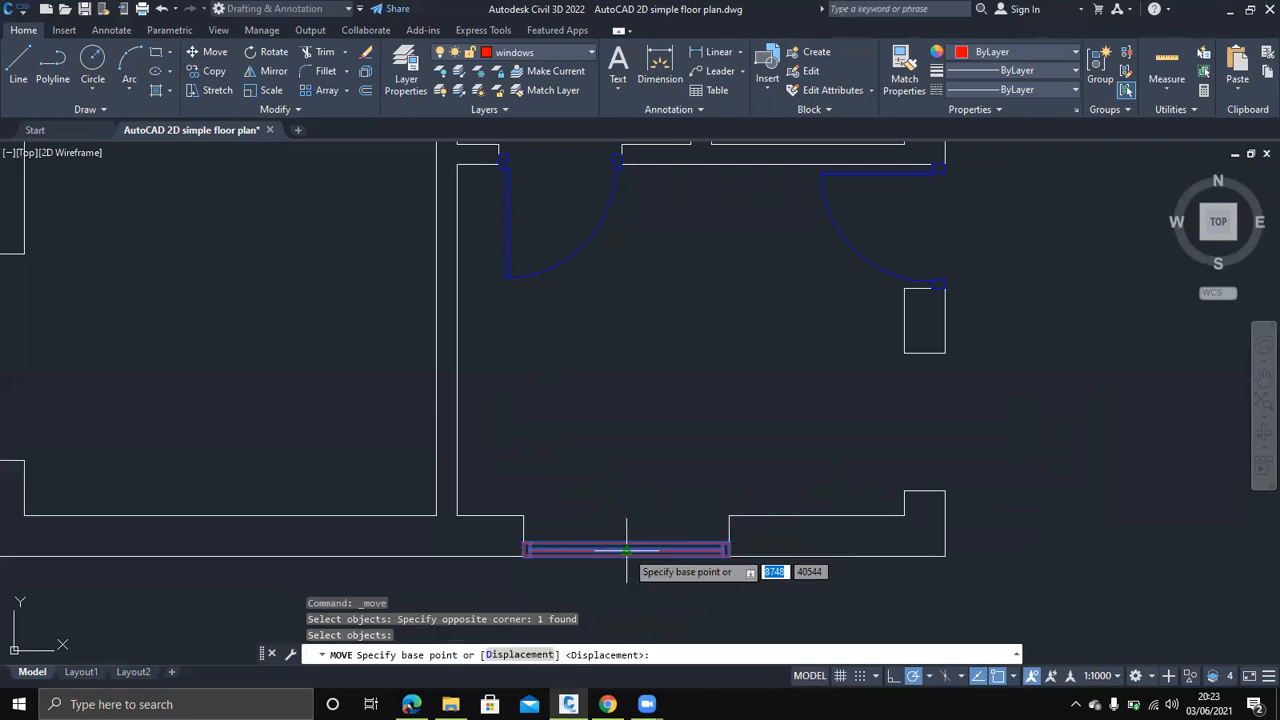
left_click(626, 550)
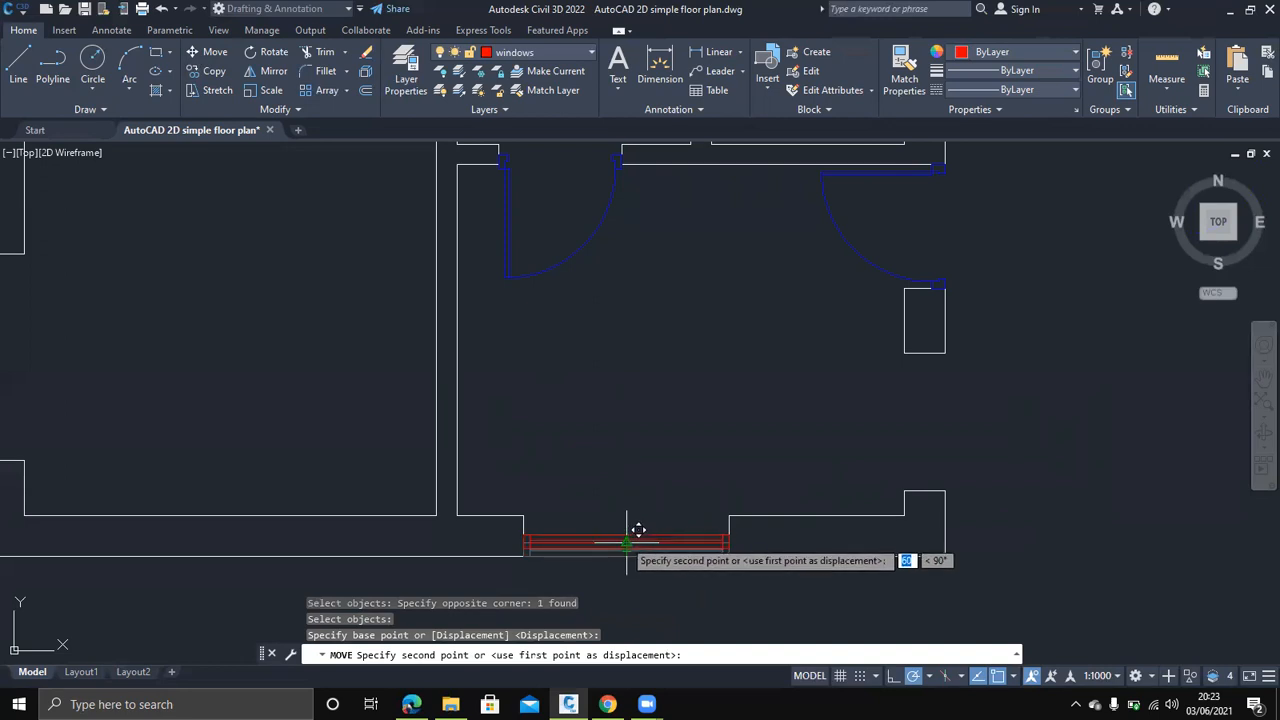
left_click(622, 536)
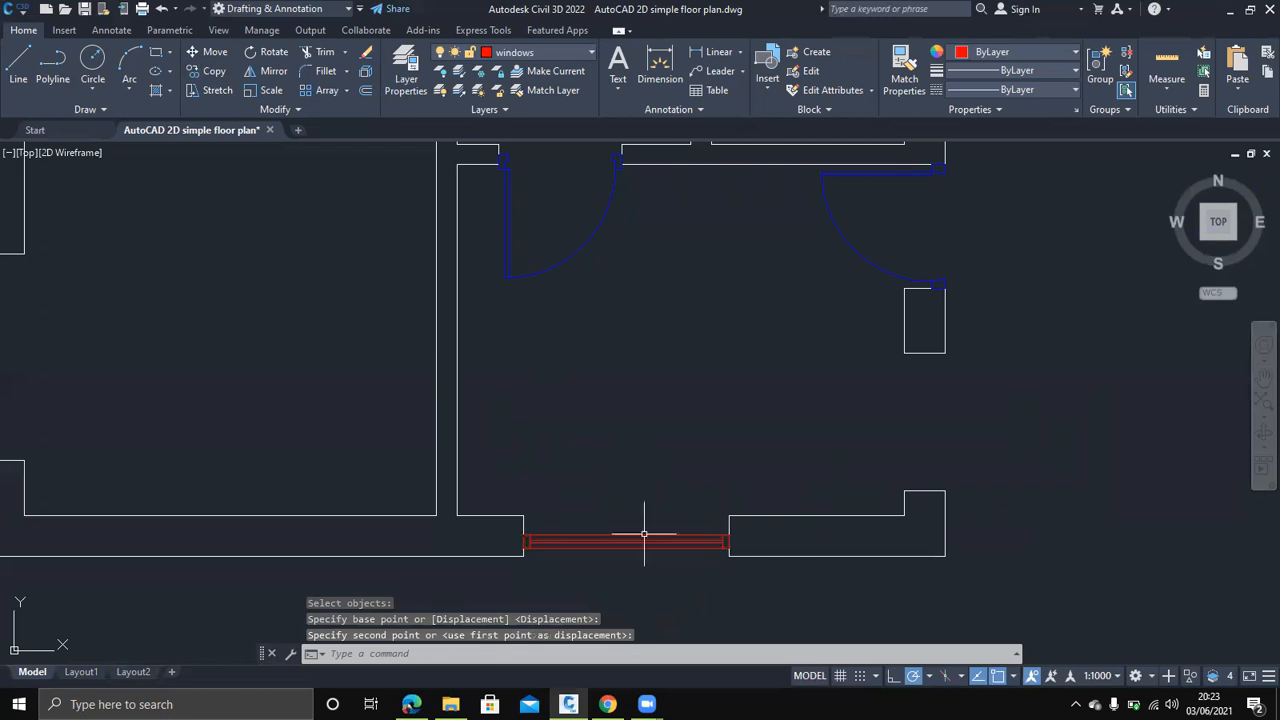
Move the lower wall's window slightly farther up so it sits centred in the wall thickness
key("Return")
left_click(639, 553)
left_click(629, 530)
key("Return")
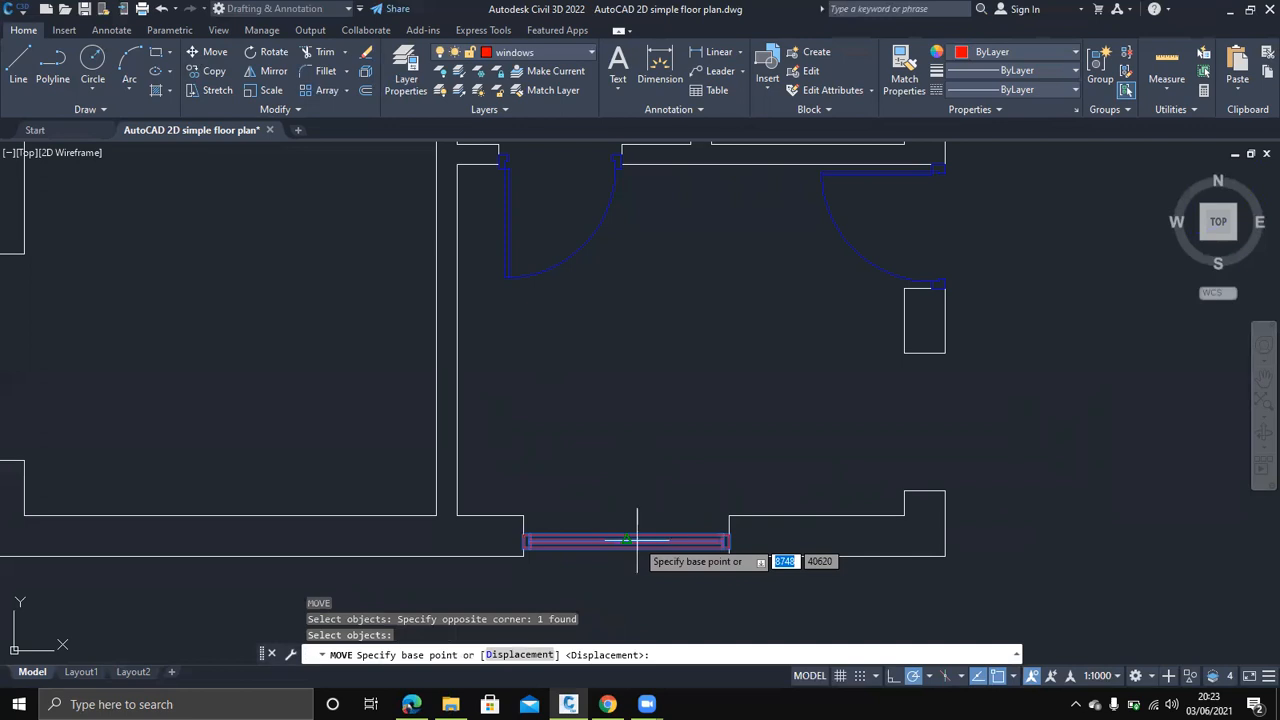
left_click(630, 531)
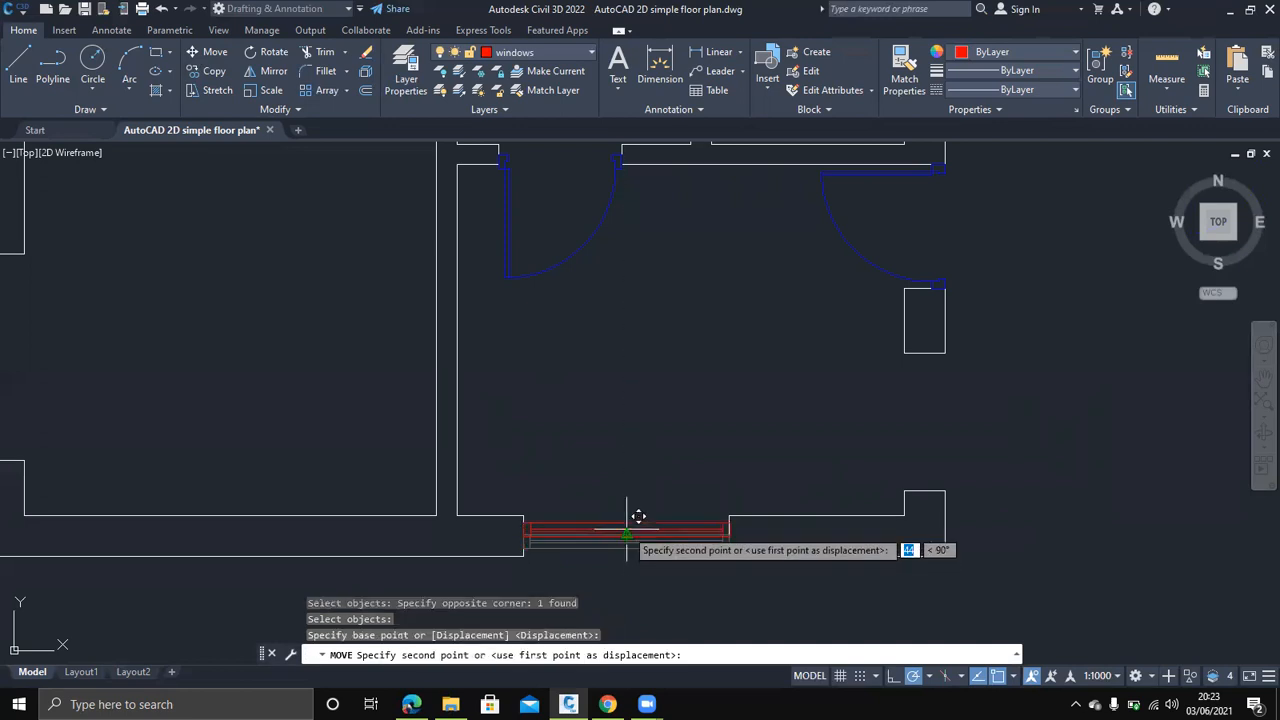
left_click(627, 530)
Copy the vertical window by its lower-left corner into the west wall opening of the lower-left room
scroll(737, 534, "down", 6)
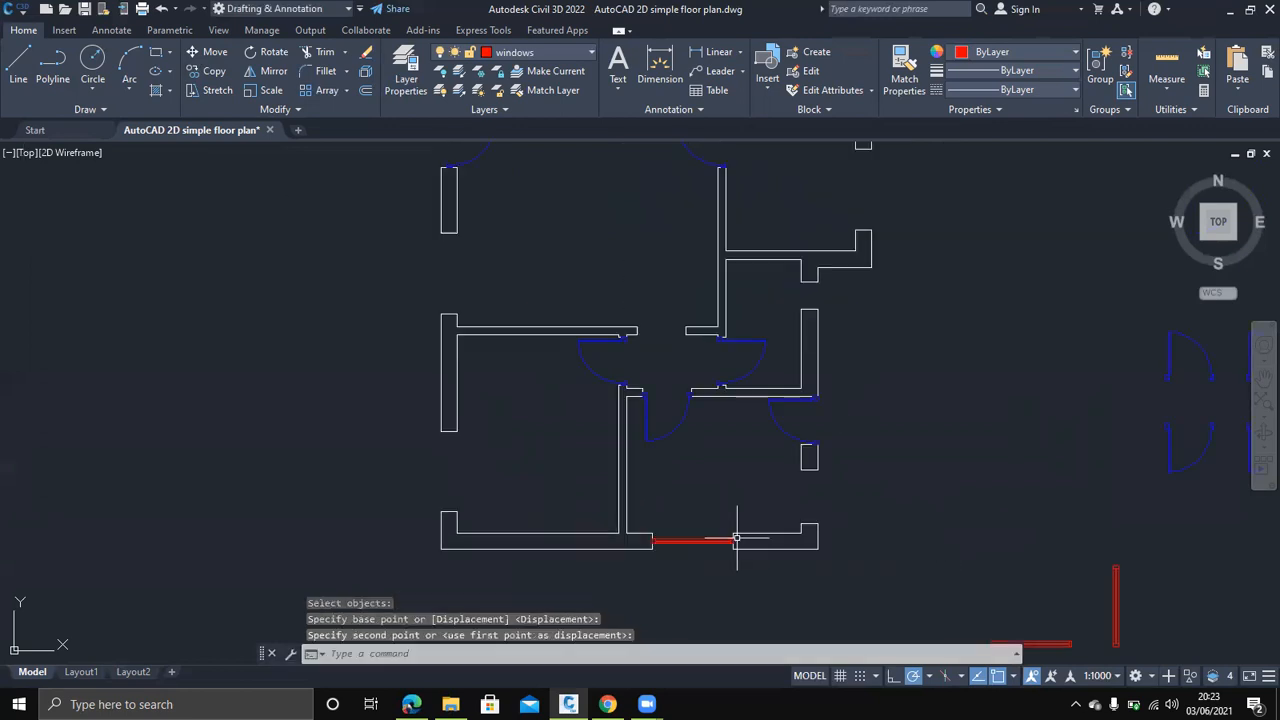
middle_click_drag(867, 514, 788, 516)
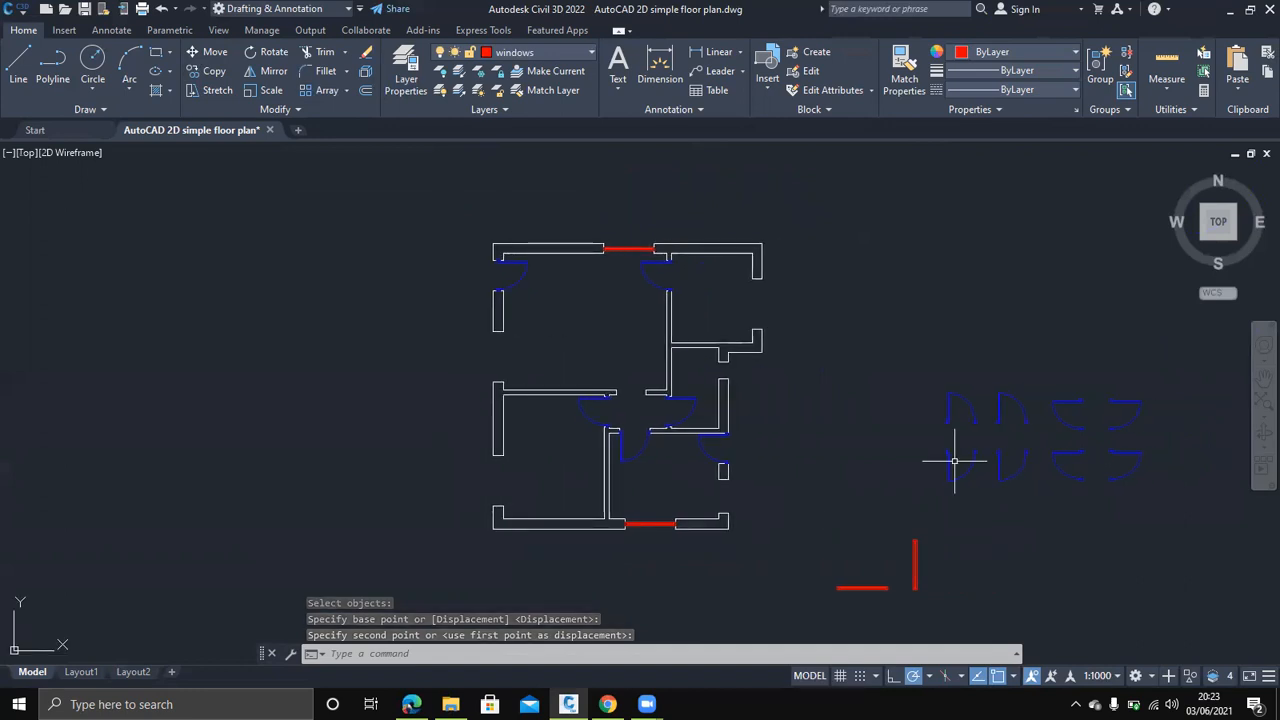
left_click(950, 594)
left_click(890, 518)
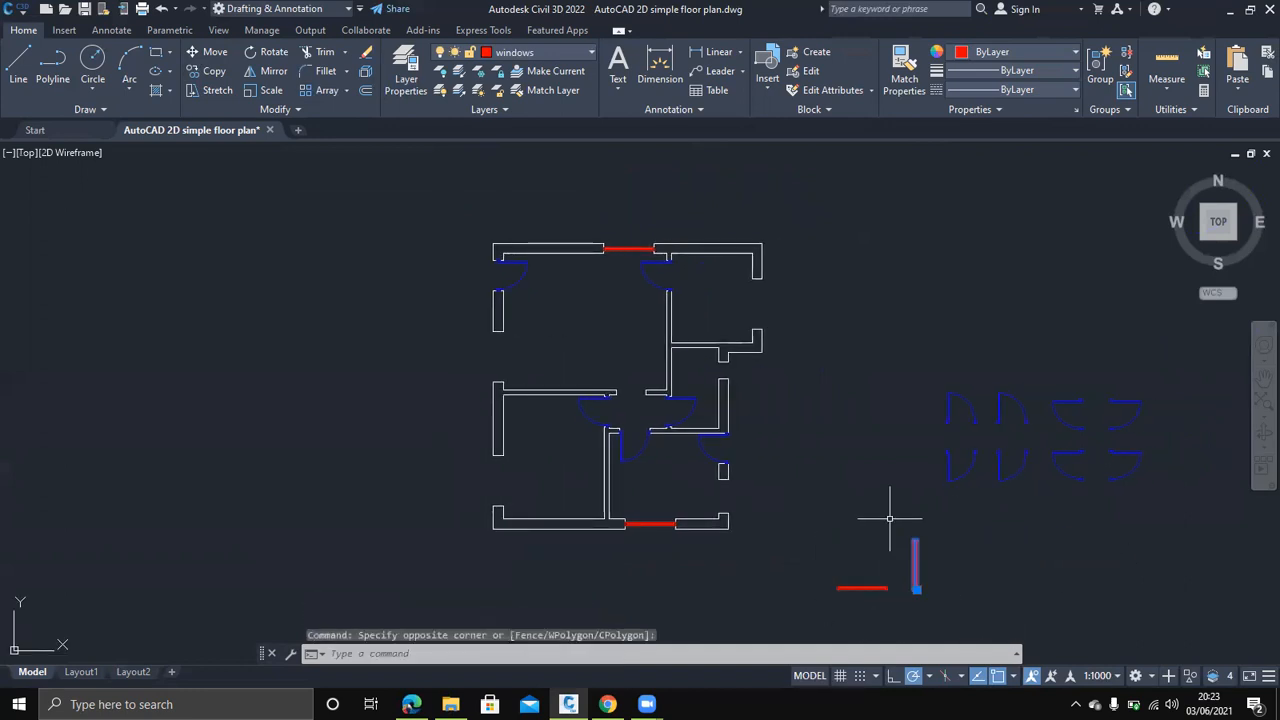
type("co")
key("Return")
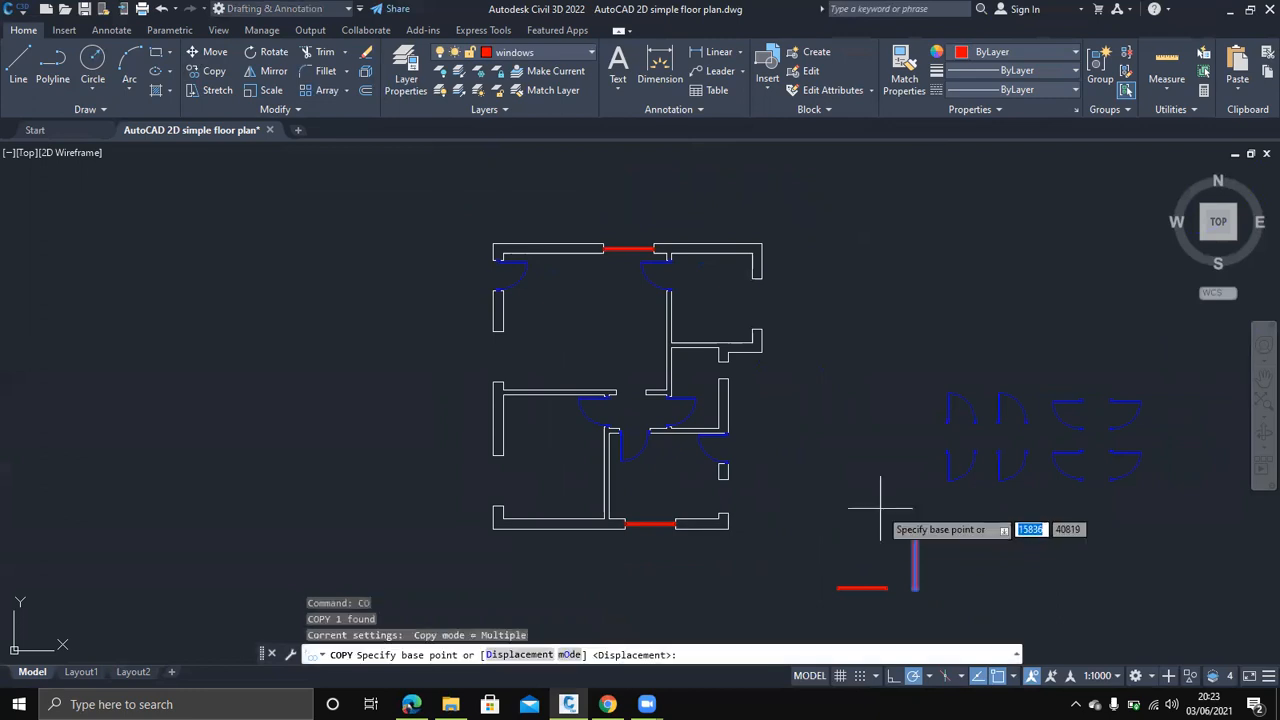
scroll(885, 587, "down", 4)
scroll(885, 587, "up", 5)
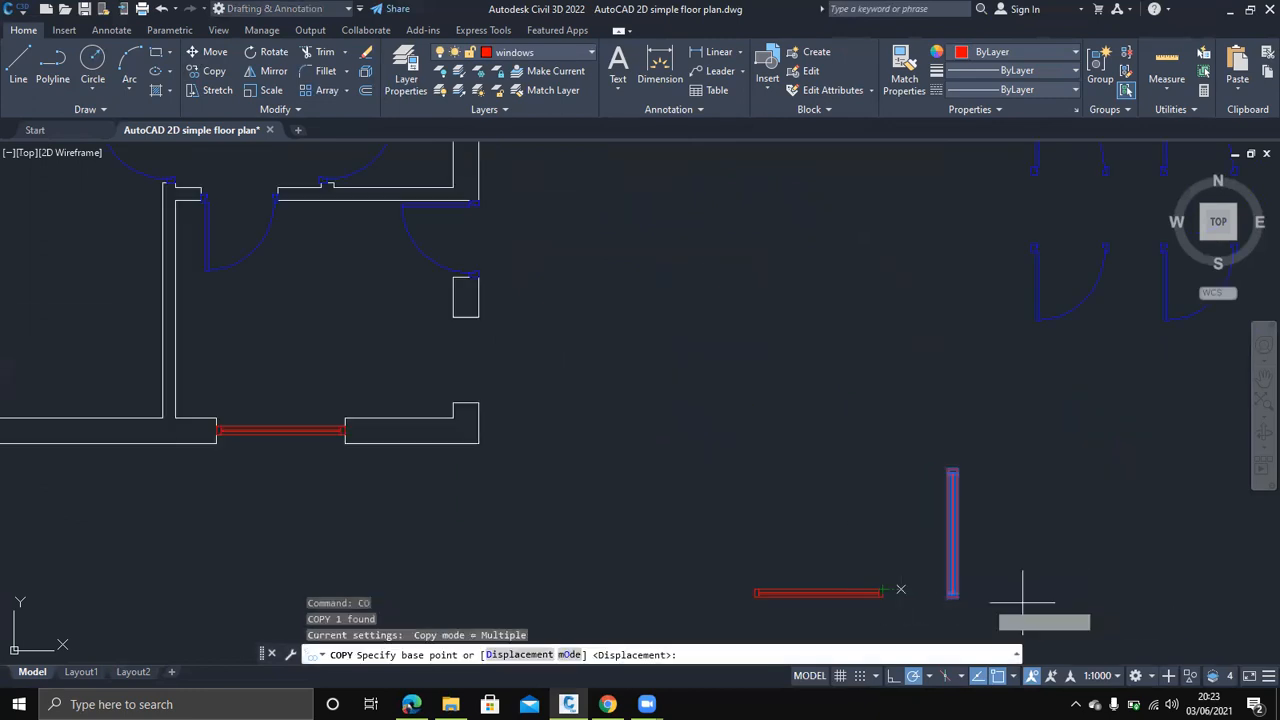
scroll(1014, 594, "up", 3)
left_click(717, 581)
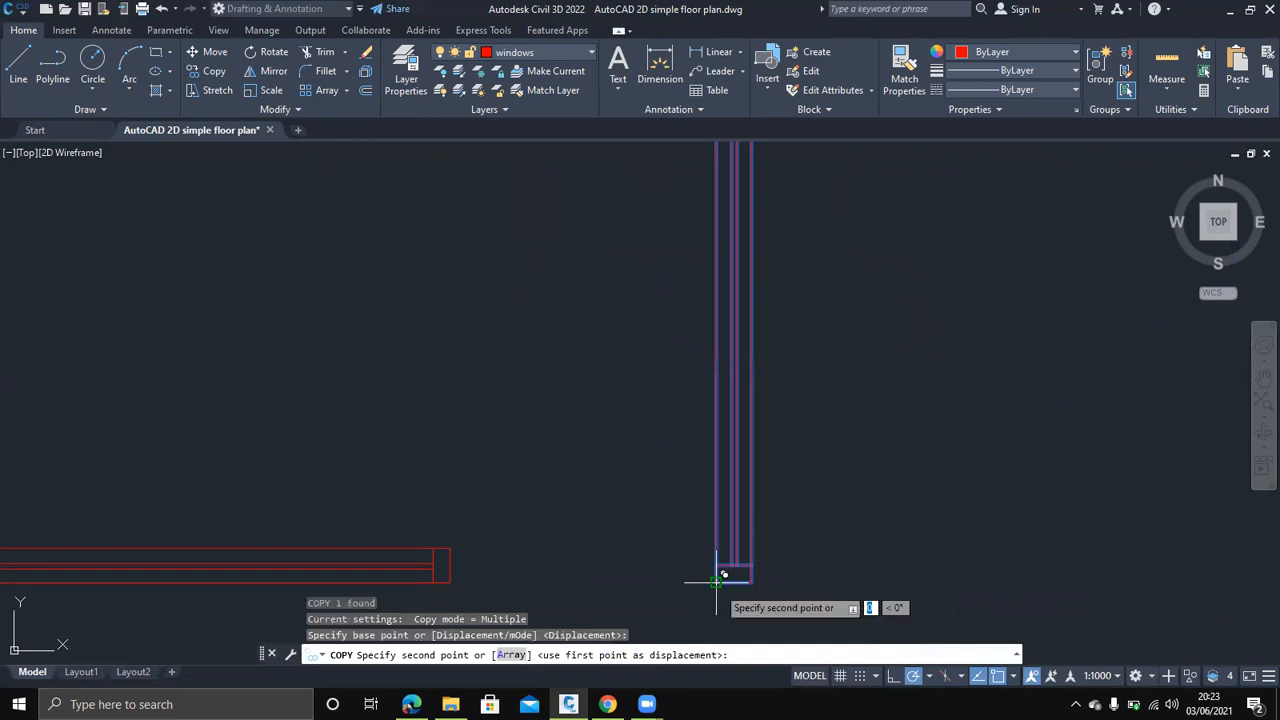
middle_click_drag(497, 492, 660, 550)
scroll(837, 612, "down", 5)
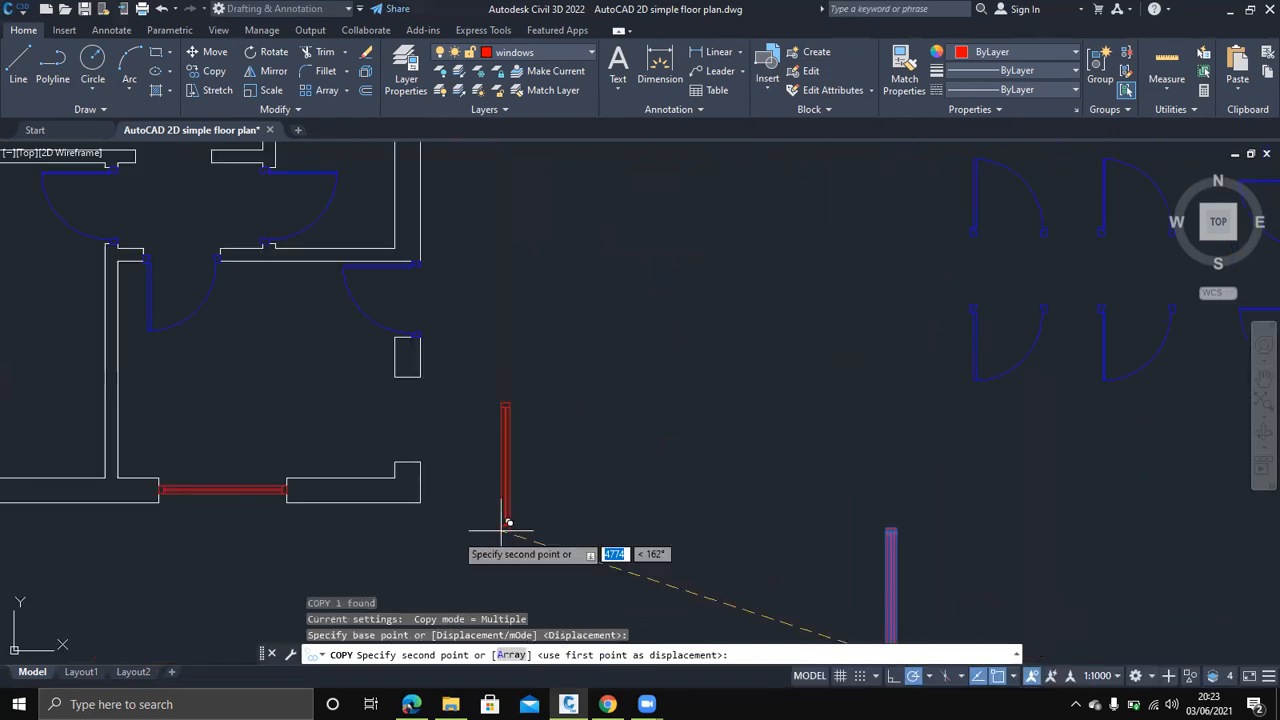
middle_click_drag(366, 504, 883, 542)
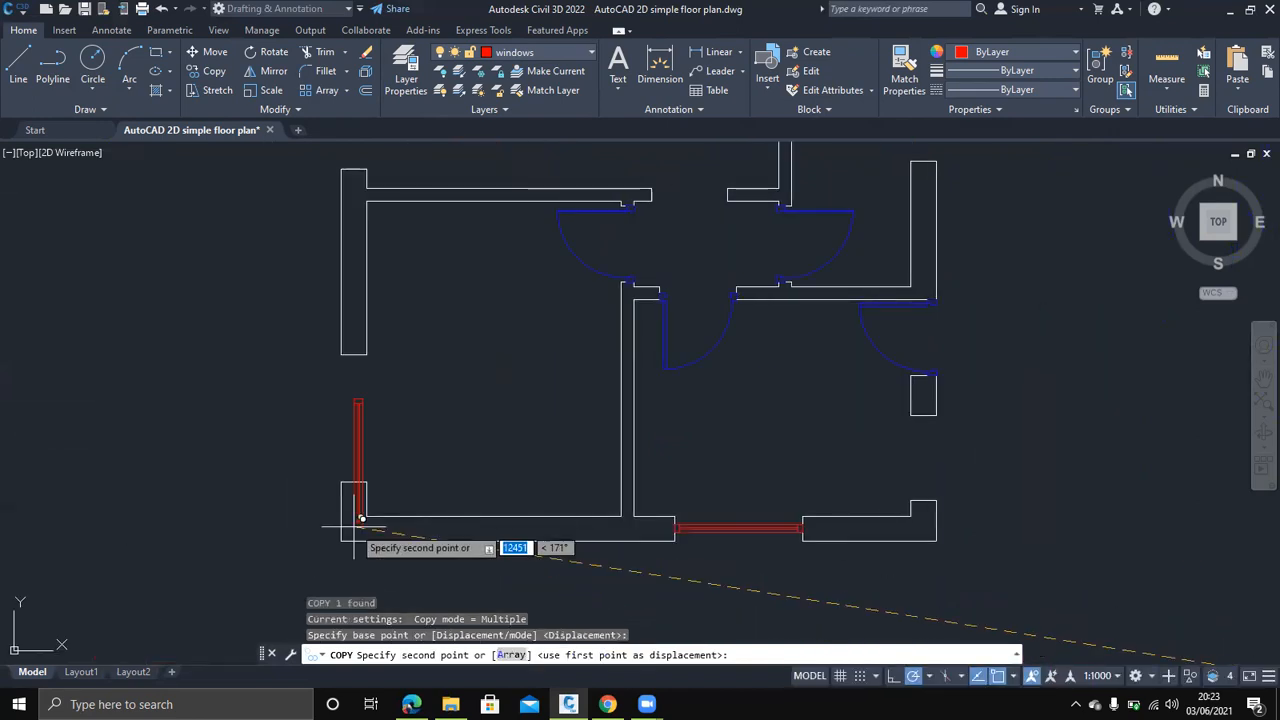
scroll(324, 481, "up", 2)
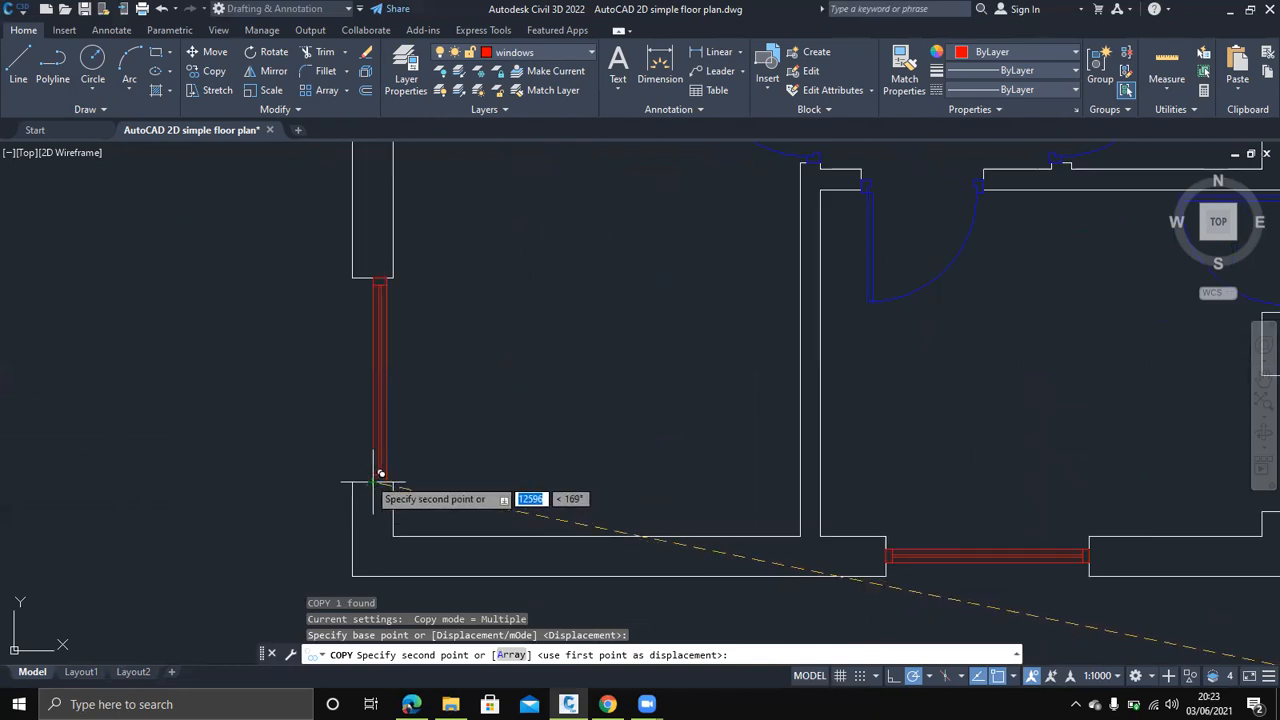
left_click(367, 479)
Place another copy of the vertical window in the west wall opening of the large upper-left room
scroll(440, 408, "up", 6)
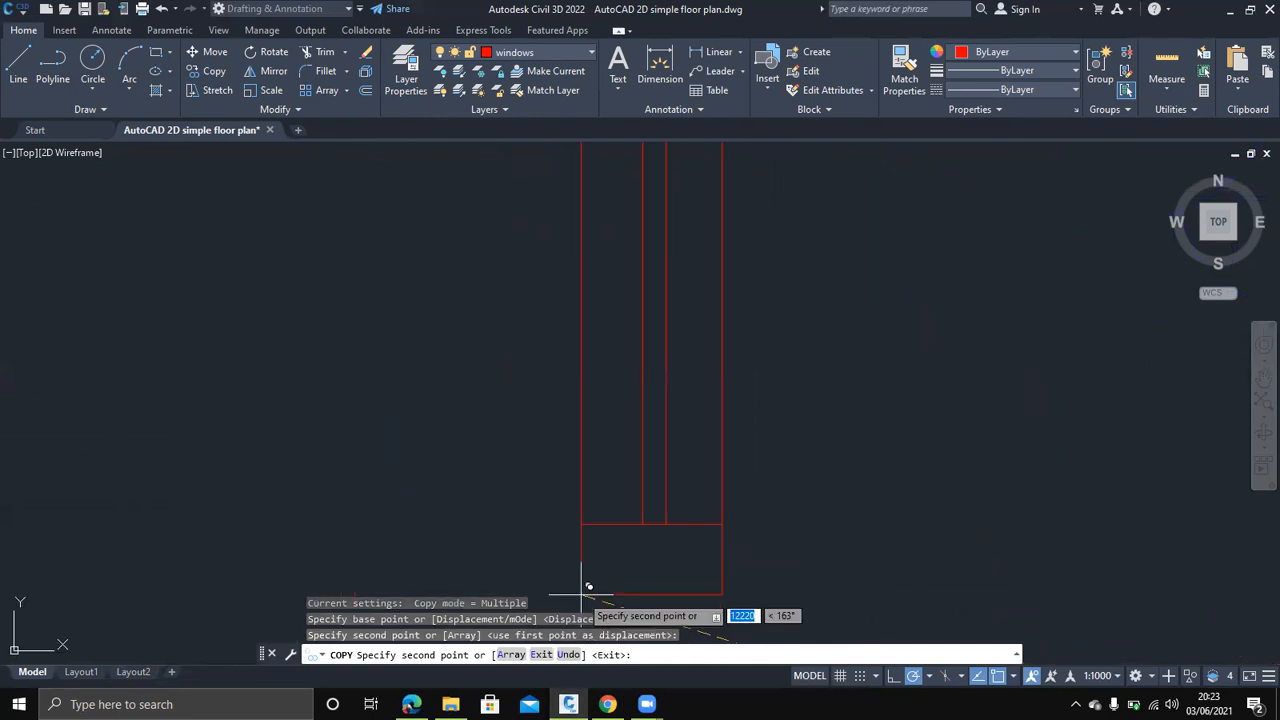
scroll(640, 449, "down", 6)
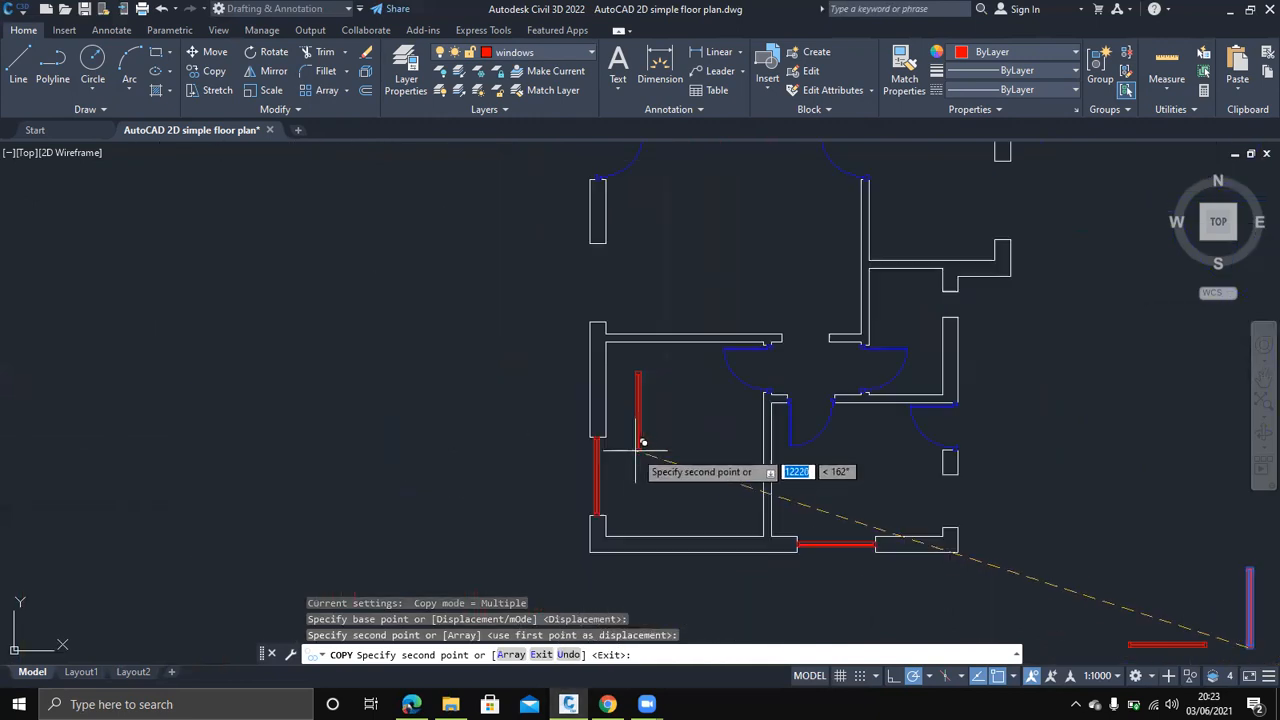
scroll(598, 289, "up", 4)
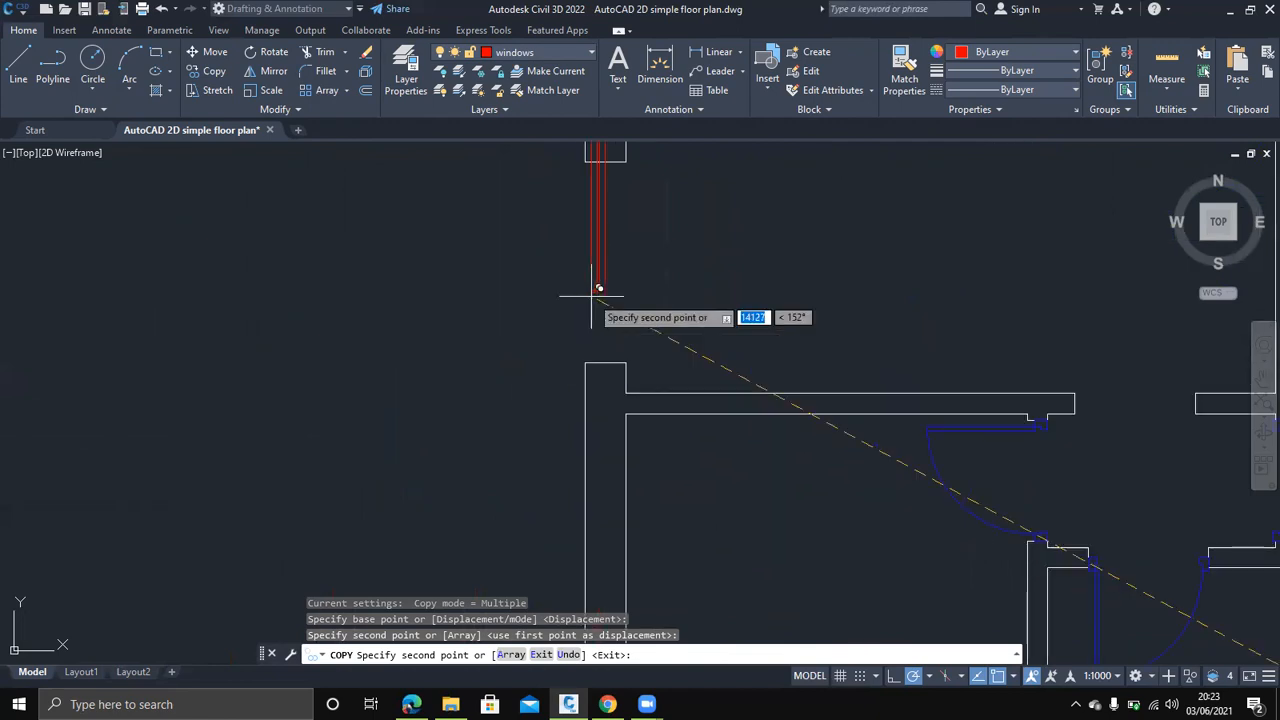
left_click(601, 352)
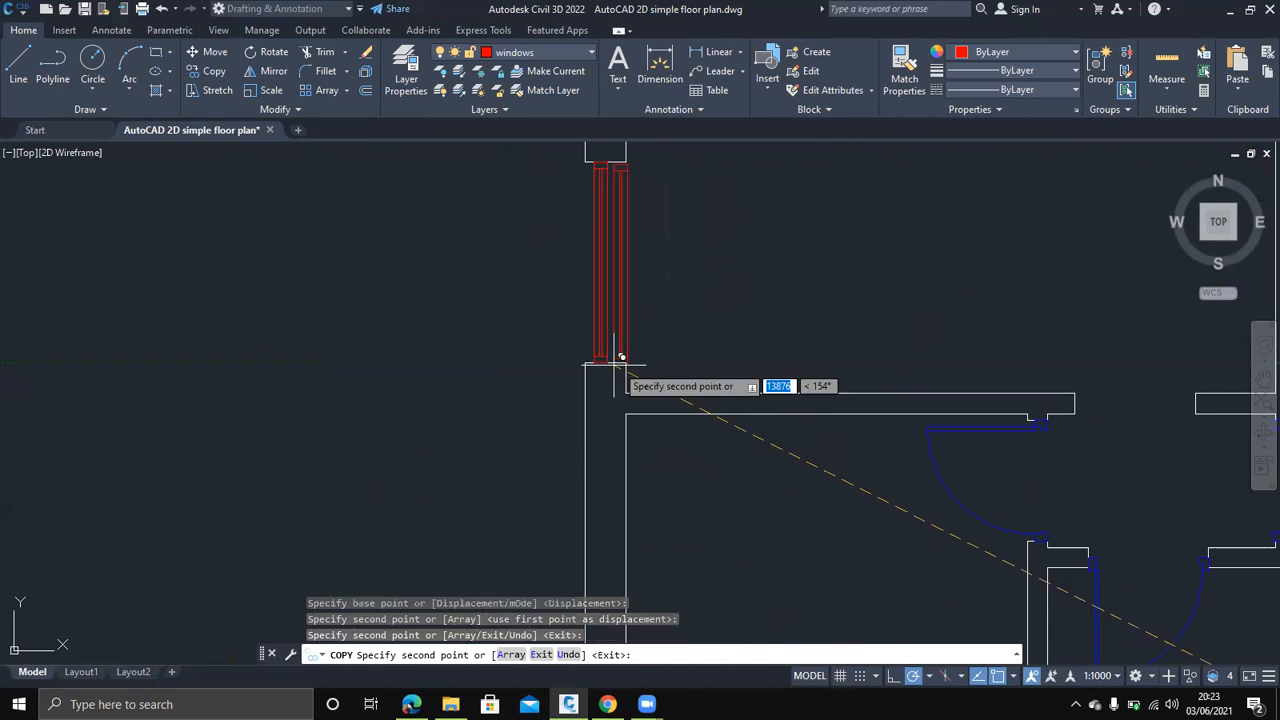
Place a copy of the vertical window in the east wall opening of the upper-right room and finish copying
scroll(709, 365, "down", 5)
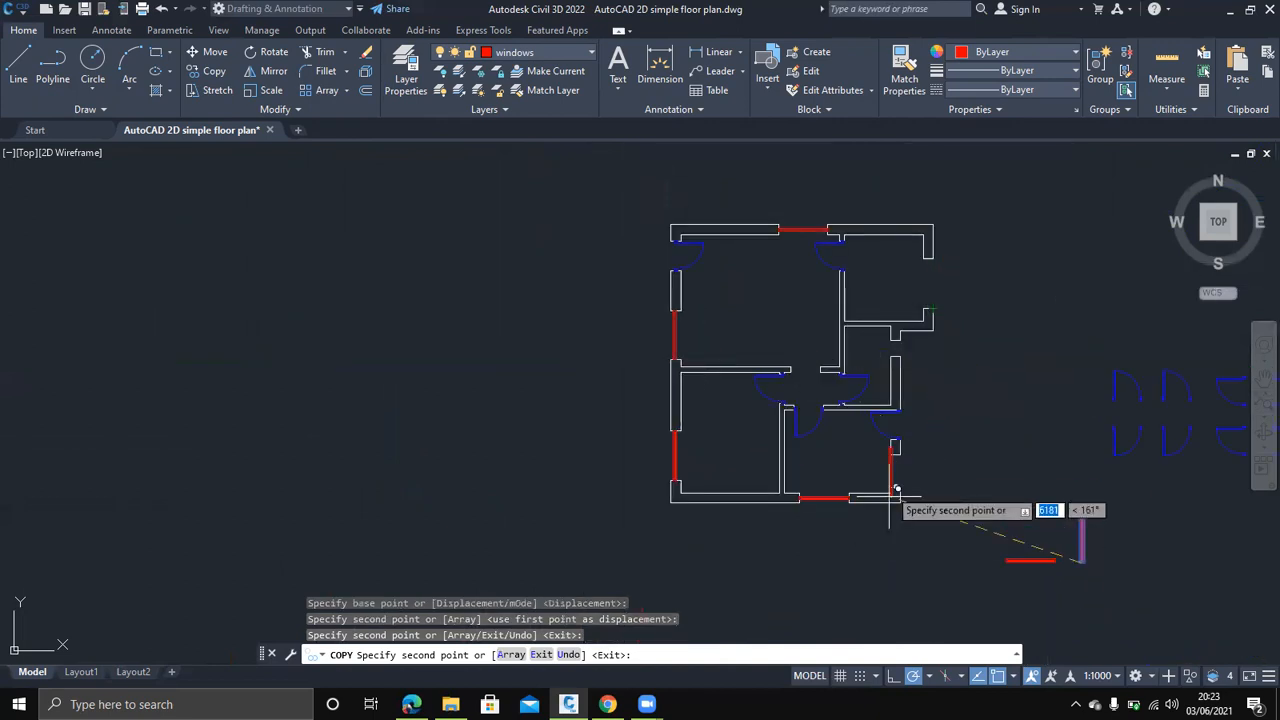
scroll(934, 299, "up", 4)
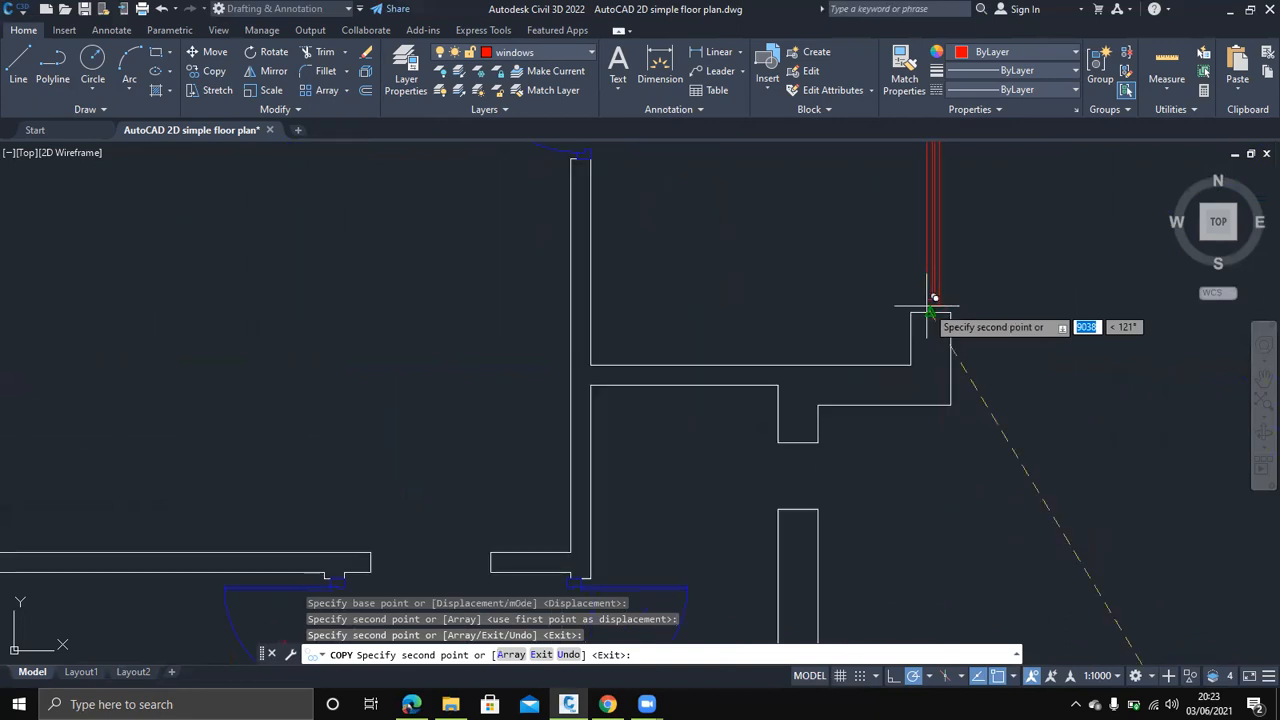
left_click(924, 313)
scroll(1006, 335, "down", 4)
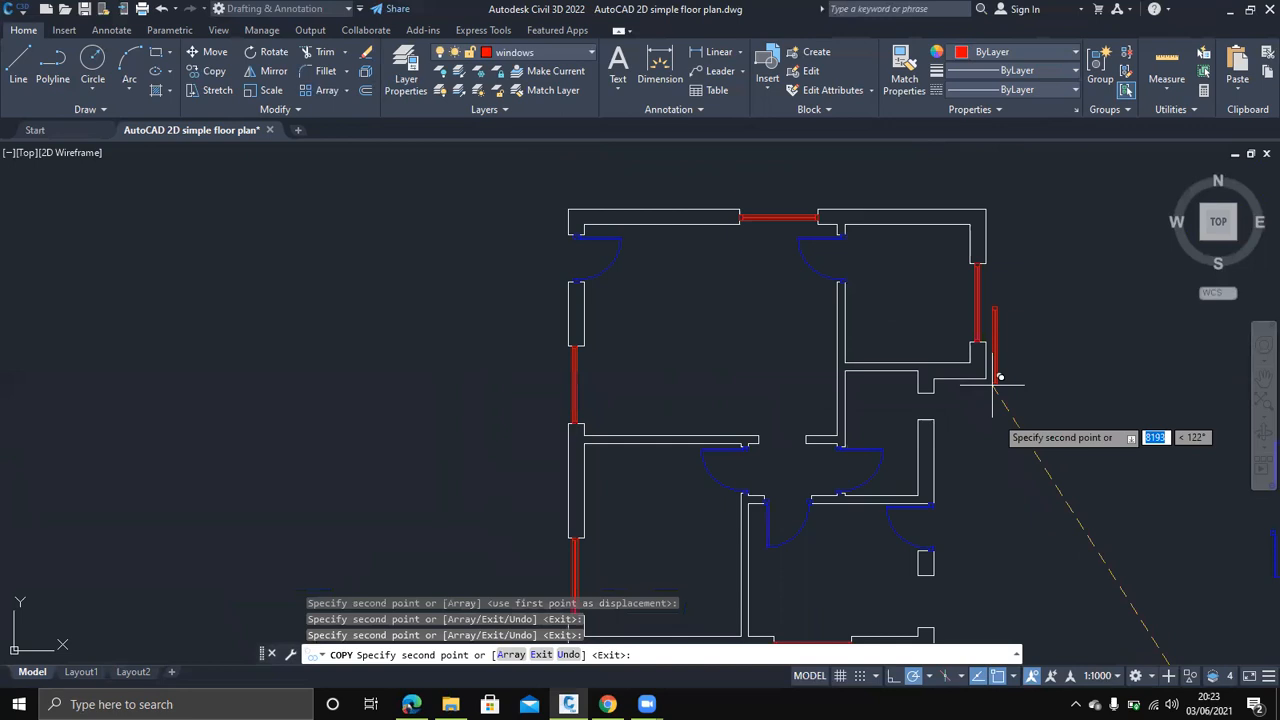
middle_click_drag(990, 490, 910, 426)
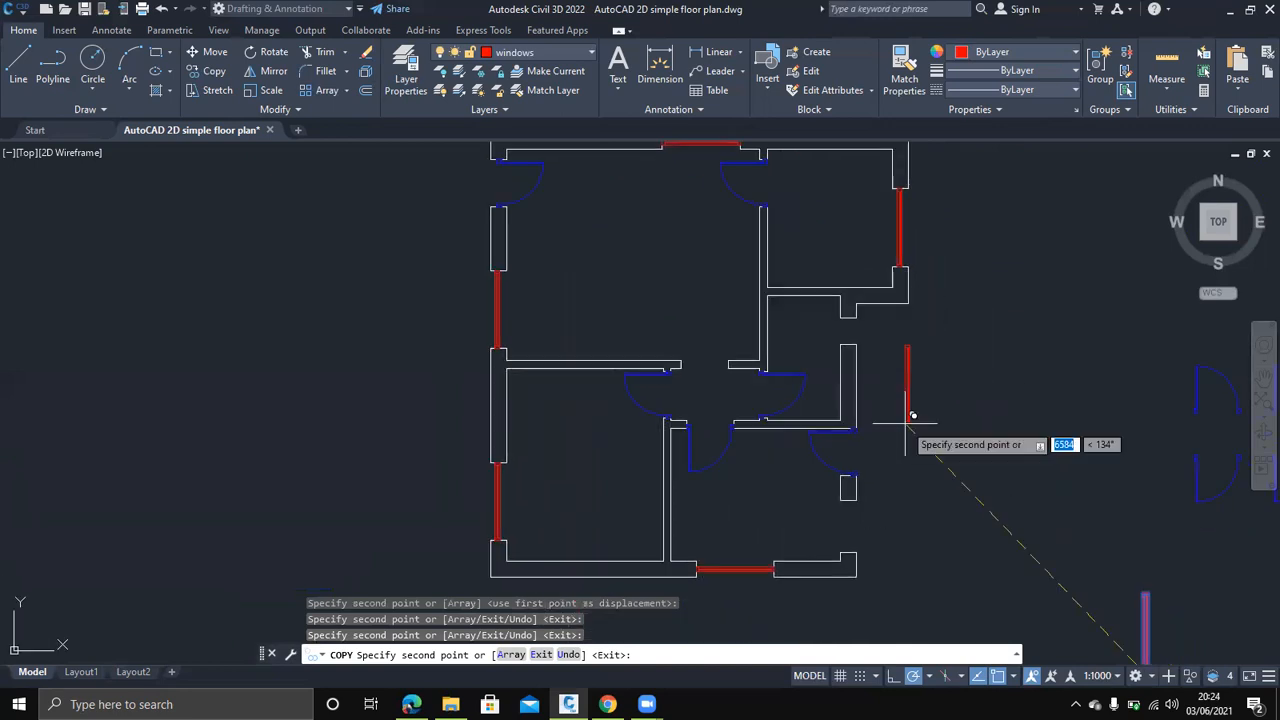
key("Escape")
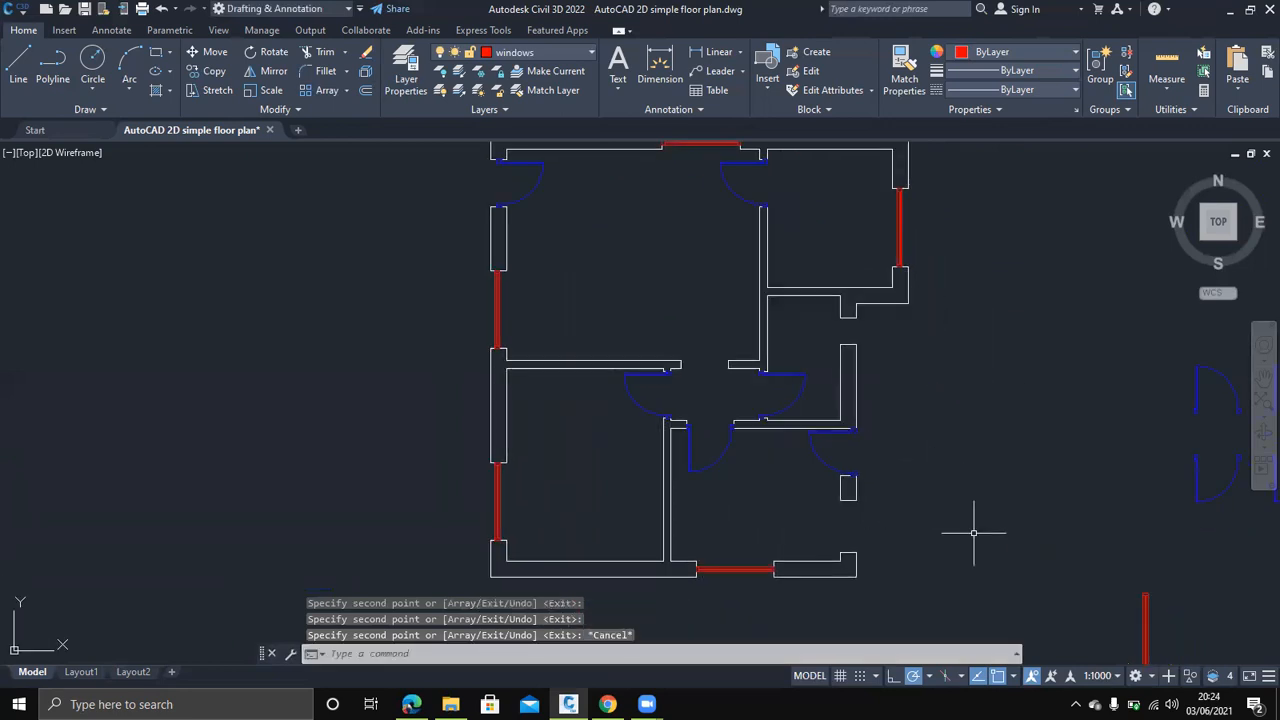
Scale the spare horizontal window outside the plan by 0.75 about its lower-left corner
scroll(1022, 533, "down", 2)
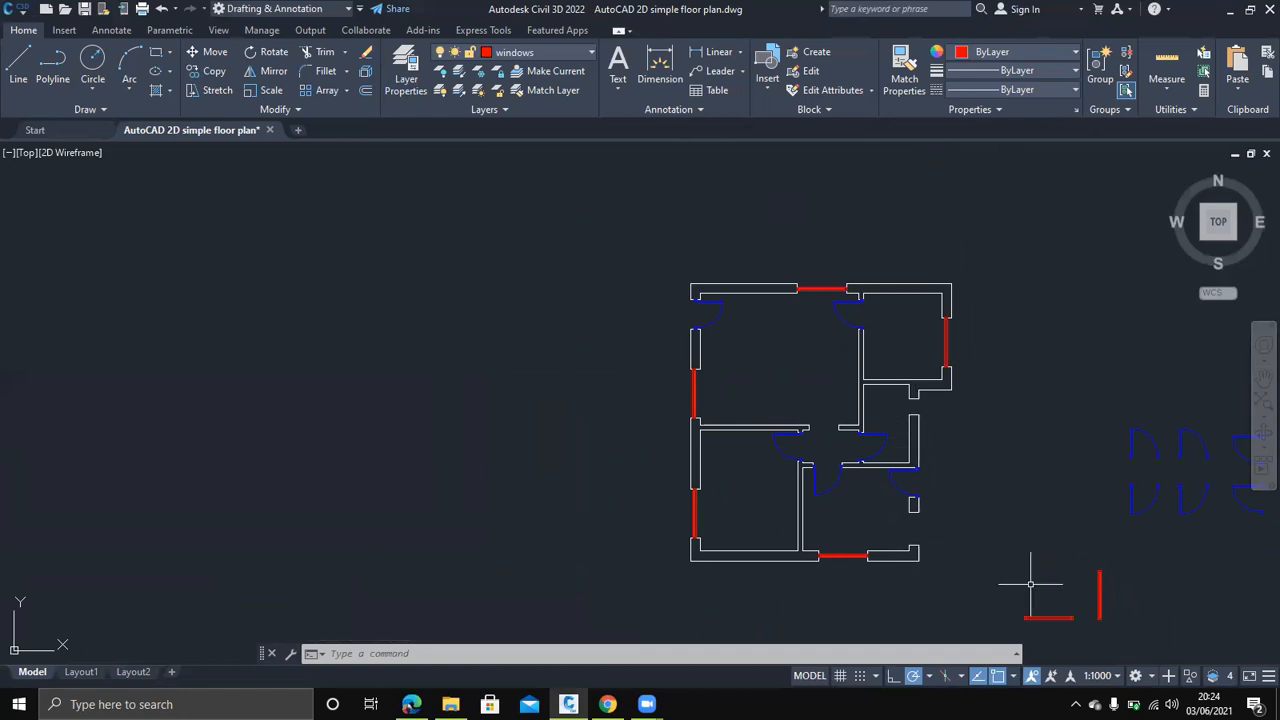
scroll(1030, 584, "down", 2)
scroll(1032, 588, "up", 4)
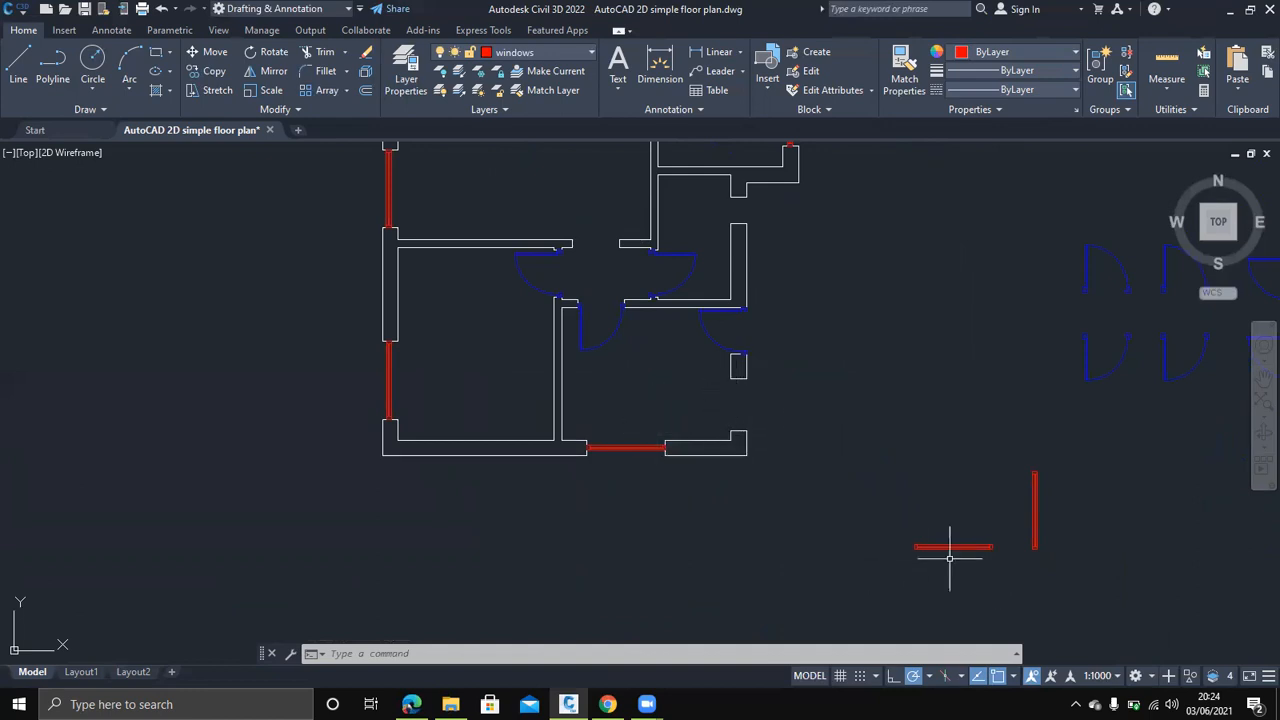
left_click(1001, 577)
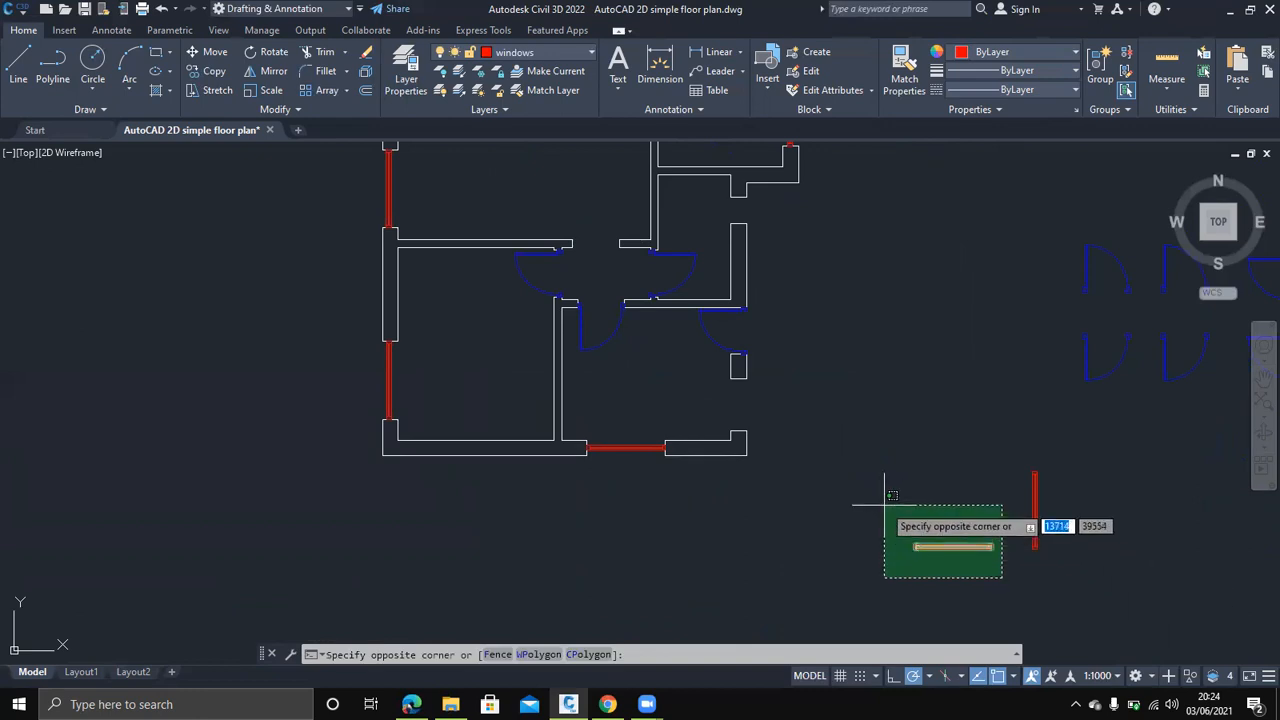
left_click(901, 530)
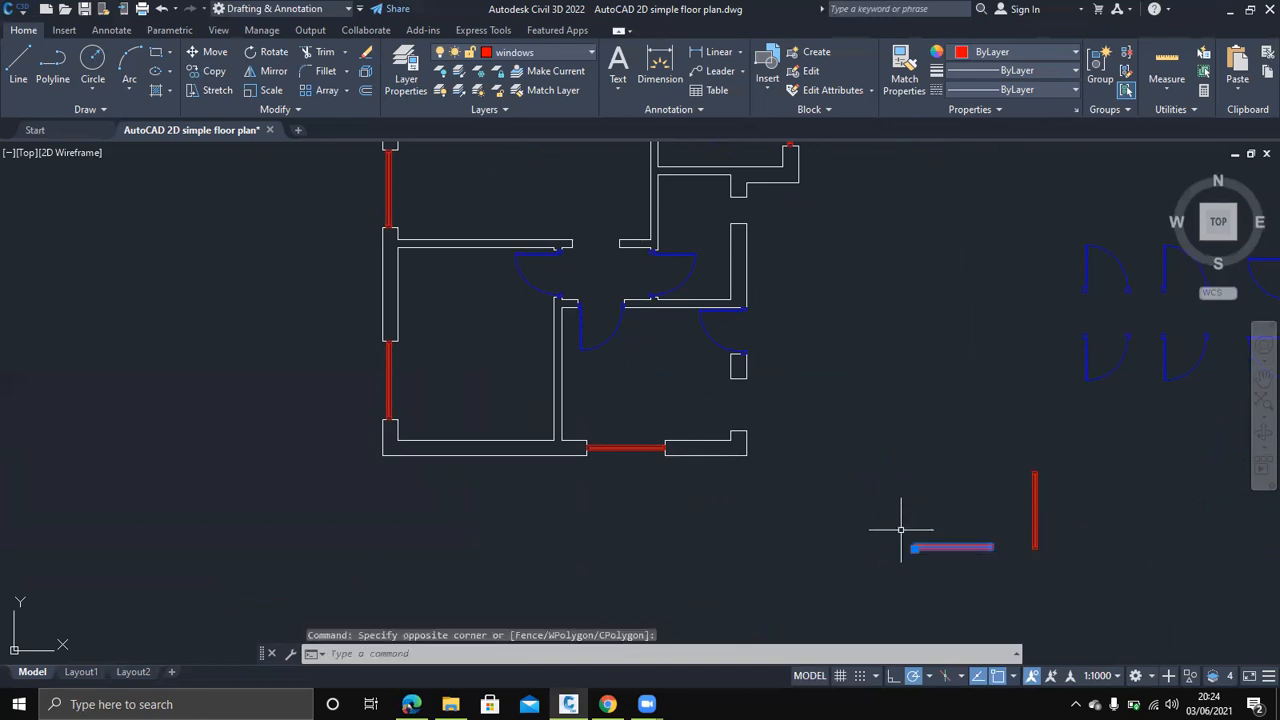
type("sc")
key("Return")
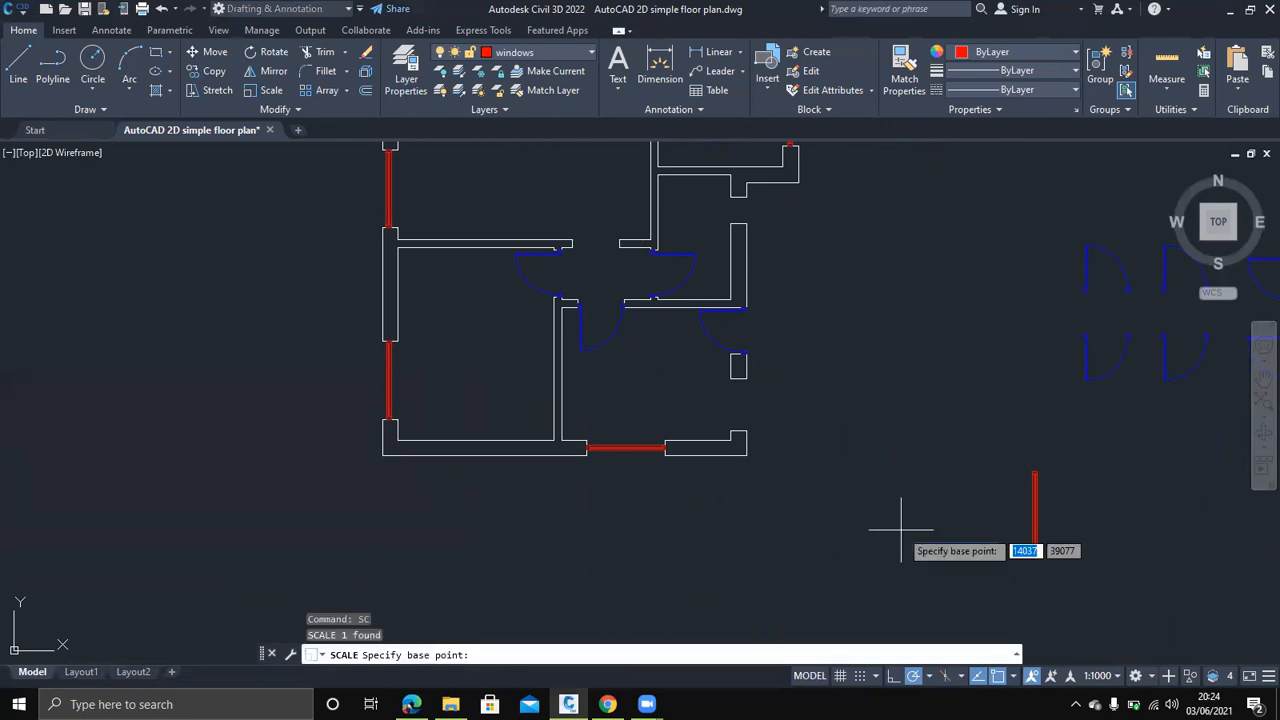
scroll(914, 543, "down", 4)
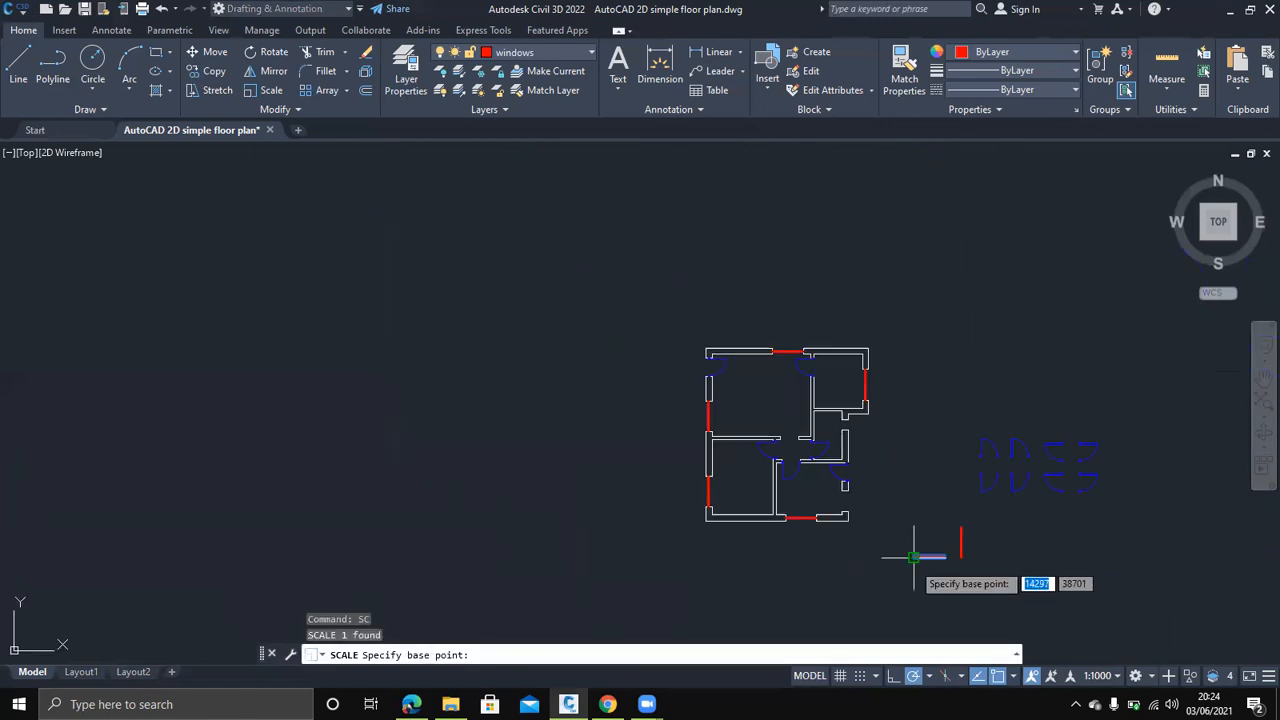
scroll(913, 560, "up", 8)
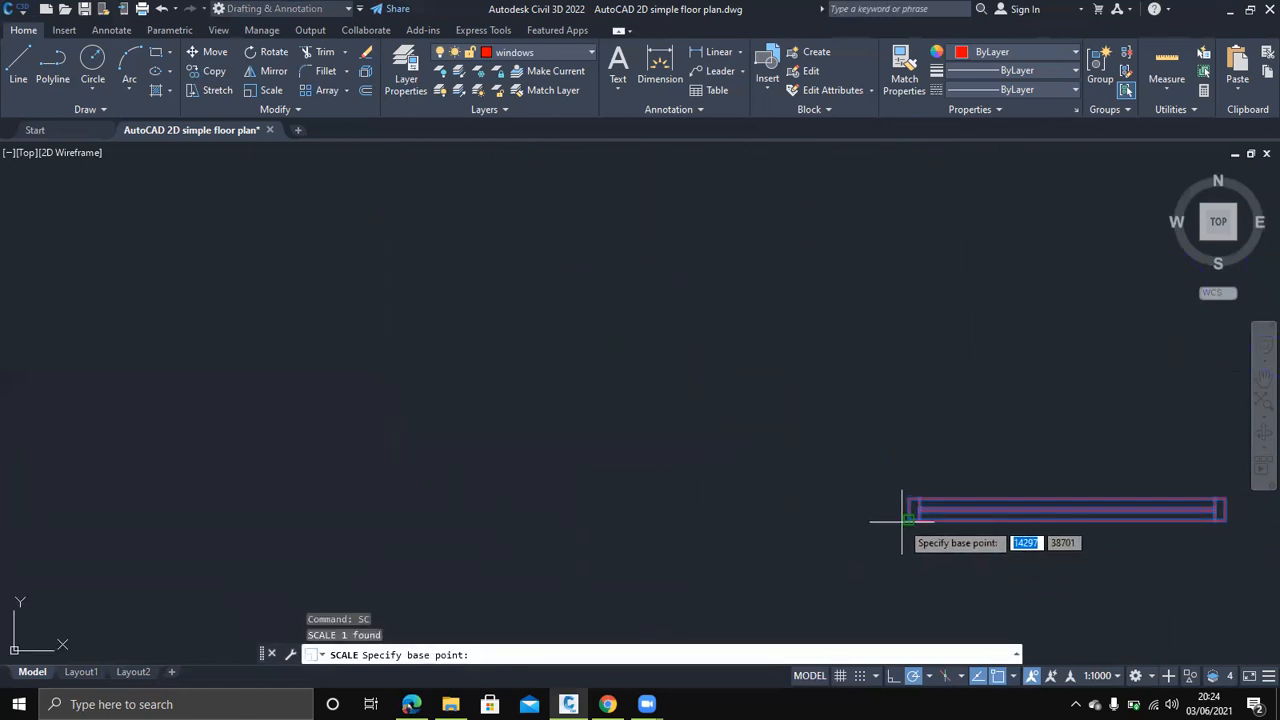
left_click(909, 519)
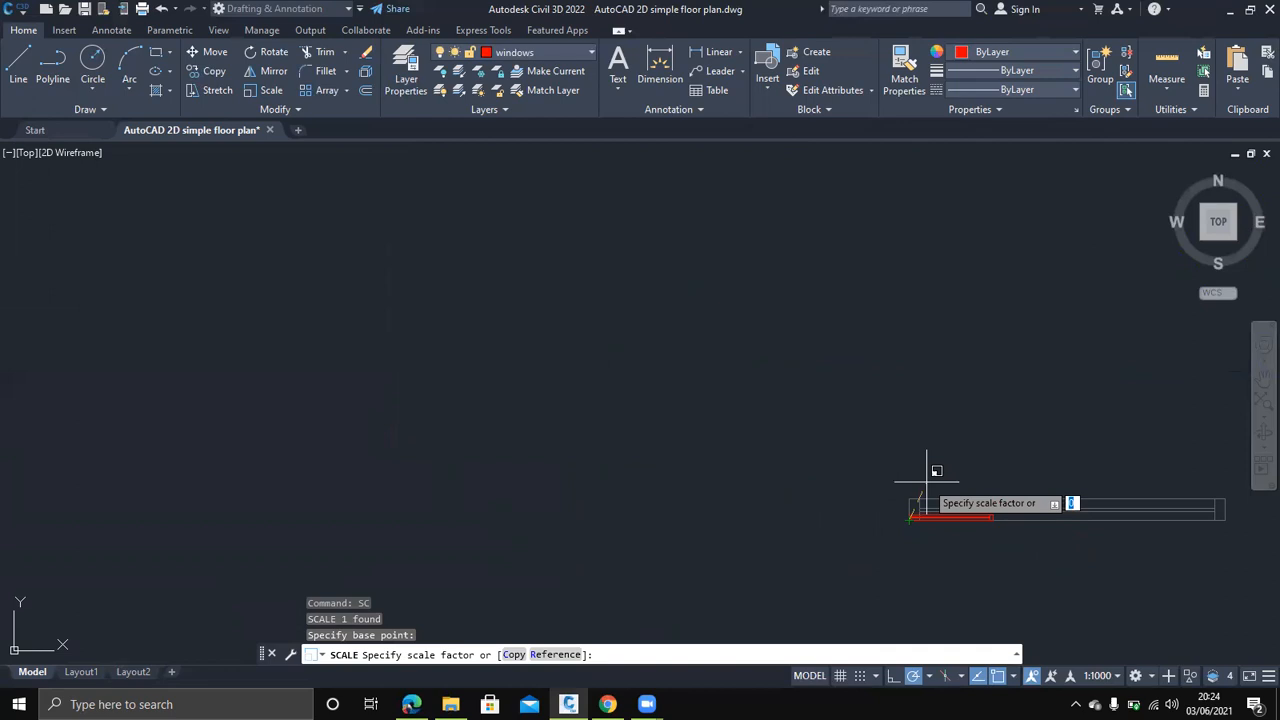
type("0.75")
key("Return")
scroll(963, 531, "down", 4)
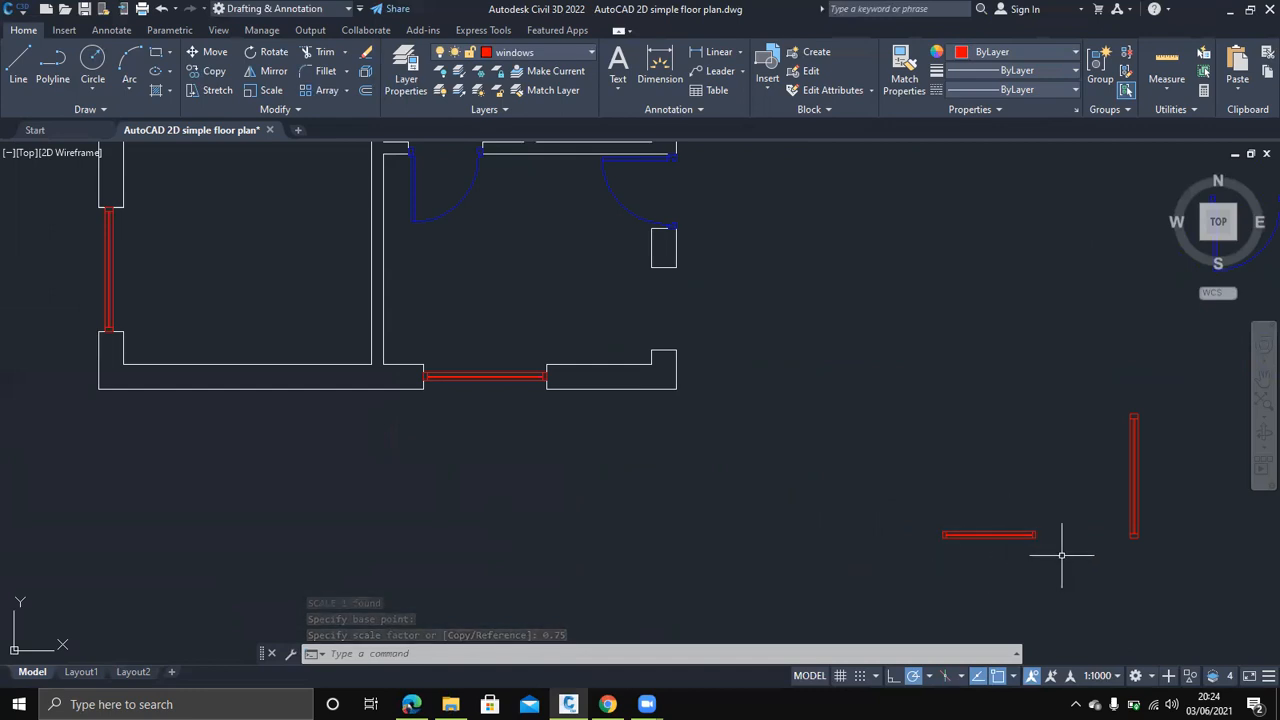
Rotate the scaled-down spare window 90 degrees about its lower-left corner so it stands vertically
left_click(1034, 582)
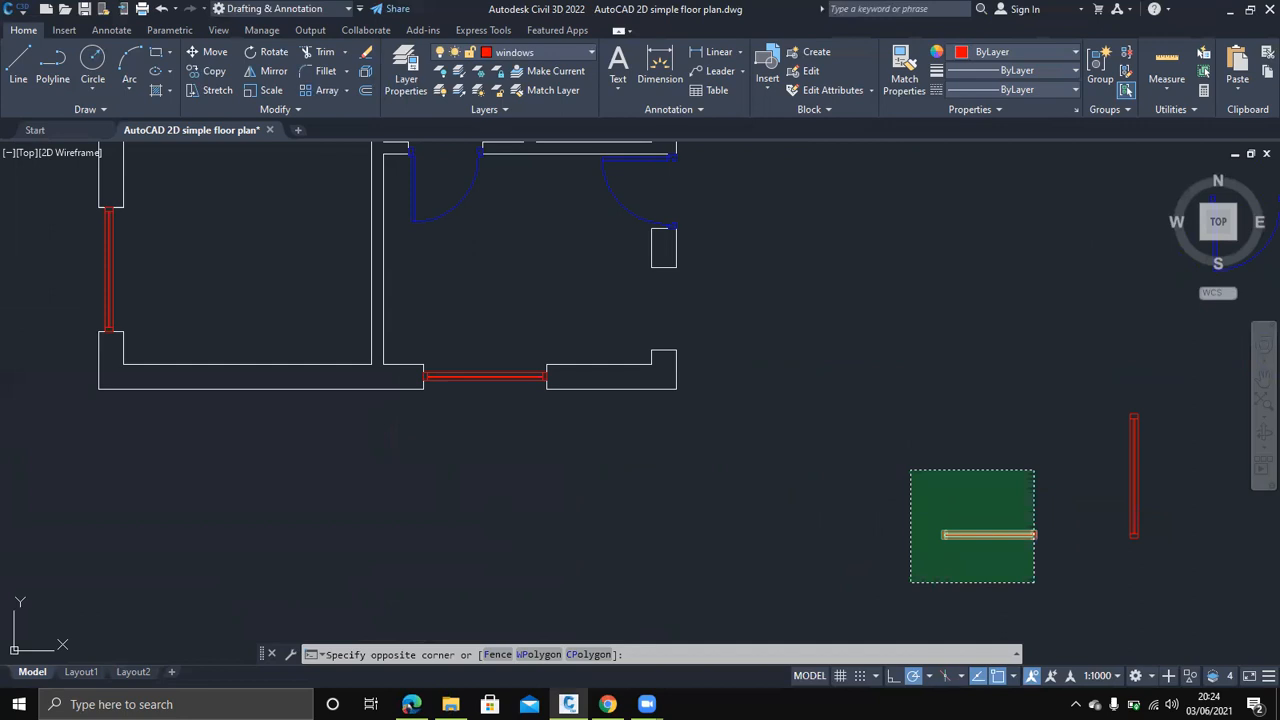
left_click(910, 469)
key("Return")
scroll(916, 493, "up", 4)
scroll(937, 525, "down", 3)
scroll(940, 518, "up", 5)
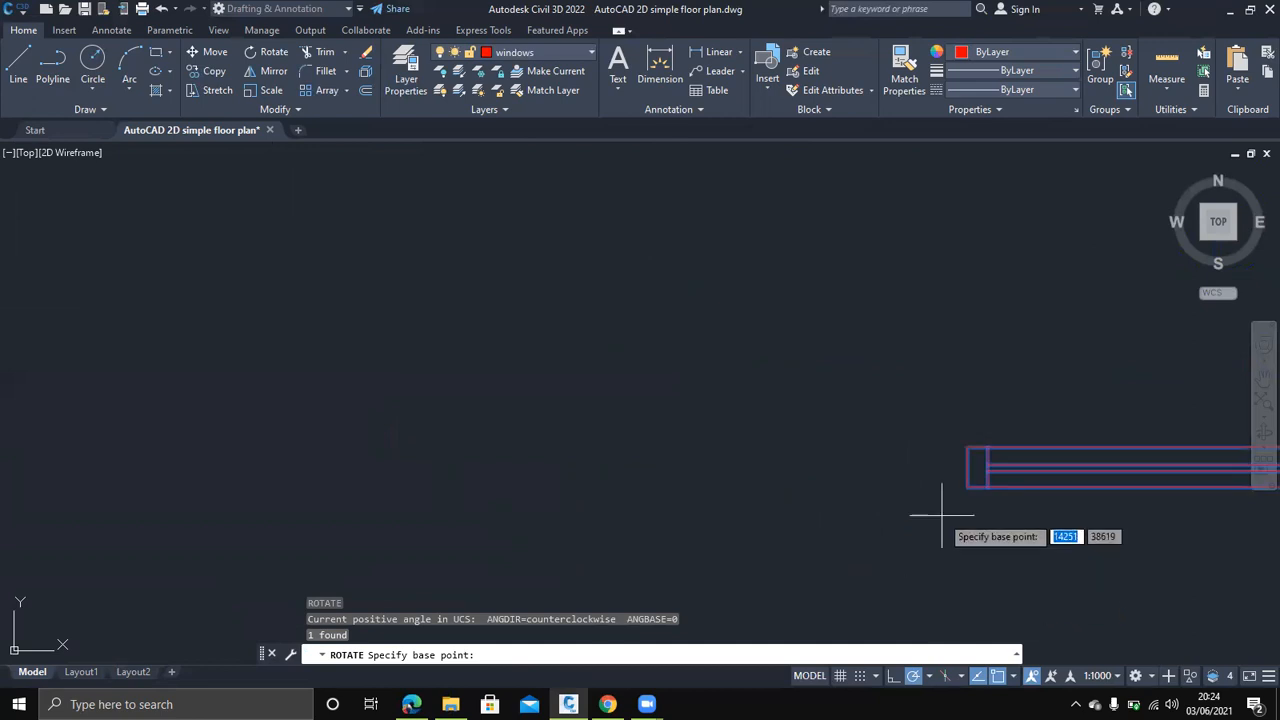
left_click(967, 488)
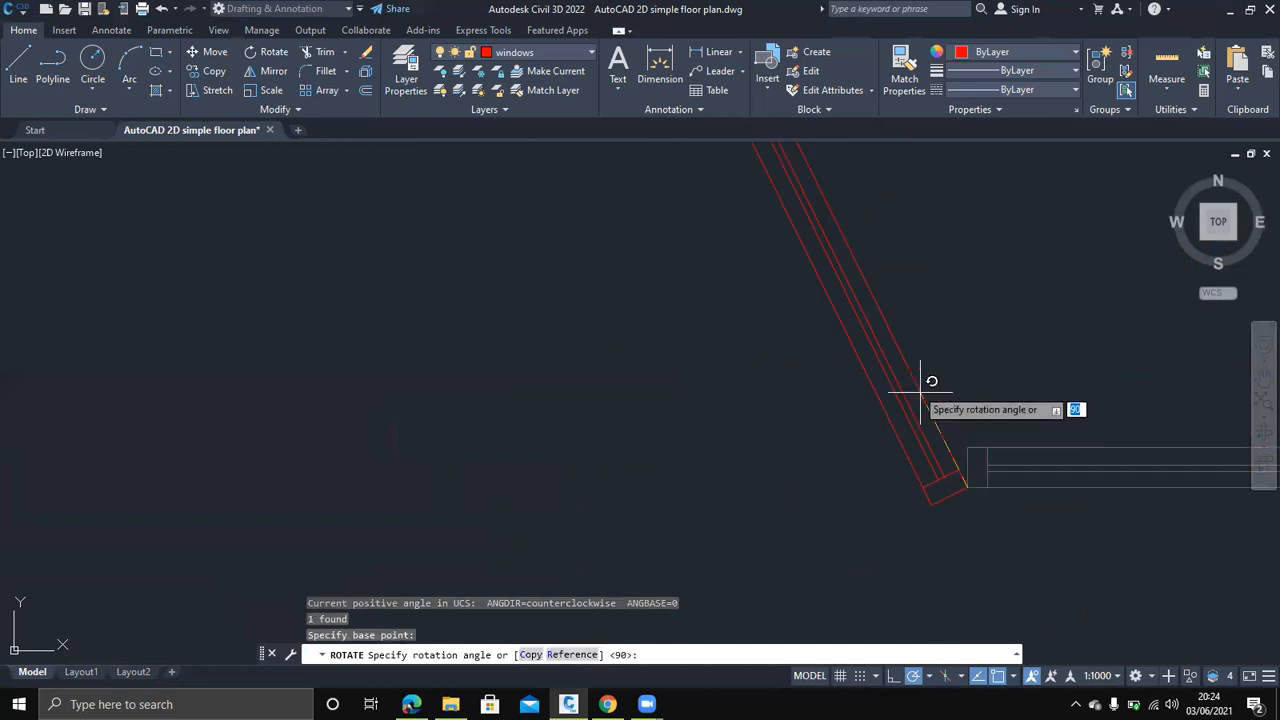
left_click(967, 376)
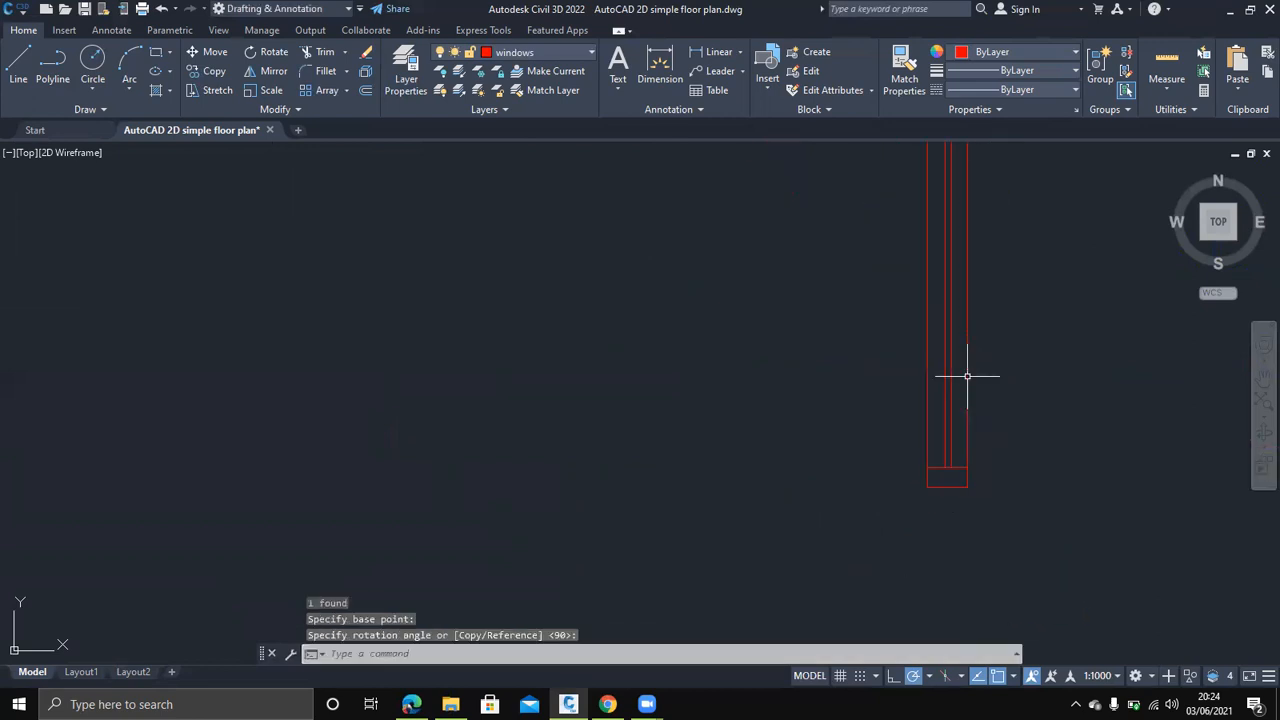
Copy the rotated small window by its lower-left corner onto the lower wall end of the lower-right room's east opening
scroll(982, 456, "down", 5)
left_click(989, 493)
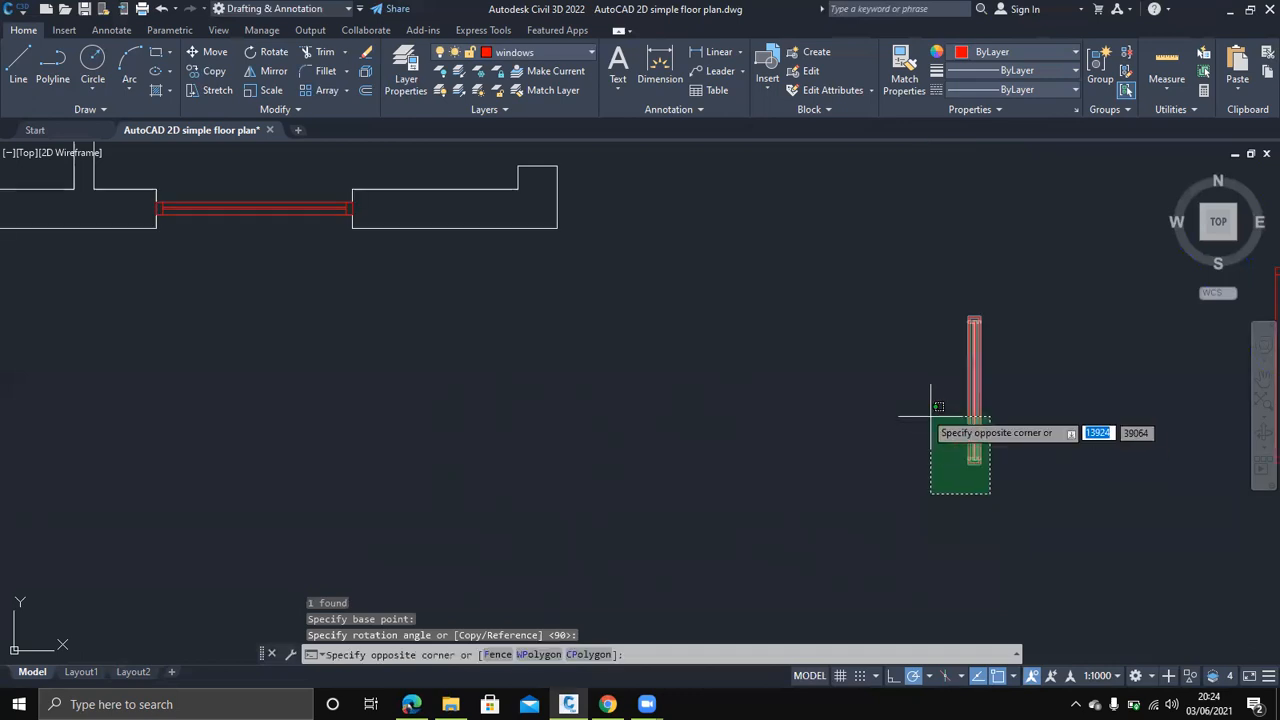
left_click(925, 410)
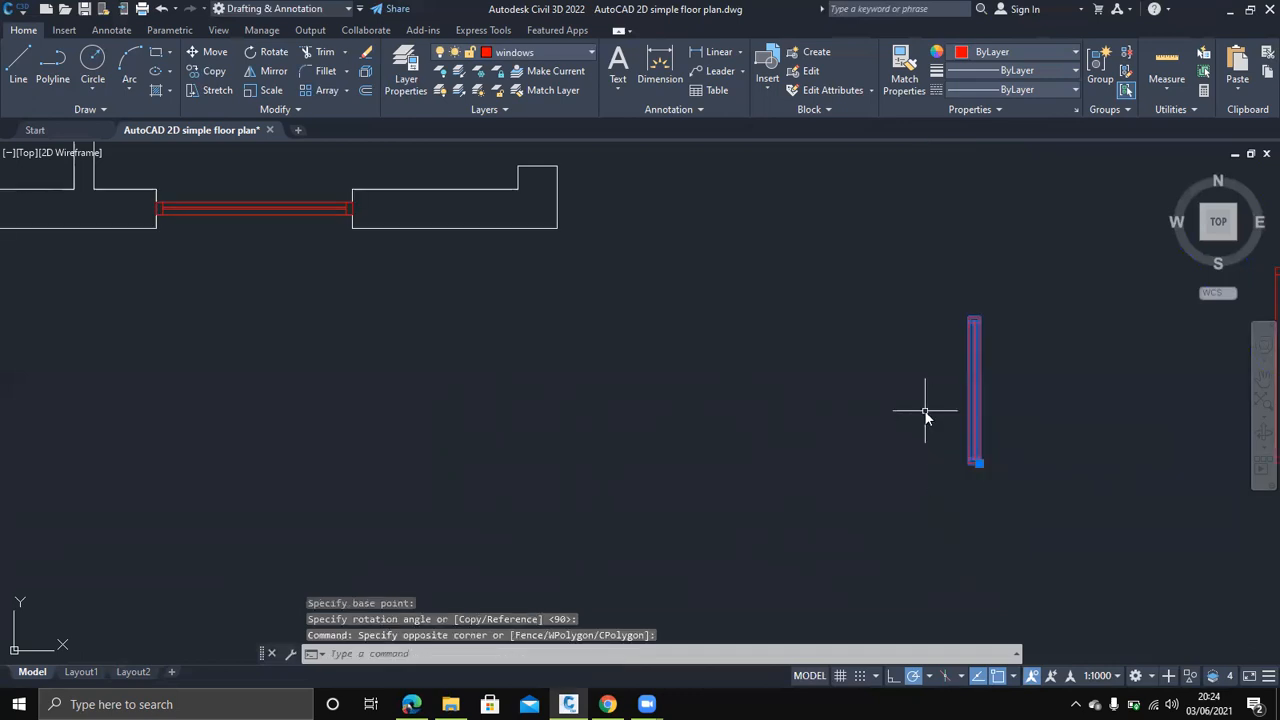
key("Return")
scroll(960, 452, "down", 3)
scroll(960, 460, "up", 5)
scroll(958, 455, "up", 3)
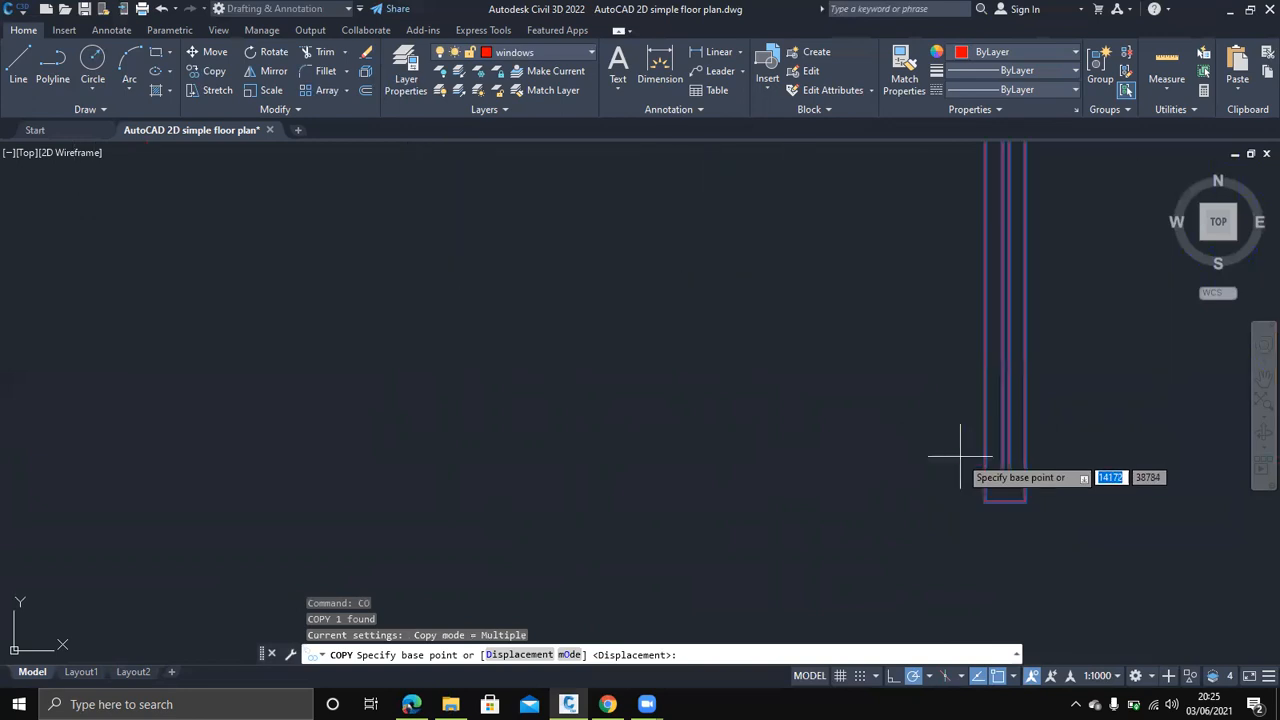
left_click(985, 500)
scroll(852, 428, "down", 6)
middle_click_drag(756, 390, 853, 549)
scroll(708, 410, "up", 4)
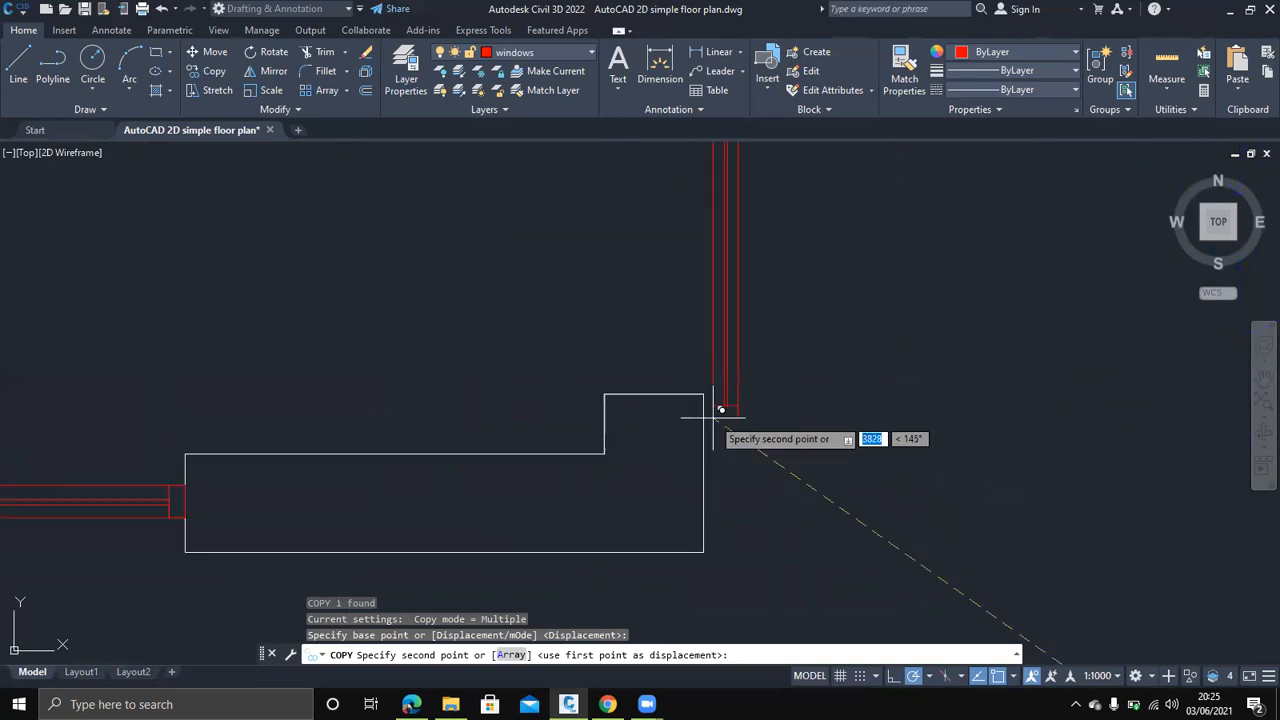
left_click(655, 392)
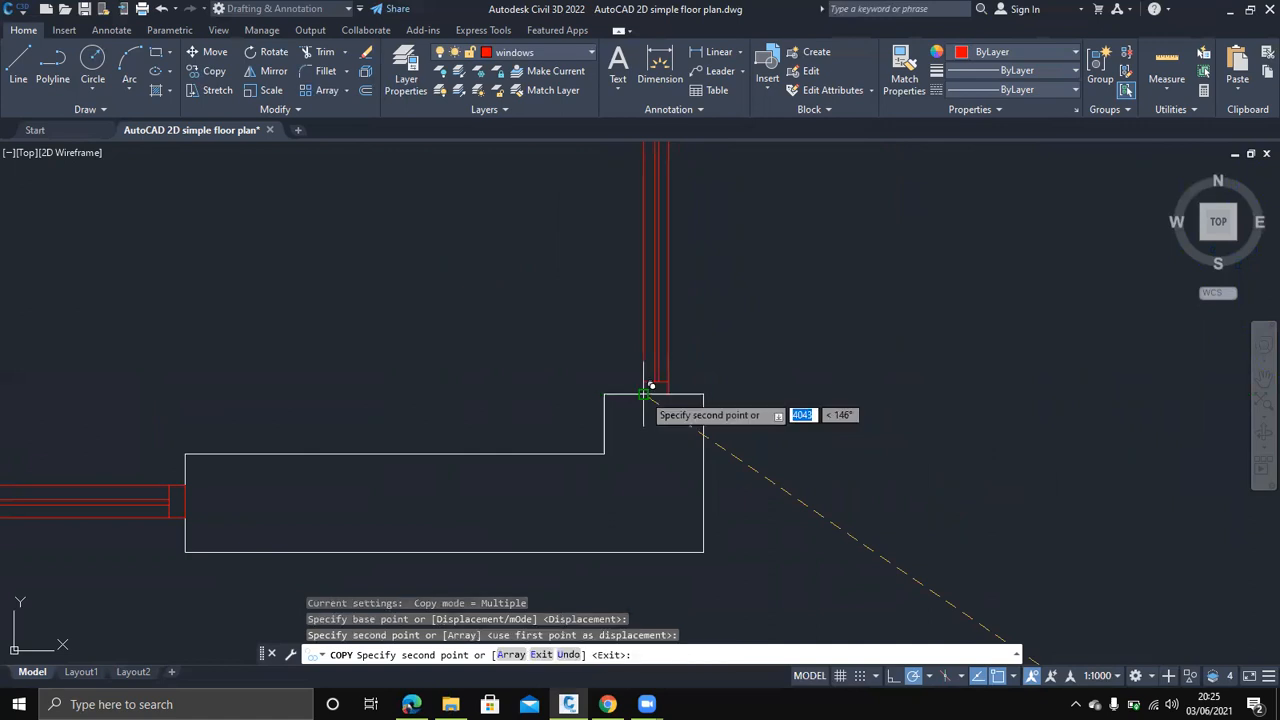
scroll(775, 412, "down", 2)
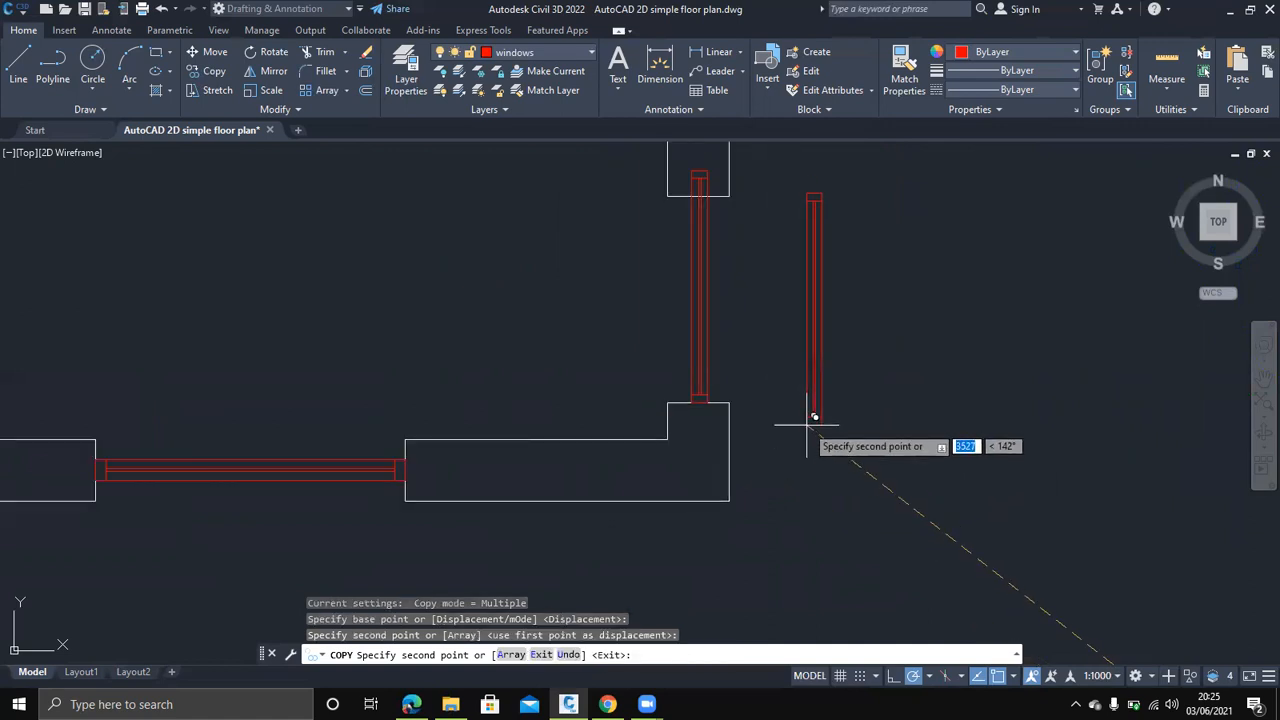
key("Escape")
Scale the window in the lower-right room's east opening about its lower-right corner down to the height of the opening
scroll(742, 335, "down", 2)
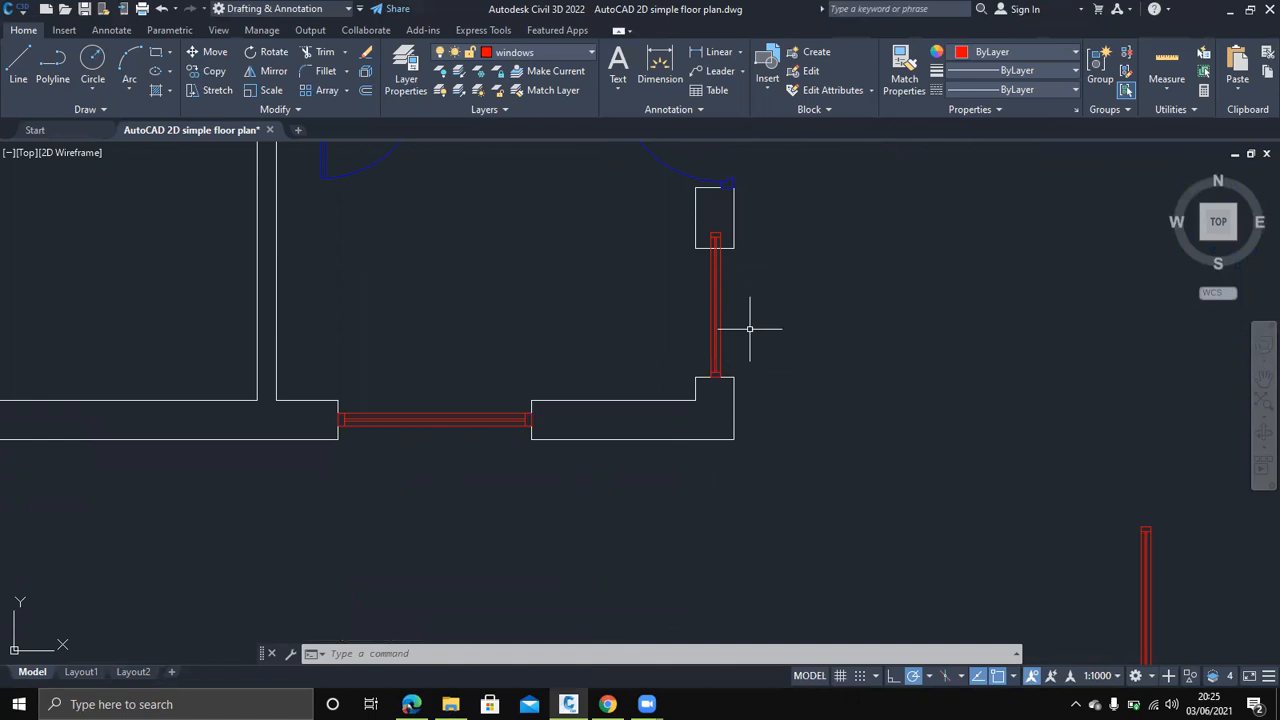
scroll(749, 329, "up", 2)
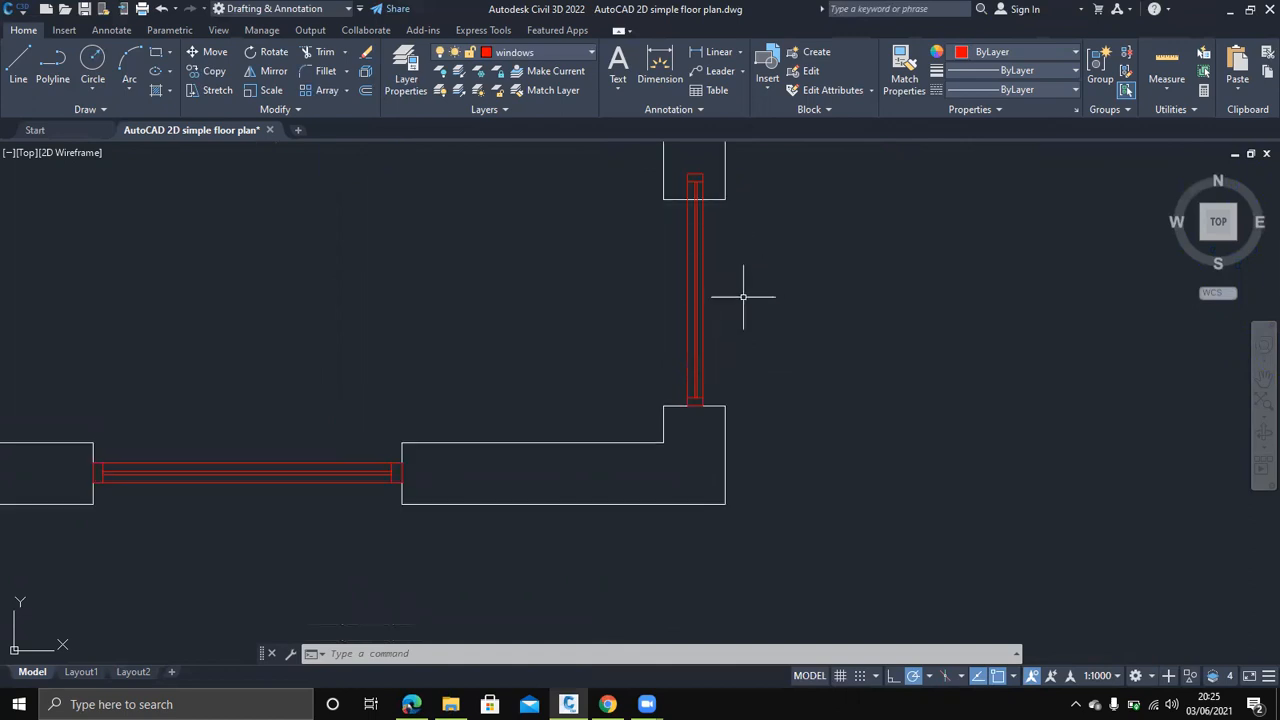
left_click(266, 90)
left_click(766, 334)
left_click(663, 297)
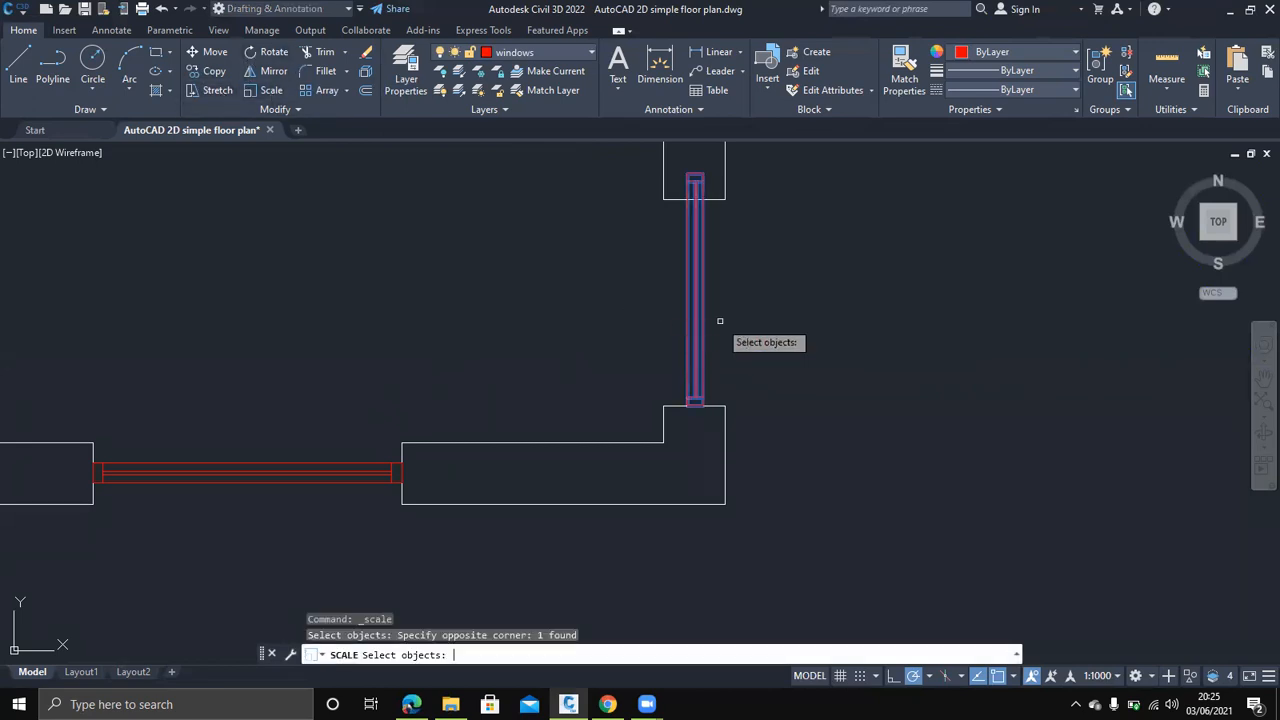
key("Return")
left_click(703, 400)
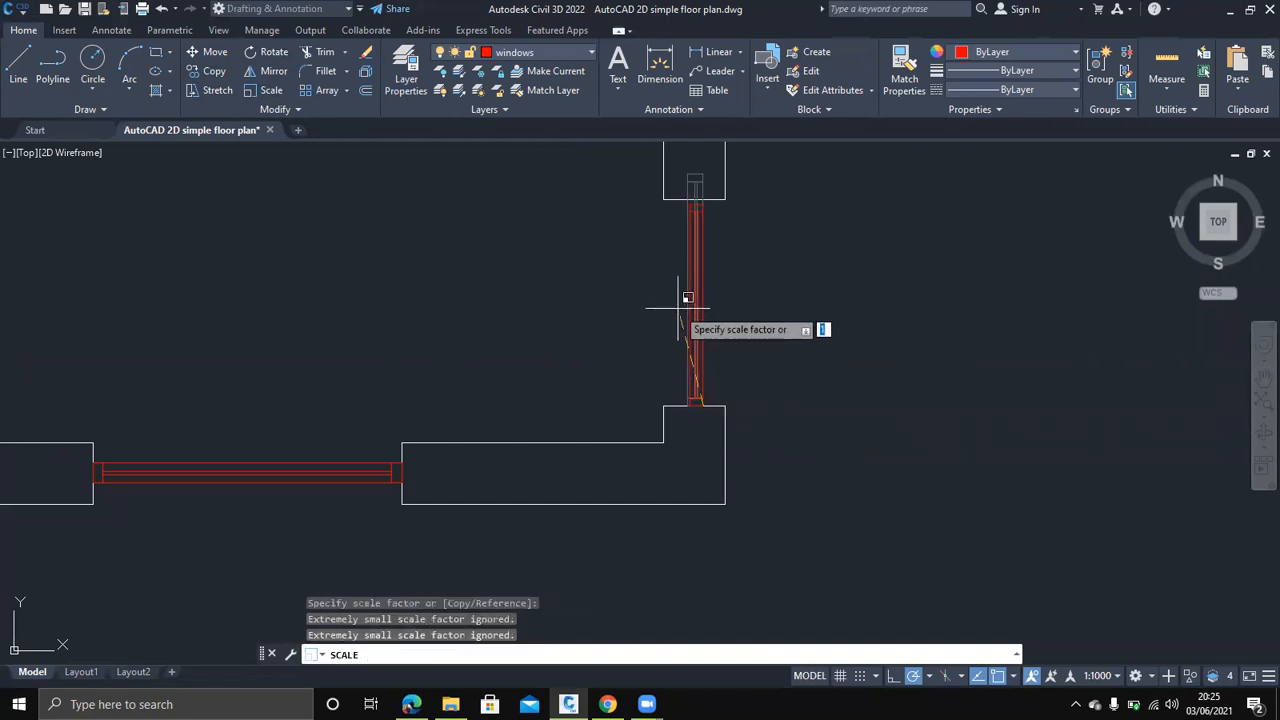
key("Escape")
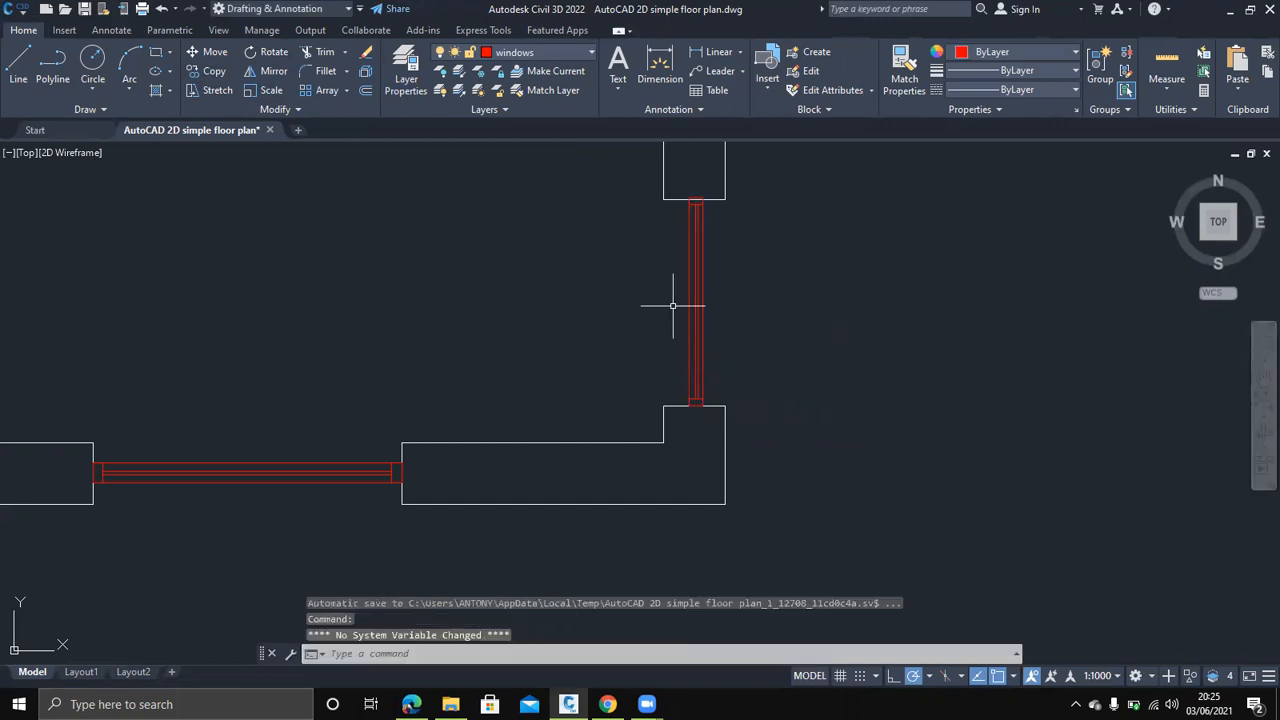
Place one copy of the small vertical spare window at the narrow east wall opening of the small middle room
scroll(790, 361, "down", 4)
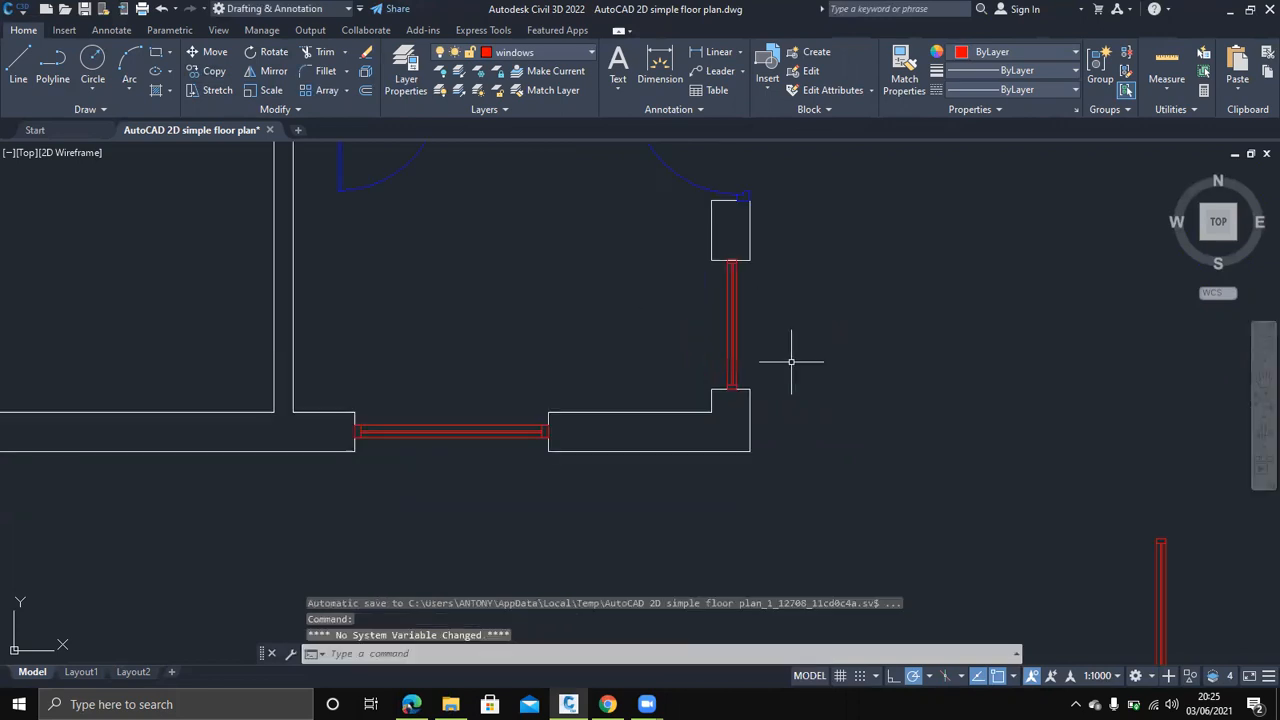
middle_click_drag(869, 323, 800, 434)
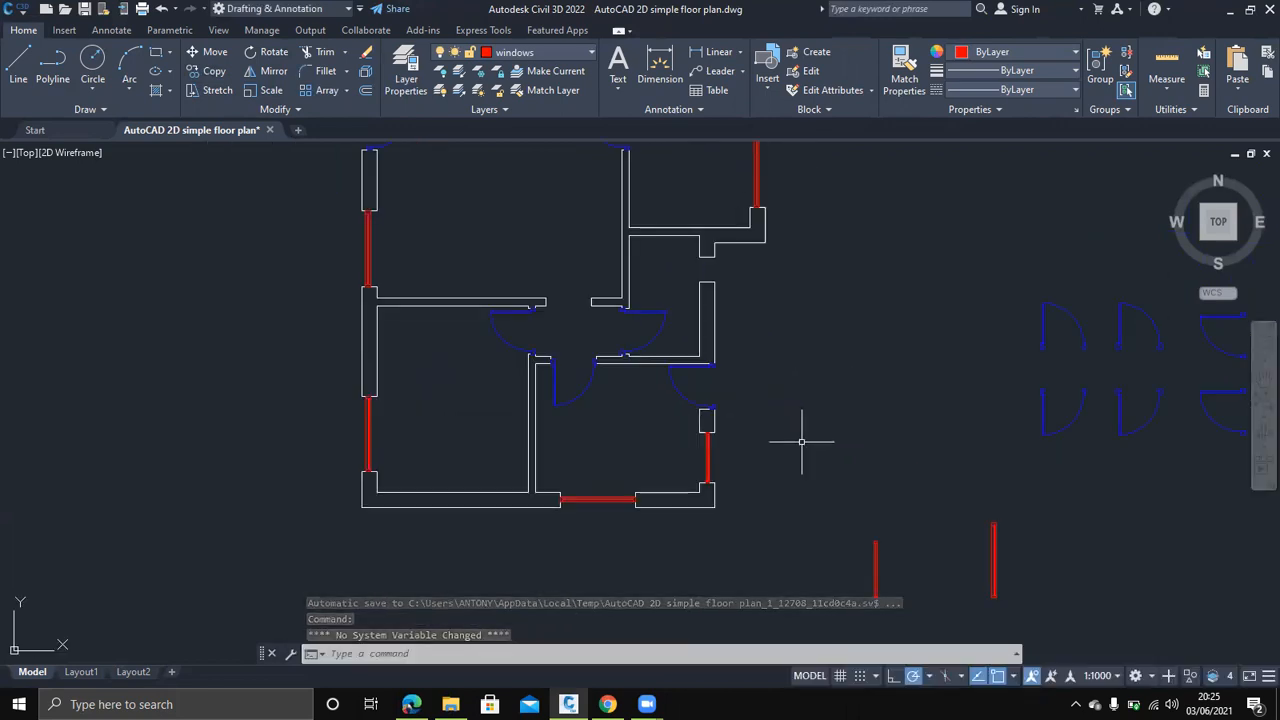
left_click(914, 606)
left_click(840, 546)
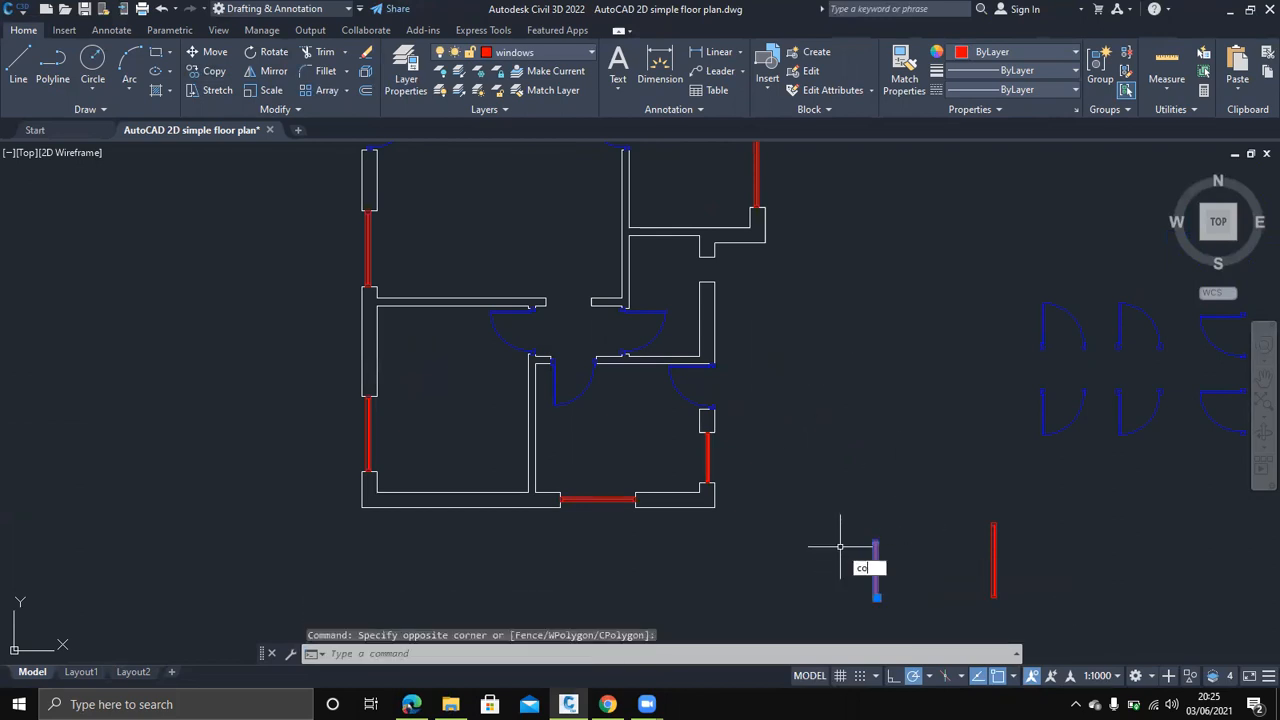
type("co")
key("Return")
left_click(840, 546)
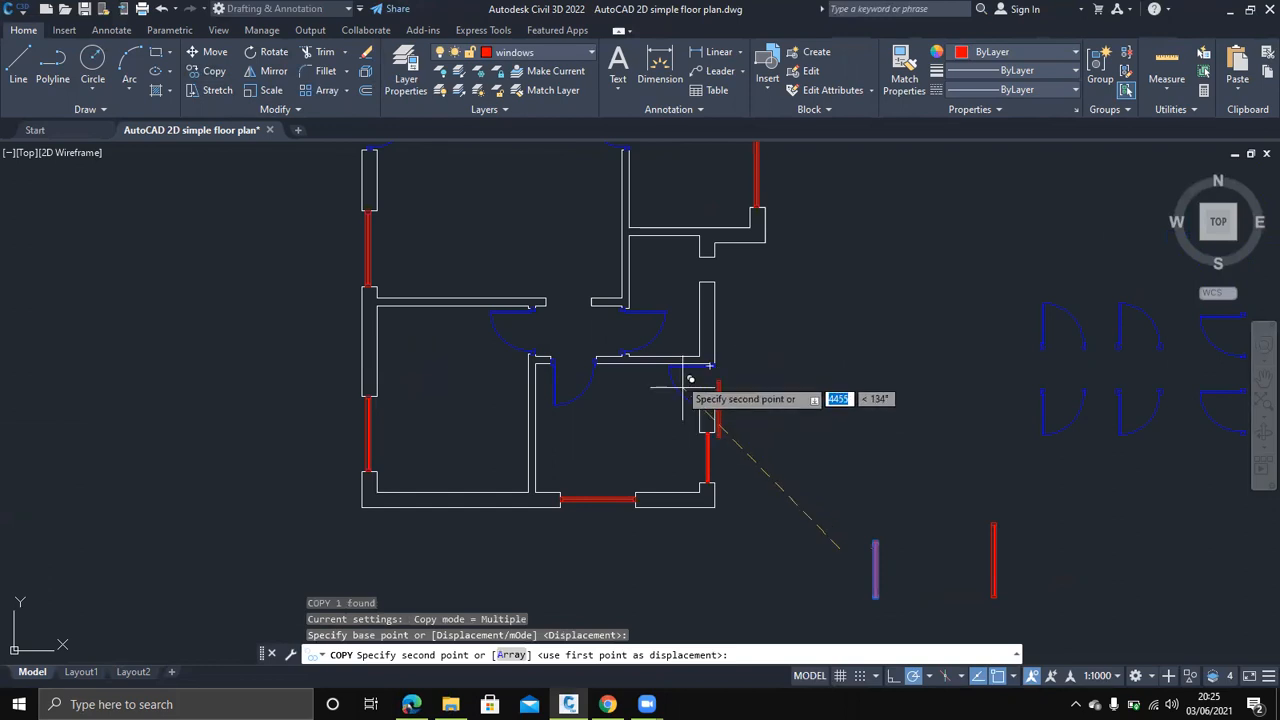
left_click(666, 235)
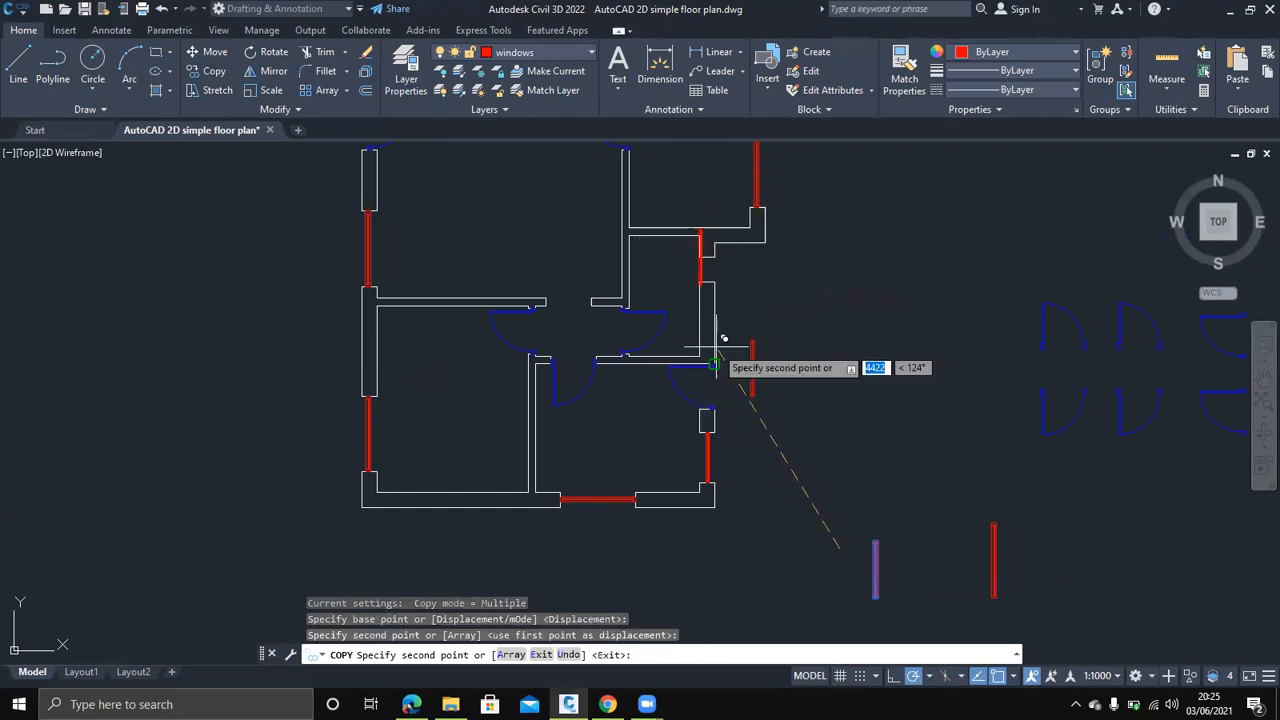
key("Escape")
Move the copied window by its lower-right corner to the midpoint of the lower wall end at the narrow east opening
scroll(712, 284, "down", 4)
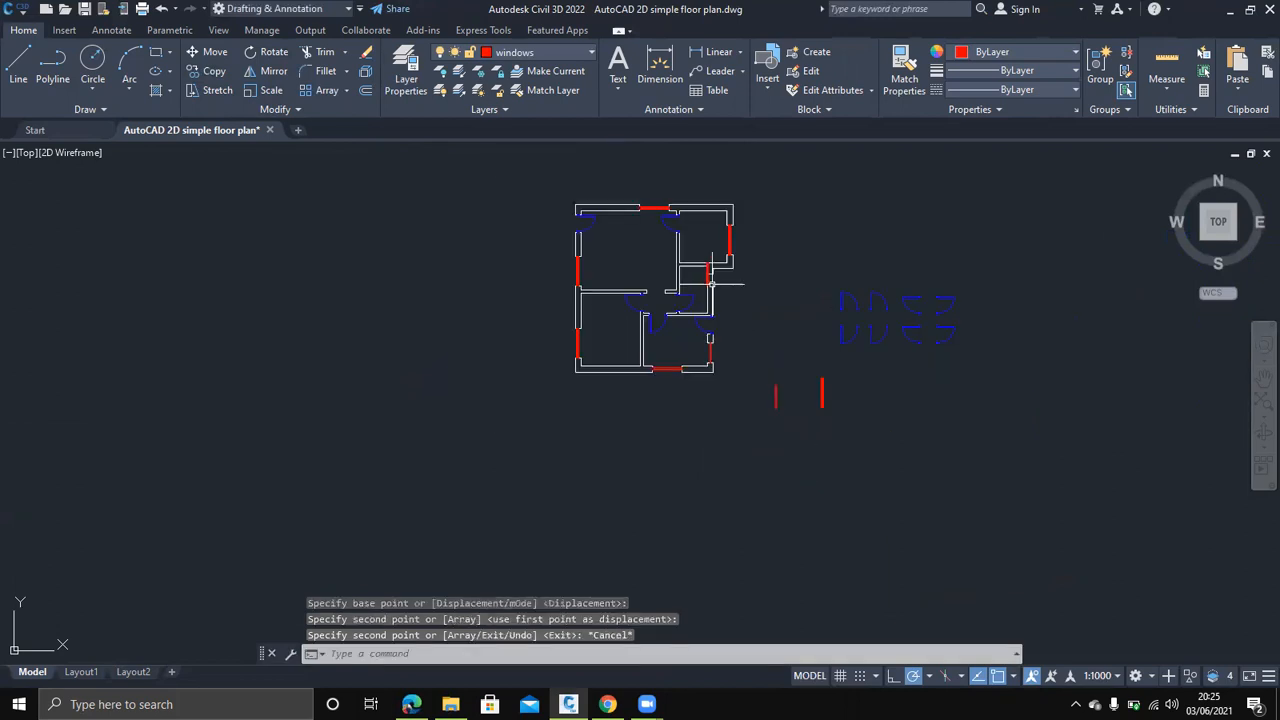
scroll(705, 268, "up", 10)
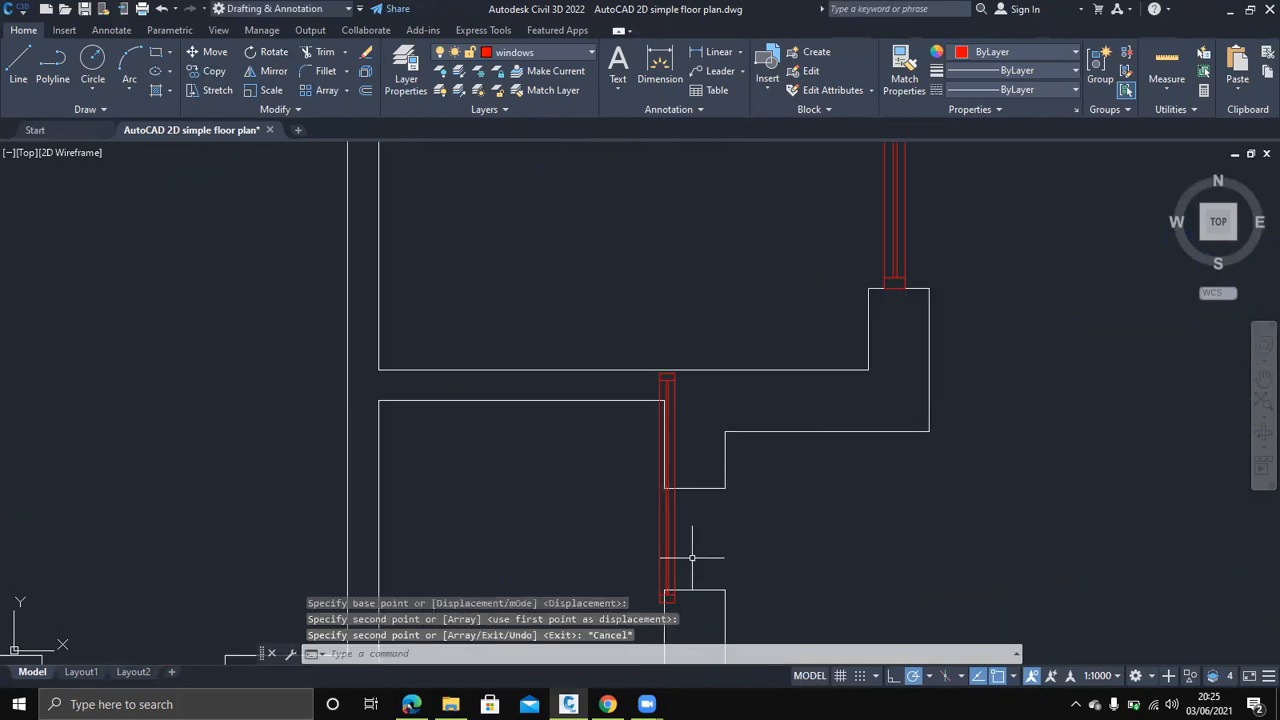
left_click(690, 530)
left_click(622, 540)
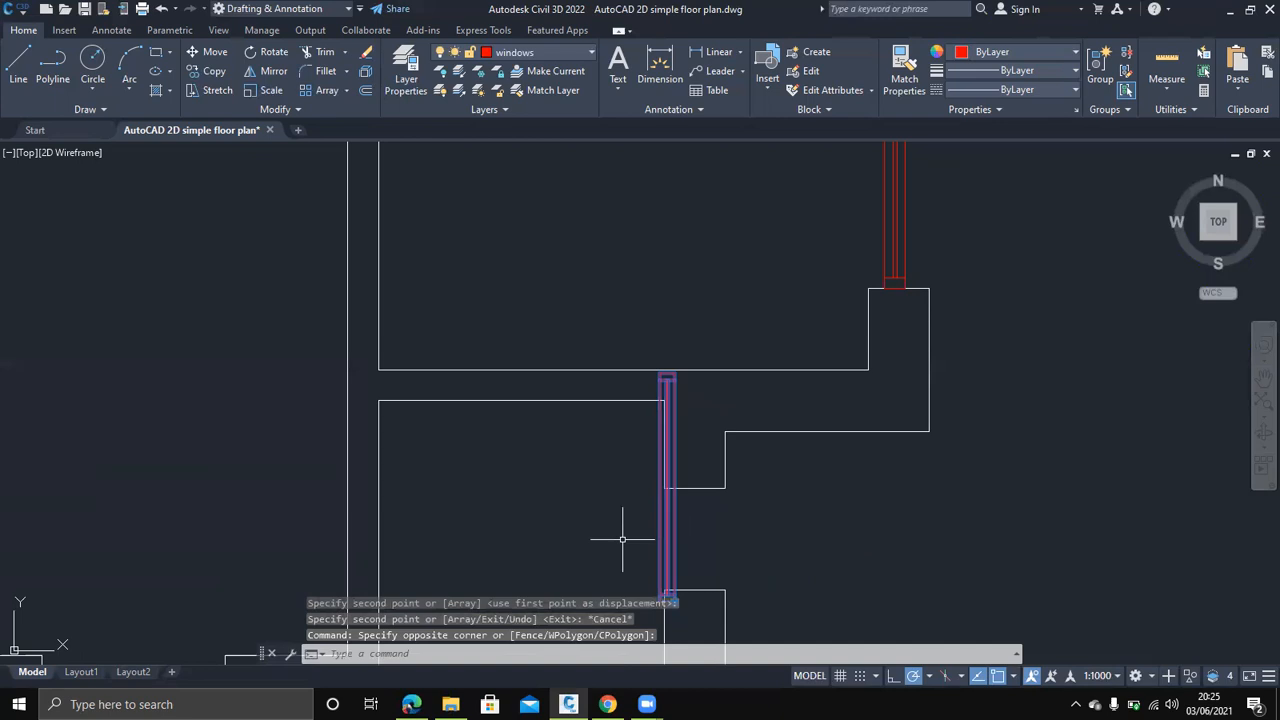
type("m")
key("Return")
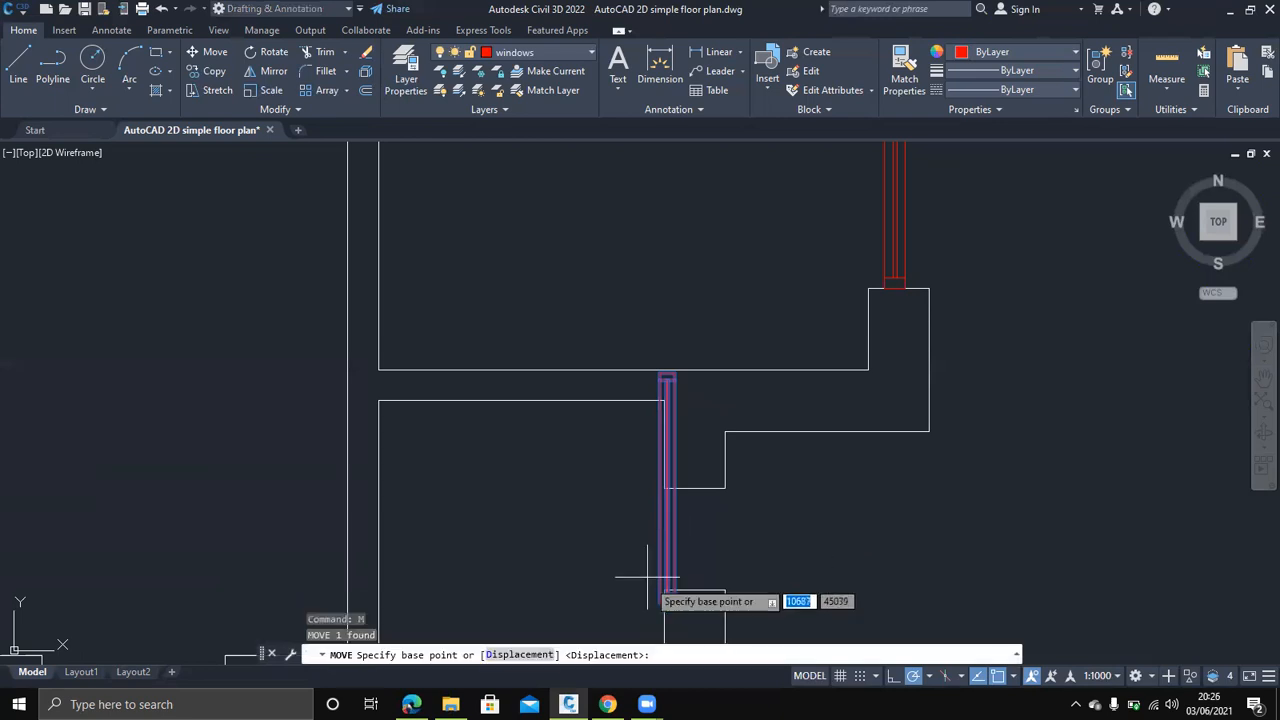
left_click(678, 596)
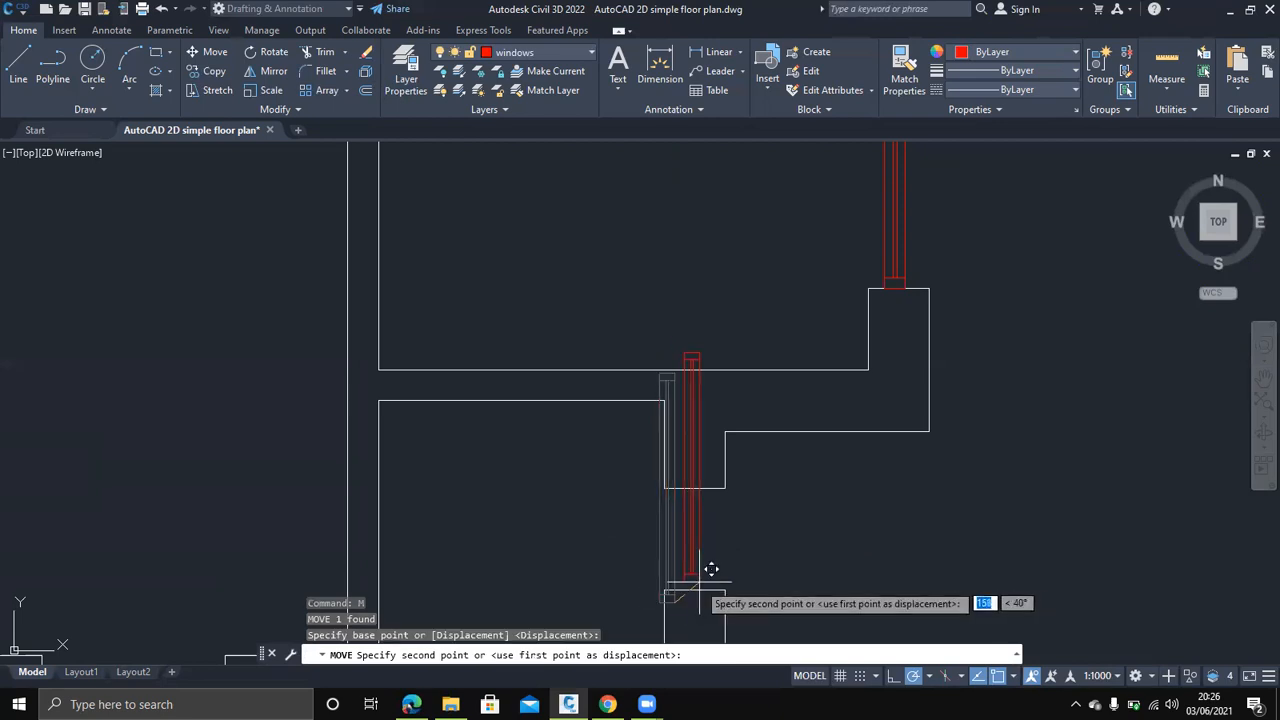
left_click(701, 592)
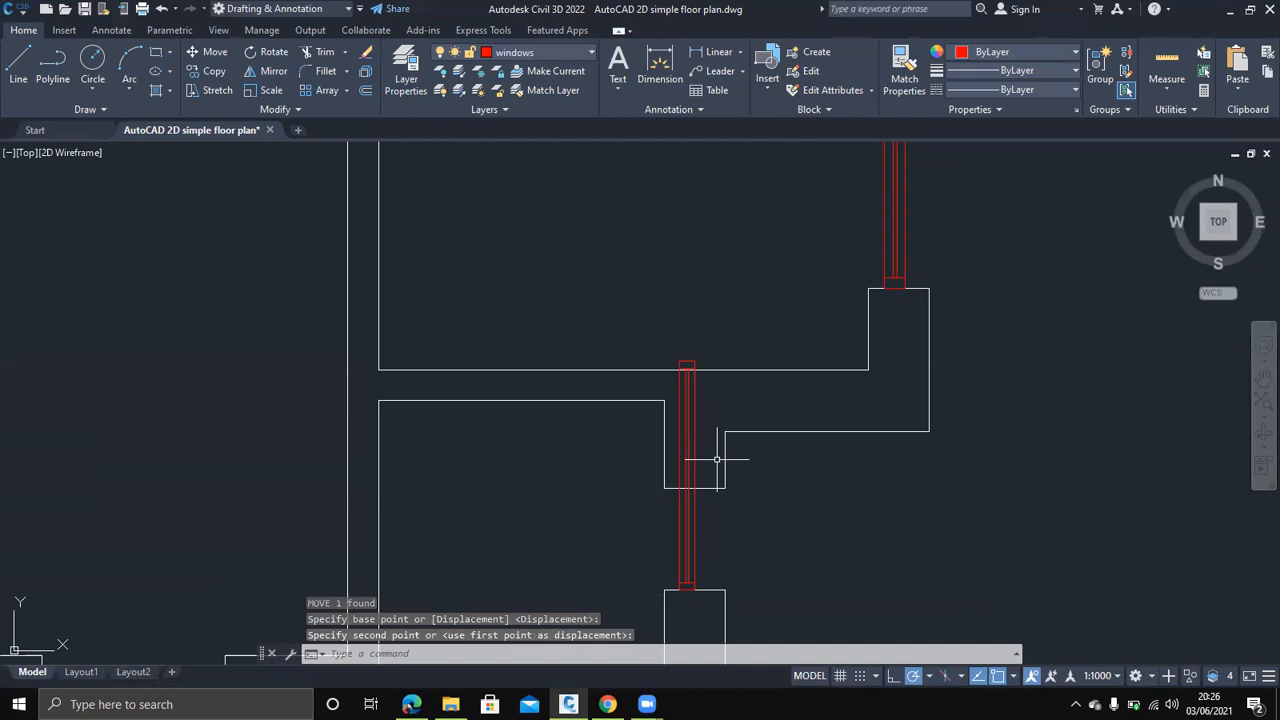
Try to scale the narrow opening's window about its lower-right corner by picking the factor on screen, and undo the scaling
type("sc")
key("Return")
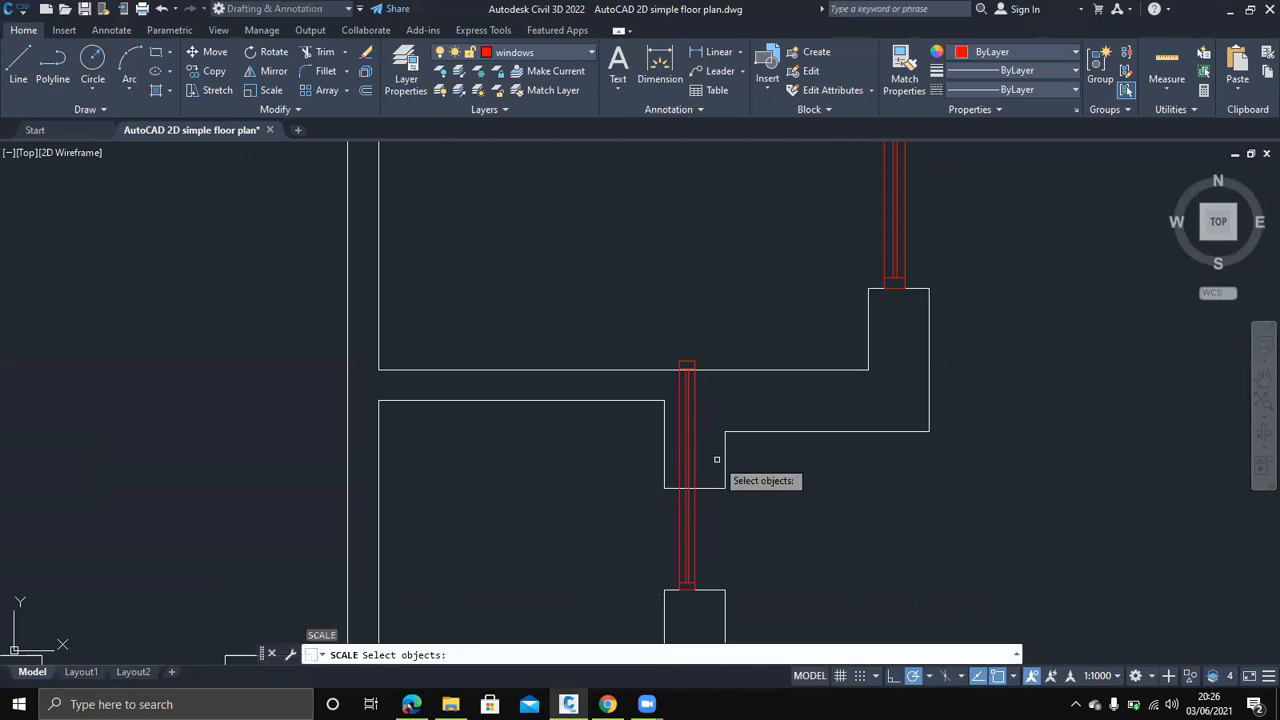
left_click(720, 458)
left_click(678, 462)
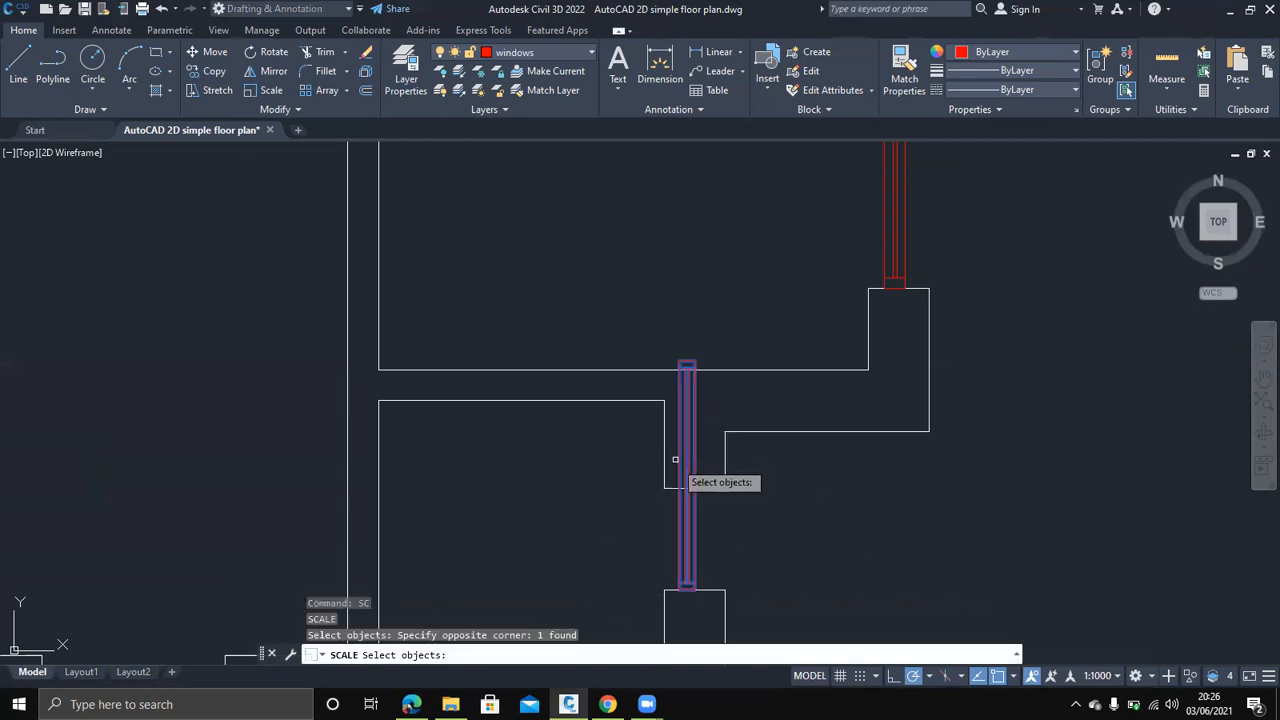
key("Return")
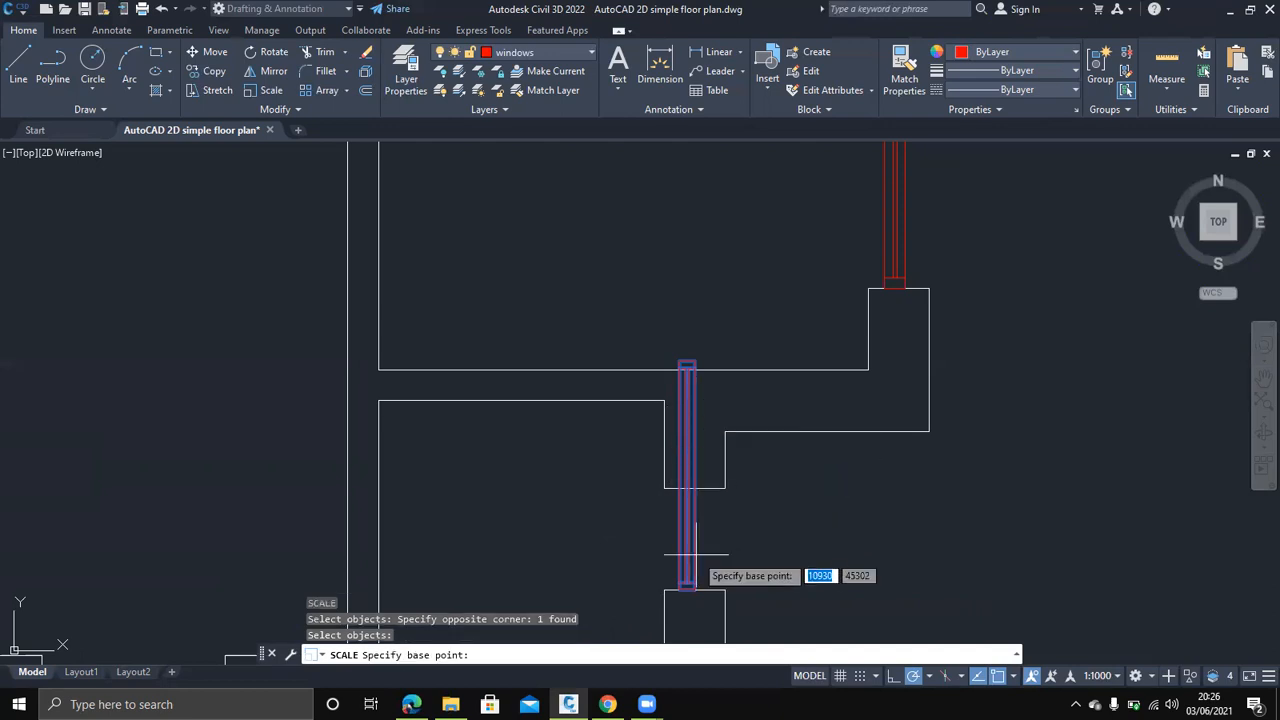
left_click(695, 588)
left_click(695, 588)
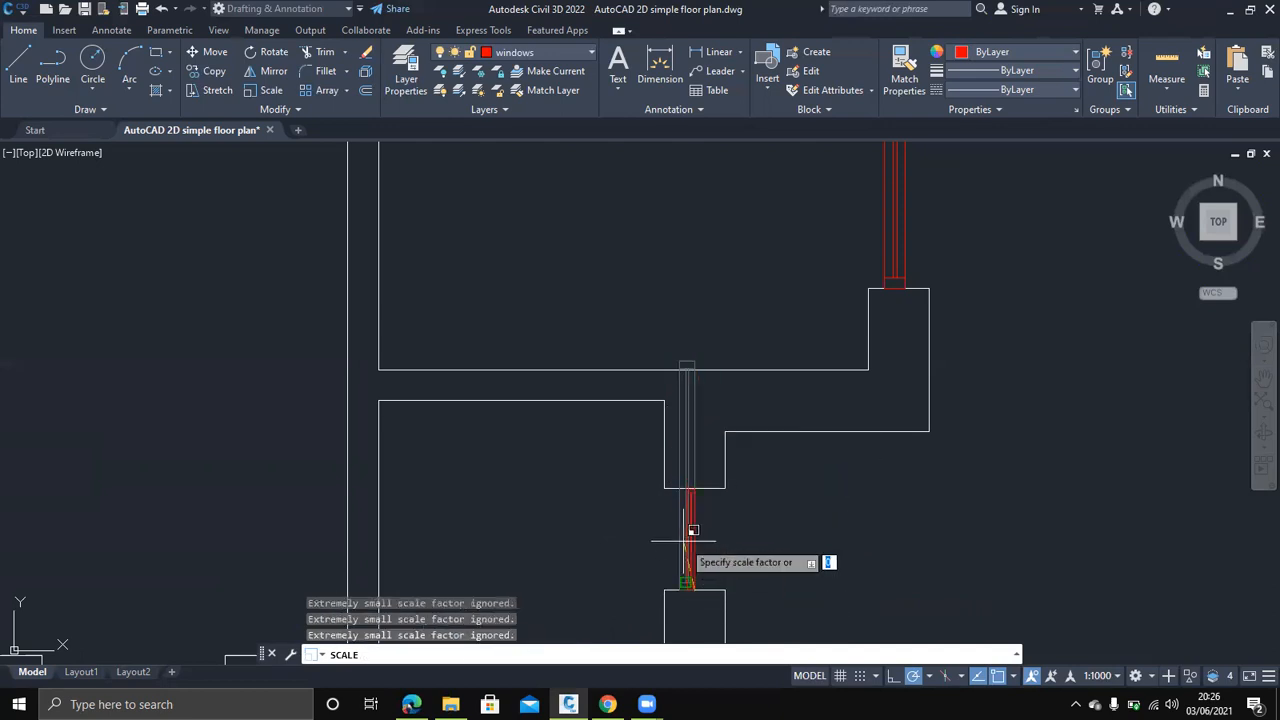
left_click(682, 541)
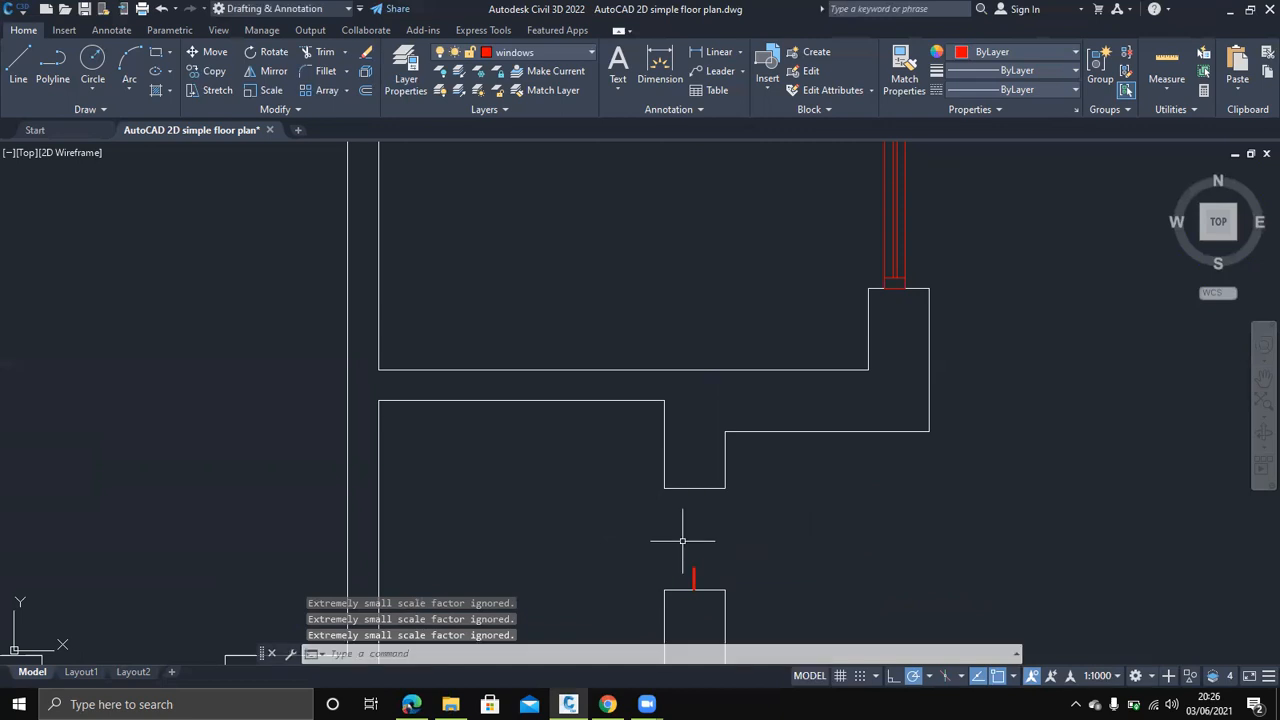
key("ctrl+z")
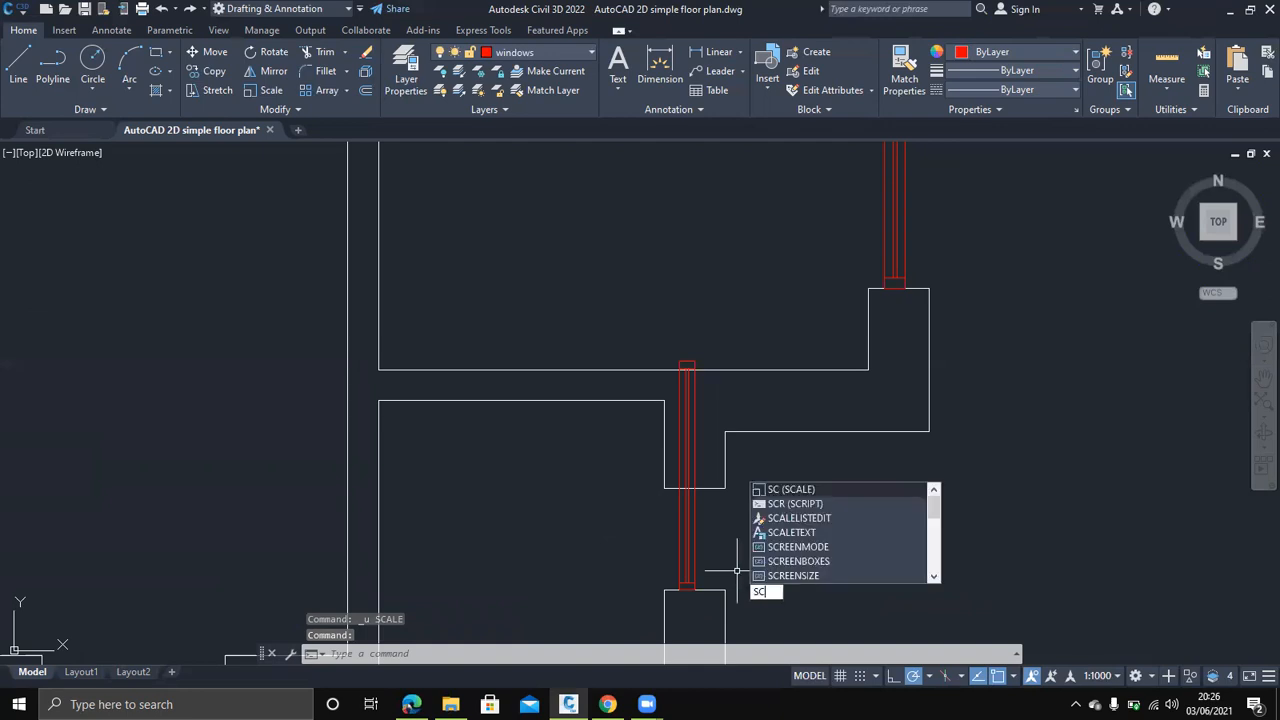
Scale the window at the narrow east opening down about its lower-right corner, picking the factor on screen
key("Return")
left_click(714, 569)
left_click(660, 571)
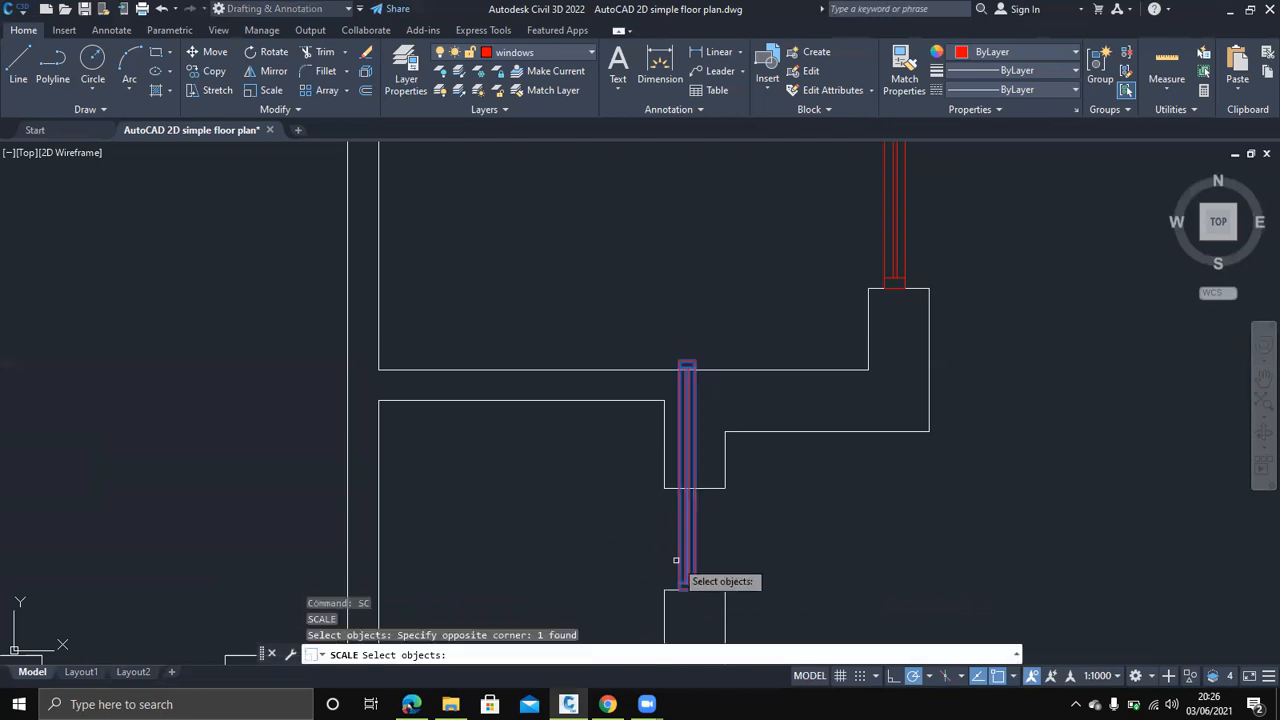
key("Return")
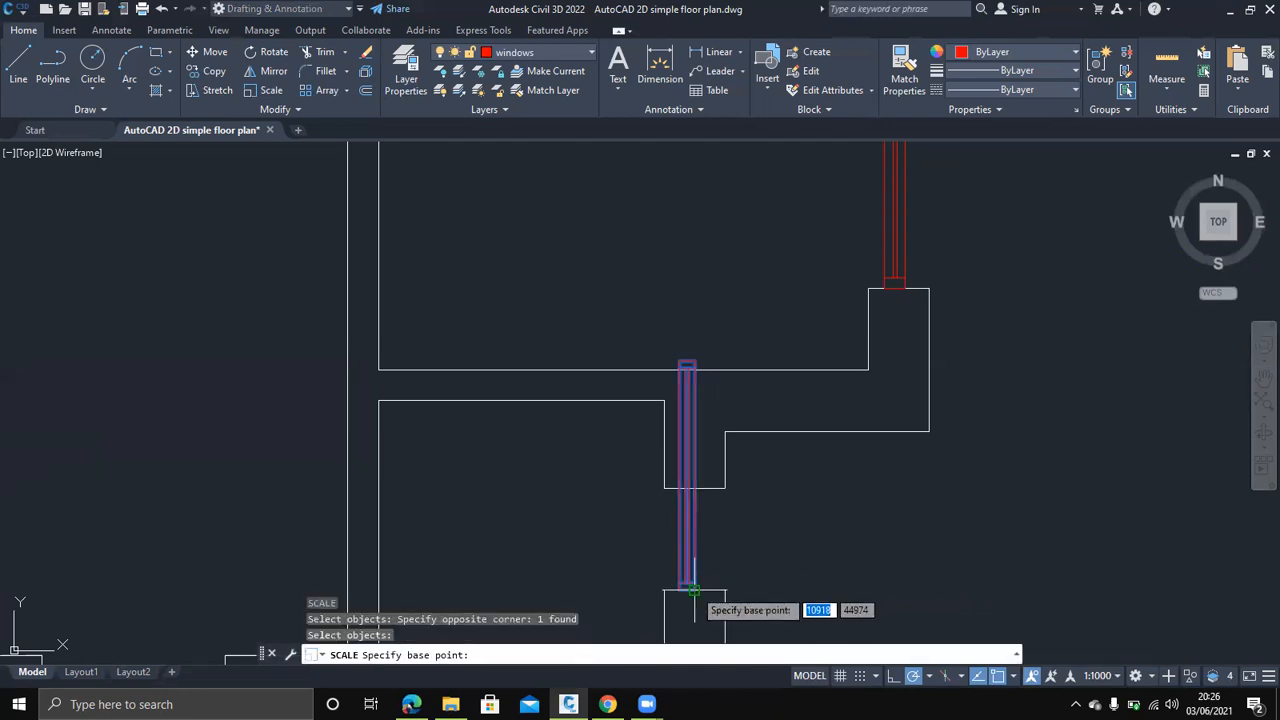
left_click(692, 588)
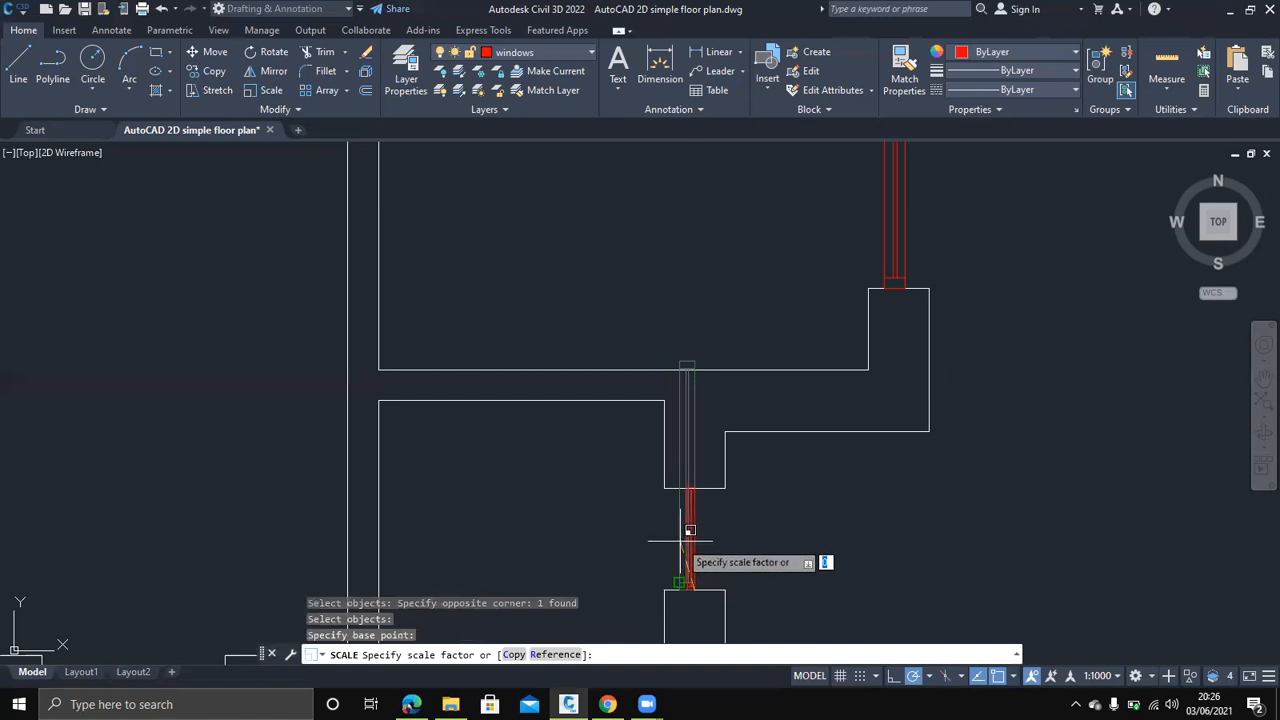
left_click(680, 541)
scroll(680, 534, "up", 5)
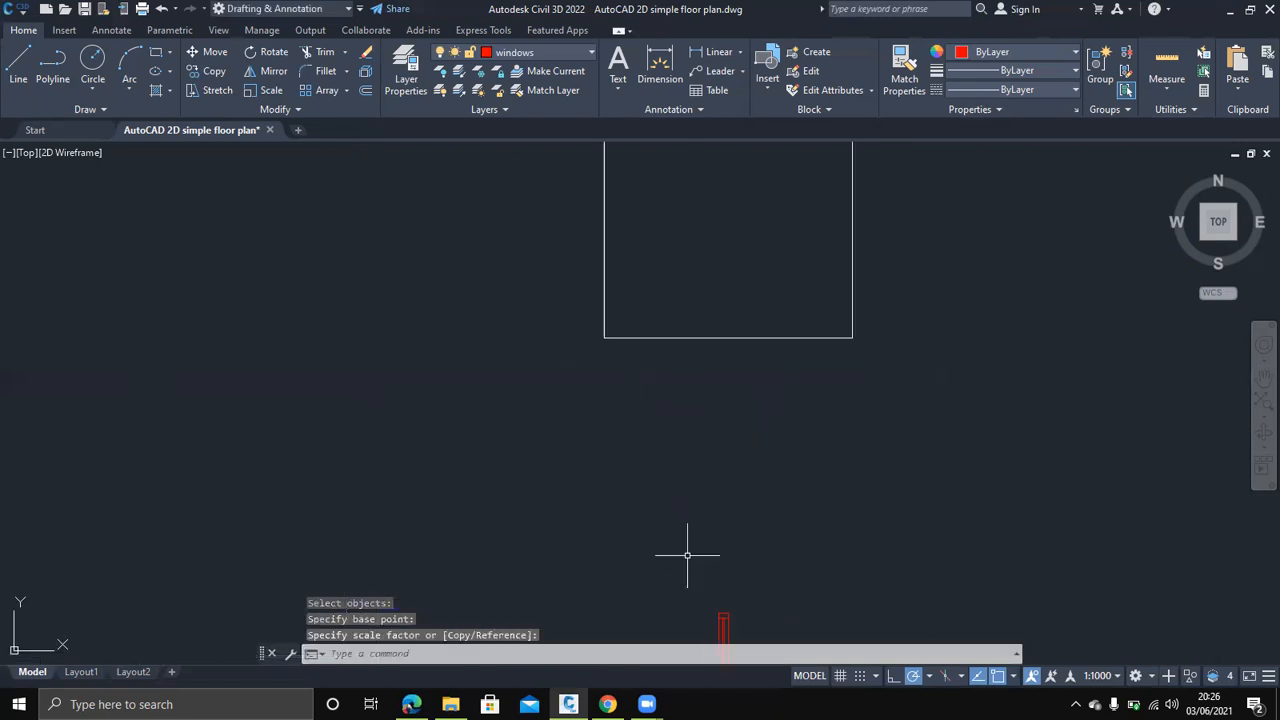
middle_click_drag(808, 566, 823, 448)
type("s")
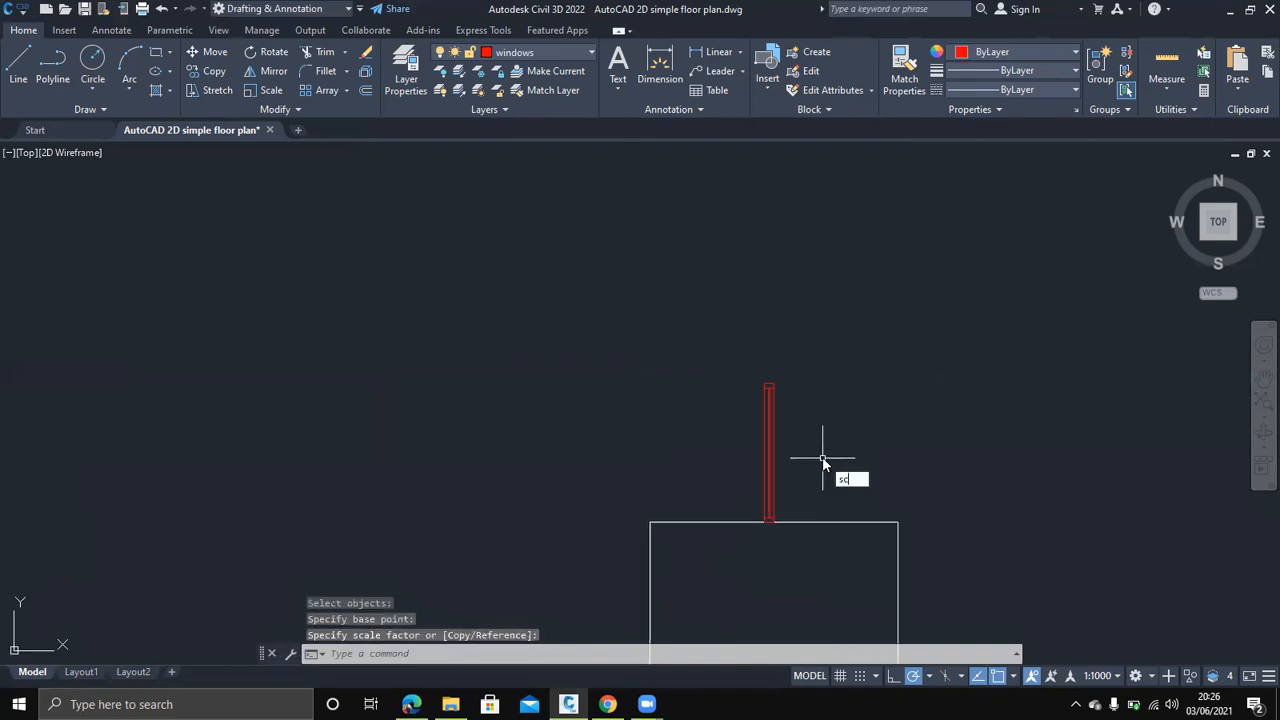
type("c")
key("Return")
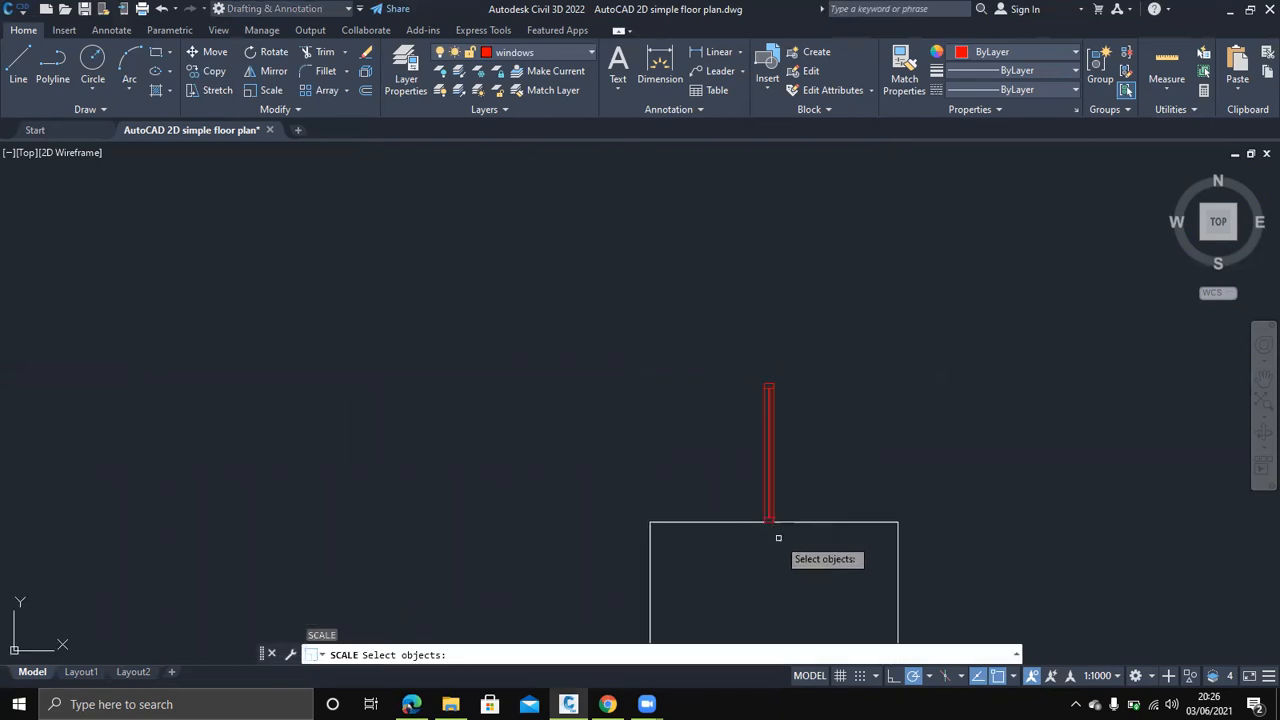
scroll(778, 528, "down", 1)
scroll(778, 528, "up", 3)
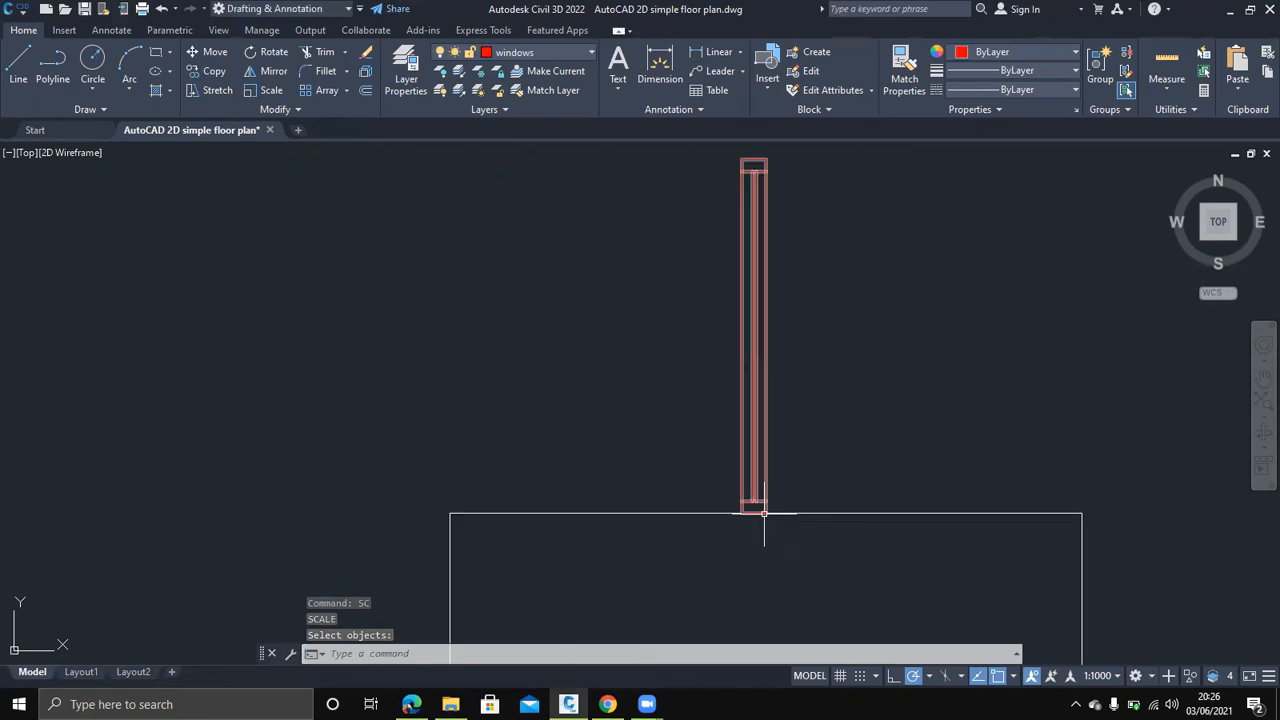
Scale the undersized window at the narrow east opening about its lower-right corner up to the height of the opening
type("sc")
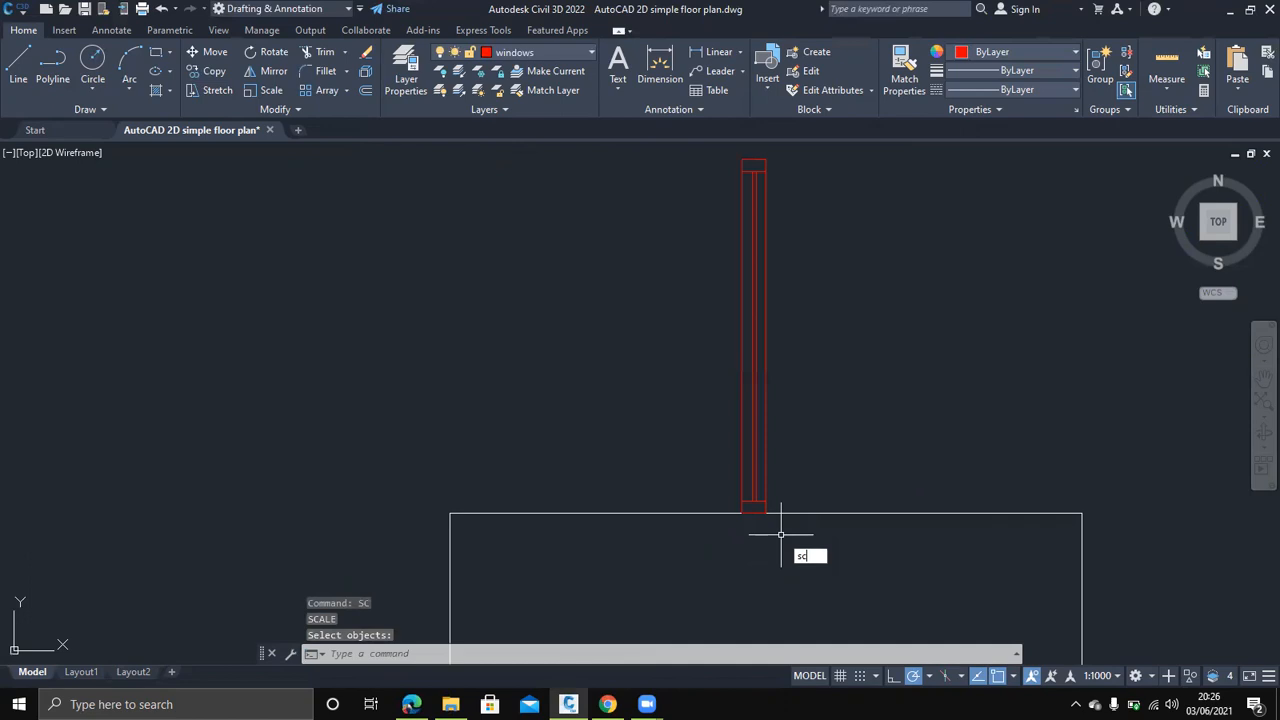
key("BackSpace")
key("BackSpace")
left_click(796, 484)
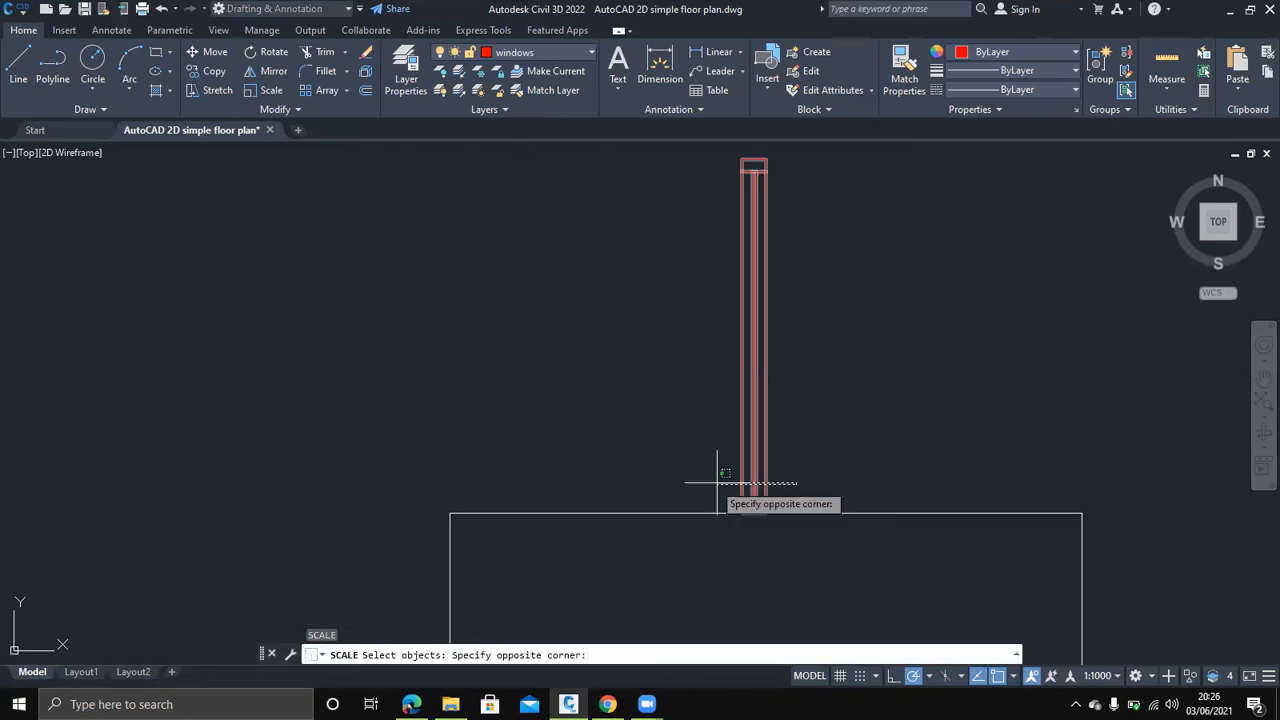
left_click(717, 482)
key("Return")
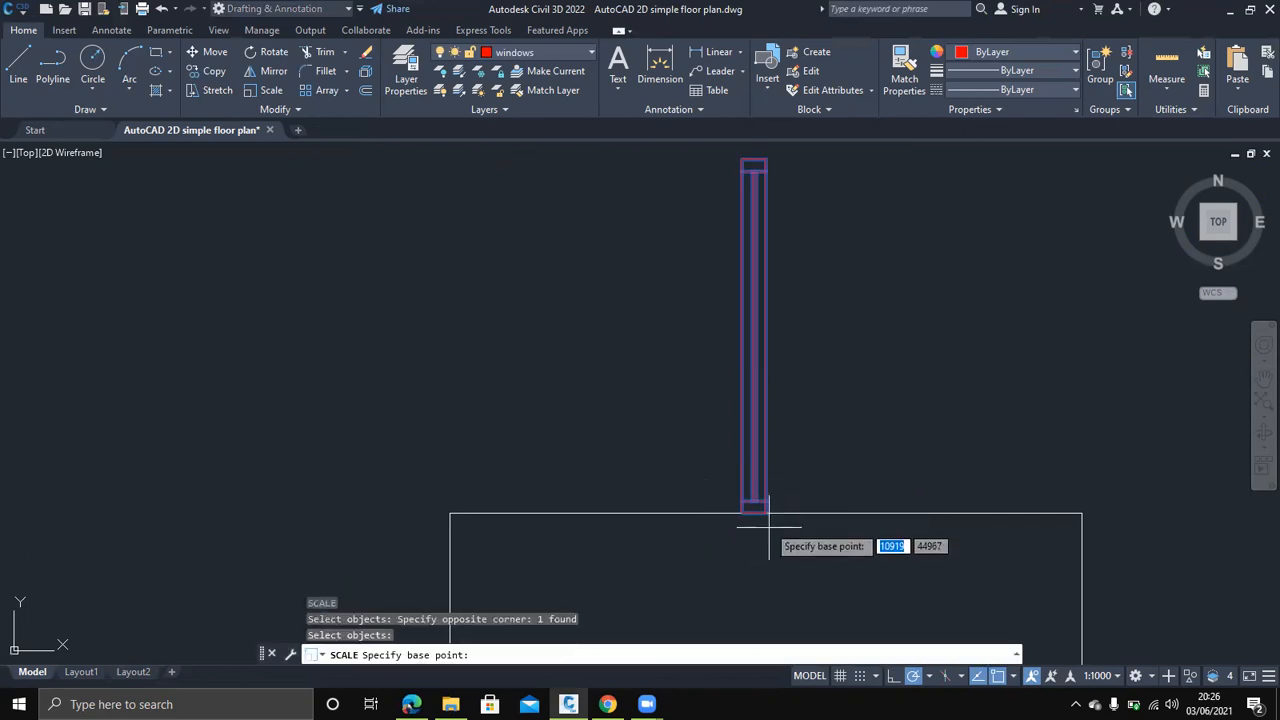
left_click(767, 511)
scroll(766, 502, "up", 2)
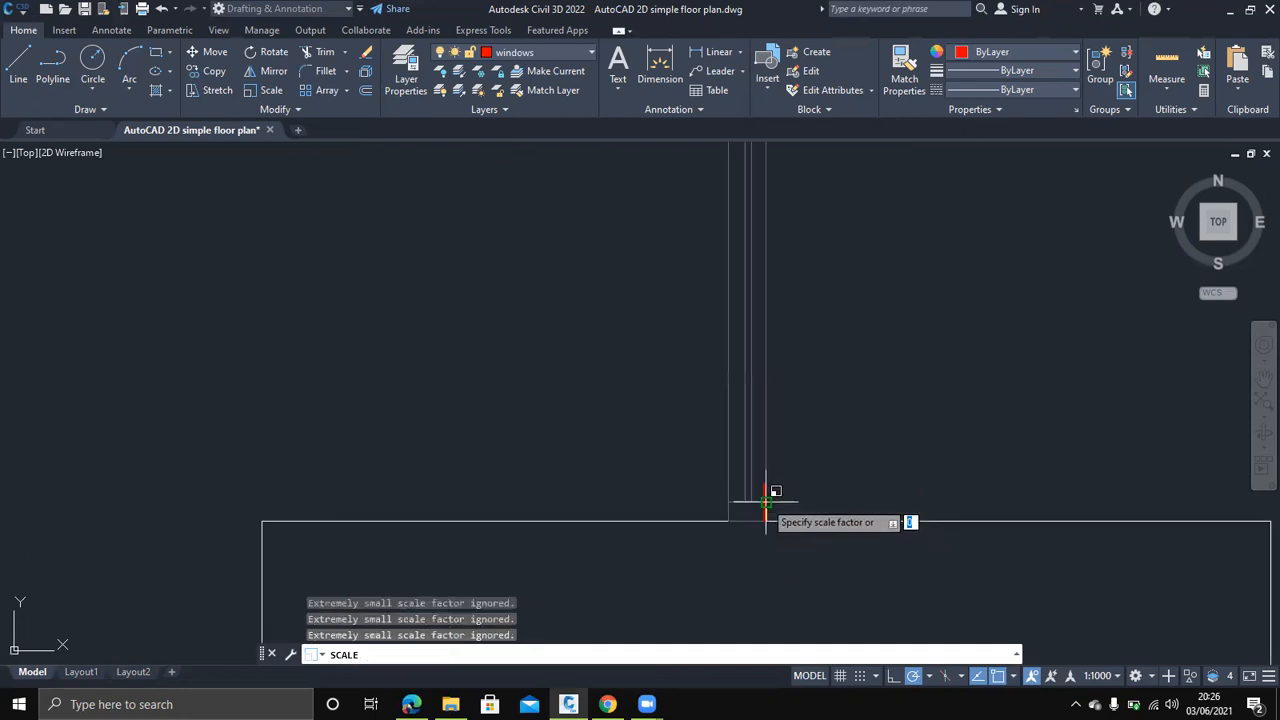
scroll(762, 495, "down", 4)
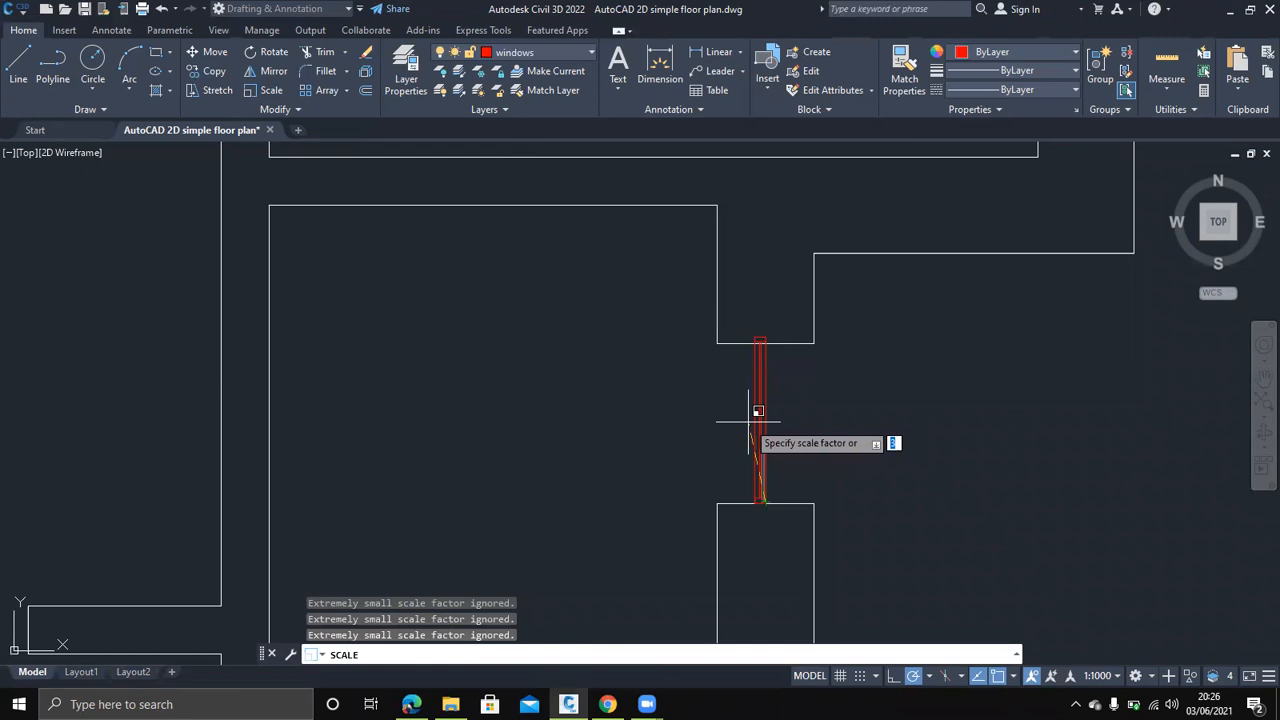
left_click(748, 425)
Delete all spare door and window blocks beside the floor plan and save the drawing
scroll(907, 429, "down", 8)
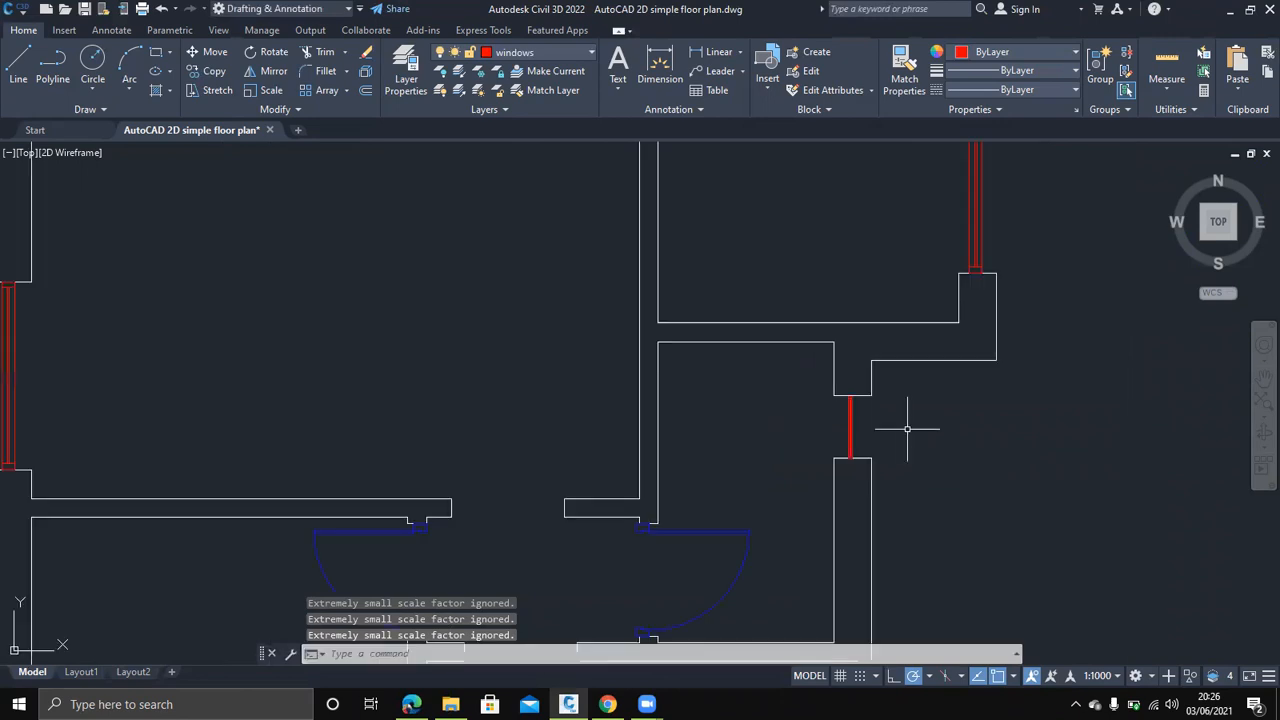
scroll(949, 500, "down", 2)
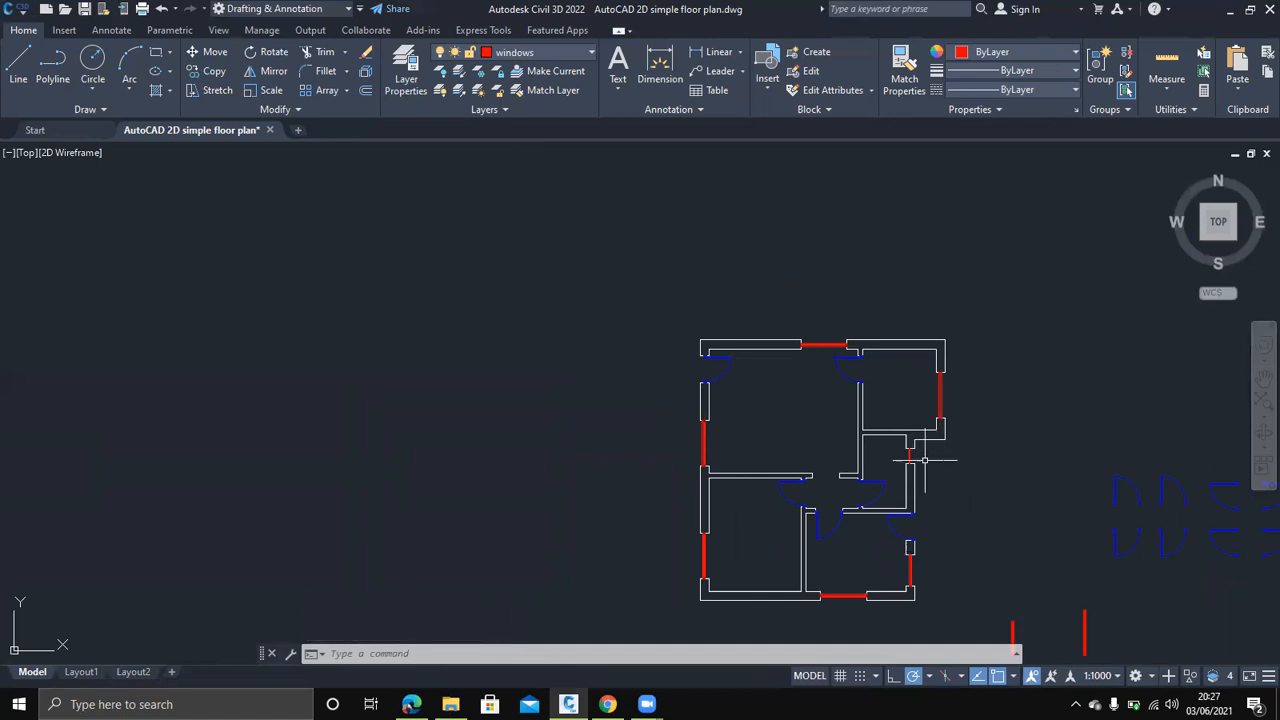
scroll(898, 462, "up", 6)
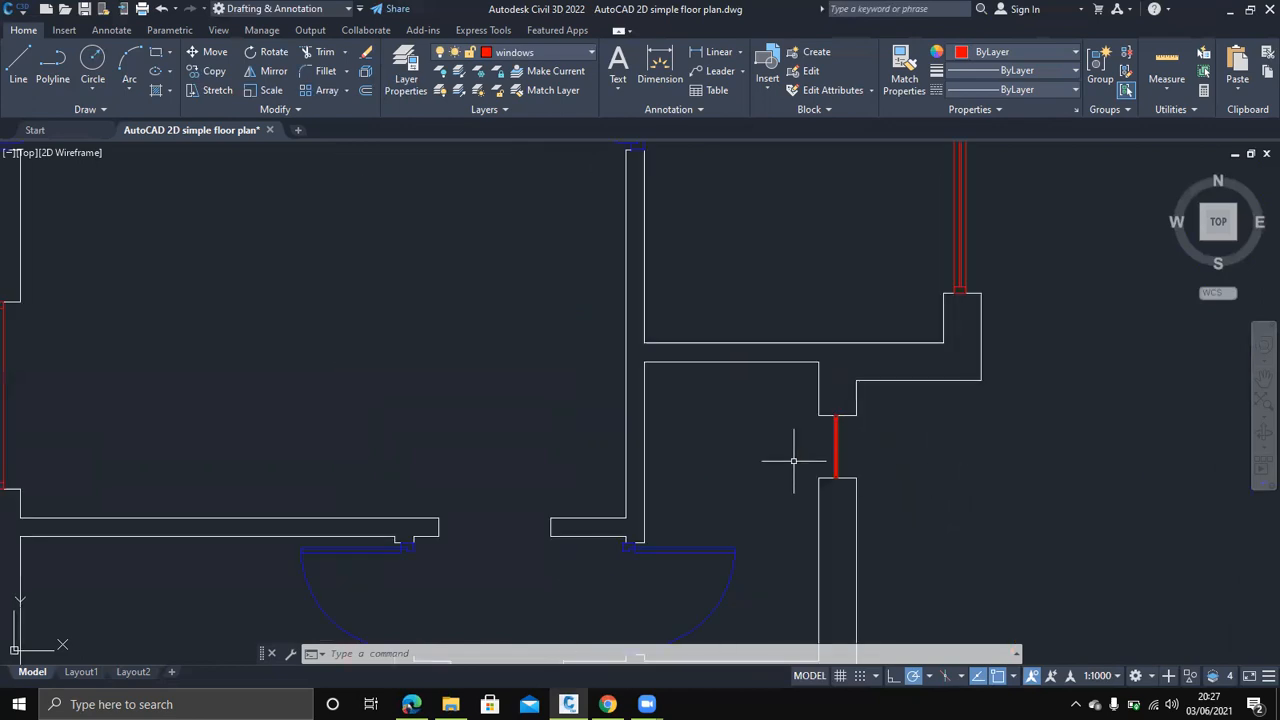
scroll(790, 514, "down", 2)
scroll(790, 515, "down", 3)
middle_click_drag(672, 511, 717, 398)
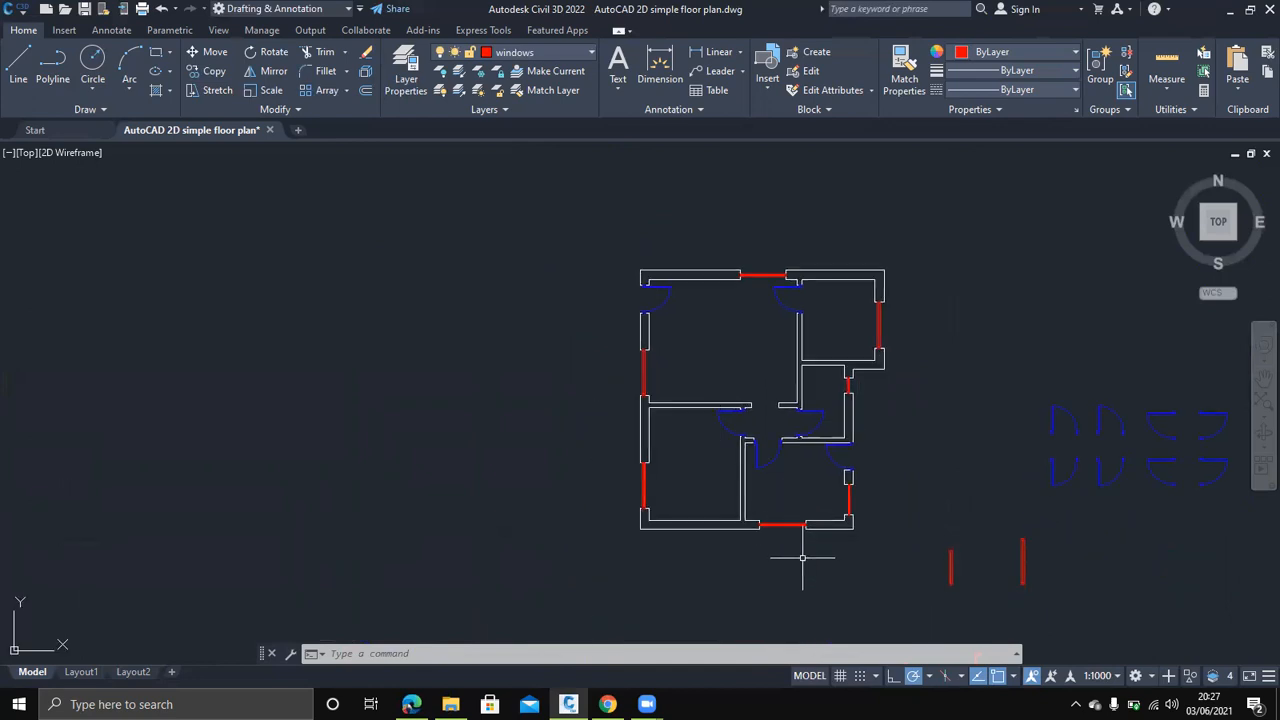
middle_click_drag(1088, 561, 984, 540)
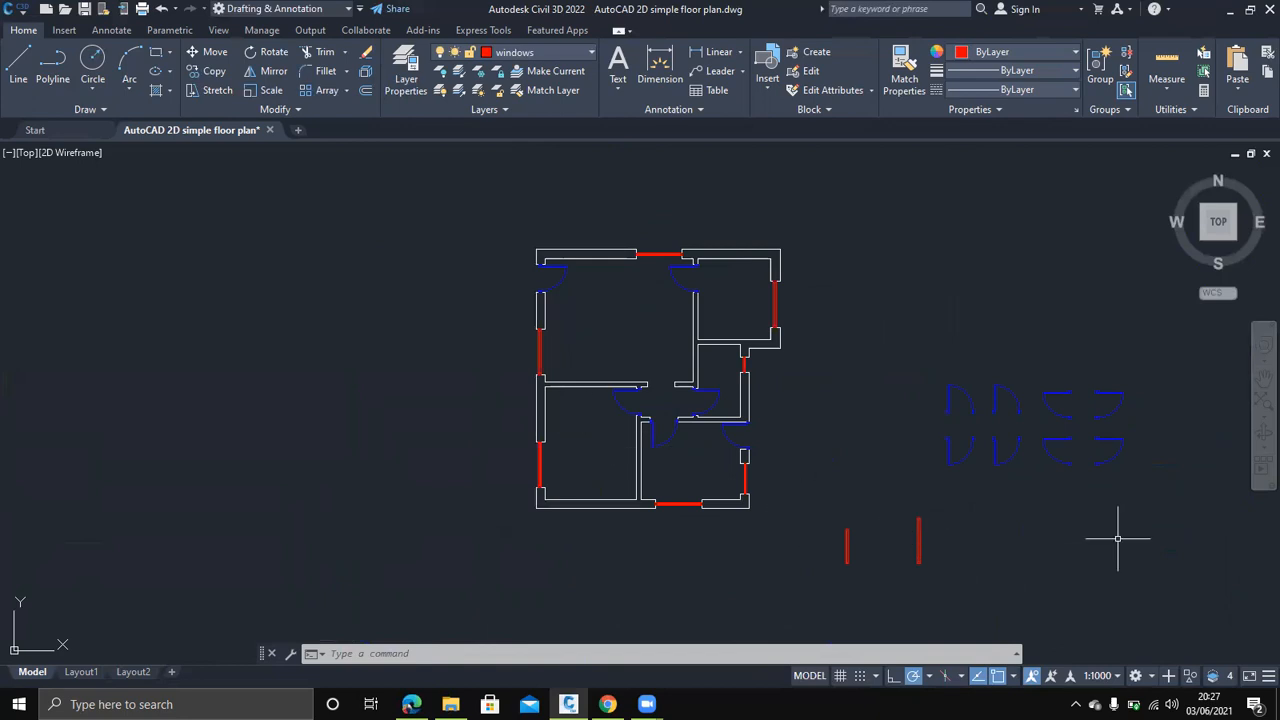
left_click(1147, 592)
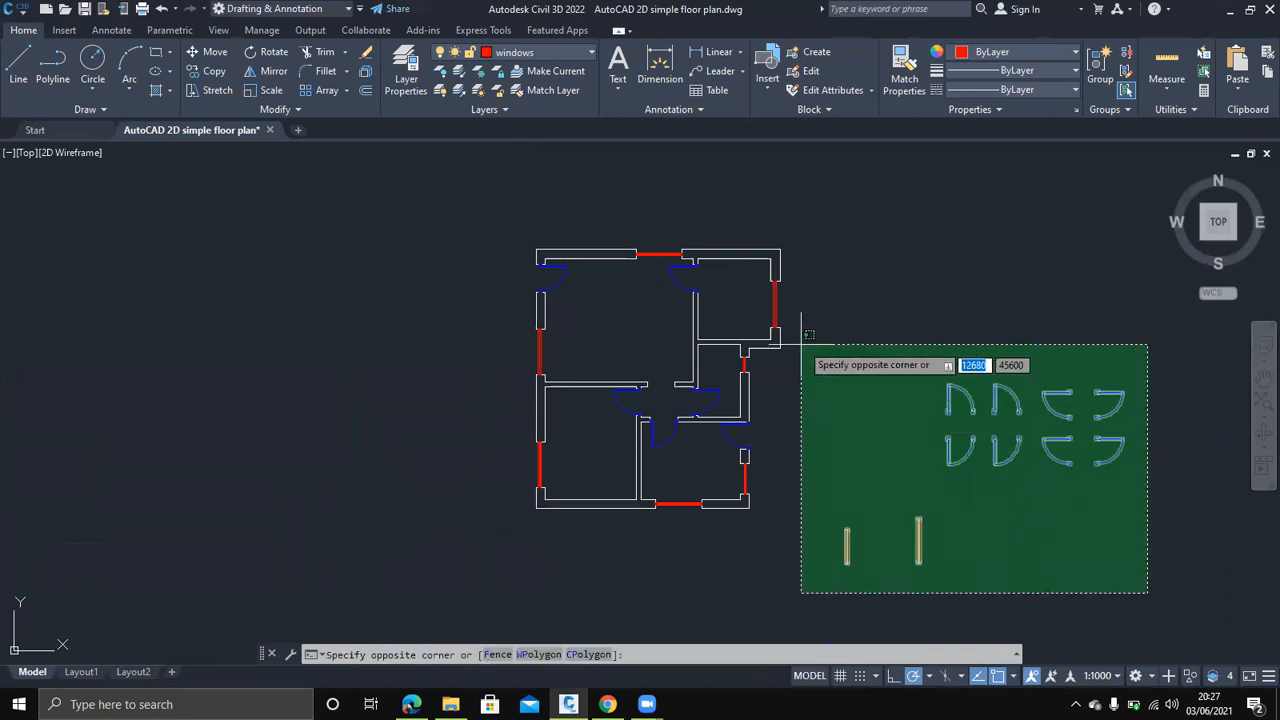
left_click(802, 342)
key("Delete")
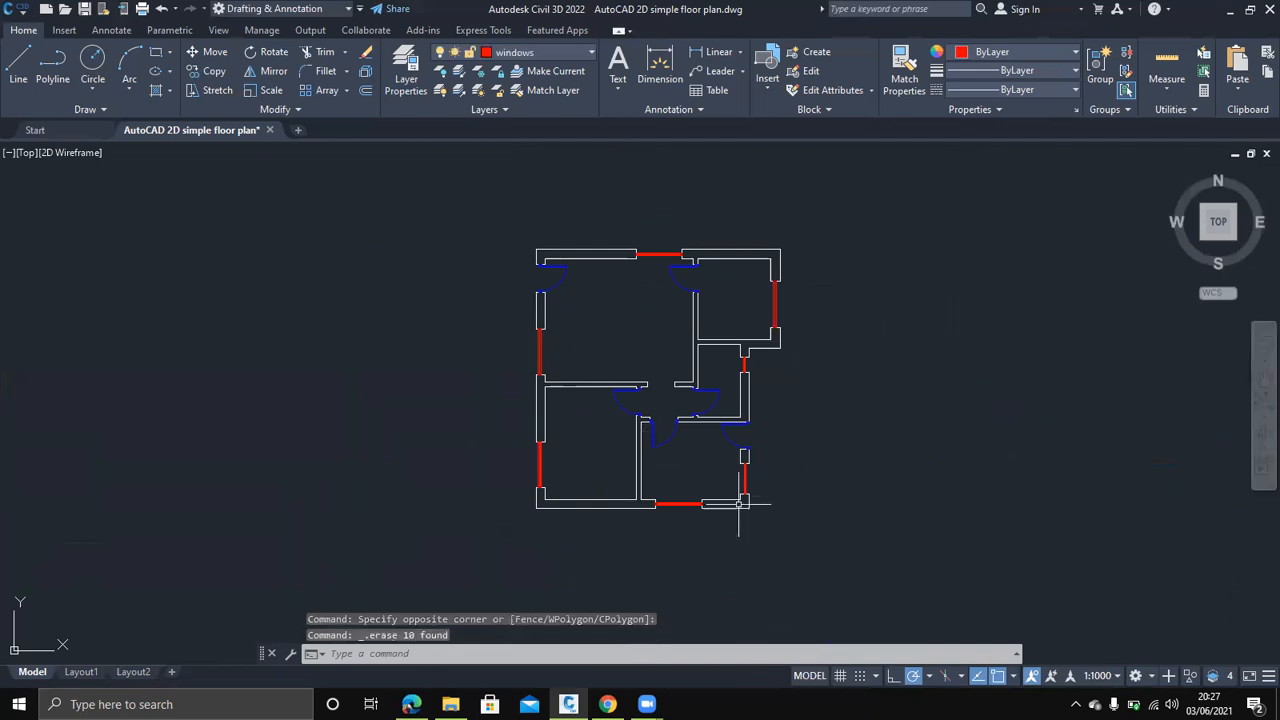
key("ctrl+s")
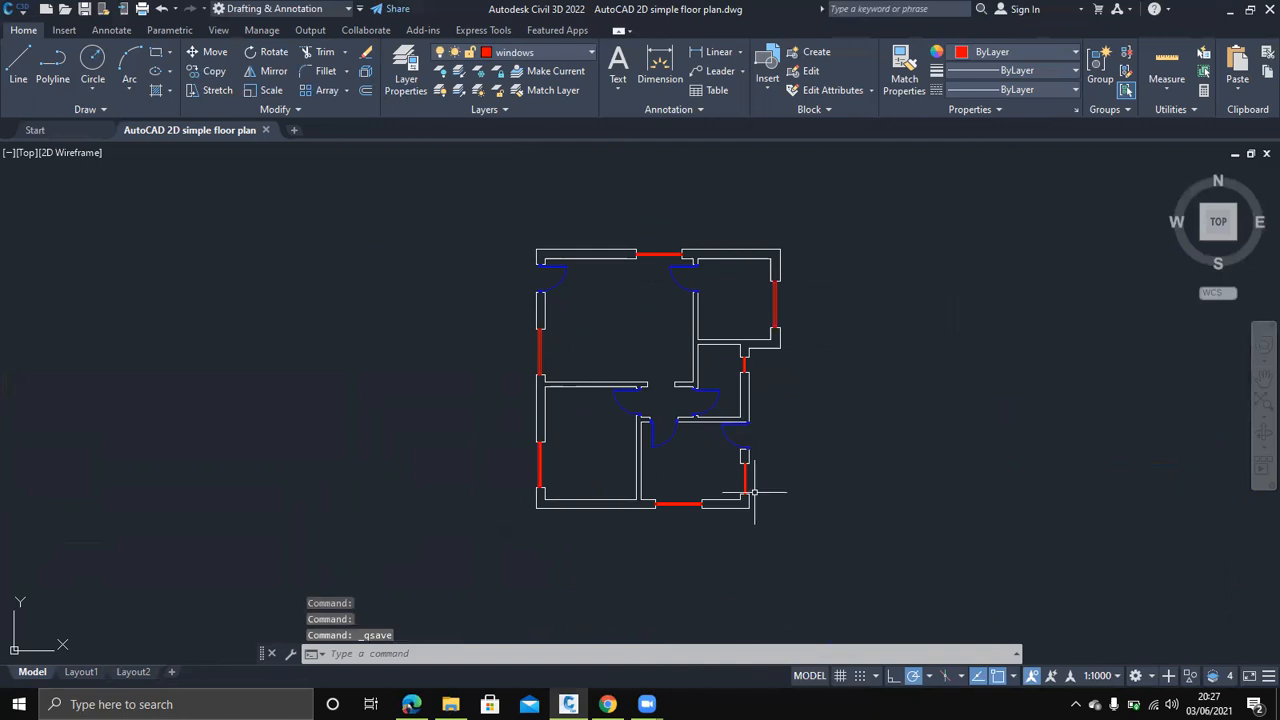
Try to place horizontal single-line text reading "Living Room" in the large upper-left room, with a height of about 670
scroll(754, 492, "up", 2)
middle_click_drag(773, 412, 815, 515)
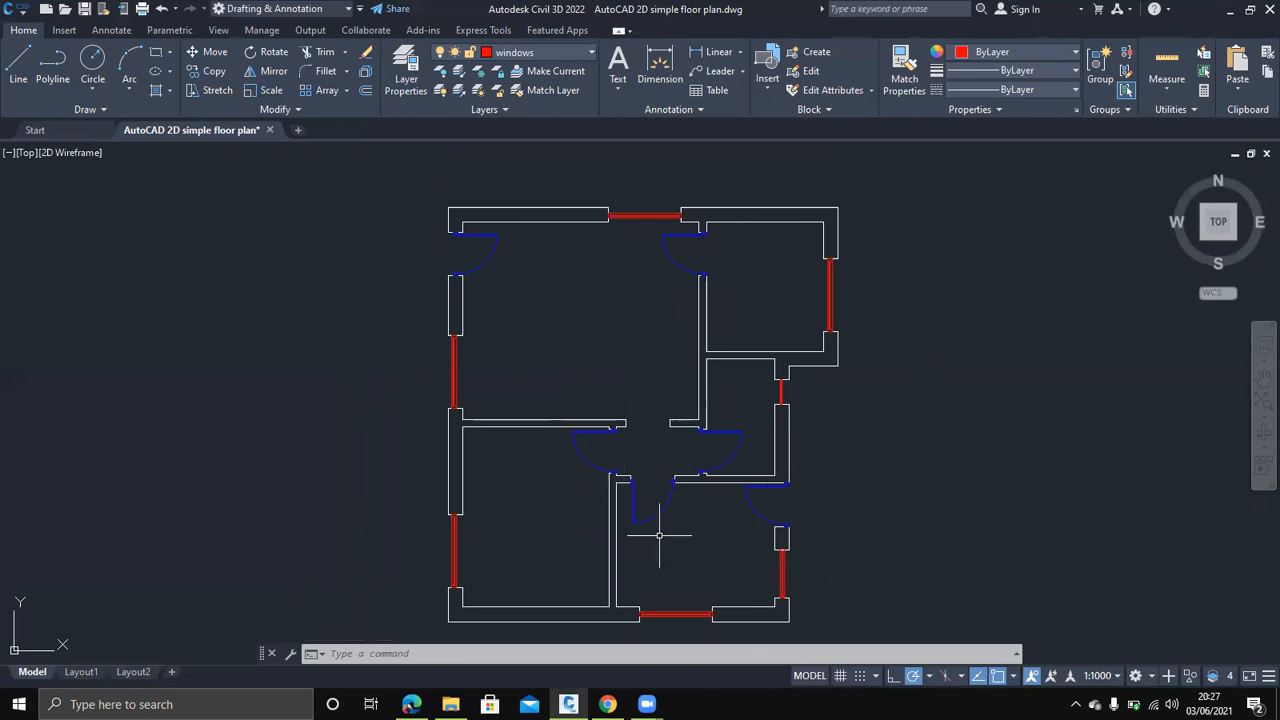
middle_click_drag(663, 529, 671, 503)
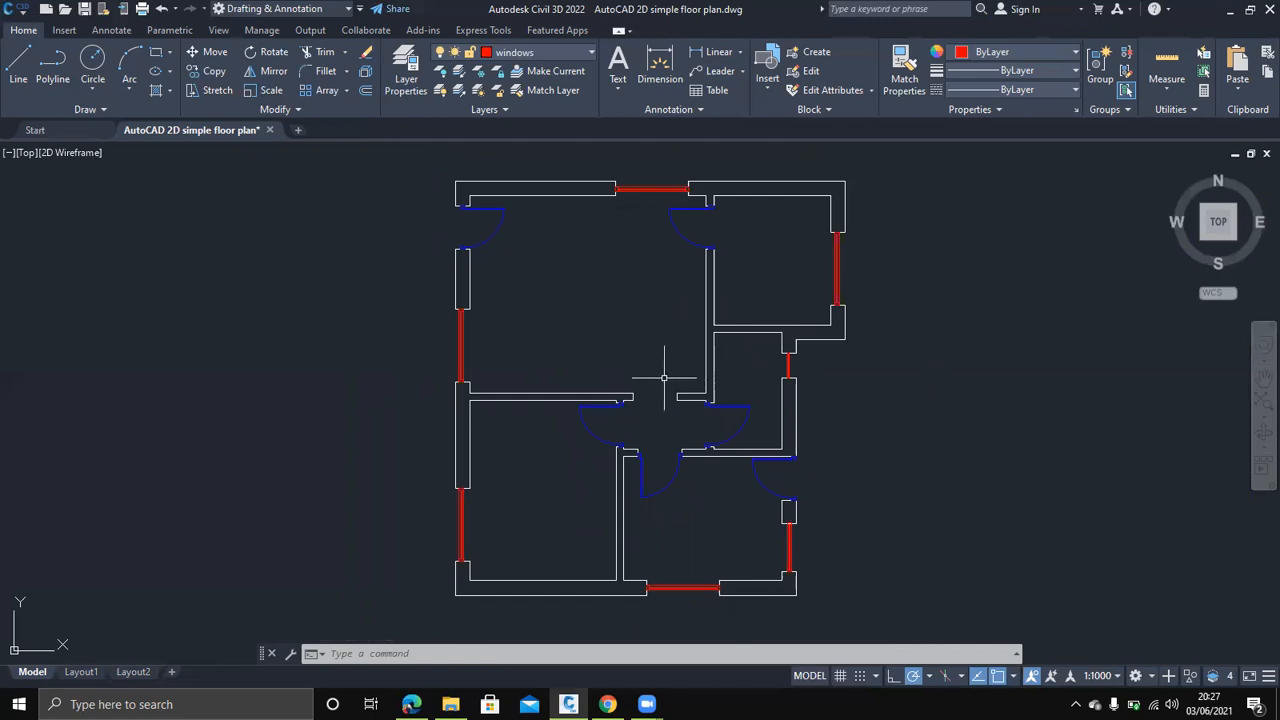
left_click(618, 65)
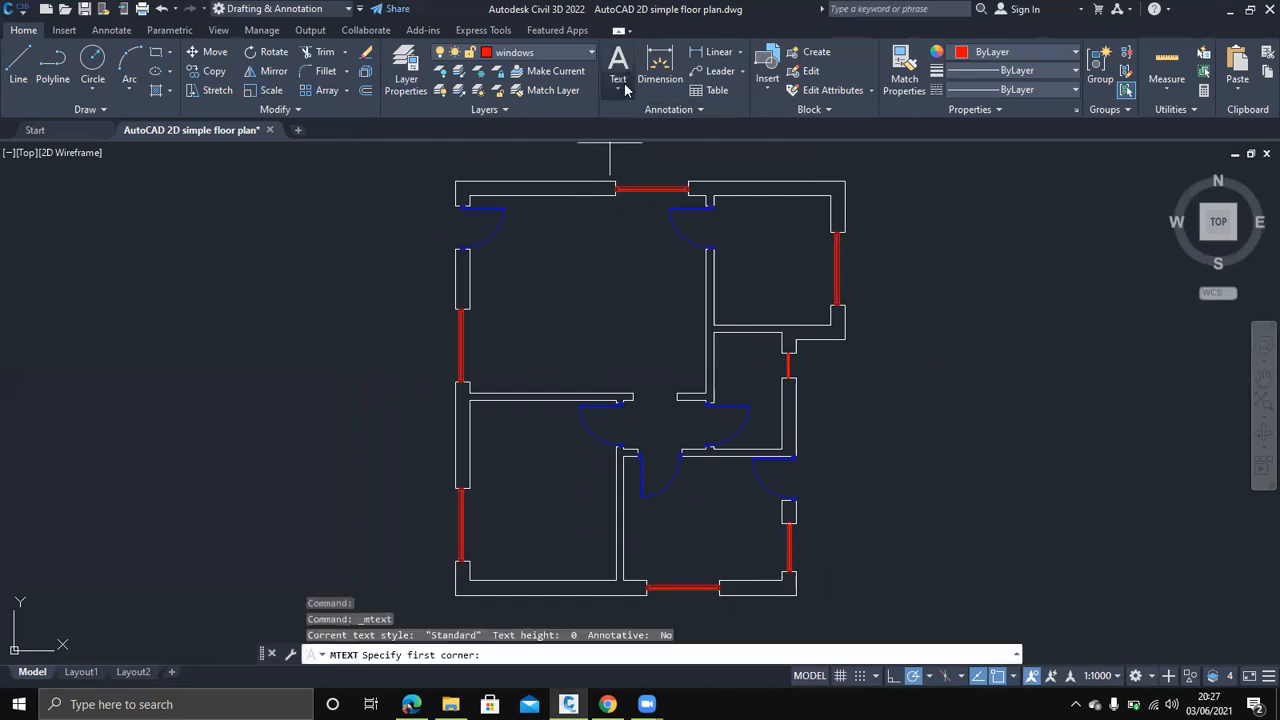
left_click(620, 88)
left_click(640, 150)
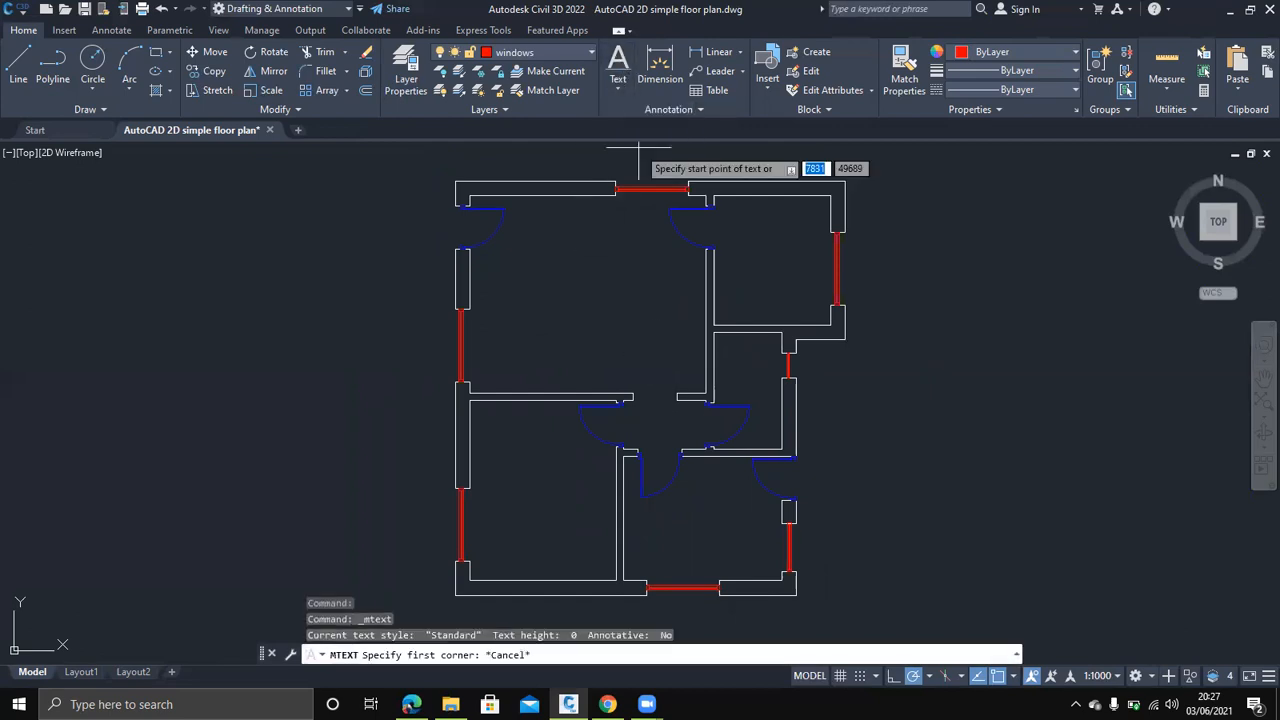
left_click(514, 300)
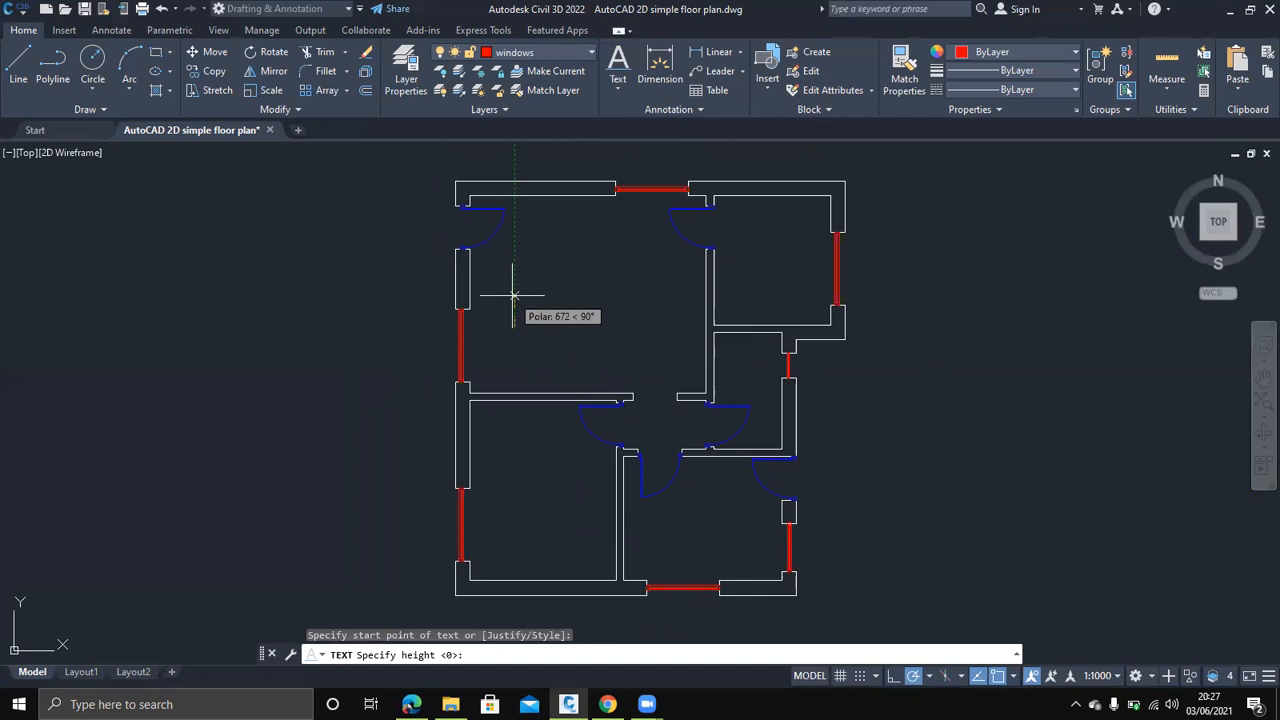
left_click(514, 296)
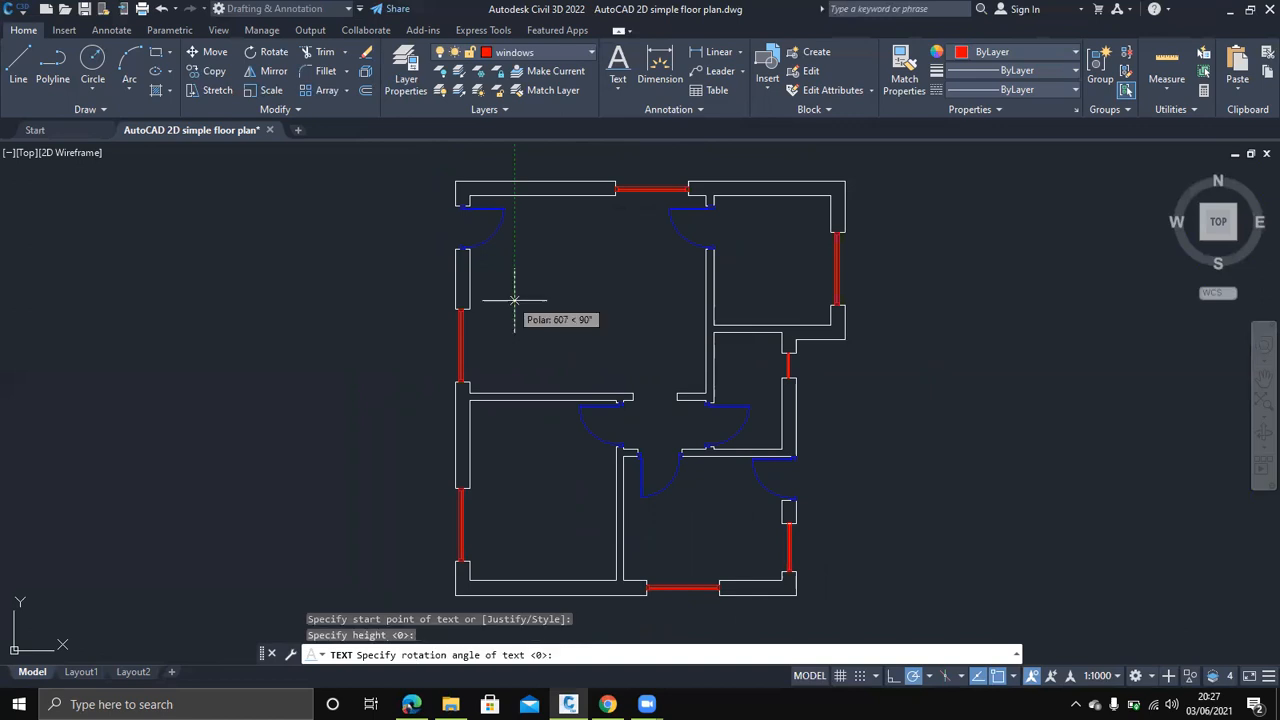
left_click(583, 324)
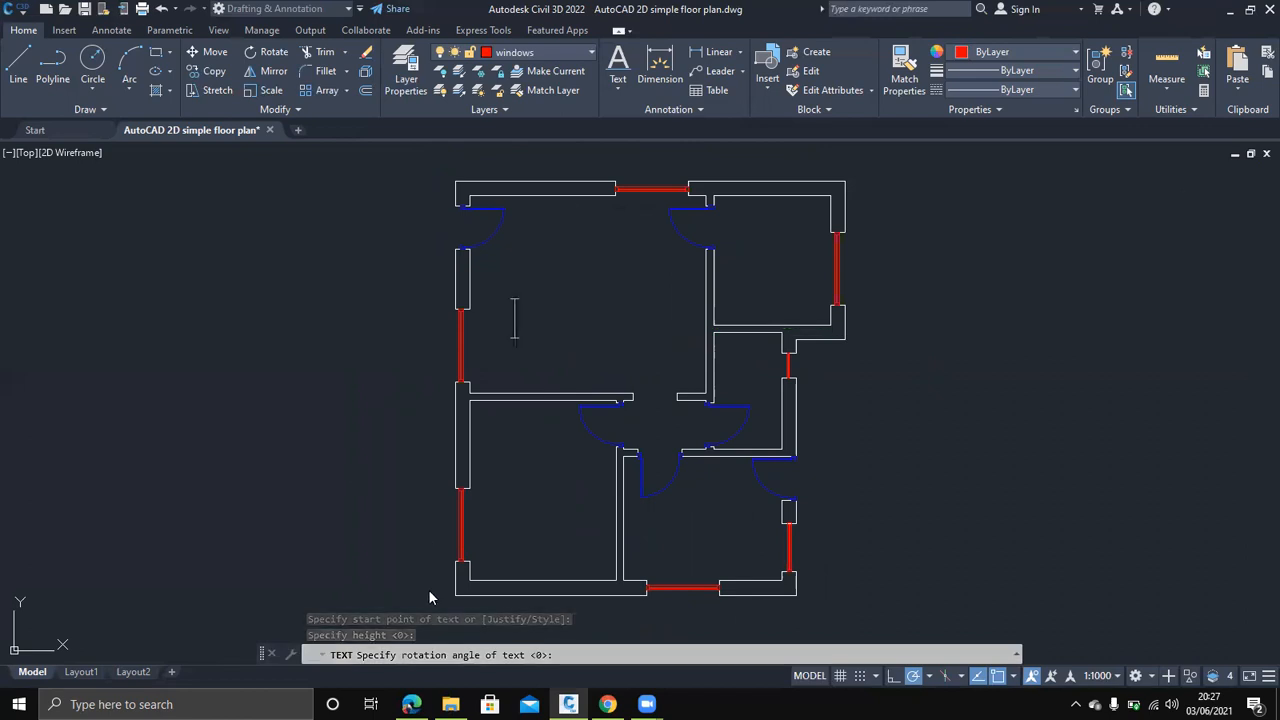
type("Liv")
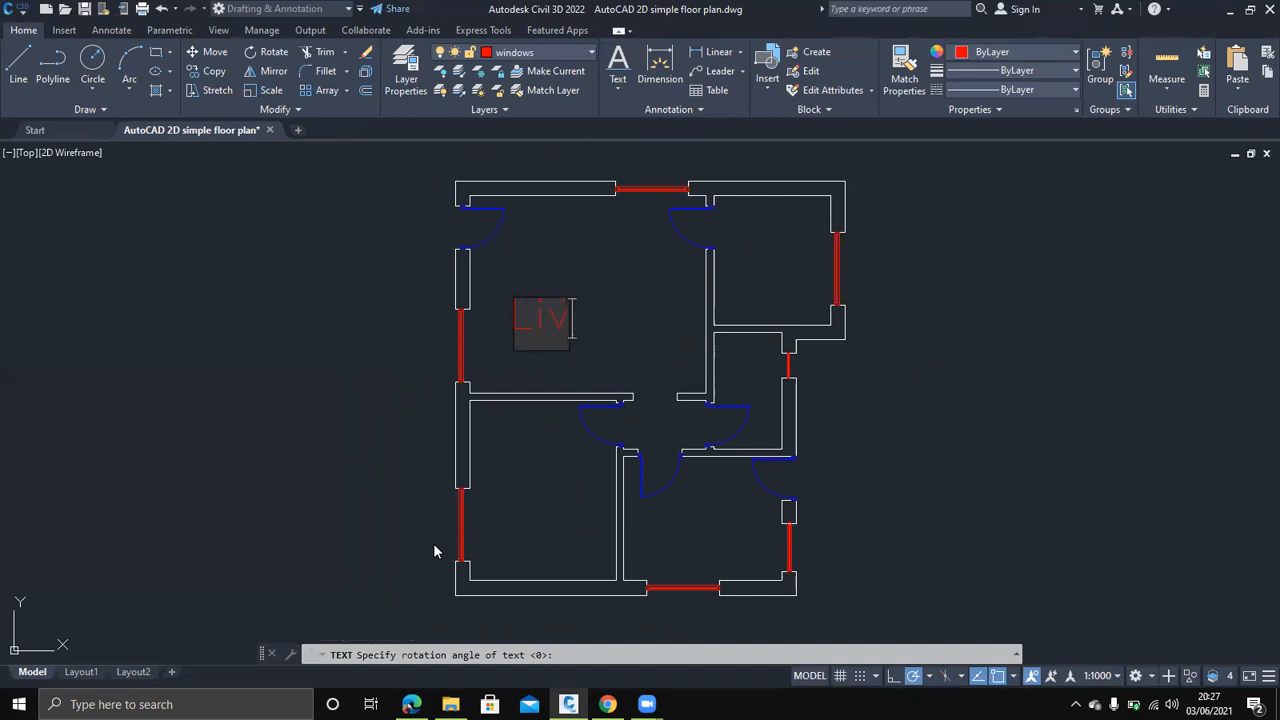
type("ing Room")
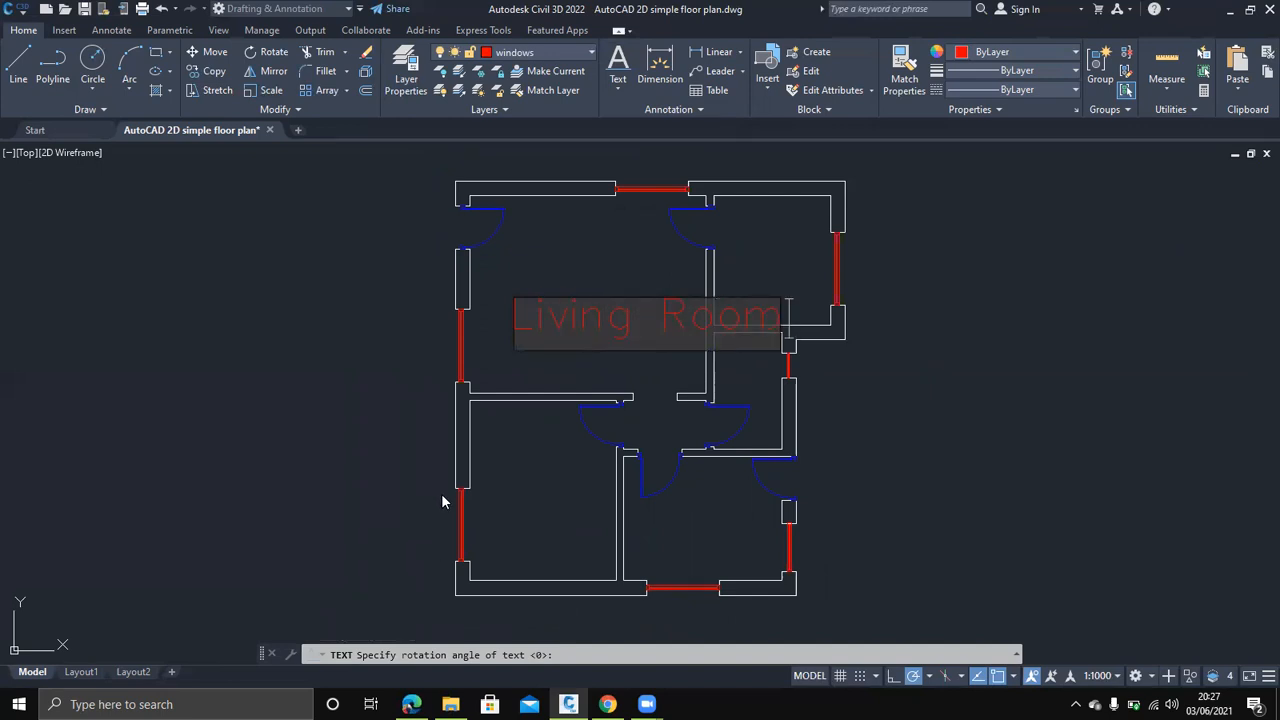
key("Escape")
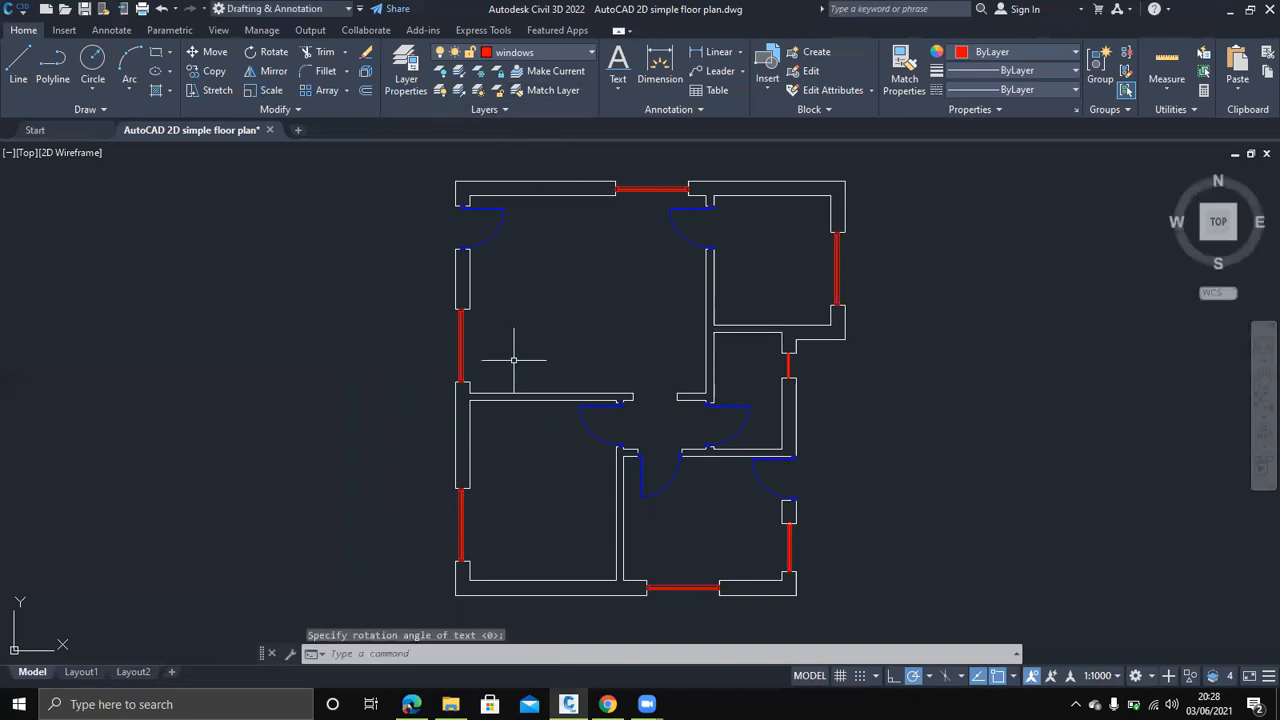
Place horizontal single-line text reading "Living room" in the large upper-left room, with a height of about 360
left_click(619, 86)
left_click(641, 150)
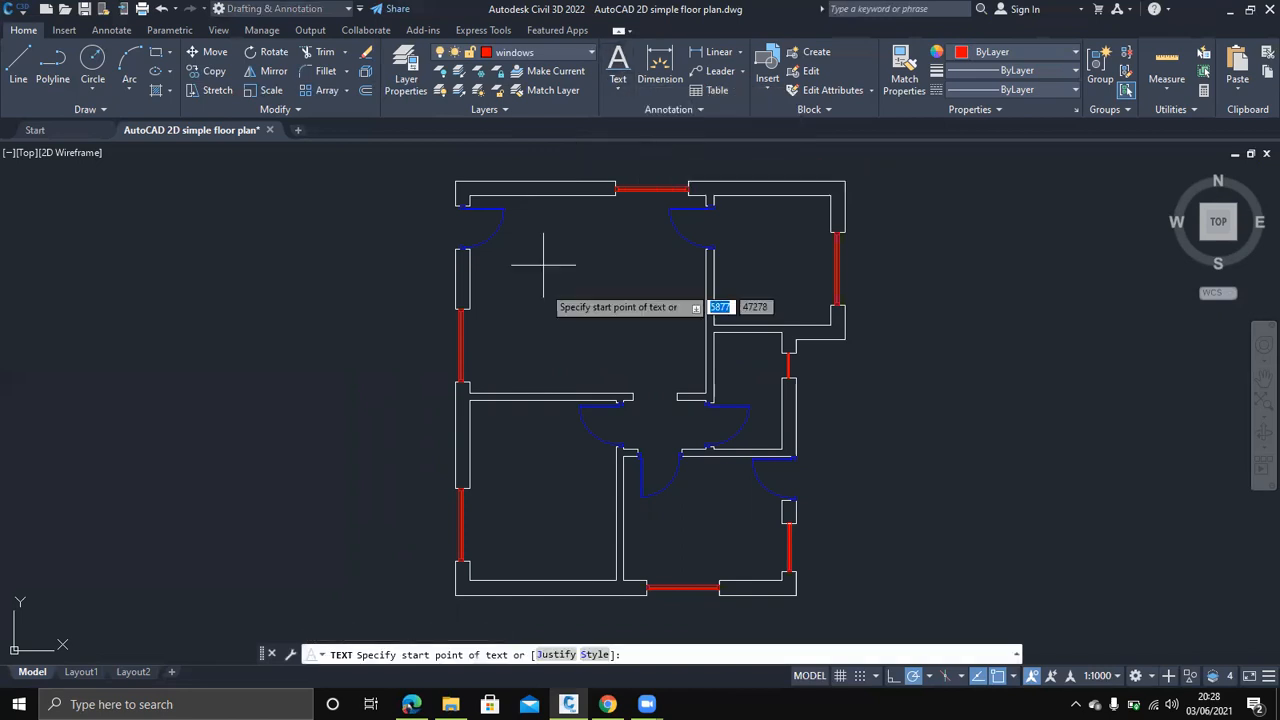
scroll(505, 323, "up", 4)
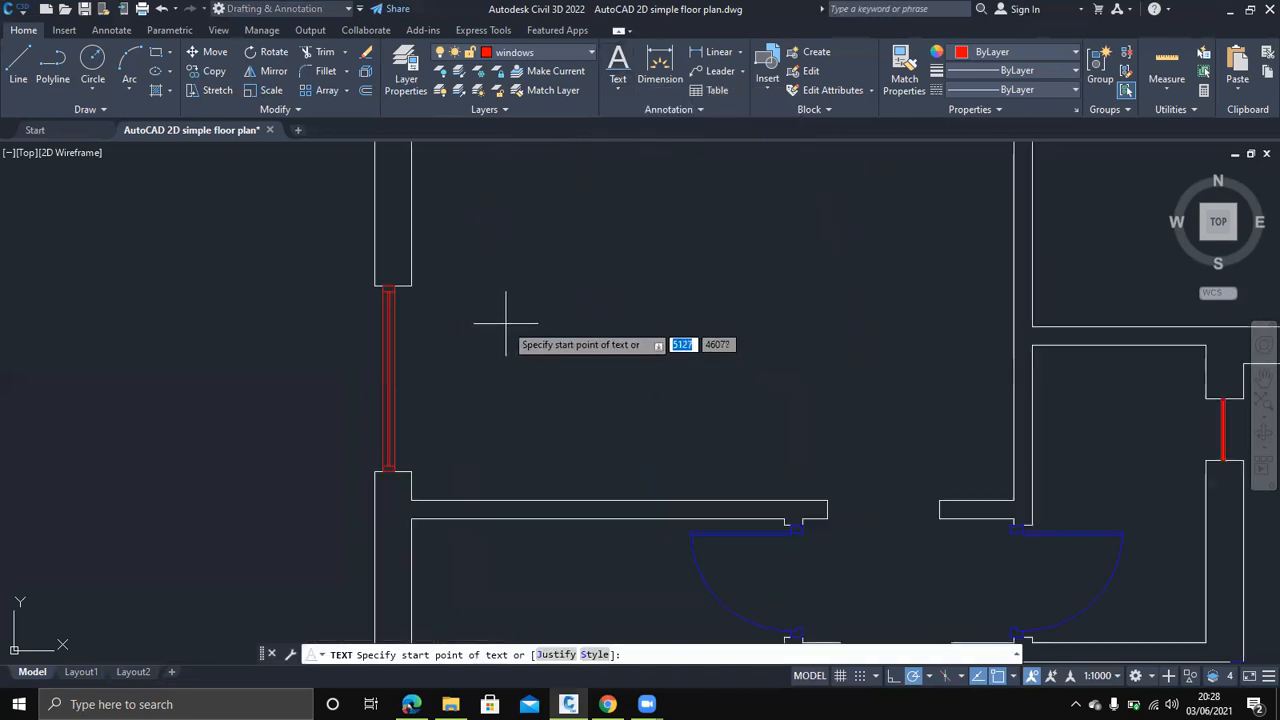
left_click(489, 251)
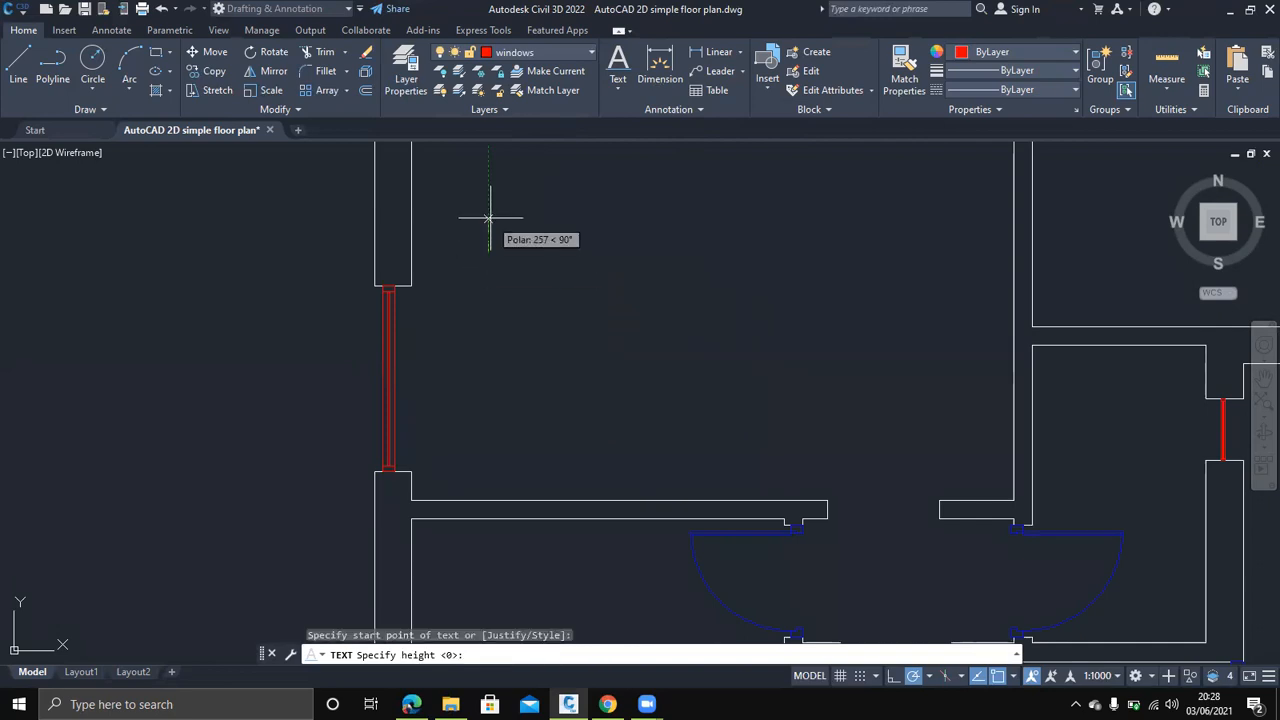
left_click(489, 208)
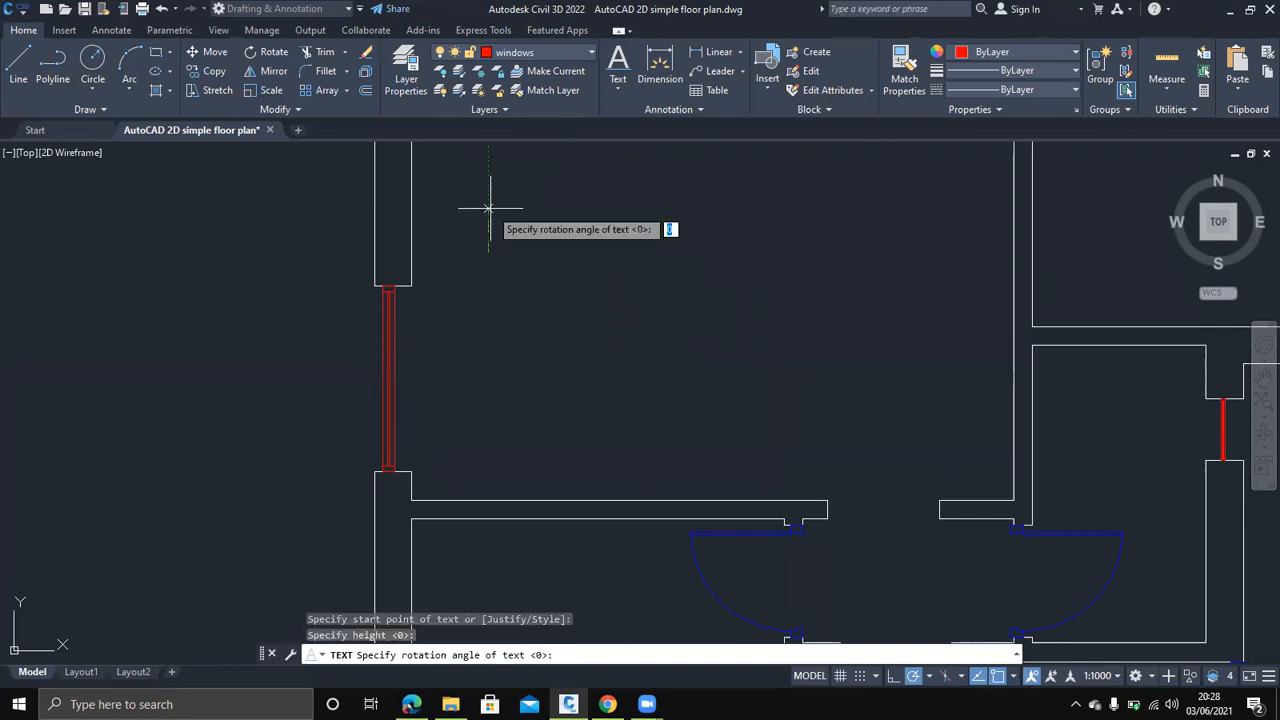
left_click(533, 253)
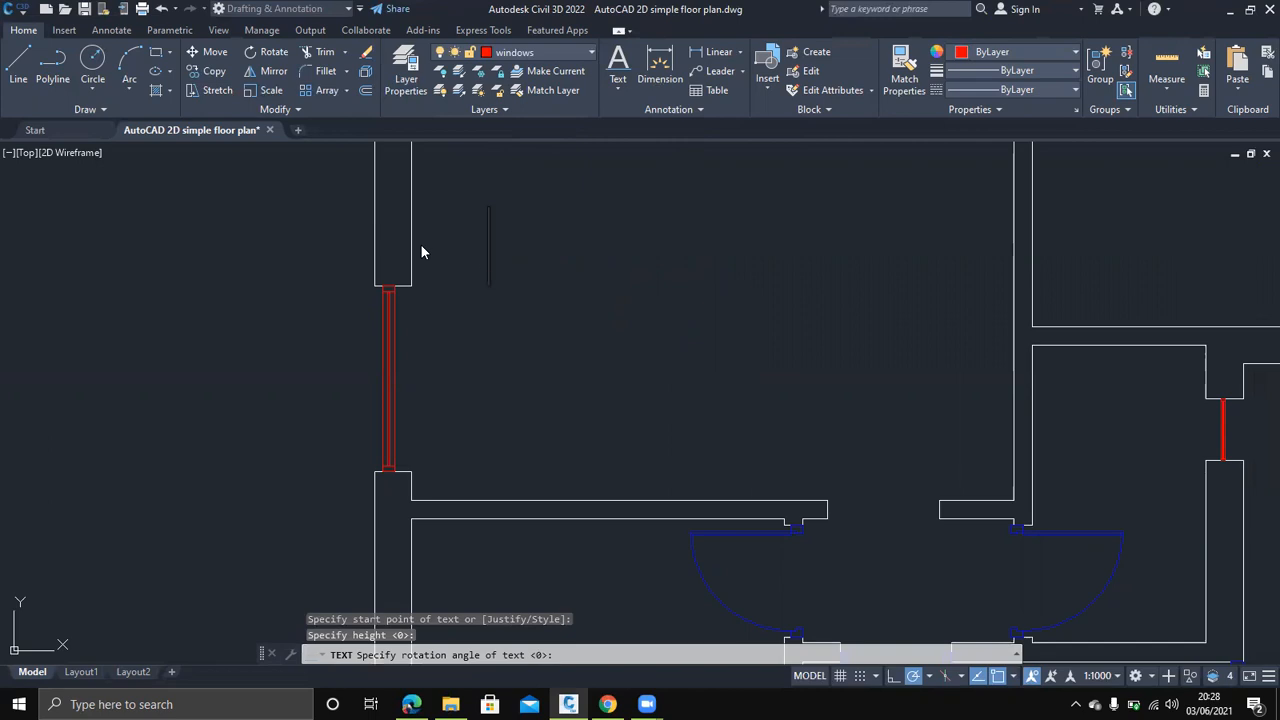
type("Li")
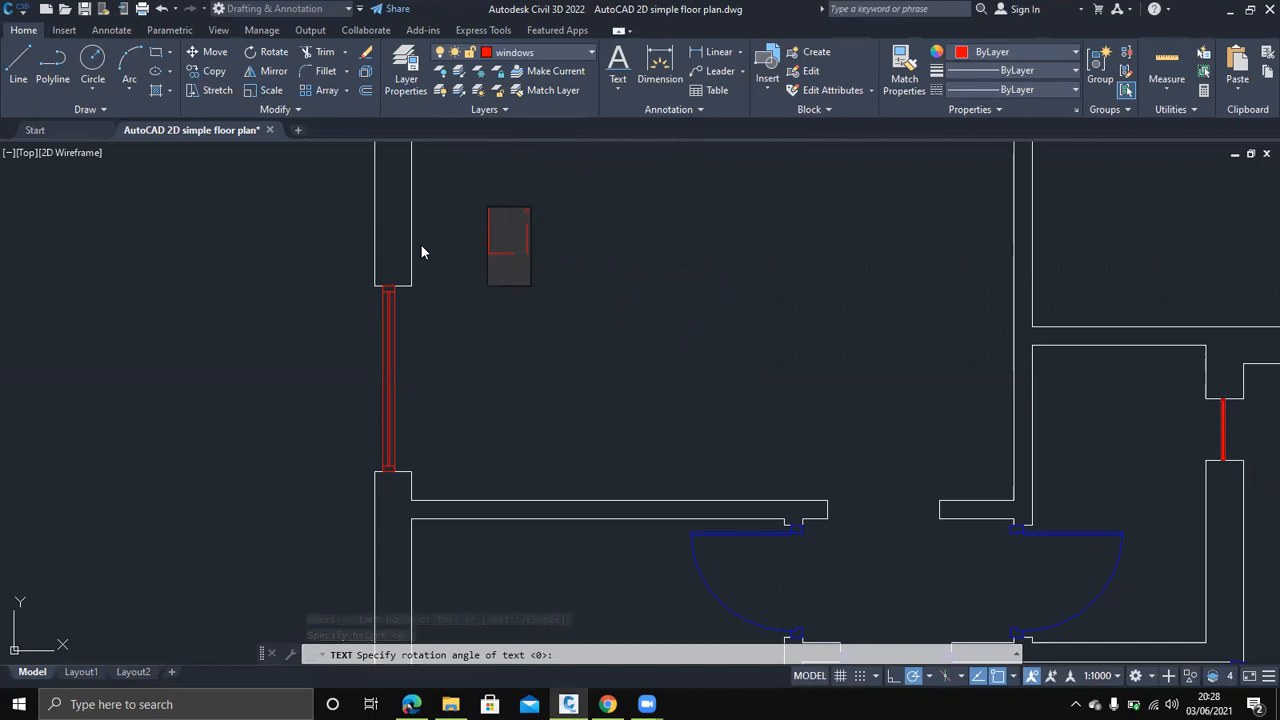
type("v")
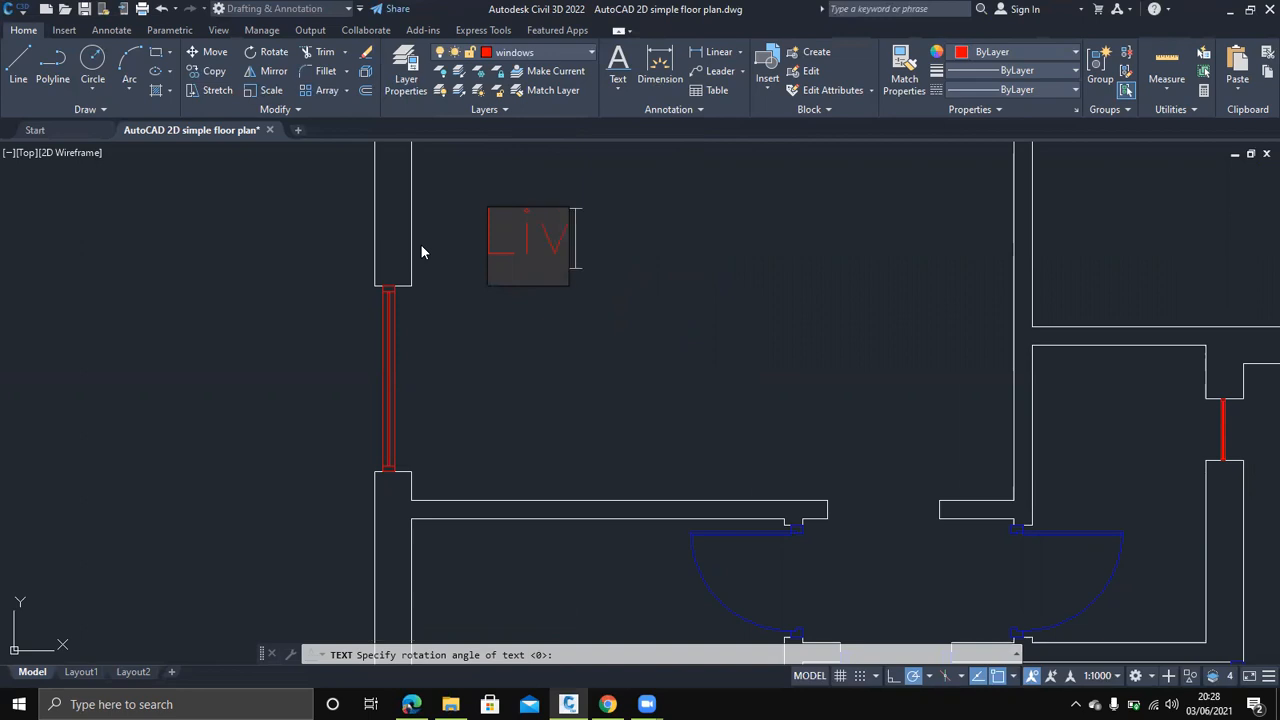
type("ing")
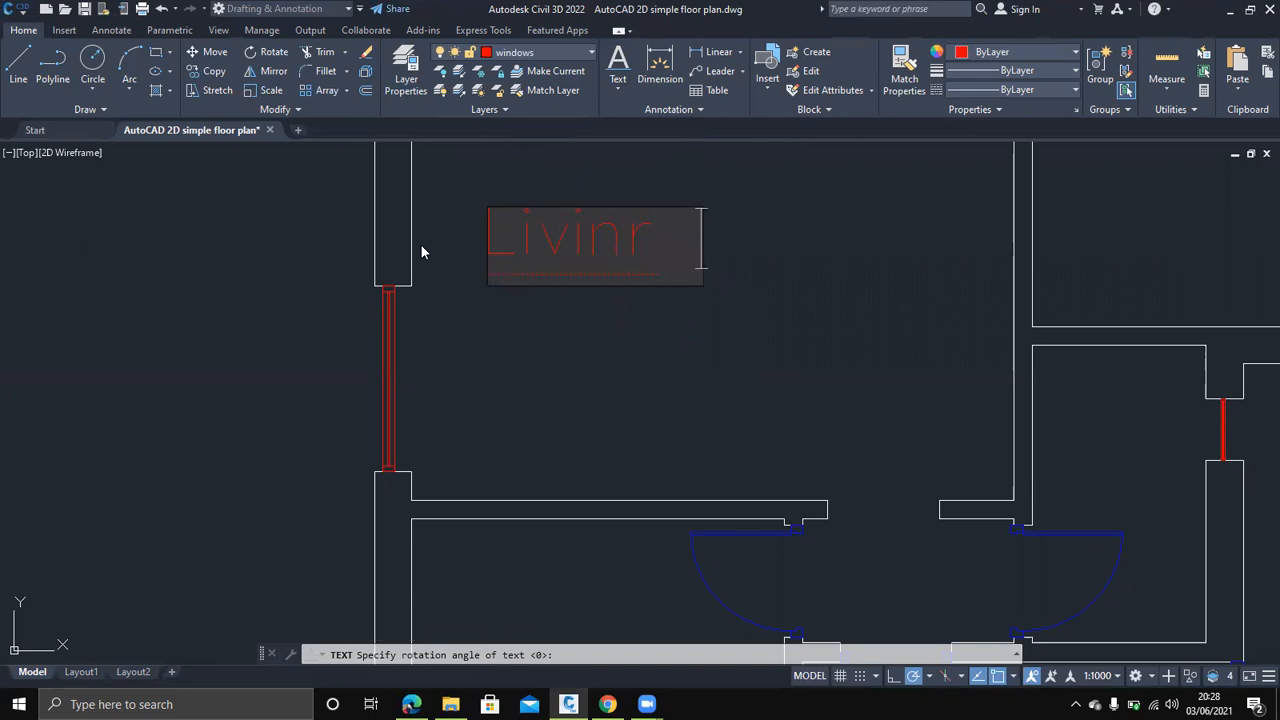
key("BackSpace")
key("BackSpace")
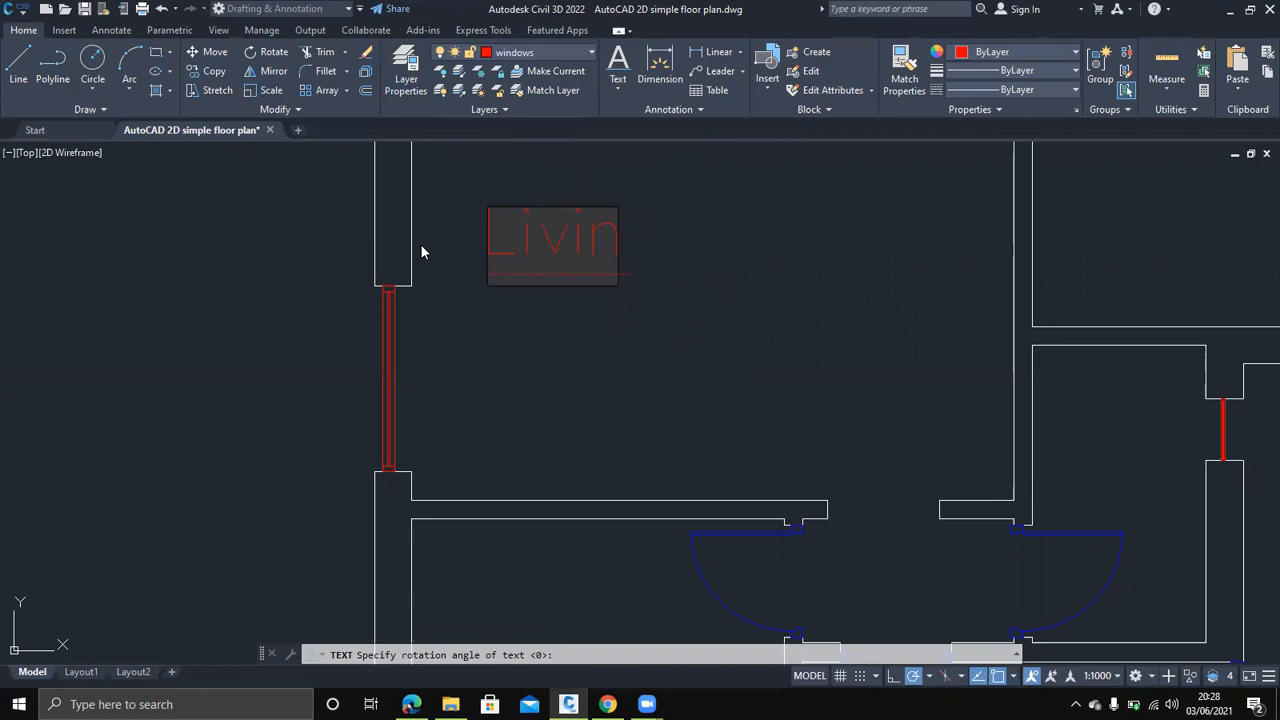
type("g room")
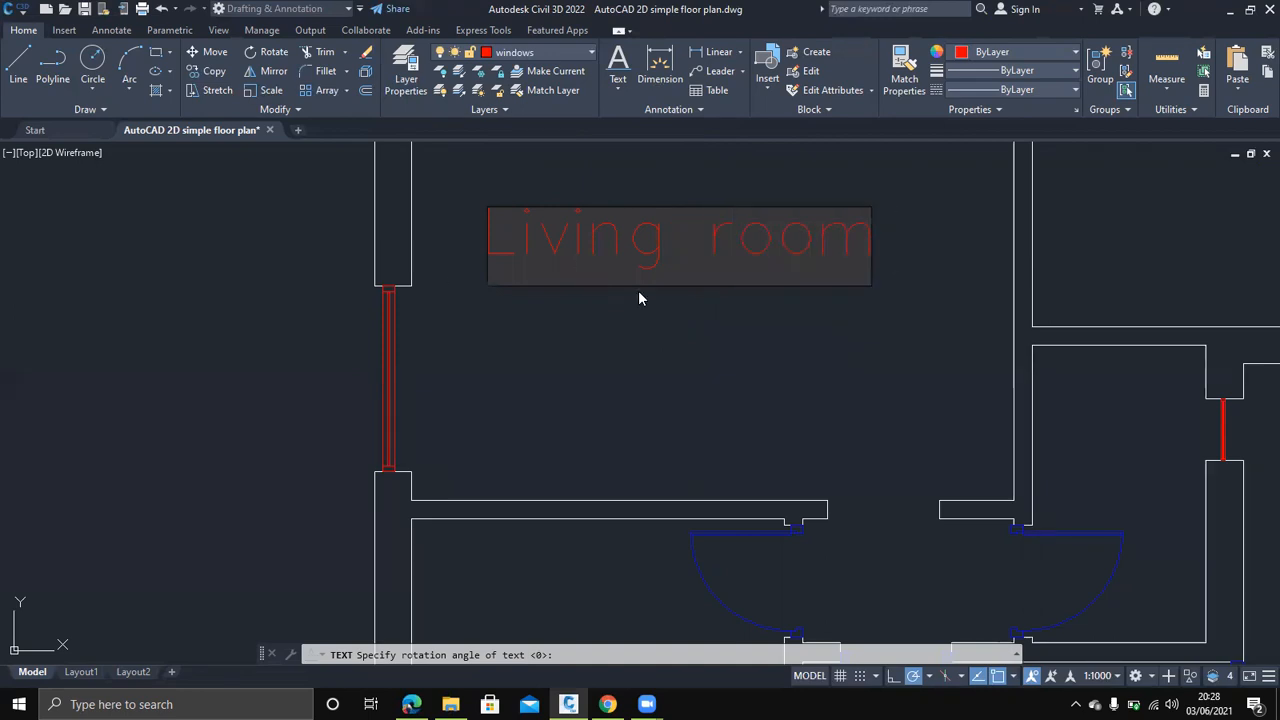
scroll(640, 290, "down", 6)
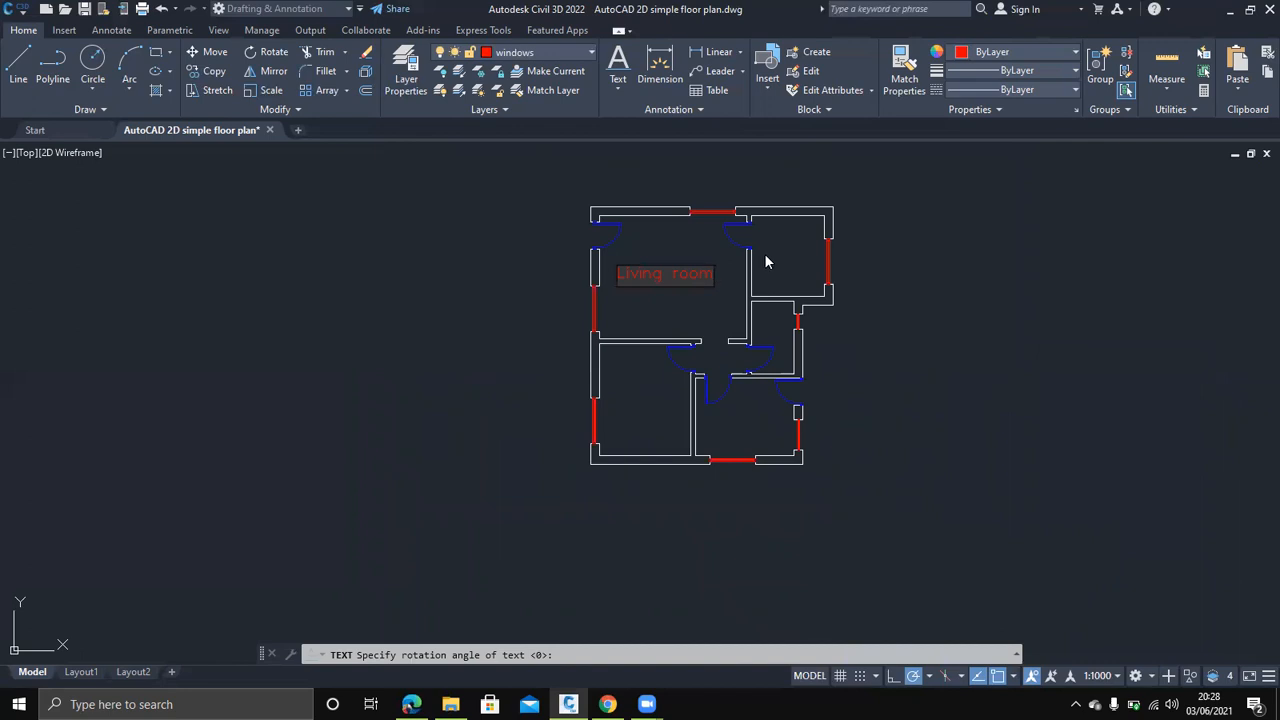
Add the label "Kitchen" in the upper-right room and the label "bedroom" in the lower-left room
key("Return")
key("Return")
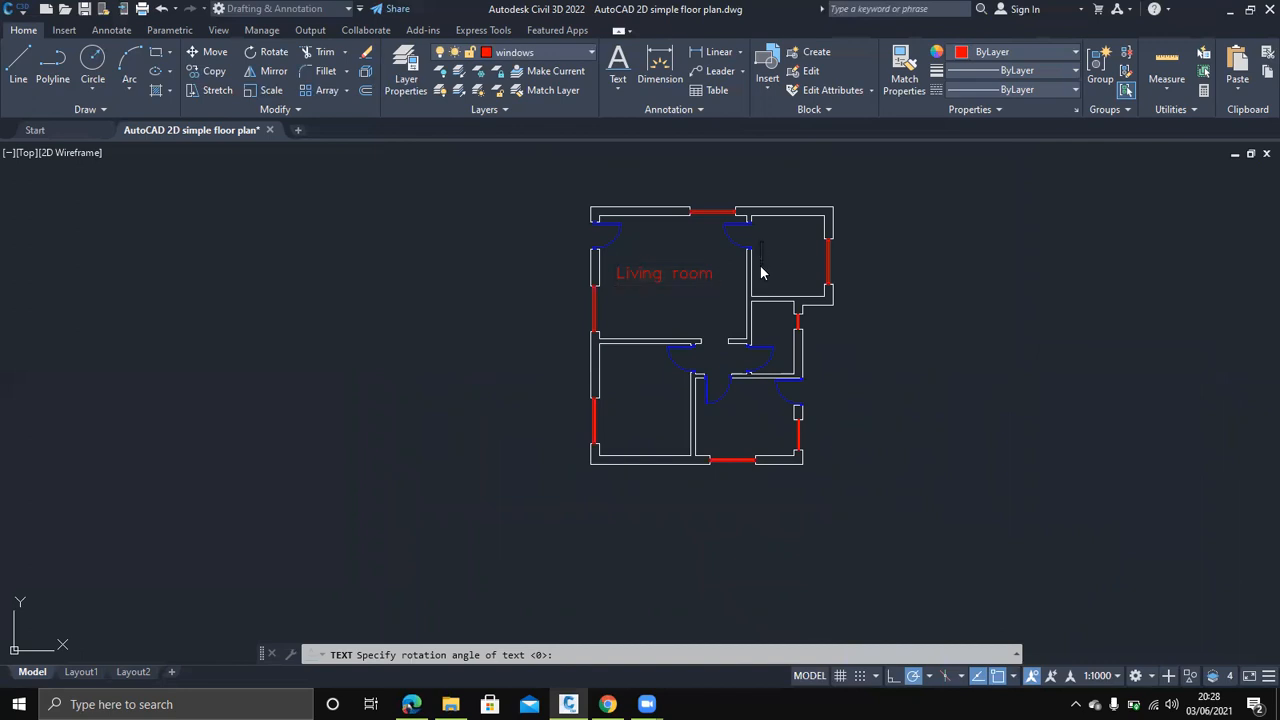
type("hen")
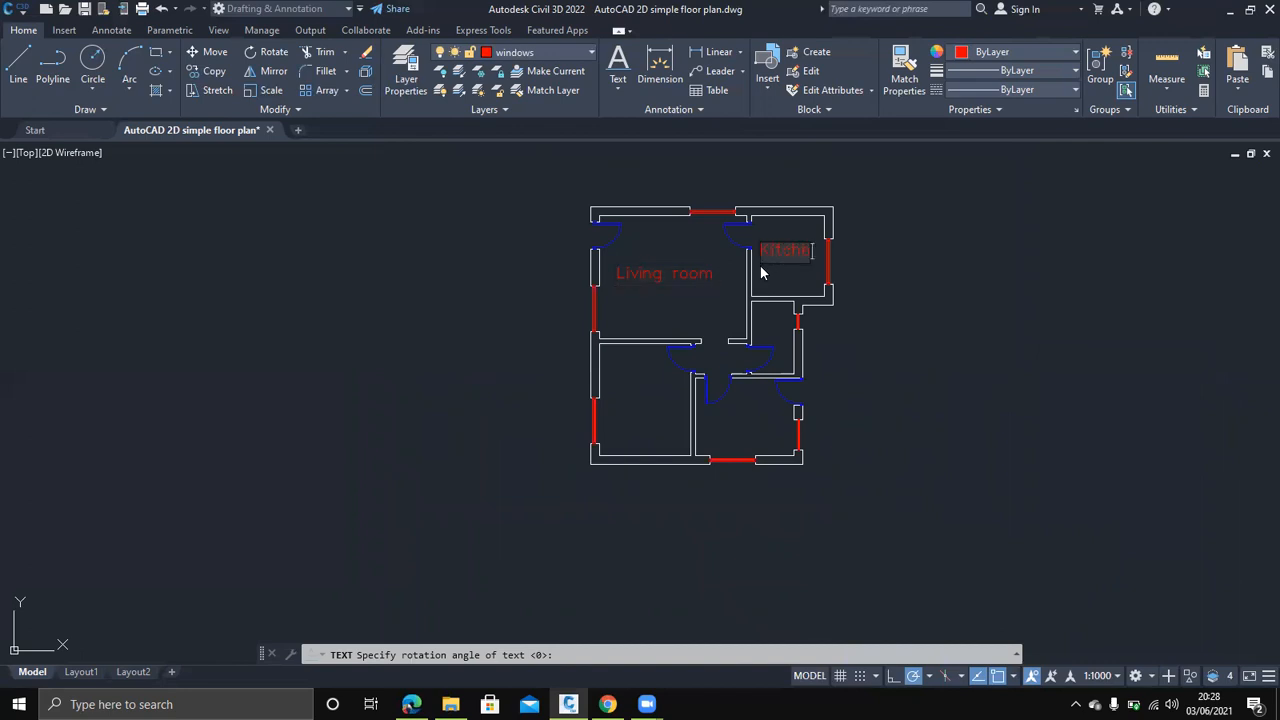
left_click(758, 332)
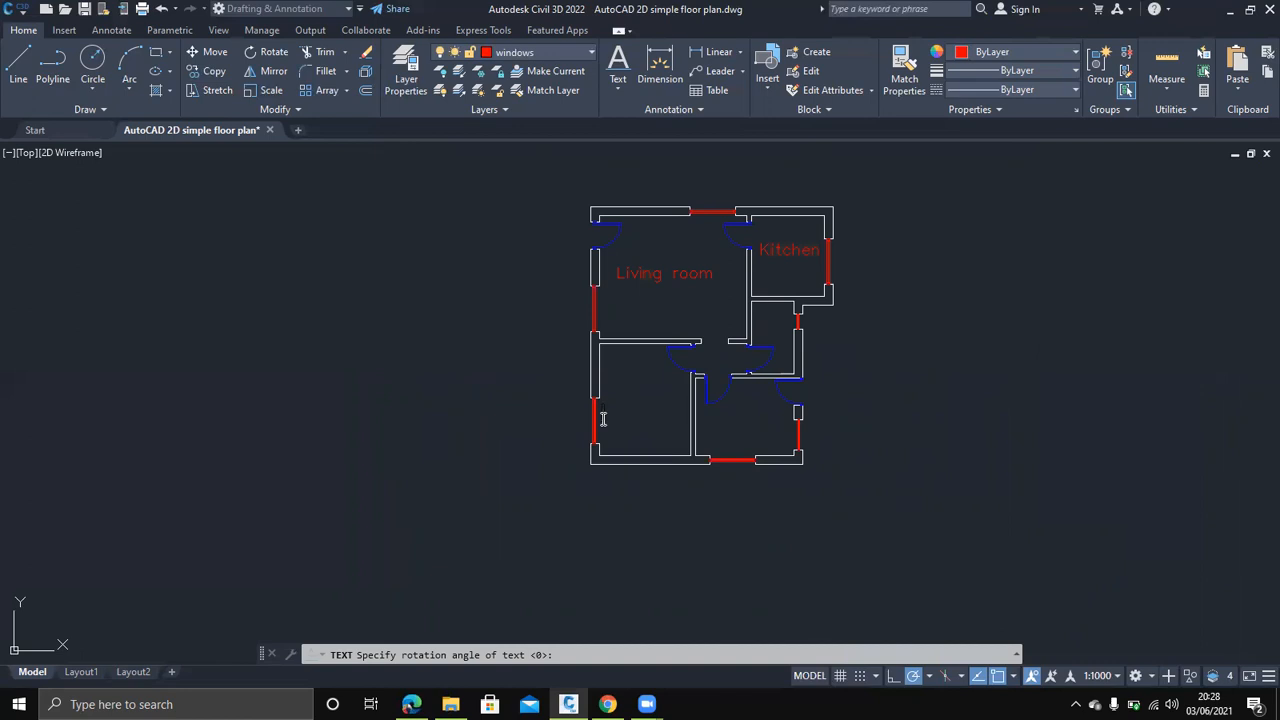
type("Bedroom")
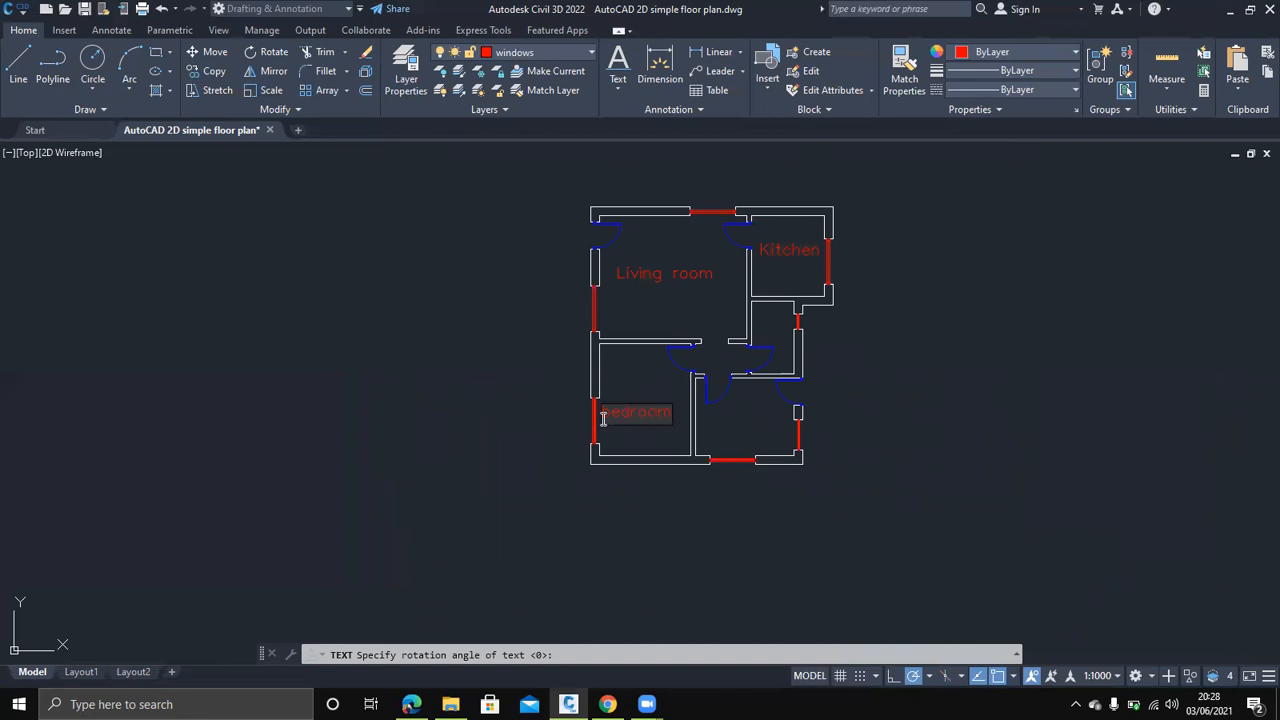
Add the label "bedroom 2" in the lower-right room and finish the text entry
left_click(739, 412)
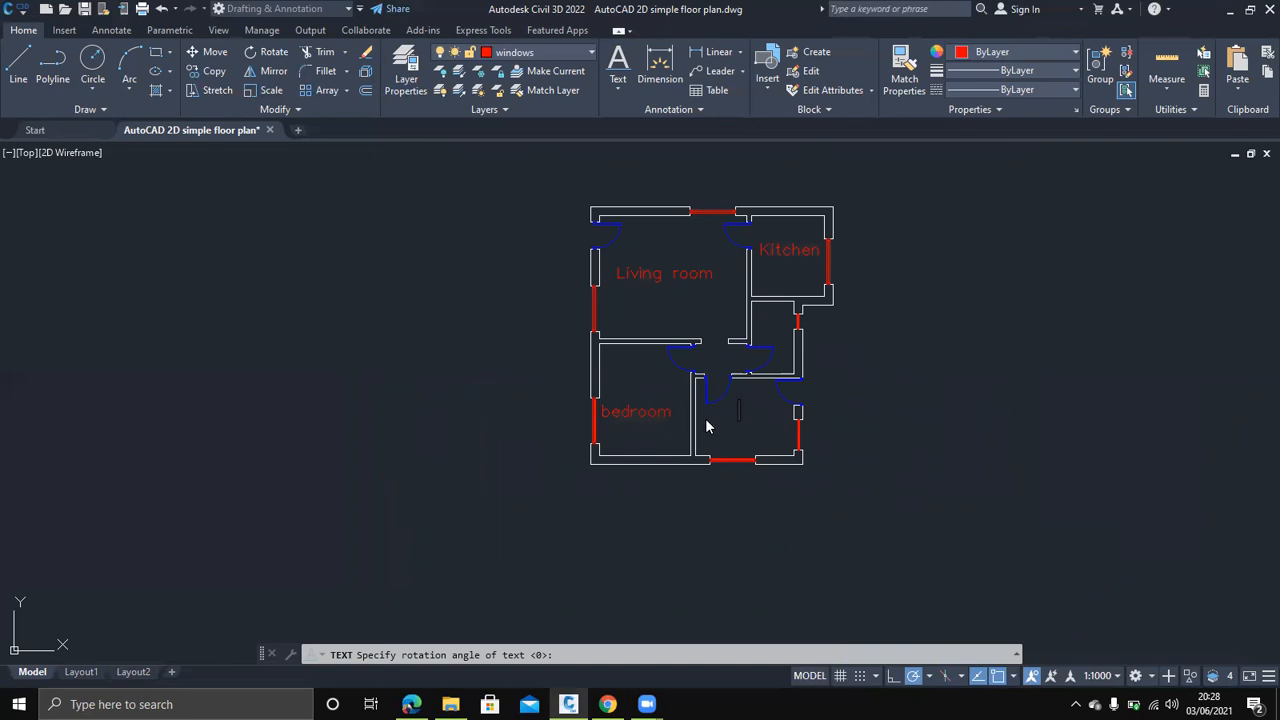
type("Bedroom 2")
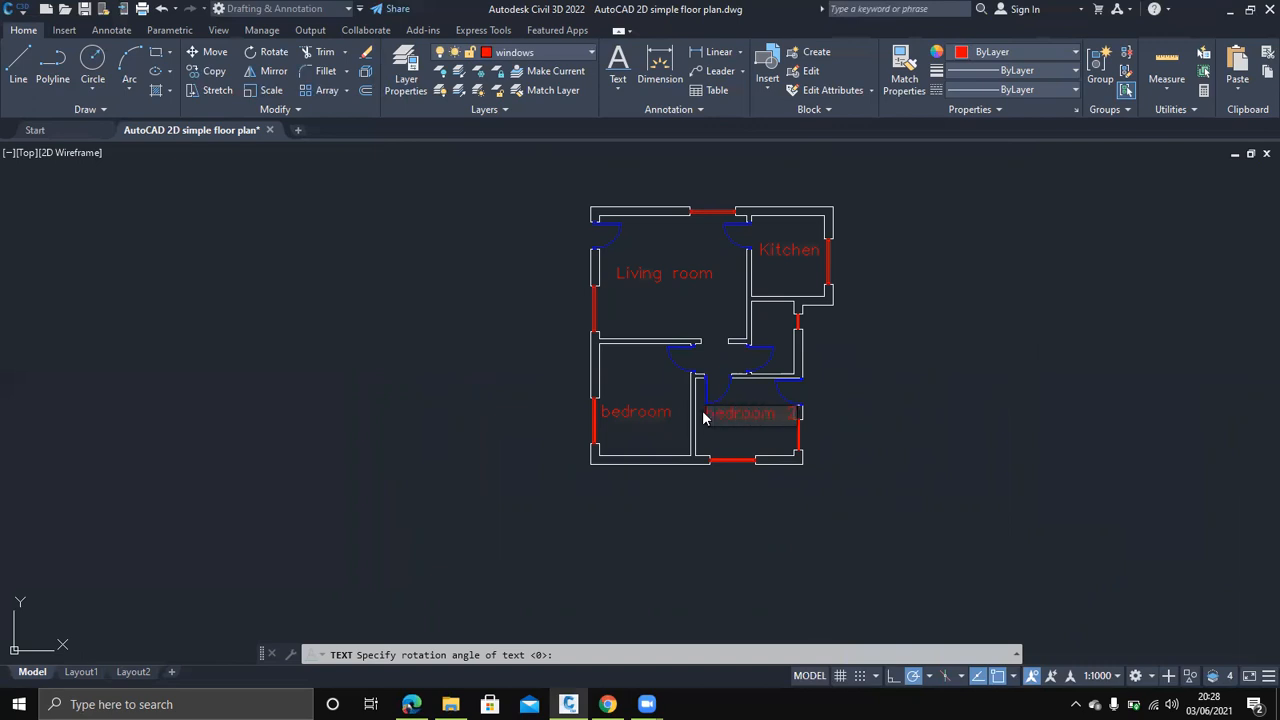
left_click(649, 409)
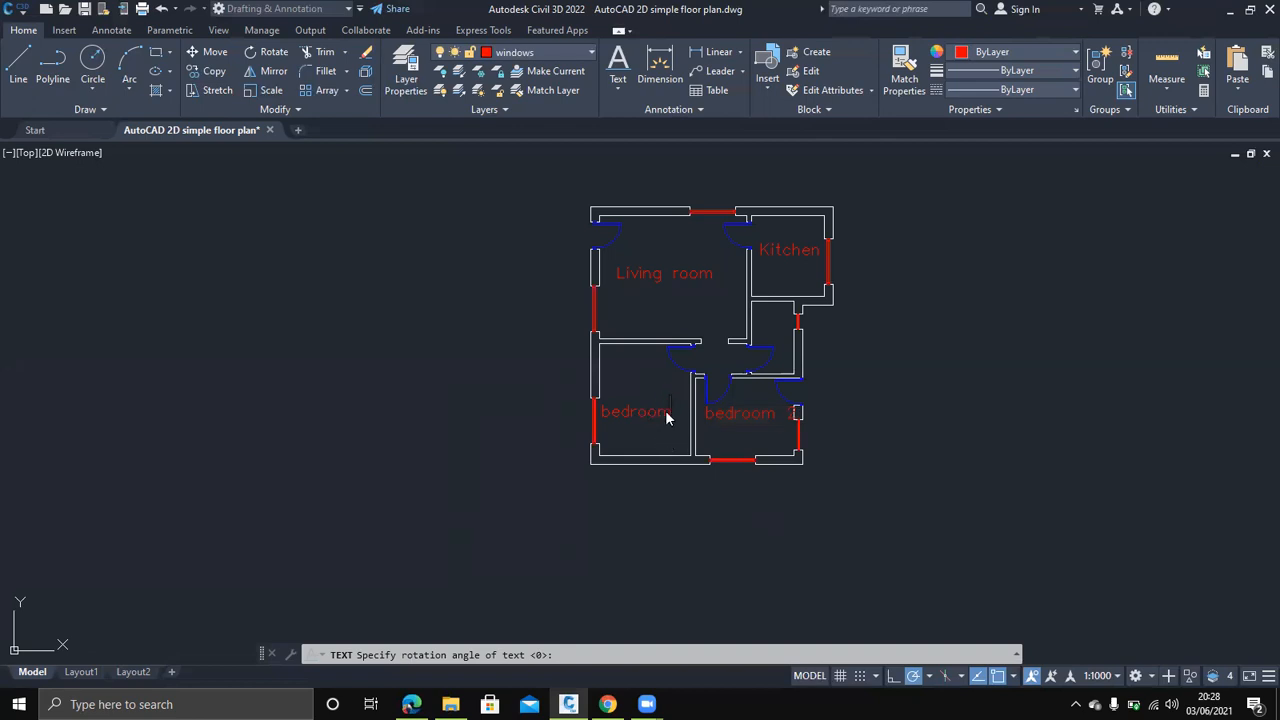
key("Escape")
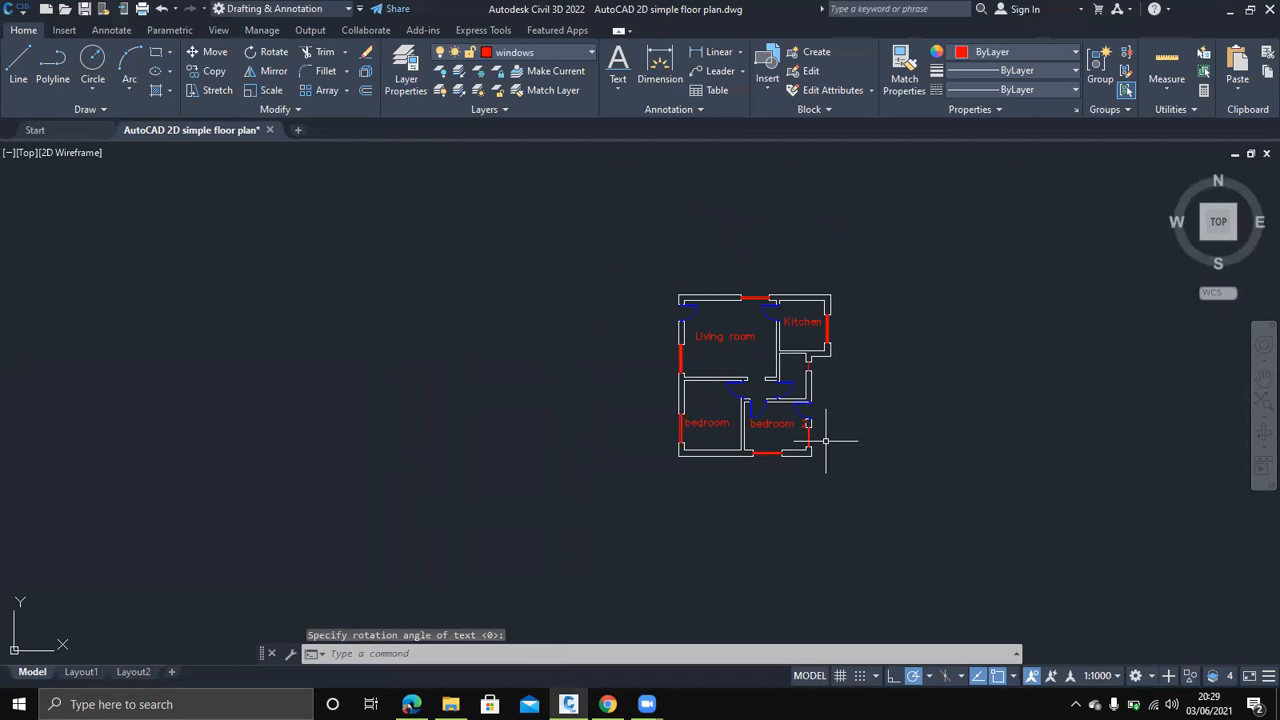
Delete the "bedroom" label from the lower-left room
scroll(826, 440, "up", 2)
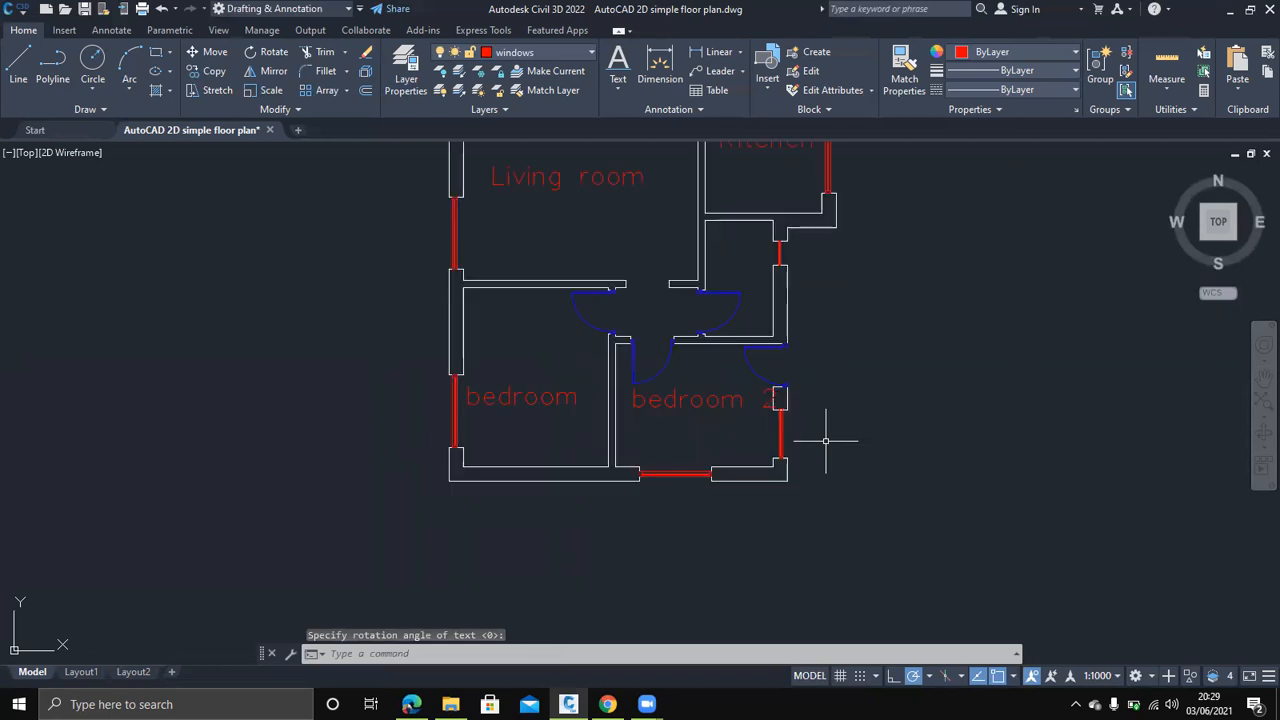
left_click(560, 410)
left_click(545, 386)
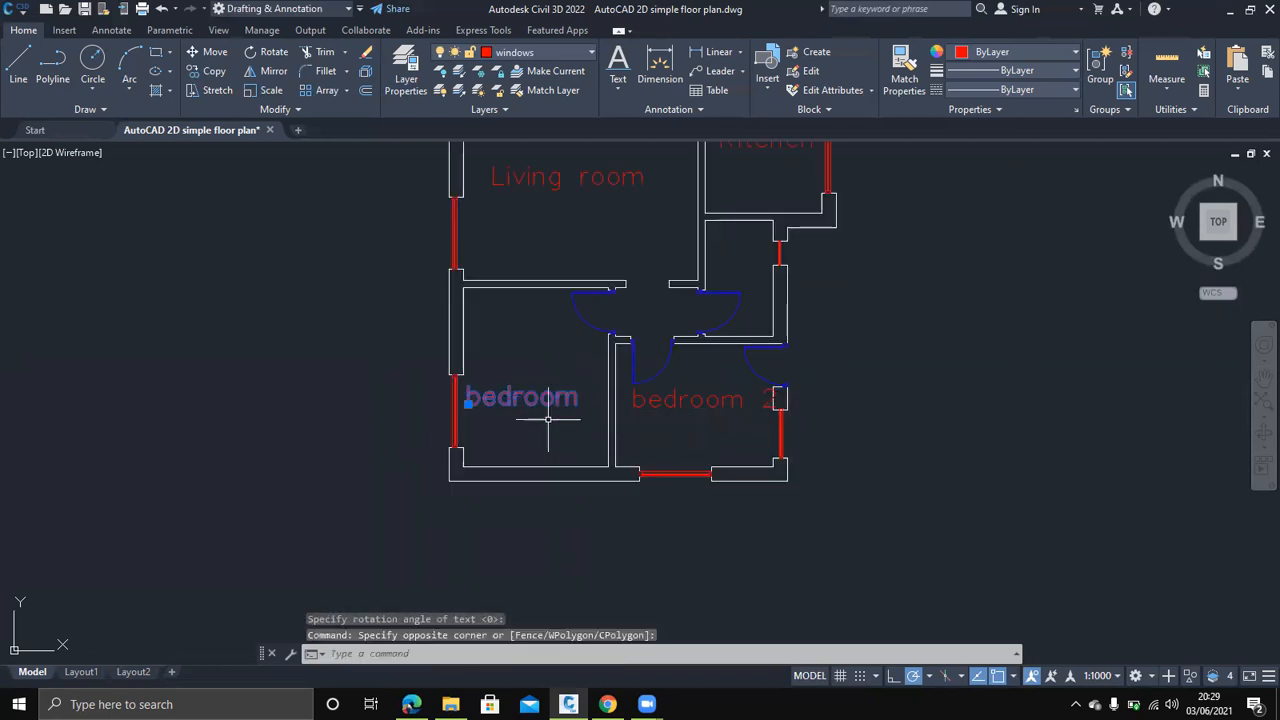
key("Delete")
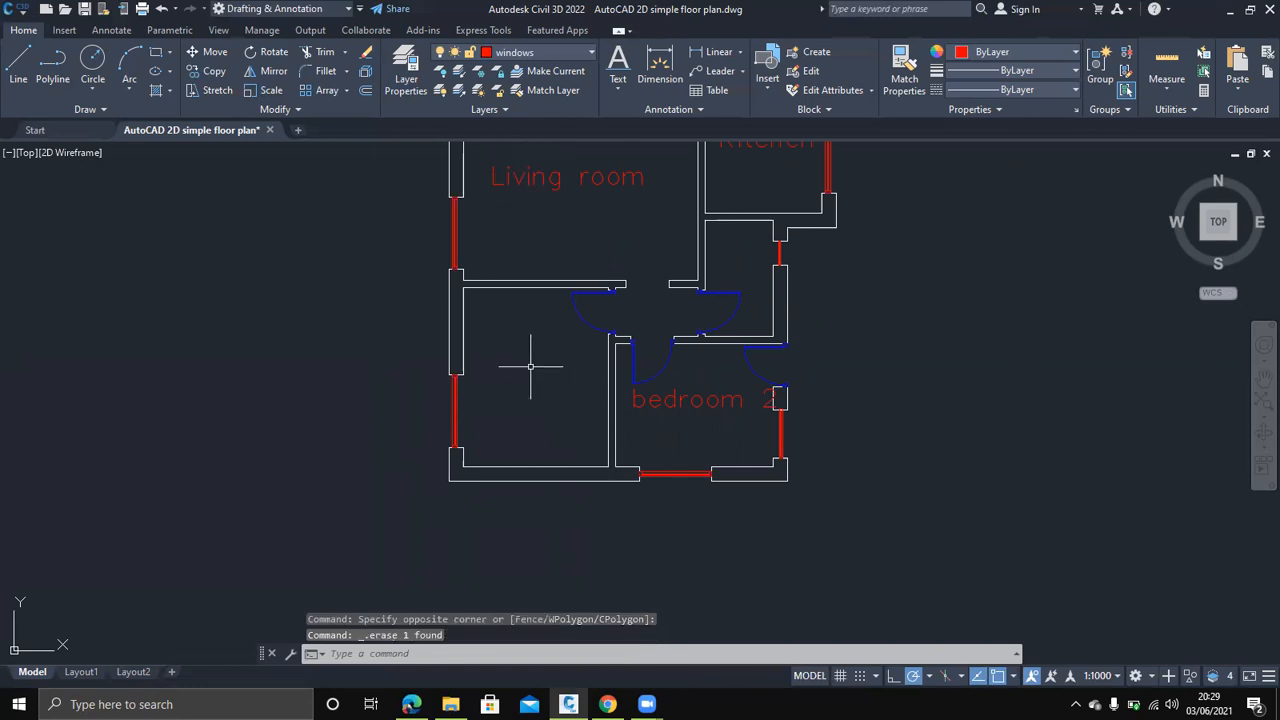
key("Return")
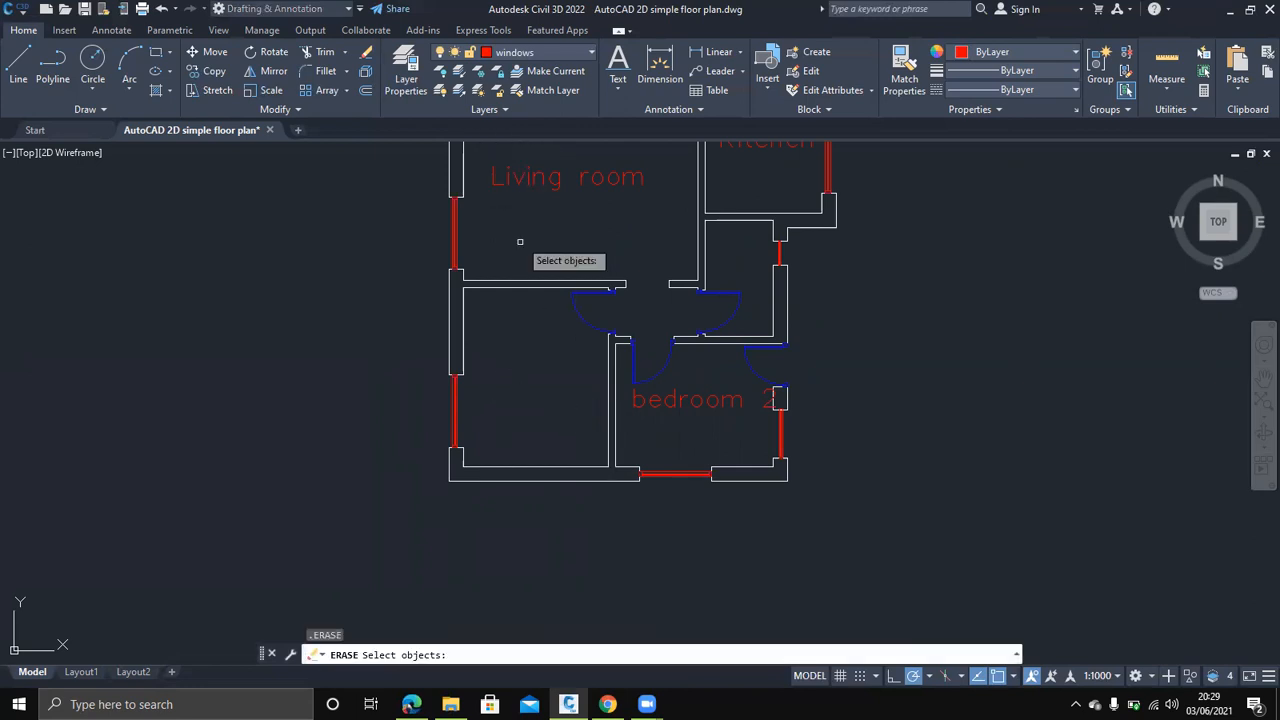
Place single-line text reading "bedroom 1" in the lower-left room, with height 360 and rotation angle 0
left_click(621, 87)
left_click(625, 151)
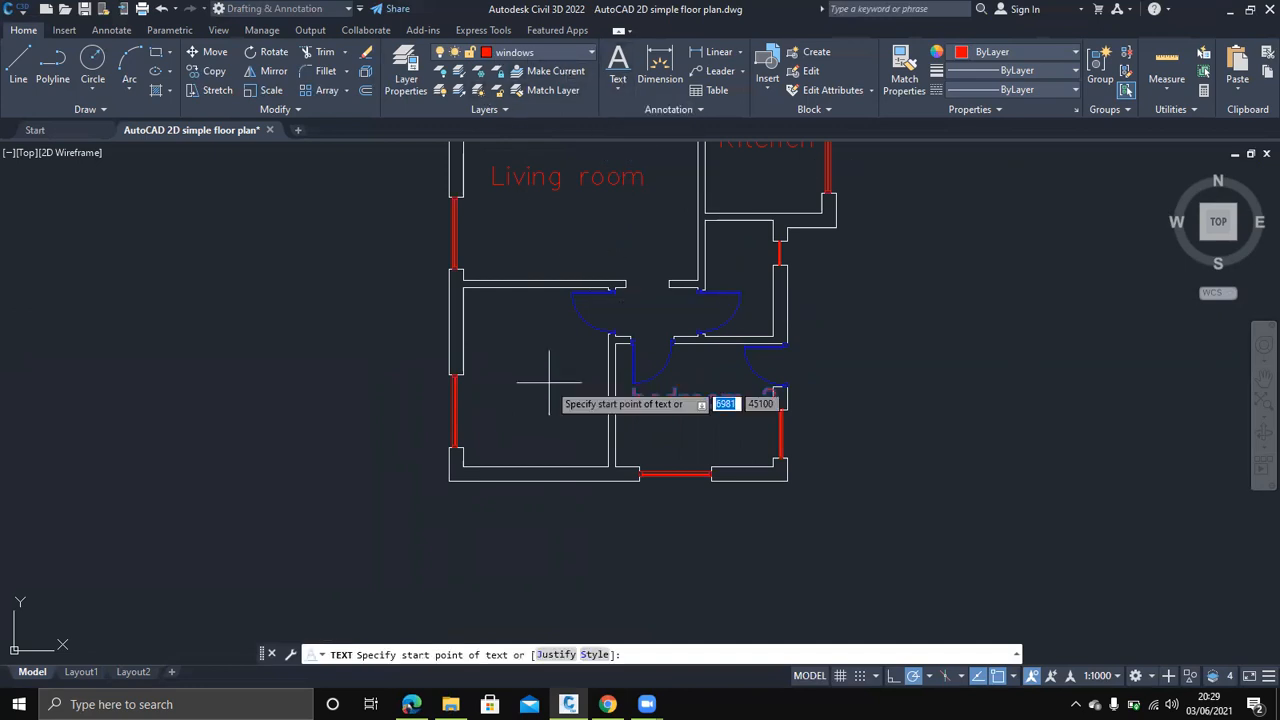
left_click(477, 406)
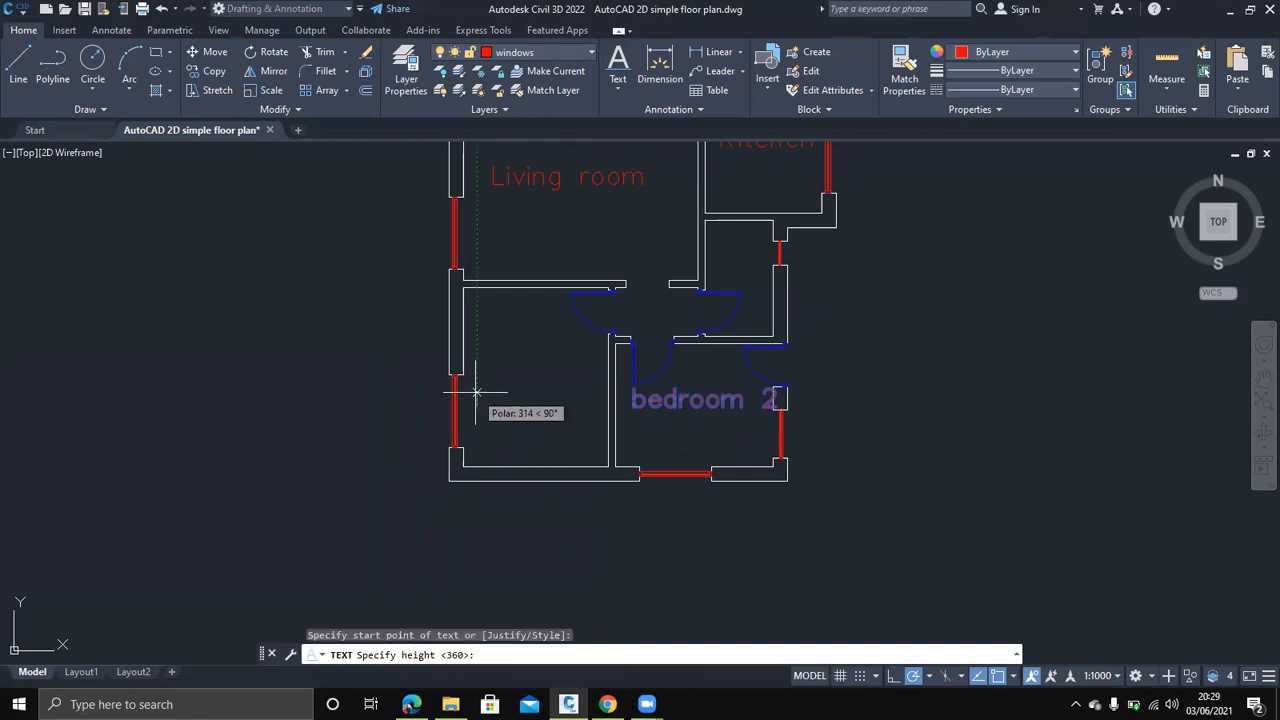
key("Return")
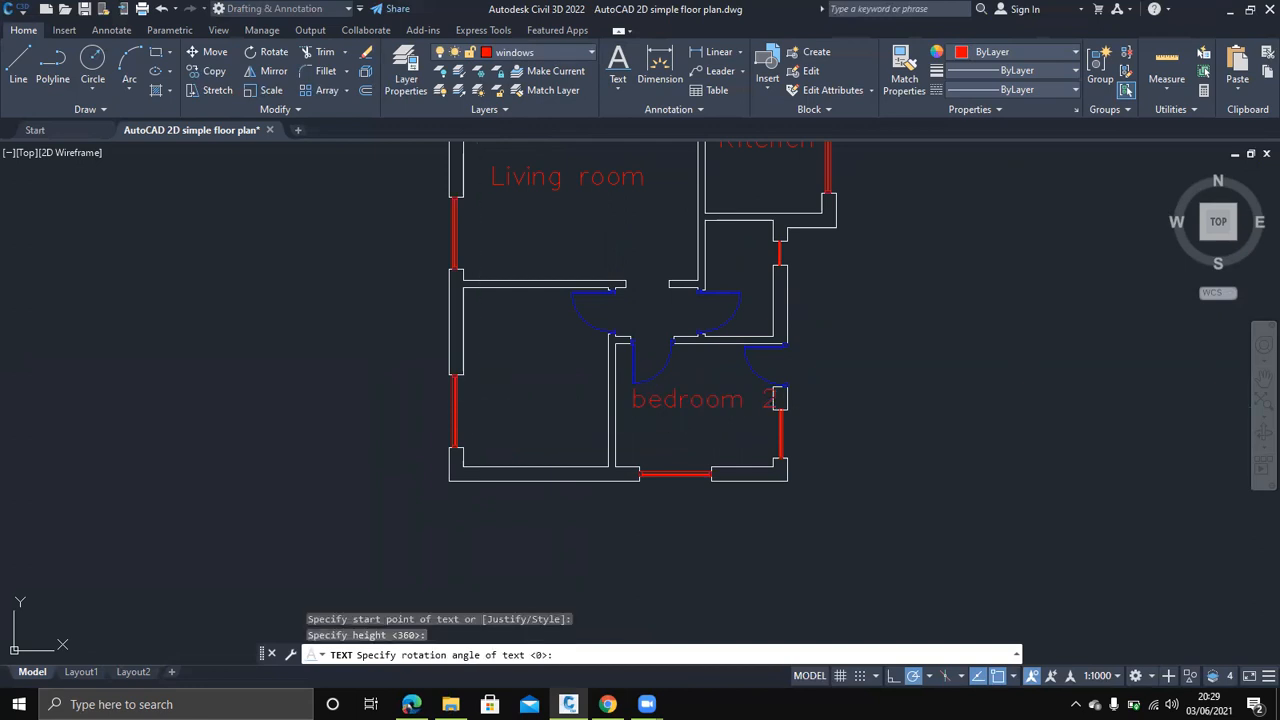
key("Return")
type("bedroom 1")
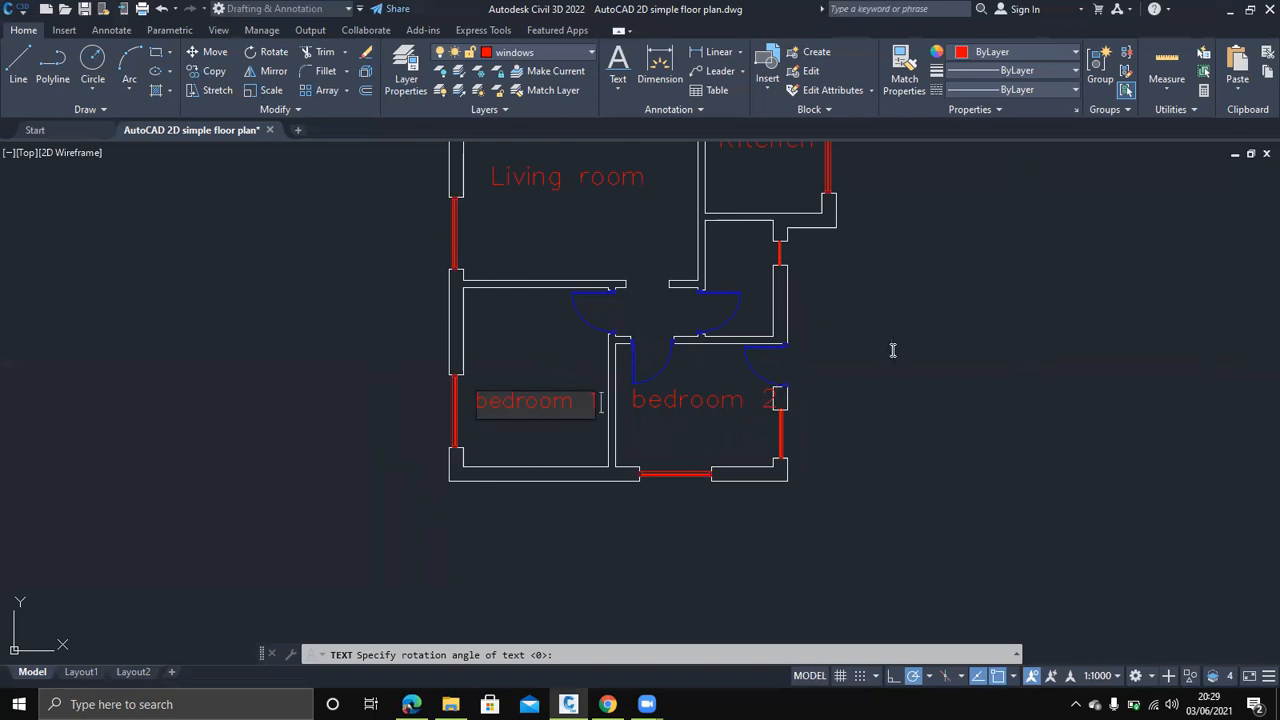
scroll(868, 416, "down", 2)
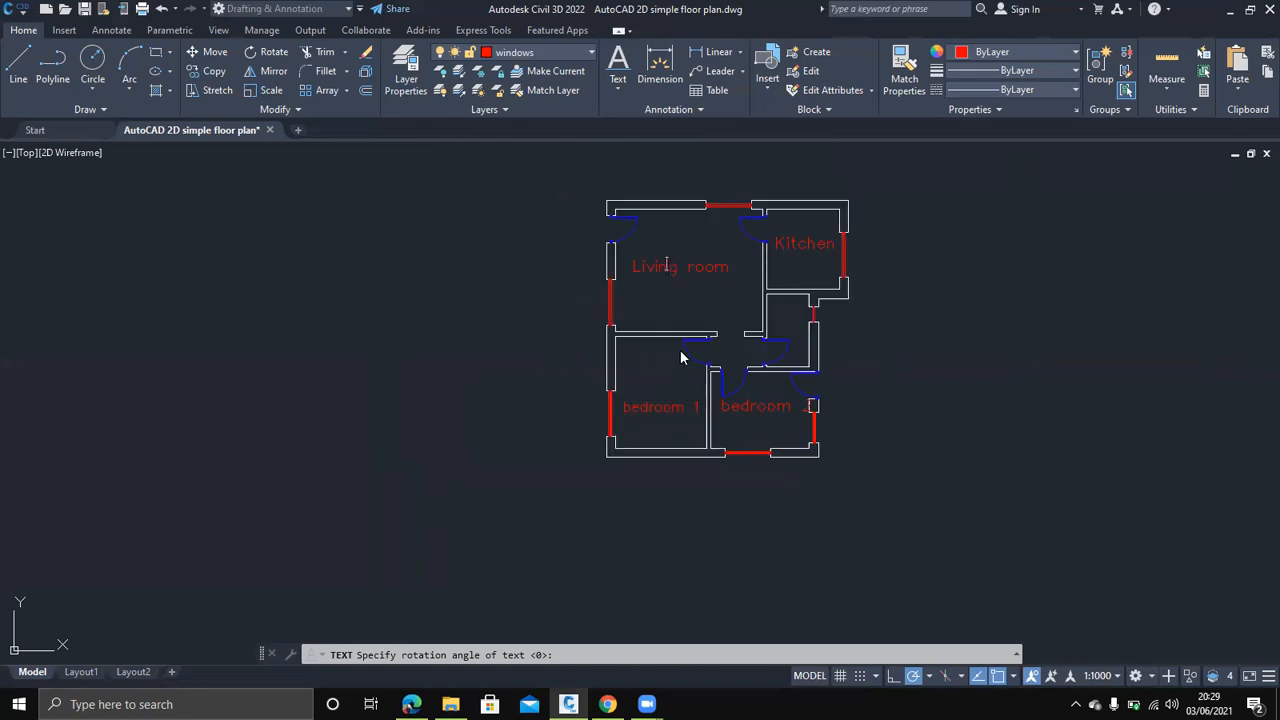
key("Escape")
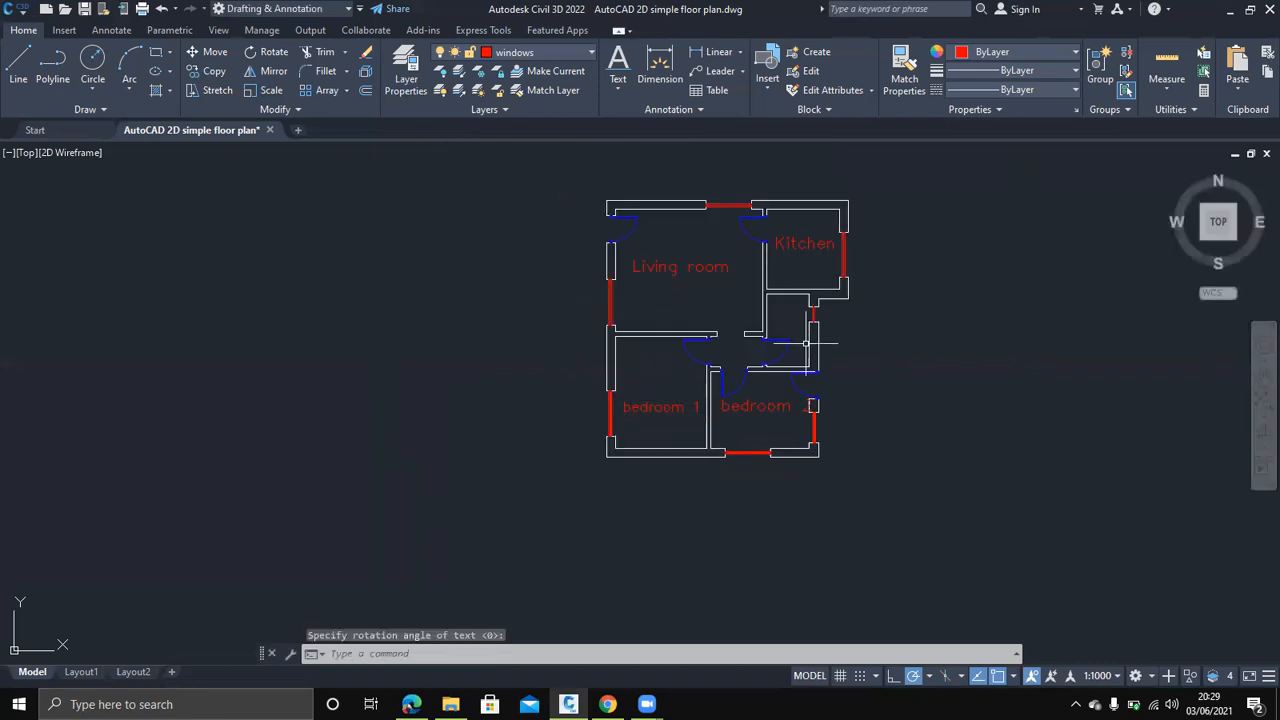
Select the four room labels and create a new layer named "labels"
left_click(683, 268)
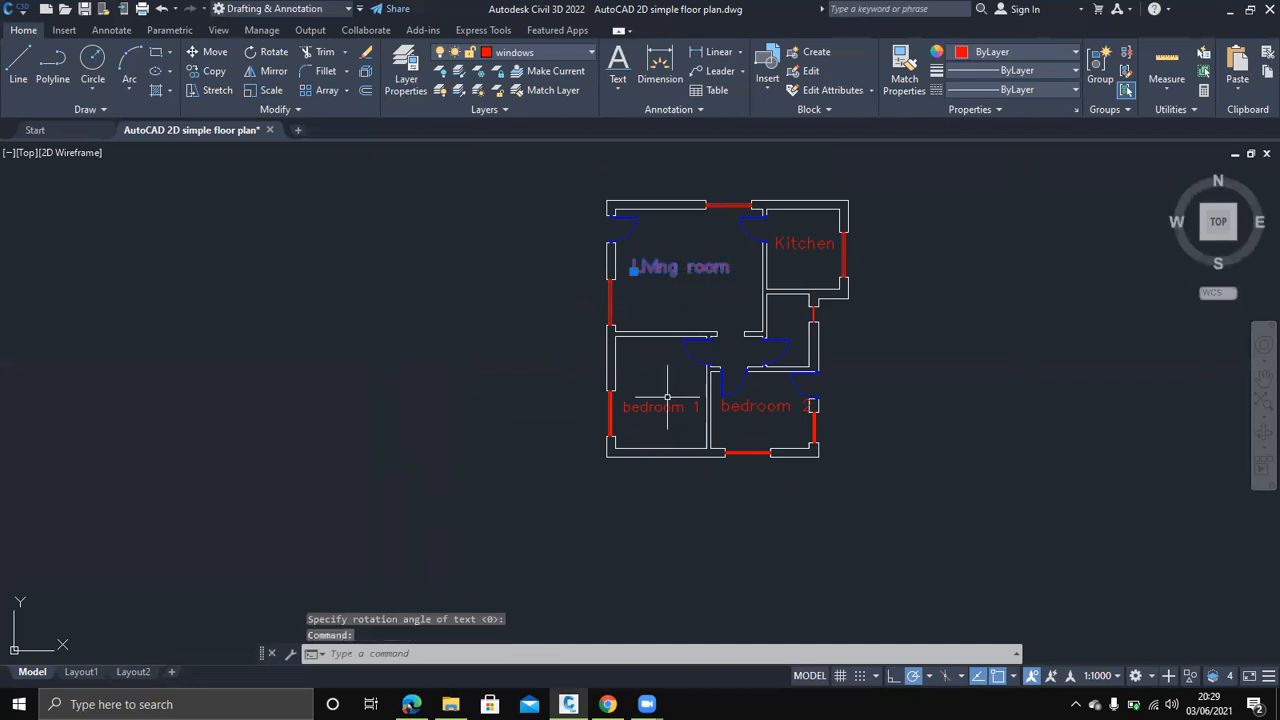
left_click(662, 408)
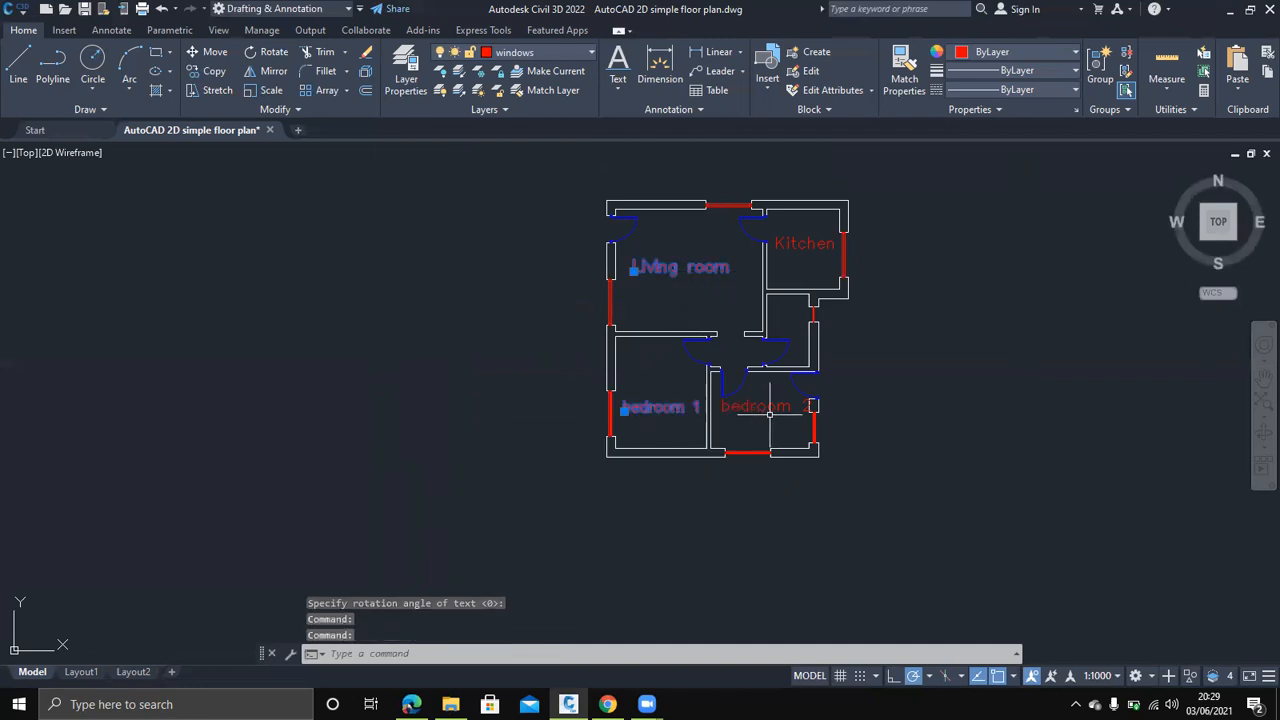
left_click(769, 409)
left_click(802, 243)
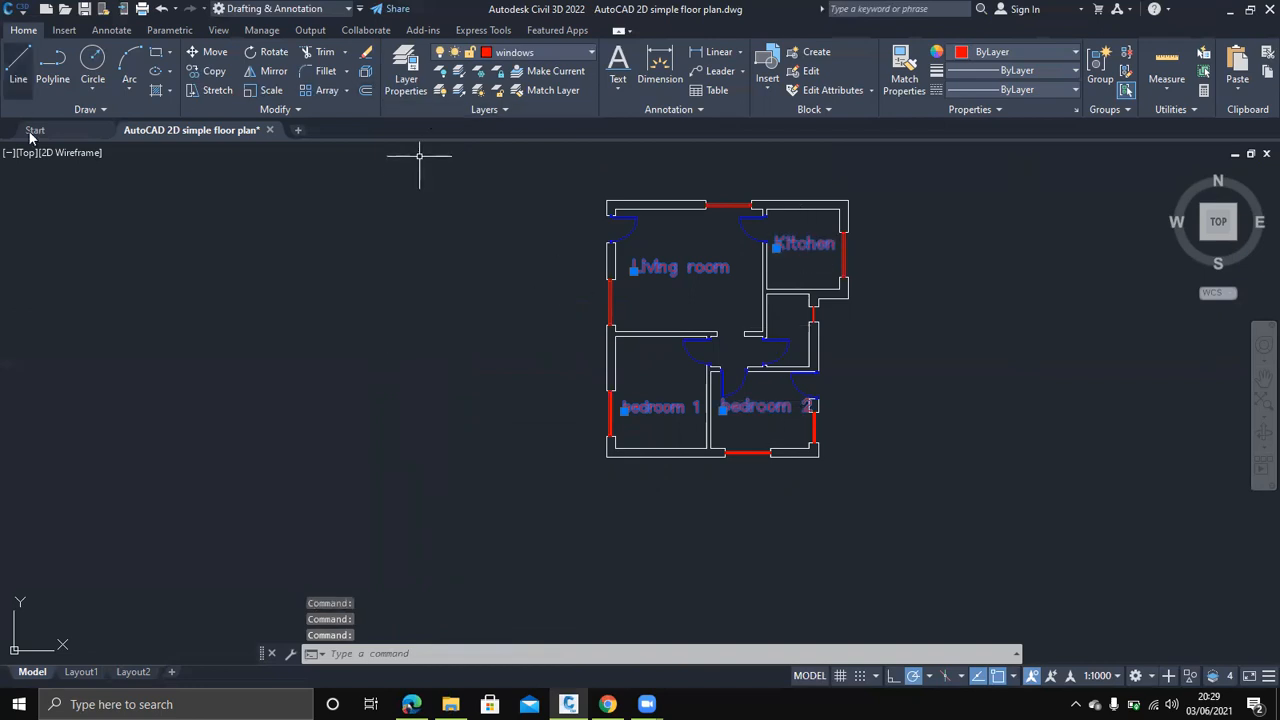
left_click(406, 72)
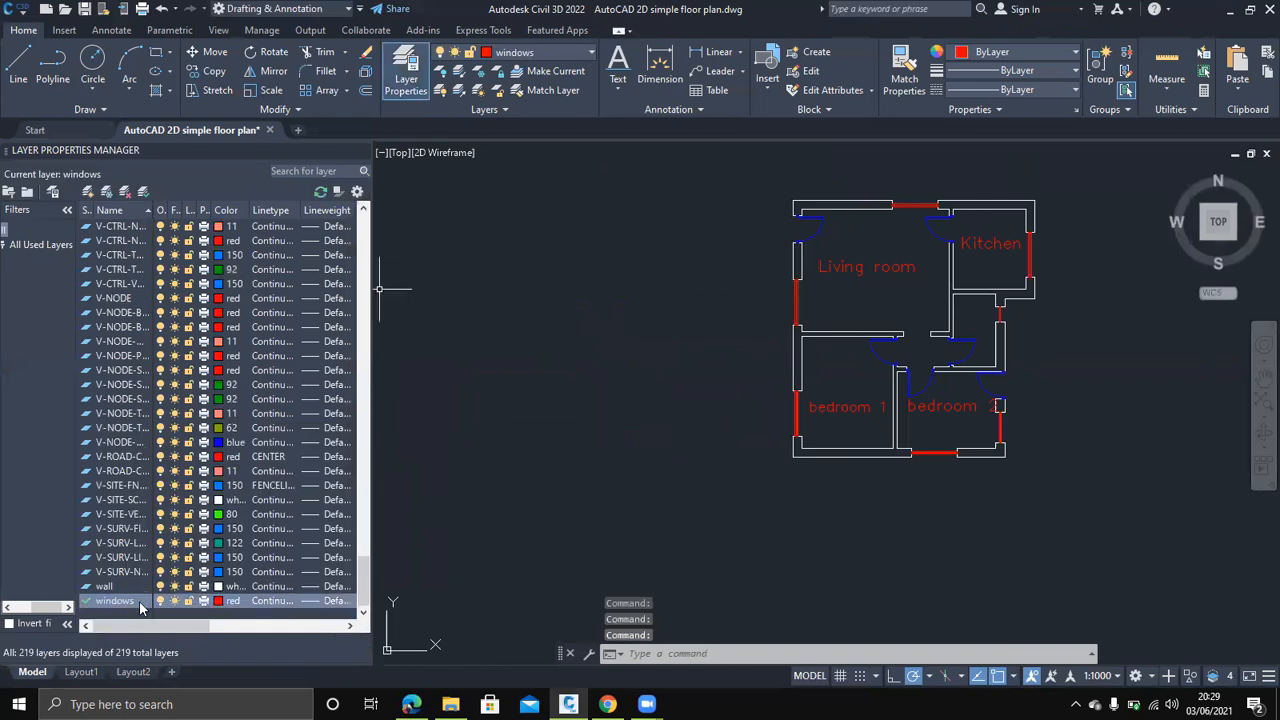
right_click(131, 612)
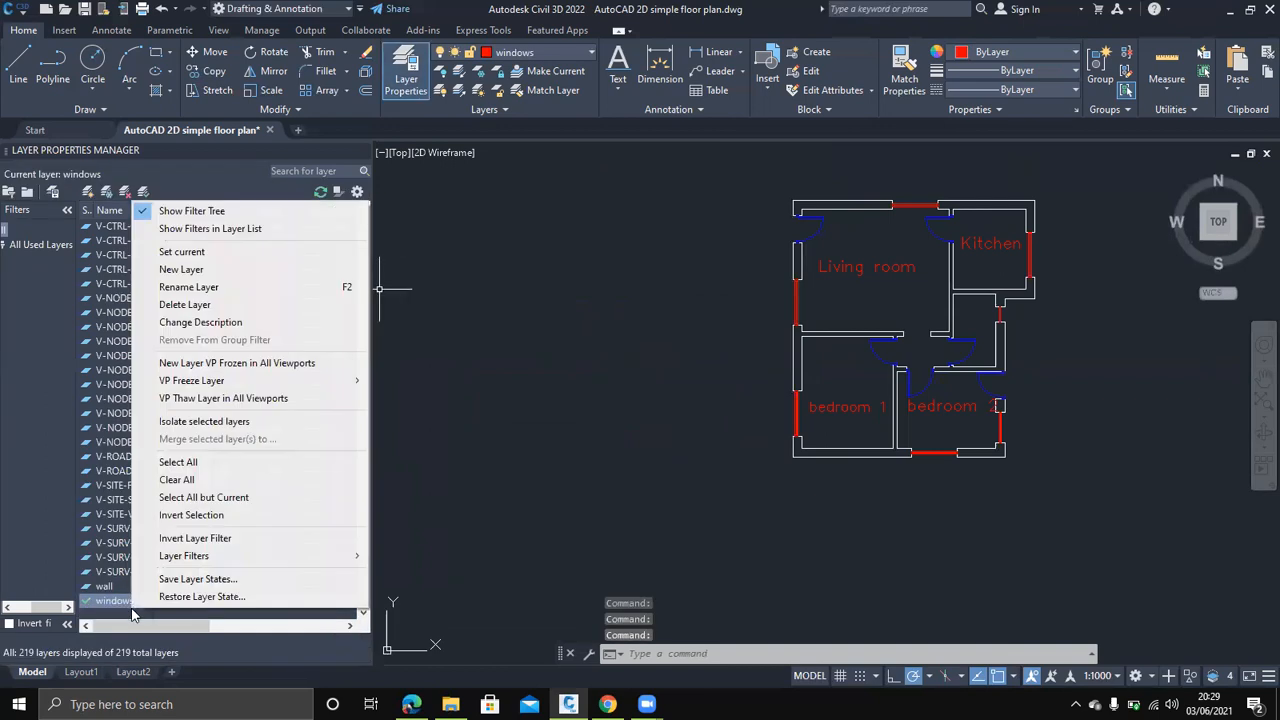
left_click(197, 270)
type("labels")
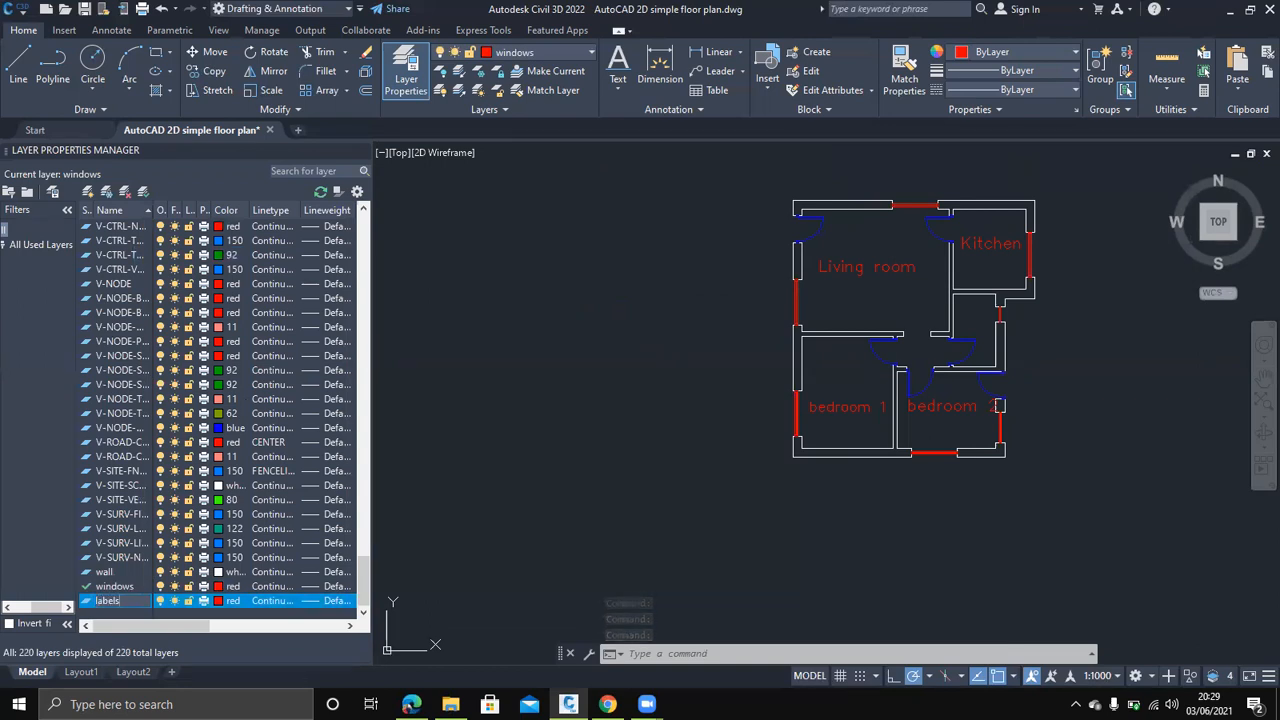
Confirm the new layer name "labels" and set that layer's colour to white (index colour 7)
key("Return")
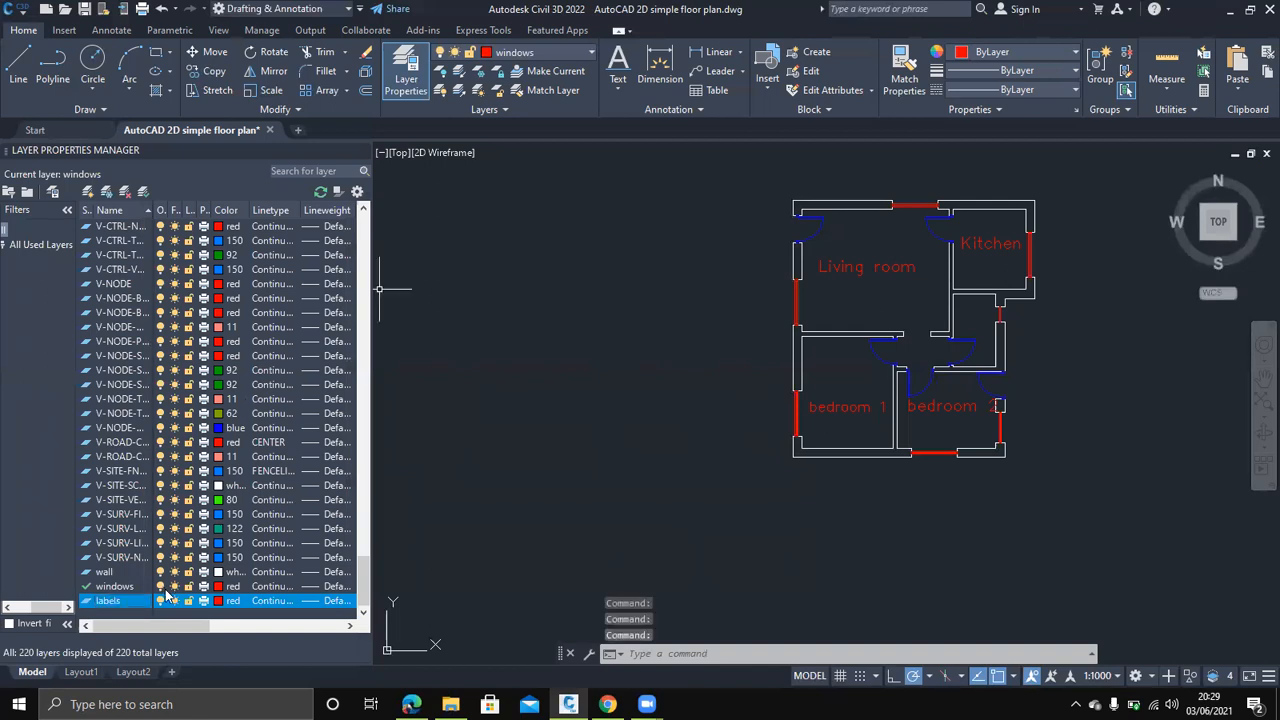
left_click(216, 601)
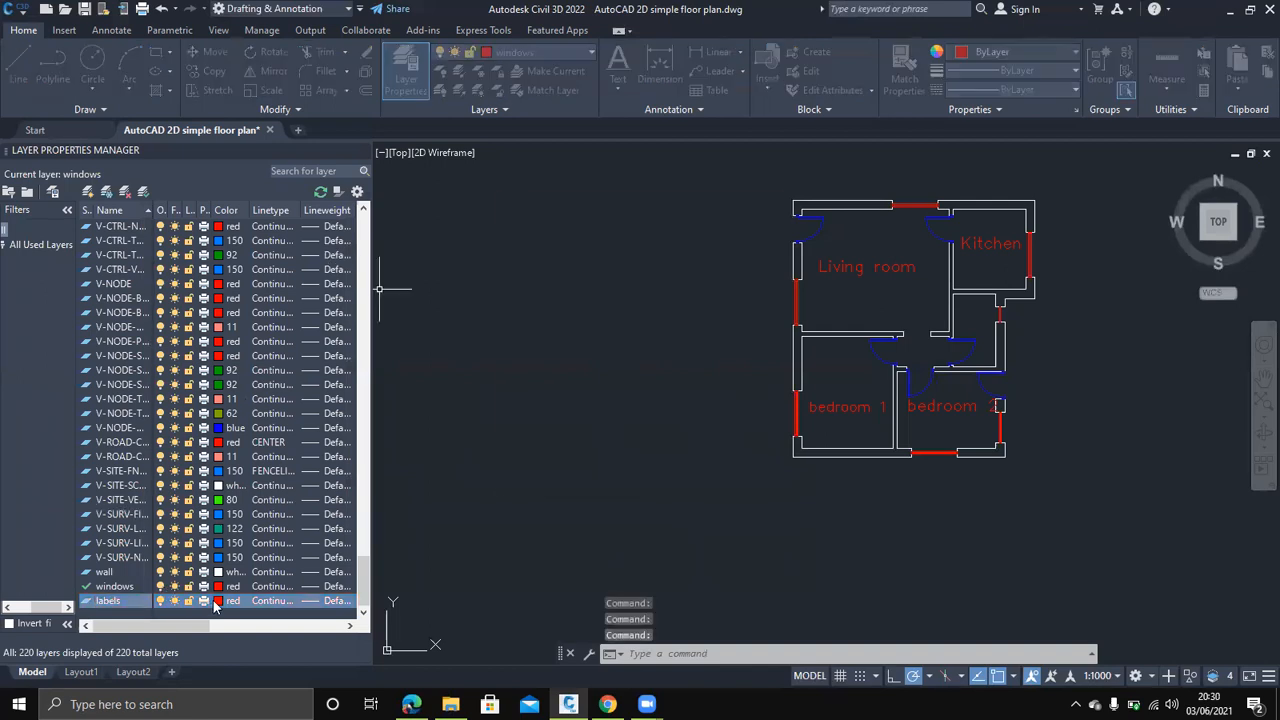
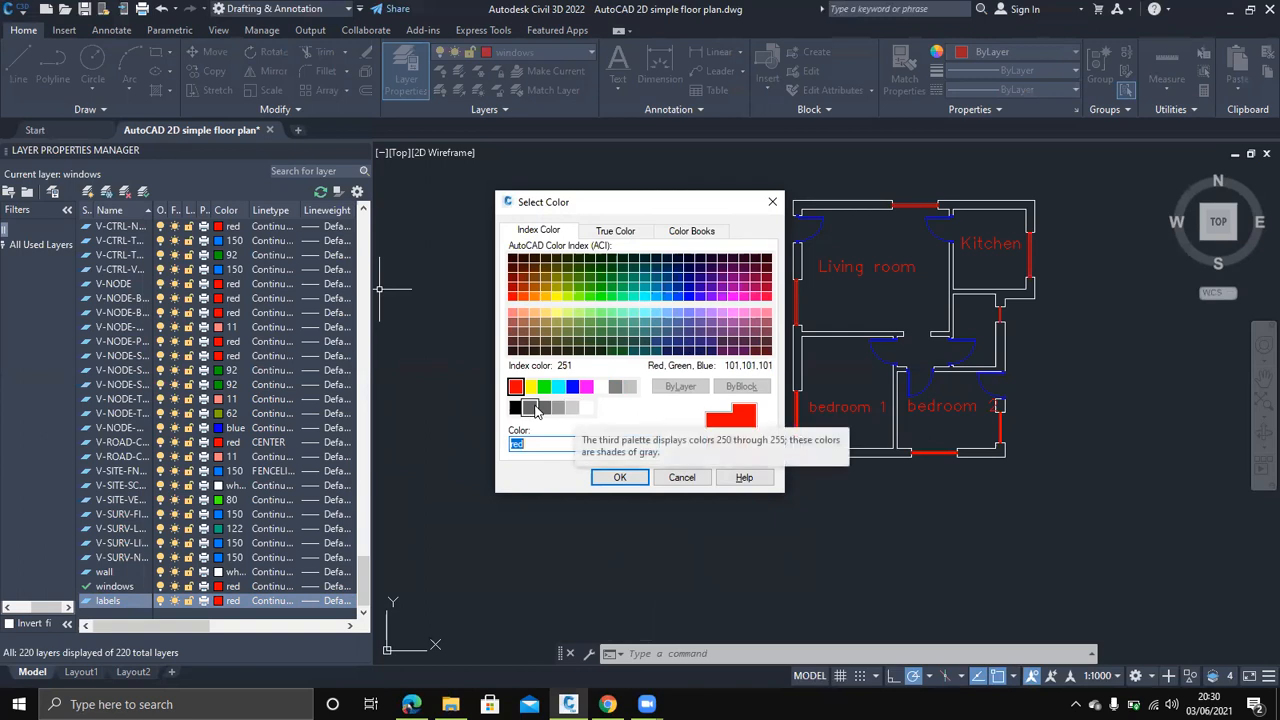
left_click(529, 408)
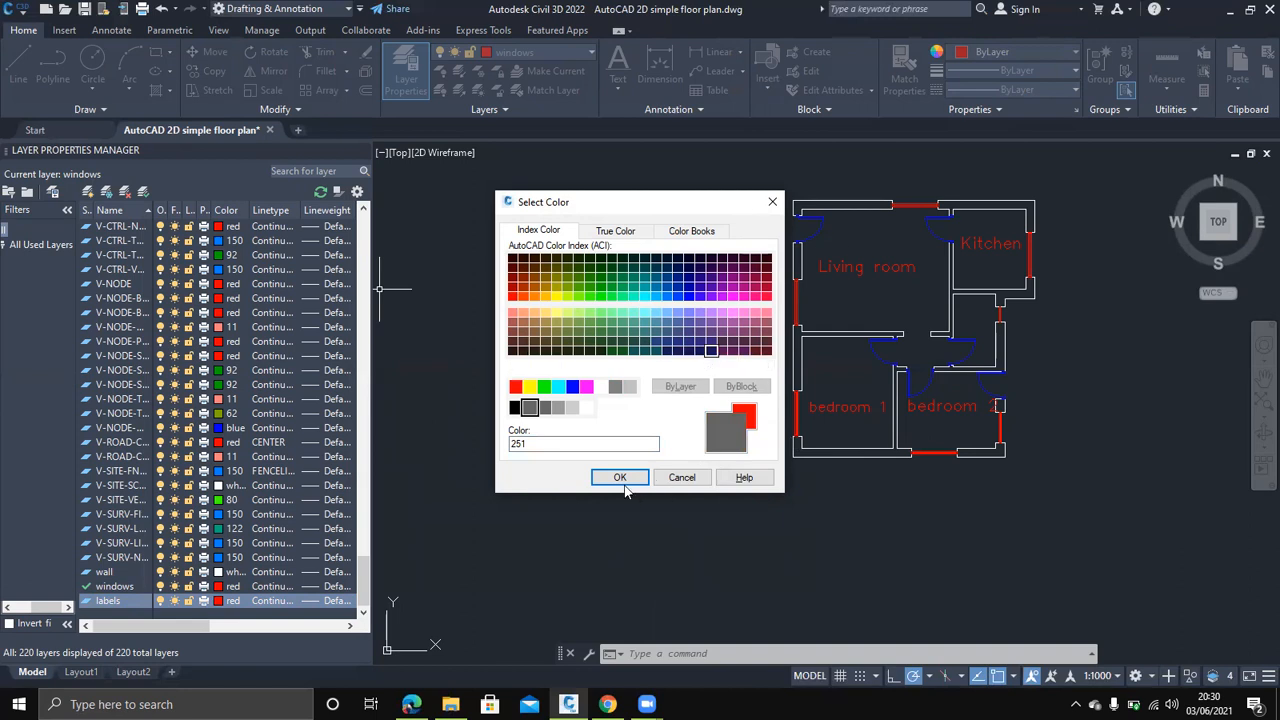
left_click(600, 390)
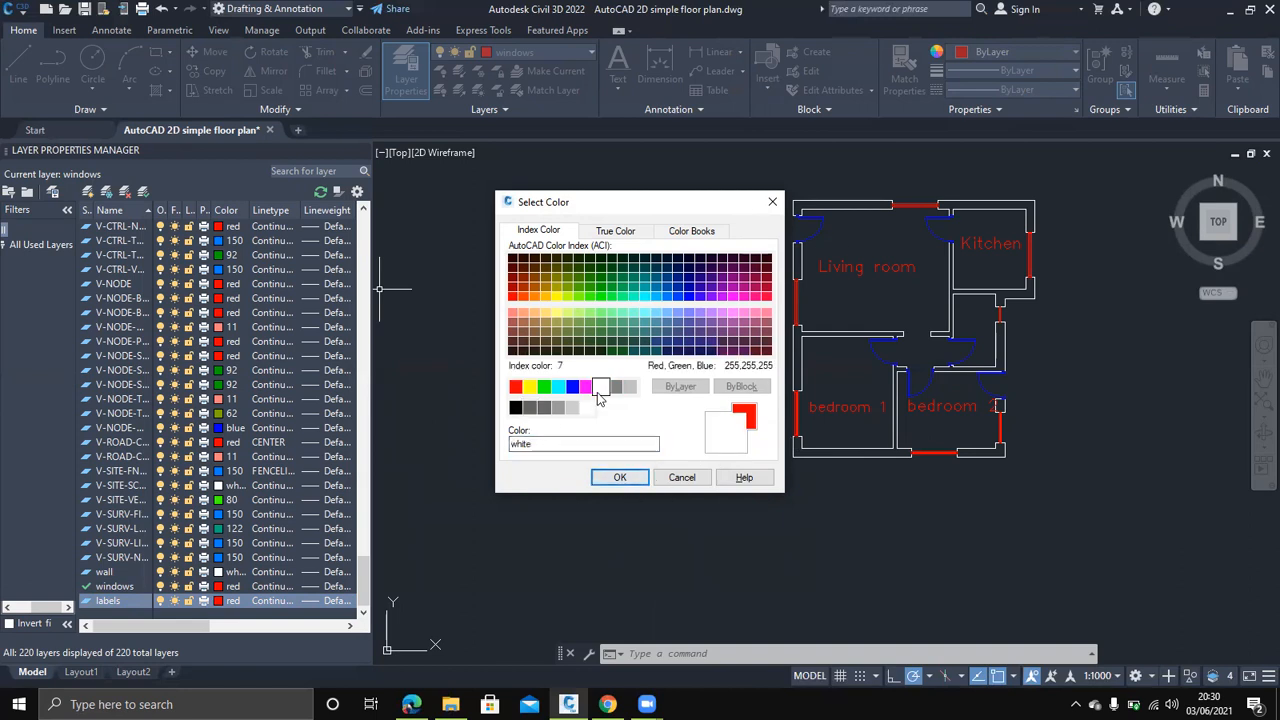
left_click(620, 477)
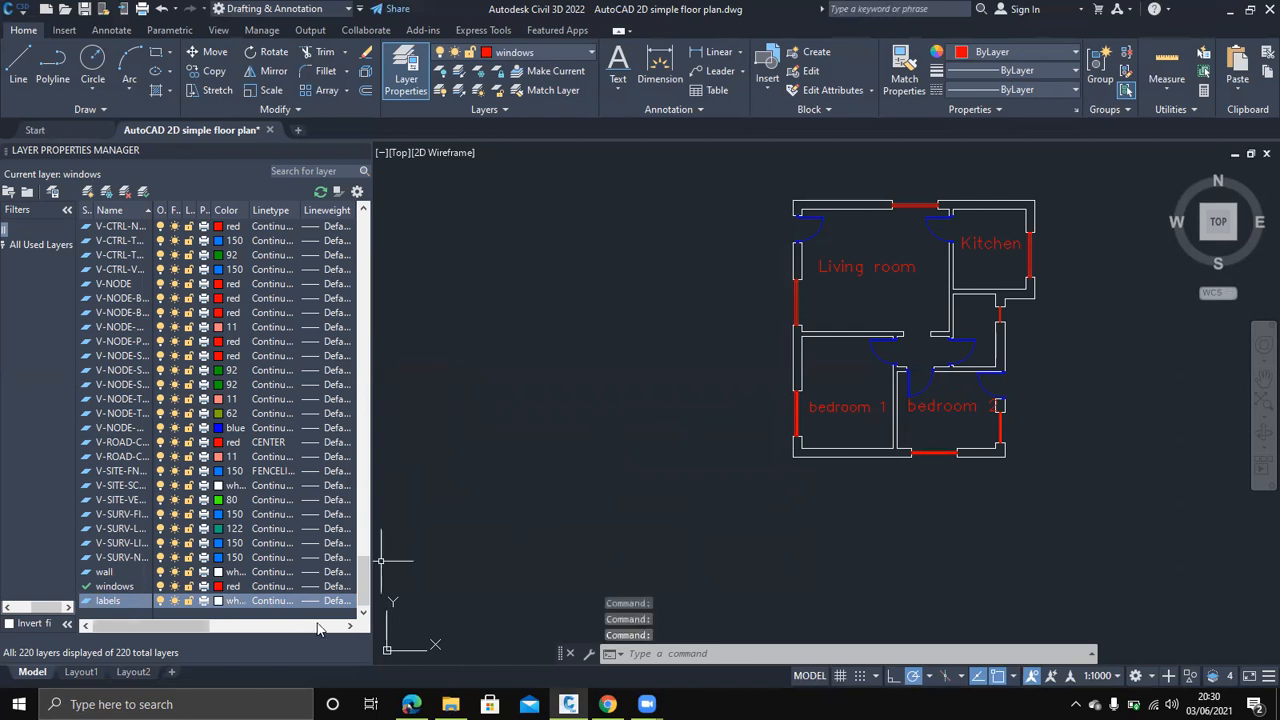
Move the "bedroom 1", "bedroom 2", "Living room" and "Kitchen" texts to the "labels" layer
left_click(845, 407)
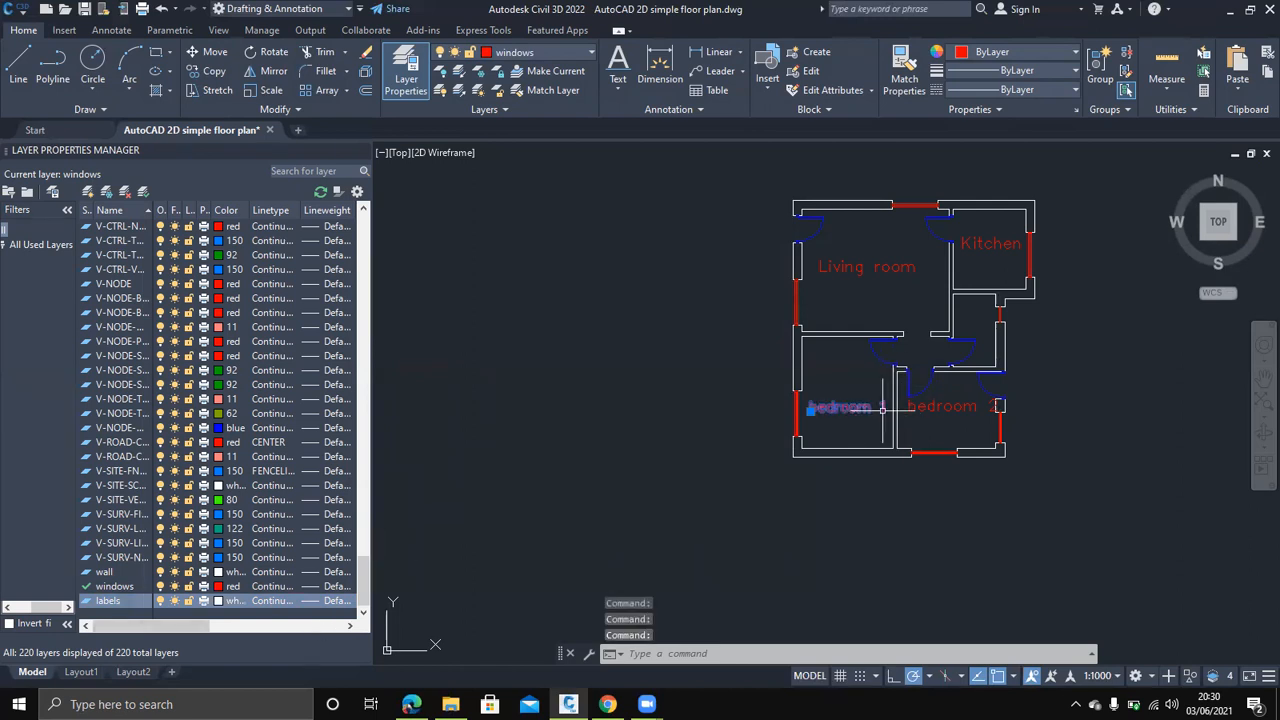
left_click(914, 408)
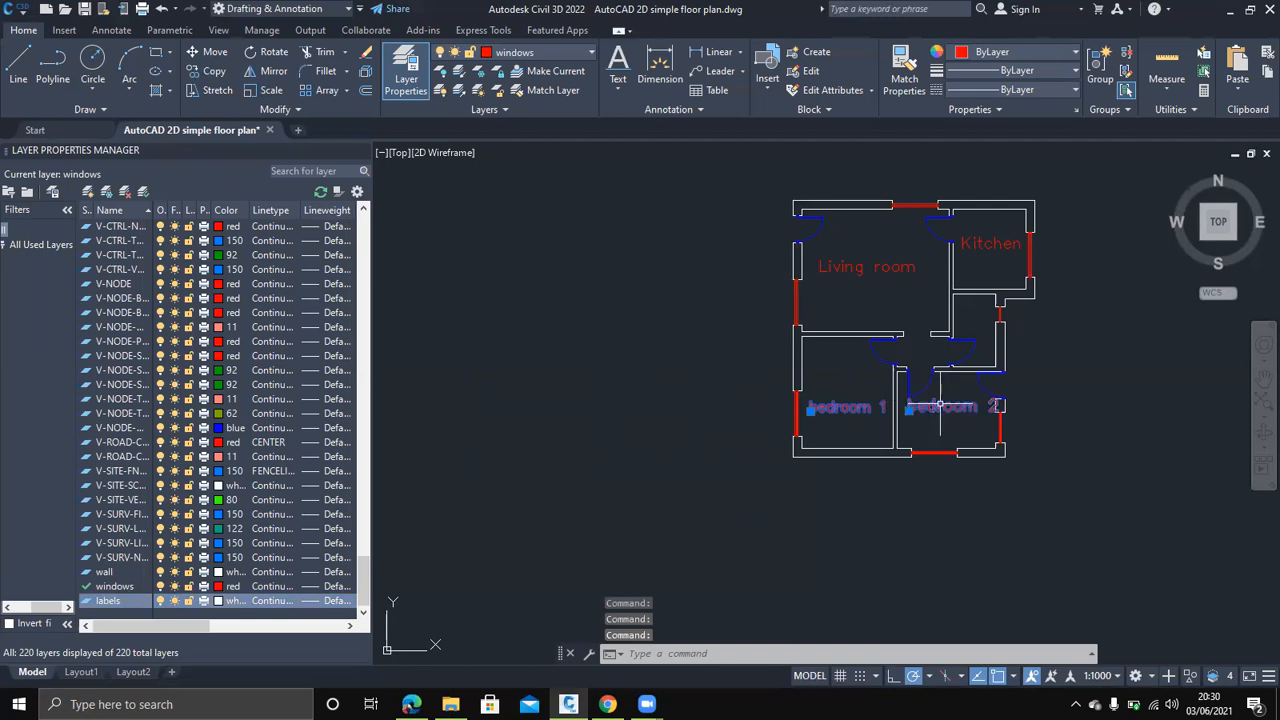
left_click(866, 266)
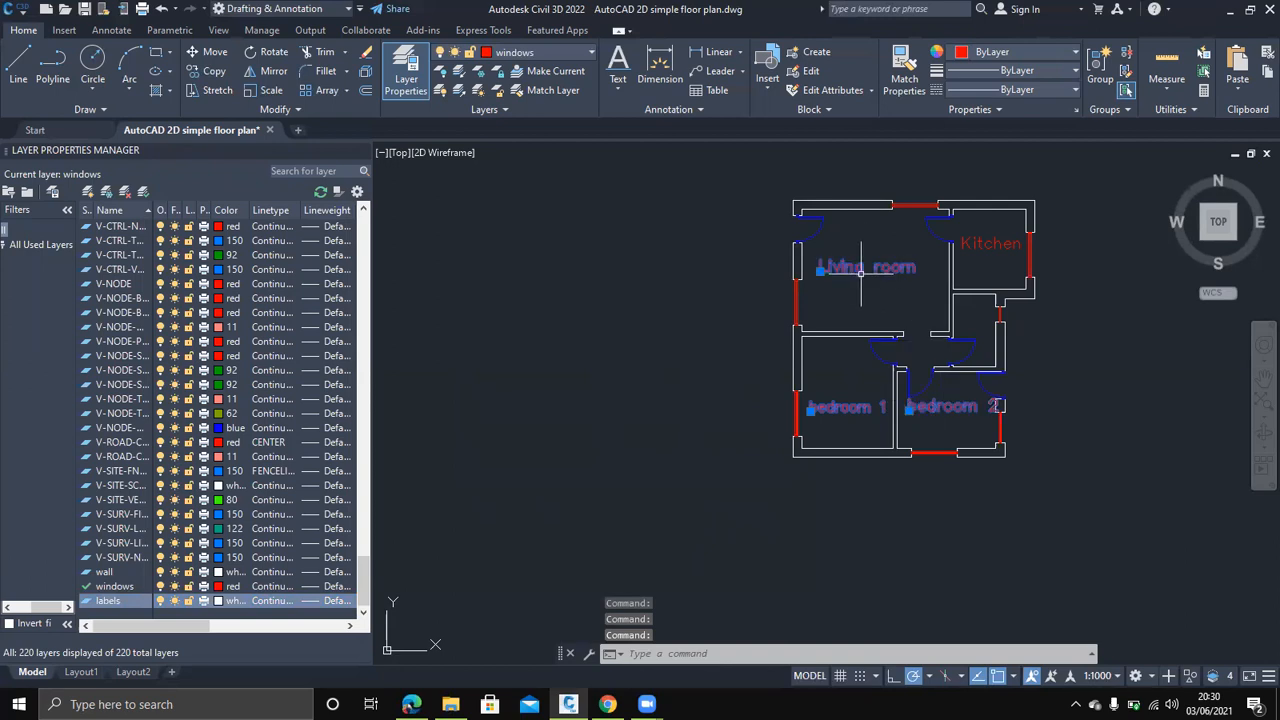
left_click(1000, 250)
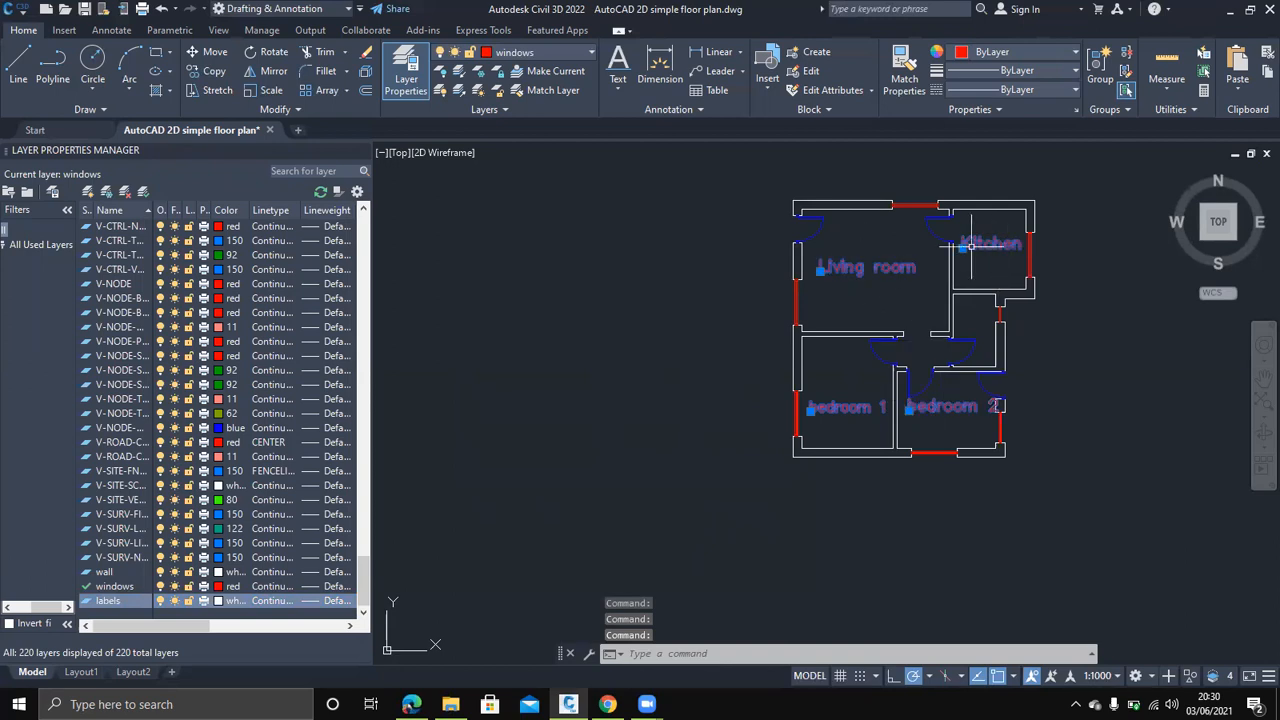
left_click(588, 53)
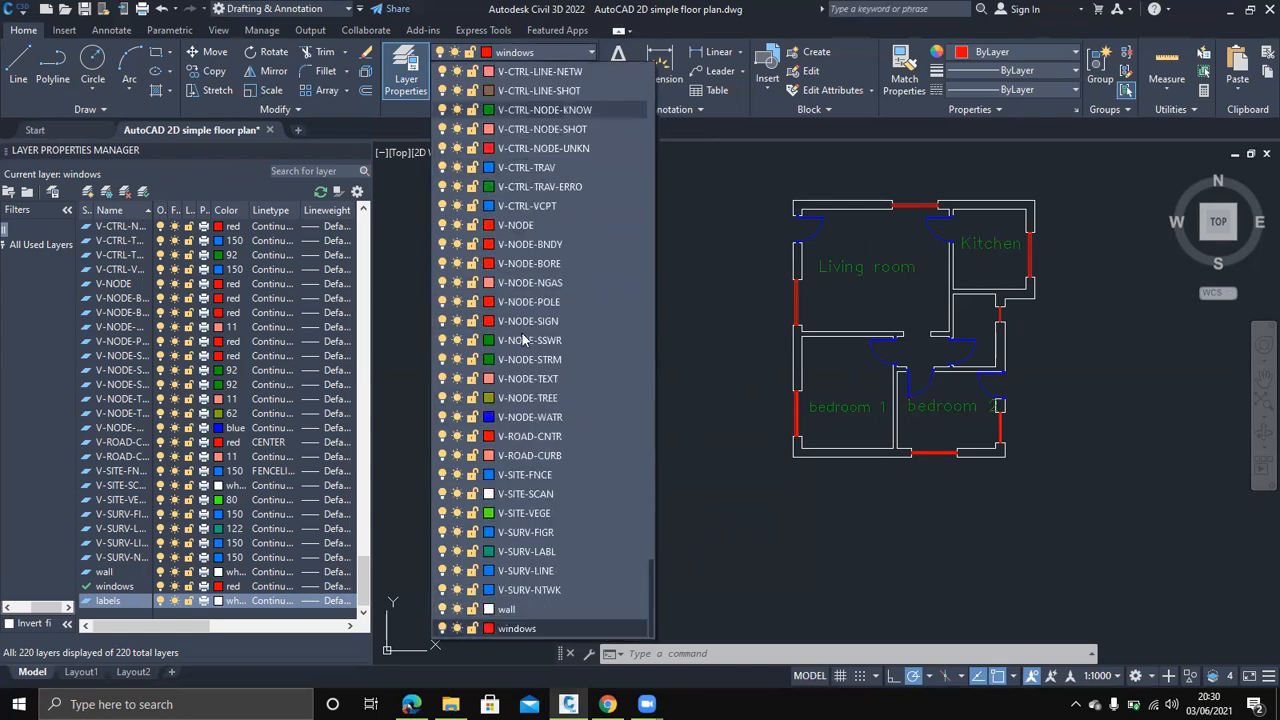
scroll(524, 341, "up", 5)
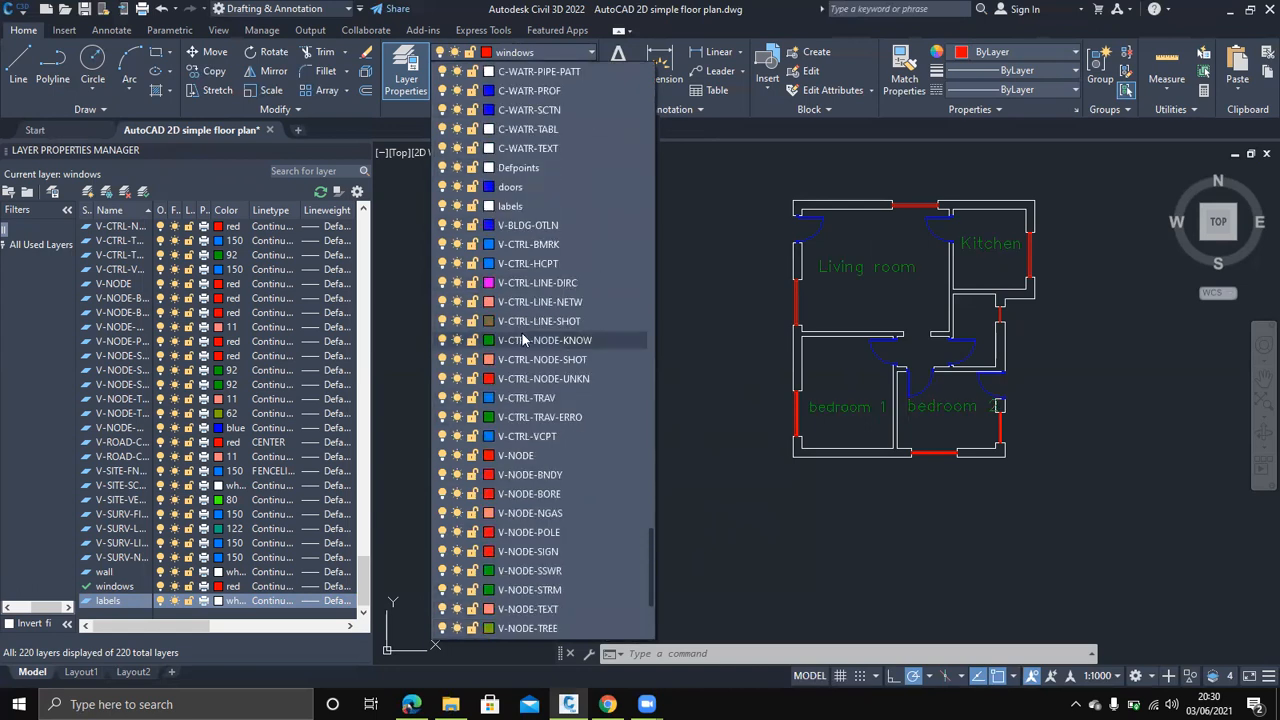
left_click(530, 206)
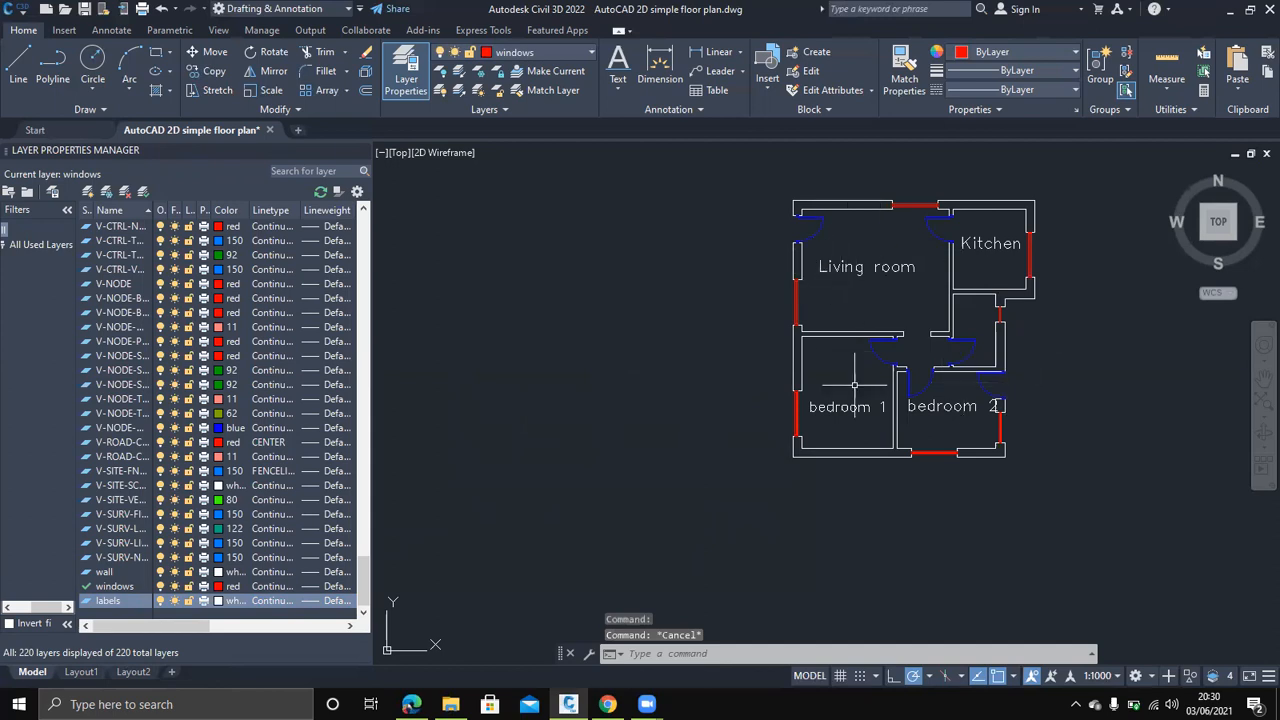
Place single-line text reading "bathroom" in the small room below the kitchen, with height about 211 and rotation angle 0
scroll(829, 453, "up", 2)
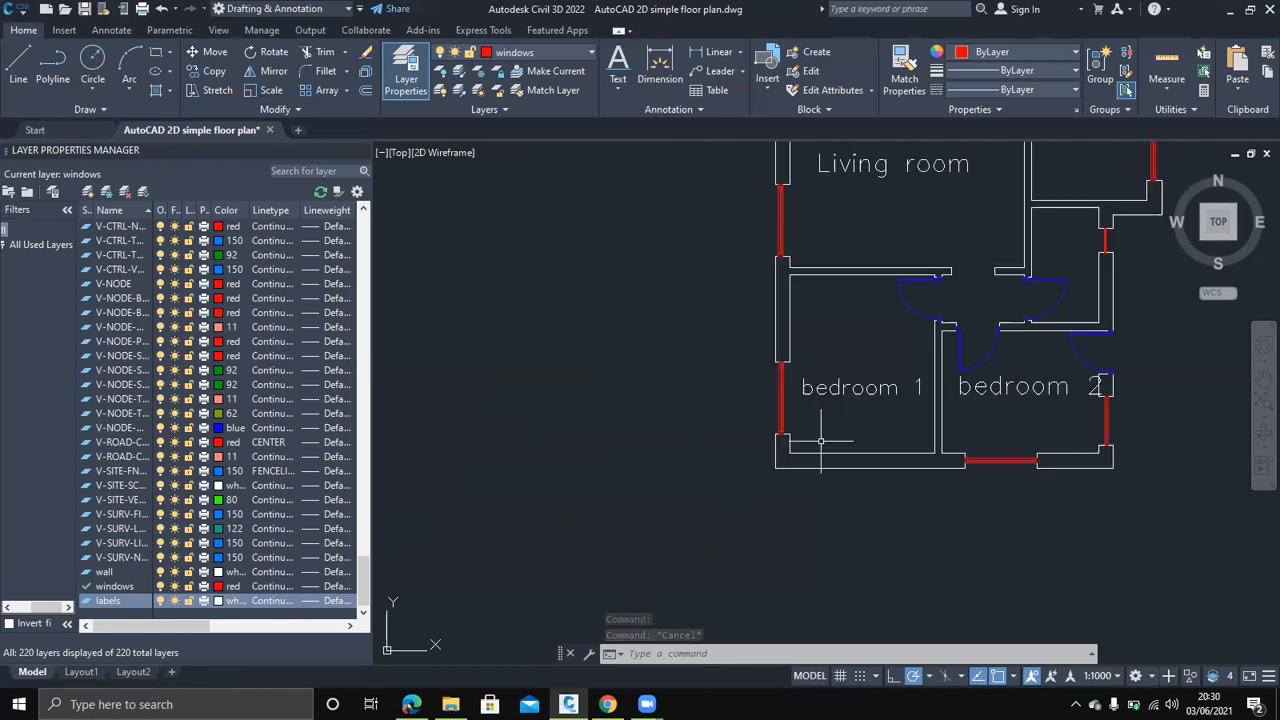
middle_click_drag(939, 437, 732, 484)
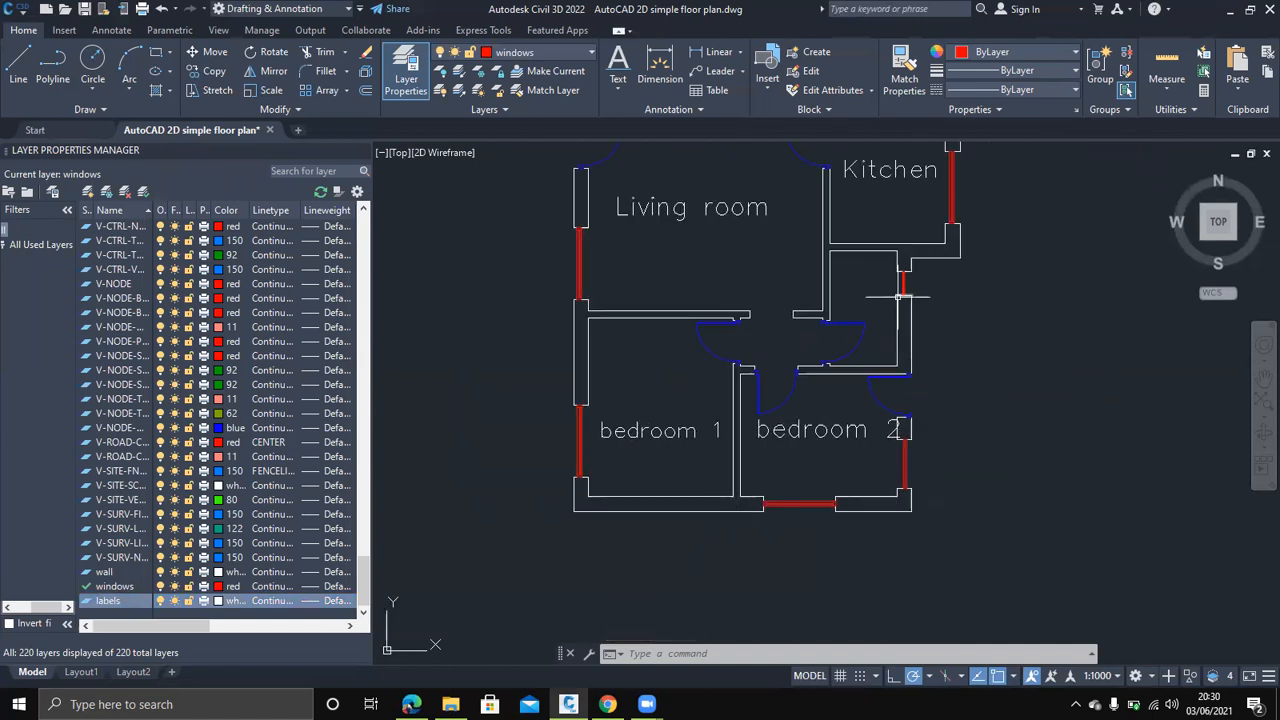
left_click(618, 86)
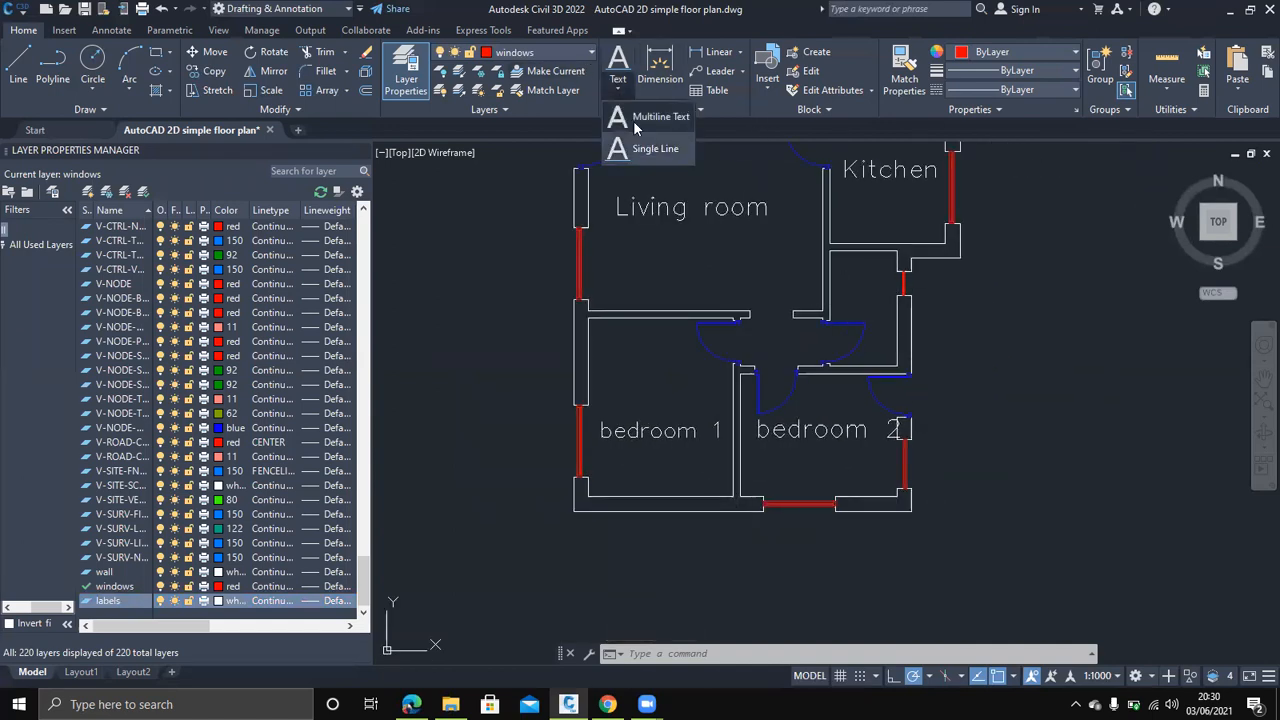
left_click(645, 147)
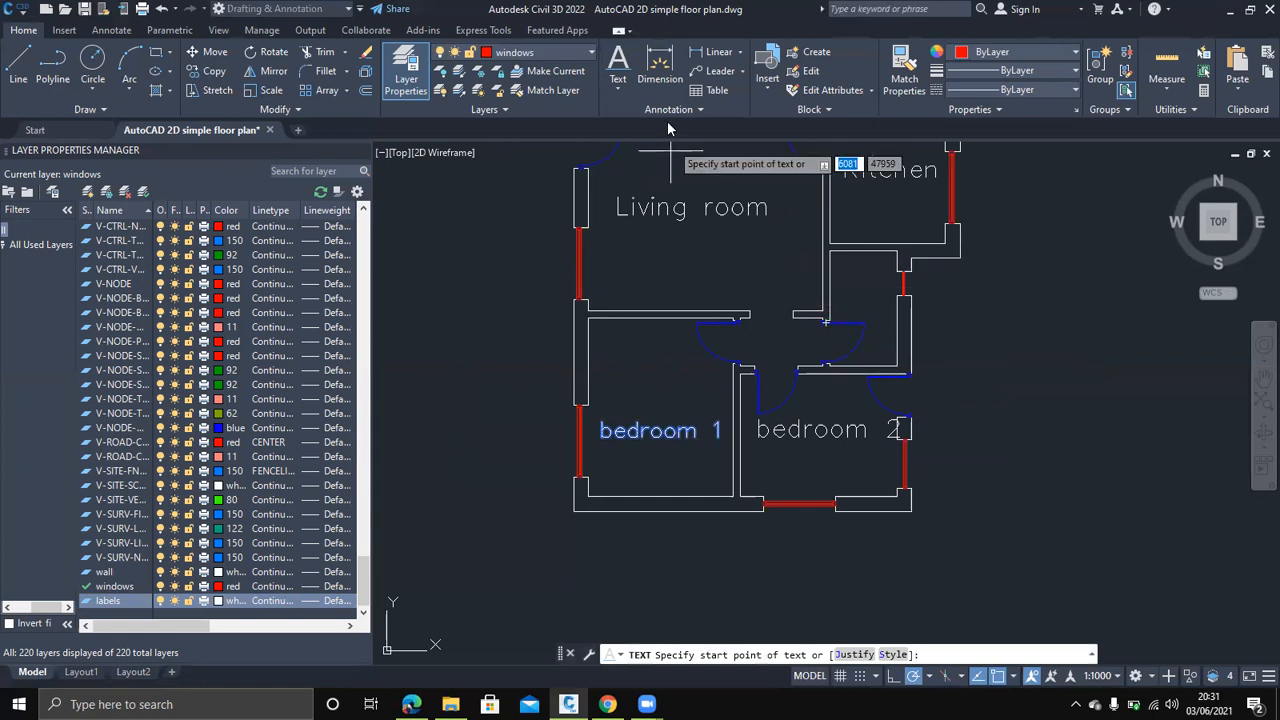
left_click(619, 87)
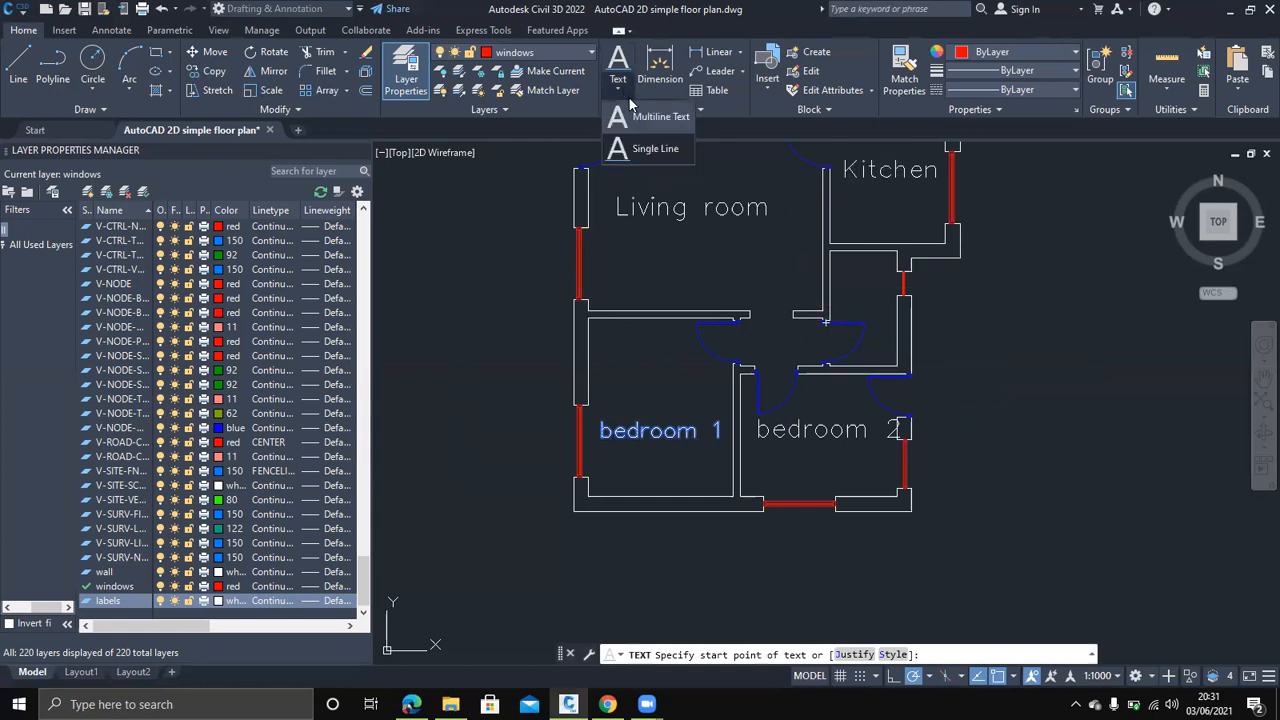
left_click(647, 152)
scroll(827, 285, "up", 5)
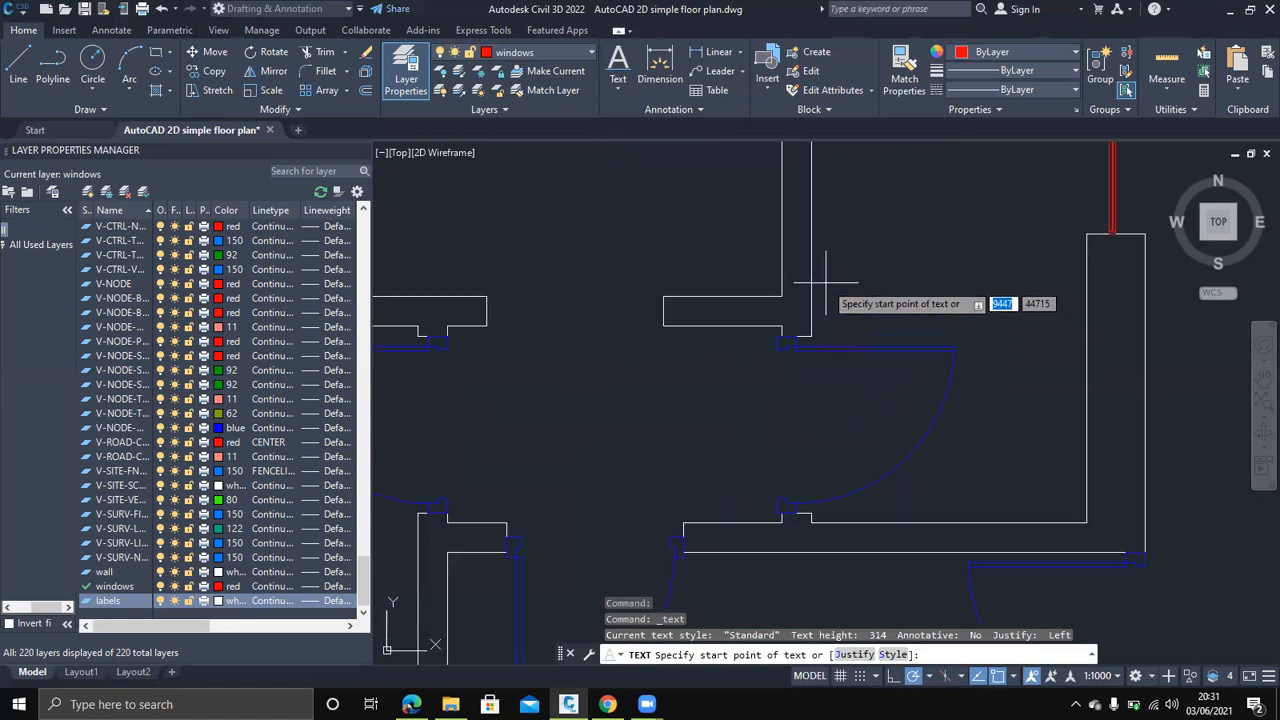
left_click(826, 250)
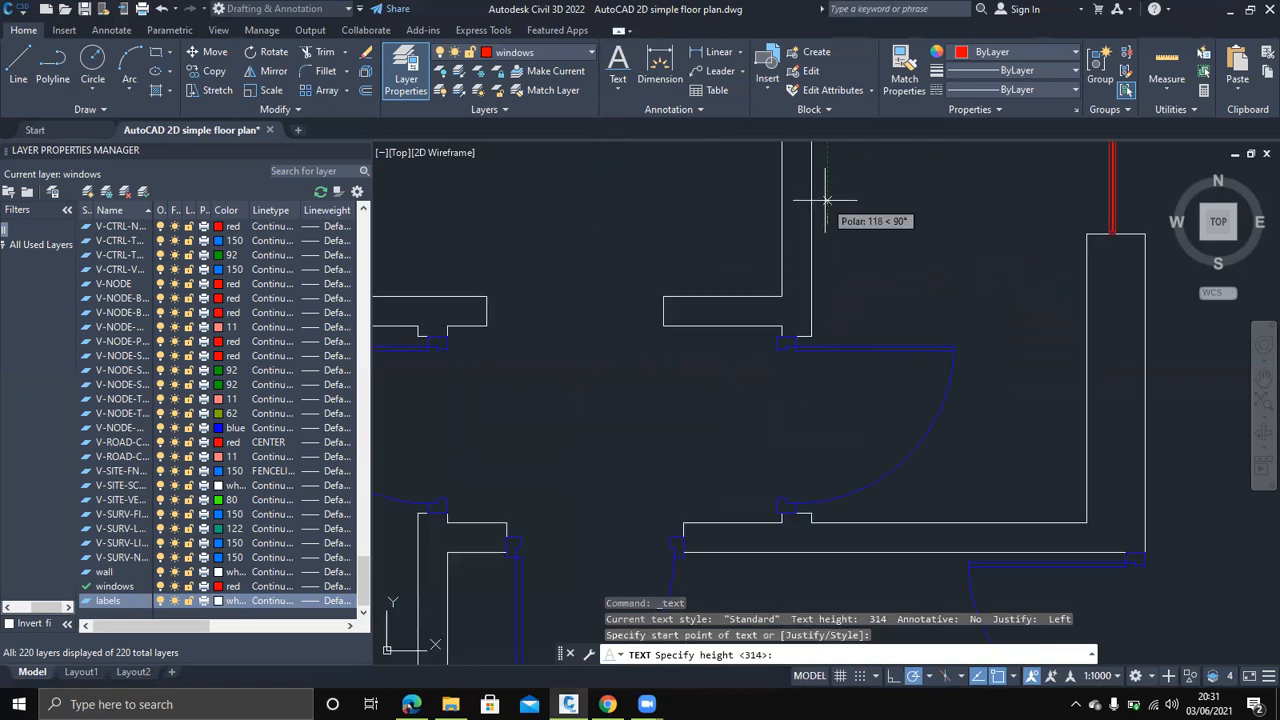
key("Return")
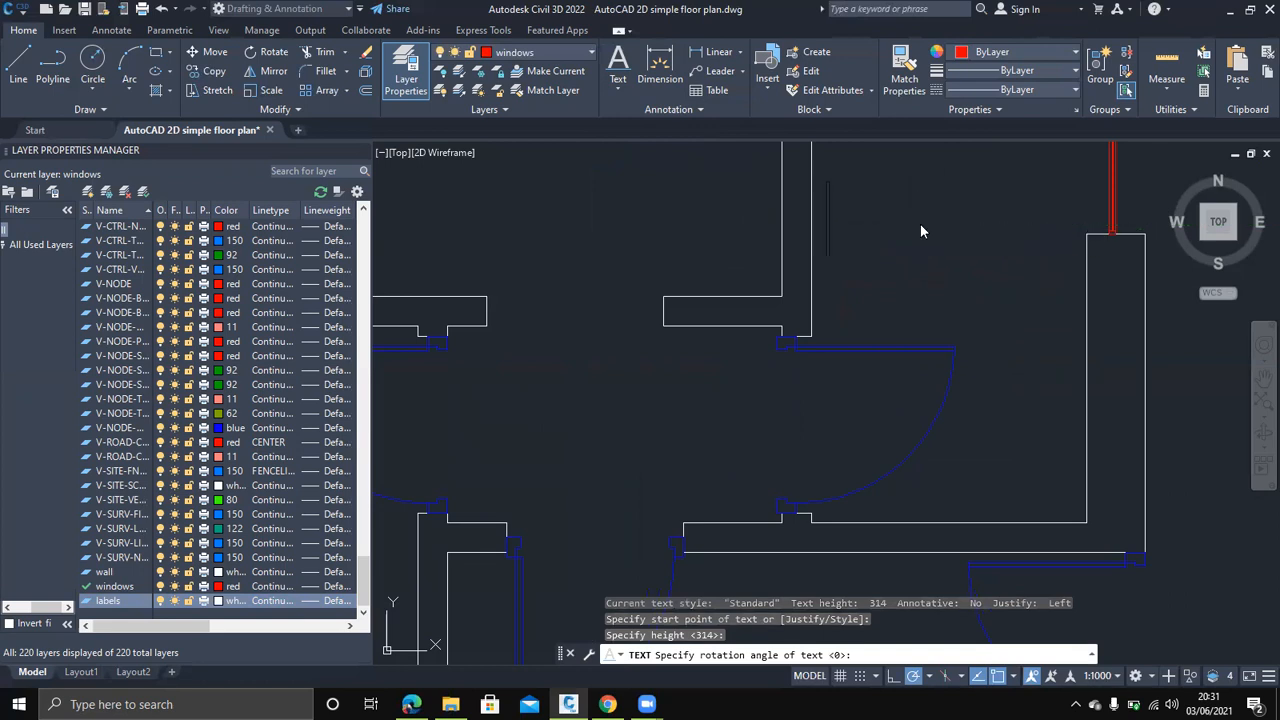
key("Return")
type("bat")
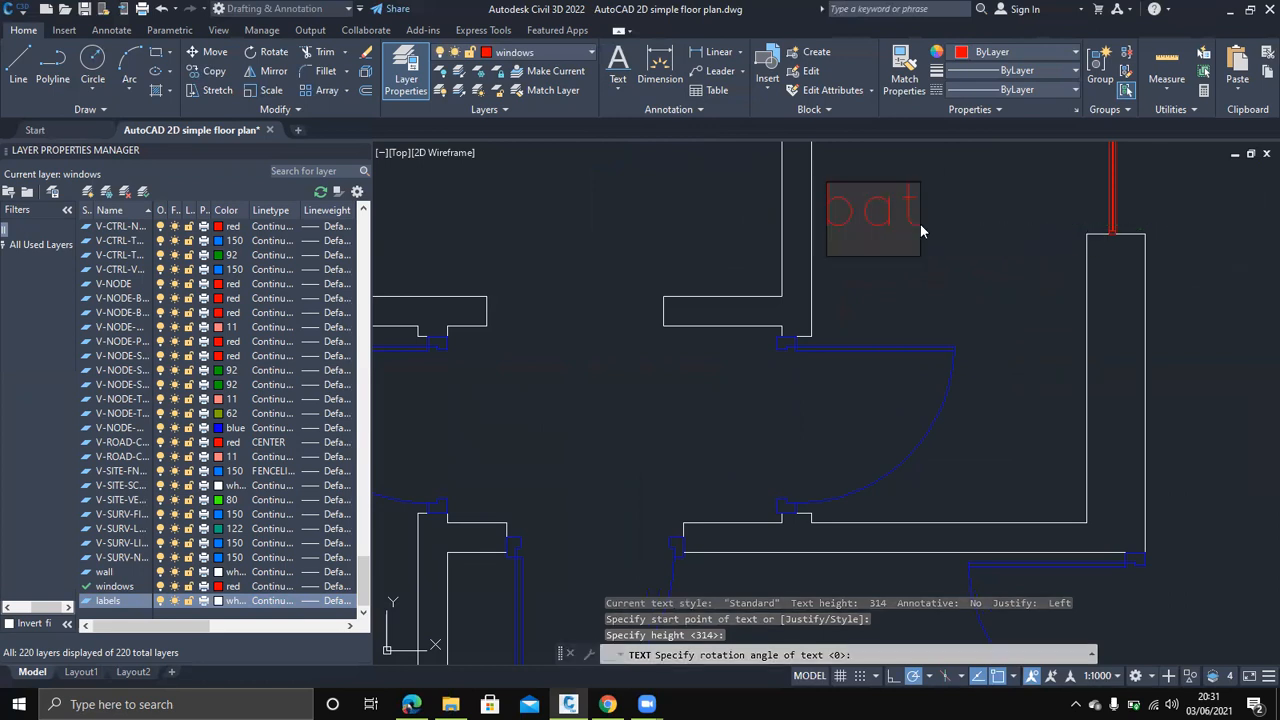
type("hroom")
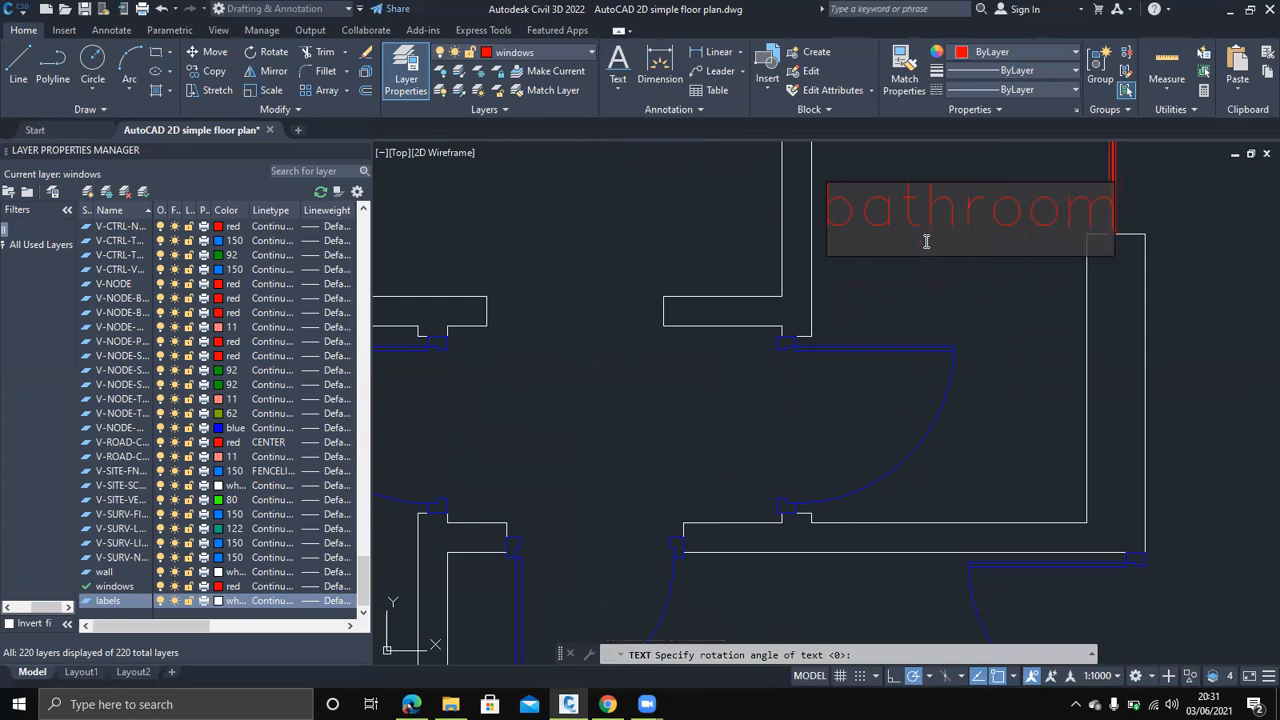
key("Return")
key("Return")
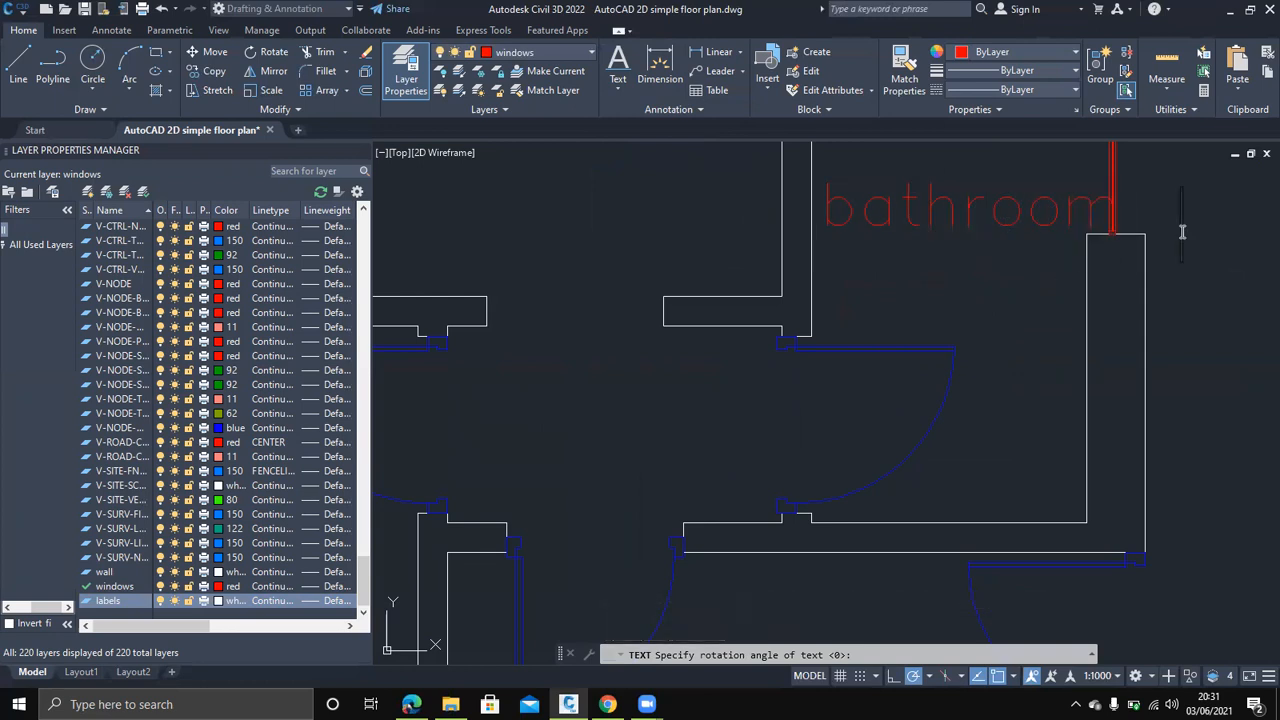
Move the "bathroom" text to the "labels" layer and clear the selection
scroll(968, 220, "down", 3)
scroll(967, 213, "down", 4)
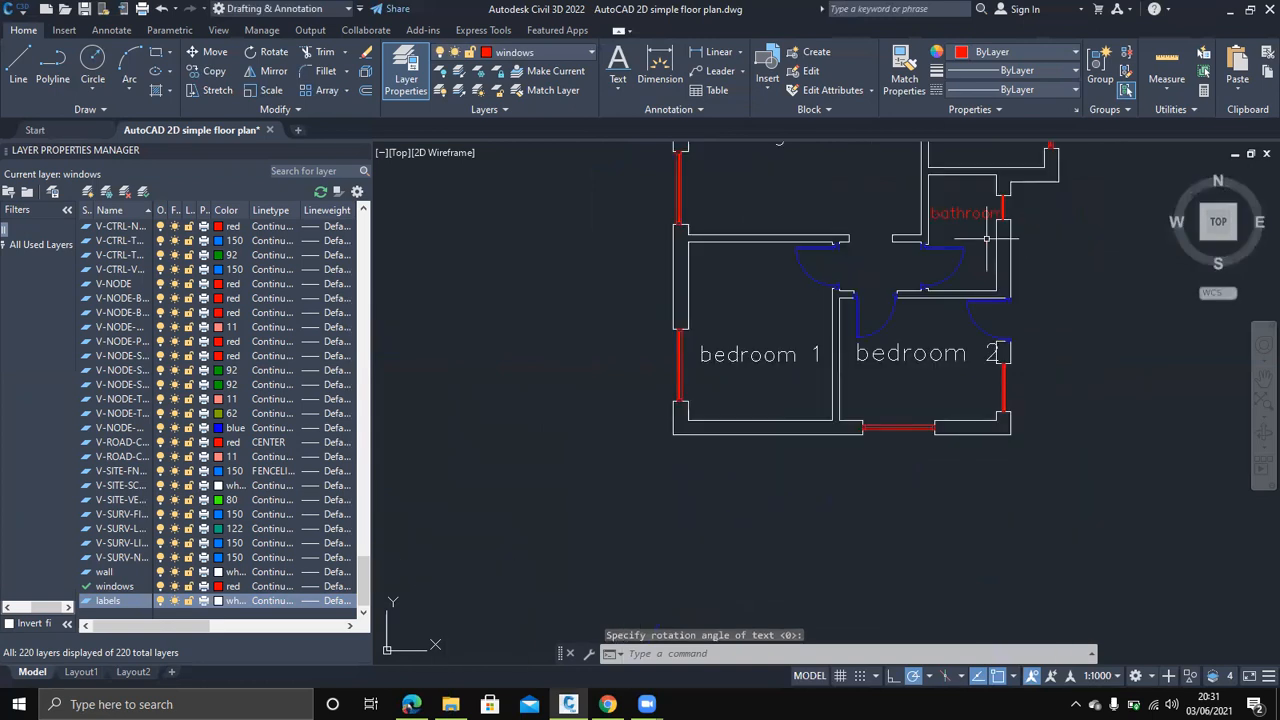
left_click(965, 213)
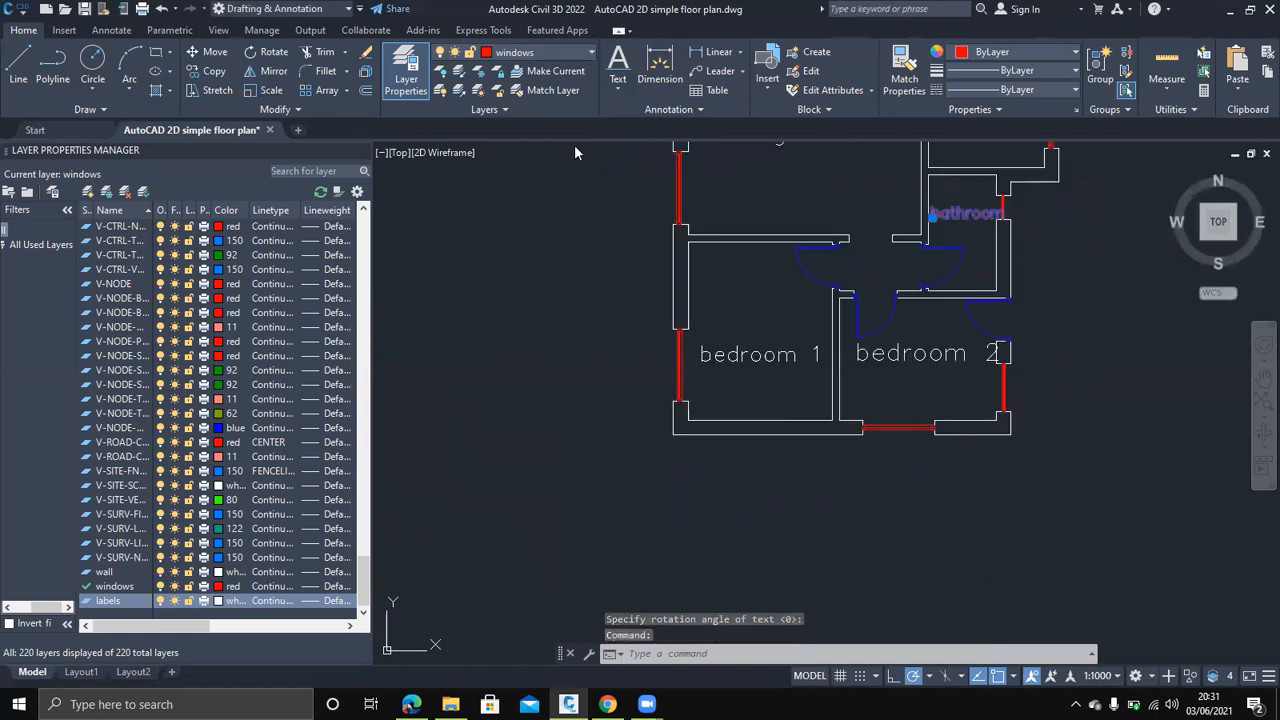
scroll(576, 377, "down", 2)
left_click(540, 52)
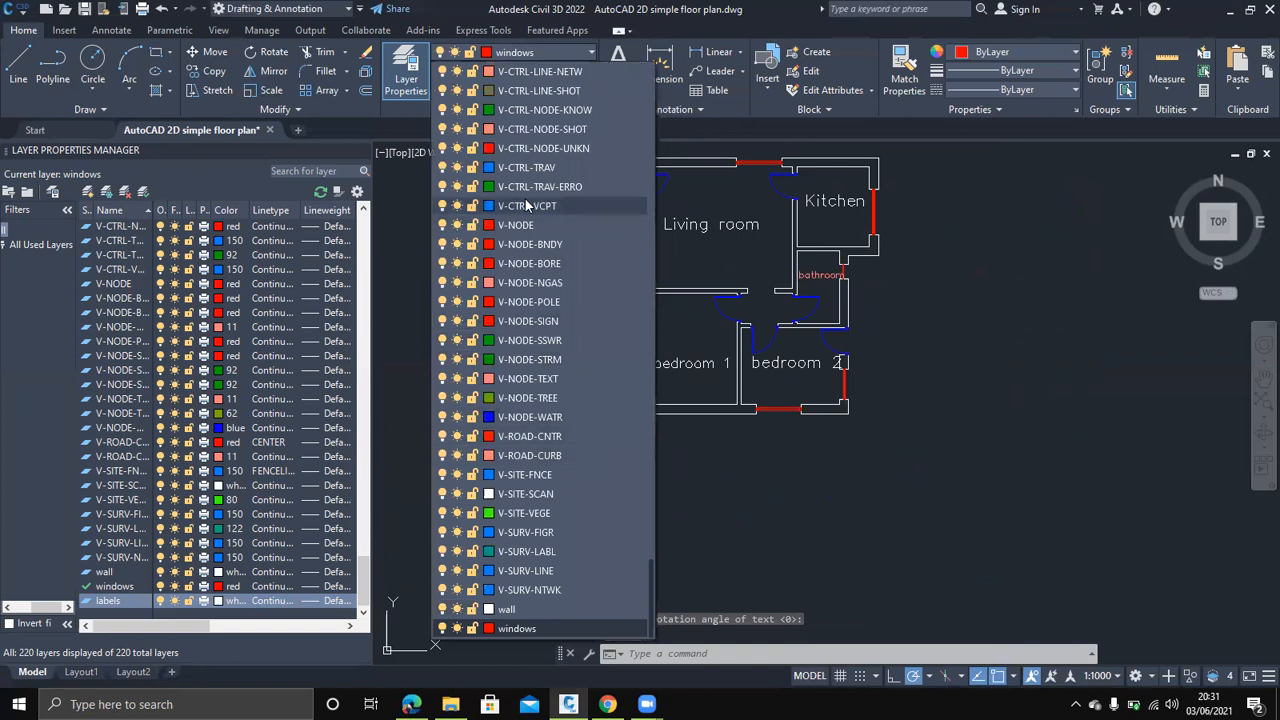
scroll(571, 436, "up", 1)
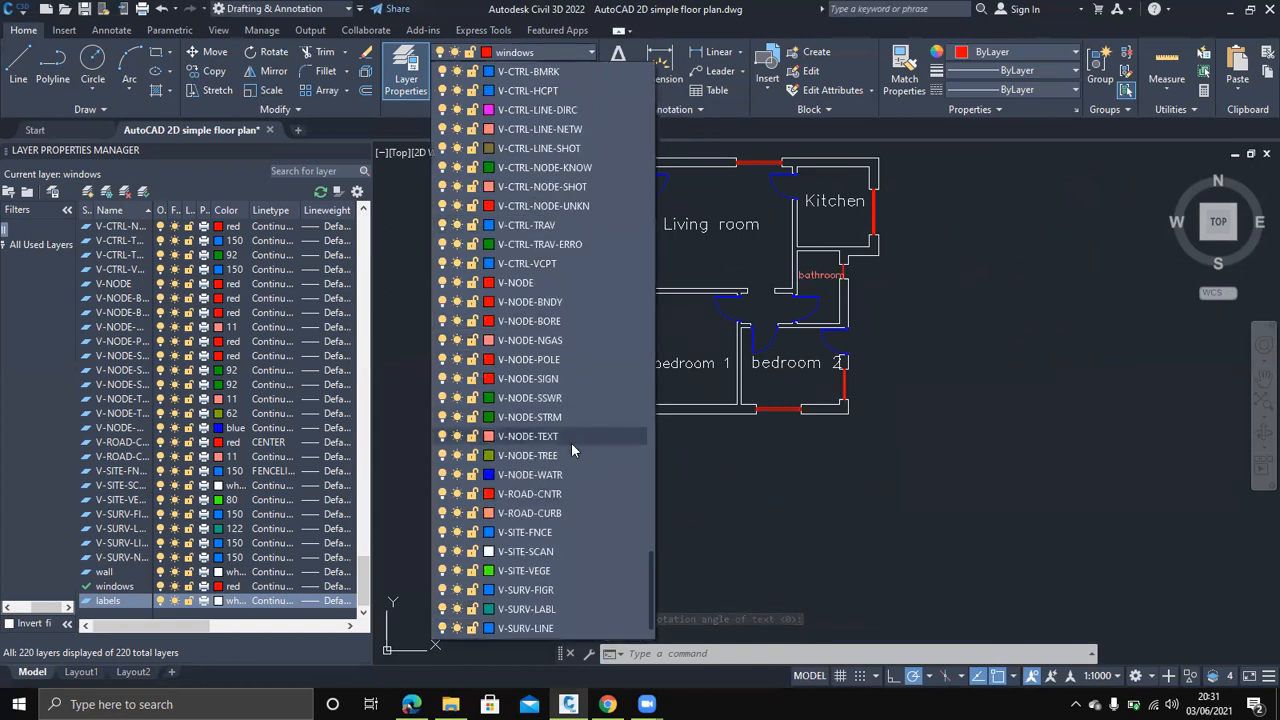
scroll(571, 450, "up", 3)
left_click(511, 208)
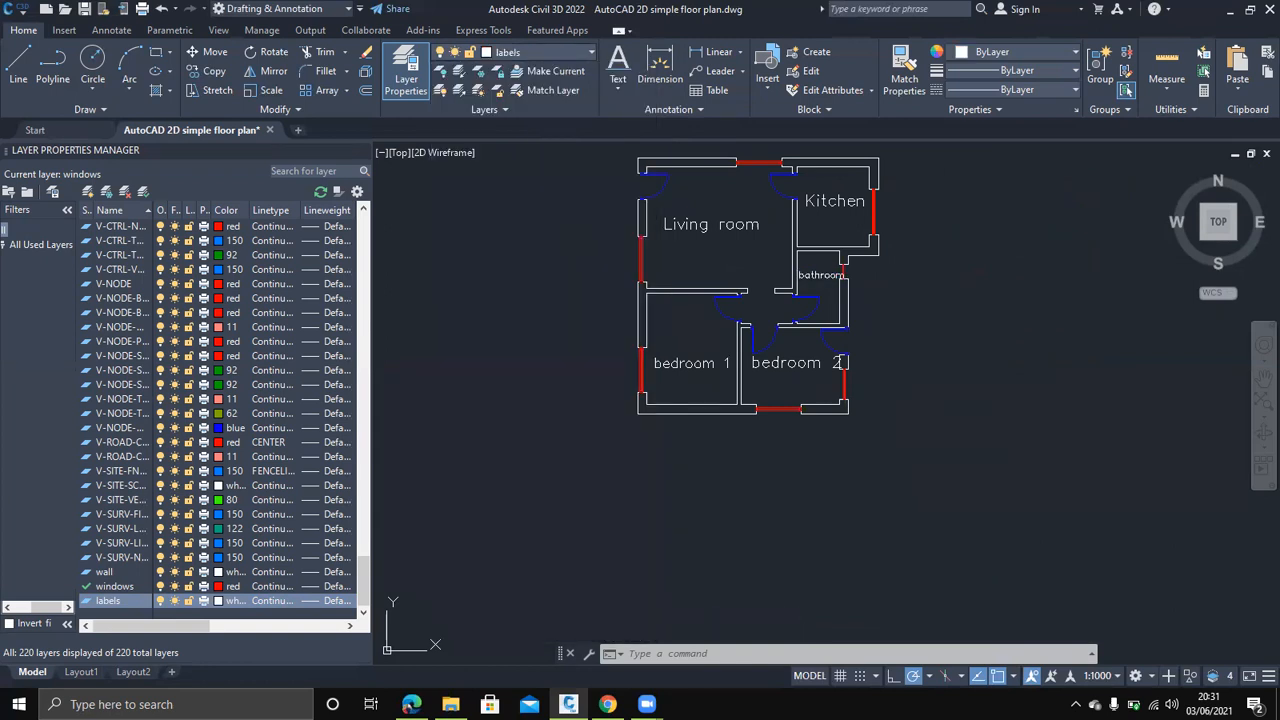
key("Escape")
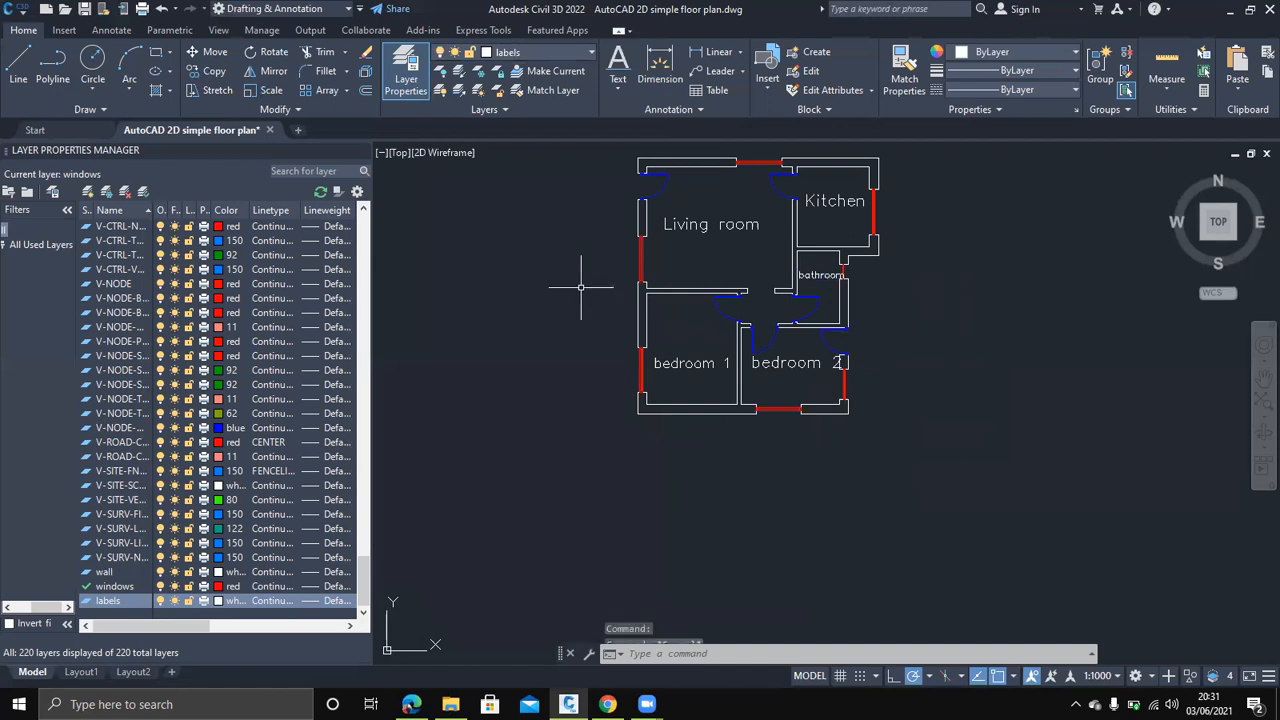
scroll(849, 312, "up", 3)
scroll(849, 312, "down", 3)
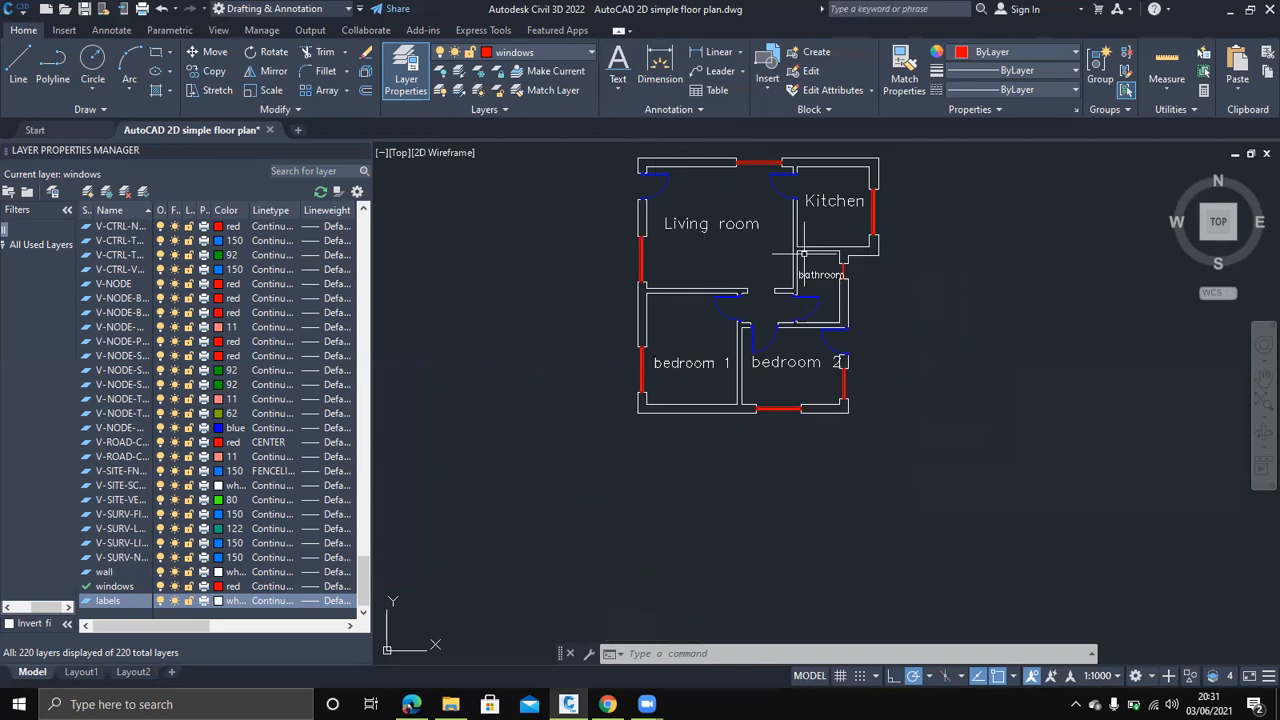
scroll(790, 318, "up", 2)
scroll(790, 318, "up", 3)
scroll(780, 325, "down", 4)
scroll(778, 327, "down", 2)
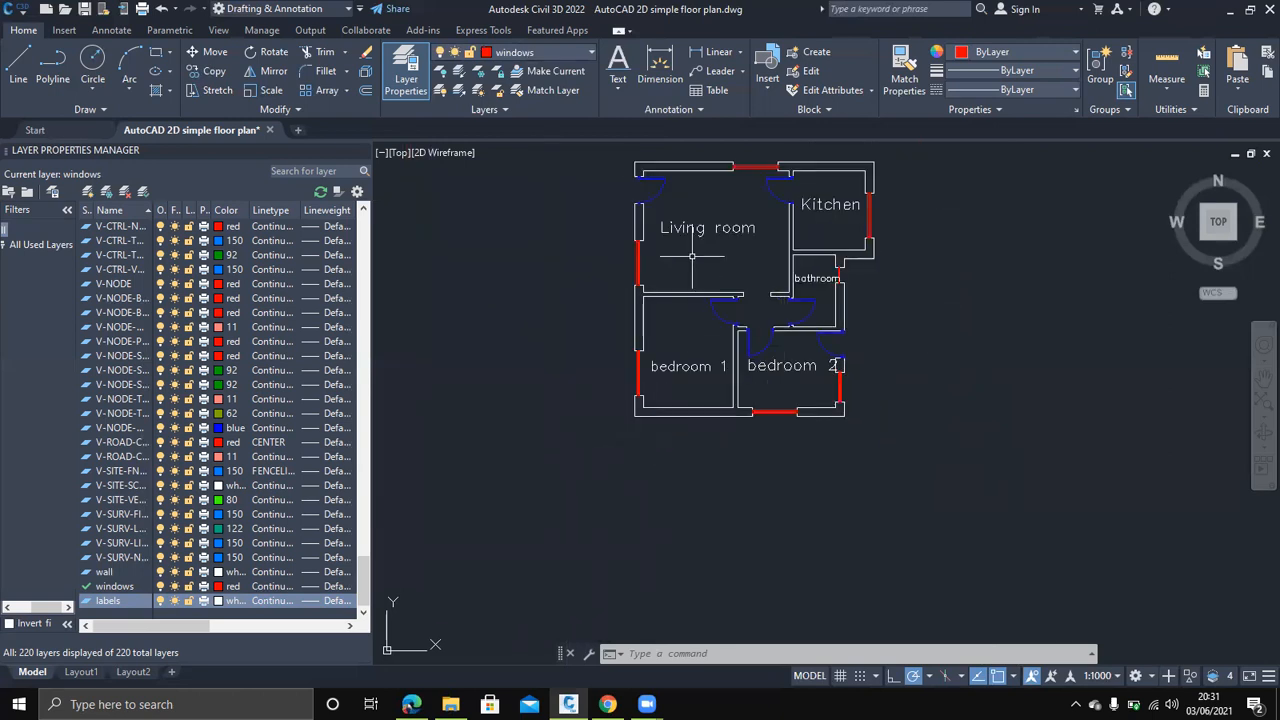
Add a horizontal linear dimension above the upper living room wall, from the outer corner to the near edge of the window
middle_click_drag(665, 305, 675, 392)
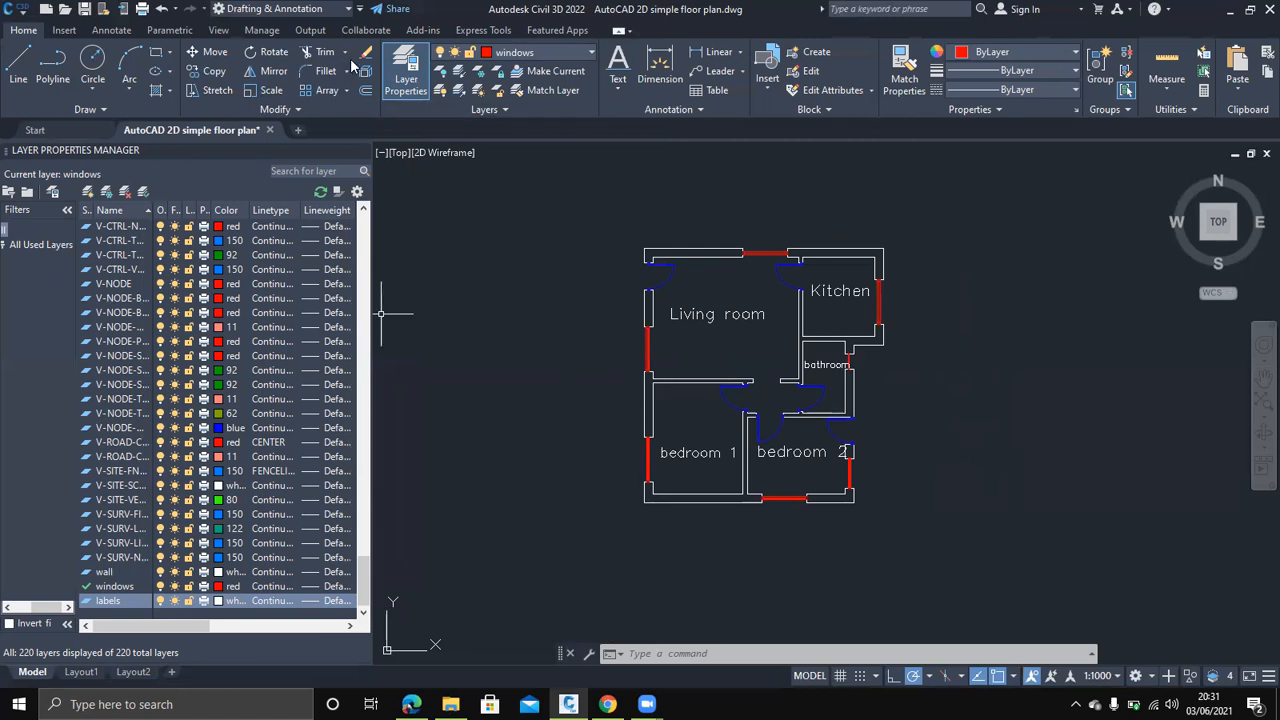
left_click(126, 31)
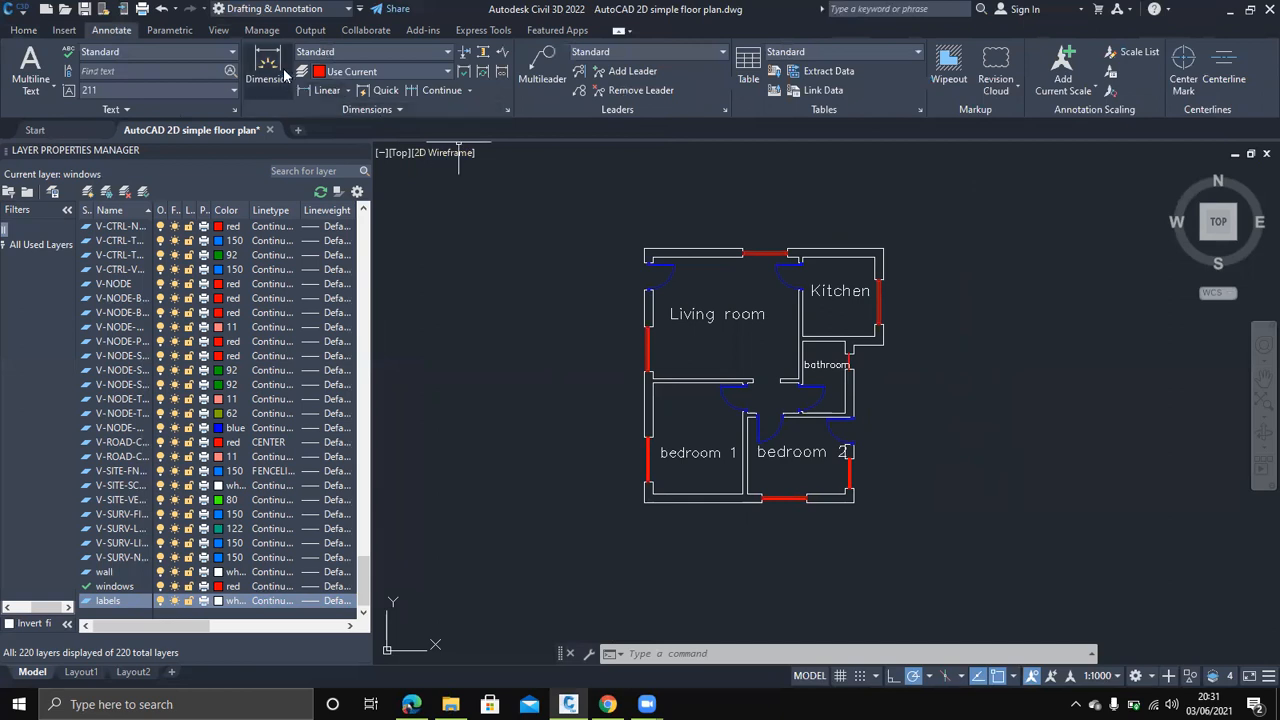
left_click(318, 89)
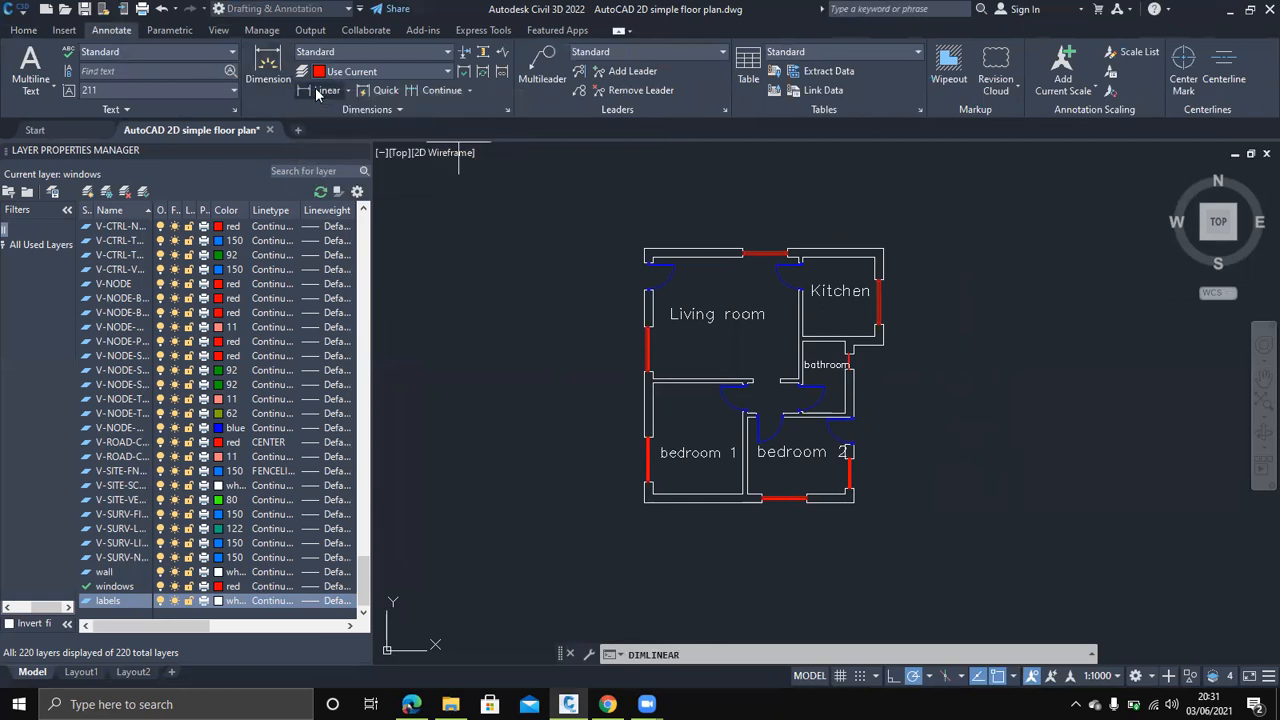
scroll(634, 349, "up", 2)
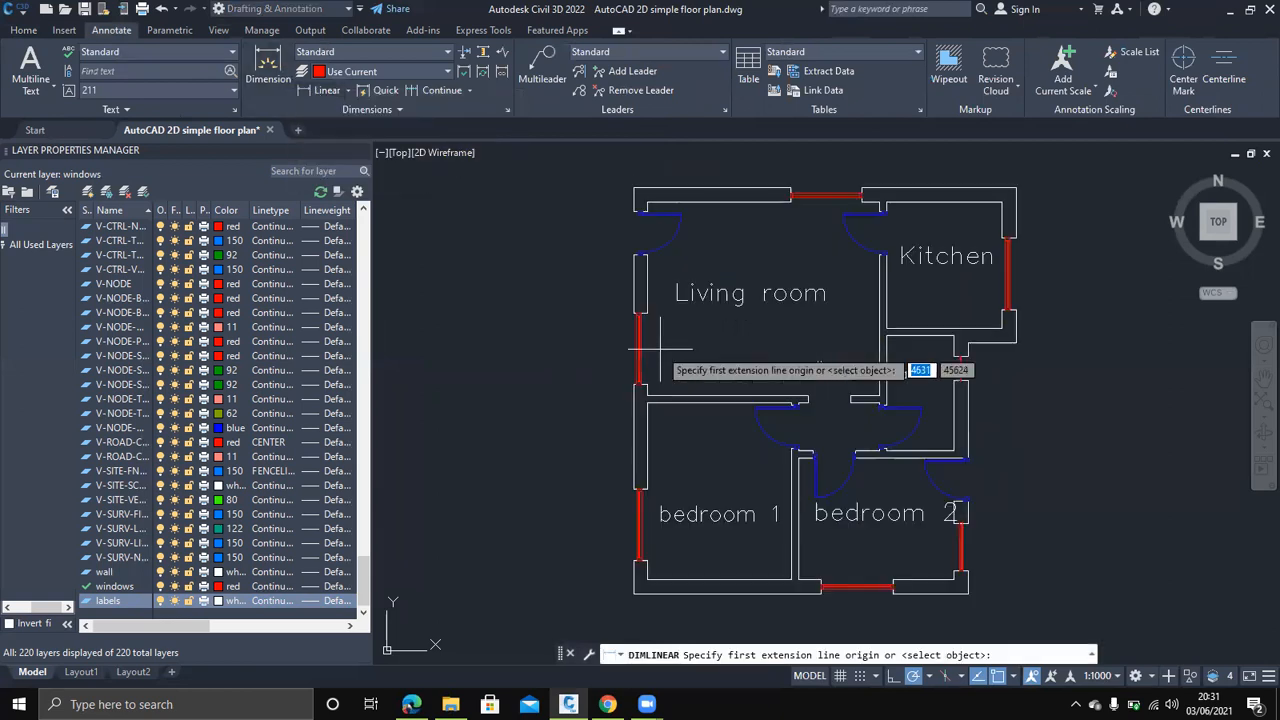
middle_click_drag(717, 264, 717, 362)
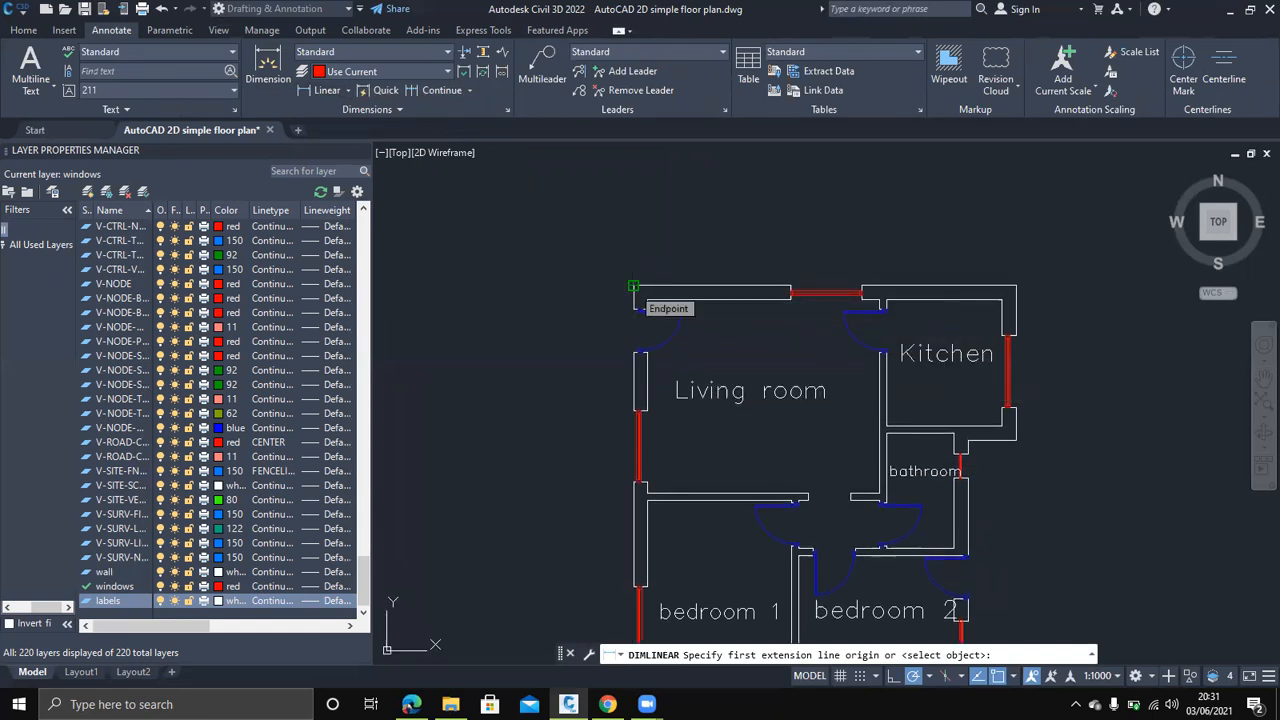
left_click(633, 286)
left_click(790, 286)
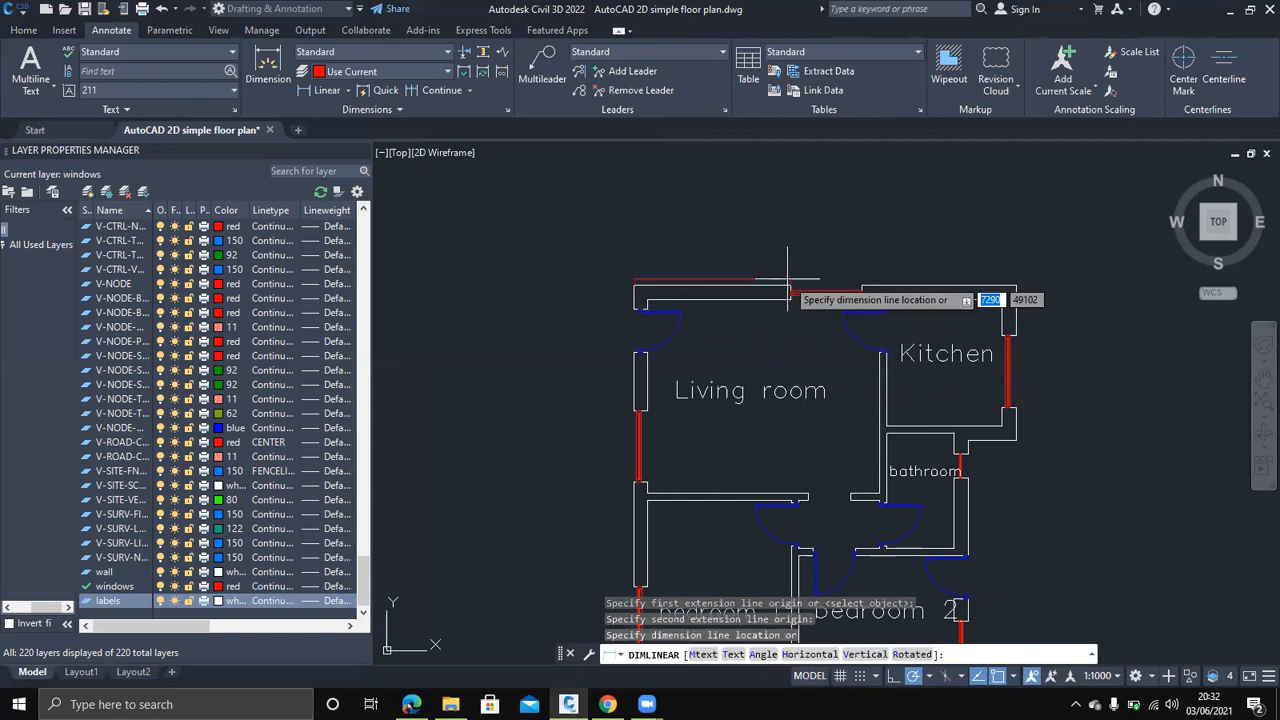
left_click(785, 268)
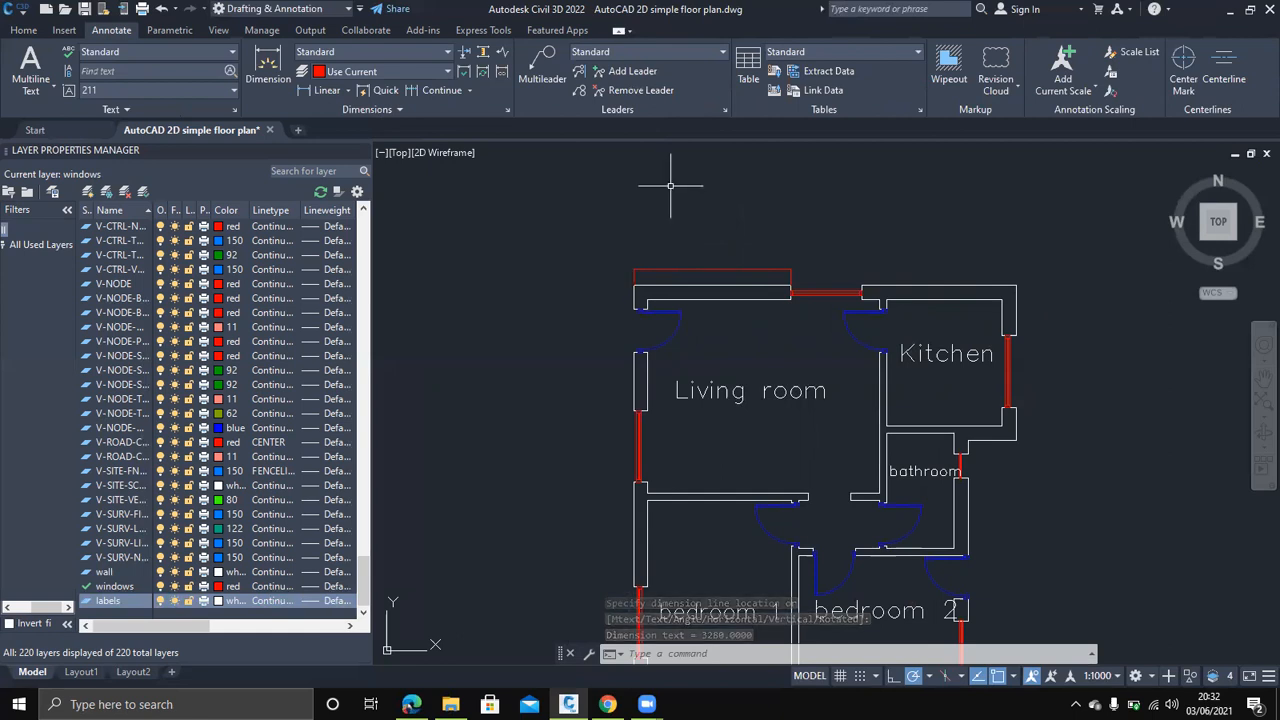
Create a new layer named "dimensions"
left_click(12, 30)
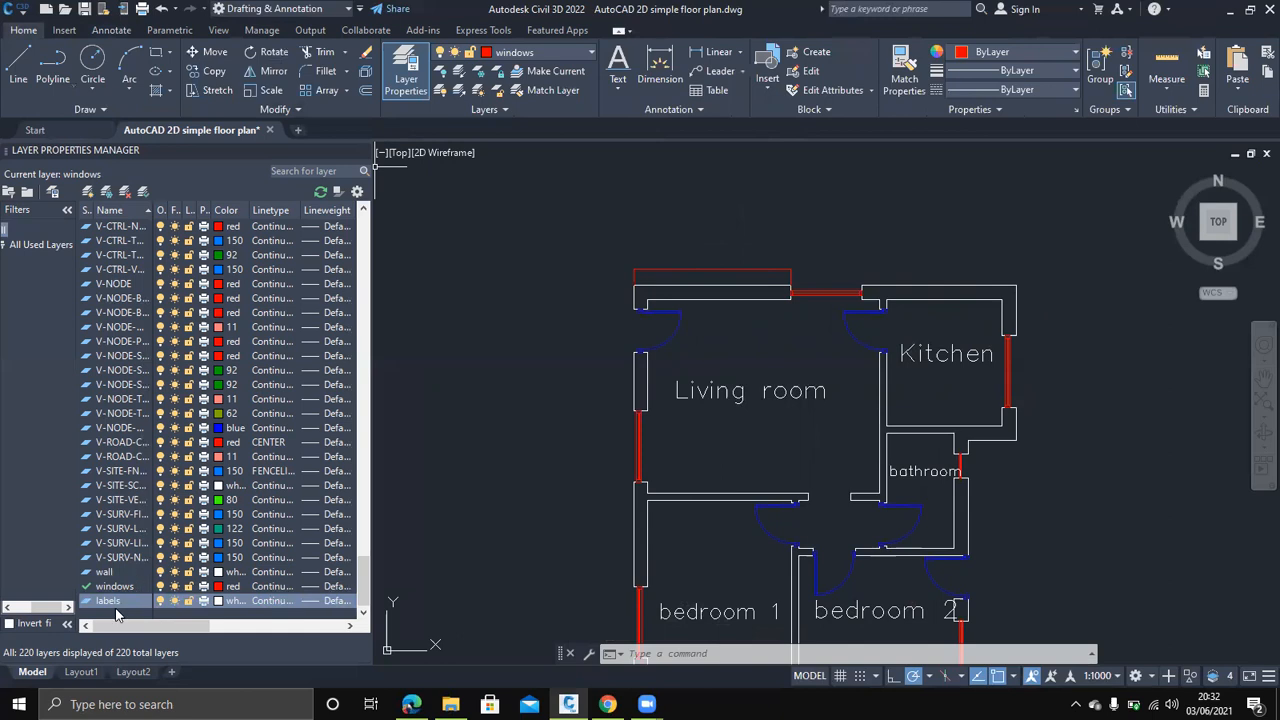
right_click(116, 613)
left_click(192, 277)
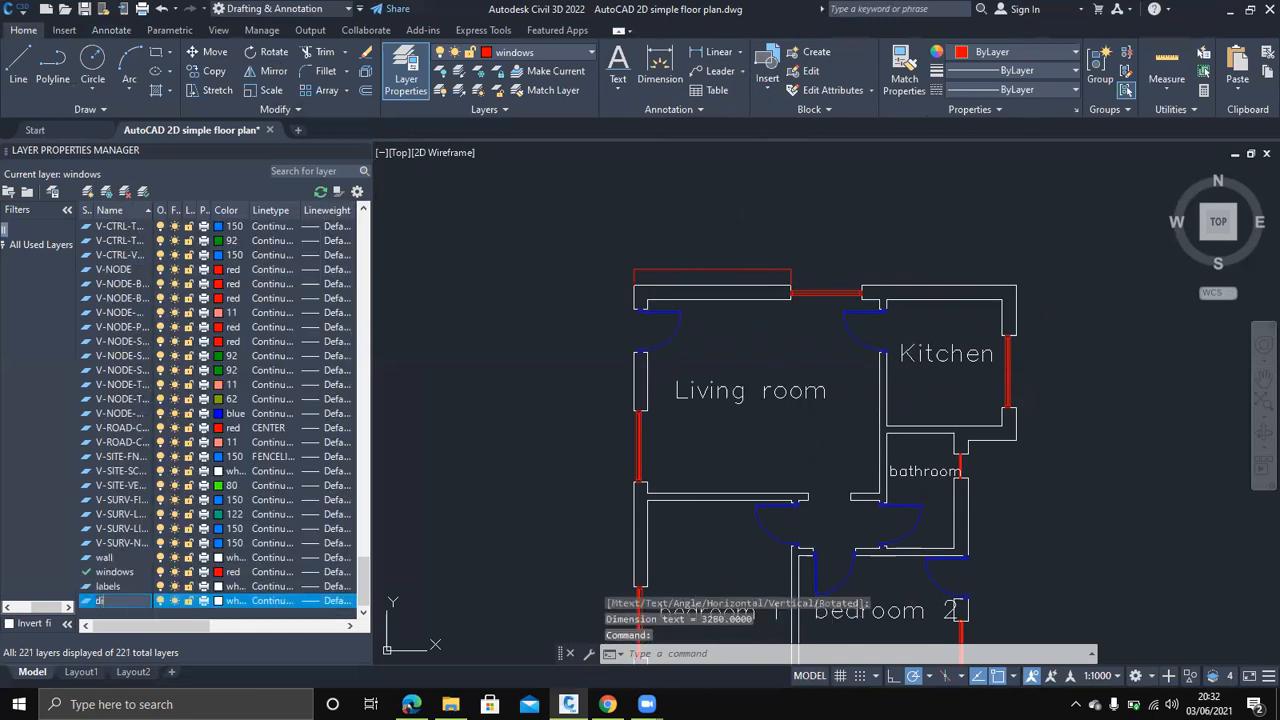
type("dimensions")
key("Return")
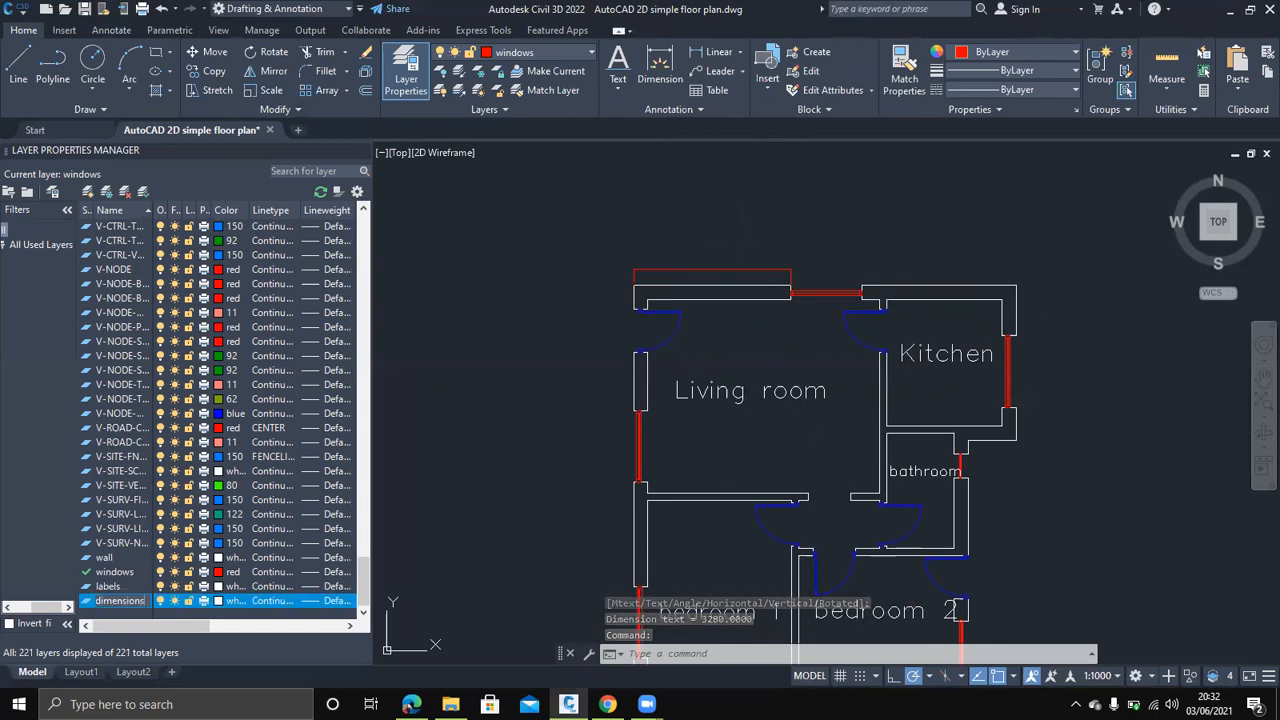
Set the colour of the "dimensions" layer to index colour 40
left_click(217, 602)
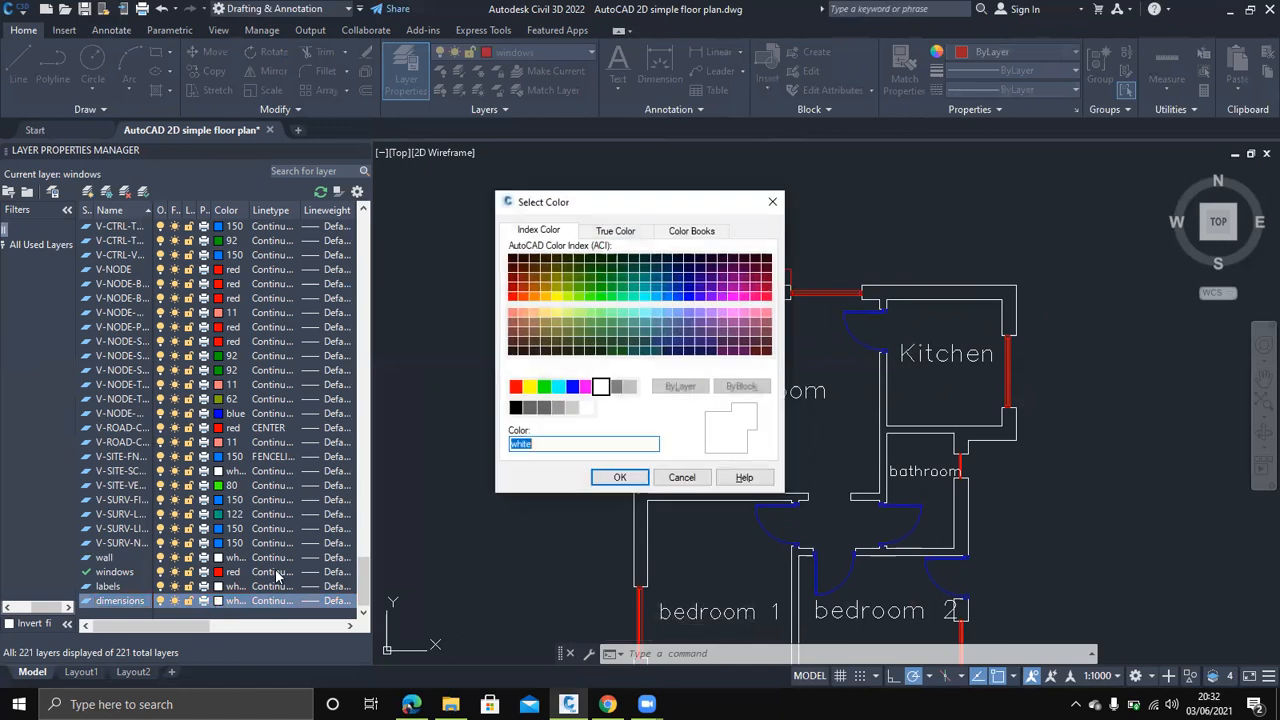
left_click(529, 387)
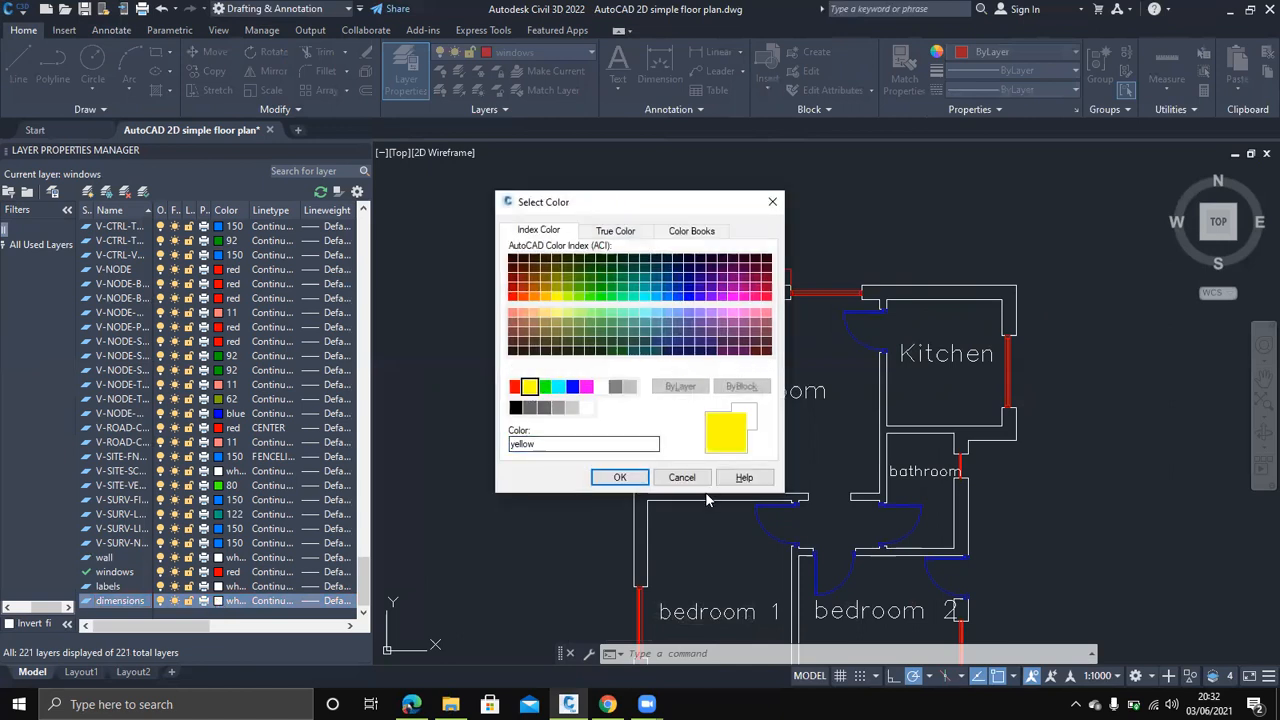
left_click(526, 298)
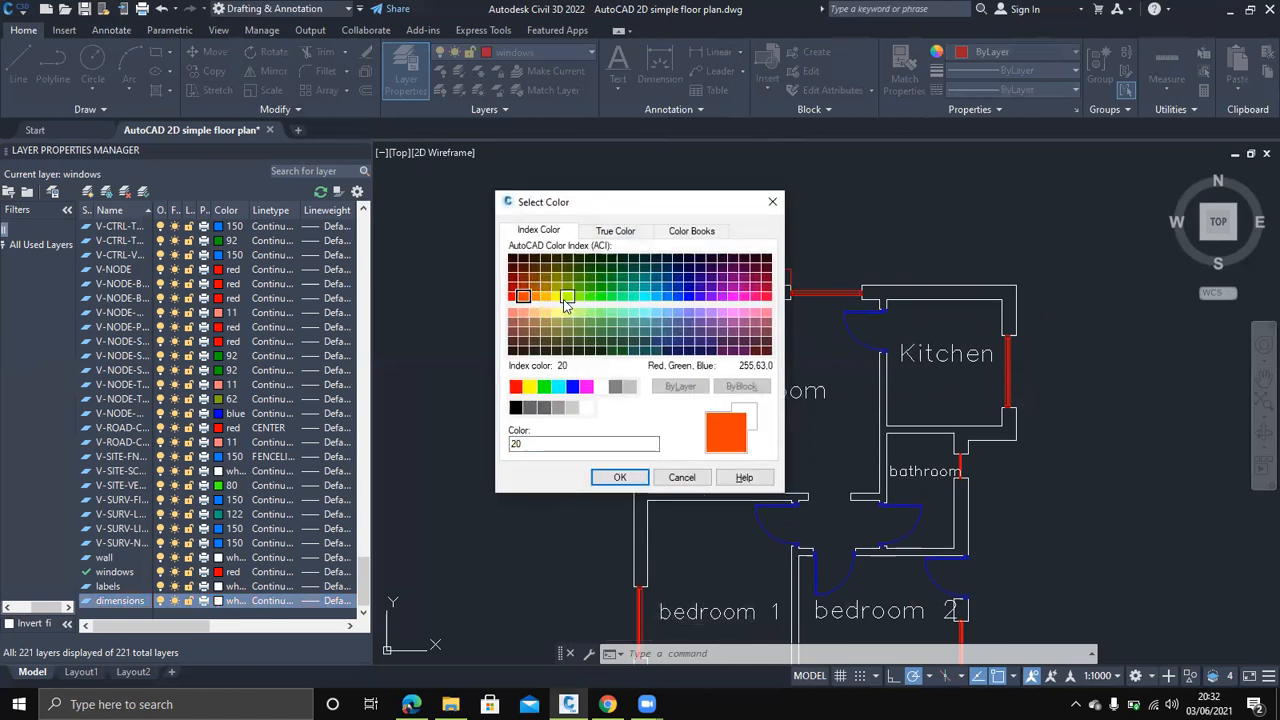
left_click(548, 297)
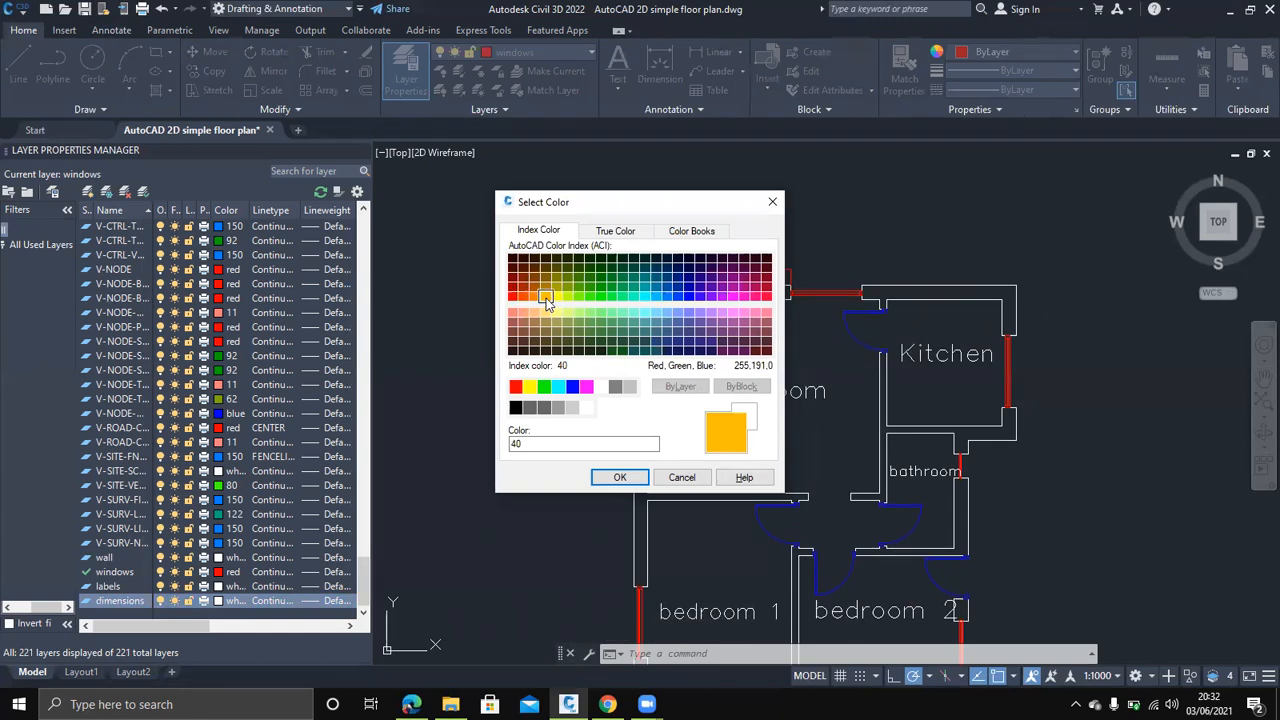
left_click(622, 478)
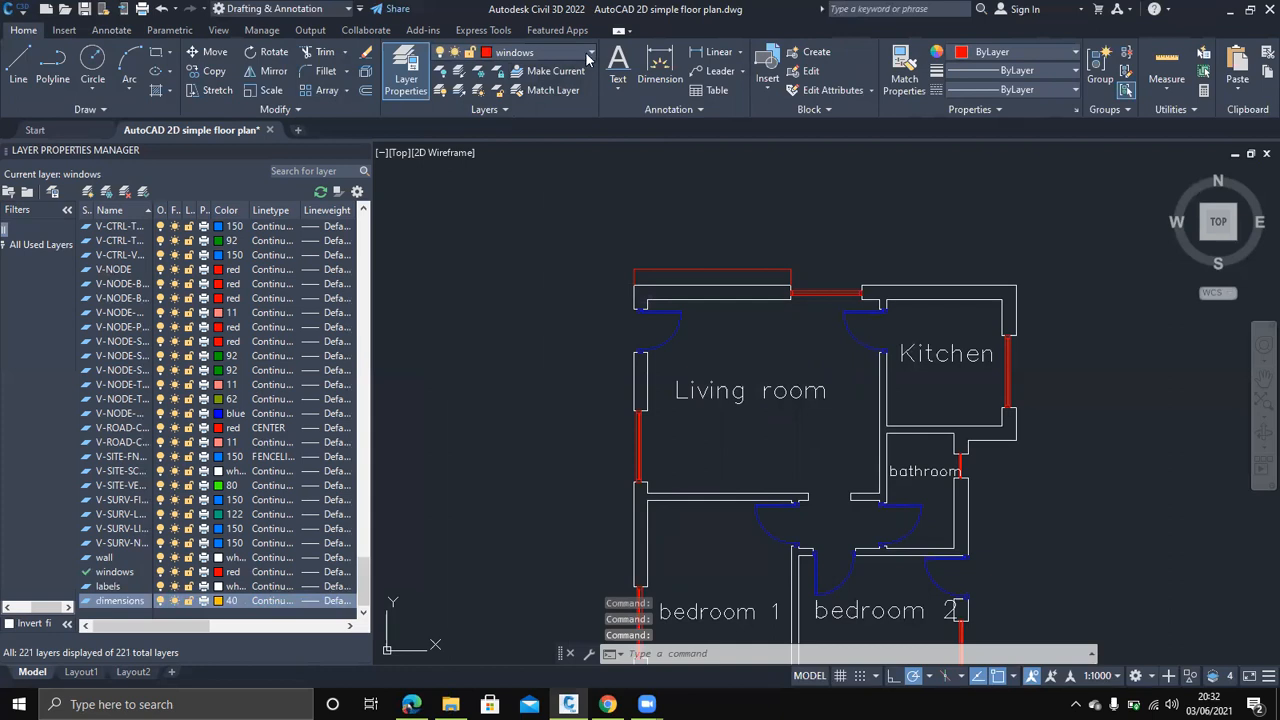
Make "dimensions" the current layer
left_click(594, 56)
scroll(560, 483, "up", 5)
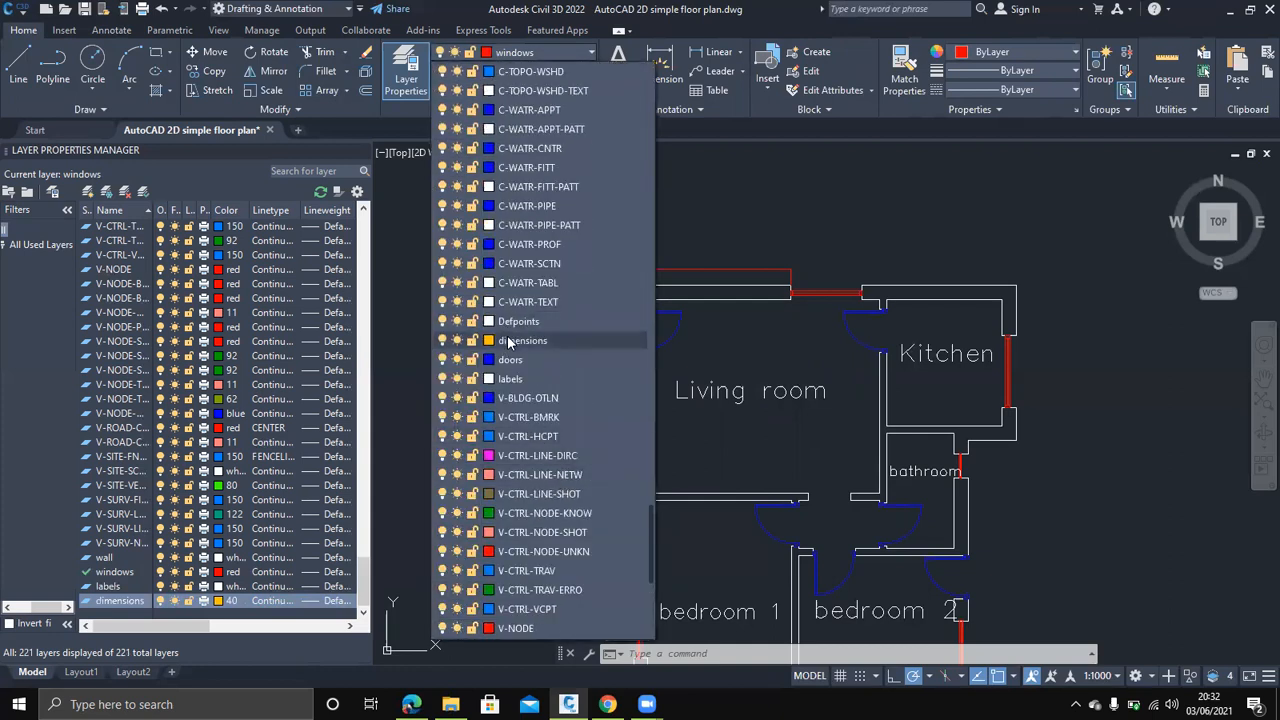
left_click(508, 342)
Move the linear dimension above the living room wall to the "dimensions" layer and clear the selection
scroll(752, 524, "down", 2)
left_click(782, 395)
left_click(680, 358)
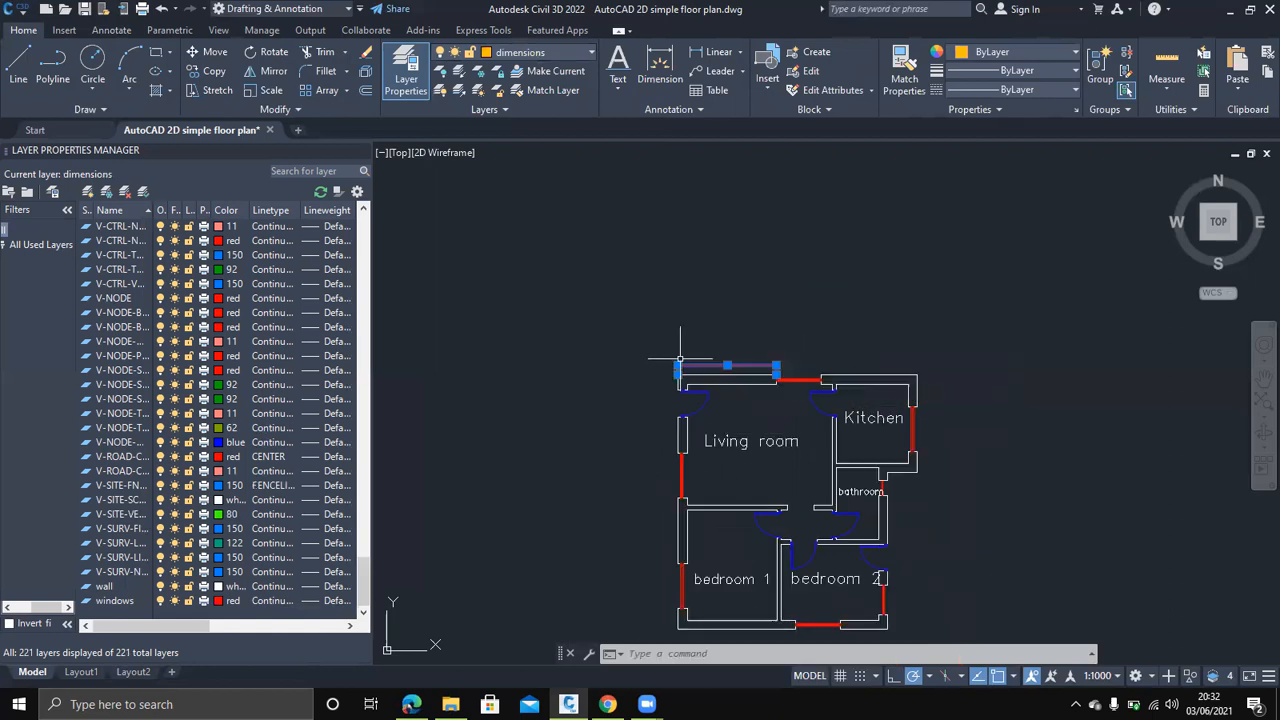
left_click(589, 51)
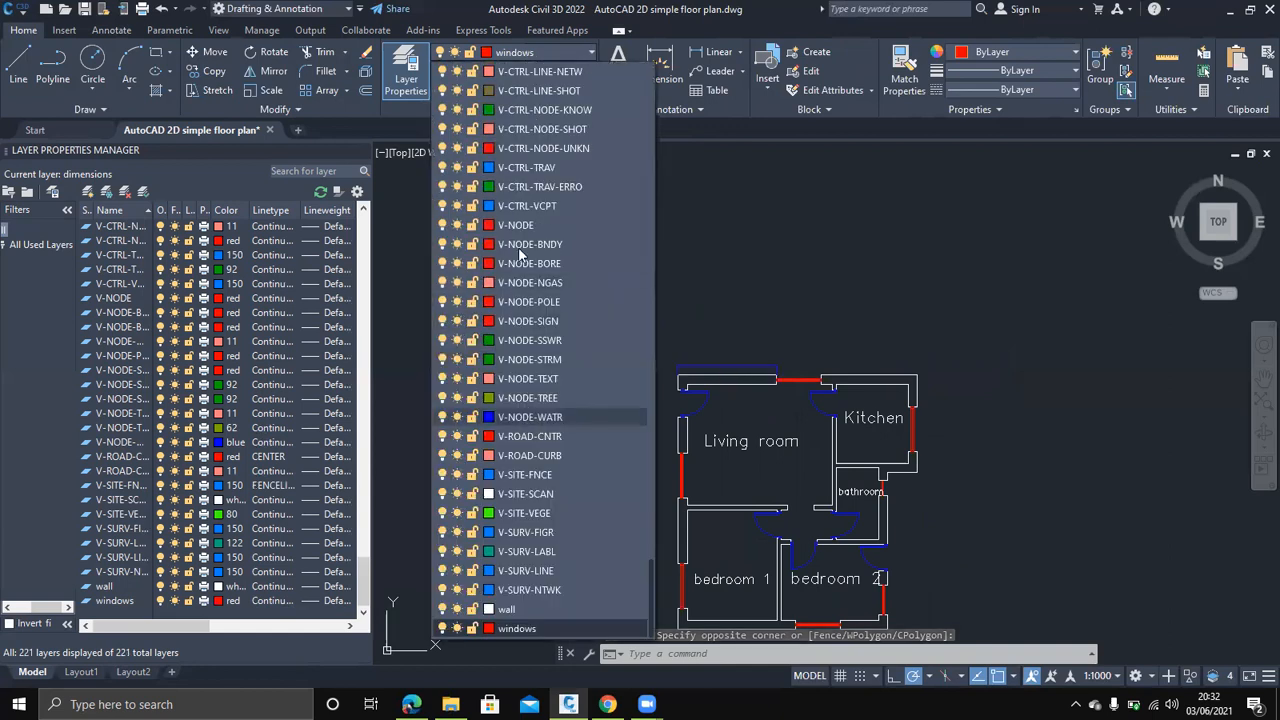
scroll(535, 365, "up", 3)
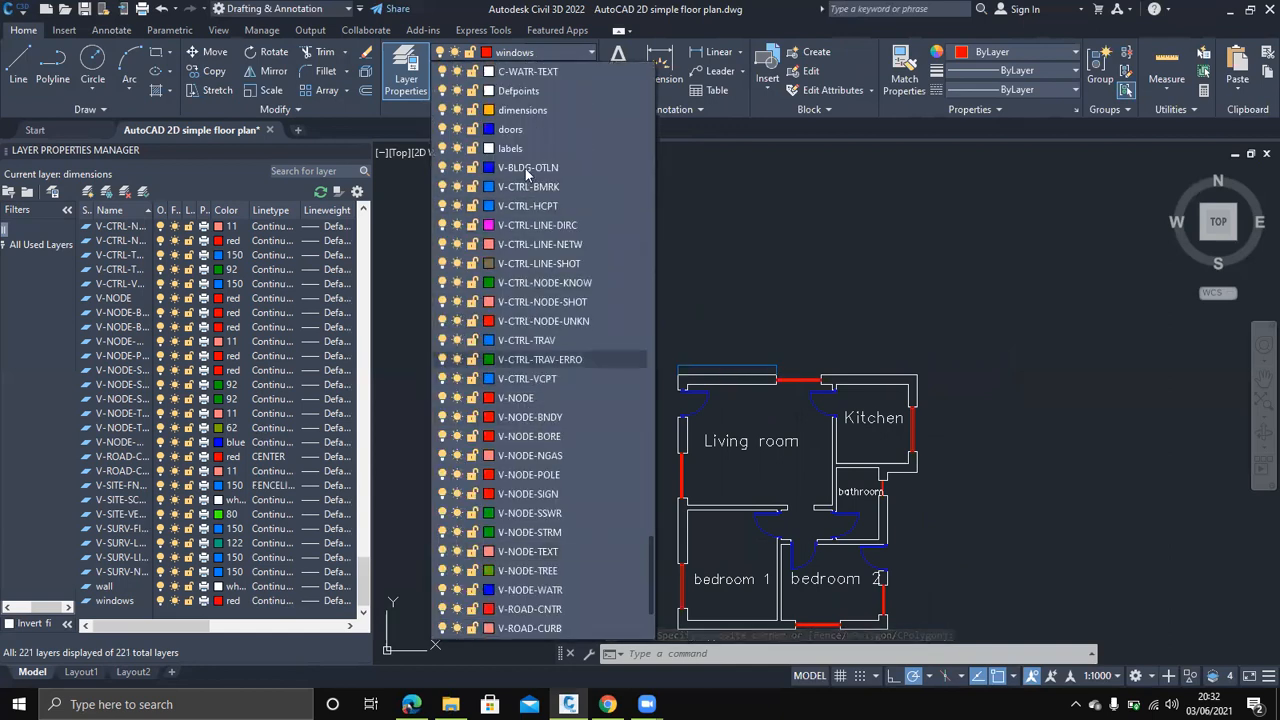
left_click(541, 111)
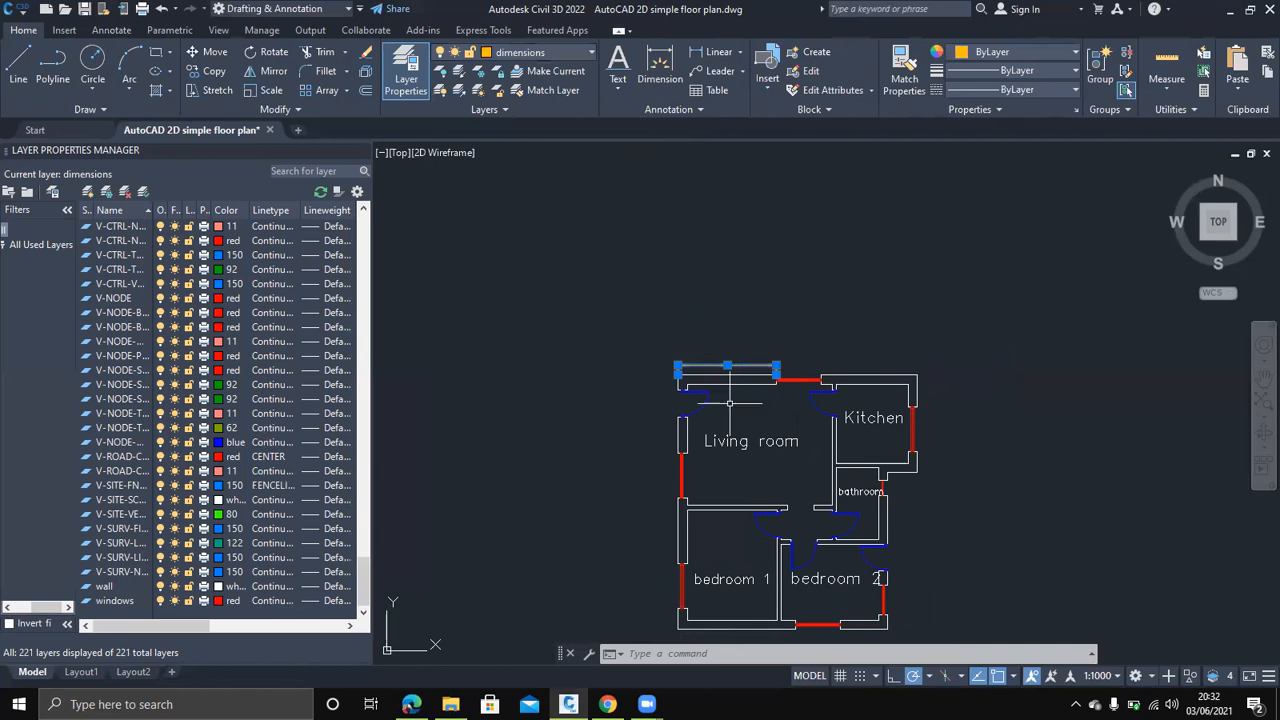
key("Escape")
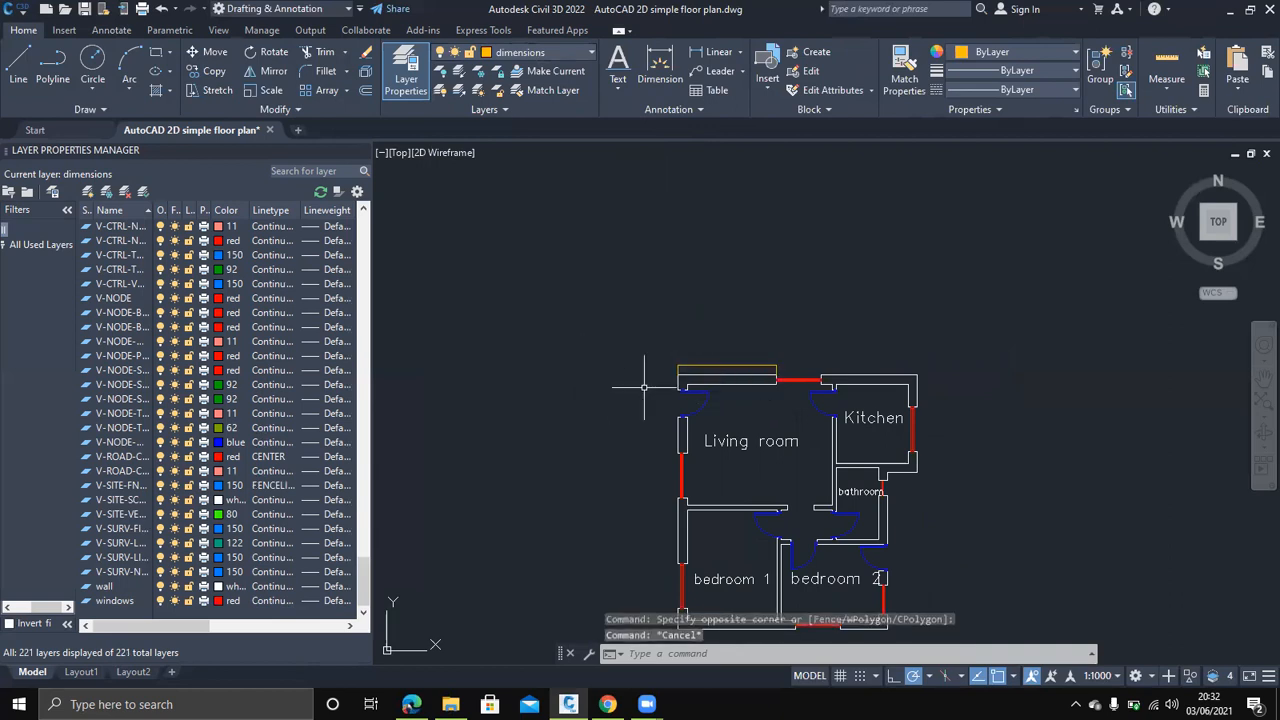
Modify the Standard dimension style, raising its text height to about 45
scroll(645, 377, "up", 4)
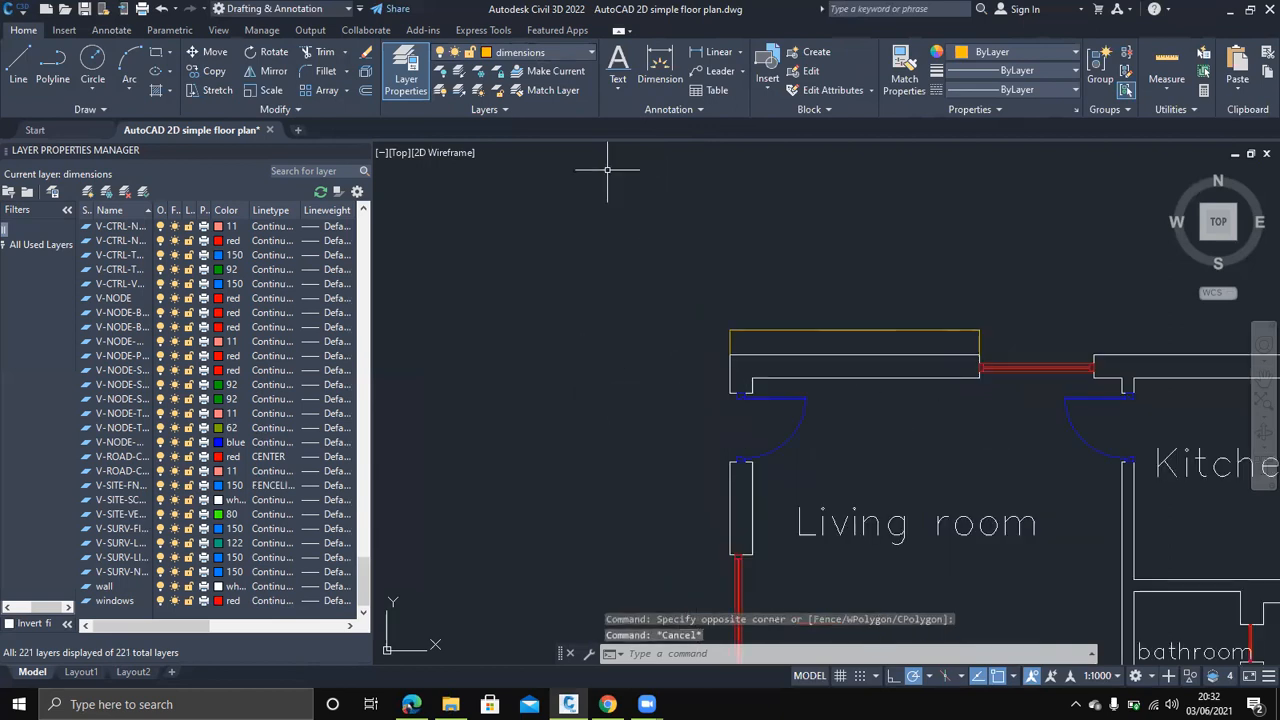
left_click(111, 30)
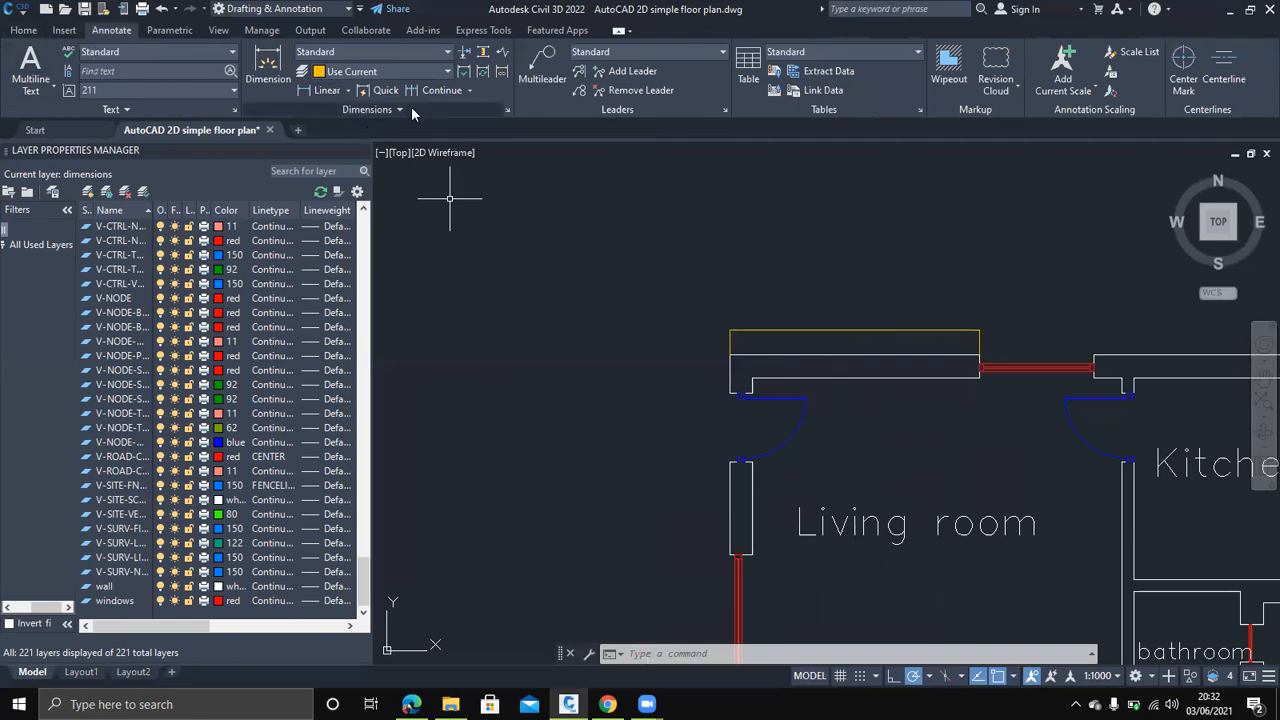
left_click(507, 111)
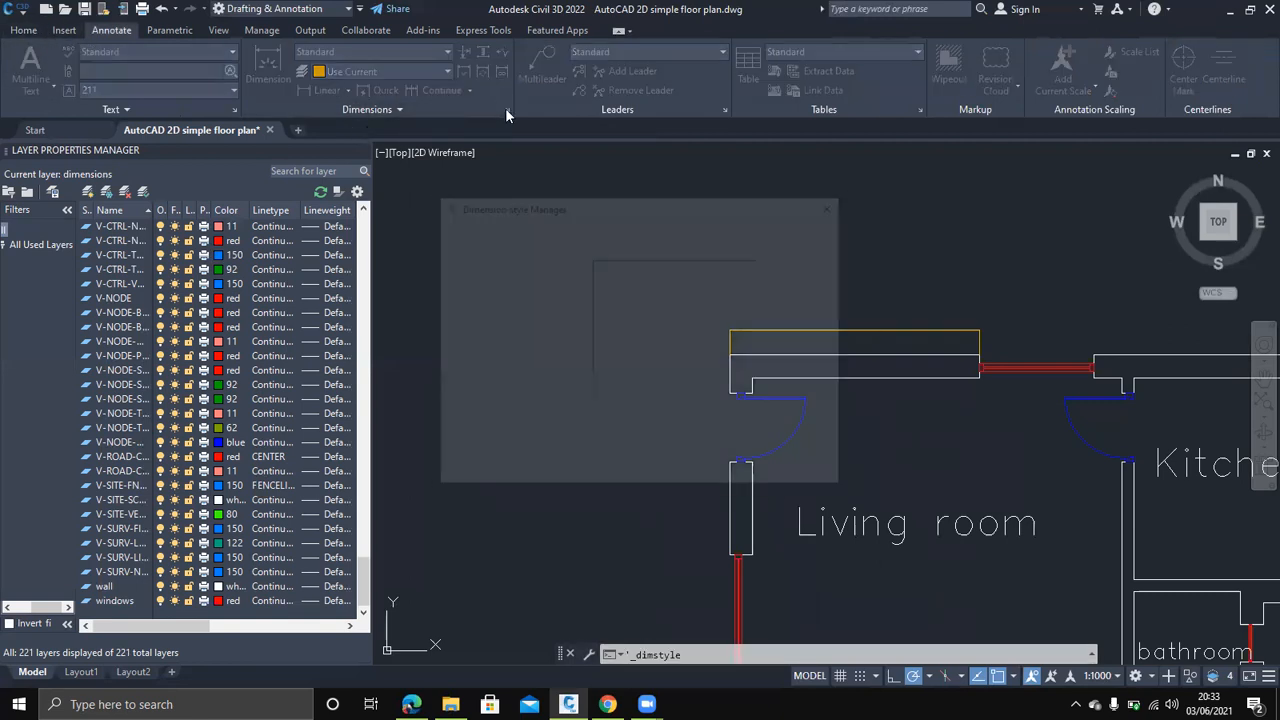
left_click_drag(632, 204, 593, 142)
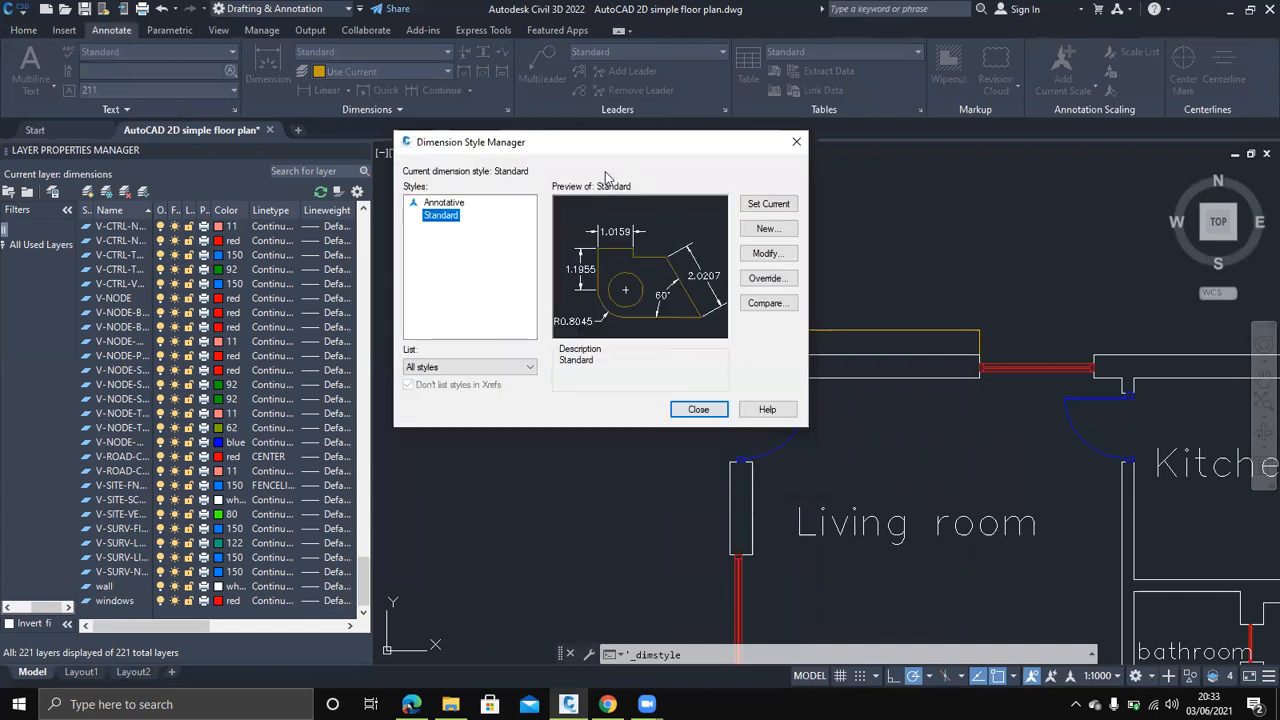
left_click(763, 256)
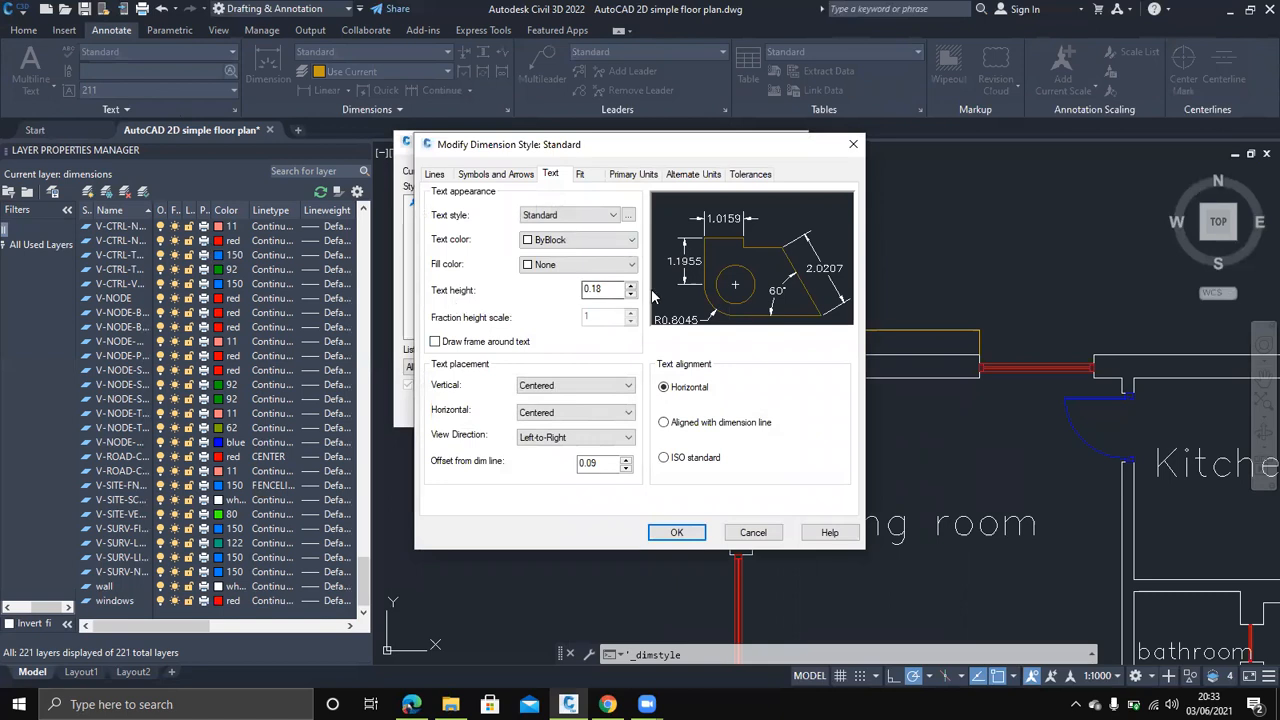
left_click(630, 286)
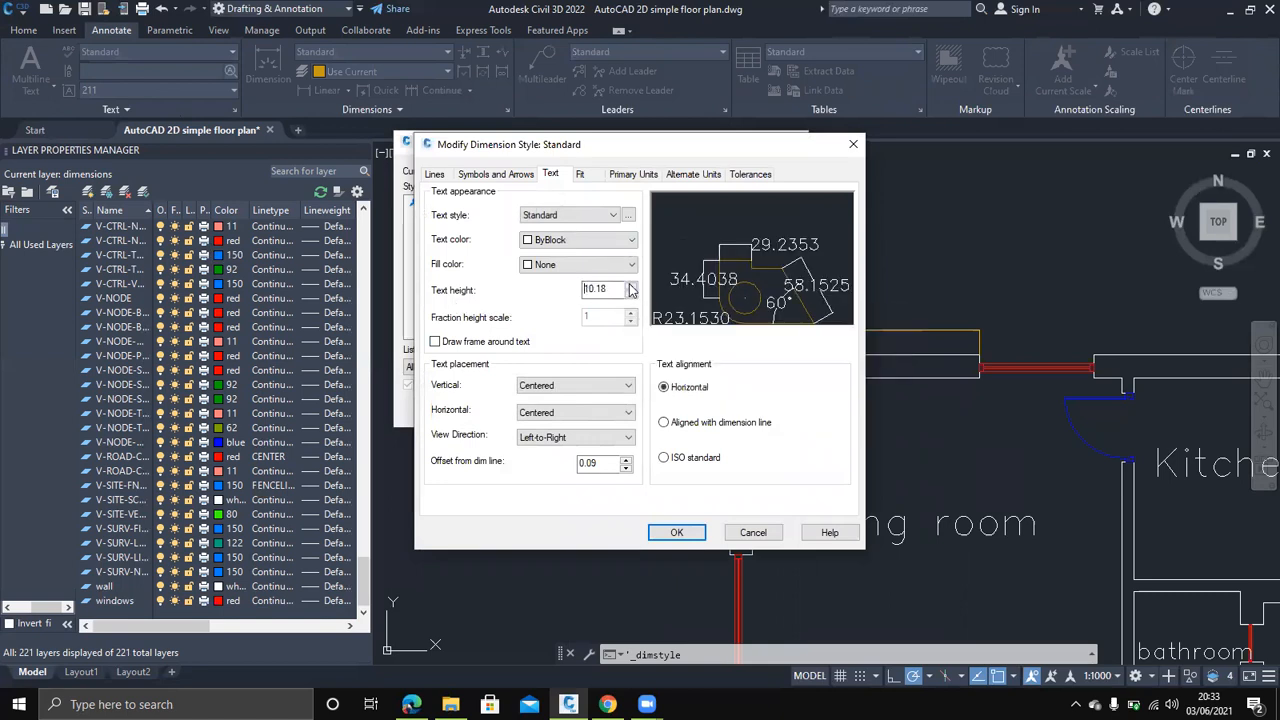
left_click(630, 287)
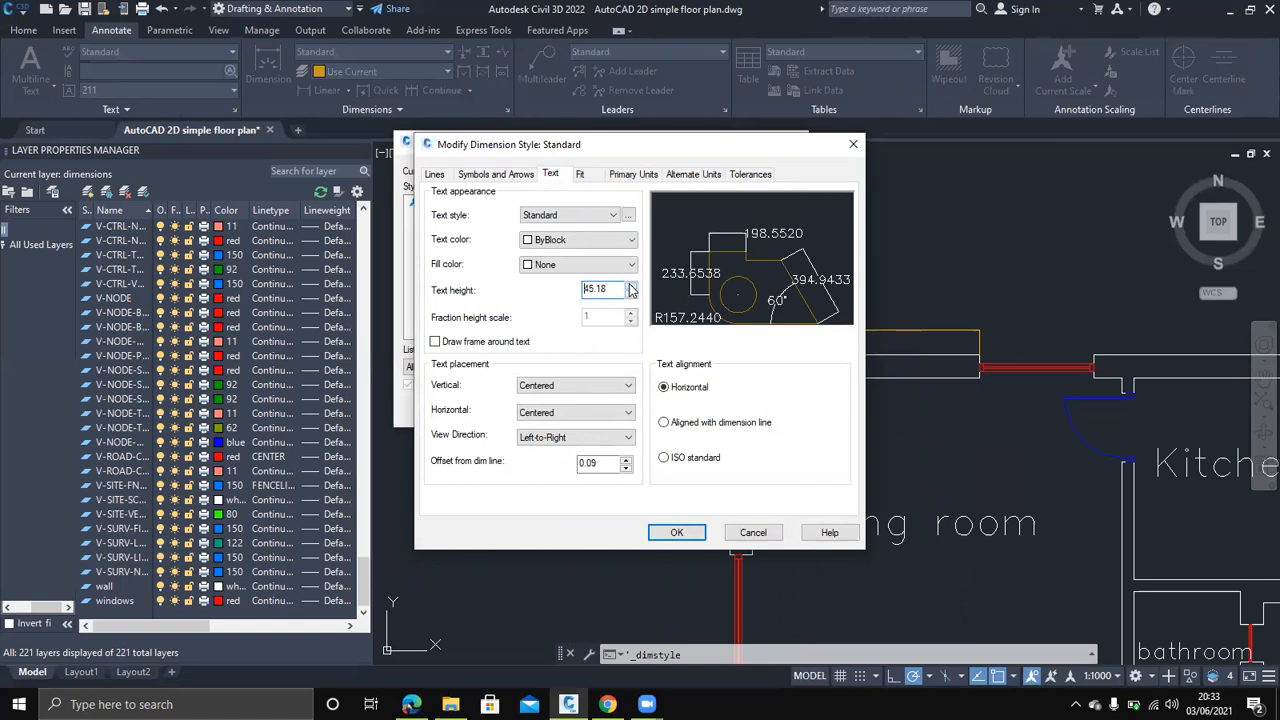
Set the Standard dimension style's arrow size to 60.18, then apply the changes and close the style manager
left_click(500, 174)
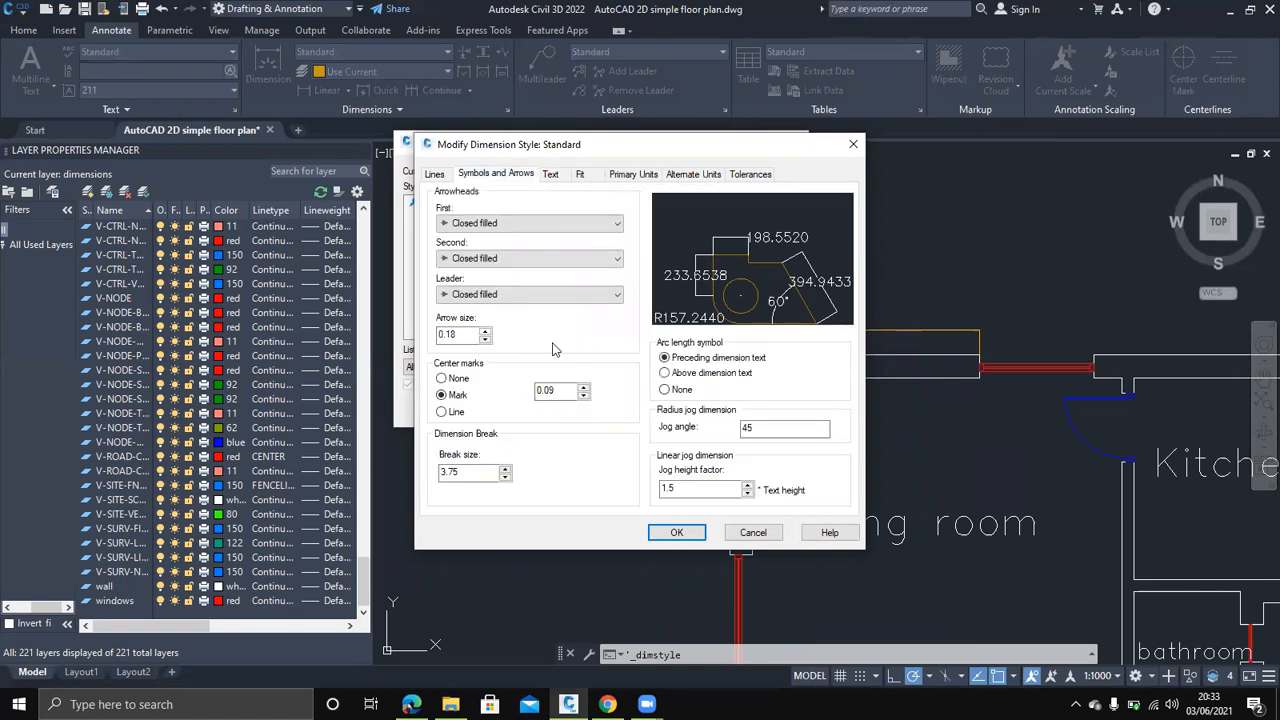
left_click(486, 333)
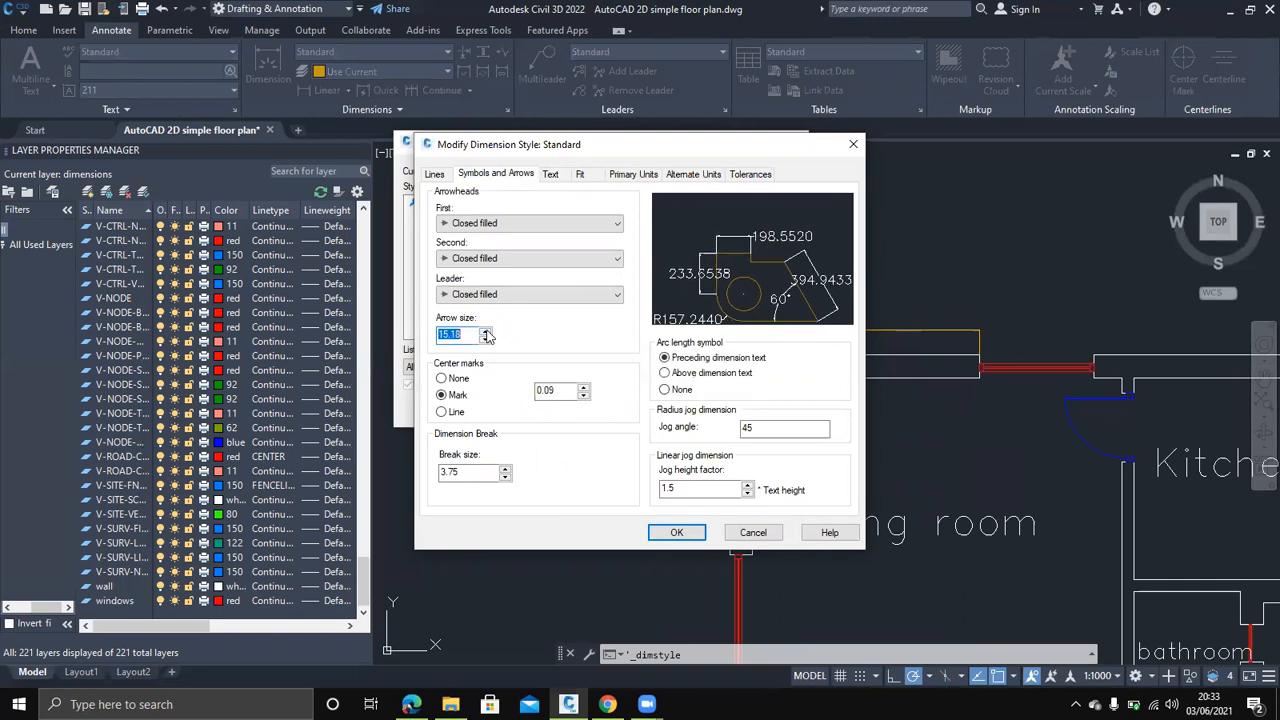
left_click(486, 331)
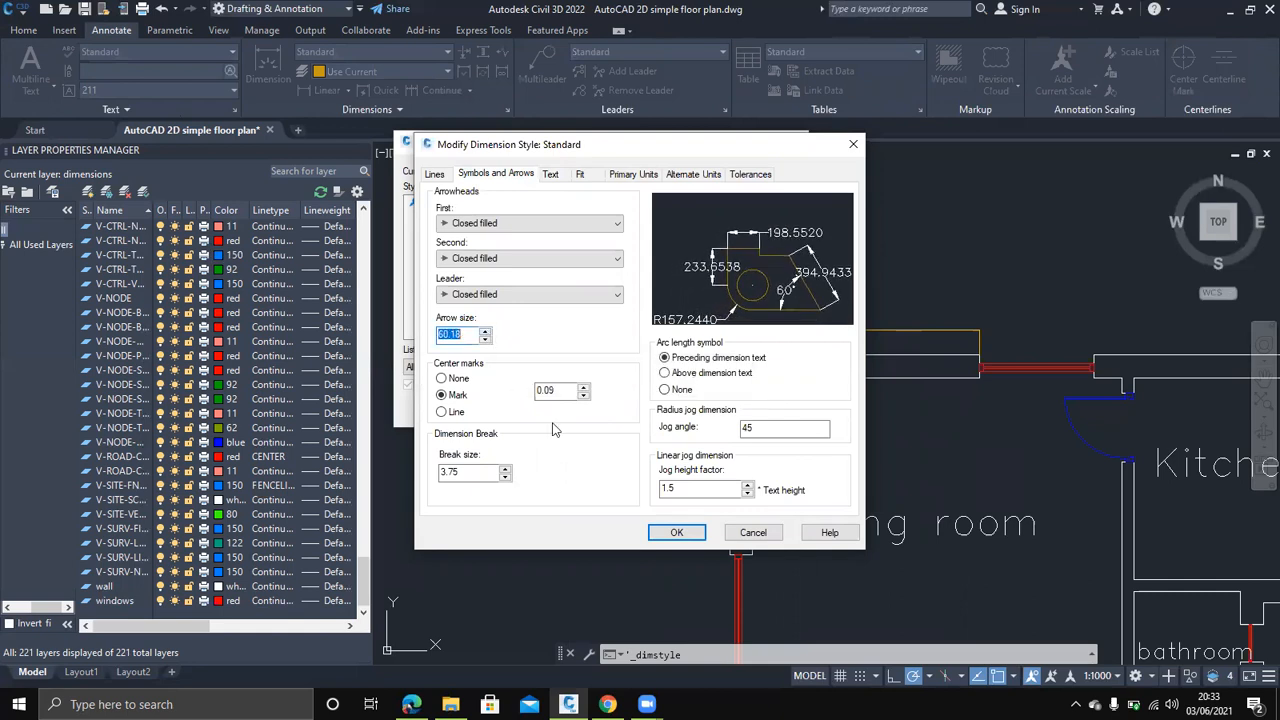
left_click(677, 532)
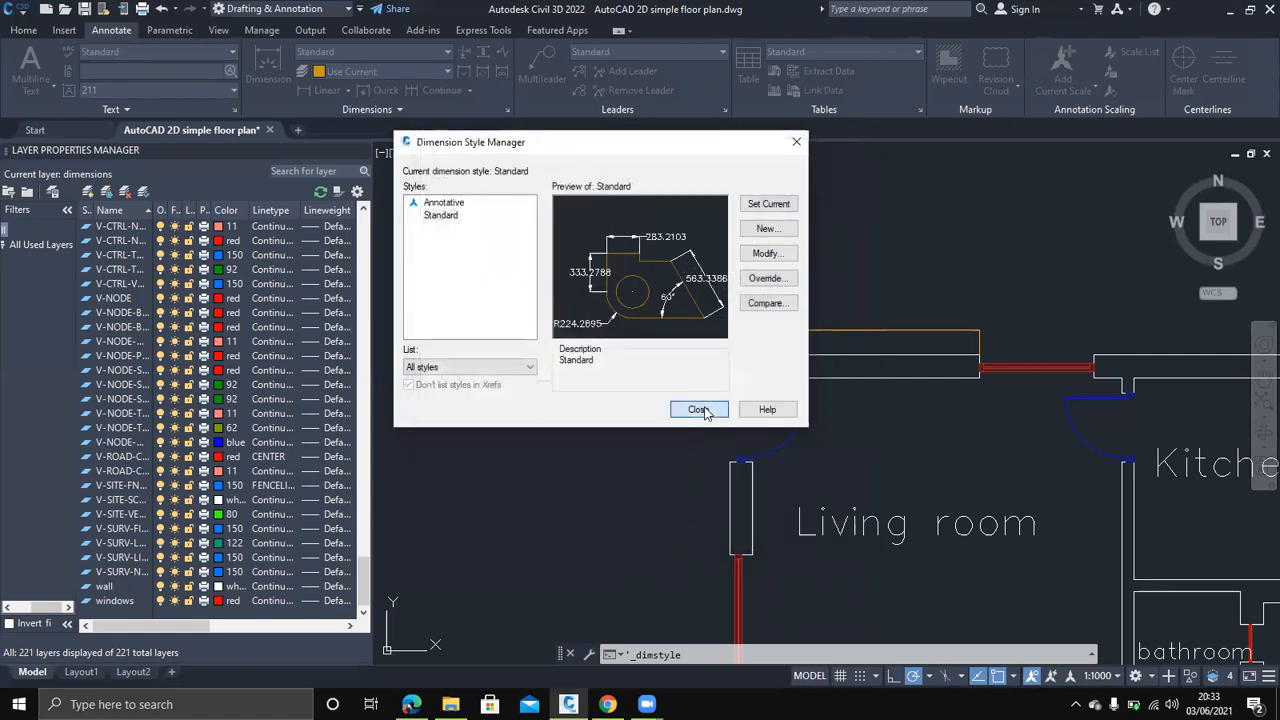
left_click(697, 410)
Modify the Standard dimension style's primary units to use precision 0 and the suffix mm
scroll(837, 365, "up", 5)
scroll(837, 366, "down", 3)
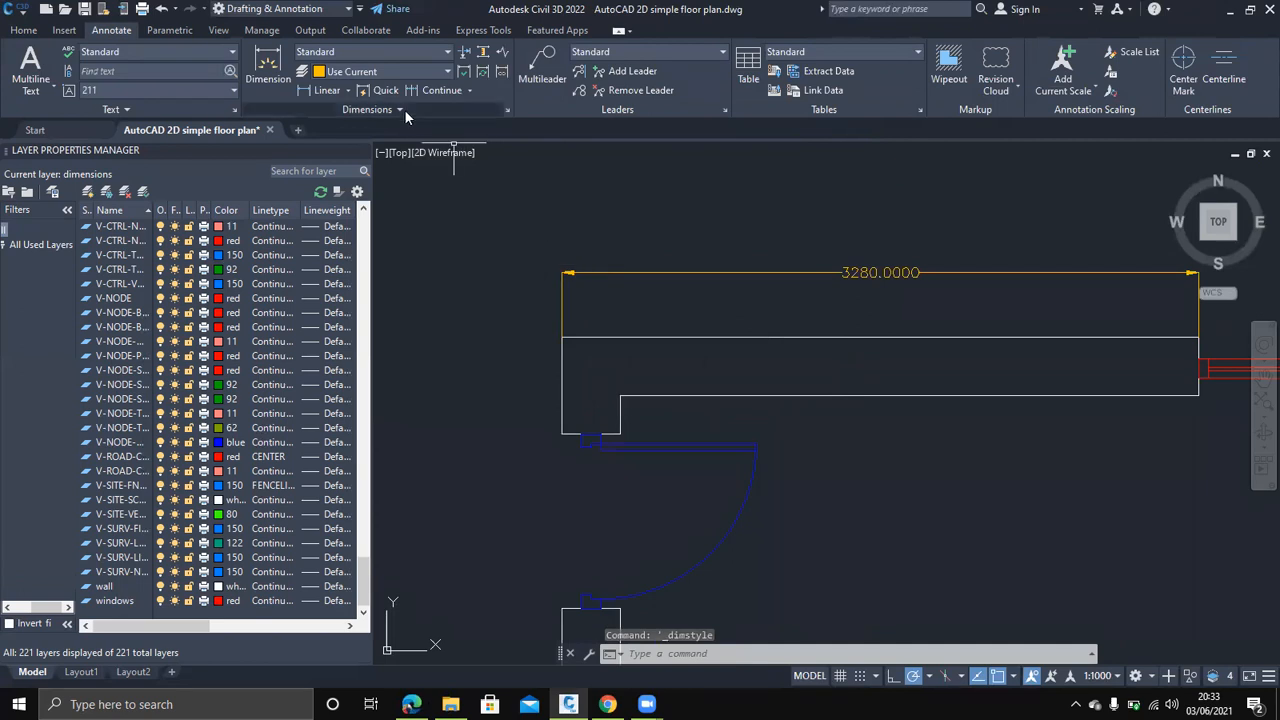
left_click(505, 111)
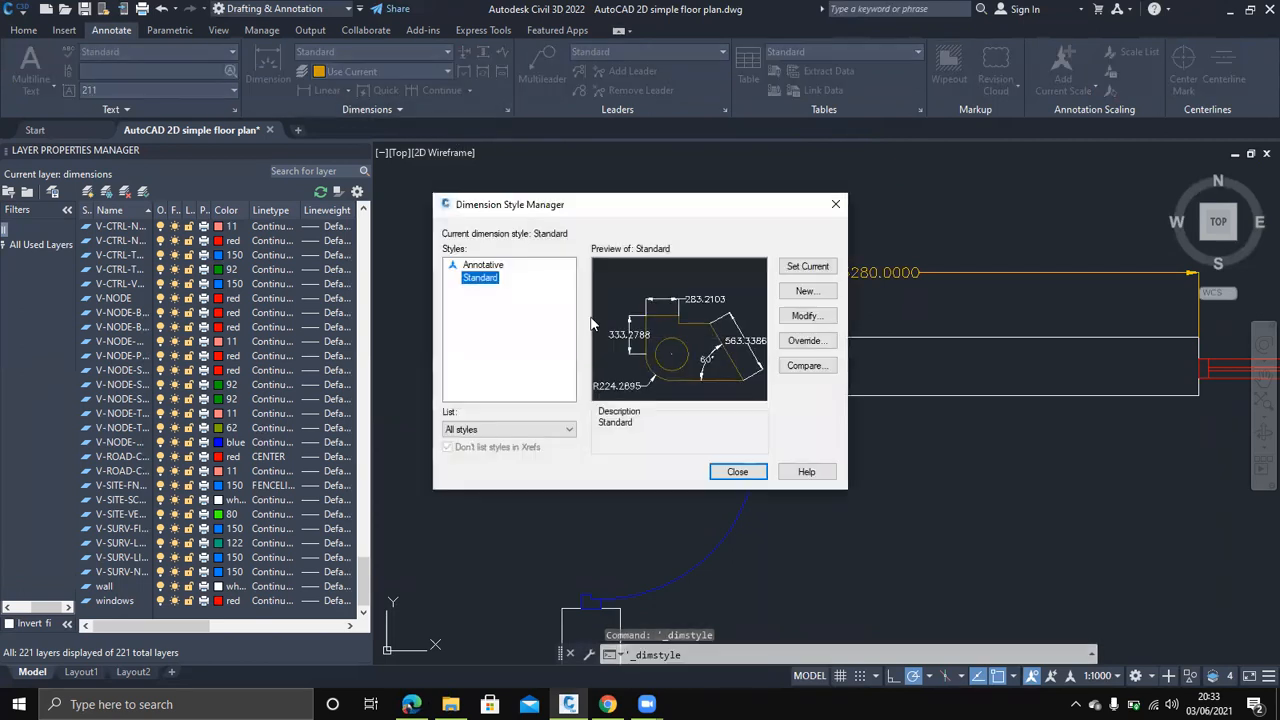
left_click(811, 318)
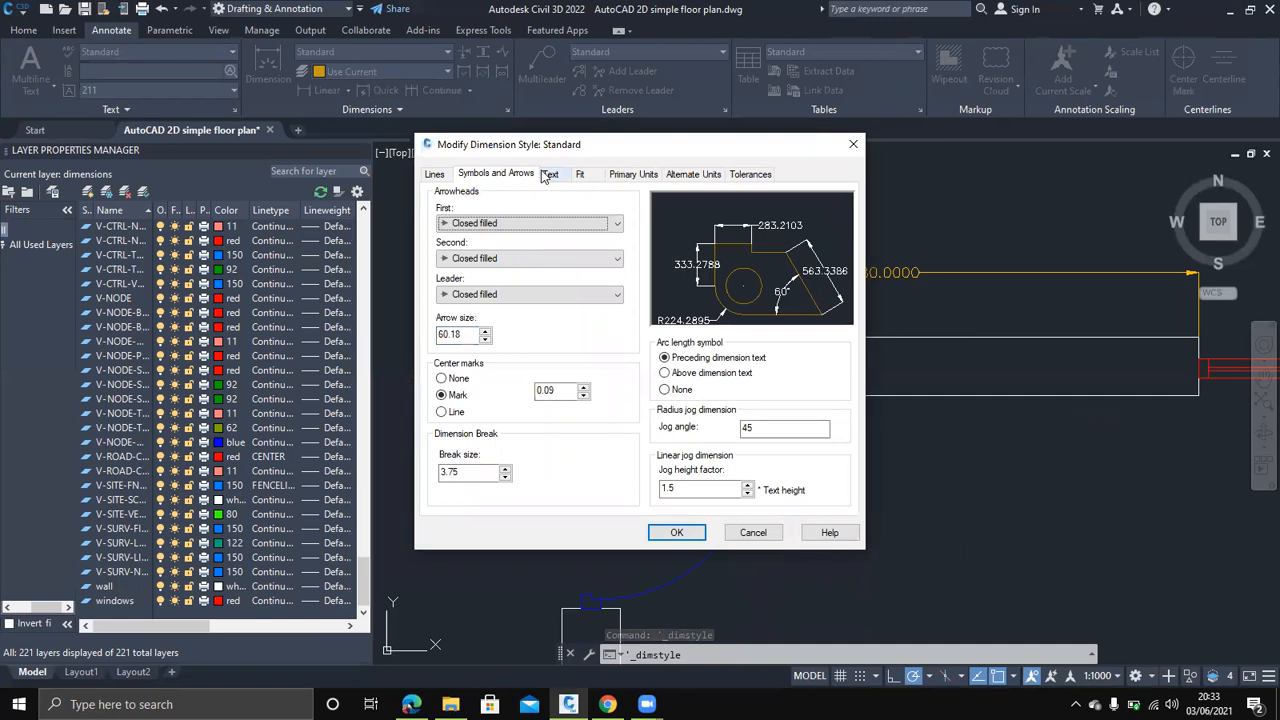
left_click(551, 176)
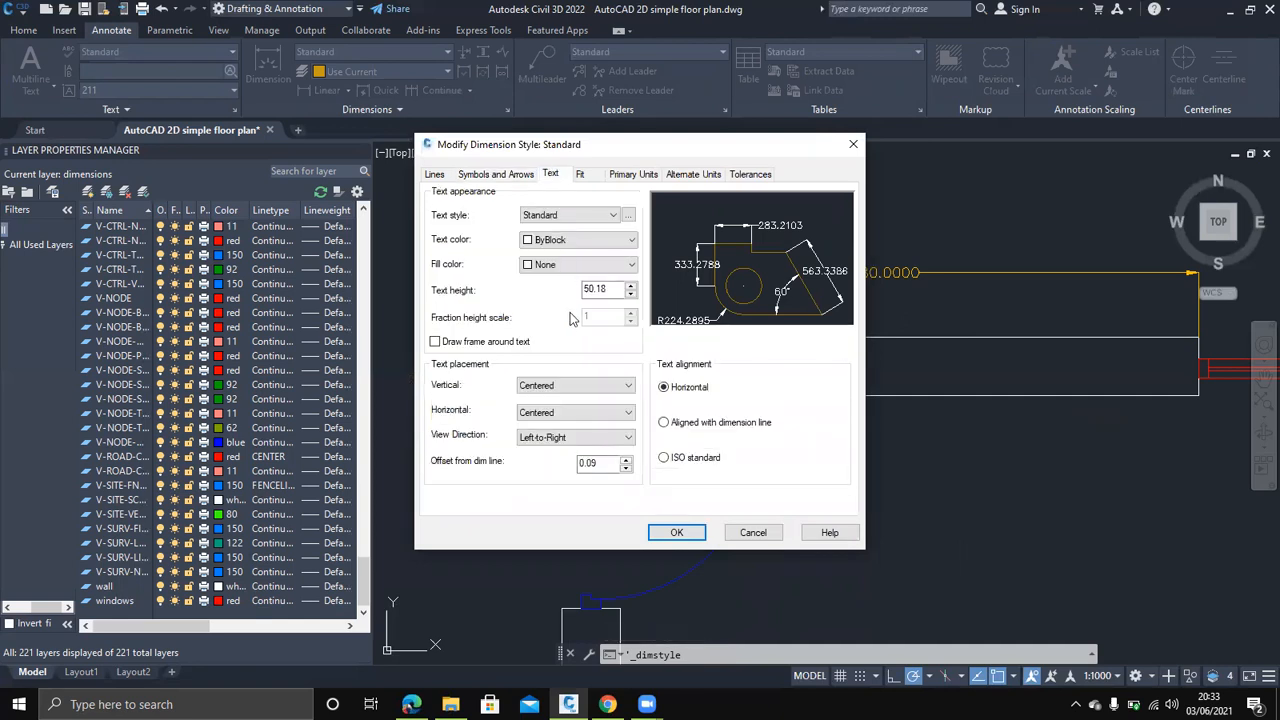
left_click(645, 176)
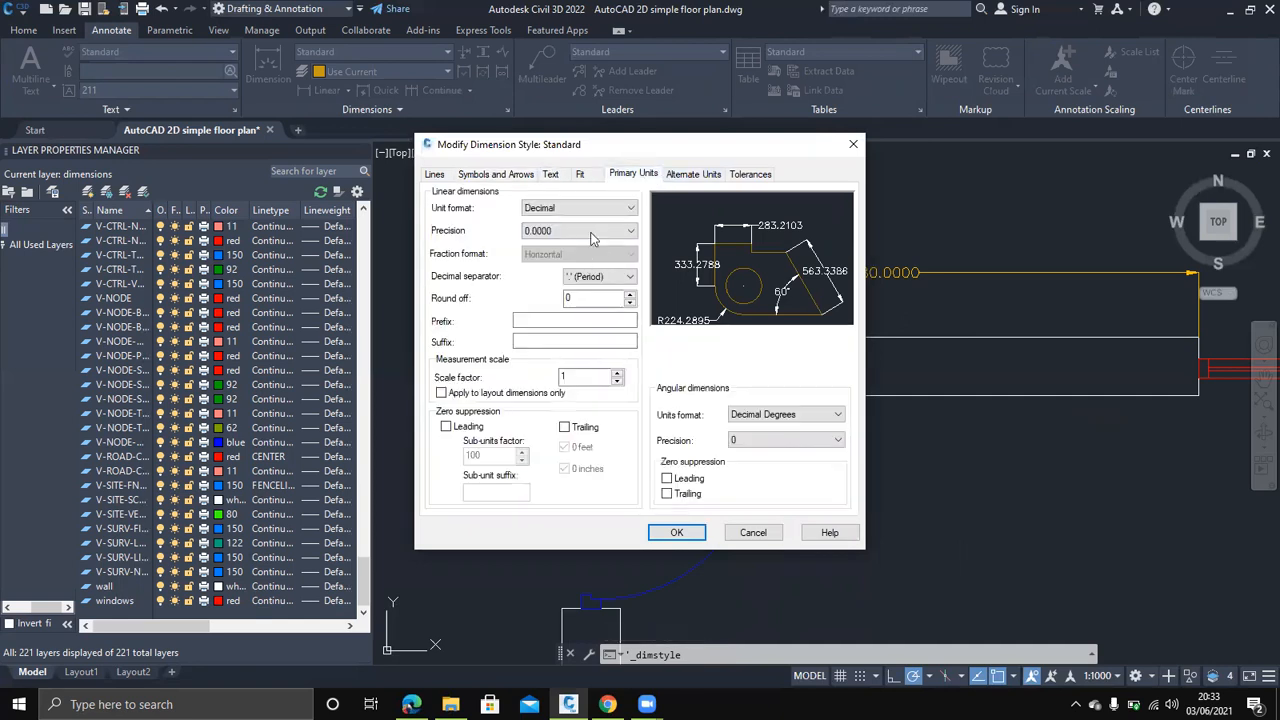
left_click(591, 233)
left_click(591, 246)
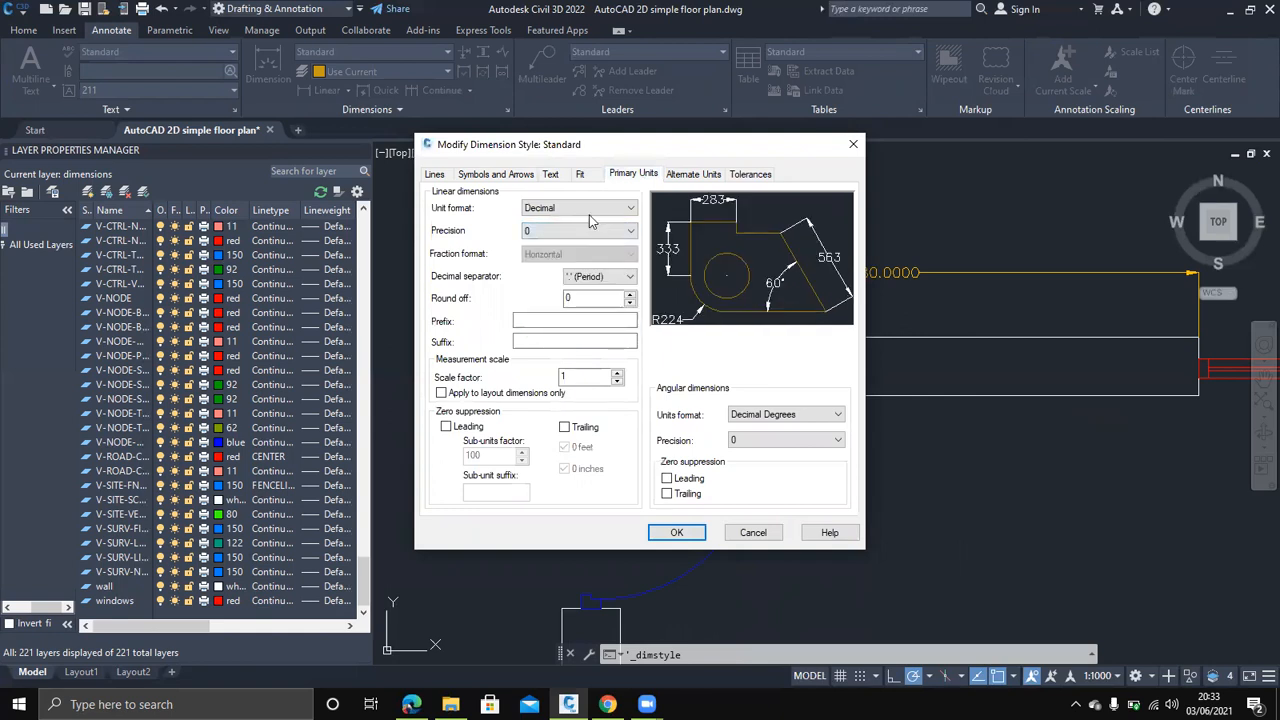
left_click(593, 278)
left_click(590, 290)
Raise the Standard dimension style's text height to 80.18
left_click(550, 176)
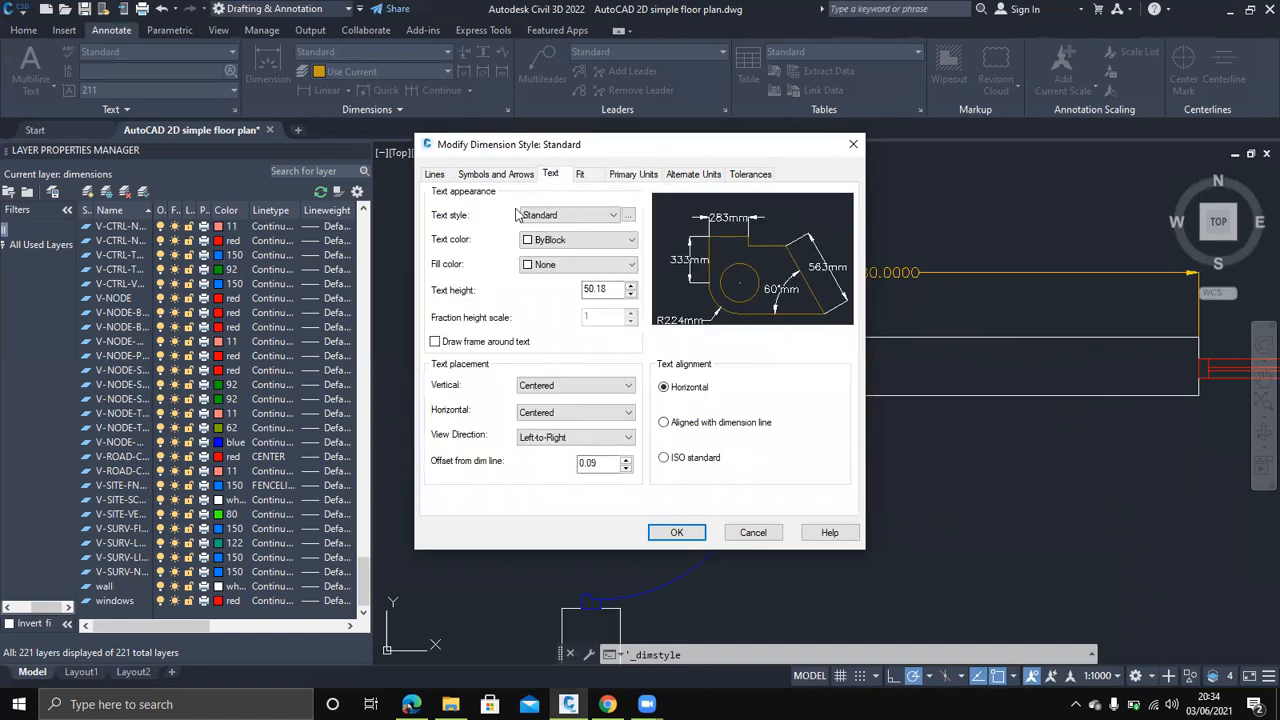
left_click(629, 289)
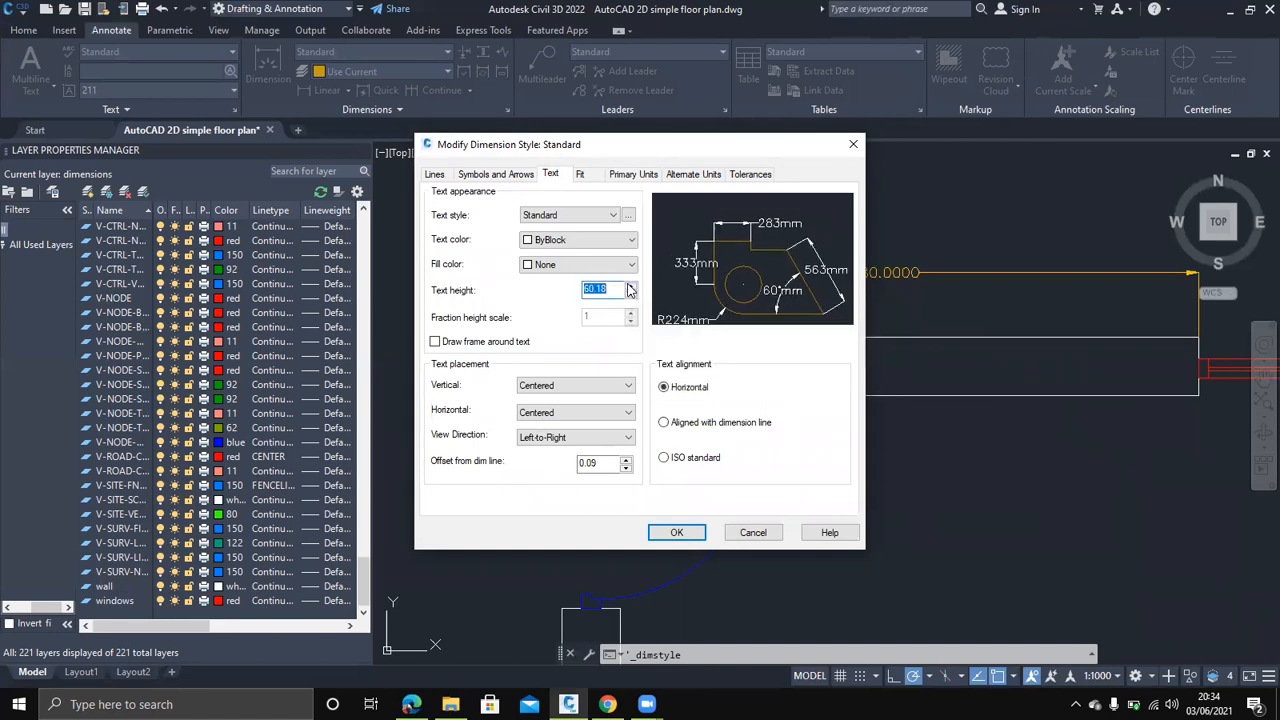
left_click(629, 287)
left_click(629, 285)
left_click(629, 285)
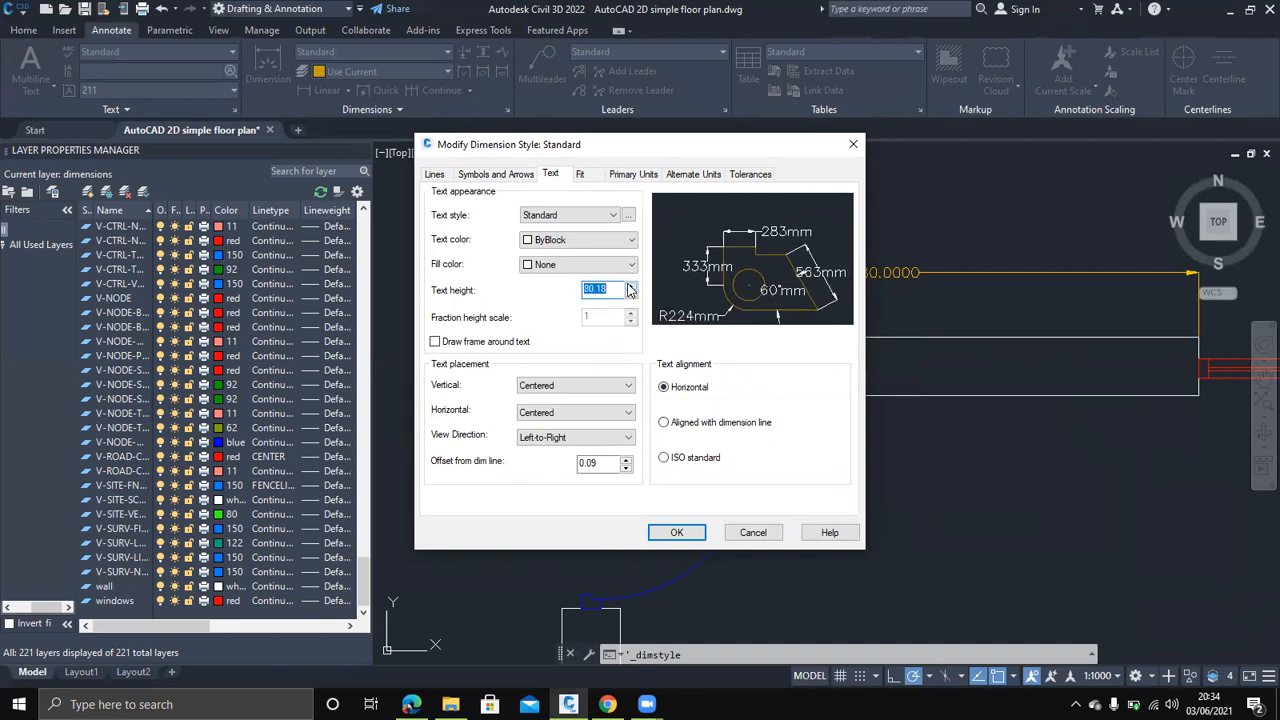
Set the Standard dimension style's arrow size to 75.18, then apply the changes and close the style manager
left_click(494, 175)
left_click(485, 333)
left_click(485, 333)
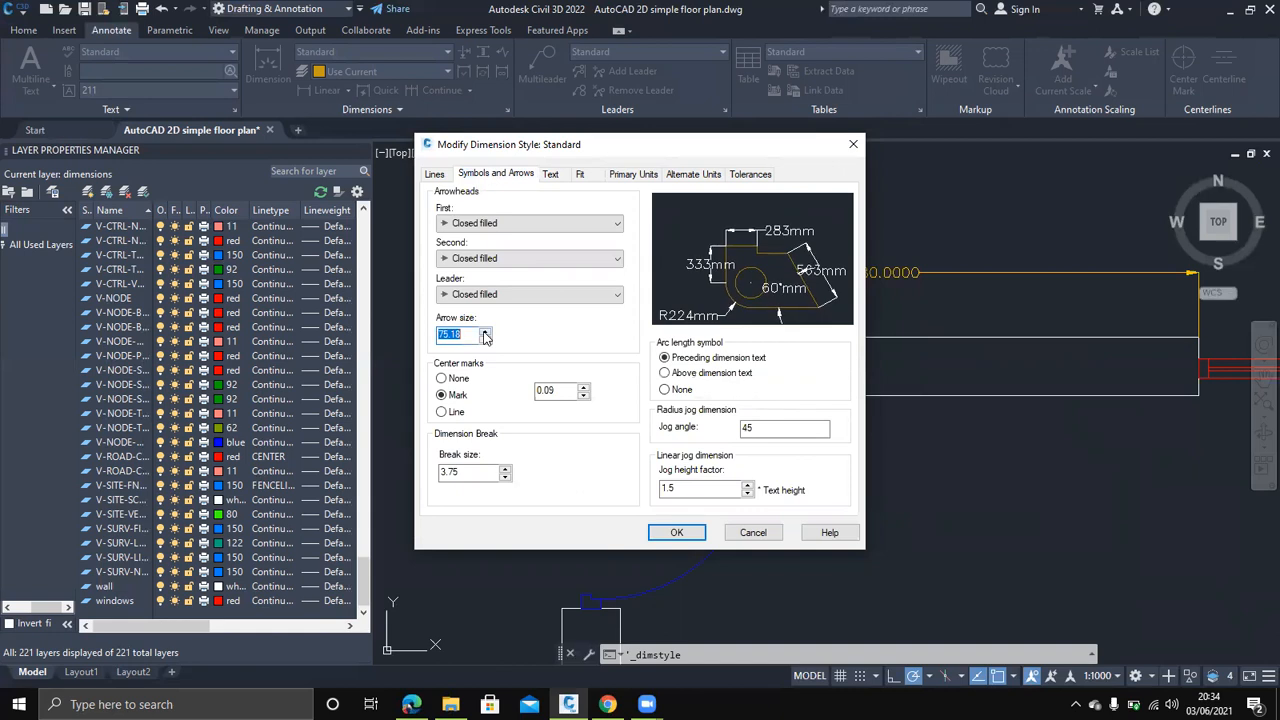
left_click(670, 533)
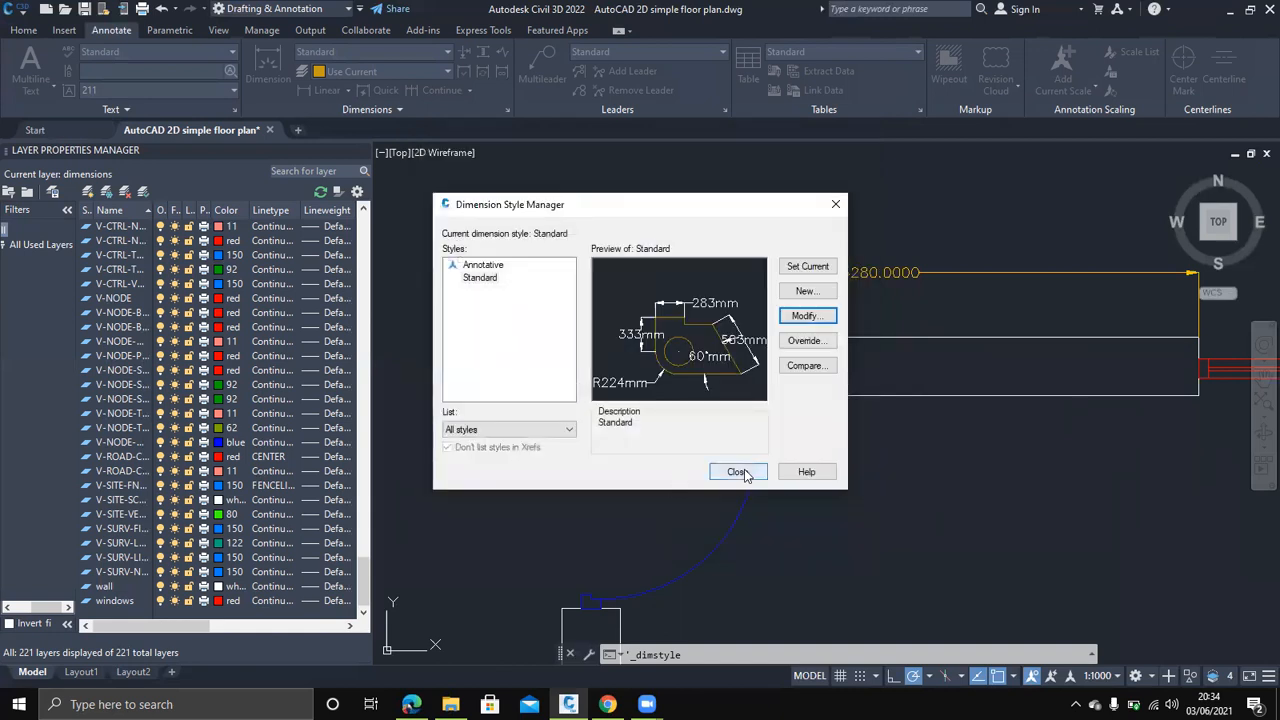
left_click(737, 472)
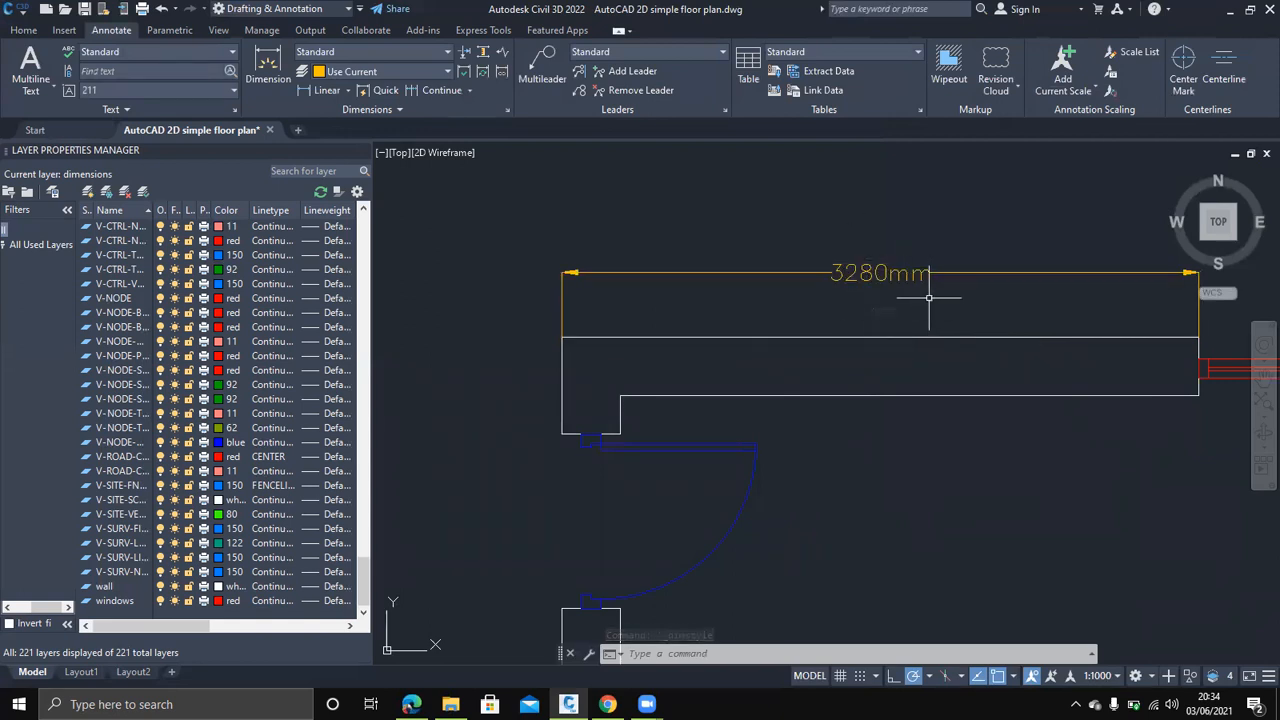
Add a linear dimension above the kitchen's outer wall, from the window's edge to the building's outer corner
scroll(583, 298, "down", 6)
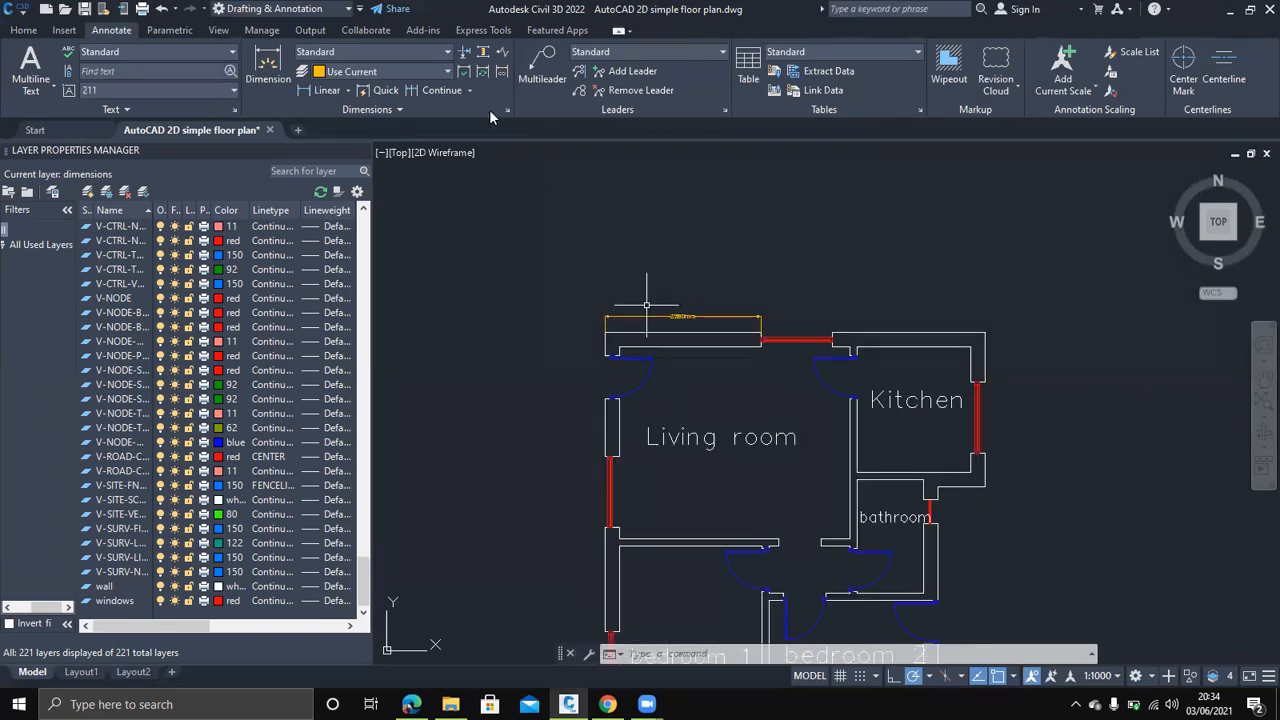
left_click(329, 90)
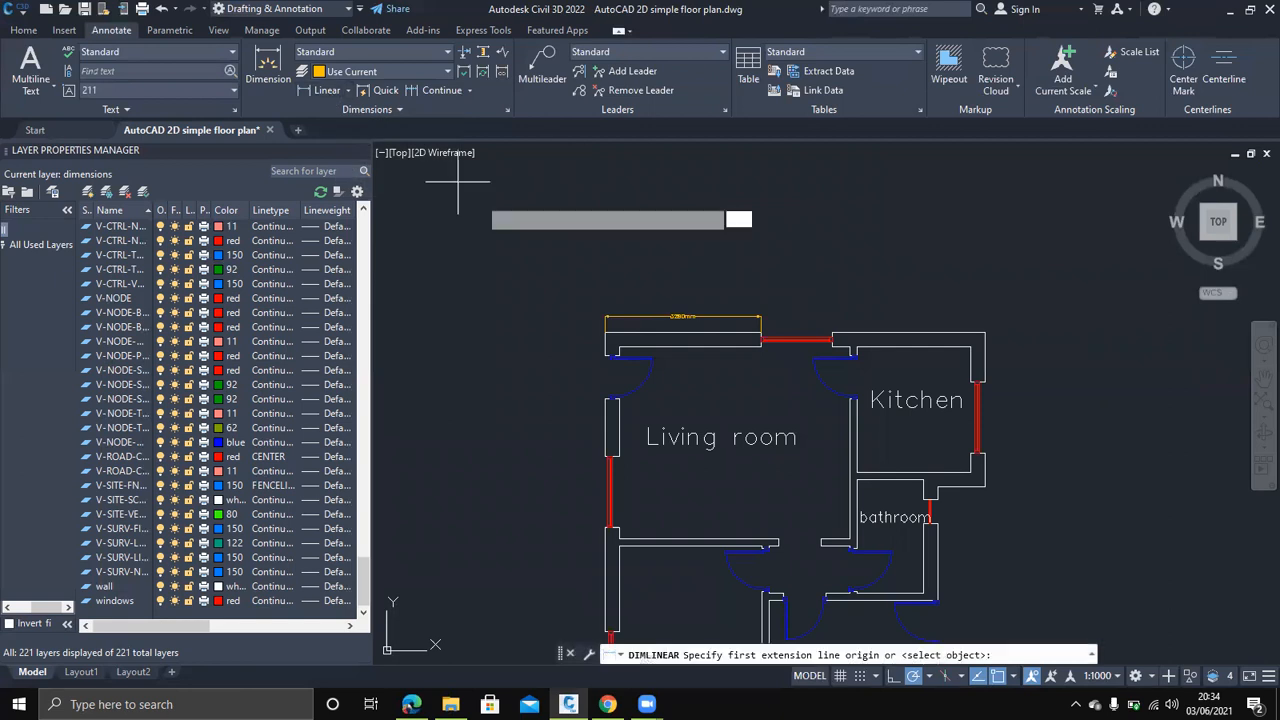
left_click(832, 334)
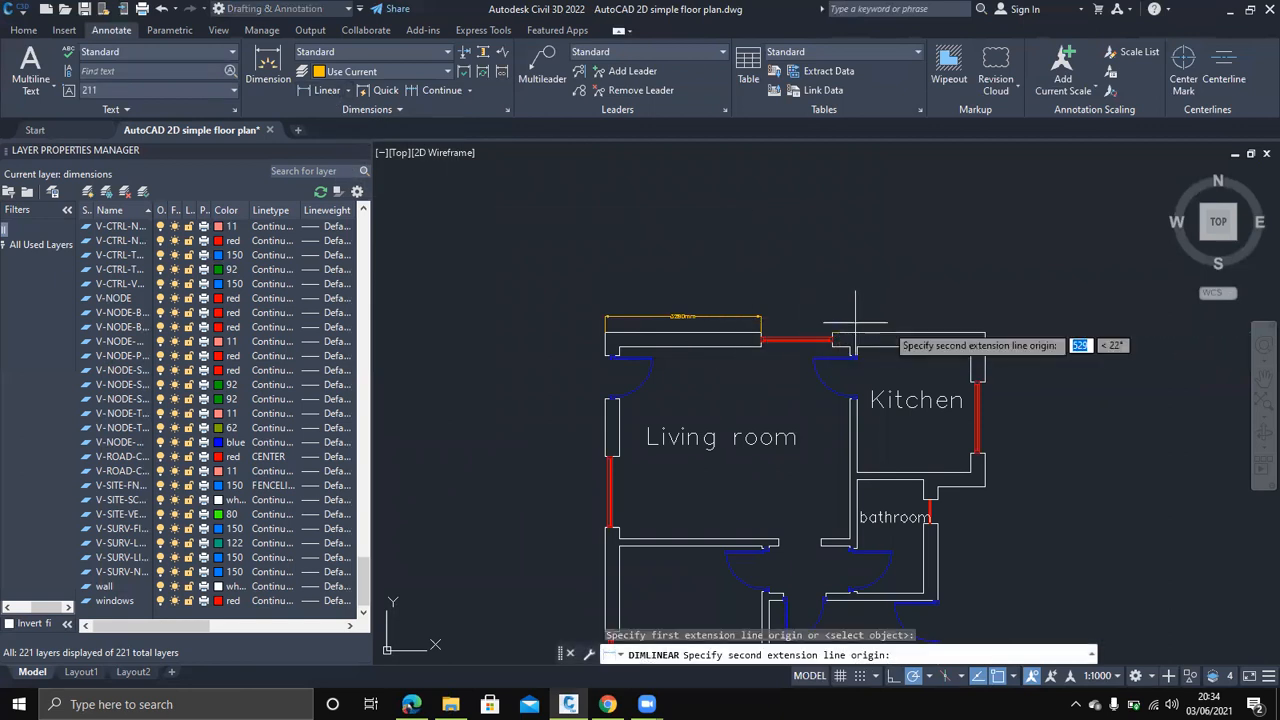
left_click(985, 332)
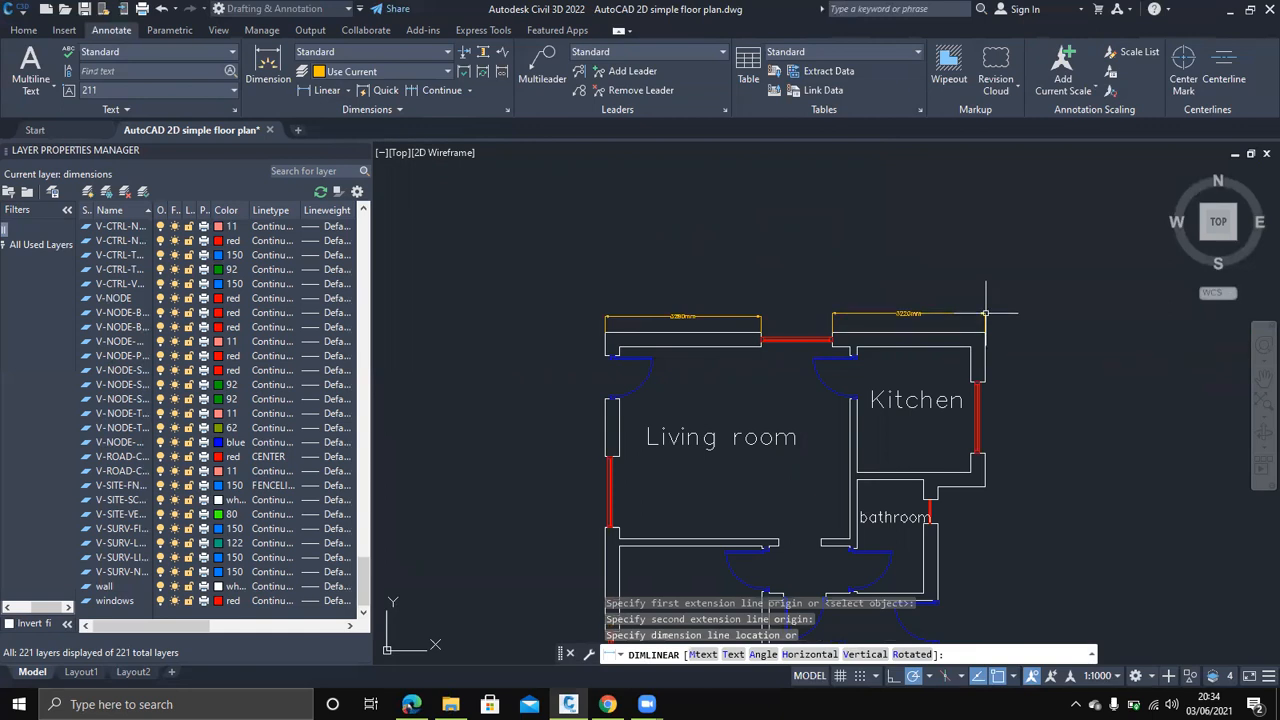
left_click(985, 314)
scroll(986, 434, "down", 2)
scroll(940, 446, "up", 2)
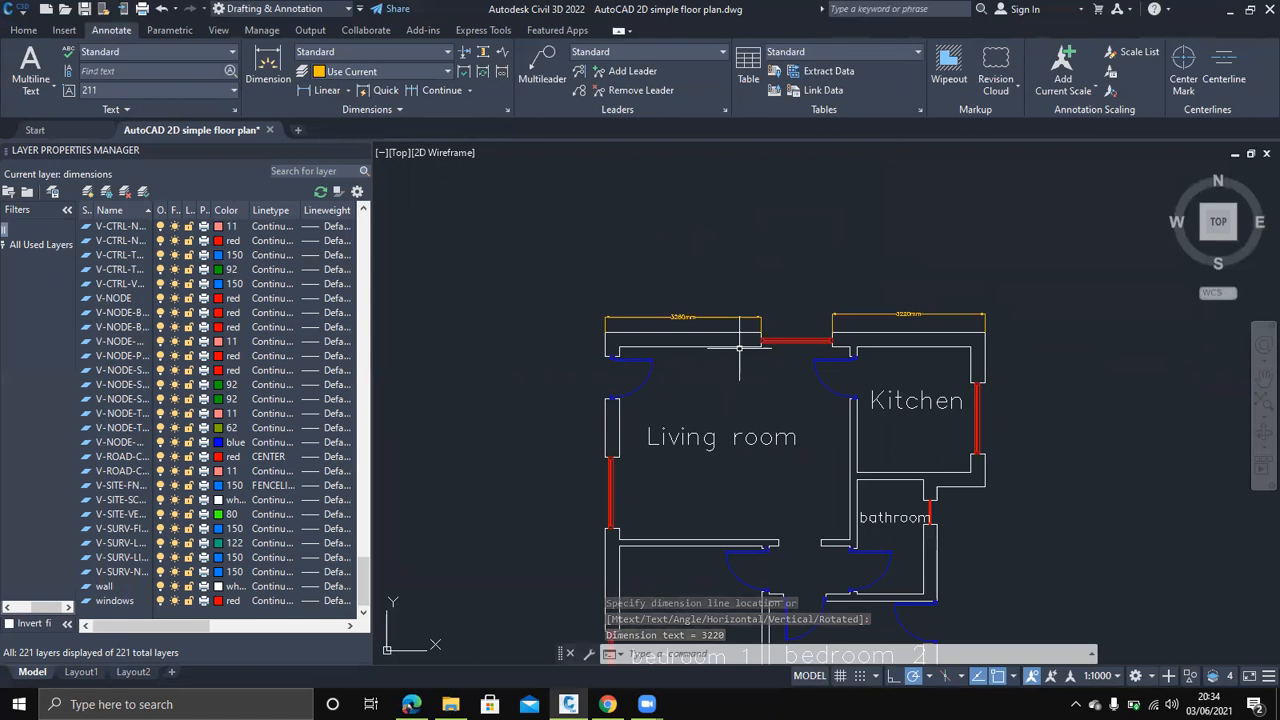
Add linear dimensions inside the living room for its vertical and horizontal extents between the inner wall faces
key("Return")
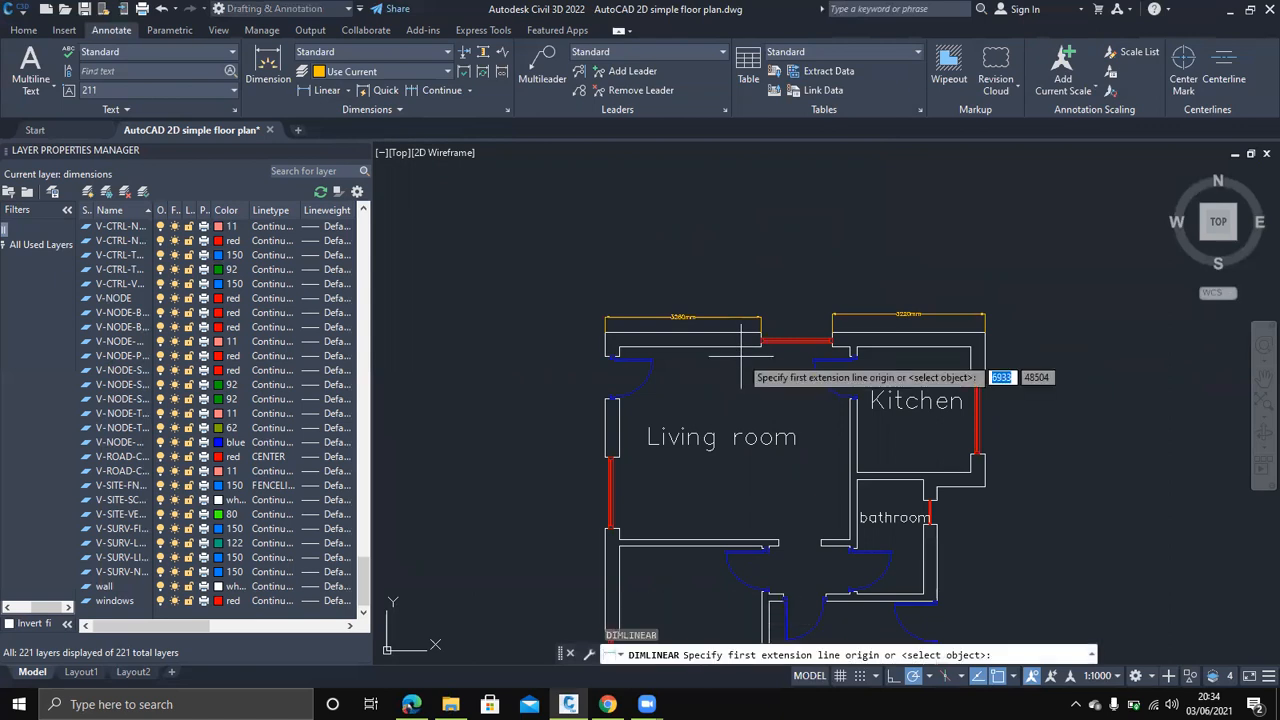
left_click(690, 346)
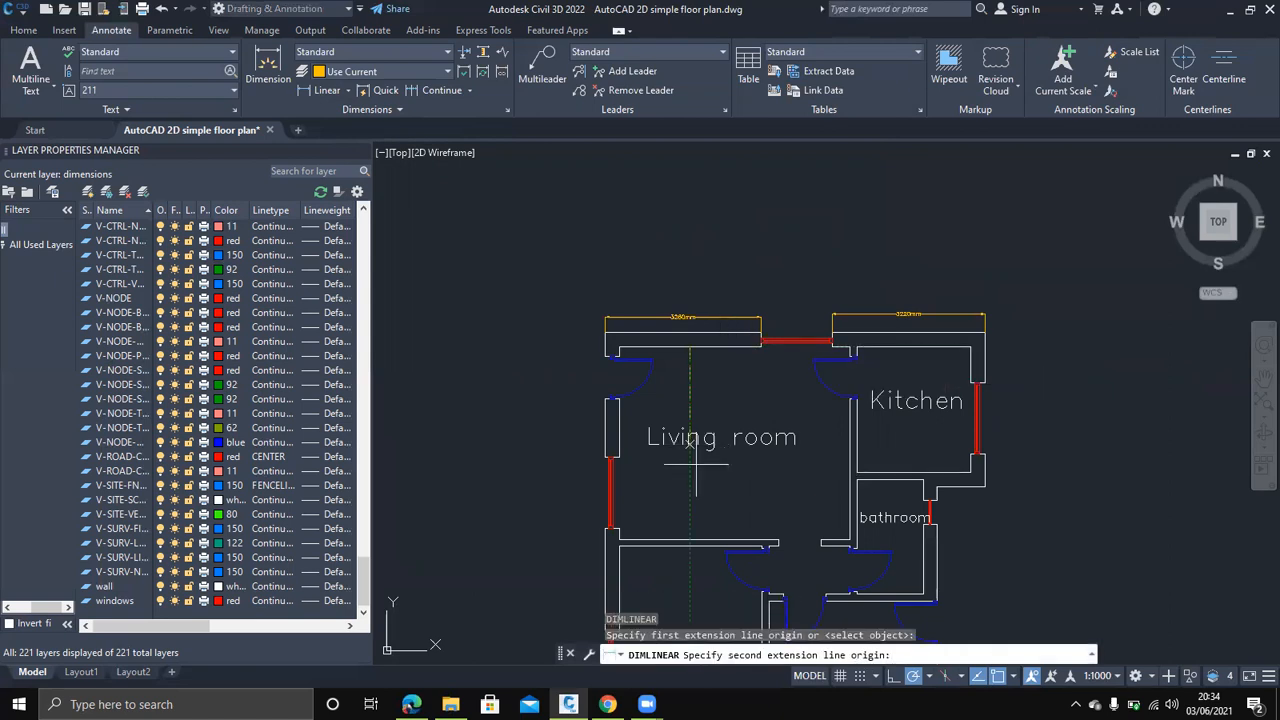
left_click(698, 540)
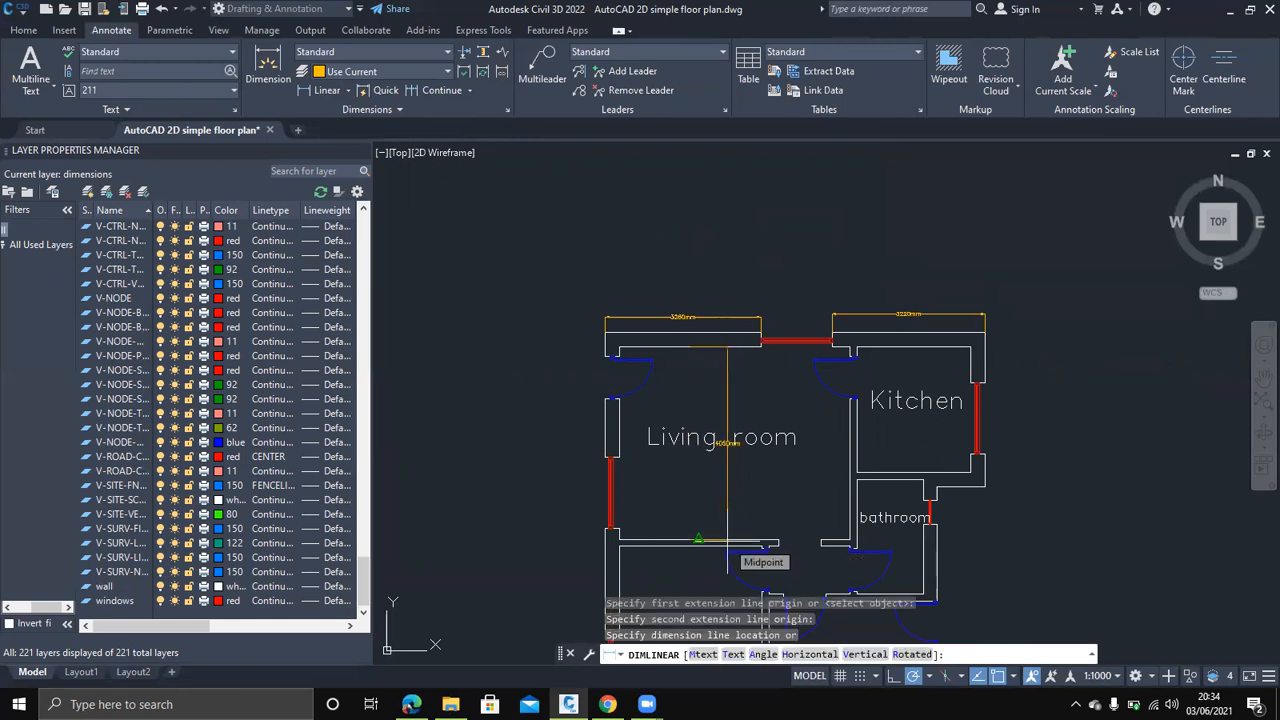
left_click(698, 500)
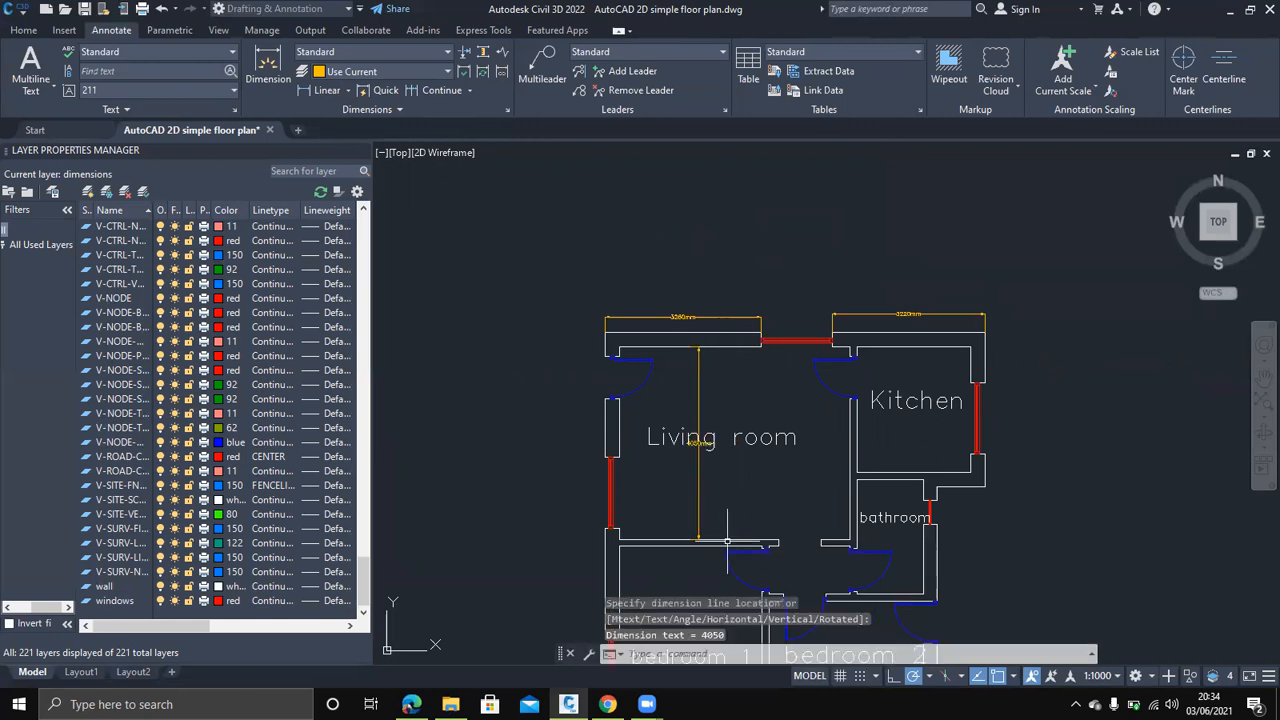
key("Return")
left_click(619, 427)
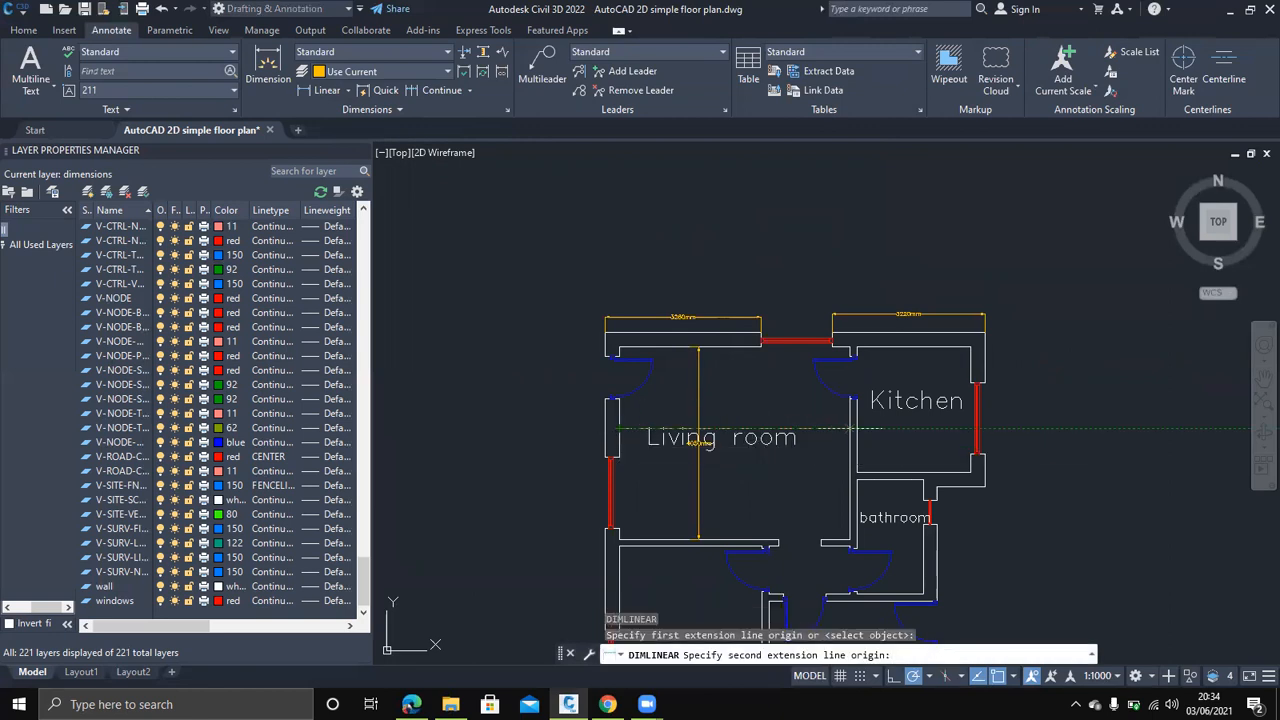
left_click(845, 428)
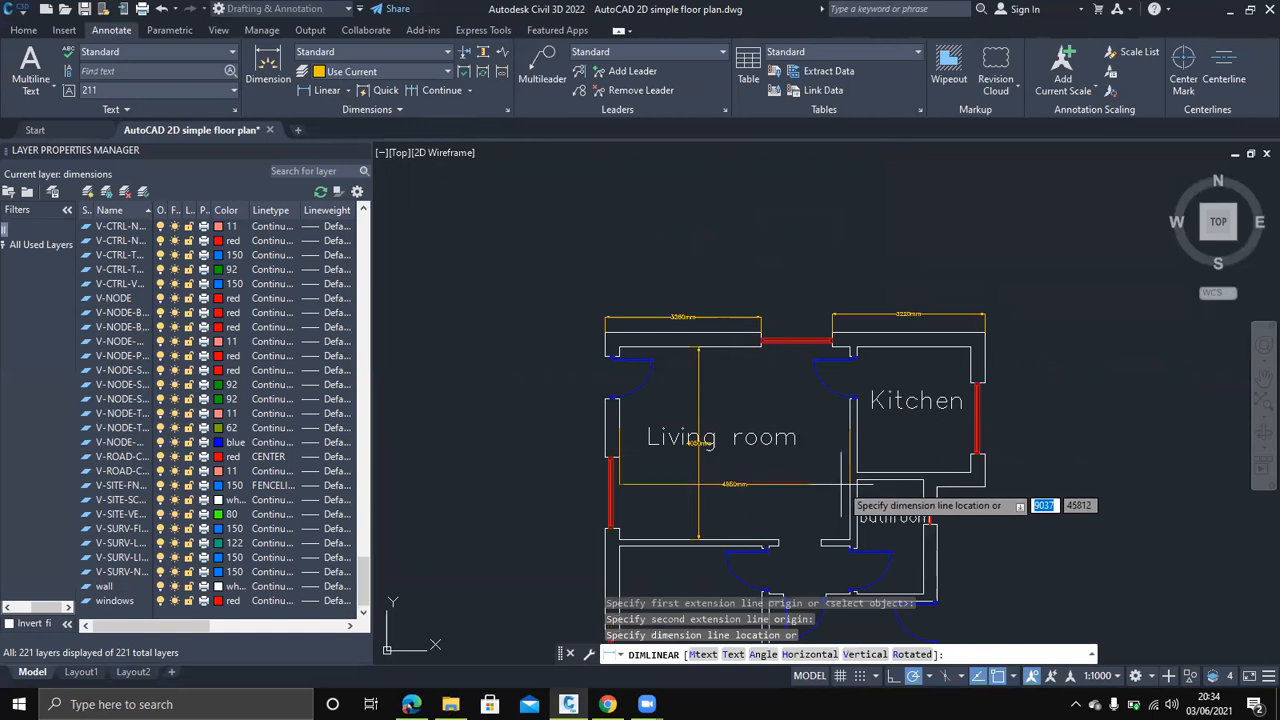
left_click(848, 399)
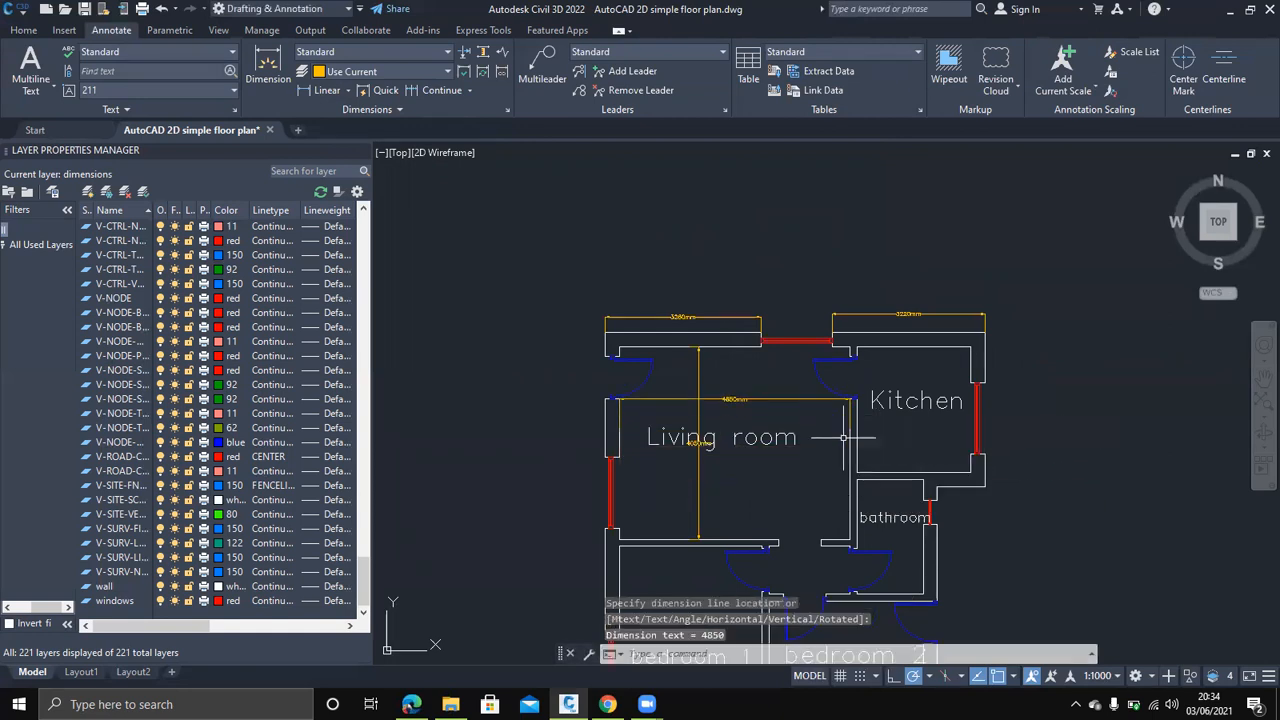
Add a horizontal linear dimension across bedroom 1 between its inner wall faces, placed above the room label
middle_click_drag(789, 510, 782, 328)
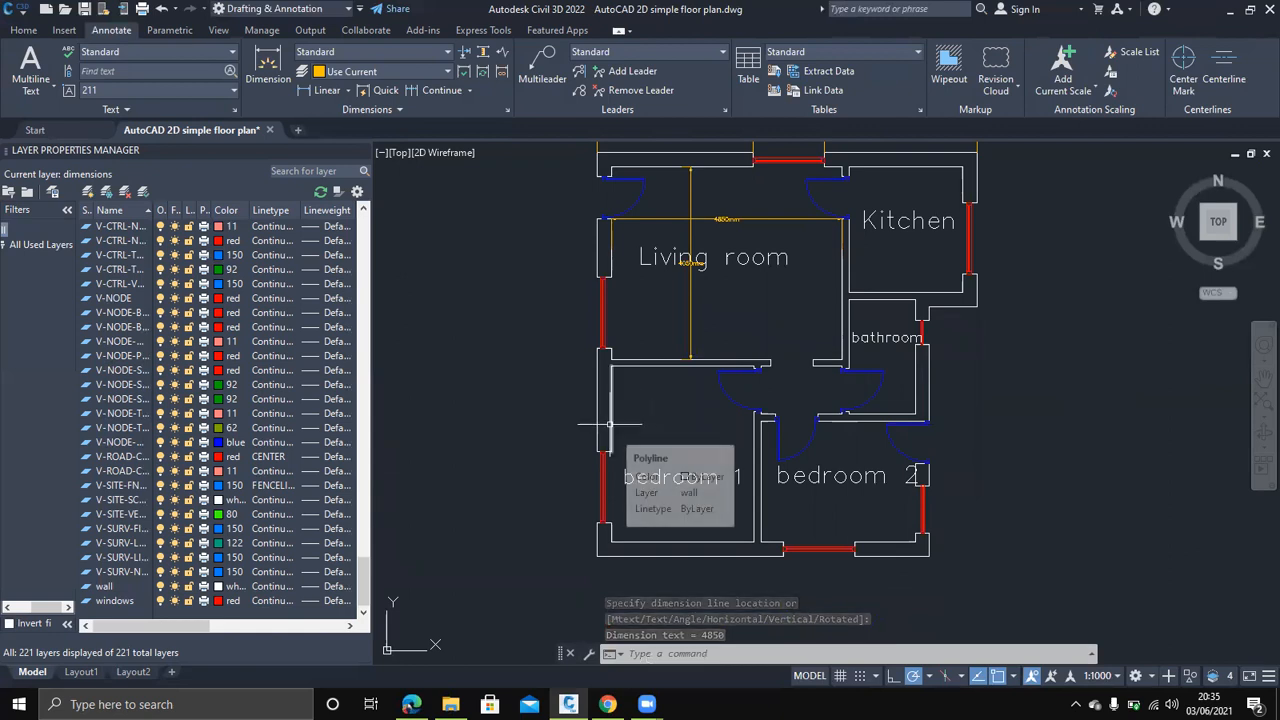
key("Return")
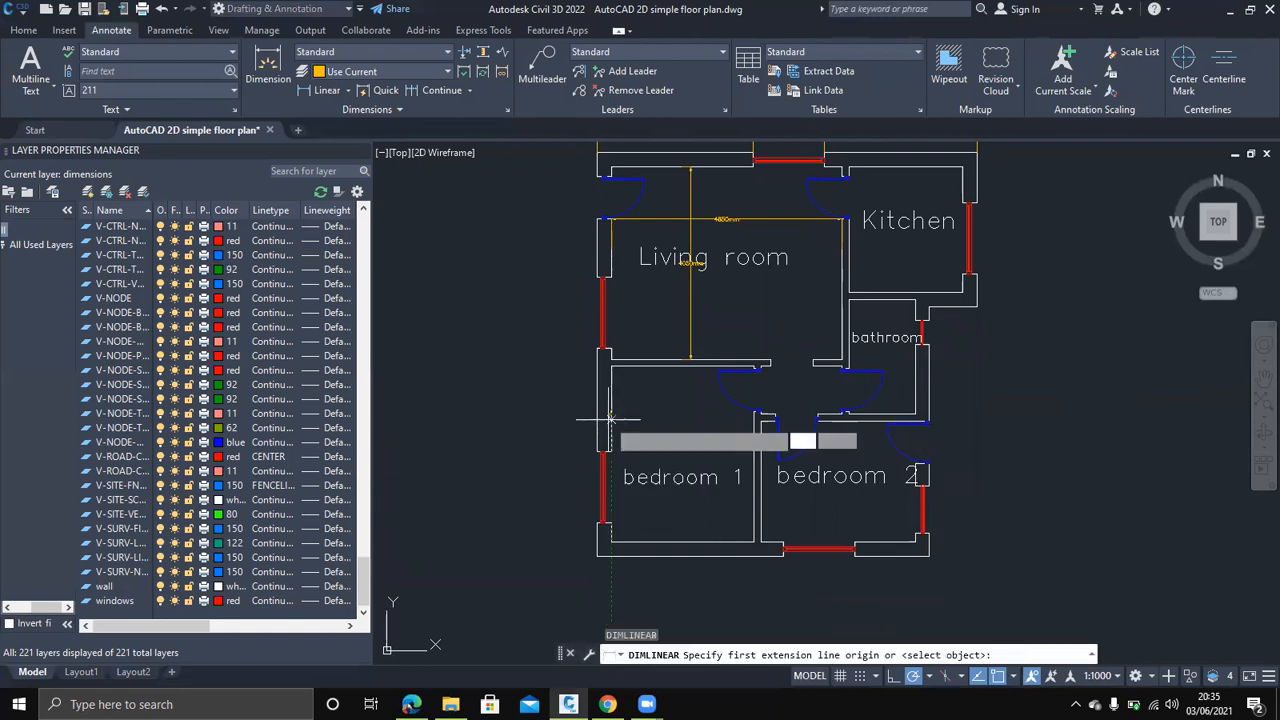
left_click(611, 410)
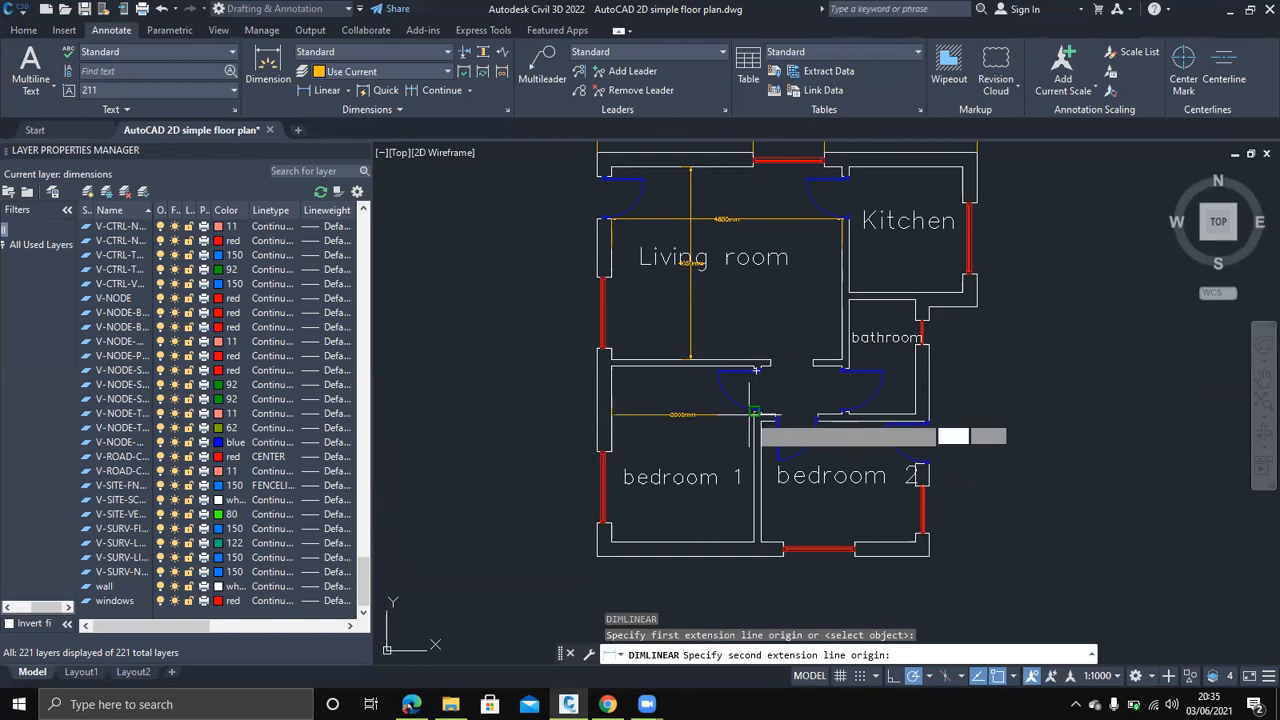
left_click(755, 411)
left_click(745, 434)
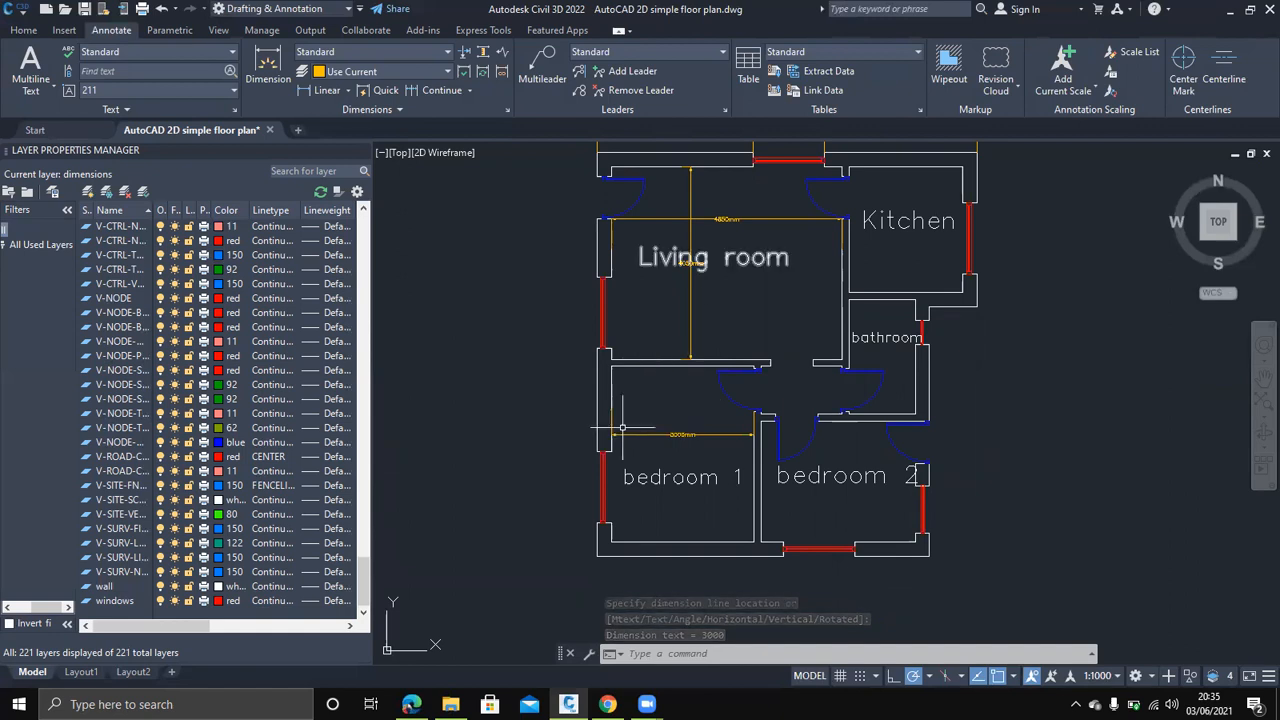
scroll(620, 426, "up", 2)
scroll(622, 427, "up", 2)
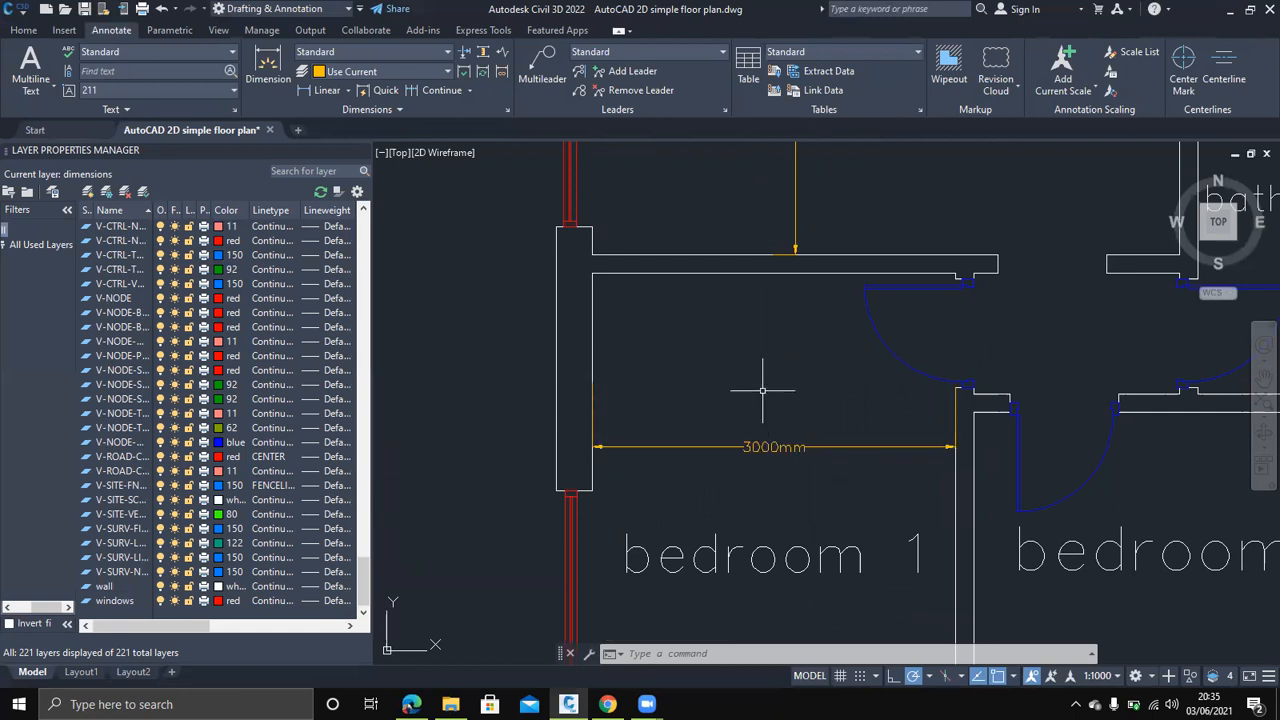
key("ctrl+z")
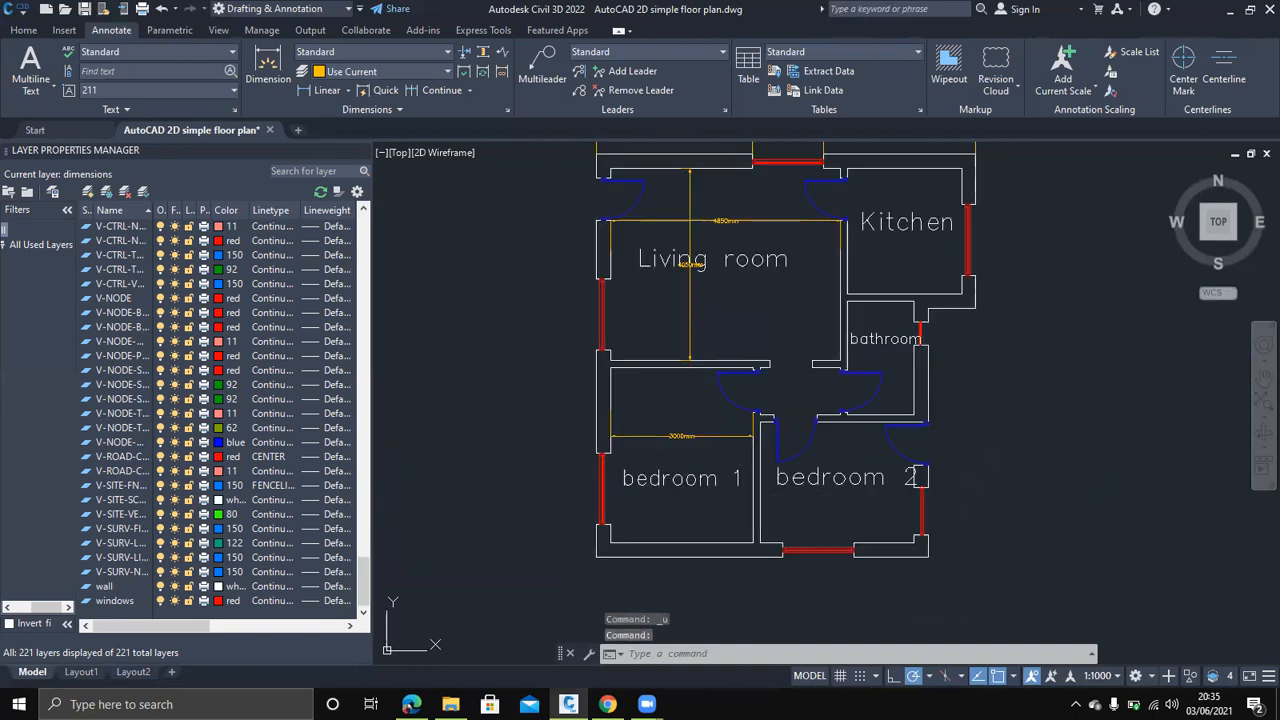
type("u")
key("Return")
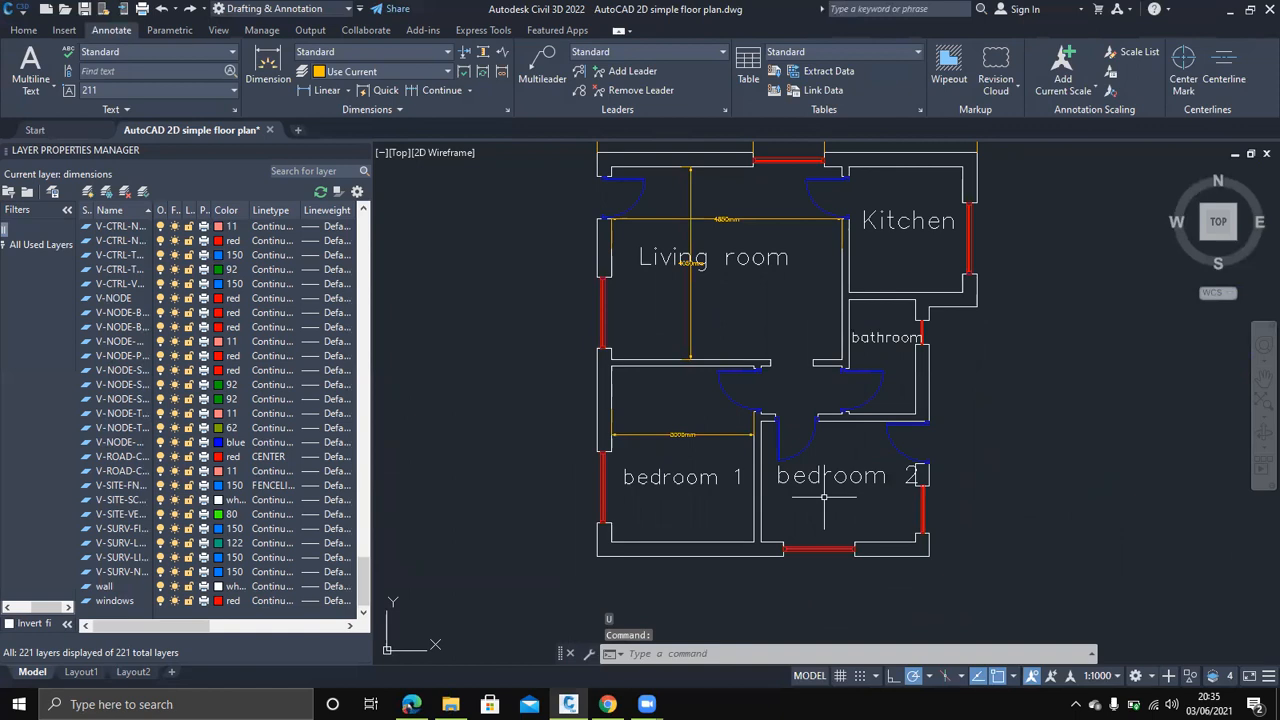
Add a linear dimension below the plan from bedroom 1's outer corner to the near edge of bedroom 2's lower window
left_click(328, 90)
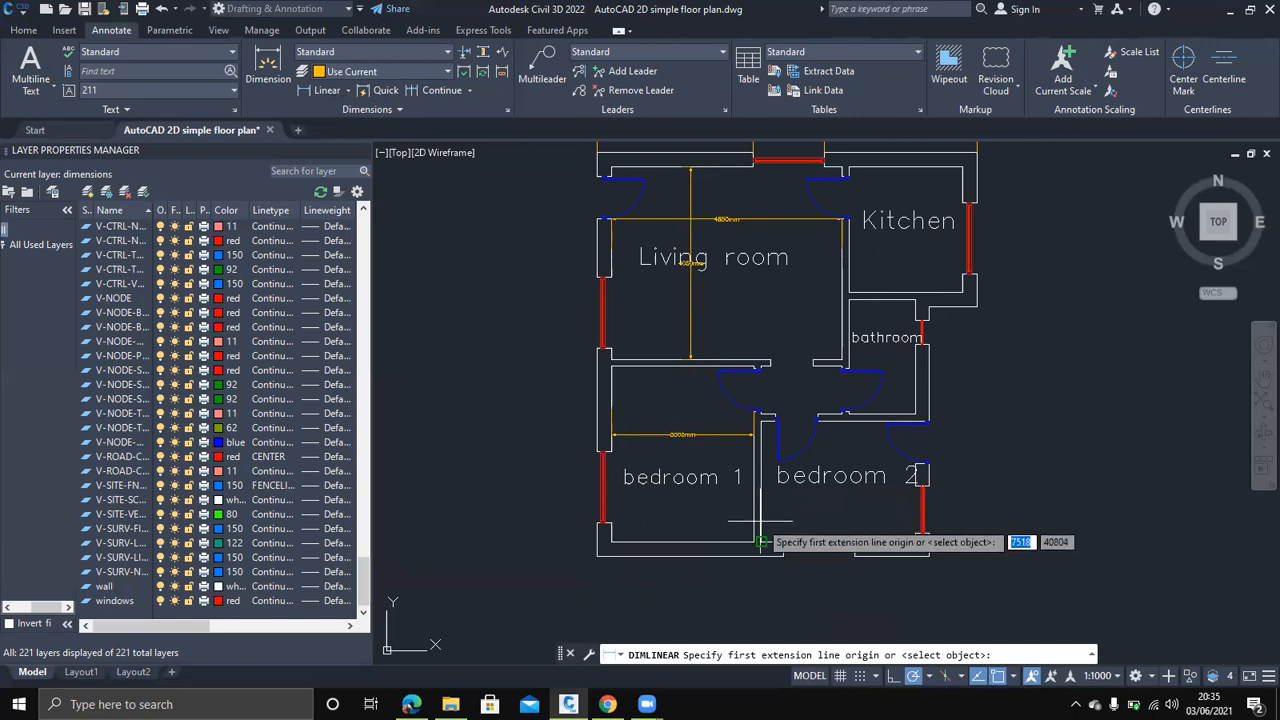
left_click(597, 556)
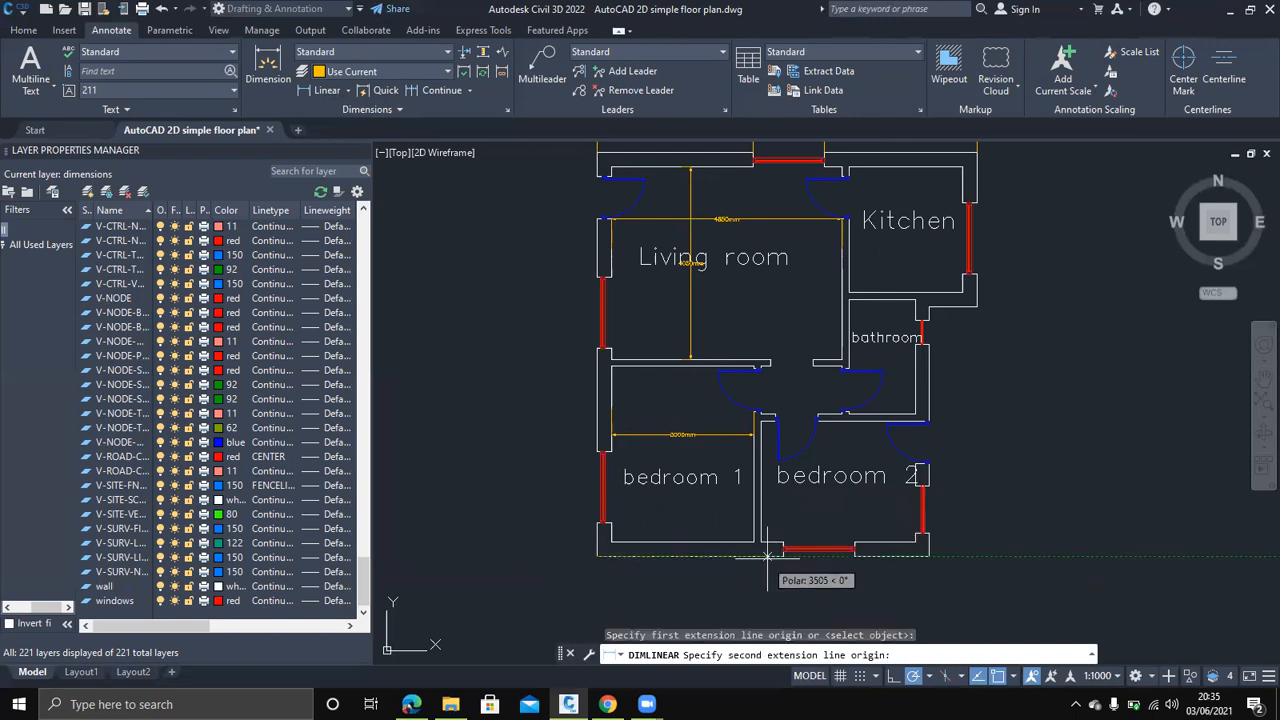
left_click(783, 556)
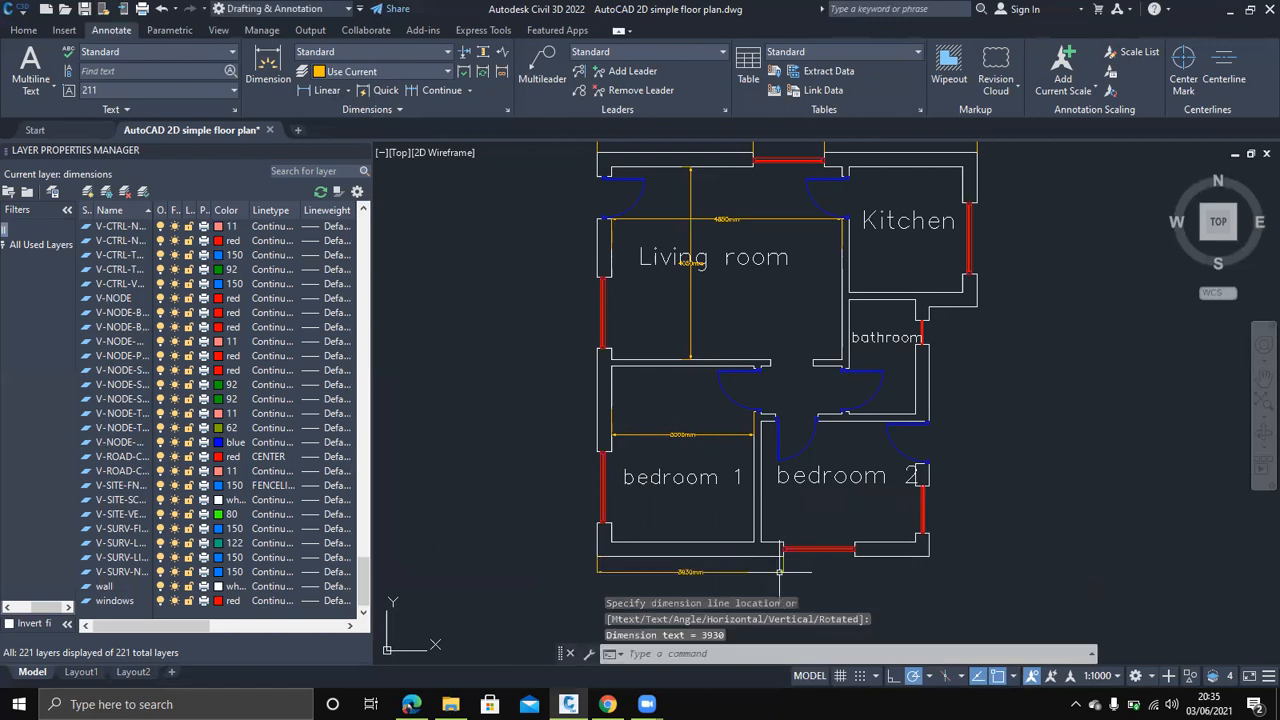
Add a linear dimension below the plan from the far edge of bedroom 2's lower window to that room's outer corner
left_click(850, 558)
key("Return")
left_click(855, 550)
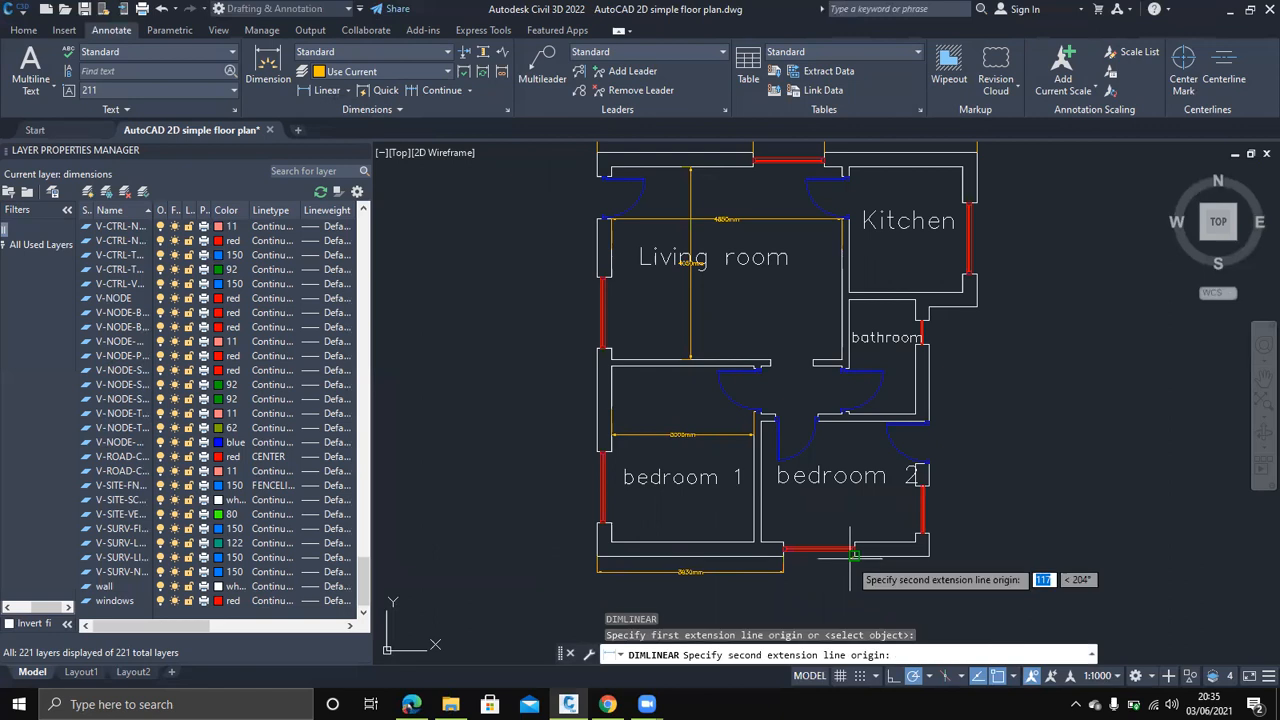
left_click(929, 560)
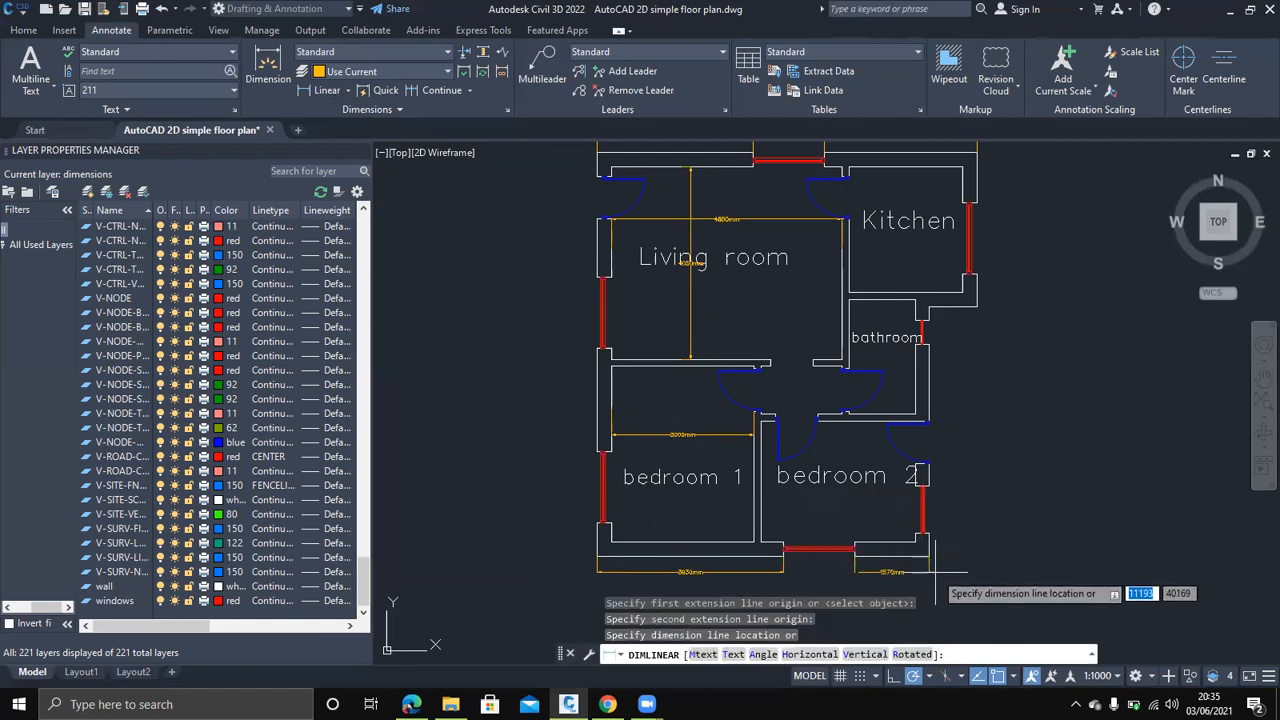
left_click(936, 573)
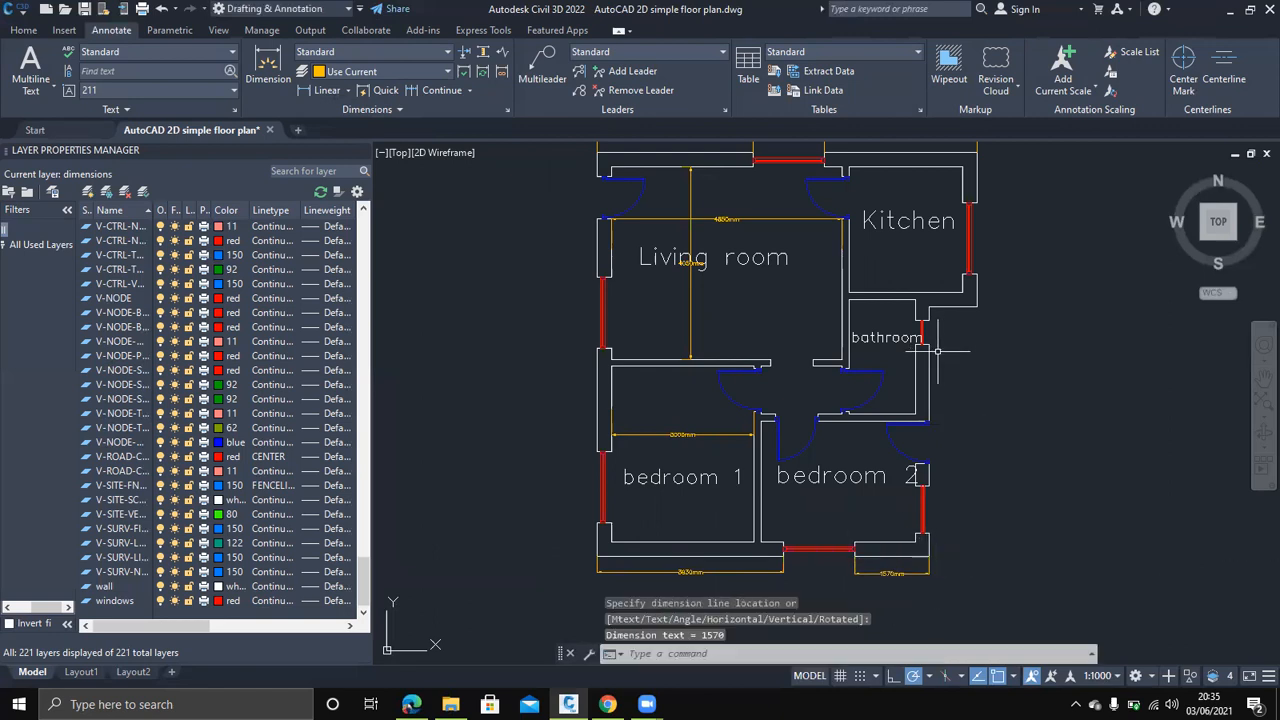
Add a vertical linear dimension outside the building from the bathroom window's lower edge to bedroom 2's outer bottom corner
key("Return")
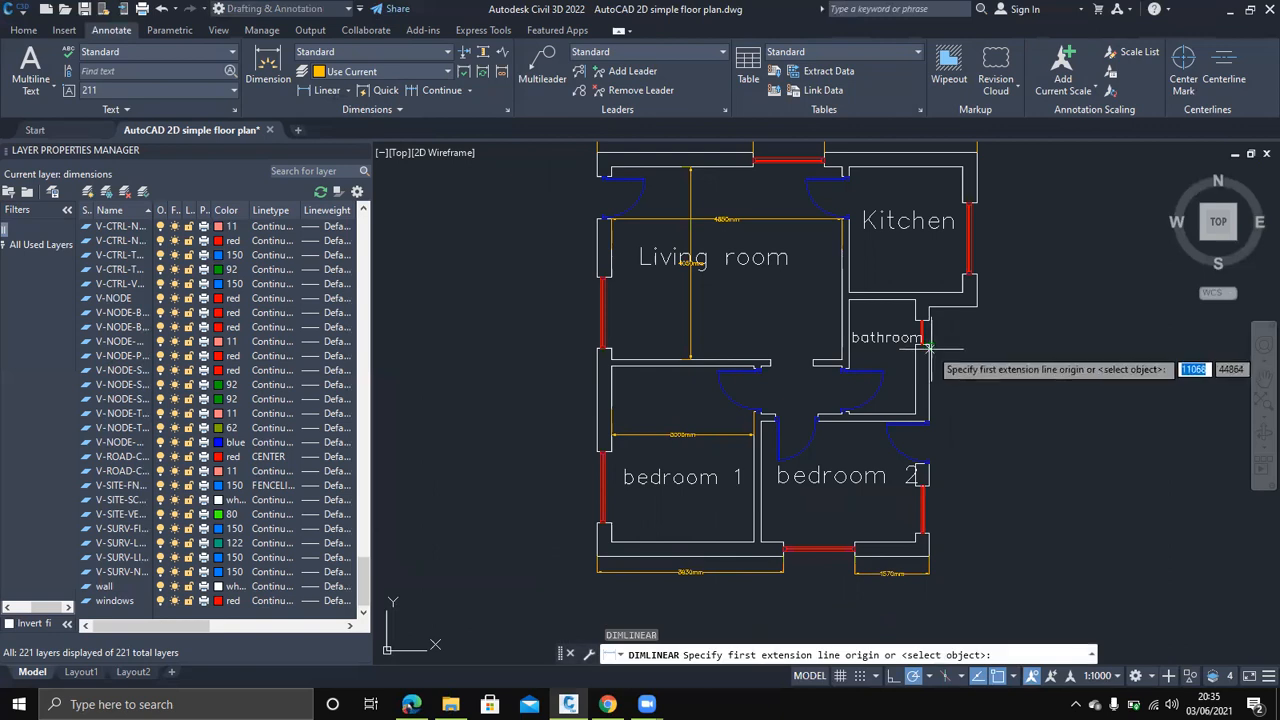
left_click(929, 343)
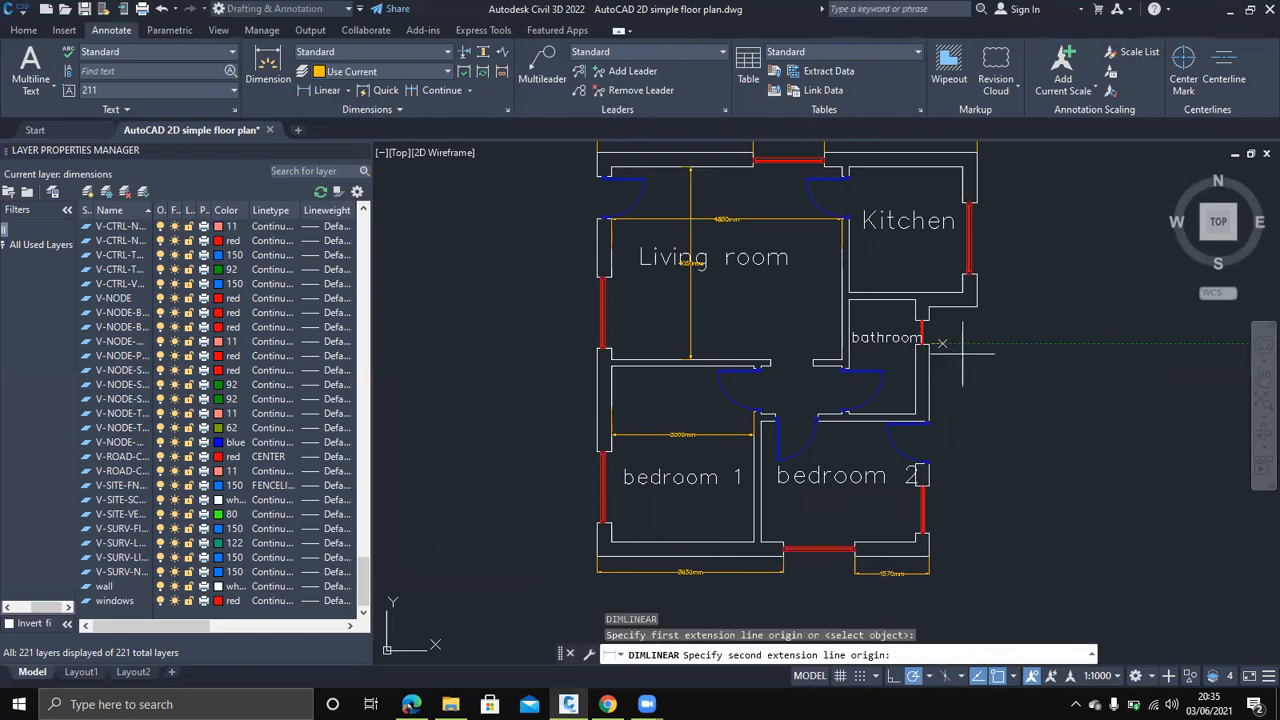
left_click(929, 556)
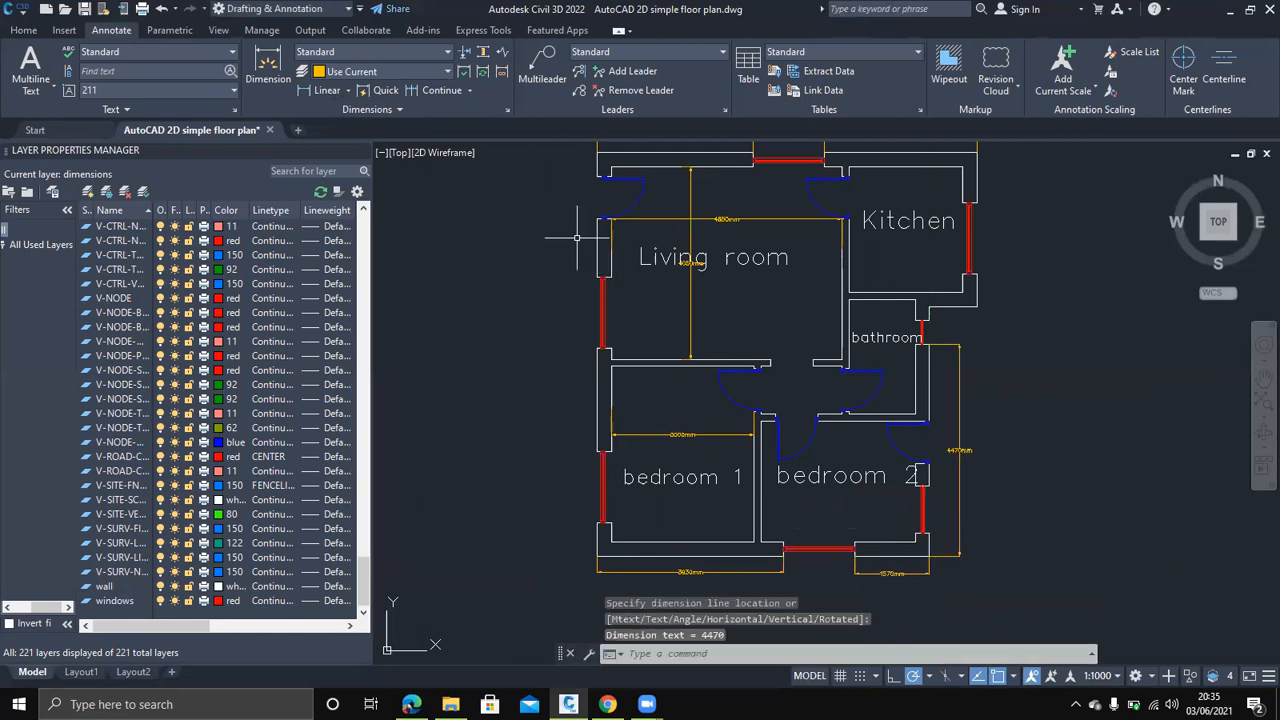
Add a vertical linear dimension outside the kitchen's window wall, spanning its upper and lower outer corners
scroll(656, 344, "down", 2)
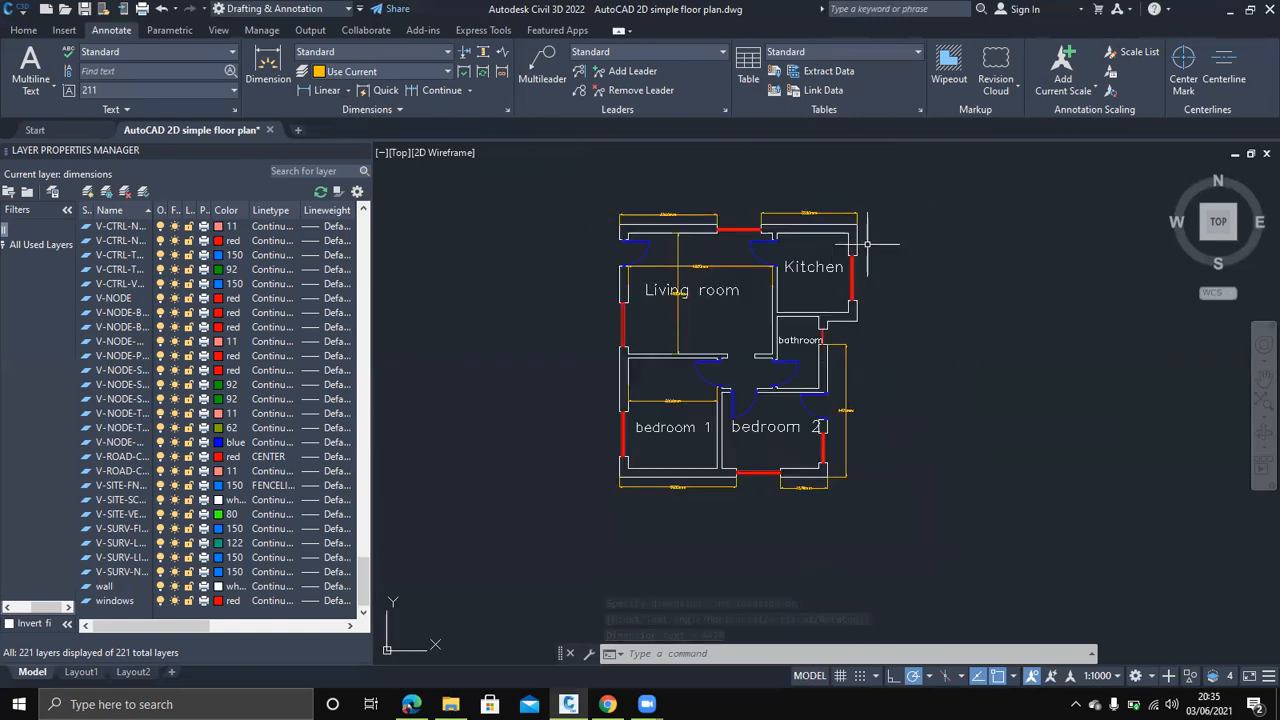
key("Return")
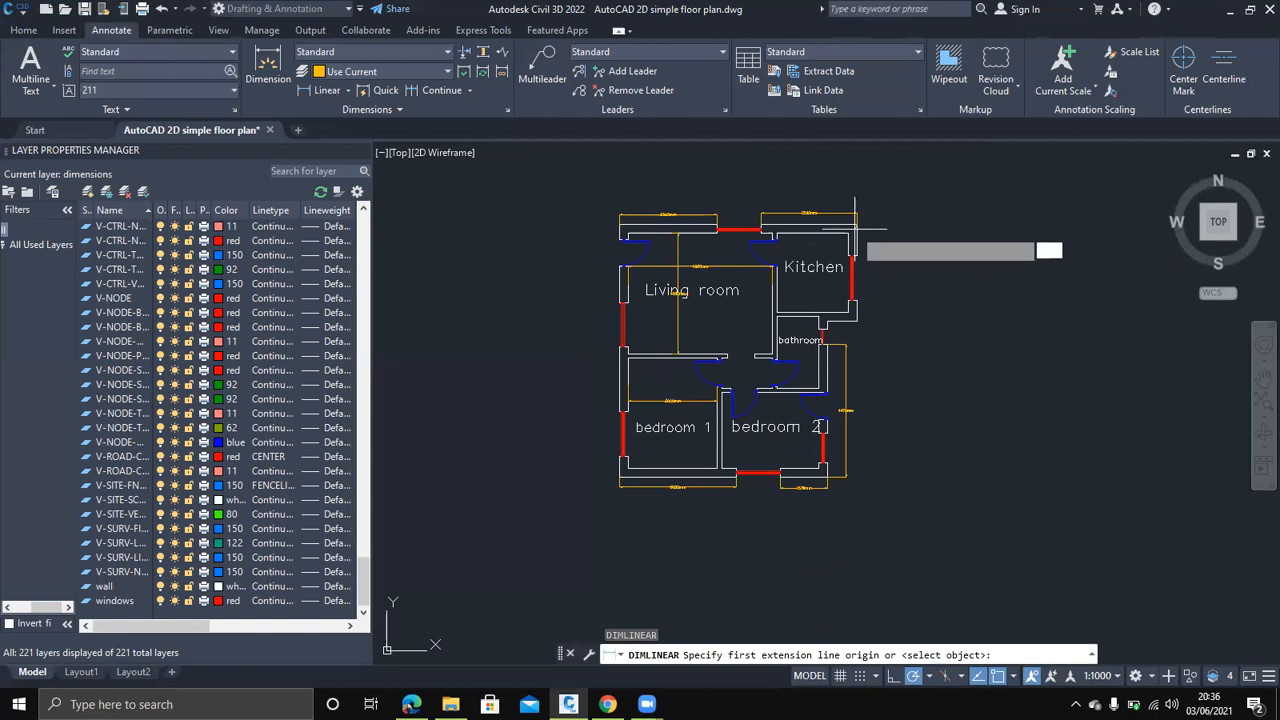
left_click(856, 242)
left_click(856, 318)
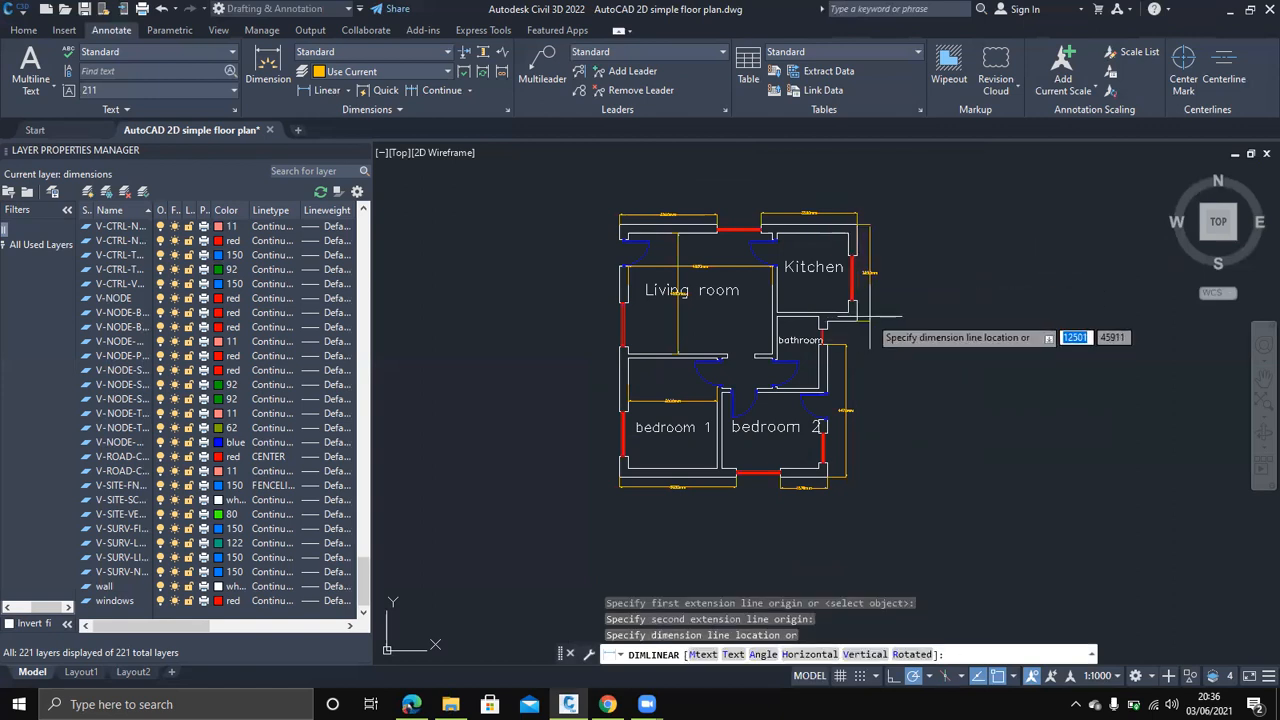
left_click(870, 316)
Add a vertical linear dimension inside the kitchen between its upper and lower inner wall faces
scroll(715, 347, "down", 2)
scroll(717, 347, "up", 2)
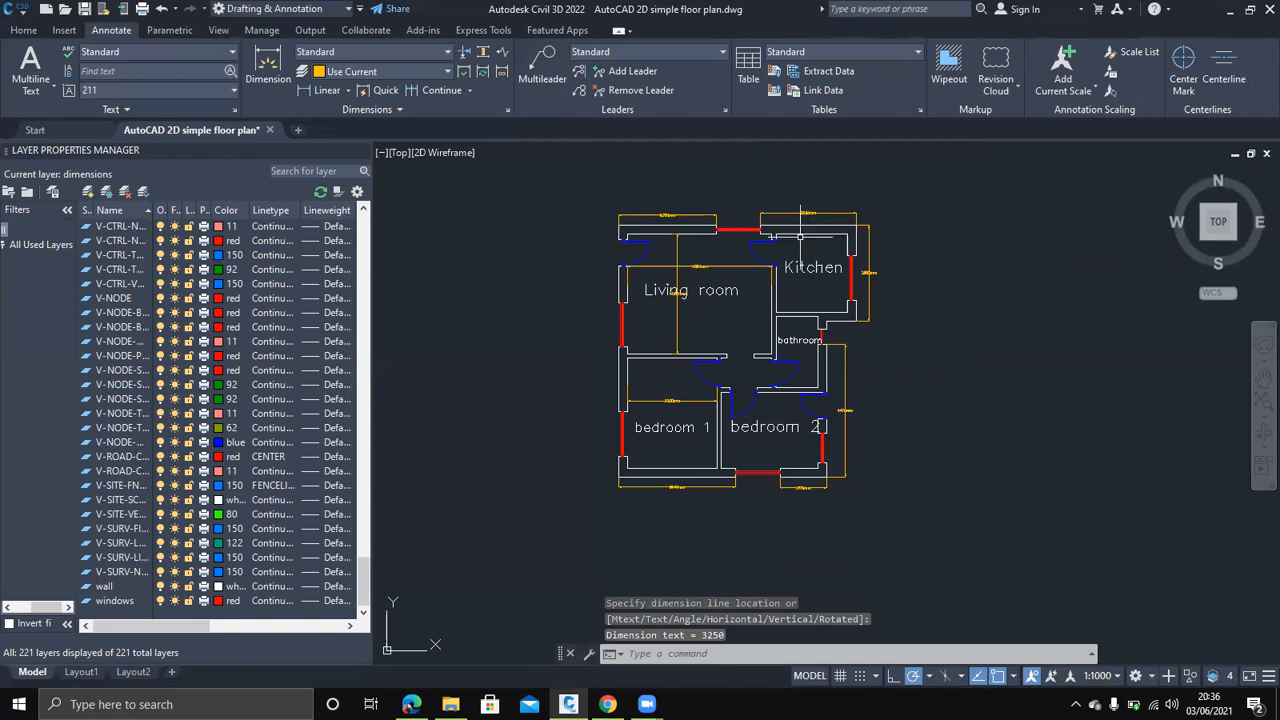
key("Return")
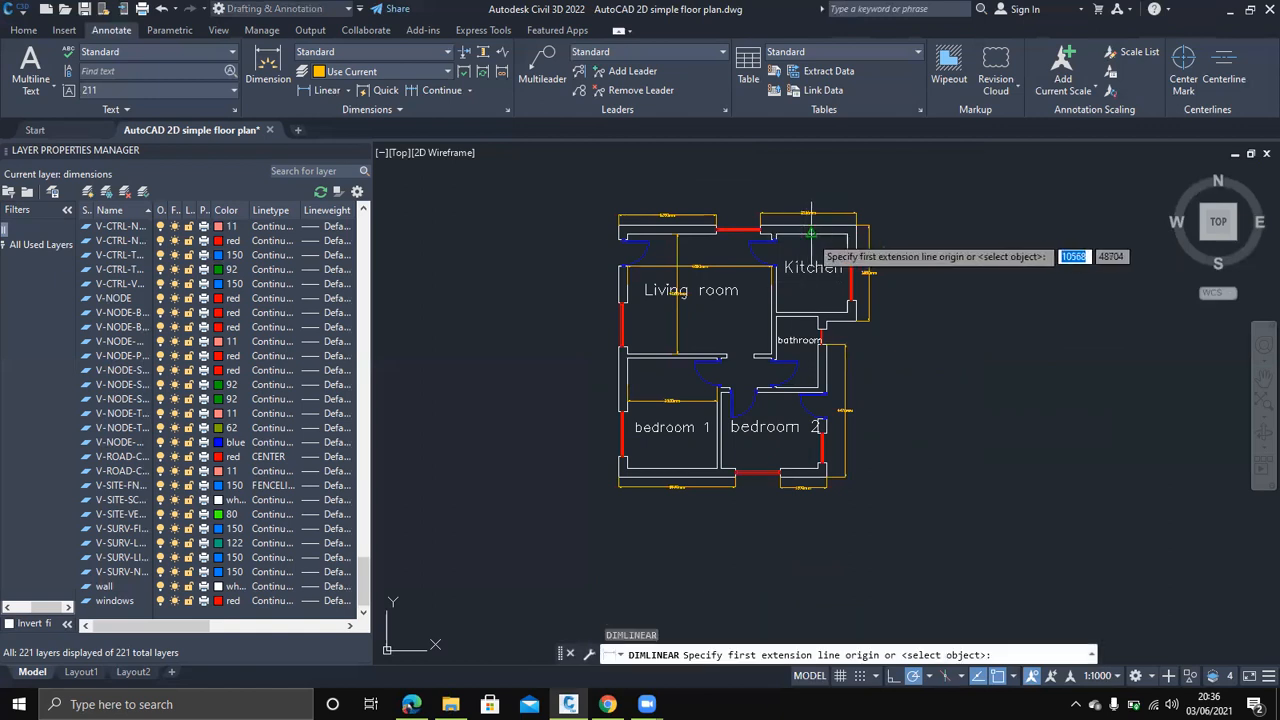
left_click(811, 232)
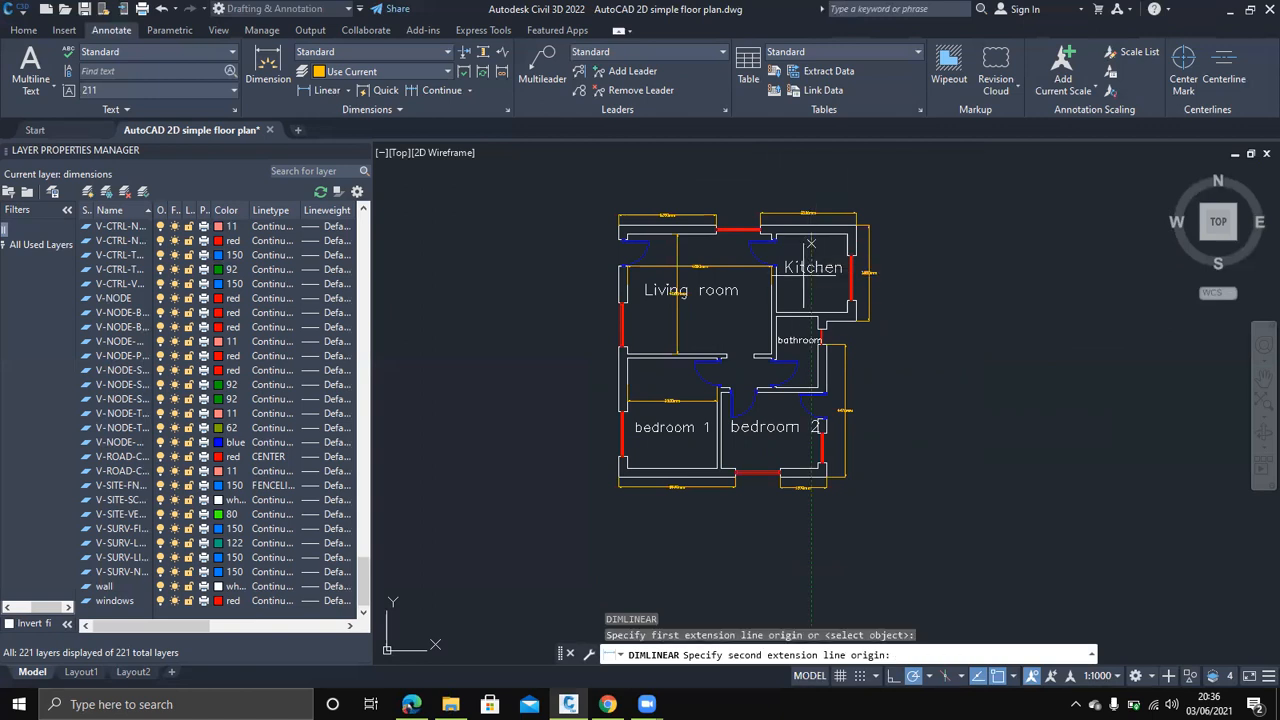
left_click(818, 309)
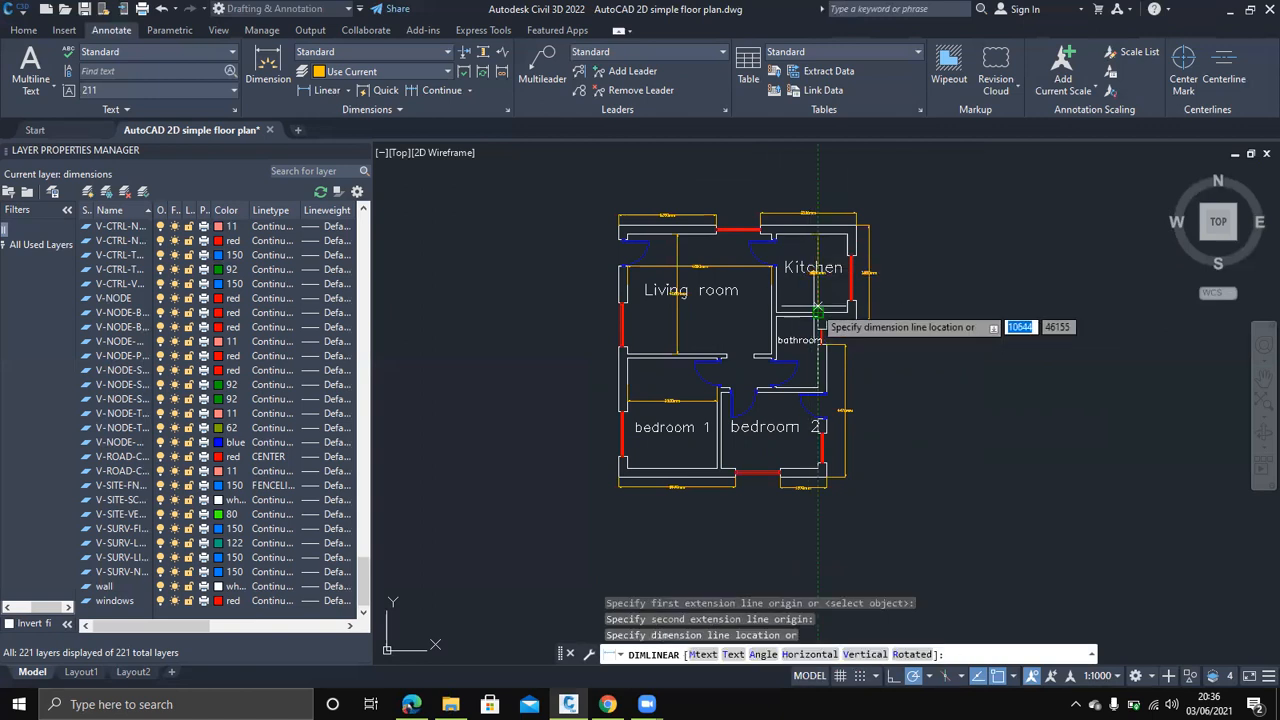
left_click(815, 316)
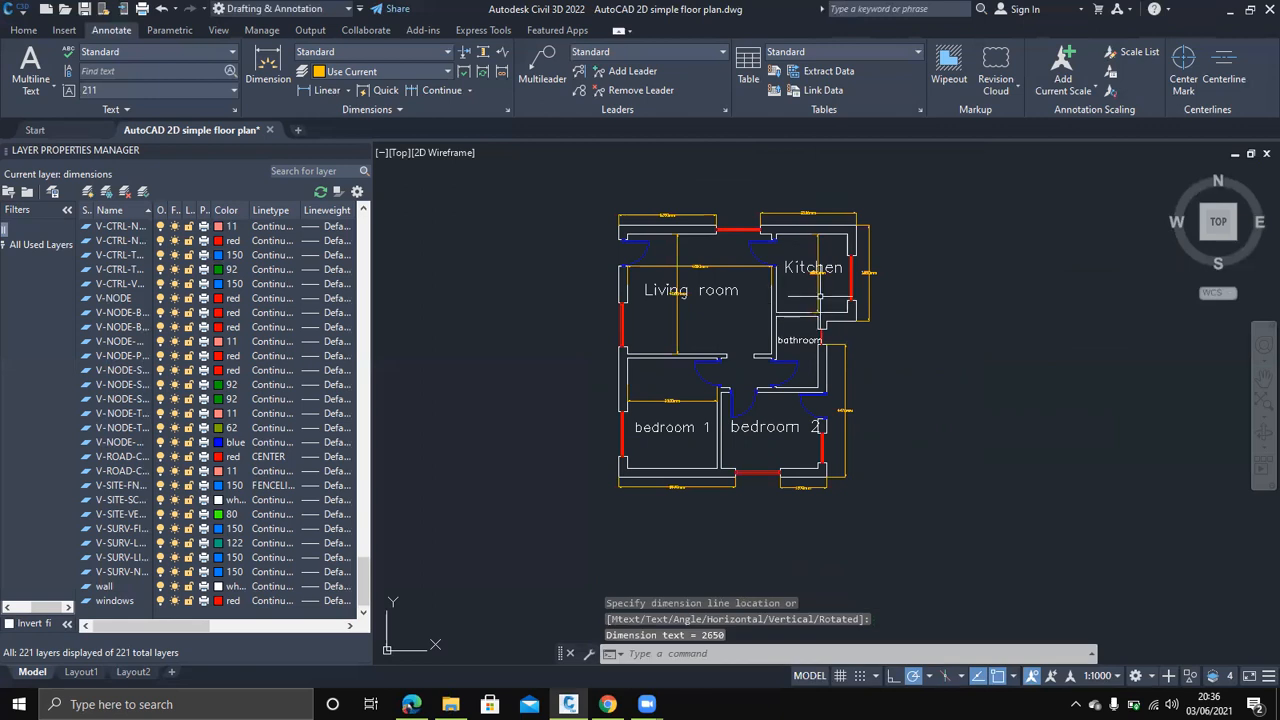
Add an overall vertical linear dimension well outside the living room and bedroom 1 side, between the building's outer corners
scroll(818, 310, "up", 5)
scroll(820, 296, "down", 8)
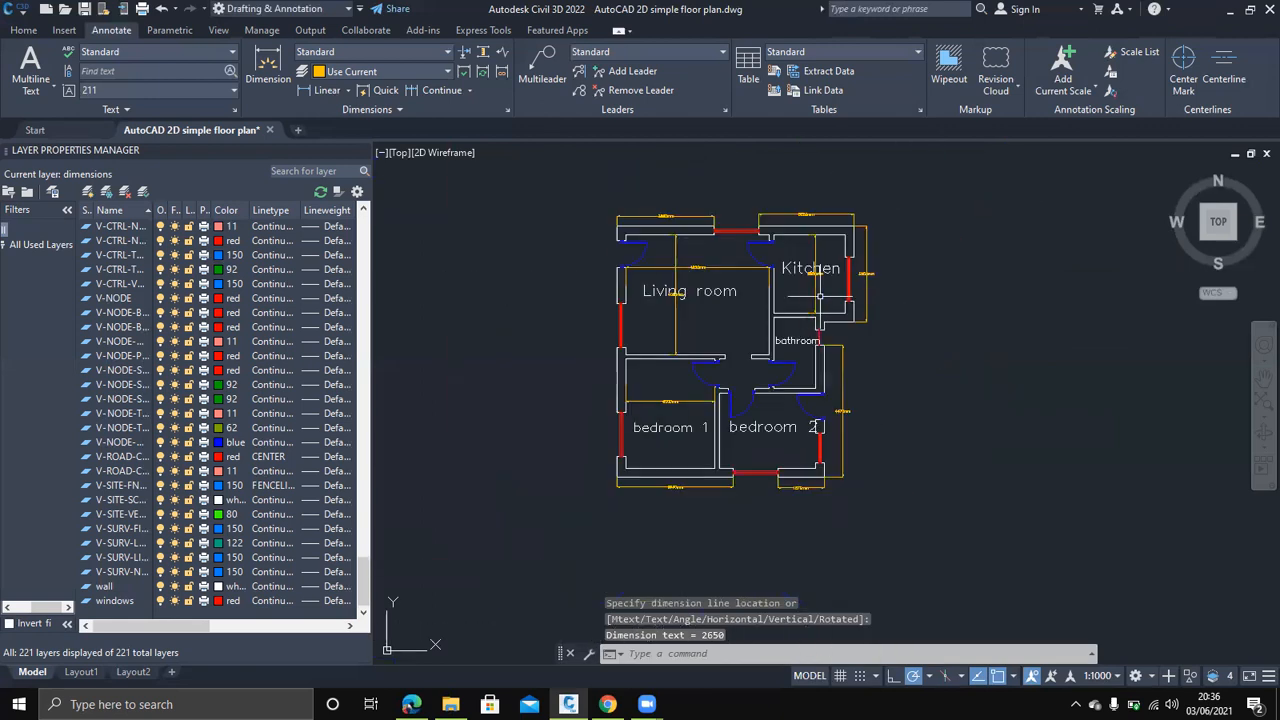
scroll(690, 323, "up", 2)
scroll(700, 260, "up", 2)
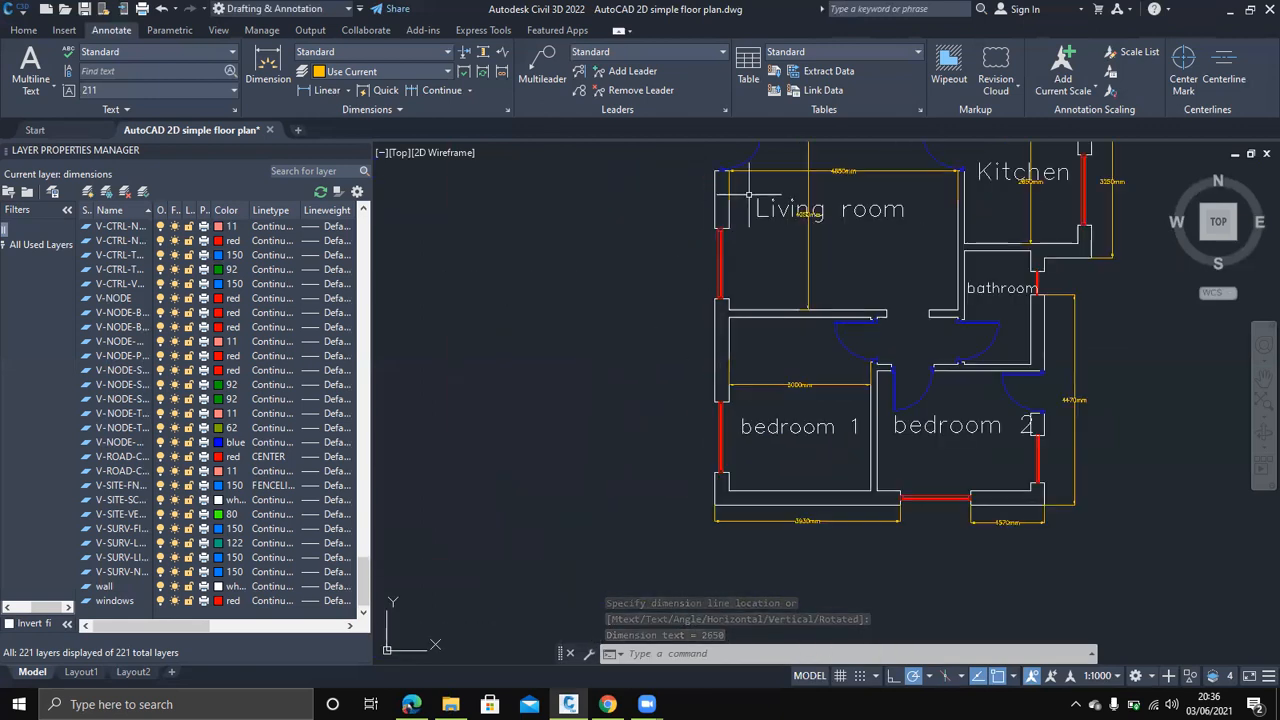
scroll(716, 227, "down", 3)
scroll(716, 227, "up", 2)
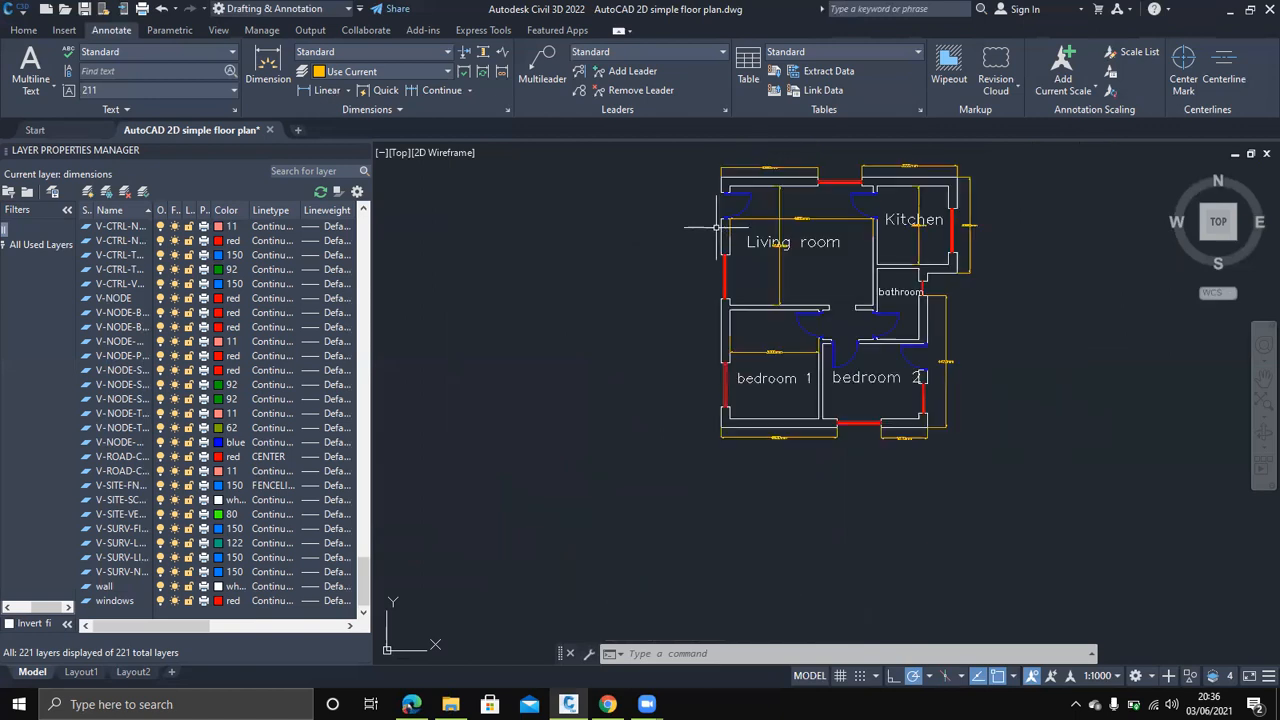
middle_click_drag(716, 227, 727, 302)
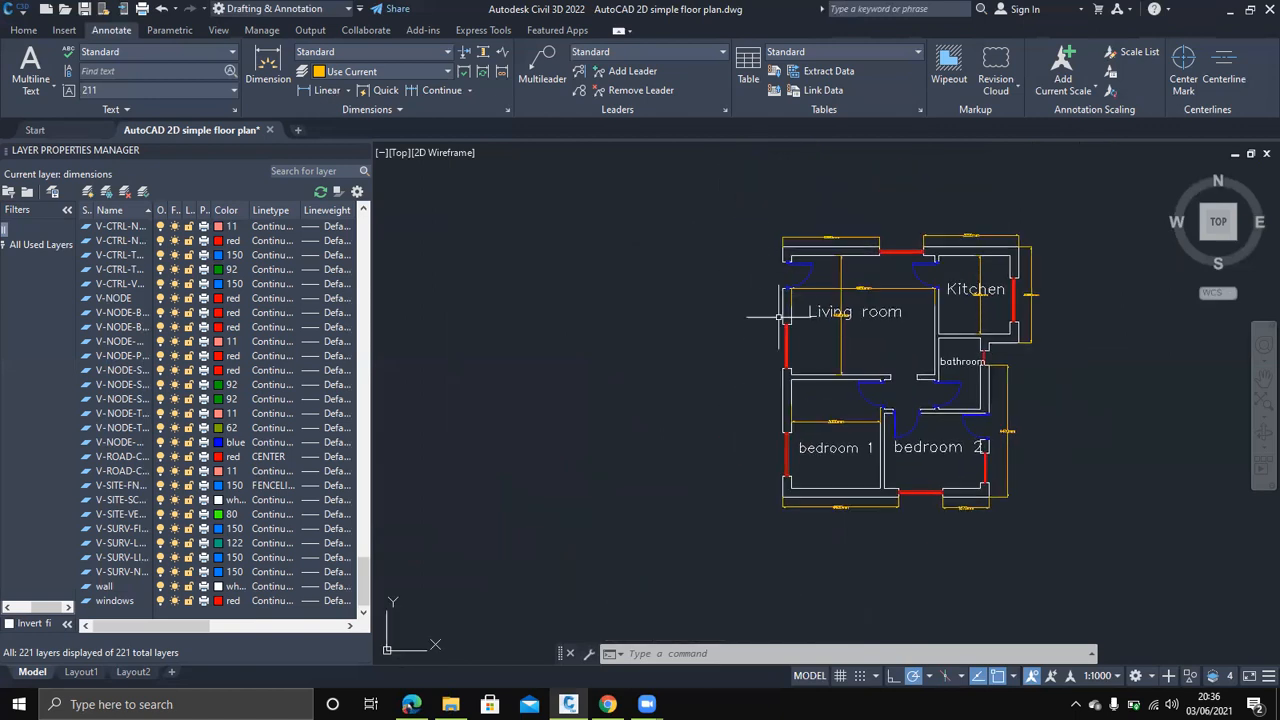
scroll(772, 335, "up", 2)
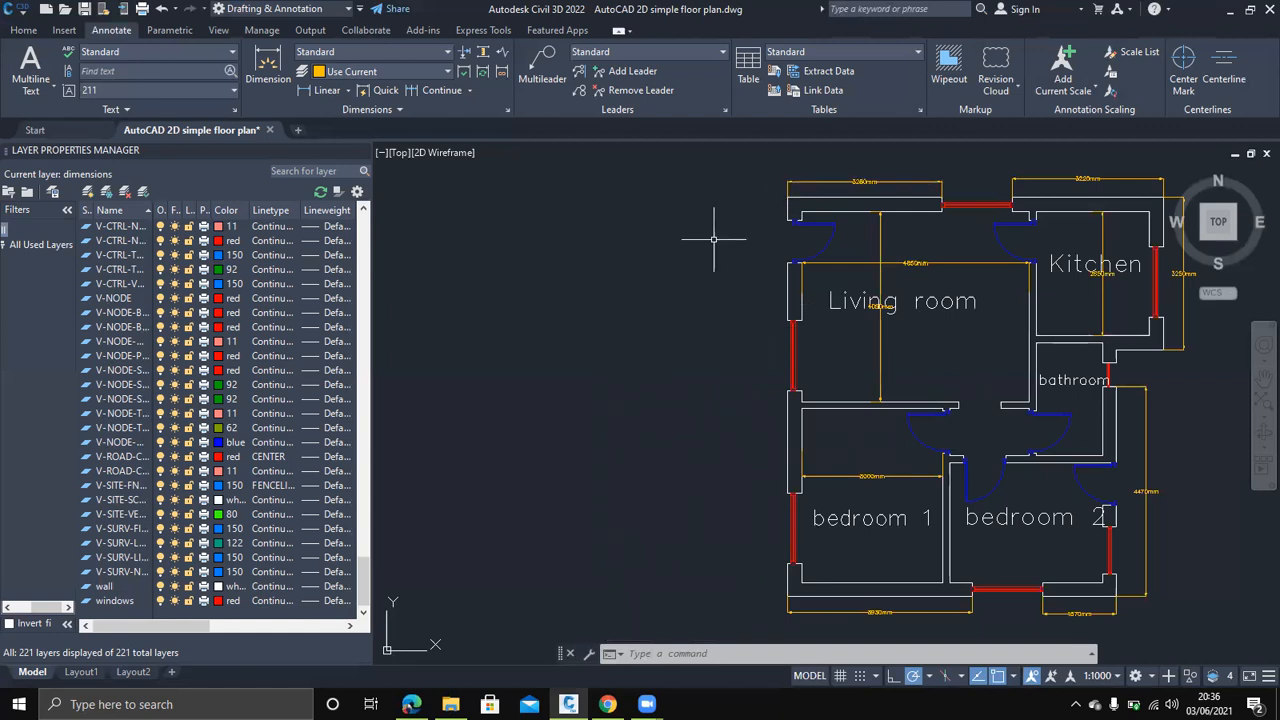
key("Return")
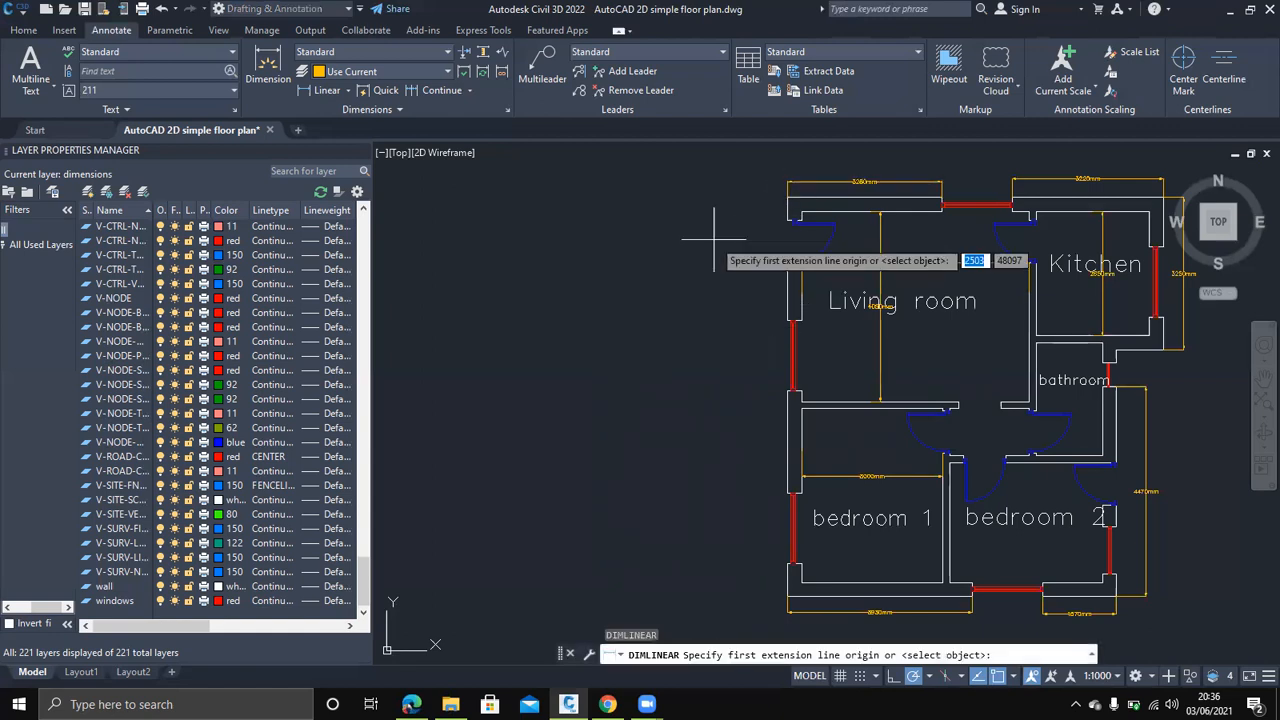
left_click(788, 197)
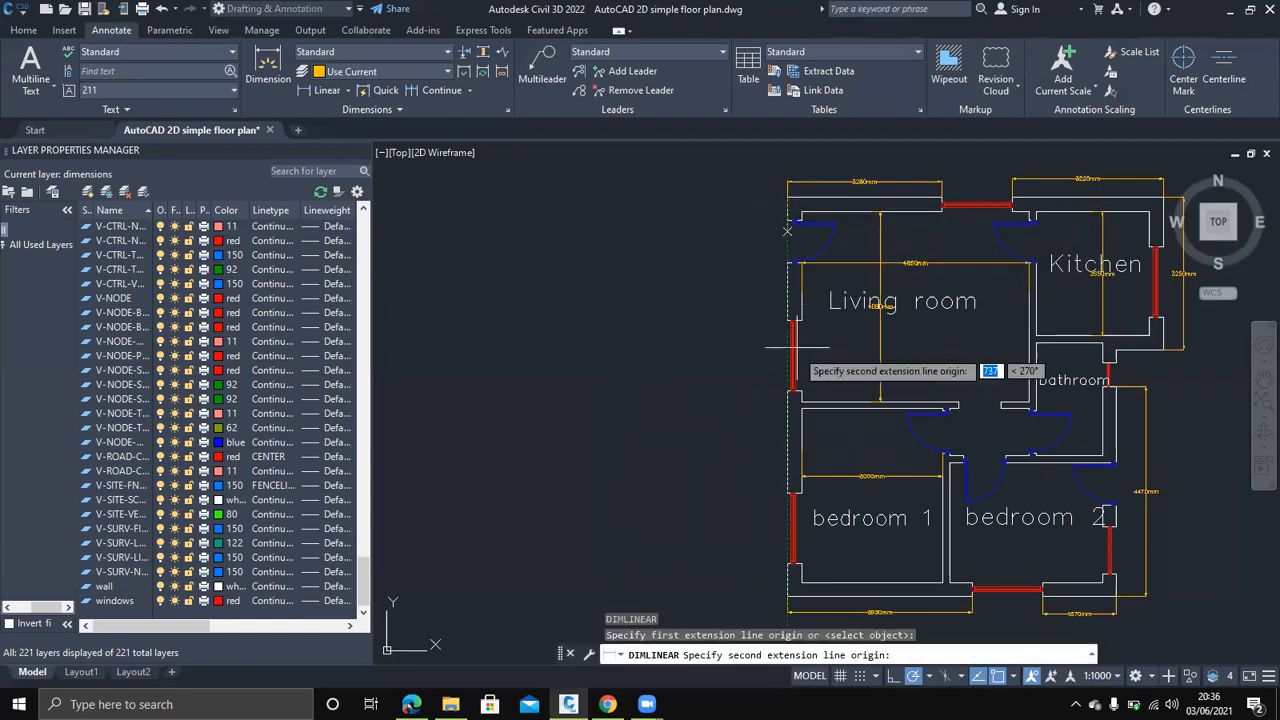
left_click(788, 597)
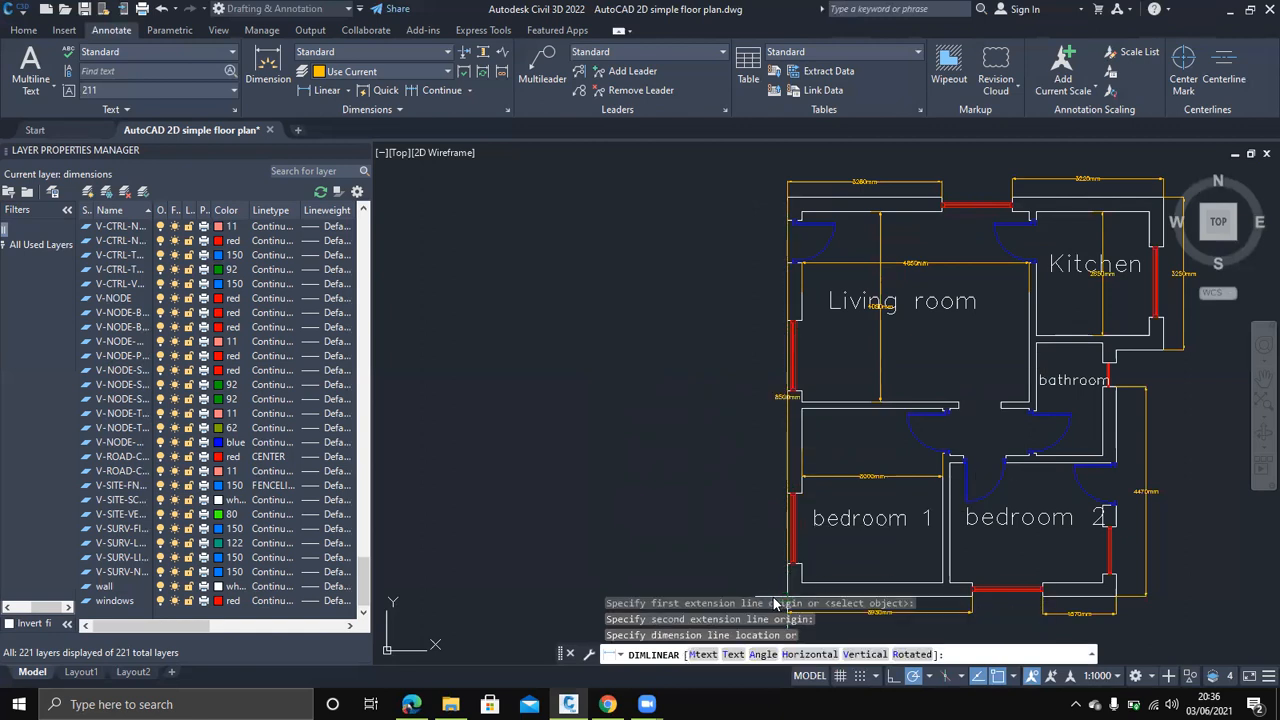
left_click(690, 588)
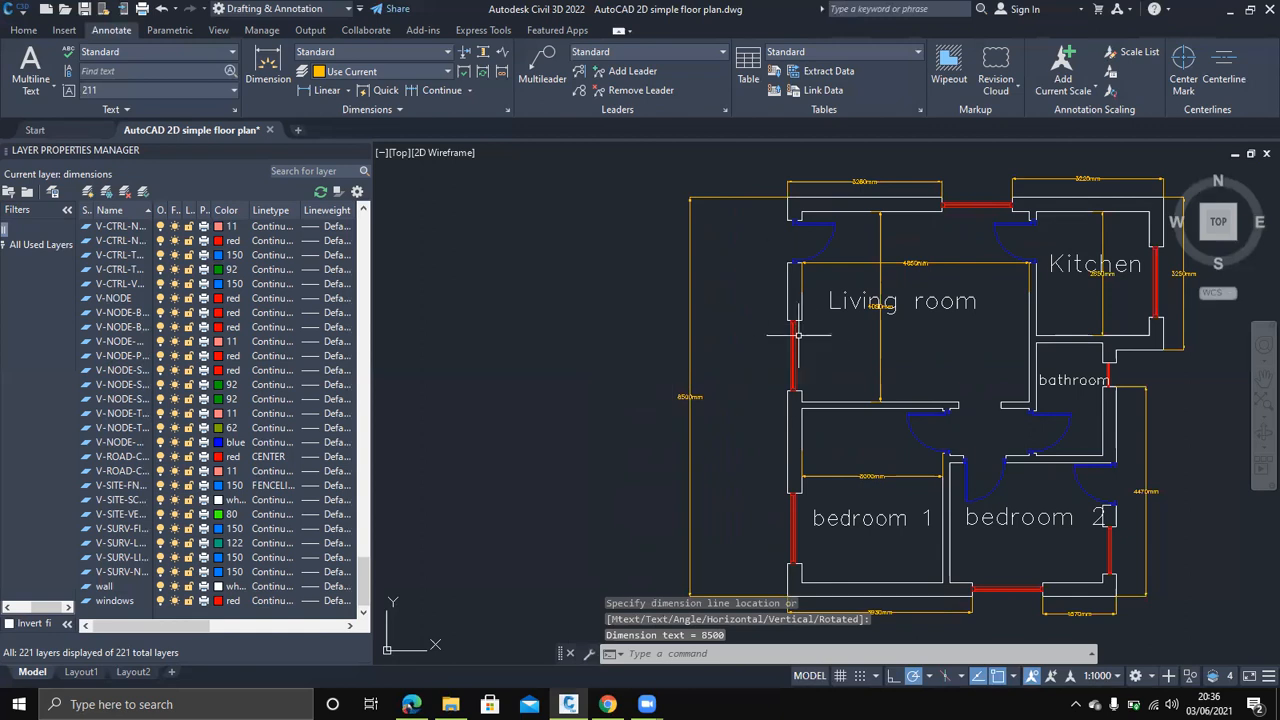
Add a vertical linear dimension along the living room's outer wall, from the door opening's lower edge to the window's upper edge
key("Return")
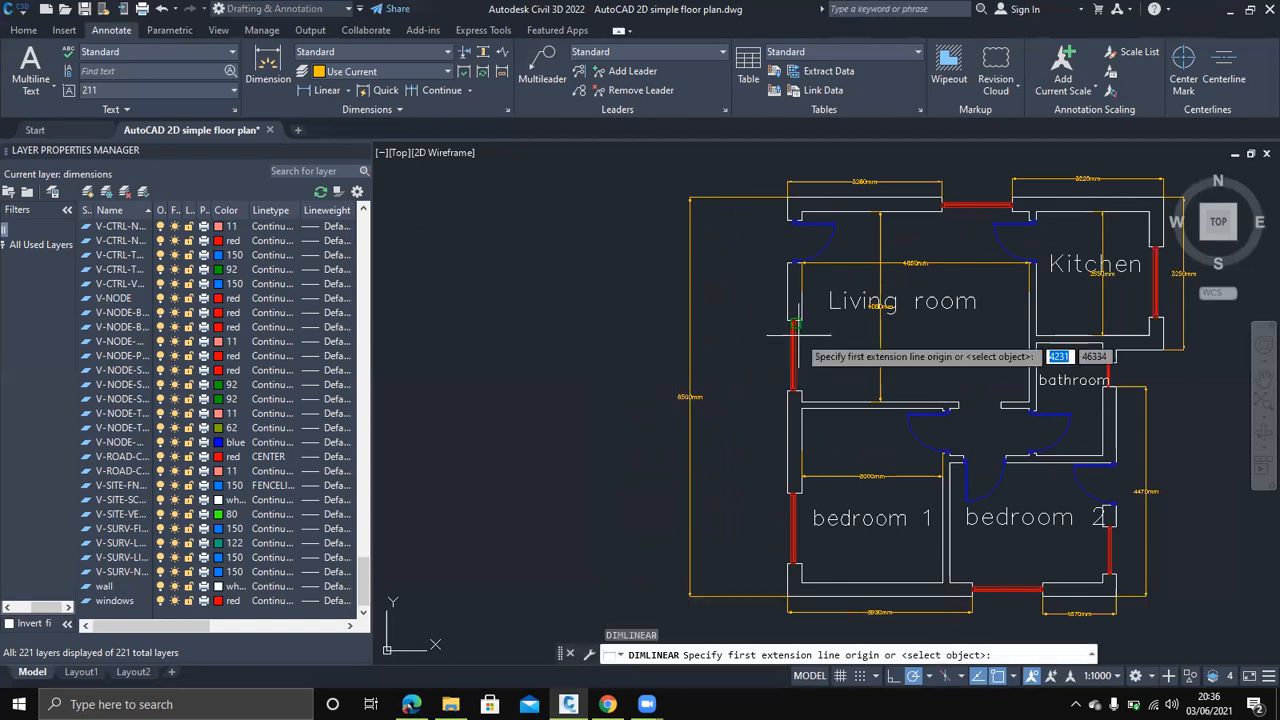
left_click(788, 264)
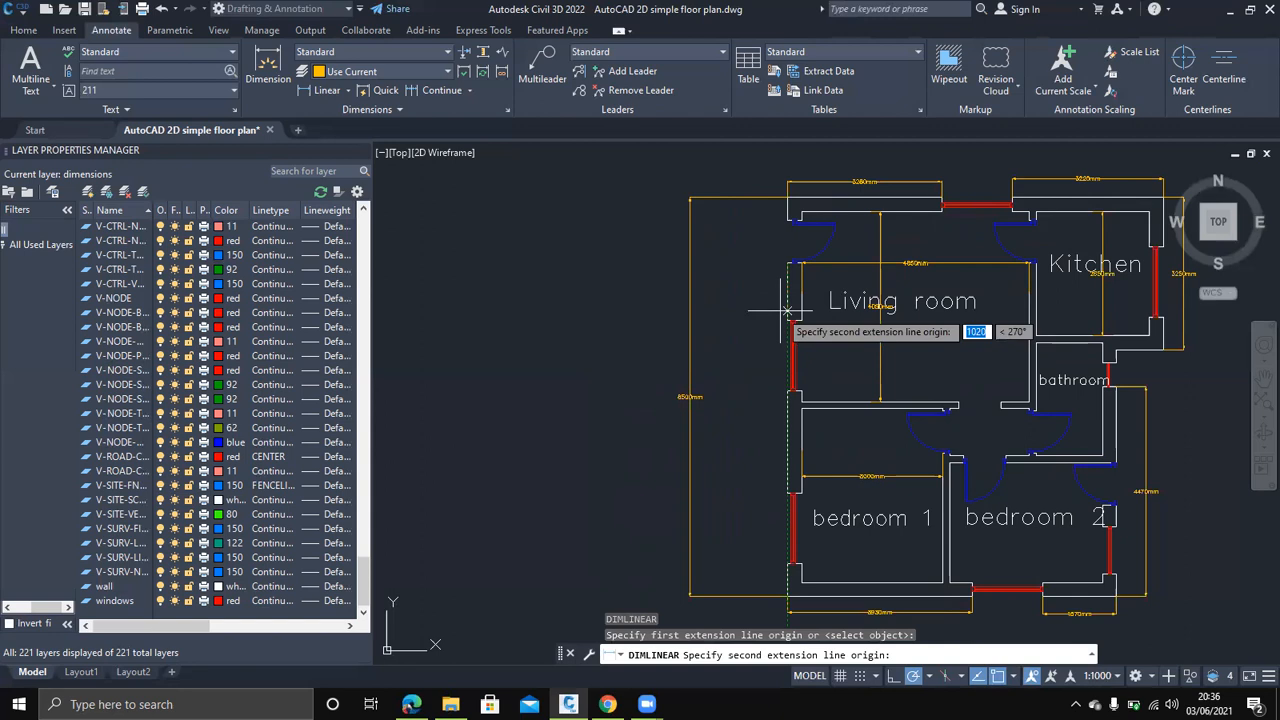
left_click(788, 321)
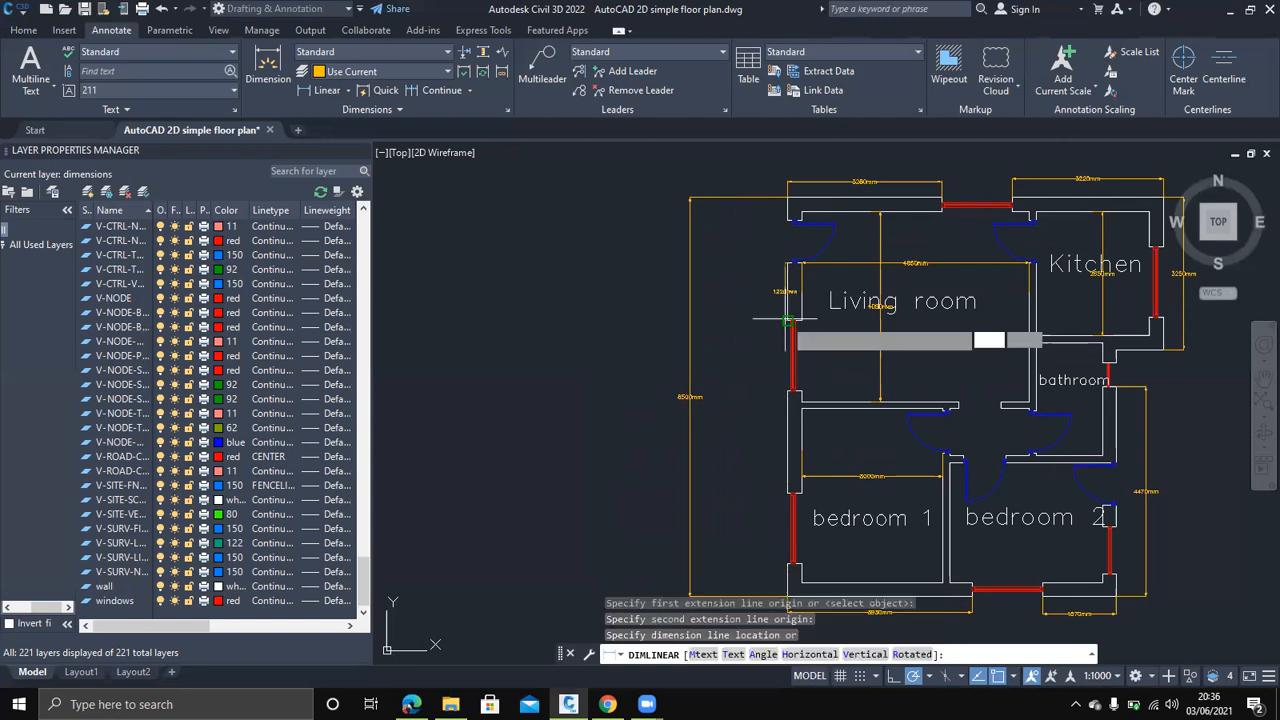
left_click(769, 224)
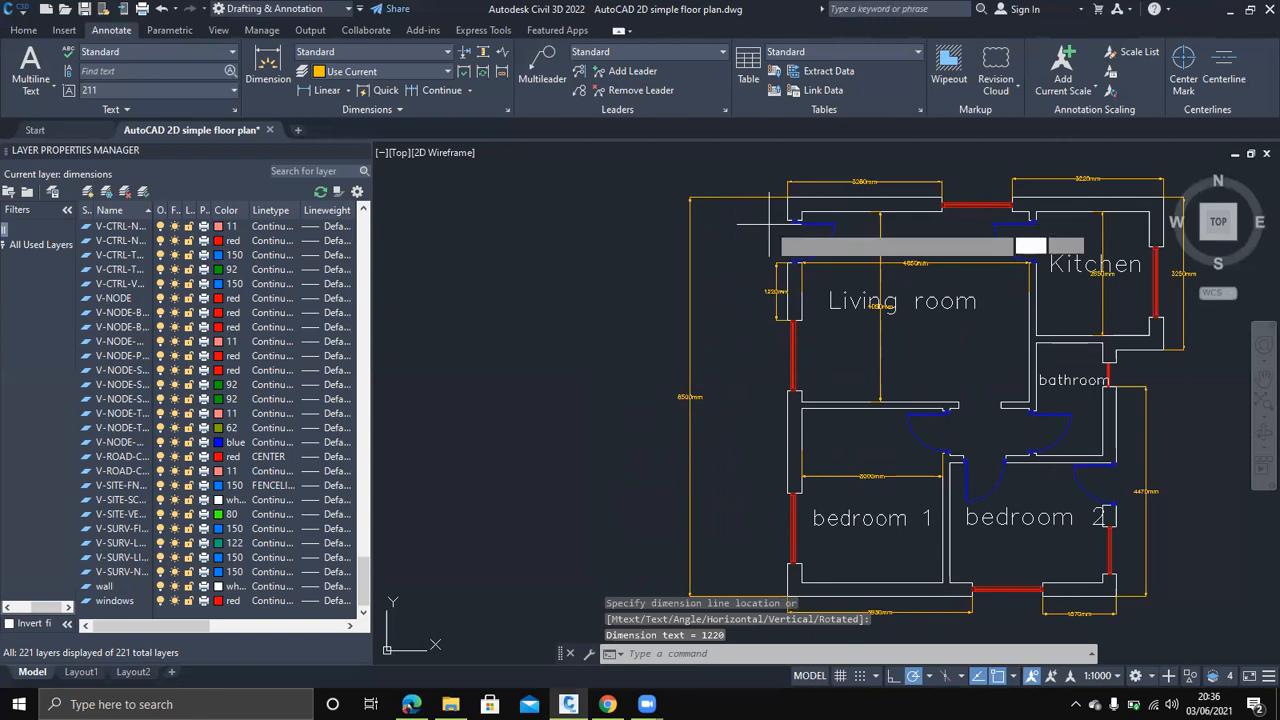
Add a vertical linear dimension from the outer door opening's upper edge to the living room window's lower edge, outside the shorter dimension
key("Return")
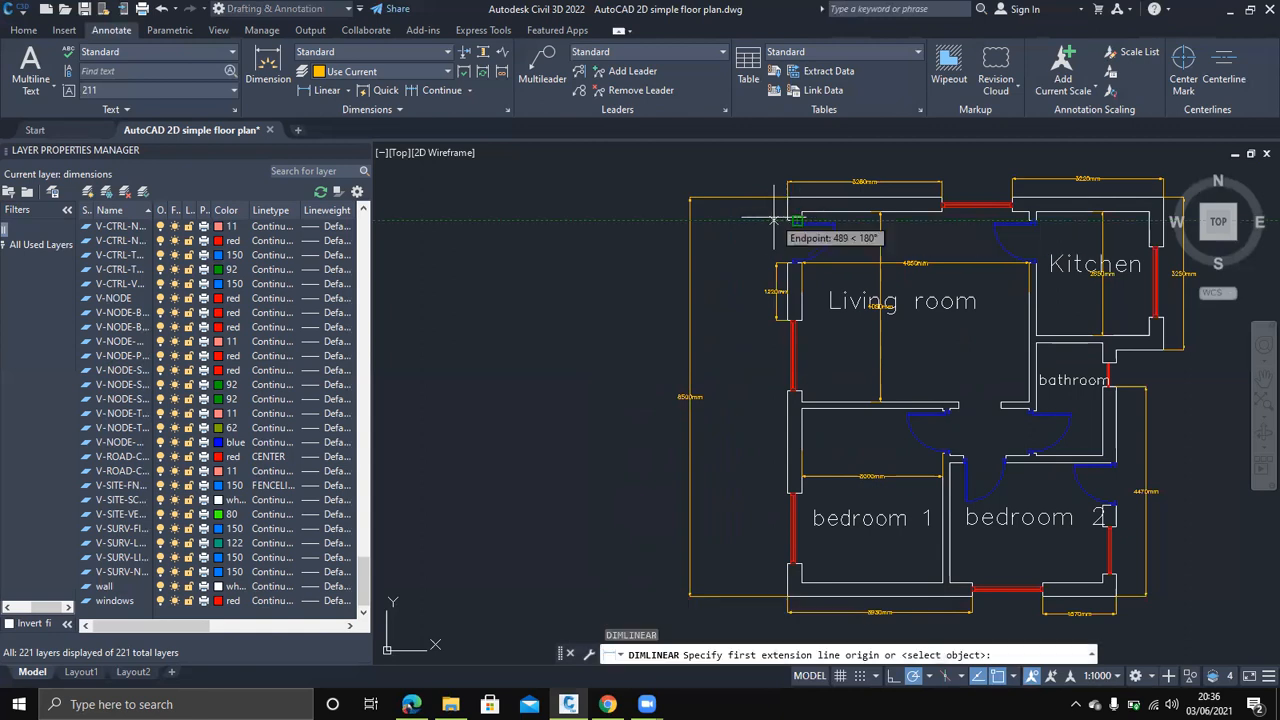
left_click(787, 217)
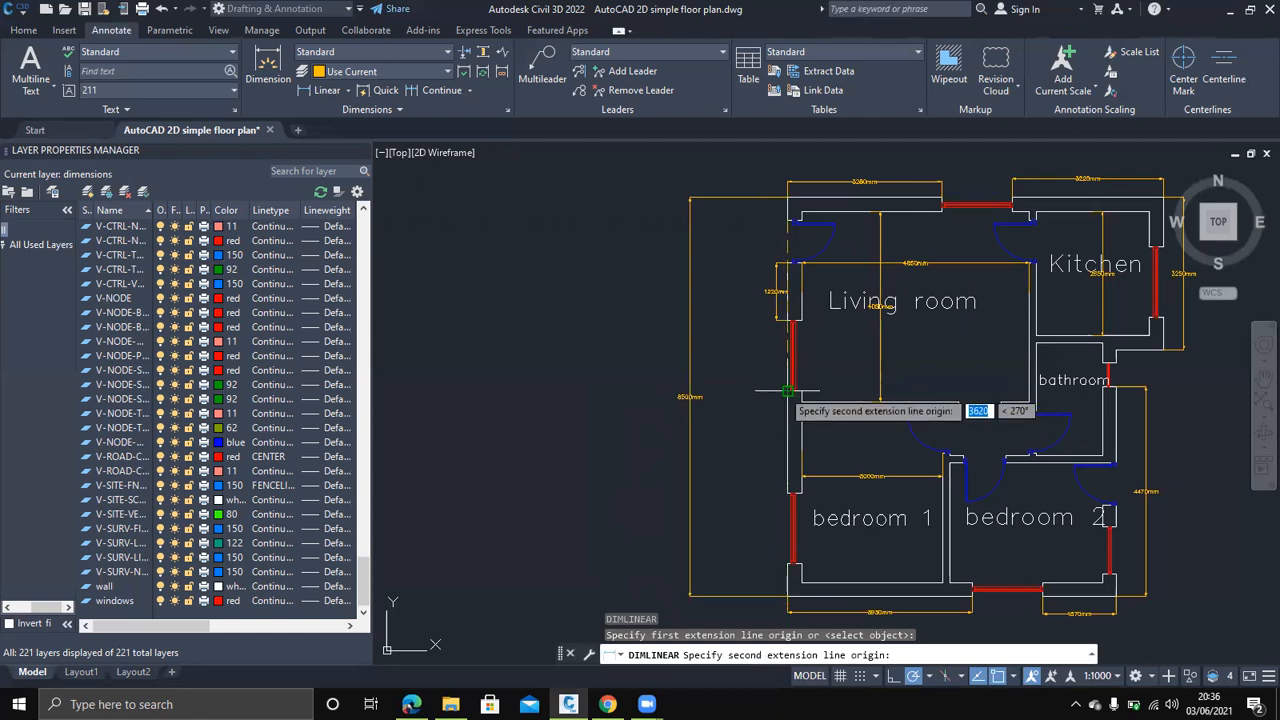
left_click(787, 390)
left_click(757, 391)
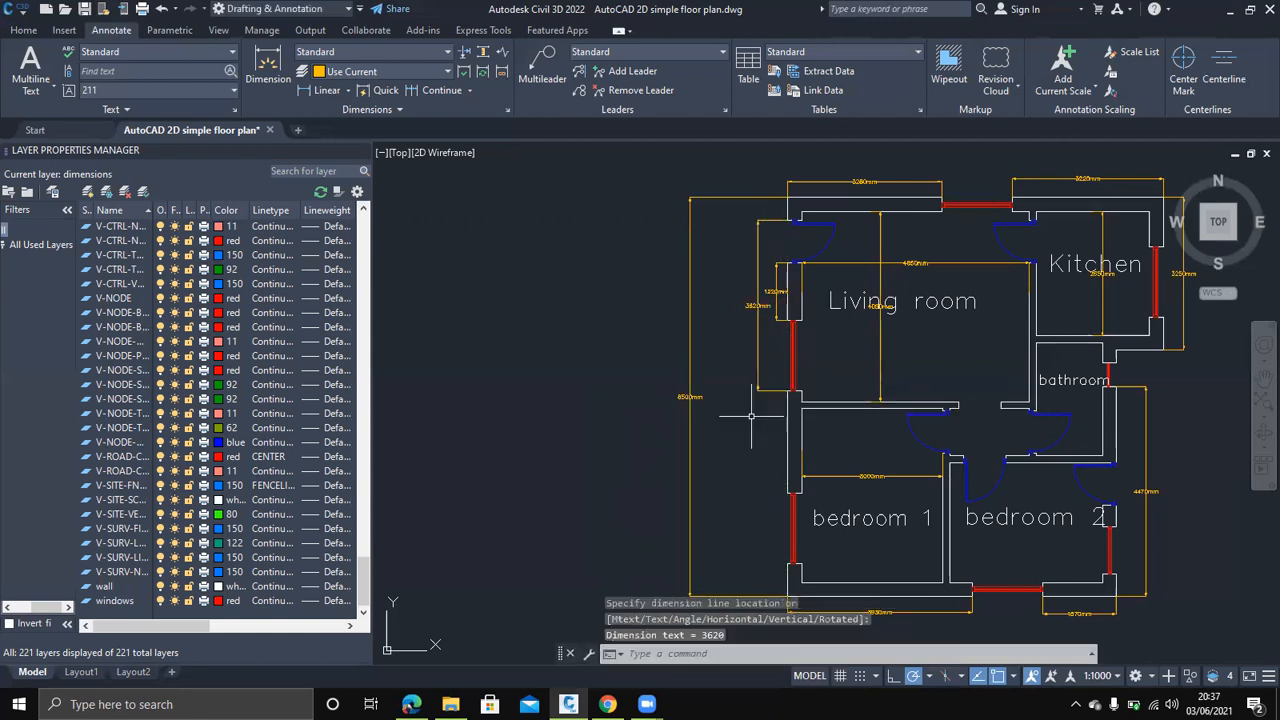
Add a vertical linear dimension outside bedroom 1's window, spanning its upper and lower edges
key("Return")
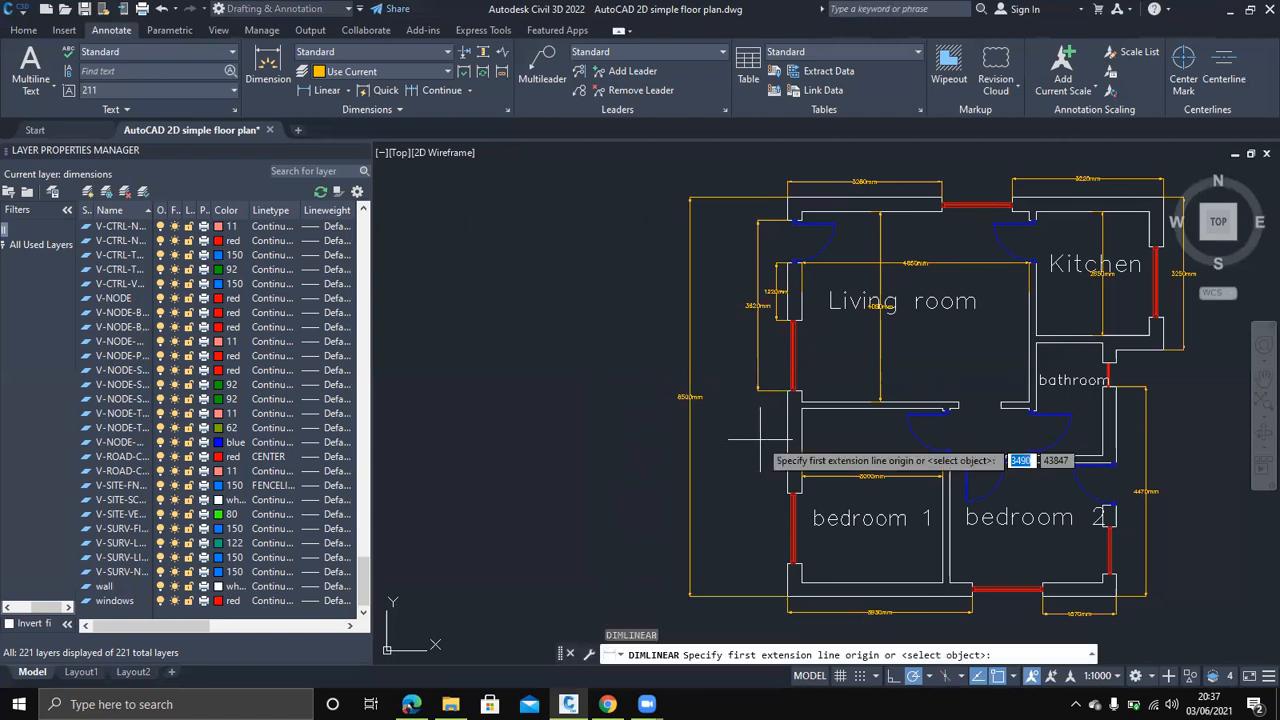
left_click(788, 492)
left_click(788, 565)
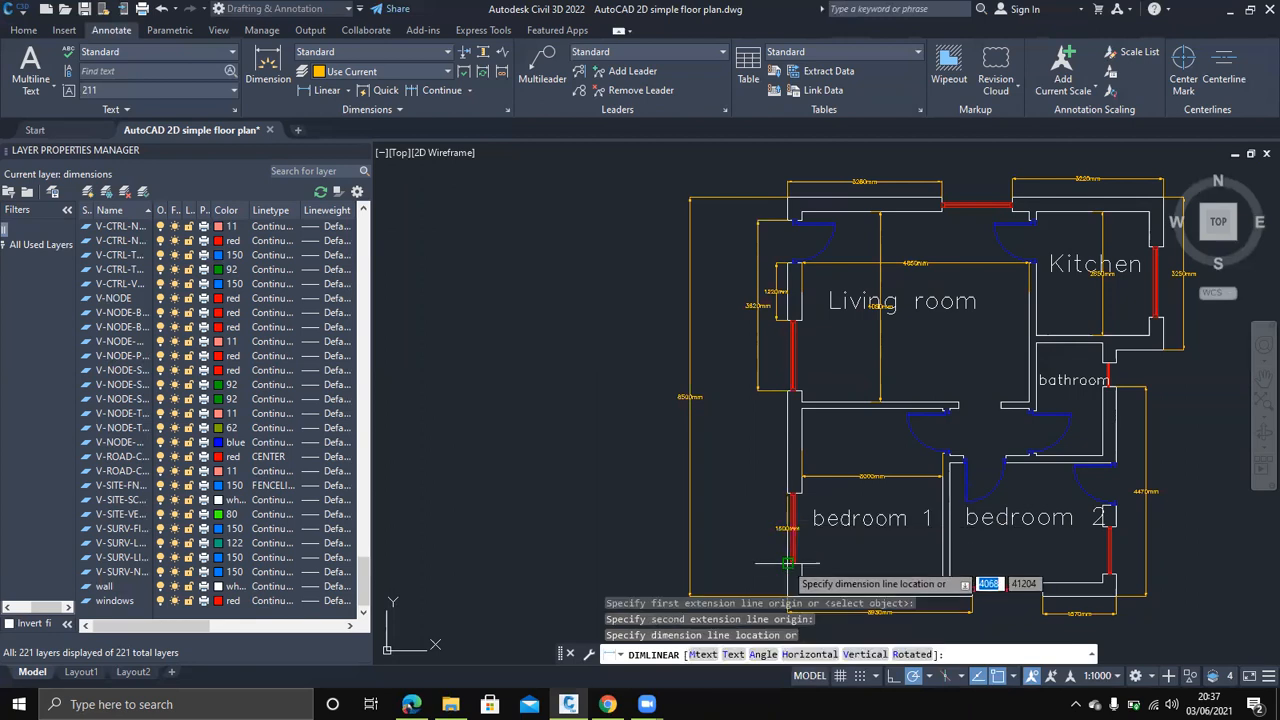
left_click(777, 563)
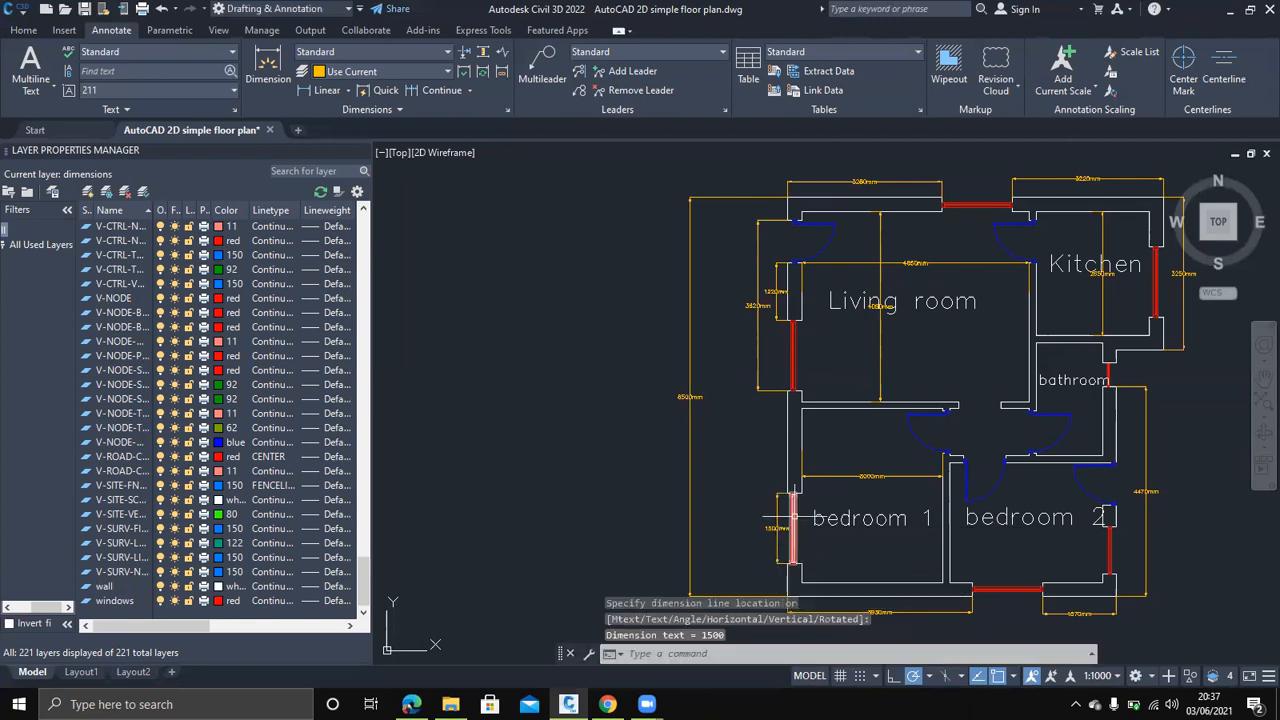
Add a vertical linear dimension across the living room's outer door opening, with its dimension line along the outer wall face
mouse_move(809, 562)
middle_mouse_down()
mouse_move(806, 488)
mouse_move(788, 460)
middle_mouse_up()
middle_click_drag(676, 297, 669, 421)
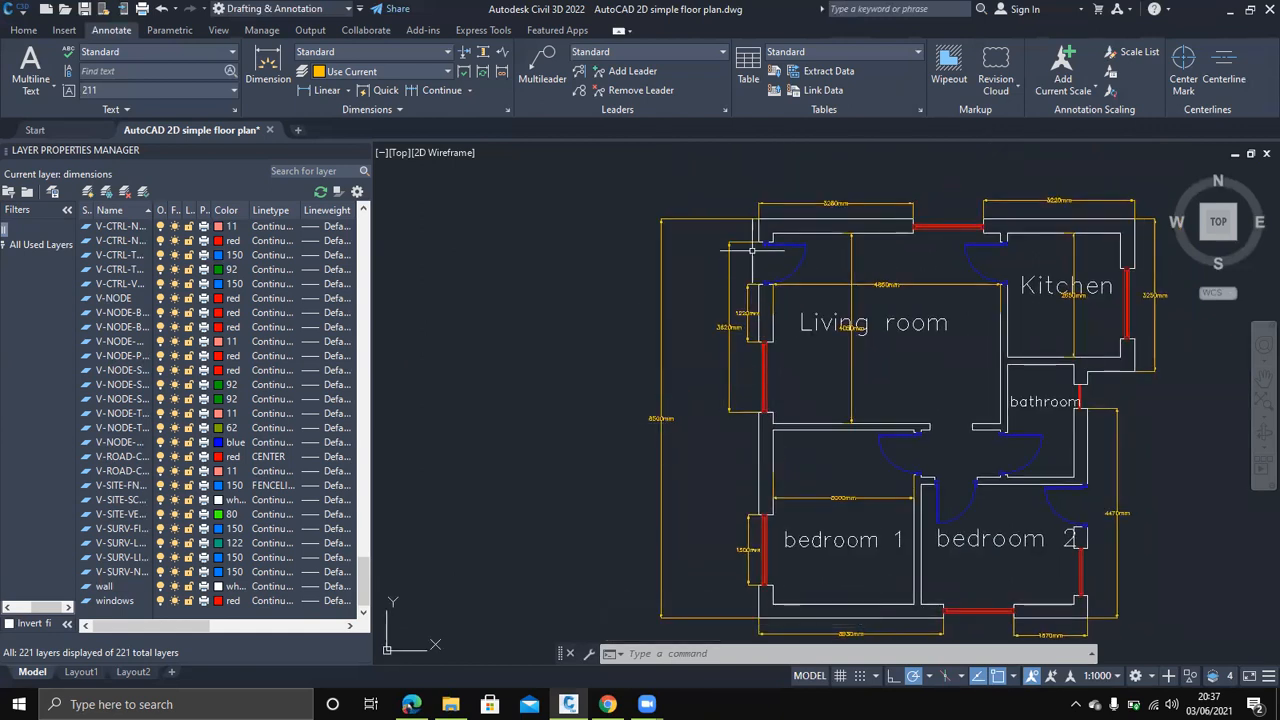
scroll(752, 250, "down", 1)
scroll(752, 250, "up", 7)
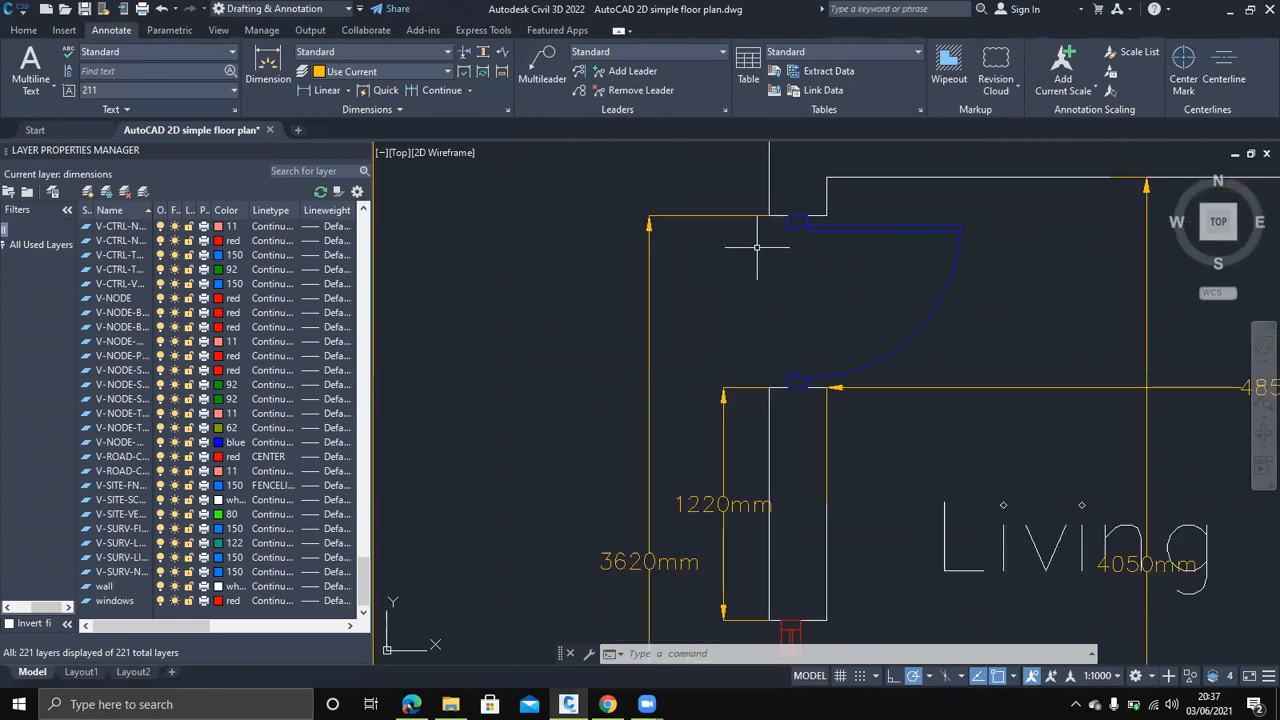
key("Return")
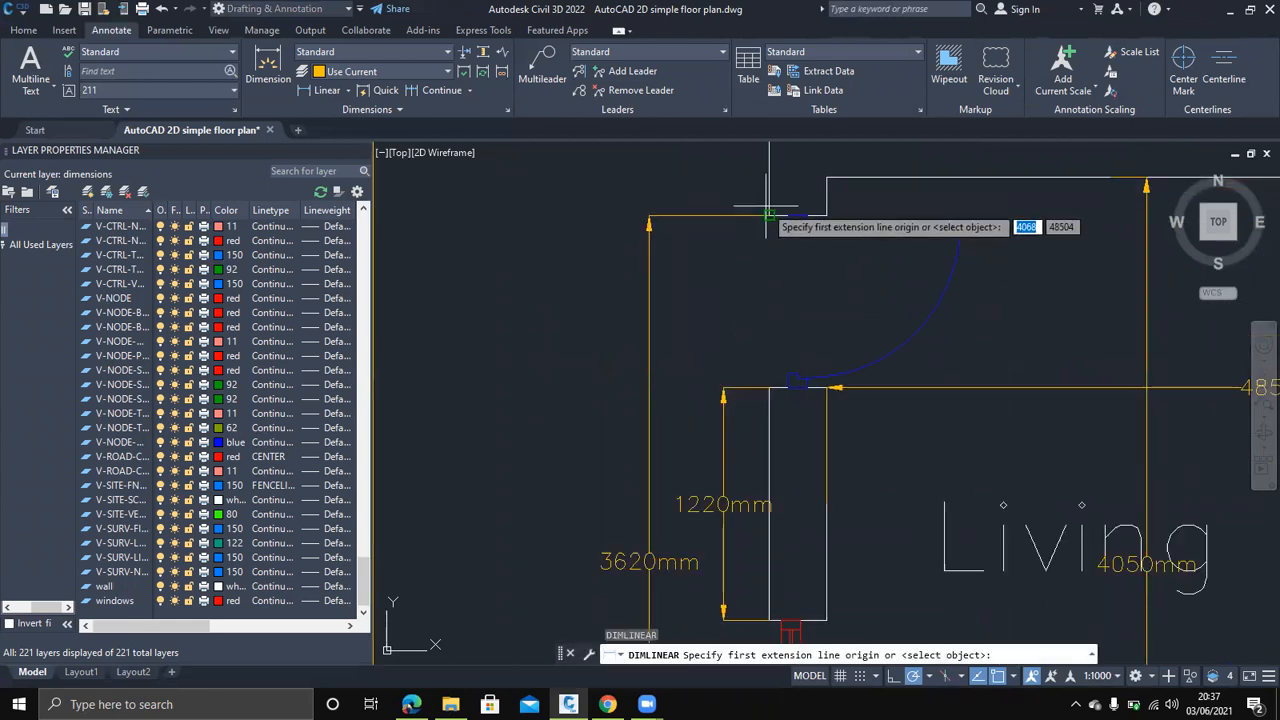
left_click(769, 215)
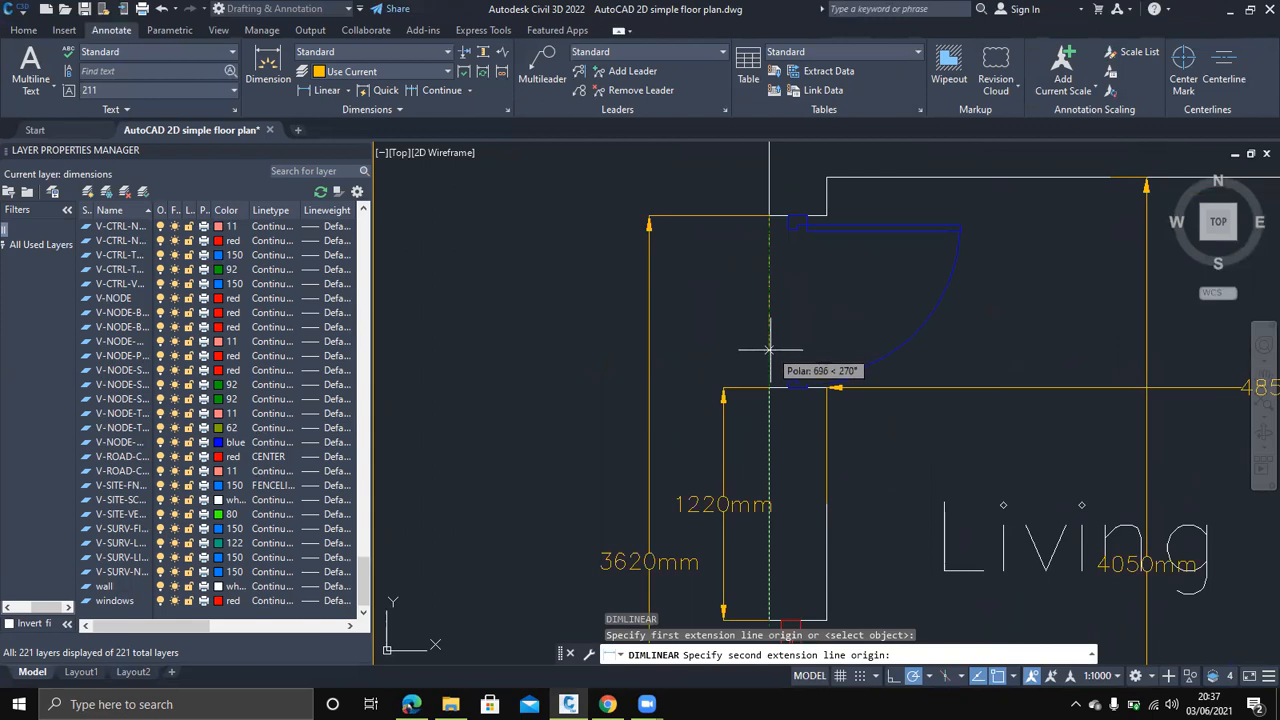
left_click(769, 388)
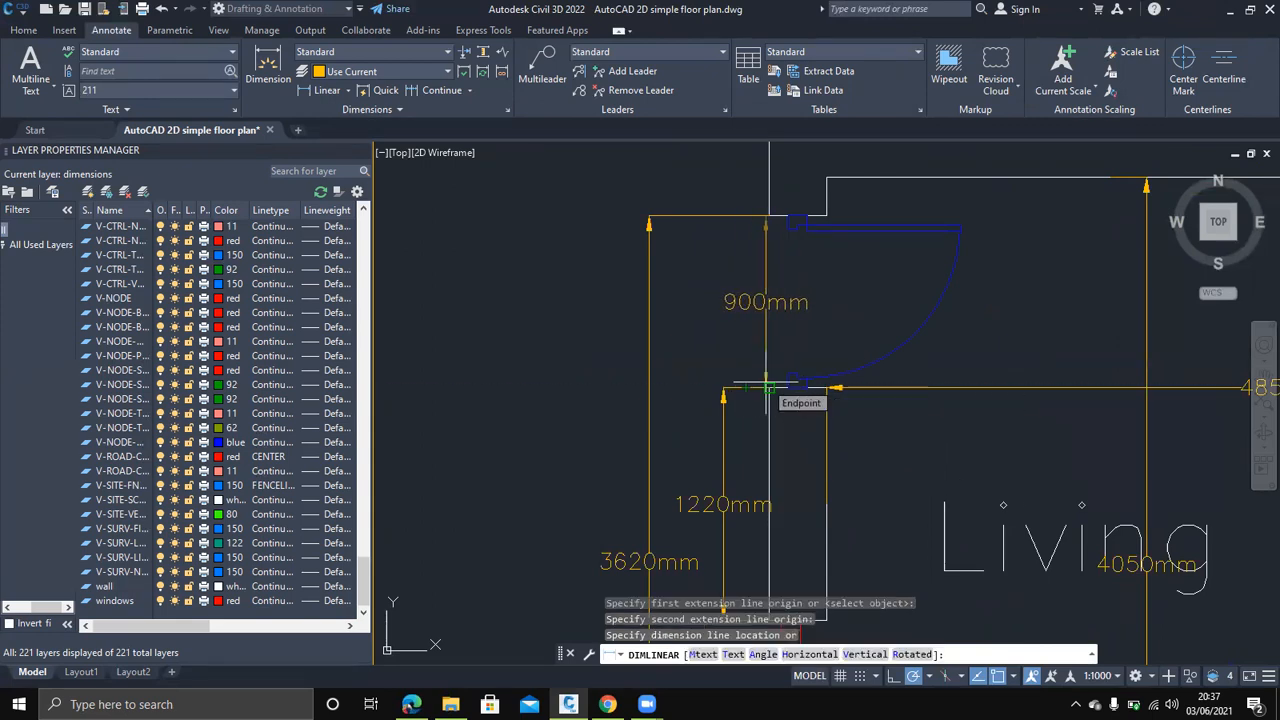
left_click(769, 384)
scroll(852, 432, "down", 4)
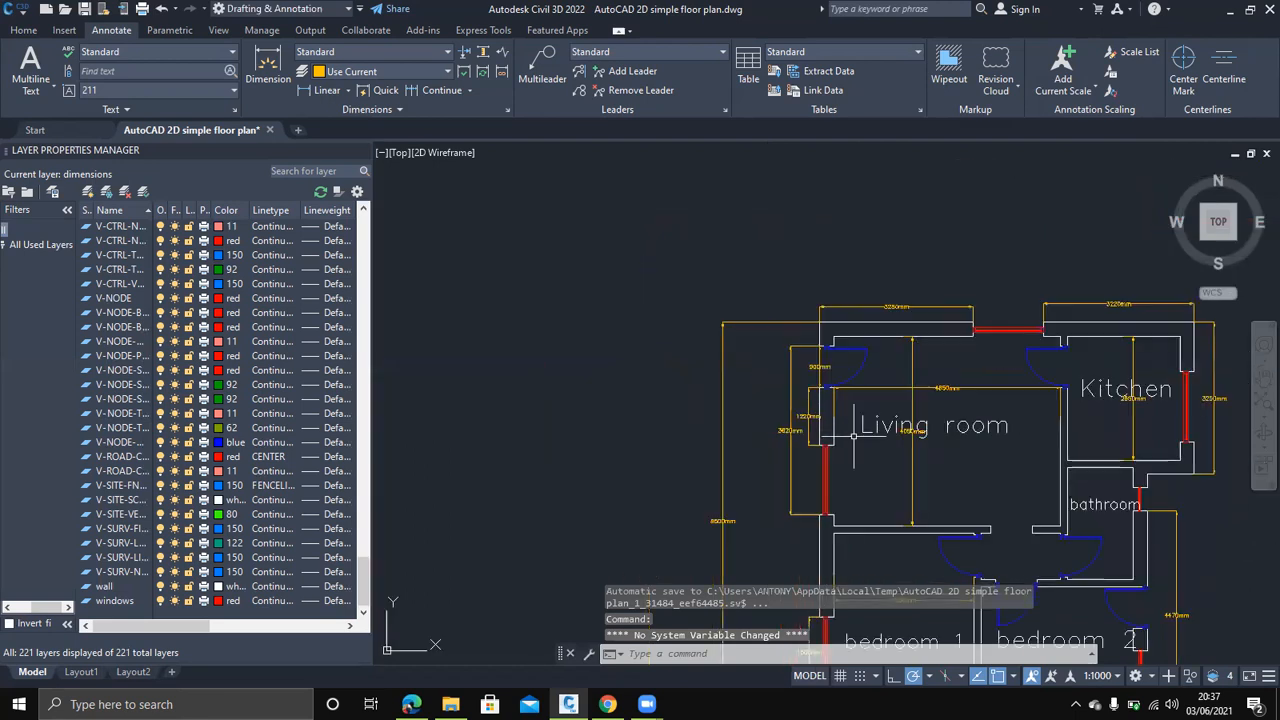
Add a horizontal linear dimension across the window opening in the living room's upper wall, with its dimension line along the outer wall face
middle_click_drag(862, 443, 697, 419)
scroll(752, 370, "up", 8)
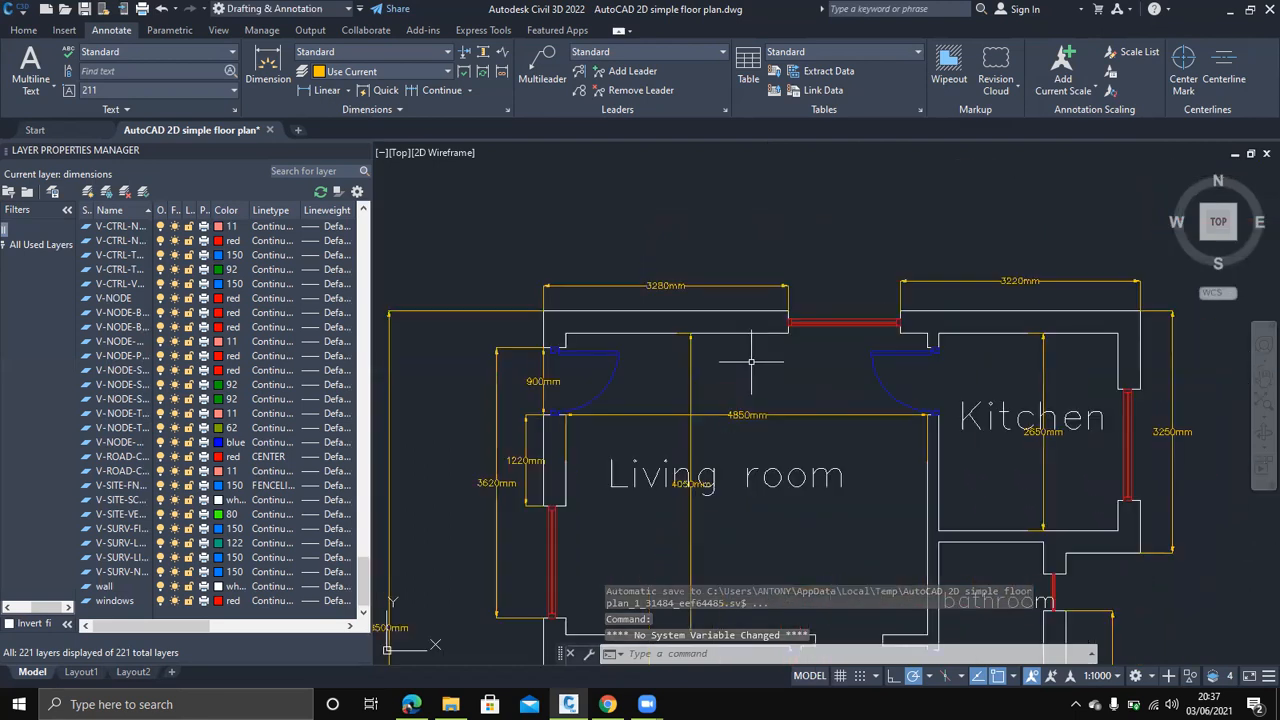
key("Return")
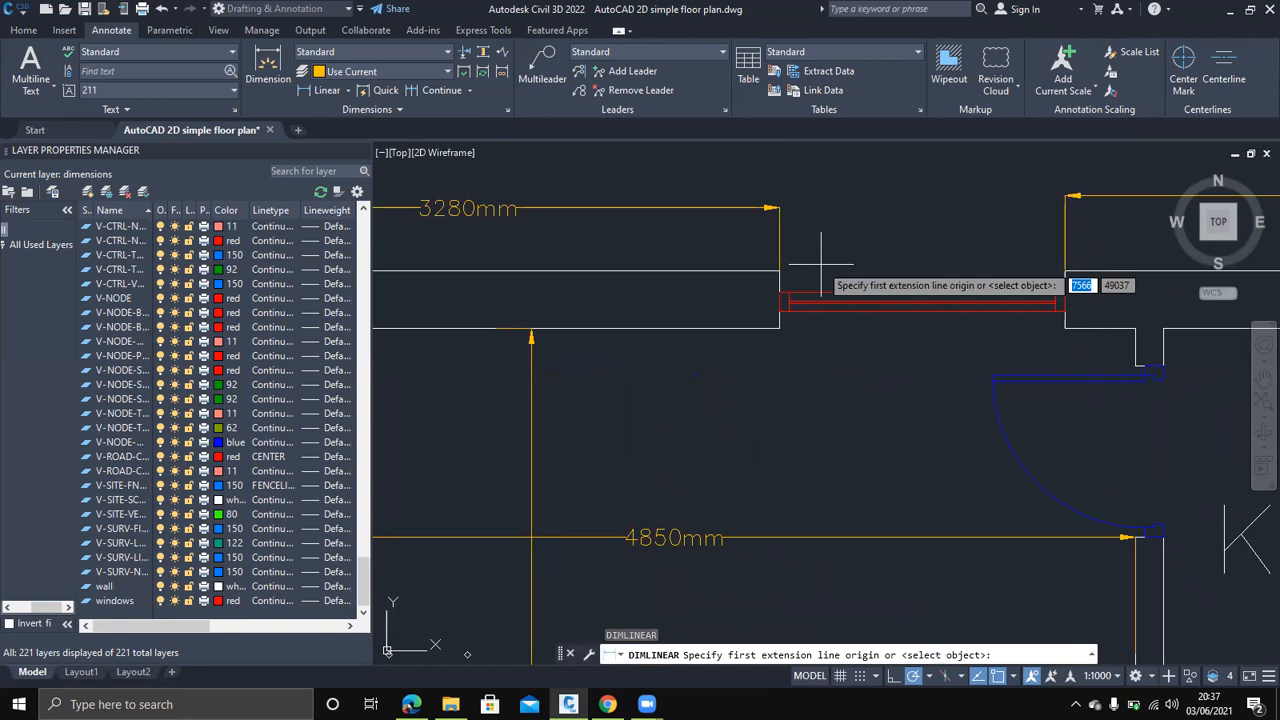
left_click(779, 292)
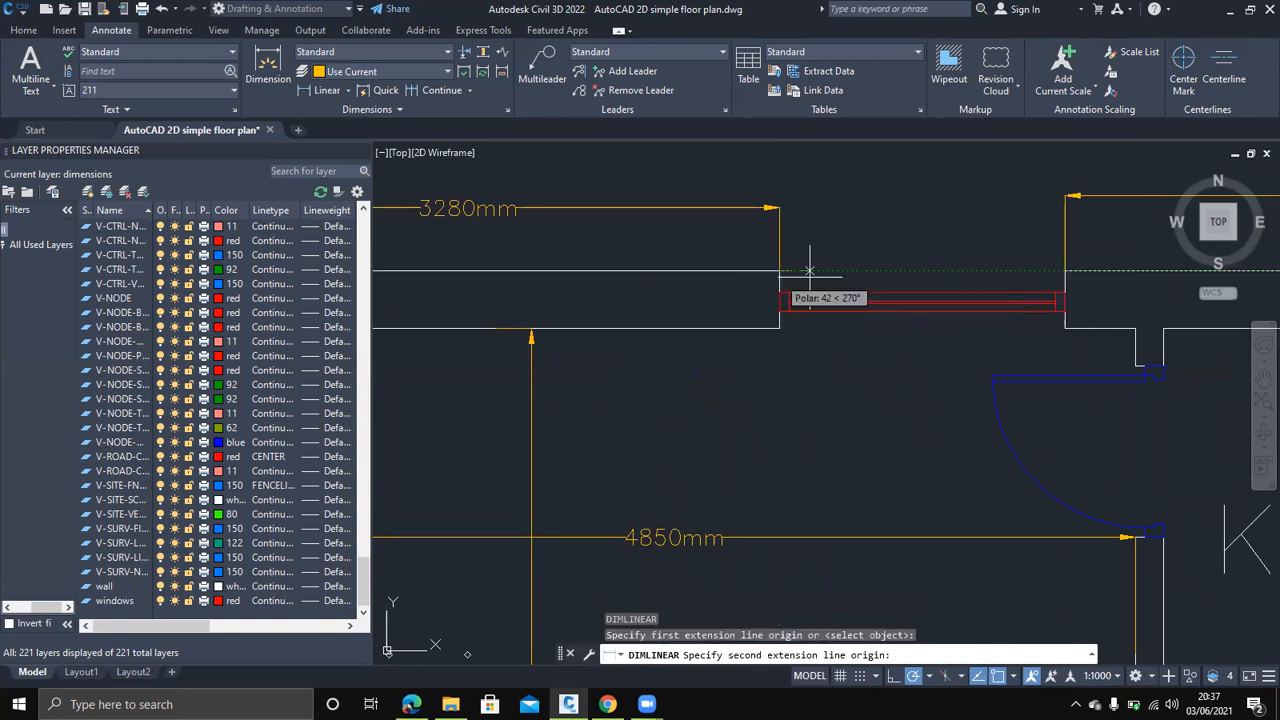
left_click(1064, 271)
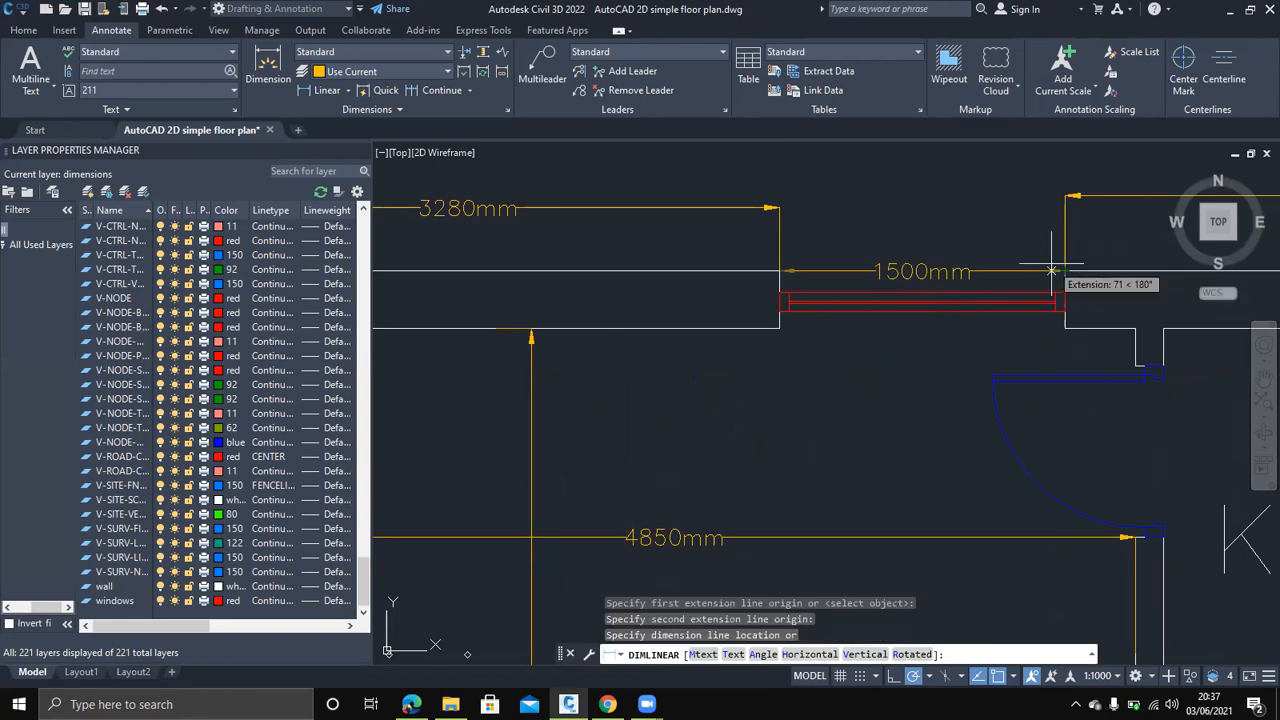
left_click(908, 271)
scroll(908, 340, "down", 4)
scroll(909, 436, "down", 5)
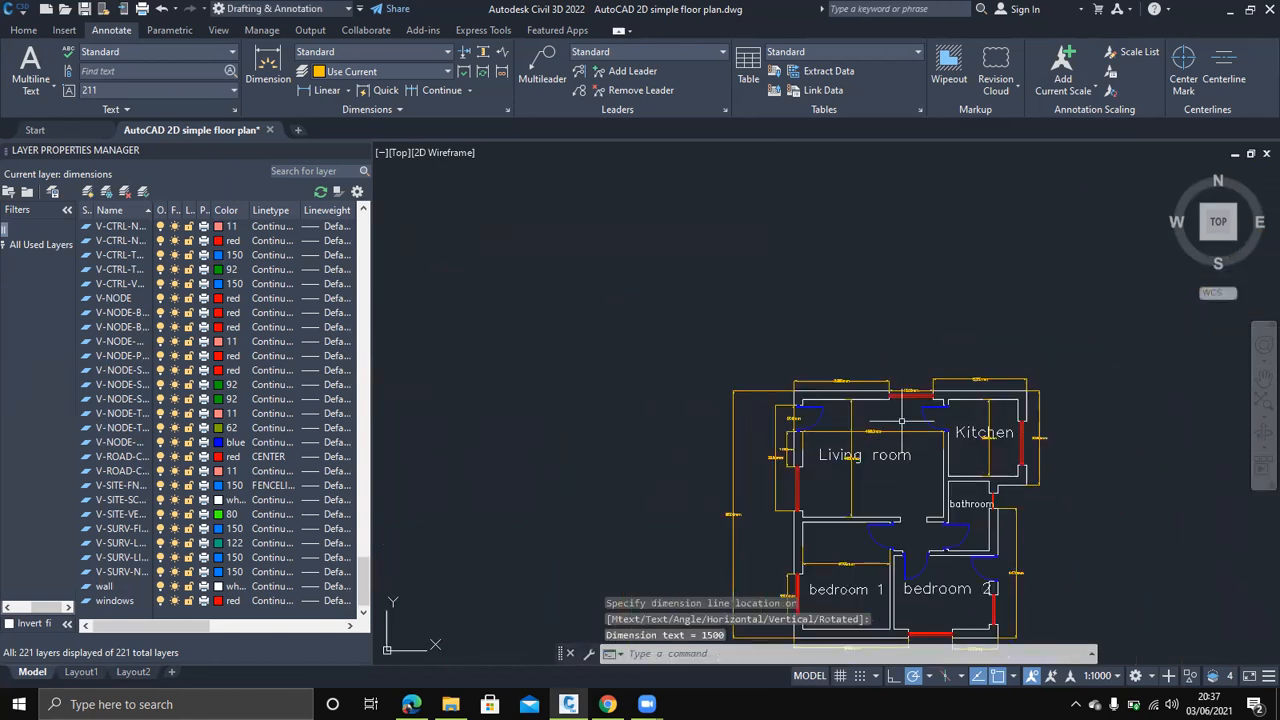
middle_click_drag(891, 391, 841, 247)
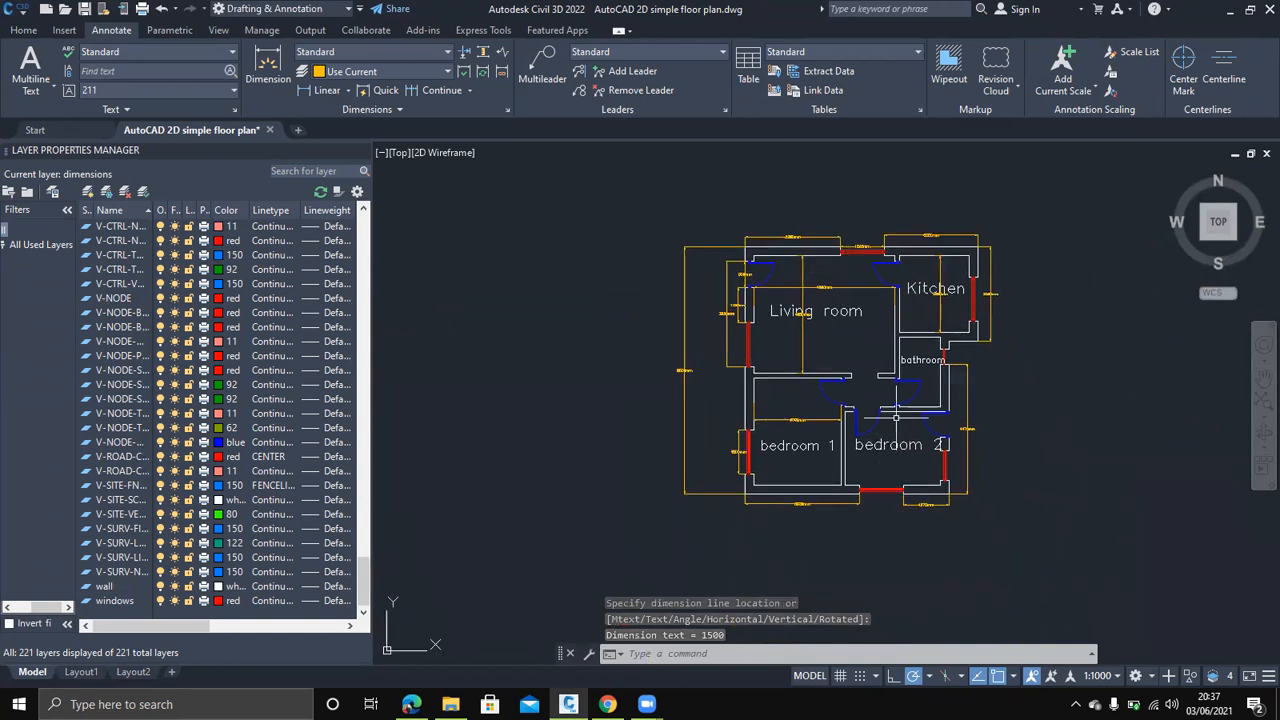
Switch to the reference floor plan PDF in Edge and examine its dimensions against the drawing
left_click(411, 704)
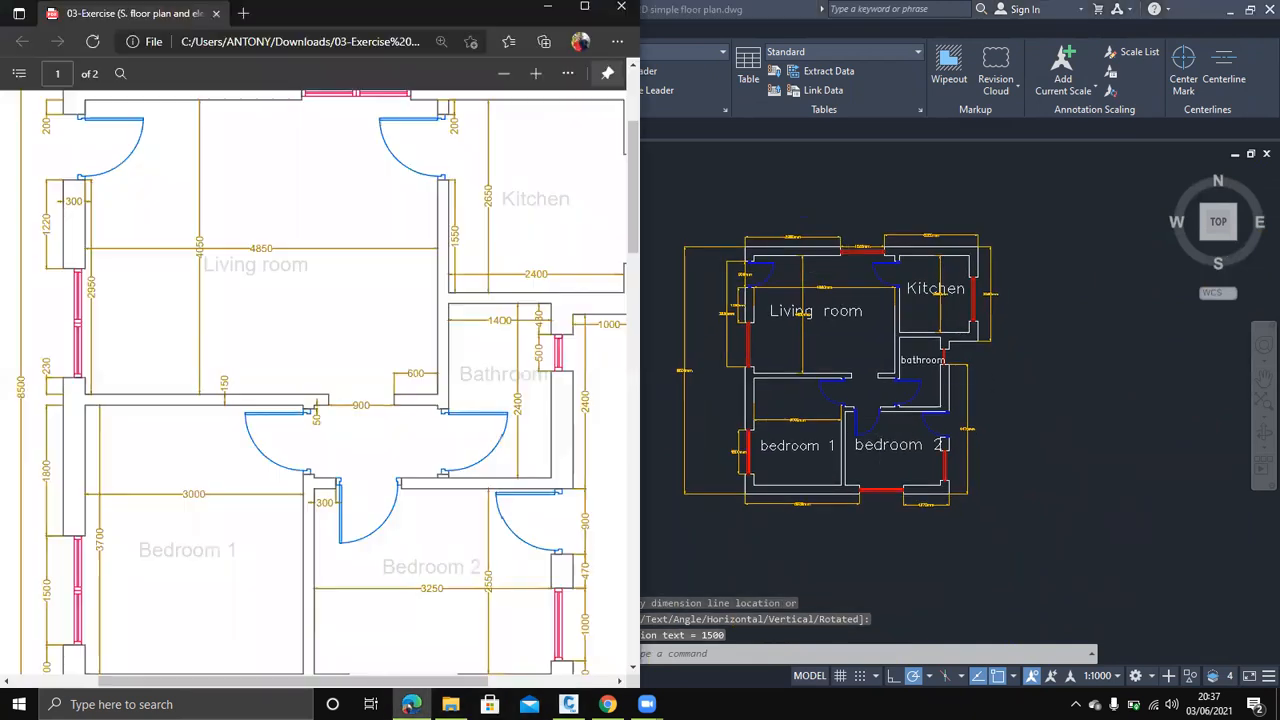
scroll(372, 460, "down", 3)
scroll(372, 460, "up", 4)
scroll(363, 420, "down", 3)
scroll(363, 415, "up", 3)
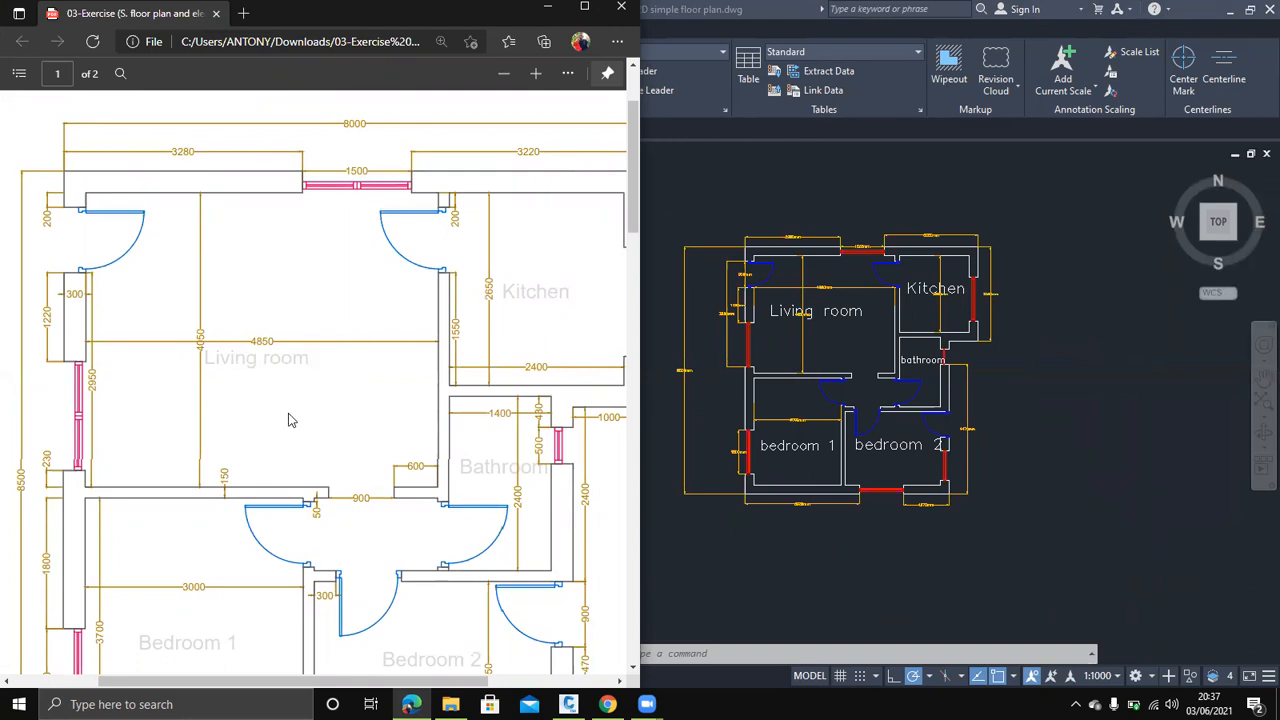
scroll(286, 361, "down", 3)
scroll(286, 361, "up", 3)
left_click(727, 197)
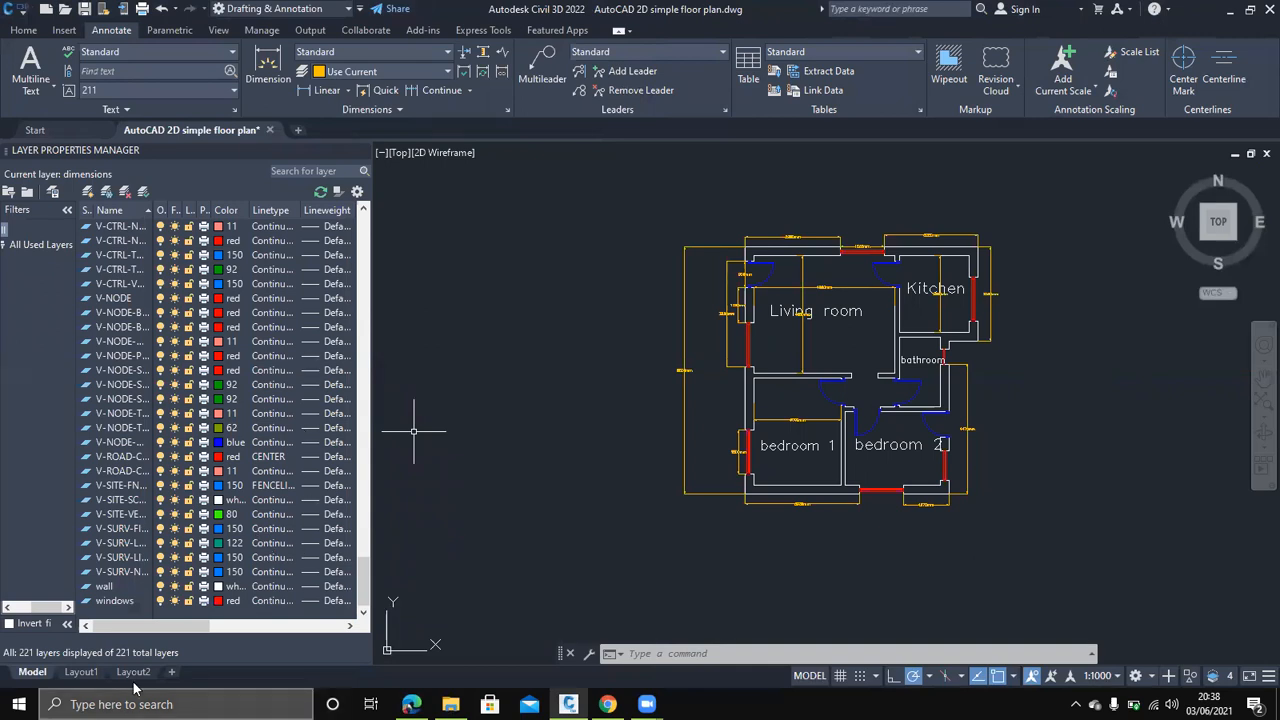
Open Layout1 and switch from the viewport's model space to paper space
left_click(81, 672)
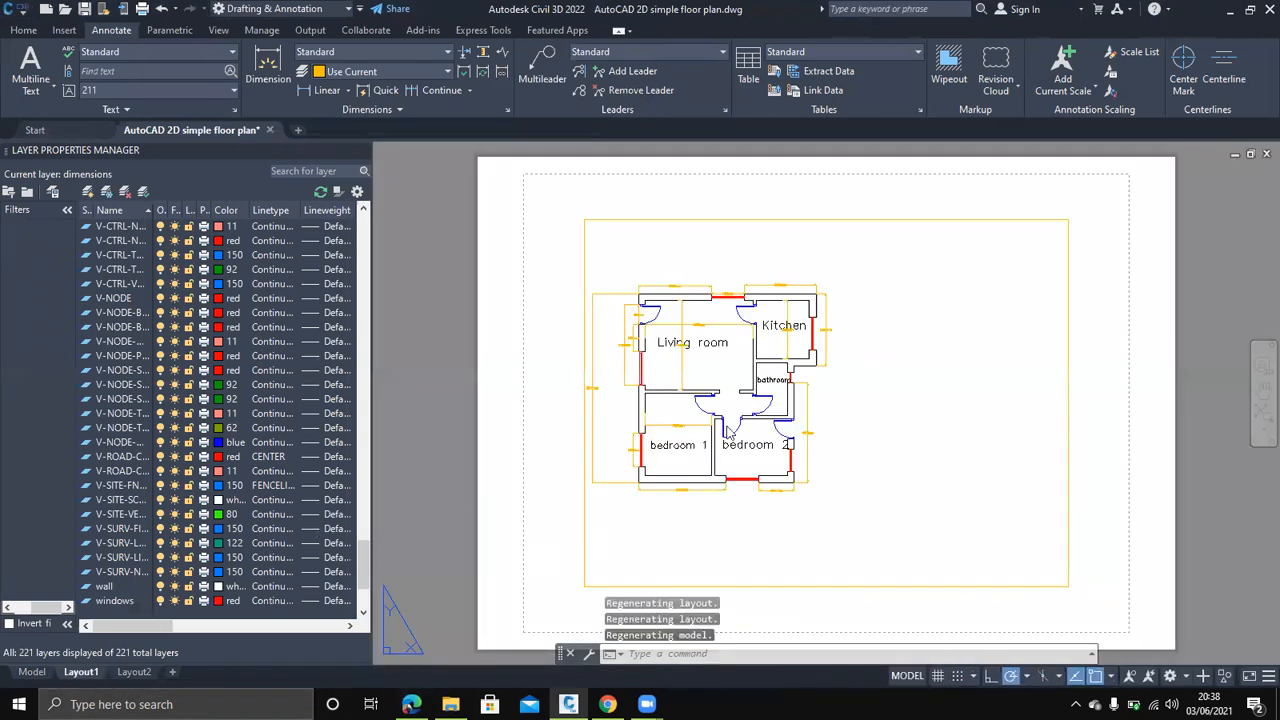
double_click(455, 397)
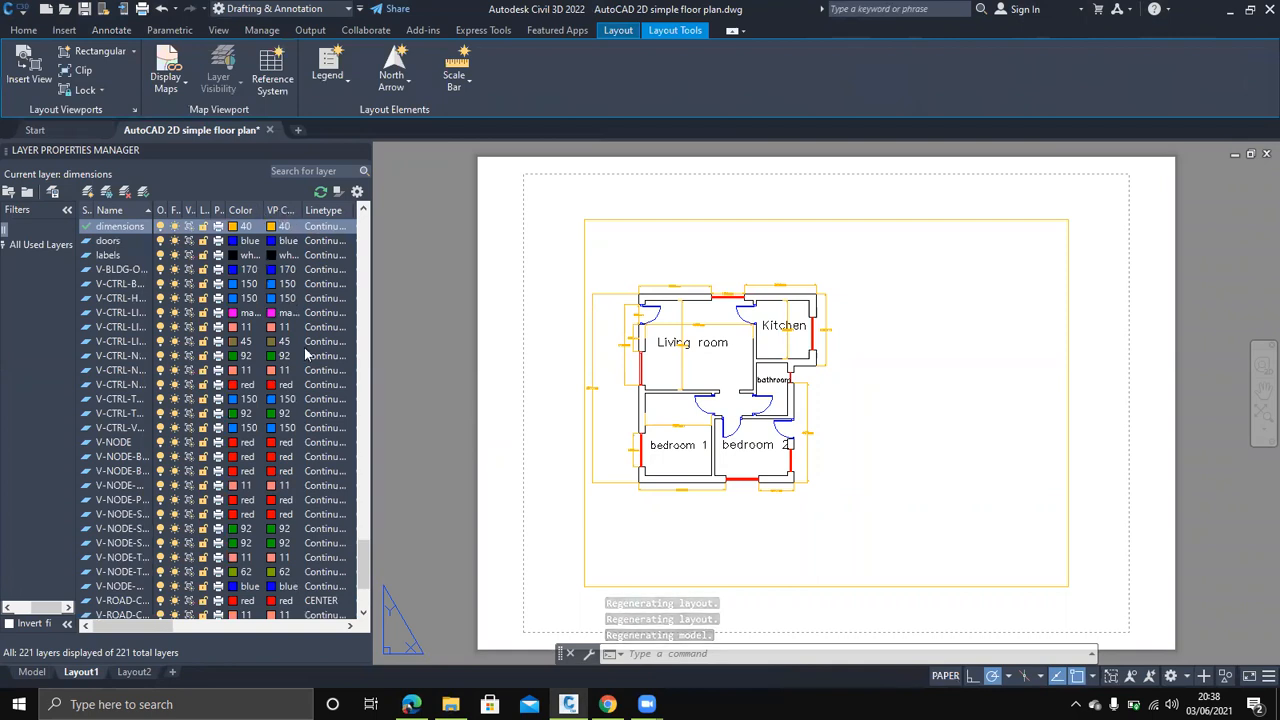
scroll(277, 507, "down", 3)
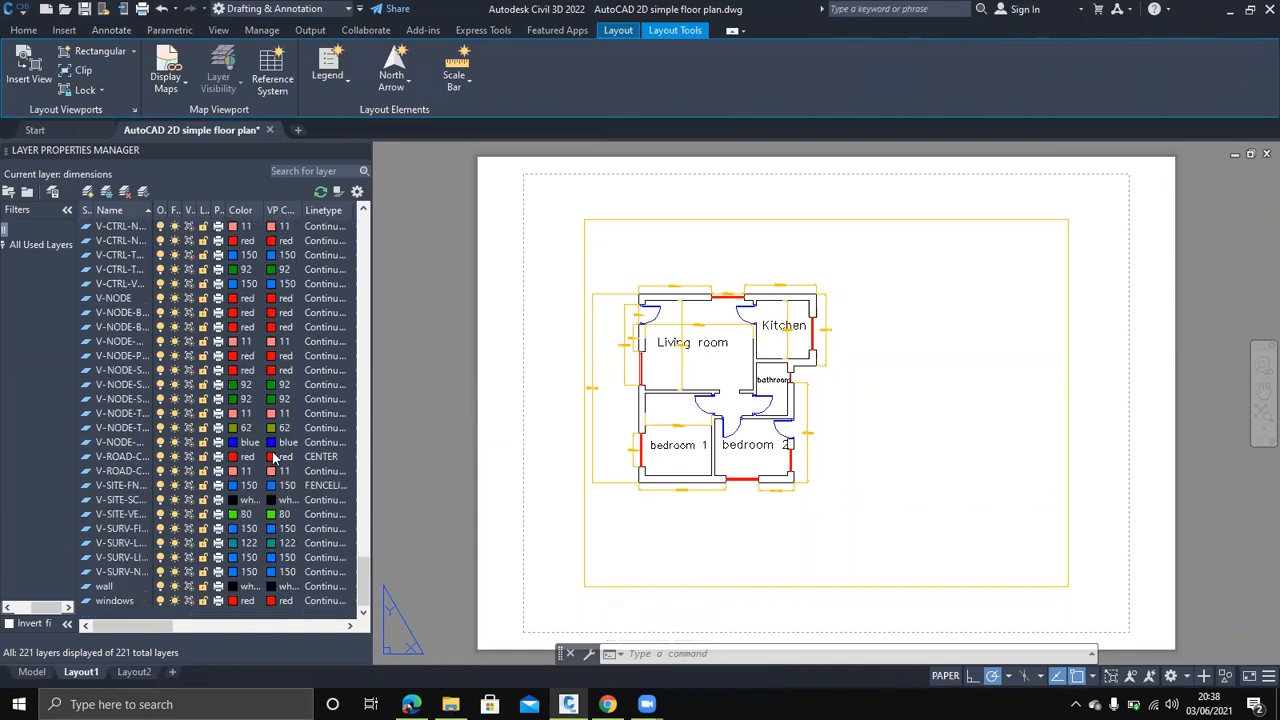
scroll(277, 457, "up", 2)
scroll(280, 438, "up", 3)
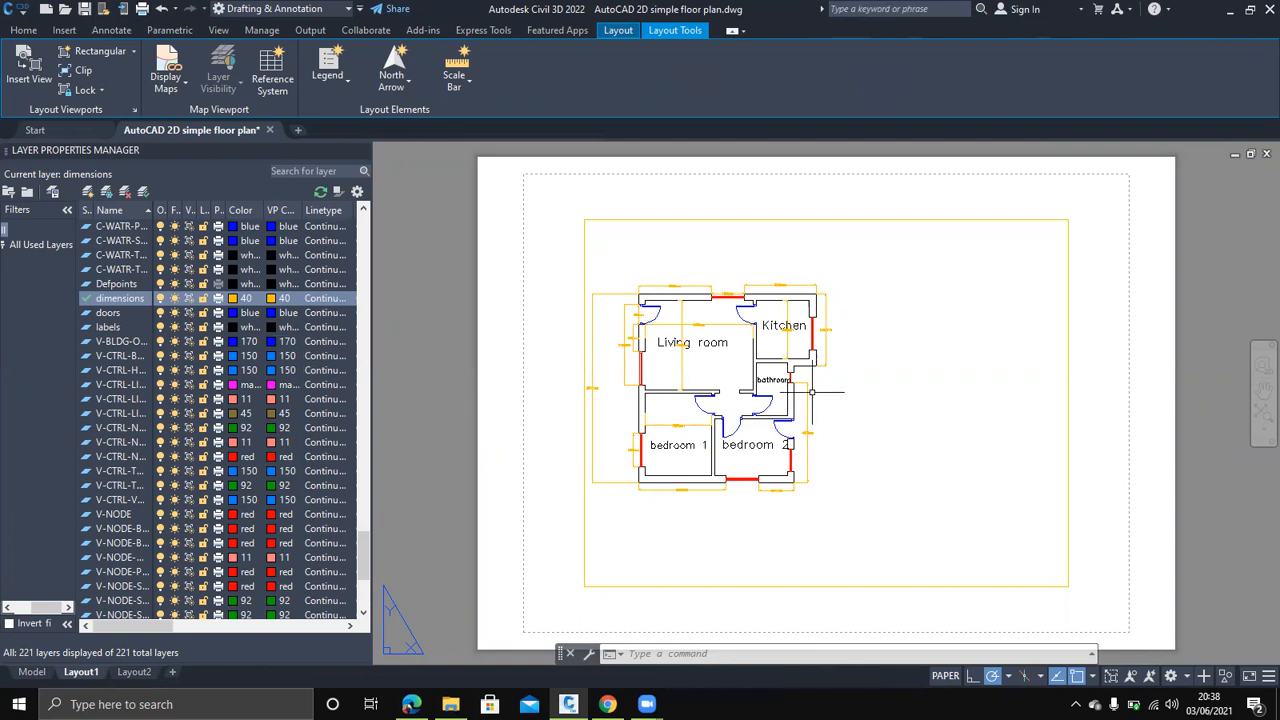
scroll(810, 390, "up", 2)
scroll(810, 390, "down", 2)
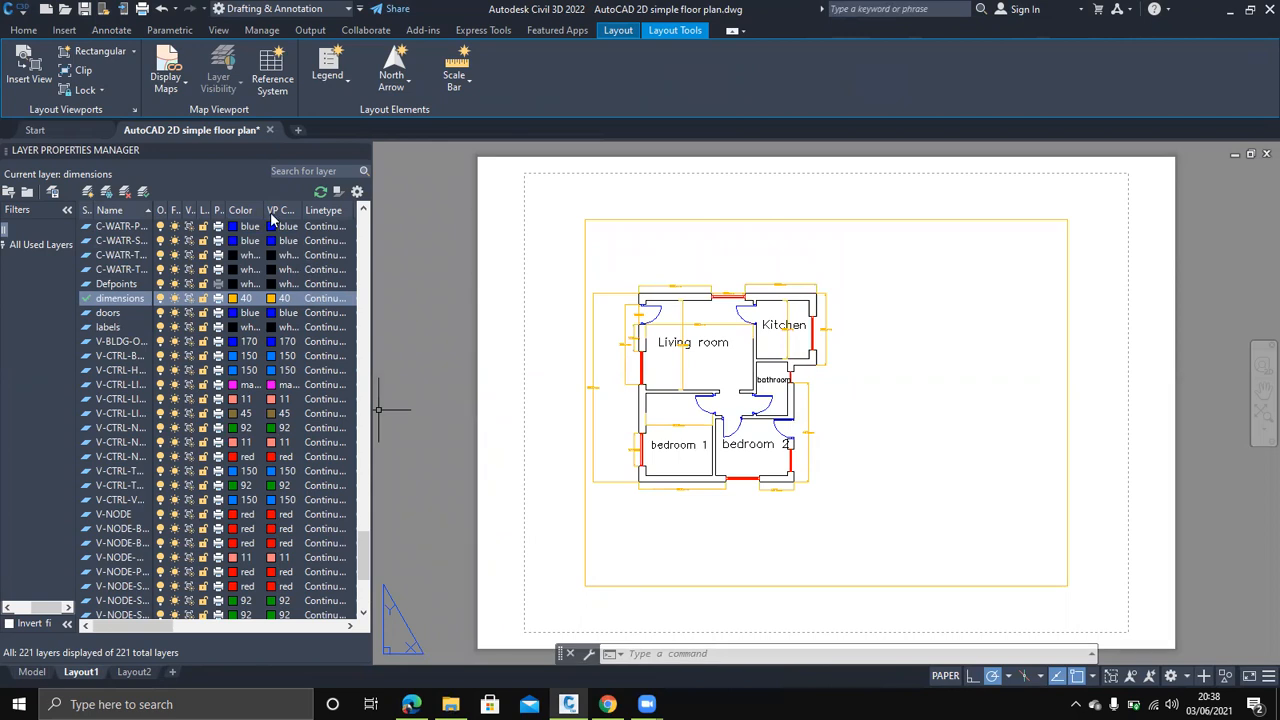
Stretch the Layout1 viewport's upper-right and lower-left corners outward so the frame nearly fills the sheet
left_click(1065, 220)
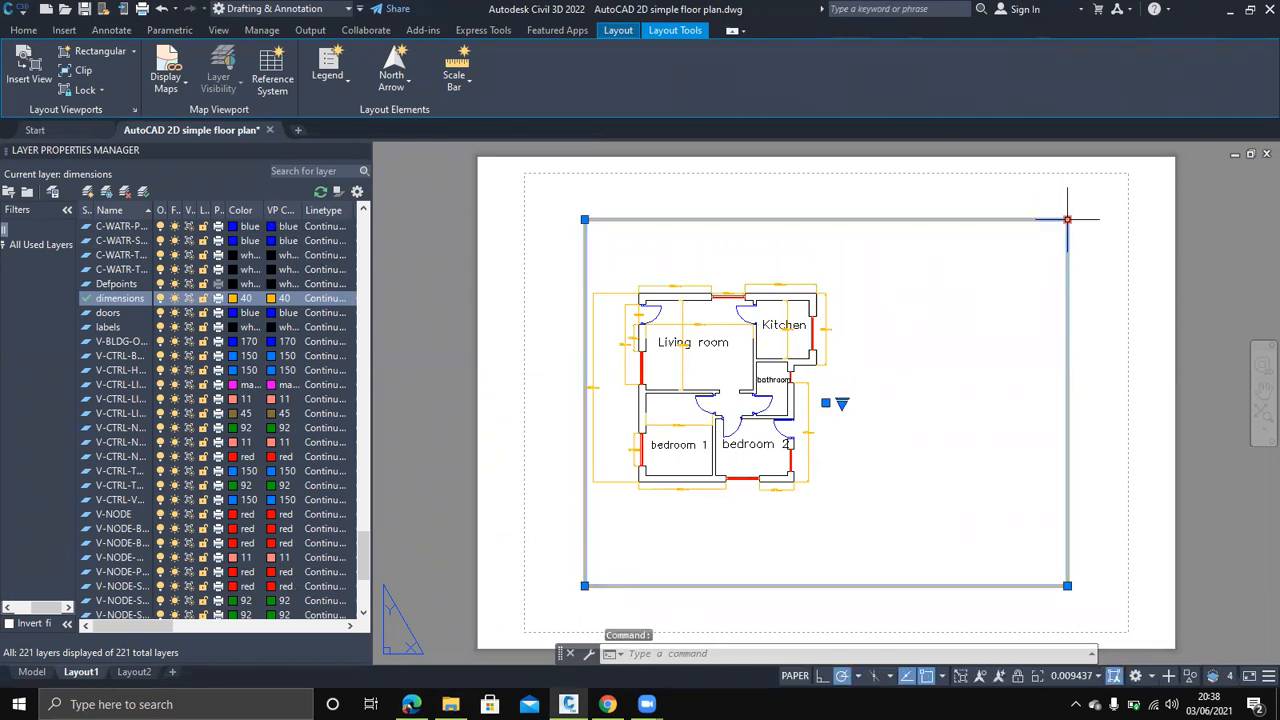
left_click(1067, 219)
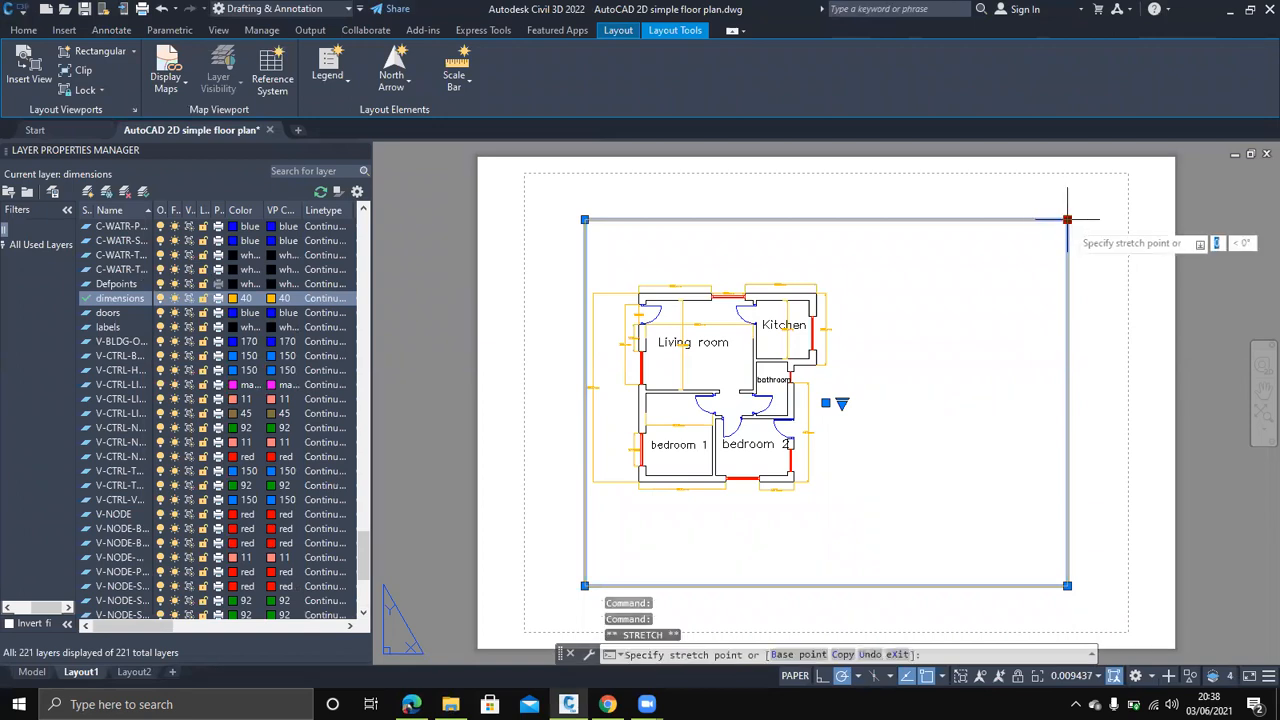
left_click(1153, 179)
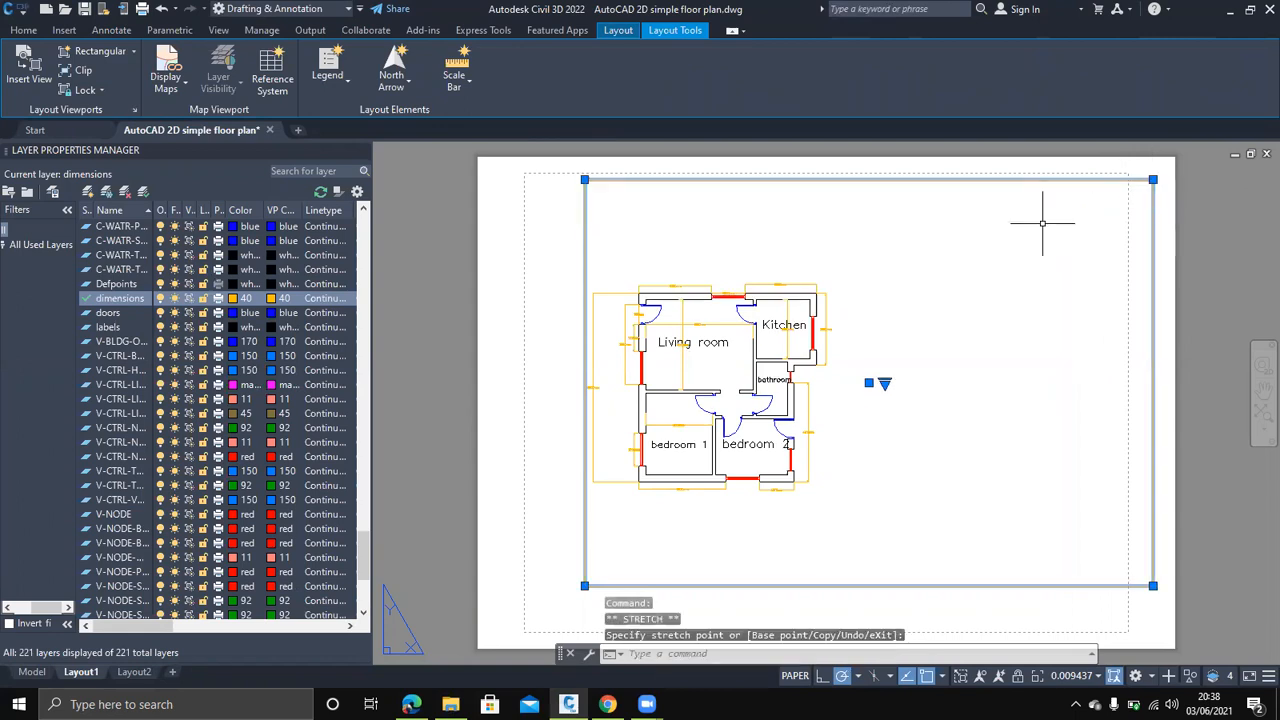
left_click(585, 585)
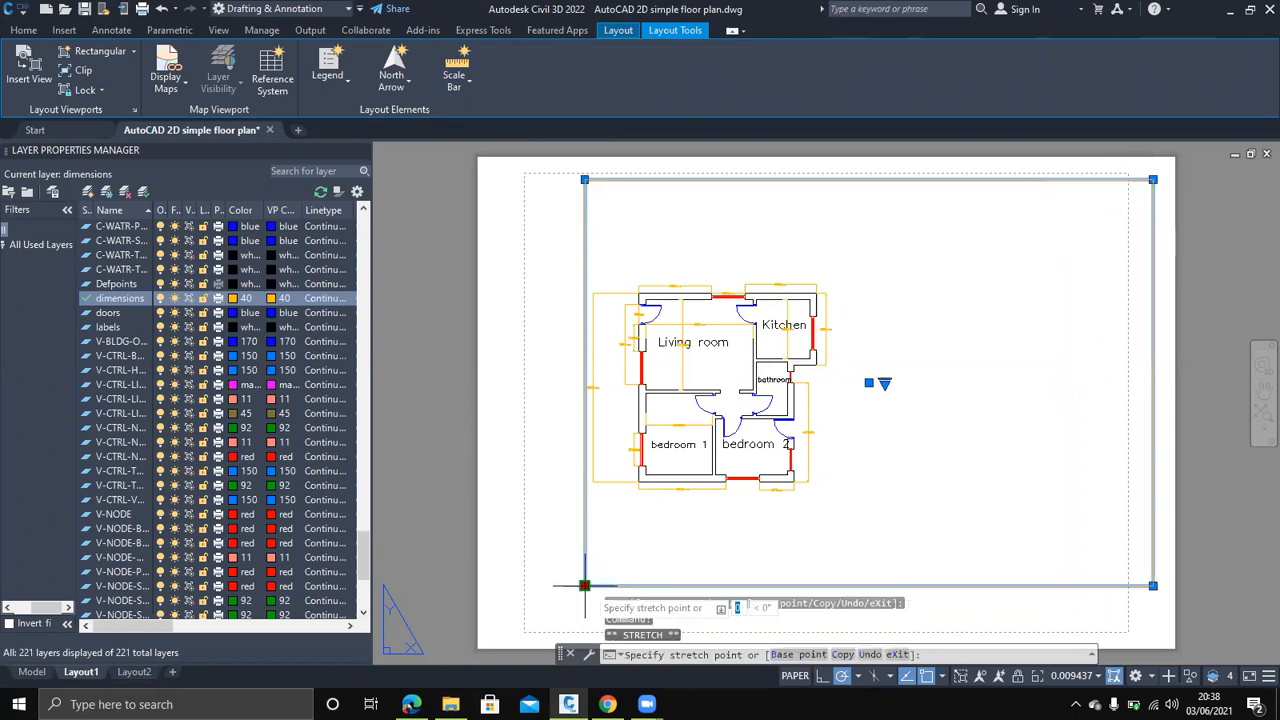
left_click(485, 632)
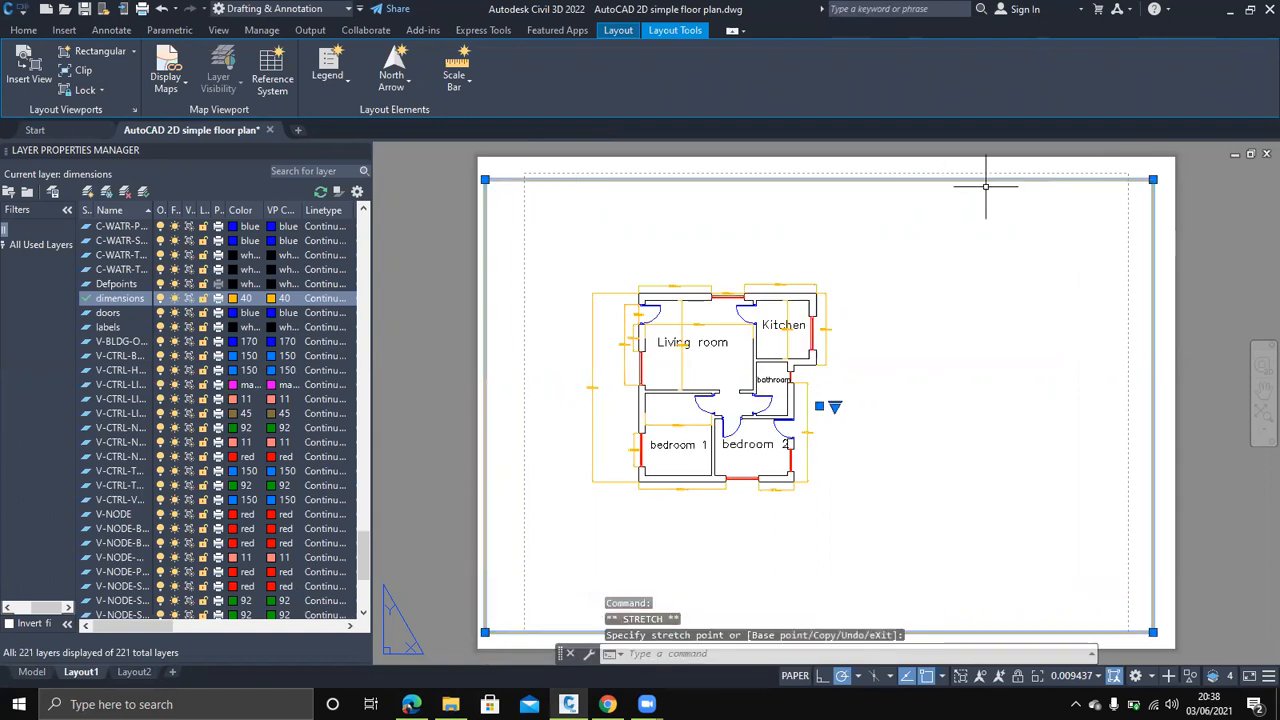
left_click(1152, 179)
left_click(1153, 169)
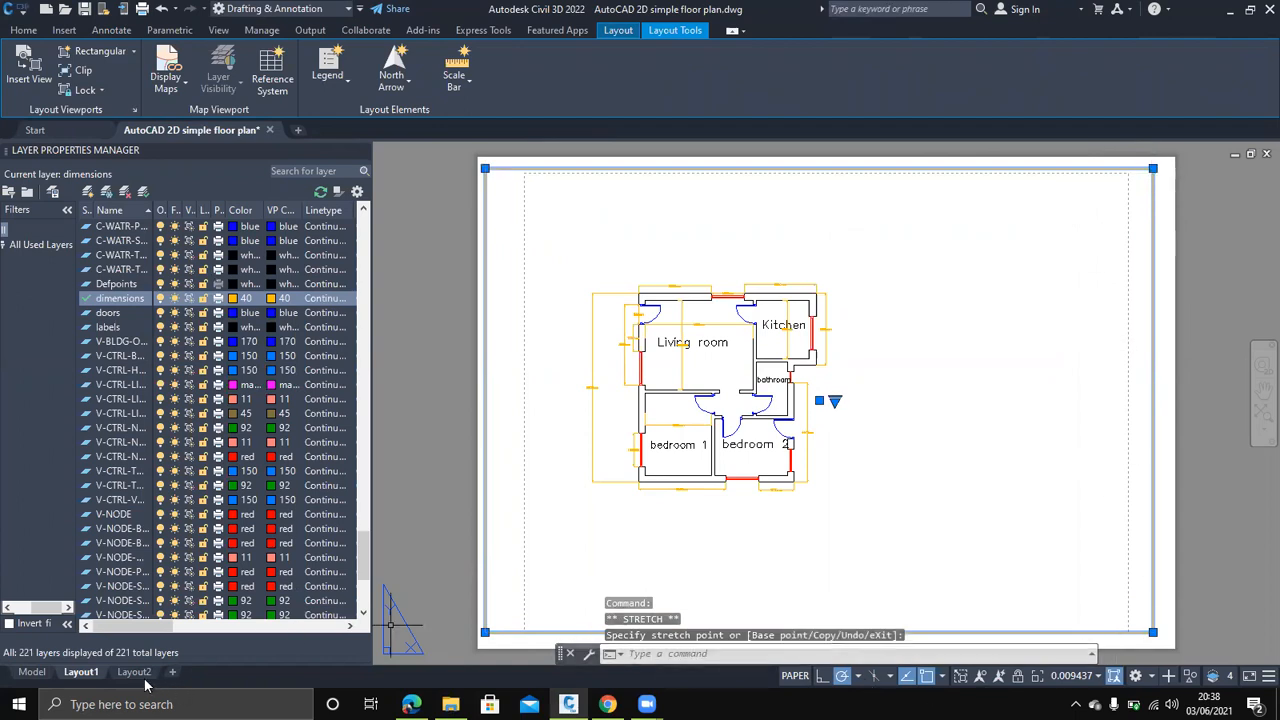
Activate model space inside the viewport, then enlarge and centre the whole floor plan within the frame
left_click(785, 677)
scroll(780, 375, "down", 3)
scroll(782, 372, "up", 5)
scroll(784, 372, "up", 3)
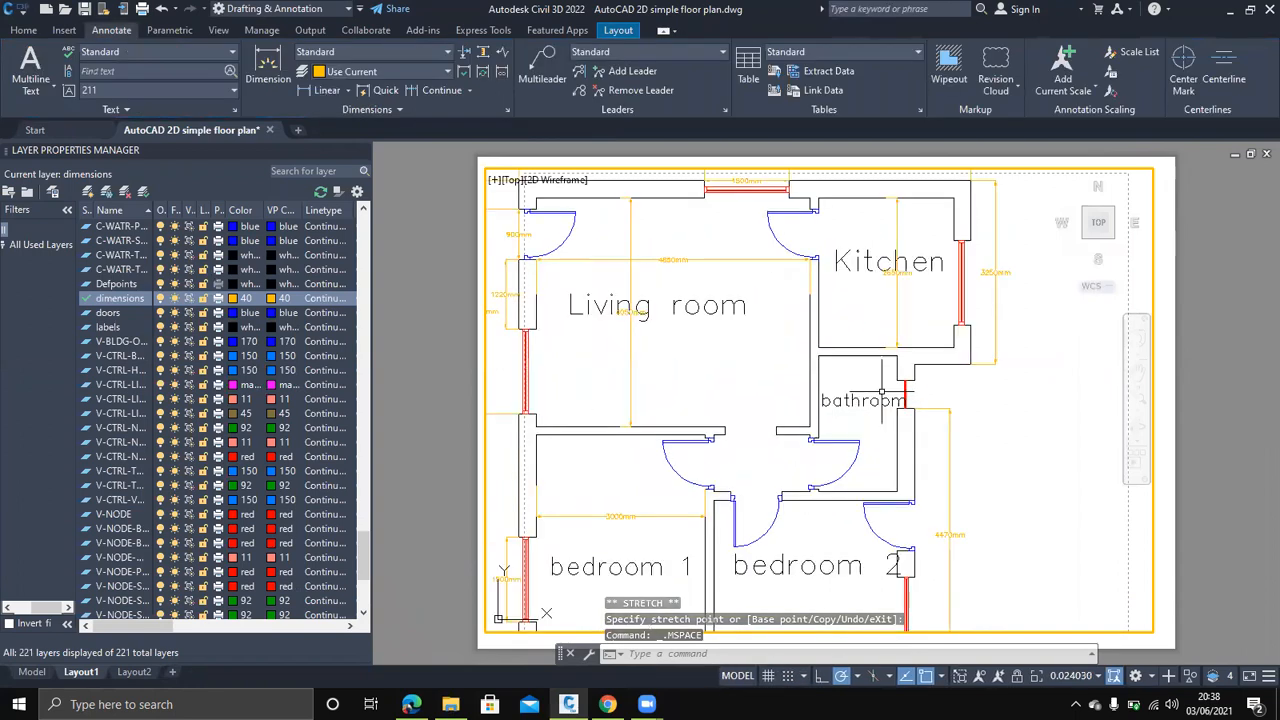
scroll(882, 393, "down", 3)
middle_click_drag(882, 393, 931, 385)
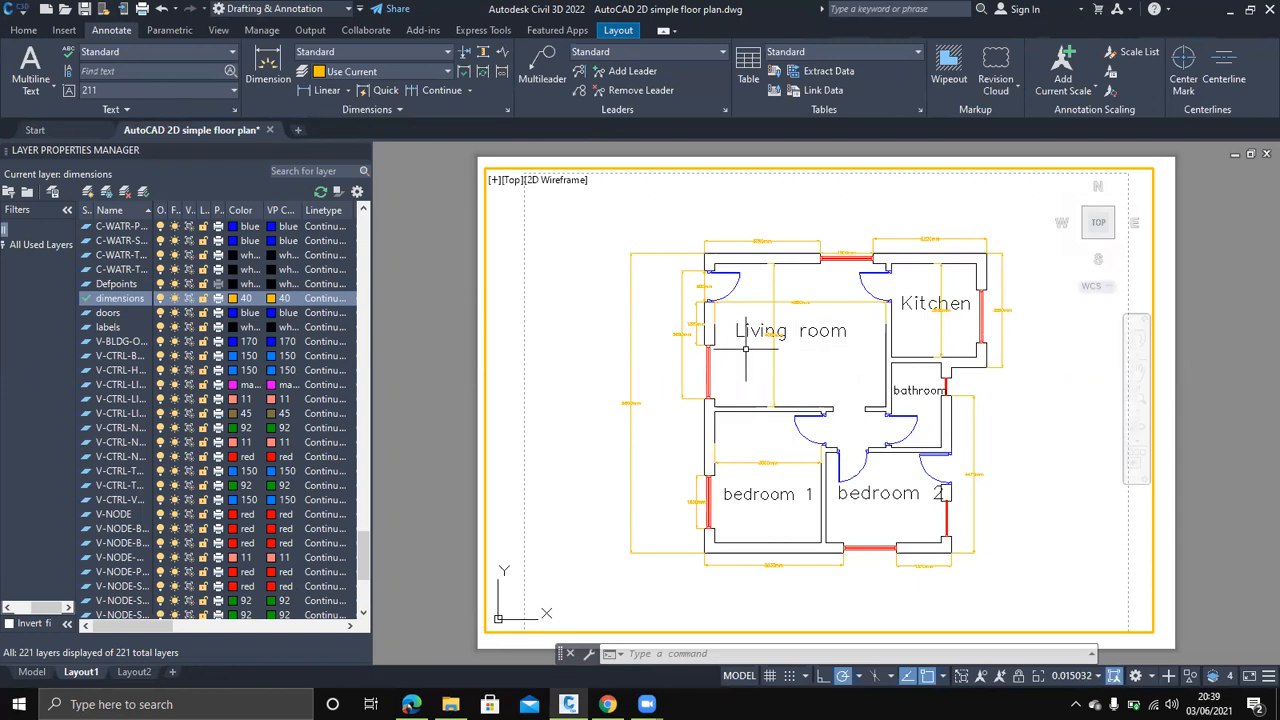
Modify Layout1's page setup to use the AutoCAD PDF (General Documentation).pc3 plotter
right_click(89, 675)
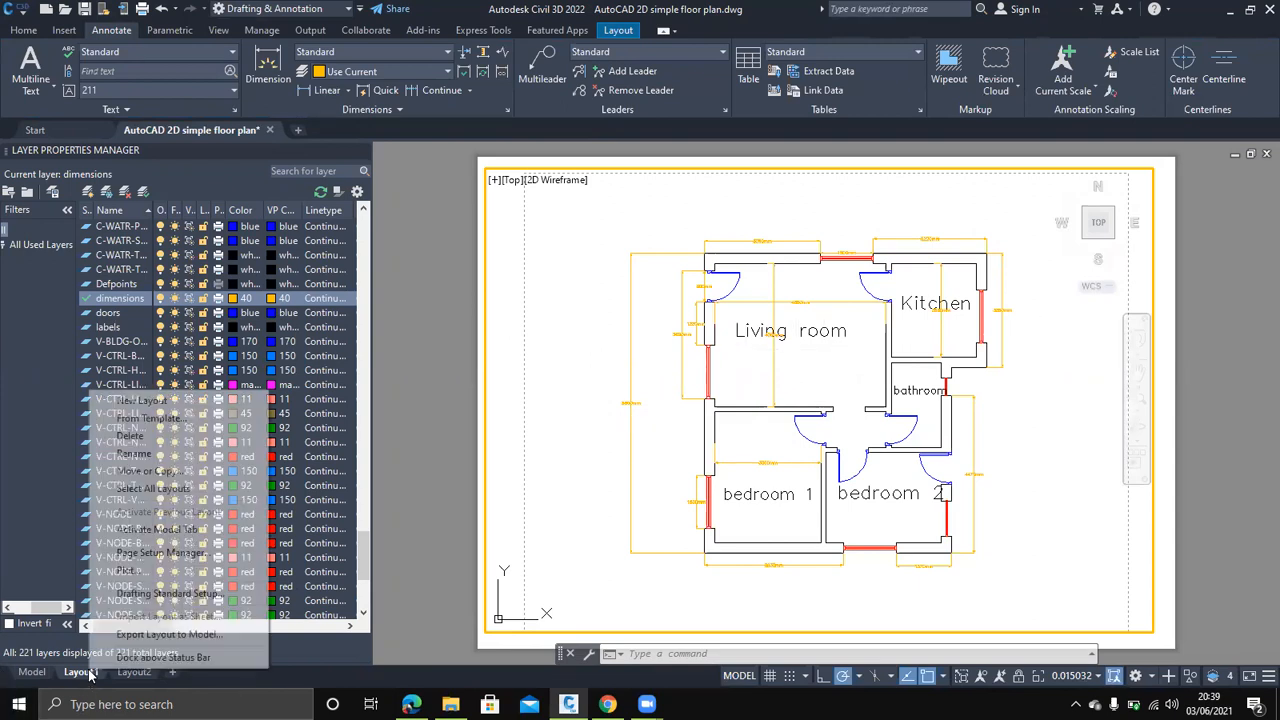
left_click(146, 553)
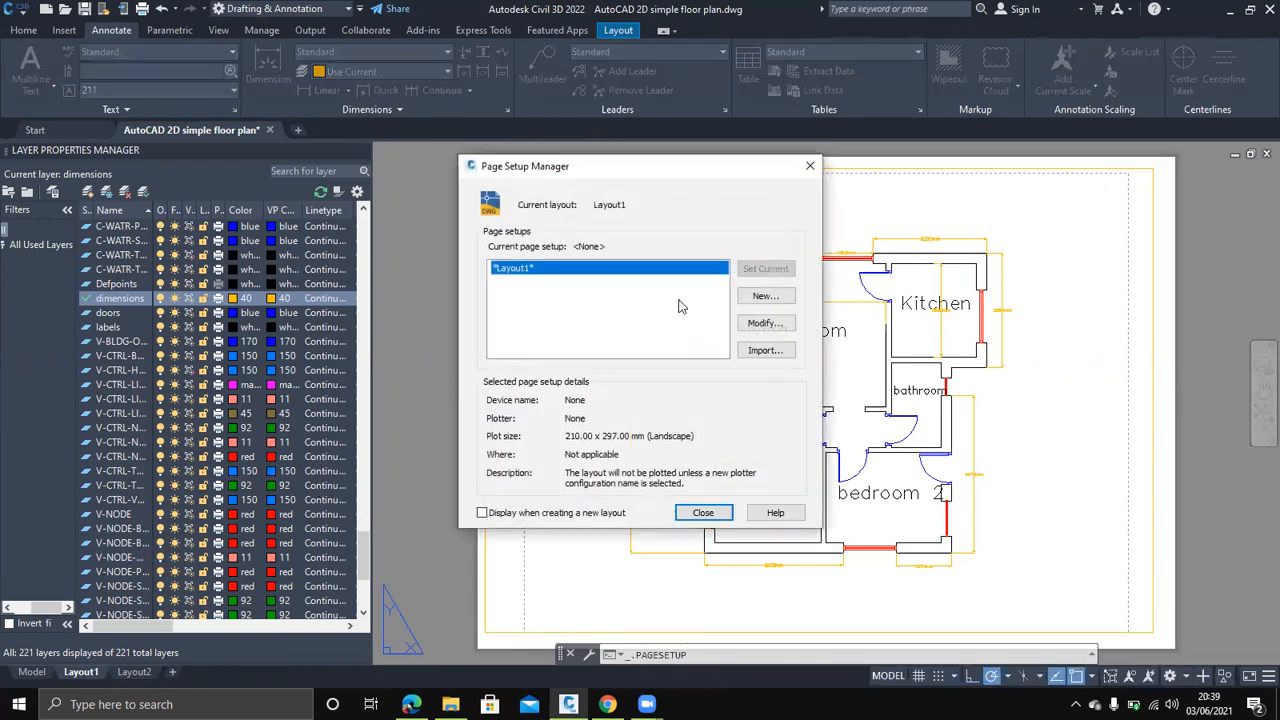
left_click(787, 330)
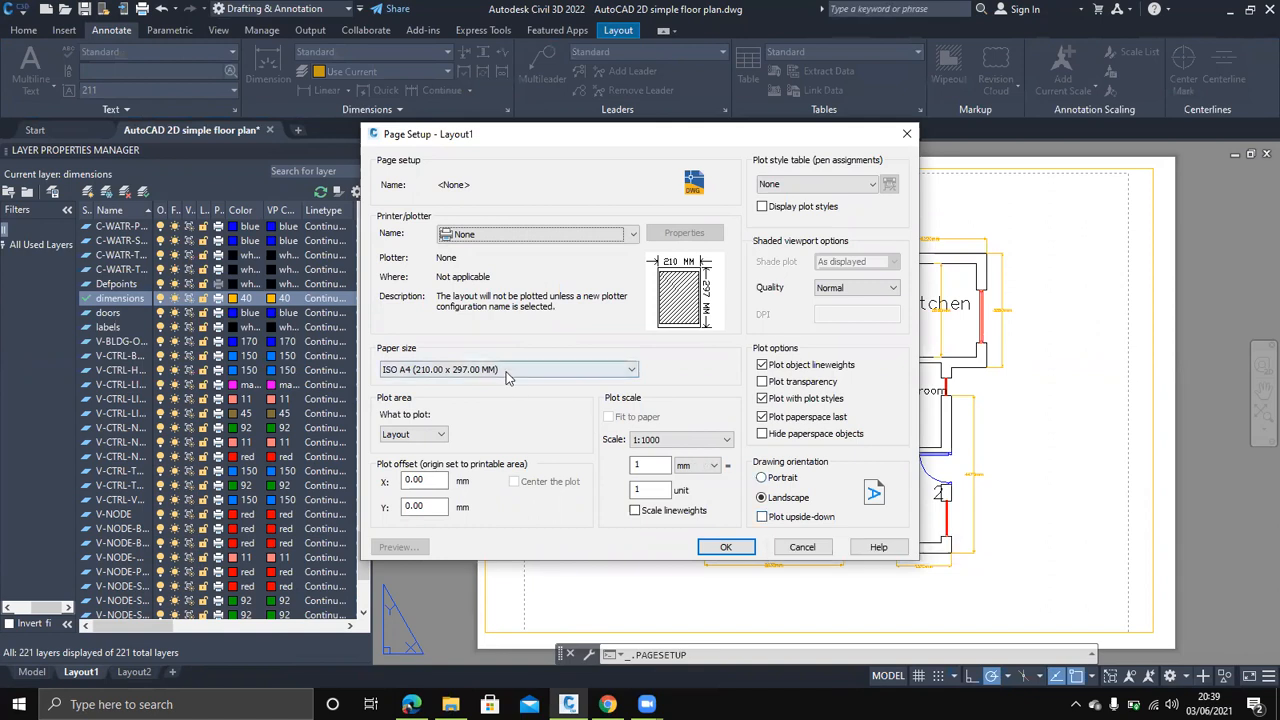
left_click(632, 236)
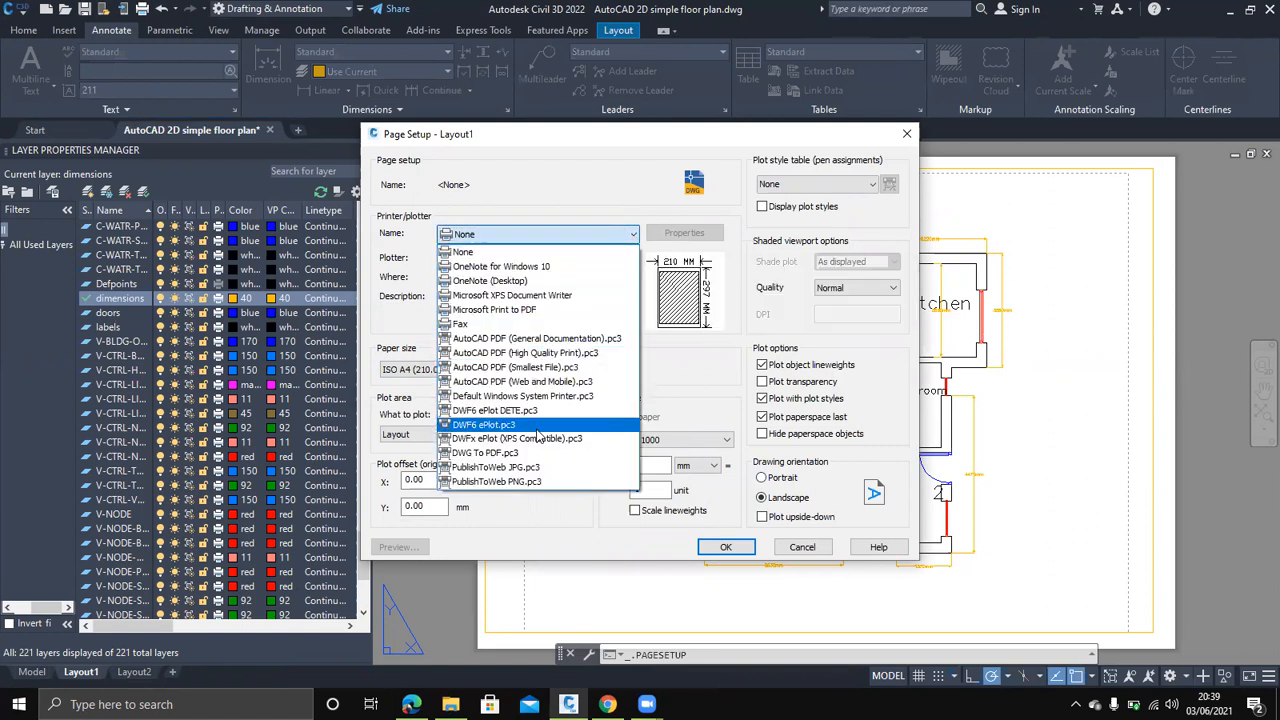
left_click(530, 338)
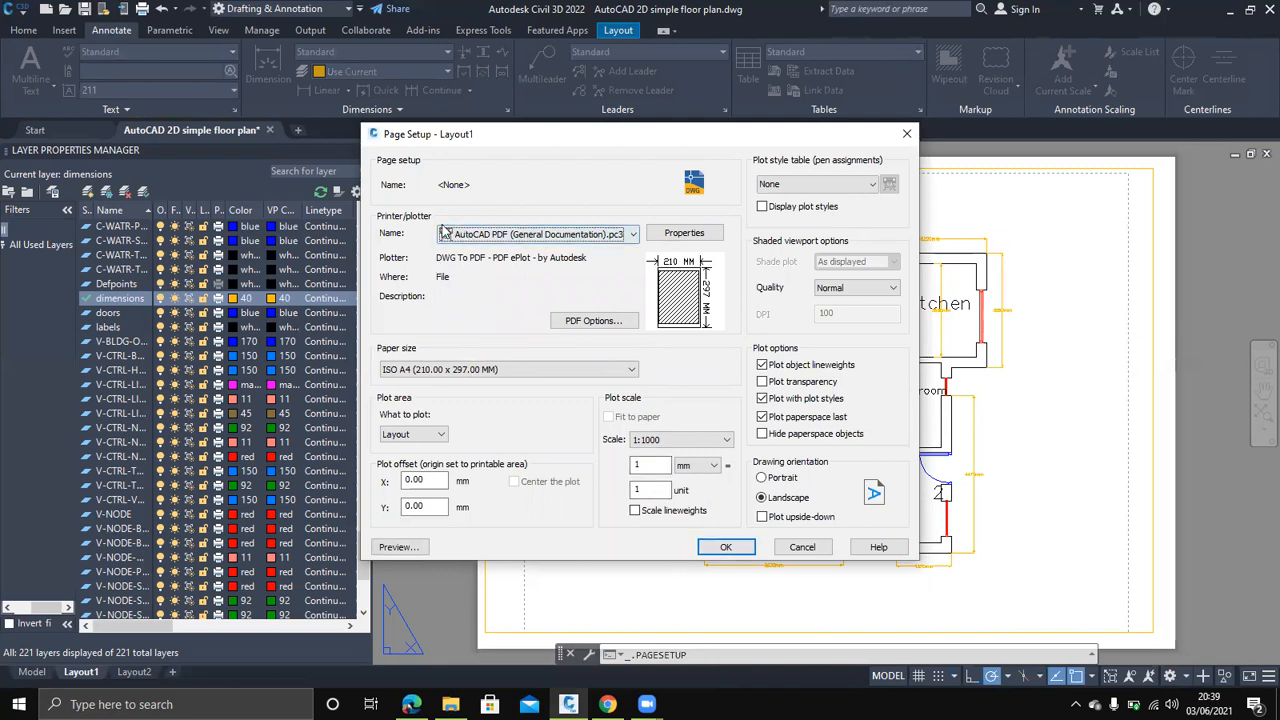
left_click(733, 548)
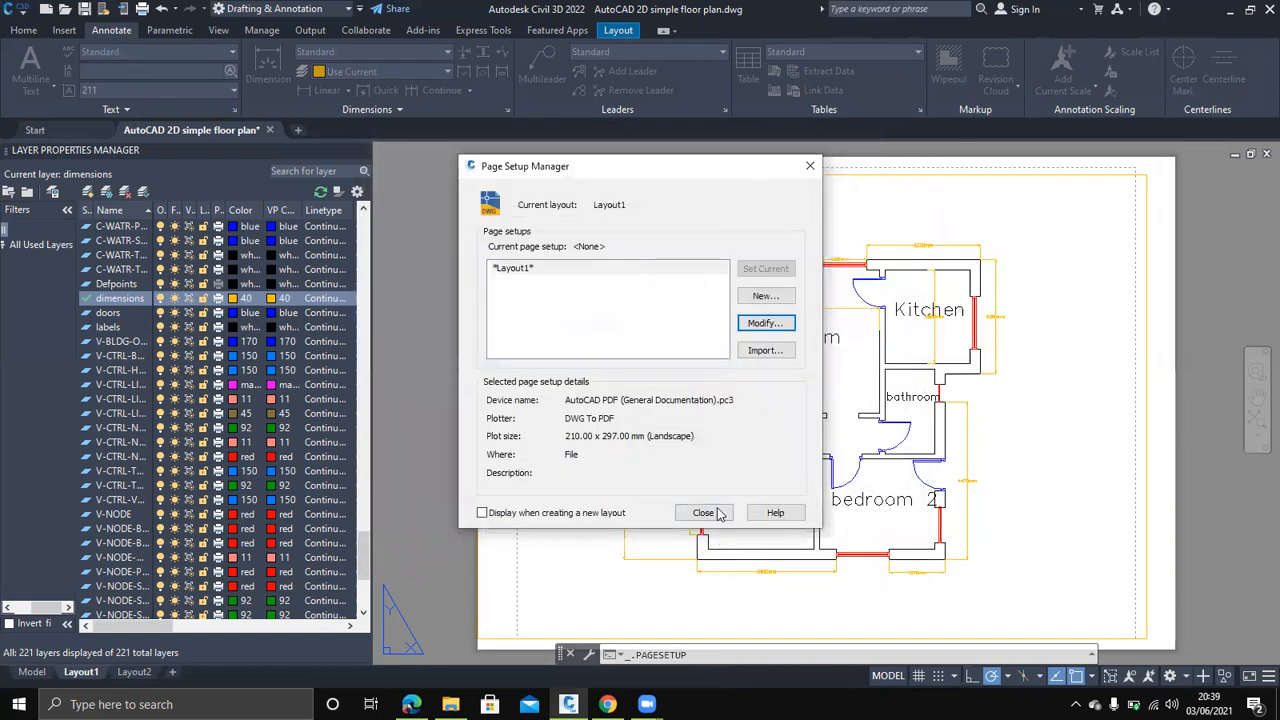
left_click(703, 512)
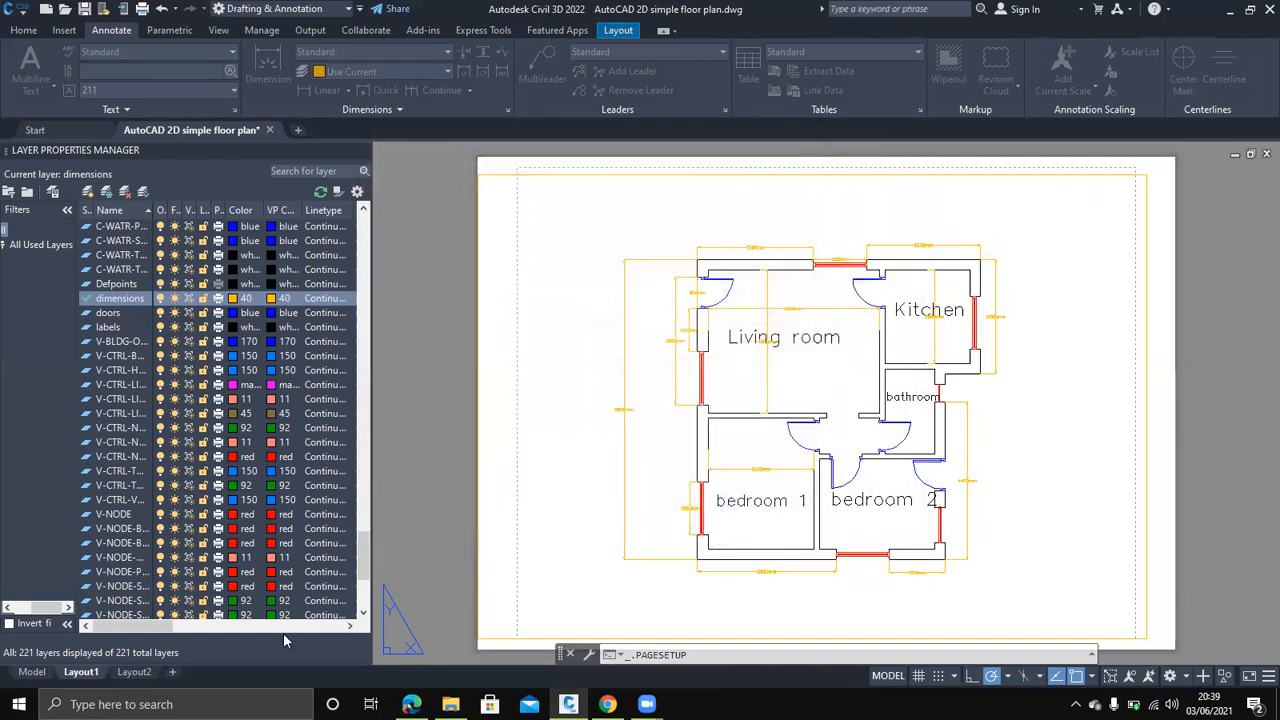
Plot Layout1 to a PDF file named "pdf output" saved on the Desktop
right_click(85, 674)
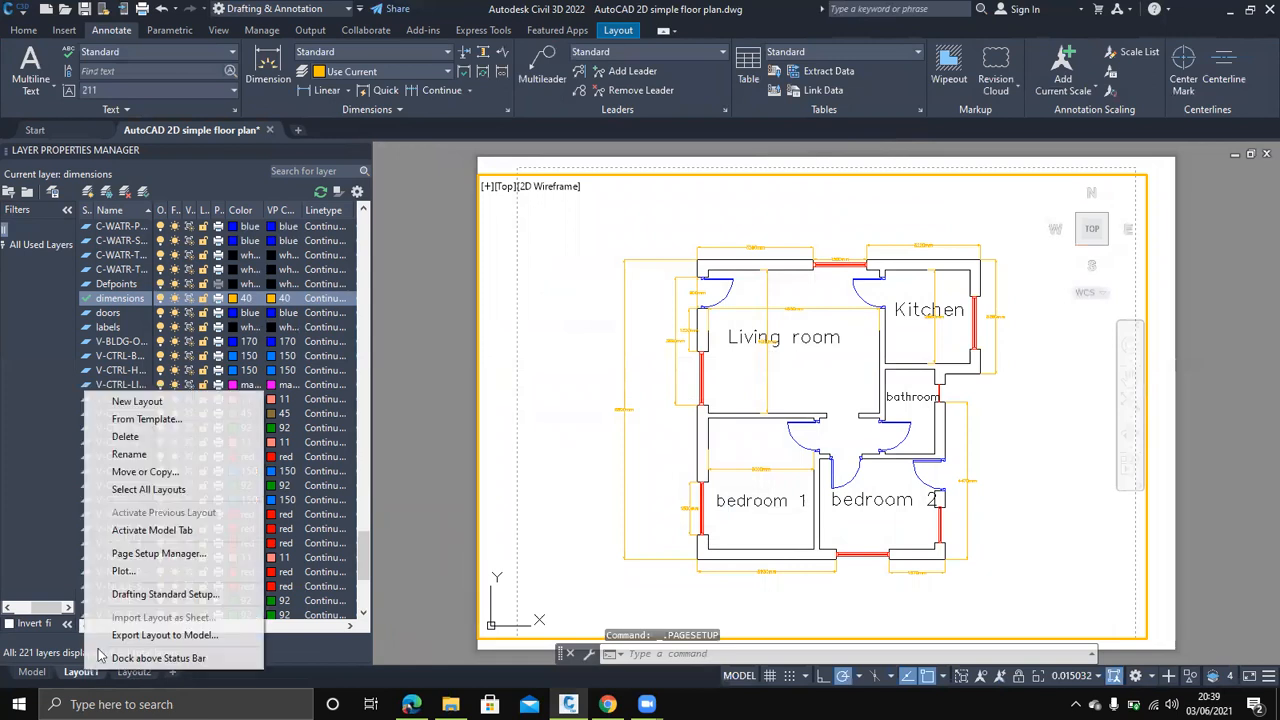
left_click(115, 571)
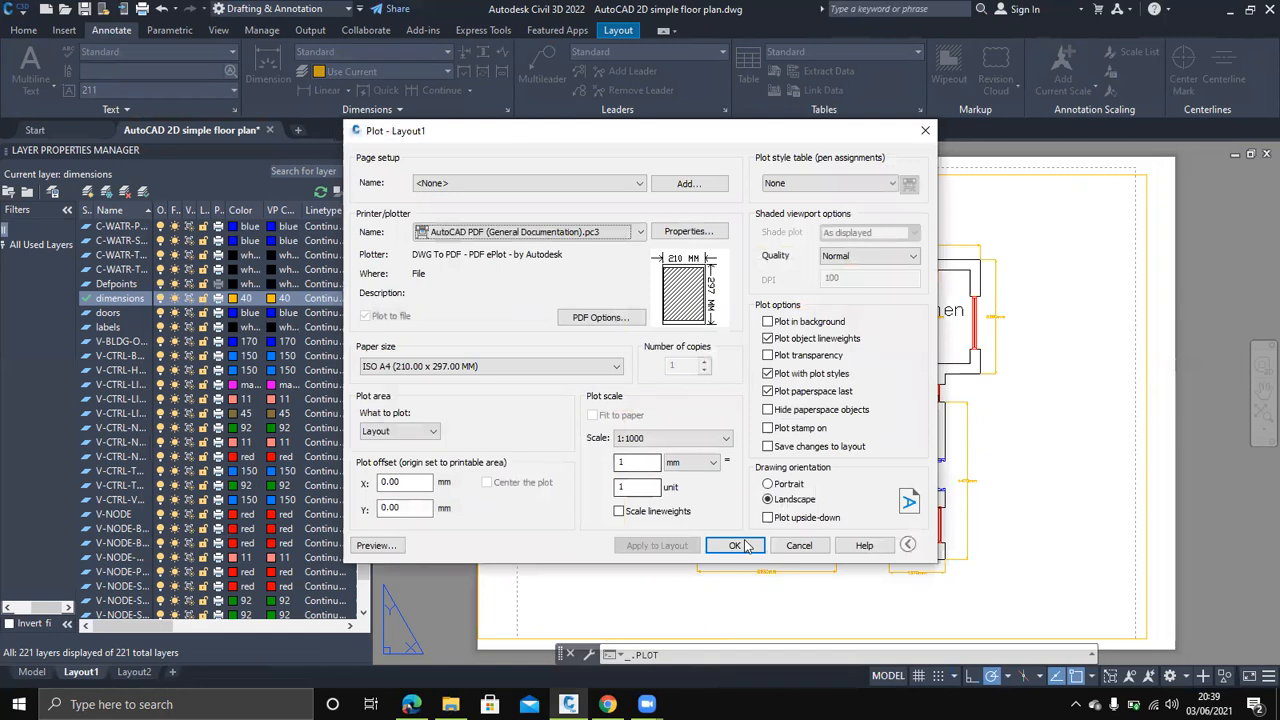
left_click(735, 546)
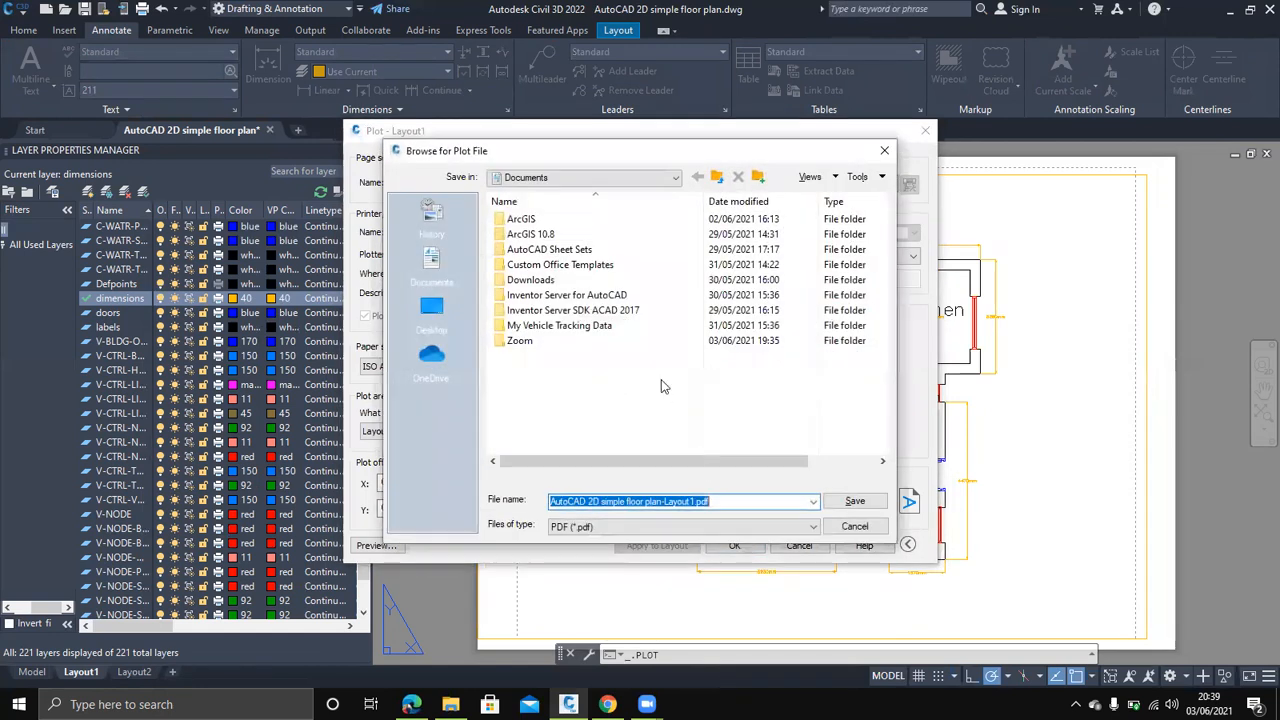
left_click(431, 310)
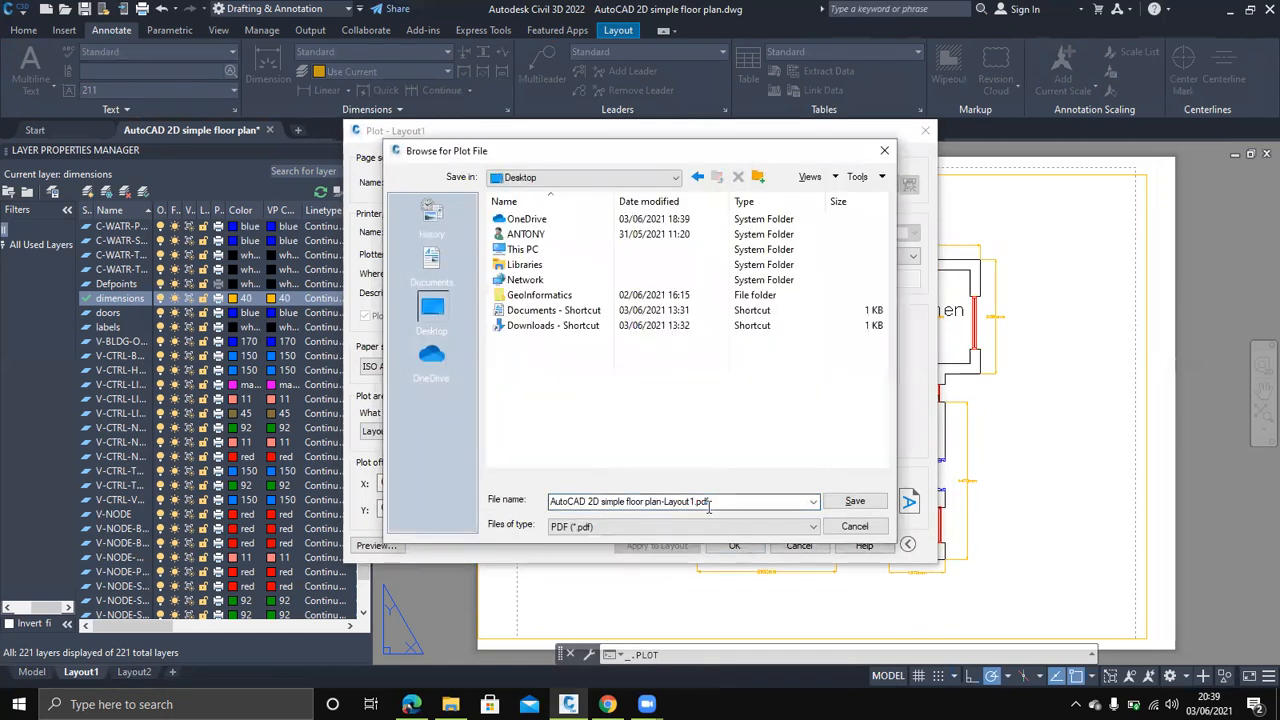
left_click_drag(709, 502, 546, 500)
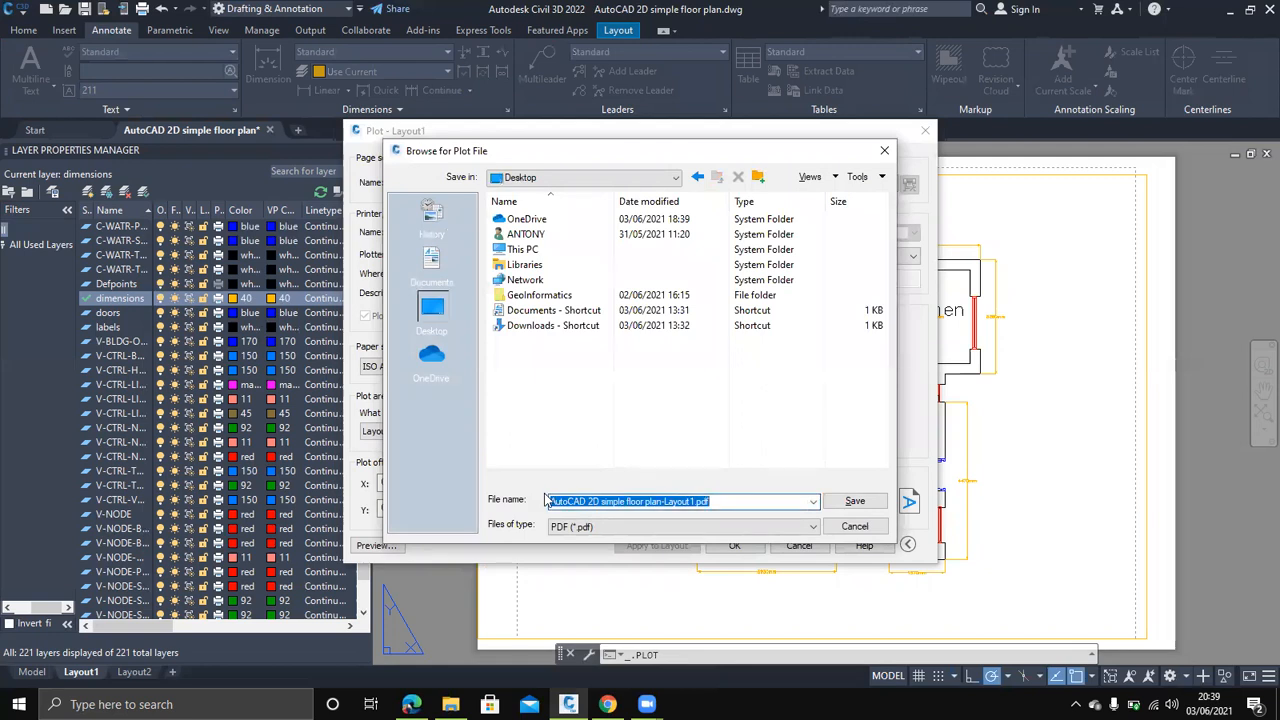
key("BackSpace")
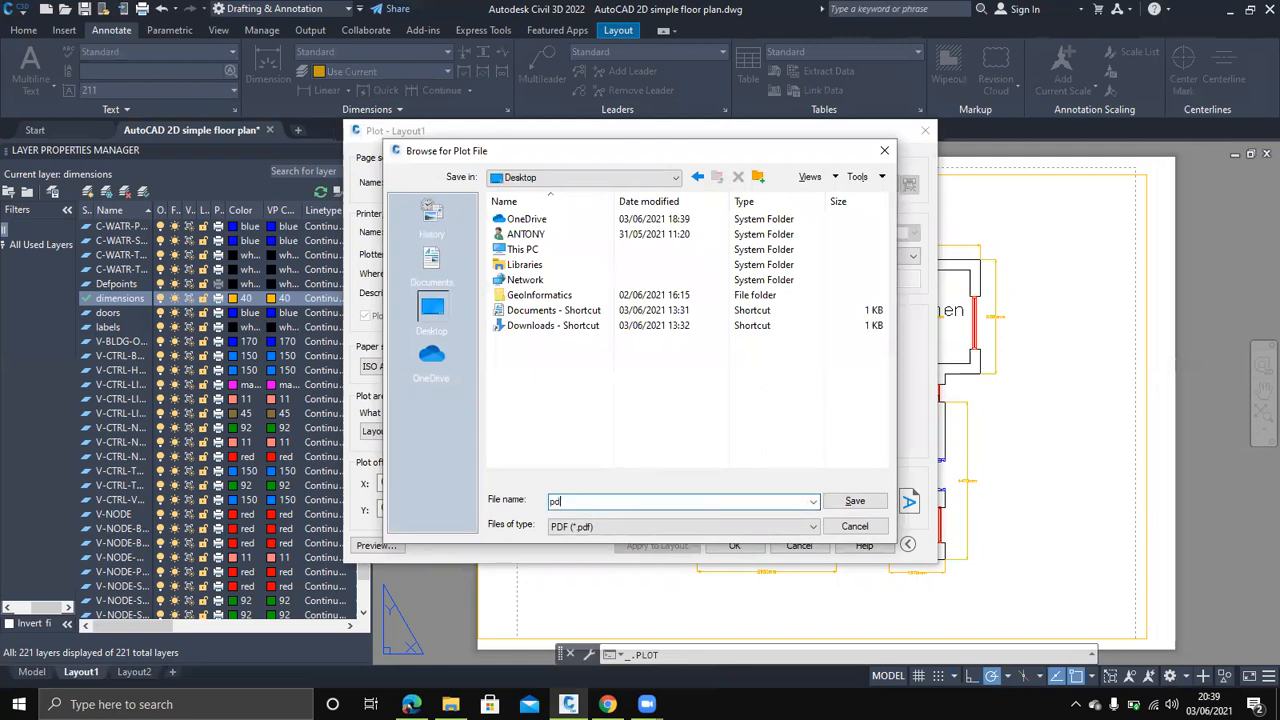
type("pdf output")
left_click(855, 501)
key("Return")
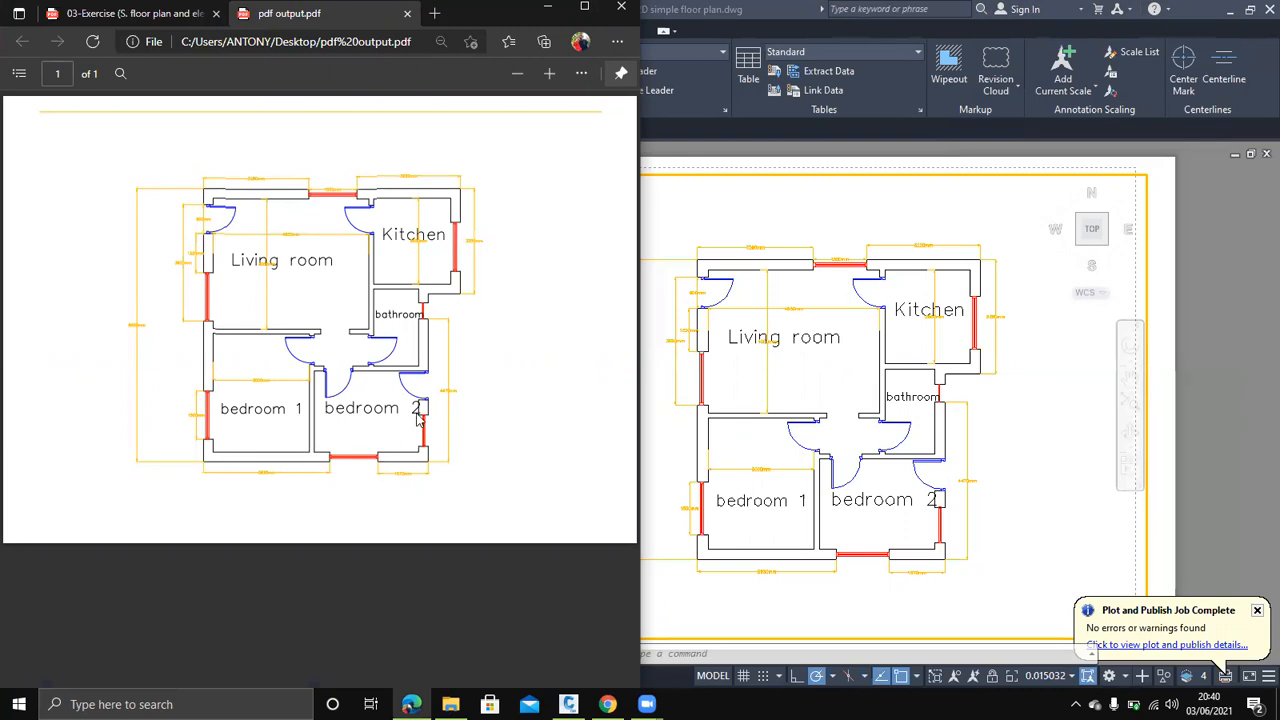
Compare the plotted floor plan PDF with the reference exercise PDF in the browser, and return to the drawing in Civil 3D
left_click(172, 22)
scroll(320, 353, "down", 1, "ctrl")
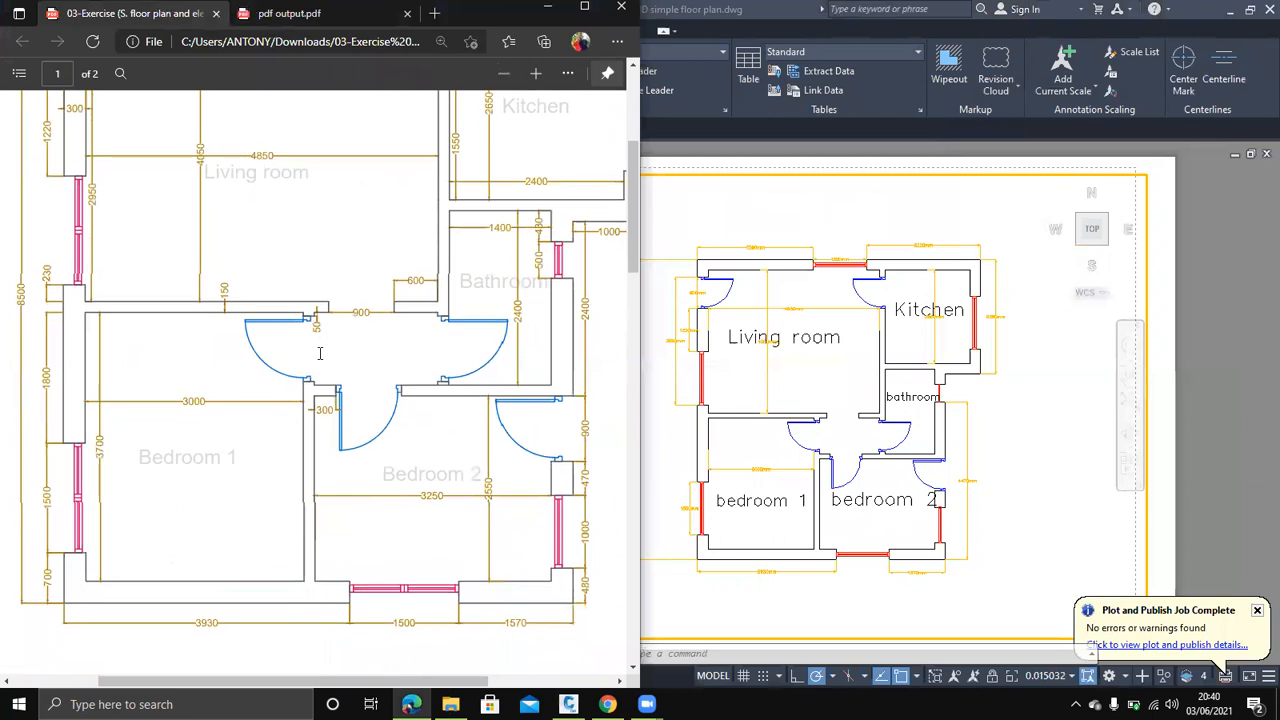
scroll(320, 353, "up", 3)
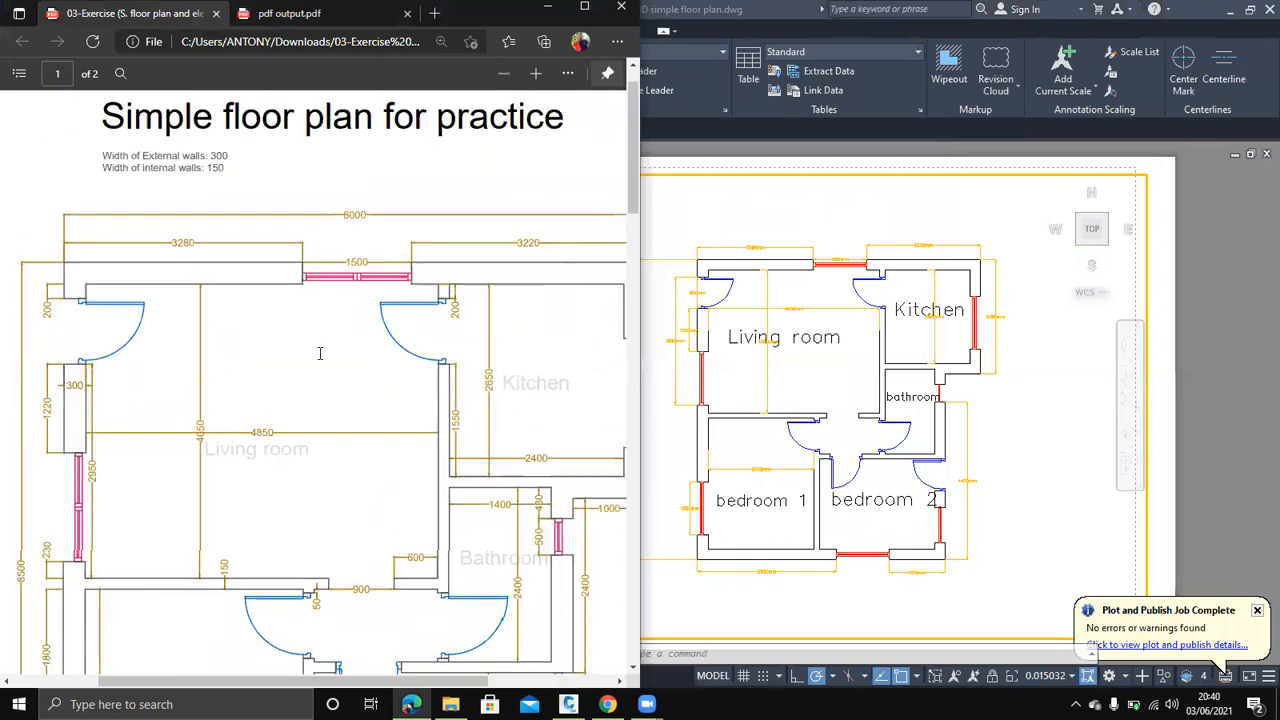
left_click(288, 12)
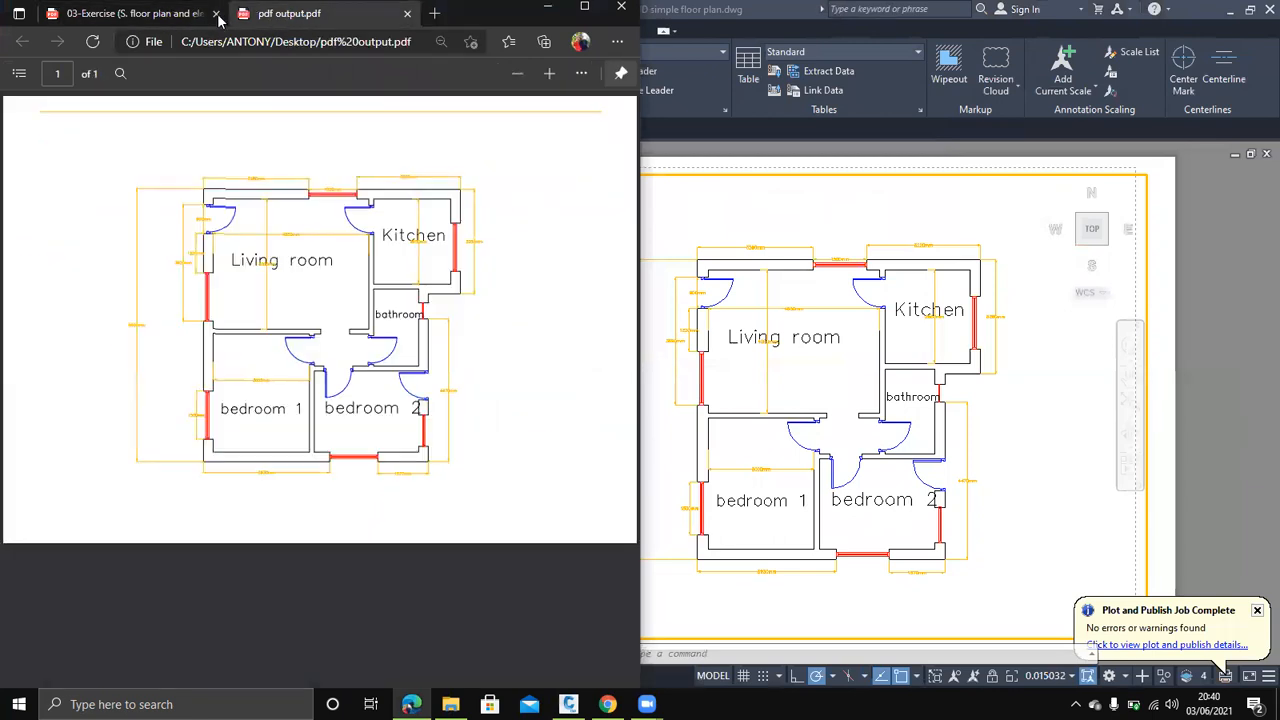
left_click(97, 11)
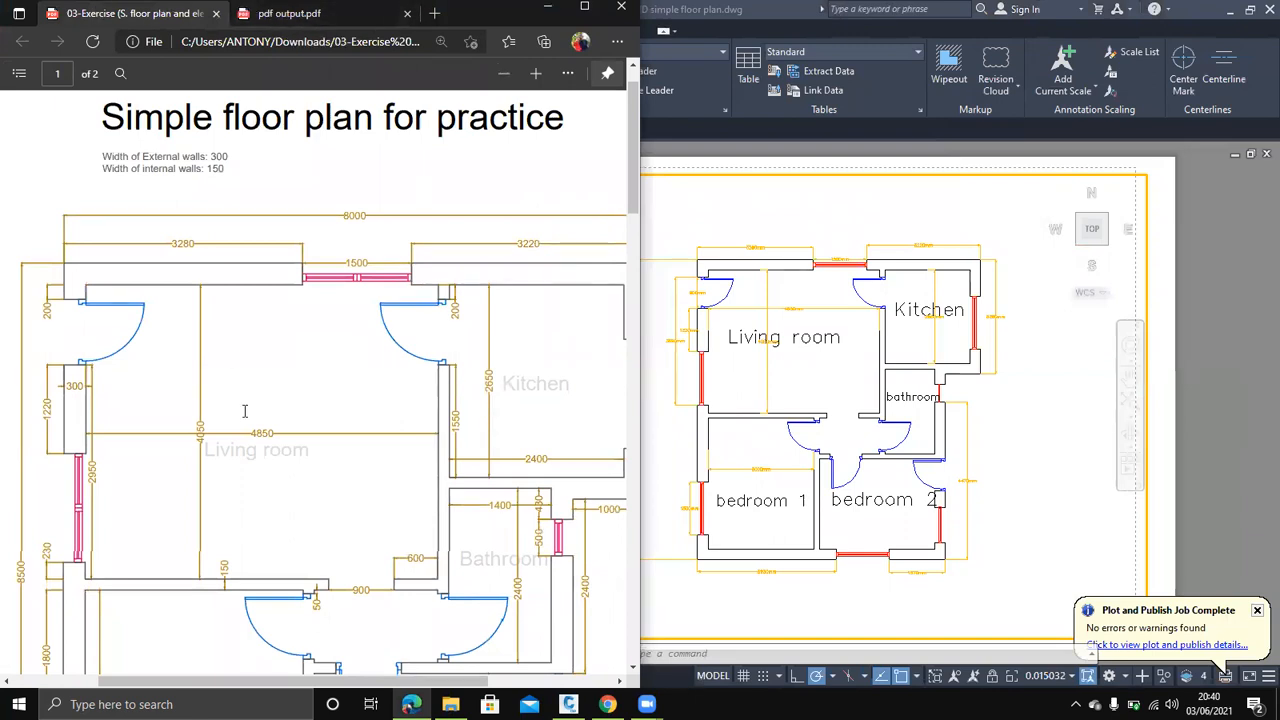
left_click(287, 16)
left_click(505, 75)
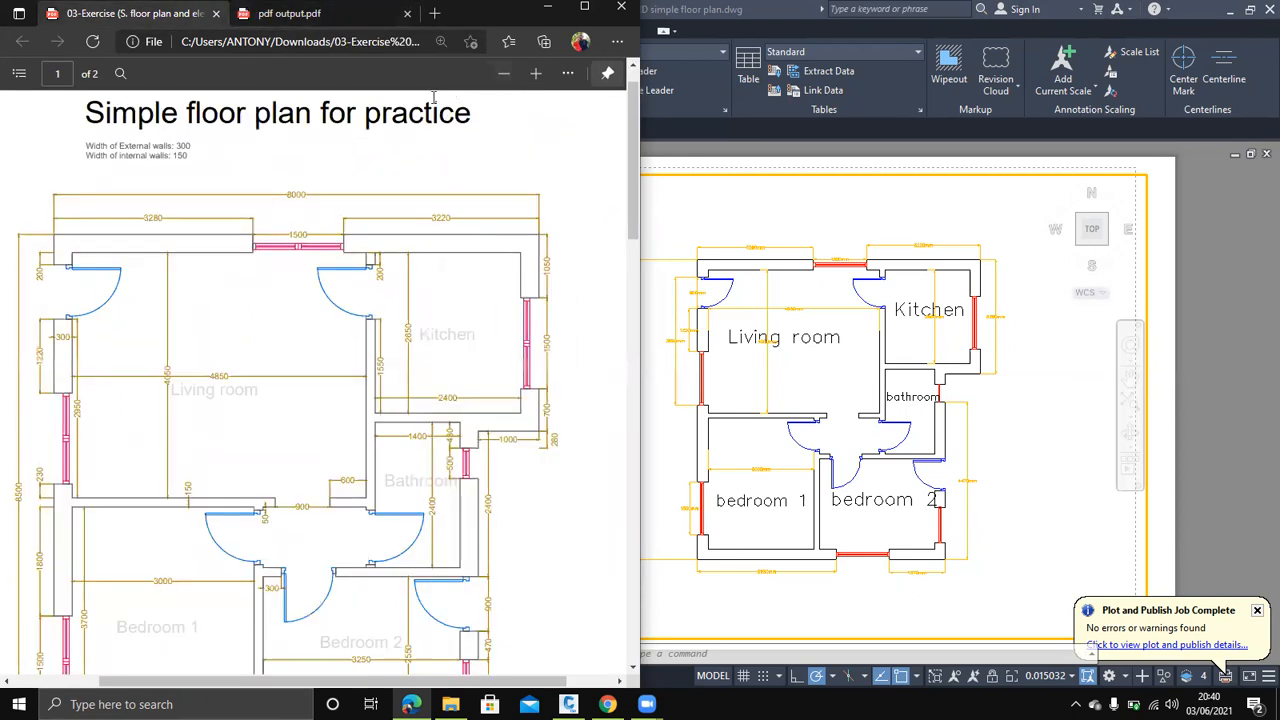
left_click(702, 122)
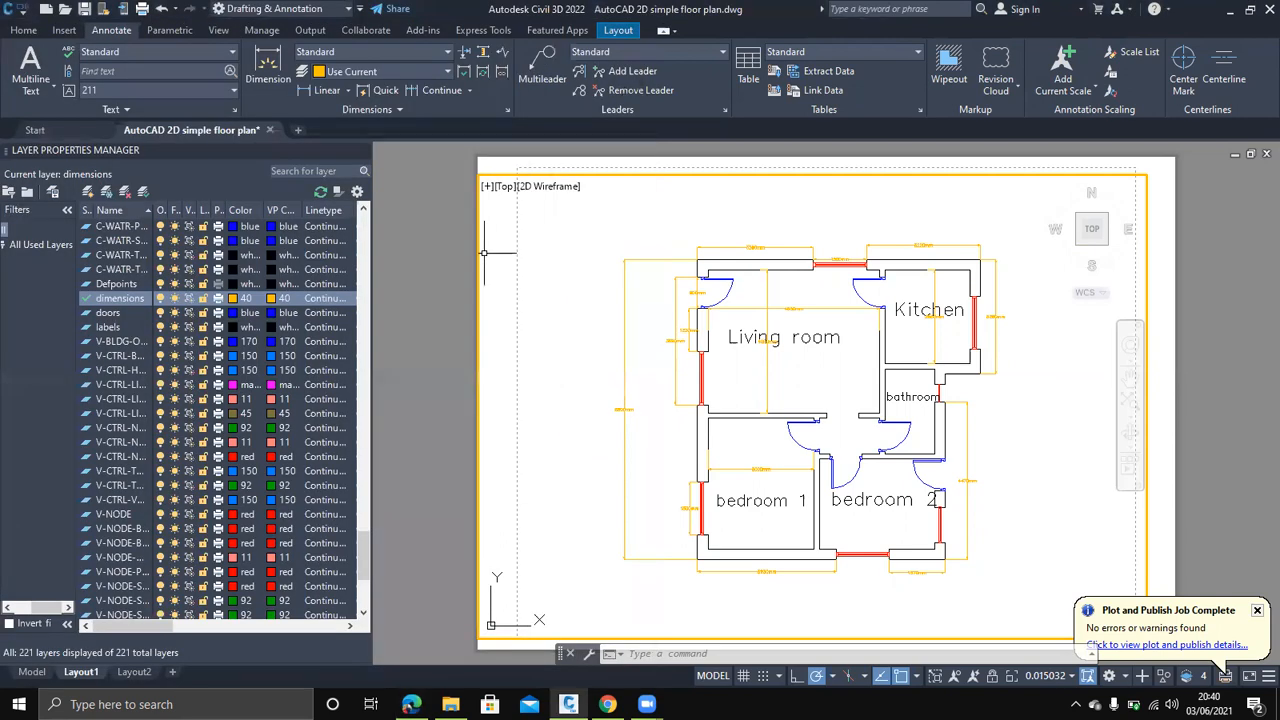